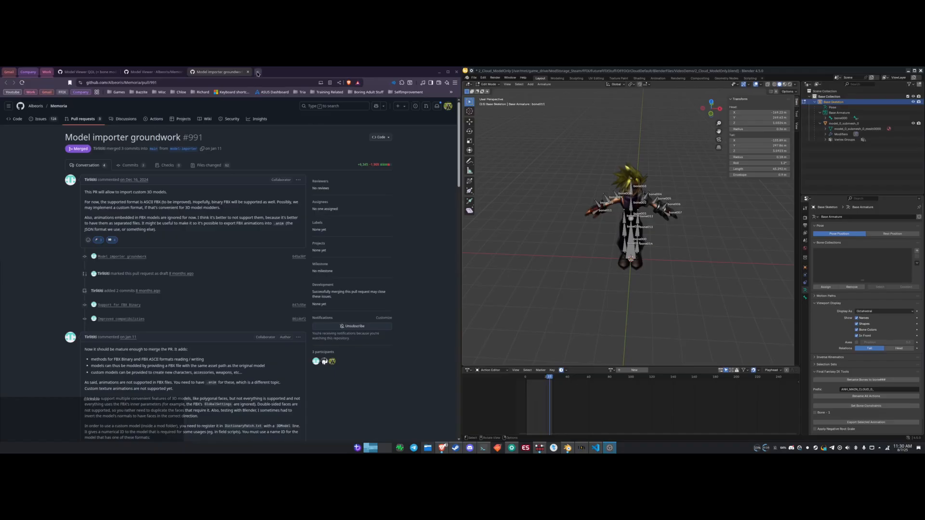
- Open the ffix-mod-projects repository in a separate browser tab and look over its main page
click(8, 106)
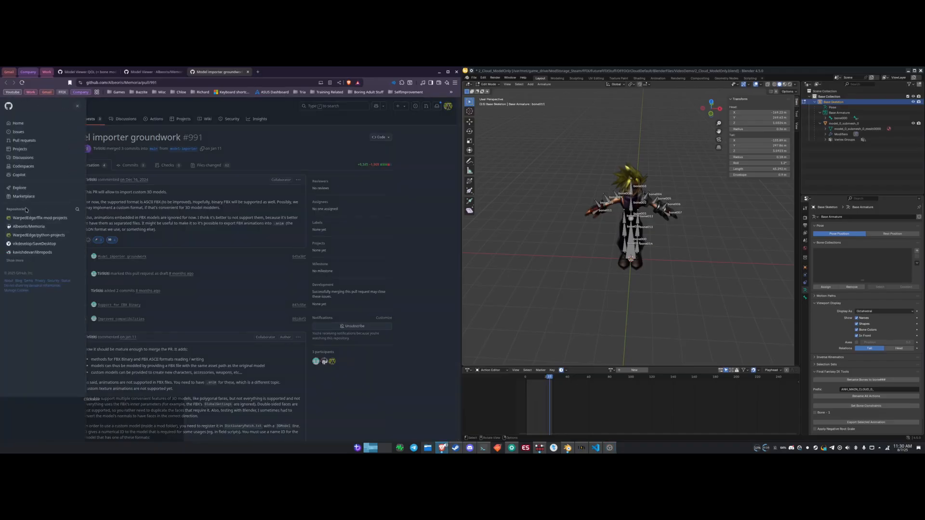
middle_click(30, 219)
click(280, 72)
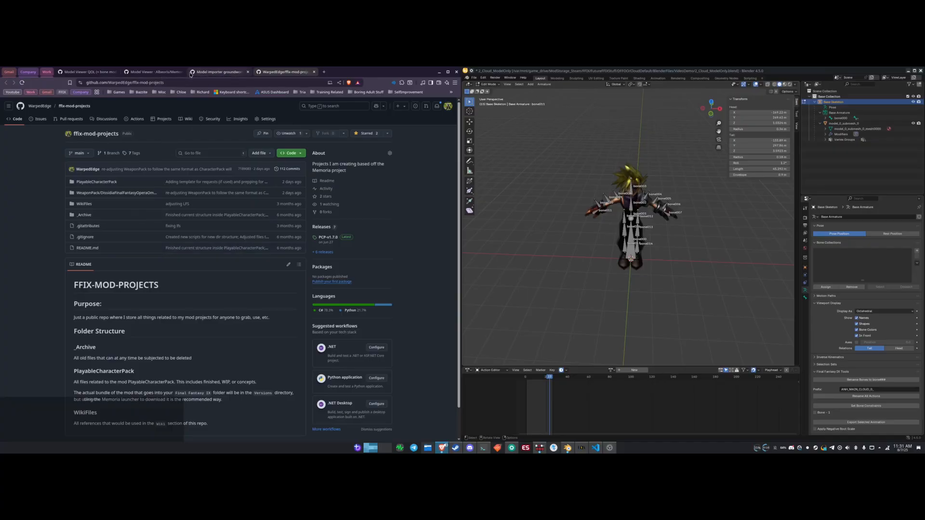
- Review the Model importer groundwork pull request #991 for custom model naming, FBX file placement and the registration example
click(223, 72)
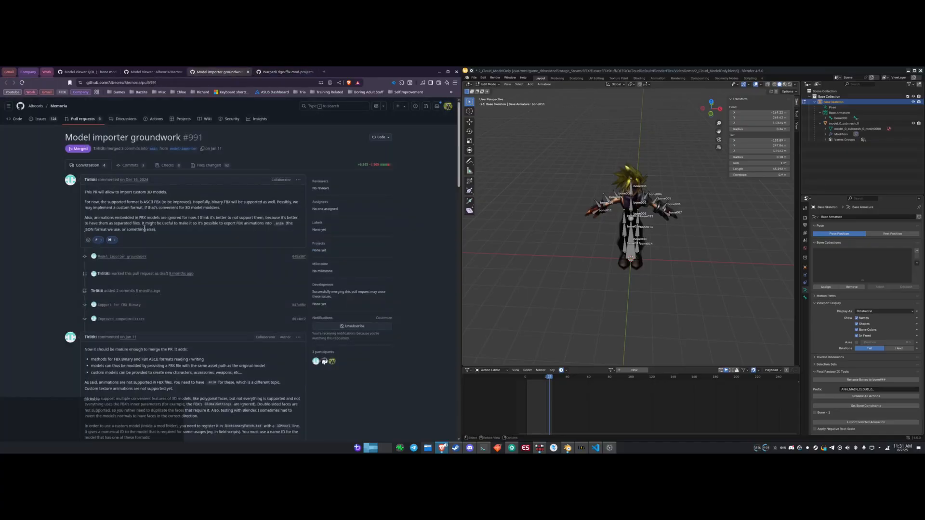
scroll(132, 239, down, 3)
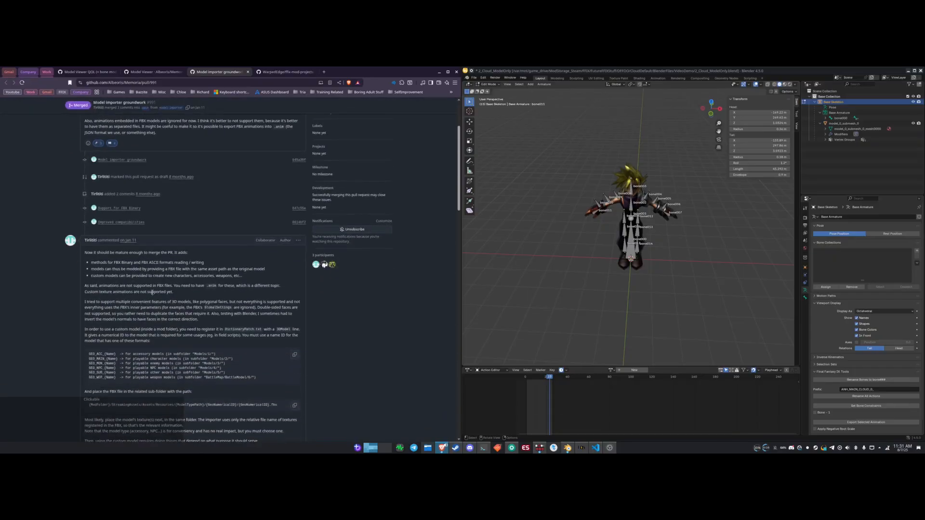
scroll(139, 275, down, 5)
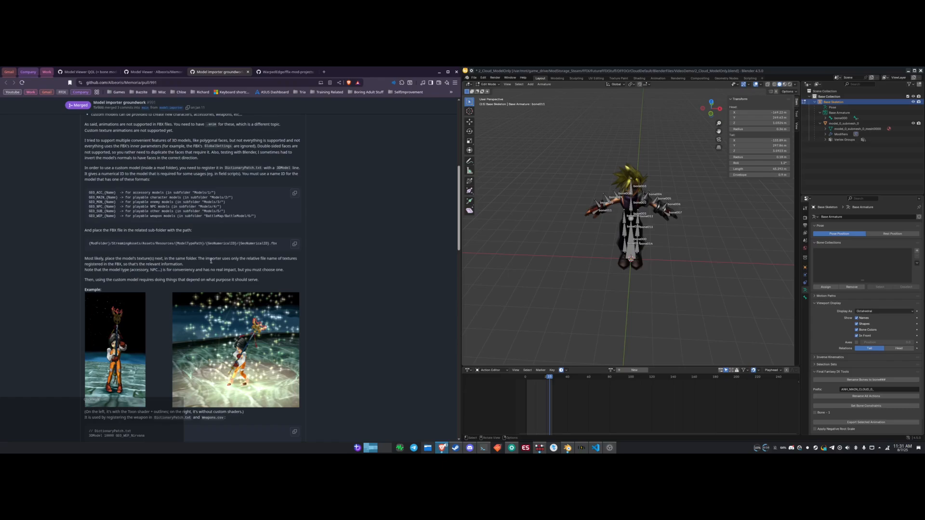
scroll(211, 261, down, 3)
scroll(107, 235, up, 4)
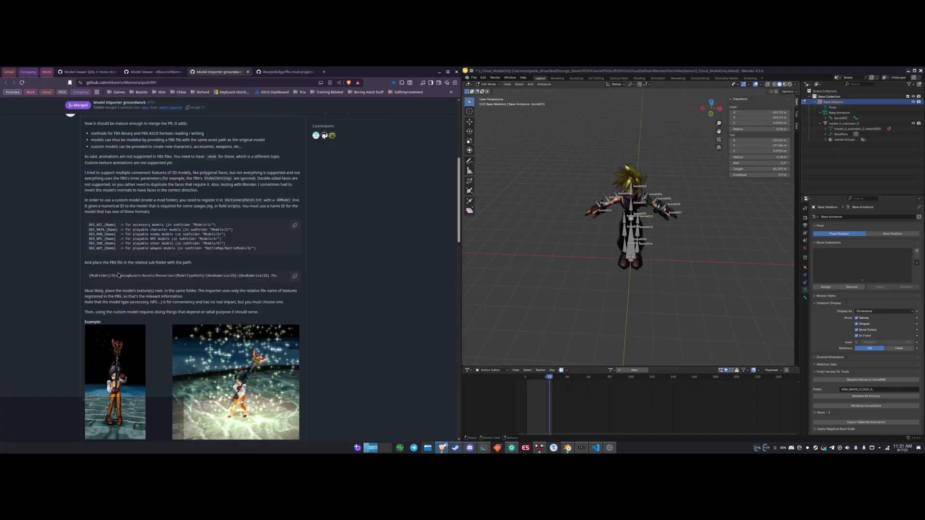
scroll(226, 286, down, 5)
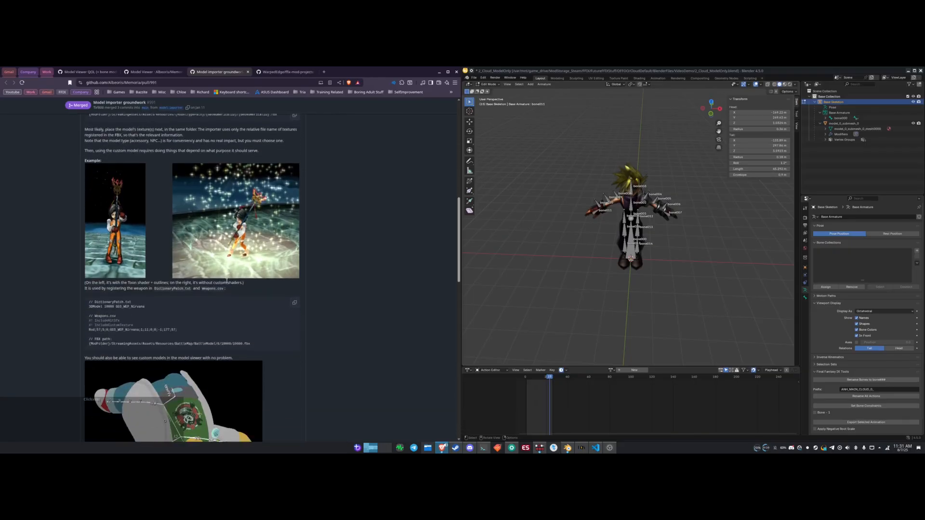
scroll(152, 264, down, 4)
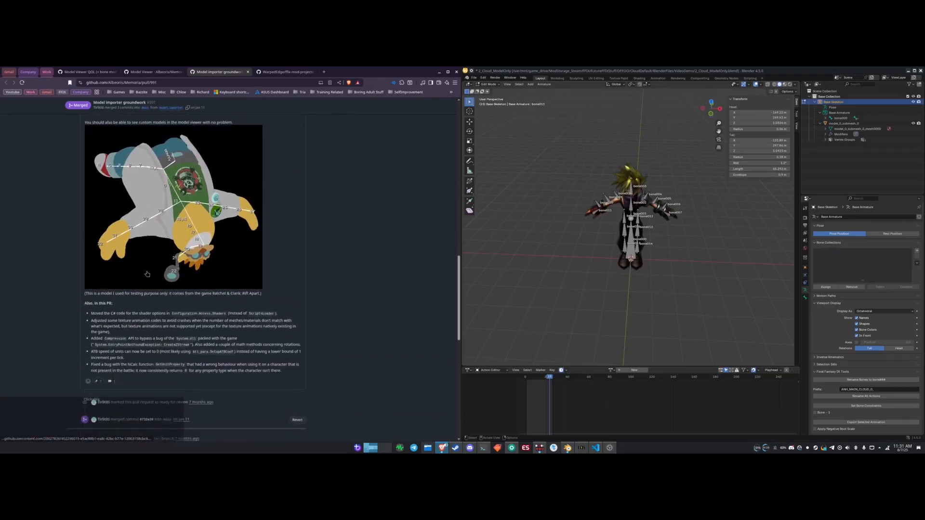
scroll(190, 348, down, 2)
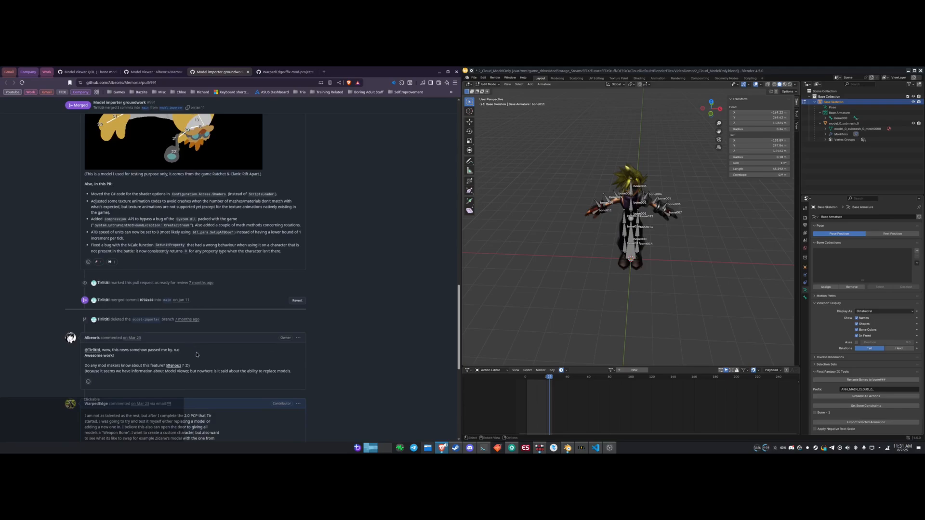
scroll(183, 347, up, 8)
scroll(179, 346, up, 12)
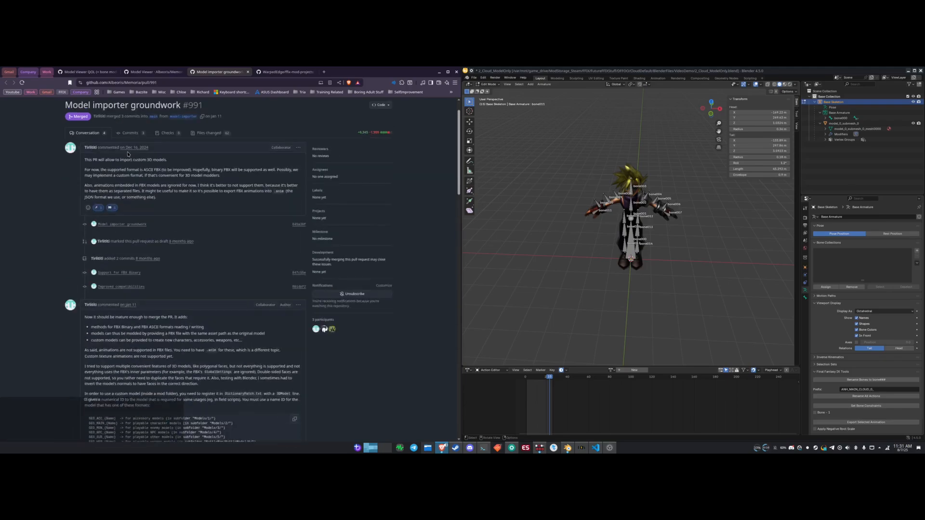
- Read the Memoria wiki's Model Viewer page, covering model categories, keyboard controls and the Exporting animations section
click(153, 71)
scroll(169, 242, down, 3)
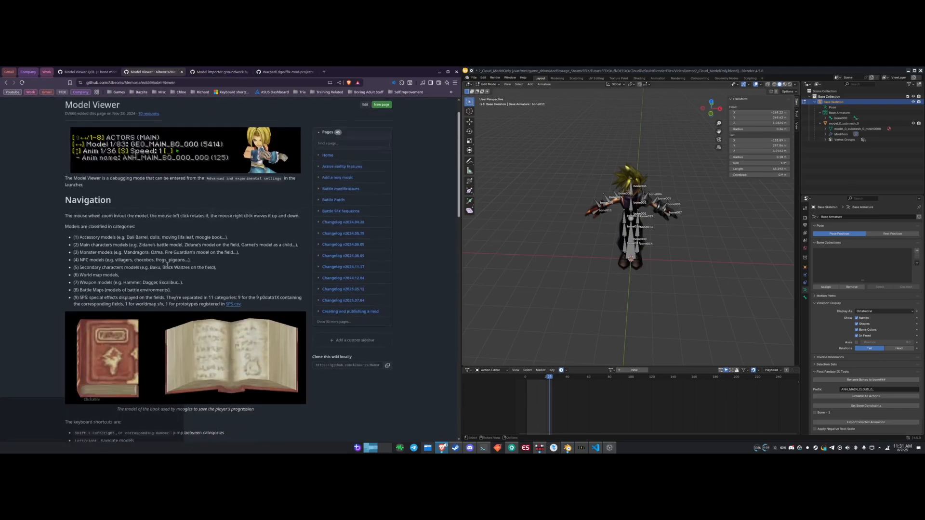
scroll(145, 217, up, 3)
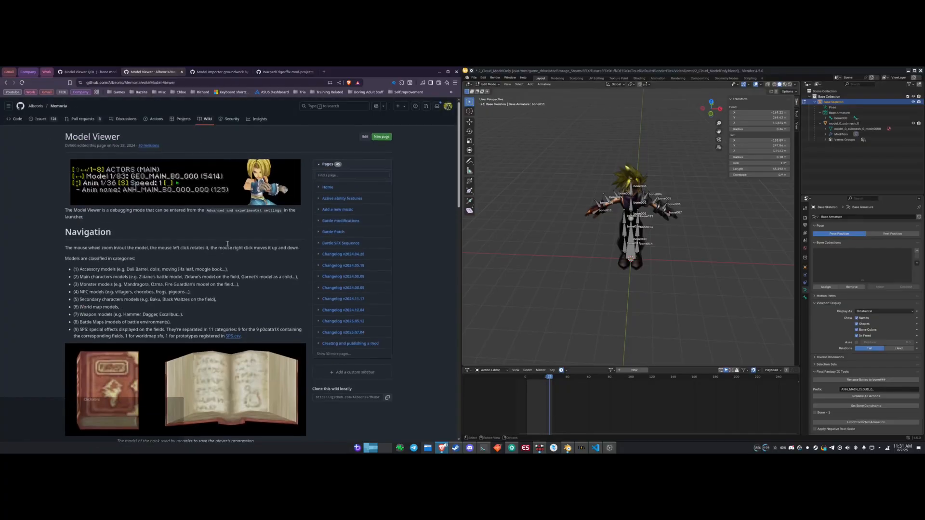
scroll(144, 280, down, 5)
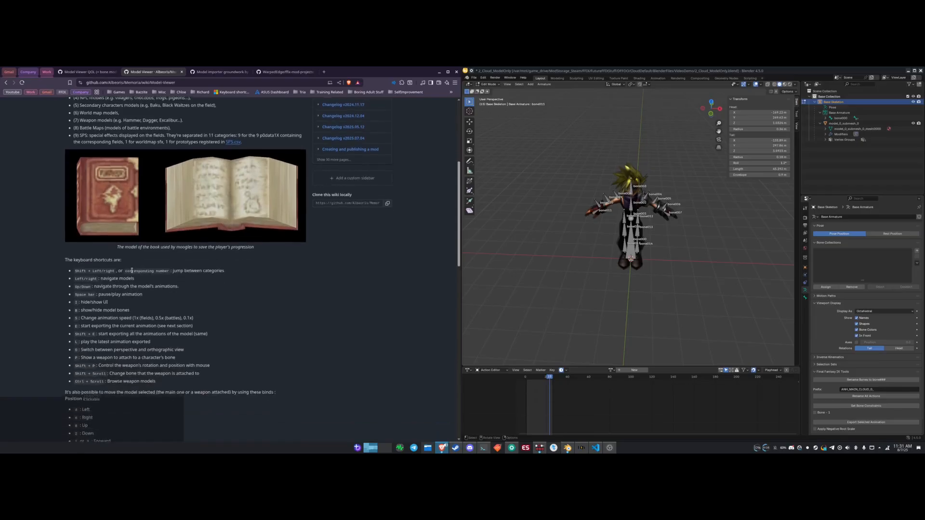
scroll(133, 274, down, 4)
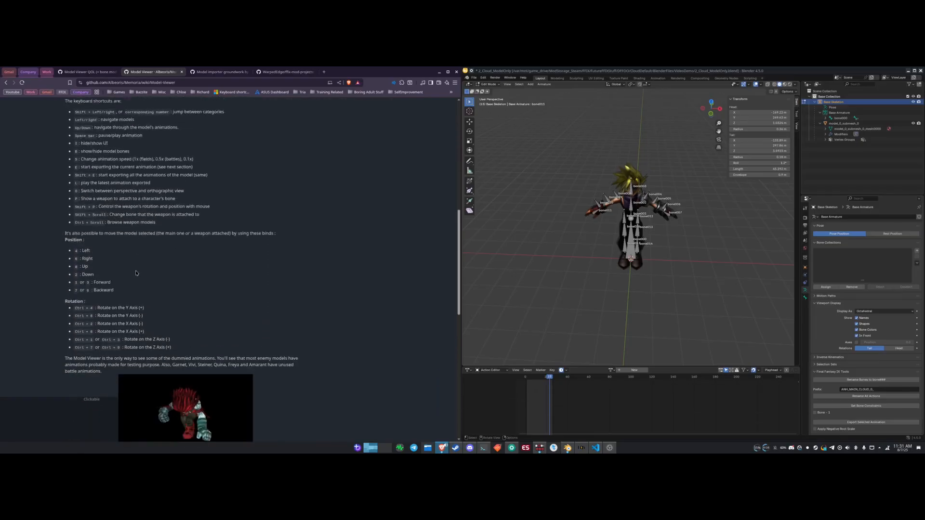
scroll(137, 273, down, 5)
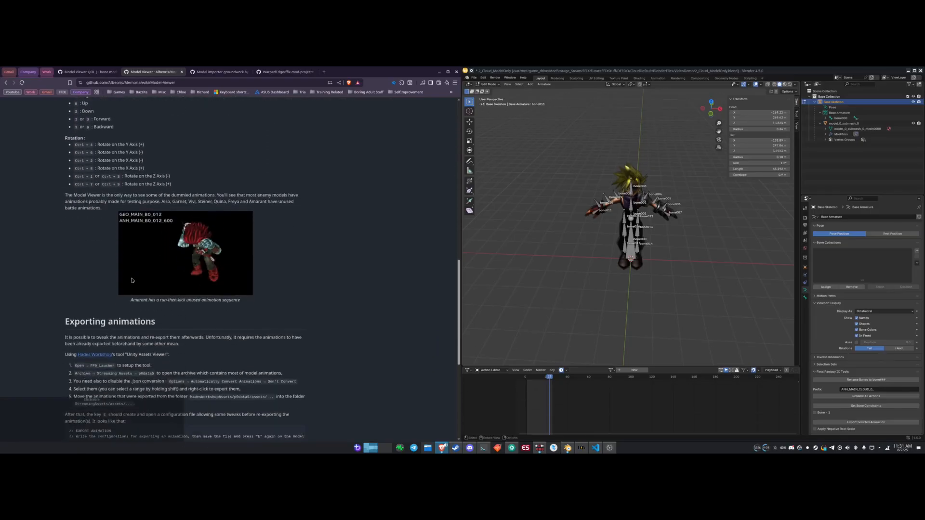
scroll(125, 292, down, 1)
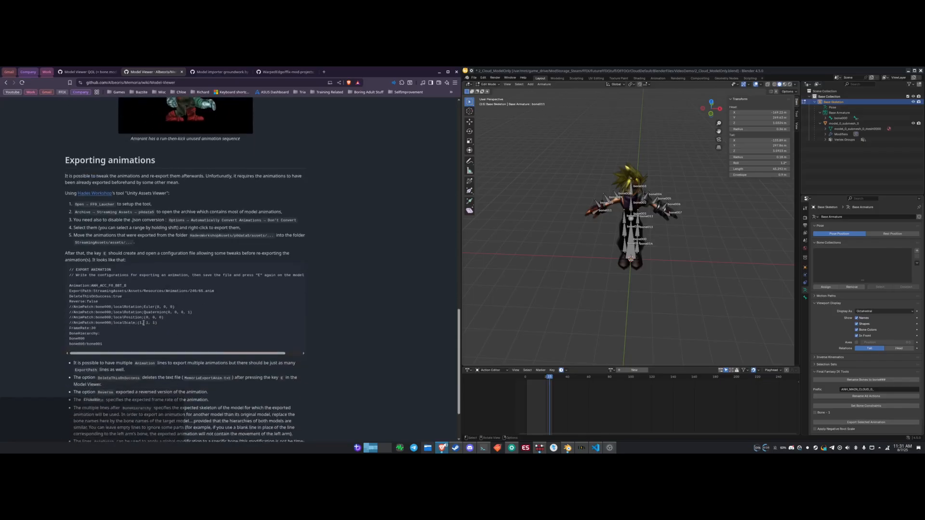
scroll(150, 333, up, 4)
scroll(150, 333, up, 7)
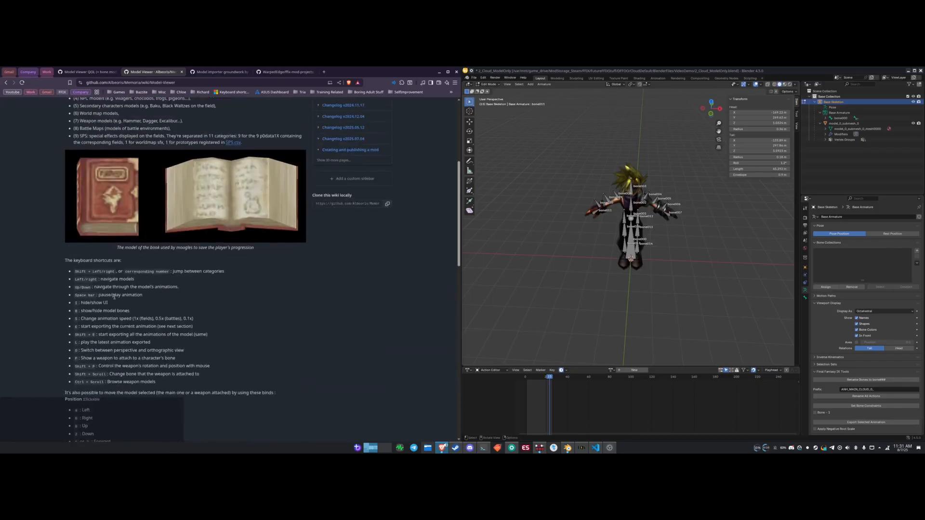
scroll(115, 297, up, 3)
- Examine the Model Viewer QOL pull request #1031 for its weapon settings, bone modification features and example media
click(87, 72)
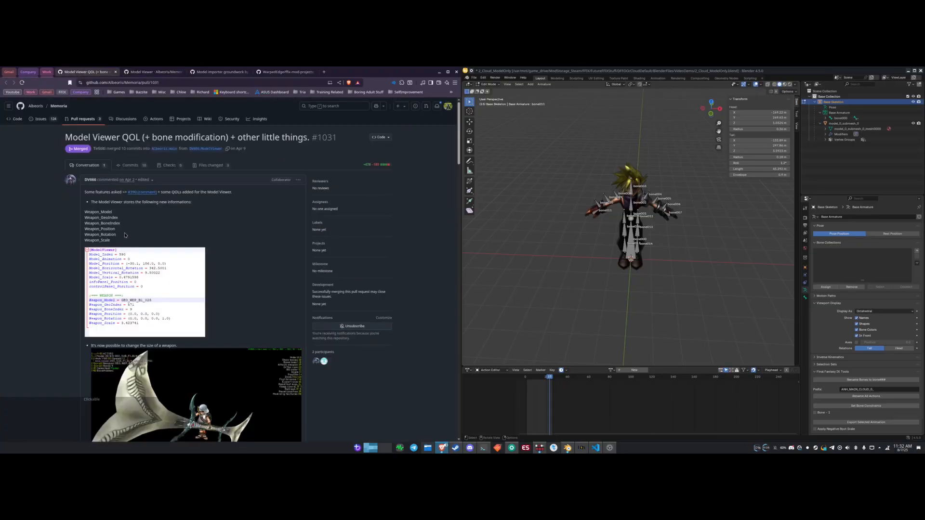
scroll(125, 235, down, 2)
scroll(185, 338, down, 6)
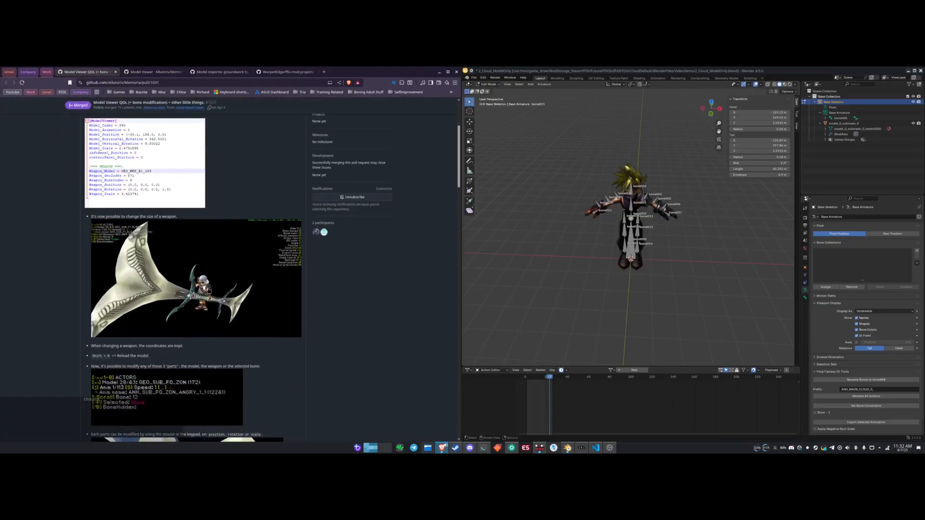
scroll(192, 336, down, 8)
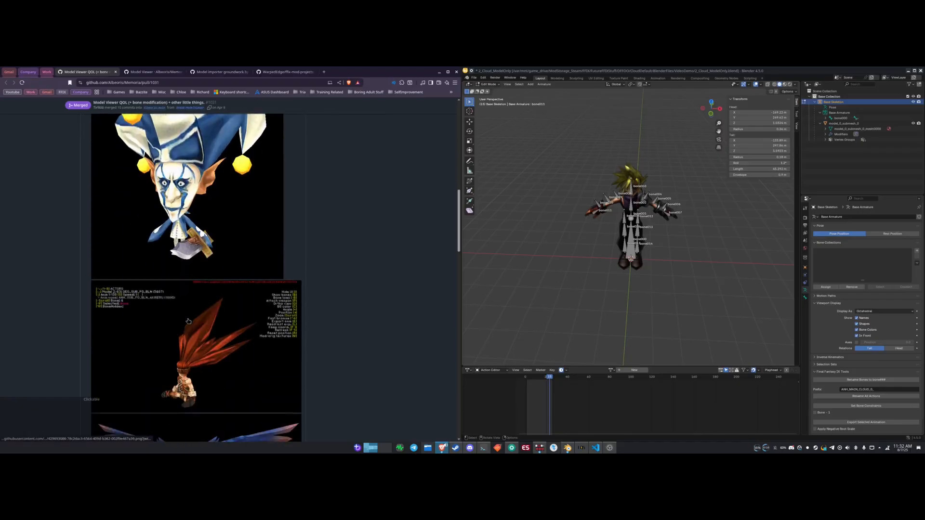
scroll(191, 322, down, 3)
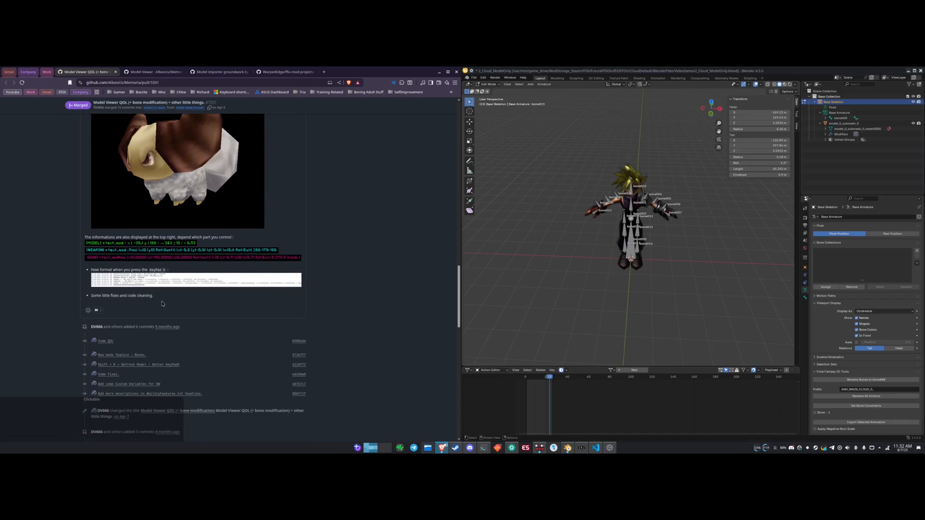
scroll(110, 263, up, 4)
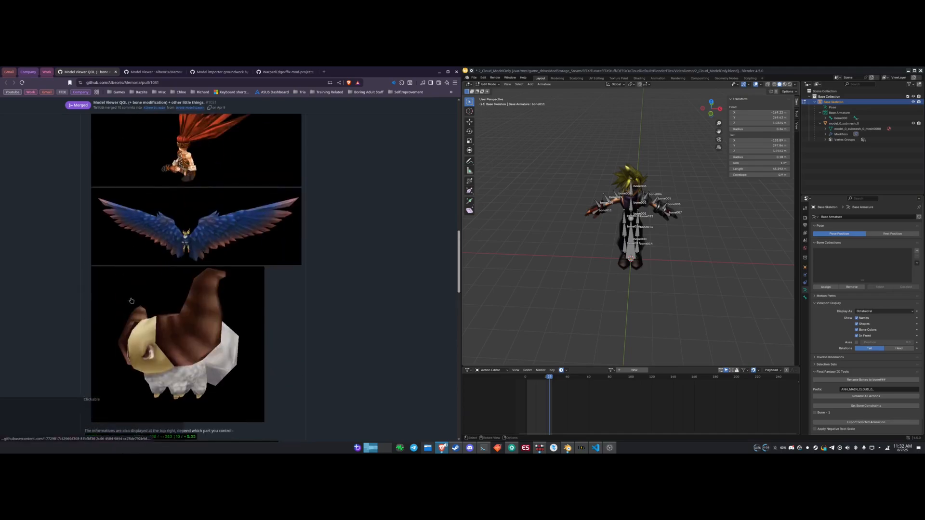
scroll(132, 327, down, 10)
scroll(132, 327, down, 4)
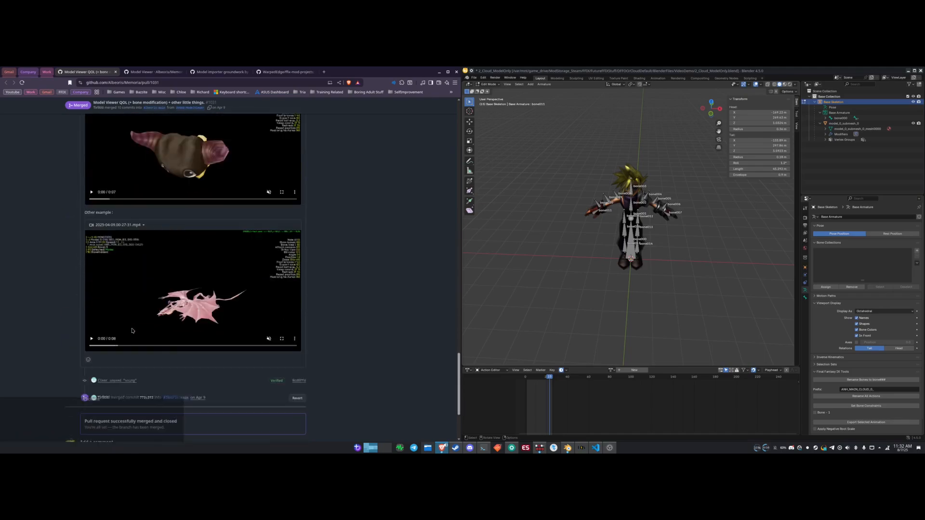
scroll(132, 331, up, 15)
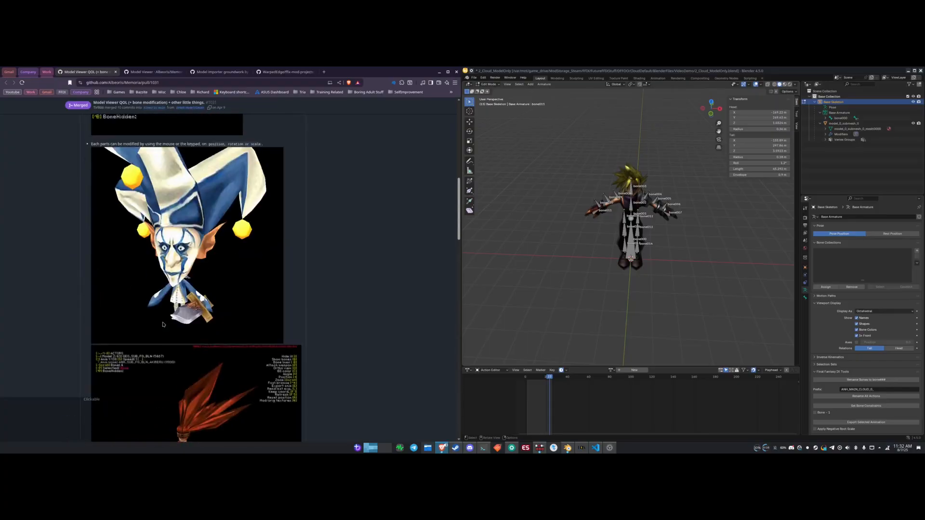
scroll(157, 318, up, 5)
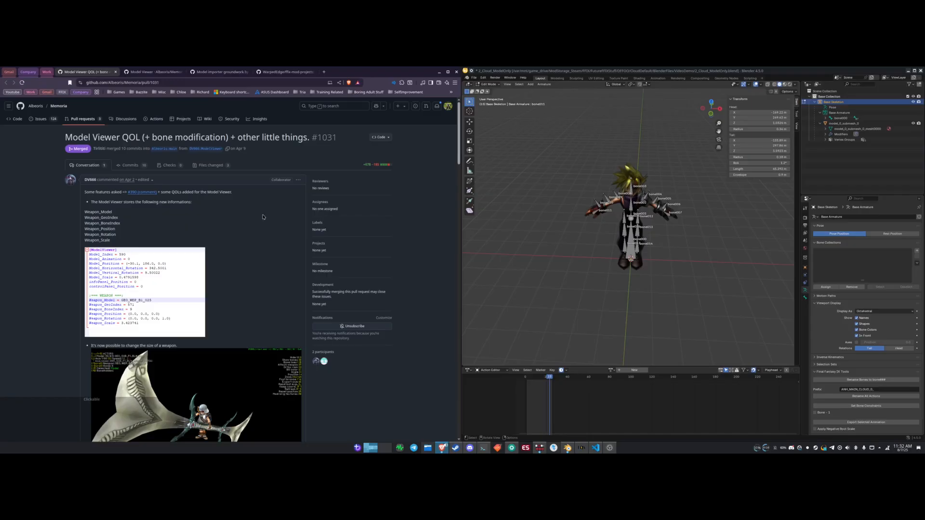
scroll(158, 273, down, 2)
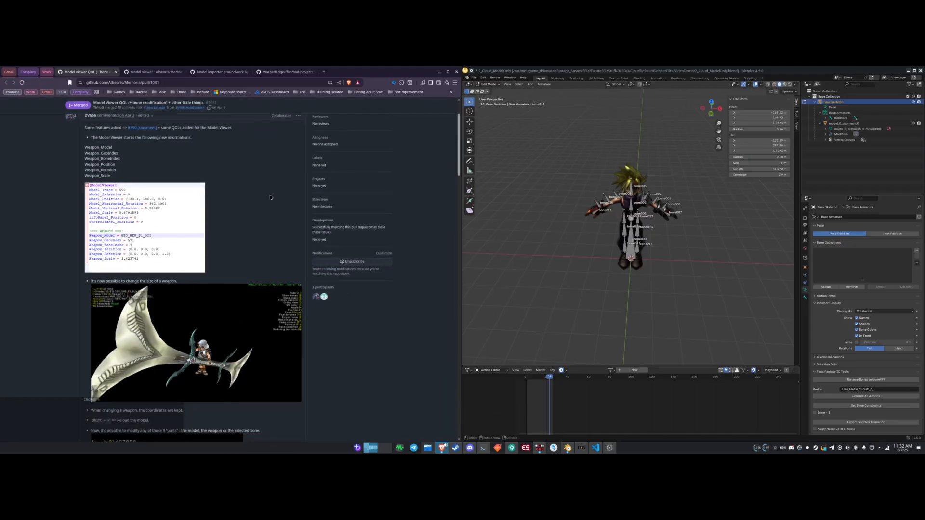
scroll(230, 261, up, 2)
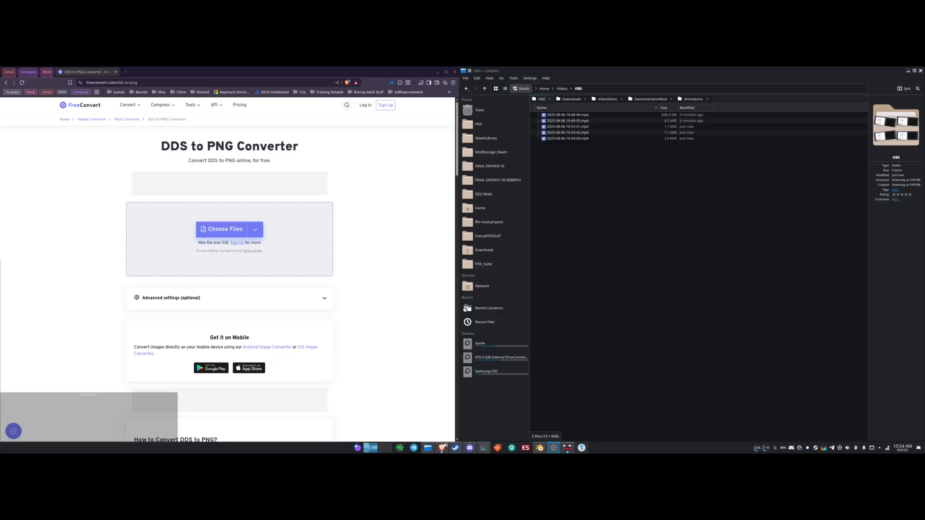
key(Up)
key(Down)
key(Up)
key(Down)
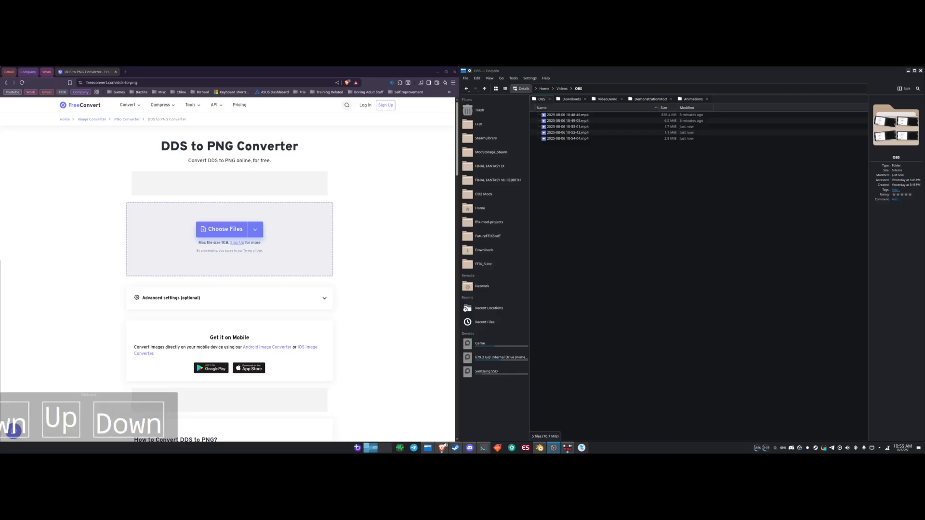
key(Up)
key(Down)
key(Up)
key(Down)
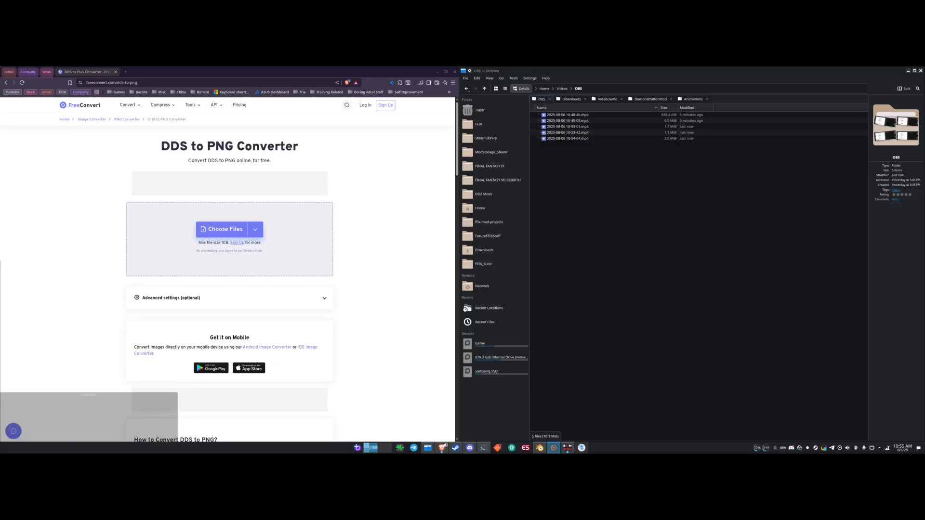
key(Up)
key(Down)
key(Up)
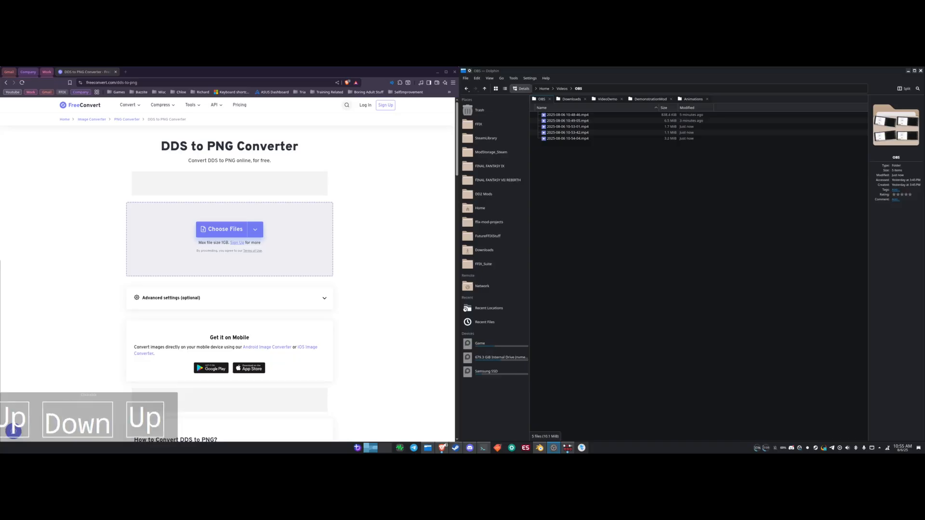
key(Down)
key(Up)
key(Down)
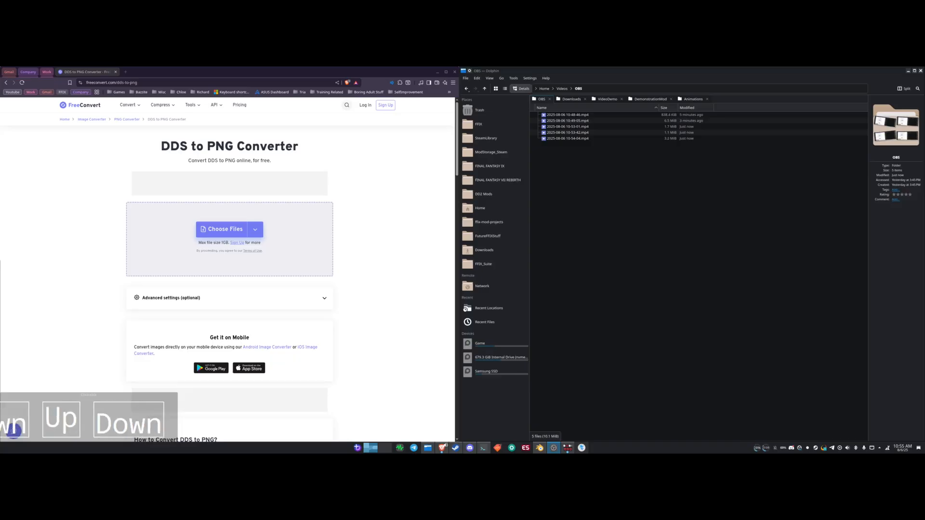
key(Right)
key(Up)
key(Left)
key(Down)
key(Right)
key(Up)
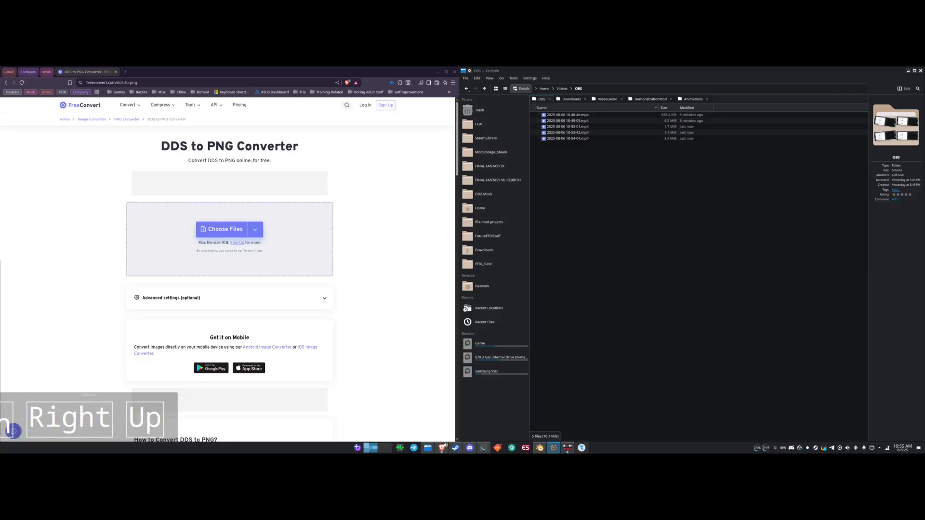
key(Down)
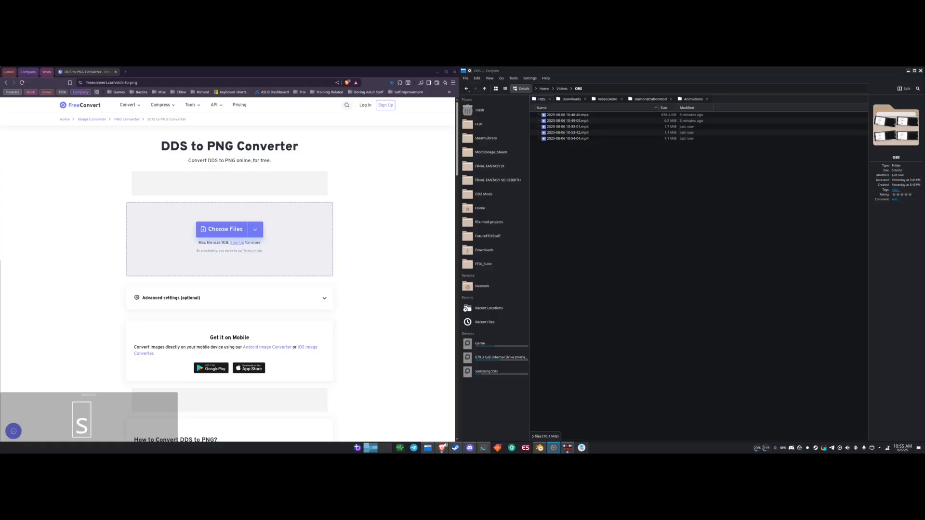
text(s_1)
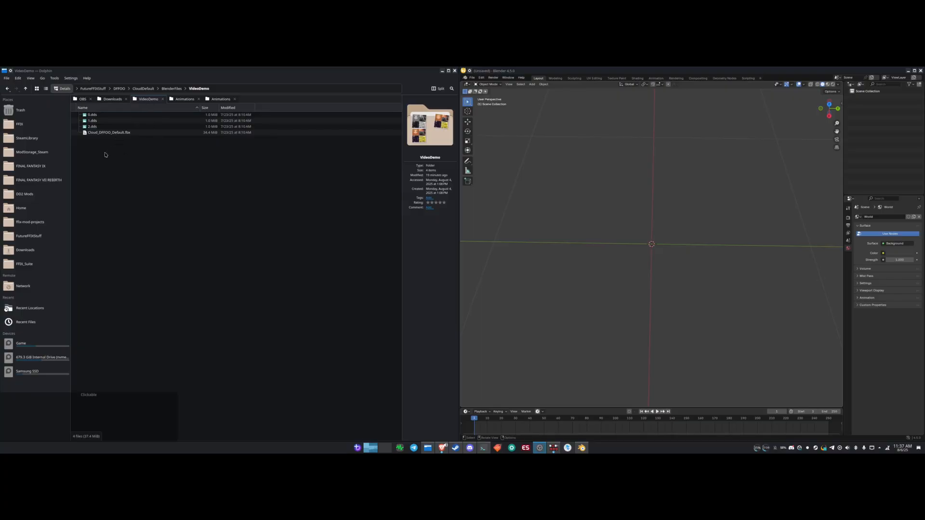
mouse_move(108, 135)
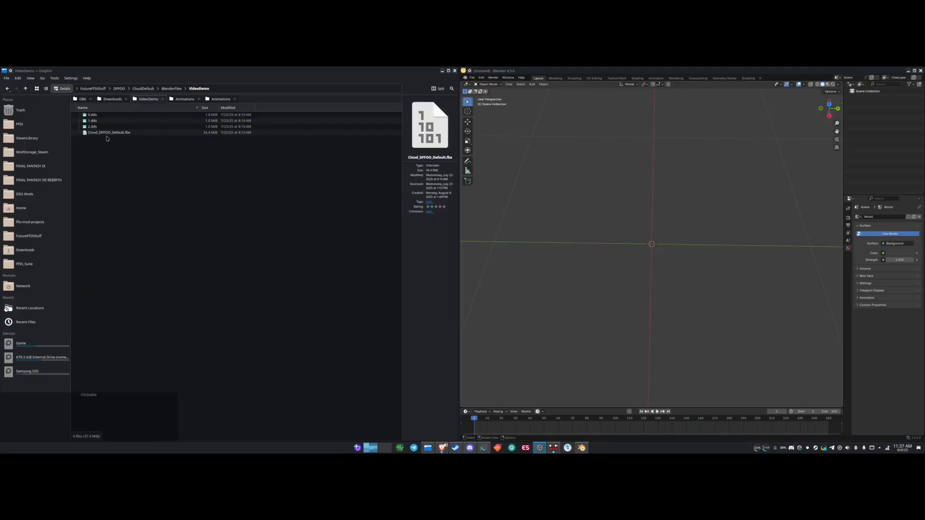
- Preview the 0.dds and 2.dds texture files in the VideoDemo folder
click(96, 115)
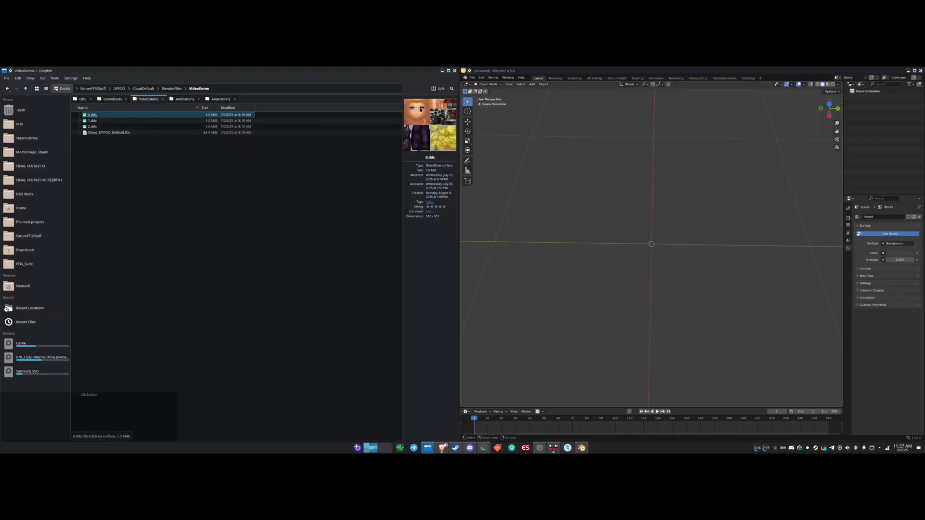
click(94, 126)
click(92, 115)
- Import Cloud_DFFOO_Default.fbx from the VideoDemo folder into the empty Blender scene with the default FBX import options
drag(113, 133, 549, 182)
click(553, 181)
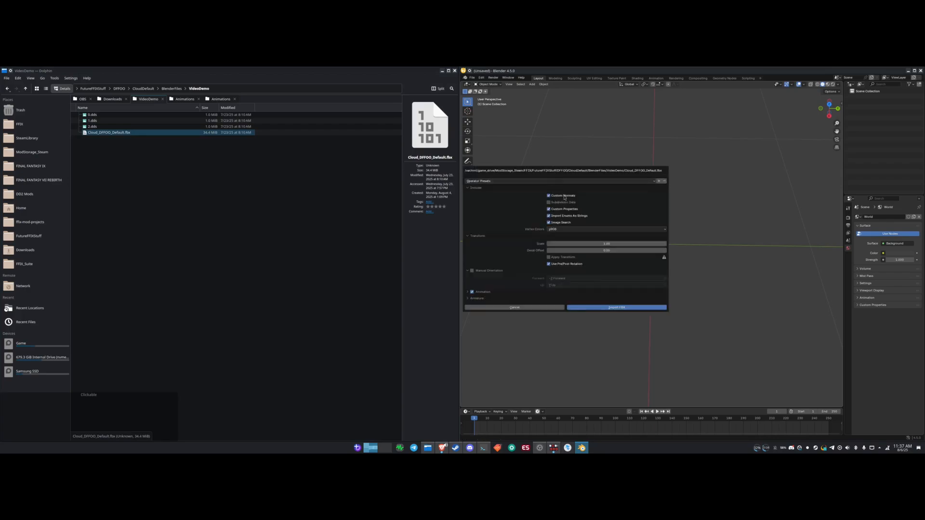
click(598, 308)
middle_drag(580, 260, 574, 253)
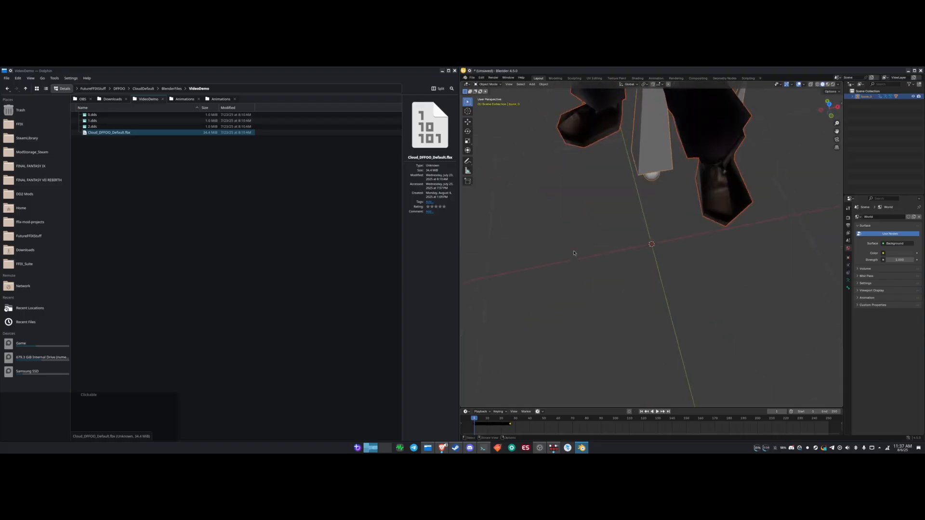
scroll(573, 253, down, 5)
middle_drag(684, 258, 688, 233)
scroll(687, 232, down, 1)
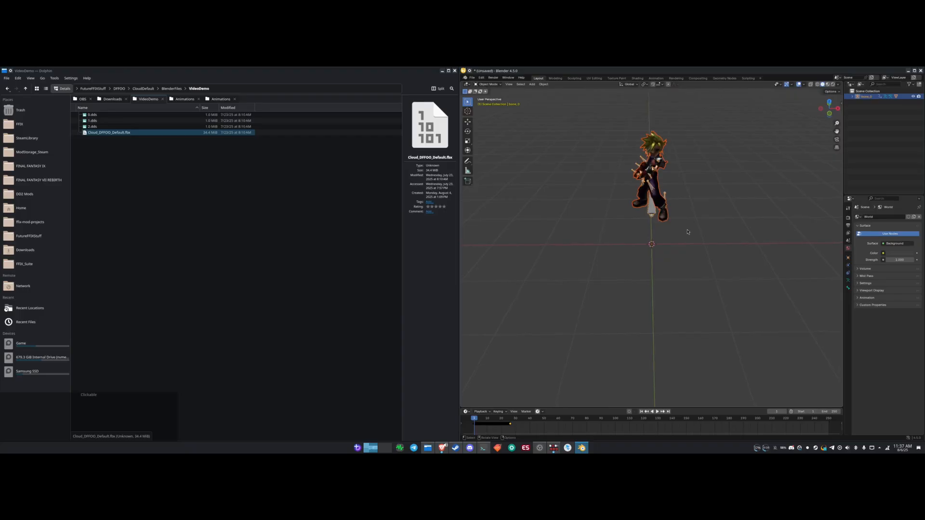
- Expand the imported armature and its child mesh in the scene hierarchy, and select the model_0_submesh_0 mesh
click(851, 97)
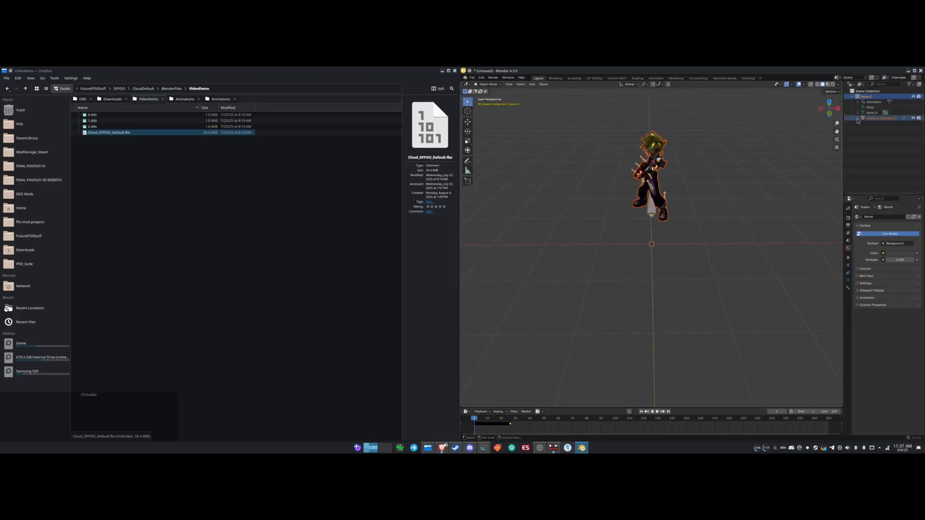
click(858, 118)
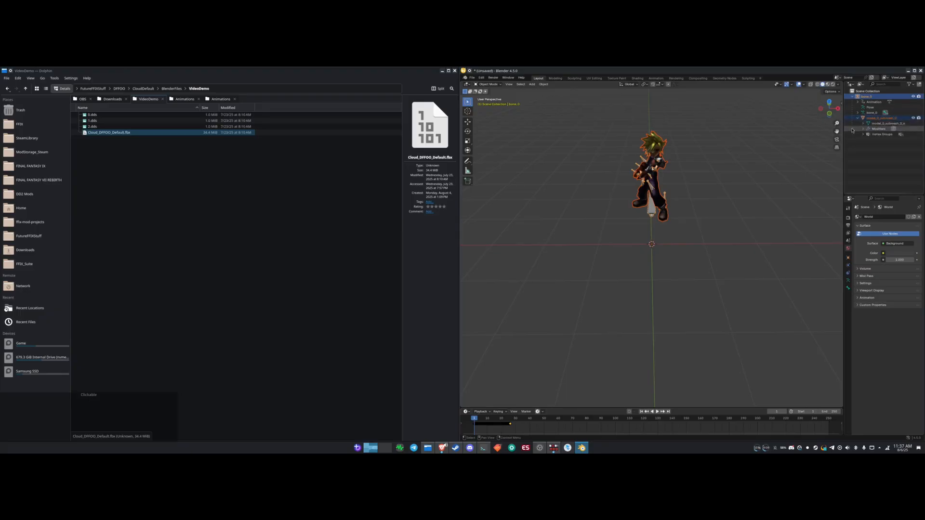
click(879, 118)
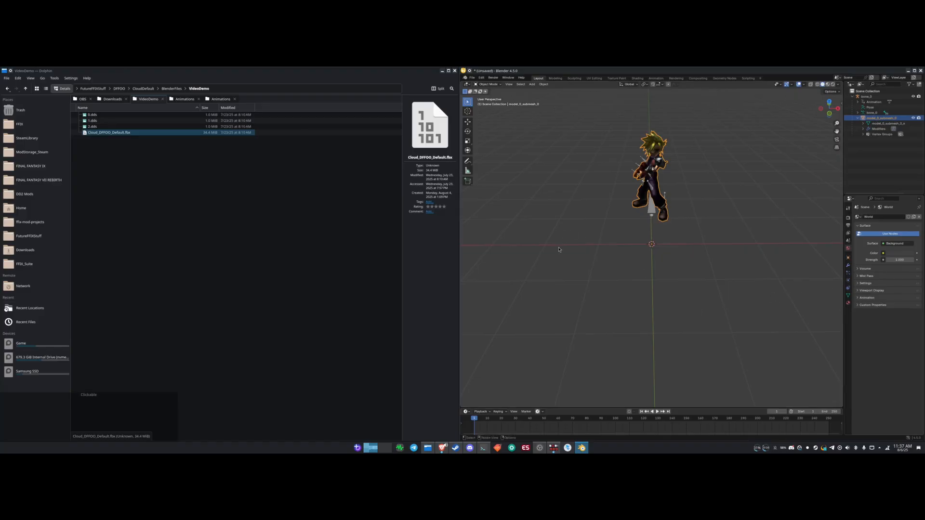
middle_drag(635, 252, 630, 252)
- Save the Blender file as 0_Cloud_Unchanged.blend in the VideoDemo folder
key(ctrl+s)
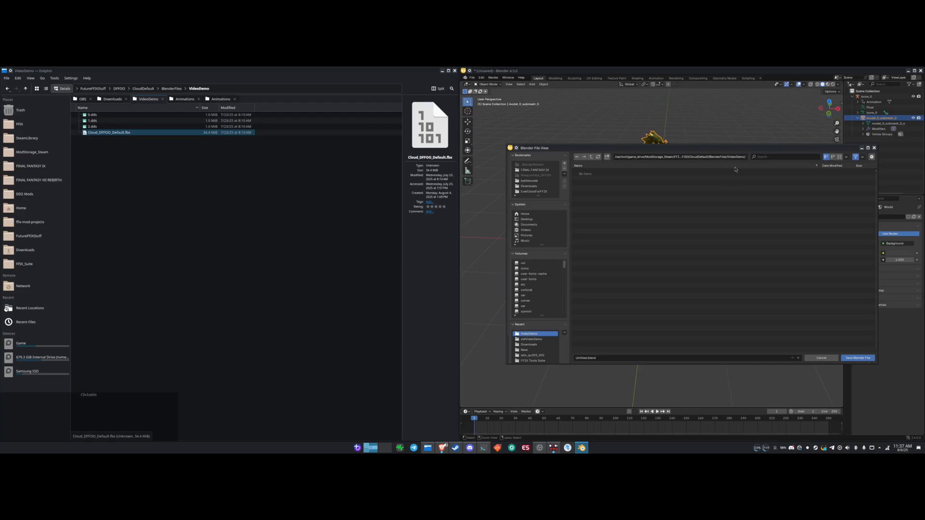
click(587, 358)
text(0_Cloud)
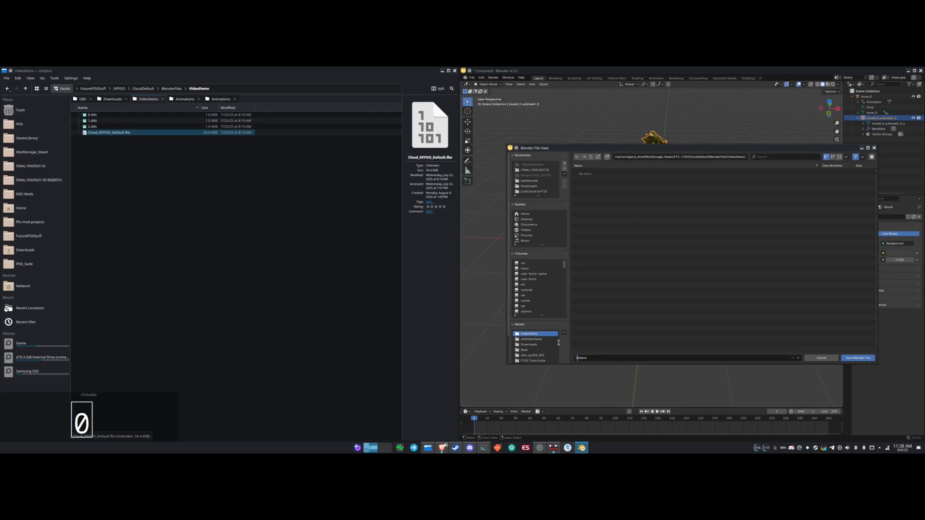
text(_Unchanged)
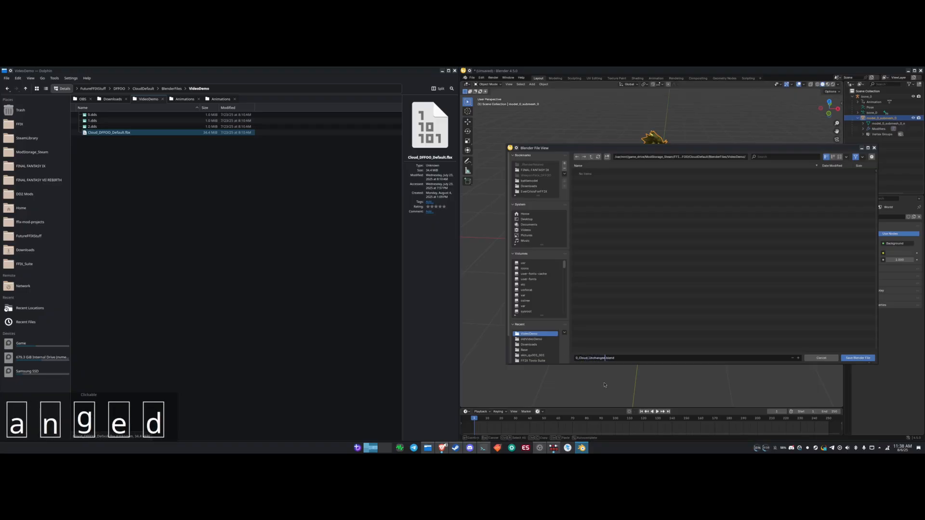
click(855, 359)
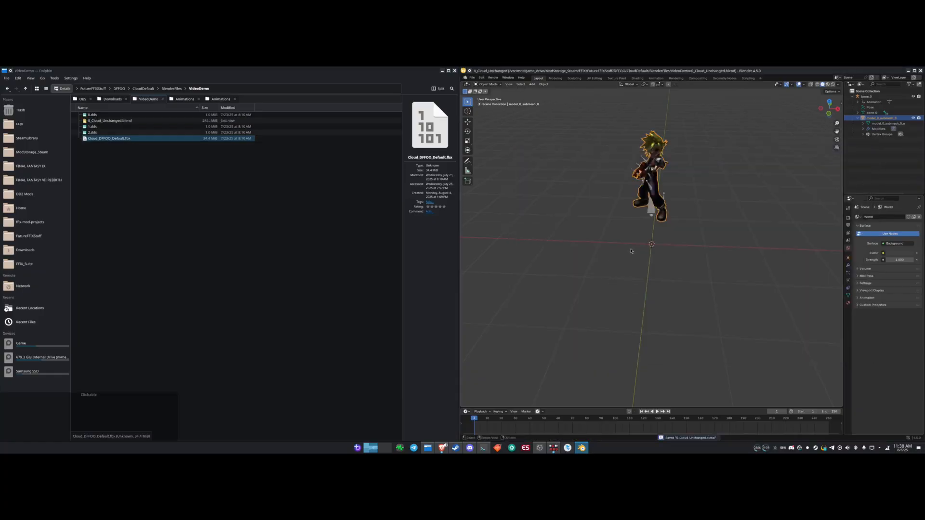
- Select the Cloud mesh and examine its material's base color and alpha texture settings
mouse_move(631, 251)
middle_down()
mouse_move(645, 252)
mouse_move(613, 251)
mouse_move(646, 251)
mouse_move(631, 252)
middle_up()
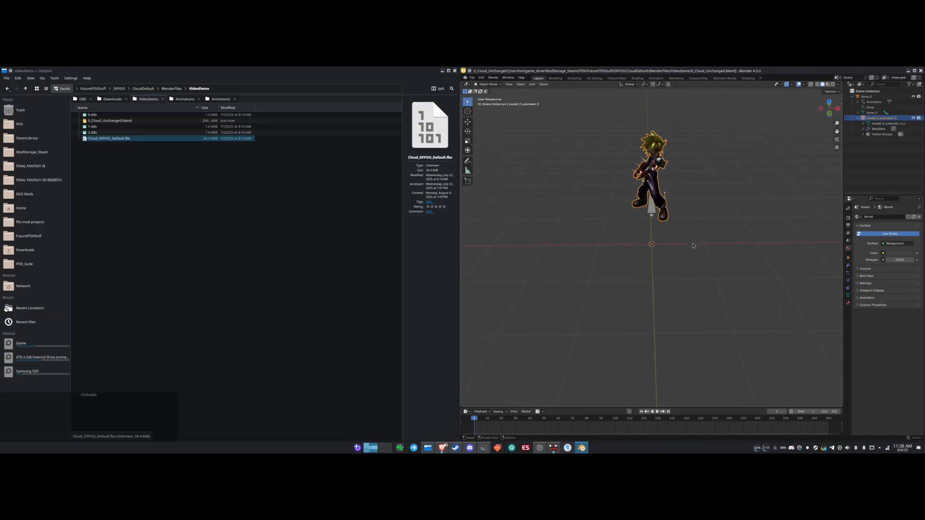
middle_drag(688, 243, 687, 243)
key(a)
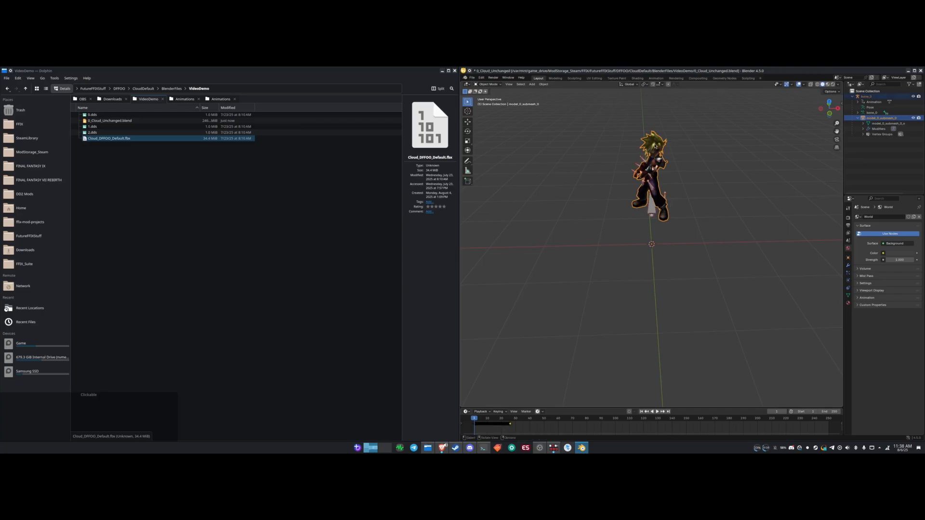
click(648, 185)
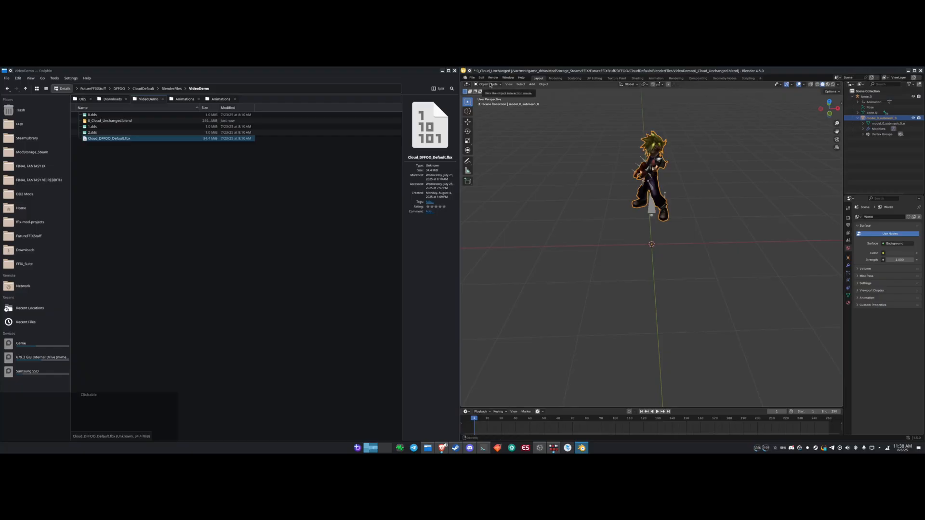
click(848, 305)
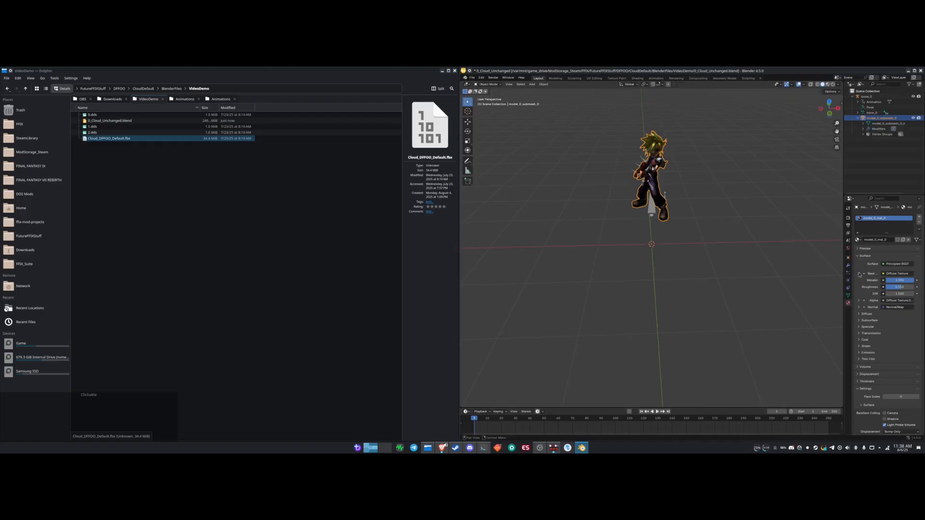
click(859, 355)
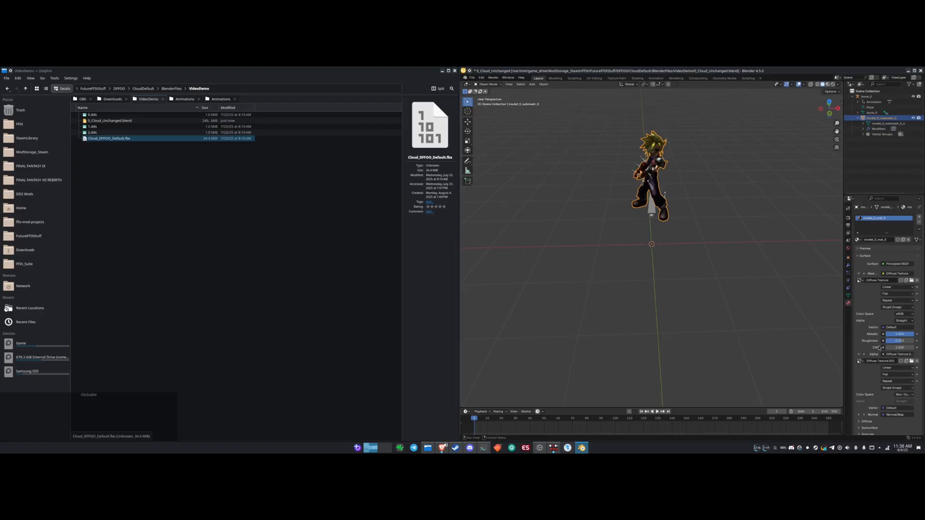
click(858, 355)
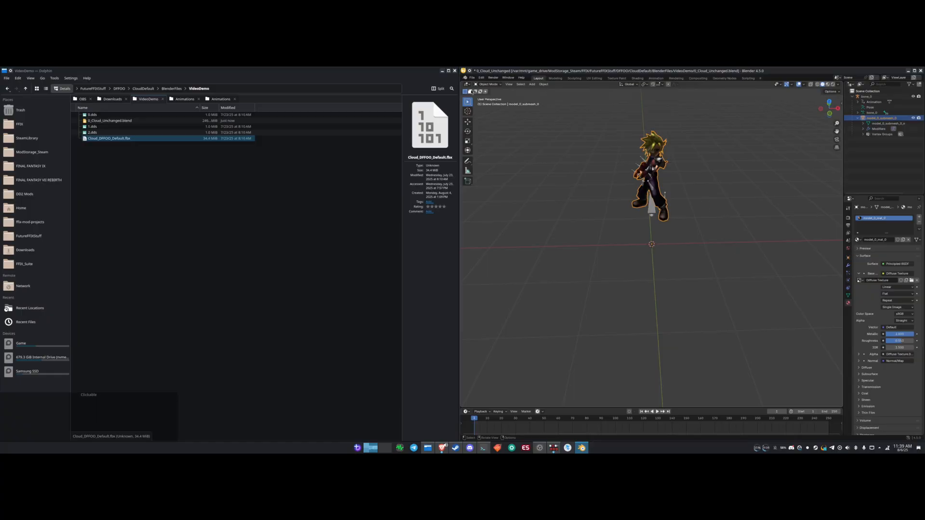
- Turn the 3D viewport into an Image Editor, display the Diffuse Texture image and show its image source properties
click(468, 85)
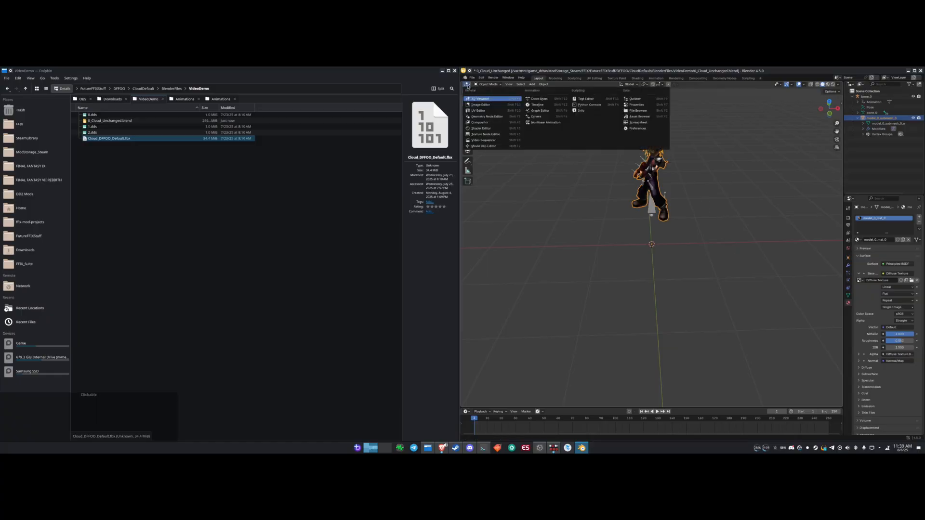
click(480, 105)
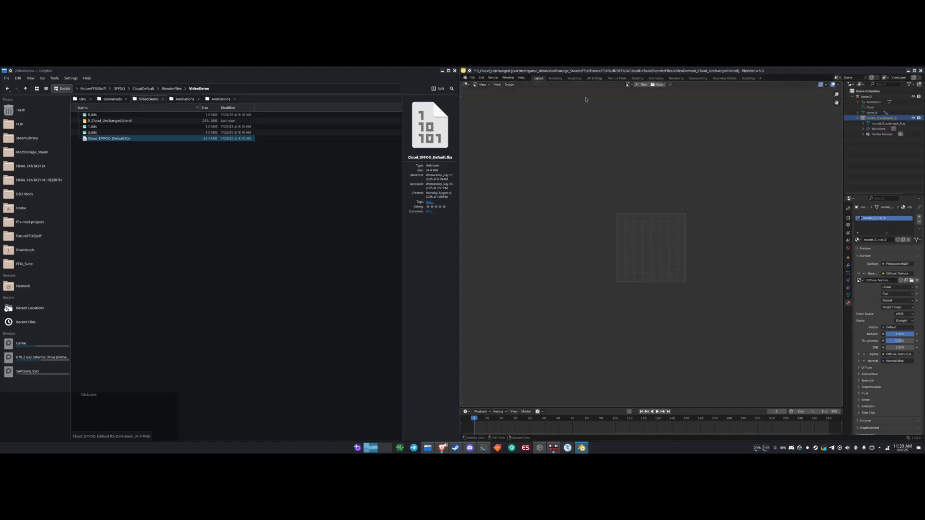
click(629, 84)
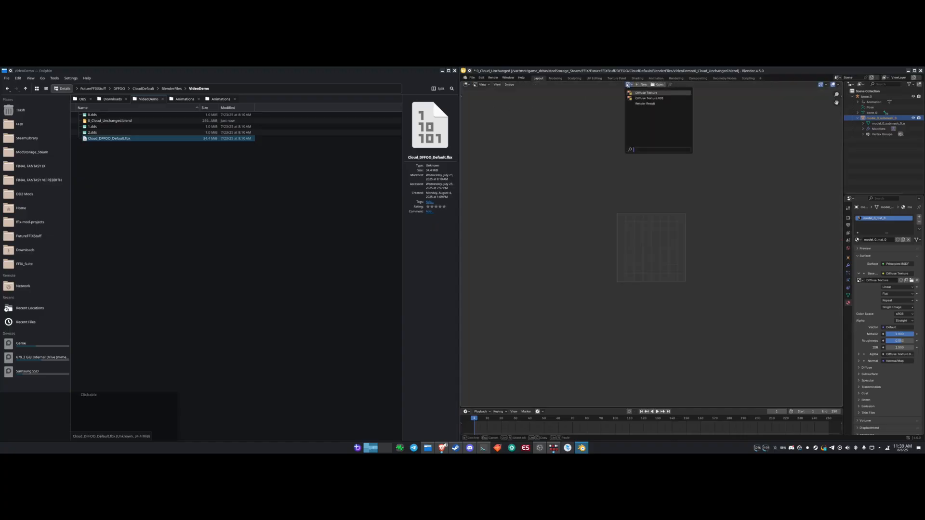
click(638, 92)
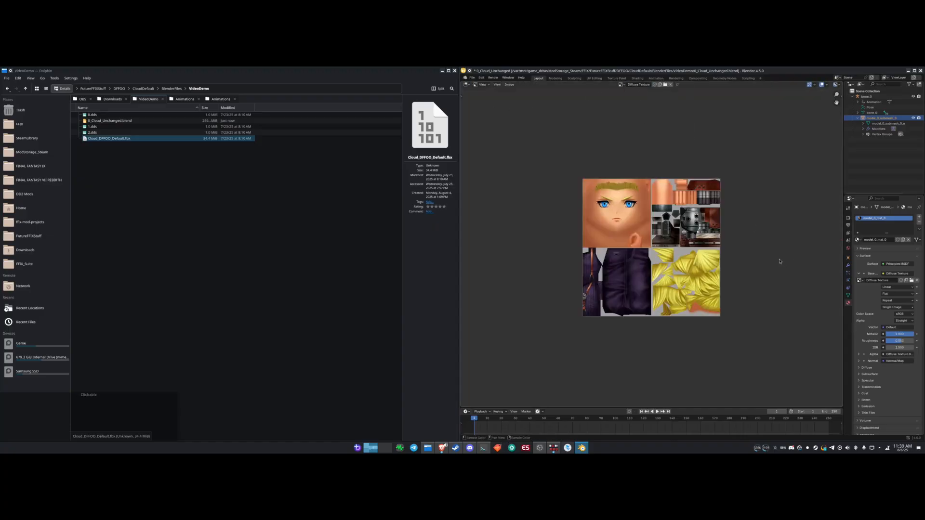
key(n)
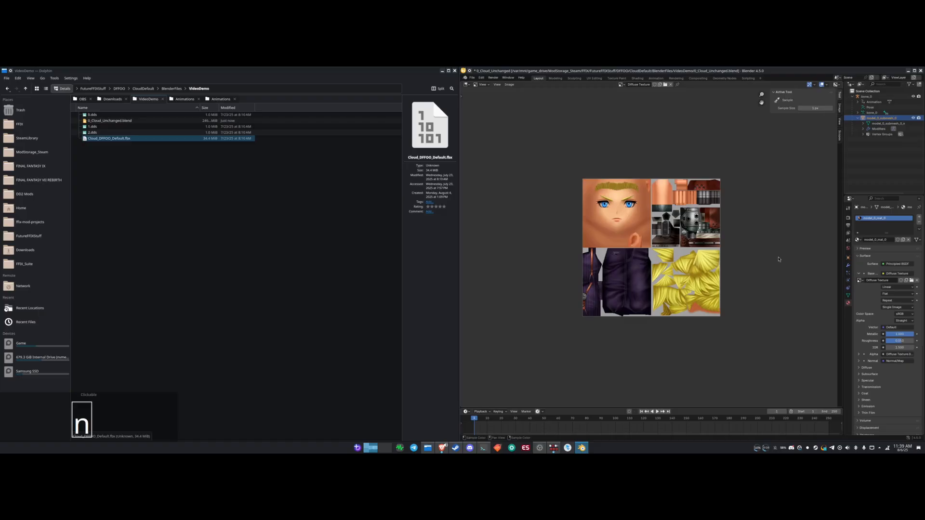
click(841, 108)
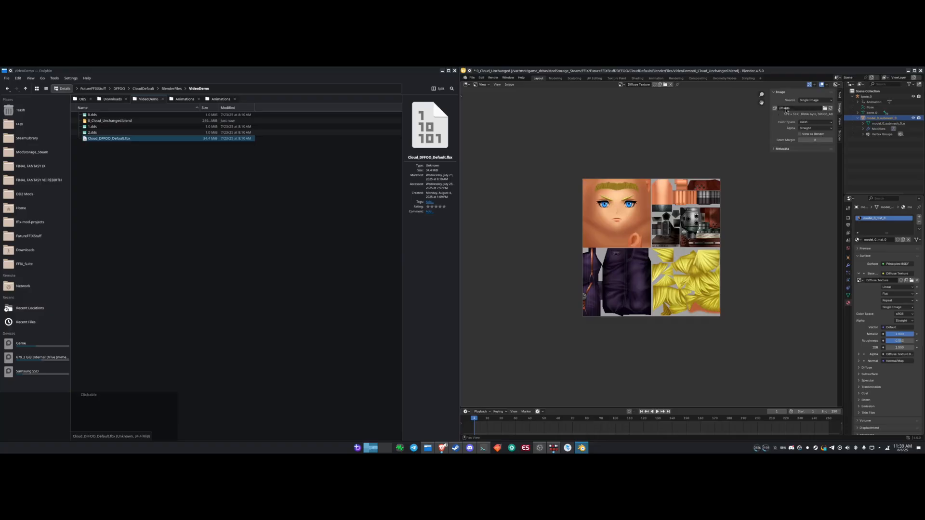
- Change the file extension in the Diffuse Texture's image path to png
click(292, 291)
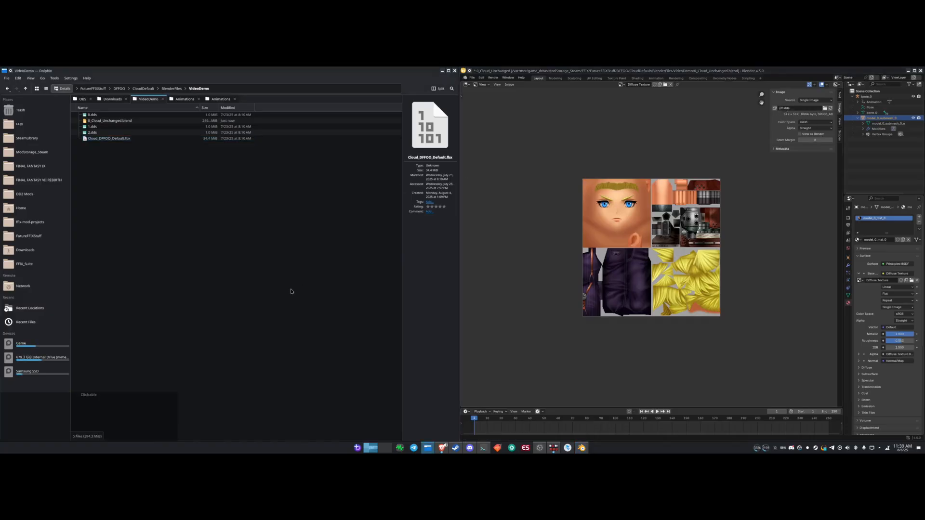
key(super+Right)
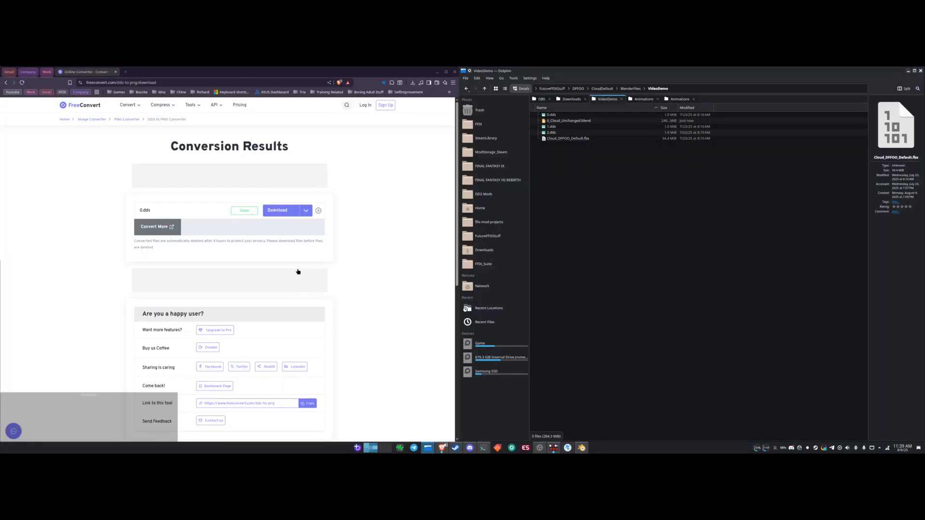
key(super+Left)
double_click(794, 108)
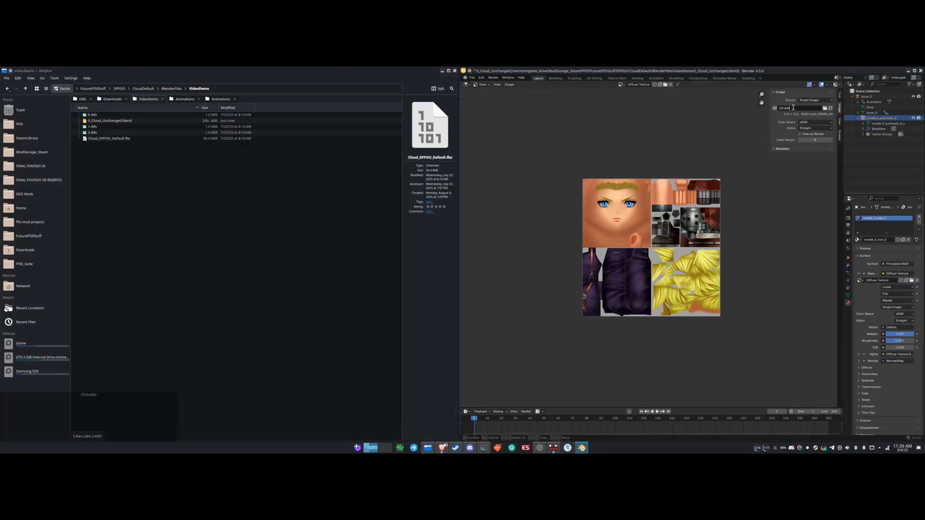
key(BackSpace)
text(png)
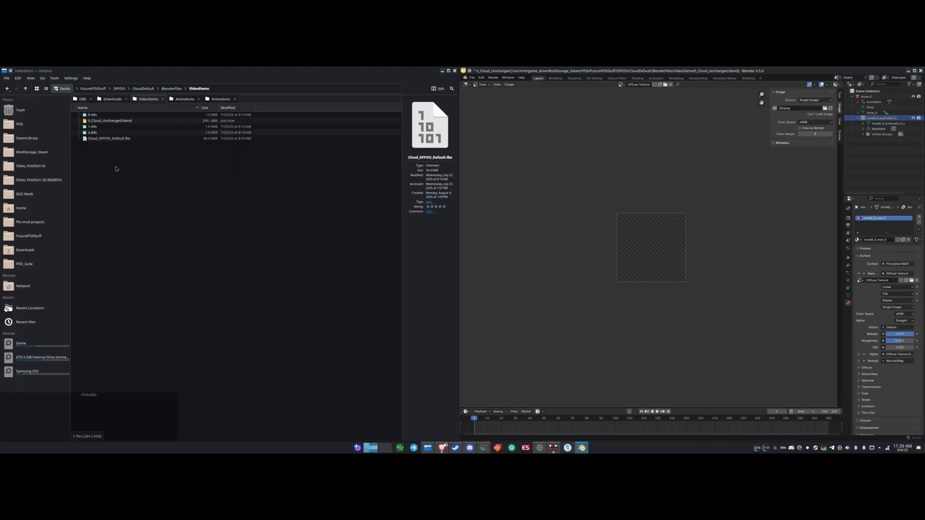
- Switch to the FreeConvert DDS to PNG page, reload it, add 0.dds from the VideoDemo folder and convert it
key(super+Right)
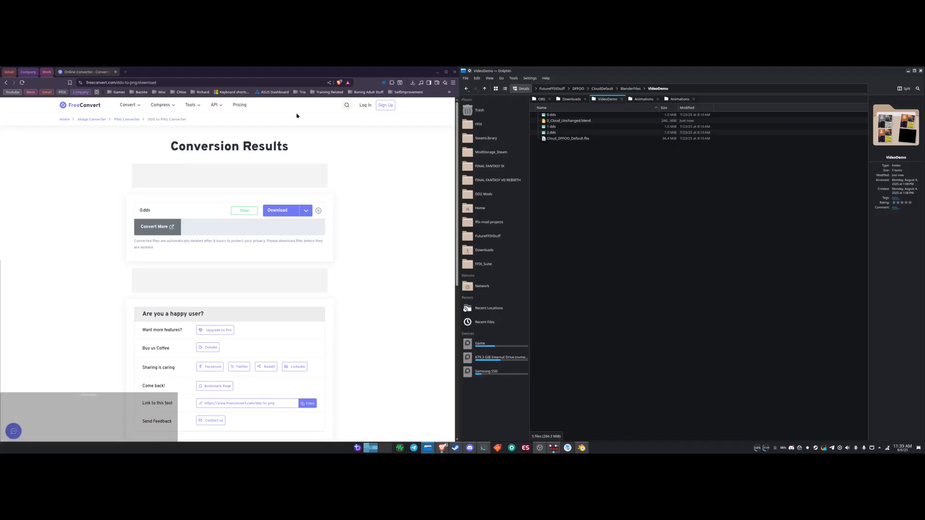
key(F5)
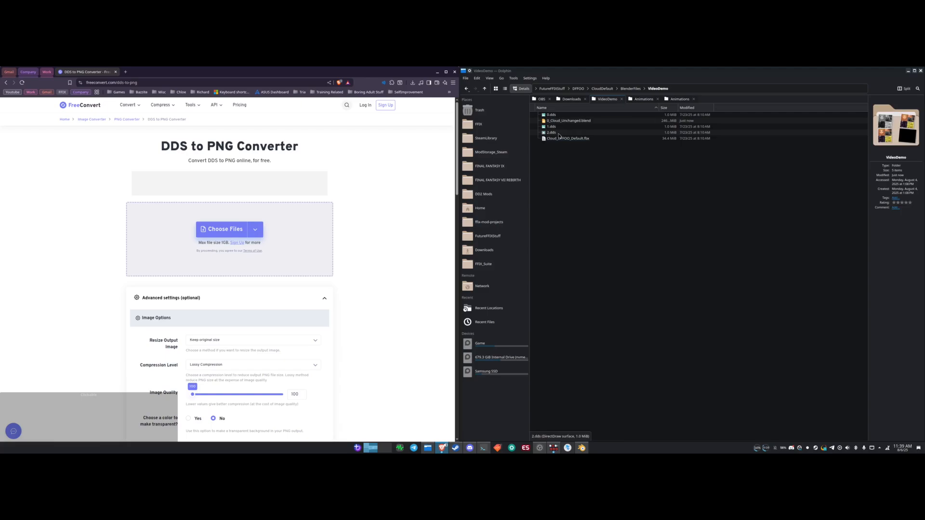
drag(551, 114, 225, 241)
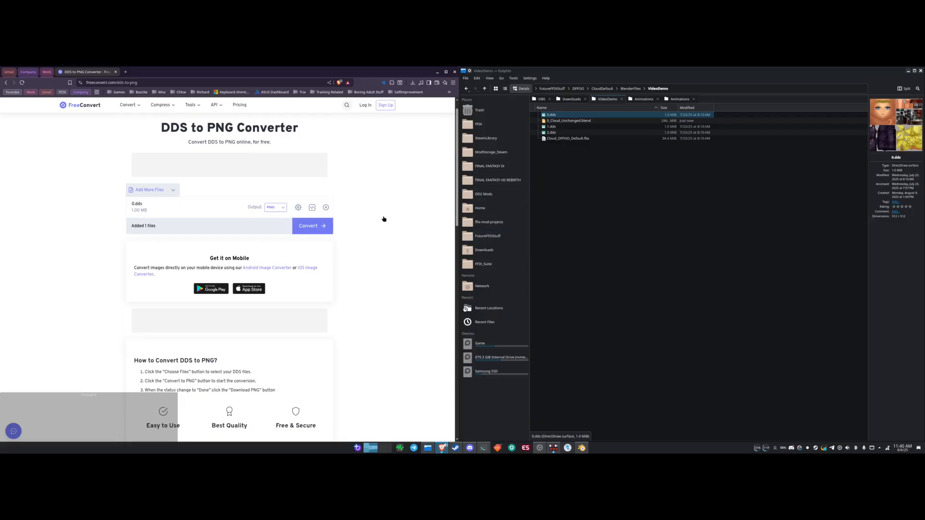
click(318, 227)
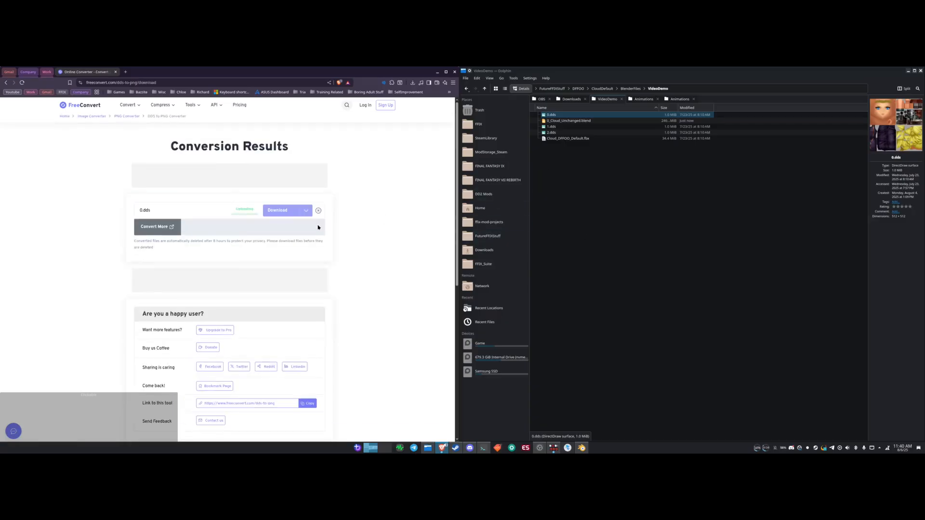
- Copy the VideoDemo folder's path and save the converted 0.png from FreeConvert into that folder
key(ctrl+l)
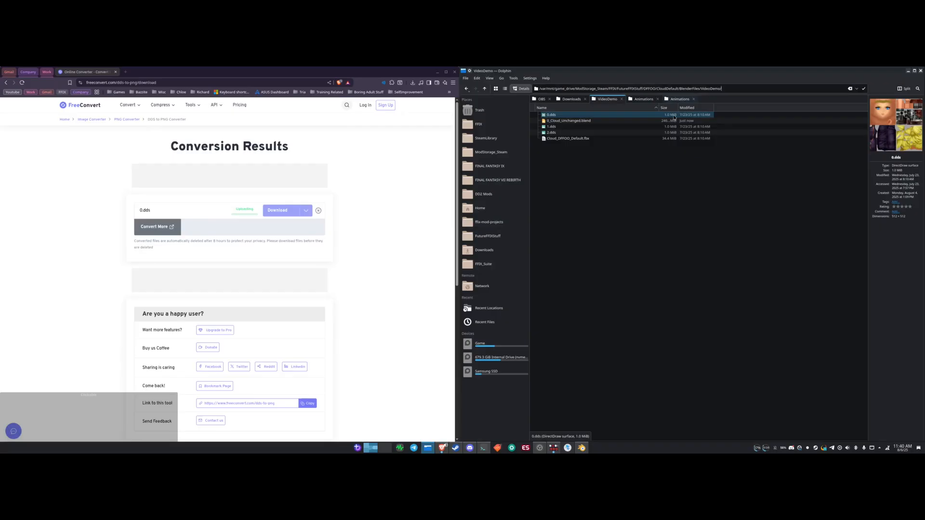
key(ctrl+a)
key(ctrl+c)
click(659, 212)
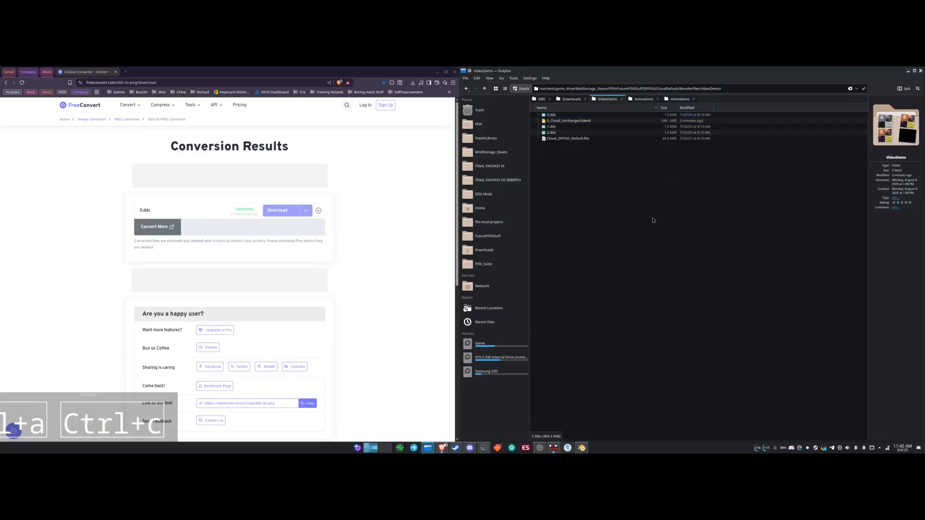
key(Escape)
click(863, 90)
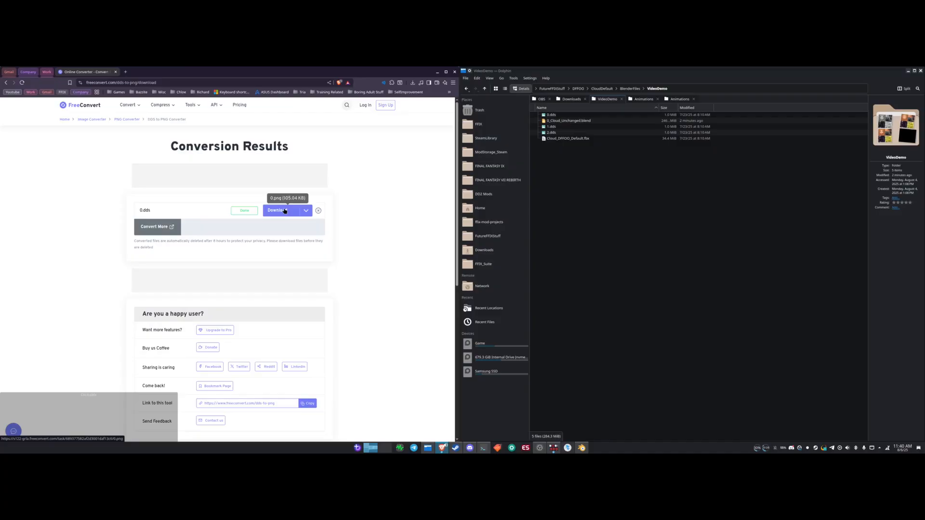
click(291, 210)
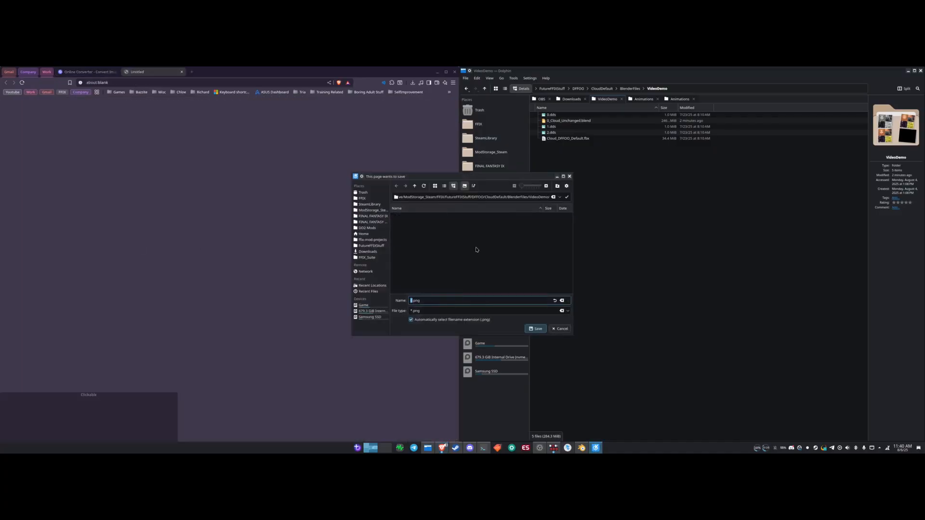
click(526, 331)
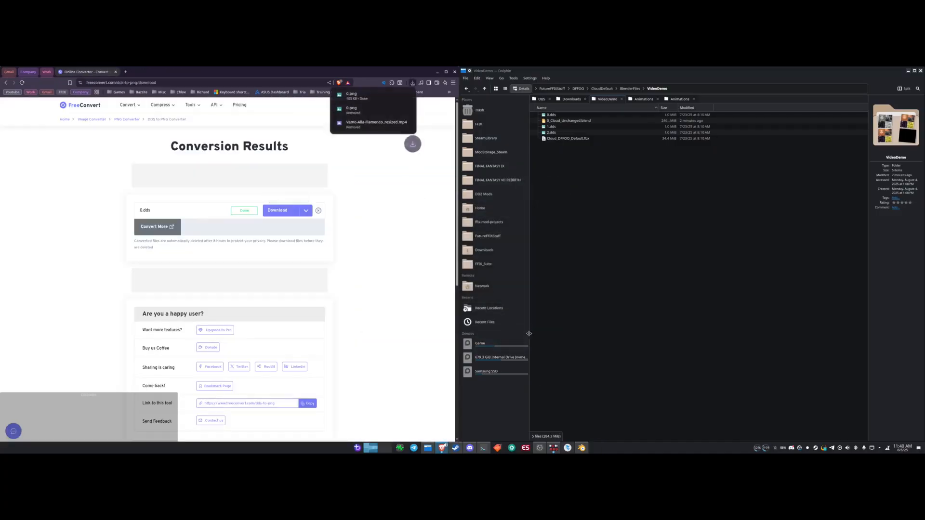
- Place the file manager beside Blender and reload the Diffuse Texture image from its PNG file
key(super+Left)
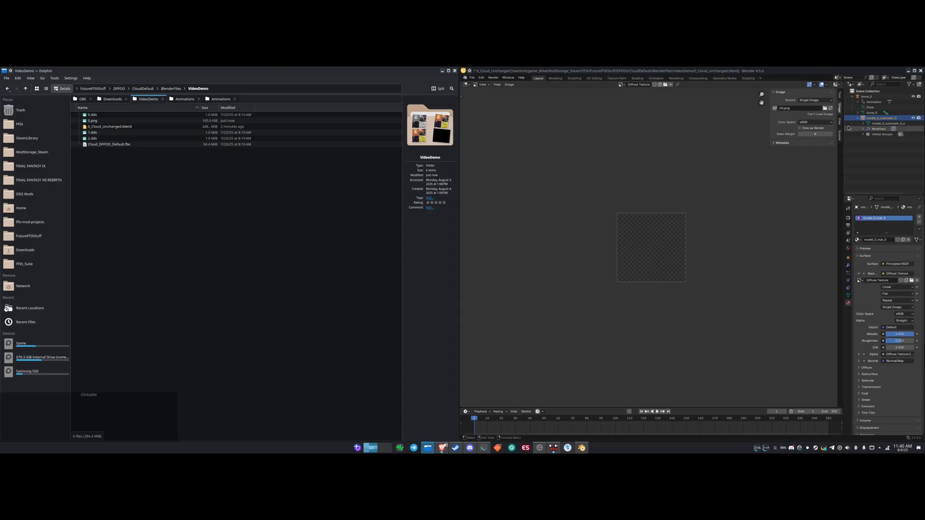
click(830, 108)
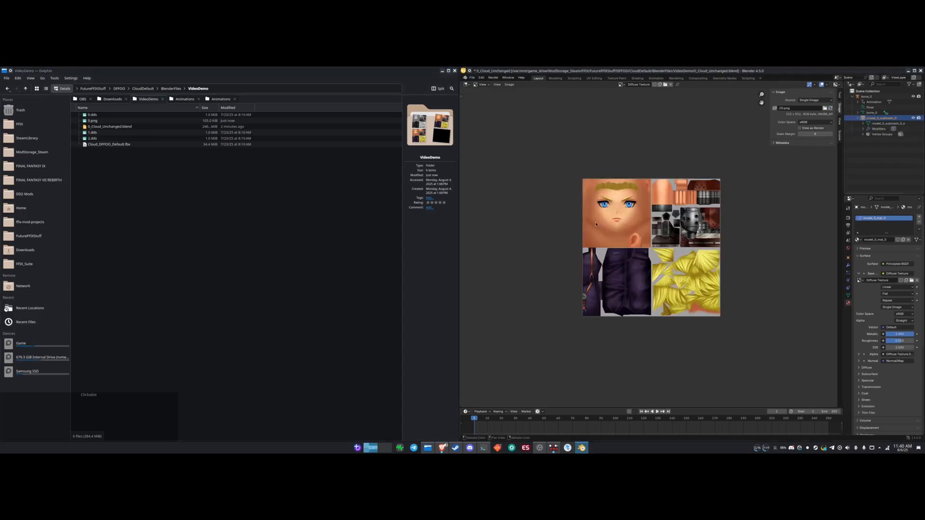
- Display the non-color duplicate of the Diffuse Texture image and change its file path extension to png
click(622, 84)
click(641, 98)
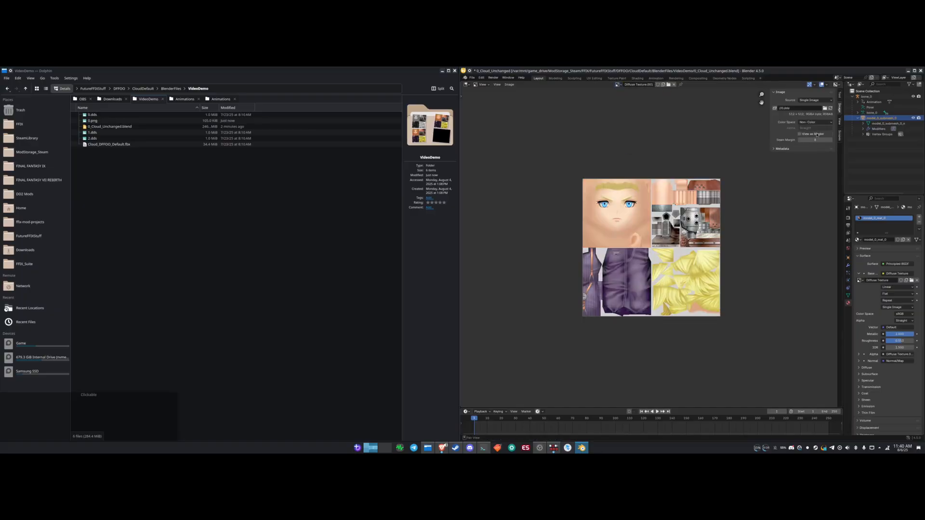
click(788, 108)
key(BackSpace)
key(BackSpace)
key(BackSpace)
text(png)
key(Return)
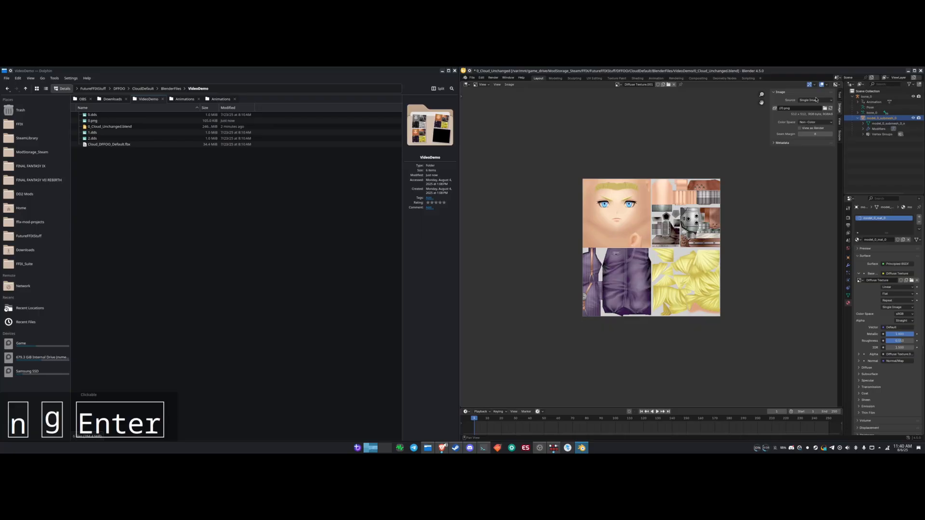
- Turn the Image Editor back into a 3D viewport showing the Cloud model
click(468, 85)
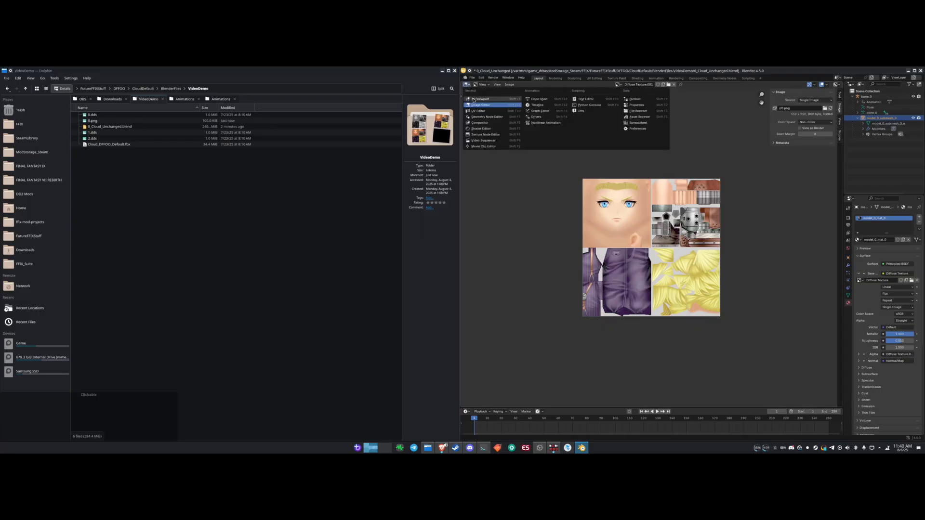
click(473, 98)
middle_drag(675, 273, 646, 248)
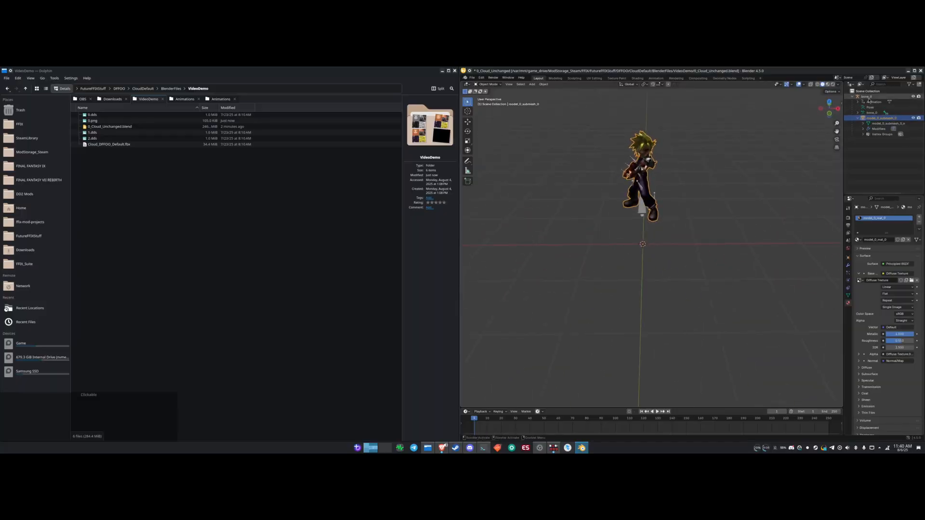
- Create a collection named Base Collection and move the Cloud armature together with its mesh into it
right_click(869, 147)
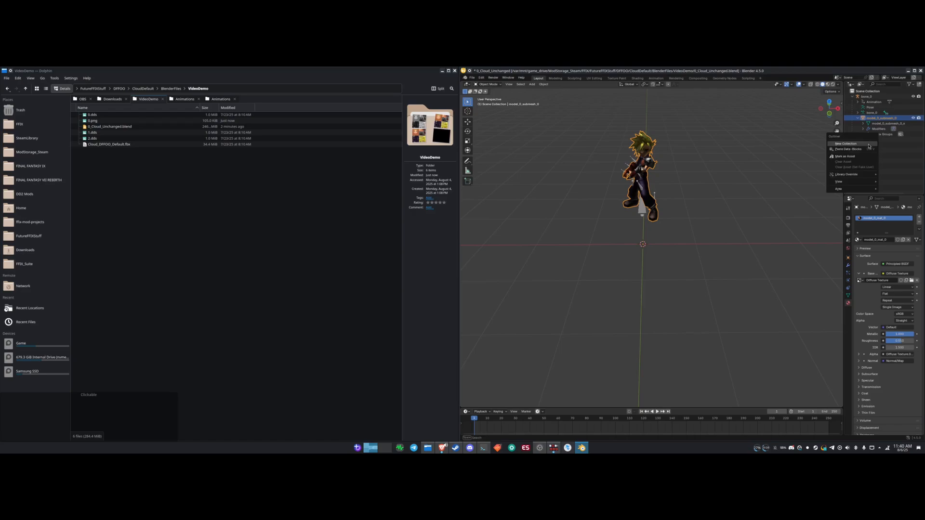
click(872, 152)
double_click(875, 97)
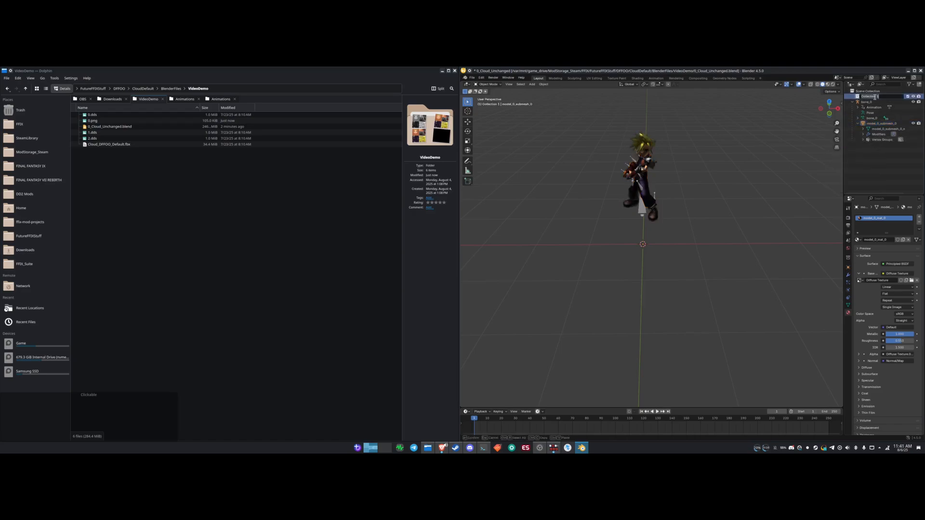
text(Base)
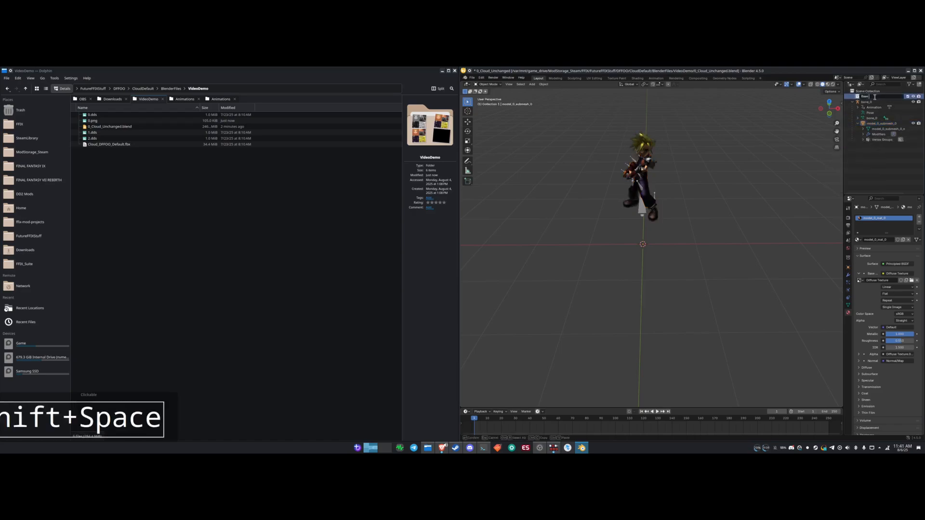
text( Collection)
key(Return)
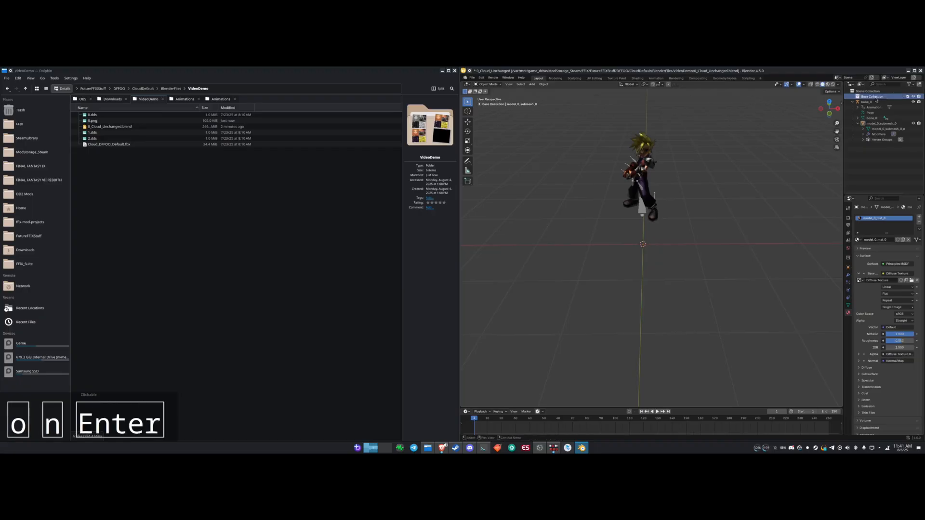
click(854, 101)
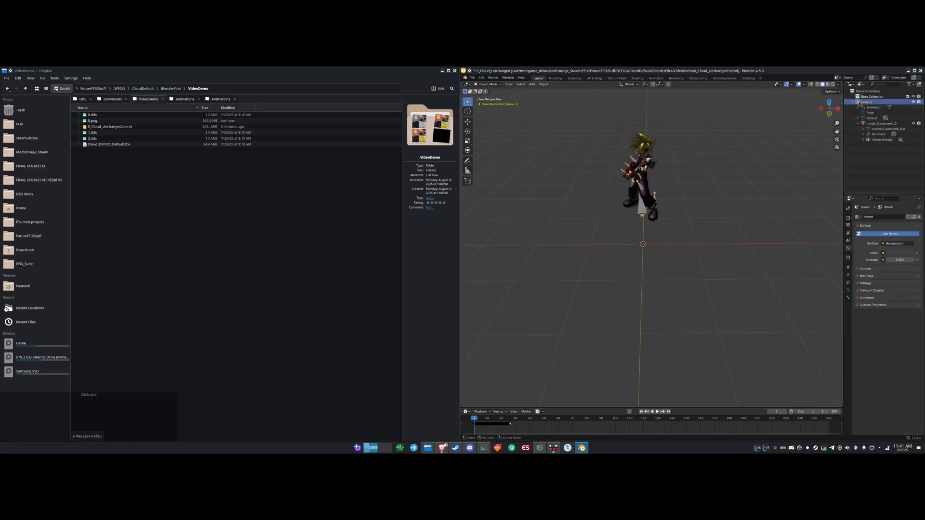
mouse_move(869, 103)
mouse_down()
mouse_move(872, 126)
mouse_move(873, 101)
mouse_up()
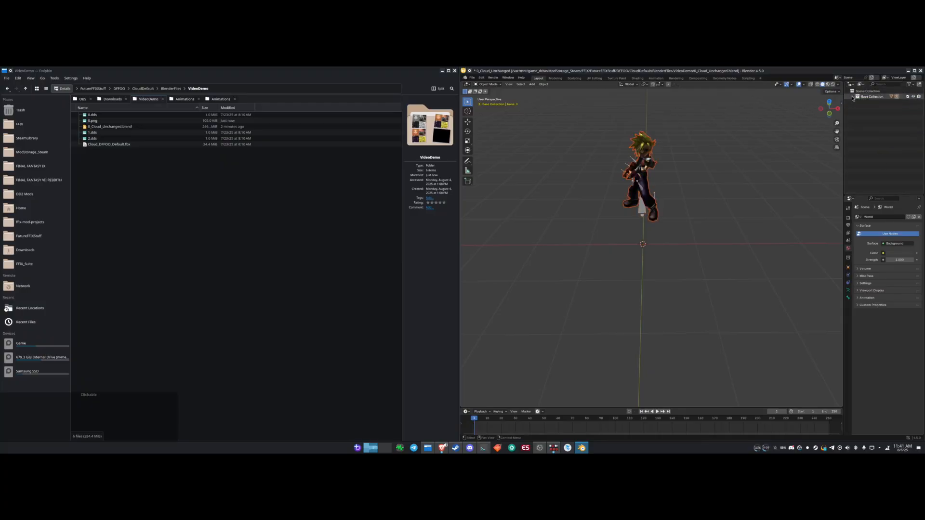
- Rename the armature object in Base Collection to Base Skeleton
click(872, 102)
key(F2)
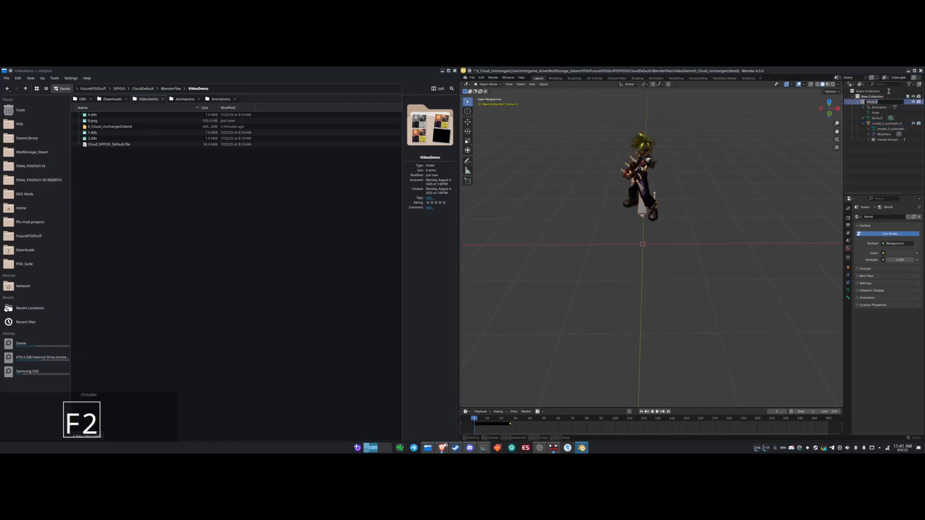
text(Base Skeleton)
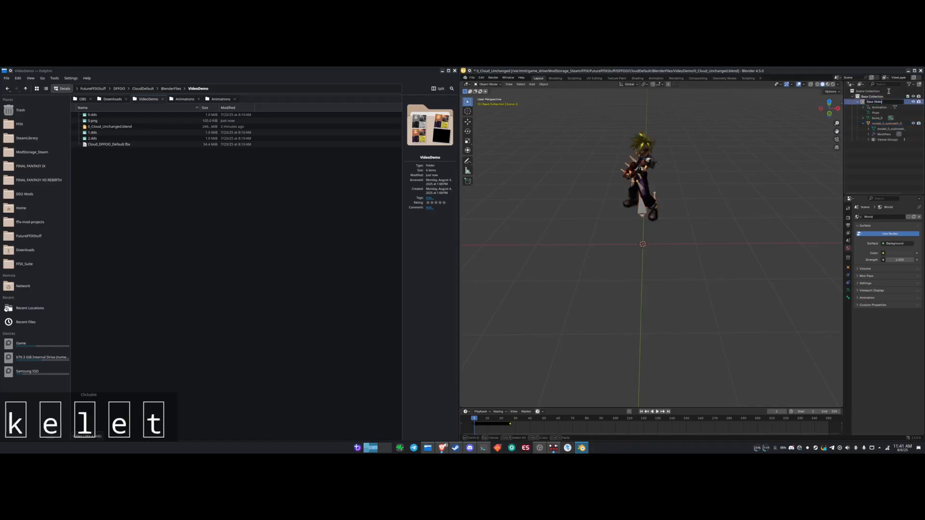
key(Return)
- Rename the armature data under Base Skeleton to Base Armature
click(877, 117)
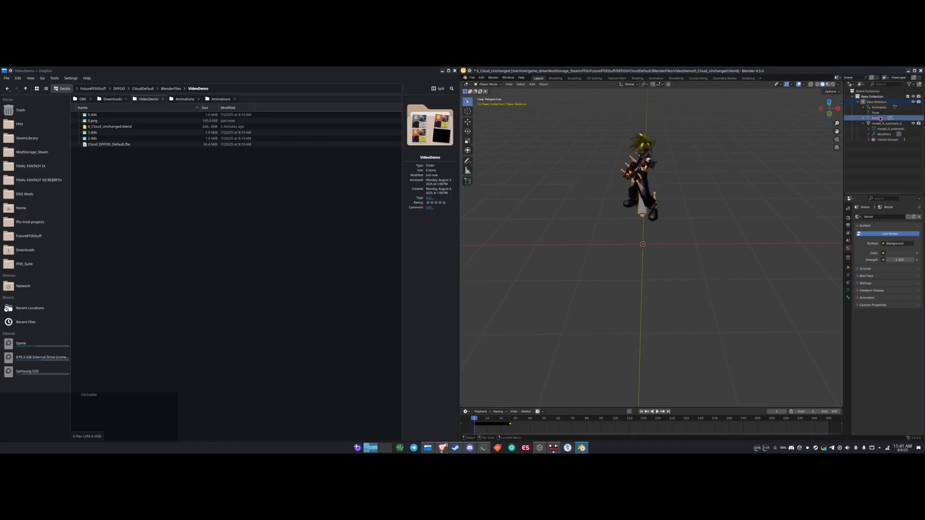
key(F2)
text(Base Arr)
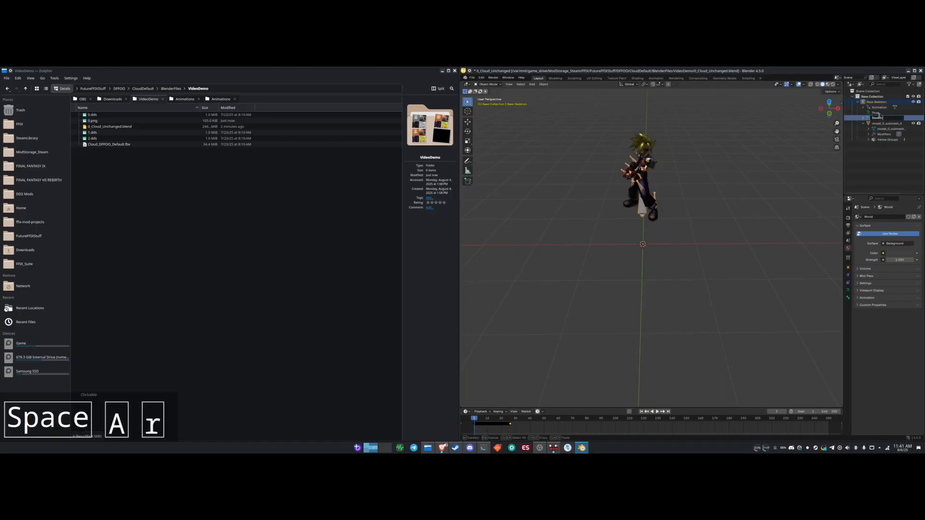
key(BackSpace)
text(mature)
key(Return)
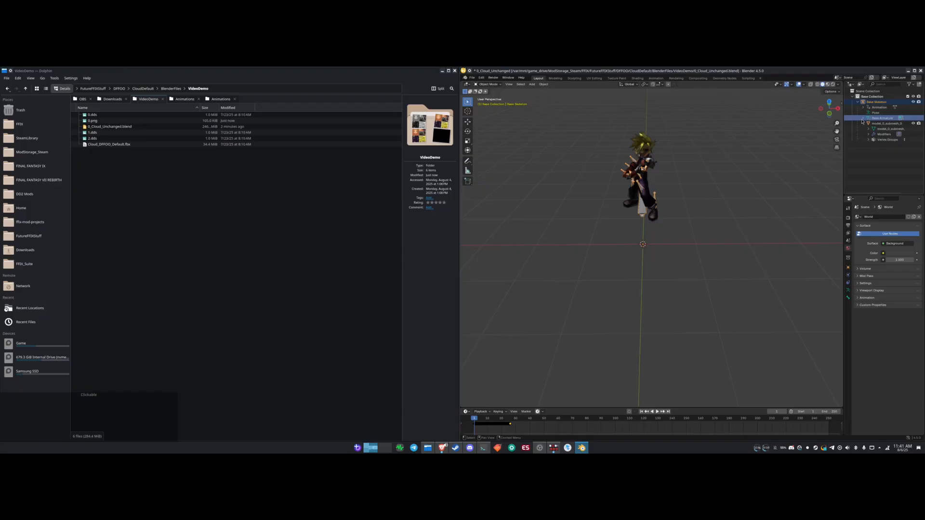
- Expand Base Armature's full bone hierarchy, widen the Outliner, and show the selected skeleton's armature data properties
shift+click(863, 118)
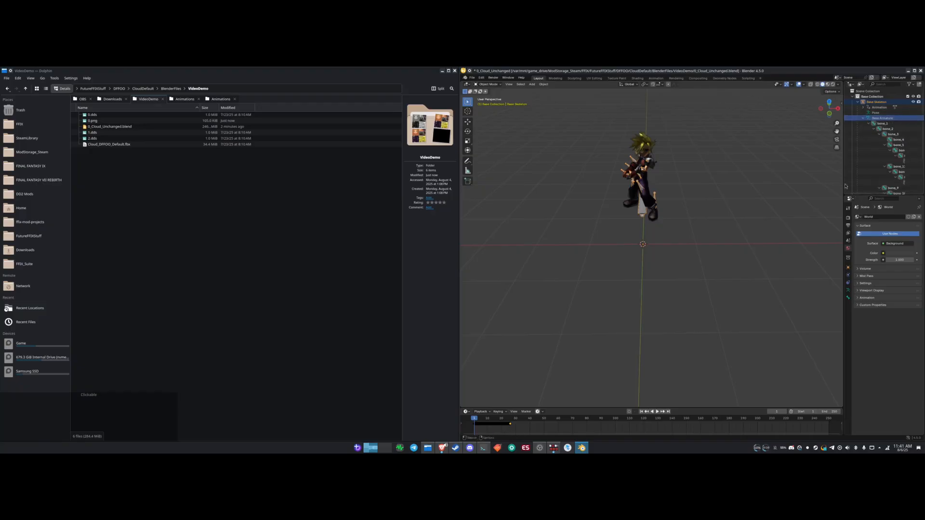
drag(845, 186, 801, 162)
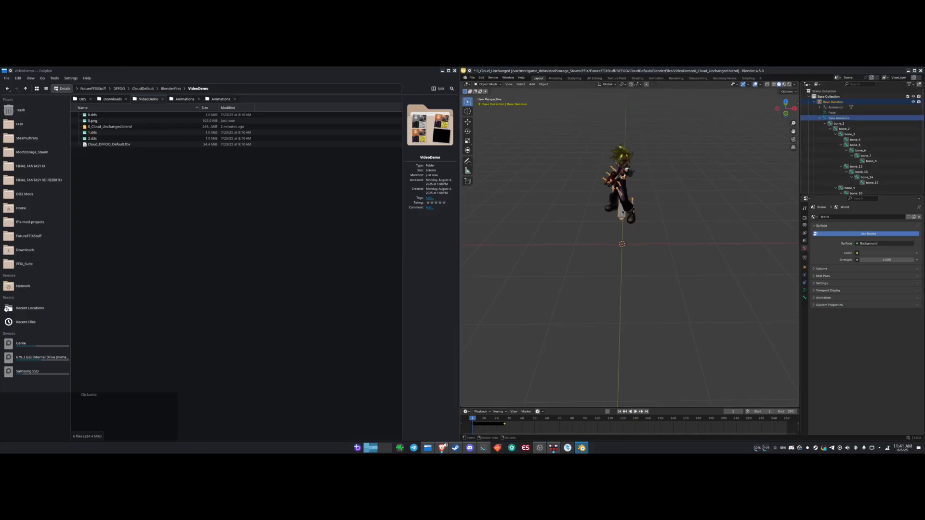
click(623, 212)
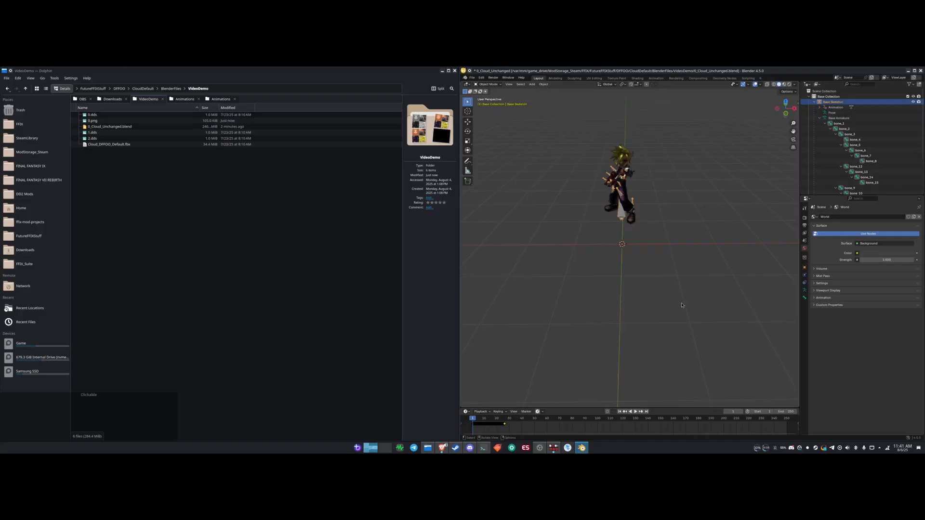
middle_drag(653, 283, 627, 226)
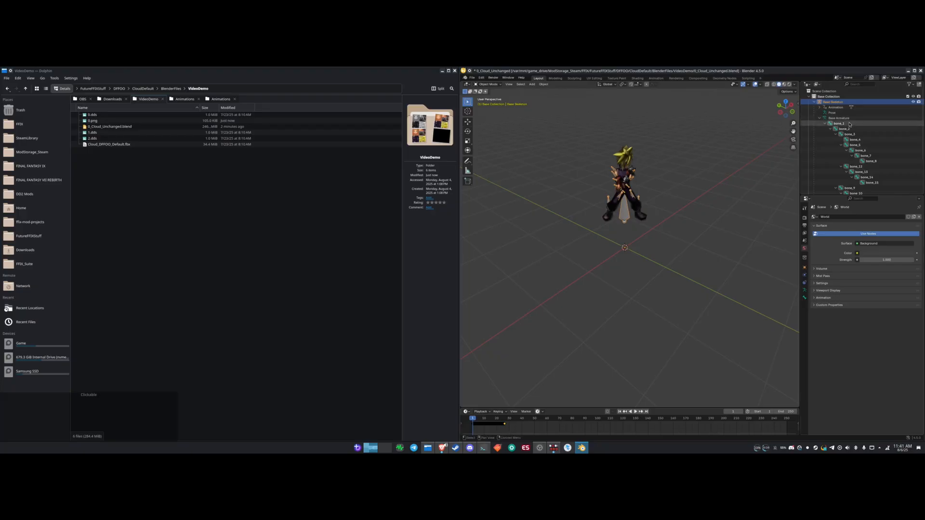
middle_drag(754, 256, 795, 211)
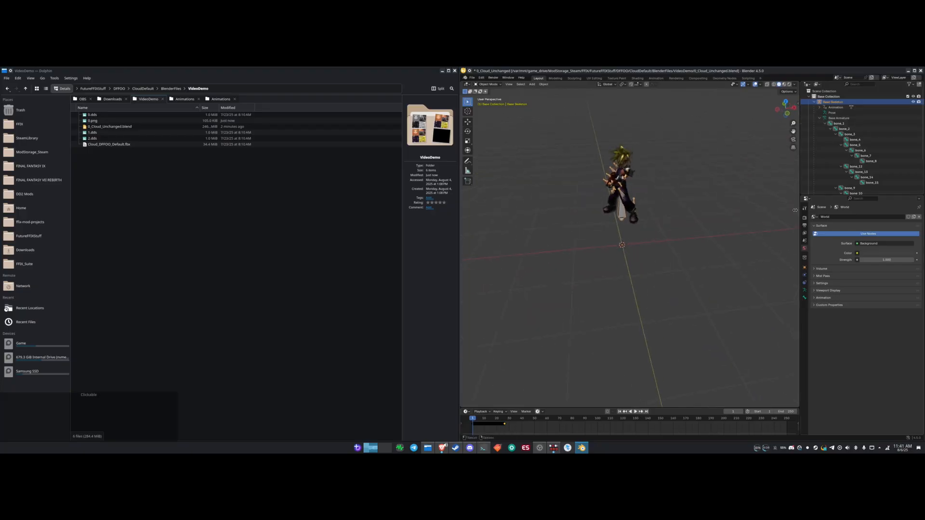
click(622, 214)
click(621, 213)
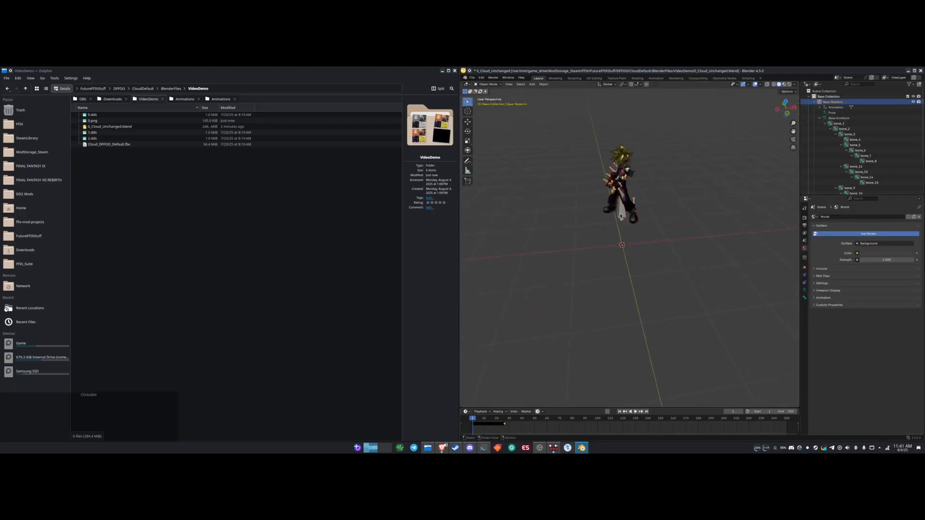
click(805, 291)
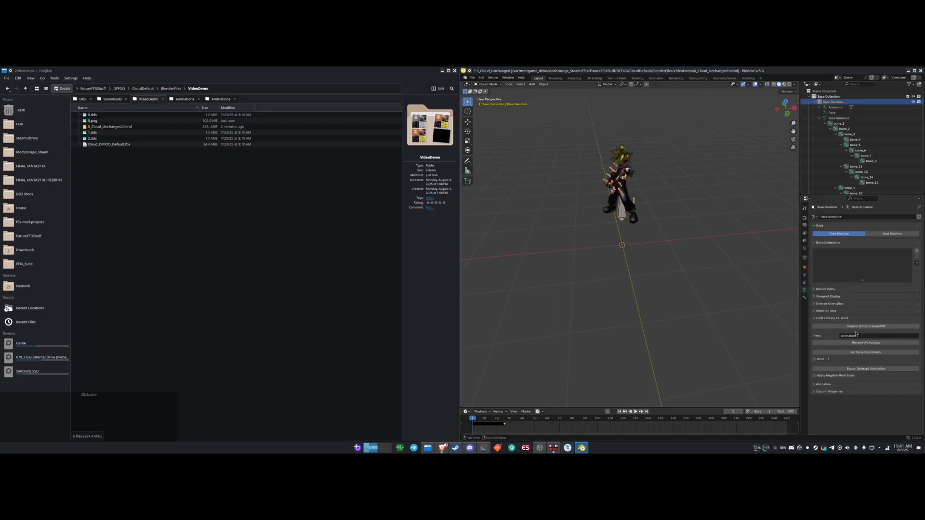
- Review the installed add-ons in the preferences and the options for installing one from disk
click(481, 77)
click(497, 147)
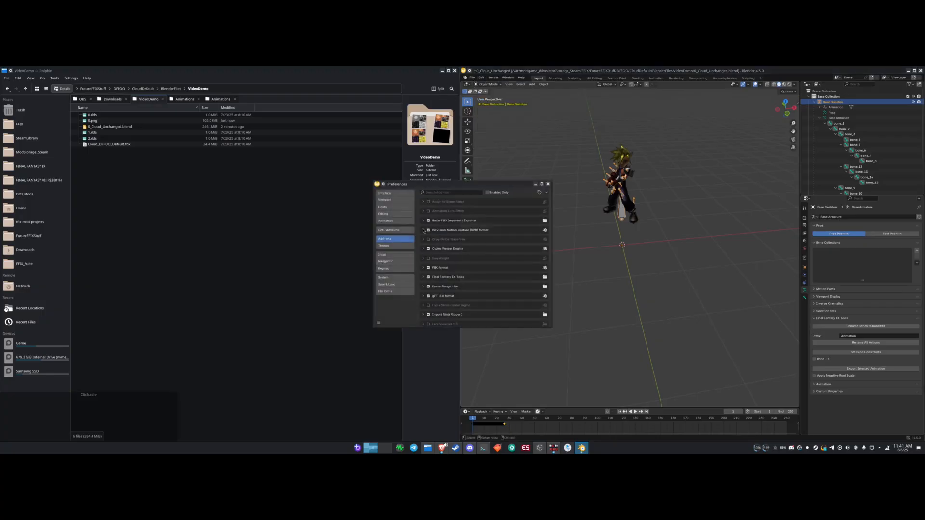
click(547, 192)
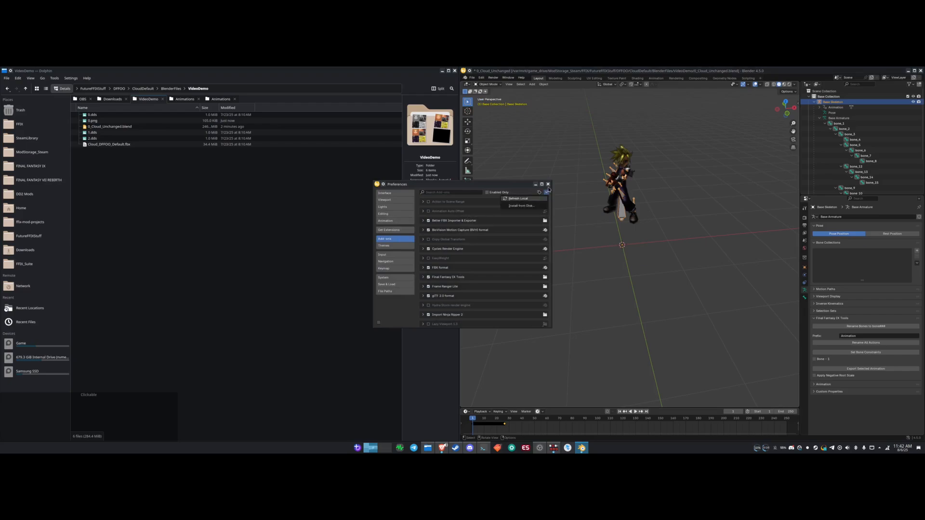
click(548, 185)
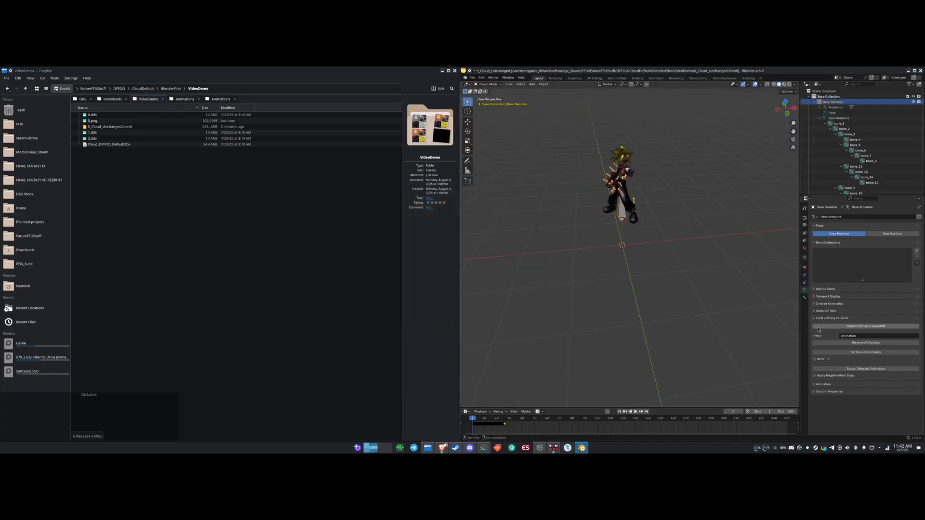
- Rename the skeleton's bones to the boneNNN format with Final Fantasy IX Tools and expand the pose hierarchy
click(855, 328)
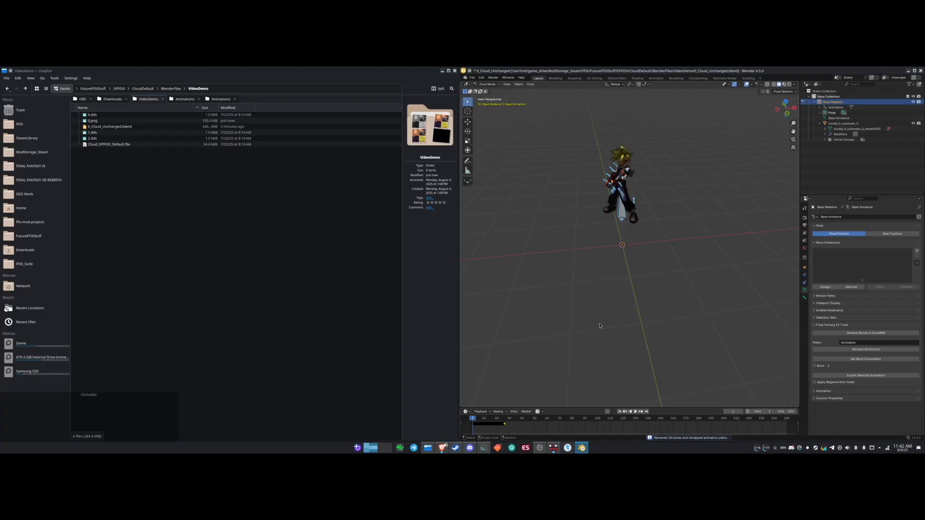
mouse_move(600, 326)
middle_down()
mouse_move(618, 326)
mouse_move(591, 326)
mouse_move(610, 326)
middle_up()
middle_drag(647, 274, 647, 290)
click(819, 113)
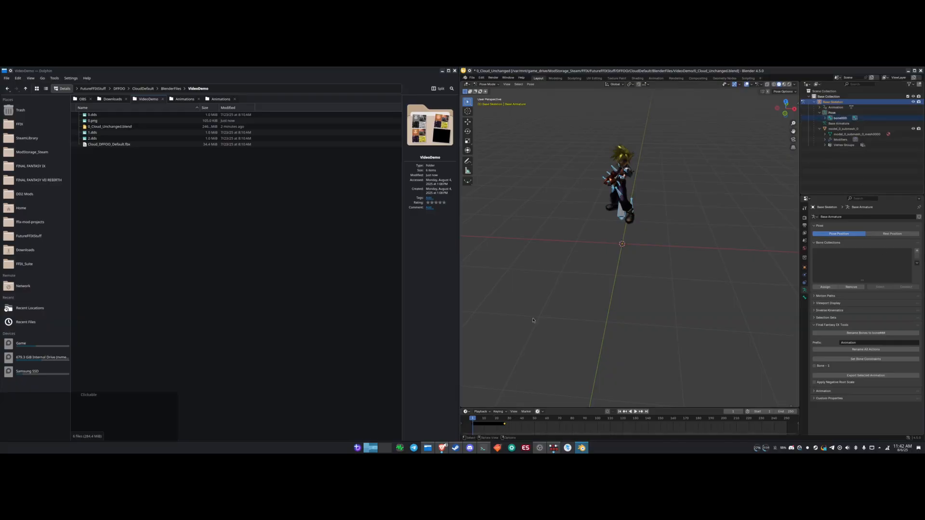
- Change the Timeline area into a Dope Sheet editor
click(467, 413)
click(540, 358)
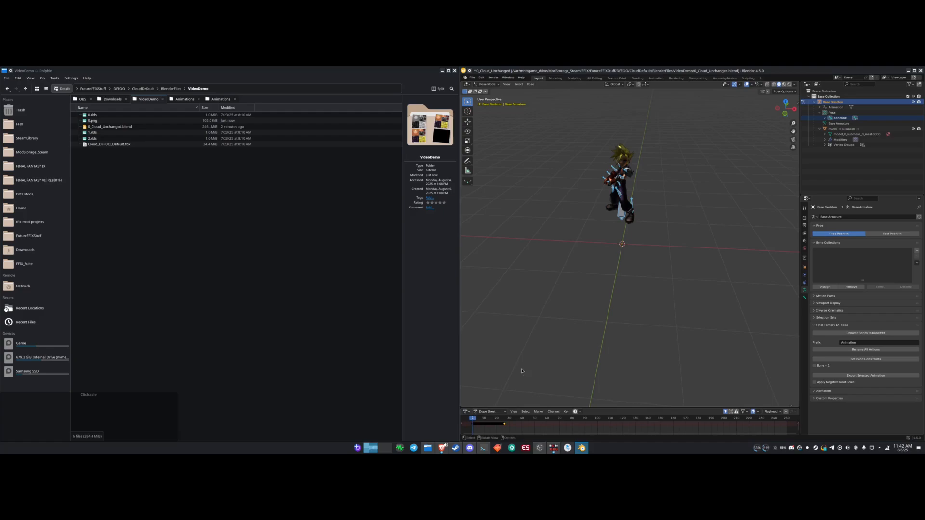
- Switch the Dope Sheet to the Action Editor and enlarge its area beneath the viewport
click(489, 412)
click(490, 382)
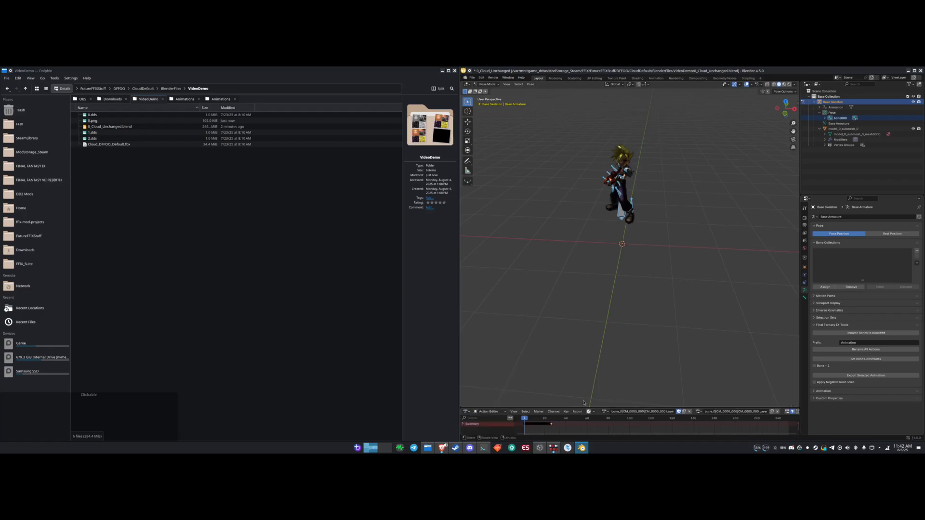
drag(586, 408, 624, 365)
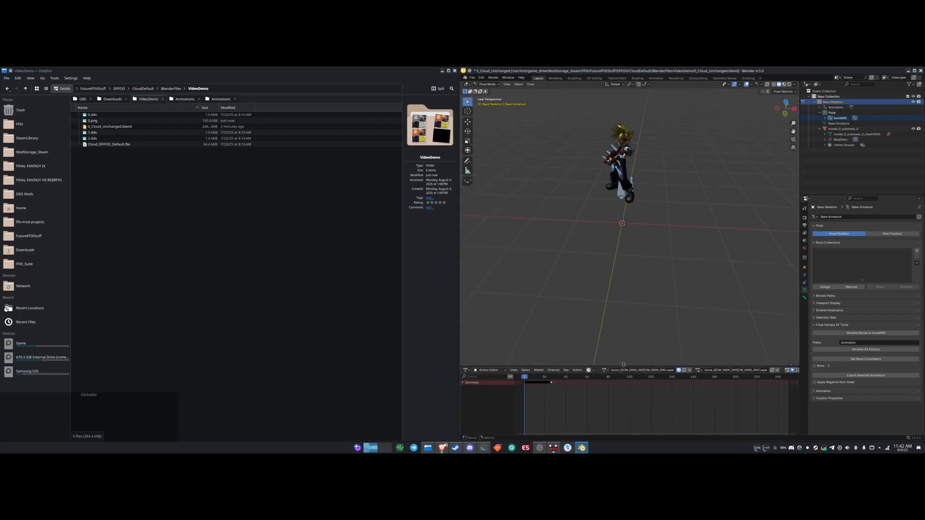
- Browse the skeleton's available actions and assign a different CM_0000 action together with its matching slot
click(605, 370)
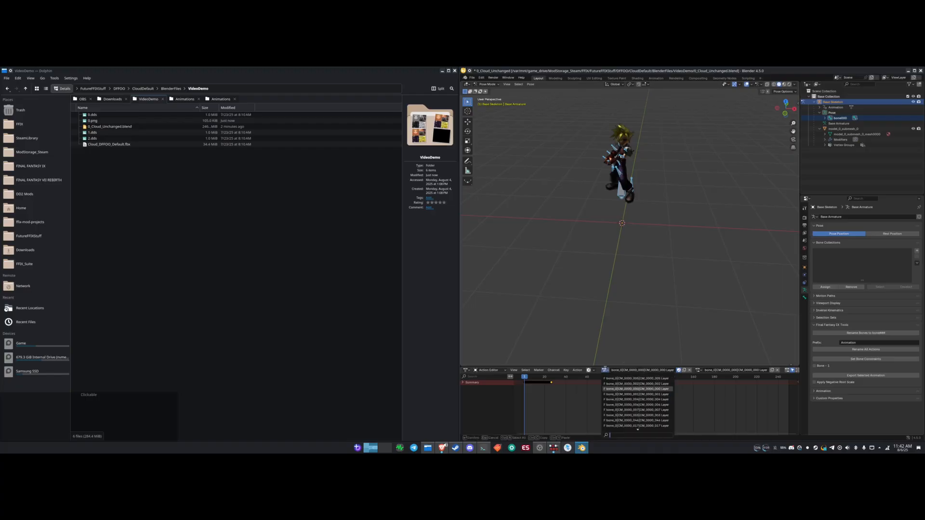
scroll(604, 388, down, 2)
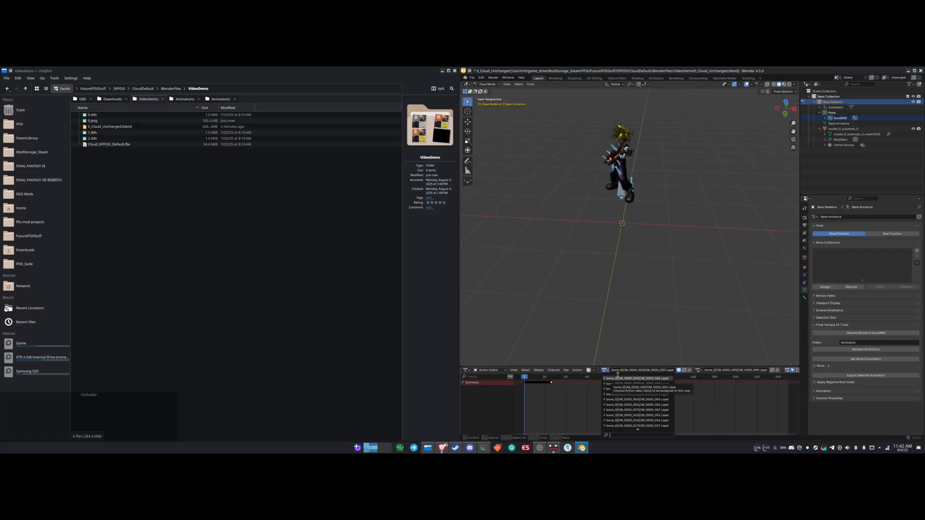
click(618, 377)
click(605, 370)
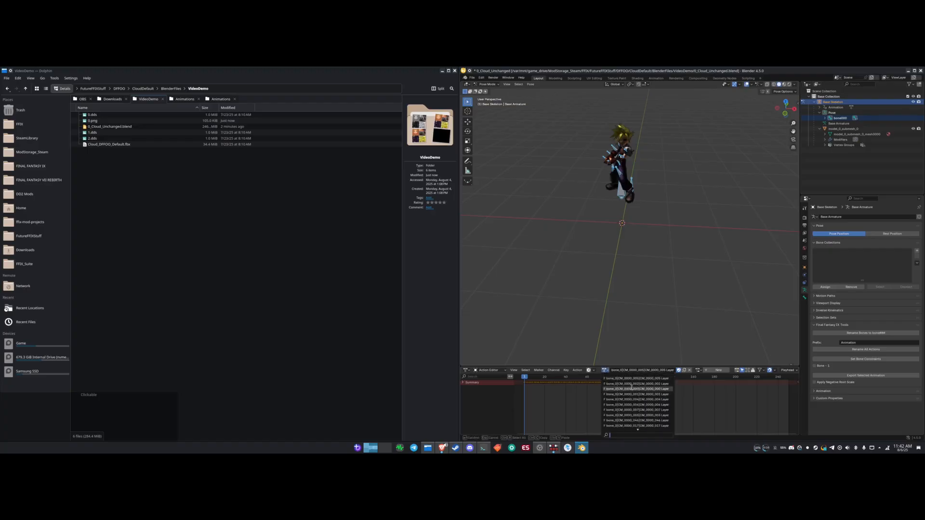
click(698, 371)
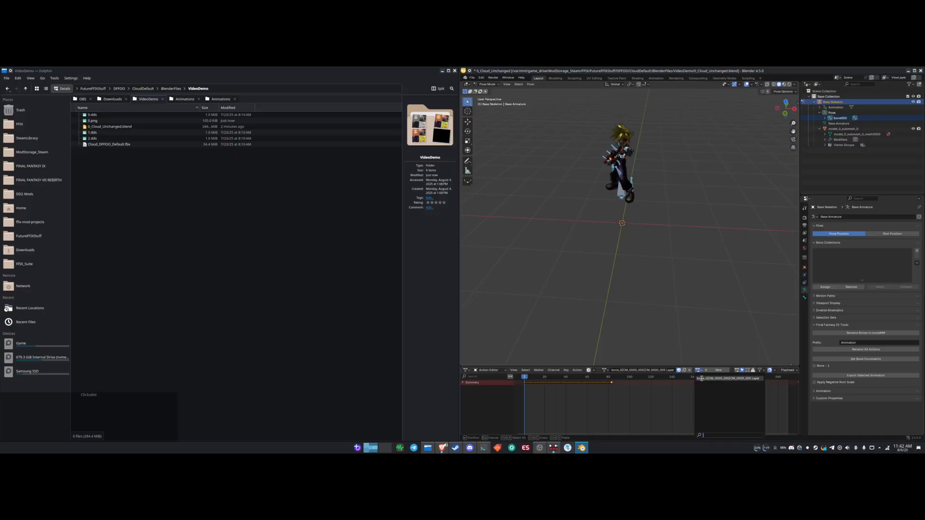
click(705, 378)
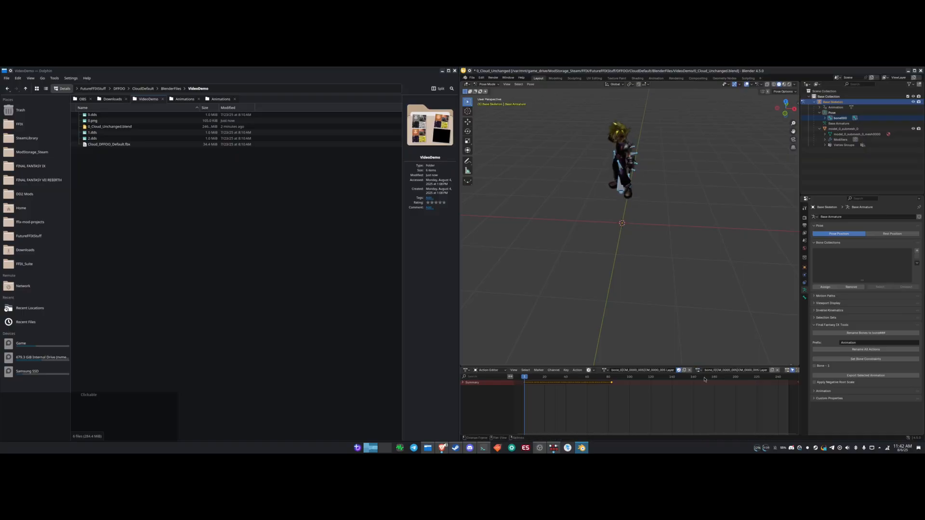
- Match the playback range to the active action's length, play it, and reassign the CM_0000_000 action
click(589, 371)
key(space)
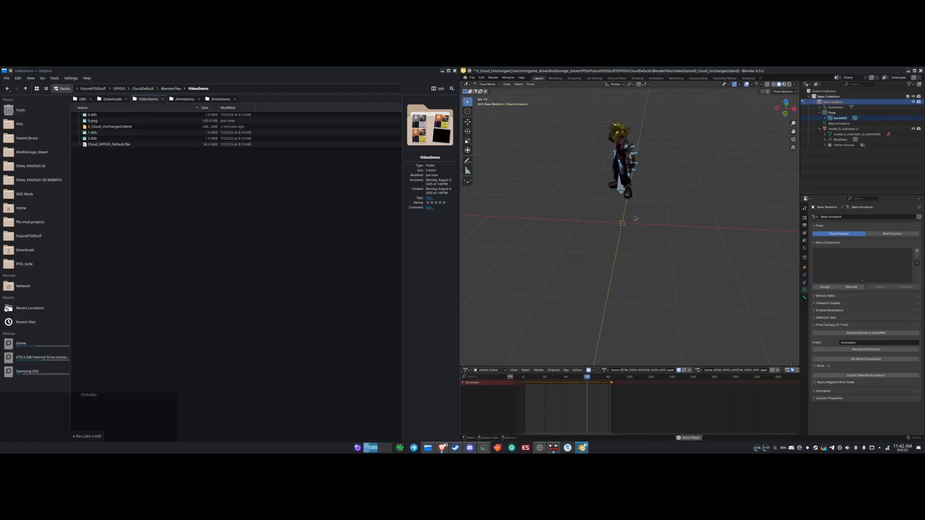
click(605, 370)
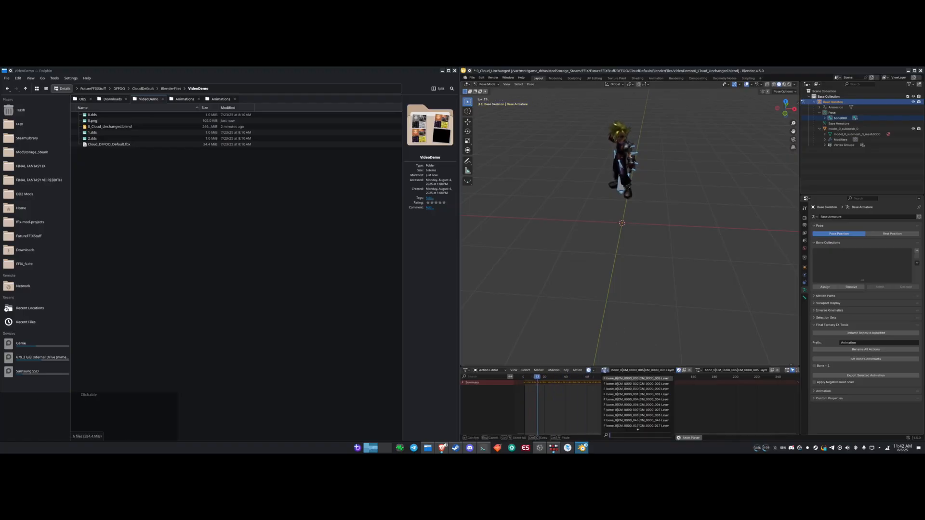
click(628, 390)
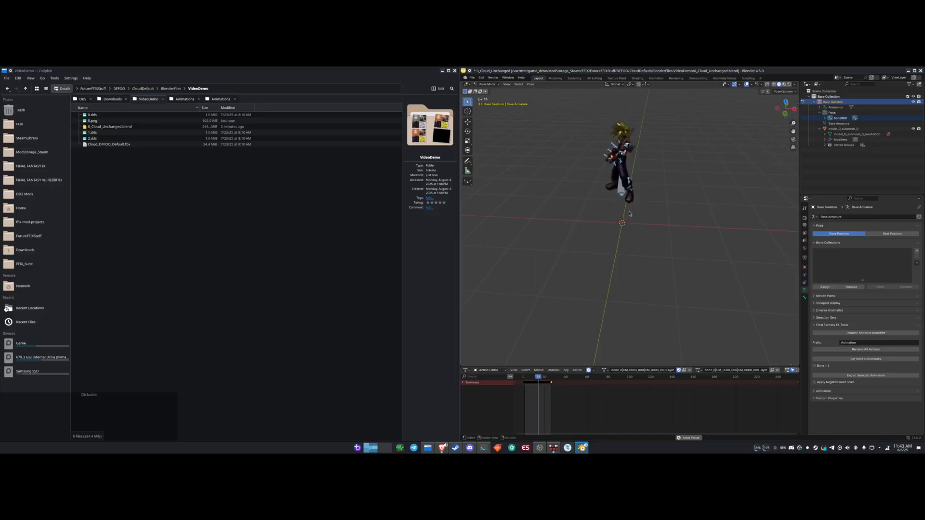
- Try a scene frame rate of 60 fps in the output properties while the animation plays
click(805, 225)
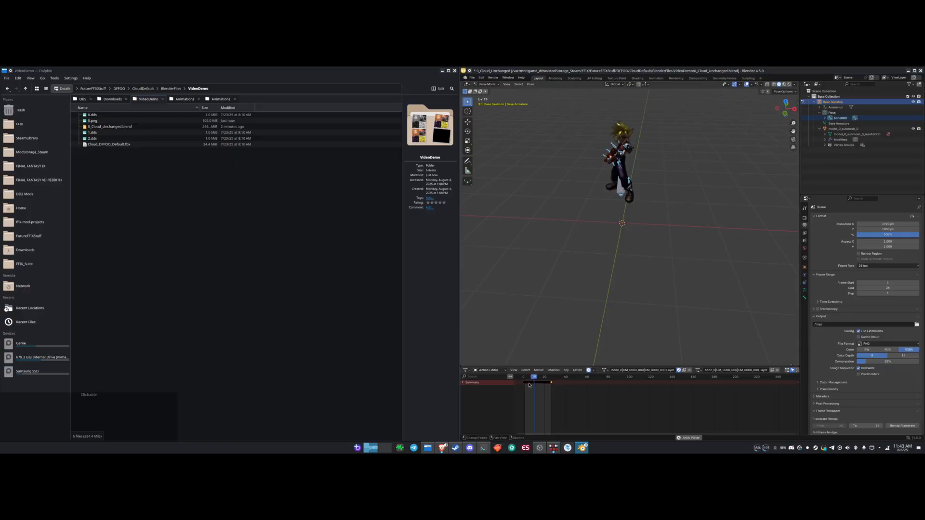
click(865, 268)
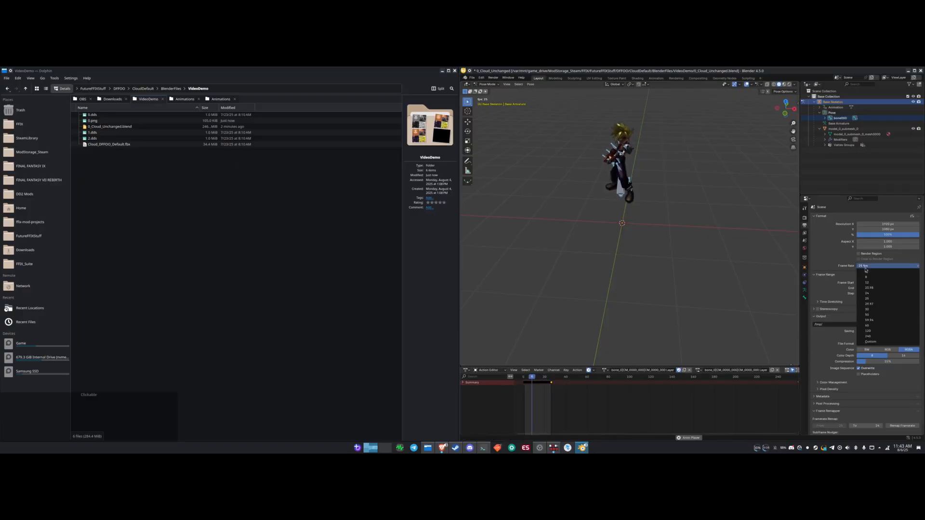
click(870, 326)
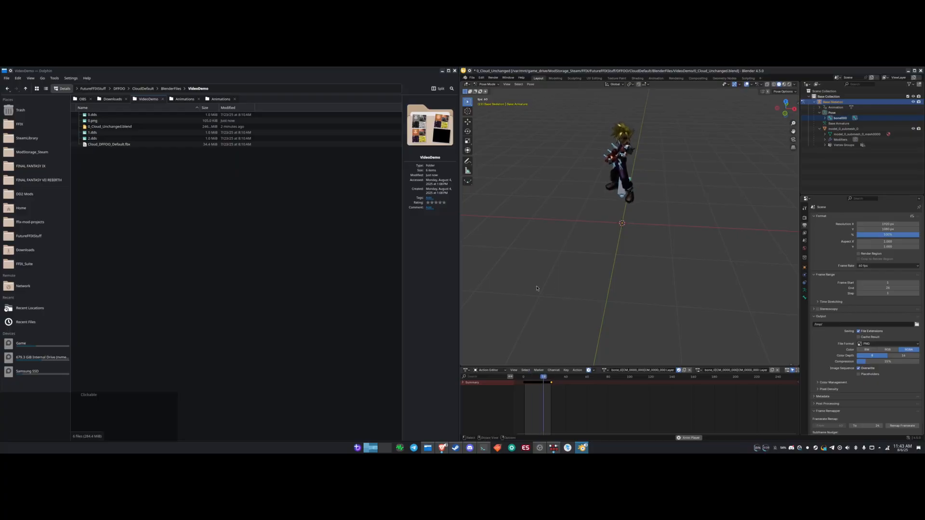
- Set the scene's frame rate to 30 fps and return to the armature's data properties
click(890, 266)
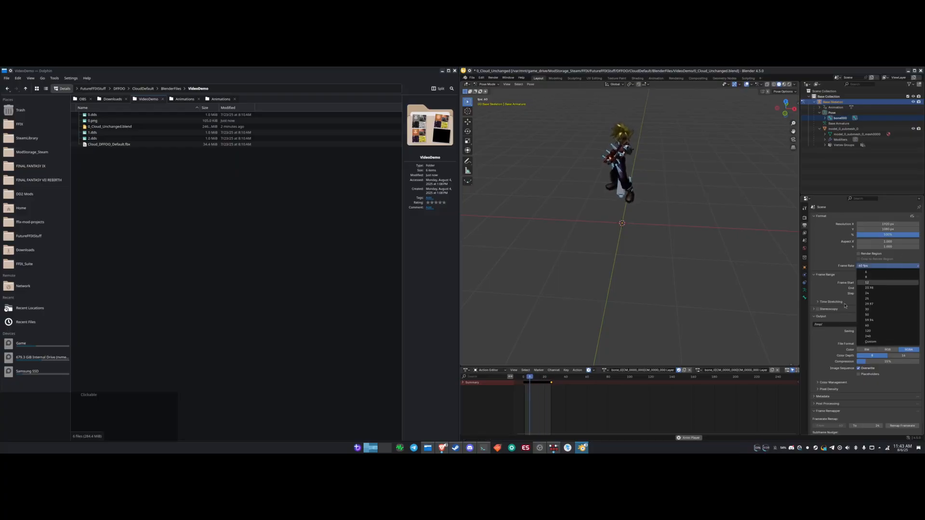
click(869, 309)
click(805, 291)
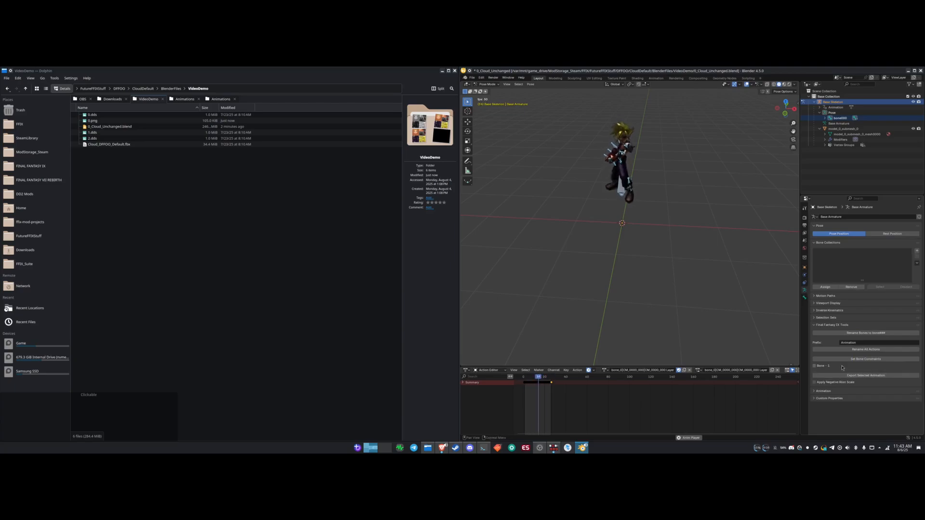
click(804, 234)
click(804, 219)
click(804, 225)
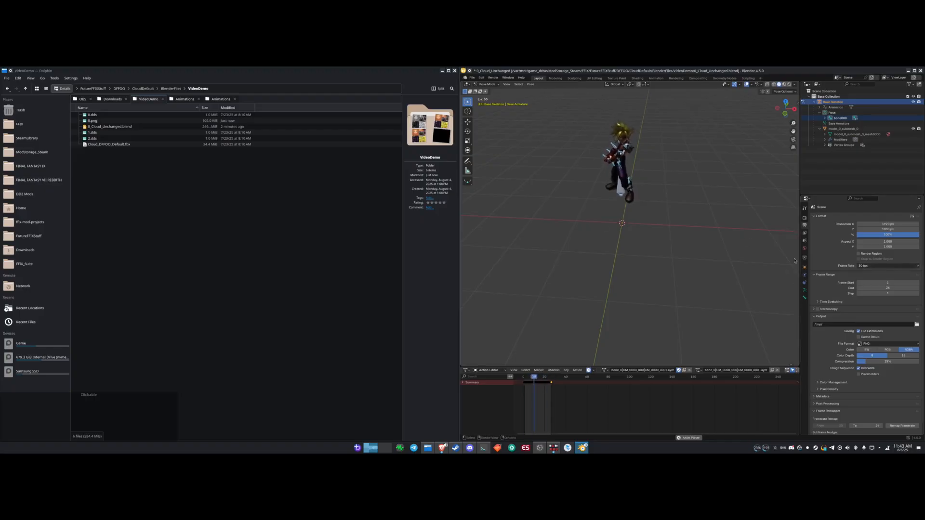
click(805, 290)
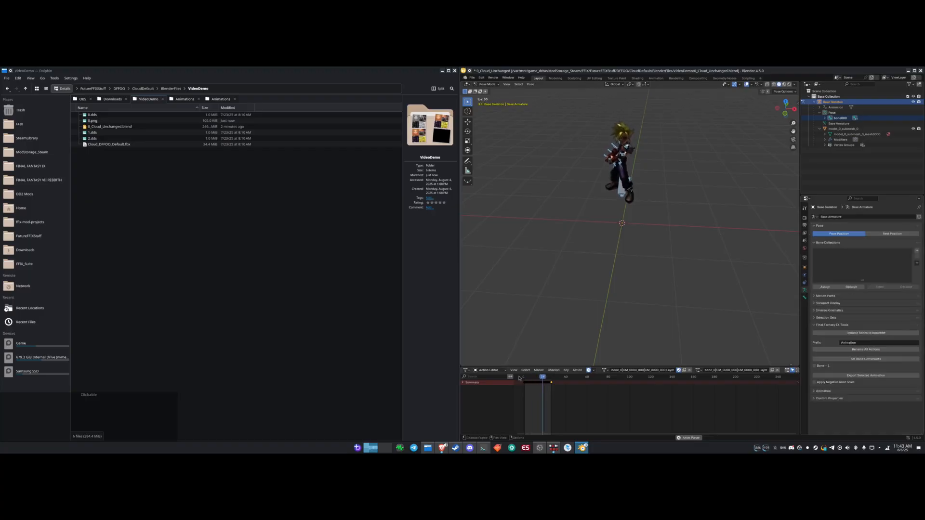
- Set the action name prefix in Final Fantasy IX Tools to ANH_MAIN_CLOUD_0_
click(606, 370)
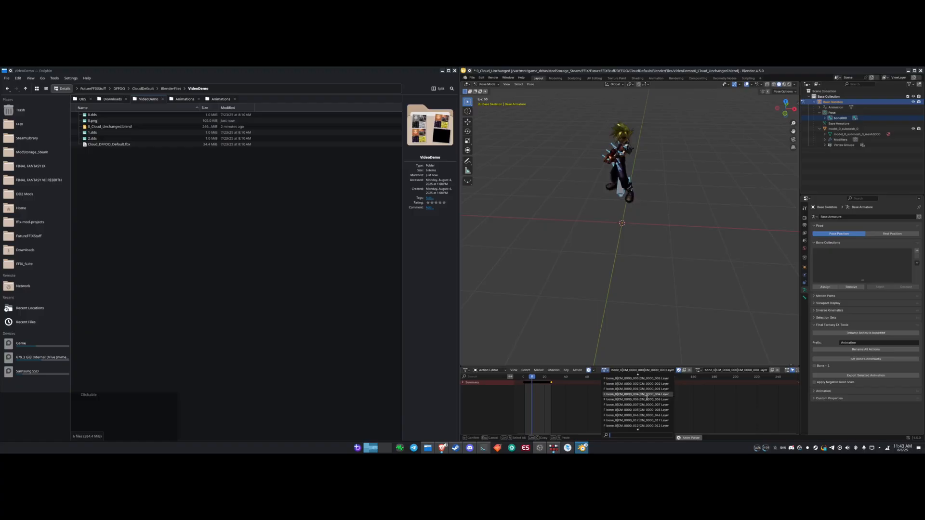
scroll(647, 394, up, 3)
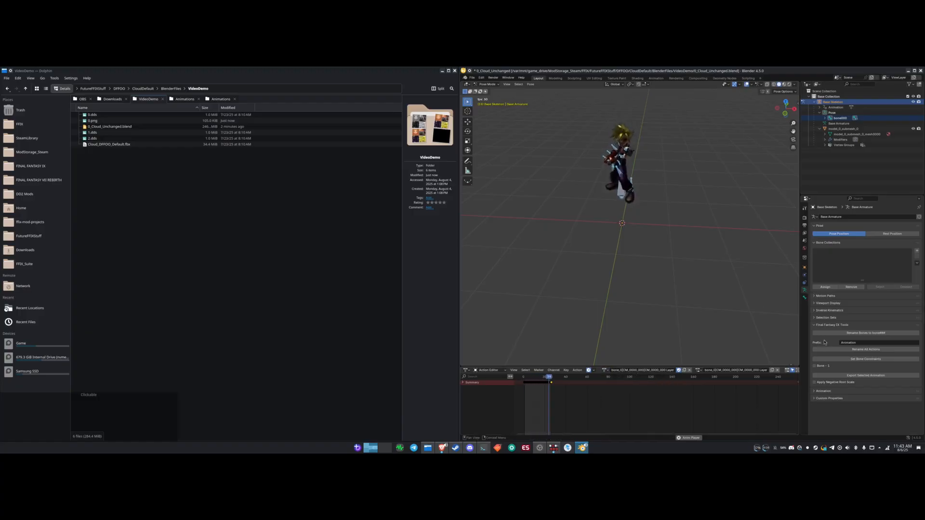
click(849, 343)
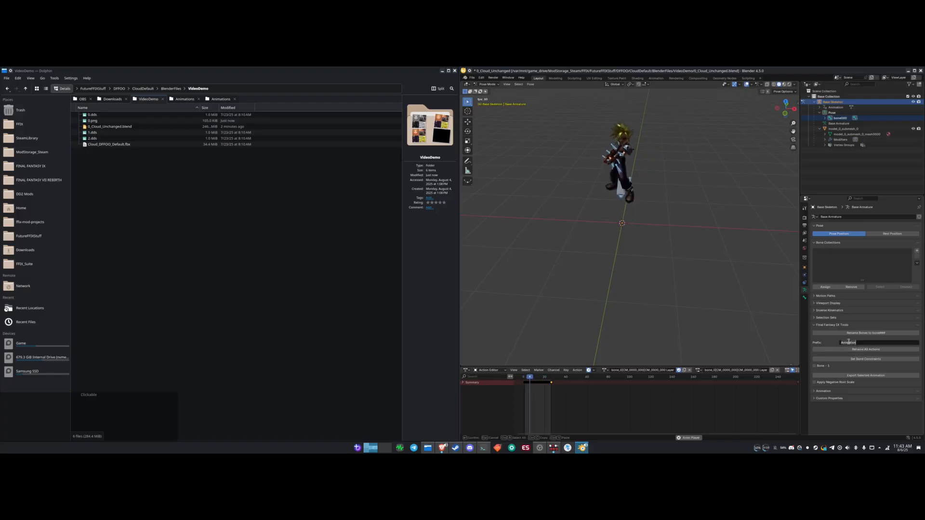
click(857, 343)
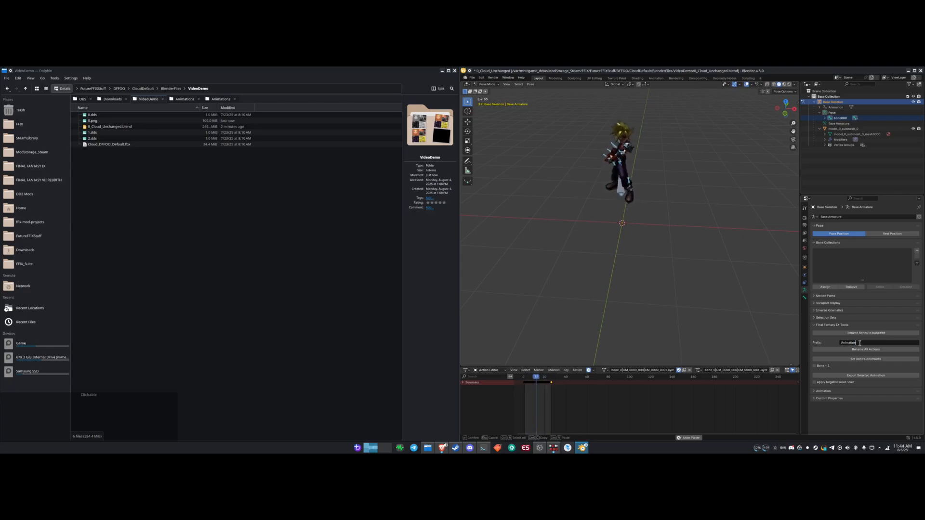
key(ctrl+a)
key(Caps_Lock)
text(ANH))
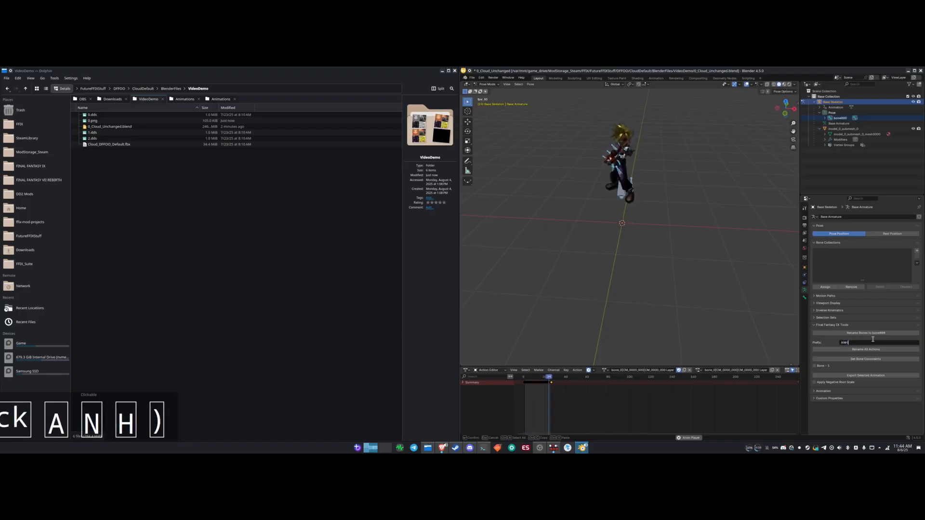
key(BackSpace)
text(_MAIN)
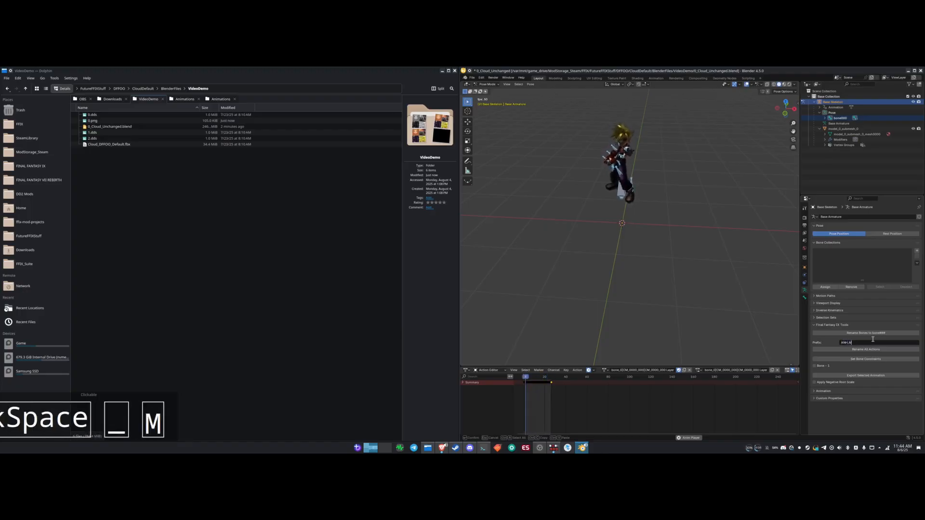
text(_CLOUD_0_)
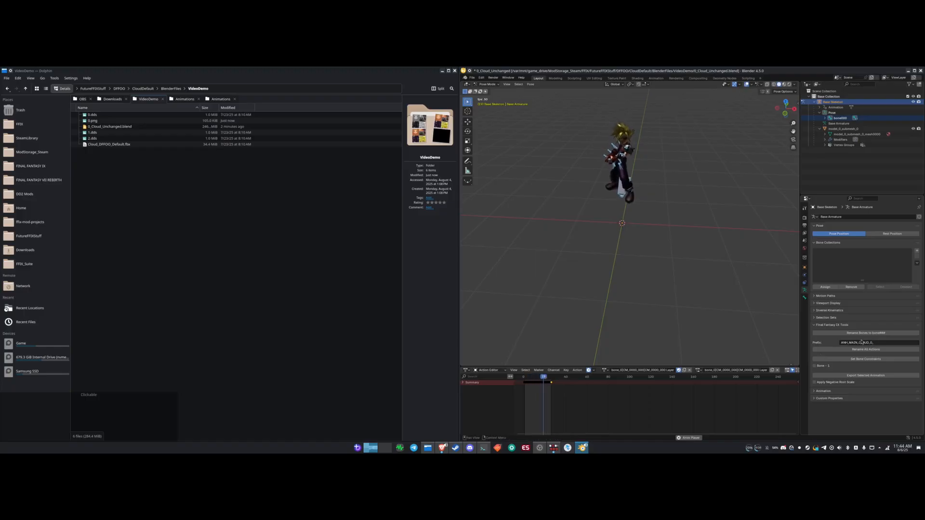
click(880, 343)
- Rename all actions with the entered prefix and check the new names in the action list
click(873, 353)
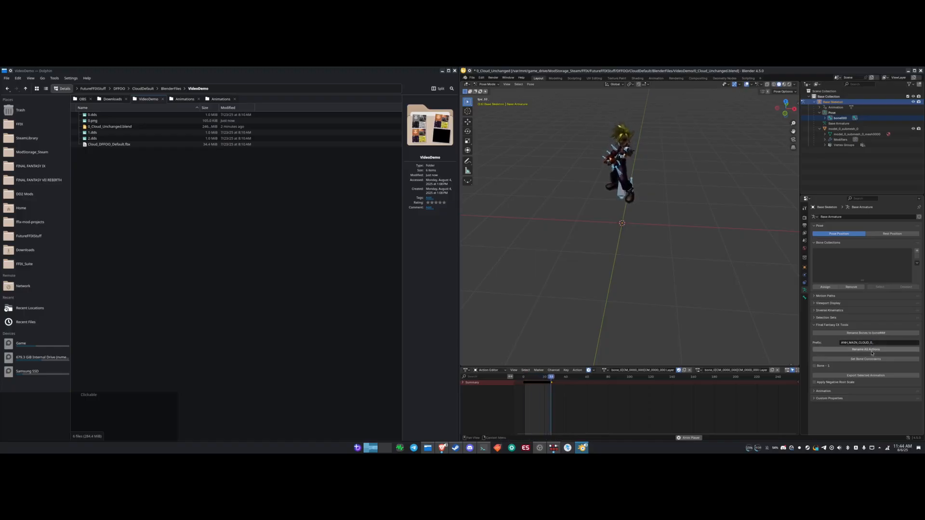
click(871, 352)
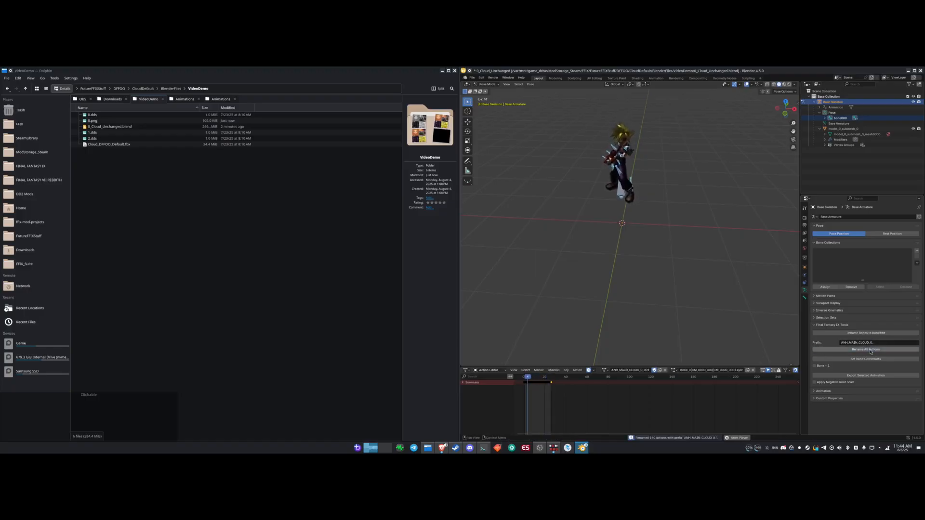
click(606, 370)
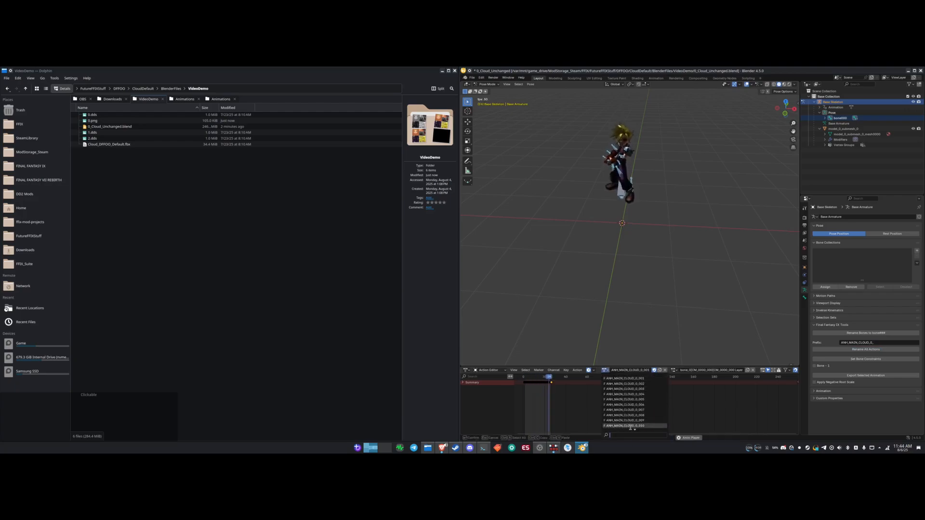
click(649, 370)
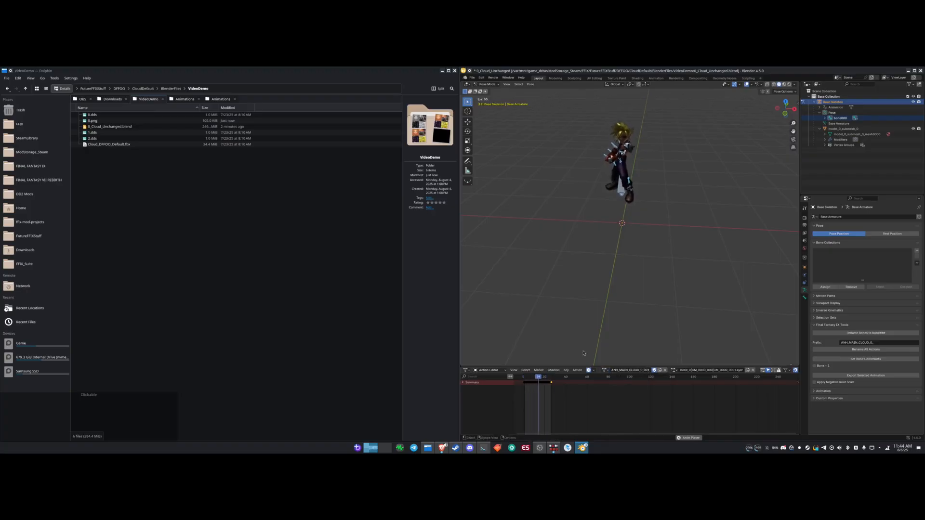
- Rename the active action as ANH_MAIN_CLOUD_0_BTL_IDLE
click(643, 370)
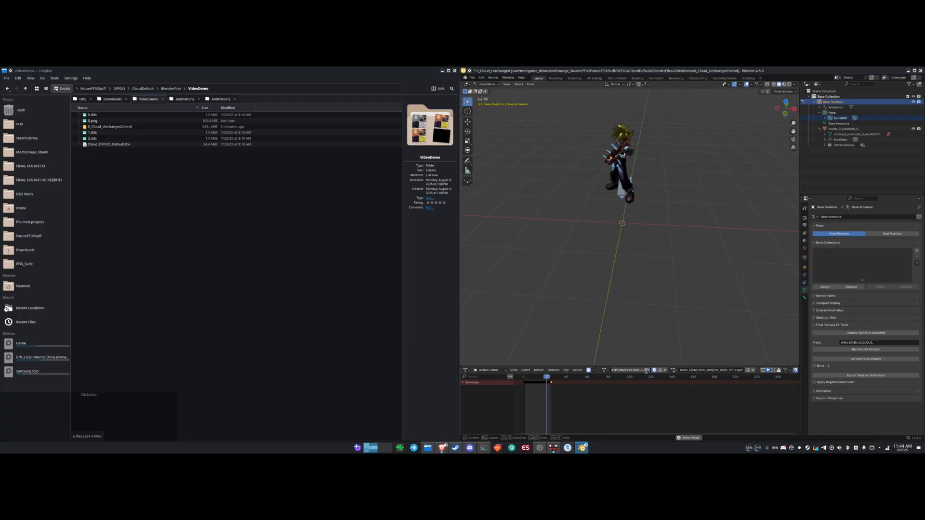
key(BackSpace)
key(BackSpace)
key(BackSpace)
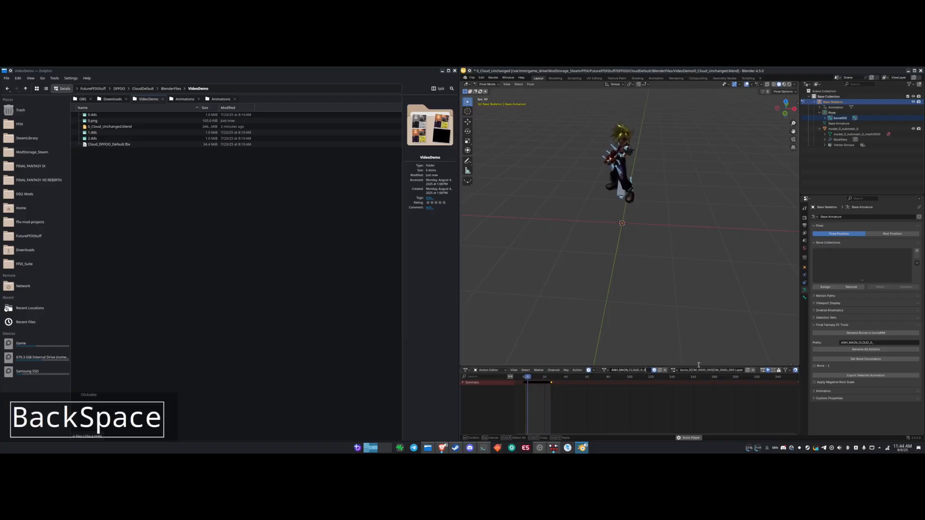
text(BTL_IDLE)
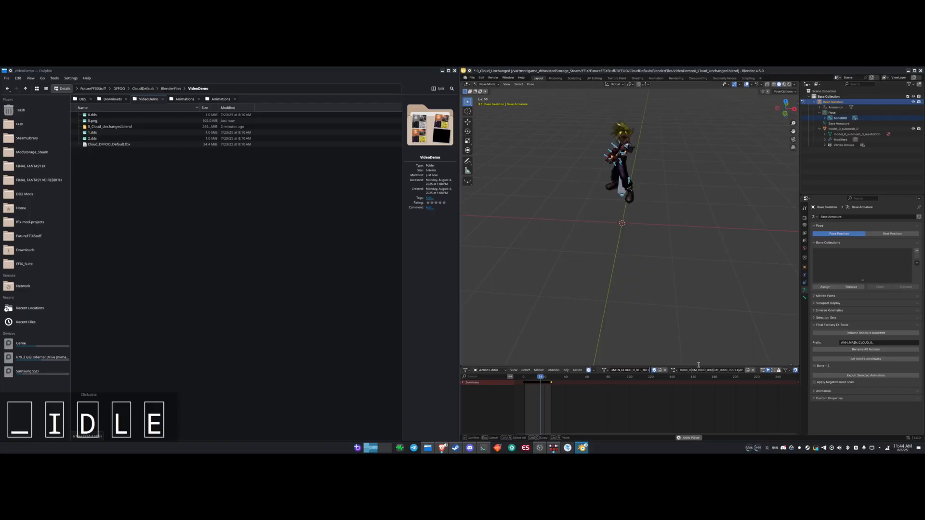
key(Return)
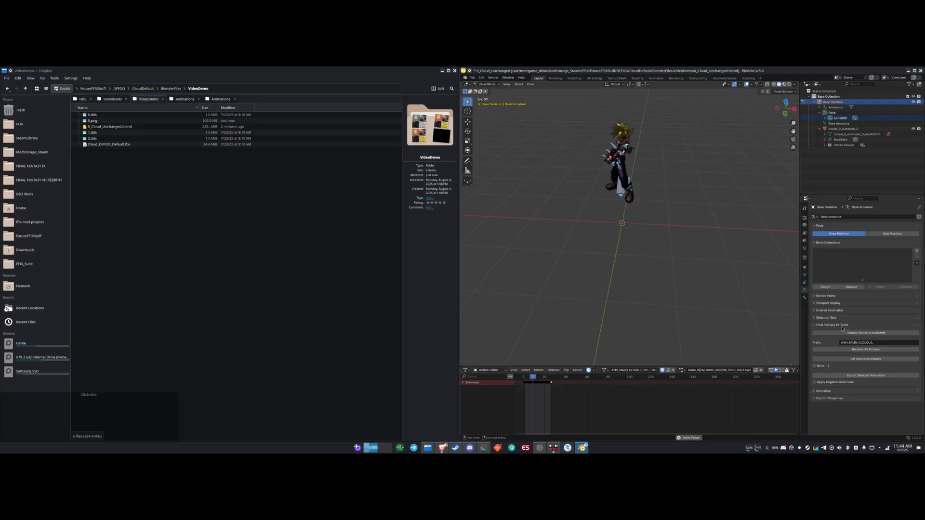
- Stop playback with the playhead back at the start of the animation and select bone000 in the pose hierarchy
key(space)
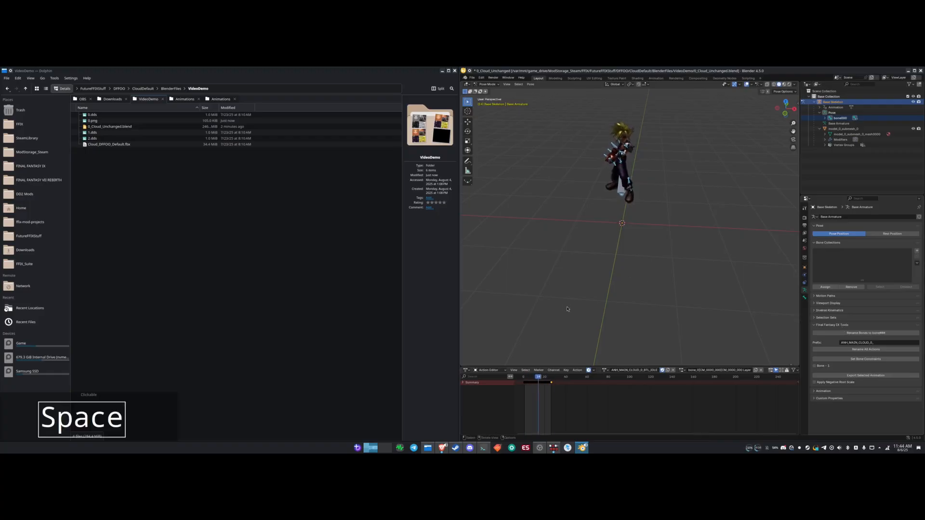
drag(538, 380, 523, 379)
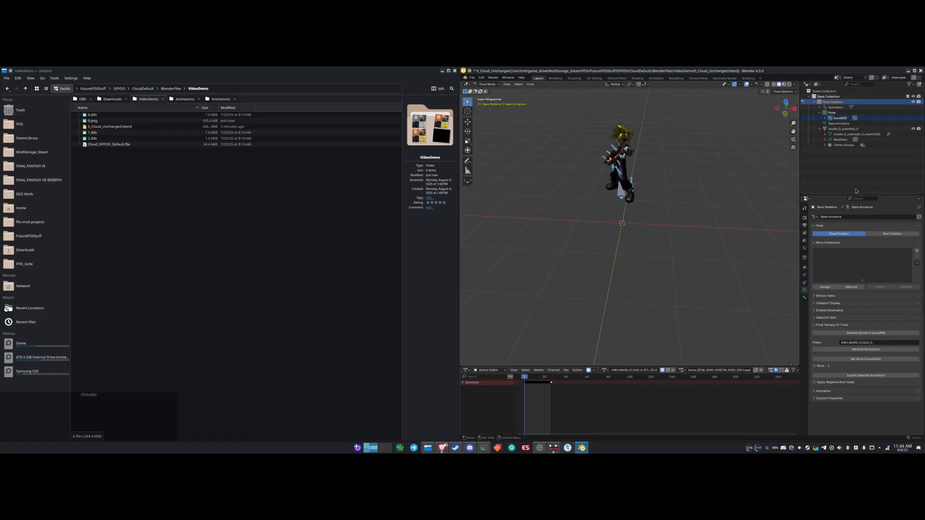
click(840, 119)
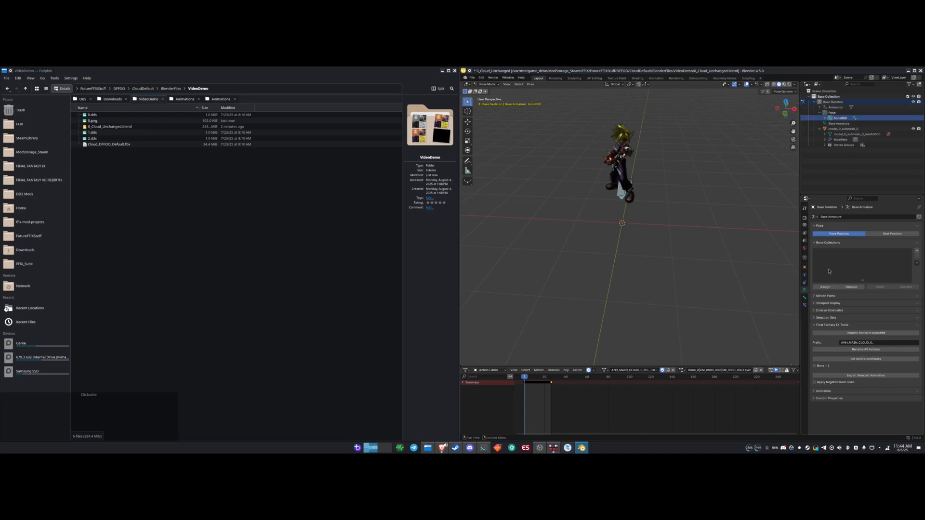
- Switch the Base Skeleton armature from Pose Mode to Object Mode
click(470, 79)
click(488, 84)
click(490, 91)
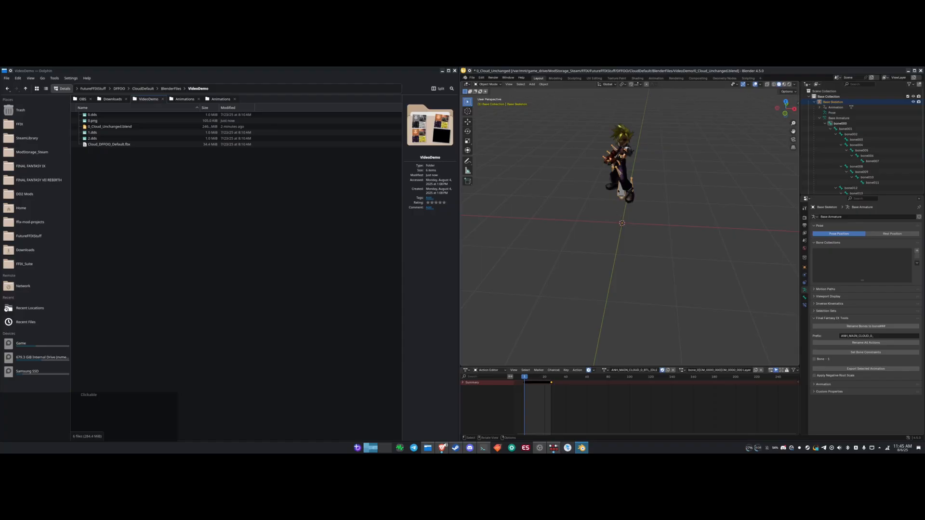
- Save the project as a new file named 1_Cloud_Modified.blend in the VideoDemo folder
click(472, 78)
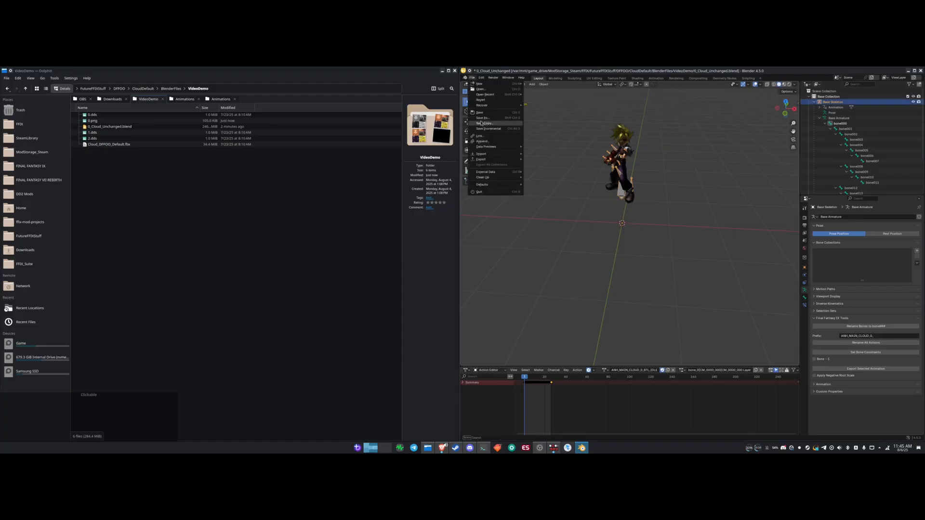
click(482, 117)
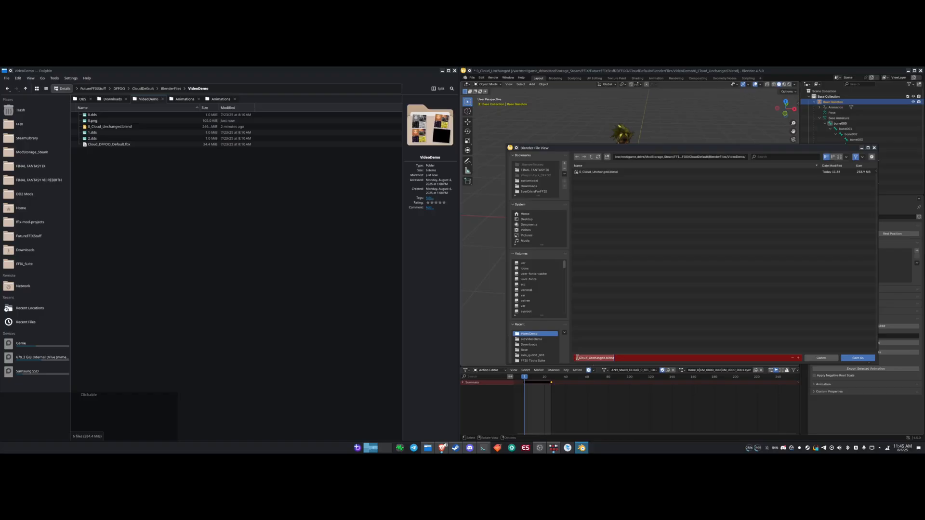
click(578, 358)
key(BackSpace)
text(1)
key(Right)
key(Right)
key(Right)
key(Right)
key(Right)
key(Right)
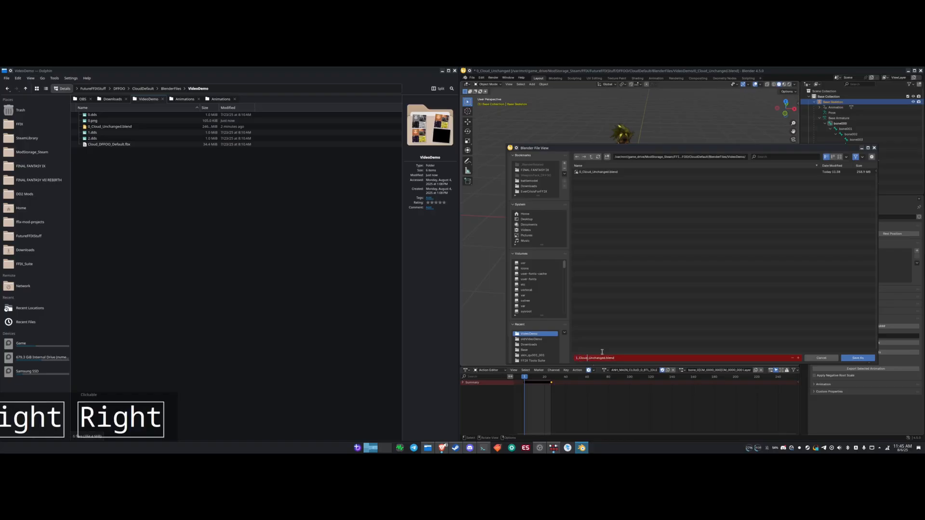
key(Delete)
key(Delete)
key(Delete)
key(Delete)
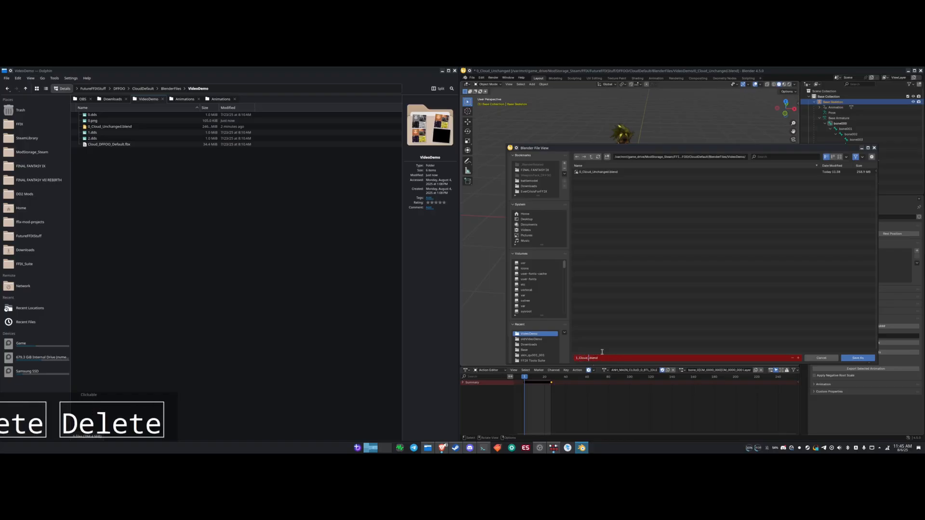
text(mODIFIED)
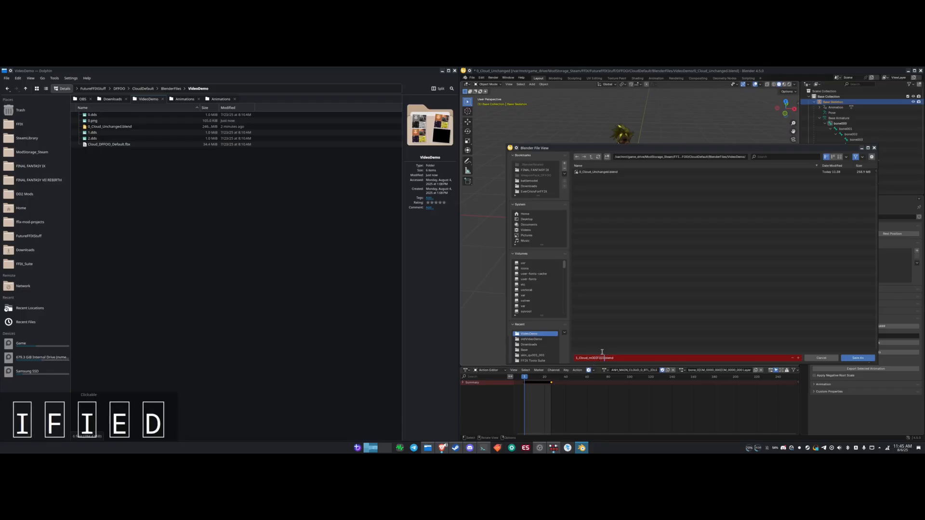
key(BackSpace)
key(BackSpace)
key(BackSpace)
key(BackSpace)
key(BackSpace)
text(Modified)
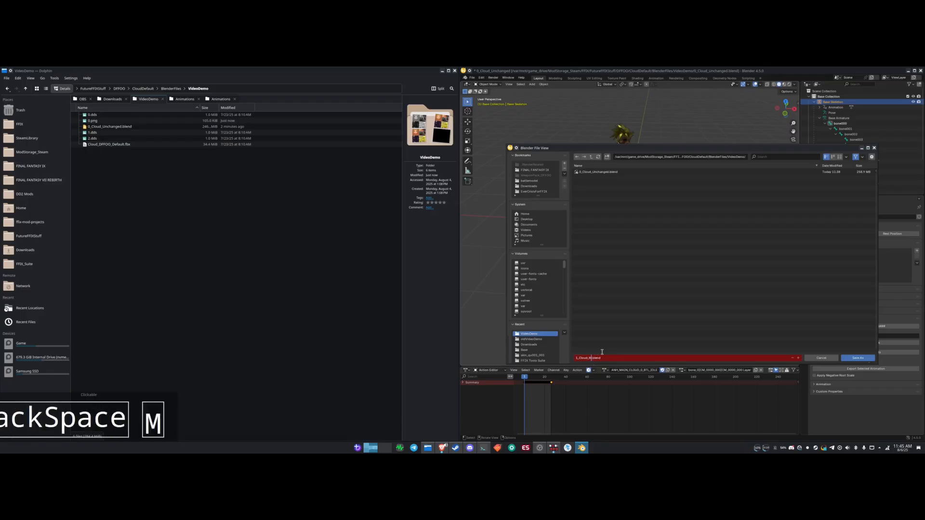
click(858, 358)
- Compare the armature's Rest Position with its Pose Position on the Cloud model
middle_drag(573, 246, 587, 224)
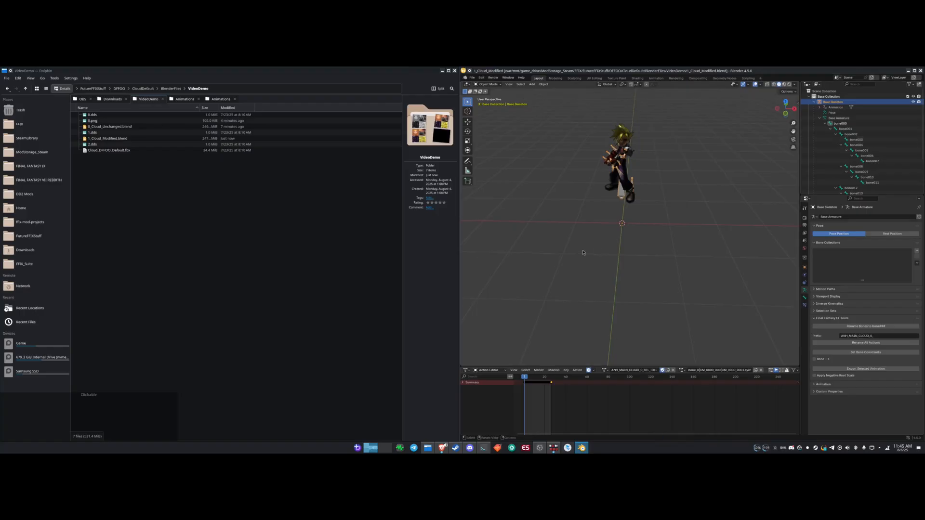
middle_drag(584, 253, 634, 245)
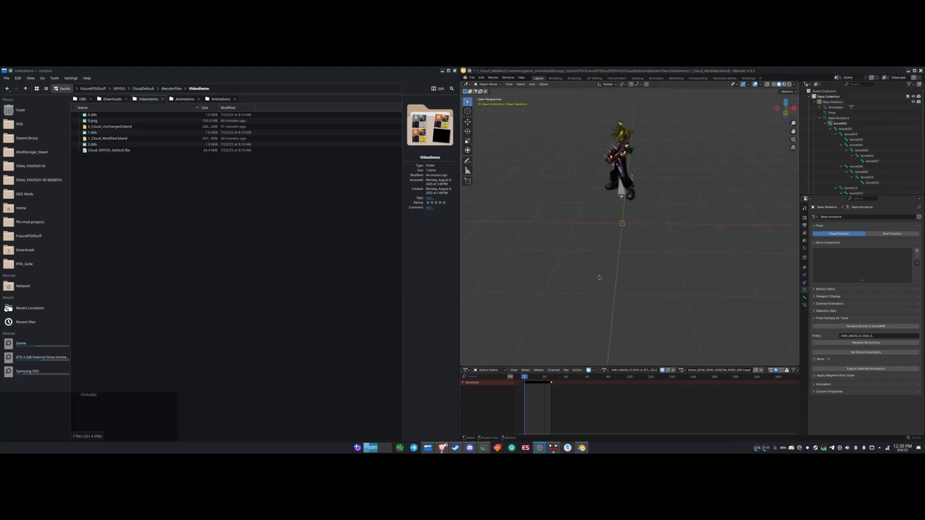
middle_drag(599, 272, 599, 273)
click(627, 179)
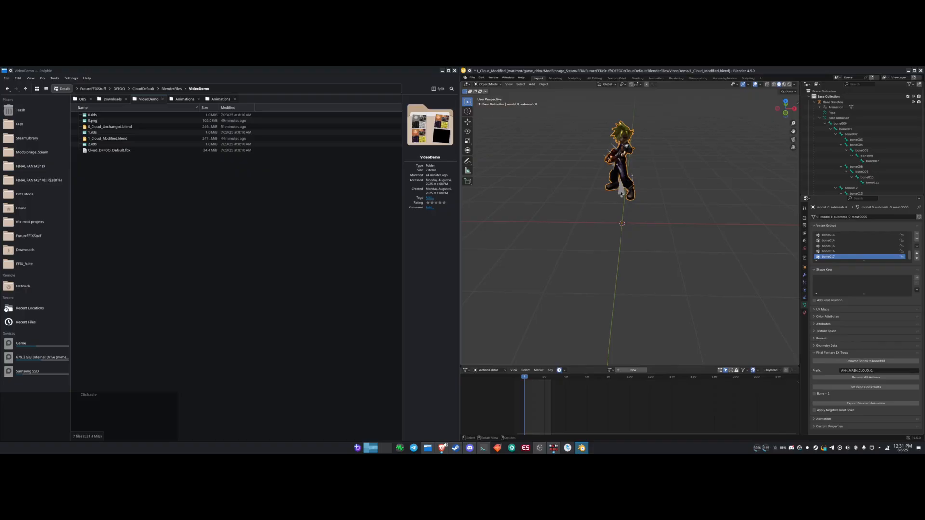
click(622, 193)
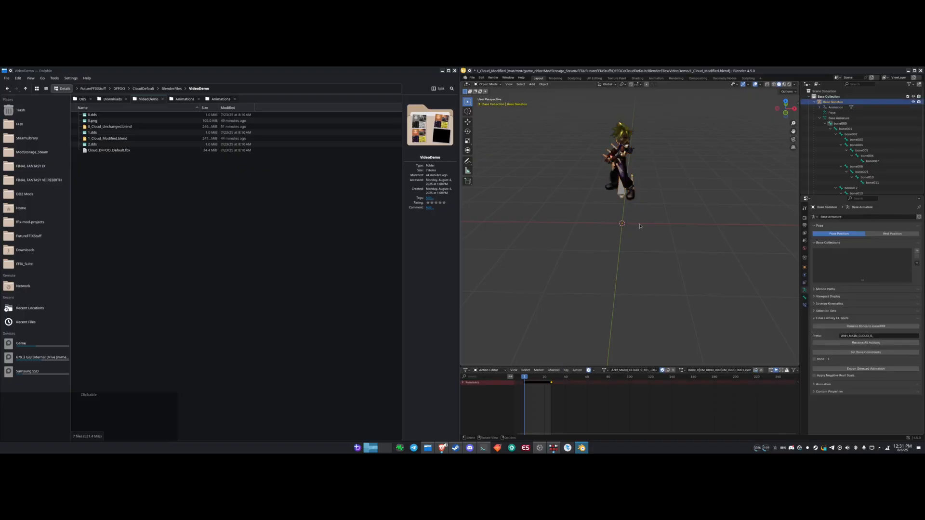
click(872, 235)
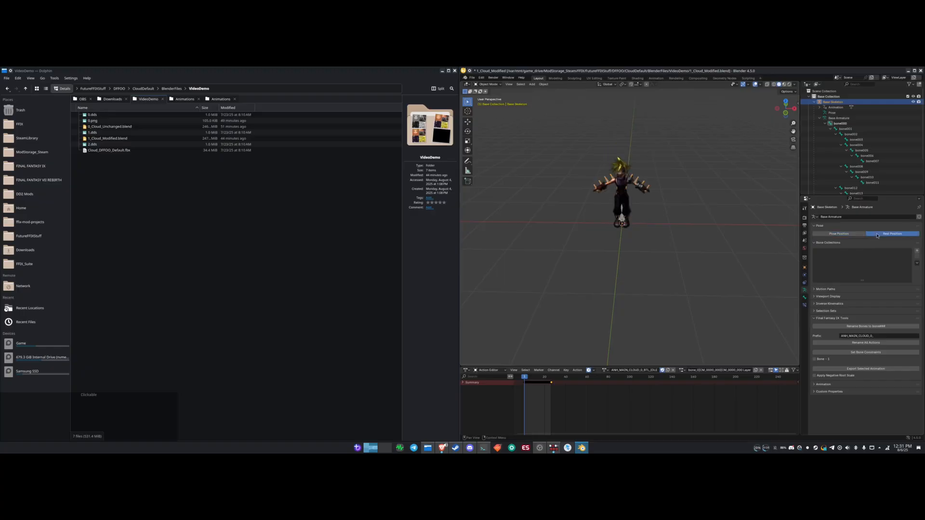
click(838, 234)
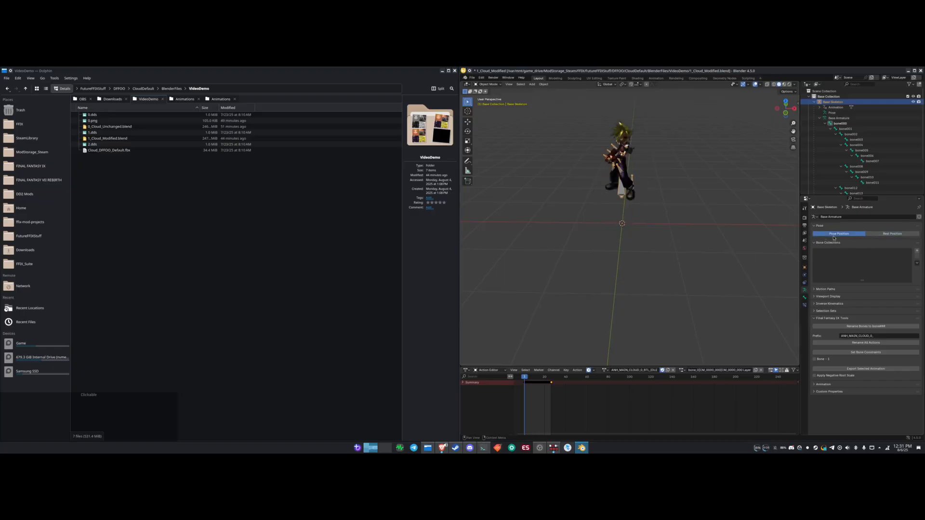
click(893, 235)
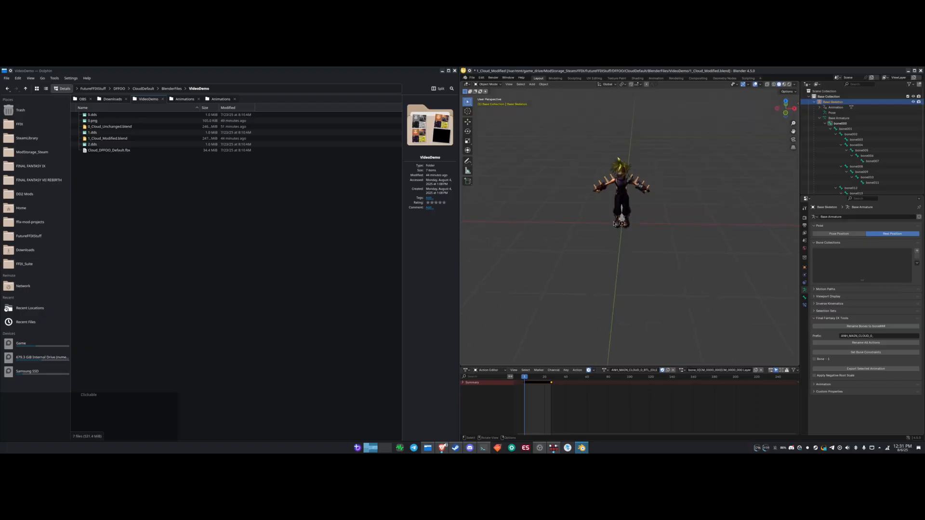
click(839, 234)
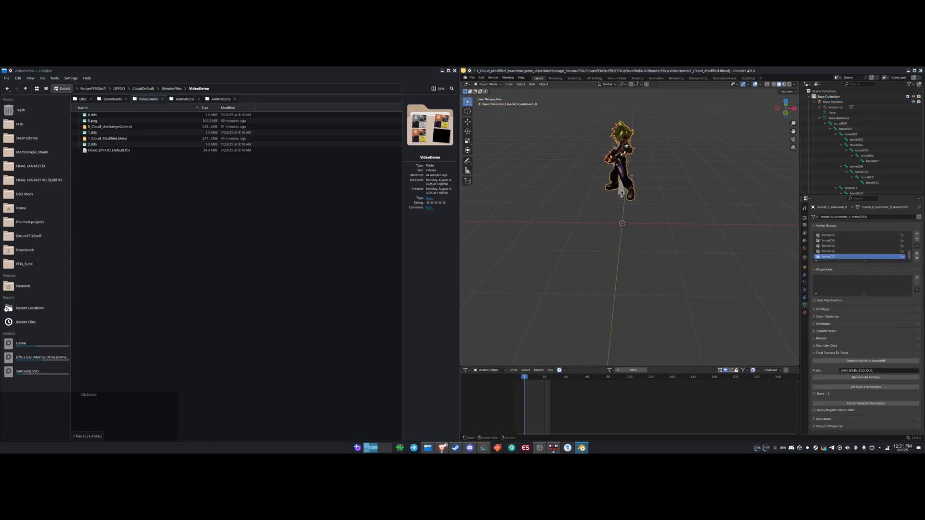
- Enter Pose Mode on the armature, select all bones, and clear their location and rotation
key(ctrl+Tab)
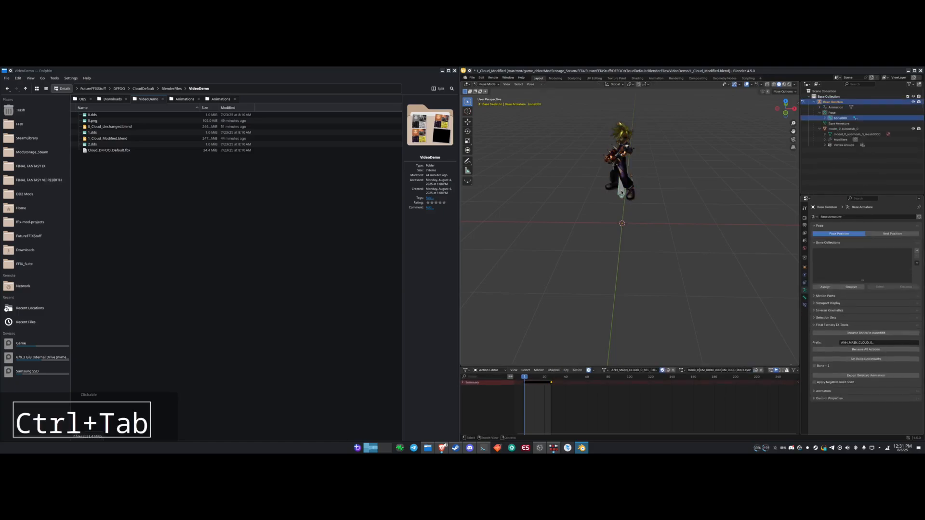
key(a)
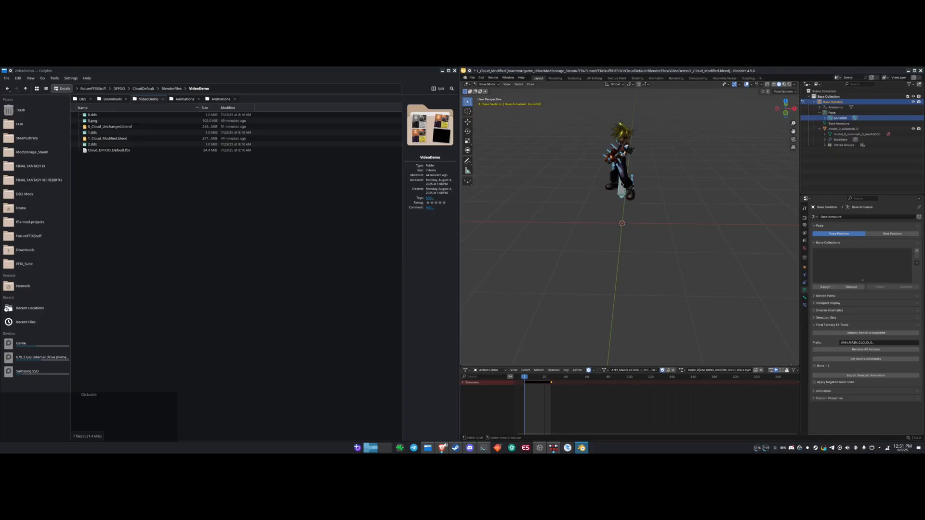
key(alt+g)
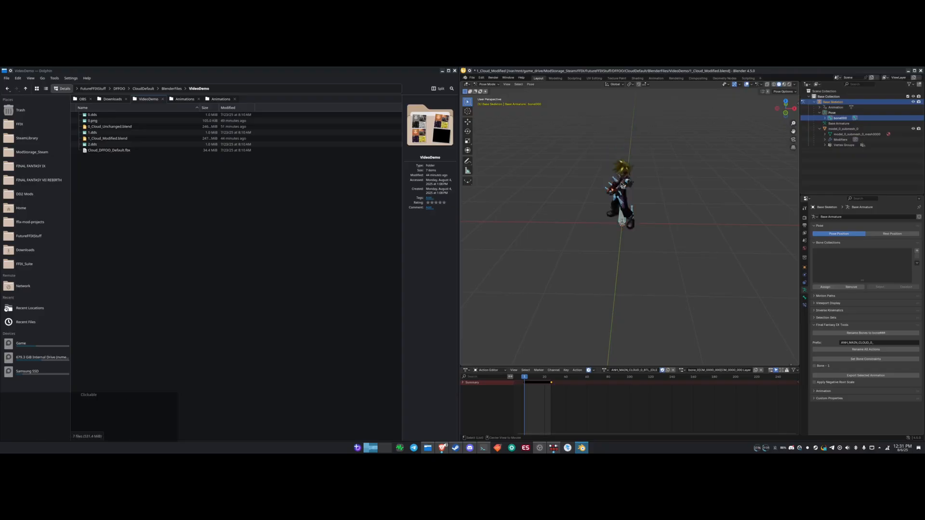
key(alt+r)
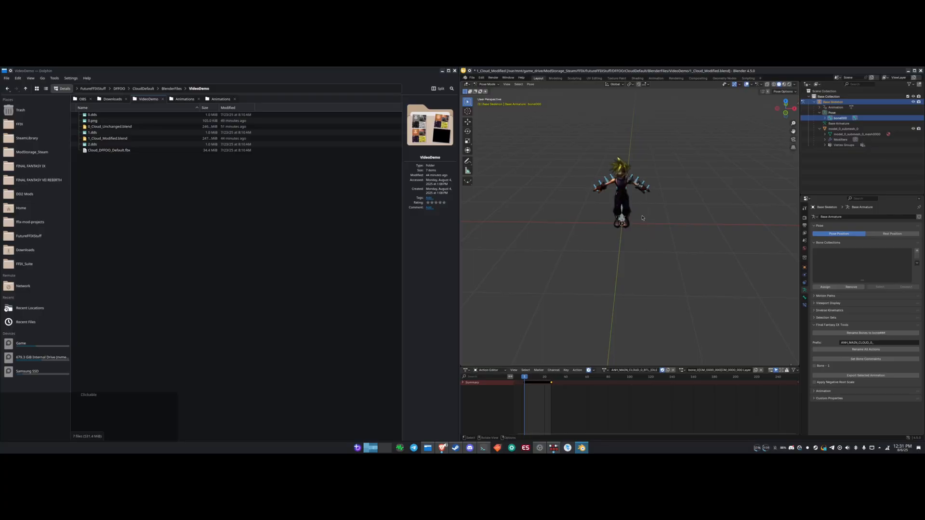
- Play the battle idle animation briefly, stop it, and clear the rotation and location of all selected bones again
click(871, 236)
click(838, 234)
key(space)
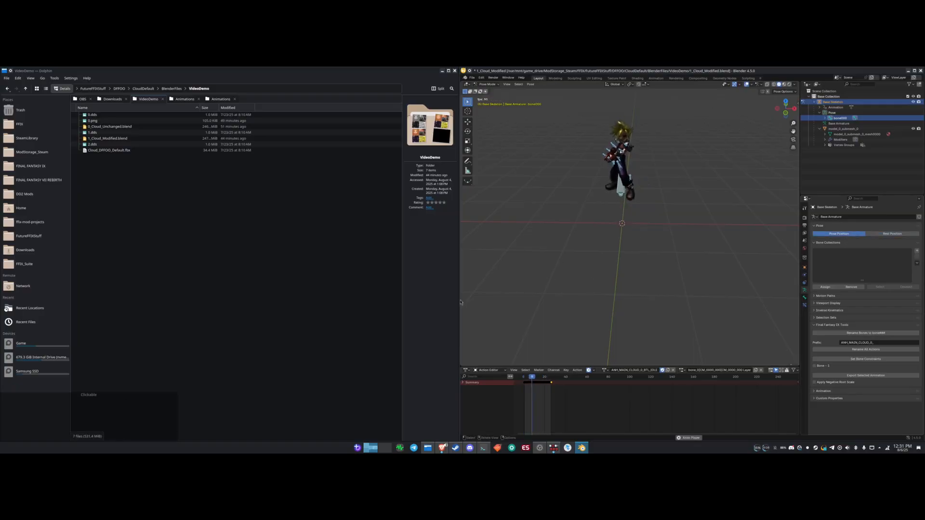
key(space)
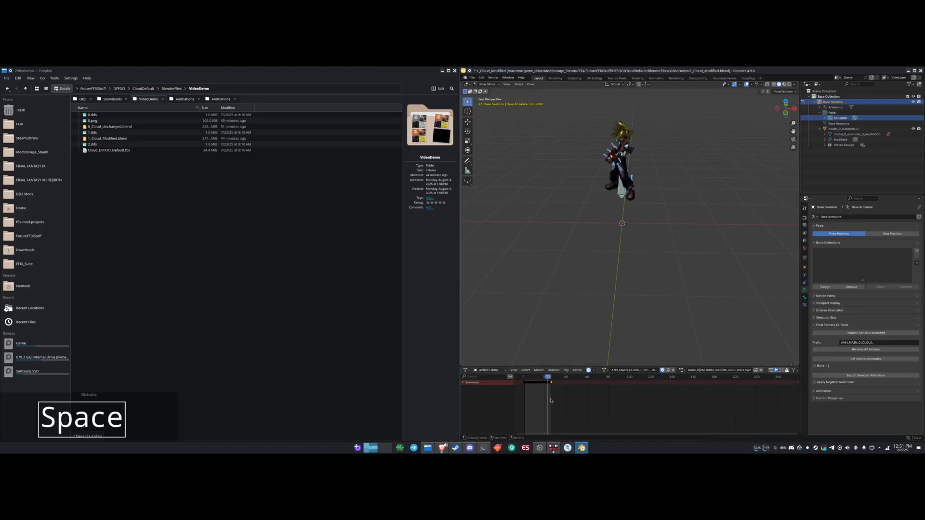
key(alt+r)
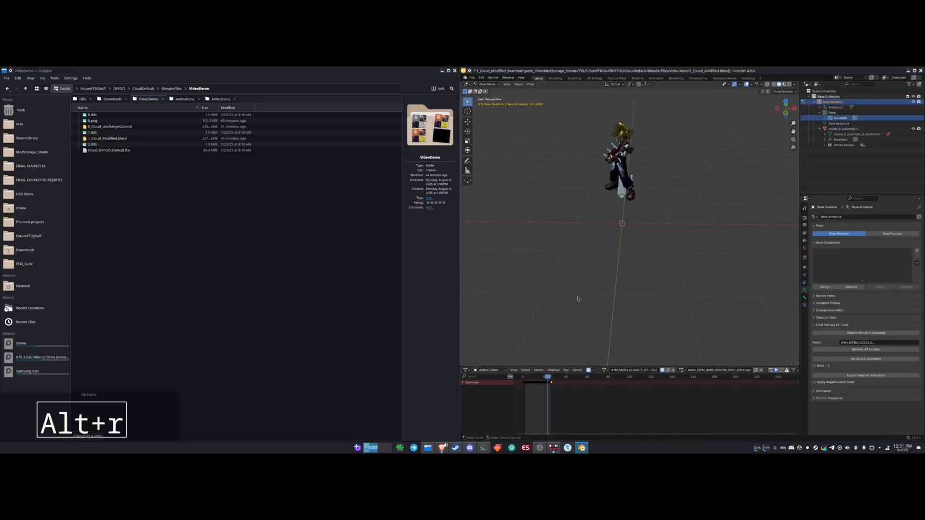
key(alt+g)
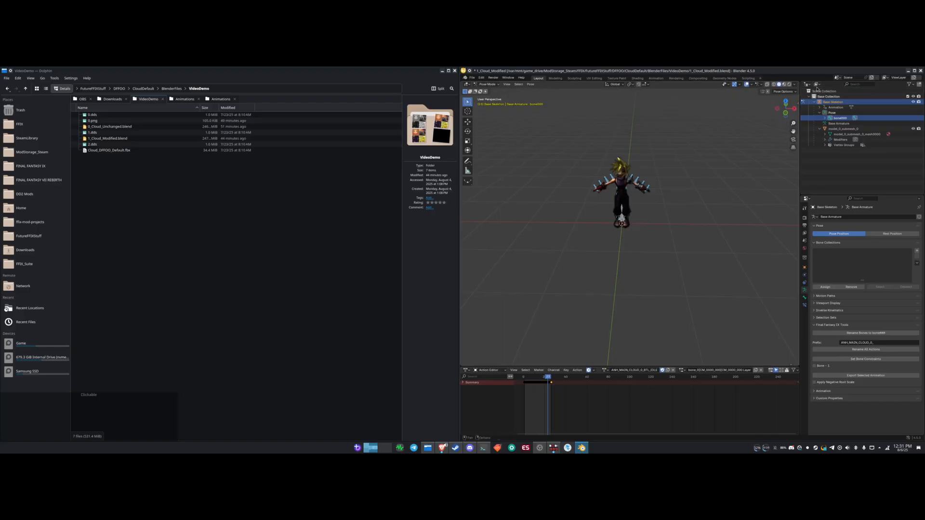
- Delete all ANH_MAIN_CLOUD_0_ actions using the Outliner's Blender File display mode and return the Outliner to View Layer
click(817, 85)
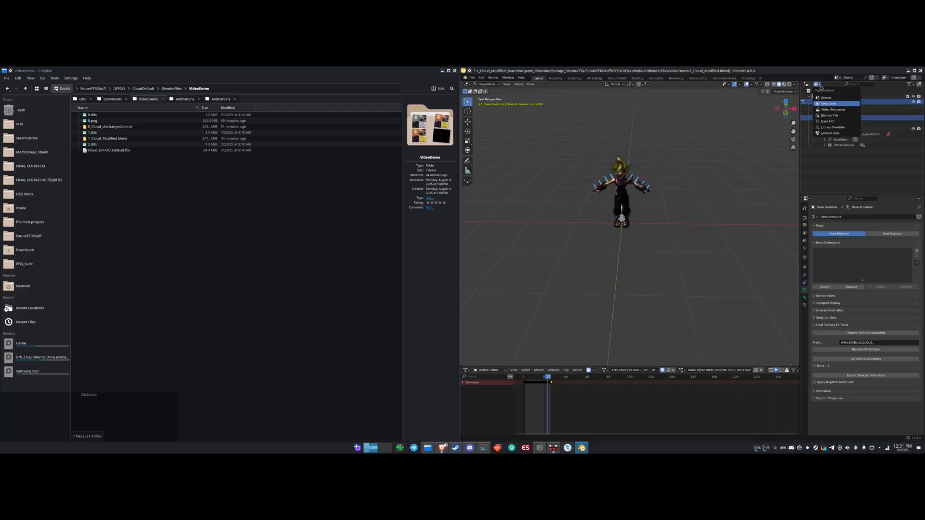
click(829, 115)
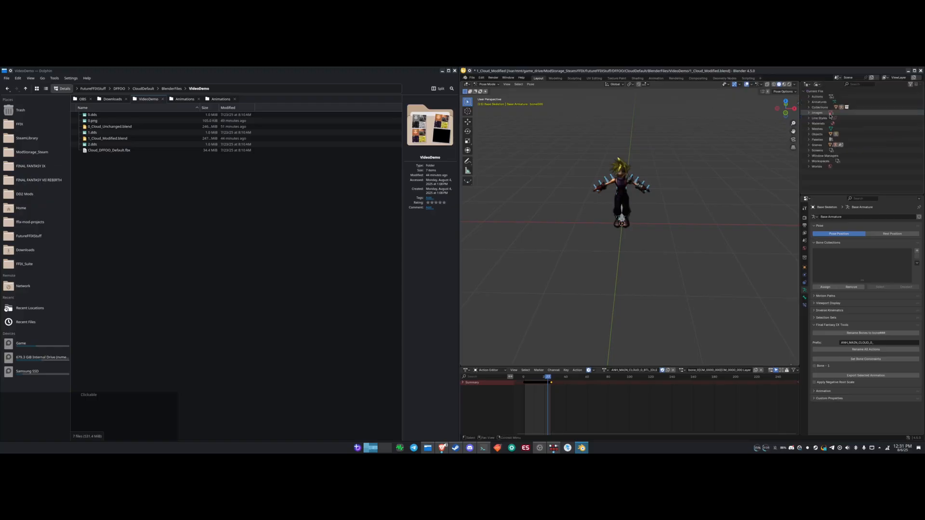
click(810, 97)
scroll(880, 150, down, 10)
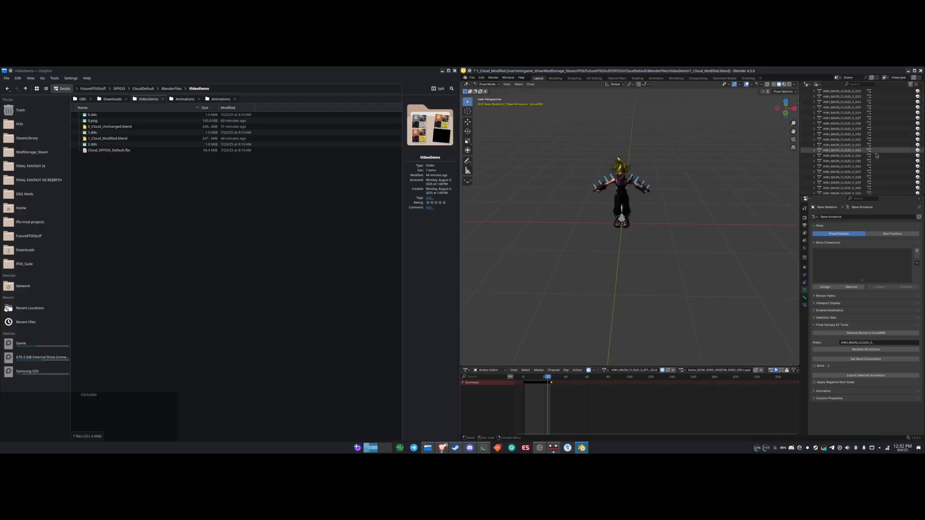
scroll(880, 150, down, 20)
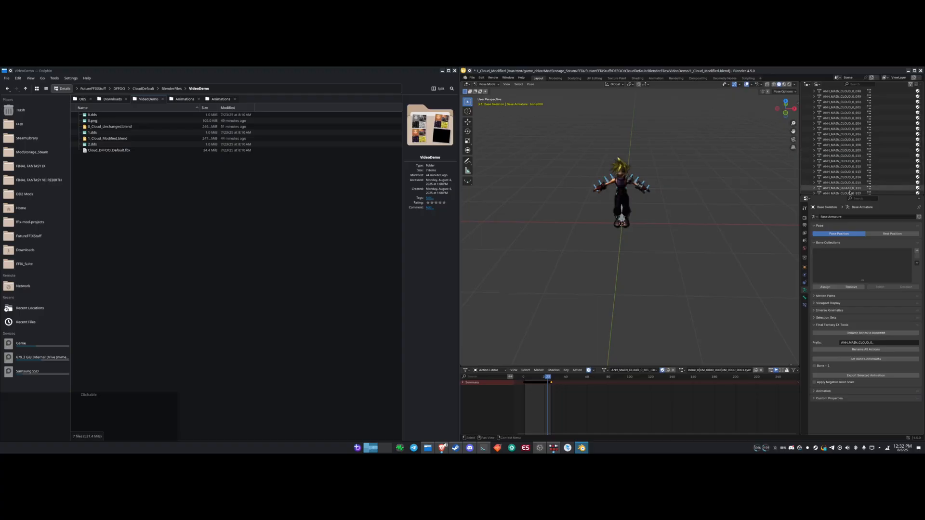
scroll(835, 170, down, 5)
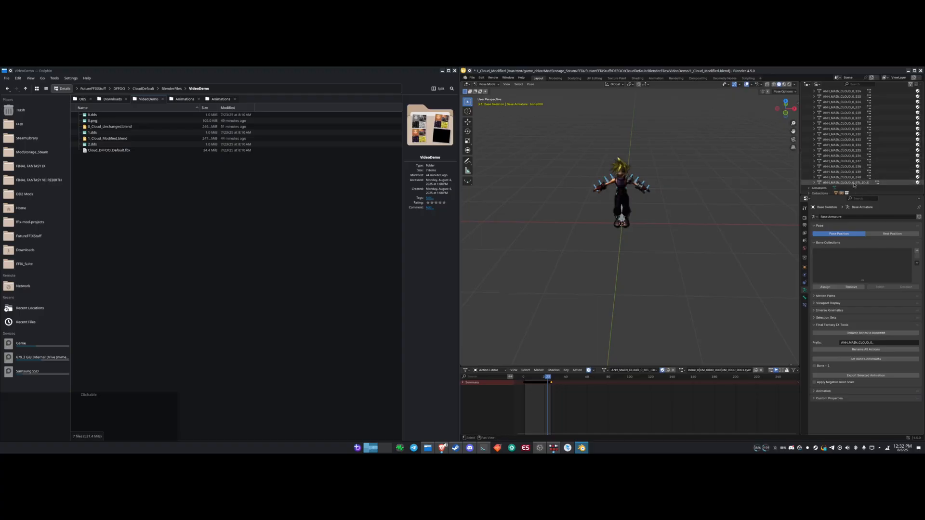
shift+click(854, 183)
right_click(855, 170)
click(839, 182)
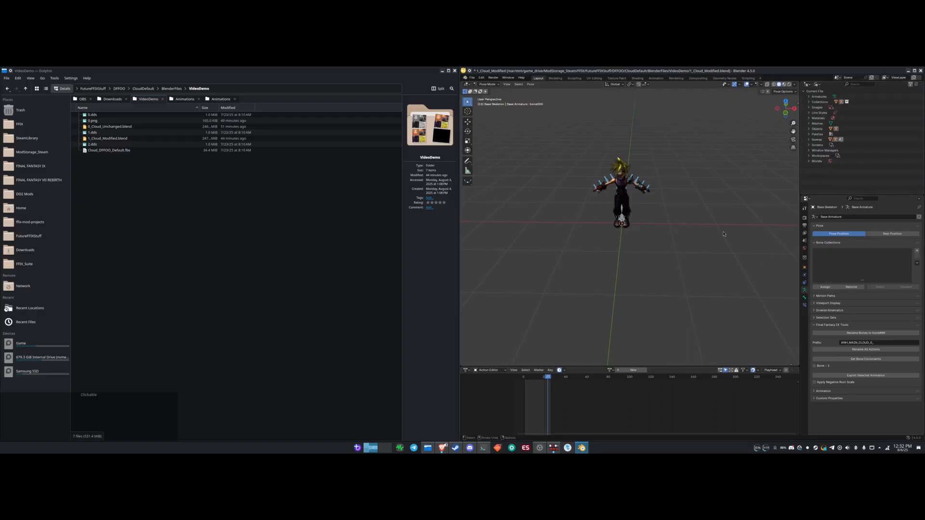
click(817, 85)
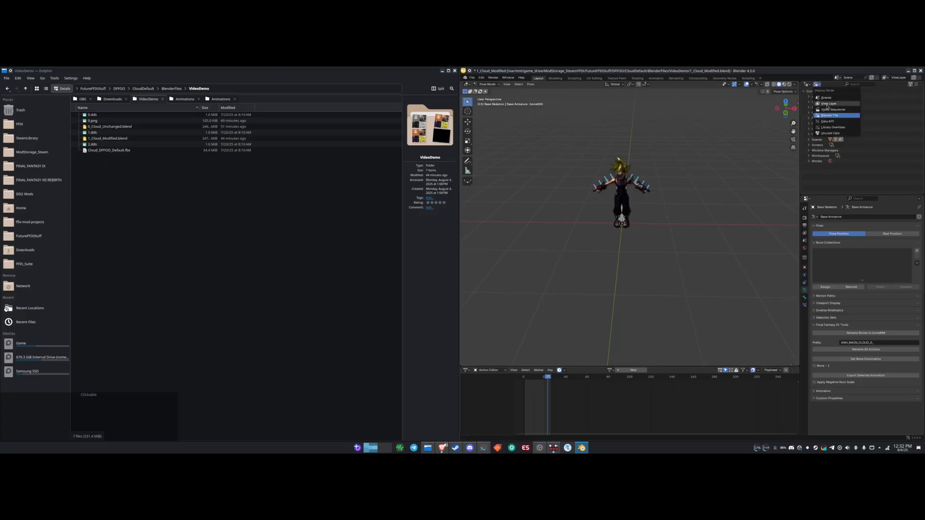
click(828, 103)
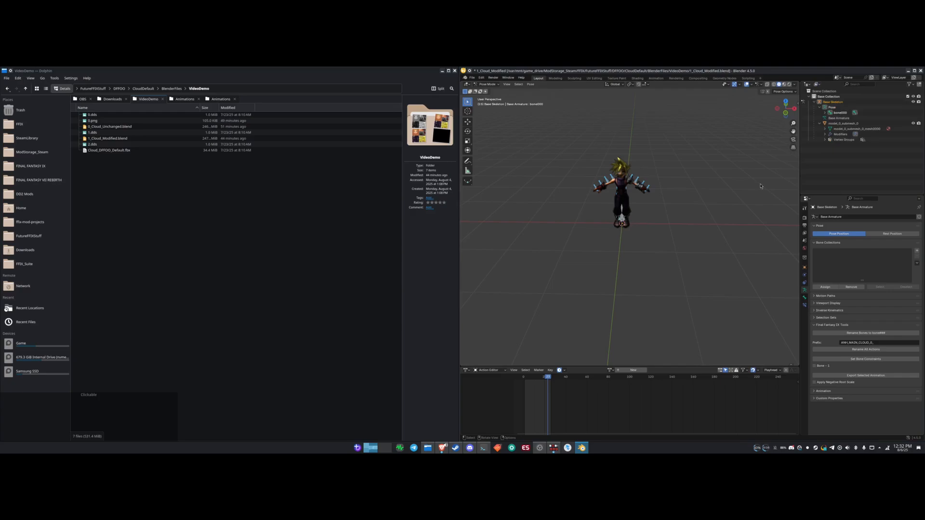
middle_drag(550, 191, 637, 216)
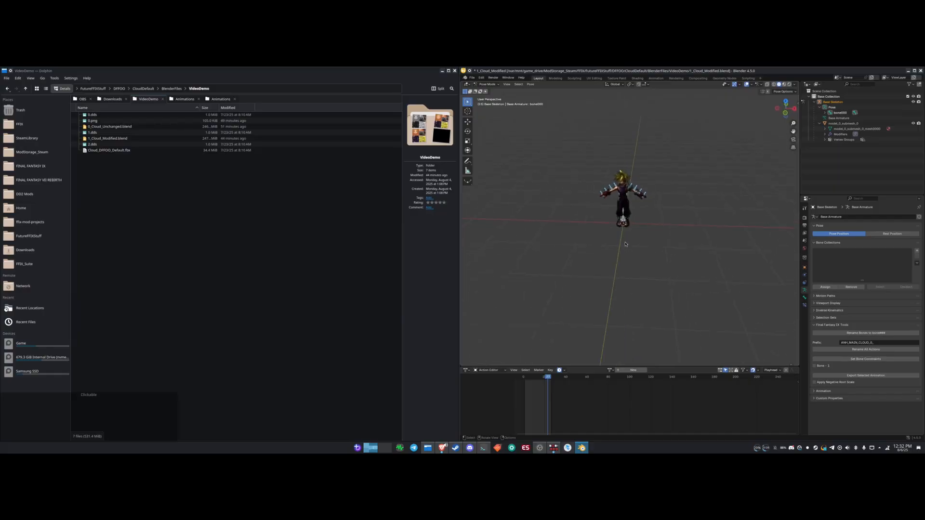
key(ctrl+e)
key(ctrl+e)
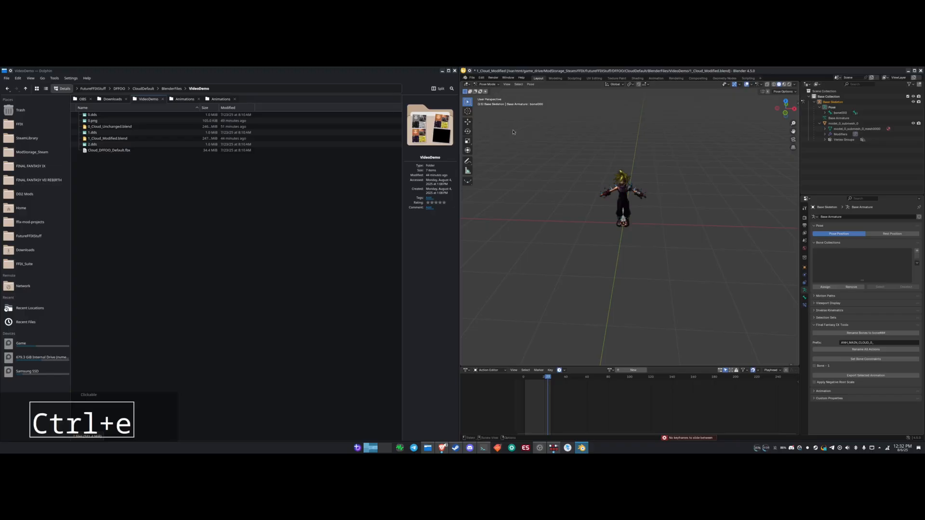
- Return the armature to Object Mode and open the FBX export with its Armature options expanded
key(ctrl+Tab)
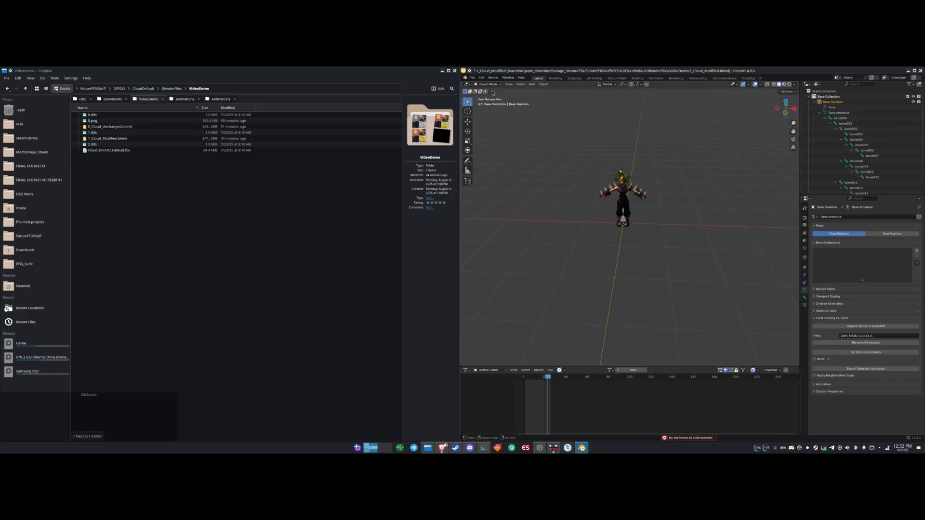
click(473, 78)
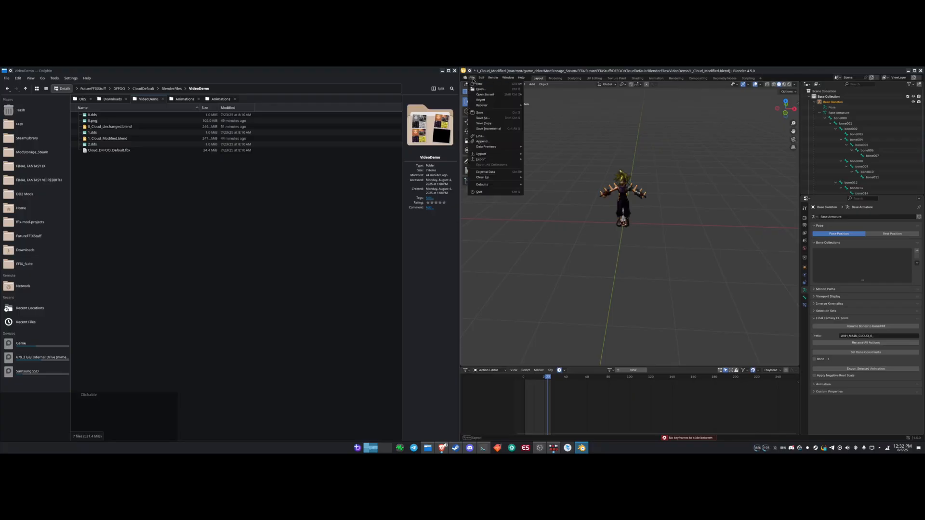
mouse_move(493, 160)
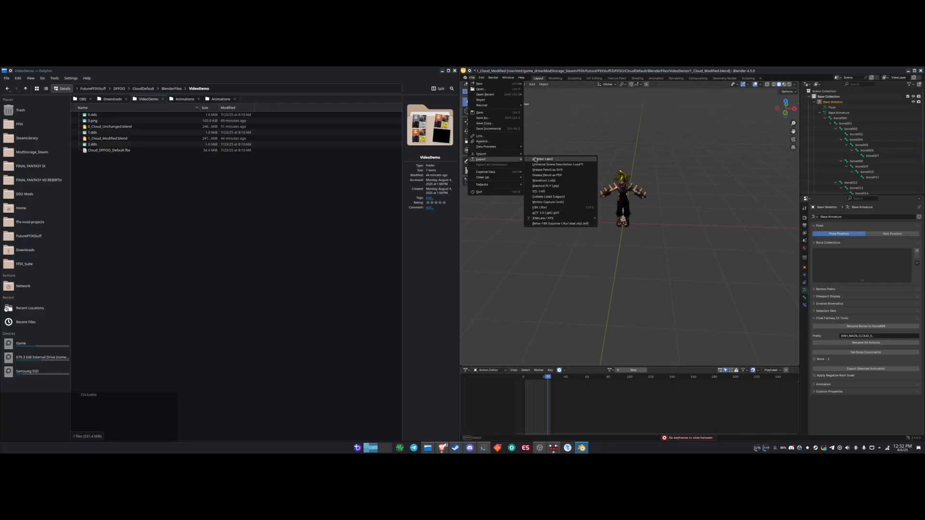
right_click(565, 208)
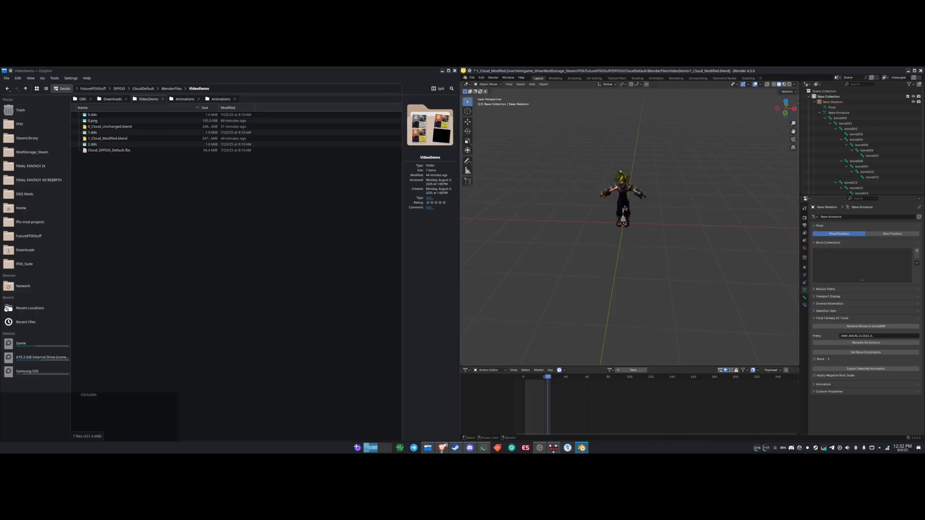
key(ctrl+e)
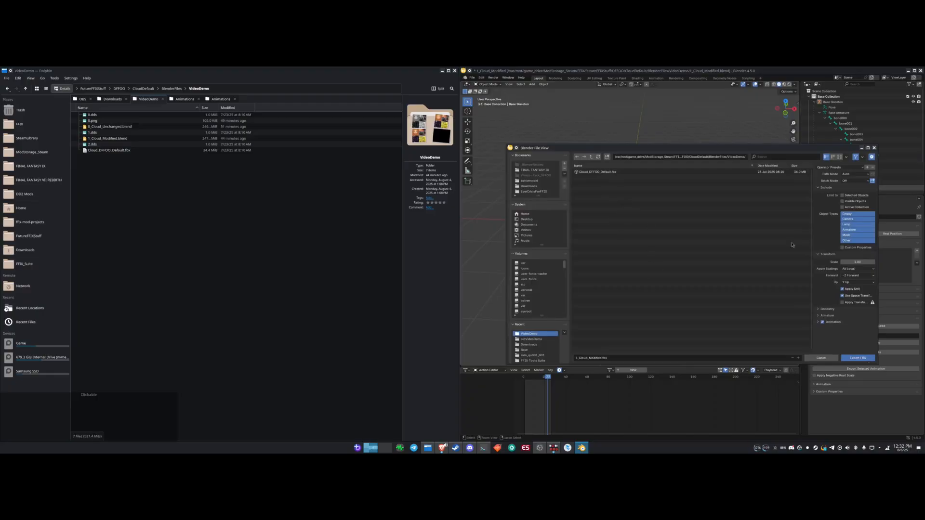
click(837, 167)
click(819, 316)
scroll(836, 343, down, 1)
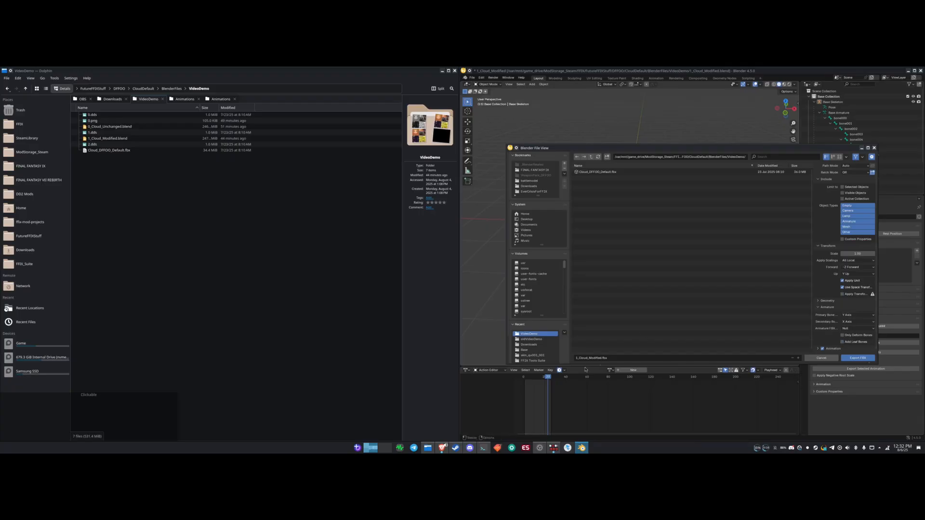
- Name the export file 11000.fbx and export the Cloud model to the VideoDemo folder
click(603, 359)
click(601, 359)
key(Left)
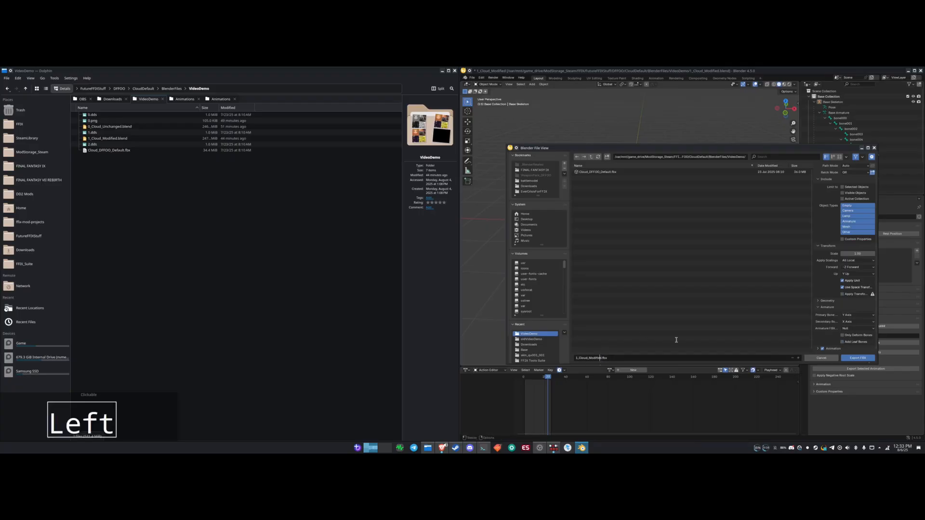
key(Right)
key(BackSpace)
key(BackSpace)
key(BackSpace)
key(BackSpace)
key(BackSpace)
key(BackSpace)
key(BackSpace)
key(BackSpace)
key(BackSpace)
key(BackSpace)
key(BackSpace)
key(BackSpace)
key(BackSpace)
key(BackSpace)
key(BackSpace)
key(BackSpace)
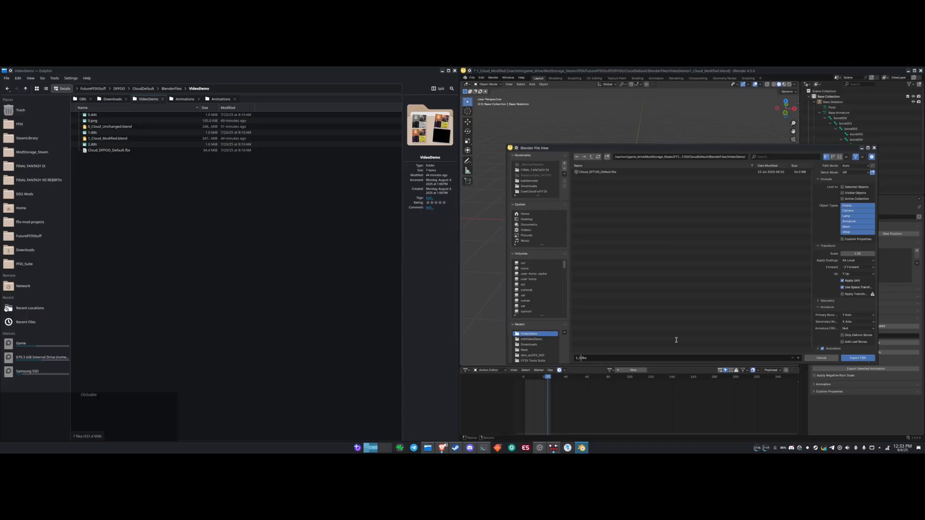
text(11000)
click(854, 359)
click(856, 359)
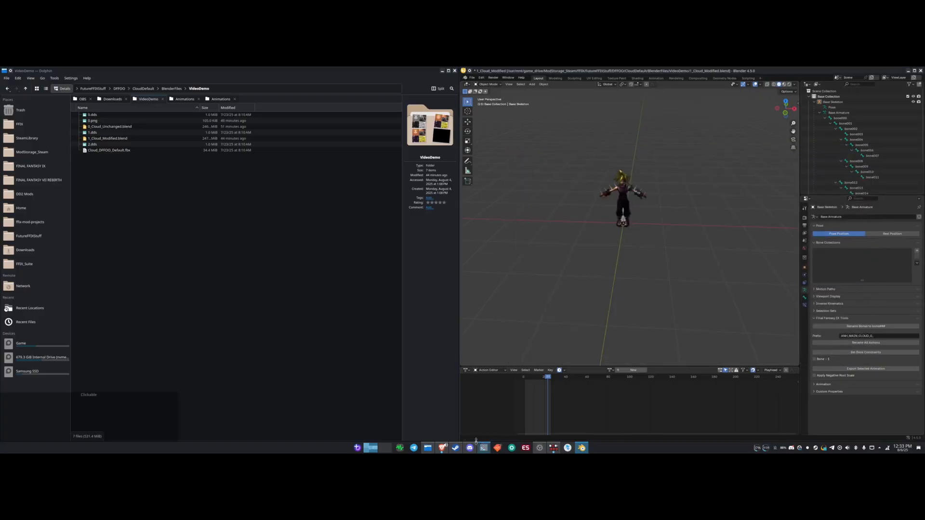
- Copy 11000.fbx and 0.png from VideoDemo into the 11000 folder under DemonstrationMod's Models resources
click(95, 150)
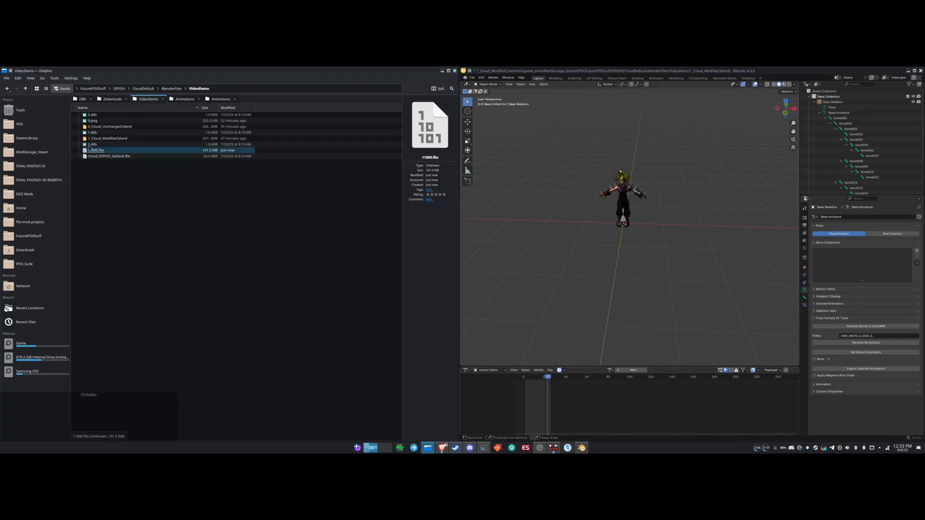
ctrl+click(92, 120)
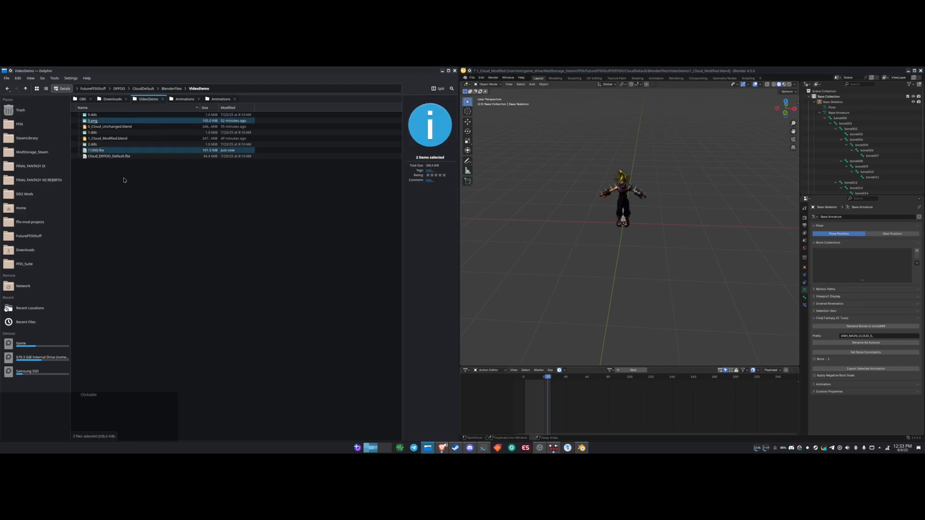
key(ctrl+c)
click(186, 101)
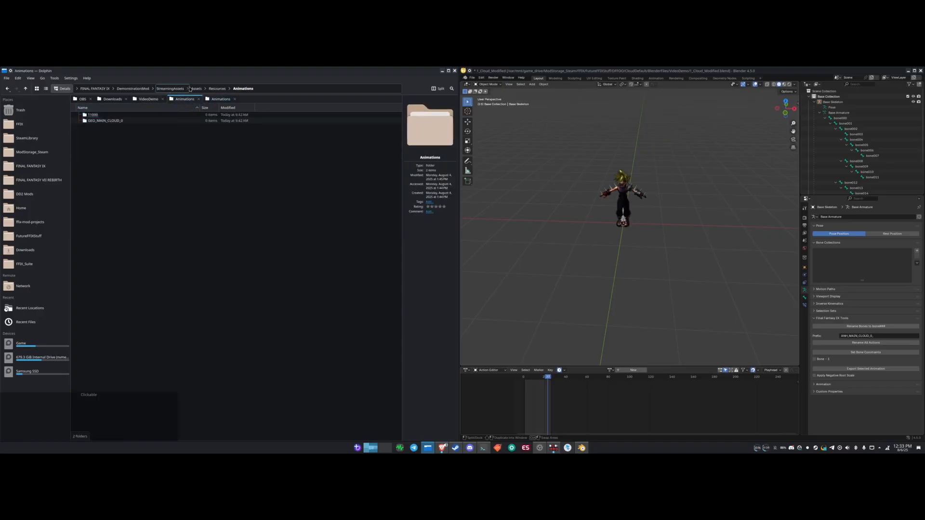
click(198, 90)
click(120, 115)
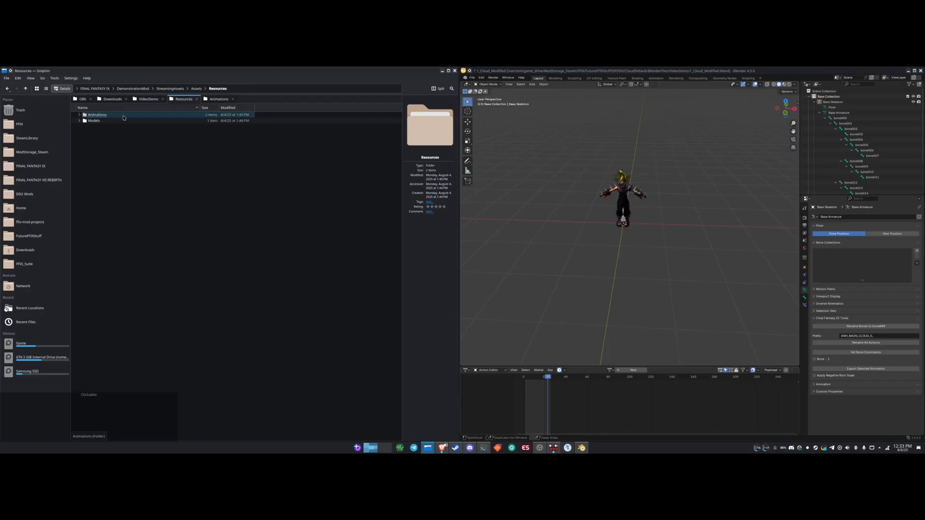
click(118, 116)
click(109, 117)
click(110, 117)
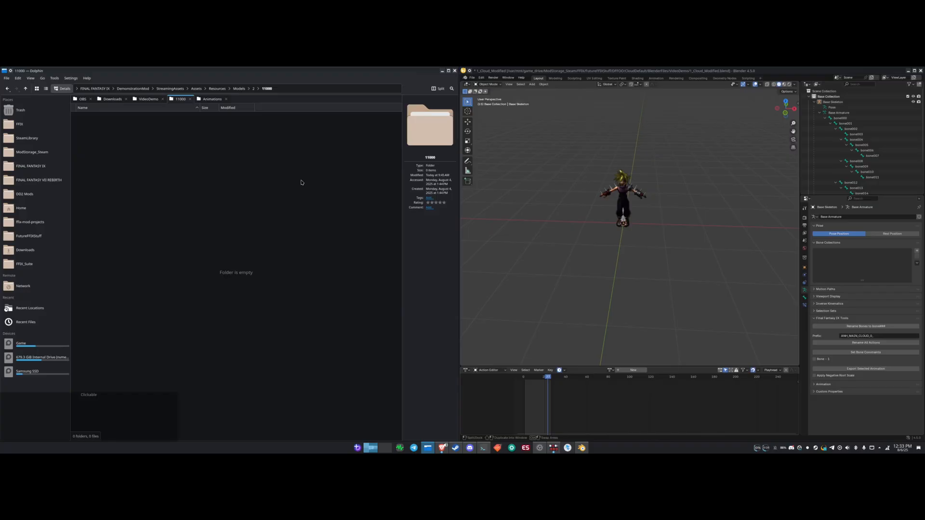
key(ctrl+v)
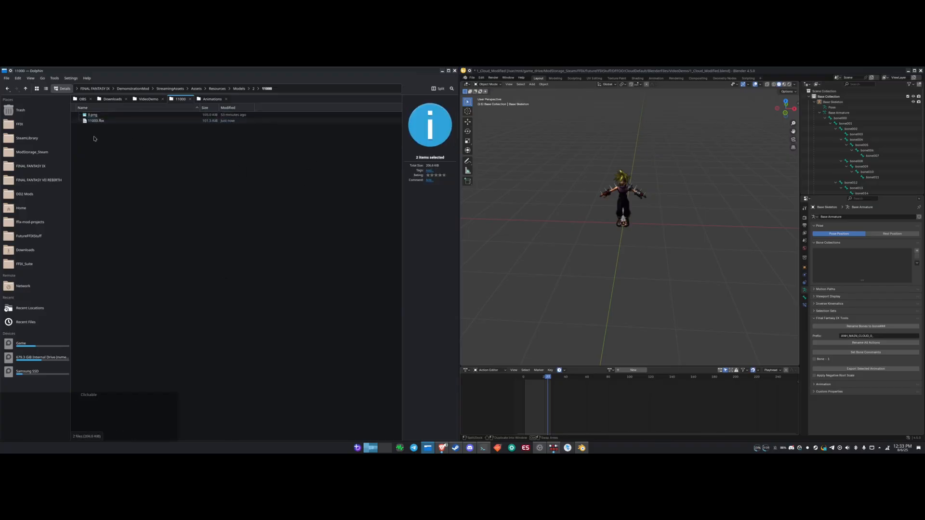
click(95, 138)
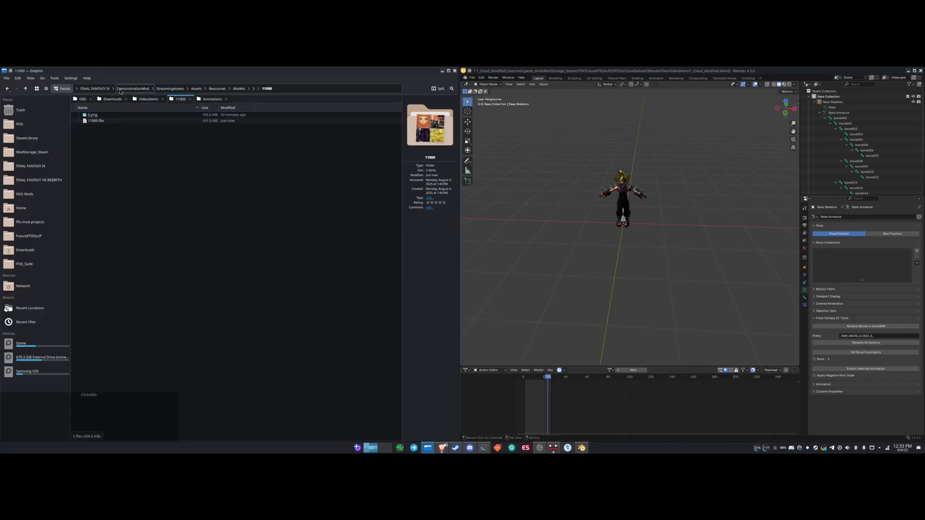
- Open DictionaryPatch.txt from the DemonstrationMod folder and review its character name, custom model and animation entries
click(109, 89)
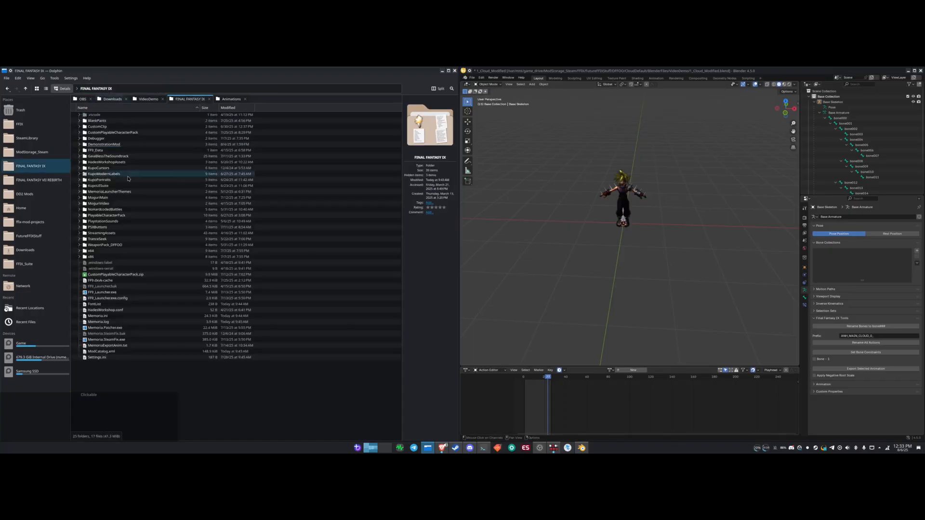
double_click(109, 145)
double_click(107, 121)
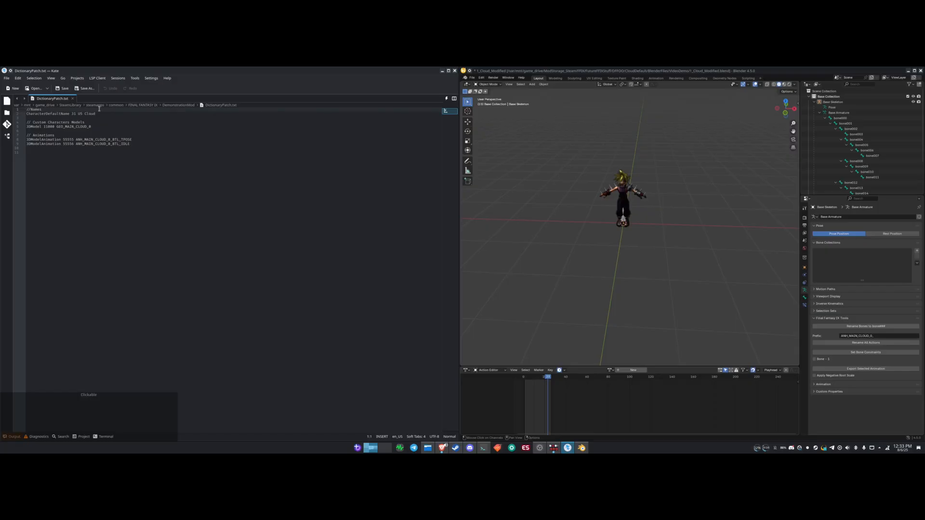
drag(96, 115, 84, 114)
click(102, 116)
double_click(88, 114)
drag(92, 127, 74, 139)
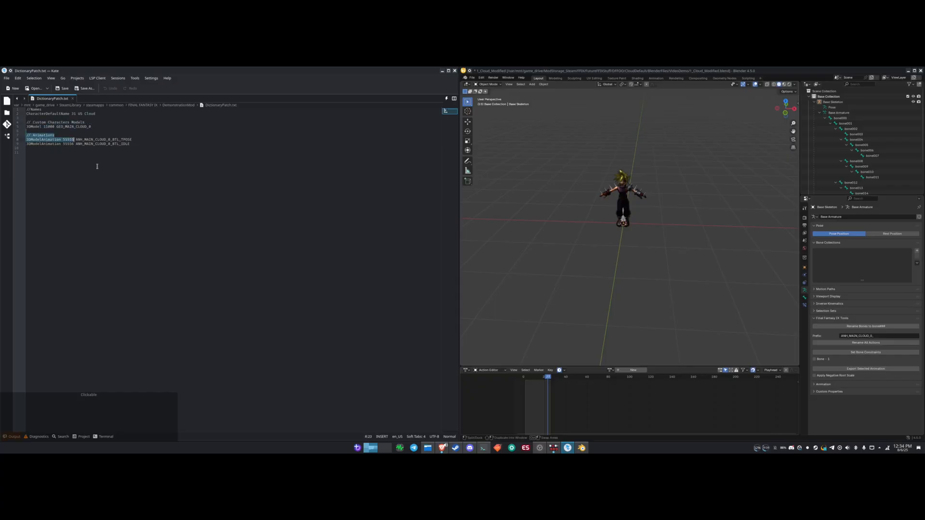
- Switch to Steam, launch FINAL FANTASY IX and minimize the Steam window
click(456, 448)
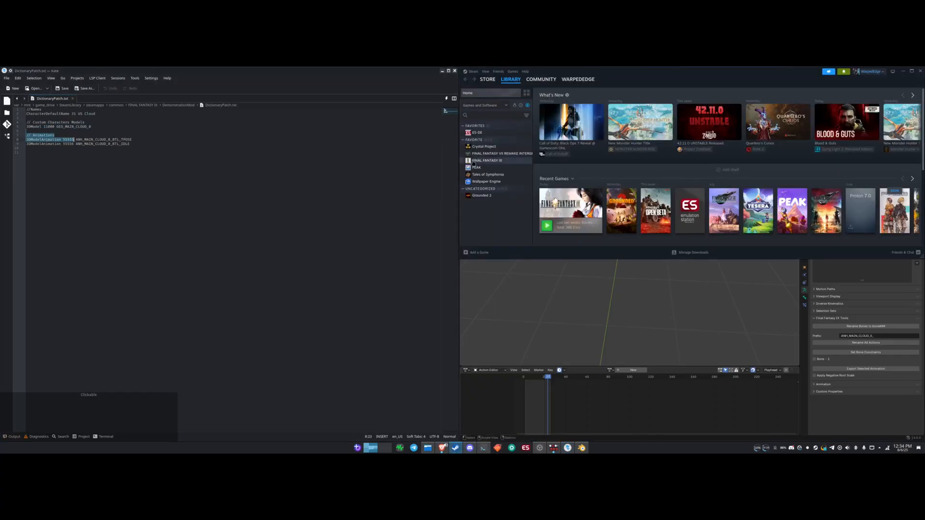
click(487, 160)
click(570, 184)
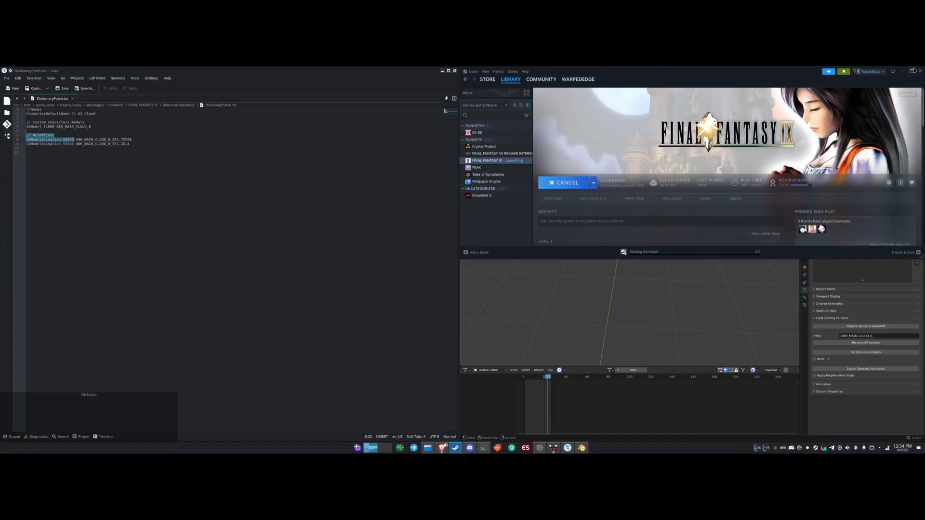
click(903, 70)
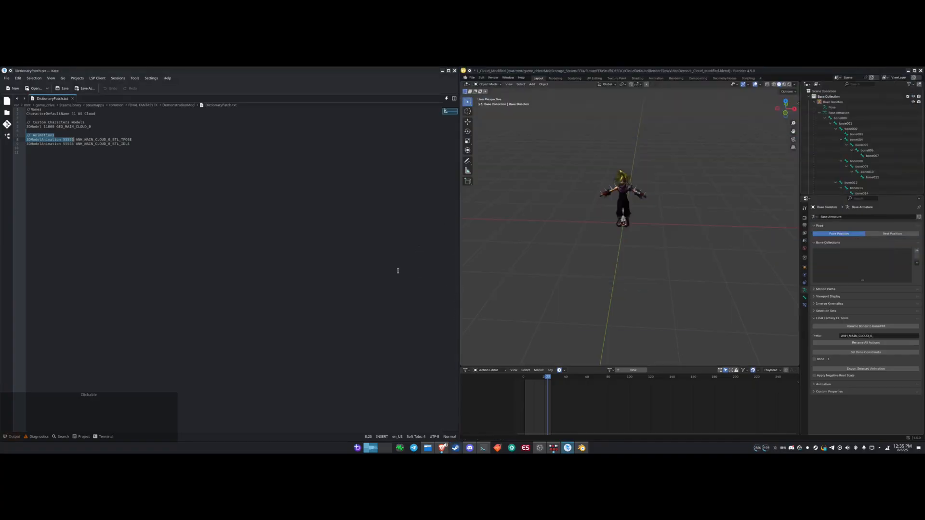
click(253, 251)
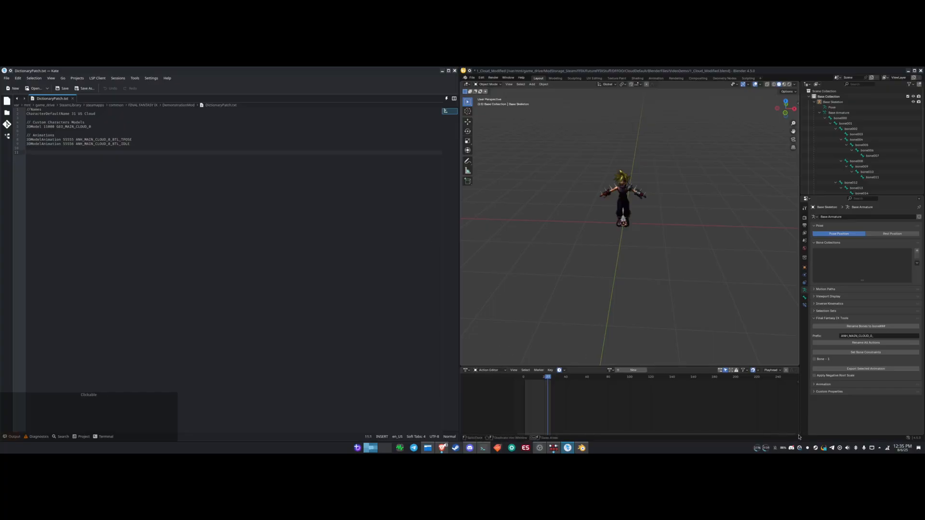
- Clear Steam out of the way and start the Model Viewer from the game launcher's advanced settings
click(454, 448)
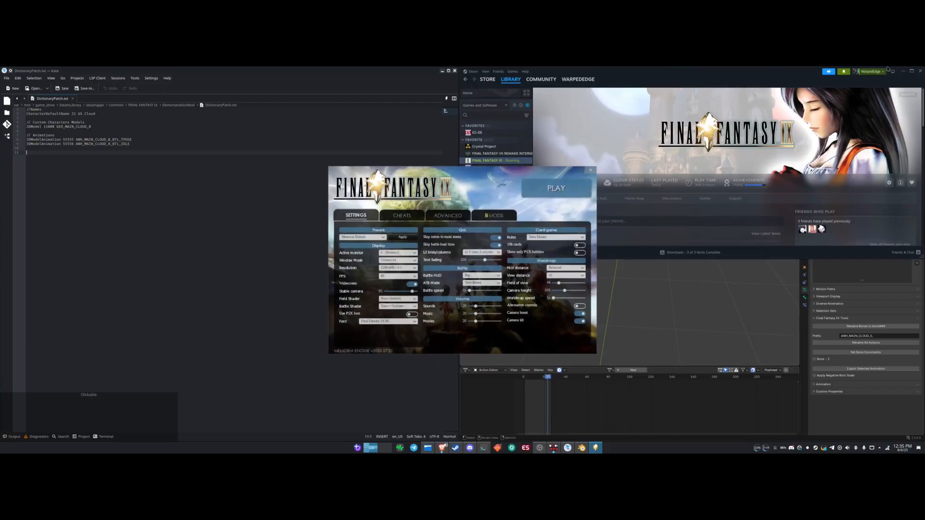
click(905, 71)
click(447, 216)
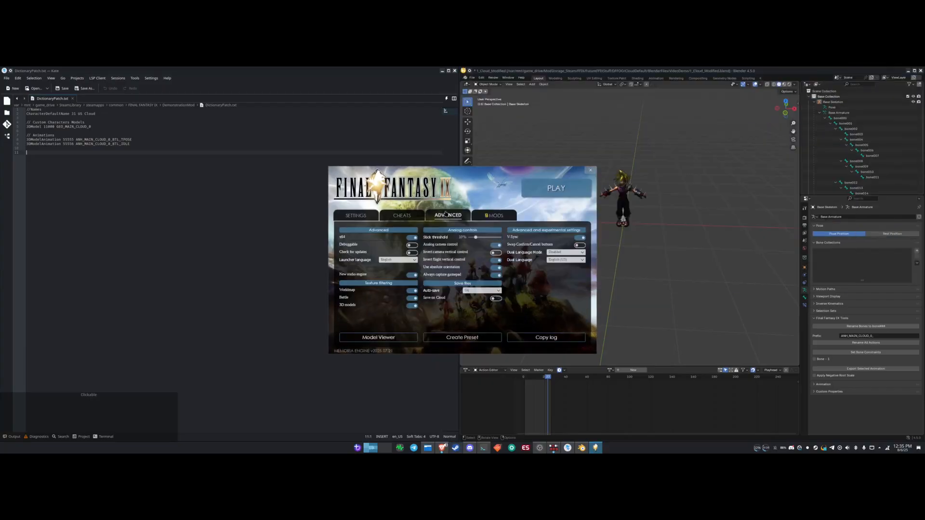
click(369, 337)
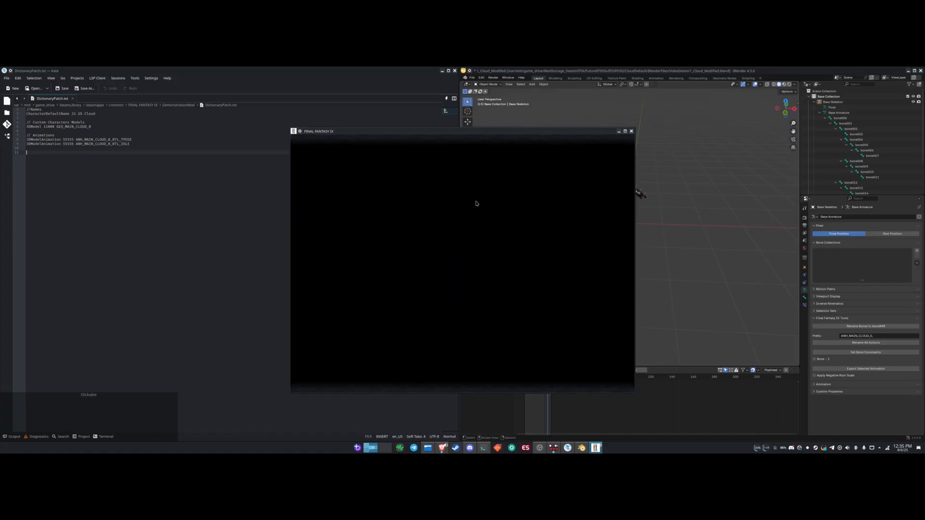
- Browse backward through the Model Viewer's model categories to the main actors
key(shift+Left)
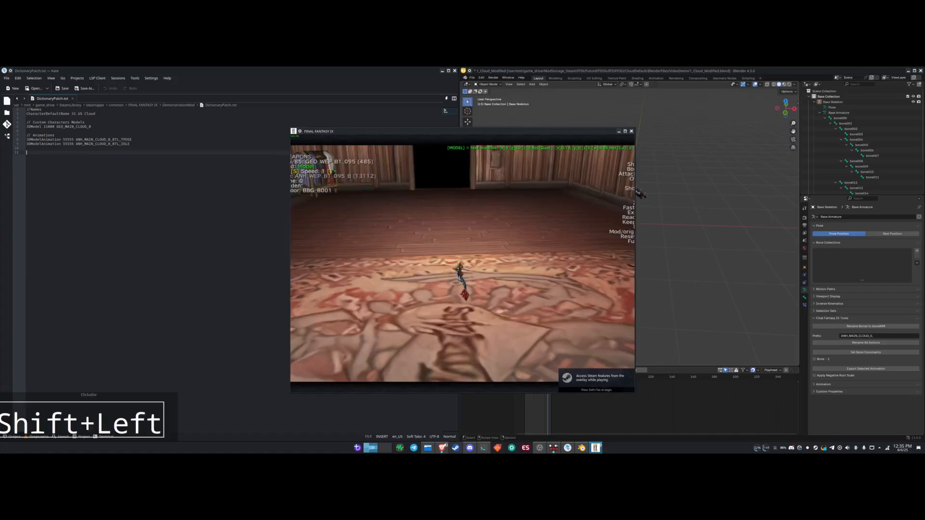
key(shift+Left)
key(n)
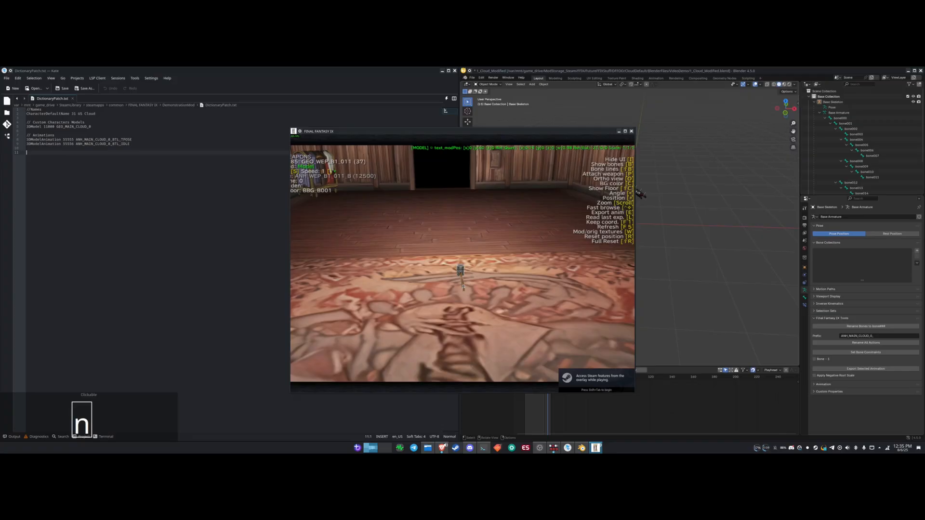
key(v)
key(v)
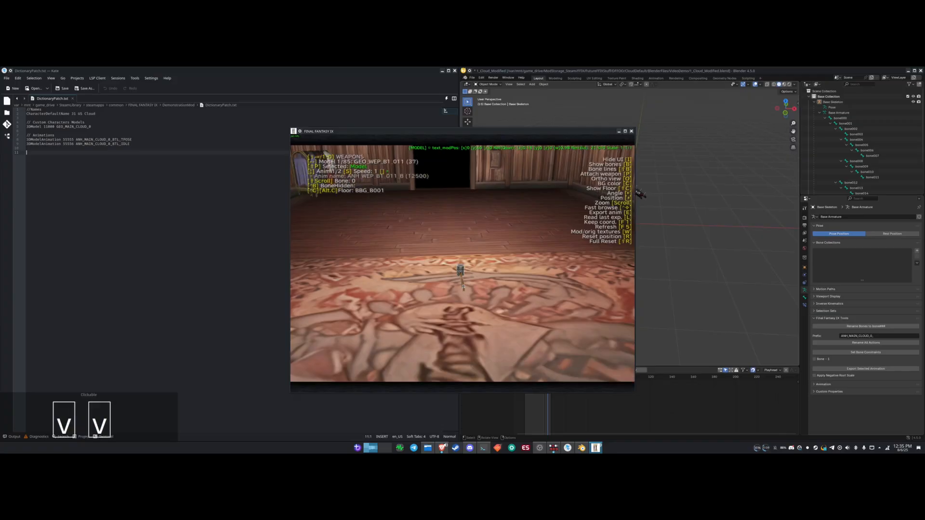
key(shift+Left)
key(shift+Left)
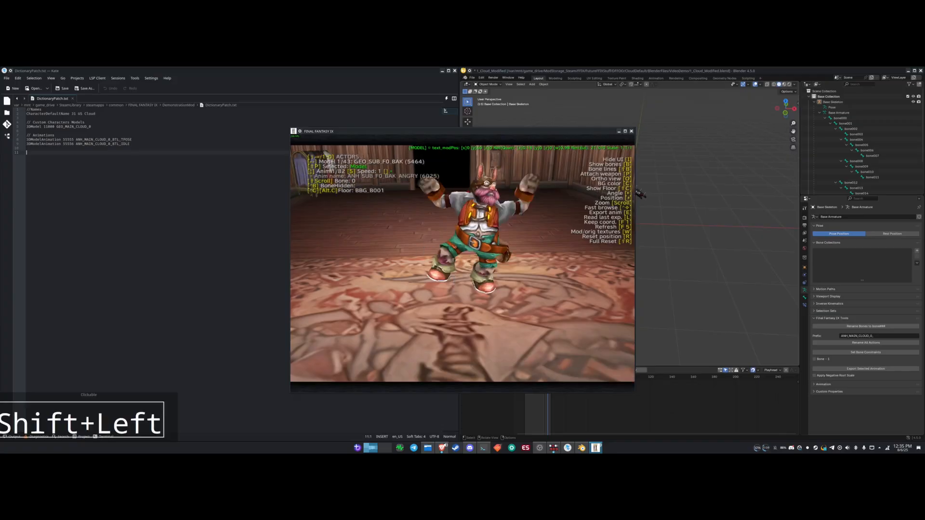
key(shift+Left)
key(shift+Left)
key(shift+Left)
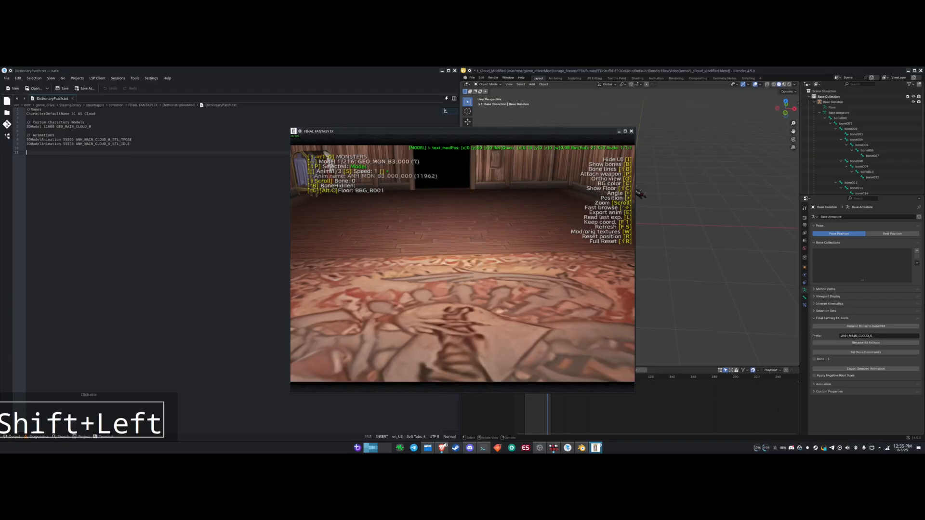
key(shift+Left)
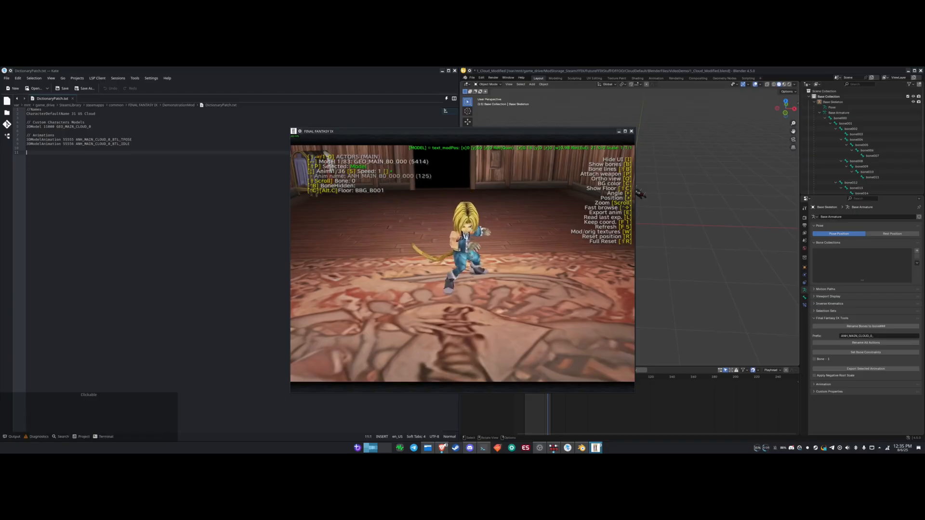
- Browse forward to the Custom FBX category to display the GEO_MAIN_CLOUD_0 model
key(shift+Right)
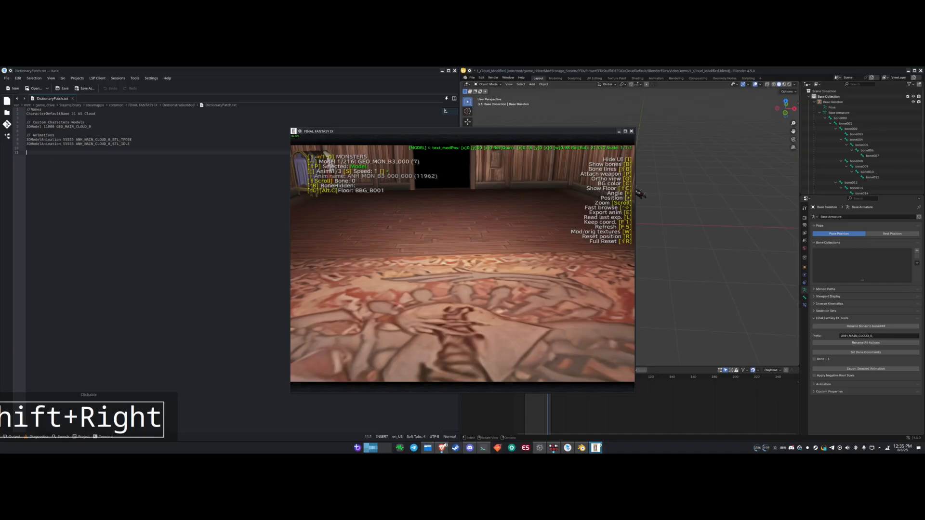
key(shift+Right)
key(shift+Right)
key(shift+Right)
key(shift+Right)
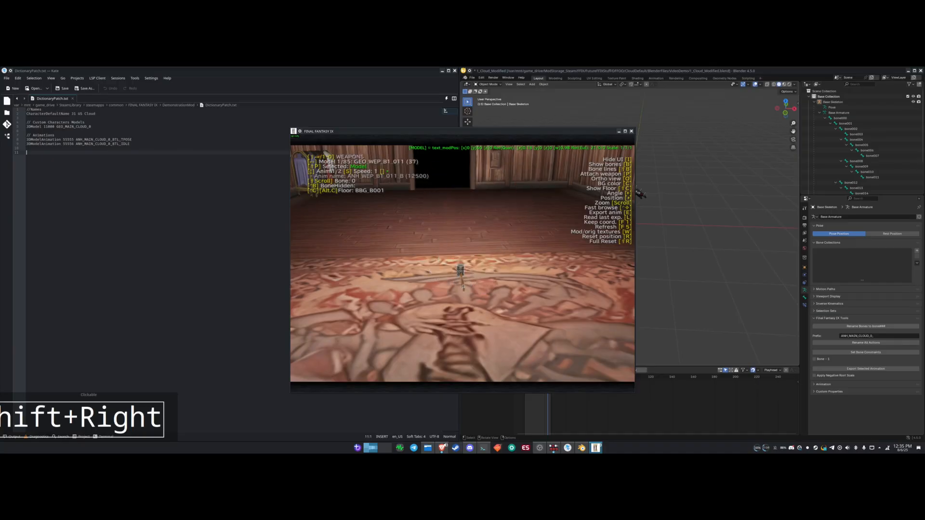
key(shift+Right)
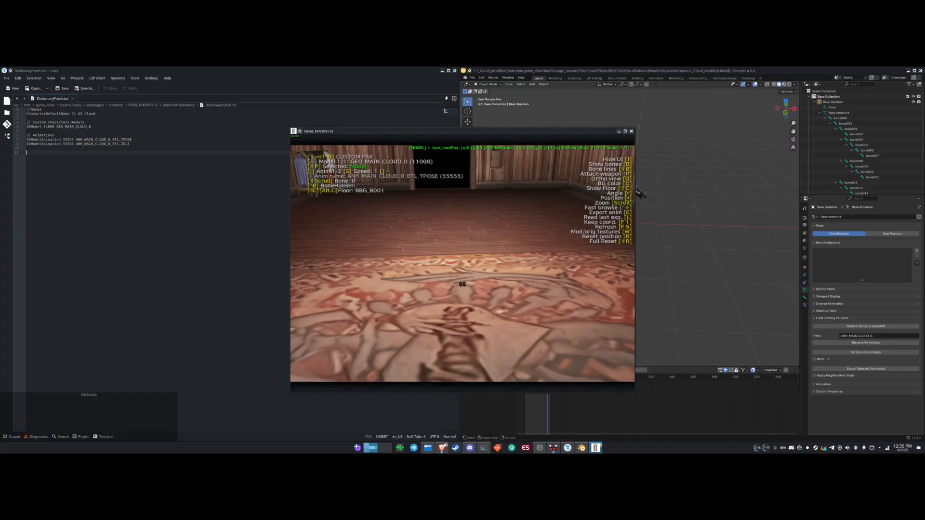
- Switch the Model Viewer's background from the floor scene to plain black and rotate the Cloud model to examine its orientation
key(c)
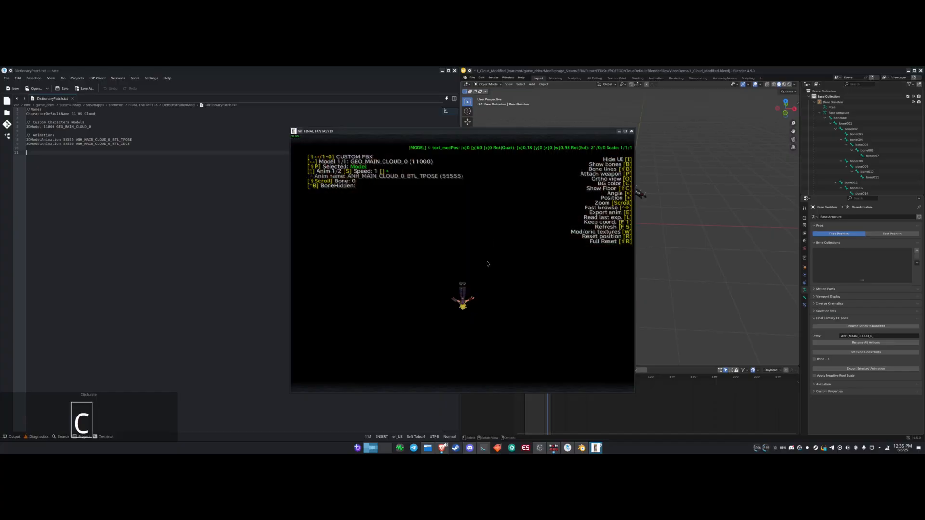
mouse_move(487, 263)
mouse_down()
mouse_move(433, 268)
mouse_move(477, 260)
mouse_up()
key(c)
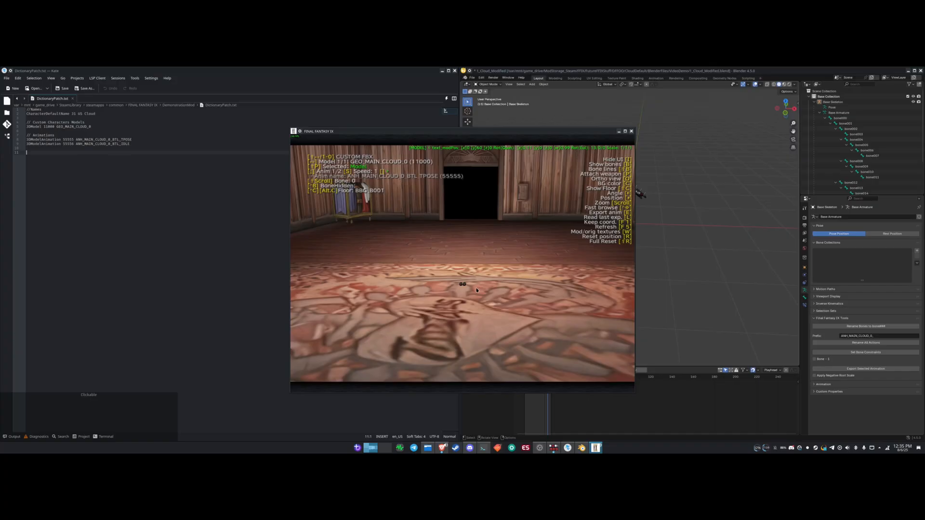
key(c)
key(c)
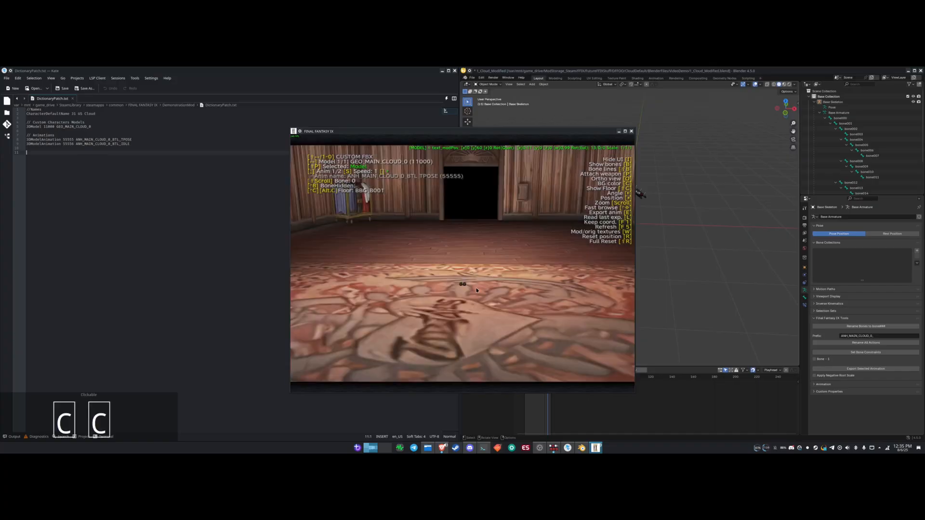
key(c)
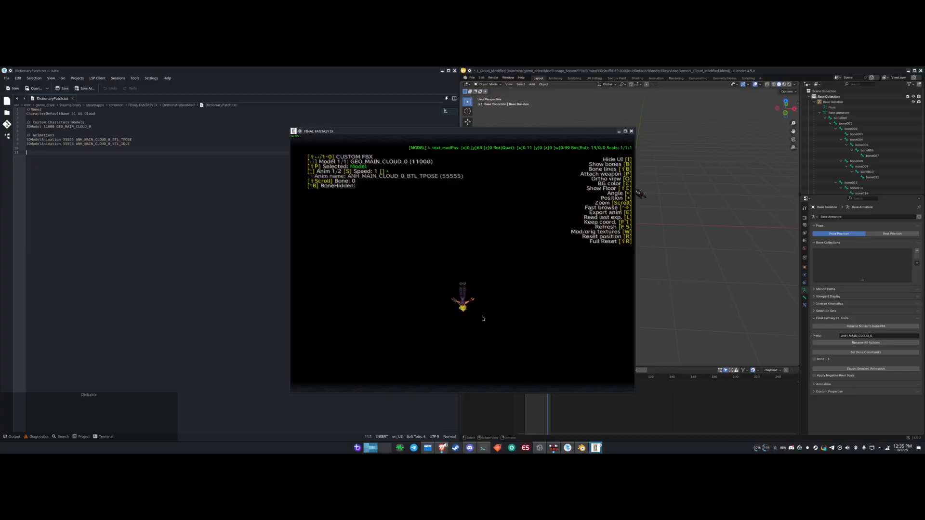
drag(483, 318, 462, 310)
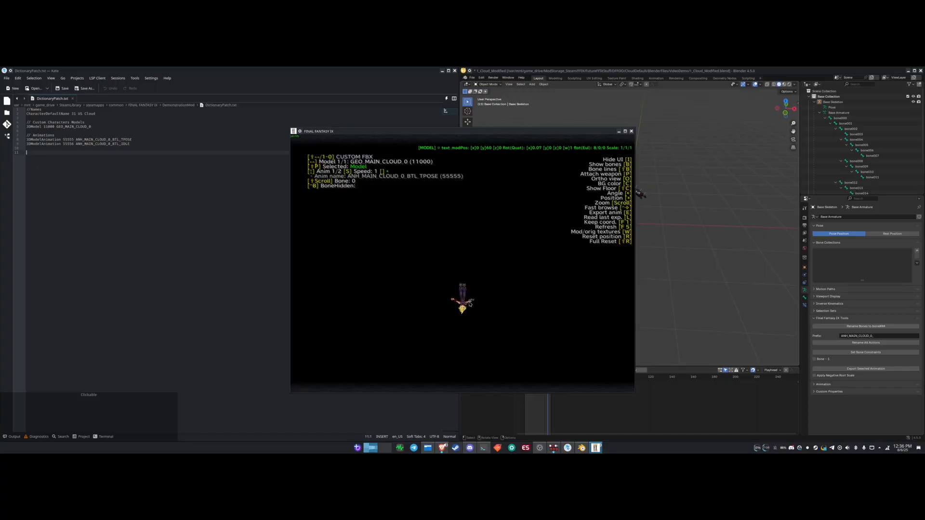
- Switch to Blender, select Cloud's Base Skeleton and enable the bone names in its viewport display
click(646, 252)
click(637, 193)
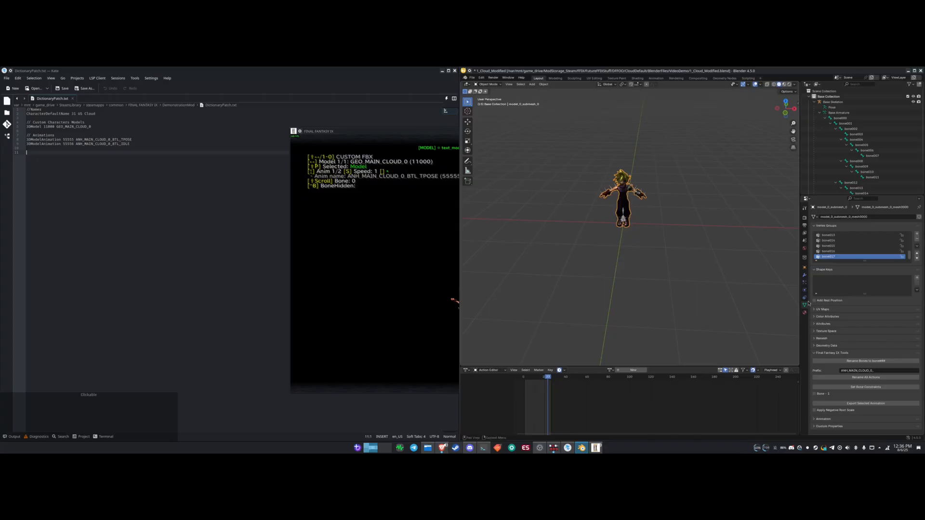
click(611, 189)
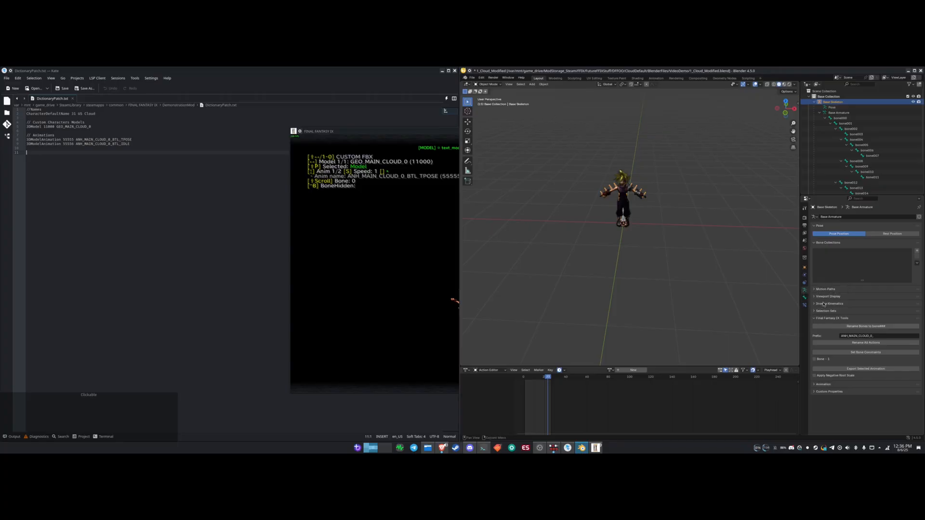
click(815, 296)
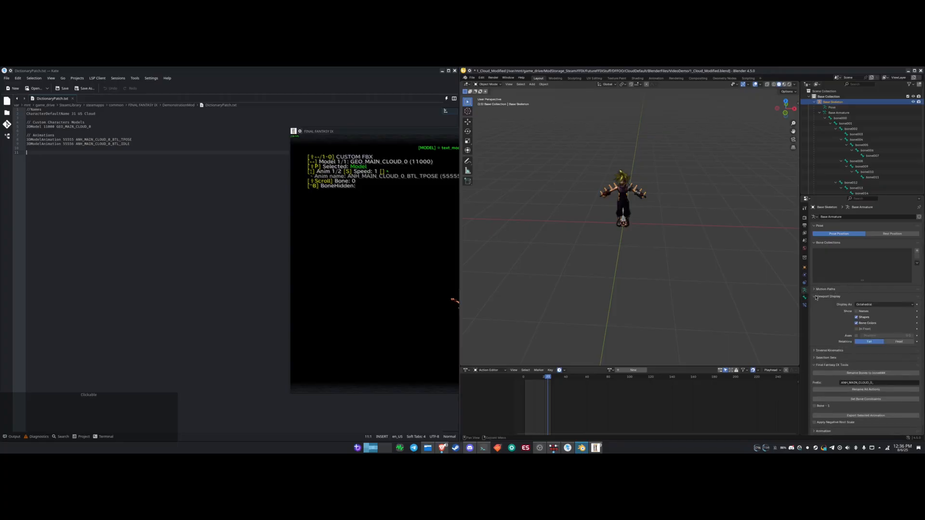
click(862, 311)
scroll(650, 200, up, 5)
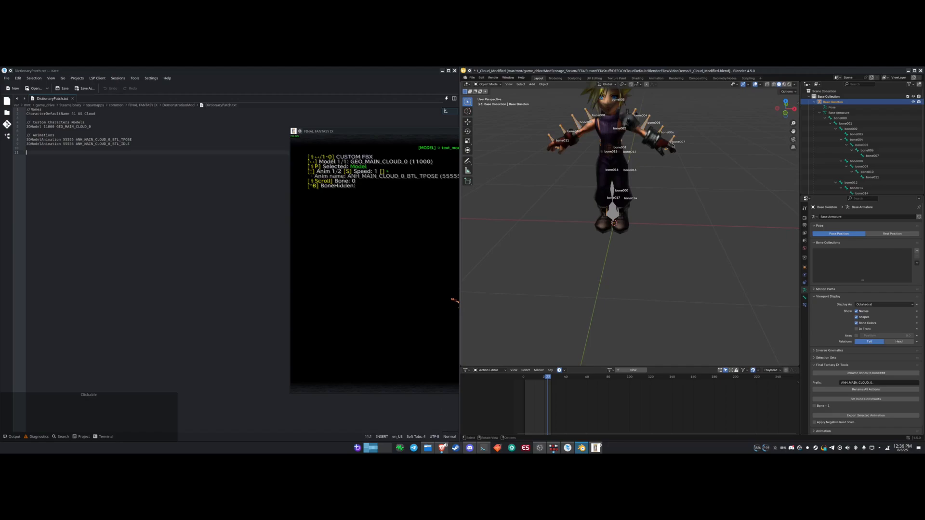
- Show the bone numbers in the Model Viewer, and return to Blender to select the Cloud mesh together with its skeleton
click(446, 254)
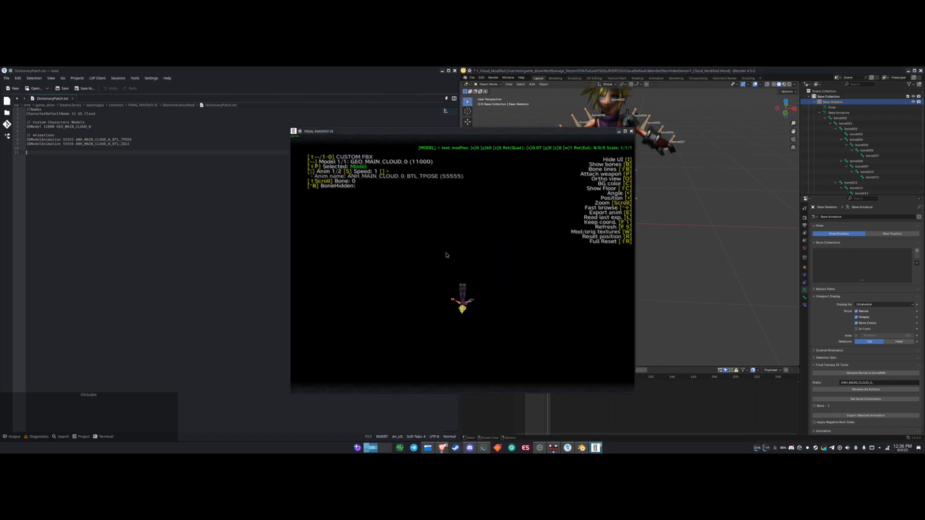
key(b)
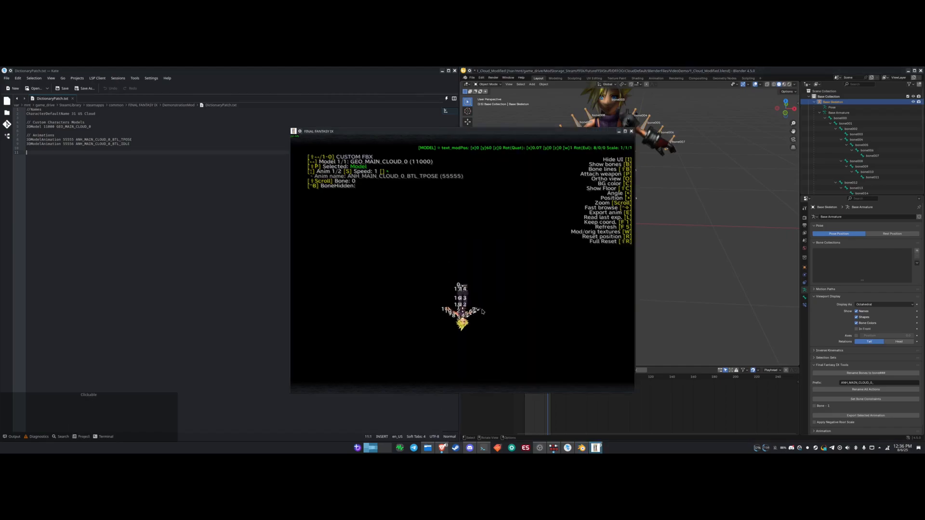
click(699, 181)
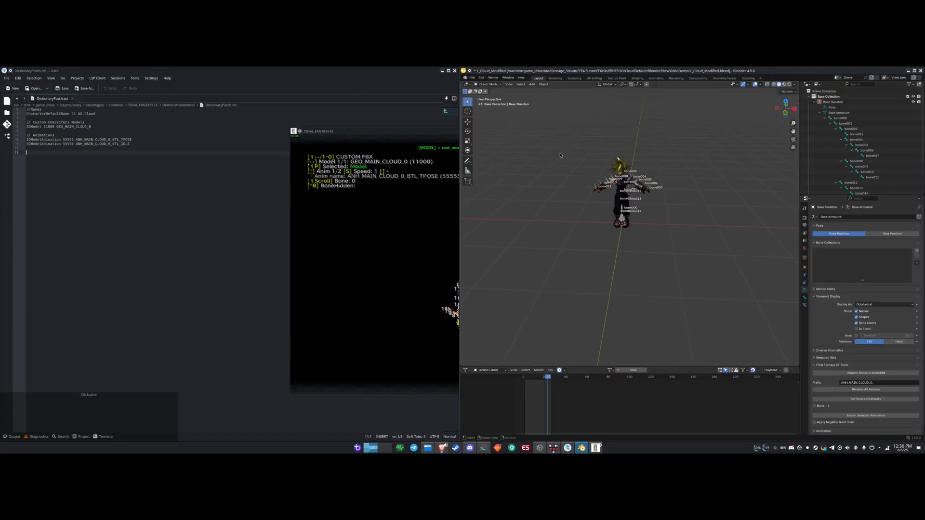
drag(559, 148, 668, 253)
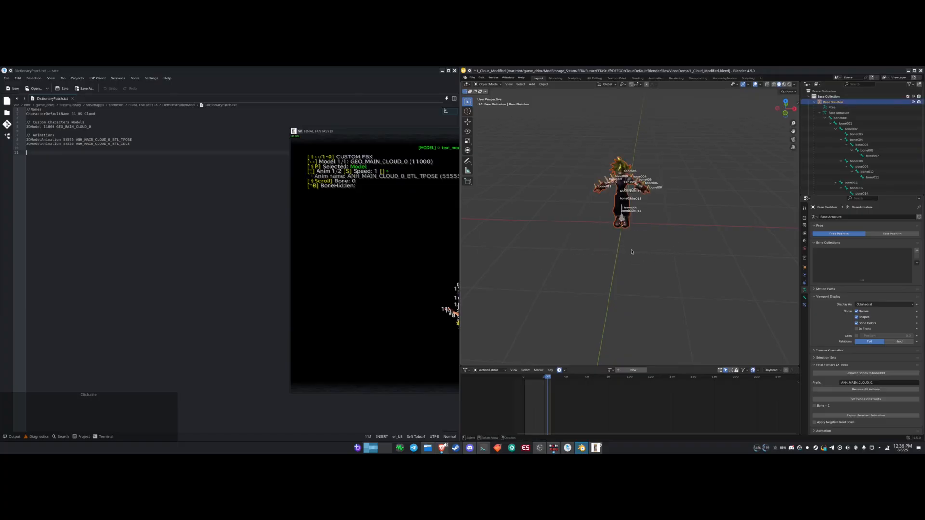
- Return to the Model Viewer, pause the Cloud model's animation and hide its bone numbers
click(397, 254)
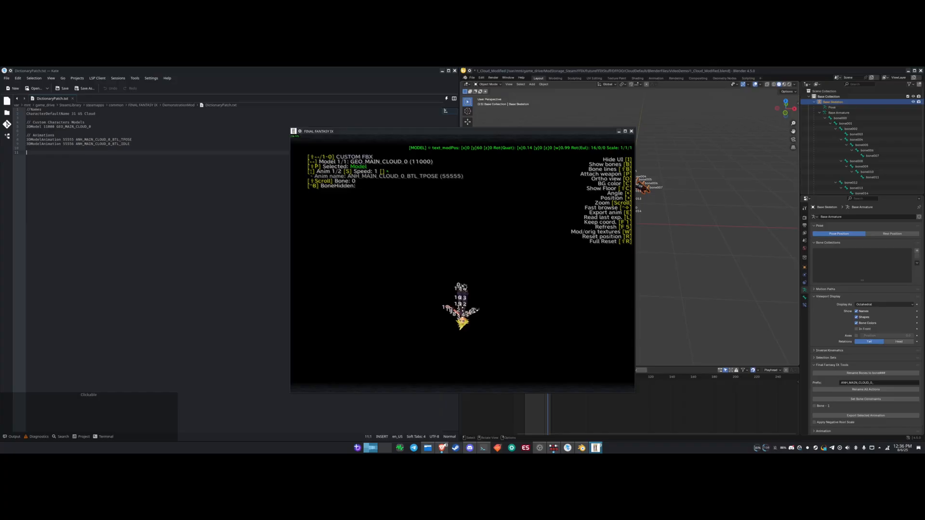
key(space)
key(Left)
key(Right)
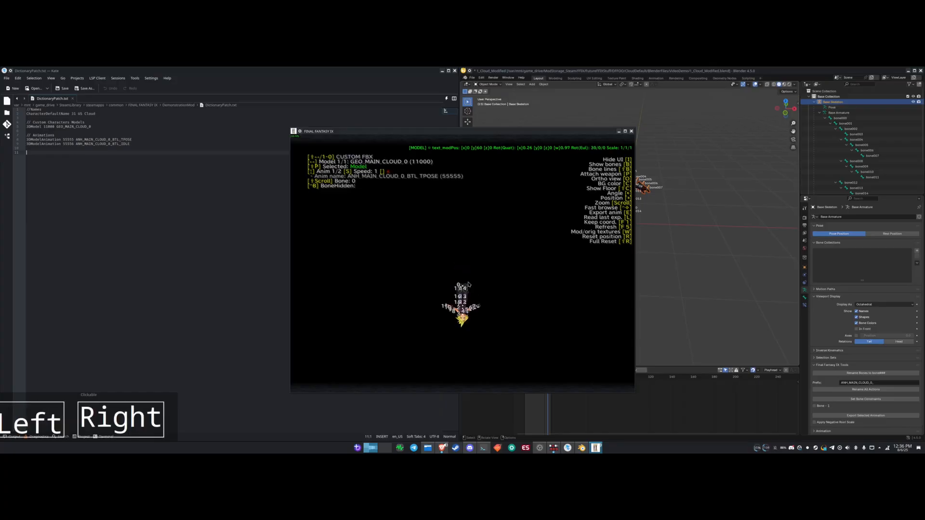
key(b)
- Reset the Cloud model's position in the Model Viewer and cycle the background to examine the model again
key(r)
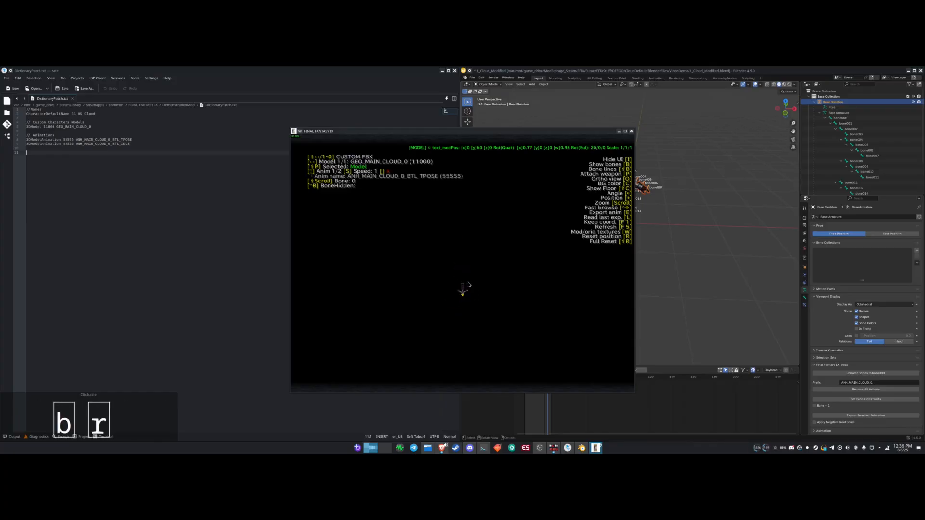
scroll(454, 288, up, 3)
key(r)
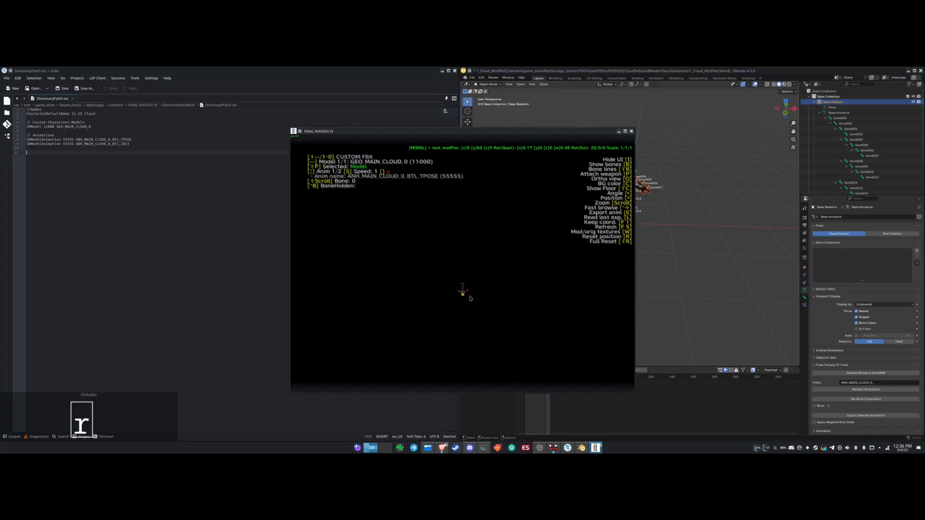
scroll(474, 295, up, 1)
key(r)
key(c)
key(c)
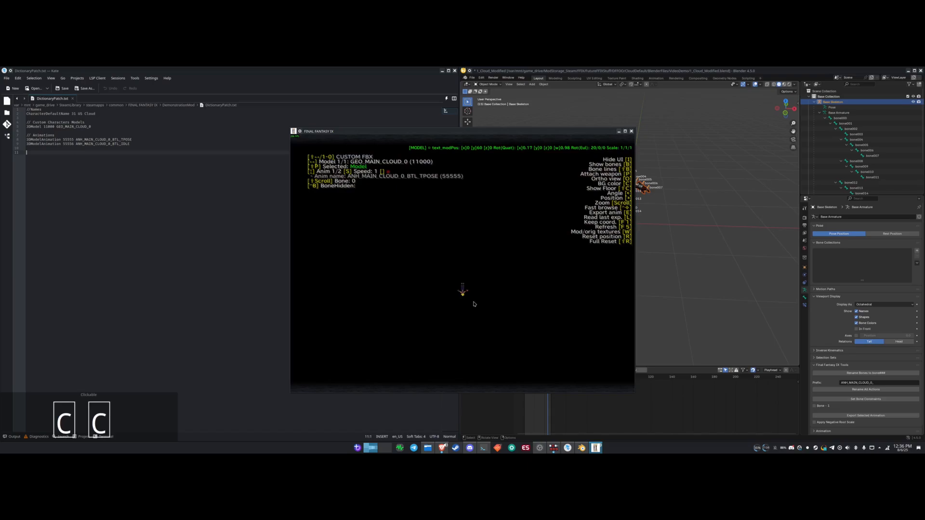
click(656, 258)
key(a)
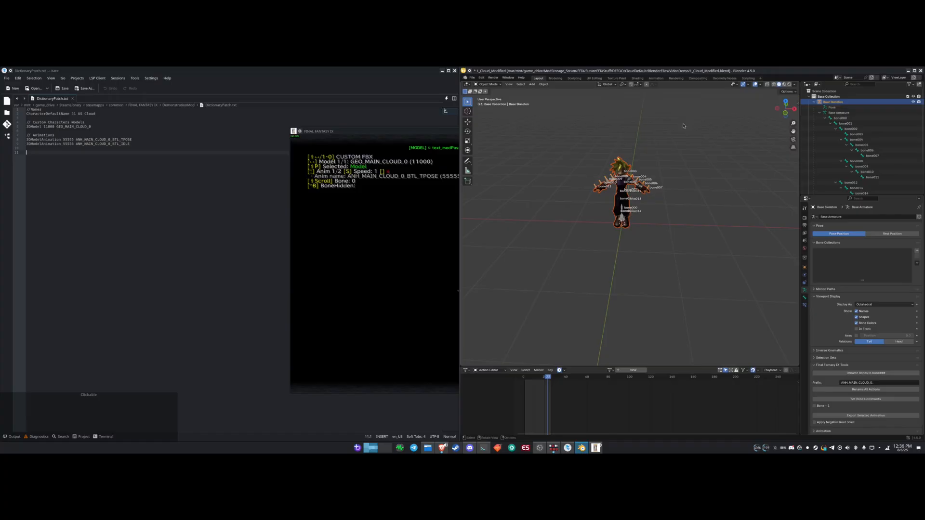
key(s)
key(KP_Subtract)
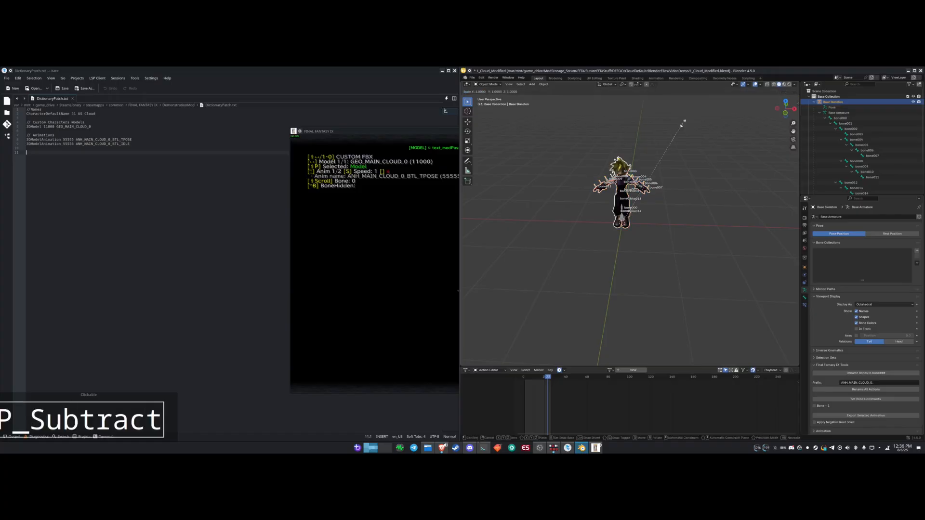
key(KP_End)
key(Escape)
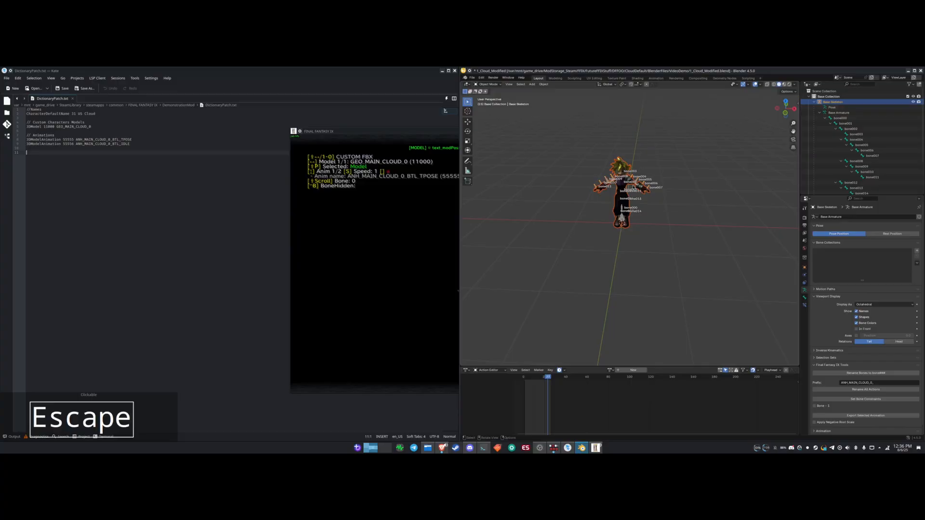
- Select every object in the Blender scene and scale the selection by -1 on all axes
key(a)
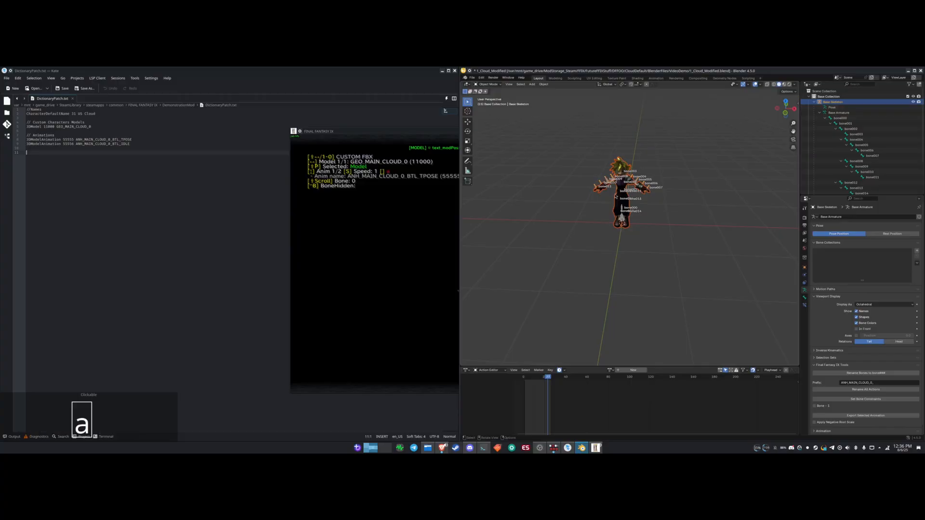
key(s)
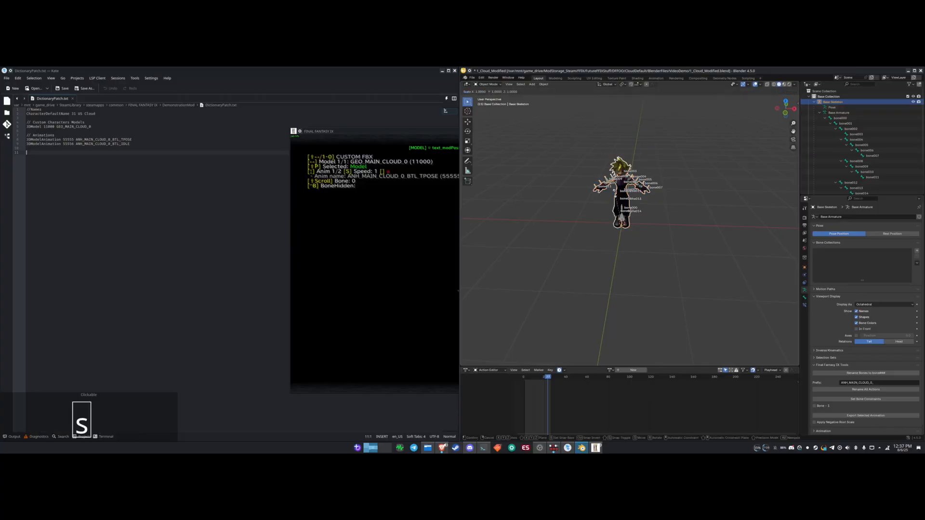
key(KP_Subtract)
key(KP_End)
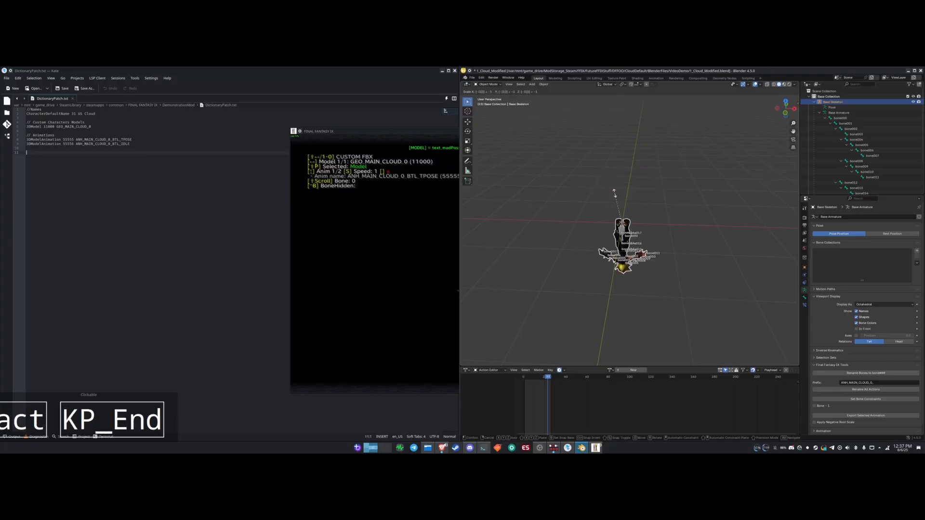
key(KP_Enter)
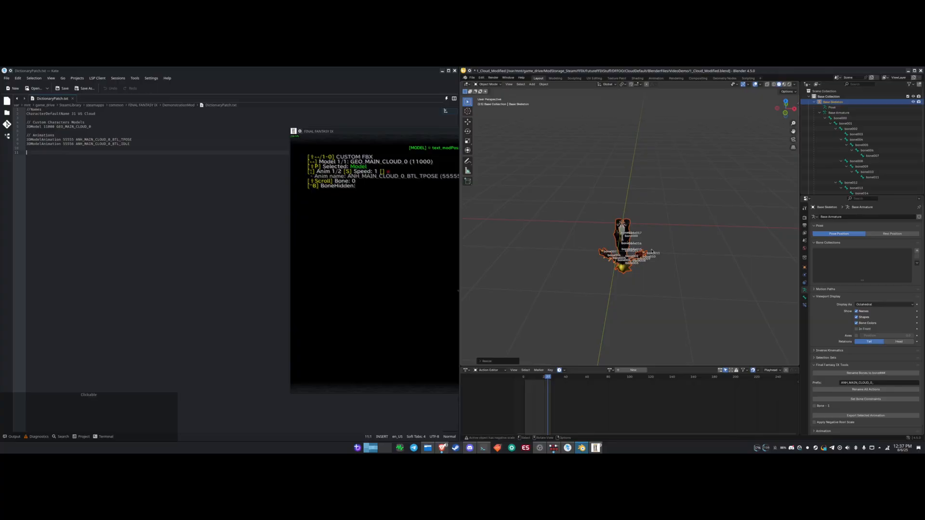
- Export the flipped model over 11000.fbx, and copy that file from the VideoDemo folder in Dolphin
key(ctrl+e)
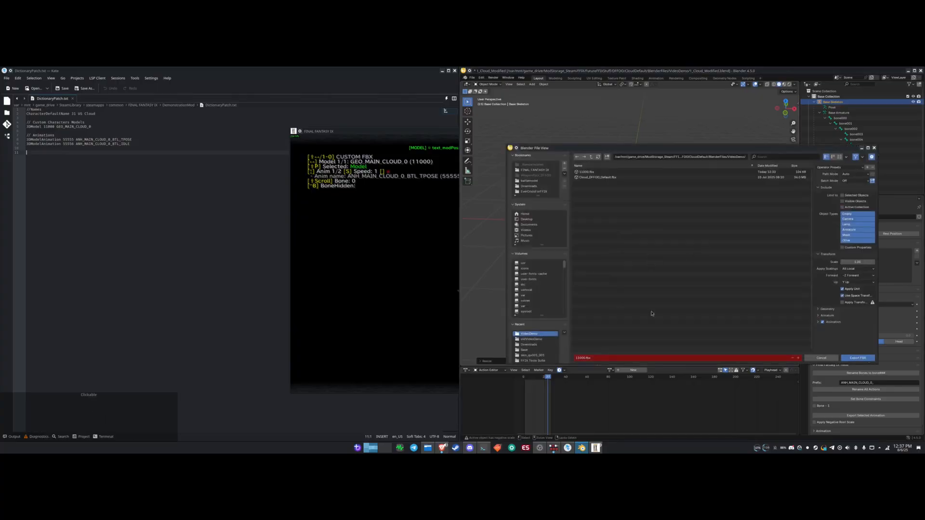
click(857, 358)
click(428, 448)
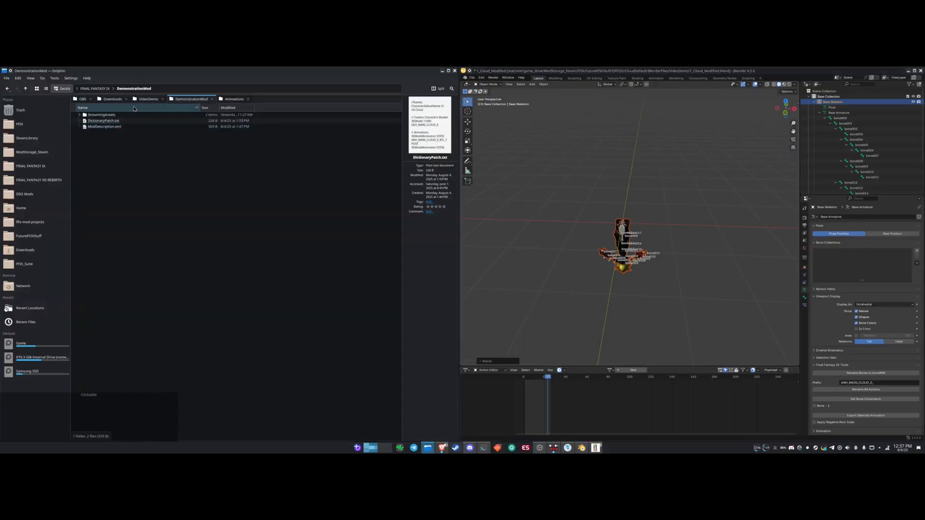
click(148, 99)
click(237, 150)
key(ctrl+c)
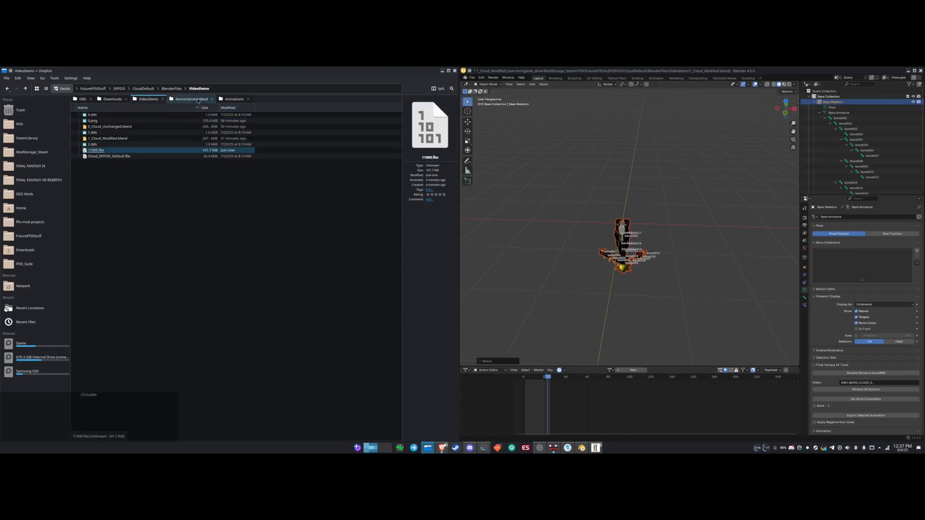
- Paste 11000.fbx into DemonstrationMod's 11000 model folder, overwriting the existing file
click(182, 100)
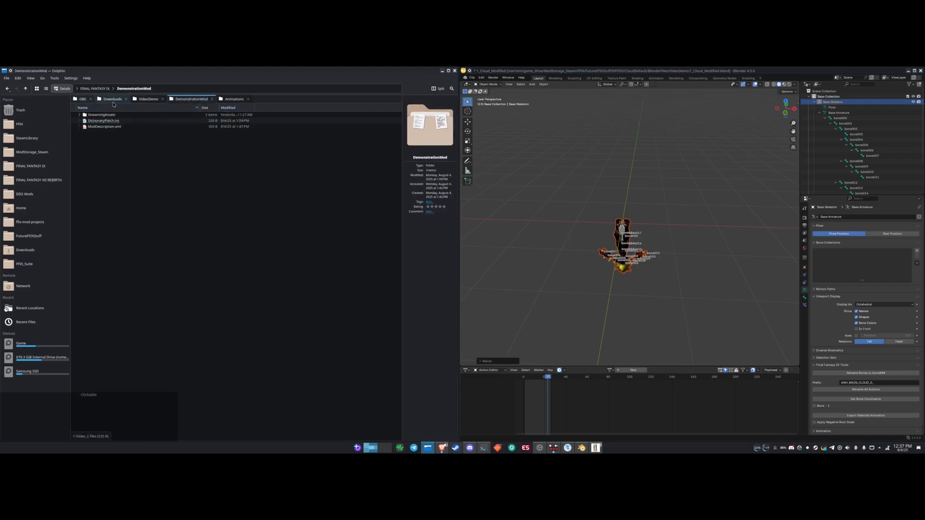
click(99, 90)
key(alt+Left)
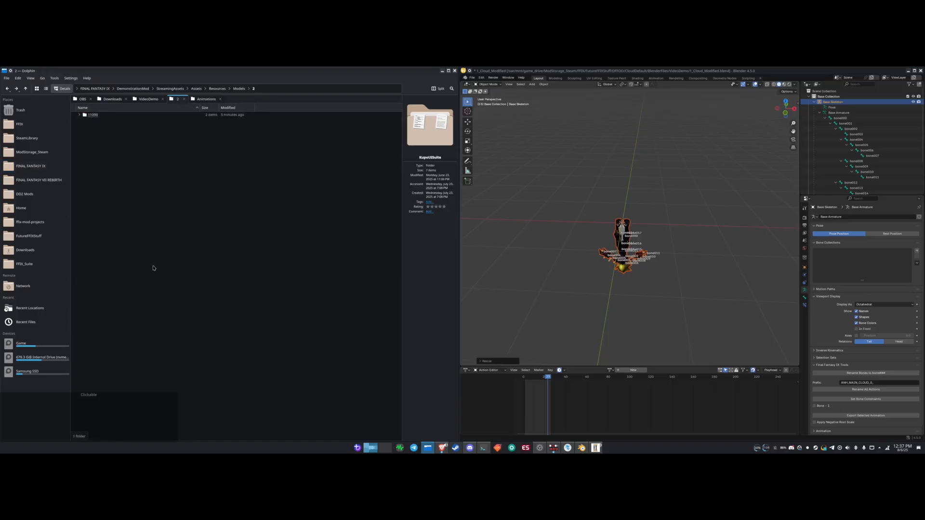
key(ctrl+v)
click(285, 292)
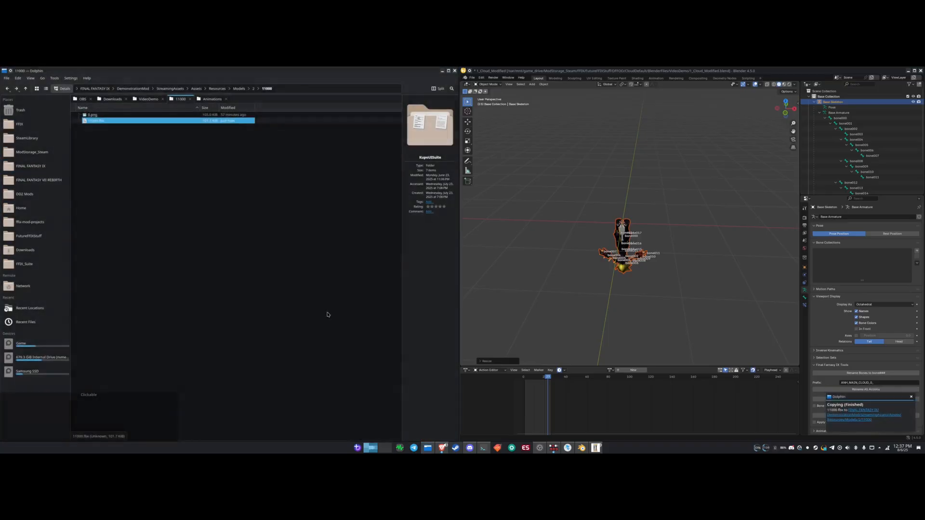
- Switch to the Model Viewer, reload the Custom FBX model by browsing to Weapons and back, and rotate Cloud to examine him
click(596, 447)
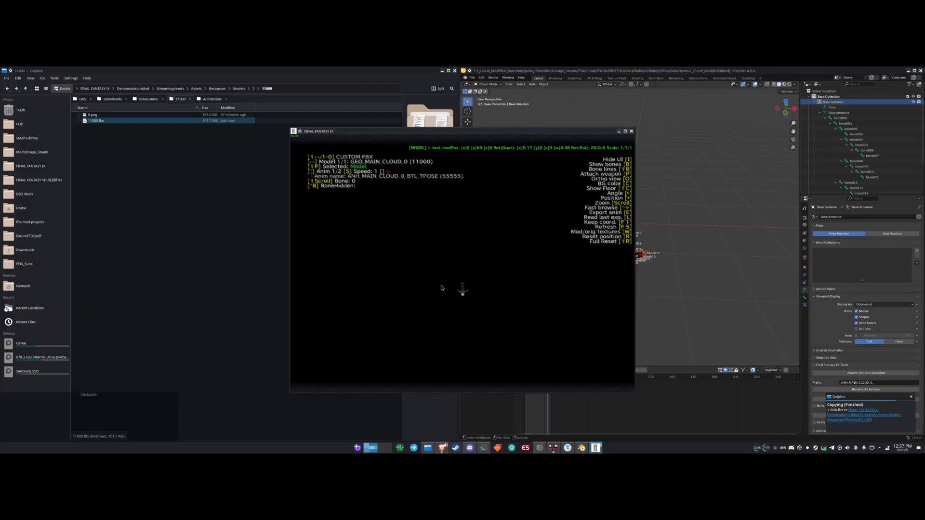
key(Left)
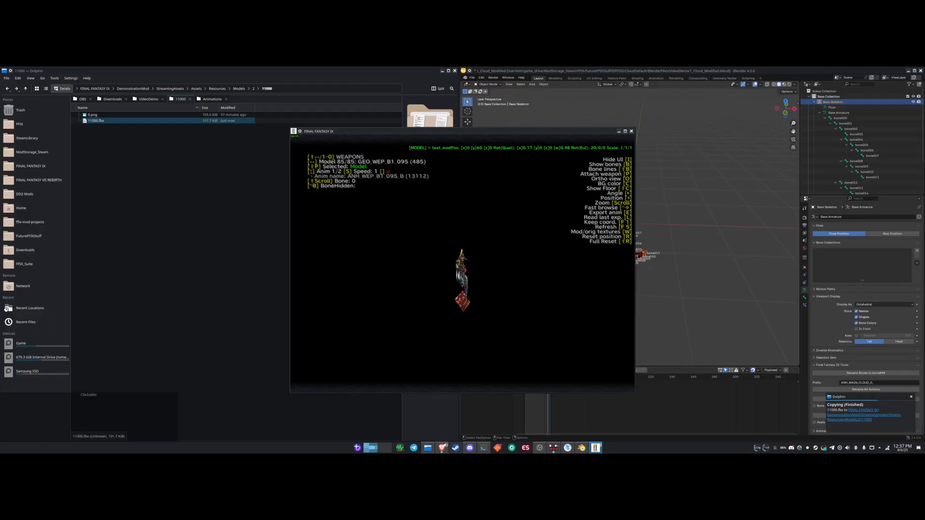
key(Right)
scroll(516, 282, up, 7)
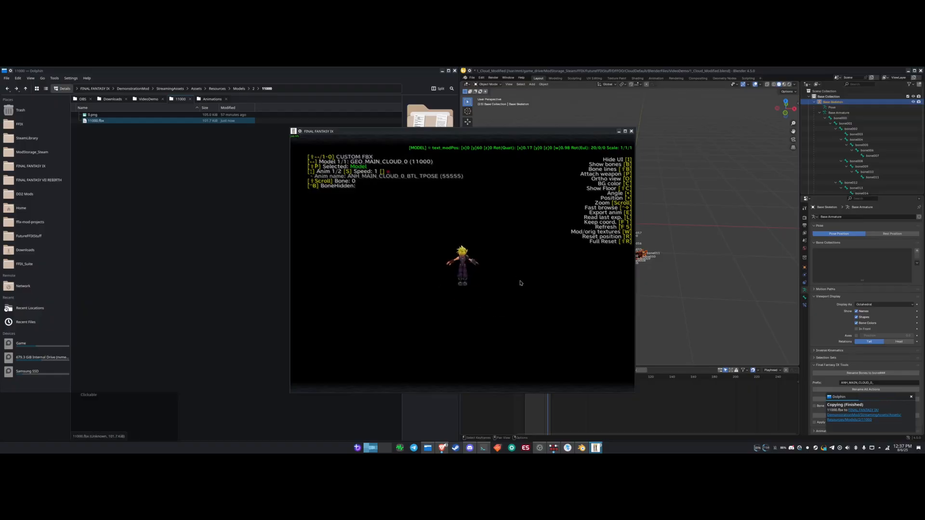
drag(515, 271, 352, 261)
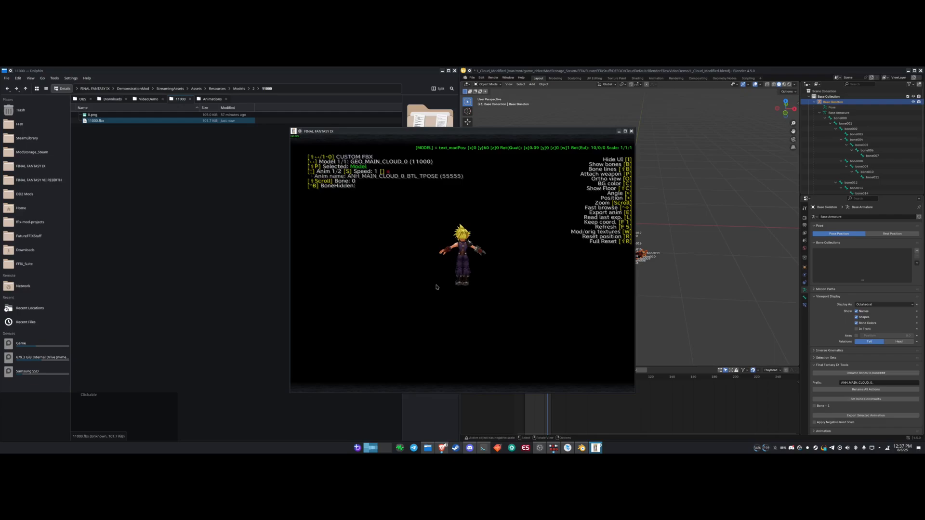
- Examine the reloaded Cloud model in the Model Viewer and reset its position
click(673, 298)
click(448, 273)
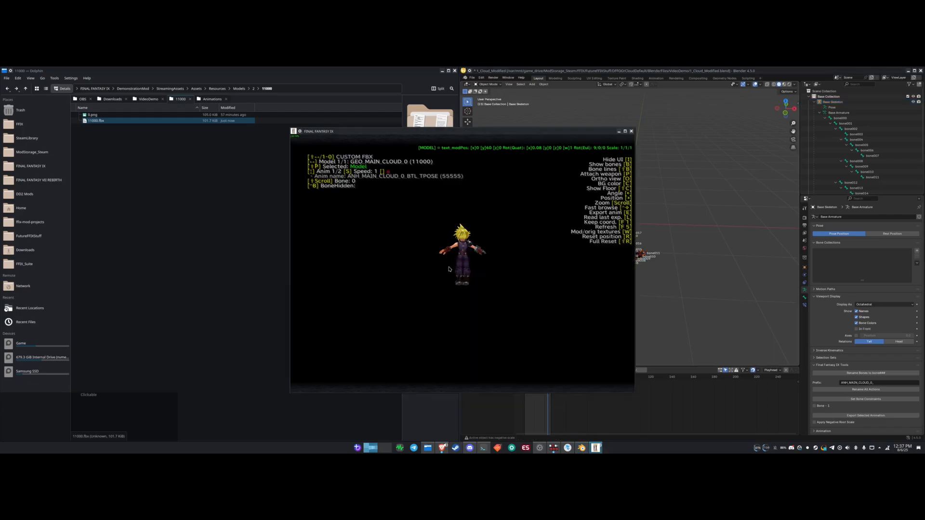
key(space)
key(space)
key(r)
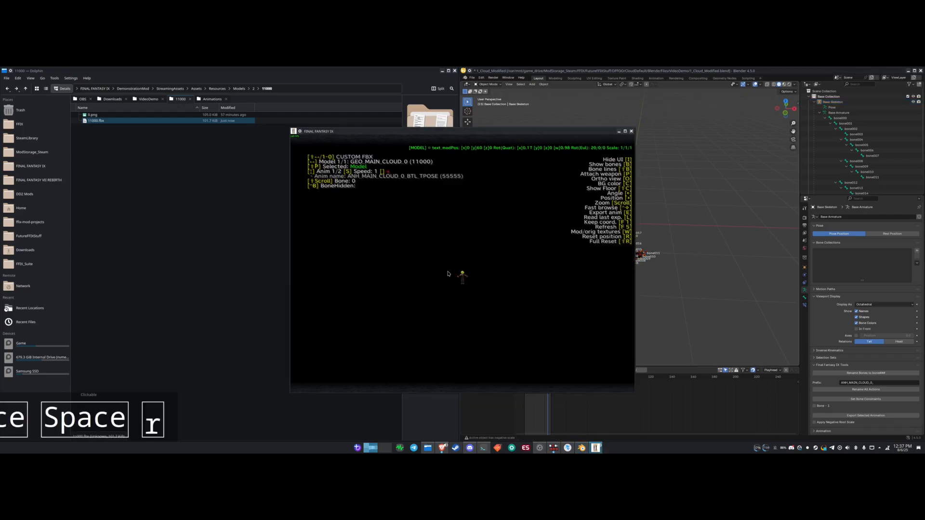
- Switch to Blender and flip the normals of the whole Cloud mesh in Edit Mode, returning to Object Mode
click(710, 317)
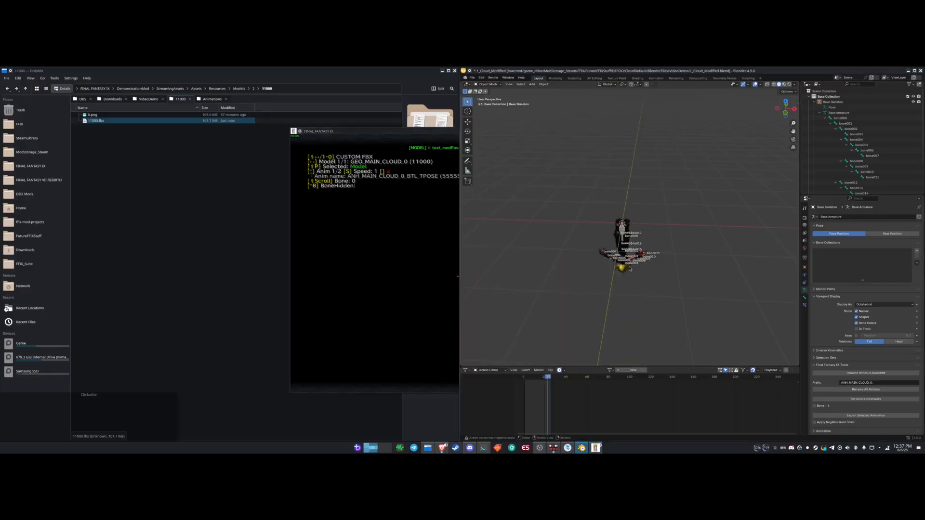
click(617, 242)
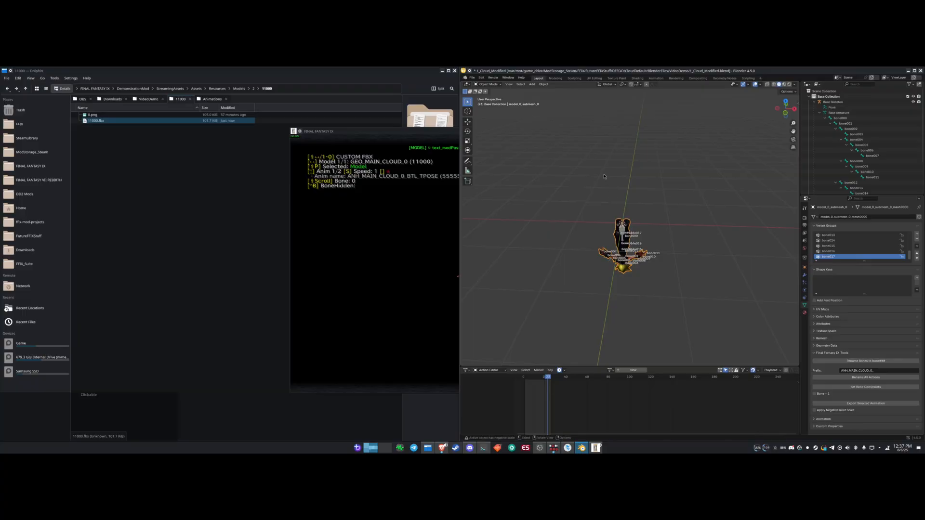
key(Tab)
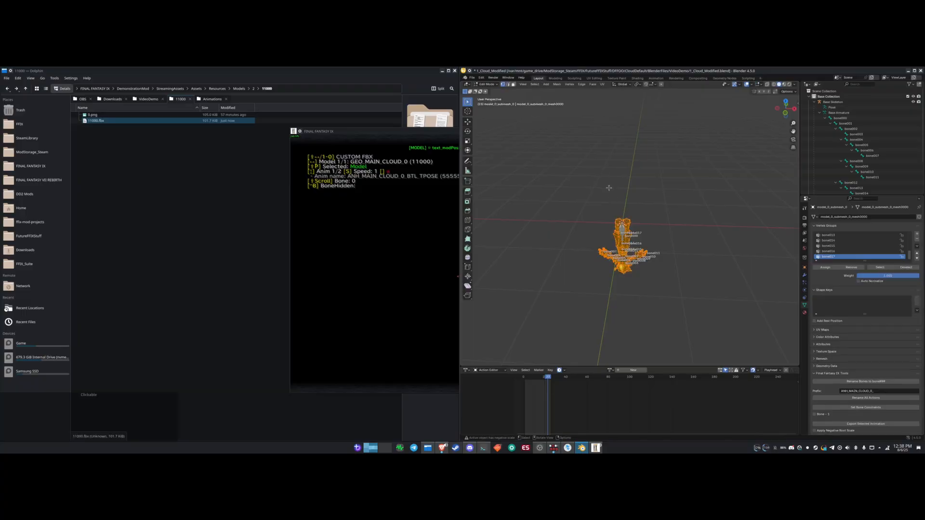
click(557, 85)
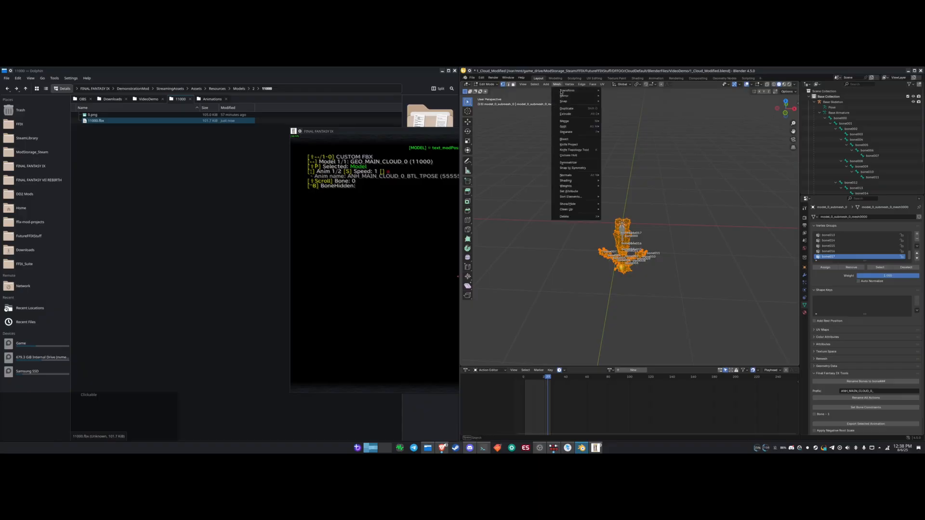
mouse_move(573, 175)
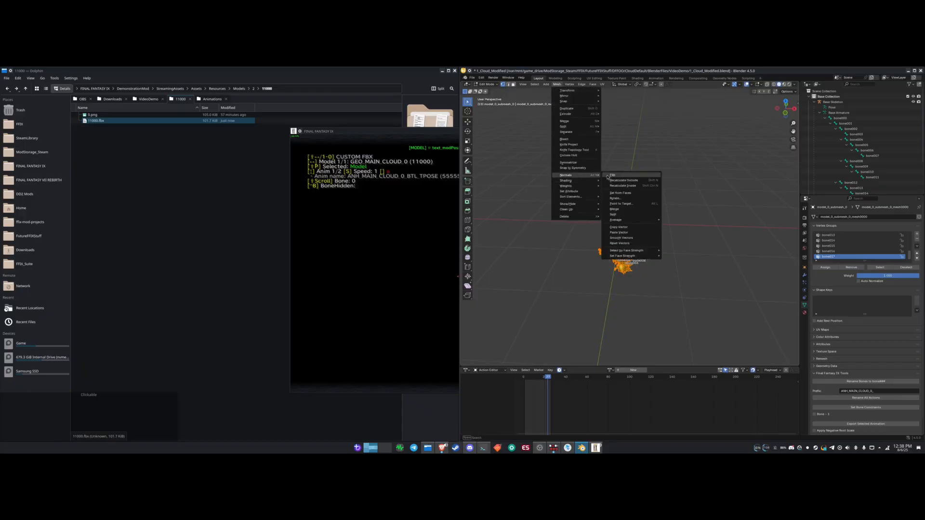
click(611, 175)
key(Escape)
key(Tab)
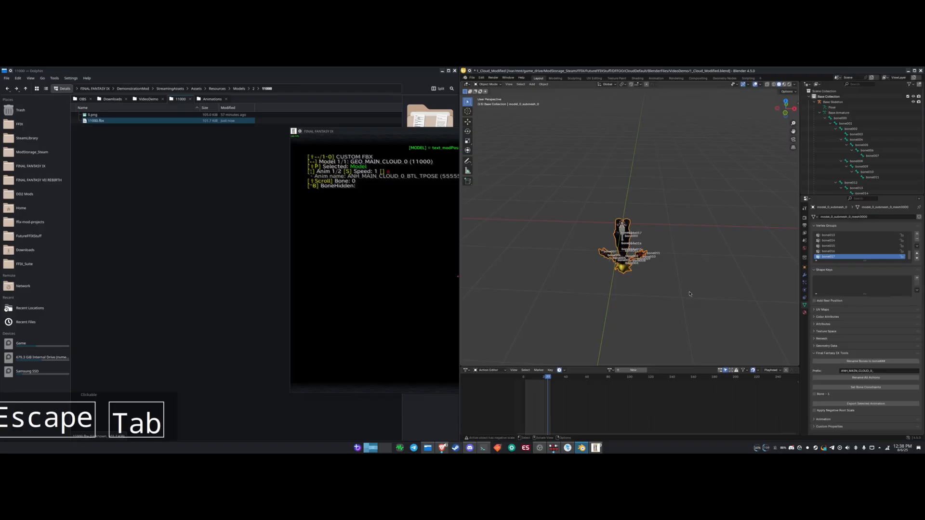
- Export the model with flipped normals over 11000.fbx, and copy that file from the VideoDemo folder in Dolphin
key(ctrl+e)
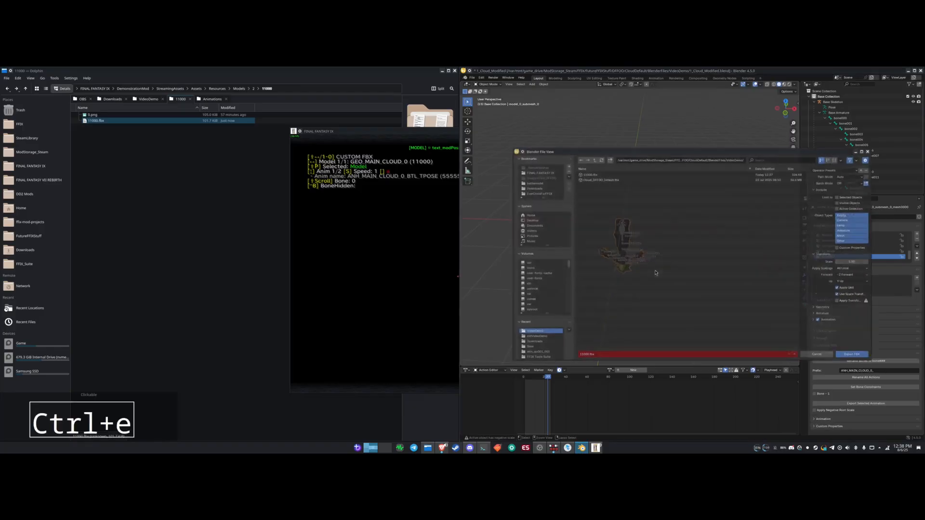
click(855, 363)
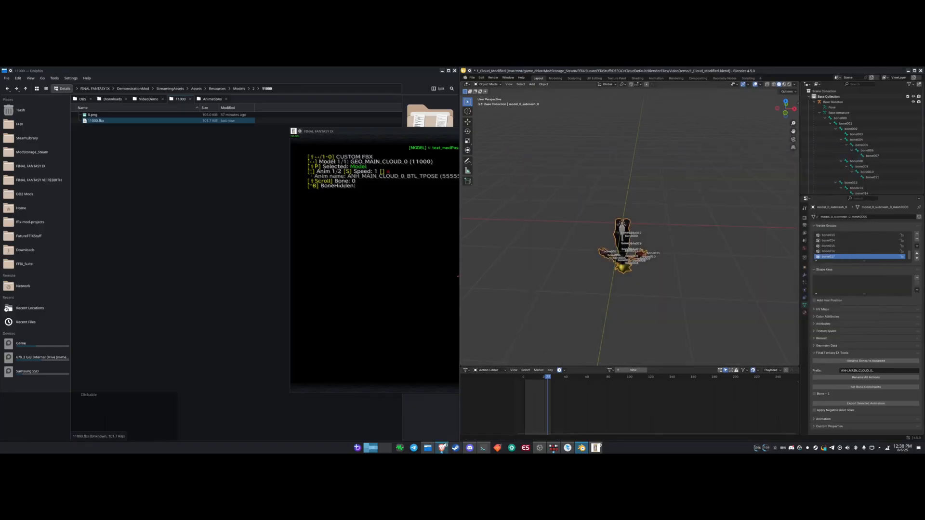
click(428, 448)
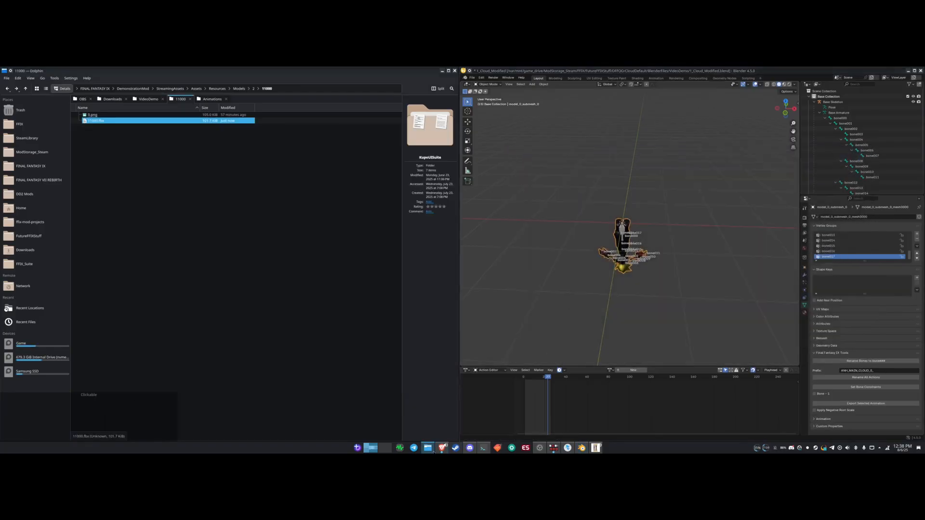
click(150, 100)
key(ctrl+c)
- Paste 11000.fbx into DemonstrationMod's 11000 model folder, overwriting the existing file
click(176, 102)
key(ctrl+v)
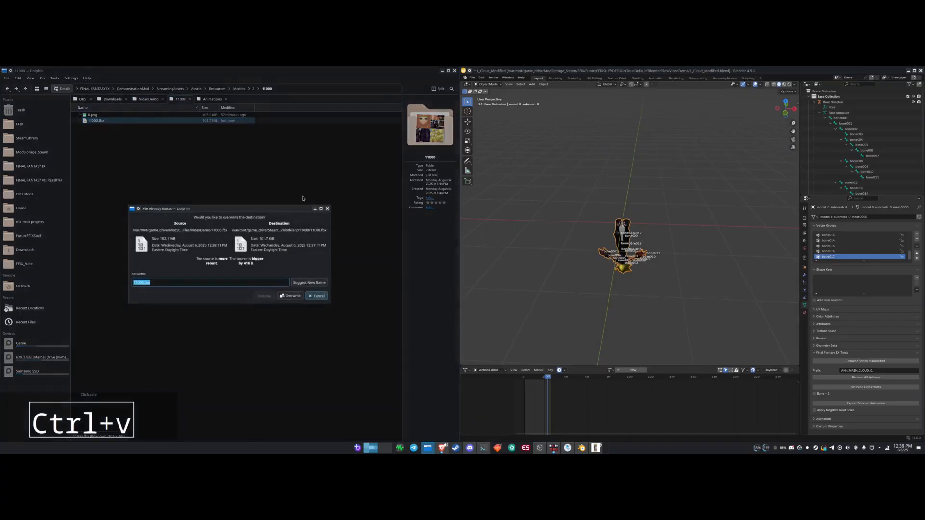
click(283, 297)
- Switch to the Model Viewer, reload Cloud's custom model by browsing away and back, and show his bones briefly before hiding them
click(596, 448)
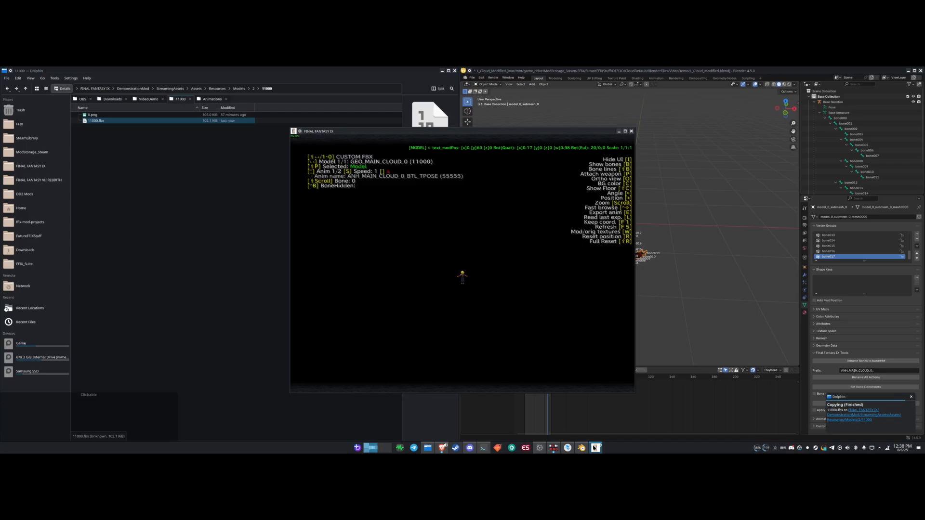
key(Left)
key(Right)
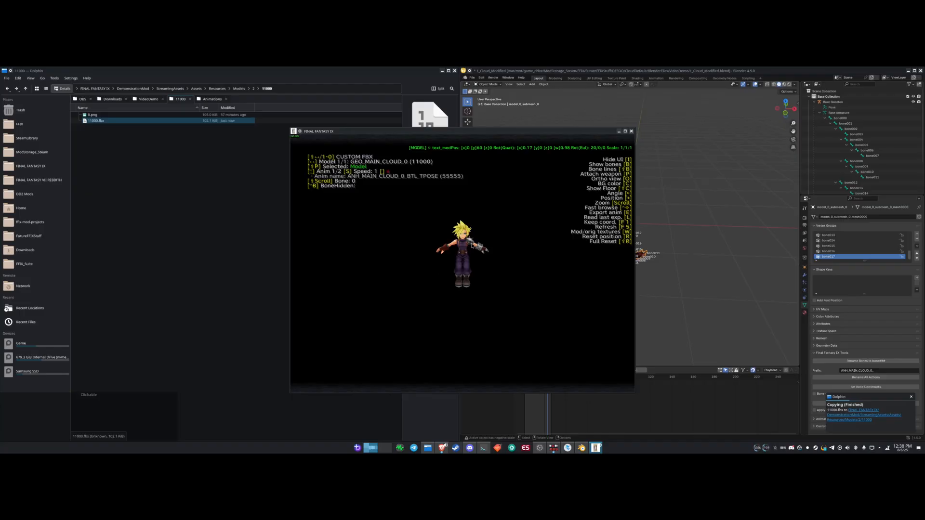
key(b)
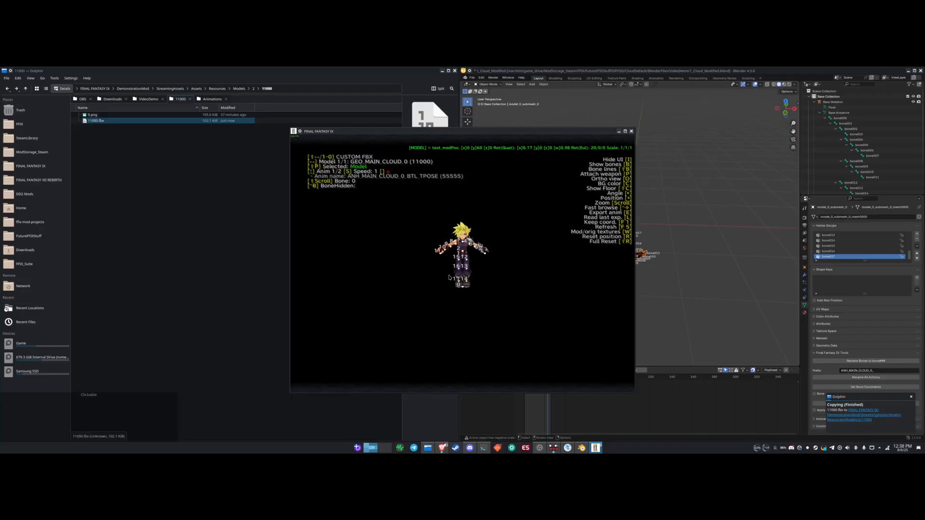
key(b)
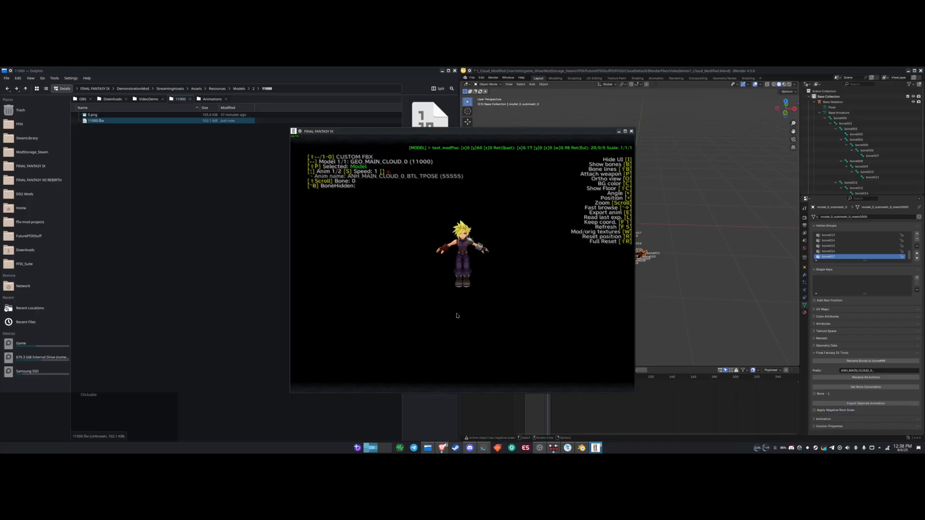
- Reset the model's position with floor BBG_B001 shown, and browse back to the ACTORS (MAIN) category
key(r)
key(shift+c)
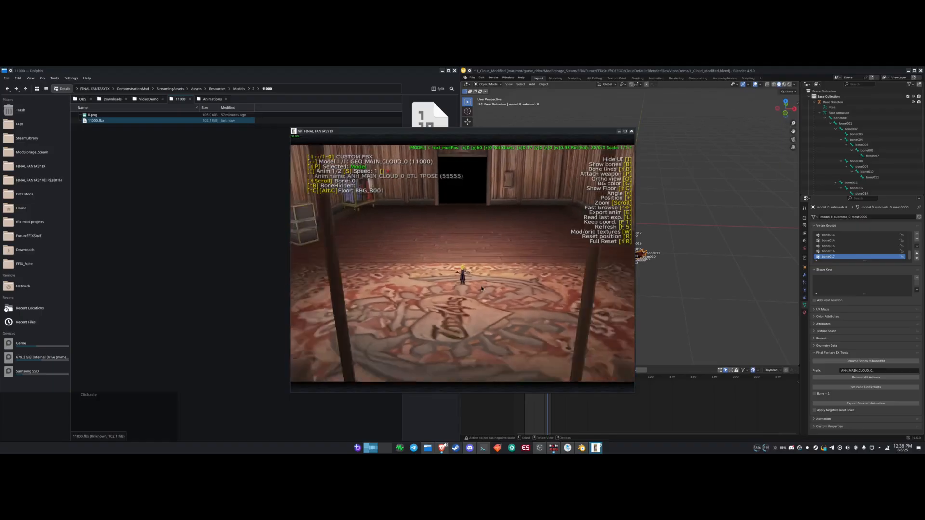
key(shift+Left)
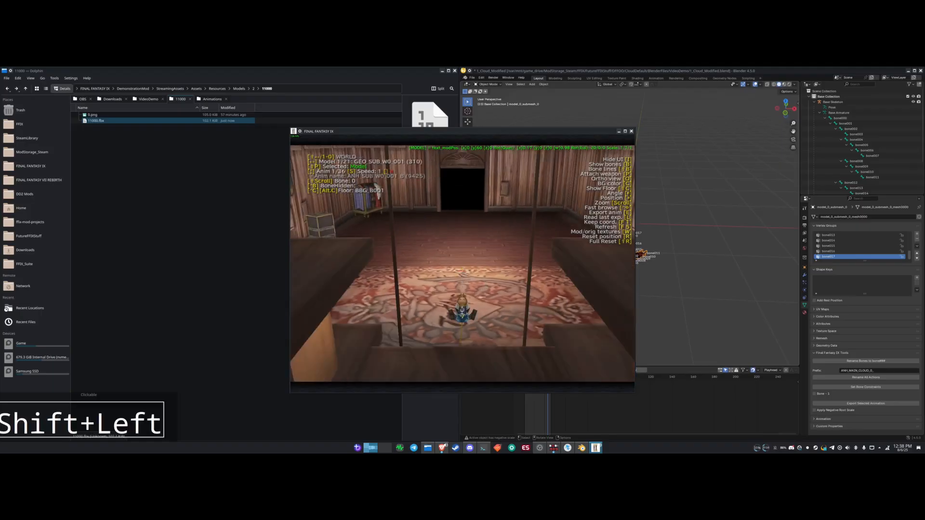
key(shift+Left)
key(shift+Left)
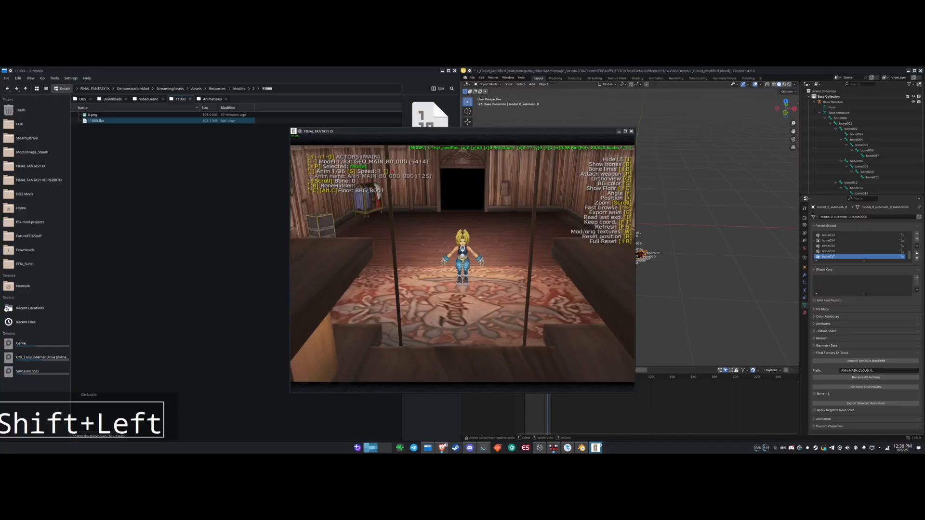
- Rotate the first main actor to face away, and browse through the actors up to GEO_MAIN_B0_007 to compare their sizes
drag(468, 266, 377, 257)
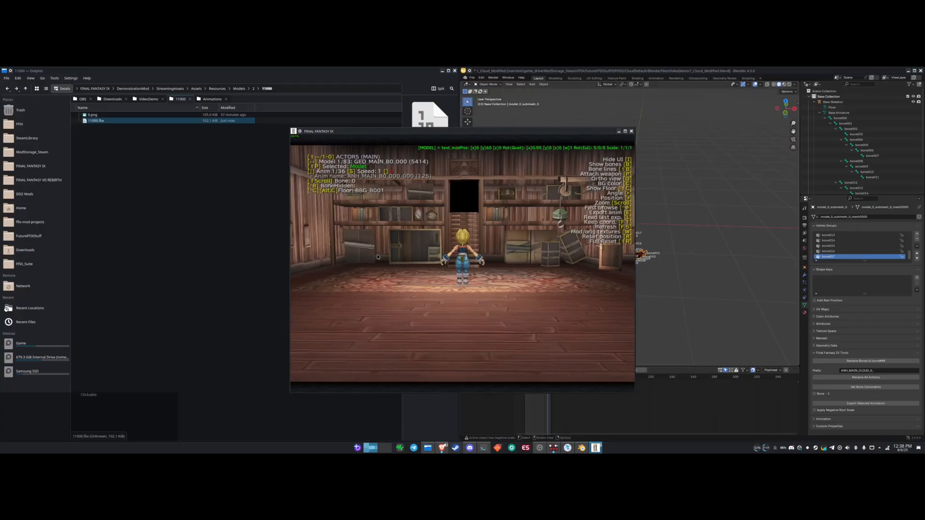
key(Right)
key(Right)
key(Right)
key(Right)
key(Right)
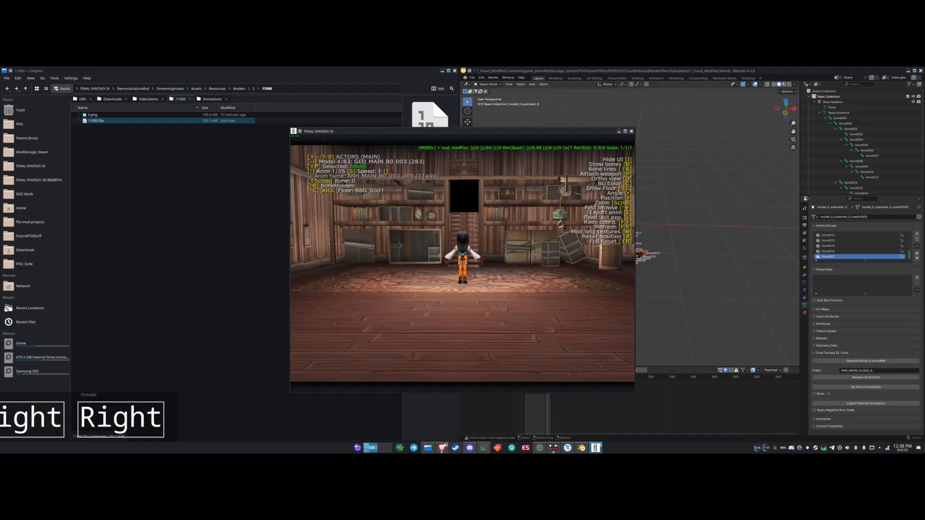
key(Right)
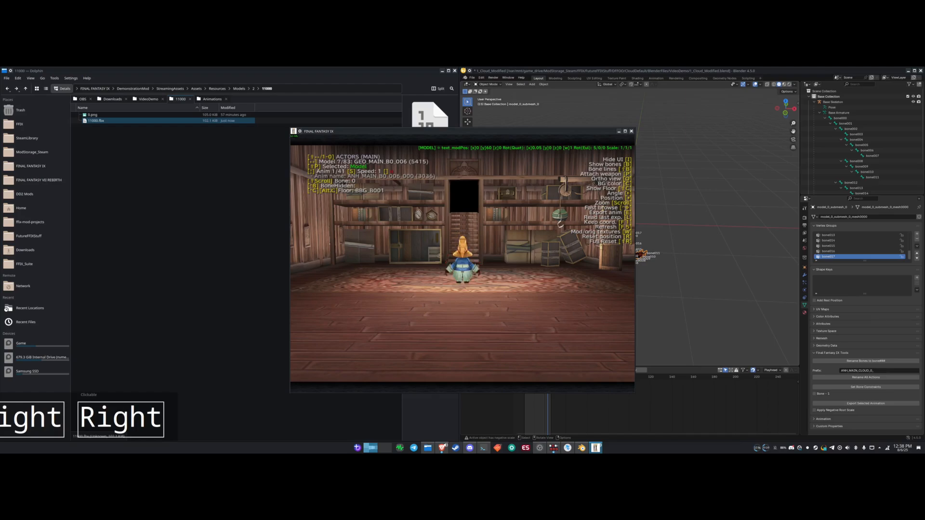
key(Right)
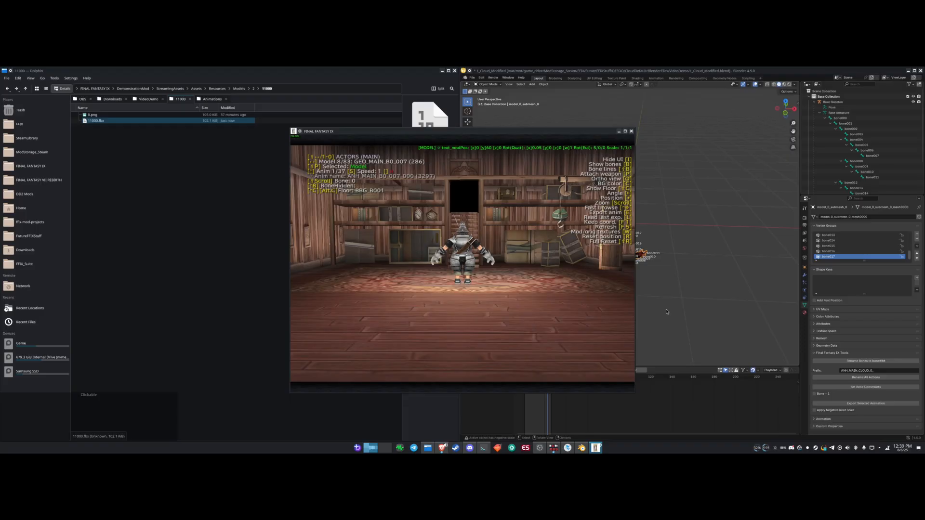
- Switch to Blender and scale the Cloud mesh by 3.6 in Object Mode
click(675, 279)
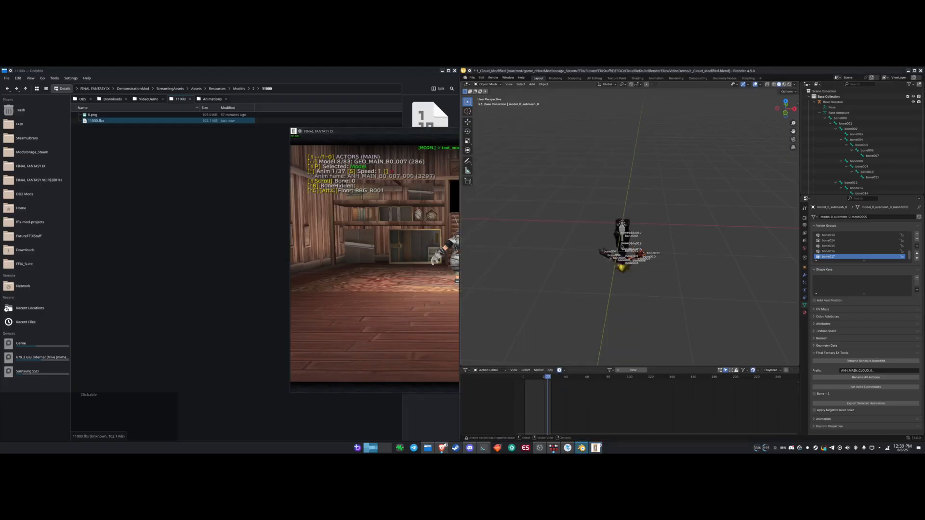
click(622, 247)
key(s)
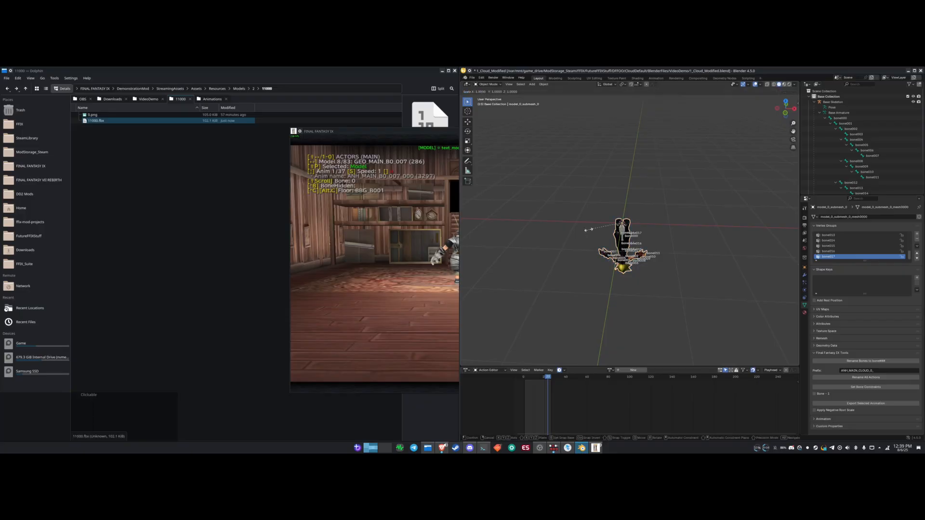
key(KP_Next)
key(KP_Delete)
key(KP_Right)
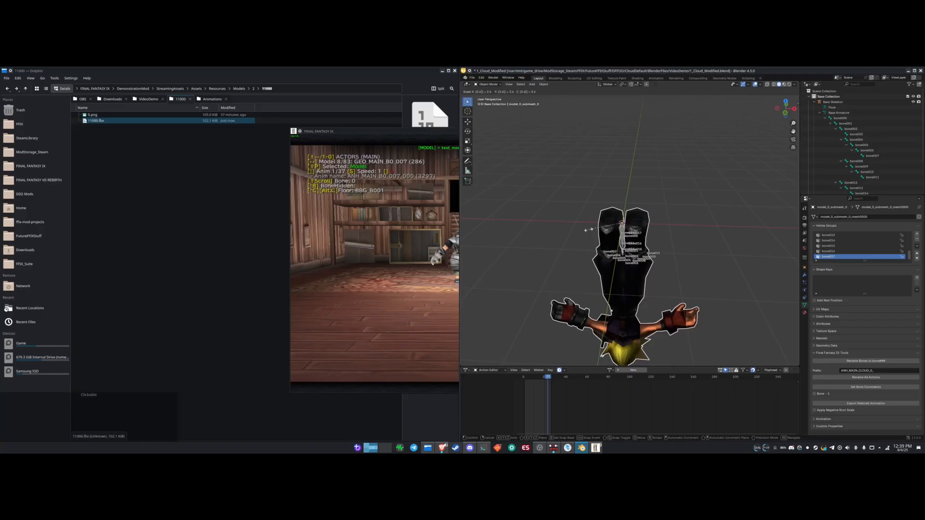
key(KP_Subtract)
key(KP_Subtract)
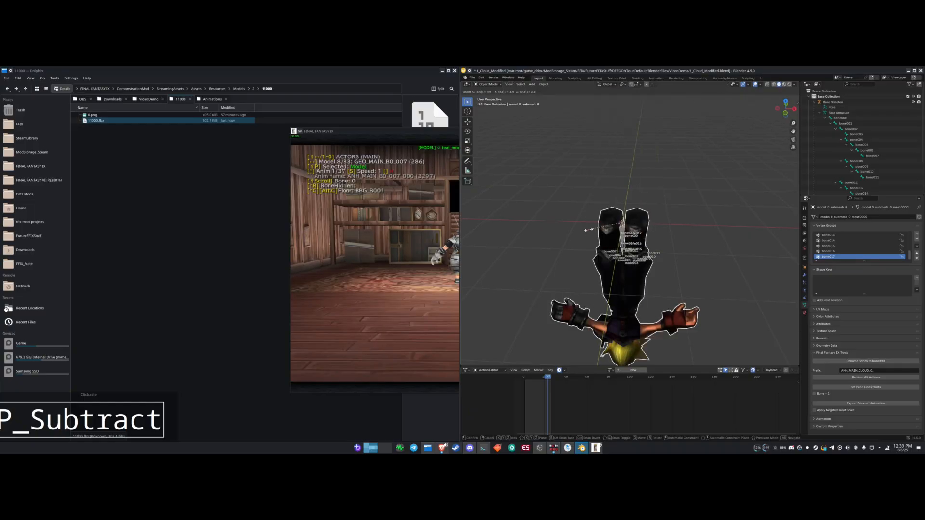
key(KP_Subtract)
key(KP_Subtract)
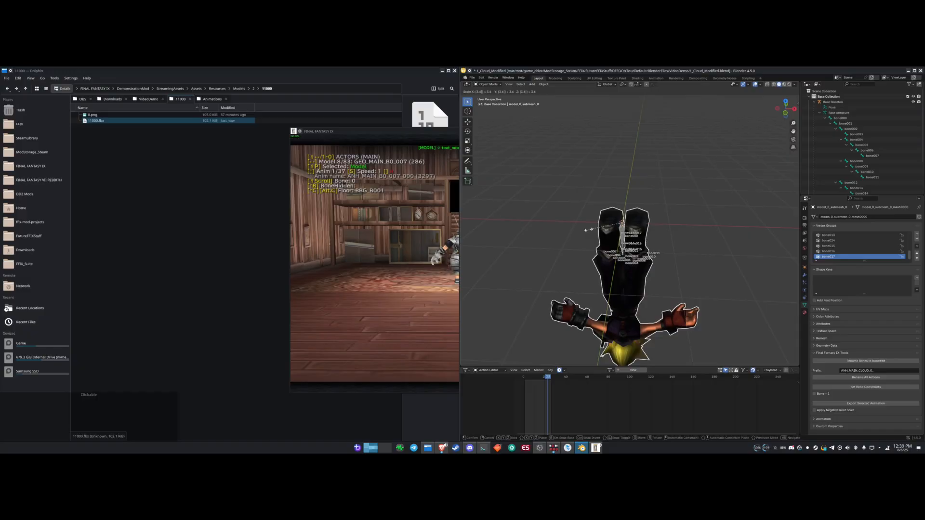
key(KP_Enter)
click(621, 225)
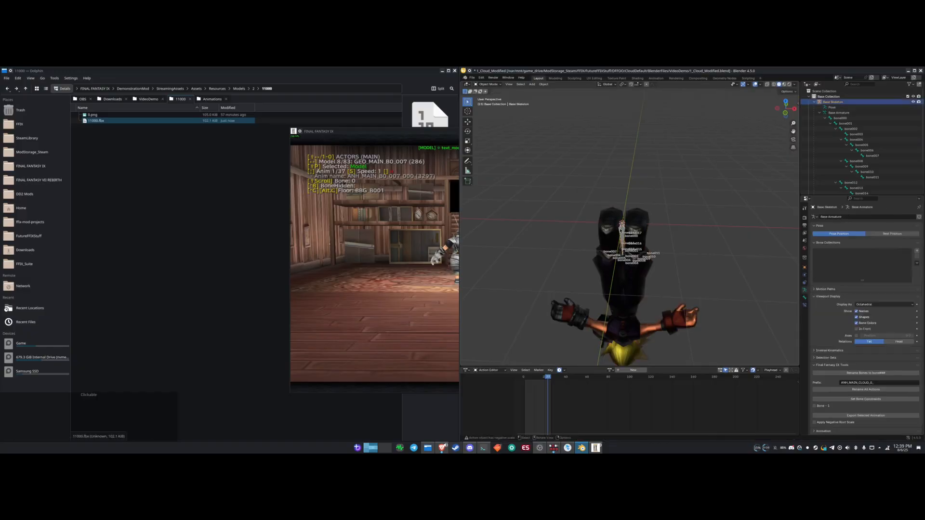
key(a)
click(623, 237)
key(s)
key(KP_Delete)
key(Escape)
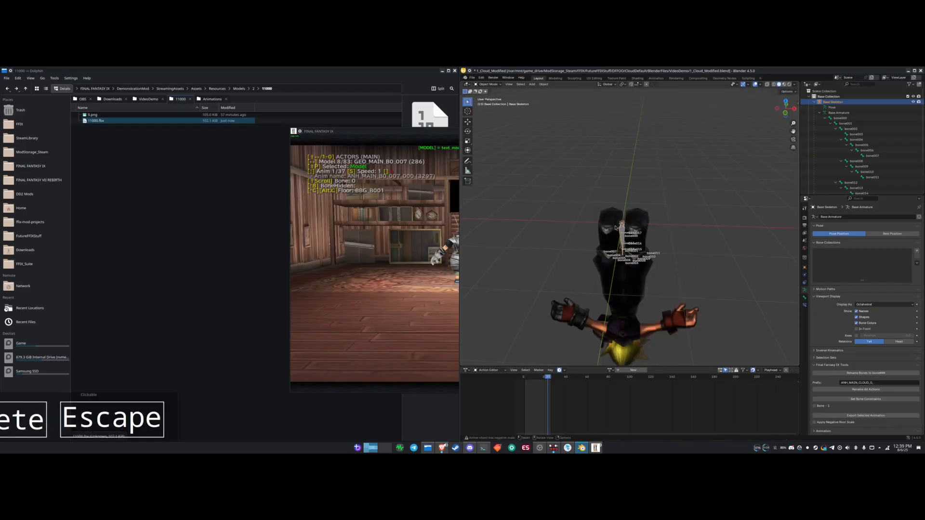
- Select all bones of the Base Skeleton in Edit Mode and scale them by 3.6 around the 3D Cursor
key(Tab)
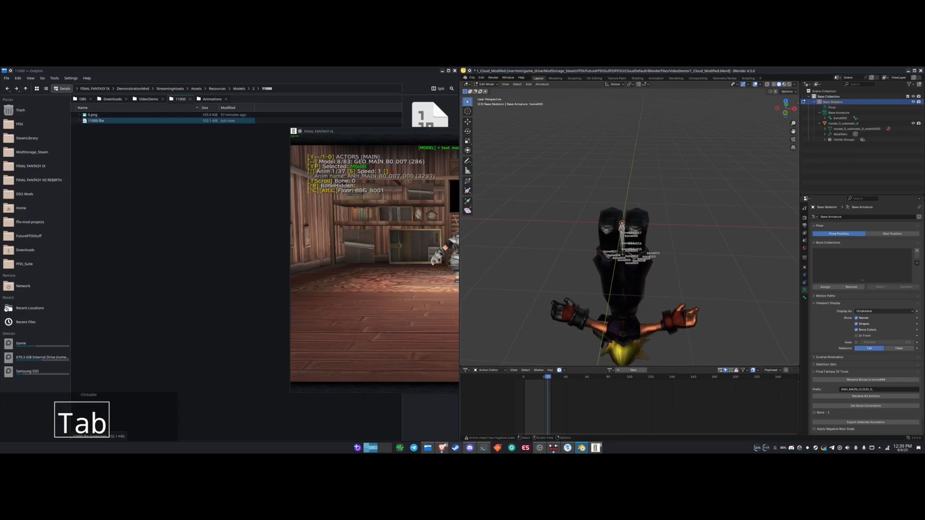
click(622, 225)
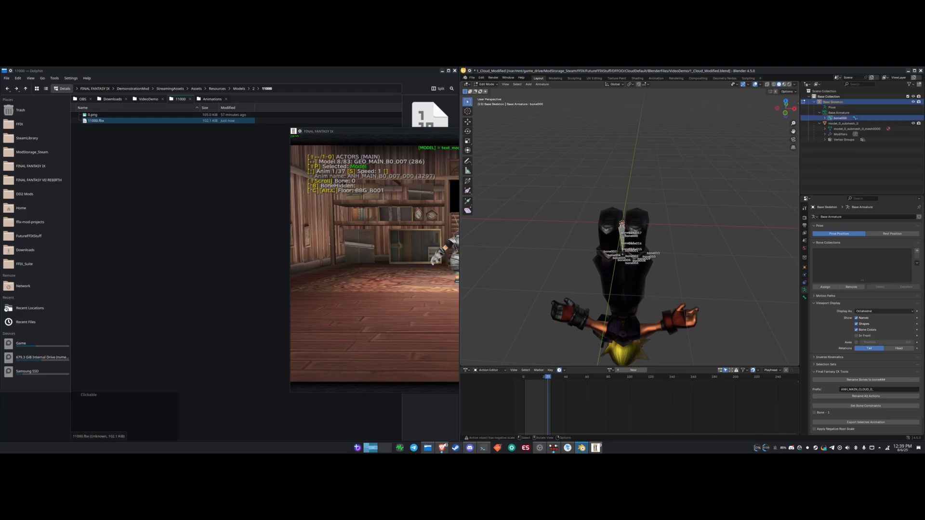
key(a)
text(s3.6)
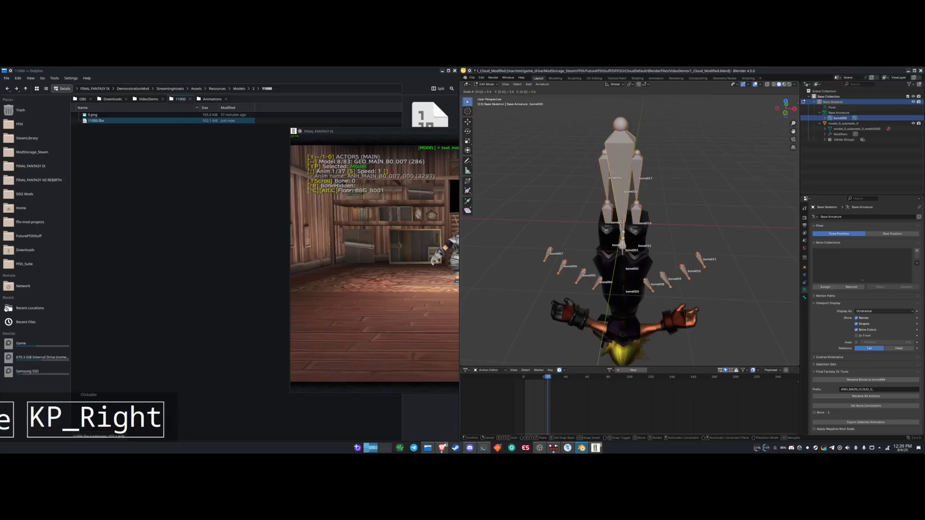
key(Escape)
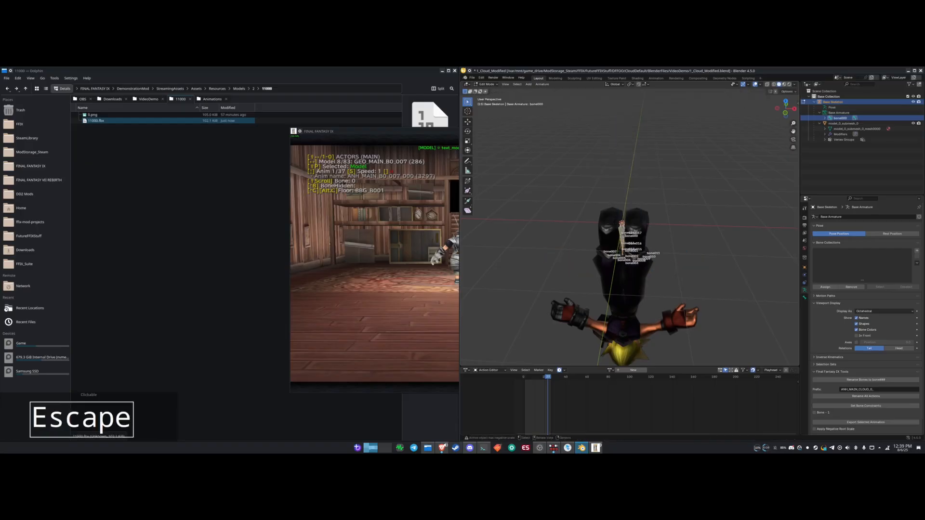
click(629, 85)
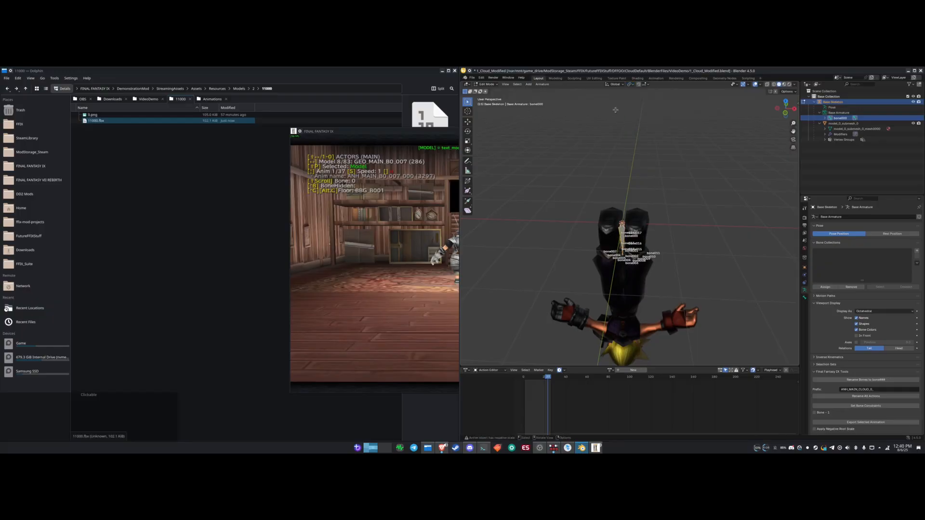
click(629, 85)
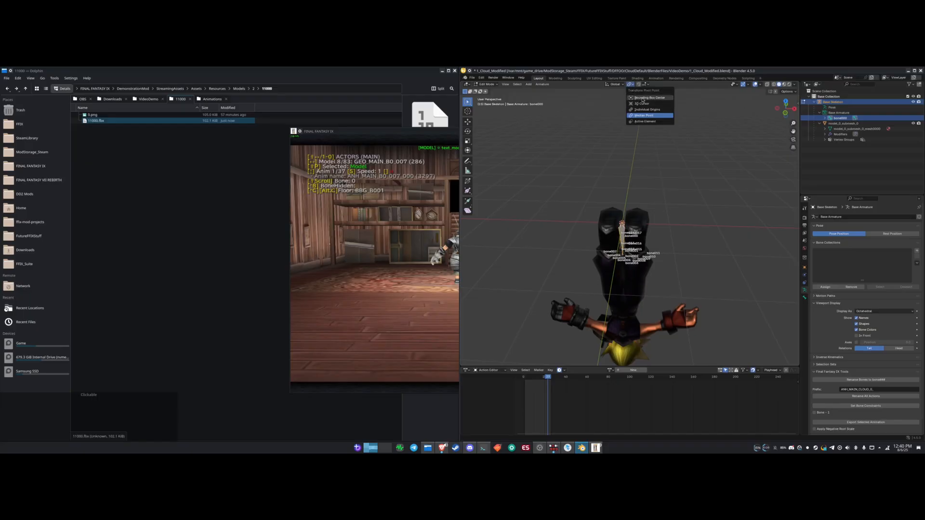
click(642, 104)
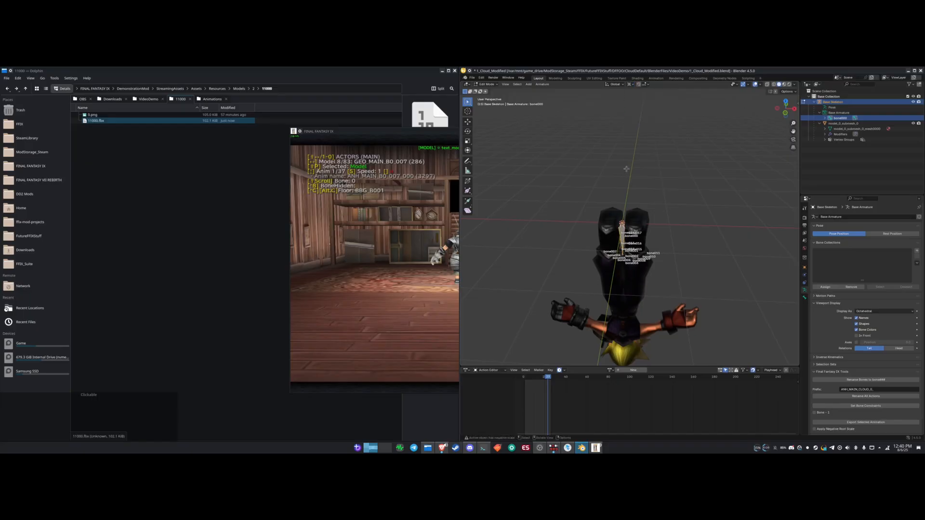
key(s)
key(KP_Next)
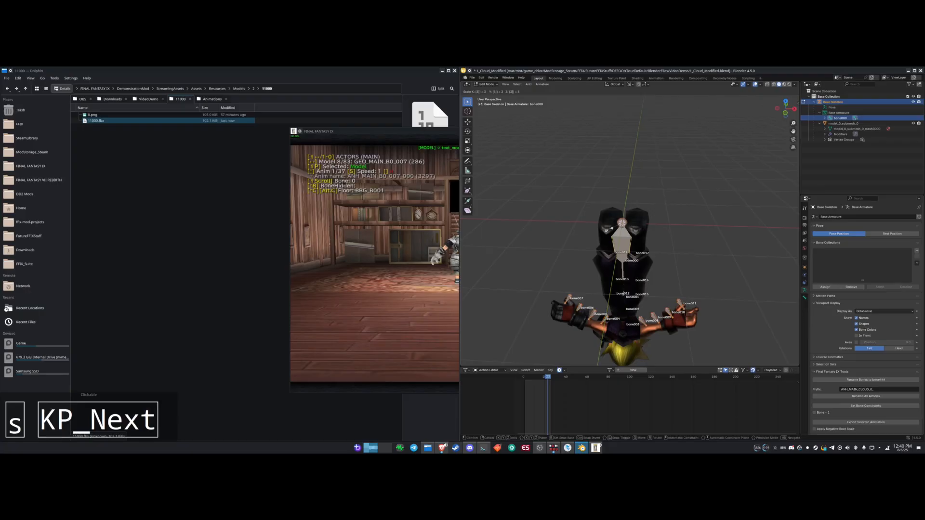
key(KP_Right)
key(KP_Enter)
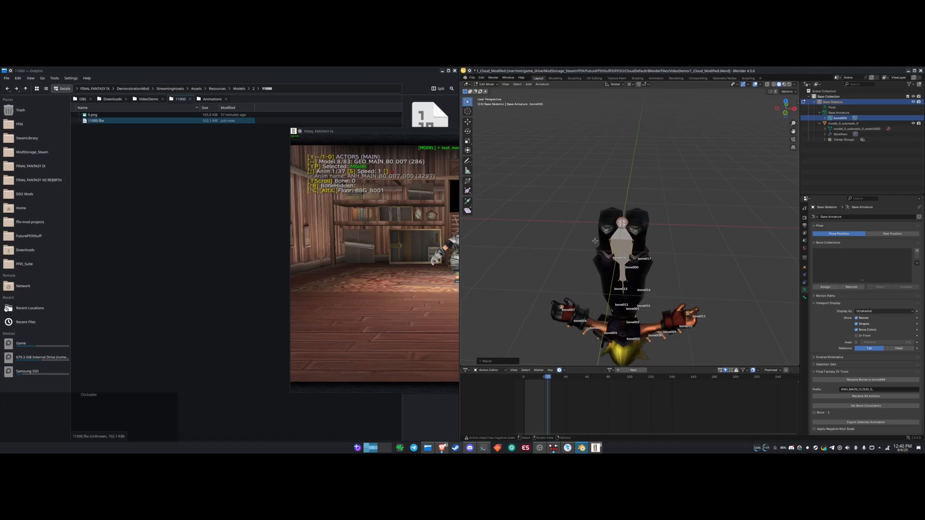
- Return to Object Mode with the pivot point set back to Median Point, and export the model over 11000.fbx
key(Tab)
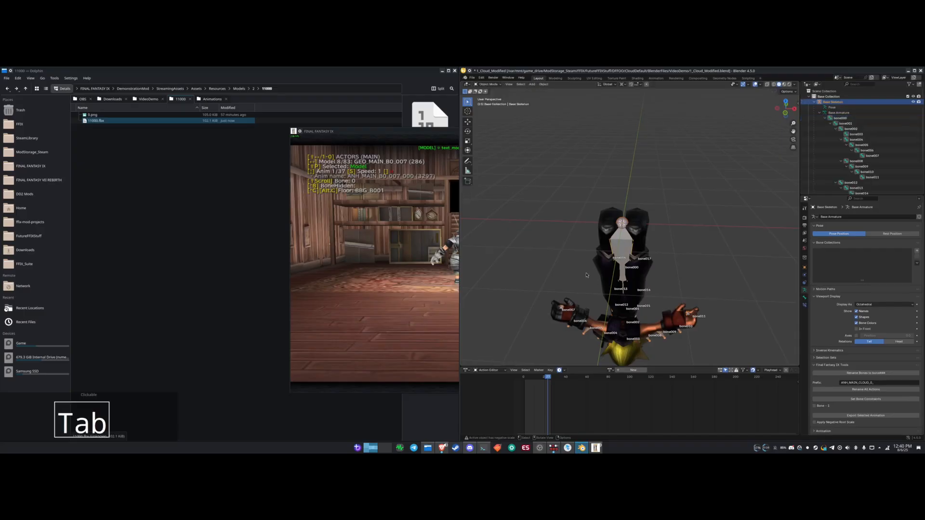
click(623, 84)
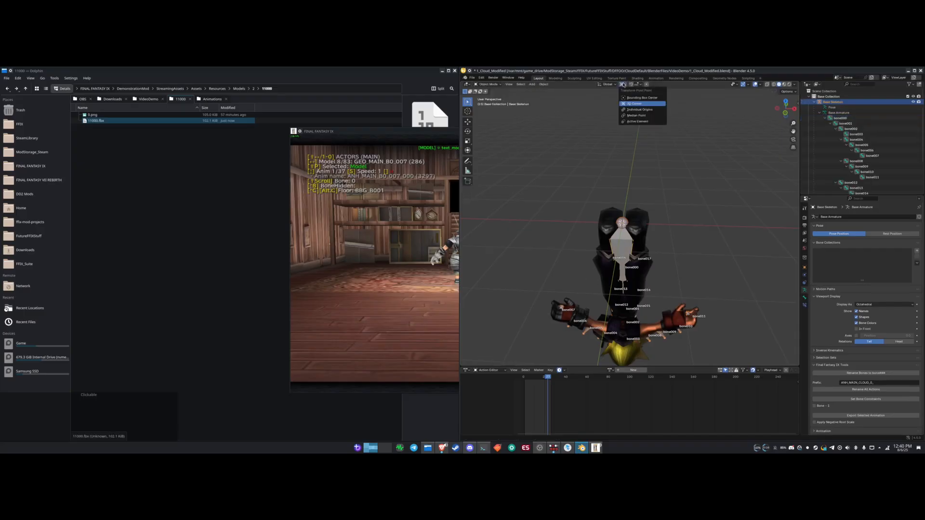
click(634, 119)
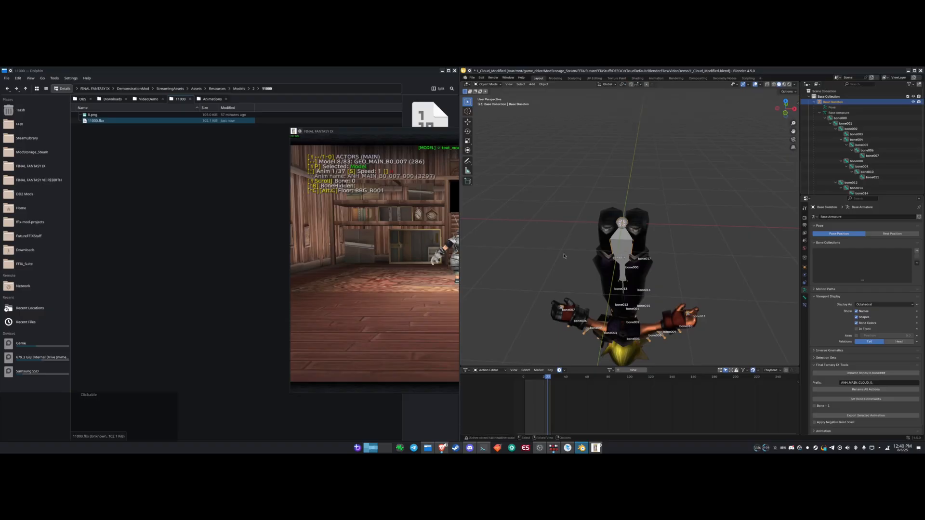
key(ctrl+e)
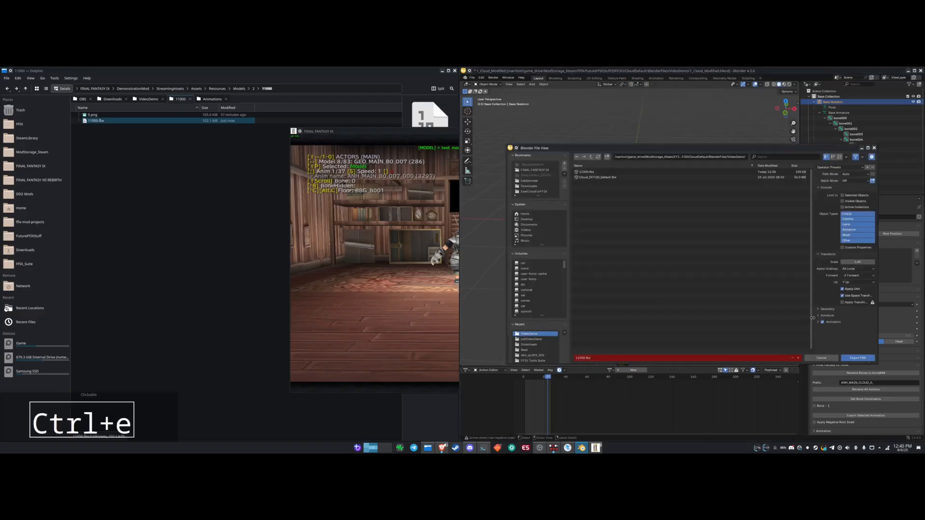
click(858, 358)
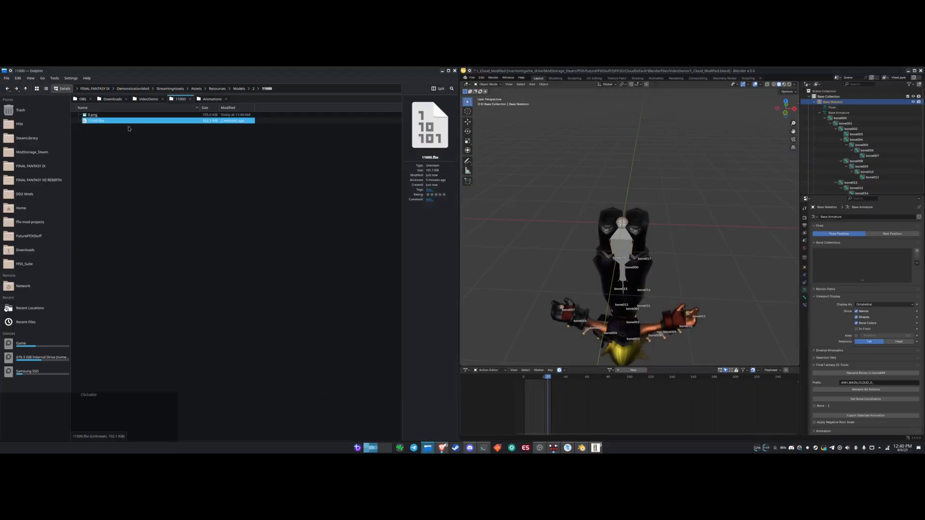
- Copy 11000.fbx from the VideoDemo folder into the mod's 11000 model folder, overwriting the existing file
key(ctrl+c)
click(159, 99)
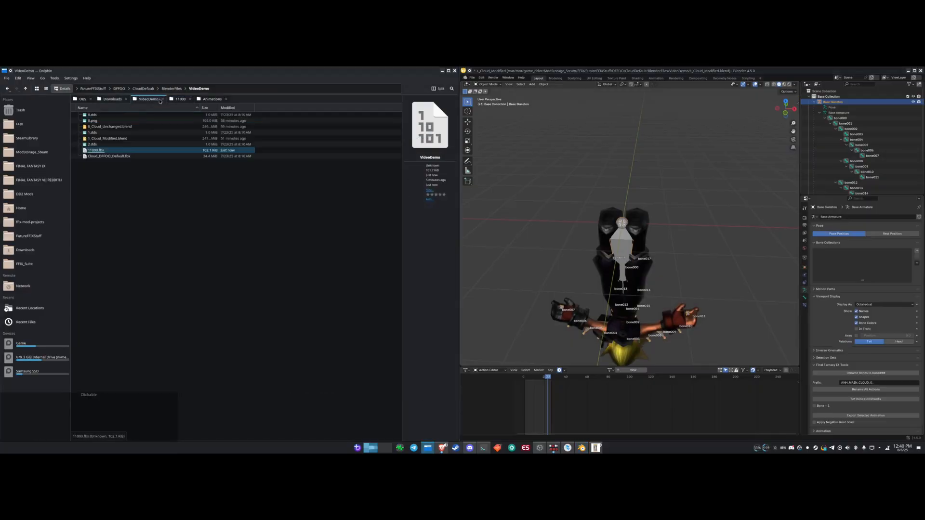
key(ctrl+c)
click(180, 99)
key(ctrl+v)
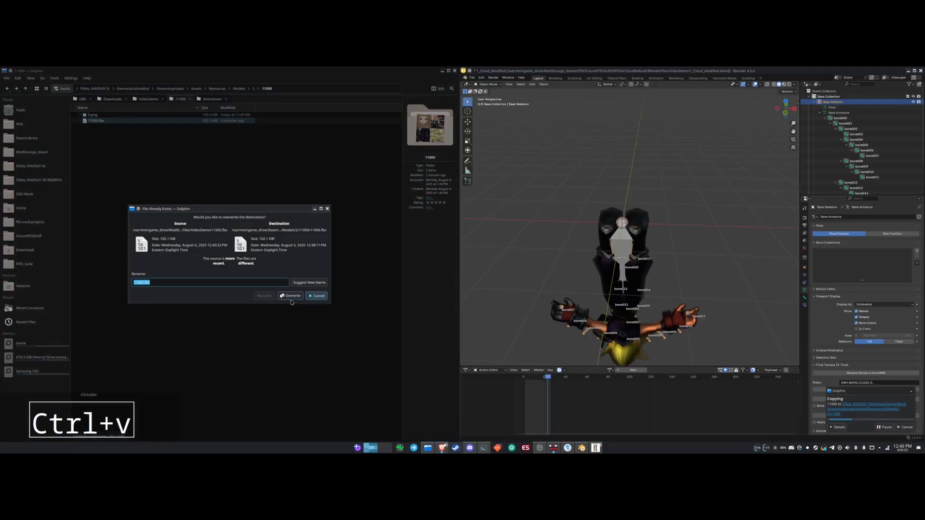
click(291, 296)
- Switch to the Model Viewer, browse to the CUSTOM FBX category, and inspect Cloud's model with its bones shown
click(594, 449)
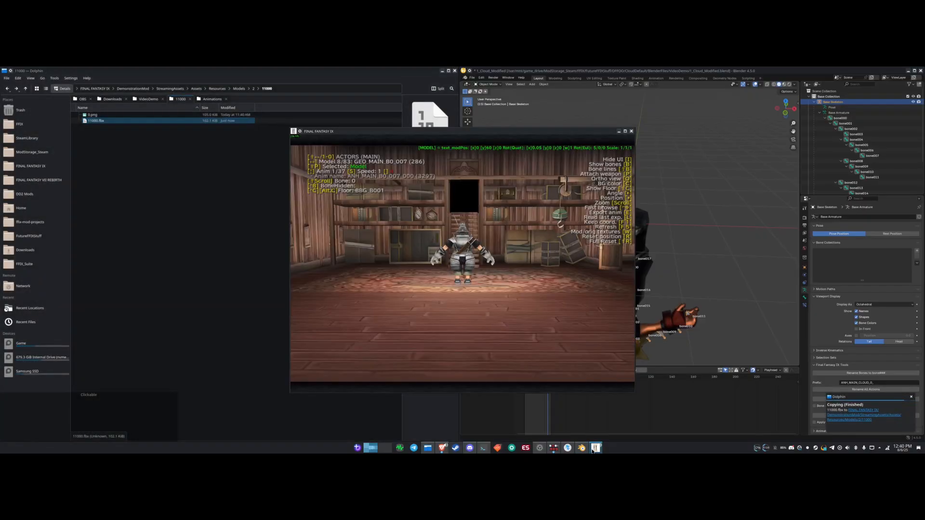
key(shift+Right)
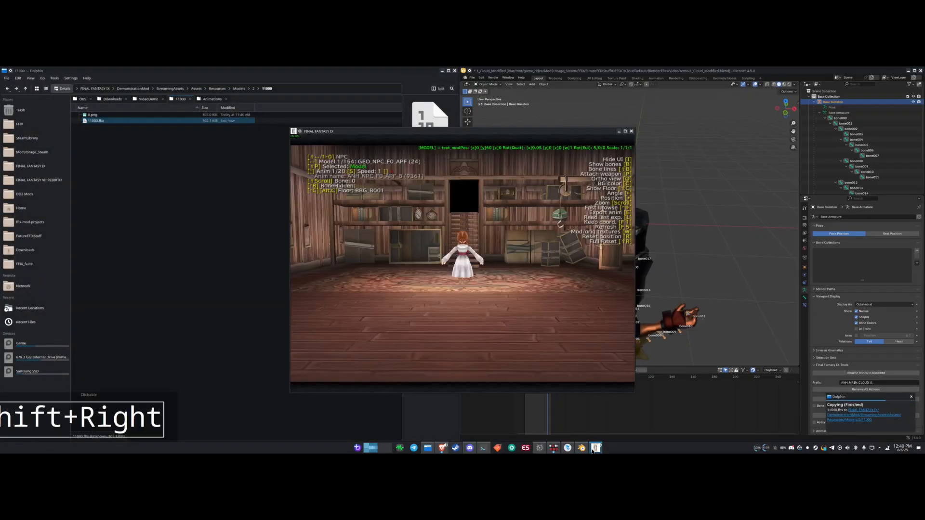
key(shift+Right)
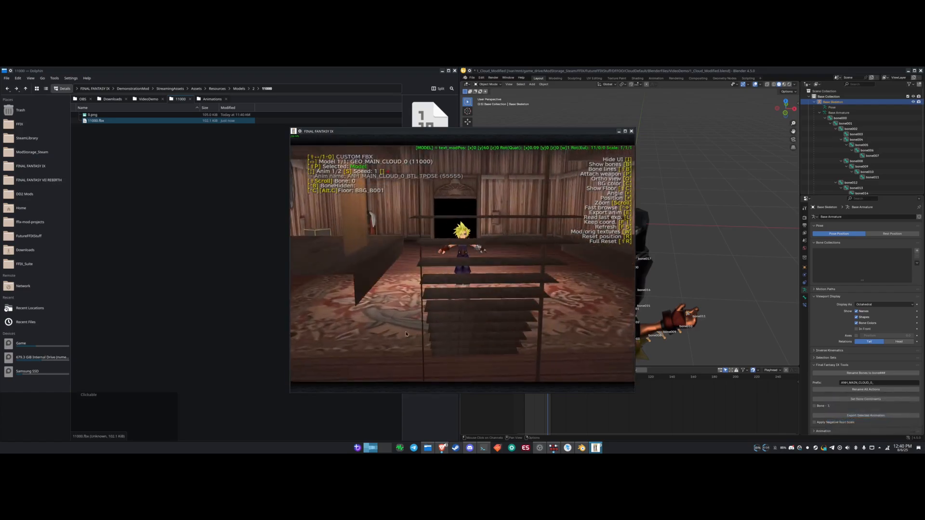
drag(406, 334, 420, 289)
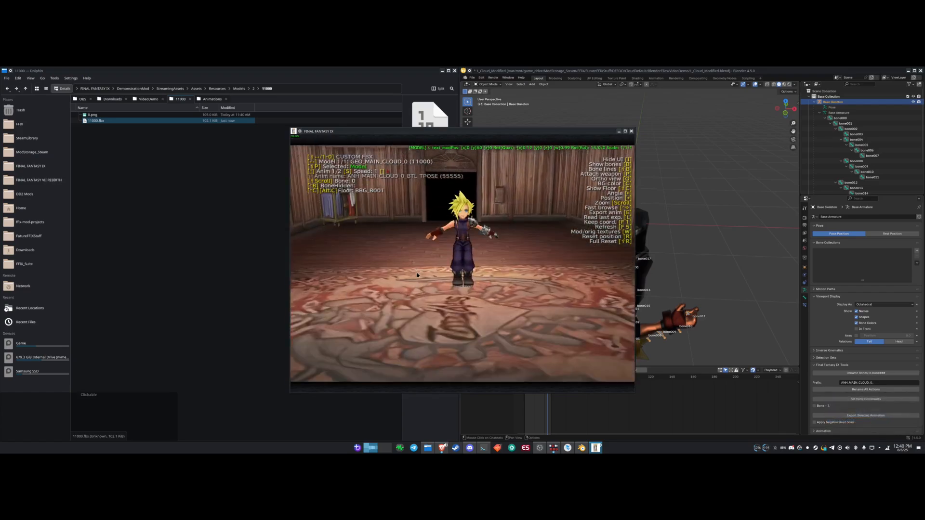
key(b)
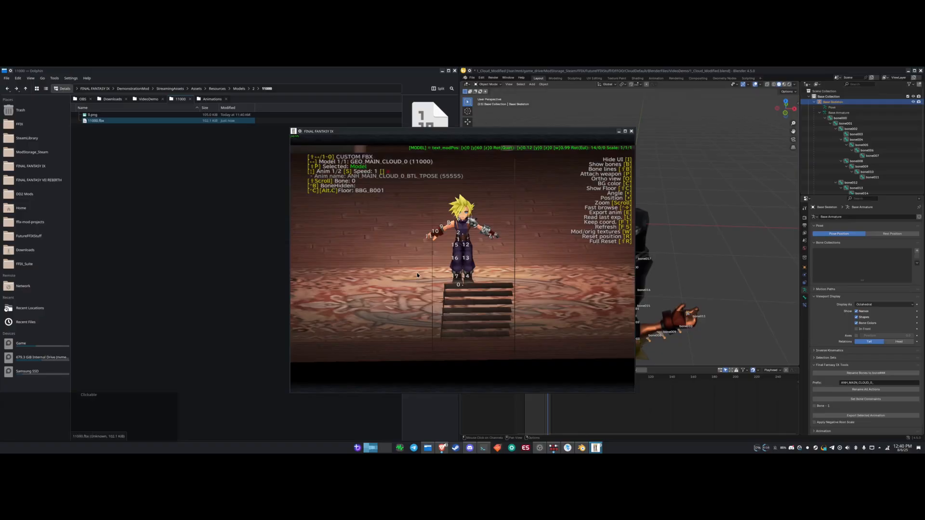
- Attach a weapon to Cloud and move its attachment to bone 7 to check how it sits in the hand
key(p)
drag(417, 275, 462, 295)
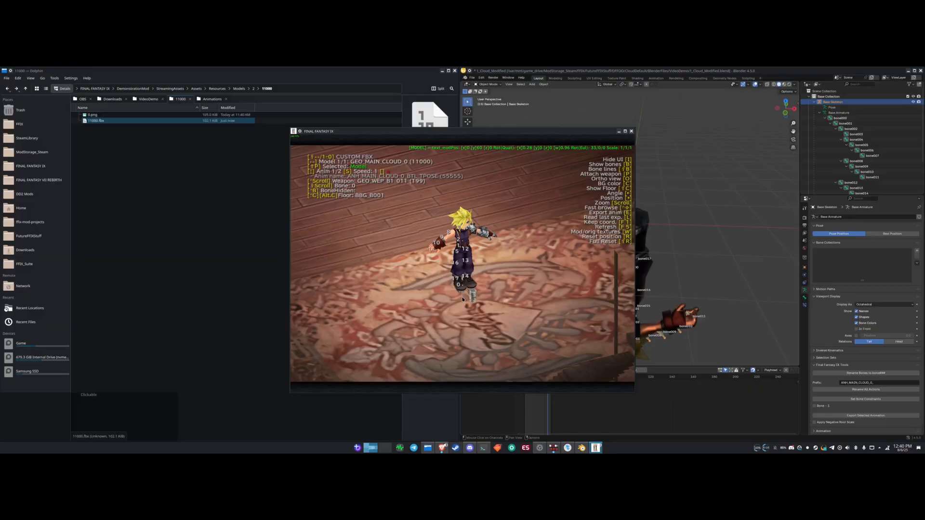
shift+scroll(463, 299, up, 1)
shift+scroll(462, 299, up, 4)
shift+scroll(366, 206, up, 2)
drag(494, 262, 485, 261)
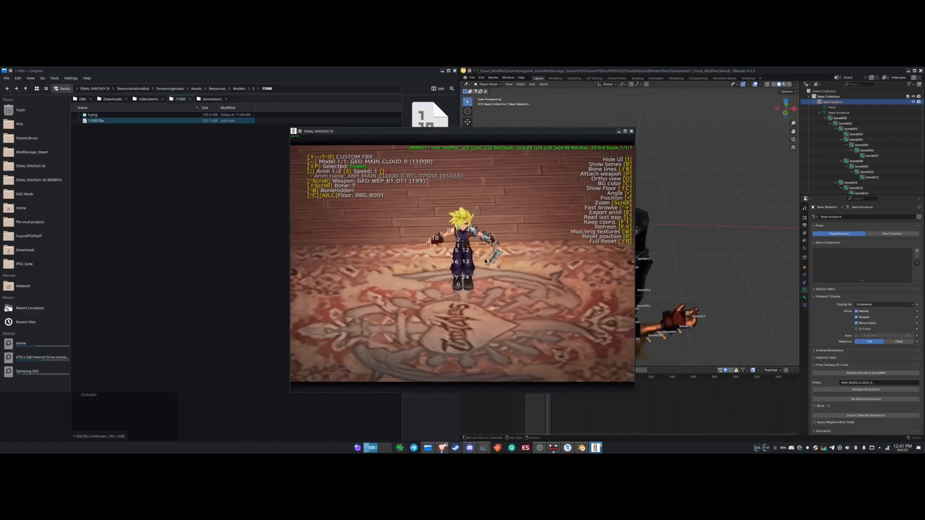
scroll(481, 277, up, 2)
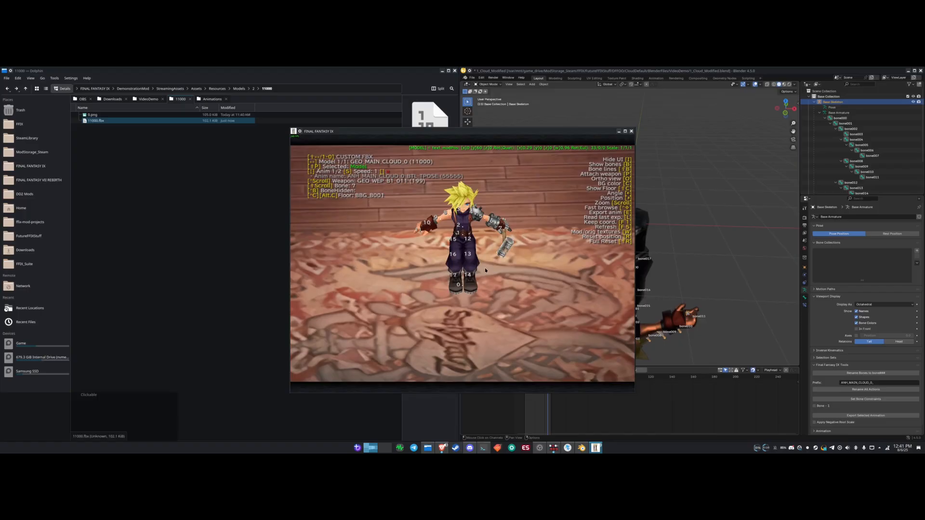
- Cycle Cloud's attached weapon to GEO_WEP_B1_030 and examine its orientation
ctrl+scroll(485, 271, down, 15)
ctrl+scroll(495, 281, down, 3)
ctrl+scroll(485, 282, up, 3)
ctrl+scroll(485, 282, down, 3)
mouse_move(487, 293)
mouse_down()
mouse_move(515, 291)
mouse_move(490, 290)
mouse_up()
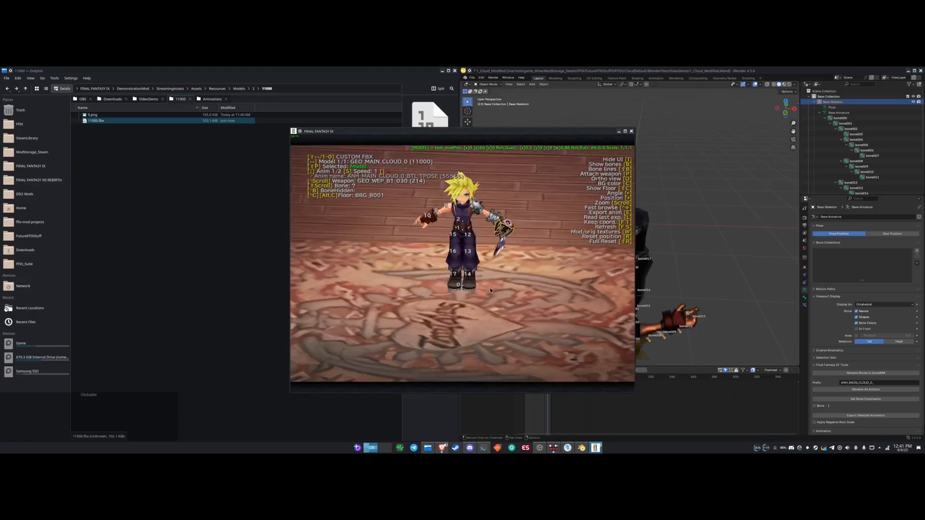
- Browse back to the first ACTORS (MAIN) model, attach the weapon to bone 6, and rotate it to compare the grip
key(shift+Left)
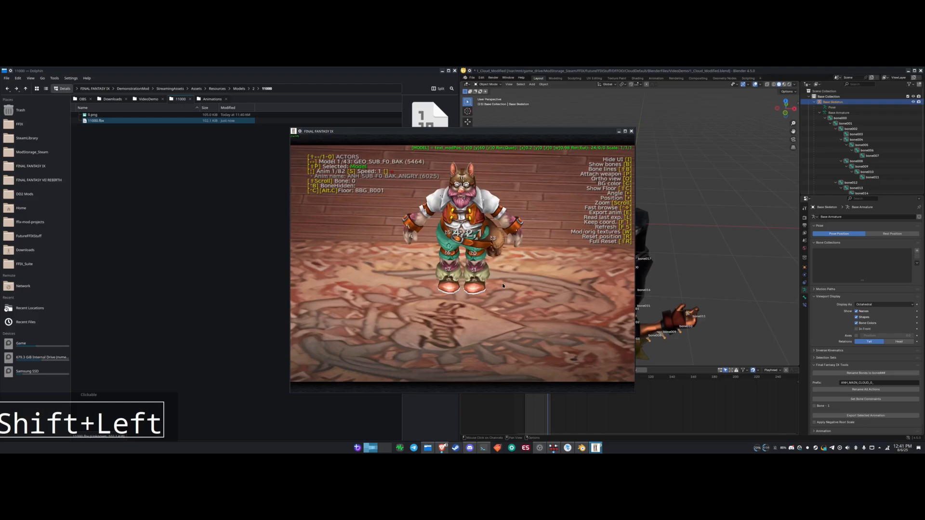
key(shift+Left)
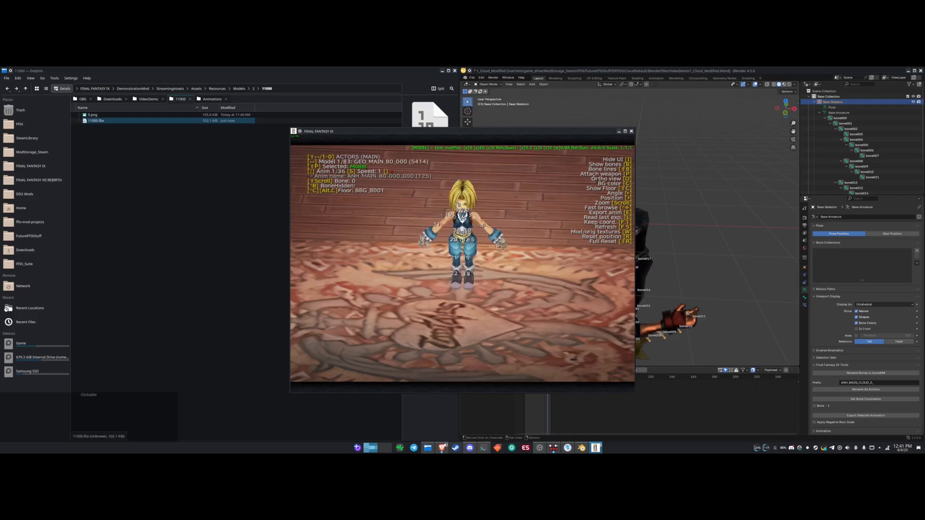
key(p)
shift+scroll(502, 290, up, 6)
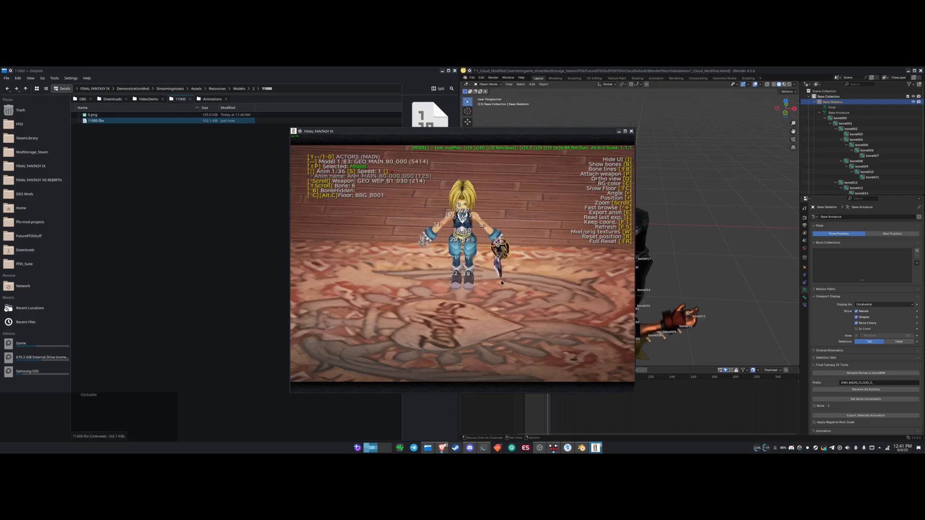
drag(502, 290, 462, 252)
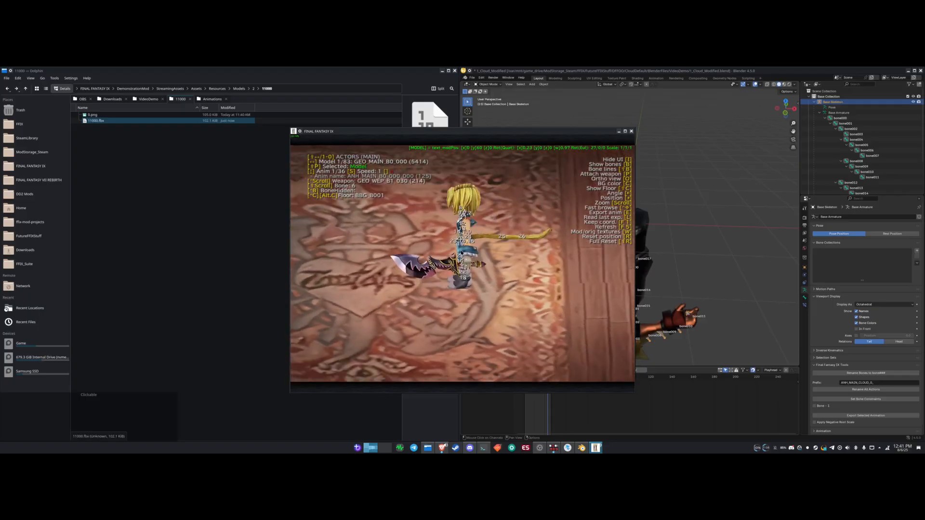
drag(461, 300, 500, 293)
mouse_move(482, 220)
mouse_down()
mouse_move(485, 238)
mouse_move(492, 220)
mouse_move(484, 232)
mouse_up()
- Browse forward through the model categories to Cloud in CUSTOM FBX
key(shift+Right)
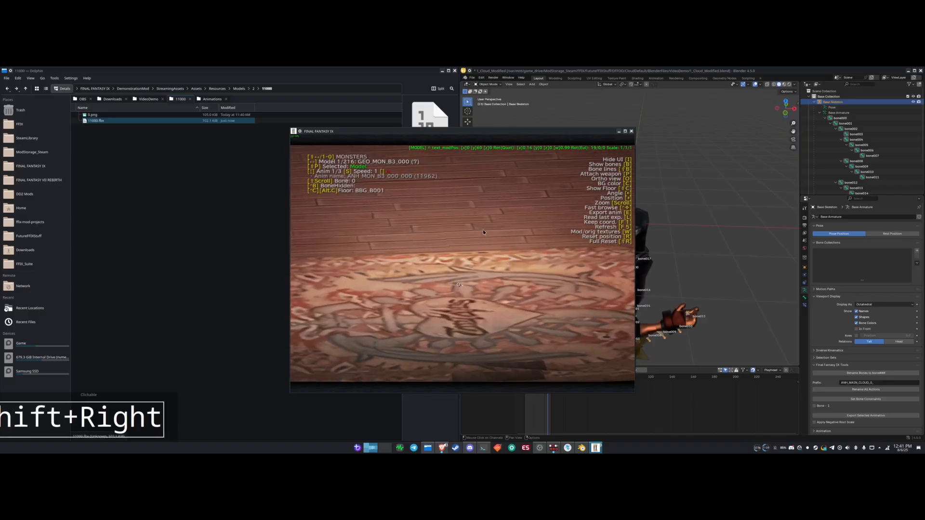
key(shift+Right)
key(shift+Right)
key(shift+Right)
key(shift+Right)
key(shift+Right)
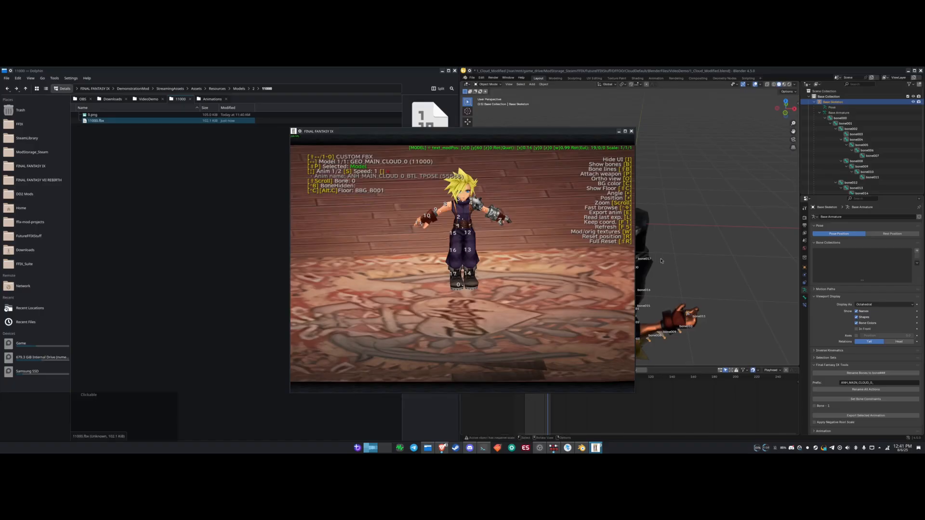
- Switch to Blender, put Cloud's armature in Edit Mode and isolate the skeleton from the mesh in local view
click(687, 253)
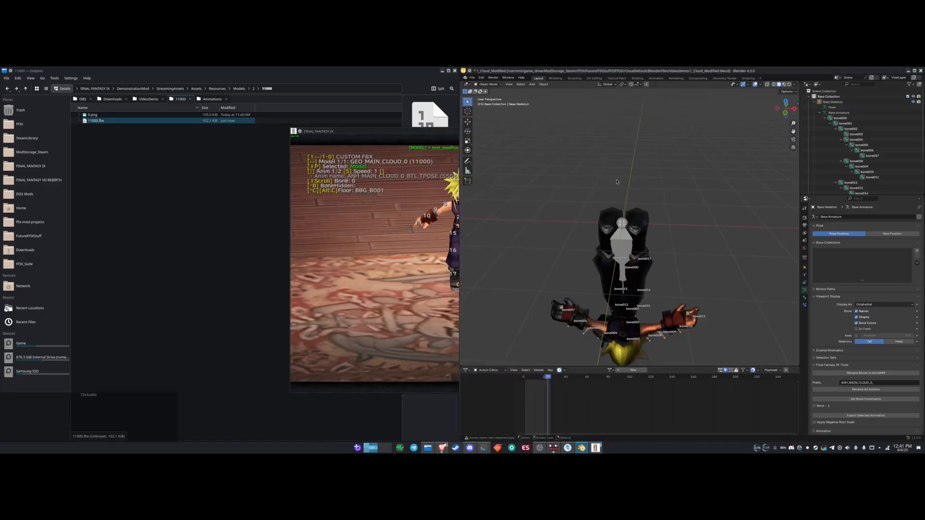
middle_drag(644, 144, 643, 167)
scroll(588, 136, down, 4)
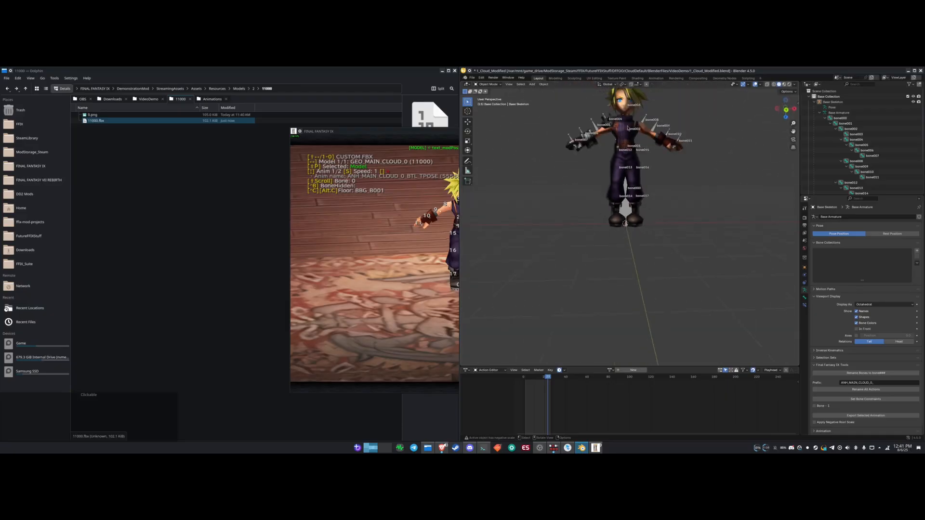
click(583, 154)
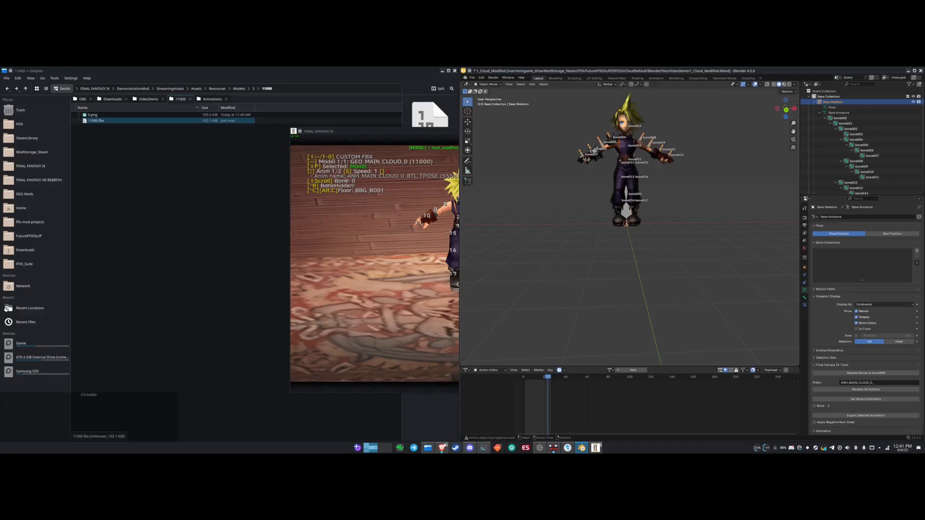
key(Tab)
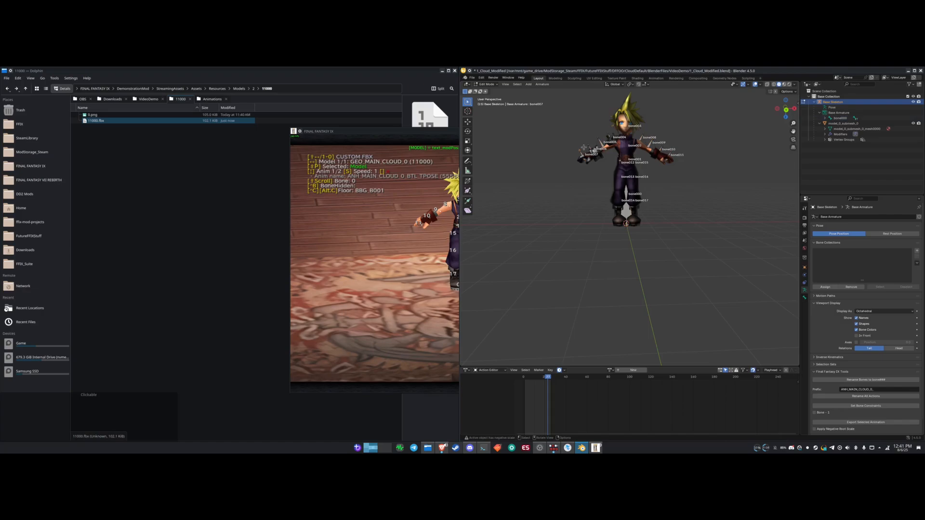
scroll(559, 148, up, 2)
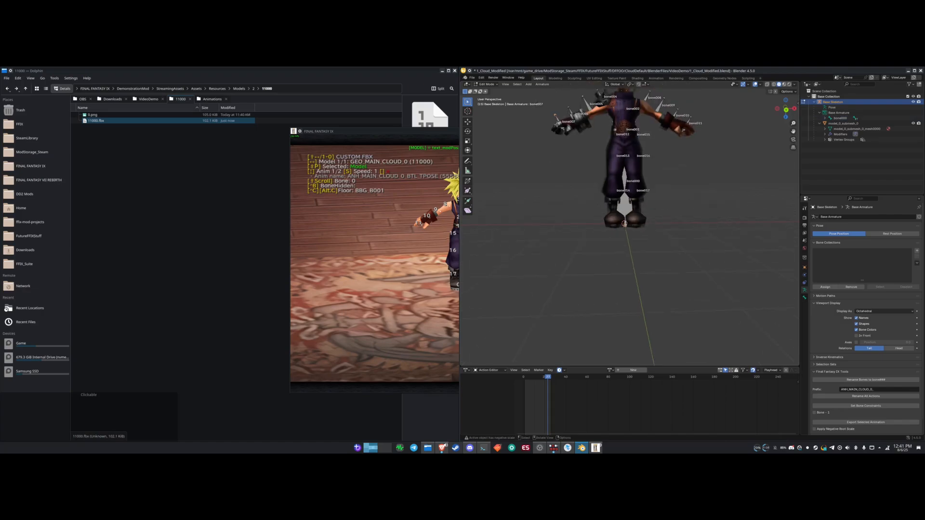
key(KP_Divide)
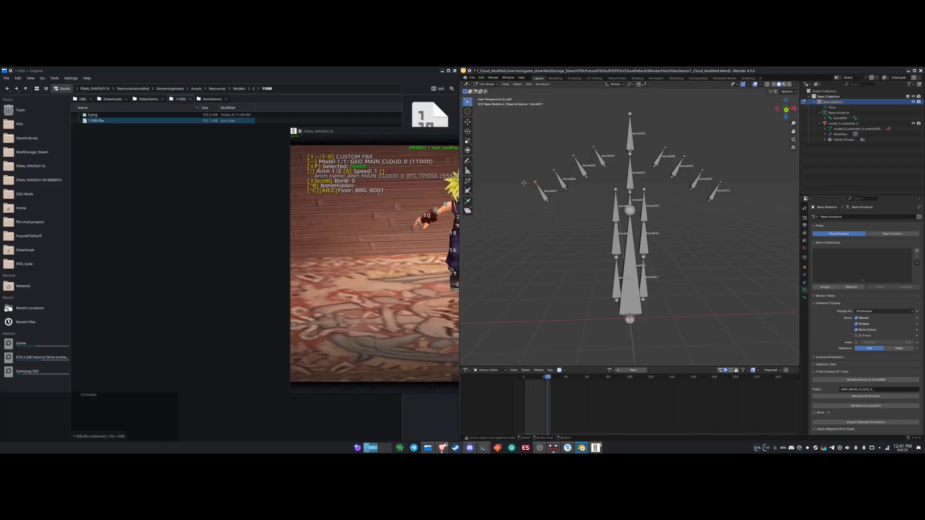
key(KP_Divide)
key(KP_Divide)
- Rotate the hand bone bone007 by -90 degrees in the front-facing view
click(541, 188)
click(545, 194)
key(r)
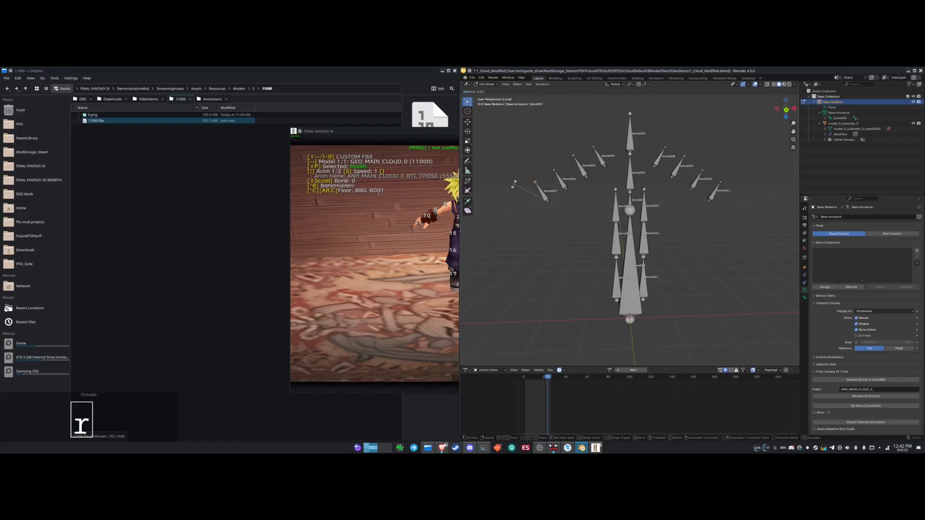
key(KP_Left)
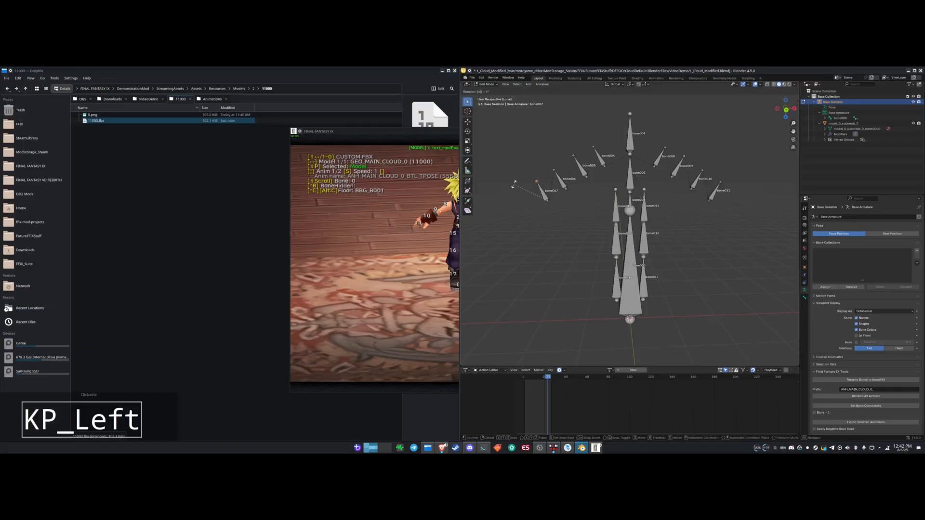
key(BackSpace)
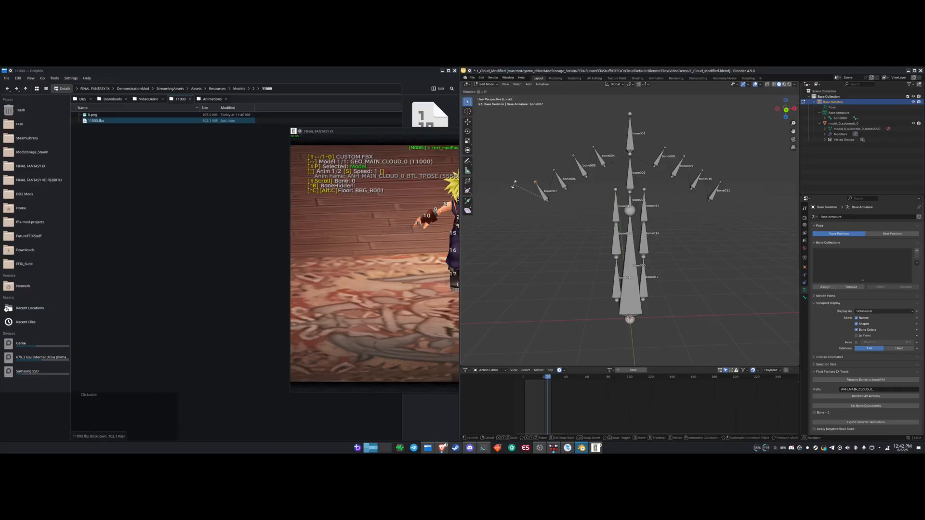
key(KP_Subtract)
key(KP_Left)
key(KP_Begin)
key(BackSpace)
key(BackSpace)
key(KP_Page_Up)
key(KP_Insert)
key(KP_Enter)
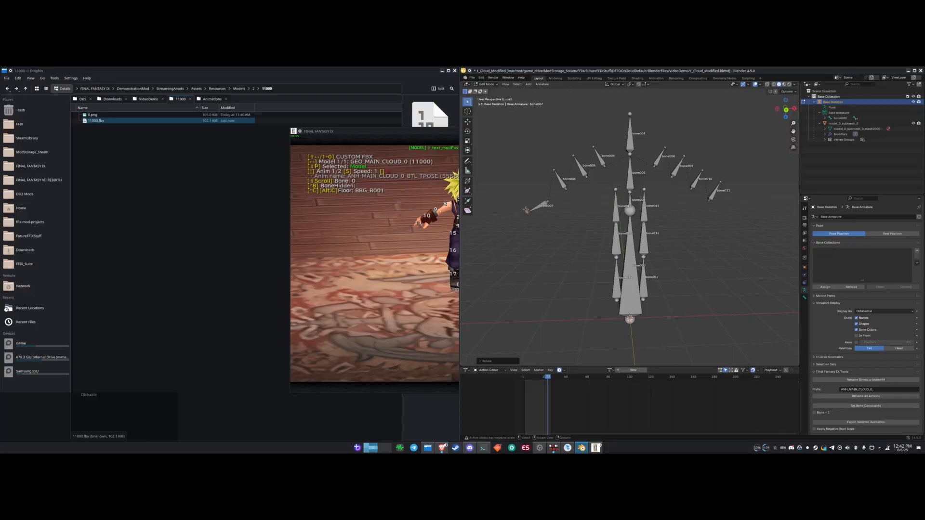
- Rotate the opposite hand bone, bone011, by 90 degrees
click(721, 182)
text(r)
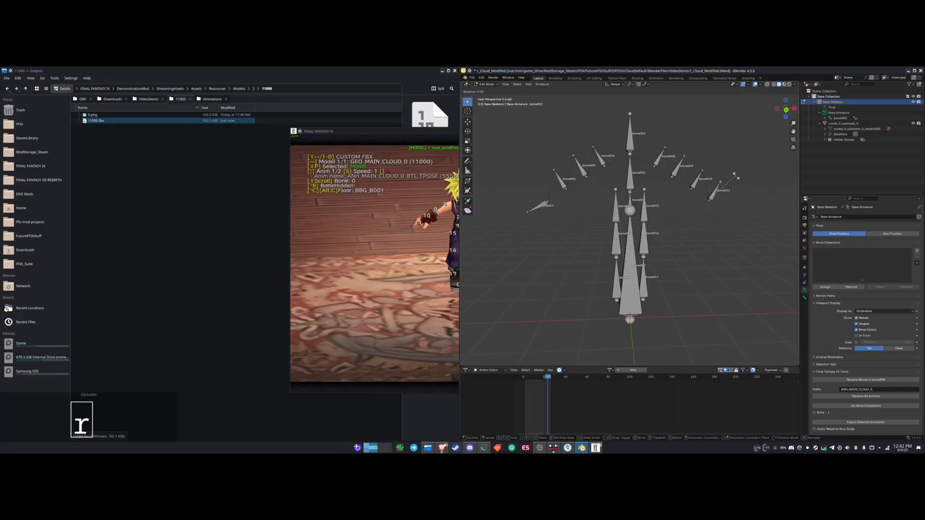
text(90)
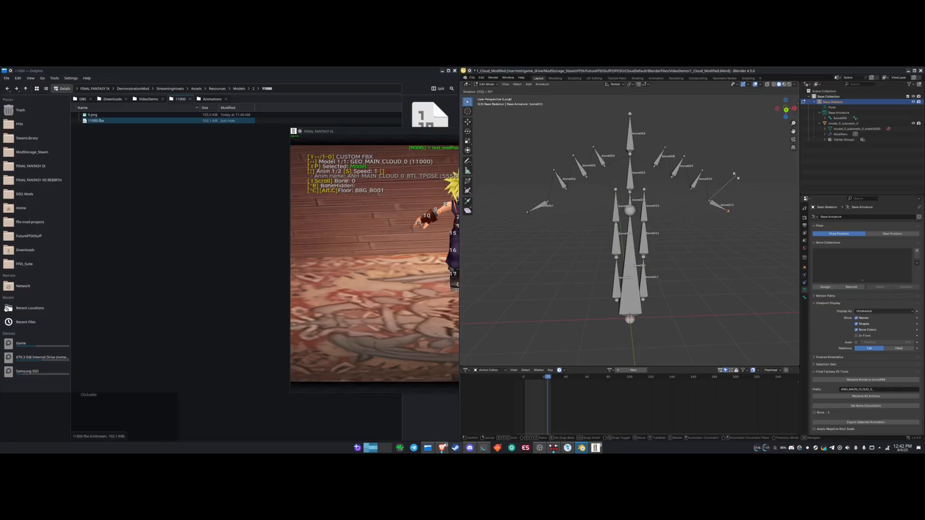
key(KP_Enter)
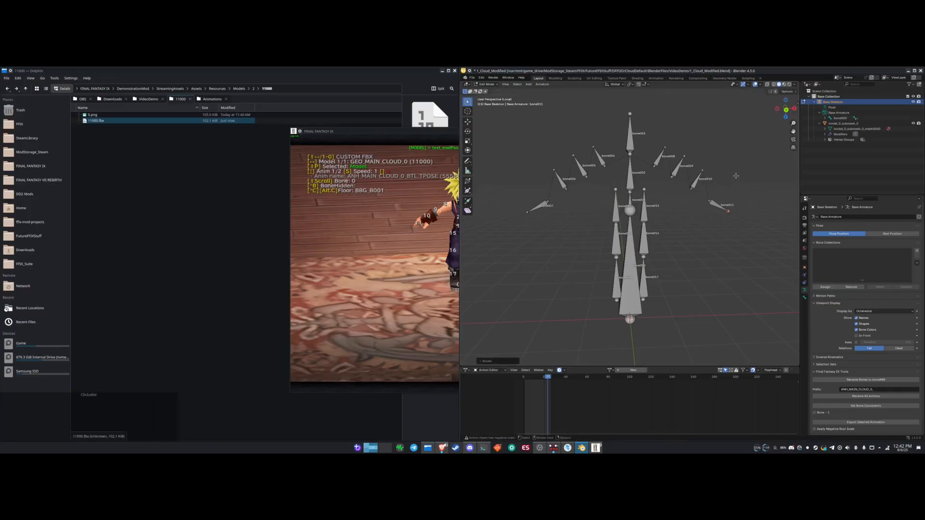
- Leave local view and export the model as FBX, overwriting 11000.fbx in the VideoDemo folder
key(KP_Divide)
middle_drag(662, 256, 659, 254)
scroll(659, 254, down, 3)
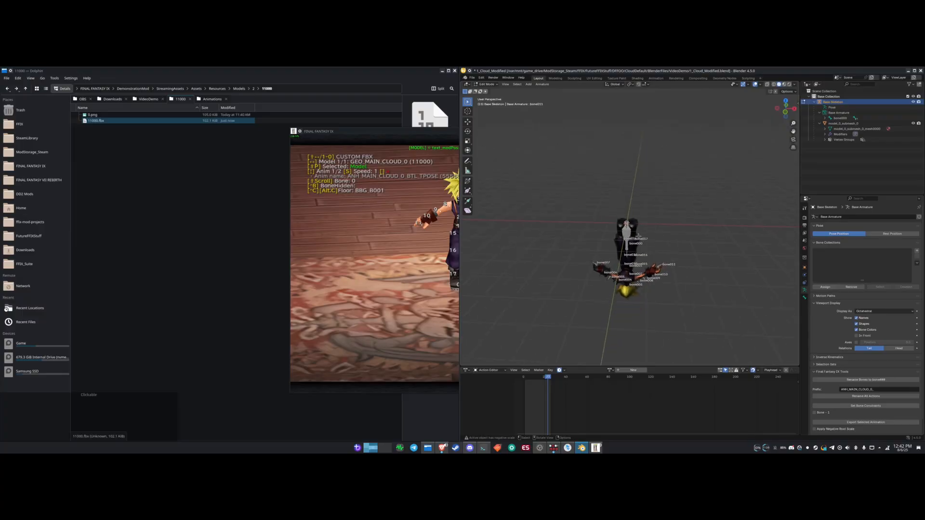
middle_drag(639, 231, 666, 200)
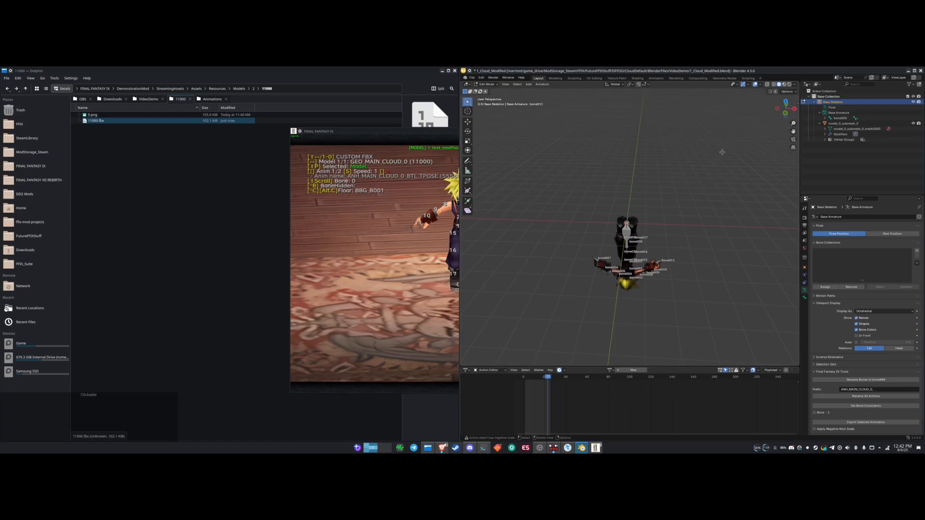
middle_drag(722, 152, 725, 142)
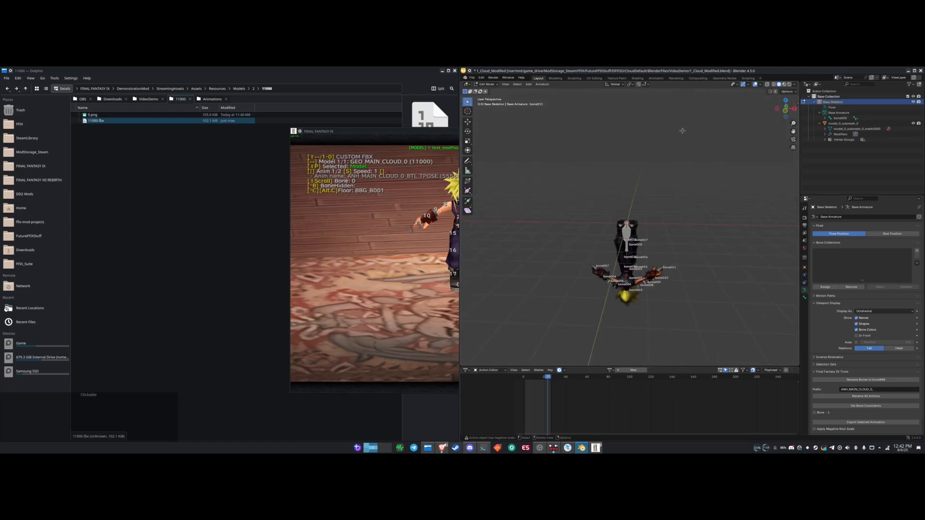
key(KP_1)
middle_drag(682, 131, 682, 132)
key(ctrl+e)
click(858, 358)
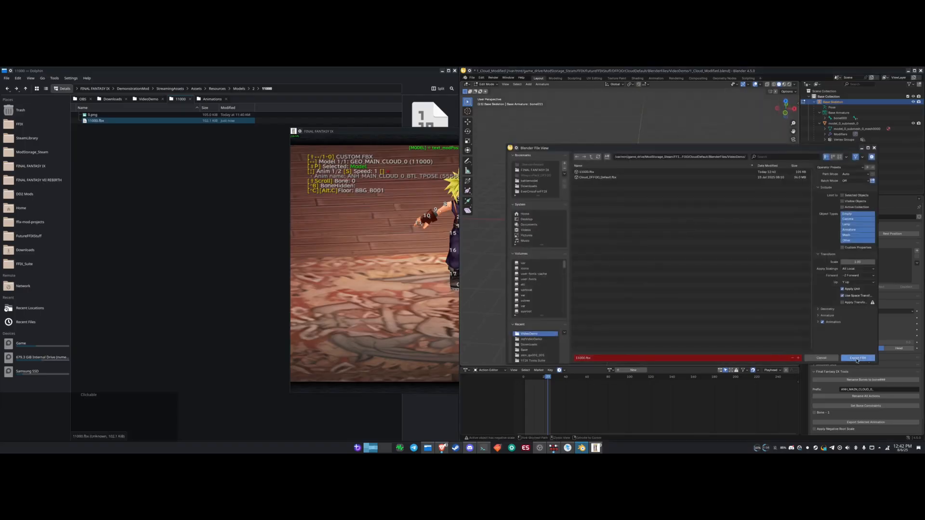
- In Dolphin, copy 11000.fbx from the VideoDemo folder into the mod's 11000 model folder, overwriting the existing file
click(426, 448)
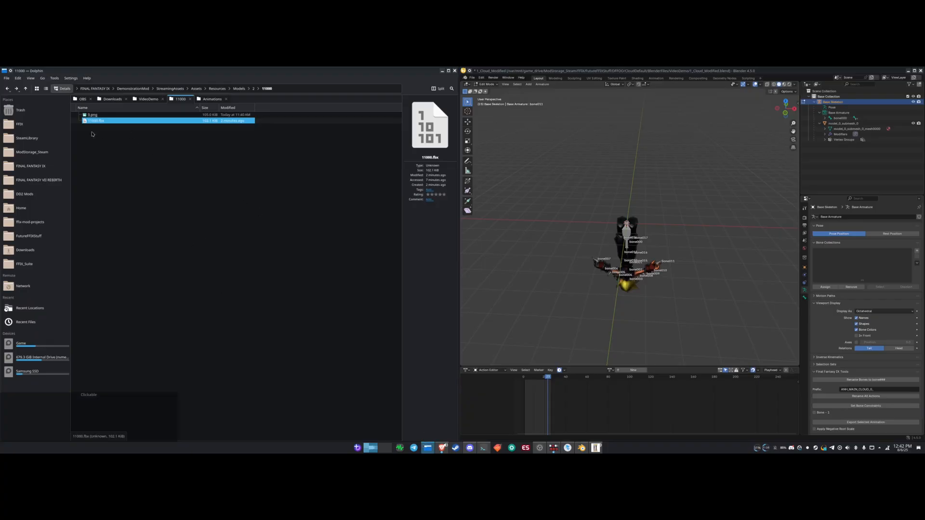
click(148, 99)
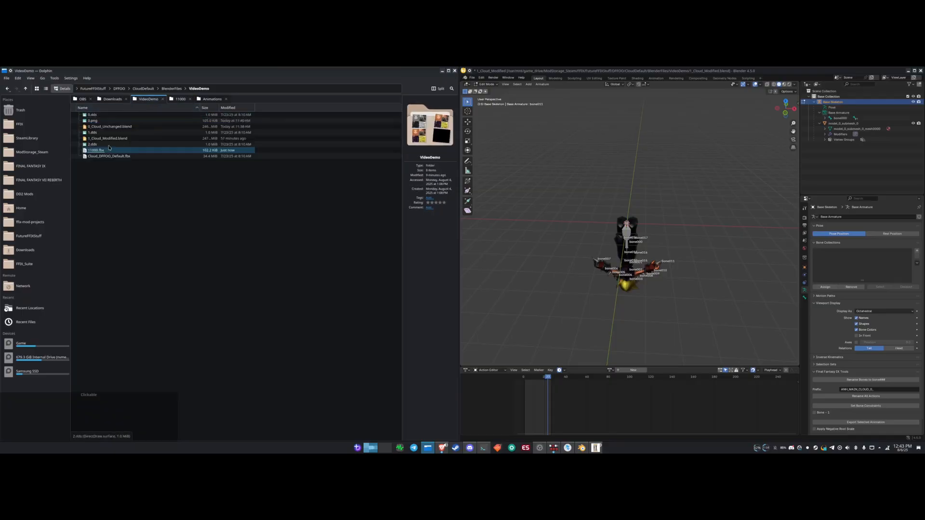
click(130, 150)
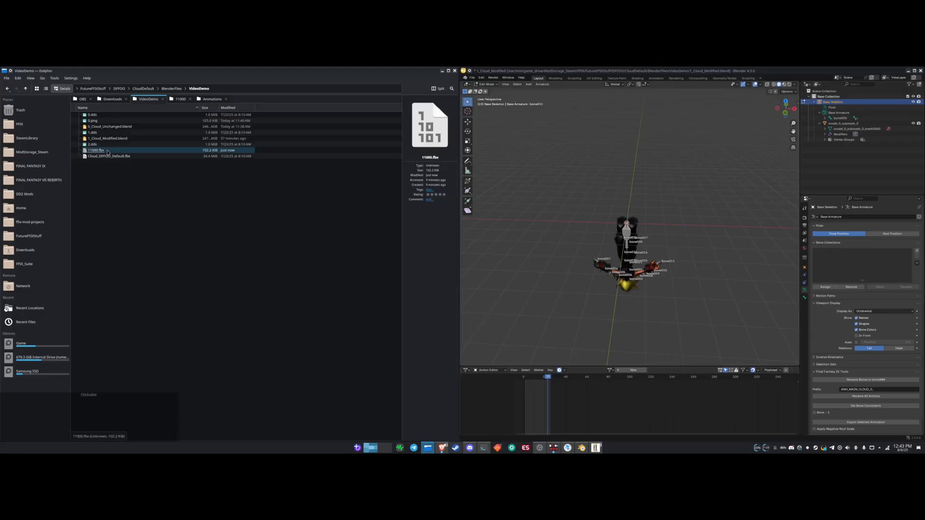
key(ctrl+c)
click(181, 99)
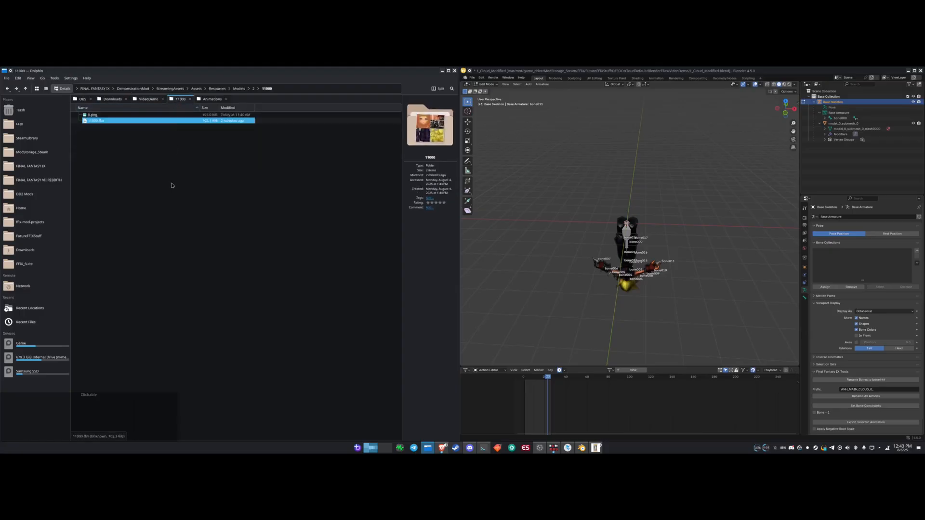
key(ctrl+v)
click(292, 296)
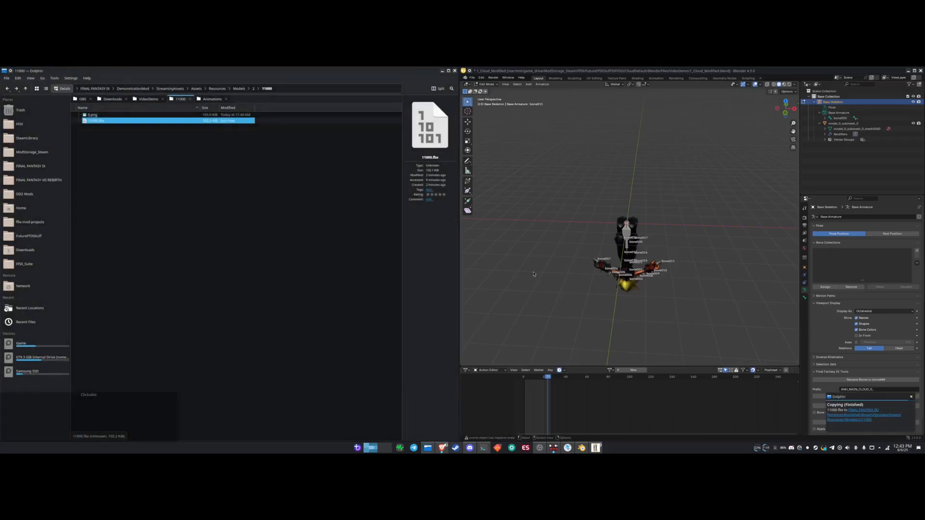
- In the Model Viewer, reload Cloud, attach a weapon and move it to bone 6 and bone 11 to check both grips
key(Left)
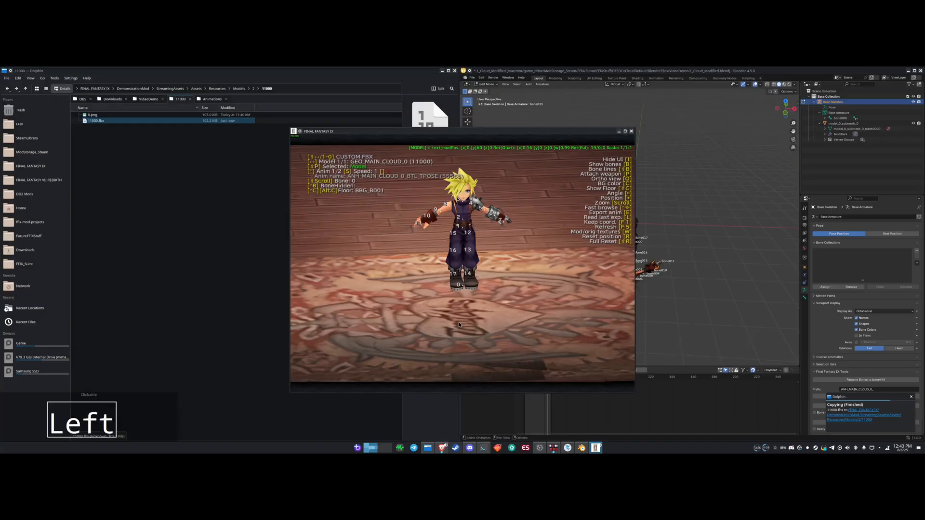
key(Right)
key(p)
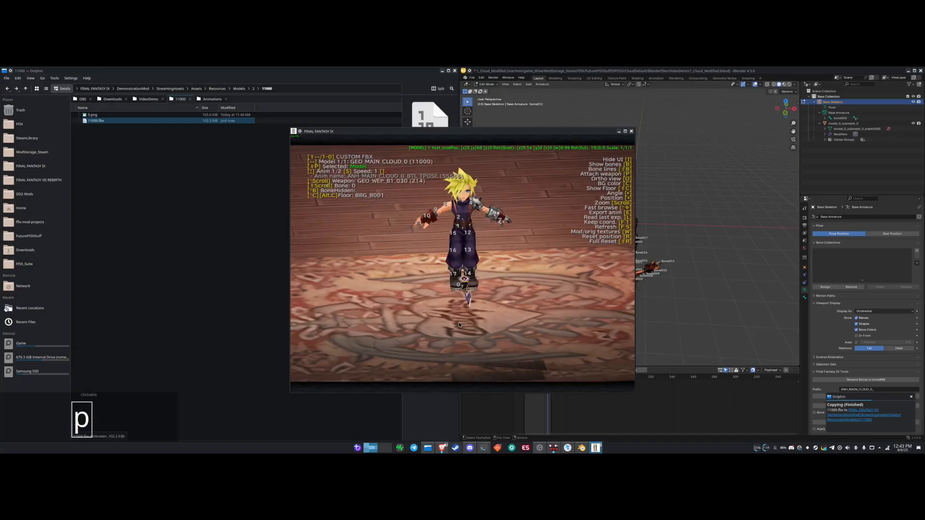
shift+scroll(461, 323, up, 2)
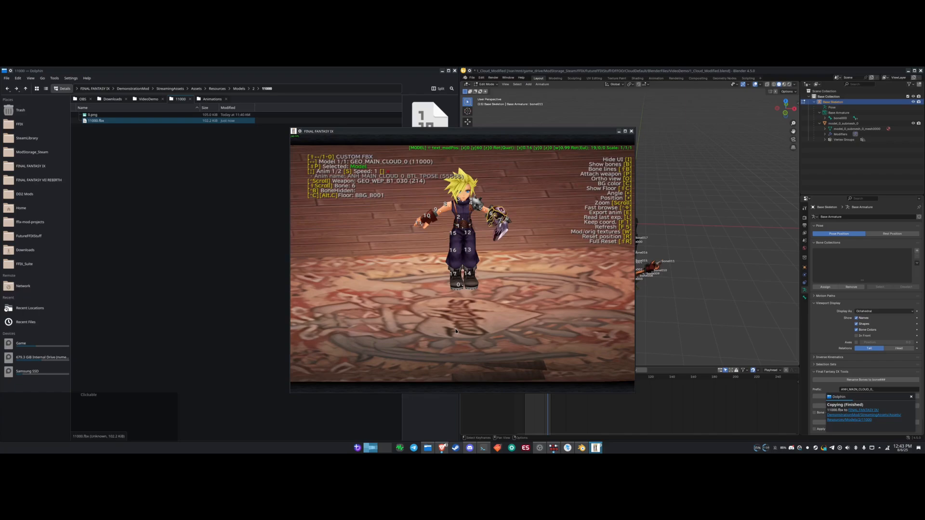
drag(462, 323, 469, 324)
shift+scroll(470, 324, up, 4)
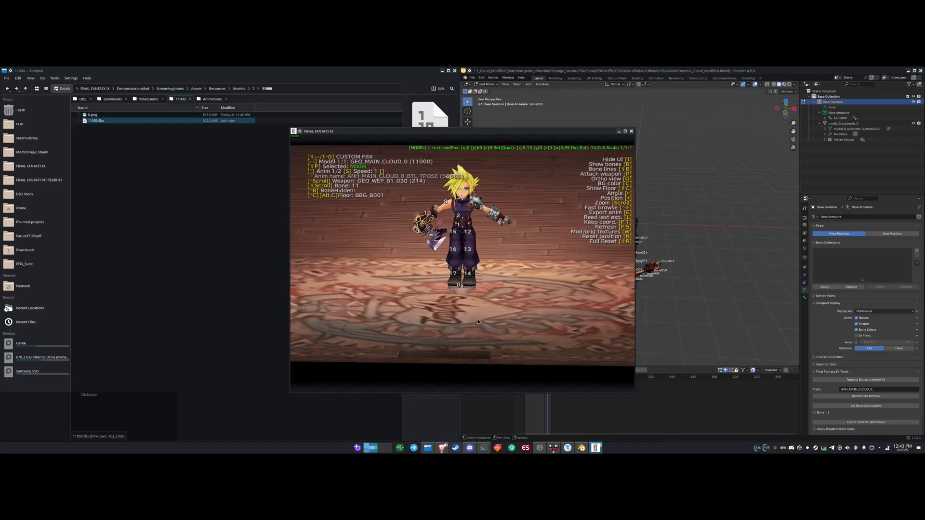
- Back in Blender, undo the rotations of both hand bones
click(695, 300)
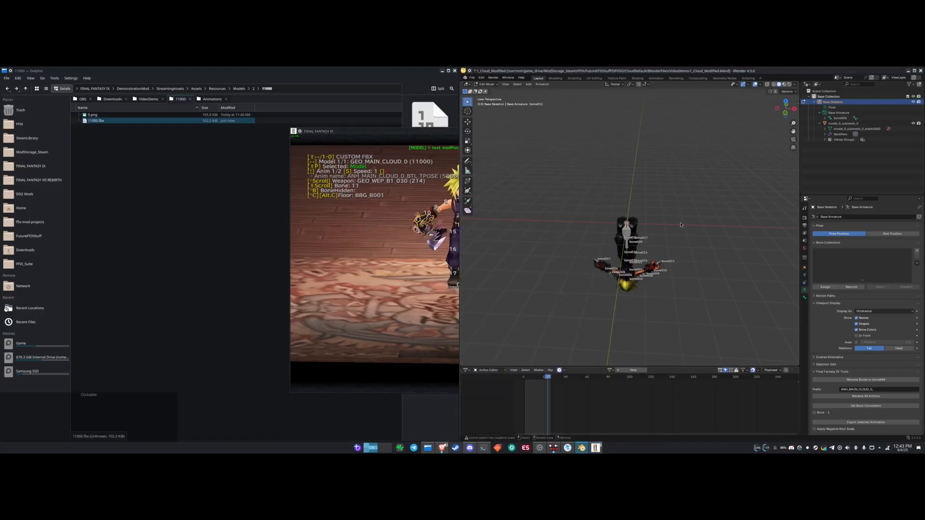
middle_drag(681, 225, 679, 224)
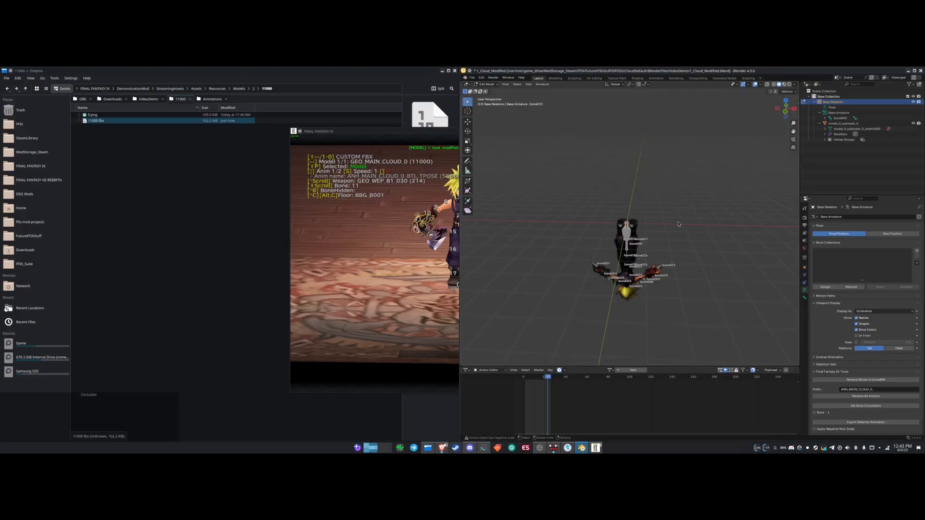
key(ctrl+z)
key(ctrl+z)
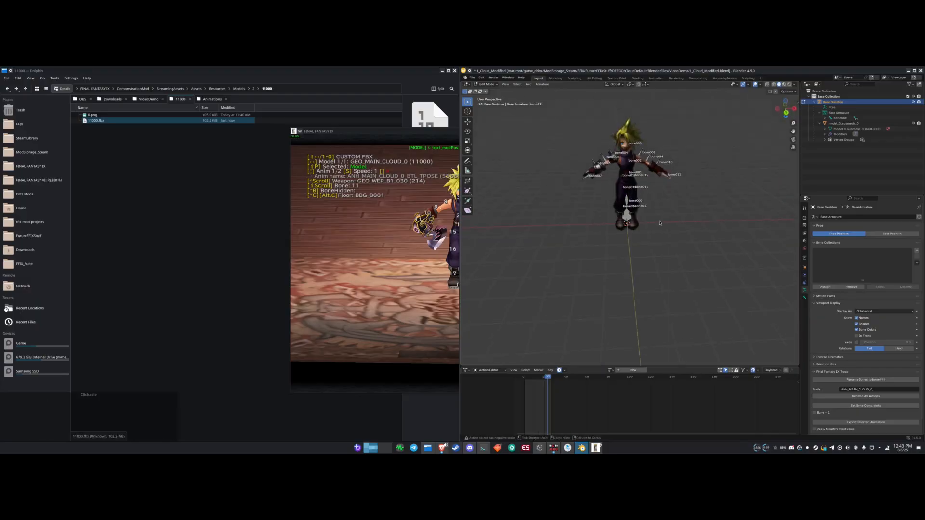
key(ctrl+z)
key(ctrl+z)
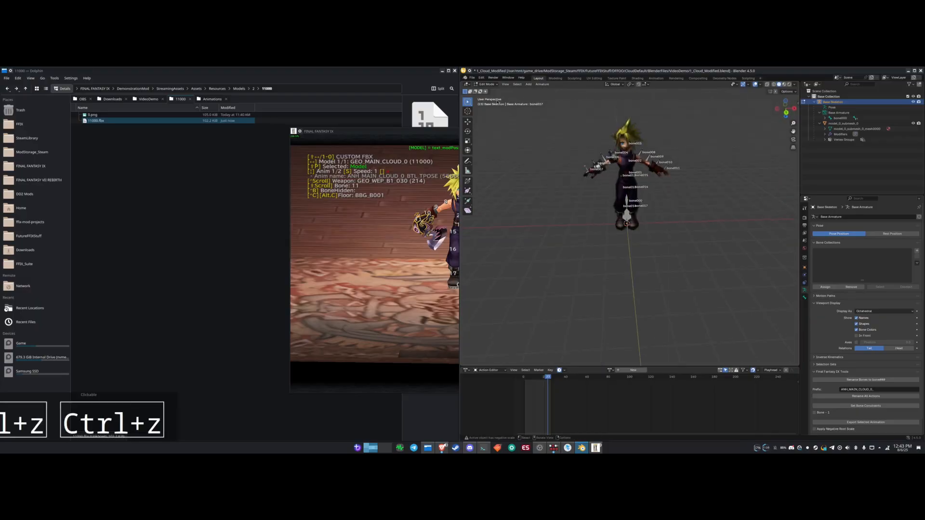
- Look through the Interface, System, Animation and Editing preferences, then close the preferences
click(482, 78)
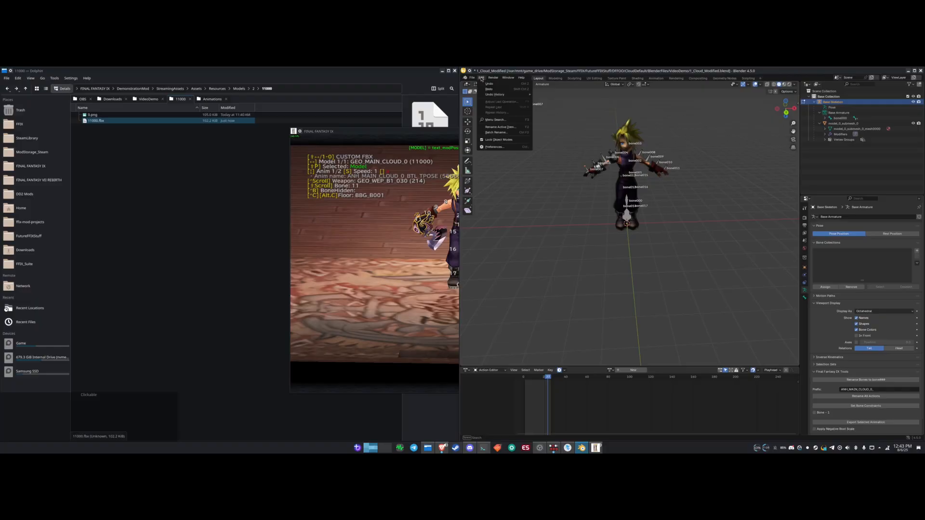
click(494, 147)
click(385, 193)
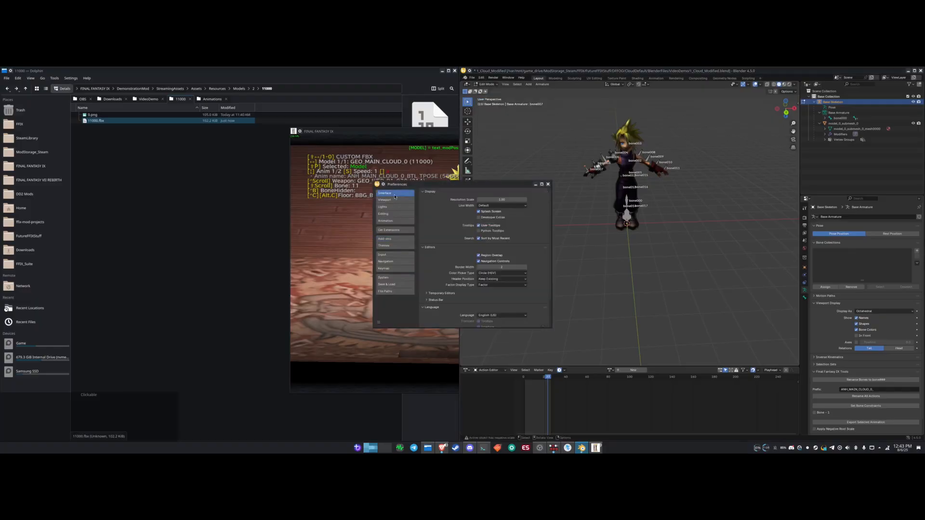
click(388, 278)
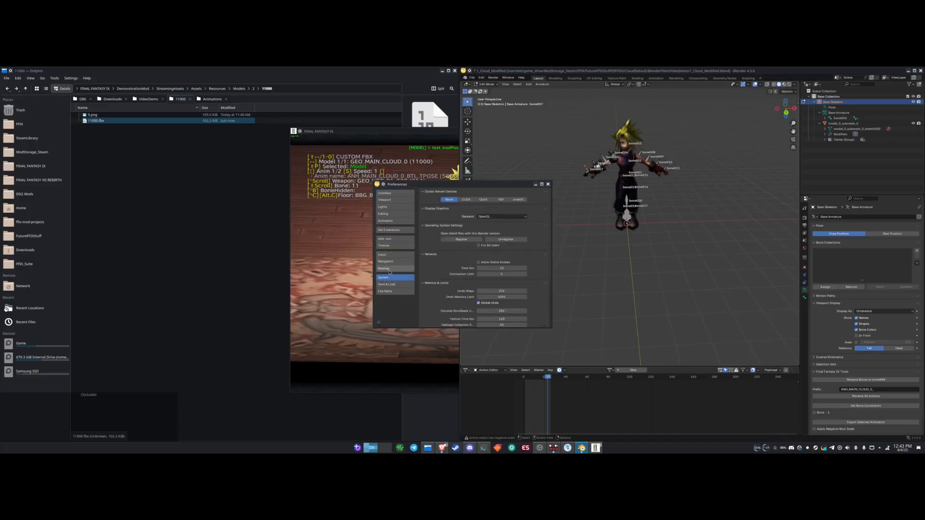
click(394, 223)
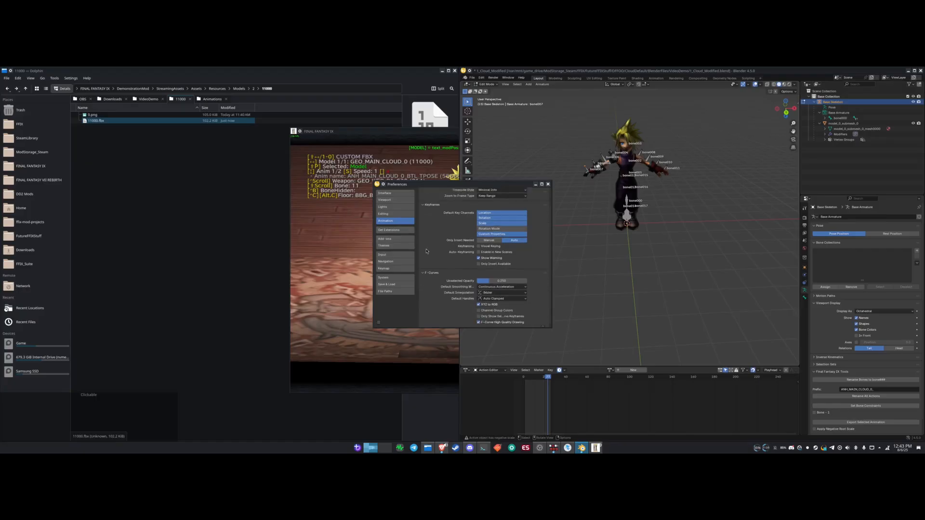
click(391, 216)
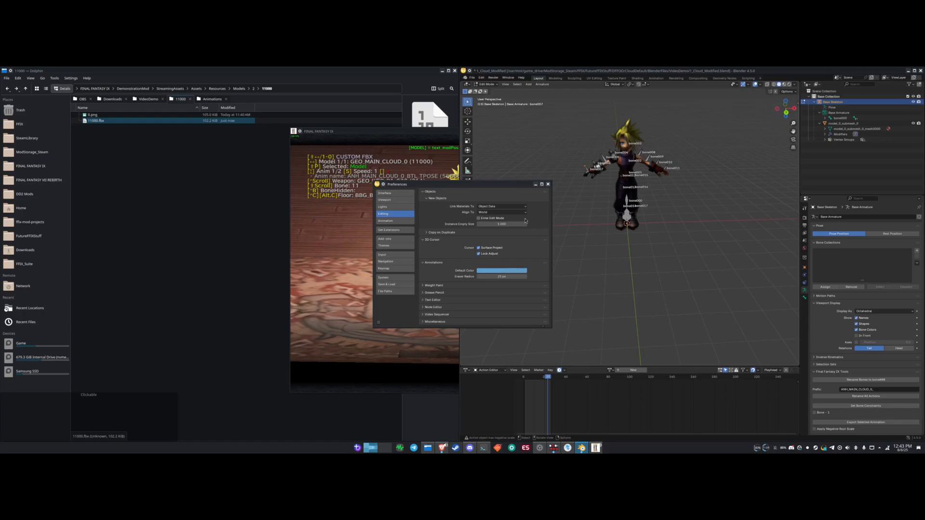
click(547, 184)
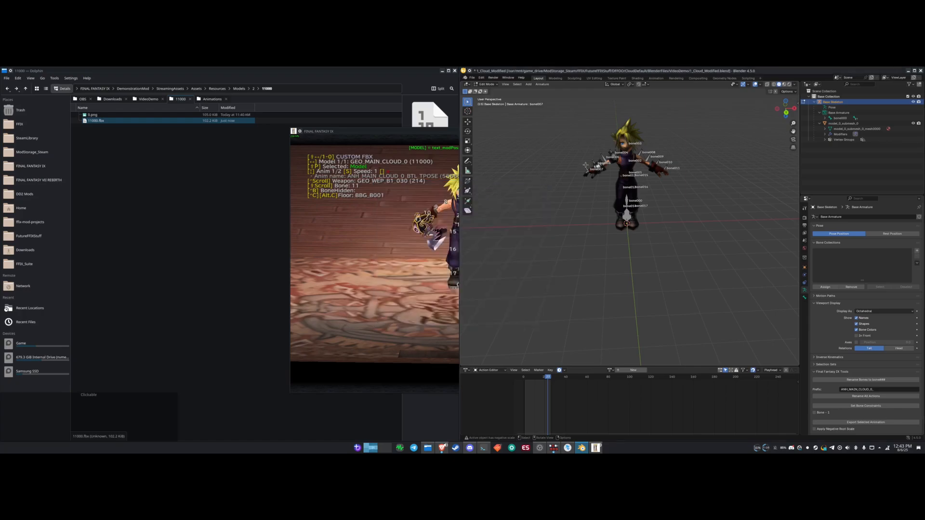
- Rotate both weapon-holding hand bones of the armature, using a negative angle for the second one
scroll(581, 203, up, 2)
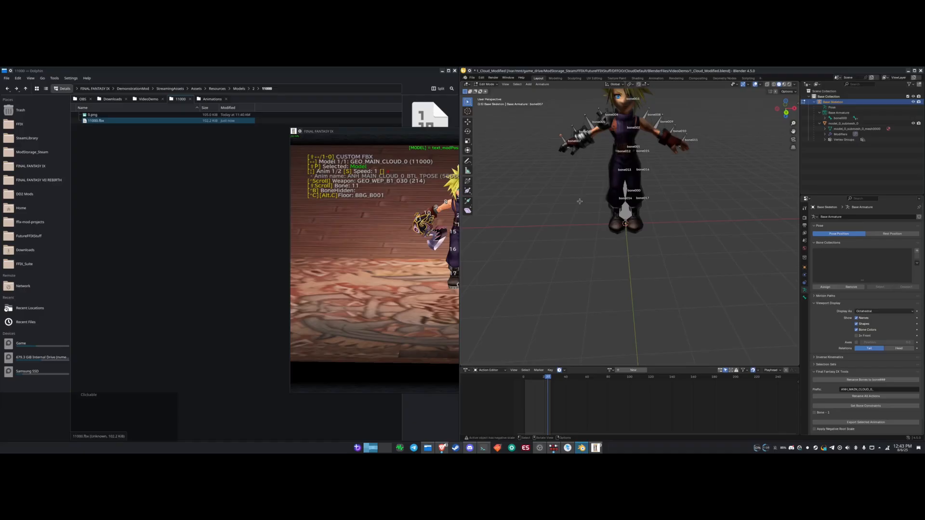
key(r)
key(KP_Insert)
key(KP_Enter)
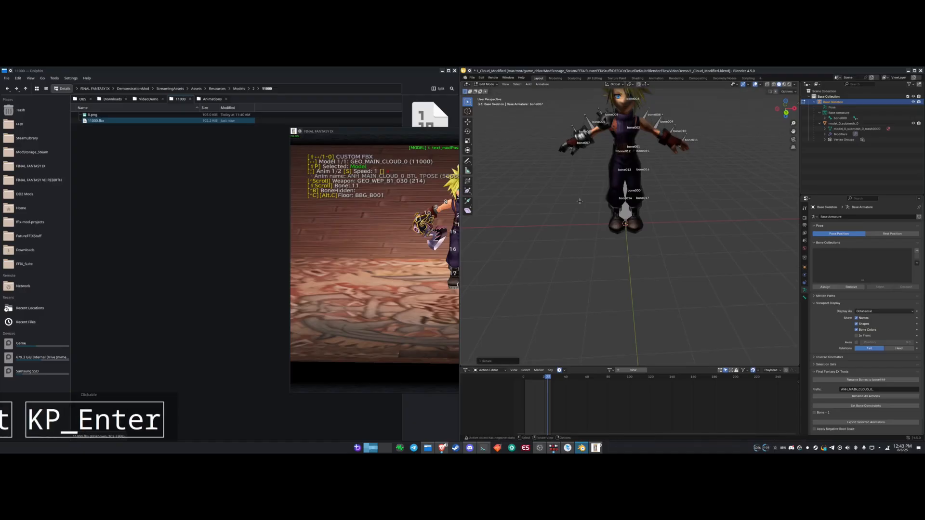
click(688, 135)
key(r)
key(KP_Subtract)
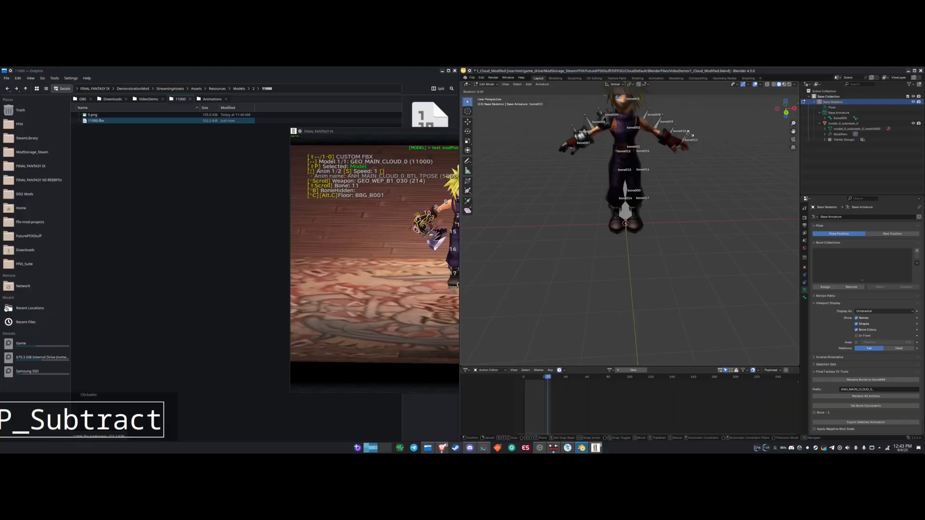
key(KP_Insert)
key(KP_Enter)
- Export the corrected model as FBX, overwriting 11000.fbx in the VideoDemo folder
middle_drag(633, 224, 629, 111)
key(ctrl+e)
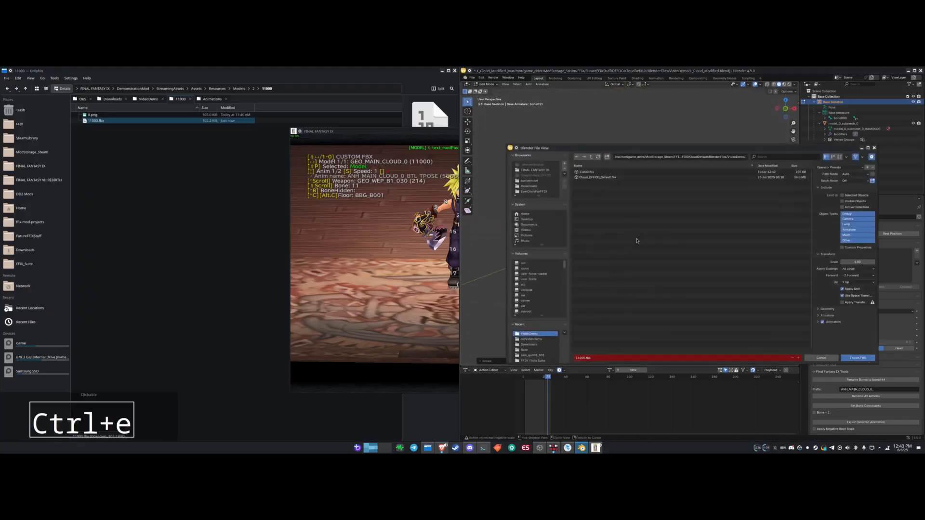
click(856, 359)
- Switch to Dolphin and copy 11000.fbx from VideoDemo into the mod's 11000 model folder, overwriting the existing file
click(430, 450)
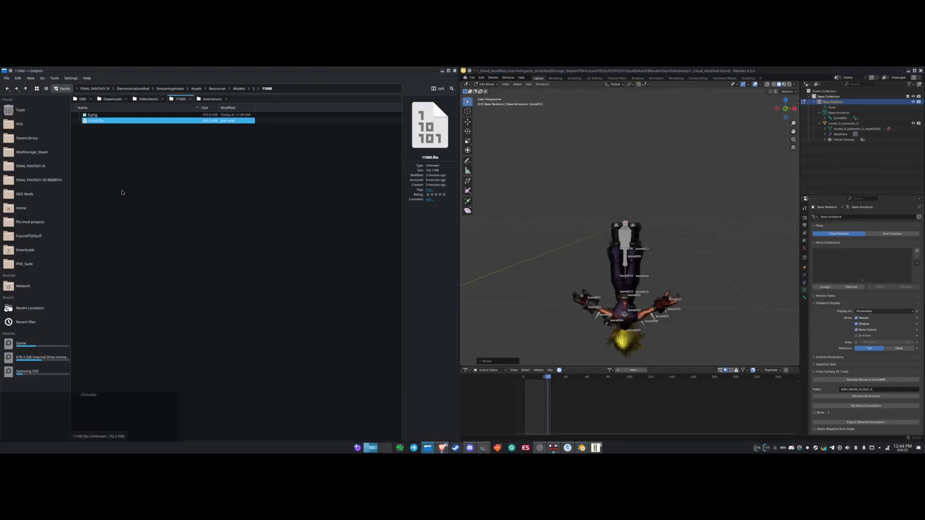
click(147, 99)
key(ctrl+c)
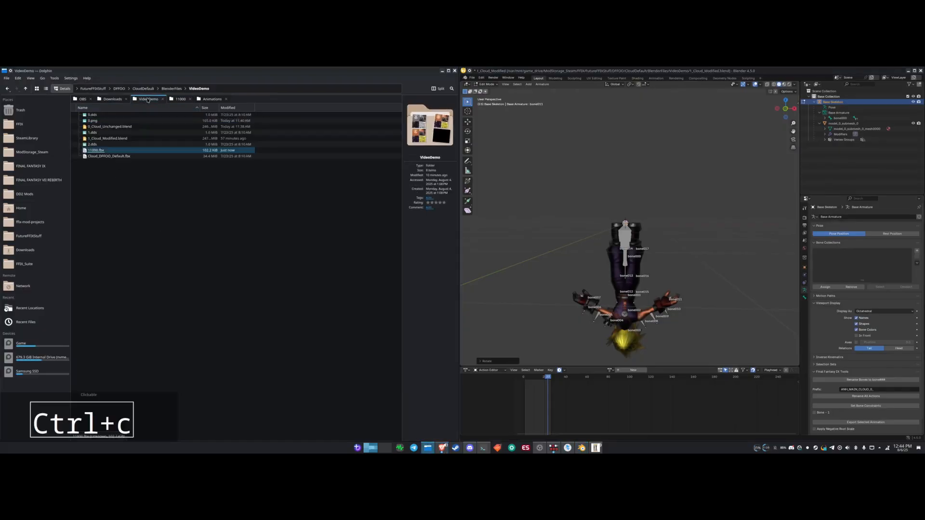
click(179, 99)
key(ctrl+v)
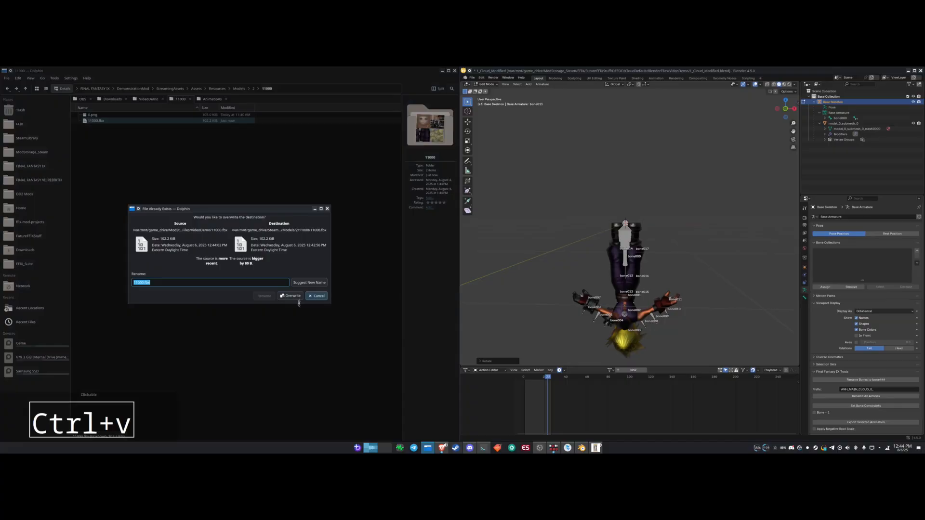
click(297, 296)
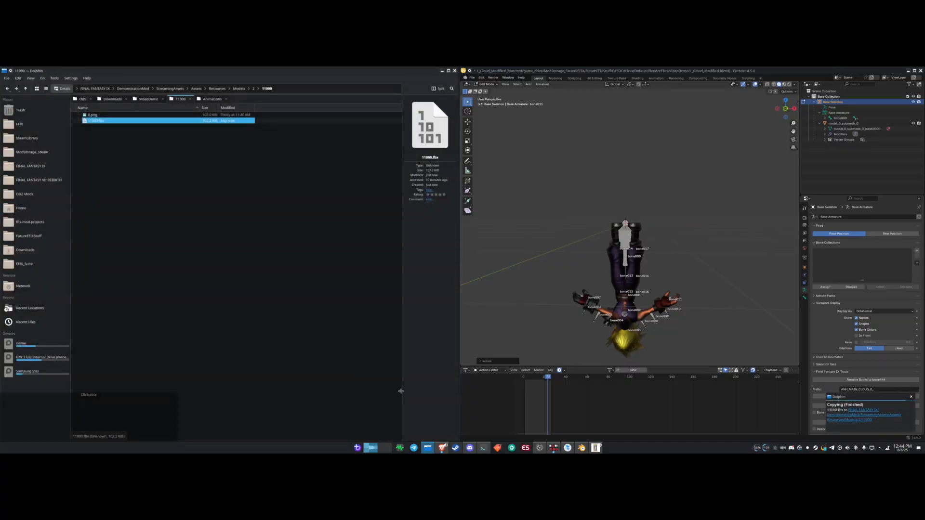
- In the Model Viewer, reload Cloud, attach a weapon and move it from hand to hand up to bone 11 to check the grips
click(593, 449)
key(Left)
key(Right)
key(p)
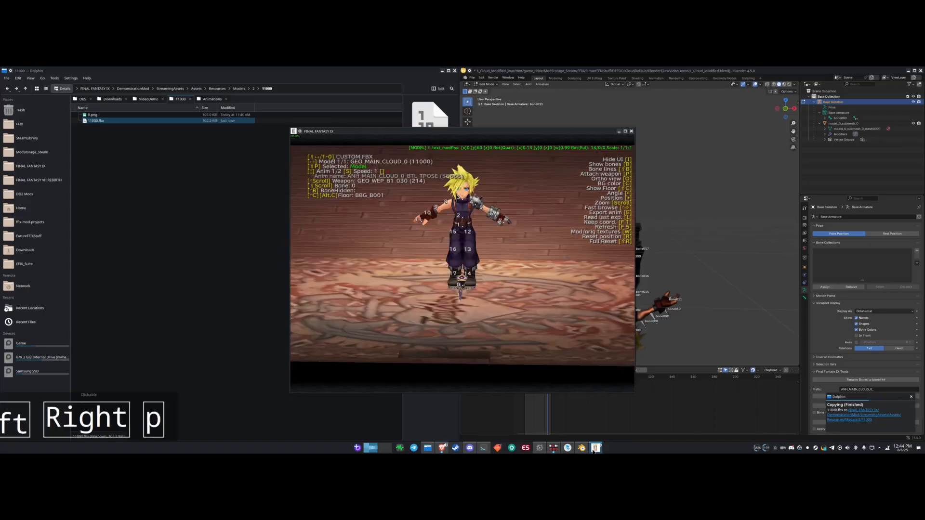
shift+scroll(535, 328, up, 7)
drag(536, 328, 525, 312)
shift+scroll(527, 334, up, 4)
click(702, 289)
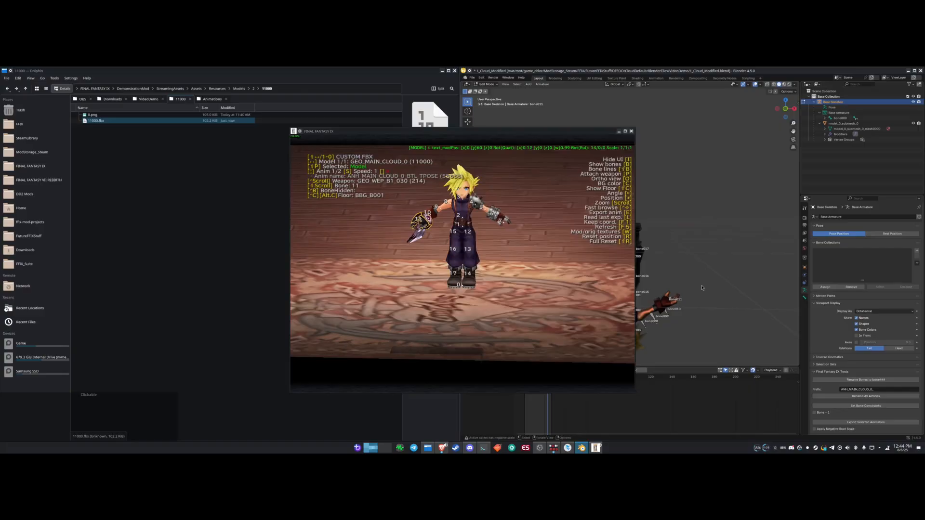
click(417, 267)
scroll(418, 265, down, 4)
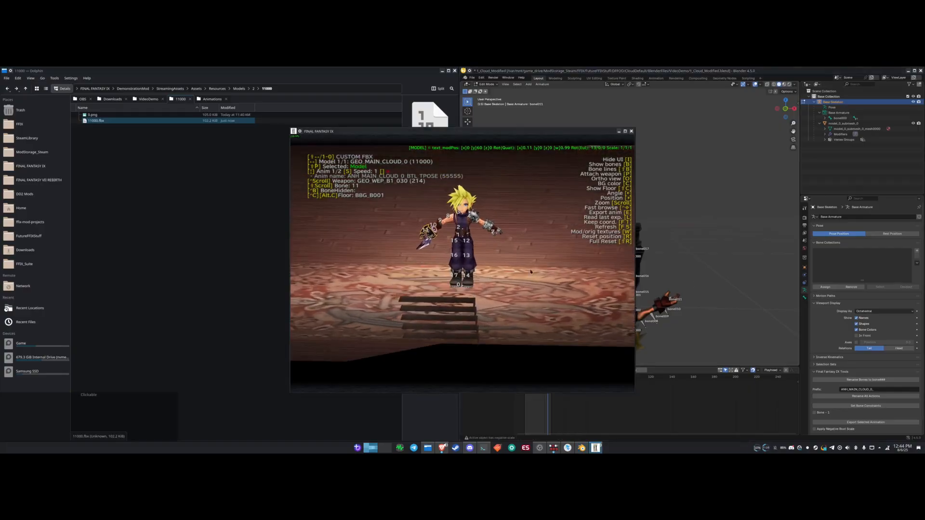
- Back in Blender, save the project as a new file named 2_Cloud_ModelOnly.blend in the VideoDemo folder
click(746, 285)
scroll(703, 272, down, 1)
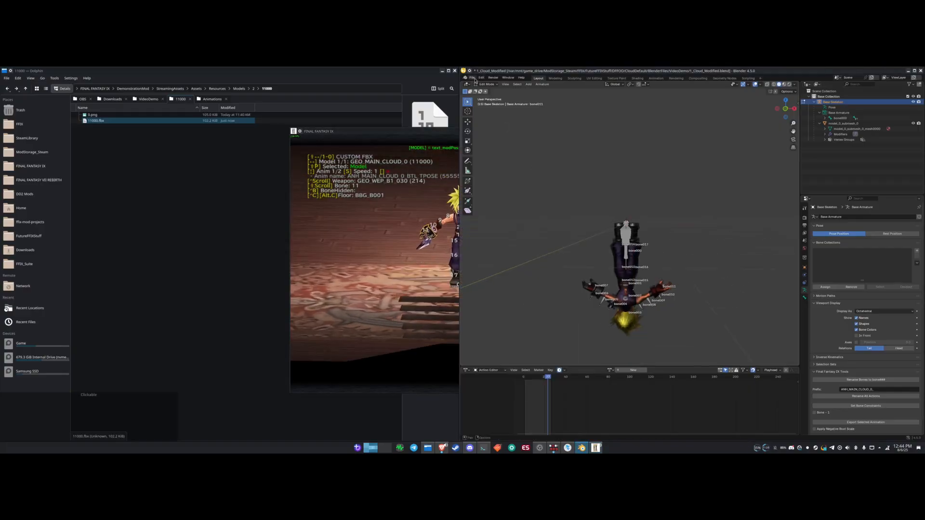
middle_drag(574, 199, 634, 211)
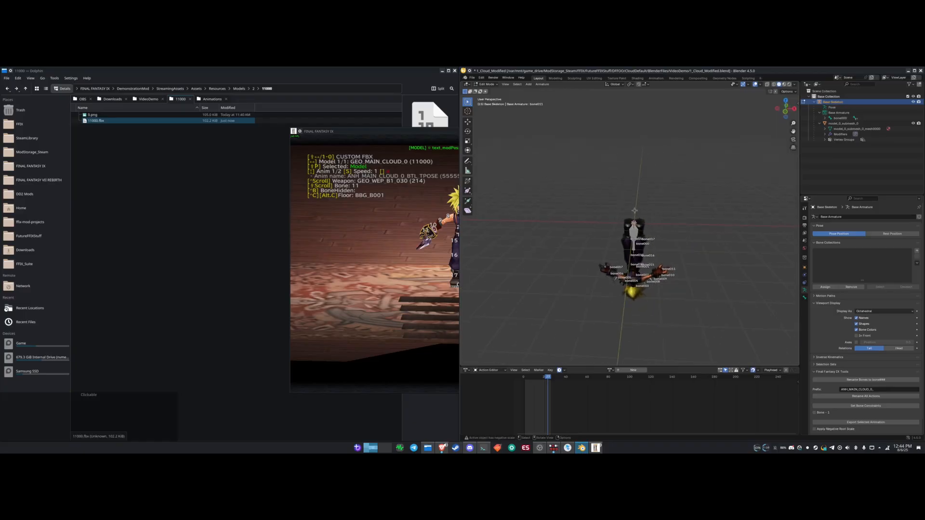
click(473, 79)
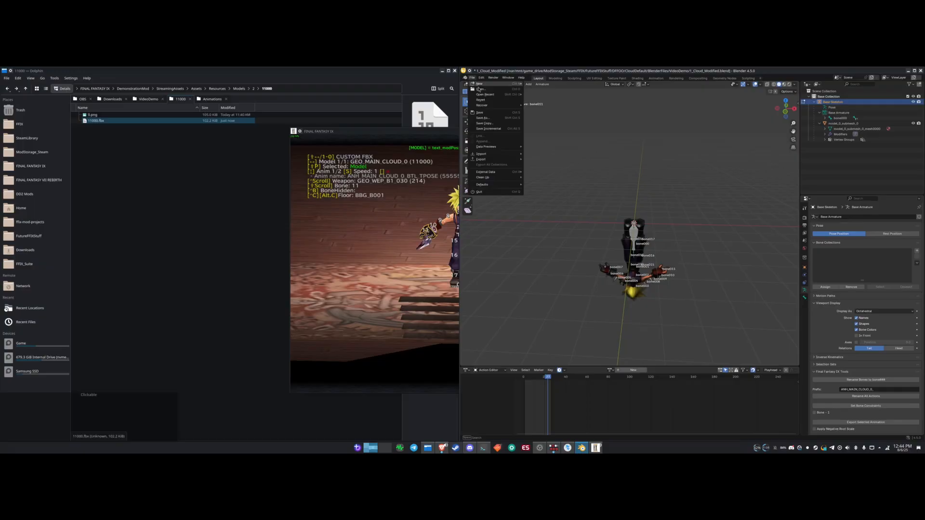
key(Escape)
key(ctrl+shift+s)
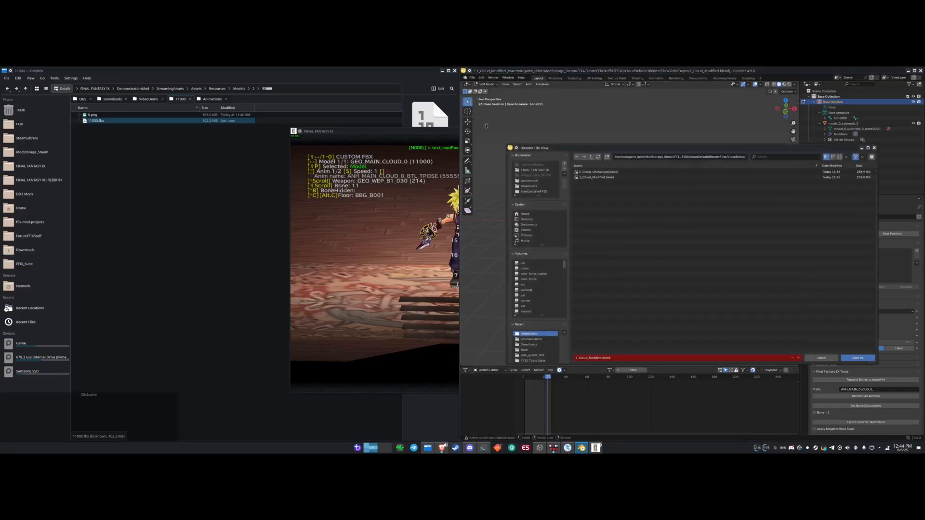
click(581, 358)
click(578, 358)
key(BackSpace)
text(2)
key(End)
key(Left)
key(Left)
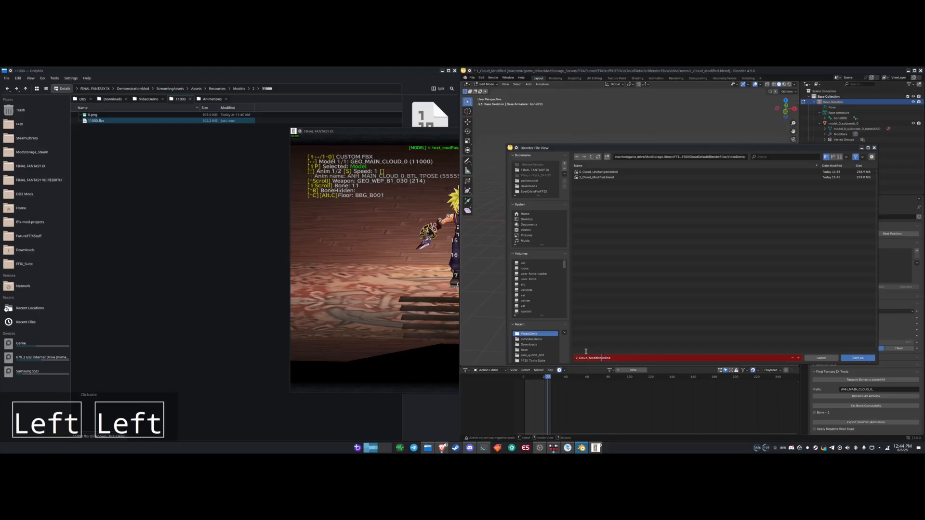
key(BackSpace)
key(BackSpace)
text(e1)
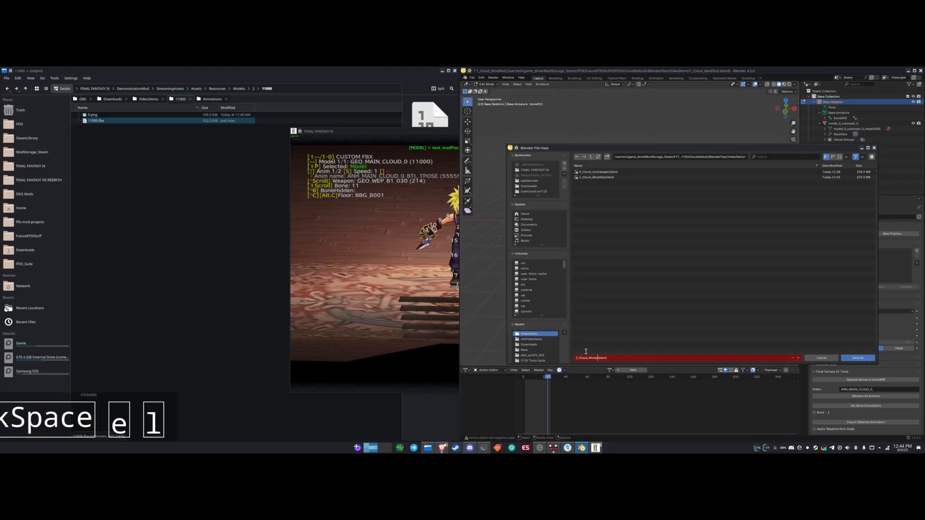
text(Only)
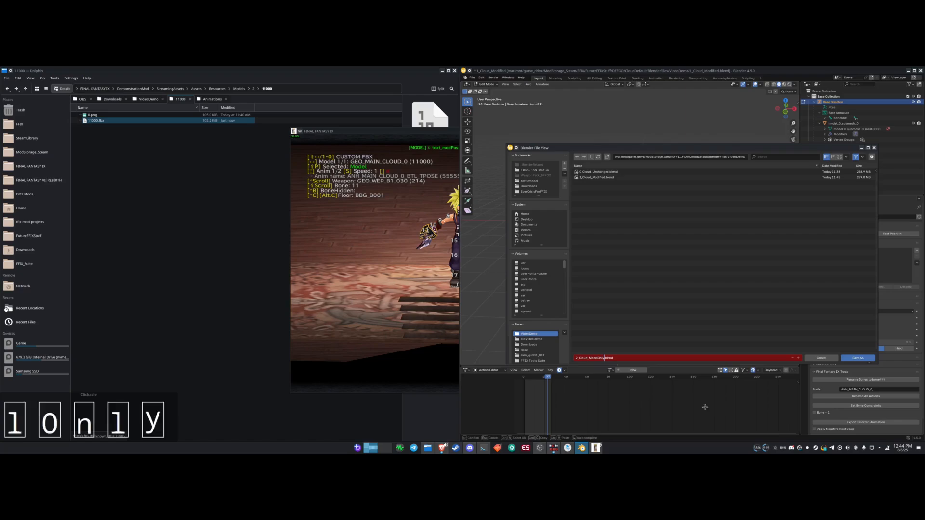
click(855, 358)
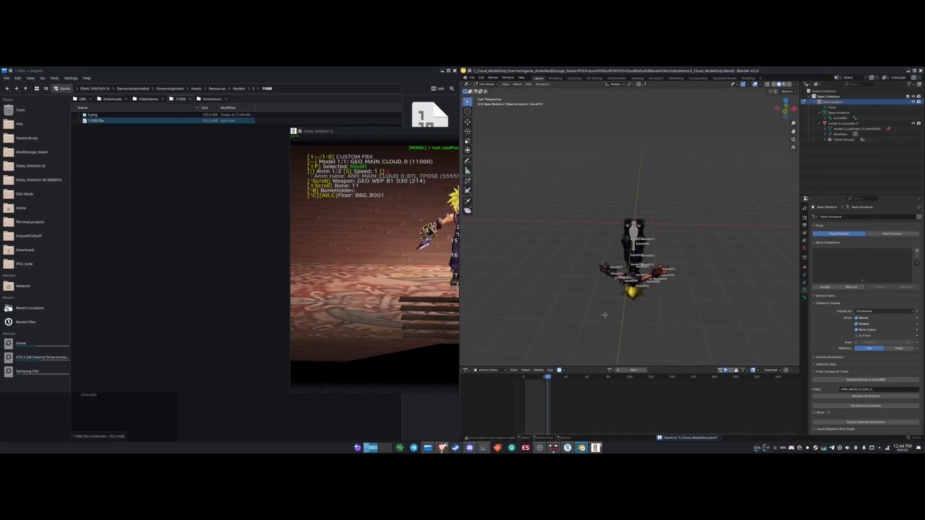
middle_drag(589, 297, 586, 297)
click(406, 235)
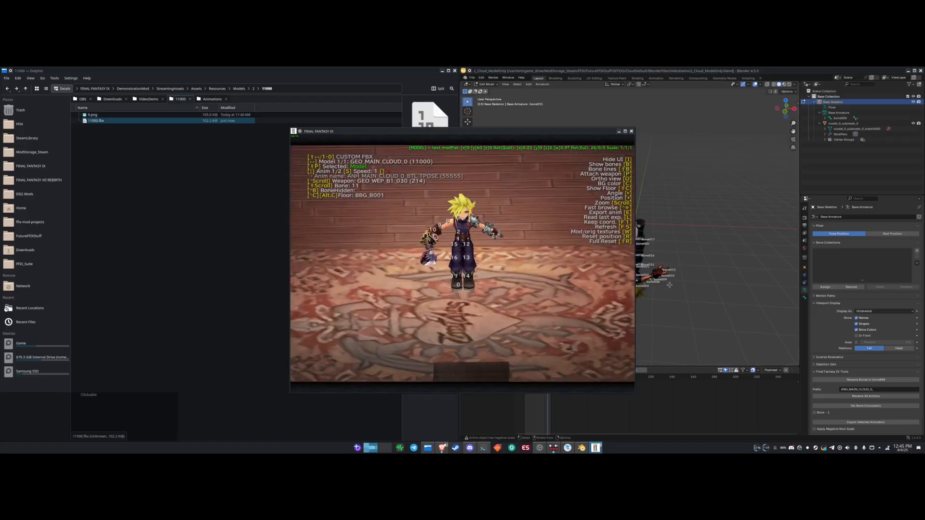
click(723, 282)
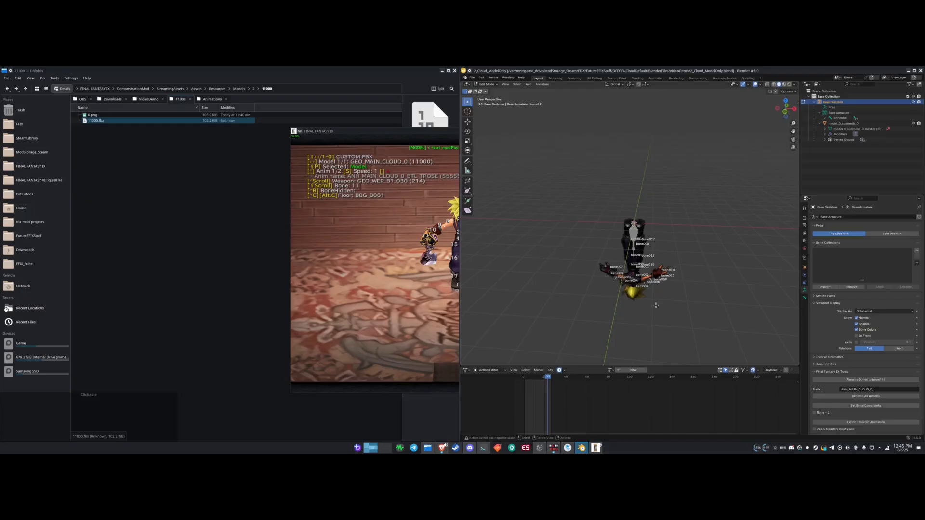
middle_drag(656, 302, 670, 301)
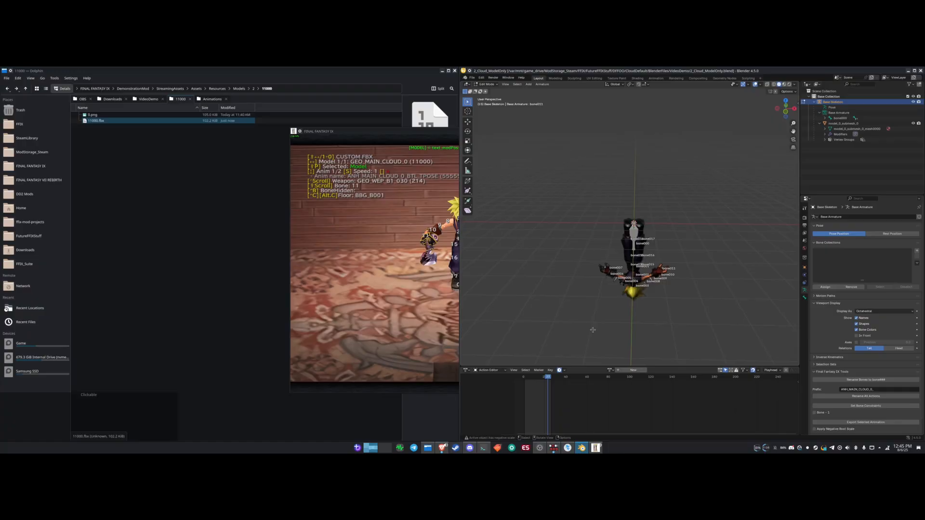
click(435, 278)
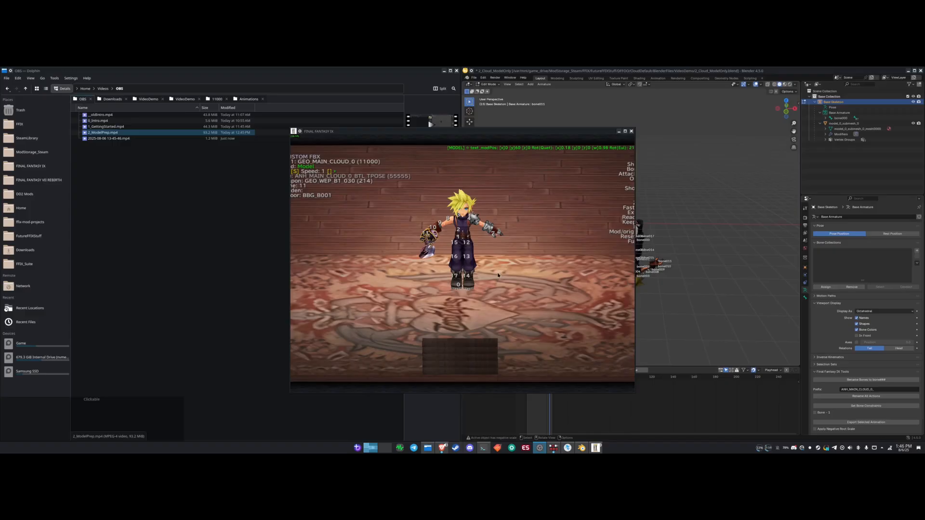
- In Blender, leave Edit Mode, select the Cloud mesh together with its armature and scale both by -1
click(668, 275)
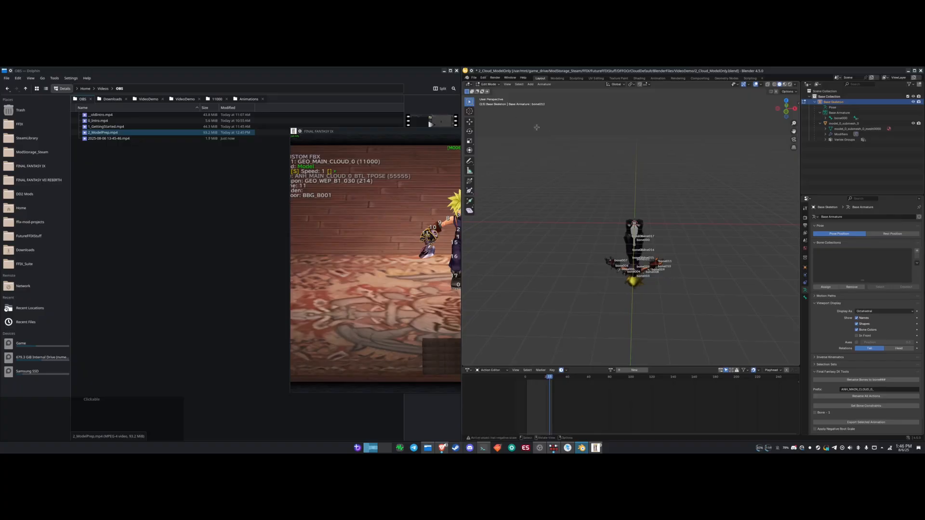
key(Tab)
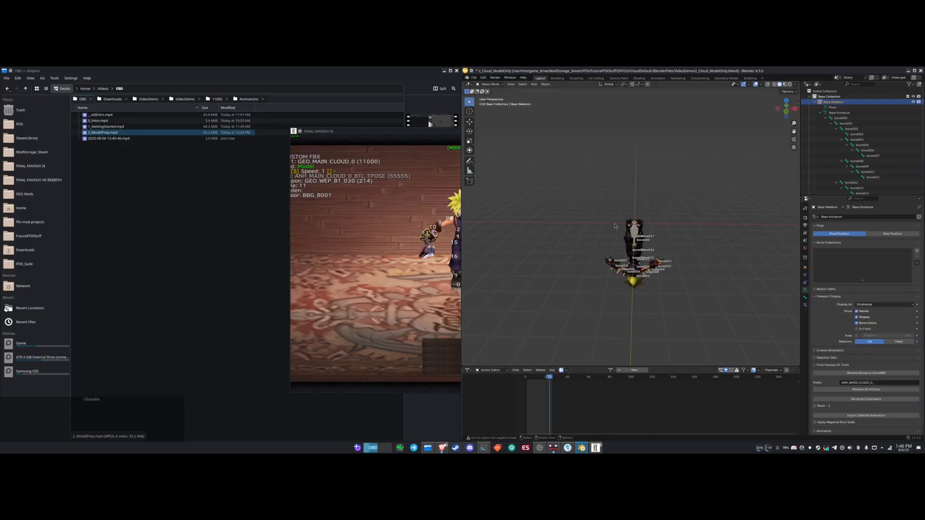
click(628, 246)
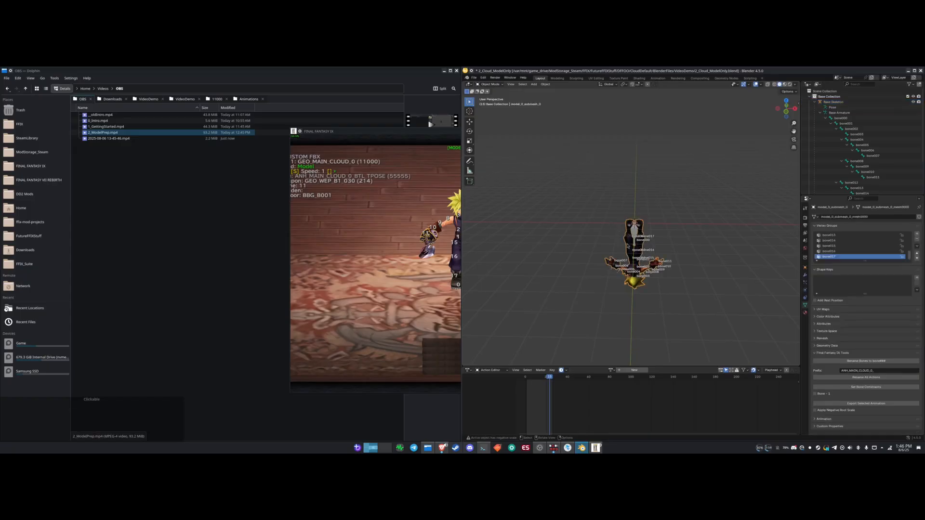
key(a)
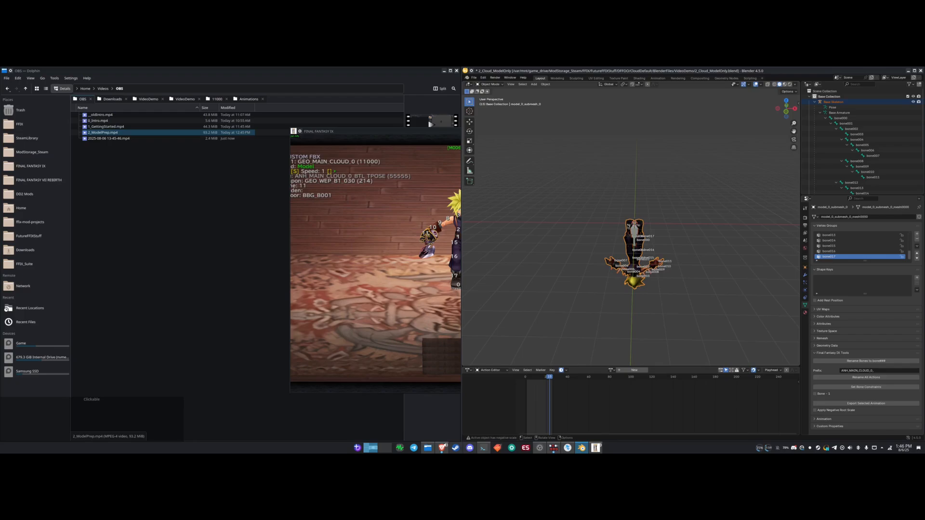
key(s)
key(KP_Subtract)
key(1)
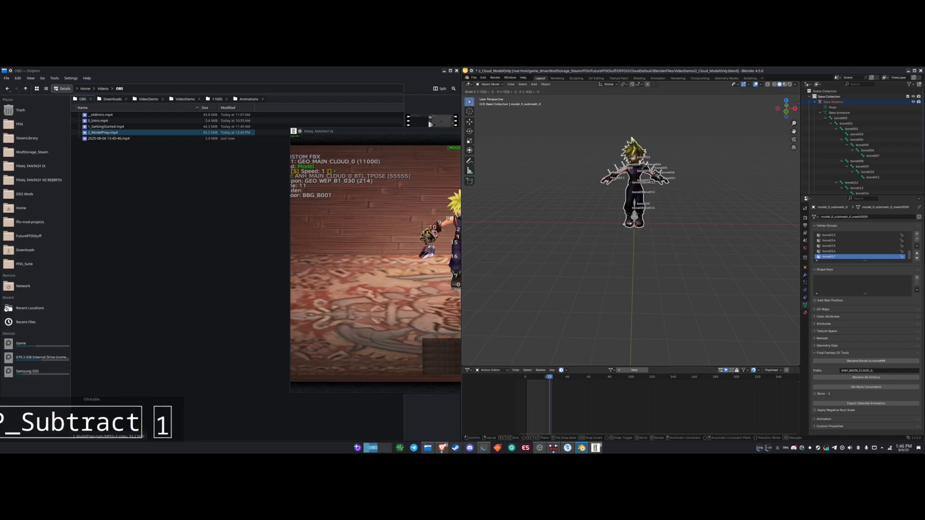
key(KP_Enter)
scroll(652, 207, up, 1)
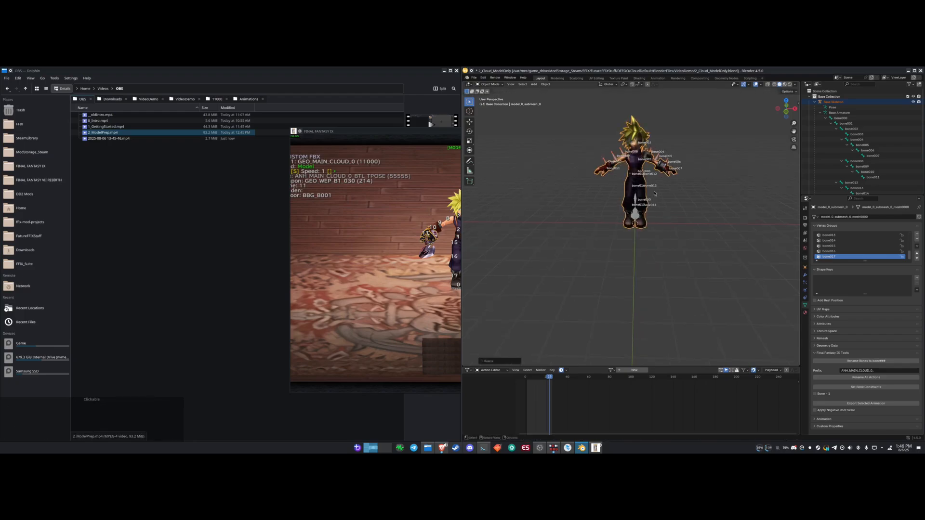
- Save the project under the new name 3_Cloud_CustomAnimations.blend in the VideoDemo folder
scroll(654, 193, down, 2)
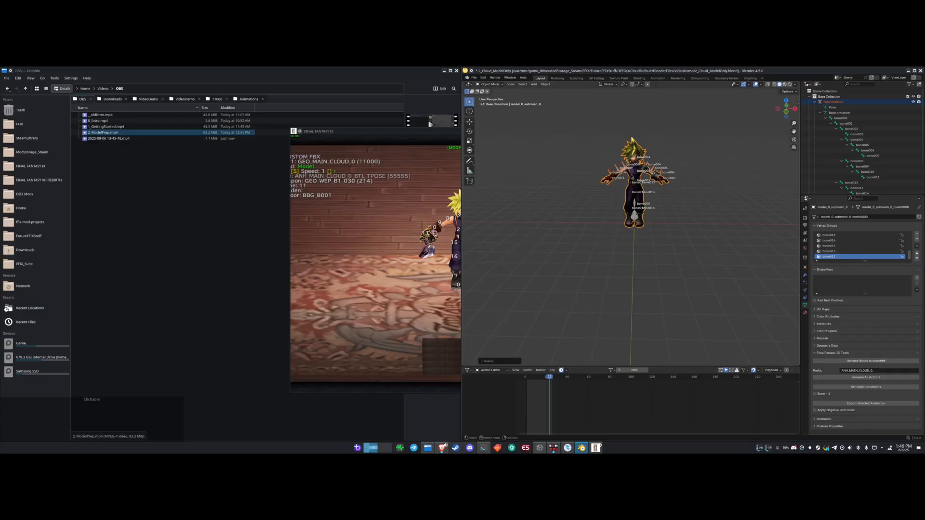
click(474, 77)
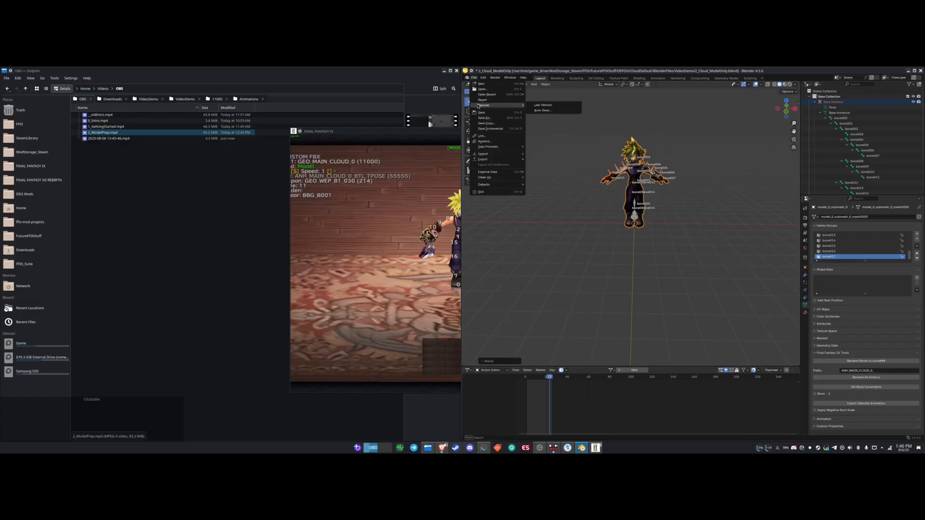
click(480, 124)
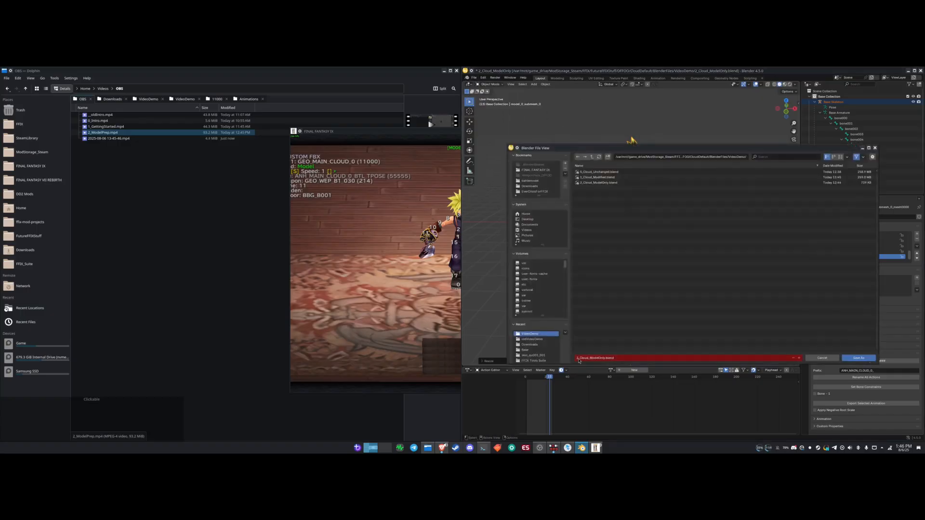
key(BackSpace)
key(BackSpace)
key(BackSpace)
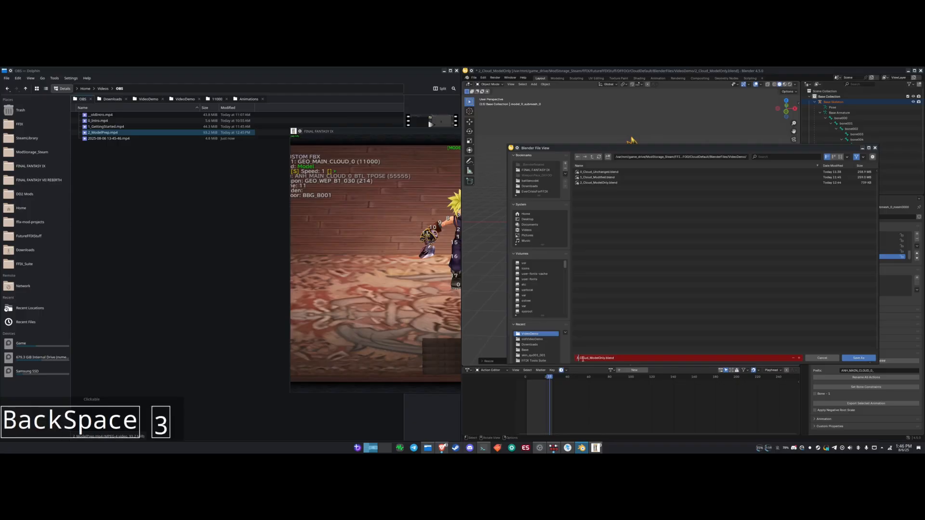
key(Right)
key(BackSpace)
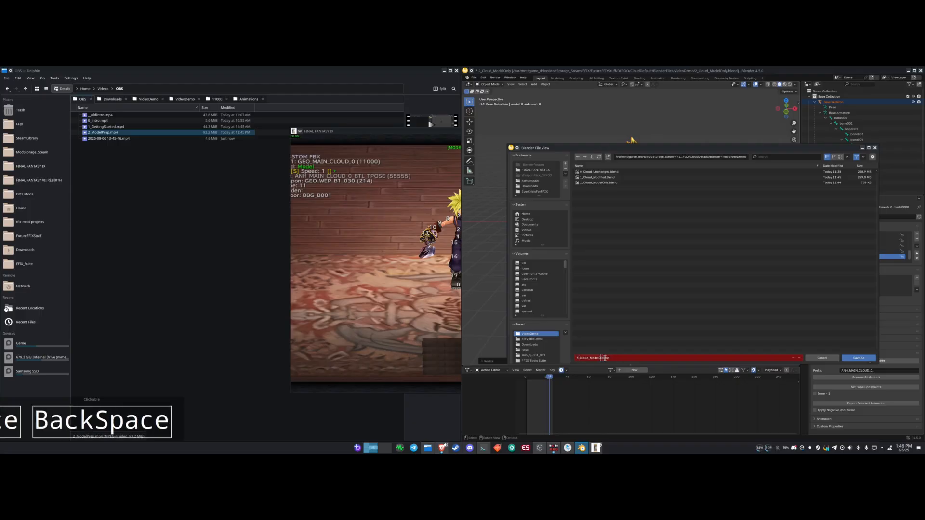
text(CustomAnim)
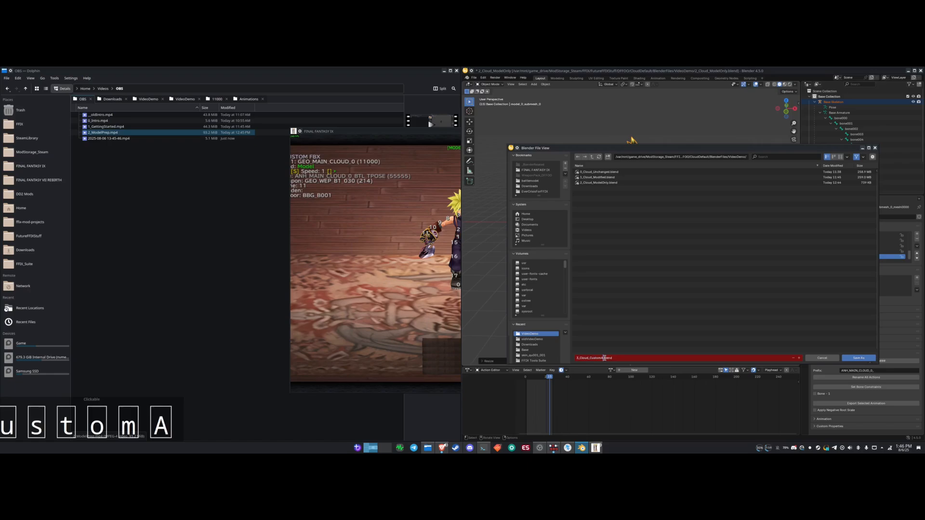
text(nimations)
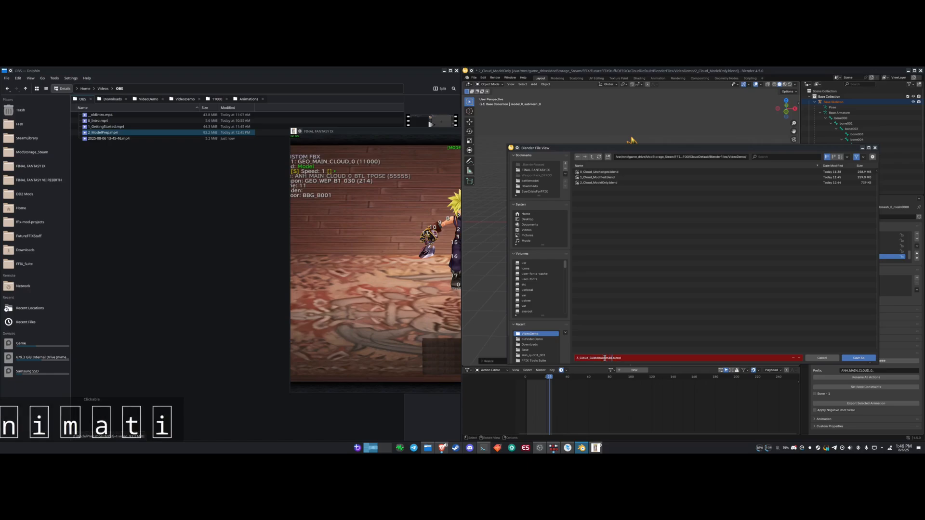
key(Return)
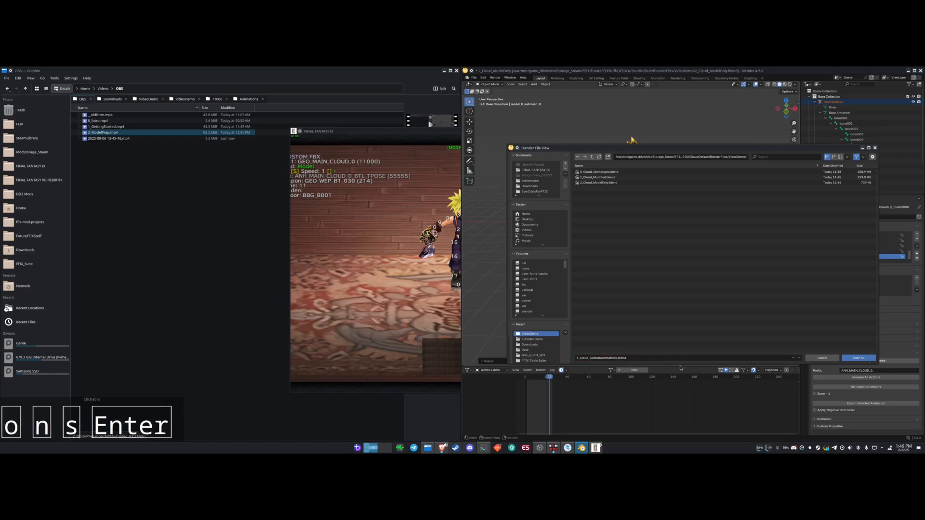
click(844, 358)
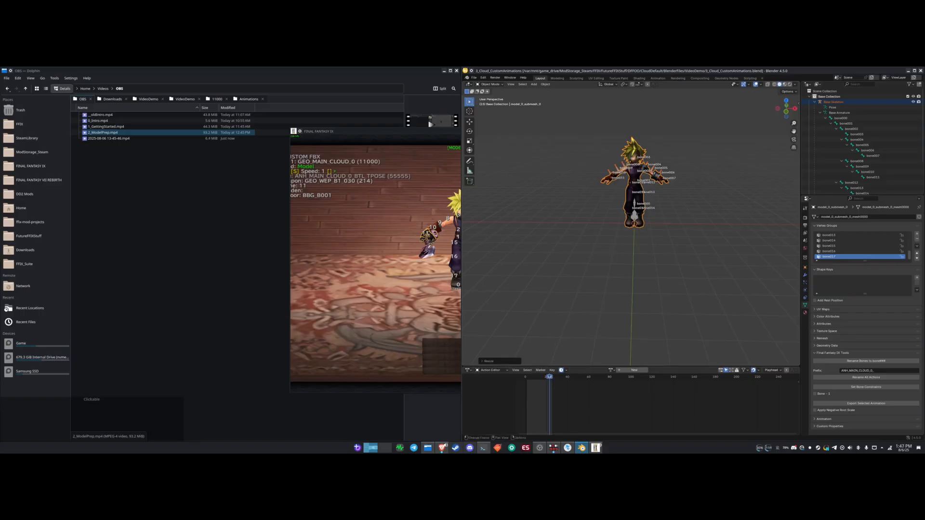
- Move the playhead back to the start of the animation timeline
drag(542, 378, 529, 380)
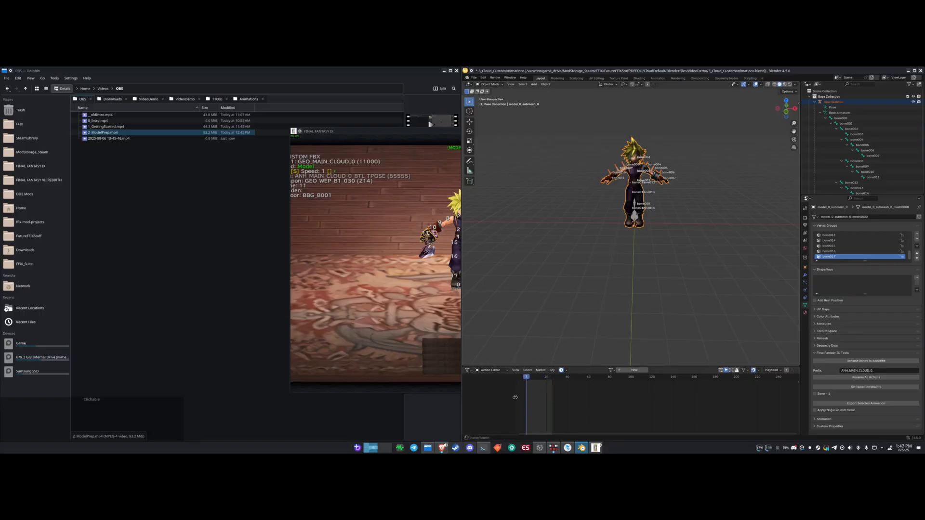
scroll(668, 254, up, 1)
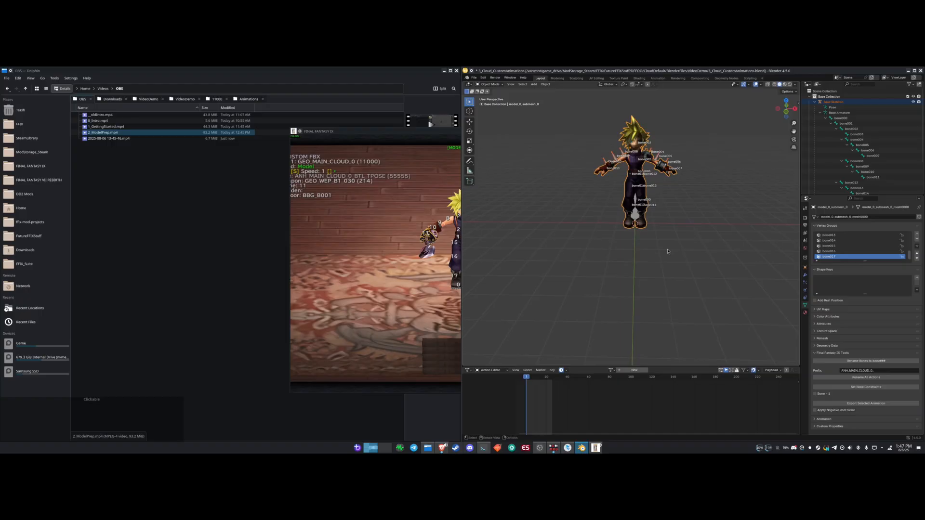
- Select the character's armature and put it in Pose Mode
scroll(666, 258, down, 1)
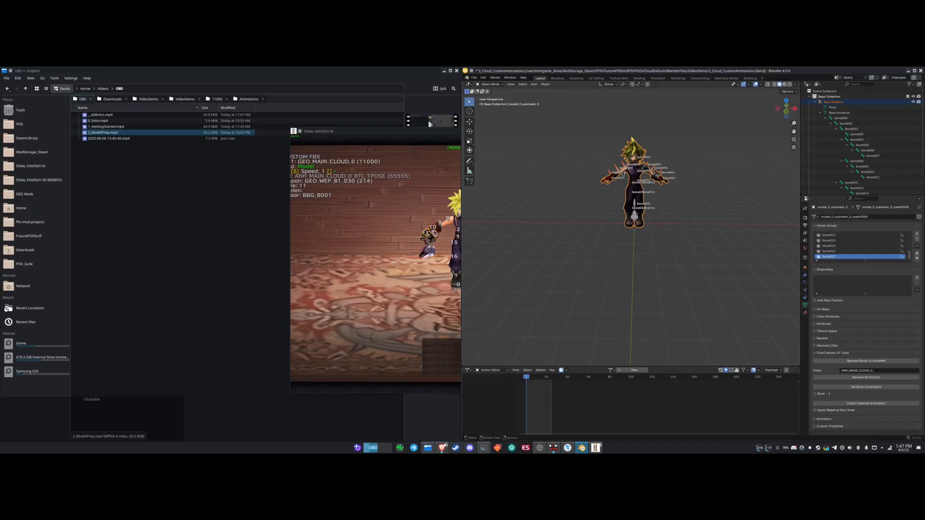
click(622, 173)
key(ctrl+Tab)
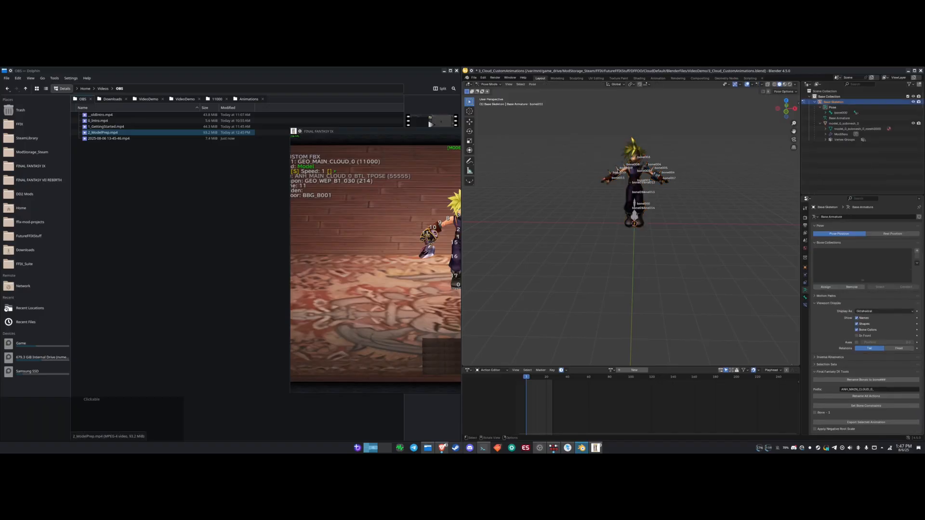
click(623, 164)
key(r)
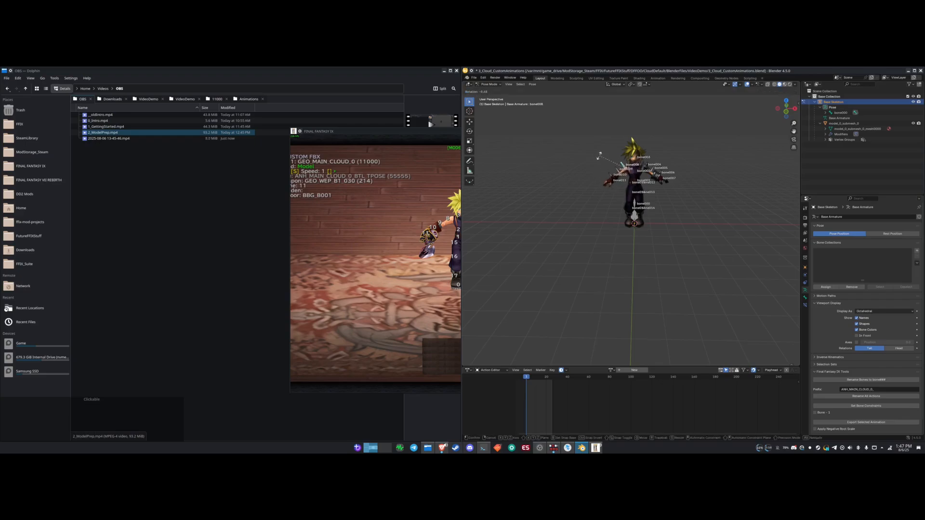
key(Escape)
key(r)
key(x)
key(Escape)
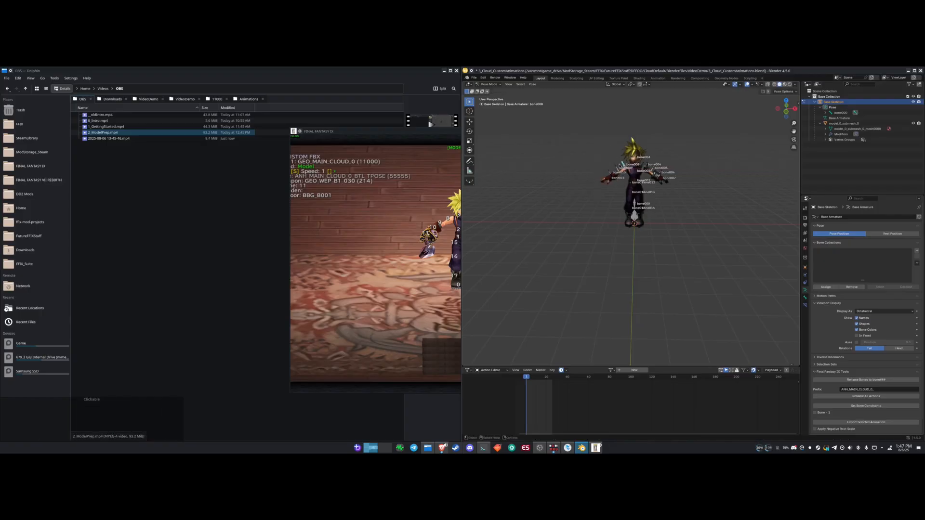
click(617, 168)
key(Escape)
- Create a new action for the armature and name it ANH_MAIN_CLOUD_0_TPOSE, reusing the add-on's animation prefix
click(635, 371)
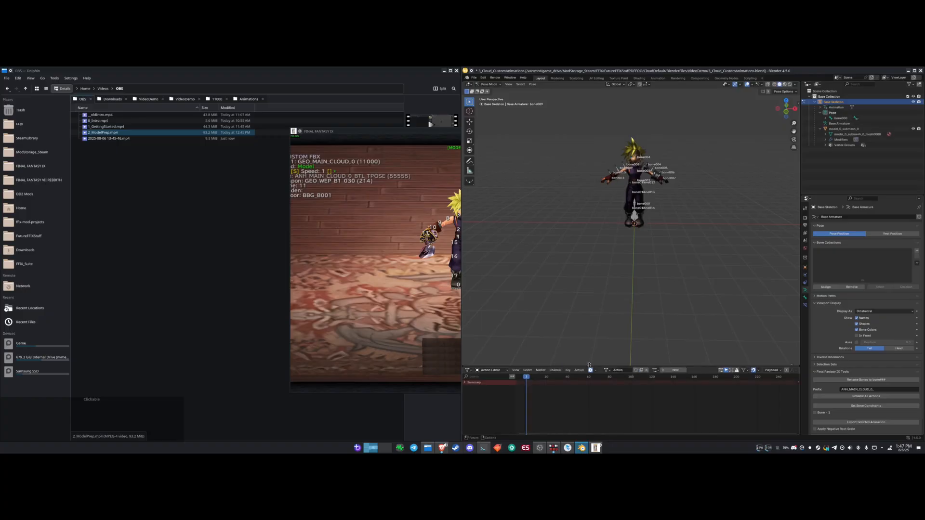
click(619, 370)
click(863, 390)
key(ctrl+a)
key(ctrl+c)
click(620, 370)
key(ctrl+a)
key(ctrl+v)
text(T)
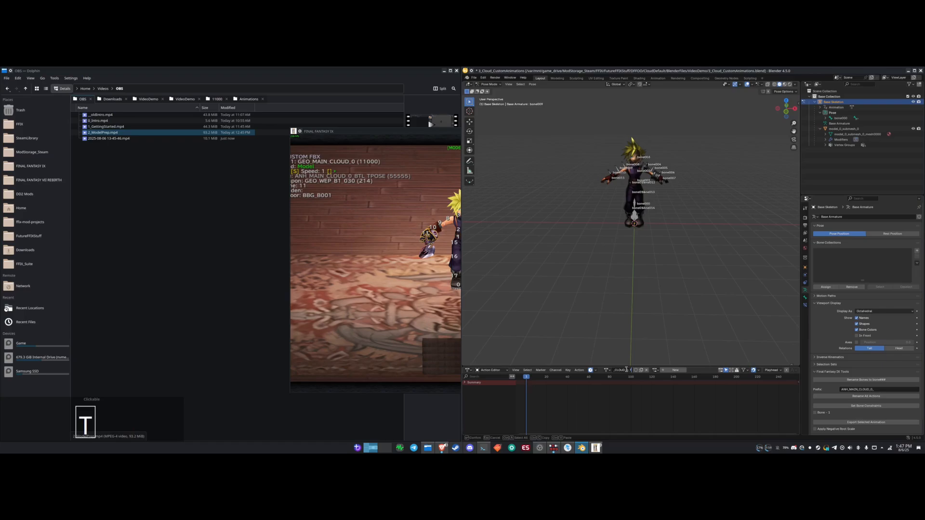
text(POSE)
key(KP_Enter)
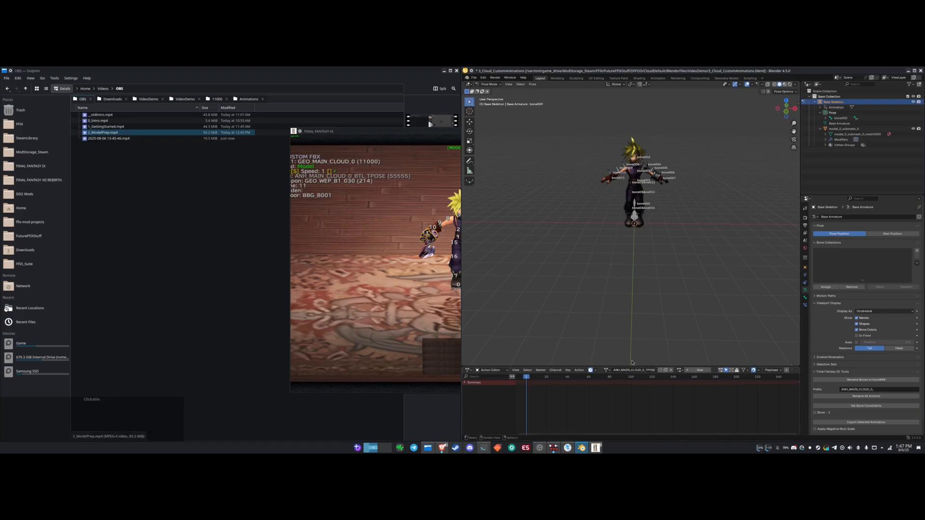
- Insert BTL_ before TPOSE so the action is named ANH_MAIN_CLOUD_0_BTL_TPOSE
click(650, 371)
key(Left)
text(BTL_)
key(Return)
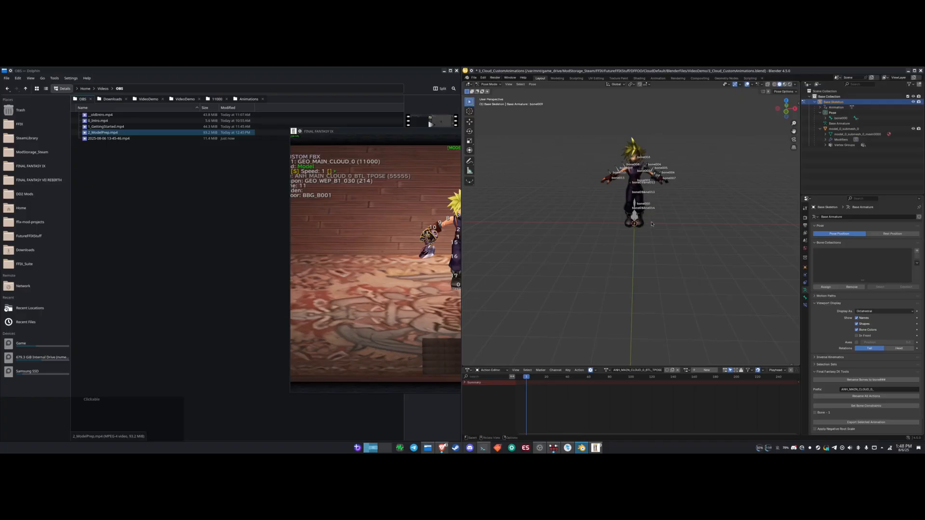
- Select all the armature's bones and insert a keyframe for their T-pose at the current frame
click(635, 215)
key(a)
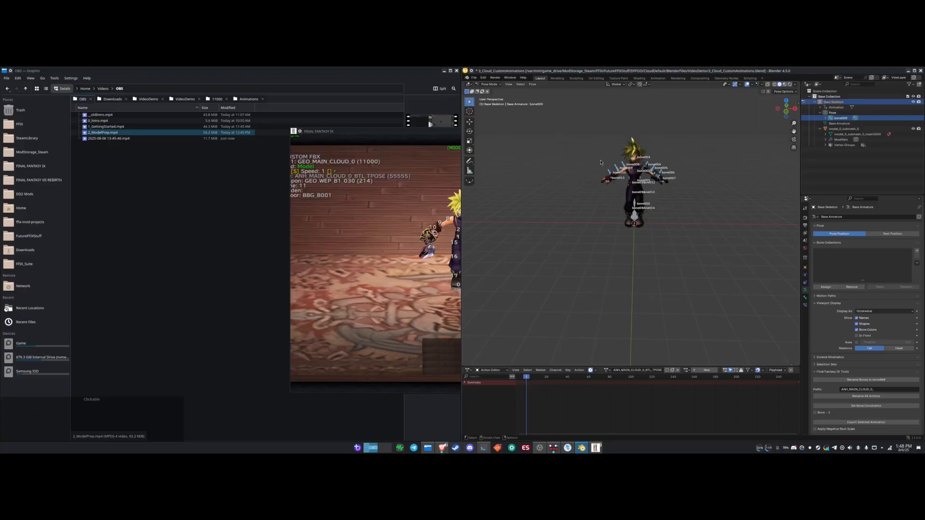
click(533, 84)
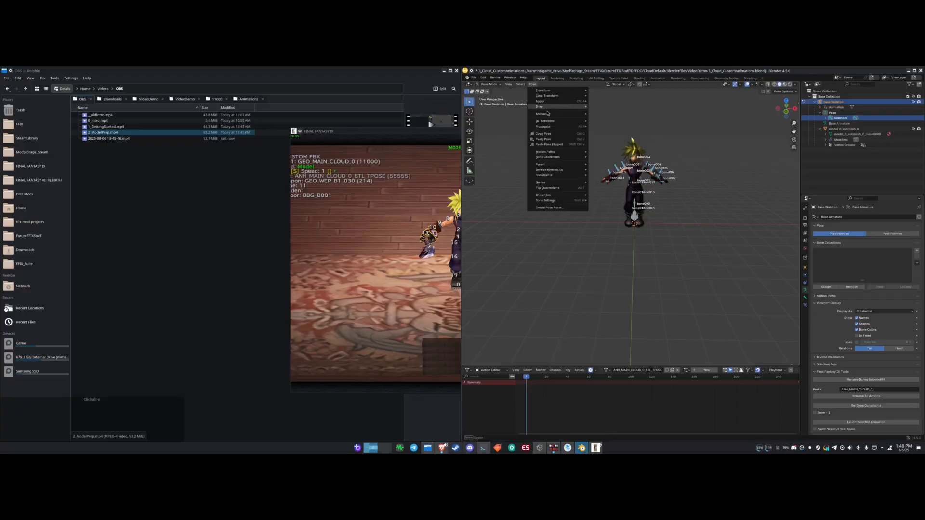
mouse_move(559, 113)
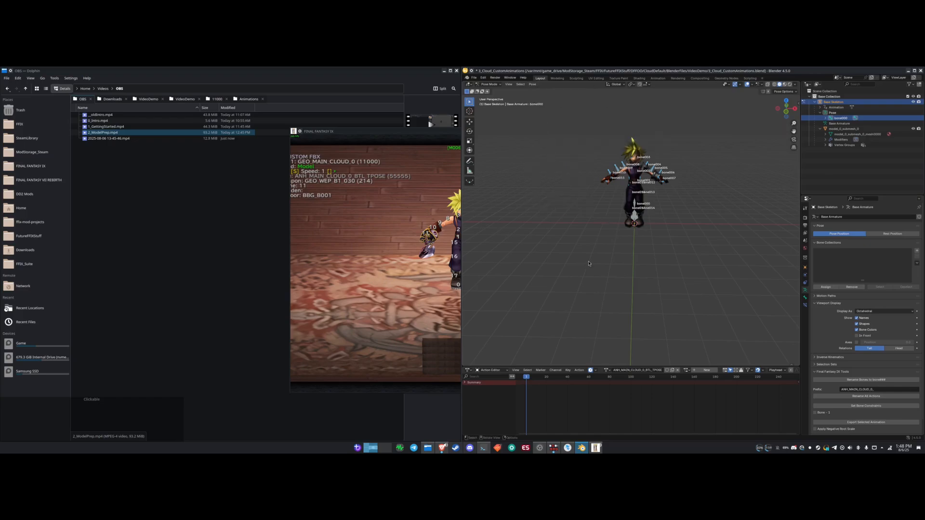
key(i)
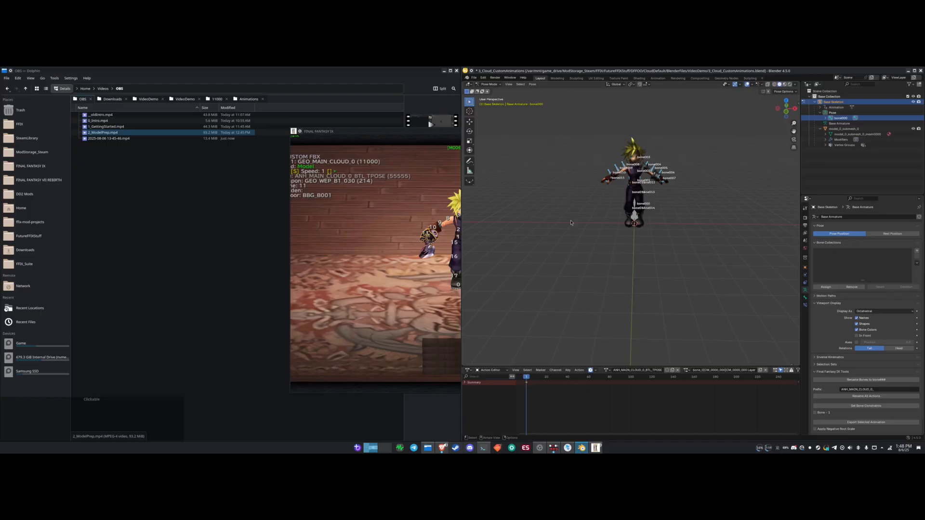
- Enable Apply Negative Root Scale in the Final Fantasy IX tools and export the selected animation
middle_drag(587, 262, 592, 263)
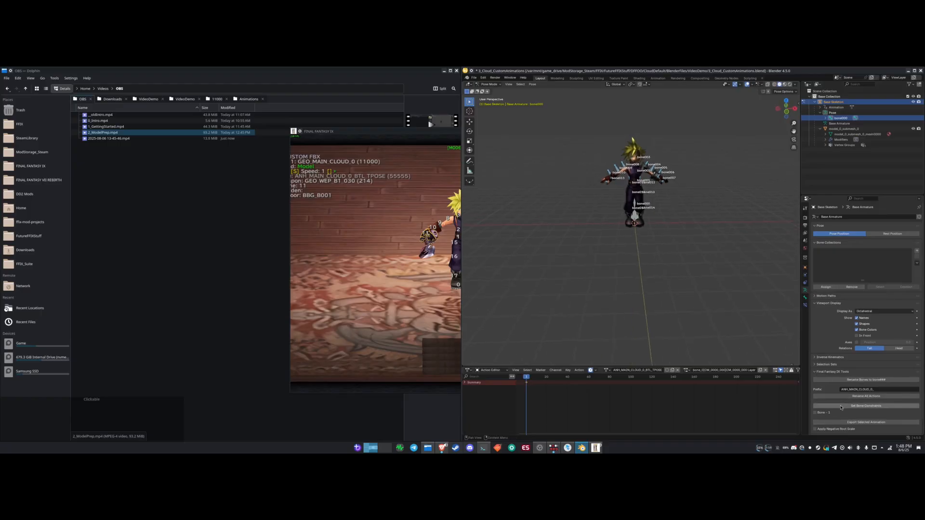
mouse_move(700, 268)
middle_down()
mouse_move(692, 268)
mouse_move(699, 268)
middle_up()
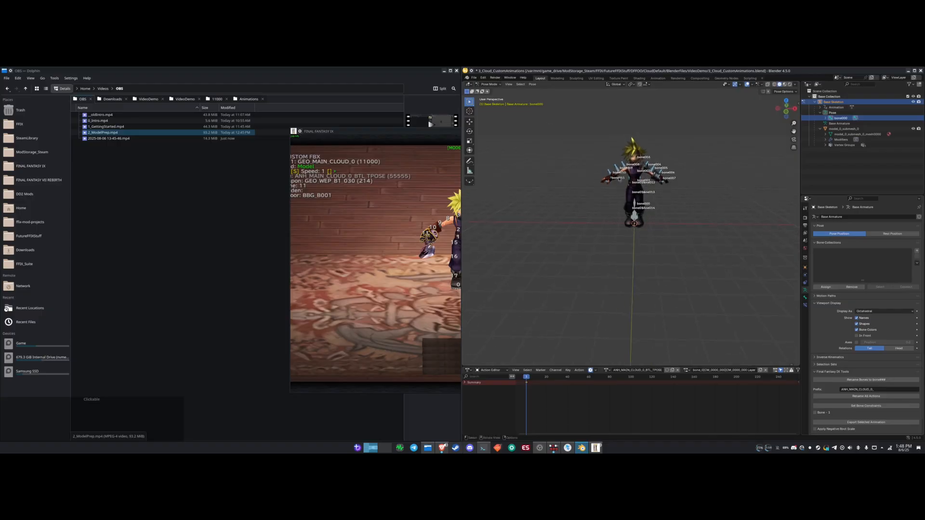
scroll(816, 422, down, 1)
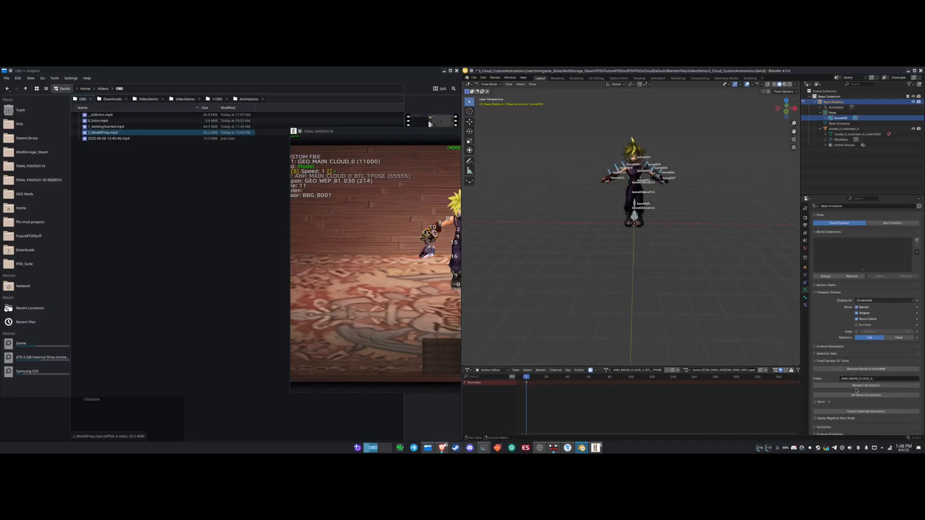
click(816, 419)
click(836, 412)
- Switch to Dolphin and copy ANH_MAIN_CLOUD_0_BTL_TPOSE.anim from Downloads into the mod's Animations/11000 folder
click(115, 100)
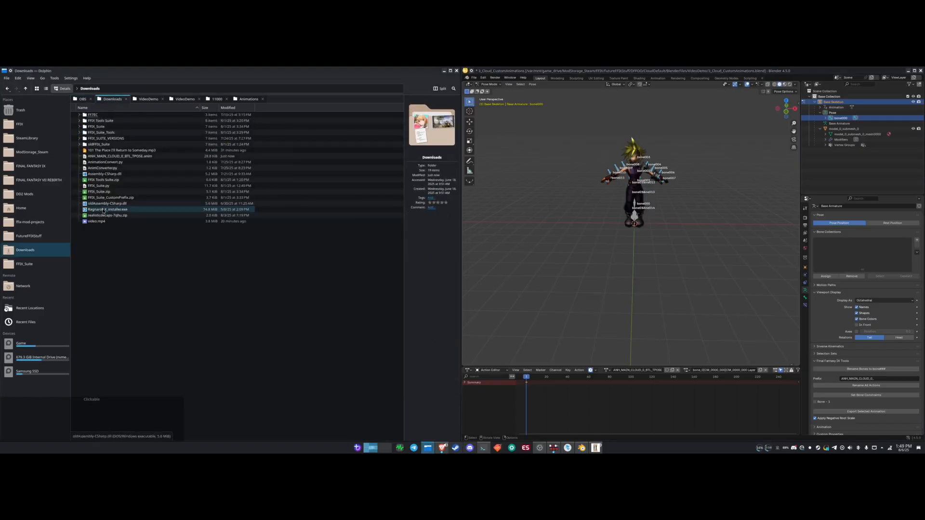
click(119, 157)
key(ctrl+c)
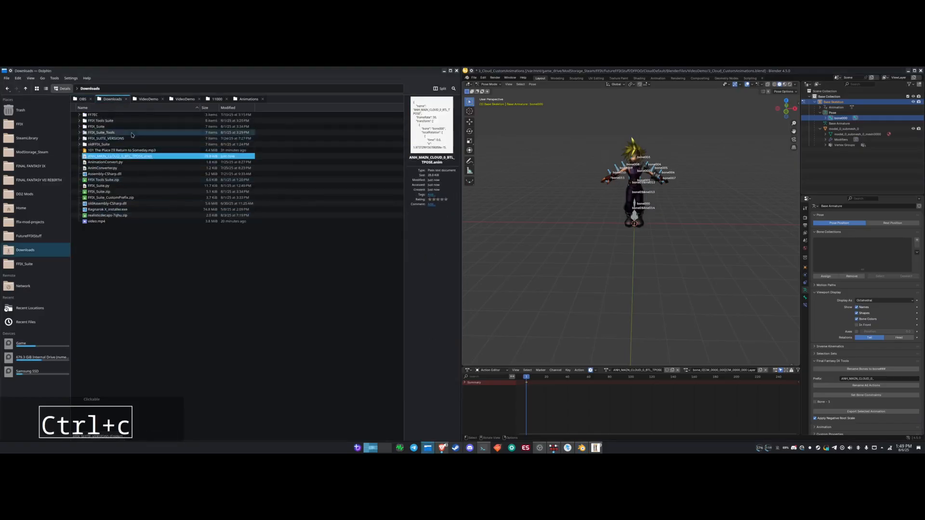
click(207, 99)
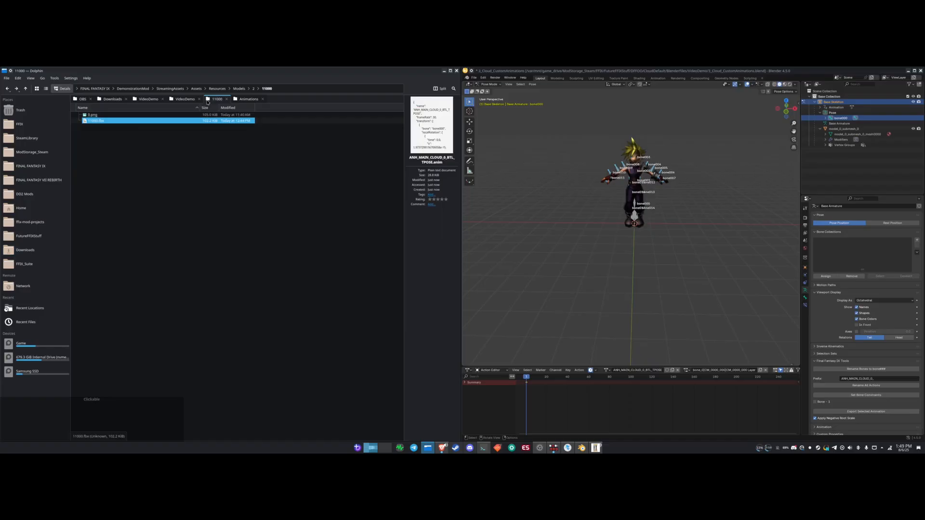
click(234, 100)
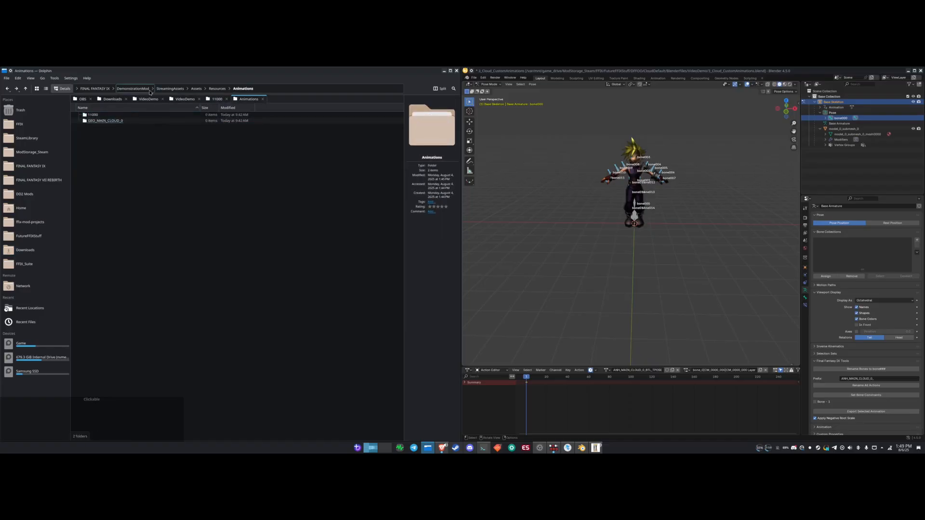
double_click(123, 114)
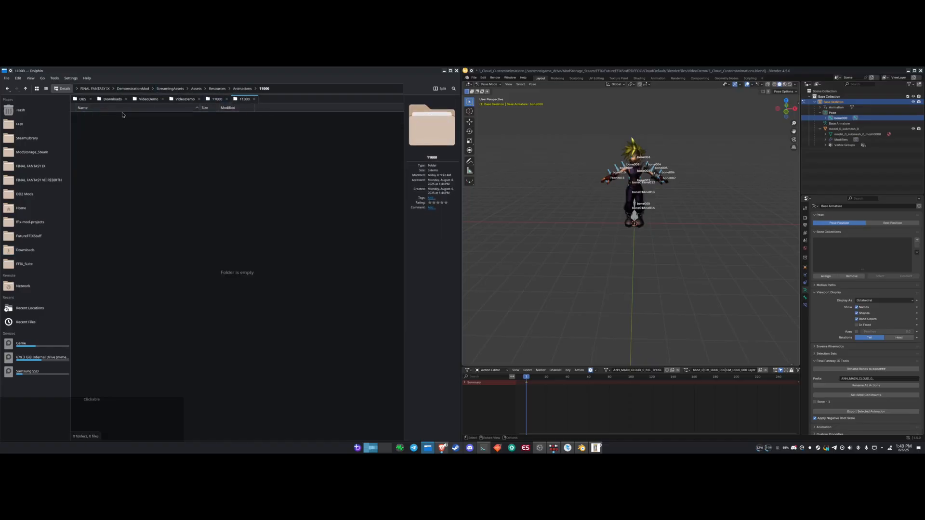
key(ctrl+v)
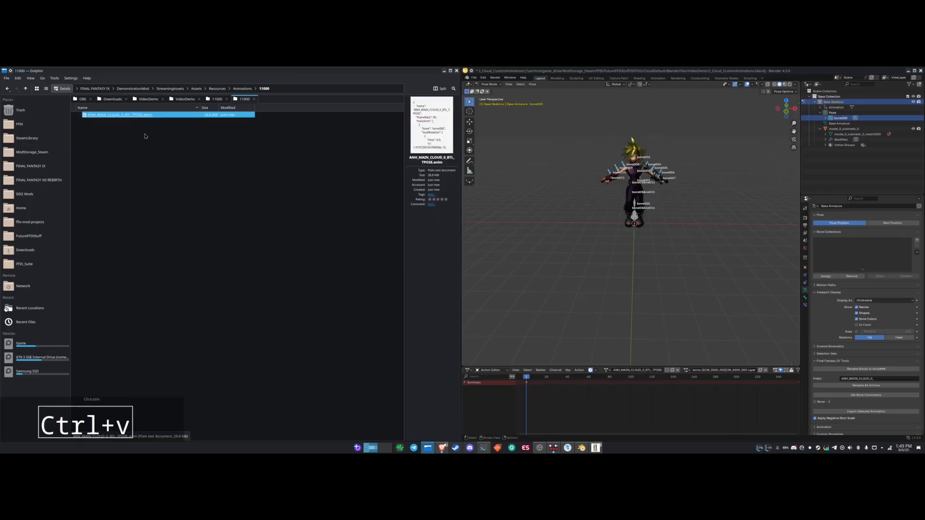
- Rename the copied animation file as 55555.anim
key(F2)
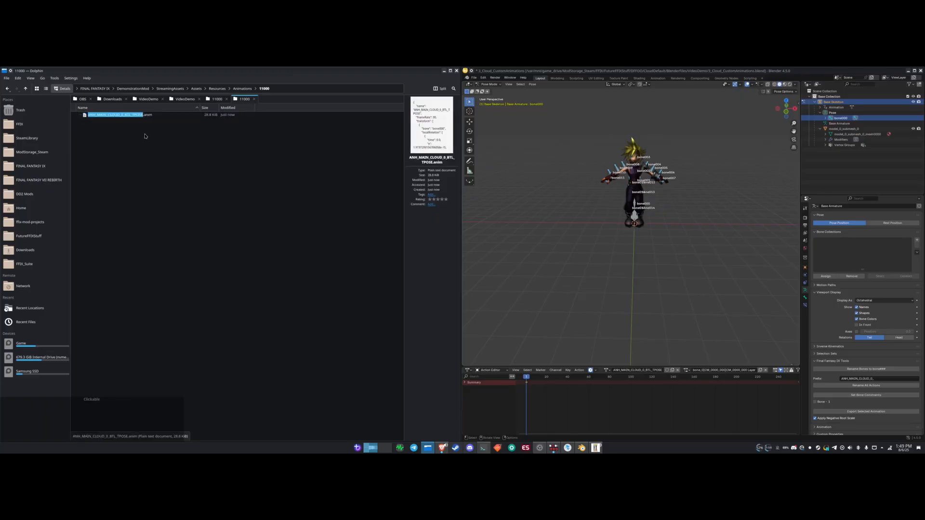
text(555)
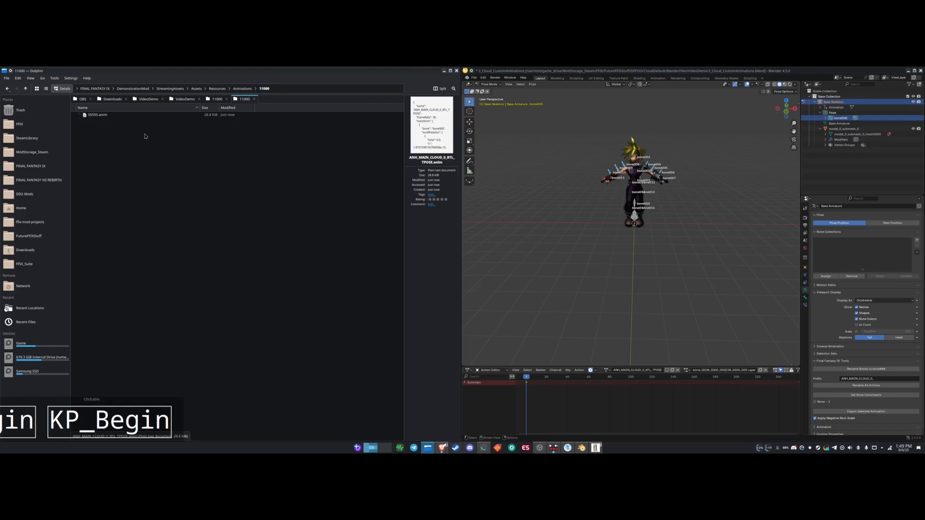
text(55)
key(KP_Enter)
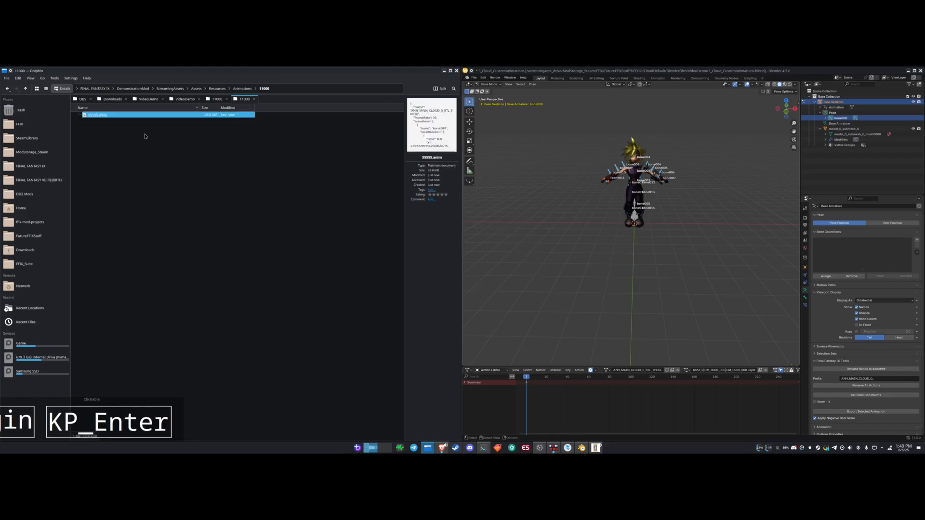
- Bring up the running FINAL FANTASY IX window and quit the game
click(595, 448)
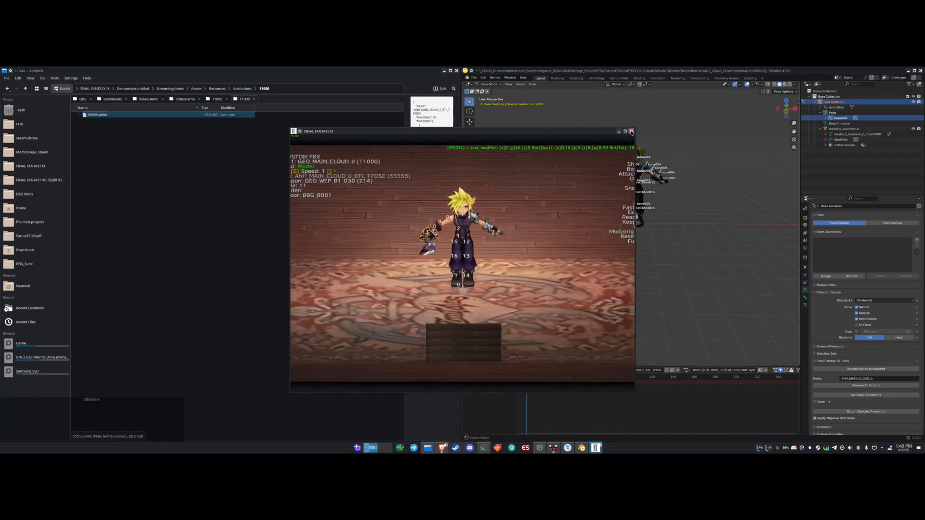
click(631, 132)
key(Up)
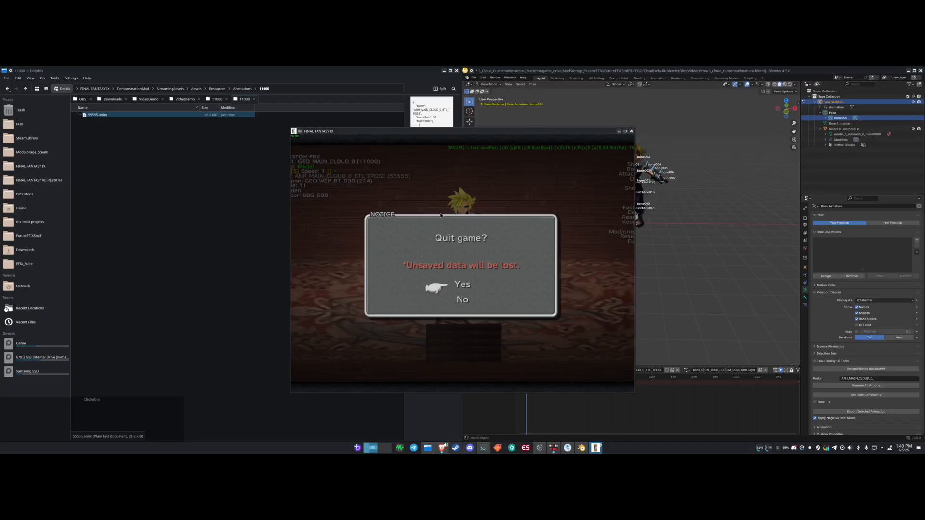
click(455, 282)
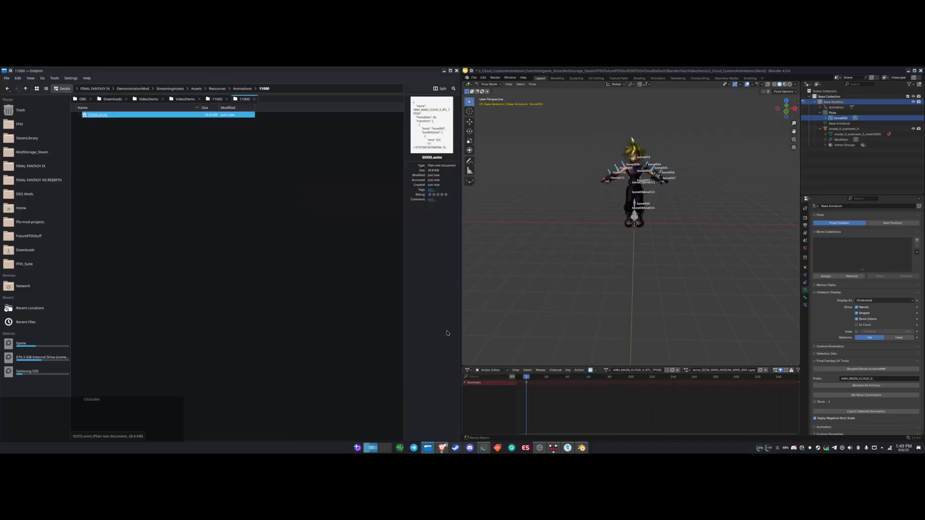
- Start the Final Fantasy IX launcher again and open its Model Viewer from the advanced settings
key(super)
text(final)
key(Return)
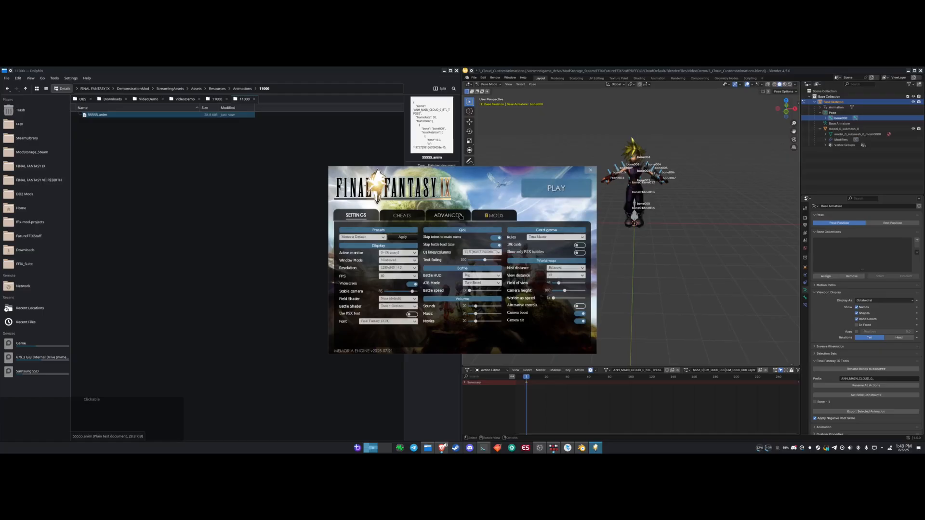
click(458, 217)
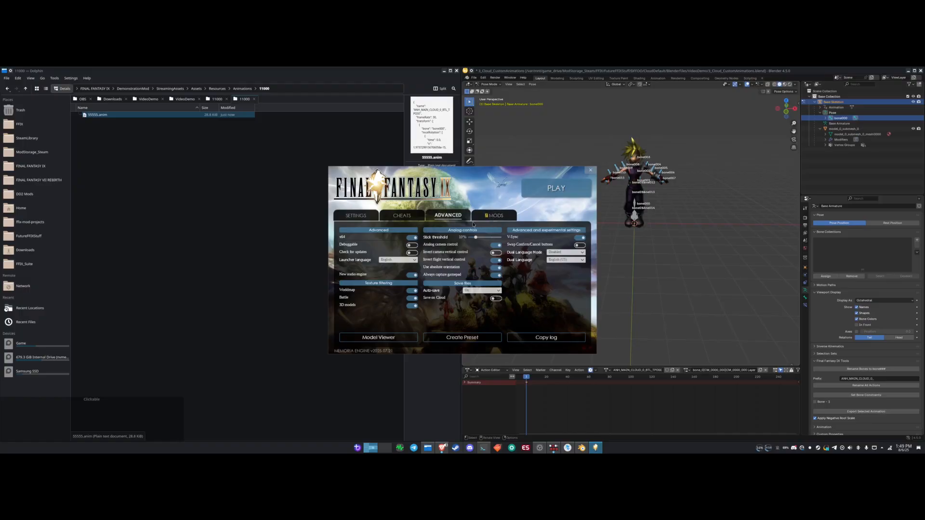
click(385, 339)
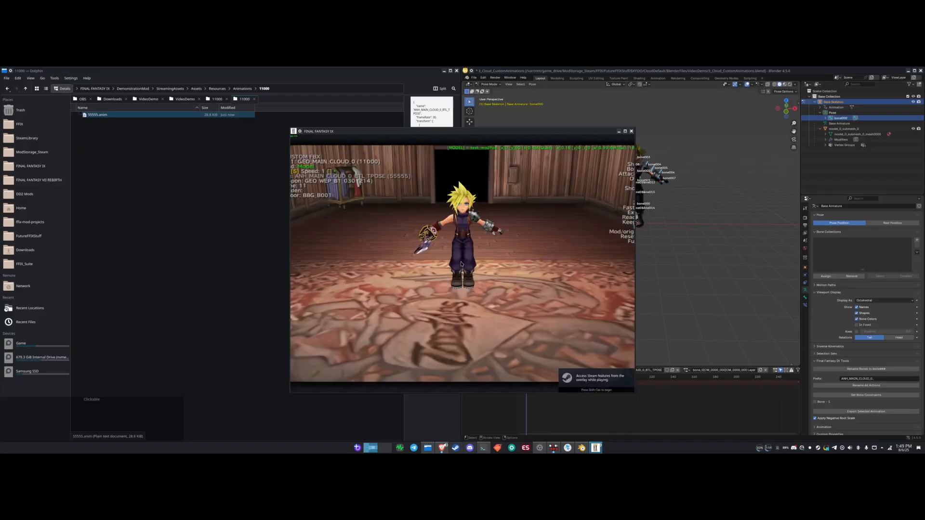
- Zoom out from the Cloud model and shift the viewer's information and shortcut lists fully into view
scroll(456, 253, down, 3)
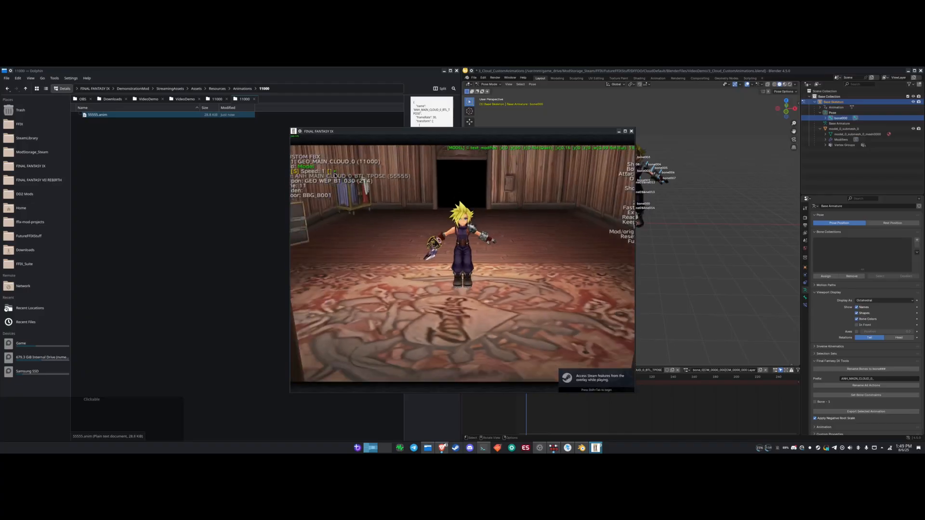
key(n)
key(n)
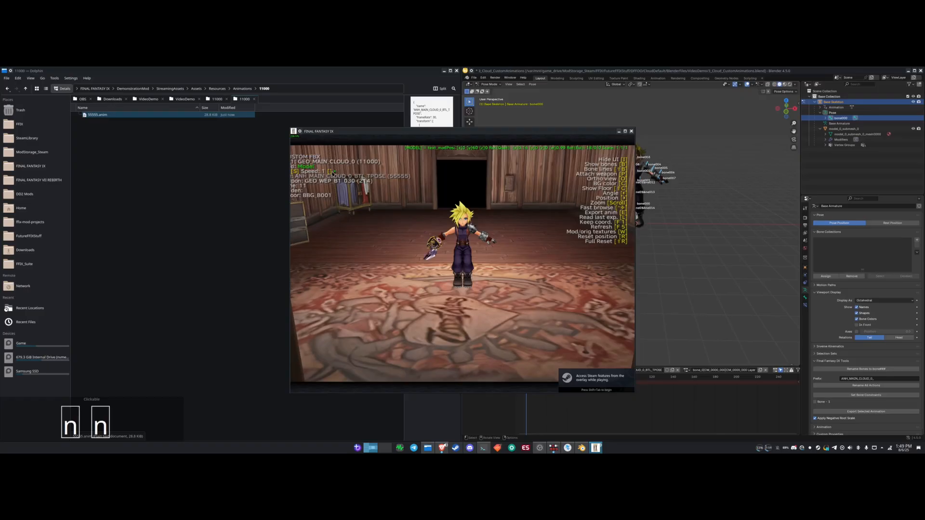
key(v)
key(v)
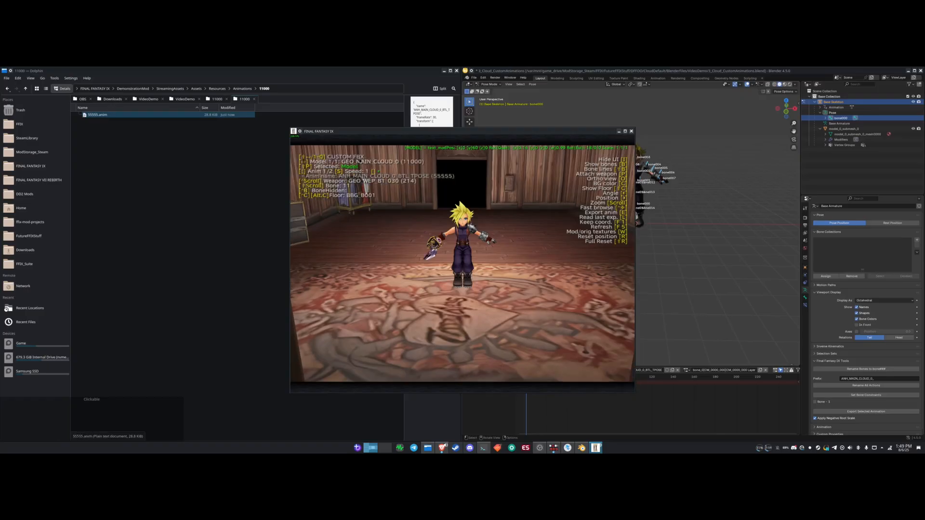
- Play the custom T-pose animation on the Cloud model in the viewer to check it
key(space)
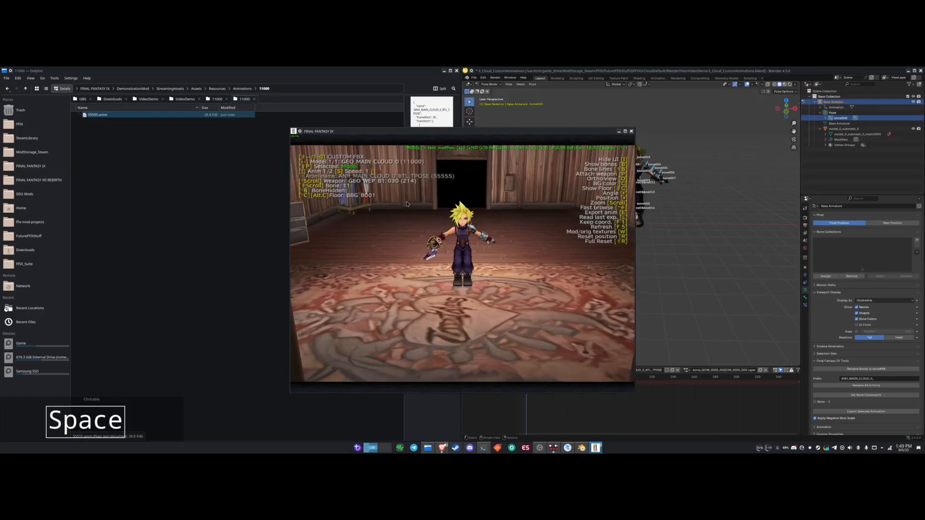
key(Left)
key(Right)
key(space)
key(space)
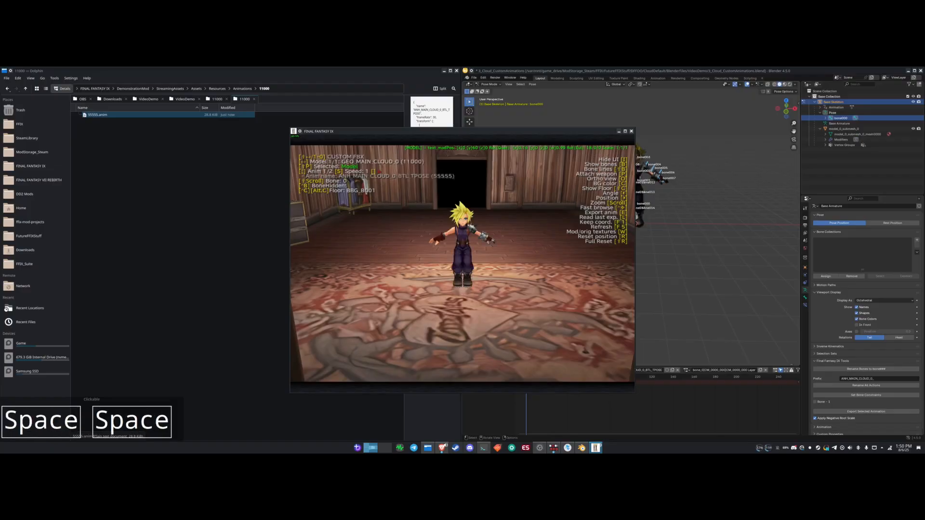
- Switch the Cloud model between its T-pose and idle animations in the viewer and replay the T-pose
key(space)
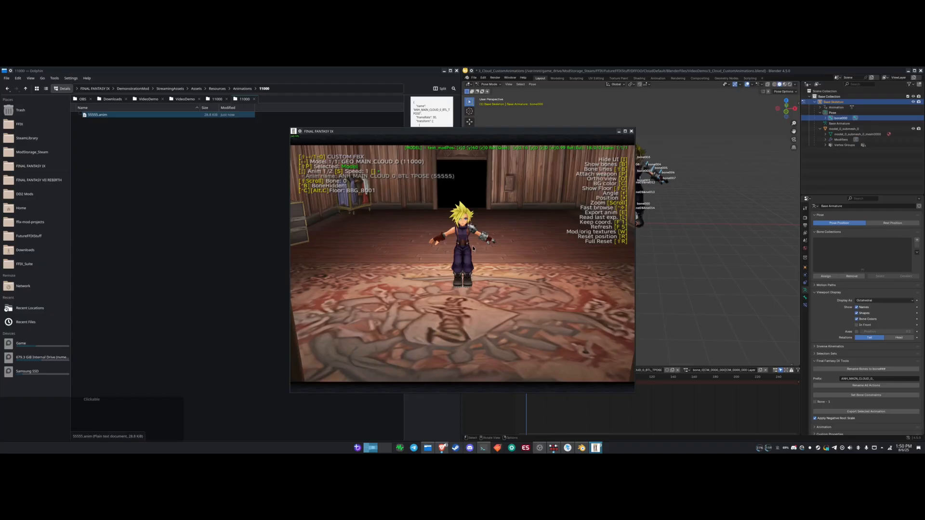
key(Up)
key(Down)
key(Up)
key(Down)
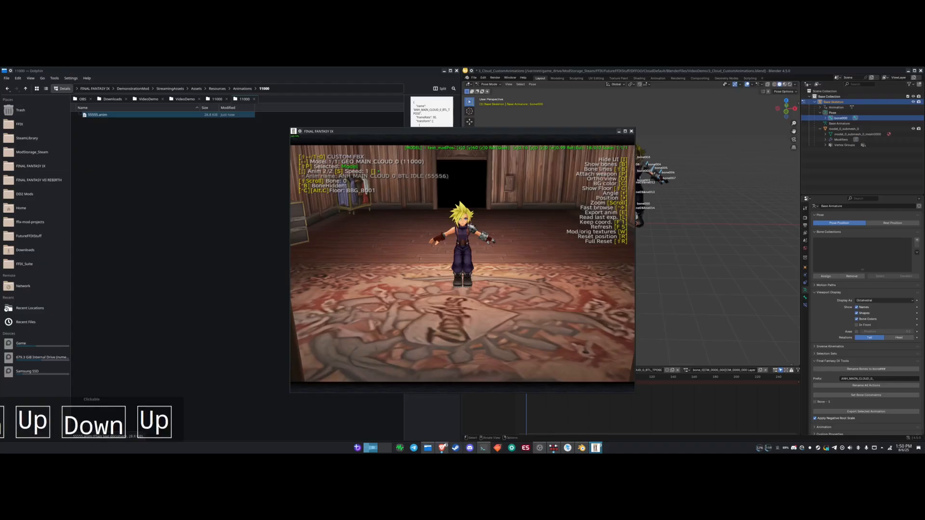
key(space)
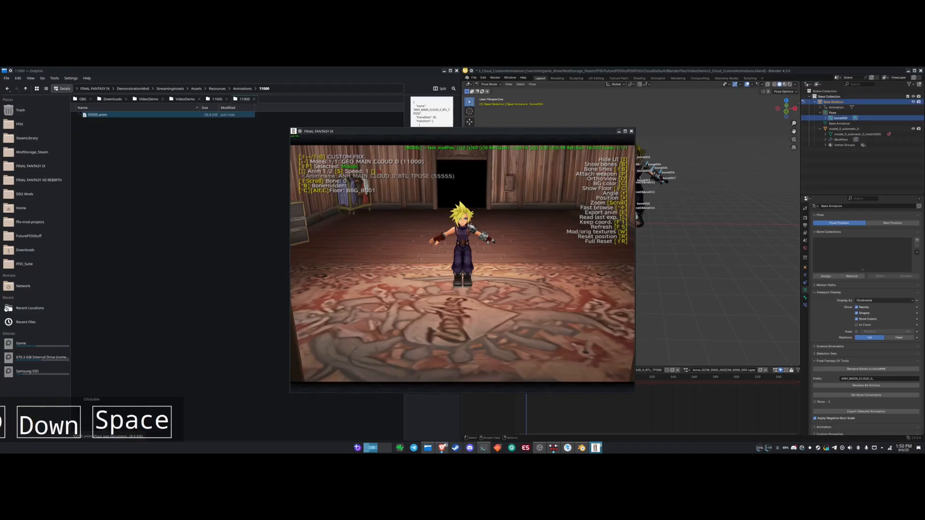
click(631, 131)
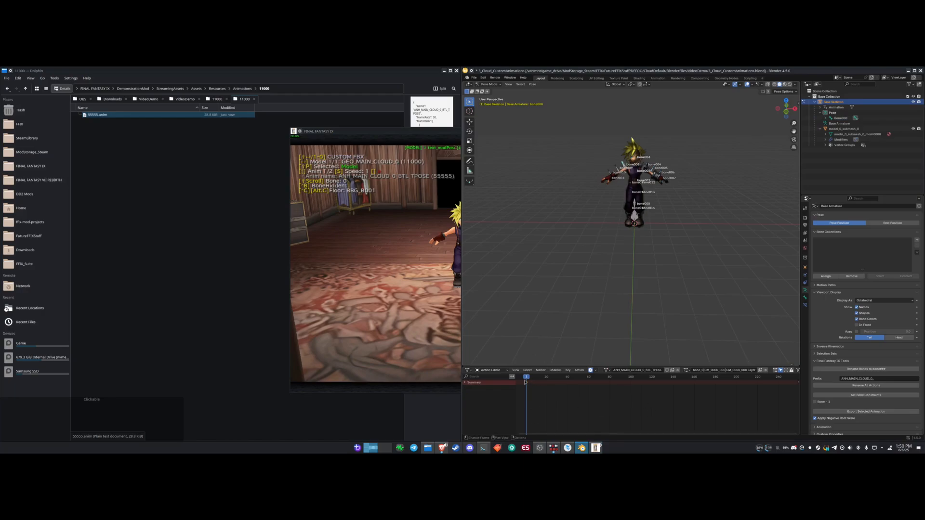
- In Blender, advance one frame and rotate Cloud's right arm about the global Y axis until it hangs beside the body
key(Right)
key(r)
key(x)
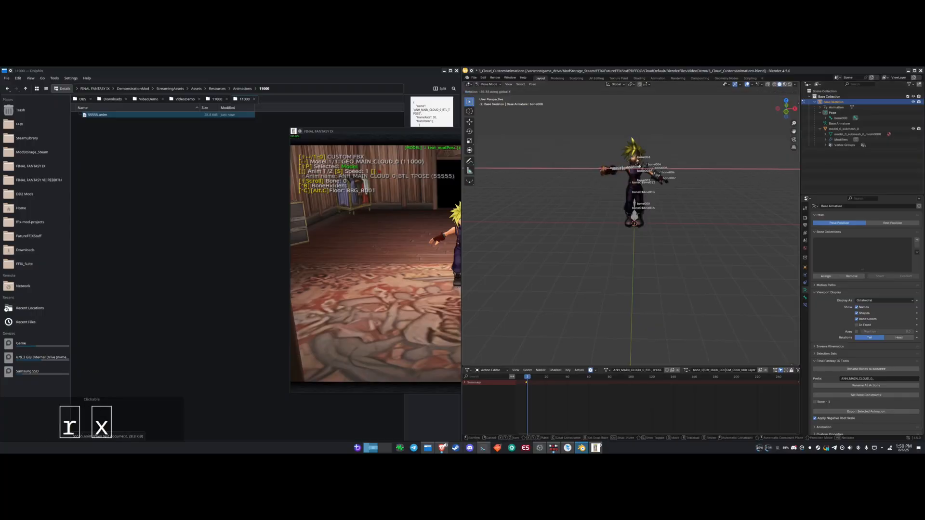
key(r)
key(Escape)
key(r)
key(y)
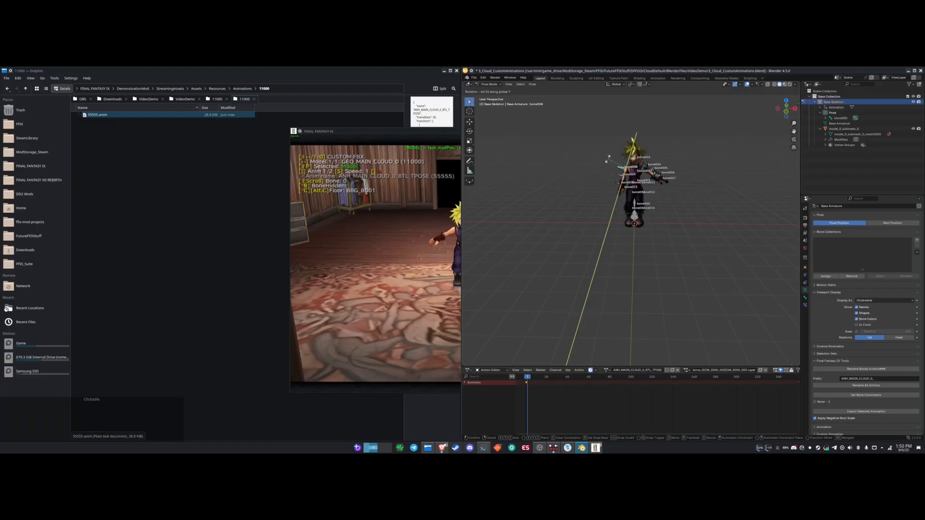
click(674, 232)
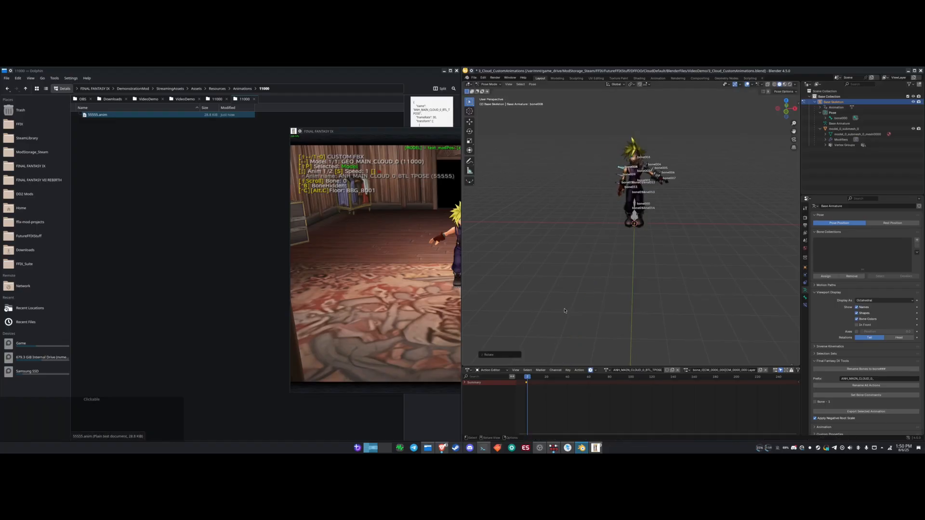
- Insert keyframes for all bones on the current frame and play the animation back
key(k)
key(Escape)
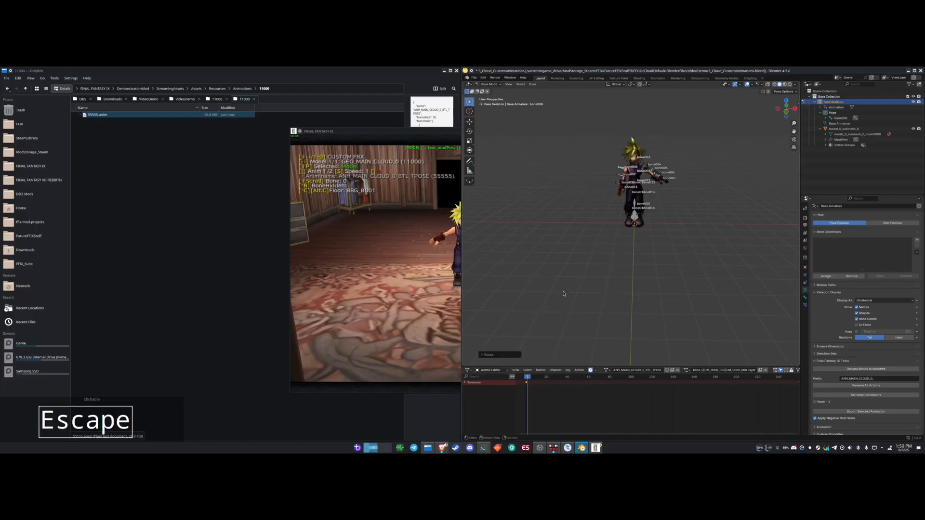
key(a)
key(i)
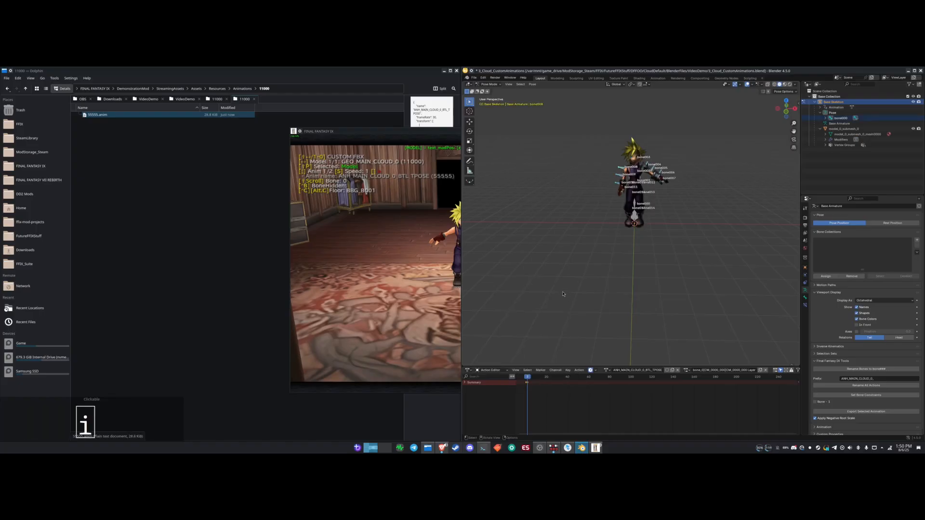
key(space)
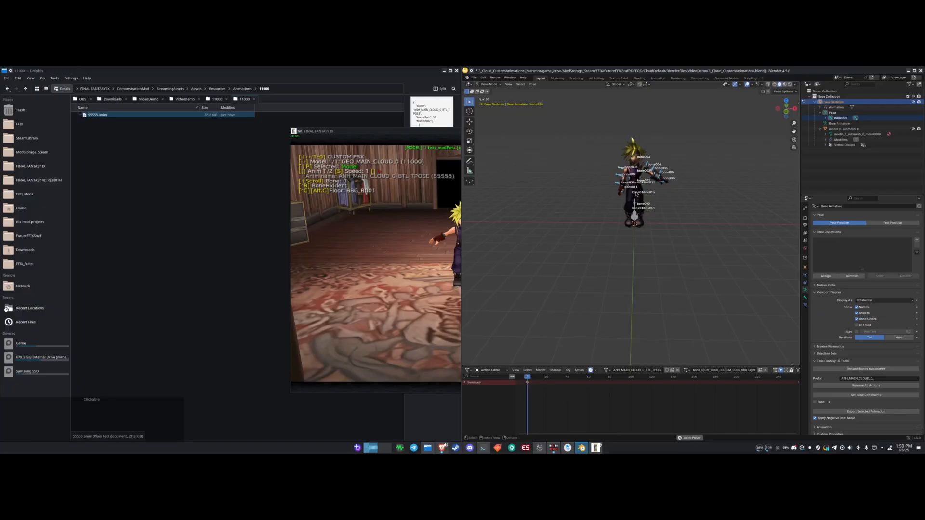
key(space)
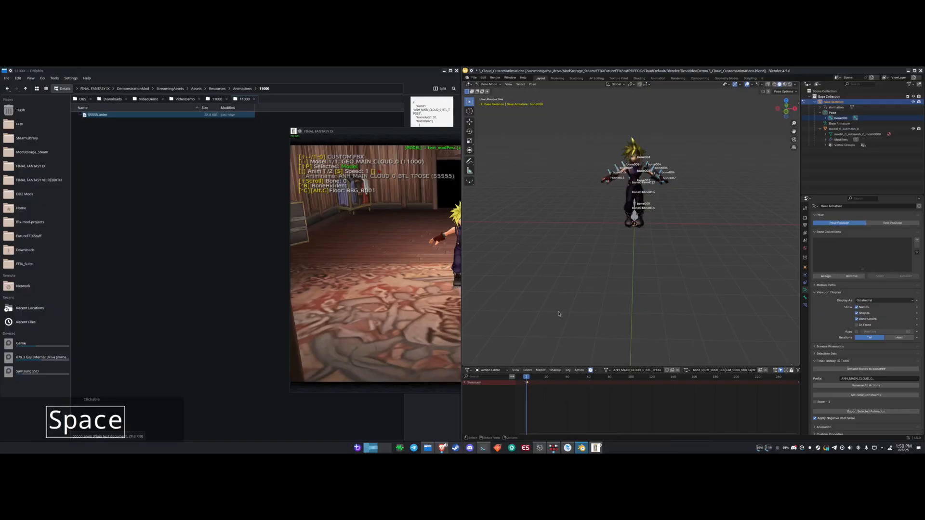
- Export the selected animation and copy the exported ANH_MAIN_CLOUD_0_BTL_TPOSE.anim from the Downloads folder
click(847, 412)
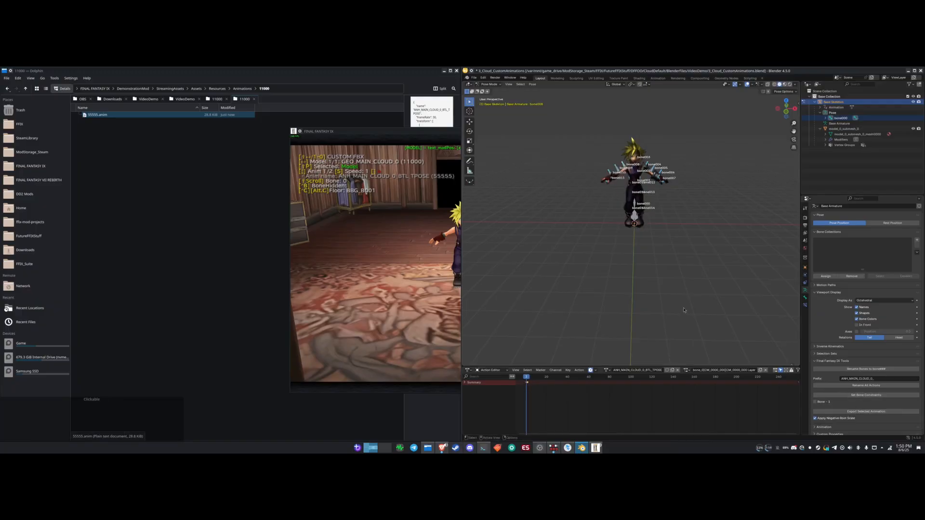
click(861, 412)
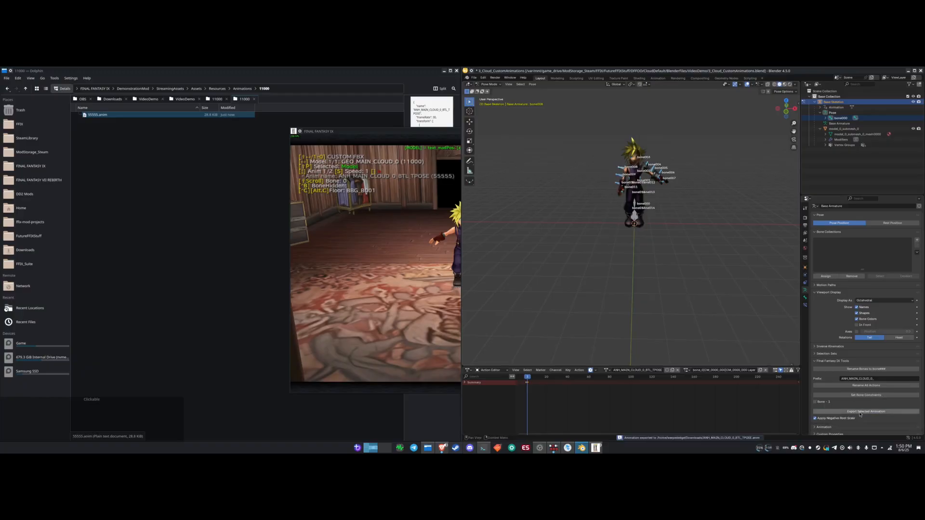
click(210, 263)
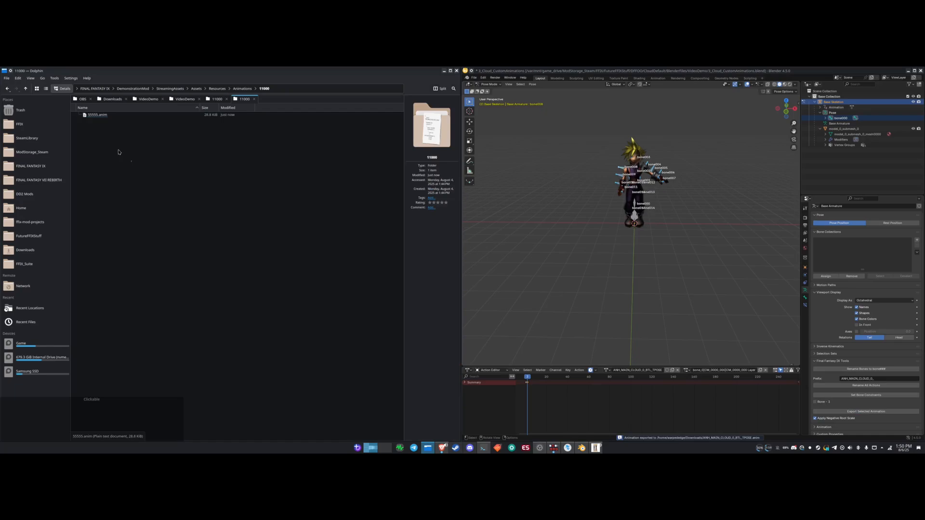
click(112, 99)
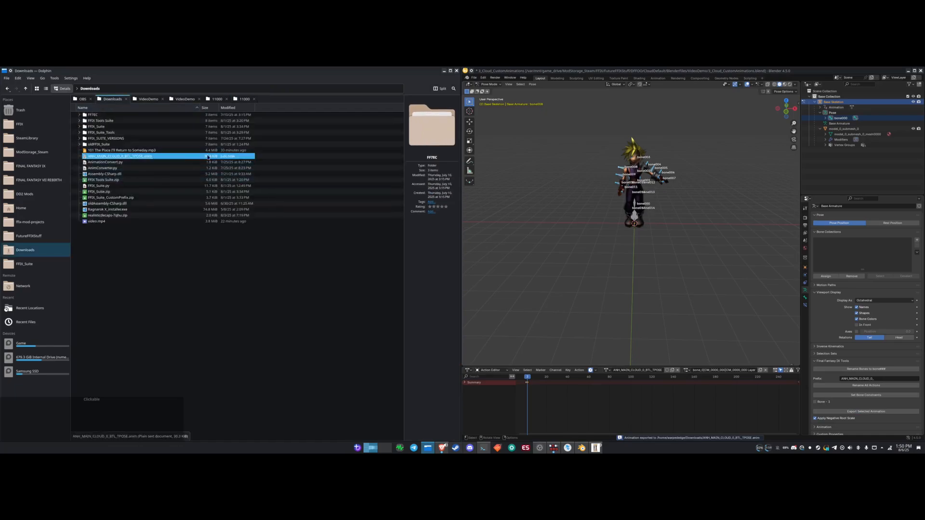
key(ctrl+c)
click(215, 99)
key(ctrl+v)
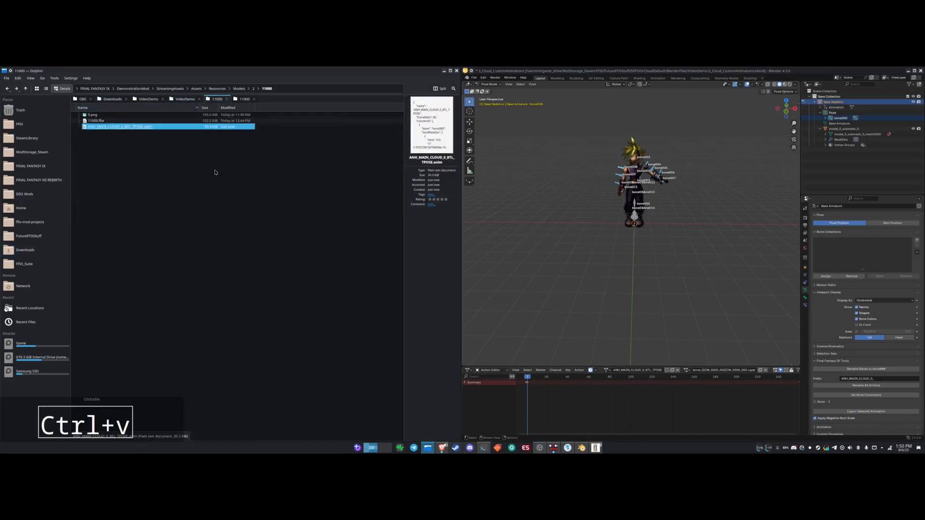
key(ctrl+z)
click(365, 273)
- Paste the copied animation into the mod's Animations/11000 folder and rename it 55555.anim, overwriting the existing file
click(245, 99)
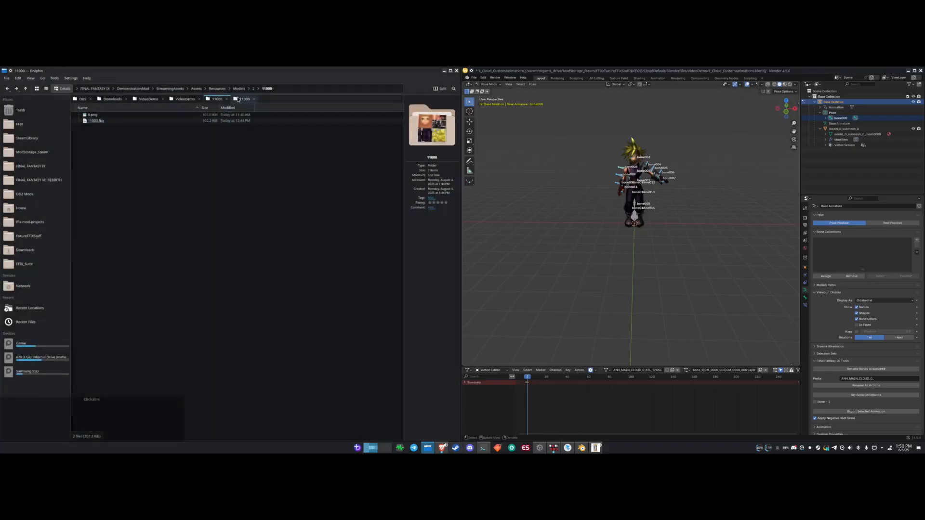
key(ctrl+v)
key(F2)
text(5555)
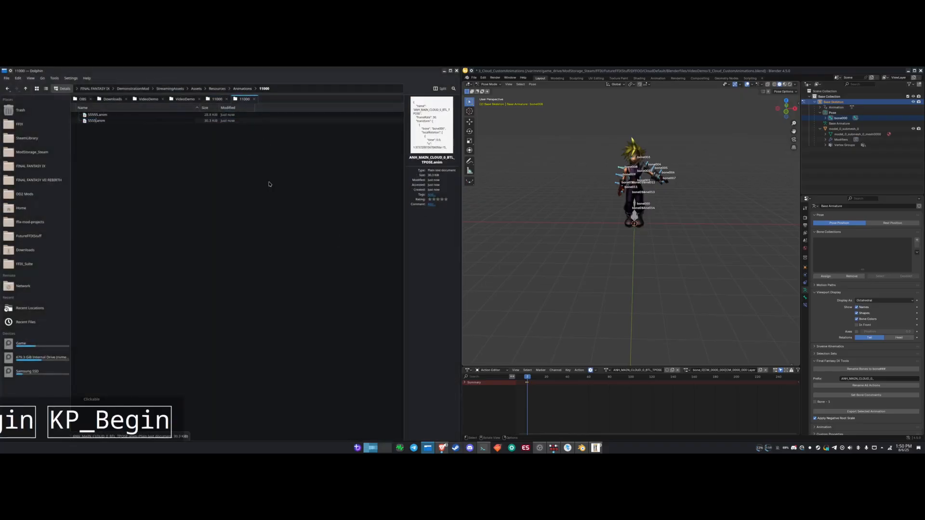
text(5)
key(Return)
click(290, 296)
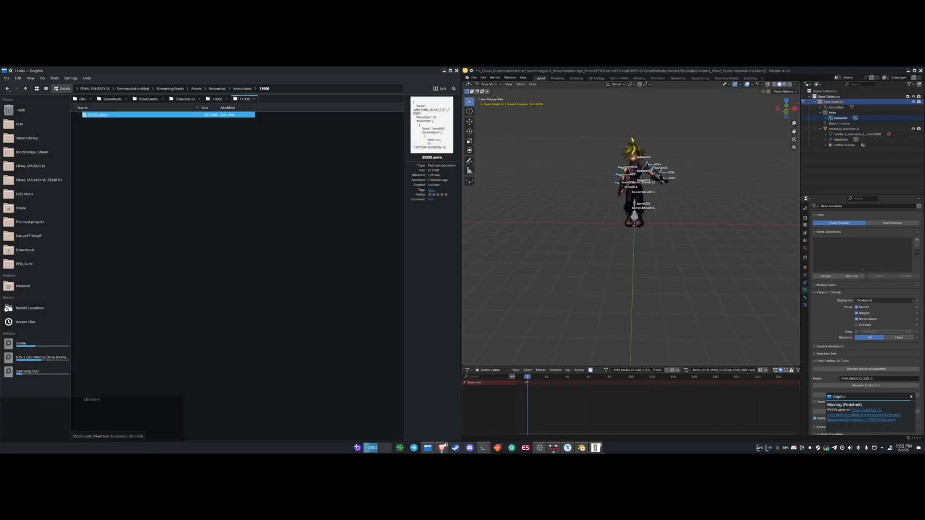
- Return to the running FINAL FANTASY IX viewer and replay the T-pose animation to check for the changed arm
click(596, 448)
key(Left)
key(Right)
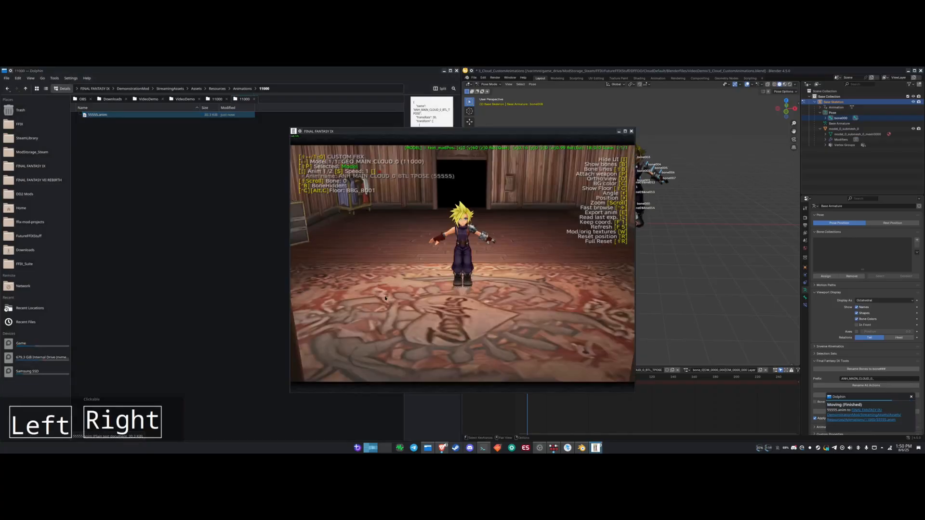
key(space)
key(space)
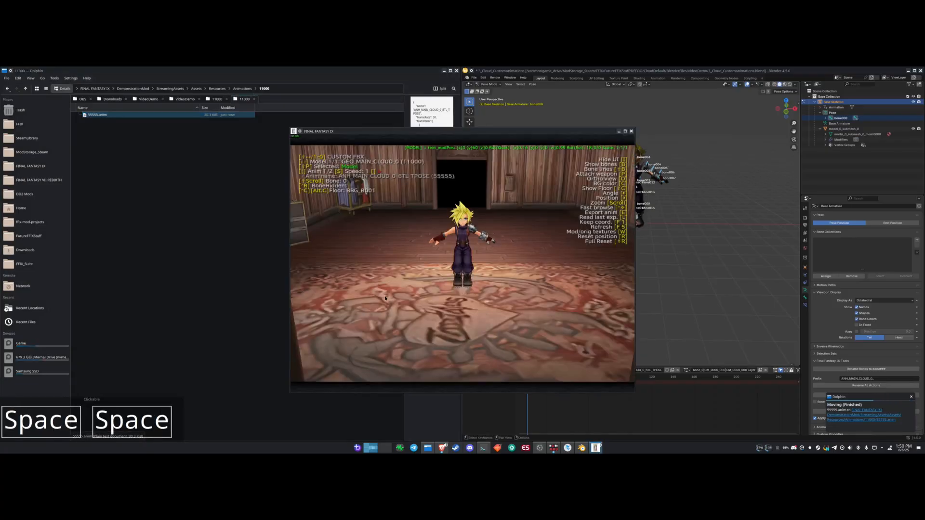
- Quit the game, restart the Final Fantasy IX launcher and open its Model Viewer from the advanced settings
key(alt+F4)
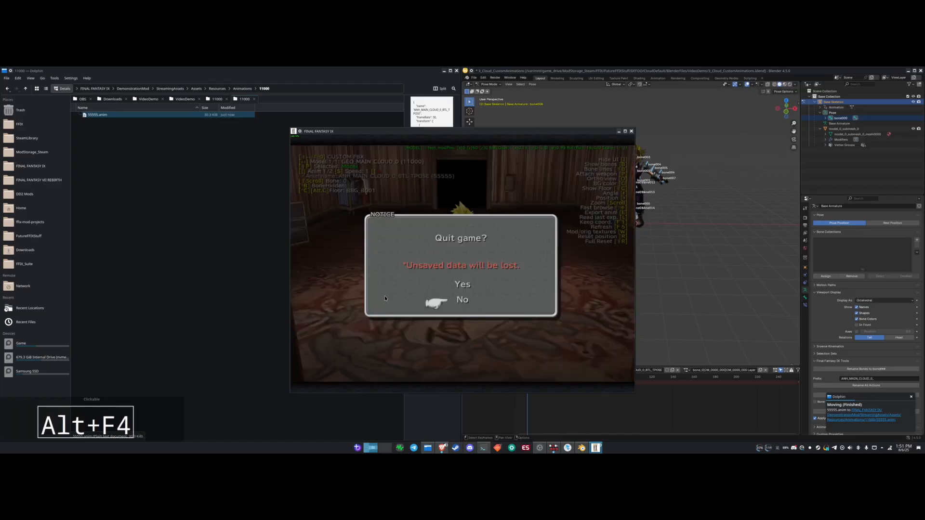
key(Up)
key(Return)
key(super)
text(final)
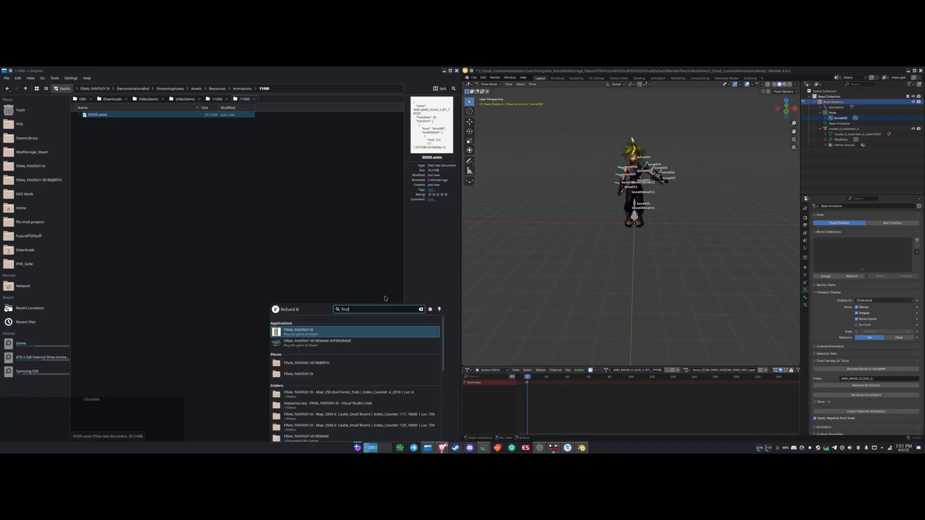
key(Return)
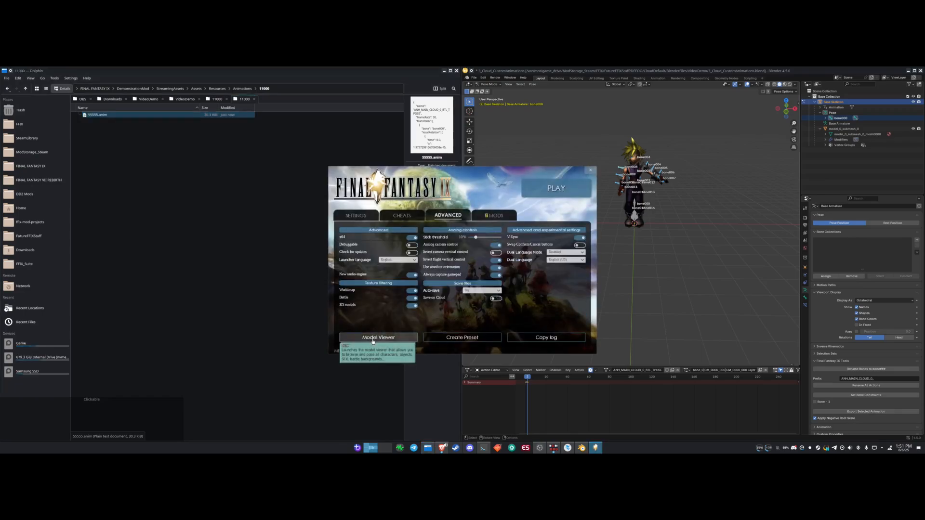
click(373, 339)
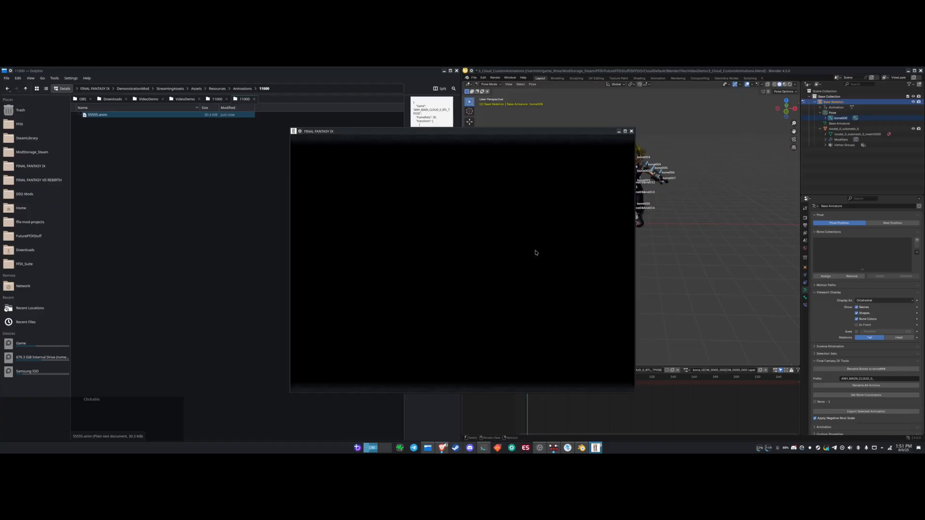
- Play the updated T-pose animation on the Cloud model in the viewer, and quit the game
drag(493, 264, 466, 263)
key(space)
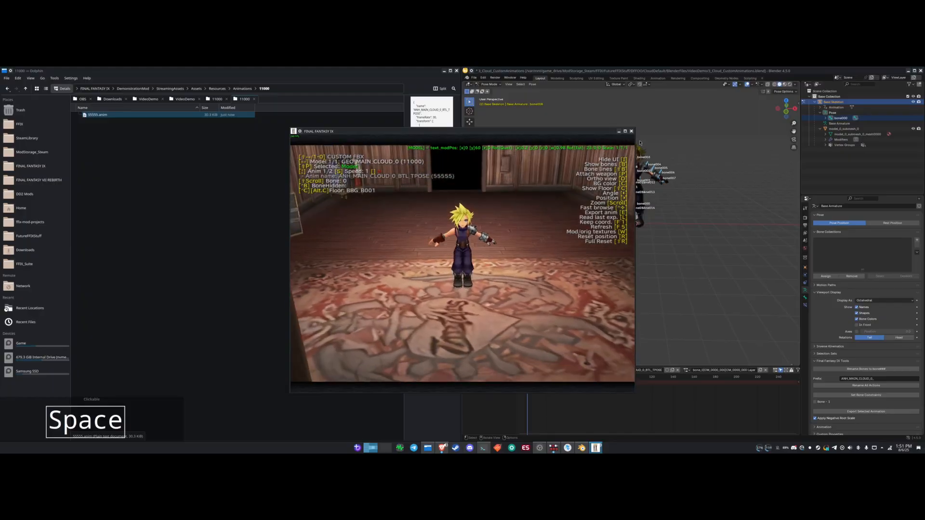
click(631, 131)
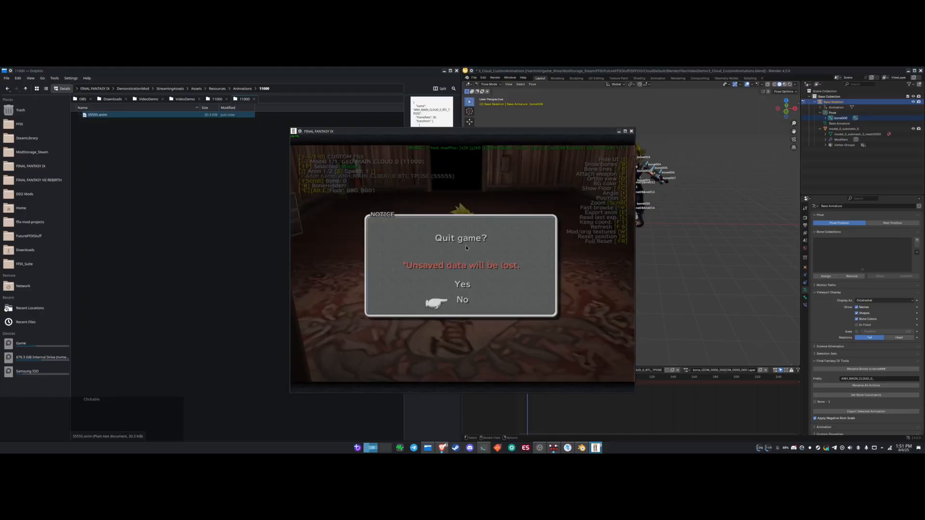
click(457, 288)
- Undo the added keyframes and the arm rotation in Blender, and export the selected animation again
key(ctrl+z)
key(ctrl+z)
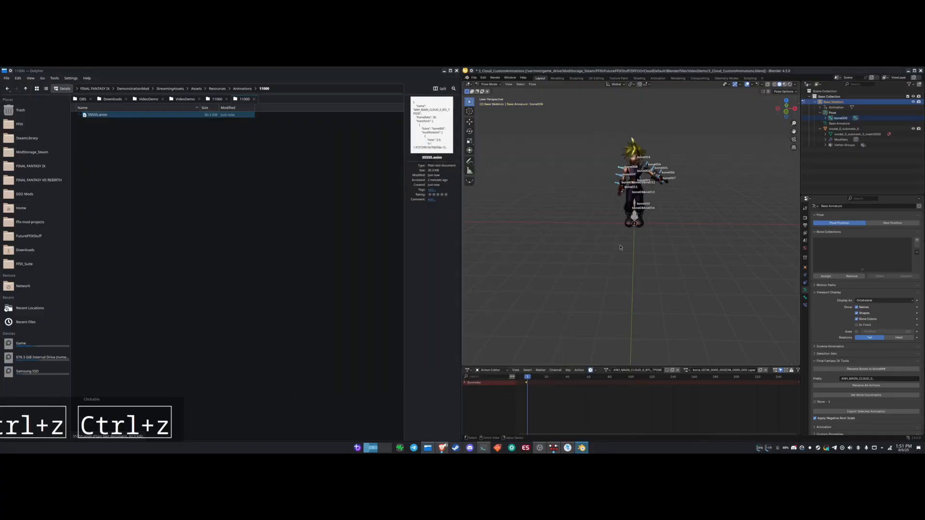
key(ctrl+z)
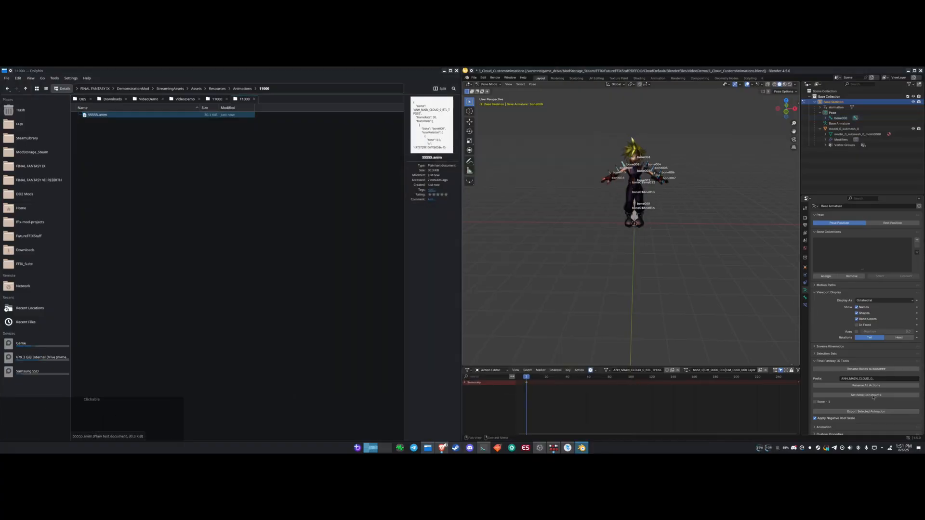
click(858, 412)
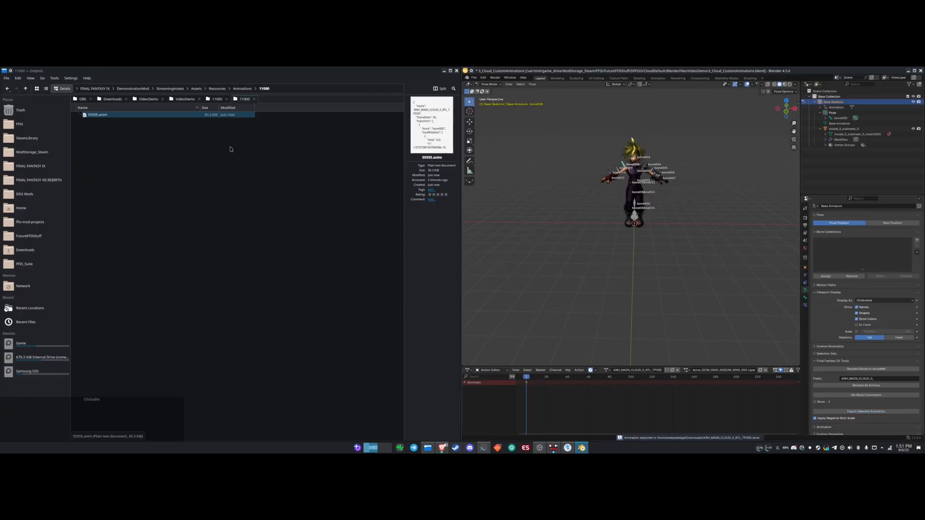
- Open the exported ANH_MAIN_CLOUD_0_BTL_TPOSE.anim from Downloads in Kate, examine its bone rotation, position and scale entries, and close it
click(113, 99)
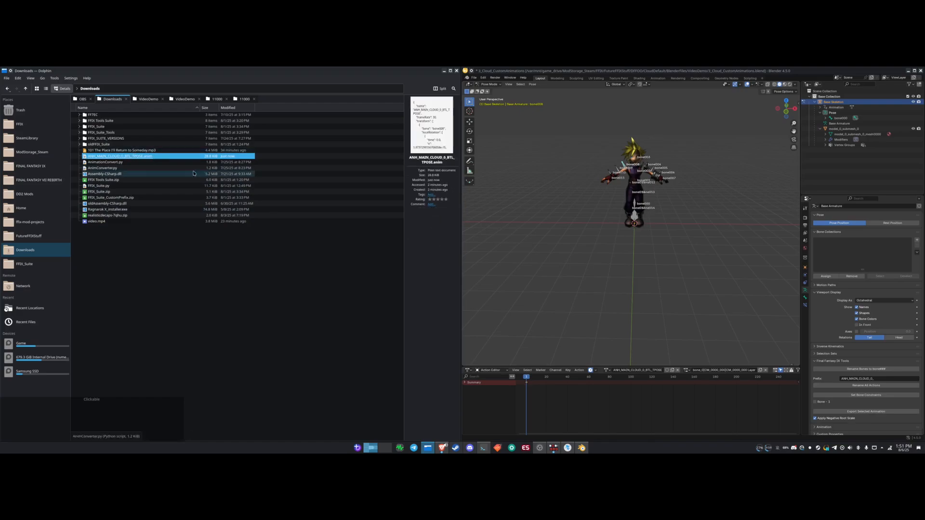
double_click(126, 156)
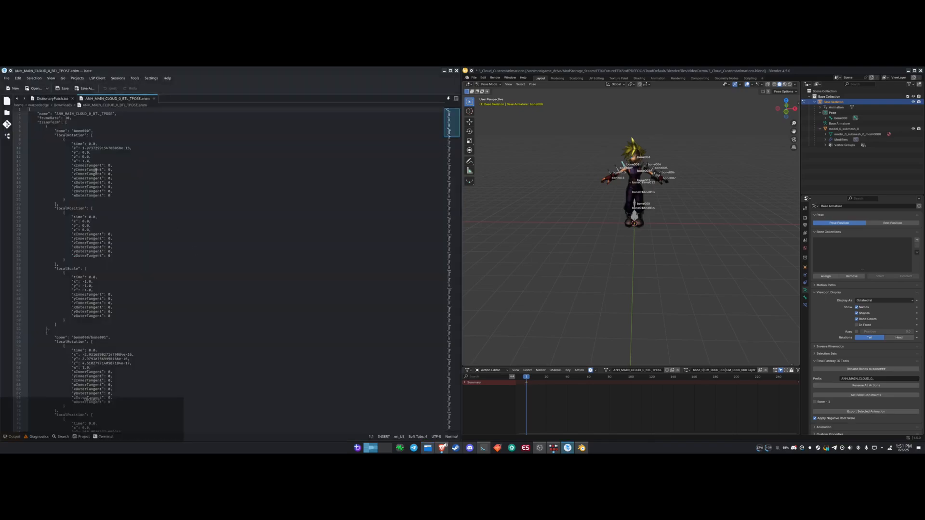
scroll(63, 135, down, 1)
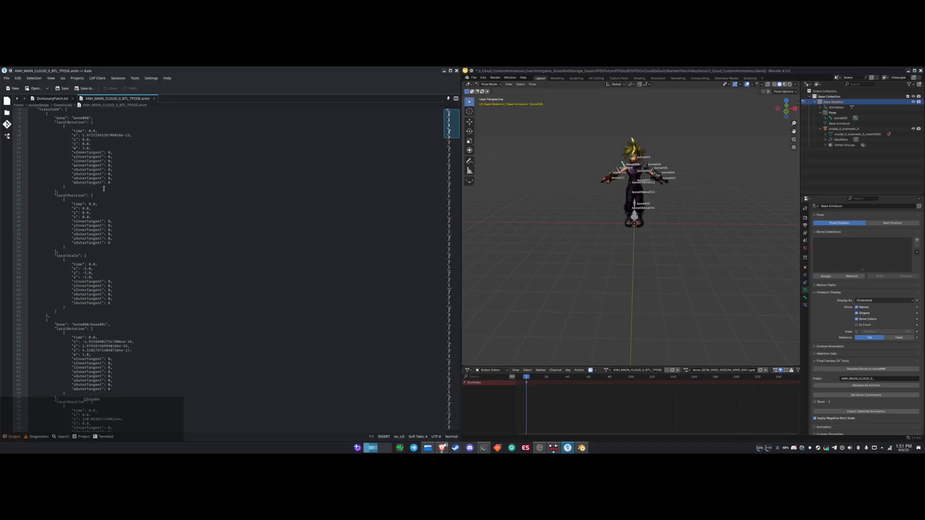
scroll(120, 193, up, 1)
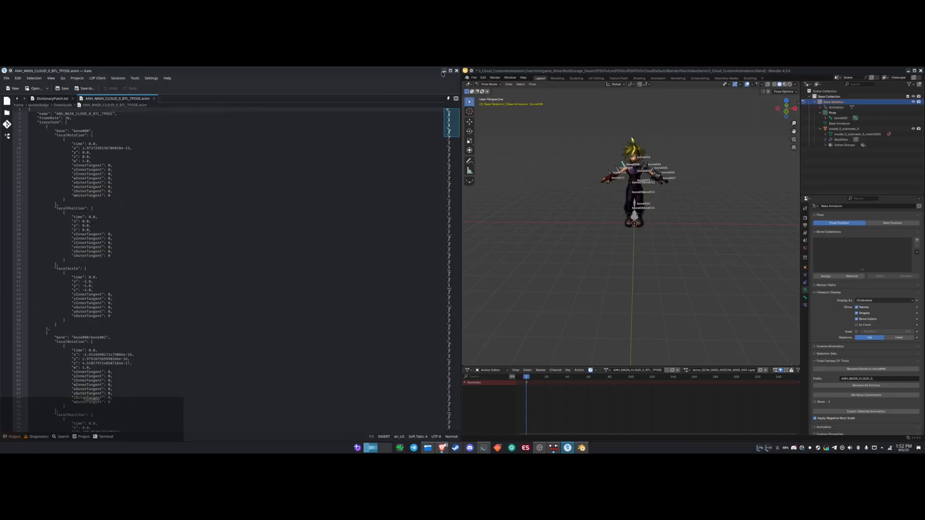
click(154, 99)
click(444, 71)
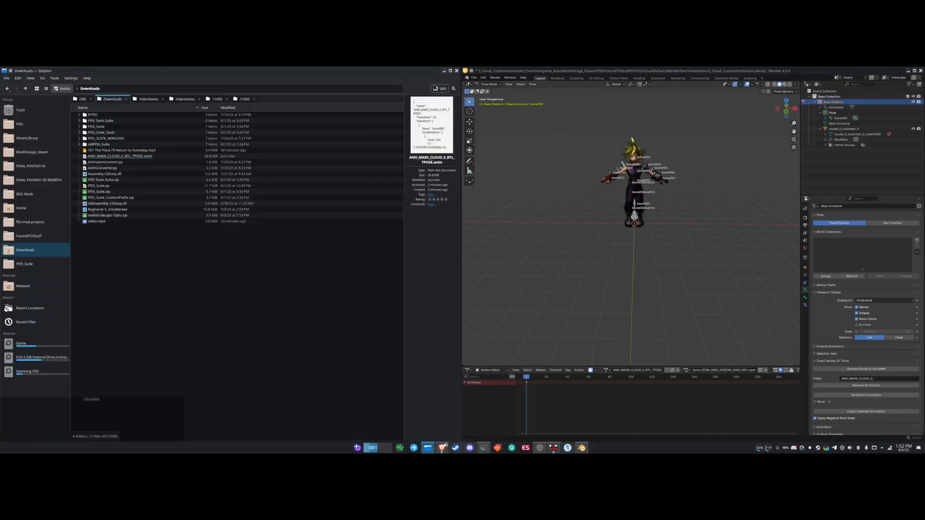
- Copy the exported ANH_MAIN_CLOUD_0_BTL_TPOSE.anim into the mod's Animations/11000 folder and rename it 55555.anim, overwriting the existing file
click(140, 156)
key(ctrl+c)
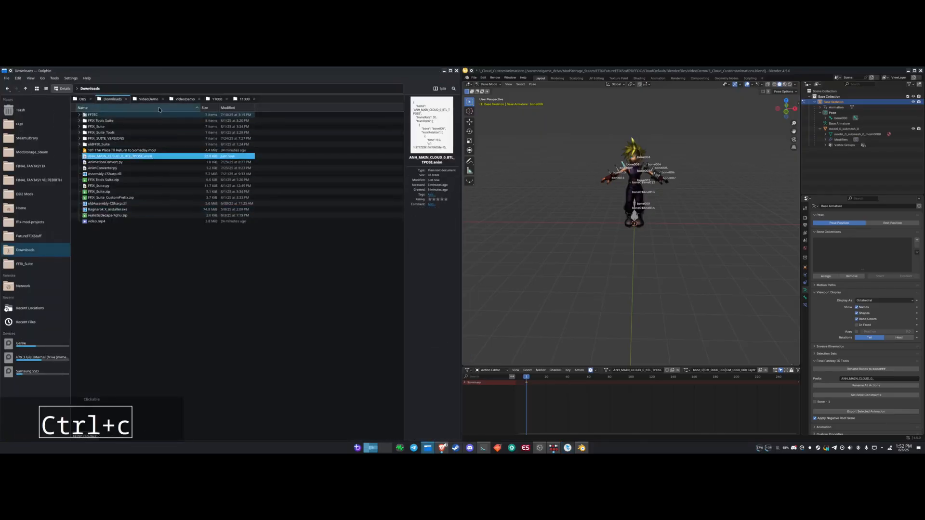
click(238, 100)
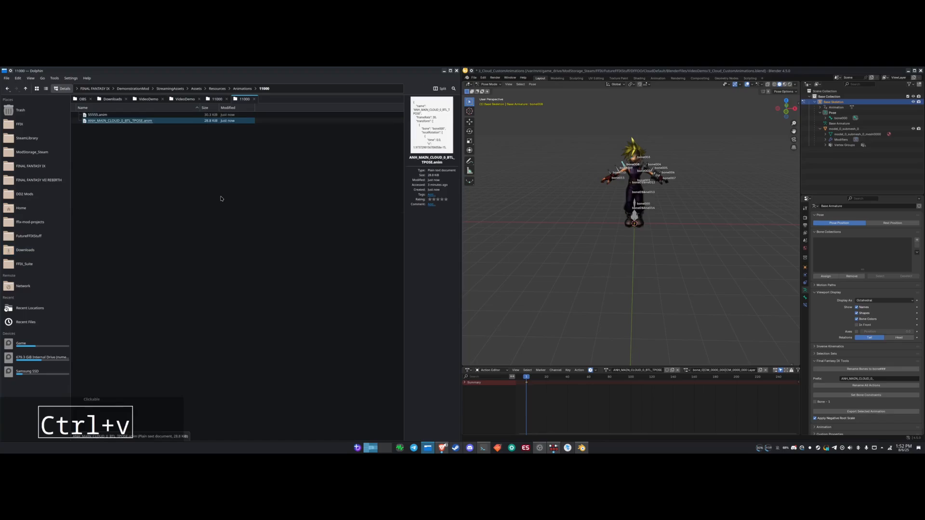
key(F2)
text(6)
key(BackSpace)
text(55555.anim)
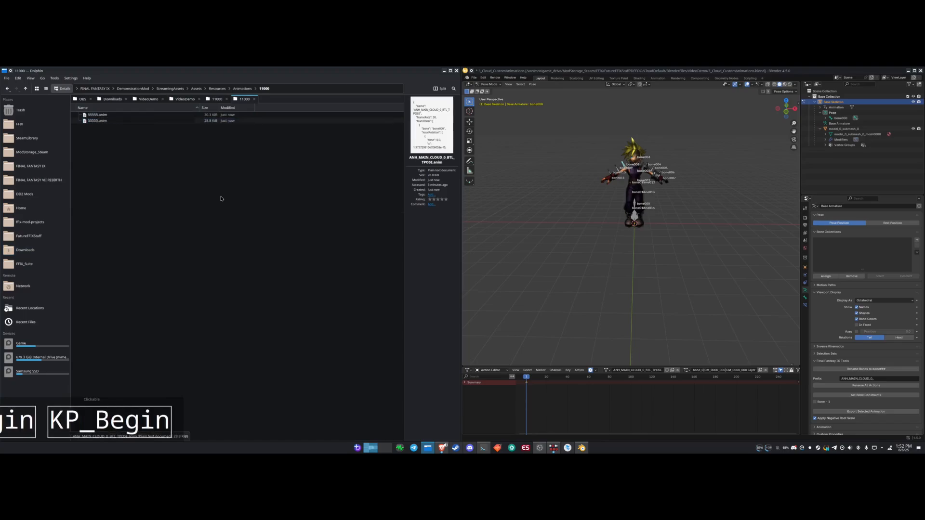
key(KP_Enter)
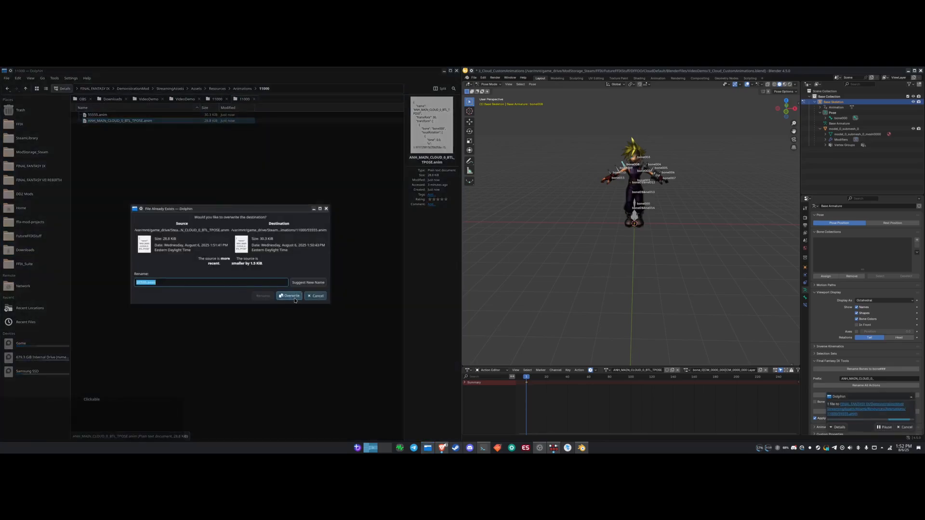
click(293, 297)
- Paste the copied T-pose animation into the mod's Animations/GEO_MAIN_CLOUD_0 folder
key(alt+Left)
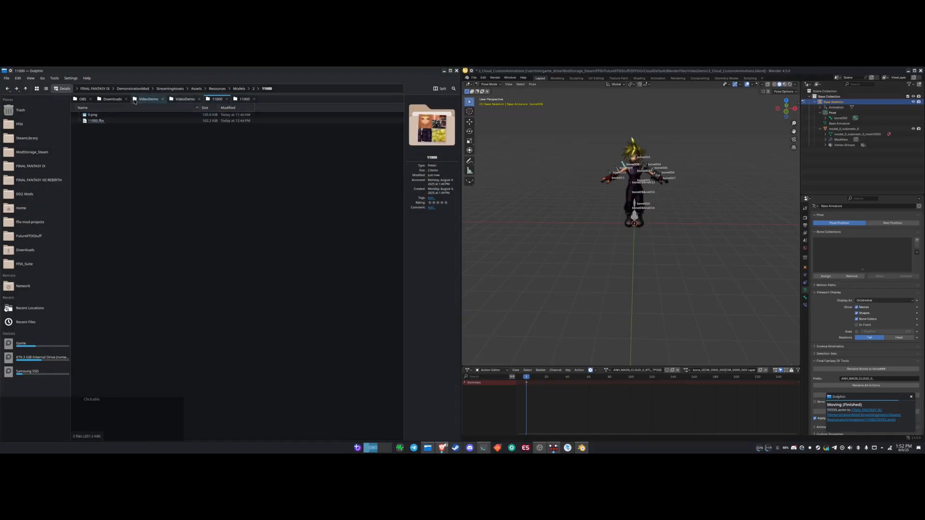
click(185, 99)
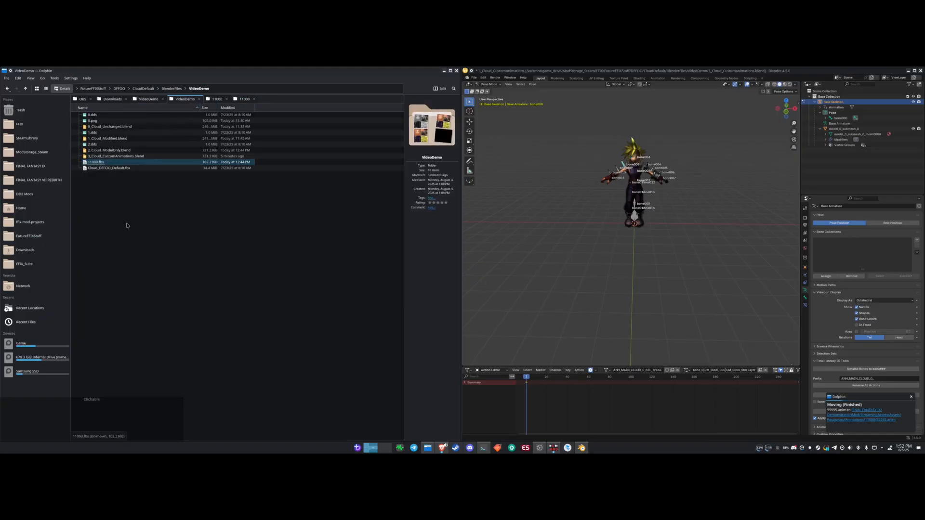
click(236, 100)
key(alt+Left)
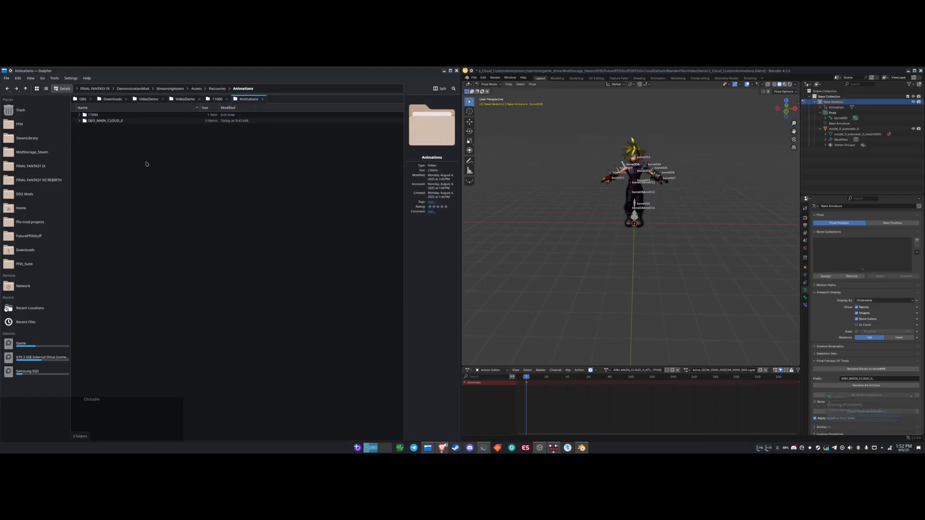
double_click(98, 122)
key(ctrl+v)
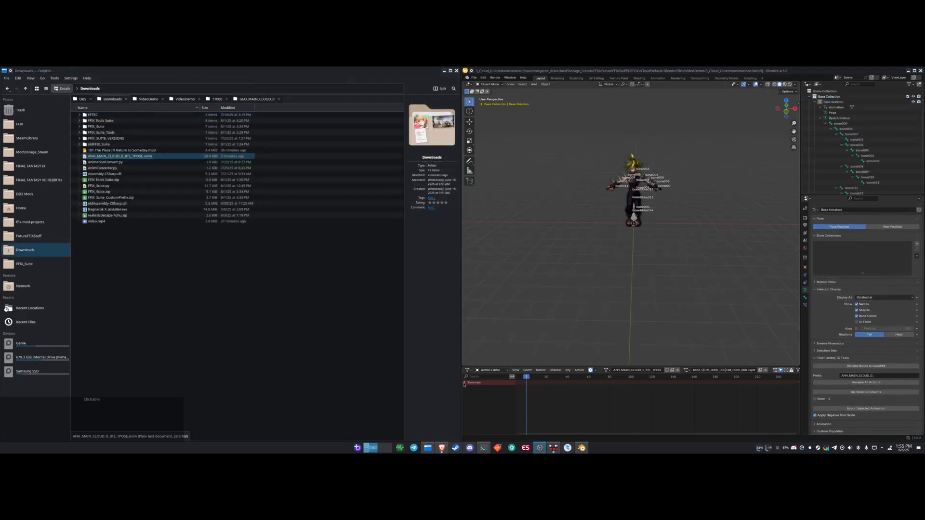
- Launch Hades Workshop and move its window higher on the screen
key(super)
text(had)
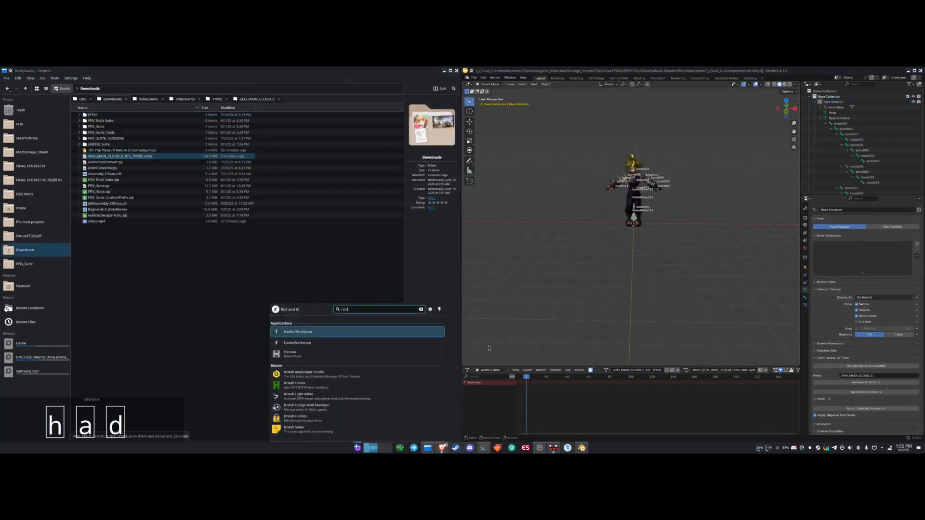
key(Return)
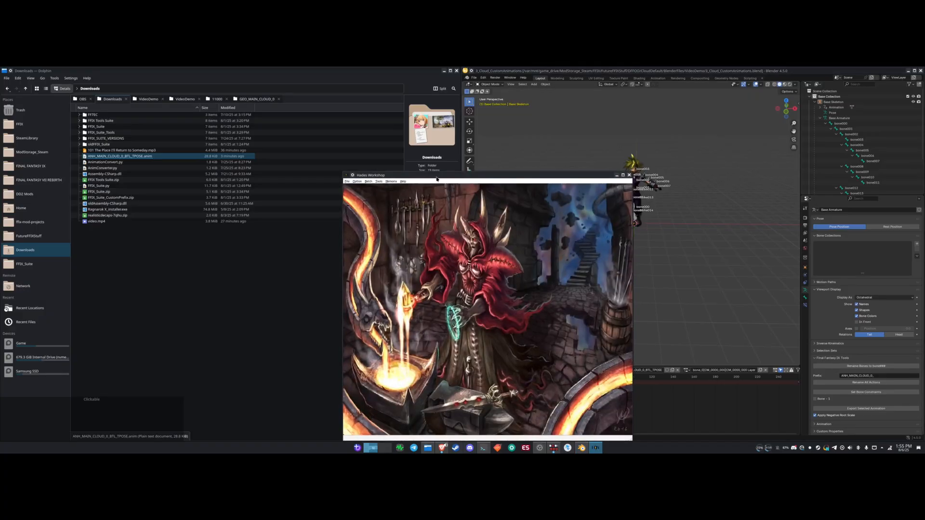
drag(437, 177, 449, 147)
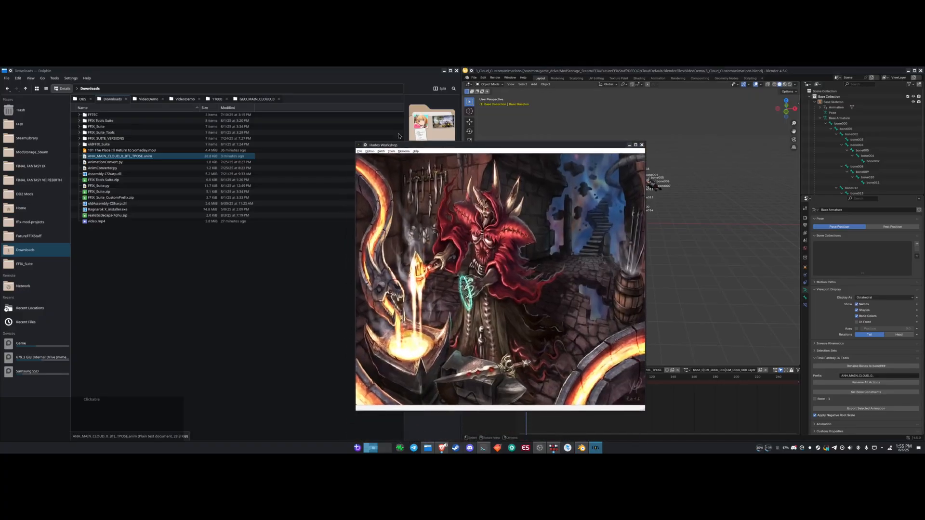
- Open the Final Fantasy IX binary file from the FINAL FANTASY IX folder in Hades Workshop
click(360, 151)
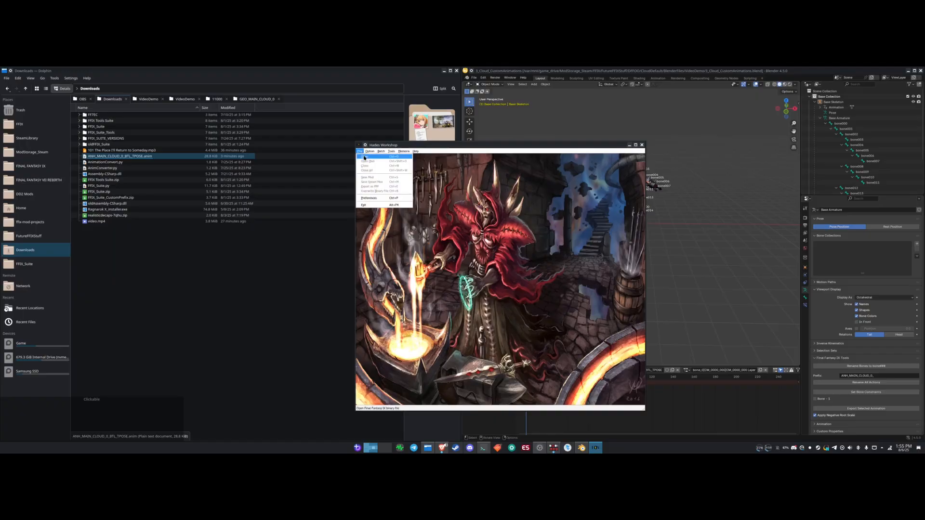
click(364, 157)
click(442, 158)
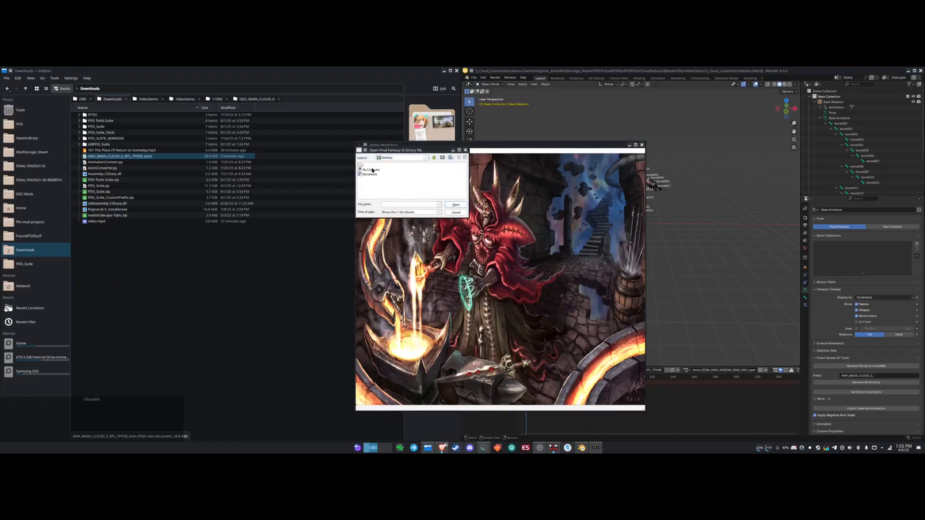
double_click(391, 176)
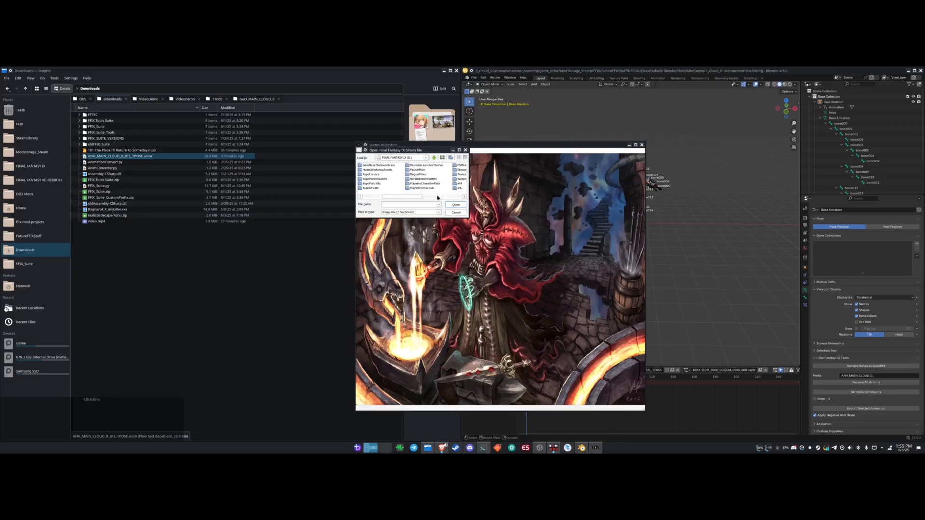
double_click(420, 165)
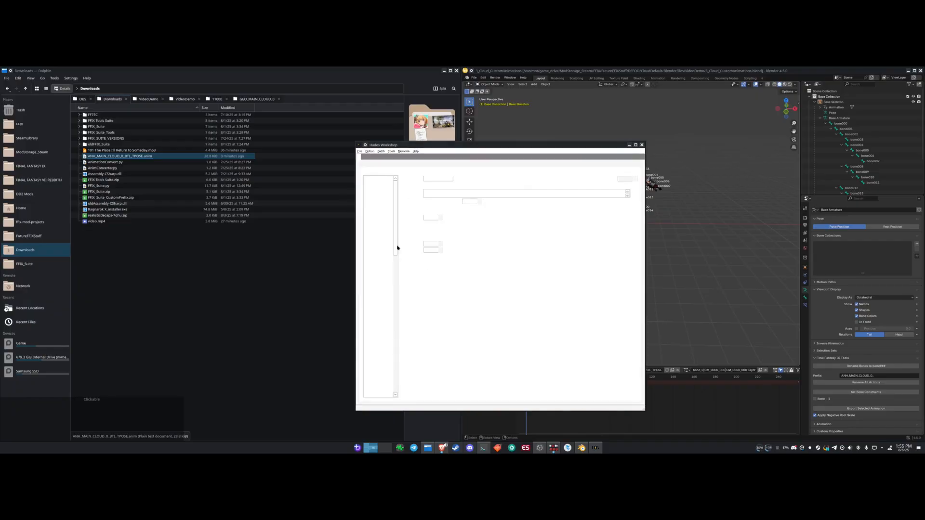
- Display the party character stats in Hades Workshop beside DictionaryPatch.txt in Kate, and view Beatrix's entry
click(424, 171)
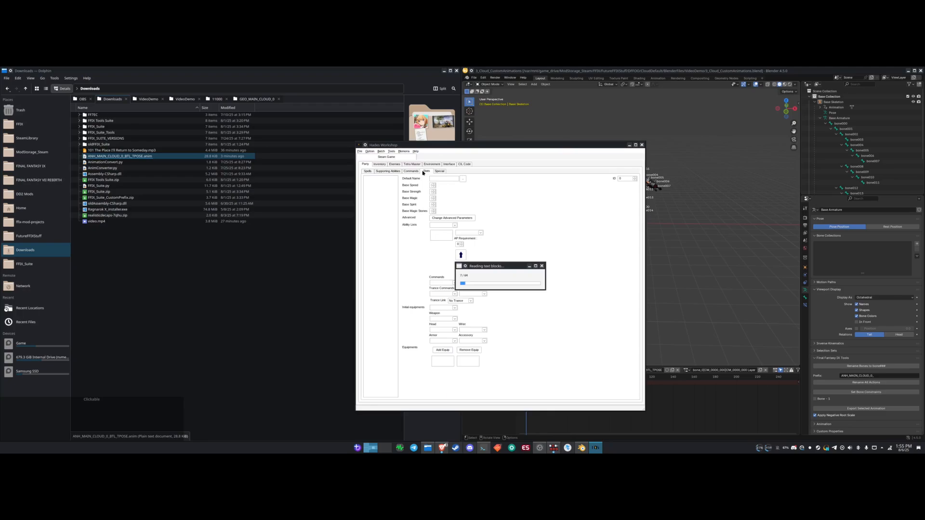
click(568, 448)
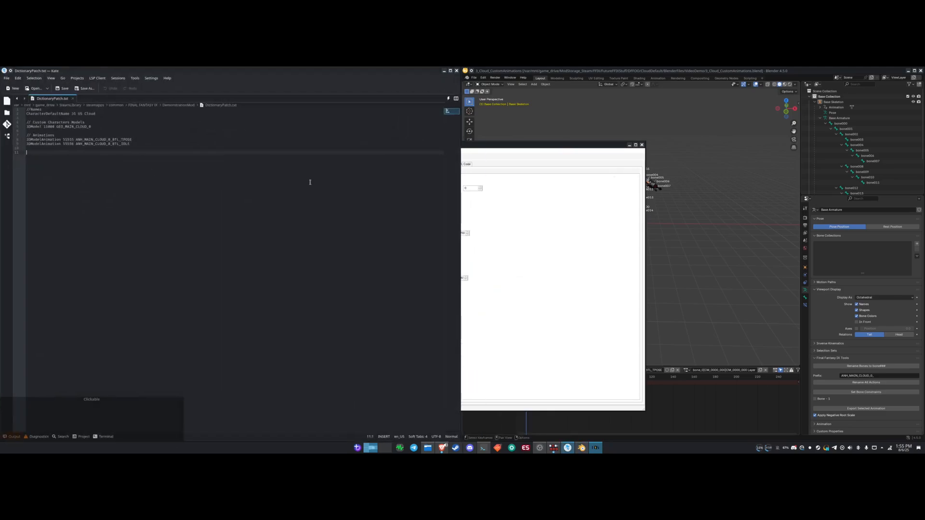
click(508, 261)
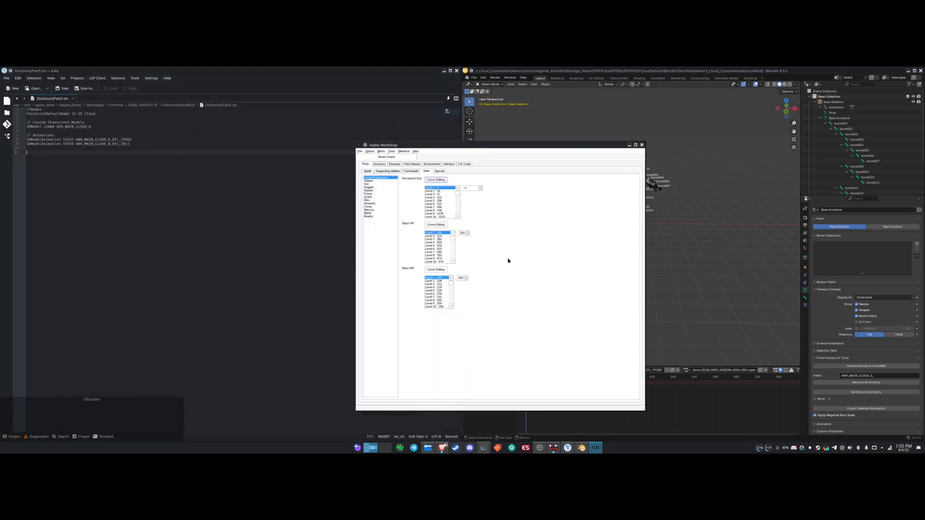
click(369, 216)
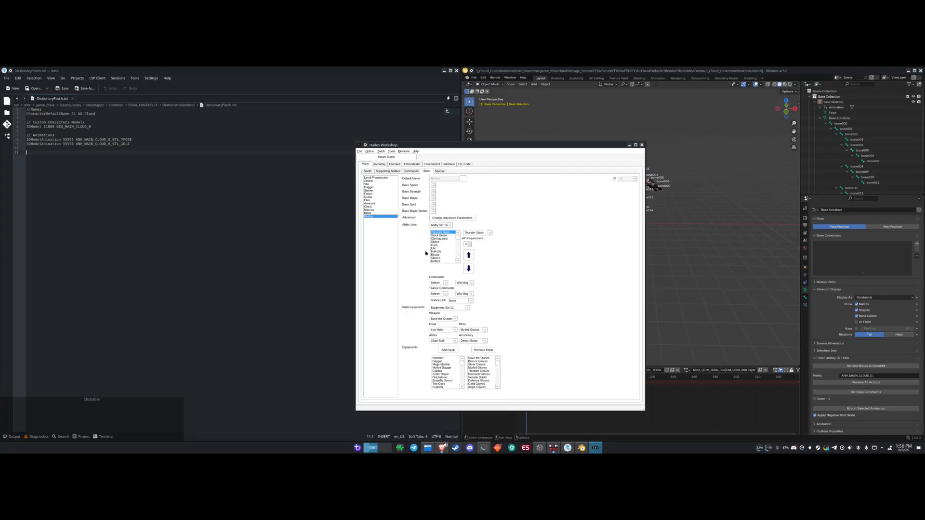
- Add a new character with ID 31 to the party stats list
click(368, 192)
right_click(370, 192)
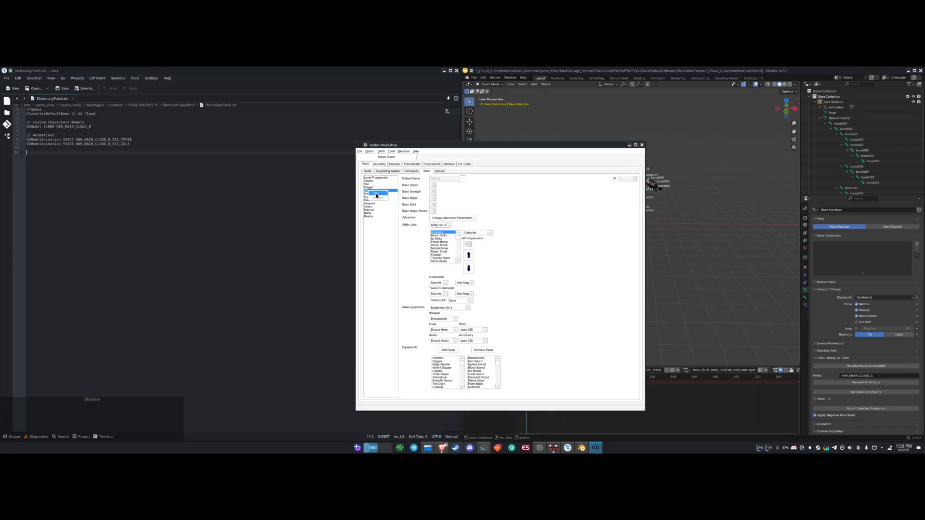
click(377, 195)
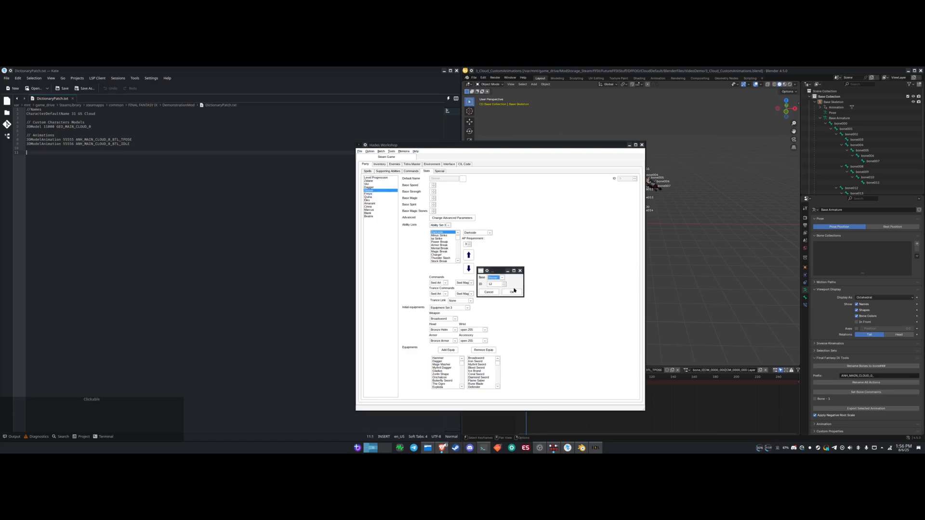
double_click(494, 284)
key(BackSpace)
text(31)
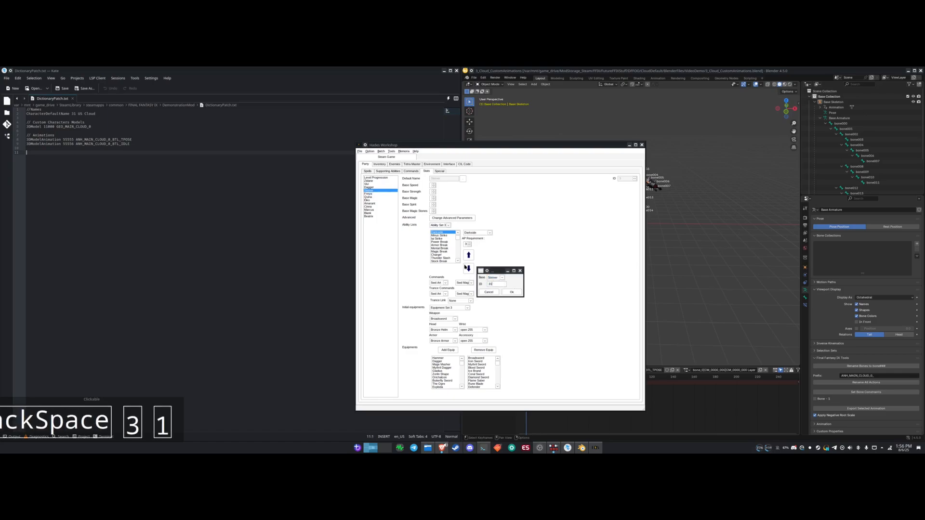
click(512, 292)
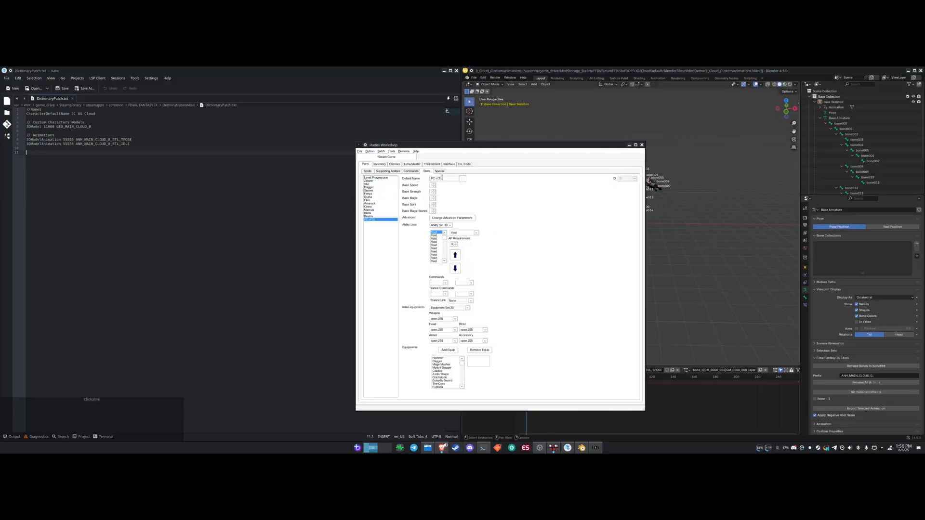
- Set the new character's default name to Cloud, and view its multi-language text without changing it
drag(442, 178, 431, 178)
text(Cloud)
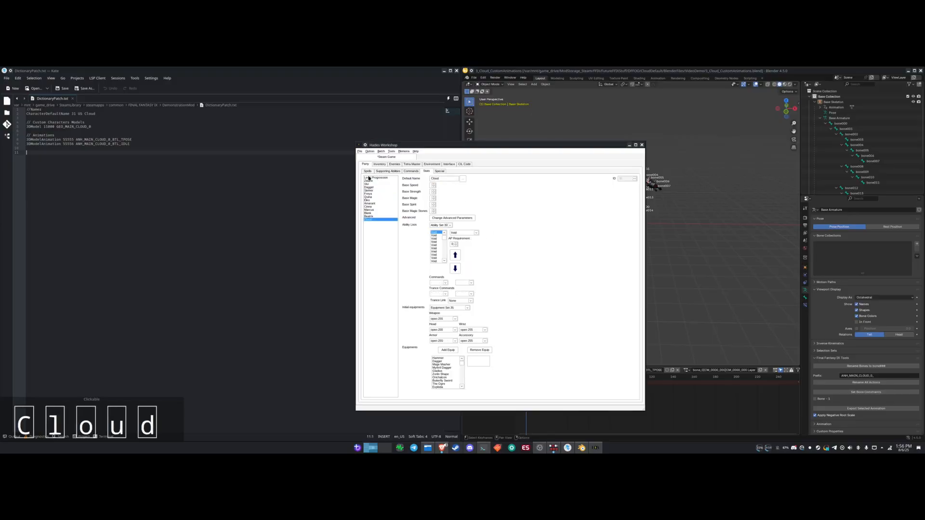
click(462, 178)
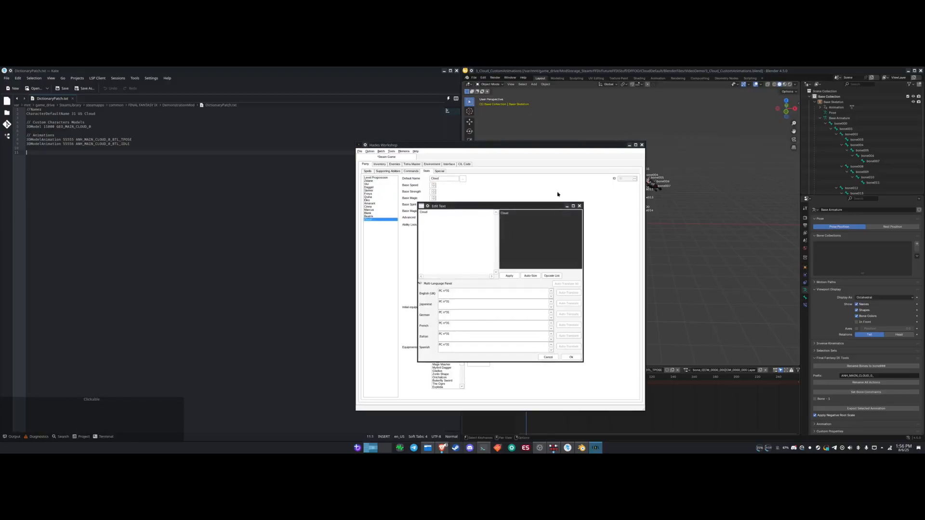
click(580, 206)
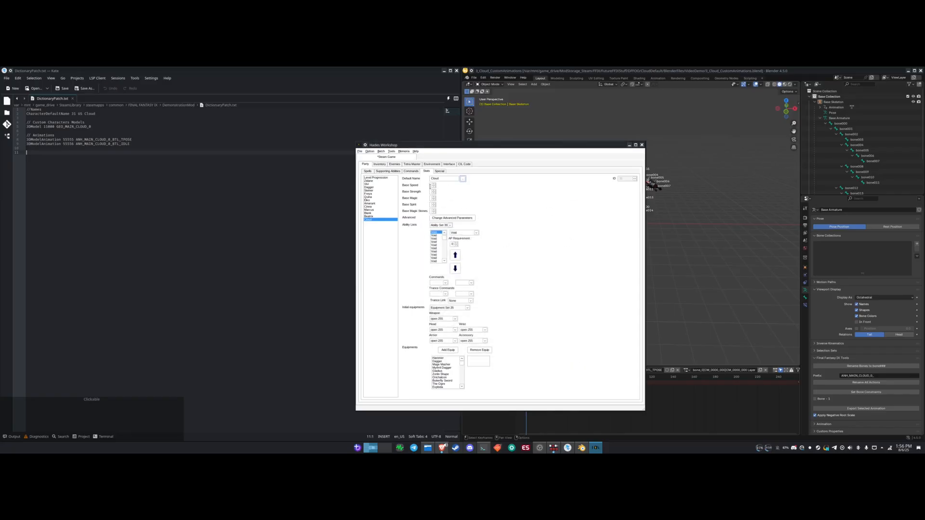
- Set Cloud's base stats to speed 18, strength 24, magic 12, spirit 21 and magic stones 17
key(Tab)
key(Tab)
key(Tab)
- Set Cloud's two regular commands to Swd Art and Wht Mag
click(442, 283)
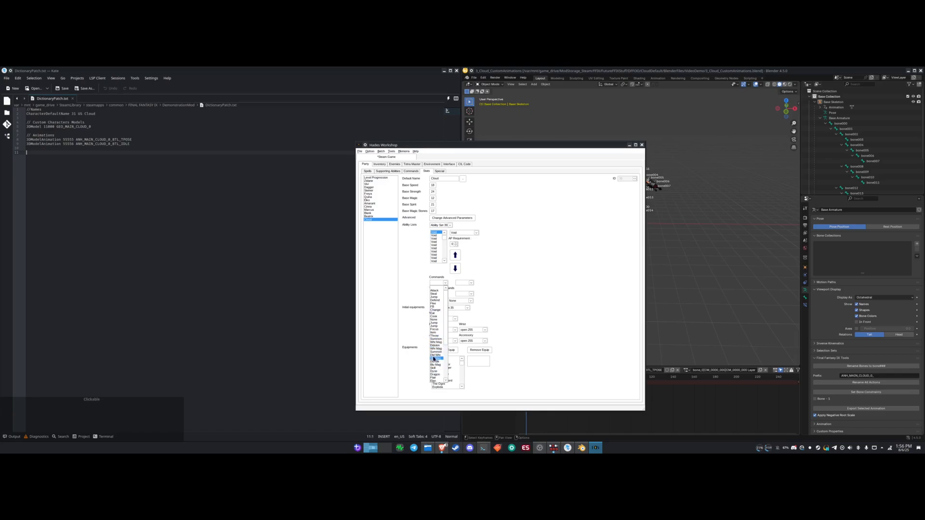
scroll(443, 383, down, 1)
click(440, 376)
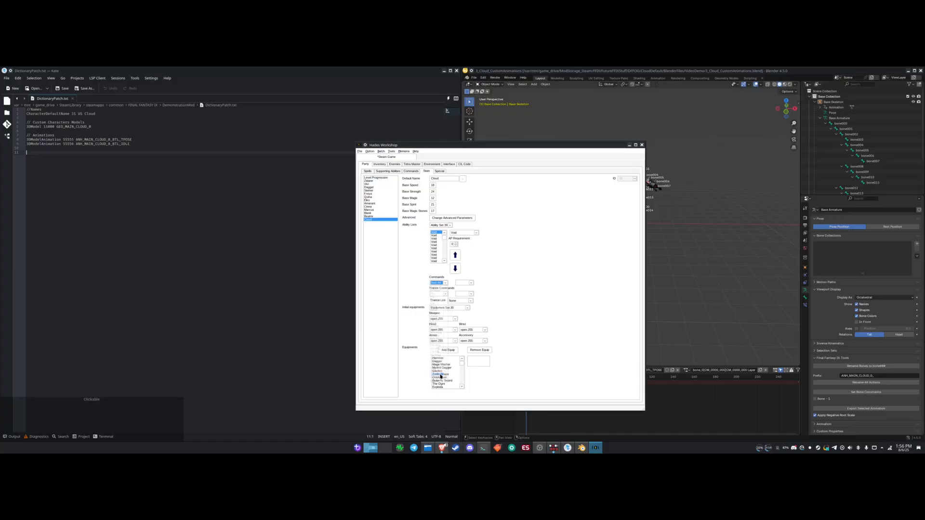
click(471, 283)
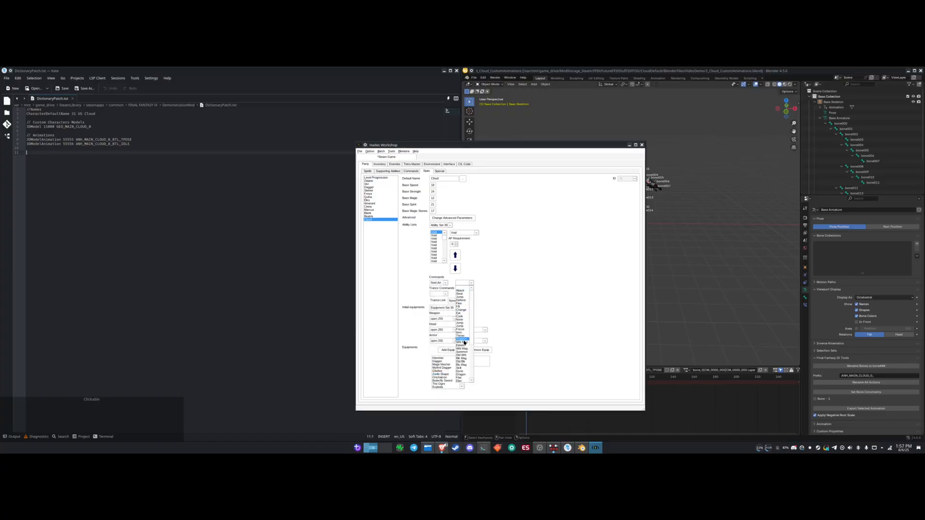
click(464, 349)
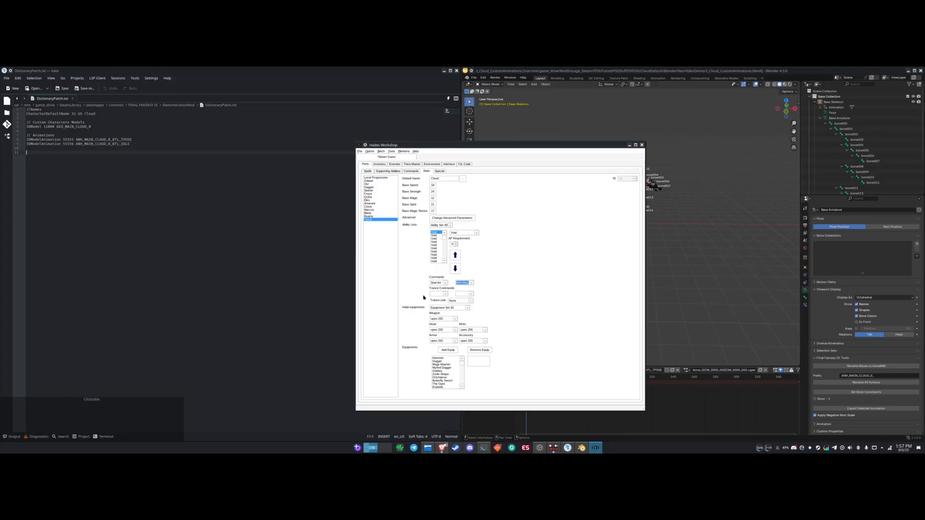
- Set Cloud's two trance commands to Swd Art and Blk Mag
click(437, 293)
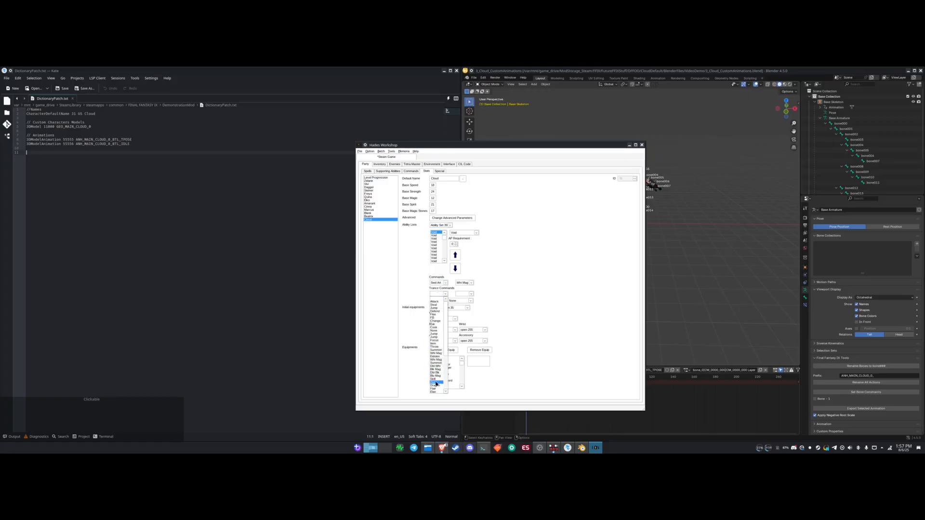
scroll(433, 357, down, 1)
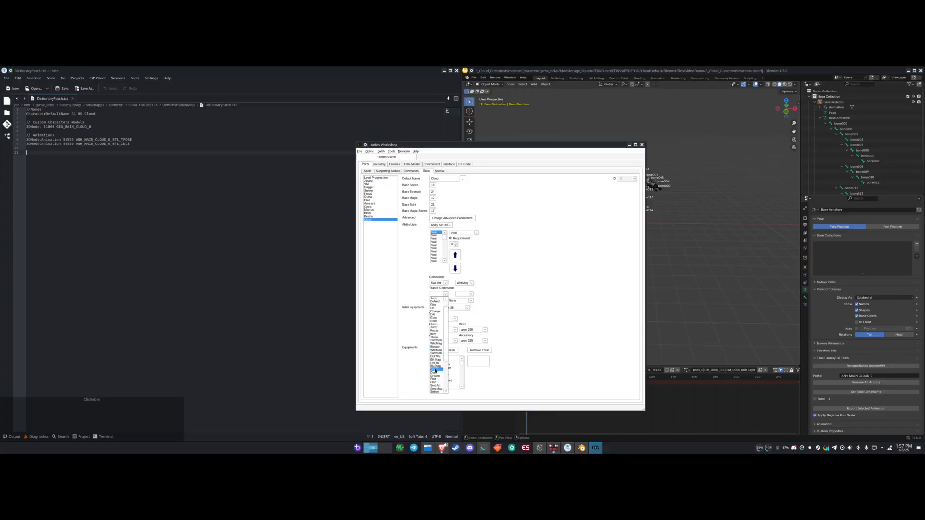
click(435, 387)
click(460, 293)
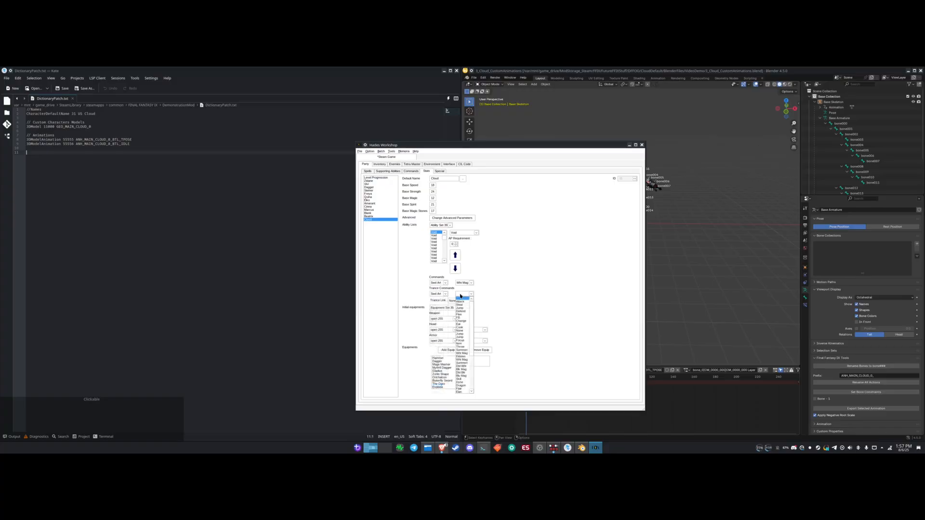
click(465, 370)
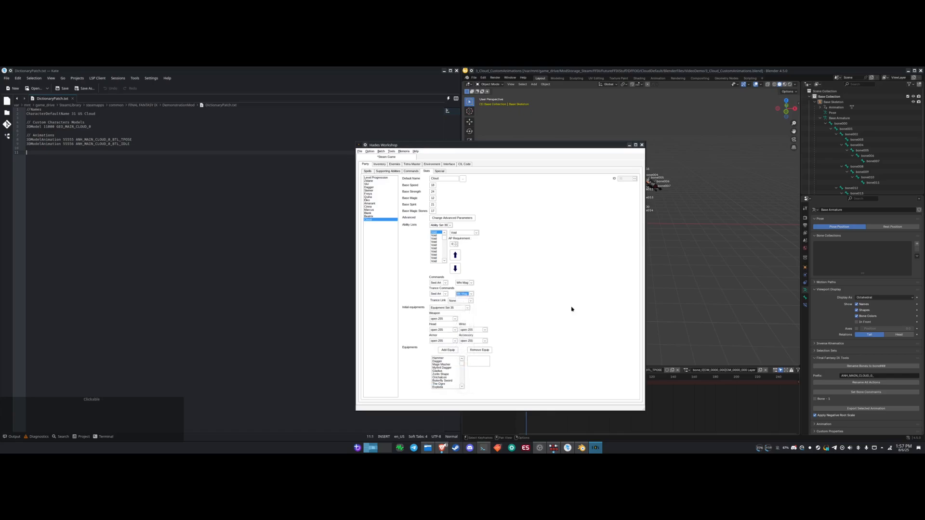
- Set Cloud's initial weapon to Broadsword
click(438, 319)
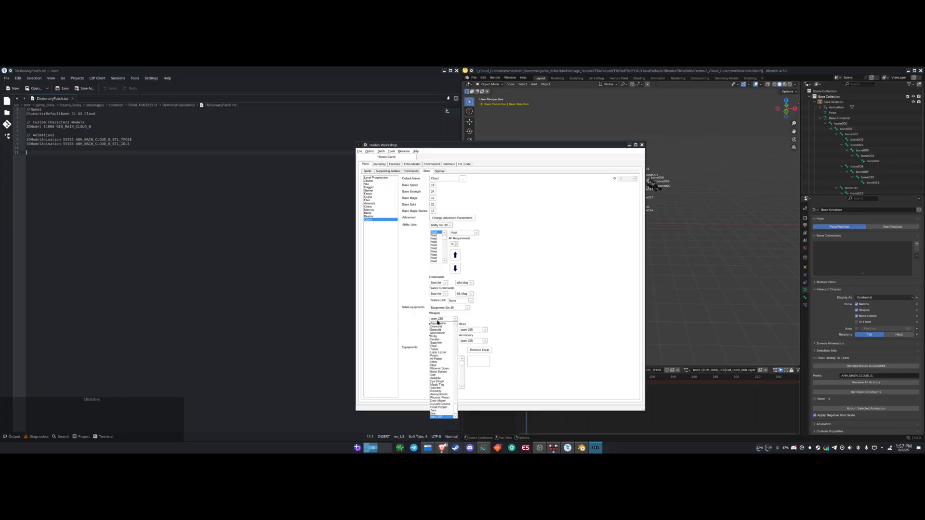
click(440, 368)
key(b)
key(b)
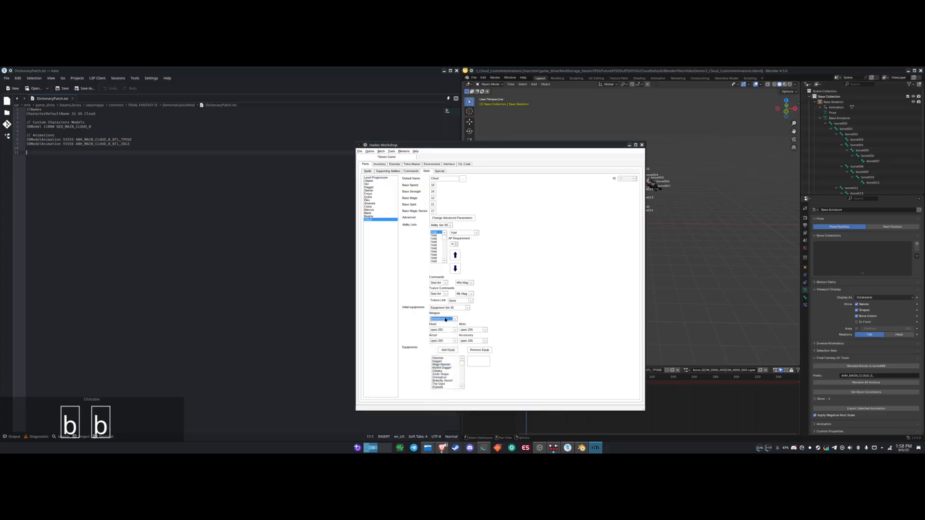
- Set Cloud's initial head equipment to Bronze Helm
click(446, 332)
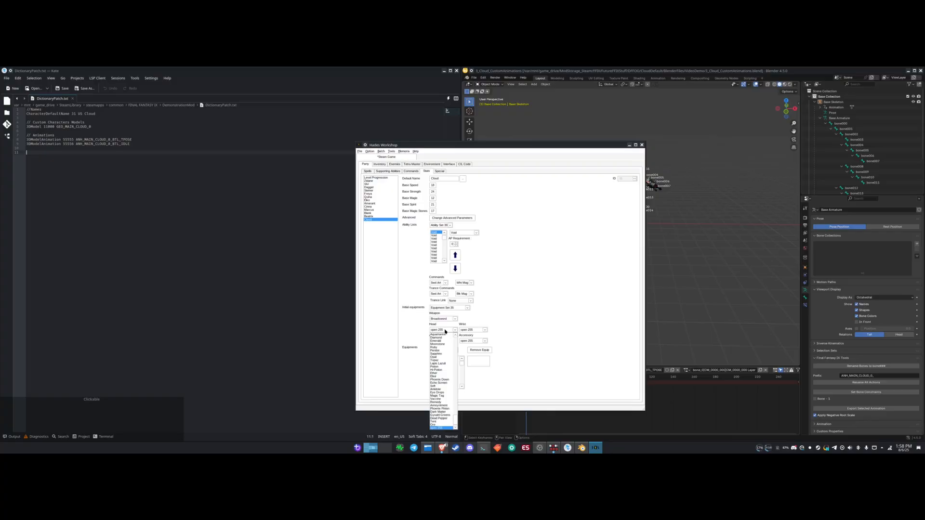
key(b)
key(b)
key(b)
key(b)
key(b)
key(b)
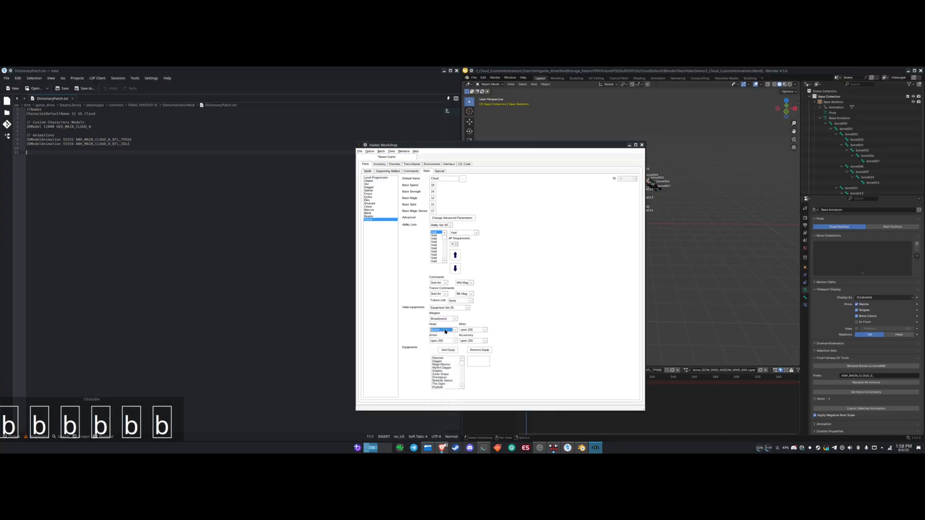
key(b)
key(b)
key(b)
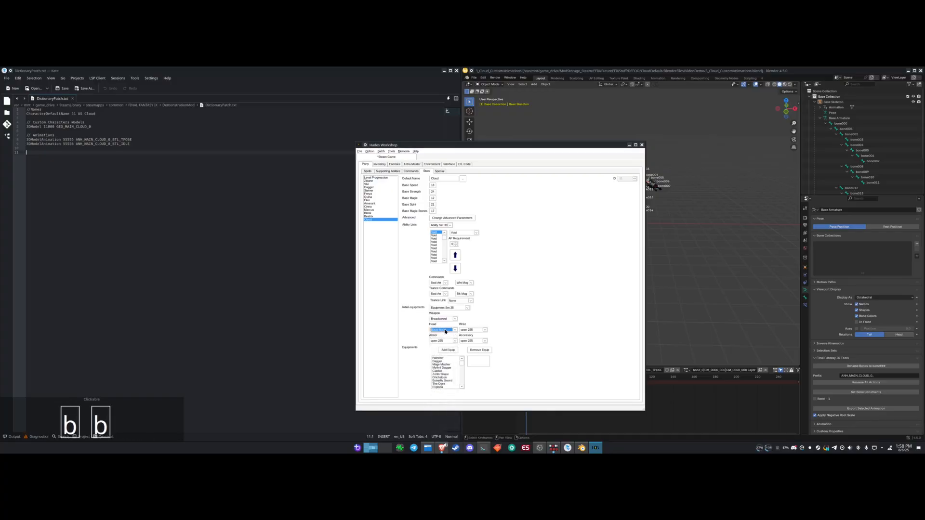
- Set Cloud's initial armor to Bronze Armor
click(444, 339)
key(b)
key(b)
key(b)
key(b)
key(b)
key(b)
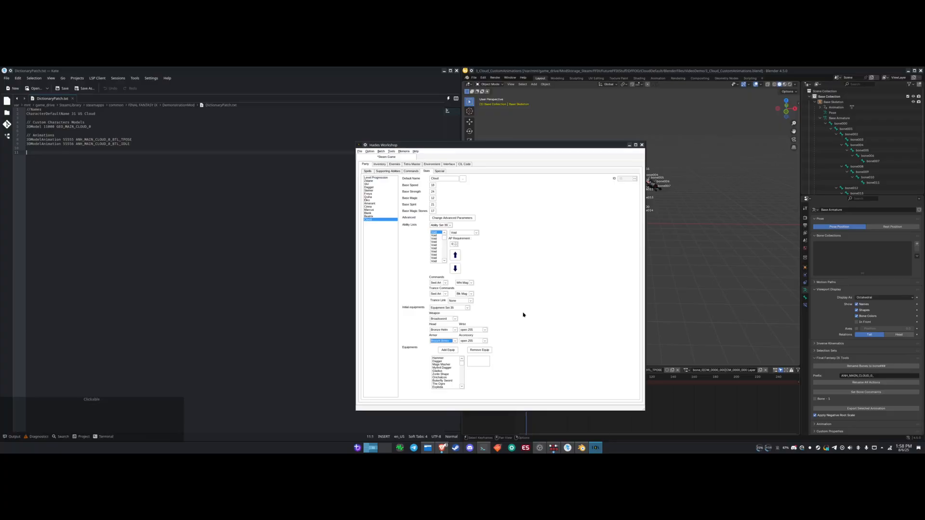
- Set both the model and the trance model in Cloud's advanced parameters to GEO_MAIN_CLOUD_0 and confirm them
click(455, 219)
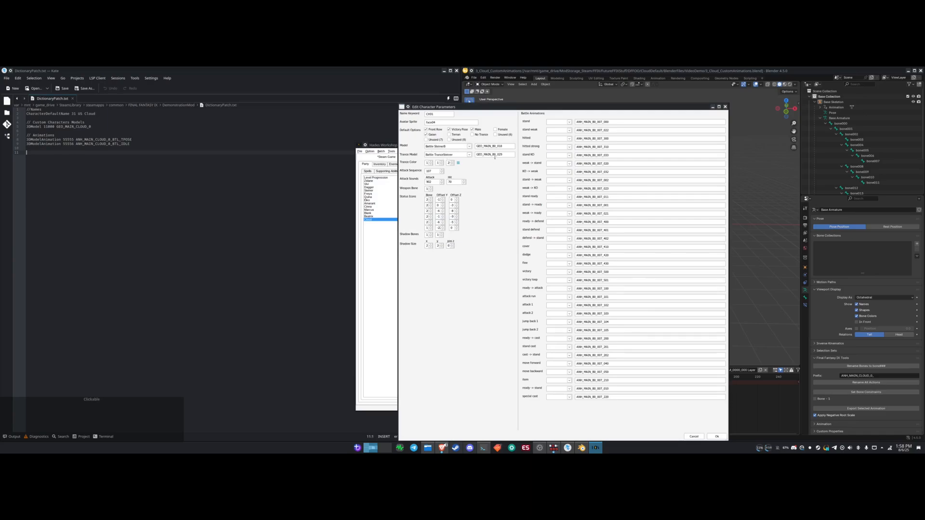
drag(504, 146, 492, 149)
key(BackSpace)
key(BackSpace)
text(_Cl)
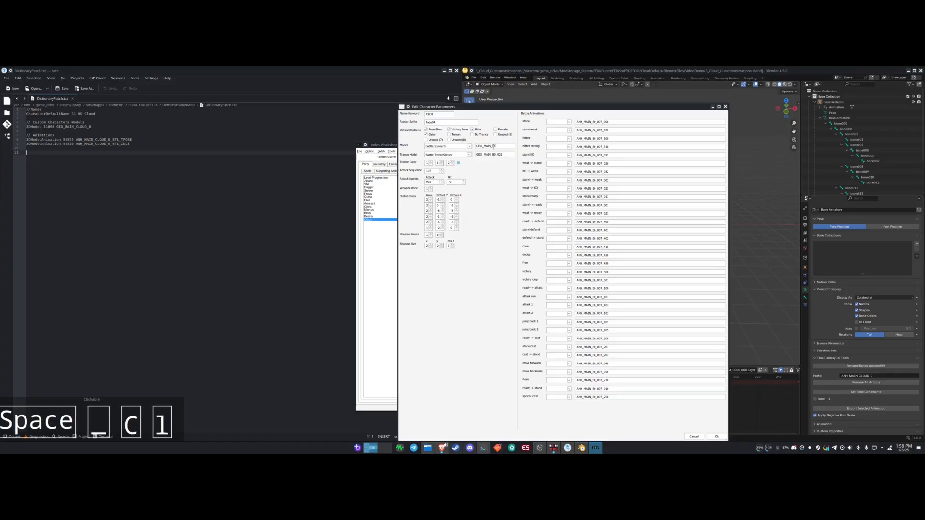
key(BackSpace)
text(LOUD_)
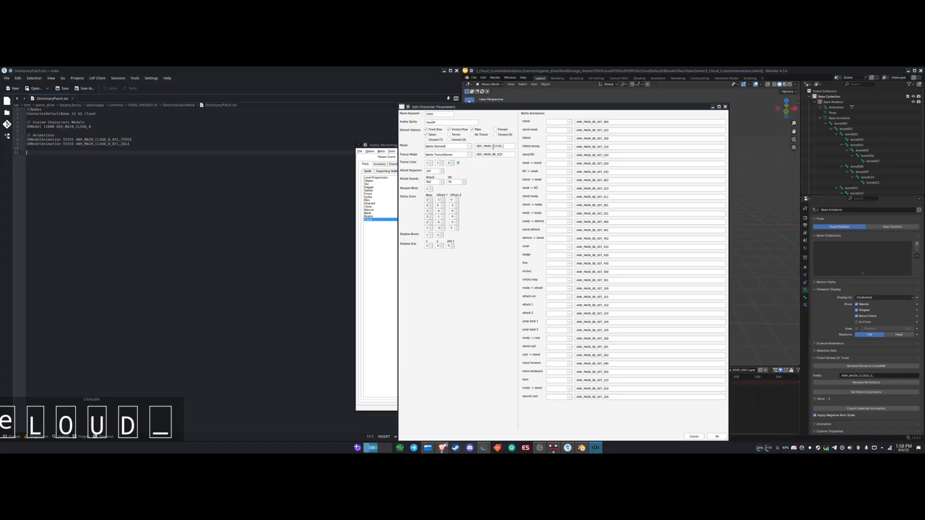
text(0)
key(ctrl+a)
key(ctrl+c)
key(Tab)
key(Tab)
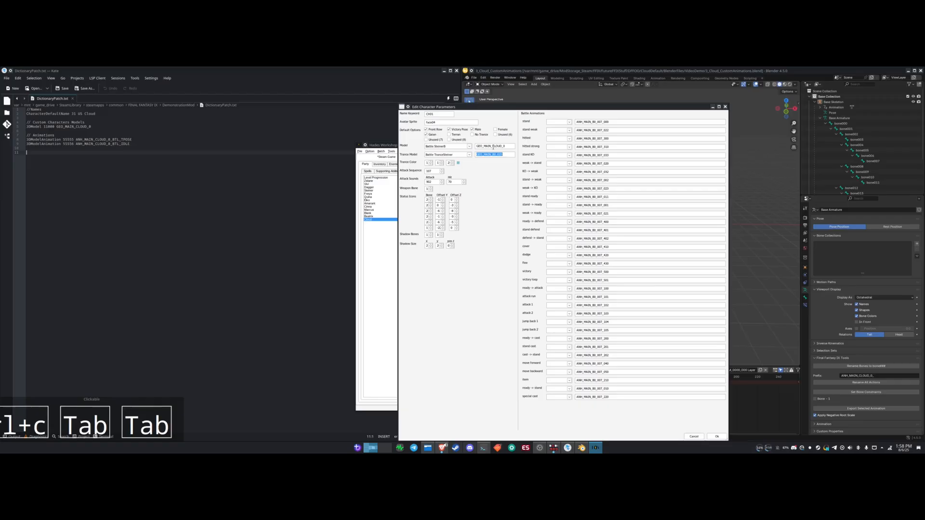
key(ctrl+v)
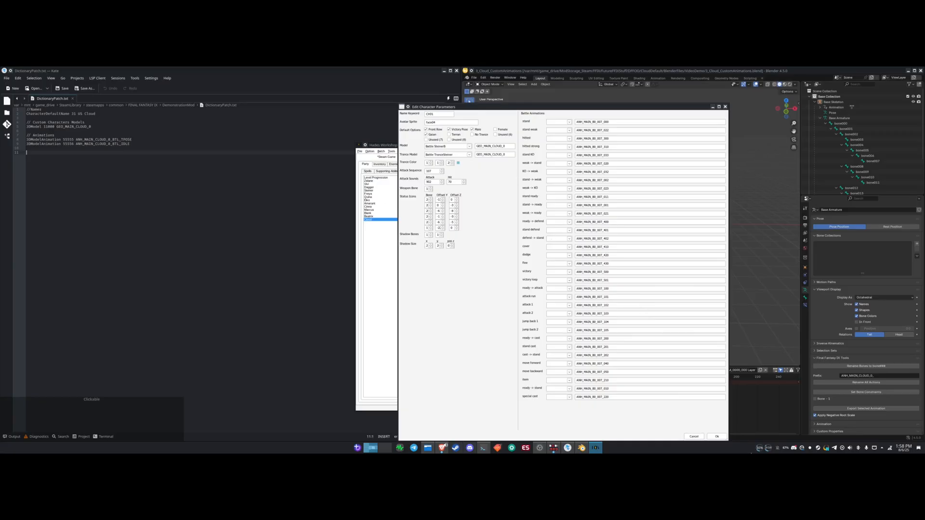
click(717, 438)
- Reopen Cloud's advanced parameters and view the full trance color values
click(460, 218)
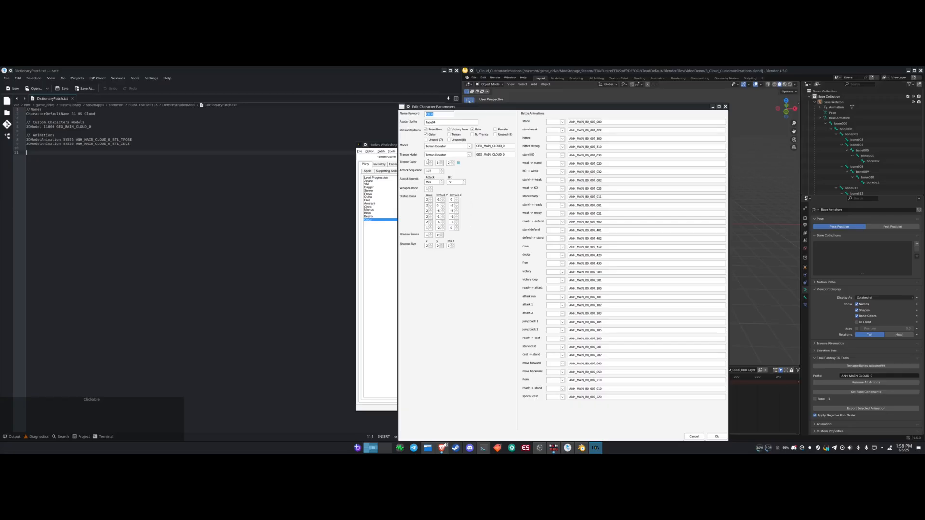
click(447, 163)
click(437, 163)
click(429, 163)
click(431, 135)
- Set Cloud's name keyword to CLOD and the avatar sprite to face31
drag(439, 116, 400, 113)
text(CLOD)
key(BackSpace)
key(BackSpace)
text(31)
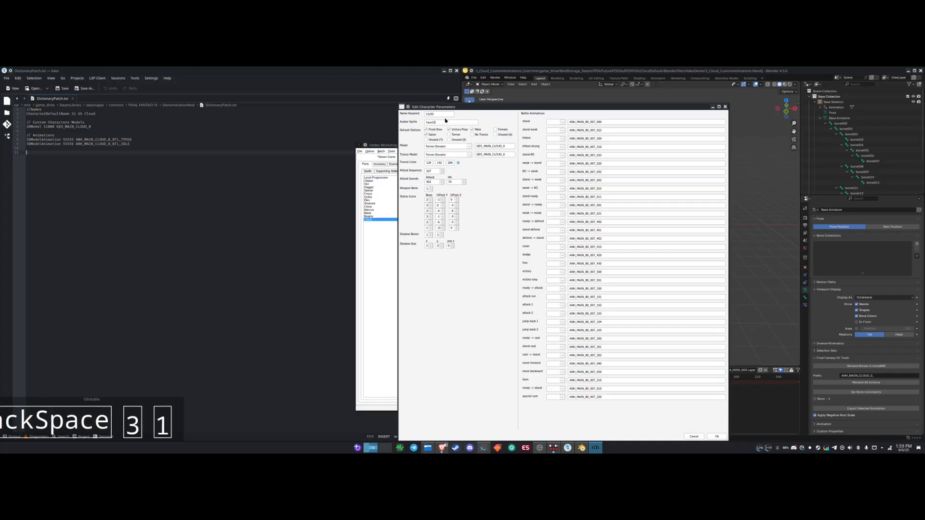
double_click(434, 123)
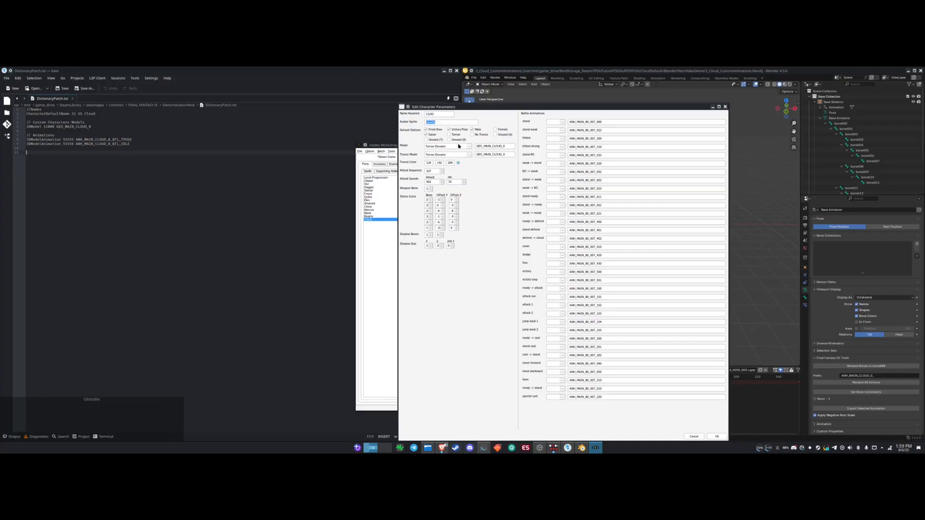
- Set Cloud's attack sequence to 12001
double_click(430, 171)
text(12)
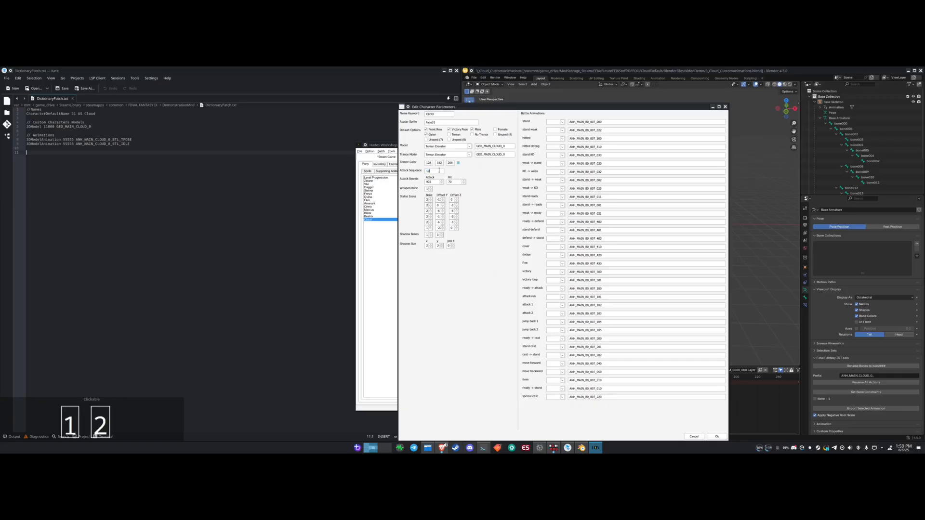
text(003)
key(BackSpace)
text(1)
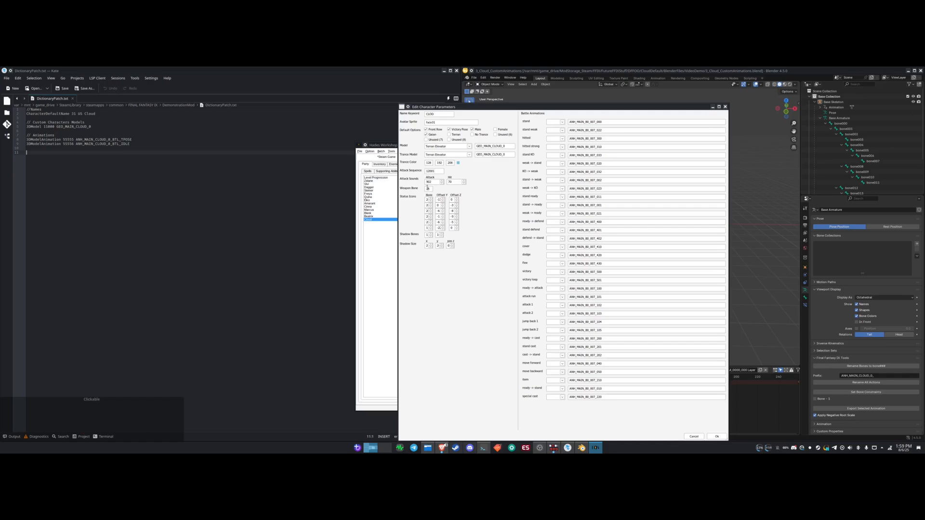
- Check the armature's bone numbers in Blender, and set Cloud's weapon bone to 11 in Hades Workshop
click(775, 234)
scroll(607, 195, up, 2)
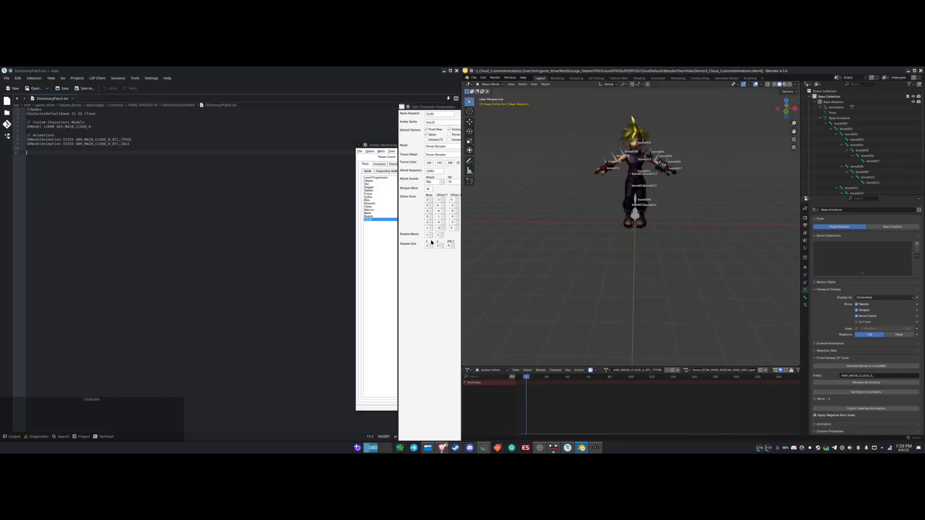
click(430, 188)
key(BackSpace)
text(1)
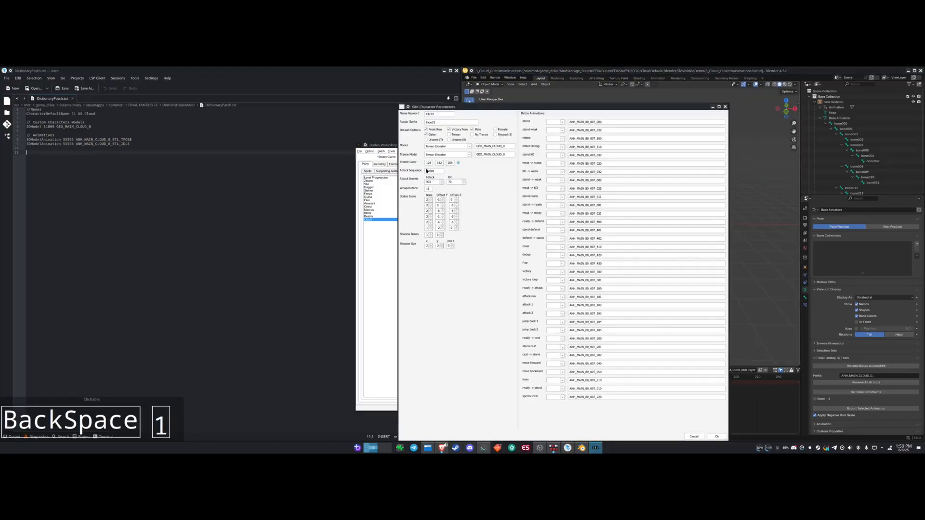
- Check the status icon and shadow bones against the Blender skeleton, and set the first five status icon bones to 3
click(428, 198)
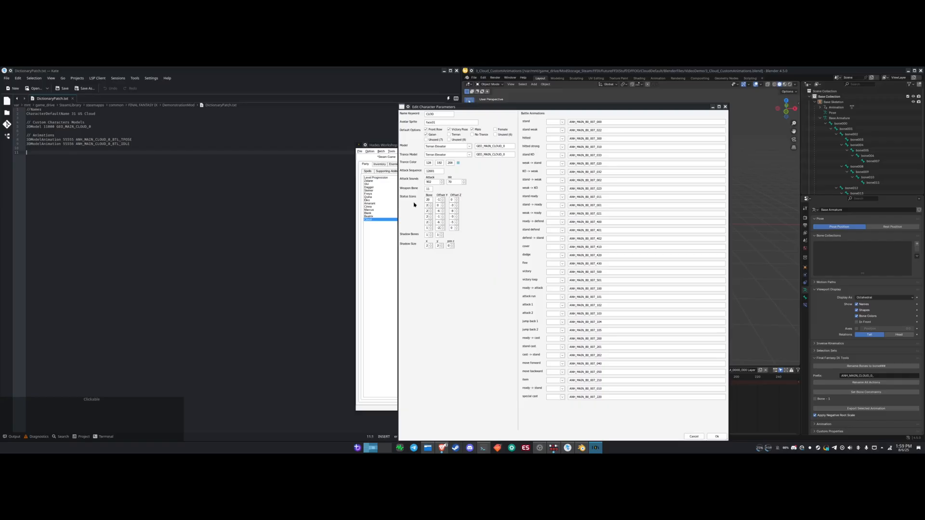
click(429, 205)
click(427, 217)
click(427, 235)
click(427, 222)
click(428, 217)
click(428, 211)
click(779, 207)
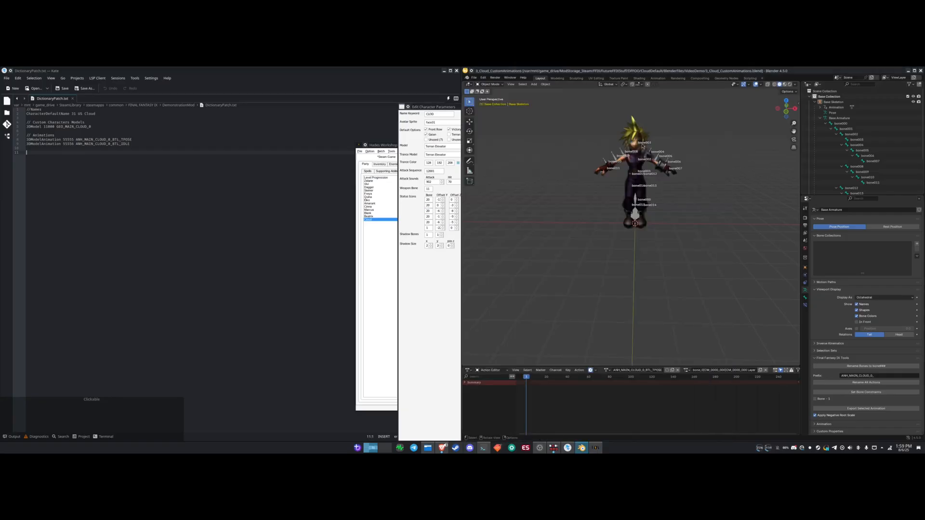
drag(429, 199, 425, 222)
text(33333)
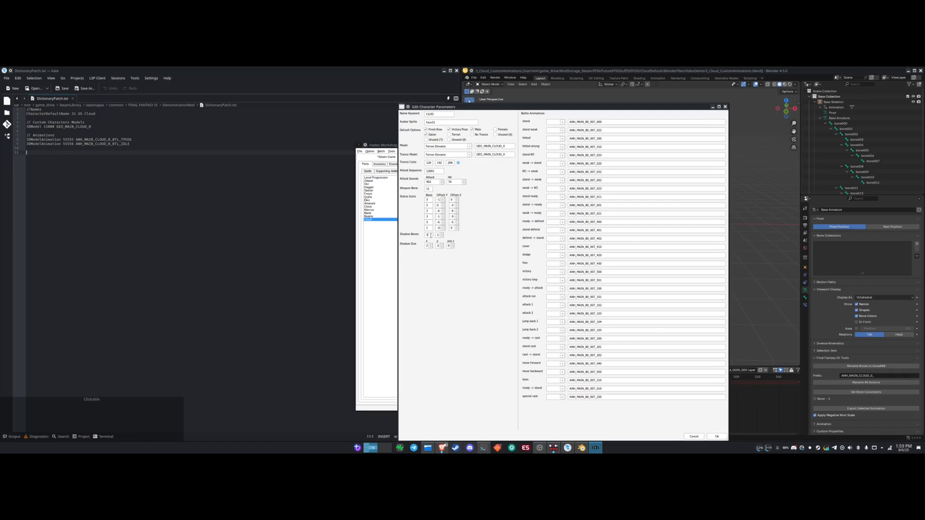
click(439, 236)
- Copy ANH_MAIN_CLOUD_0_BTL_TPOSE from DictionaryPatch.txt and assign it to the battle animations from stand through KO -> weak
drag(76, 140, 132, 140)
key(ctrl+c)
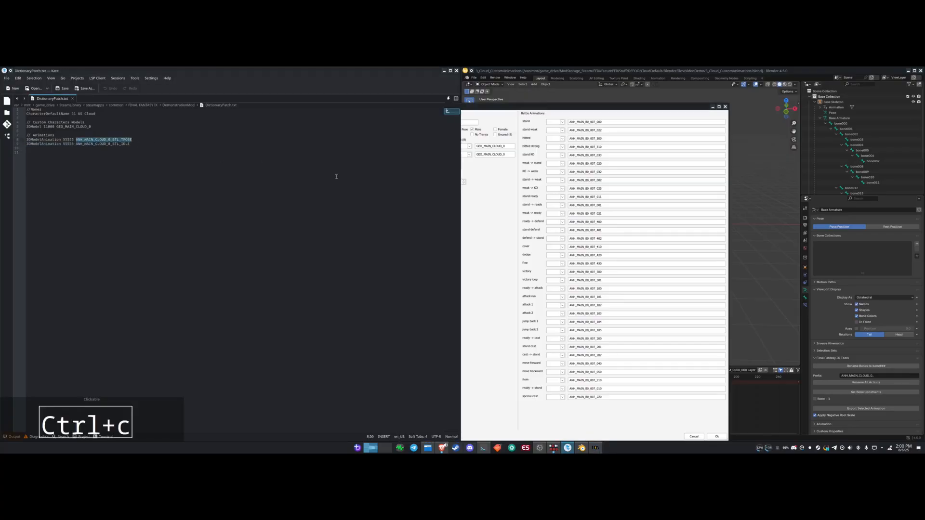
click(585, 122)
double_click(585, 122)
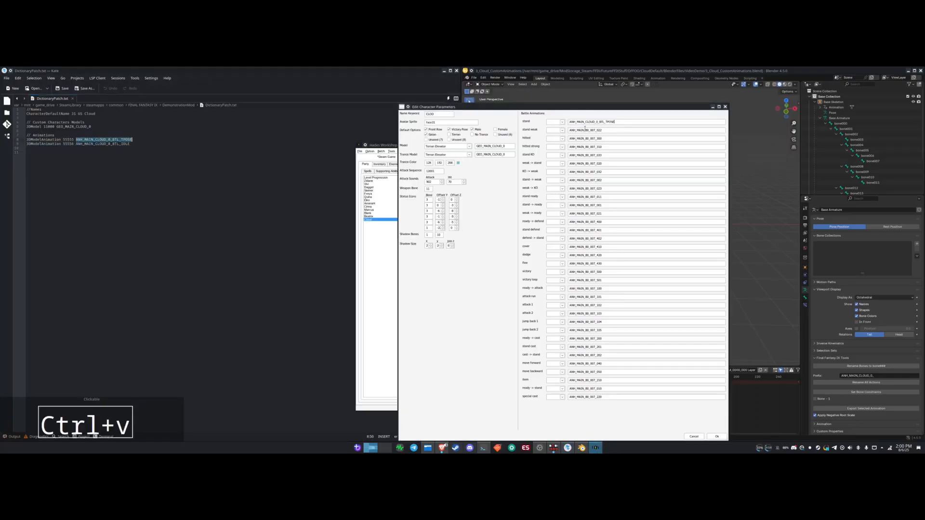
key(ctrl+v)
key(Tab)
key(Tab)
key(ctrl+v)
key(Tab)
key(Tab)
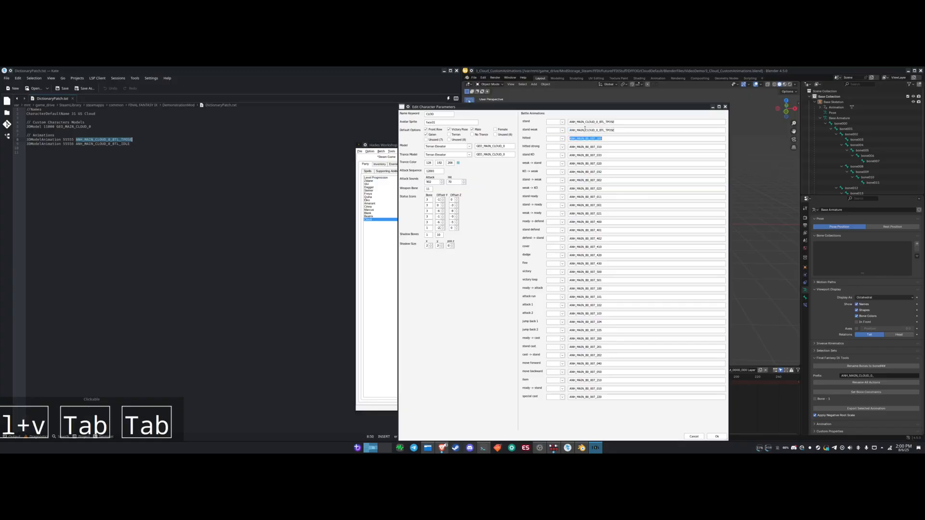
text(v)
key(BackSpace)
key(ctrl+v)
key(Tab)
key(Tab)
key(ctrl+v)
key(Tab)
key(Tab)
key(ctrl+v)
key(Tab)
key(Tab)
key(ctrl+v)
key(Tab)
key(Tab)
key(ctrl+v)
key(Tab)
key(Tab)
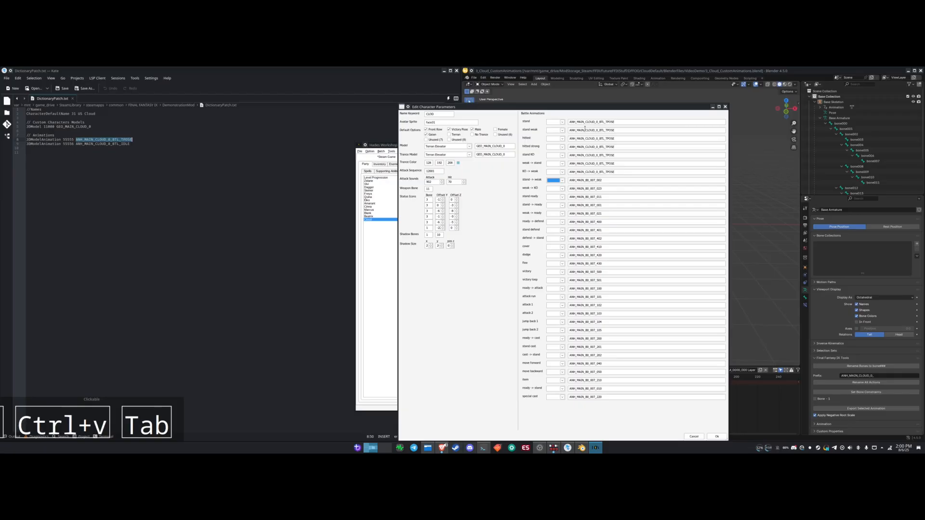
- Assign ANH_MAIN_CLOUD_0_BTL_TPOSE to the battle animations from stand -> weak through ready -> defend
key(ctrl+v)
key(Tab)
key(Tab)
key(ctrl+v)
key(Tab)
key(Tab)
key(ctrl+v)
key(Tab)
key(Tab)
key(ctrl+v)
key(Tab)
key(Tab)
key(ctrl+v)
key(Tab)
key(Tab)
key(ctrl+v)
key(Tab)
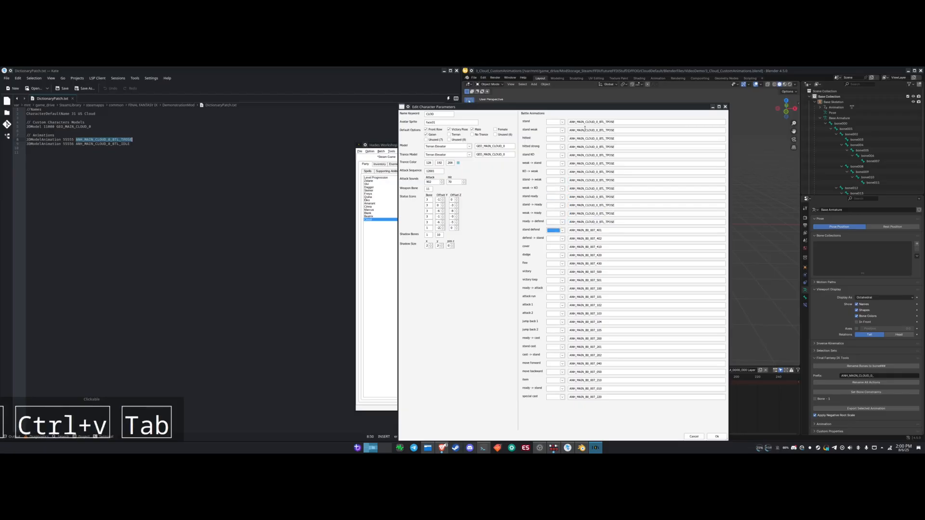
- Assign ANH_MAIN_CLOUD_0_BTL_TPOSE to the stand defend, defend -> stand, cover, dodge and flee battle animations
key(Tab)
key(ctrl+v)
key(Caps_Lock)
key(Tab)
key(Tab)
text(V)
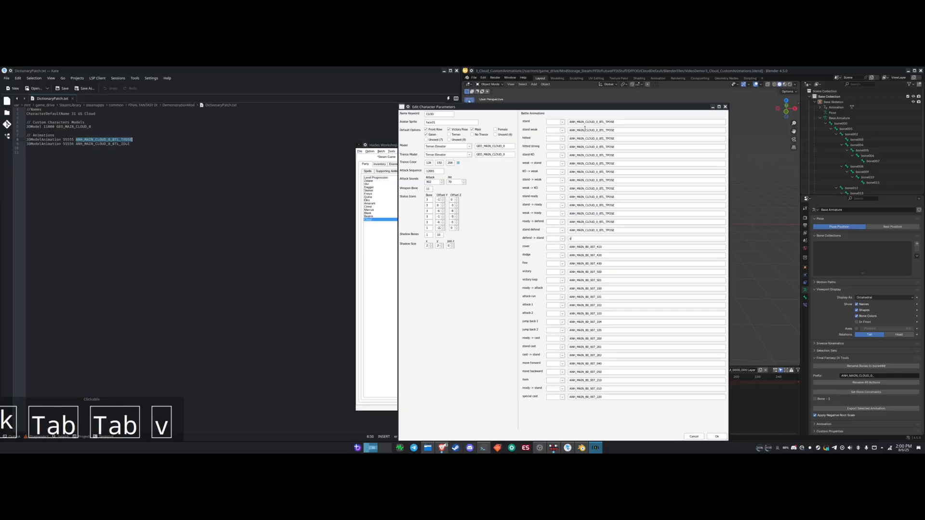
key(BackSpace)
key(ctrl+v)
key(Tab)
key(Tab)
key(ctrl+v)
key(Tab)
key(Tab)
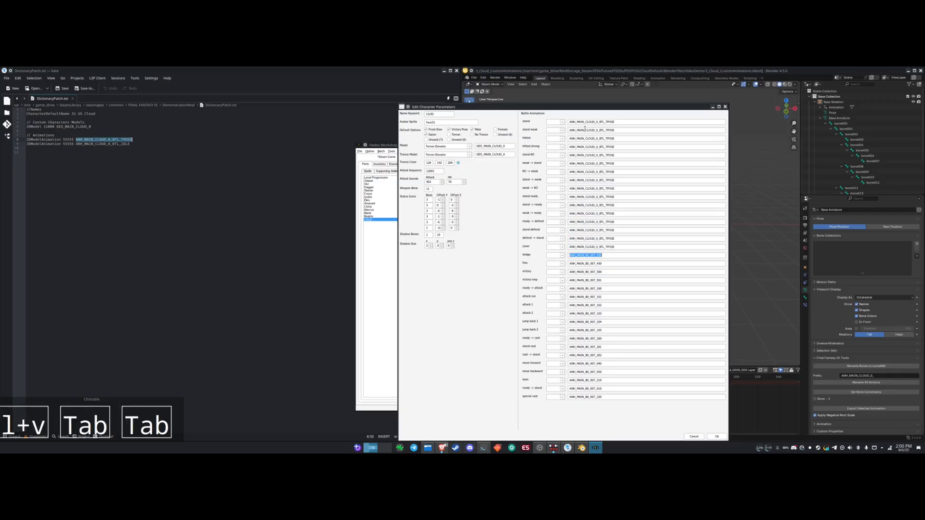
key(ctrl+v)
key(Tab)
key(Tab)
key(ctrl+v)
key(Tab)
key(Caps_Lock)
key(Caps_Lock)
key(Tab)
key(Tab)
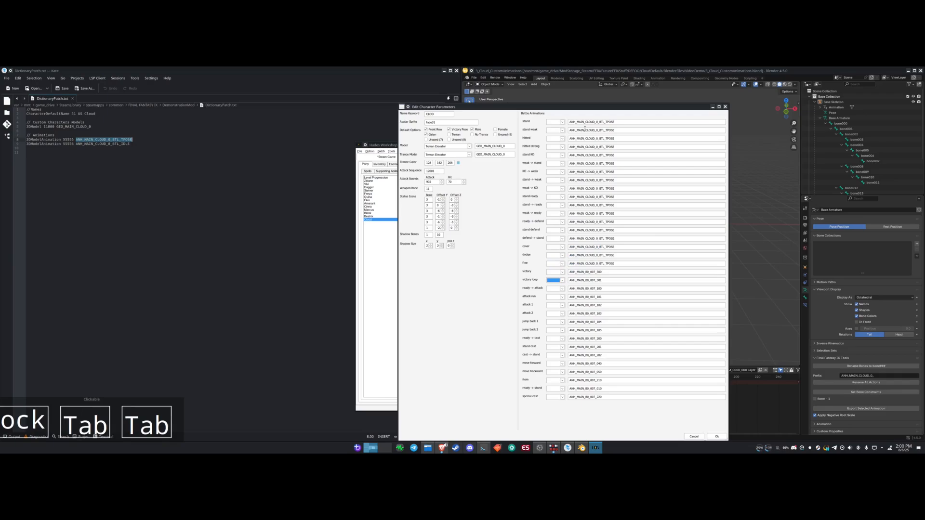
- Assign ANH_MAIN_CLOUD_0_BTL_TPOSE to the victory, victory loop, ready -> attack and attack run battle animations
key(shift+Tab)
key(ctrl+v)
key(Tab)
key(Tab)
key(ctrl+v)
key(ctrl+f)
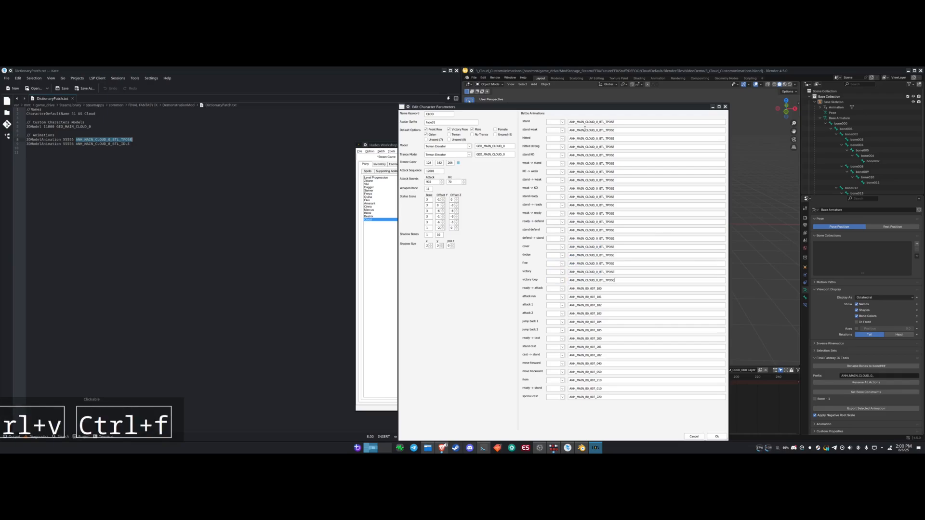
key(Tab)
key(Tab)
key(ctrl+v)
key(Tab)
key(Tab)
key(ctrl+v)
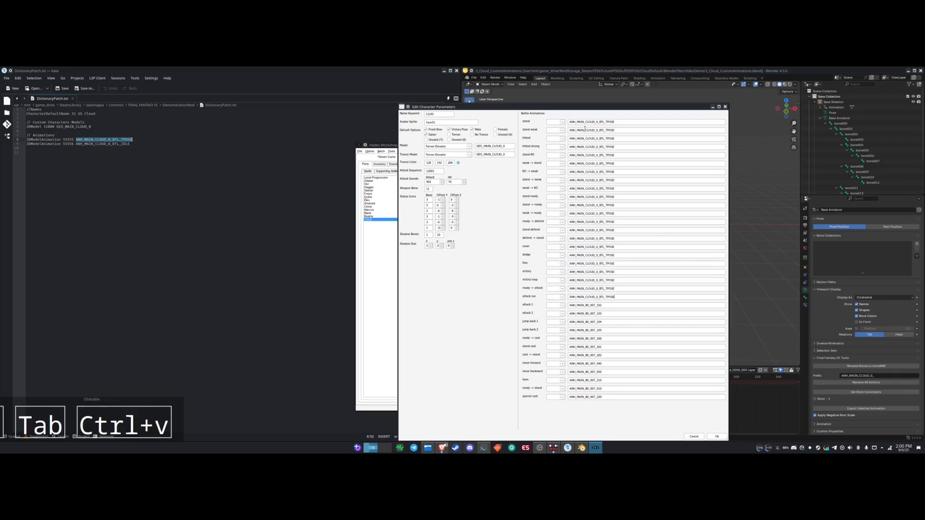
- Assign ANH_MAIN_CLOUD_0_BTL_TPOSE to the attack 1, attack 2, jump back 1 and jump back 2 battle animations
key(Tab)
key(Tab)
key(ctrl+v)
key(Tab)
key(Tab)
key(ctrl+v)
key(Tab)
key(Tab)
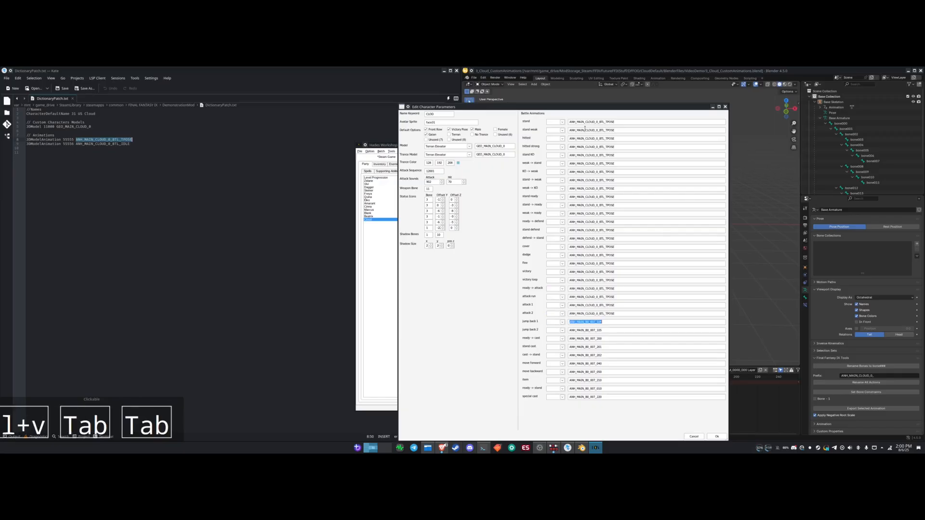
key(ctrl+v)
key(Tab)
key(Tab)
key(ctrl+v)
- Assign ANH_MAIN_CLOUD_0_BTL_TPOSE to the ready -> cast, stand cast and cast -> stand battle animations
key(Tab)
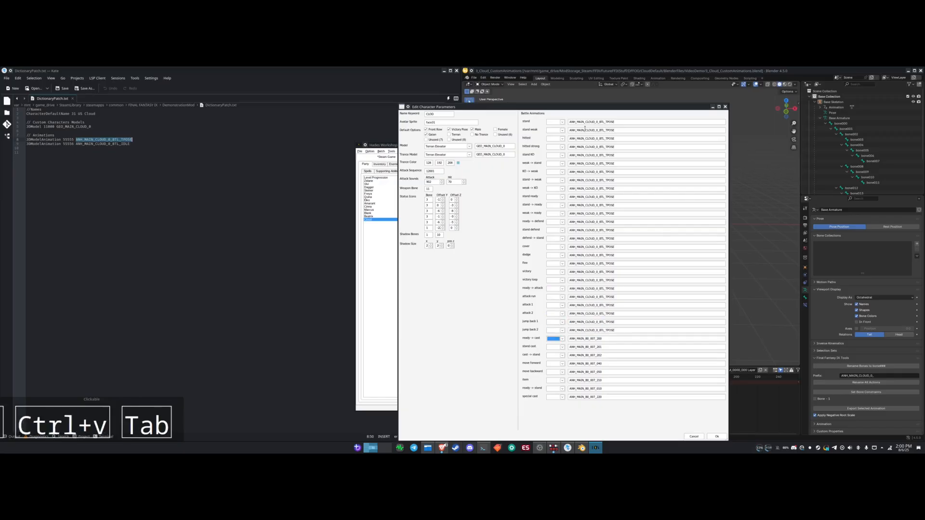
key(Tab)
key(ctrl+v)
key(Tab)
key(Tab)
key(ctrl+v)
key(Tab)
key(Tab)
key(ctrl+v)
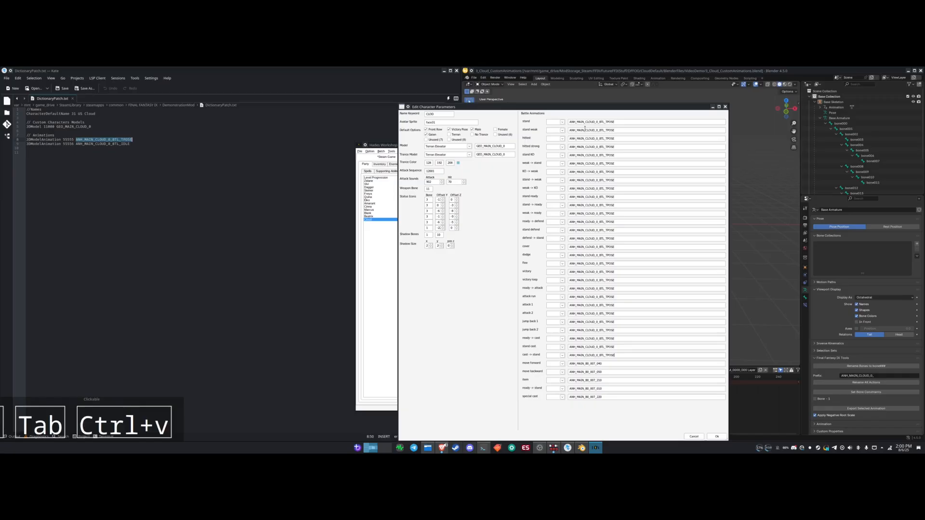
- Assign ANH_MAIN_CLOUD_0_BTL_TPOSE to the move forward, move backward, item, ready -> stand and special cast animations, and accept the character parameters
key(Tab)
key(Tab)
key(ctrl+v)
key(Tab)
key(Tab)
key(ctrl+v)
key(Tab)
key(Tab)
key(ctrl+v)
key(Tab)
key(Tab)
key(ctrl+v)
key(Tab)
key(Tab)
key(ctrl+v)
click(715, 436)
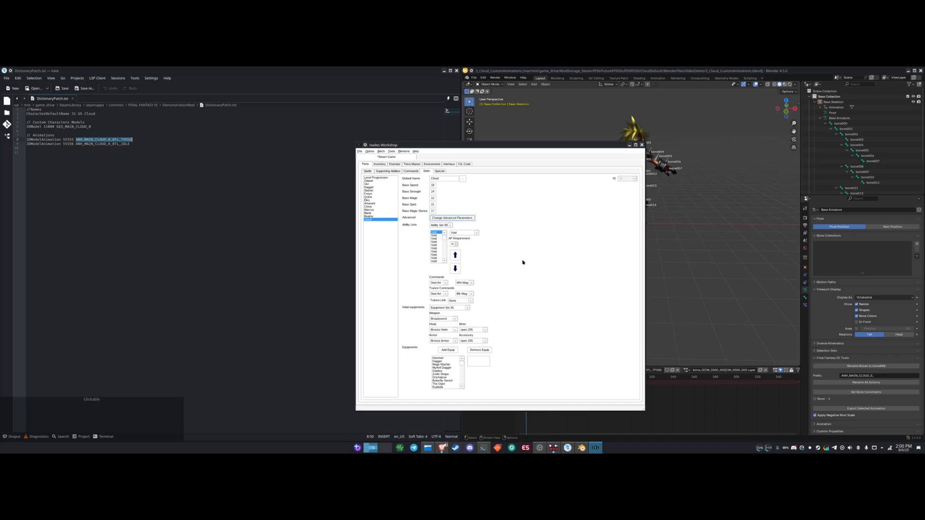
- Save the modifications as a Hades Workshop save file named DemoMod in the CustomCharacterTest folder
key(ctrl+s)
click(530, 235)
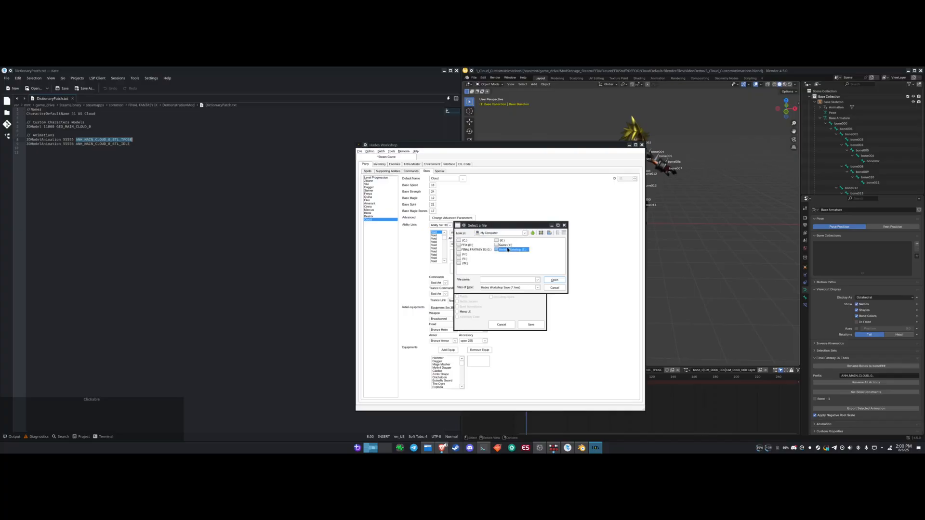
double_click(479, 264)
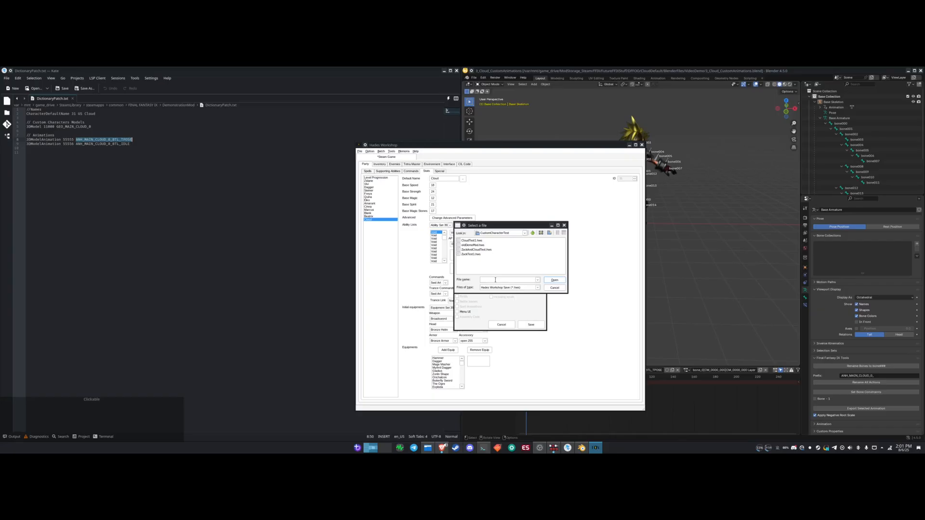
text(DemoMod)
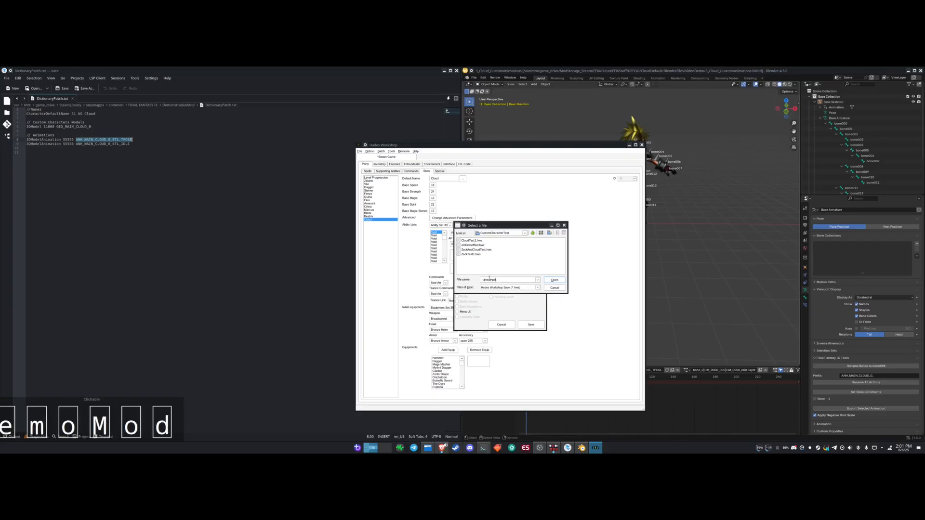
click(555, 280)
click(531, 325)
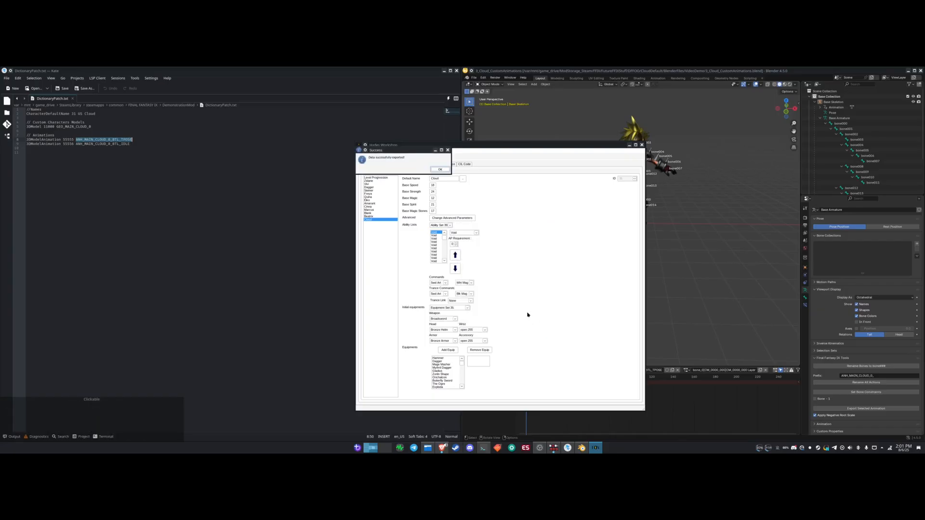
key(KP_Enter)
- Export the modifications as a Steam mod into the DemonstrationMod folder of the FINAL FANTASY IX directory
click(360, 152)
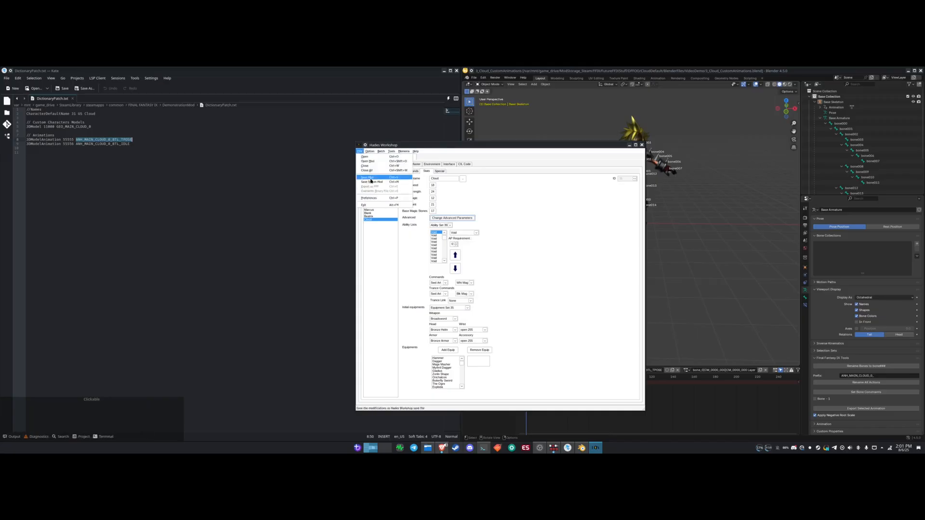
click(373, 181)
click(535, 258)
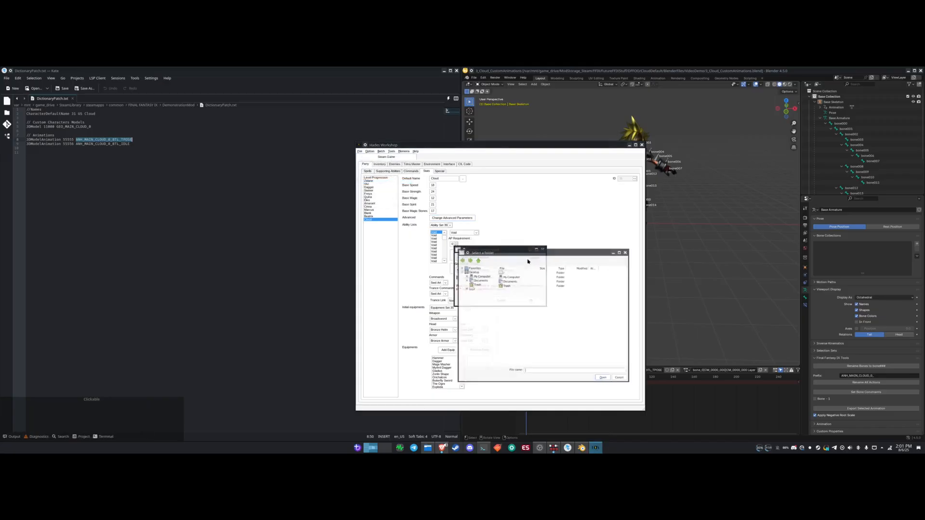
double_click(506, 277)
double_click(508, 284)
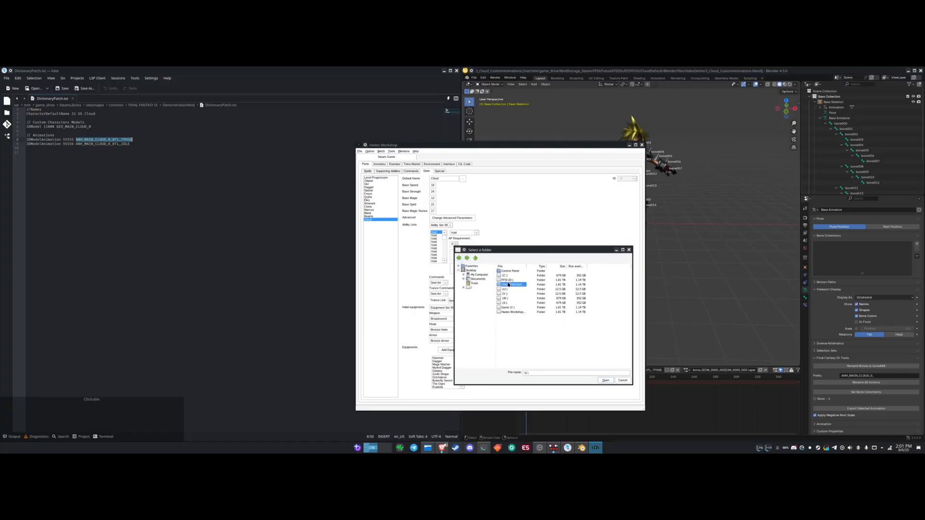
double_click(510, 290)
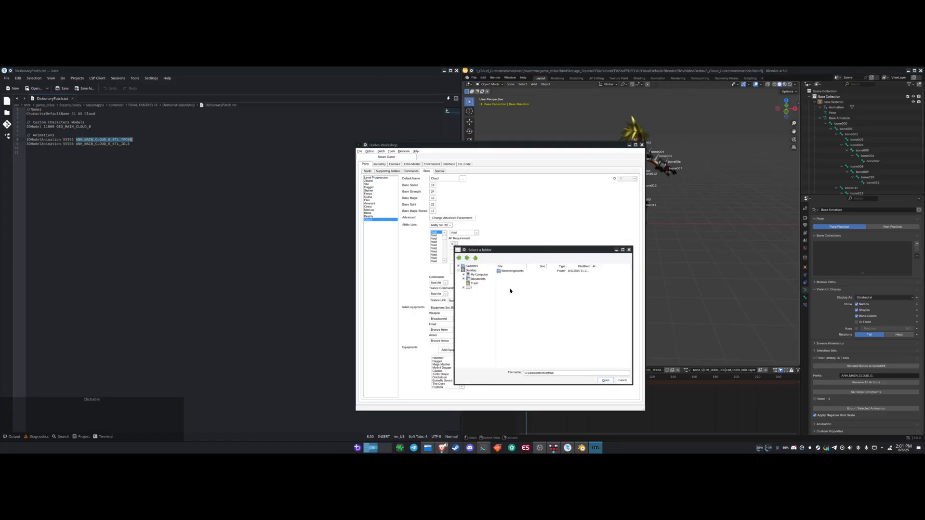
click(606, 381)
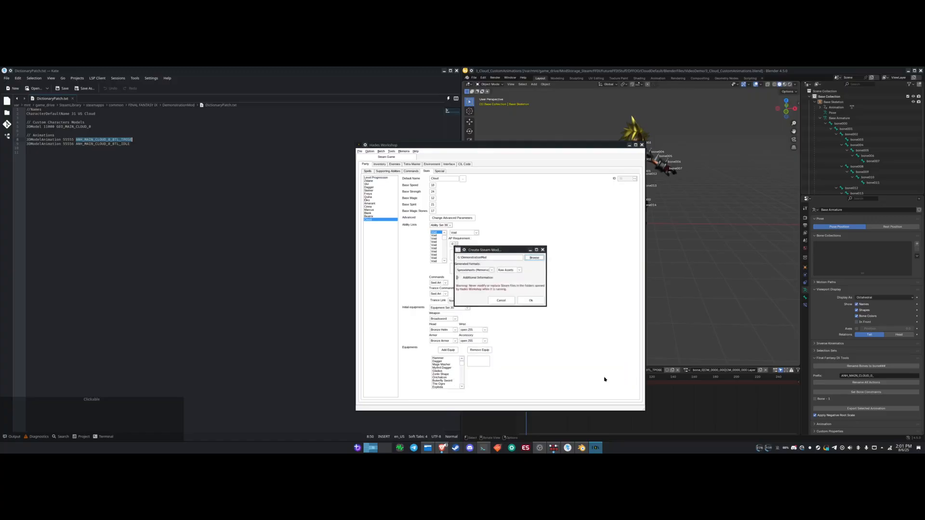
click(531, 301)
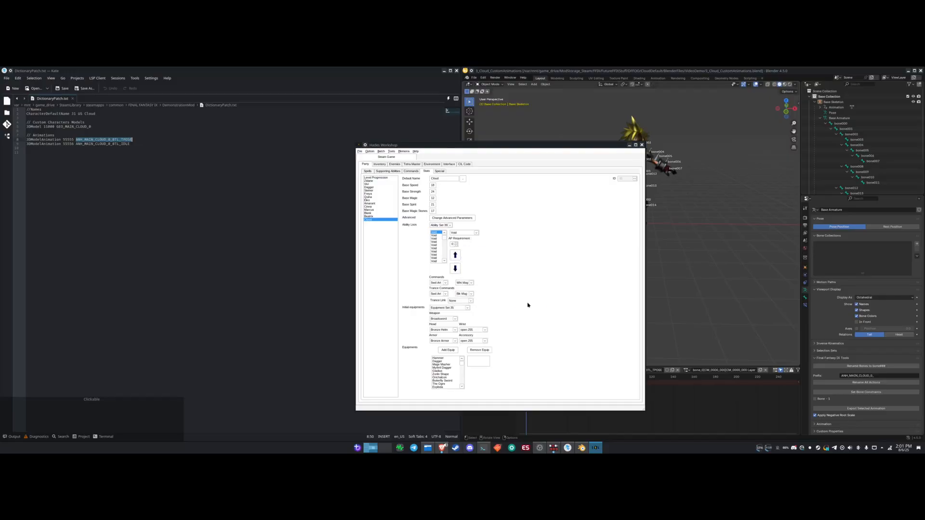
click(440, 170)
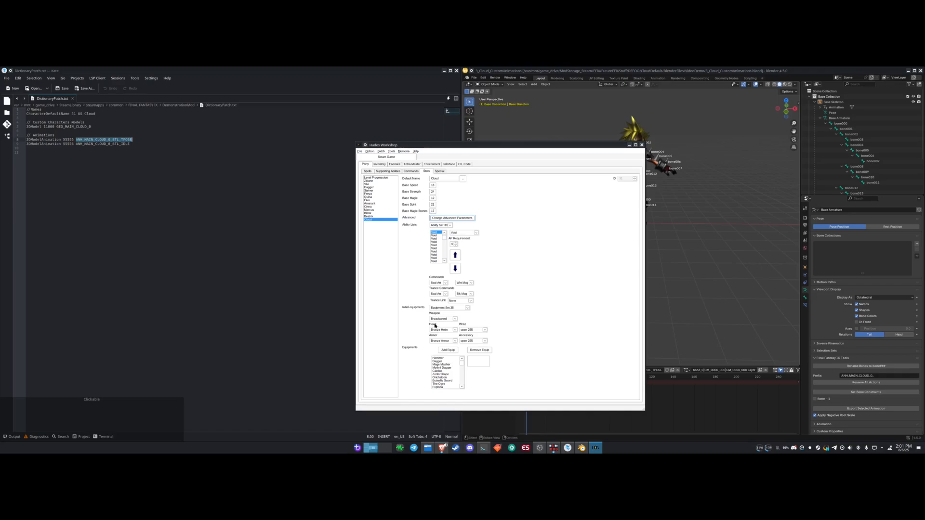
- Switch to Dolphin and browse to the exported files in DemonstrationMod/StreamingAssets/Data of the FINAL FANTASY IX folder
click(427, 447)
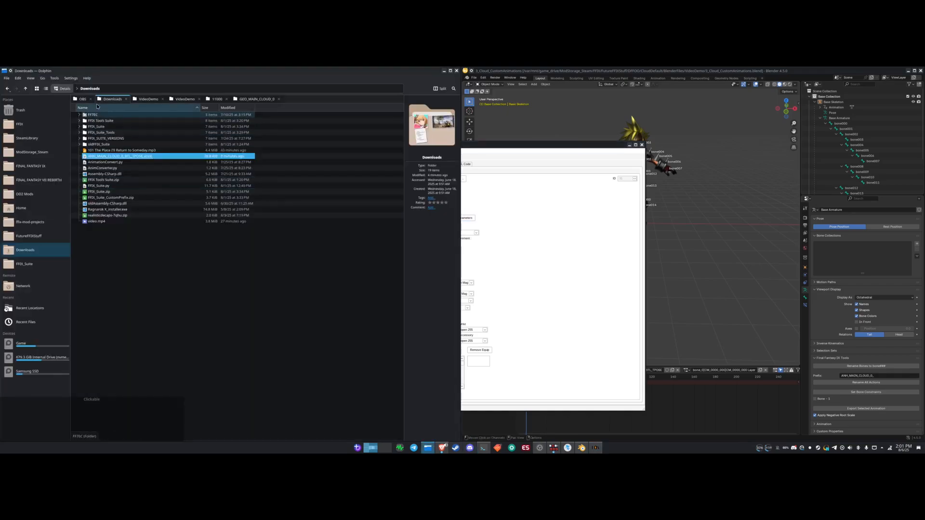
click(148, 99)
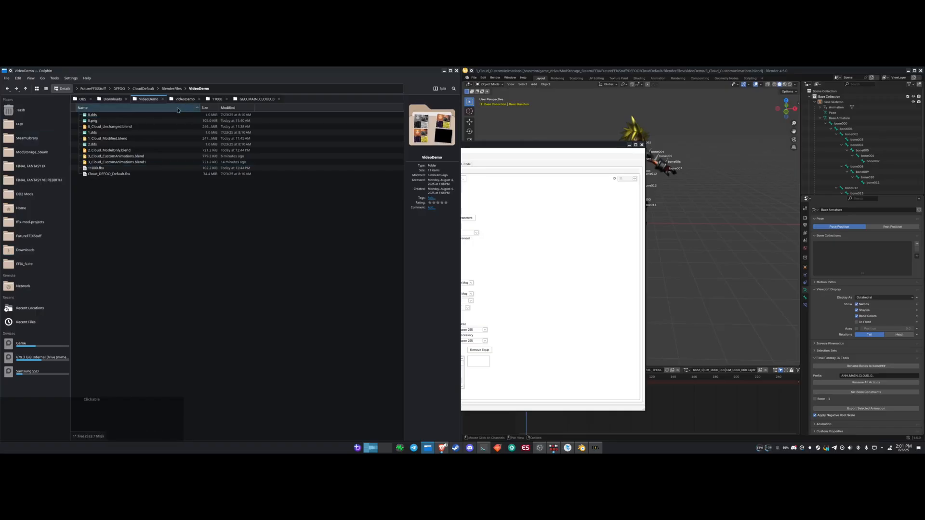
key(alt+Left)
click(174, 138)
click(186, 99)
key(alt+Left)
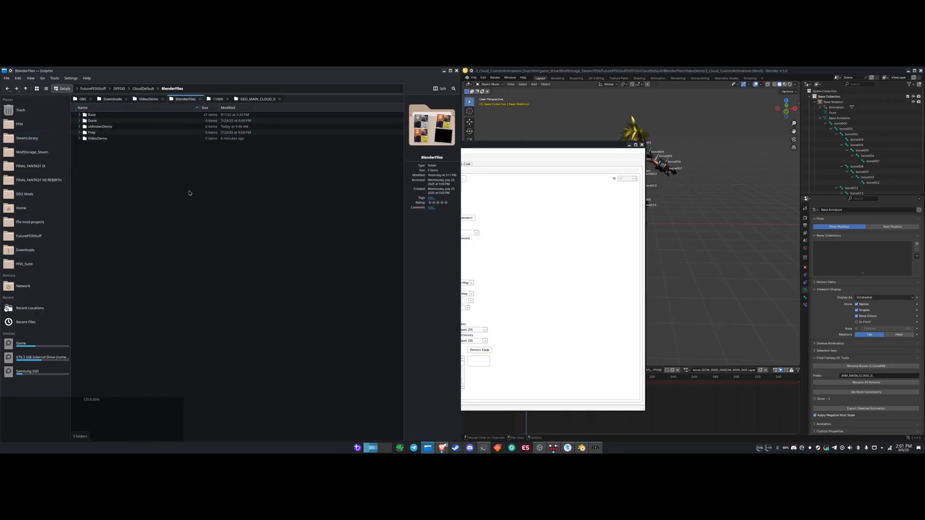
click(25, 167)
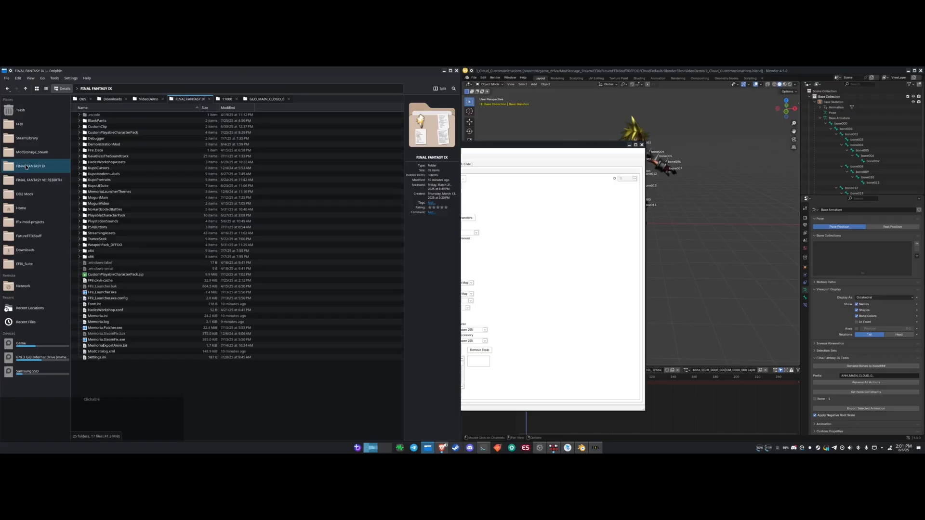
double_click(106, 145)
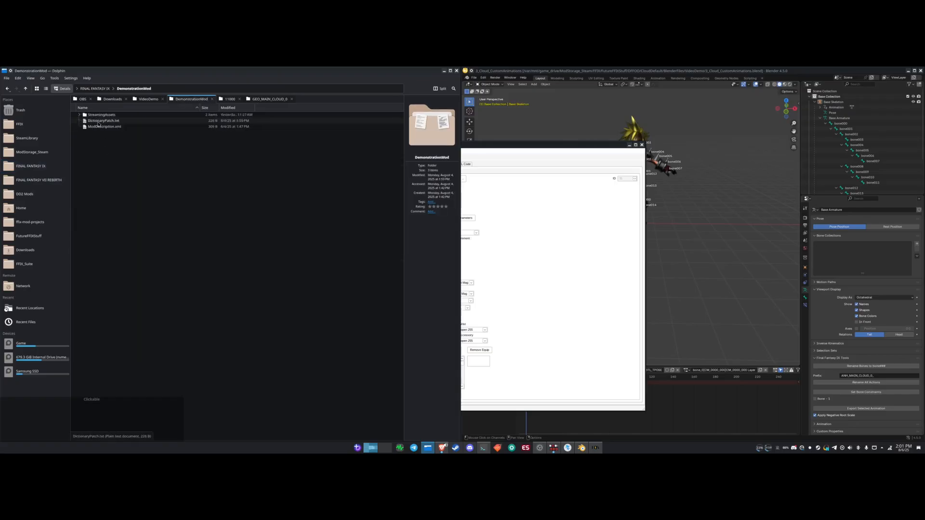
double_click(101, 115)
double_click(92, 120)
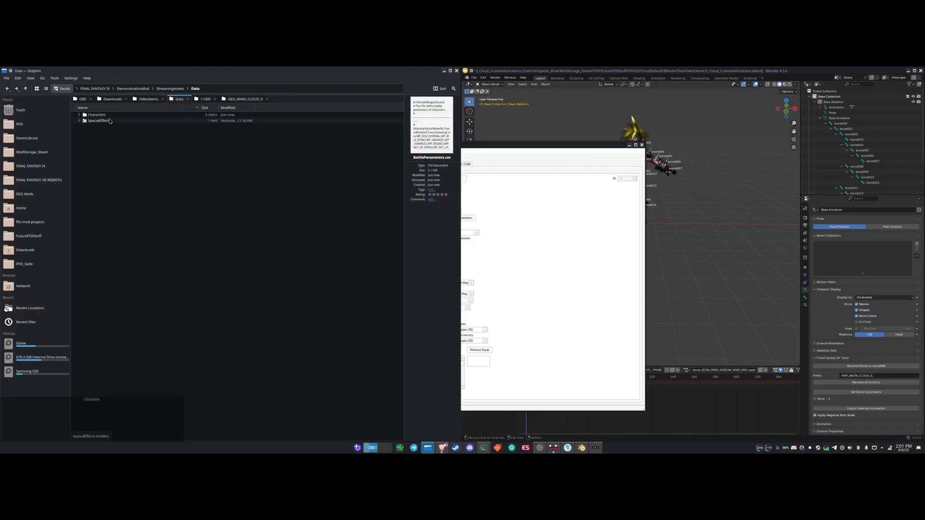
- Examine the attack sequence file PlayerSequence.seq in SpecialEffects/ef12001, and close it again
double_click(114, 135)
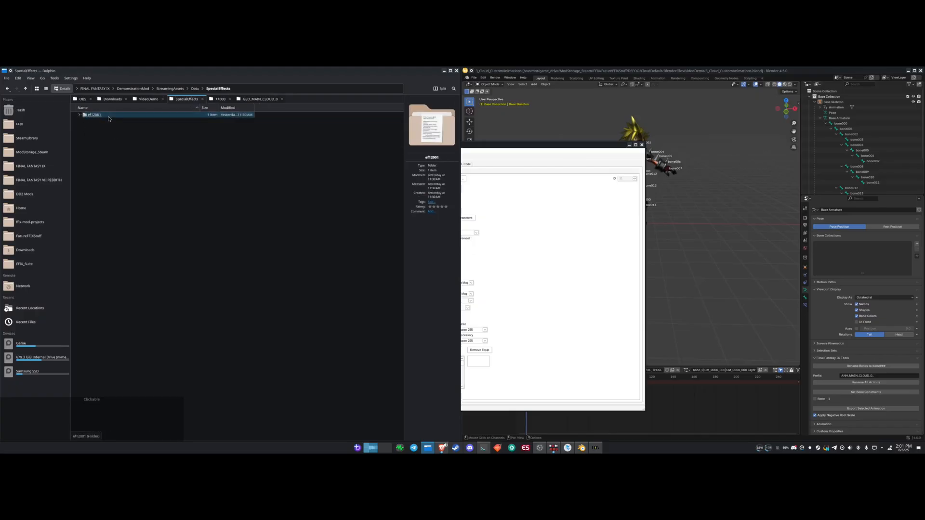
double_click(108, 118)
double_click(109, 117)
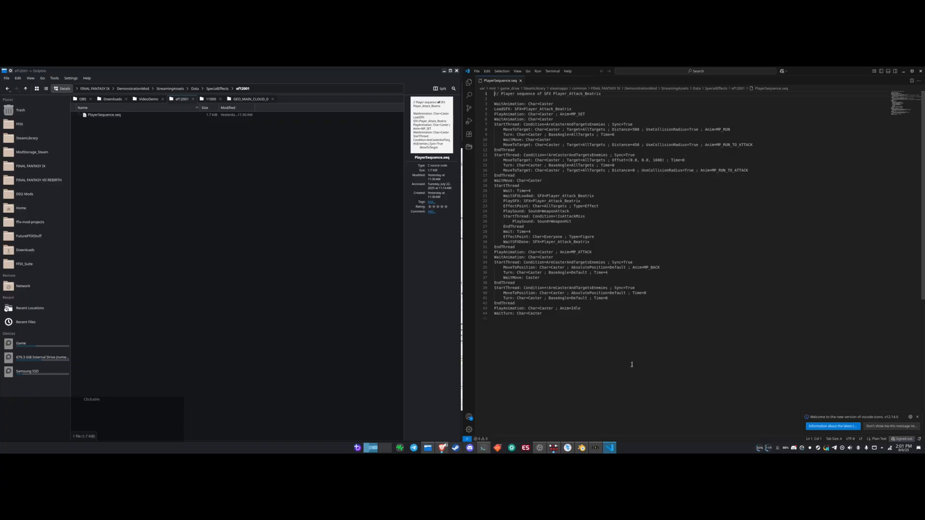
click(920, 72)
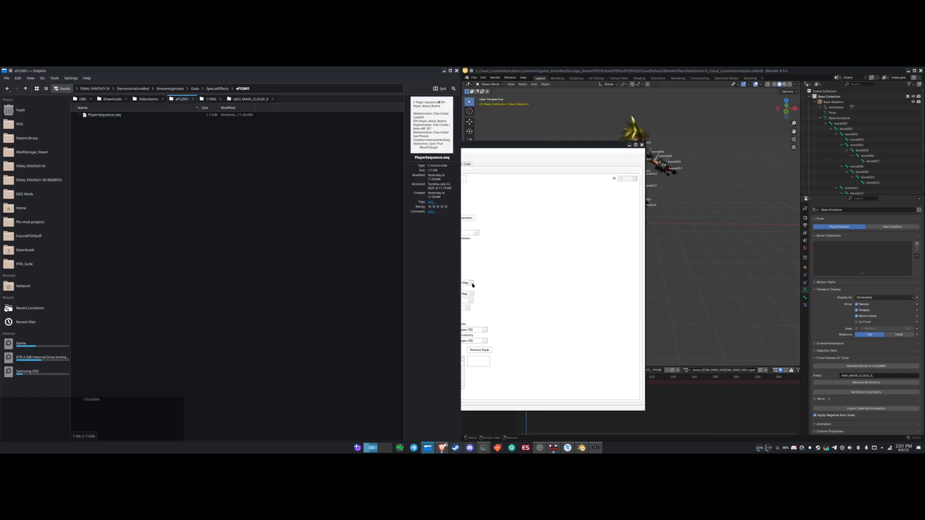
- Launch FINAL FANTASY IX and check the cheats and settings in its launcher
key(super)
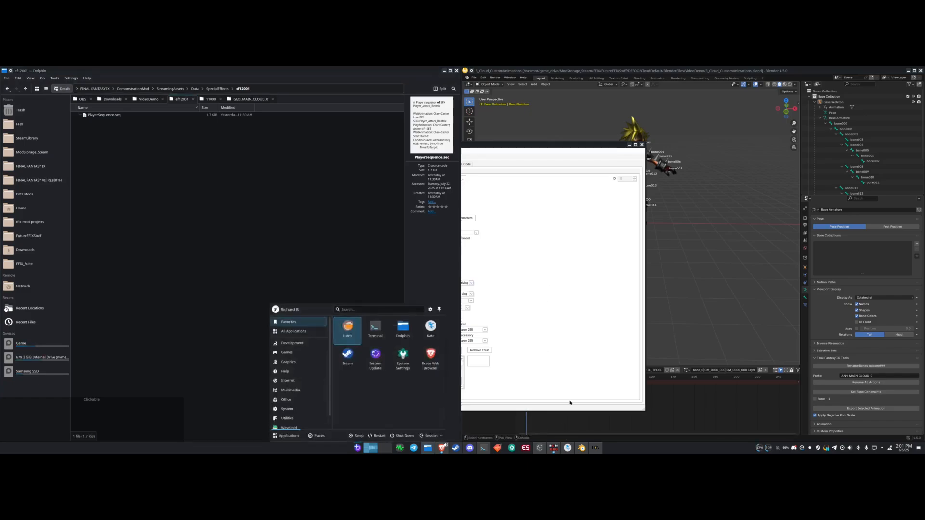
text(fin)
key(Return)
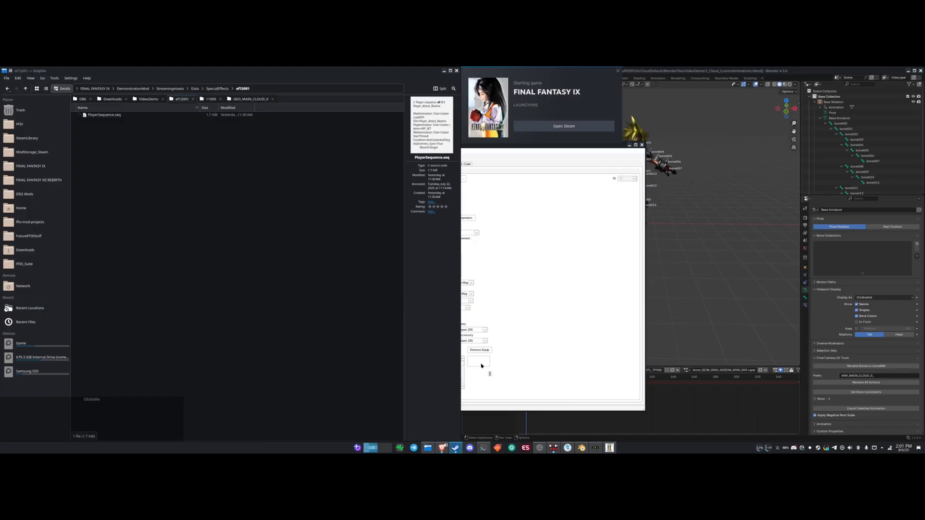
click(428, 448)
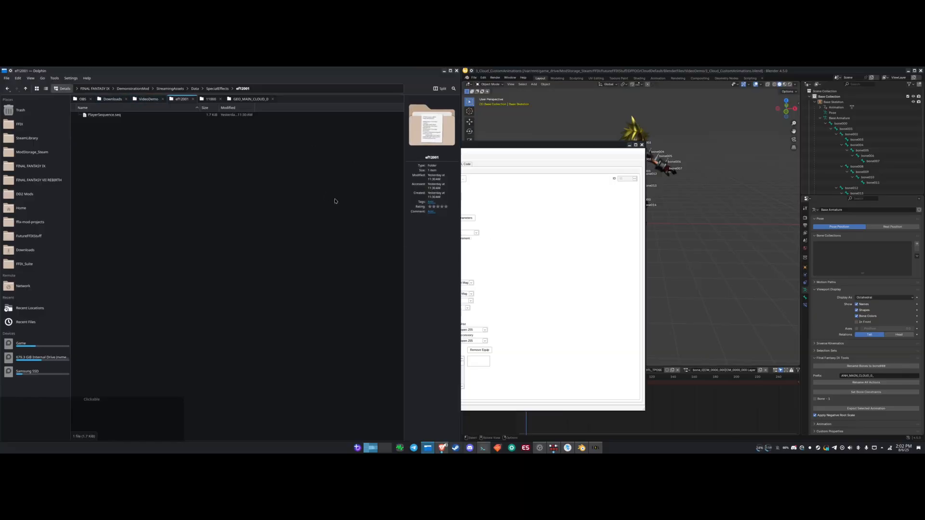
click(402, 216)
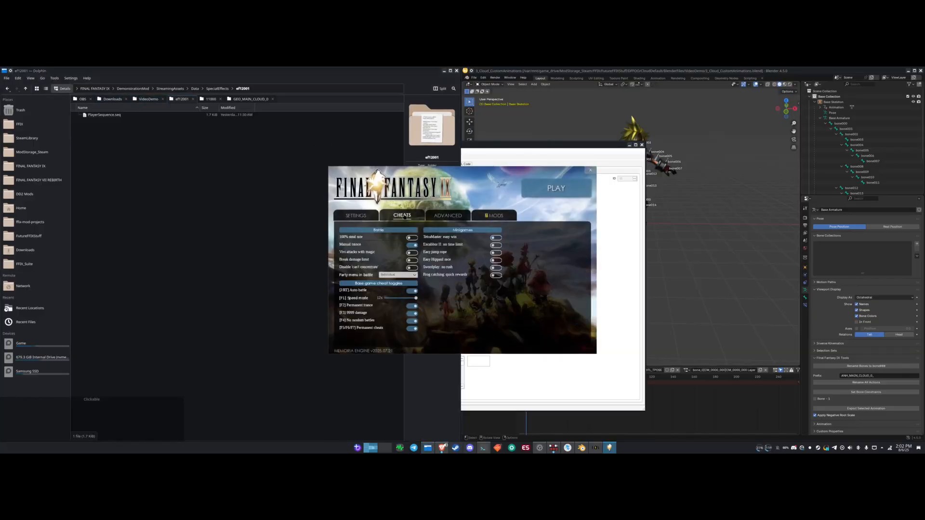
click(362, 217)
- Switch to Dolphin and open Memoria.ini from the main FINAL FANTASY IX folder in the text editor
click(207, 182)
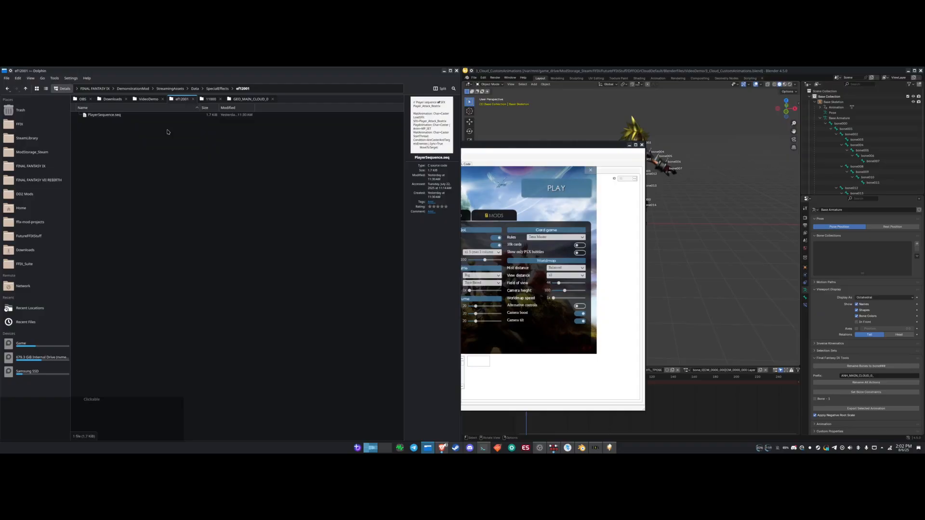
click(95, 89)
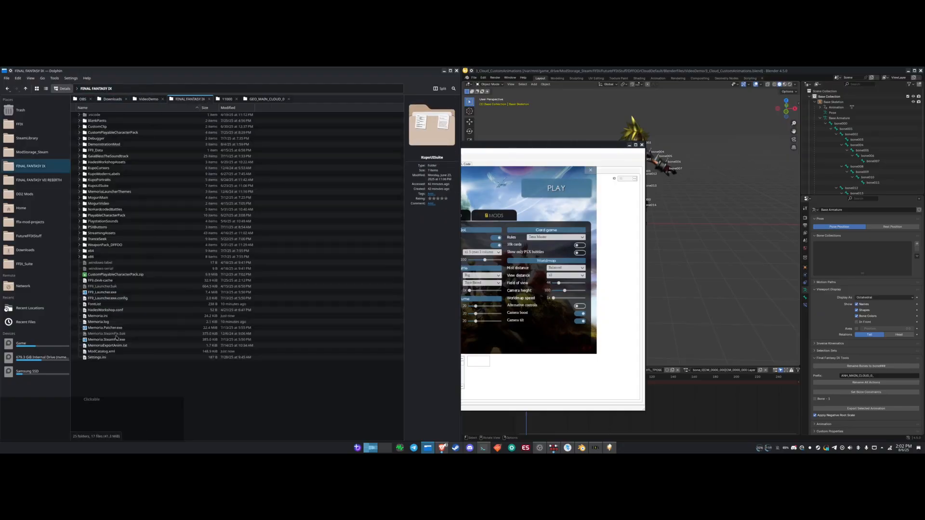
click(102, 317)
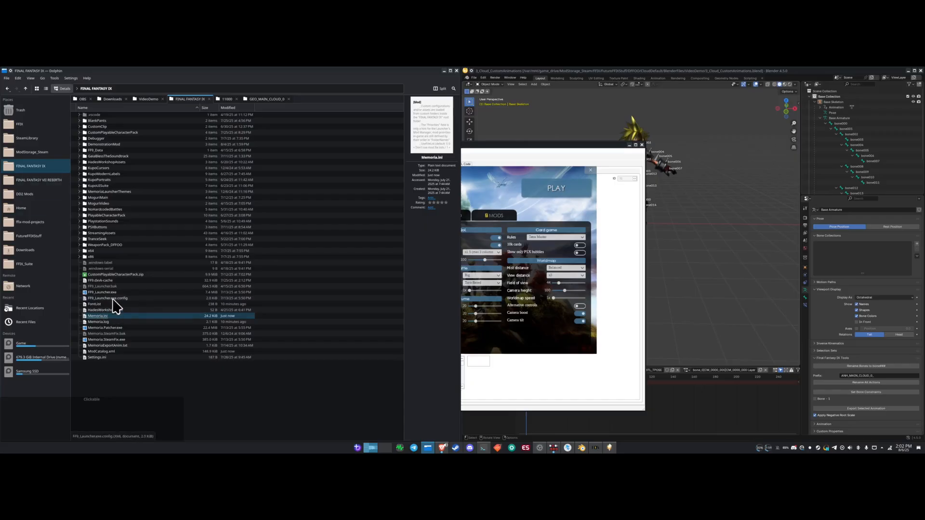
double_click(105, 317)
- Find the AllCharactersAvailable setting in Memoria.ini by searching for "allch", then close the file and put the editor away
scroll(155, 336, down, 20)
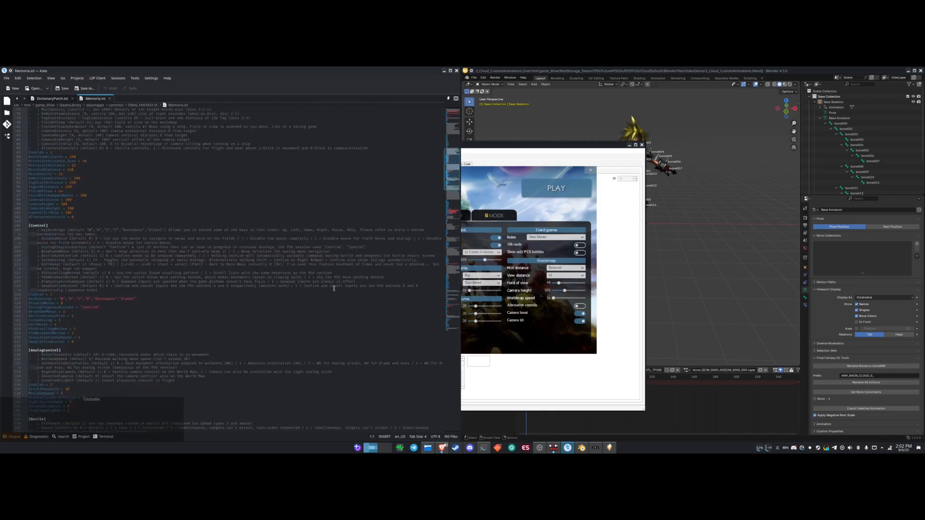
key(ctrl+f)
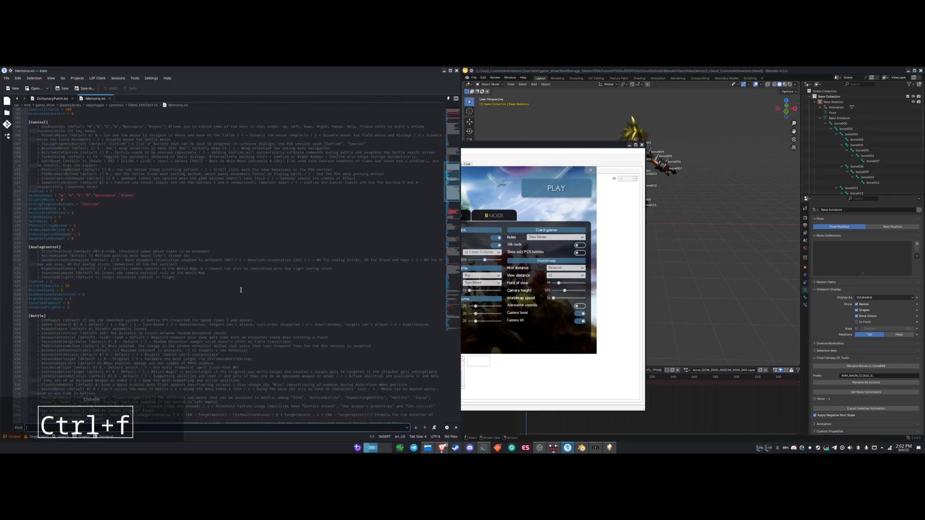
text(allch)
key(Return)
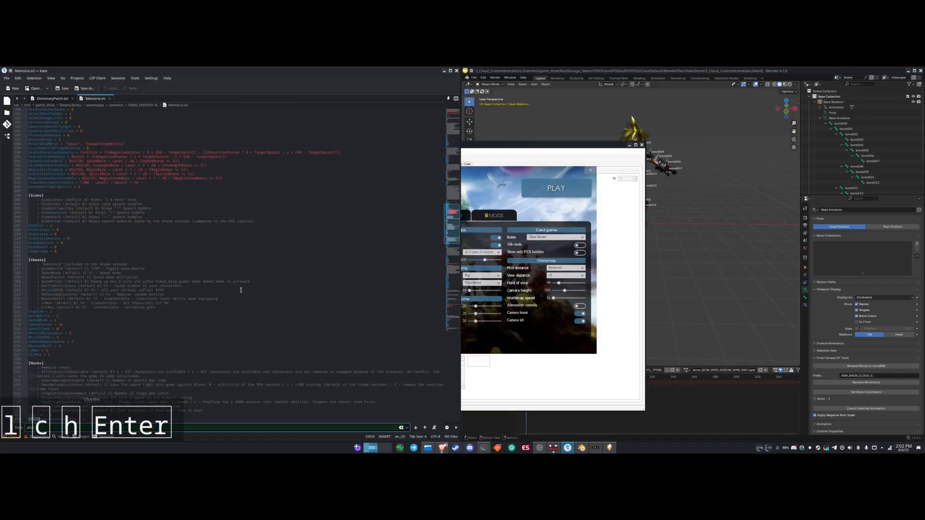
scroll(161, 285, down, 10)
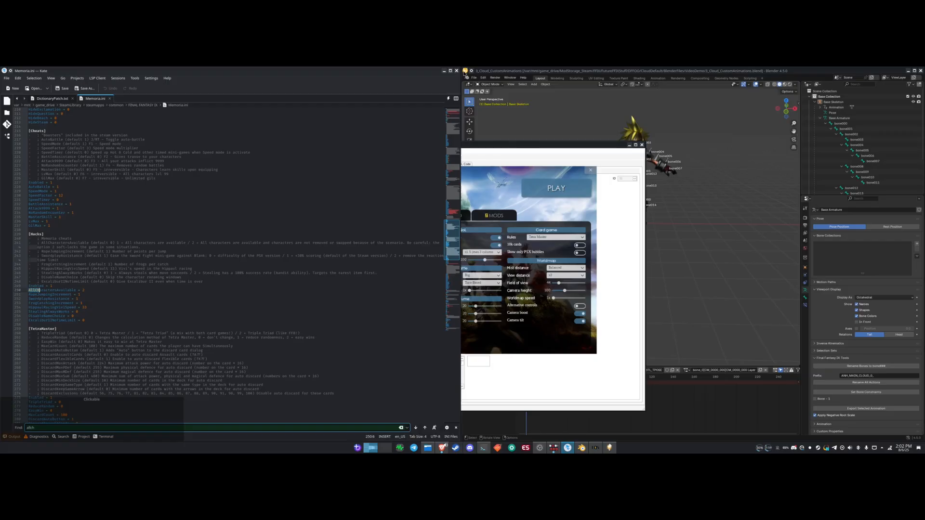
middle_click(84, 101)
click(444, 72)
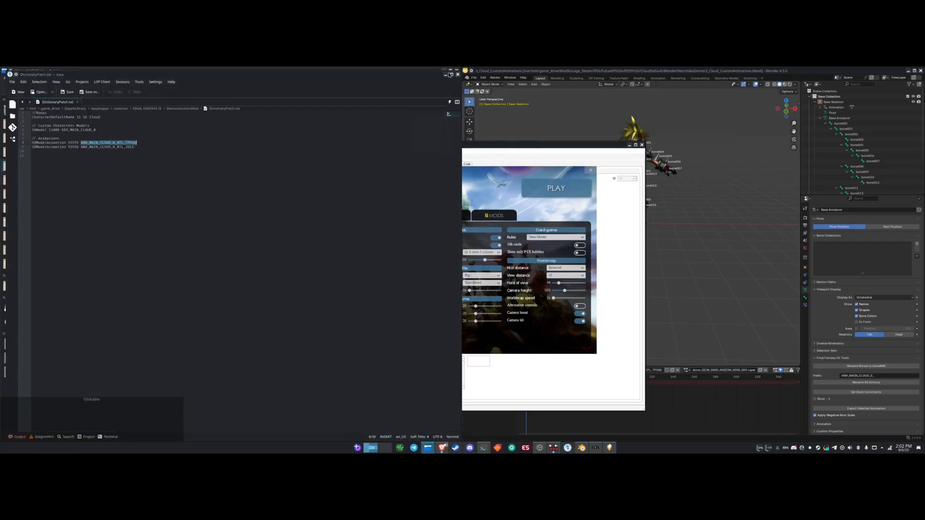
- Start FINAL FANTASY IX from its launcher and load the saved game in slot 10
click(557, 189)
click(556, 190)
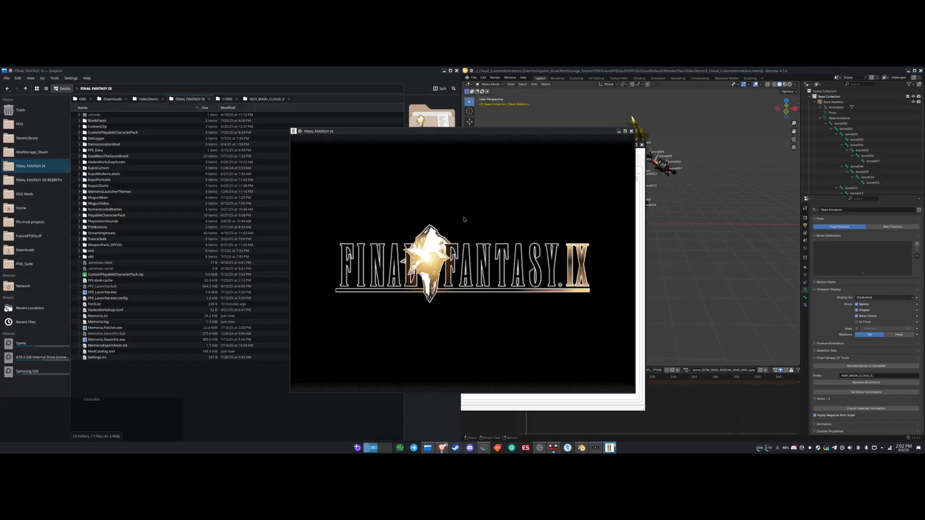
key(Down)
key(Down)
key(Return)
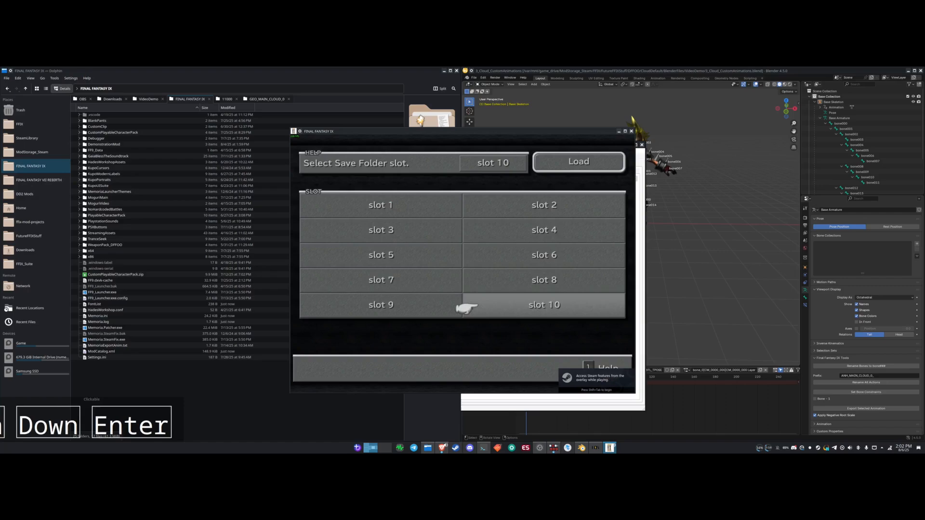
key(Return)
key(Return)
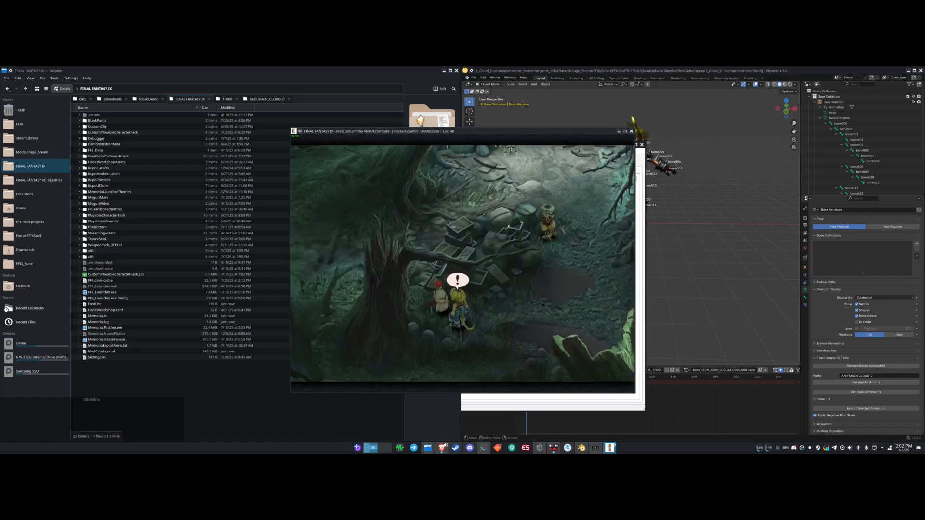
- Open Form Party from the in-game main menu
key(v)
key(Up)
key(Up)
key(Down)
key(Down)
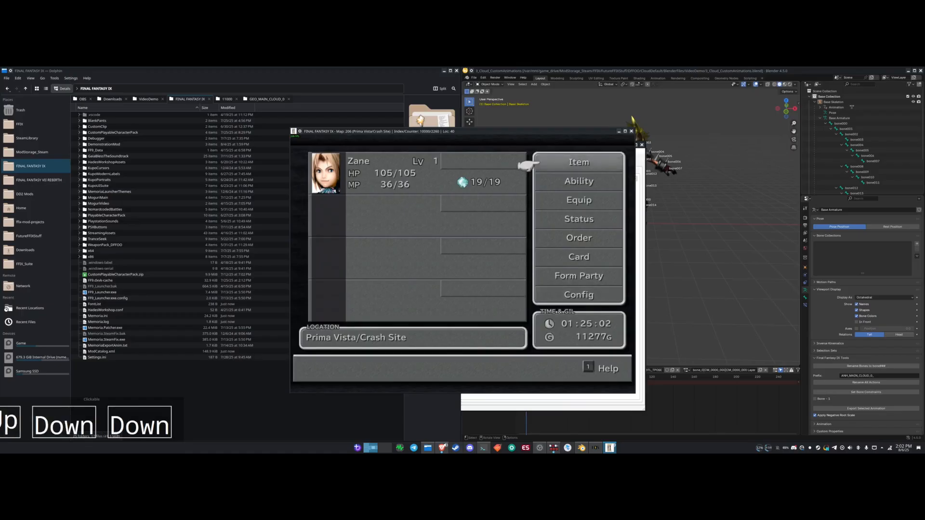
key(Up)
key(Up)
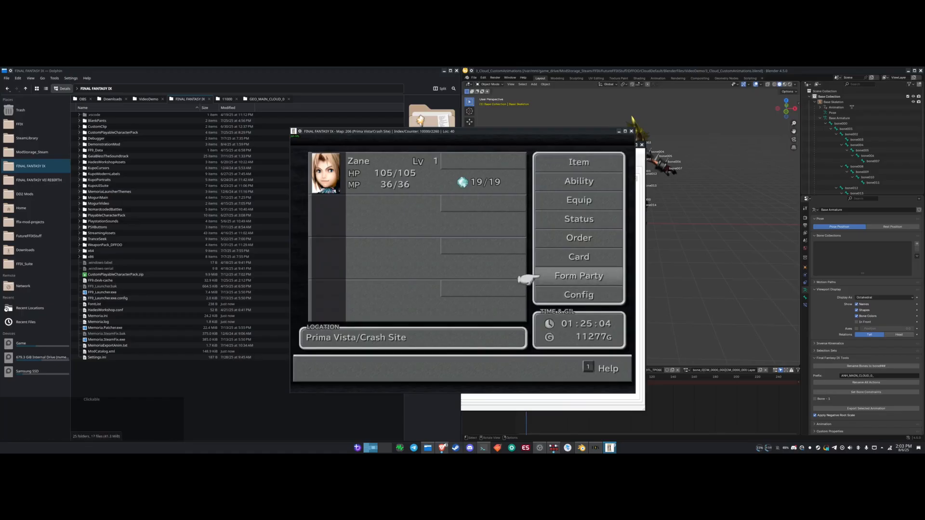
key(Return)
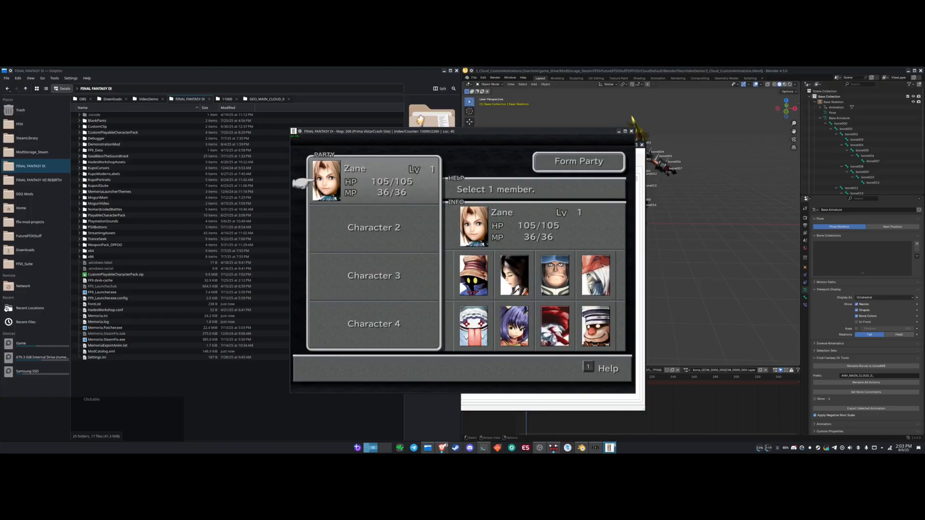
- Replace Zane with Rusteinr as the first party member
key(Down)
key(Up)
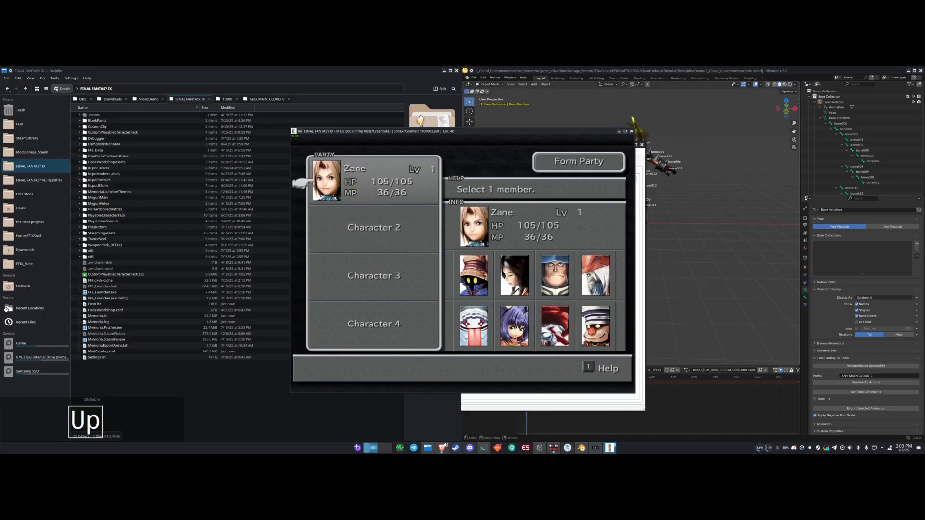
key(Return)
key(Right)
key(Right)
key(Right)
key(Return)
key(Left)
key(Left)
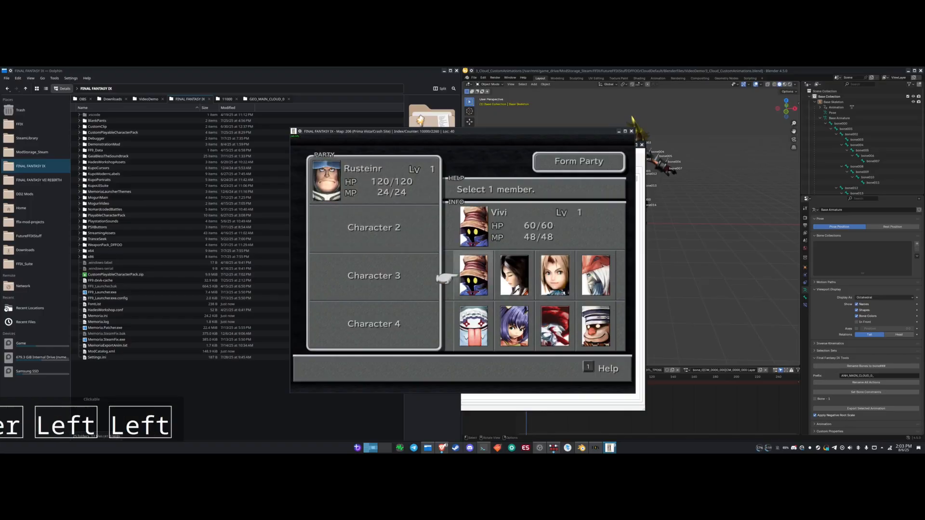
- Add Cloud to the party as Character 2
key(Up)
key(Return)
key(Right)
key(Down)
key(Down)
key(Right)
key(Right)
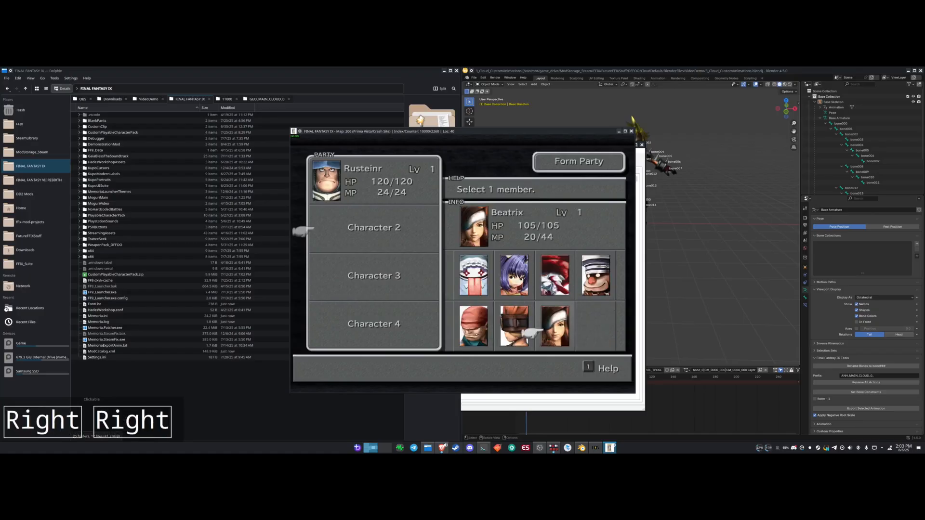
key(Right)
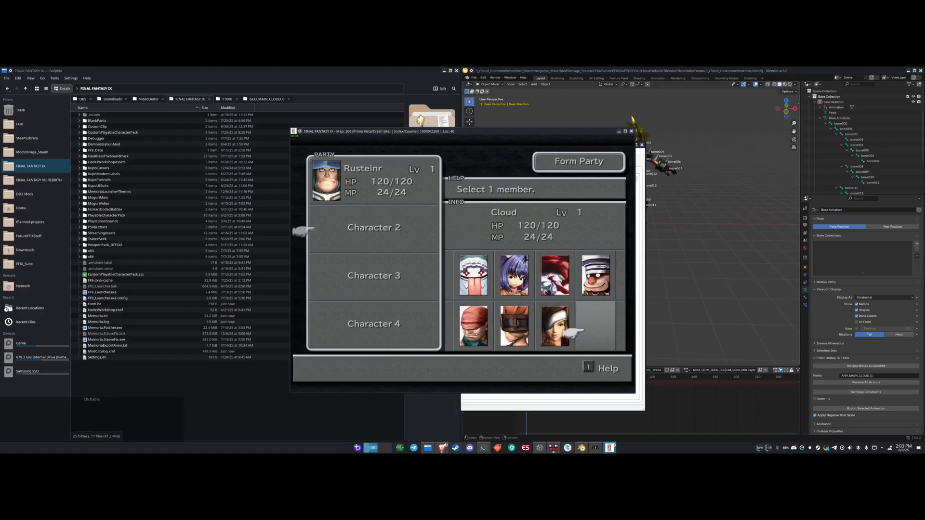
key(Return)
key(Left)
key(Left)
key(Left)
key(Left)
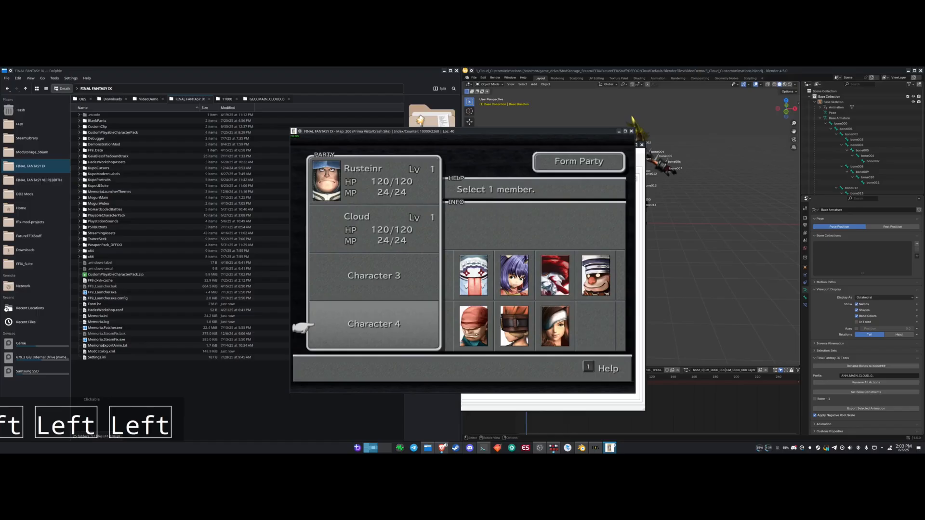
- Check the Rusteinr and Cloud entries in the party list and return to the field
key(Up)
key(Up)
key(Up)
key(Down)
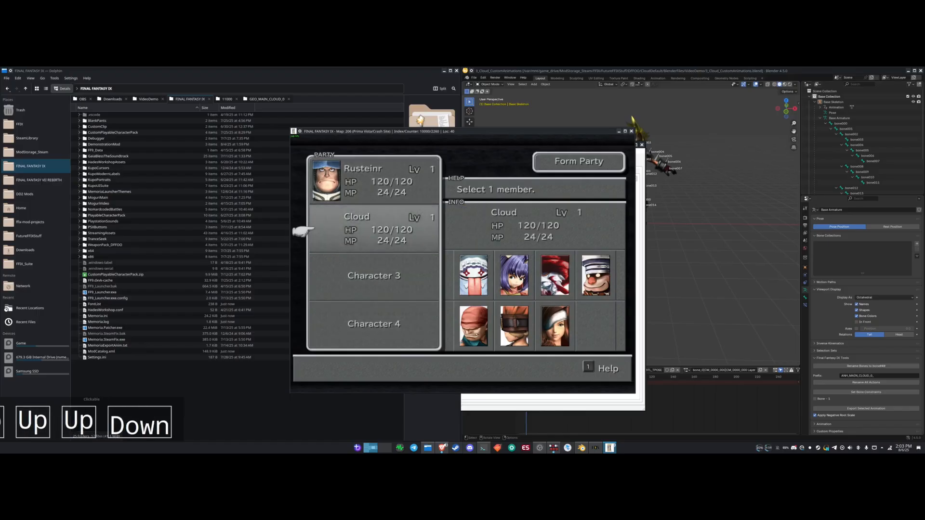
key(Up)
key(Down)
key(Up)
key(Escape)
key(Escape)
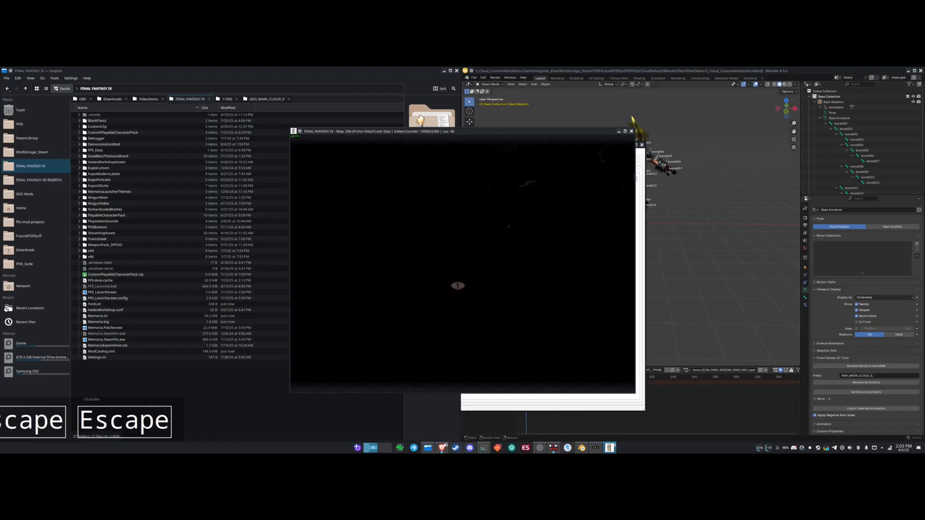
- Walk from the Prima Vista crash site into the Evil Forest trail with speed mode until a battle starts, then toggle speed mode again
key(Right)
key(Down)
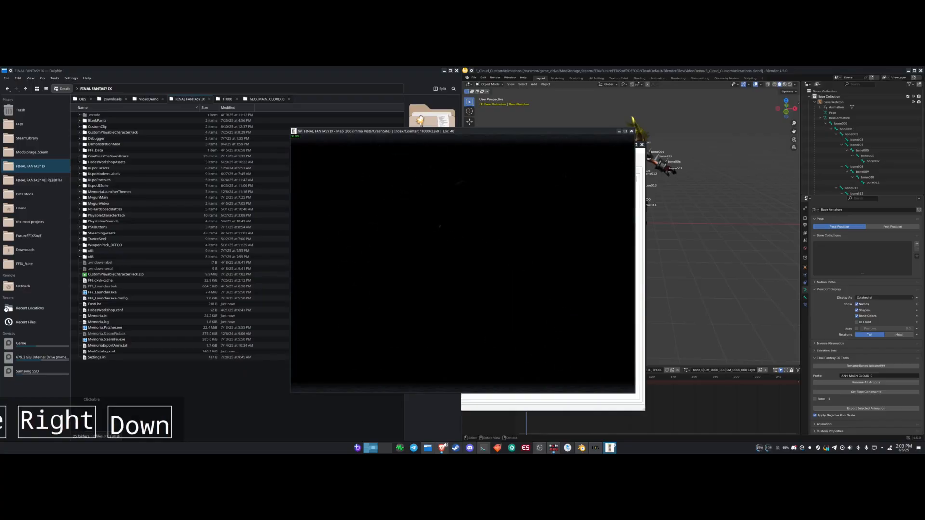
key(Right)
key(F1)
key(Down)
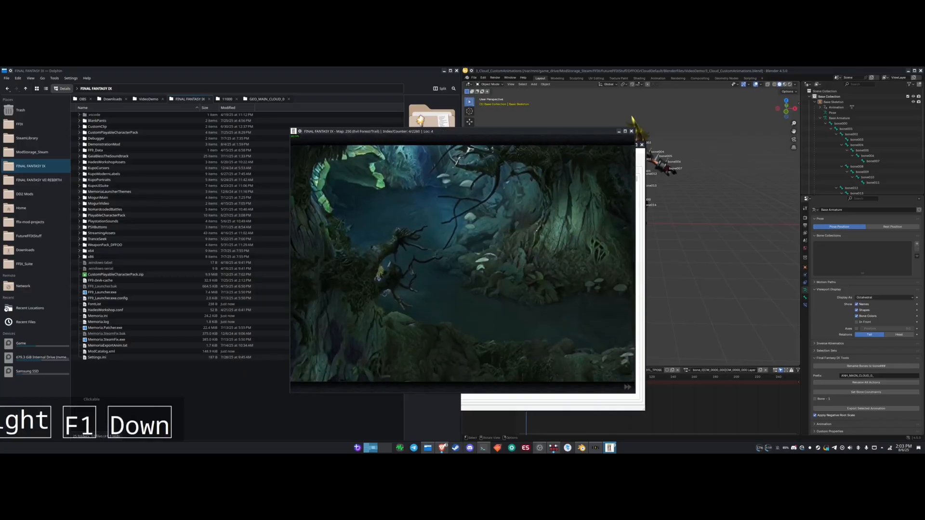
key(Up)
key(Down)
key(F1)
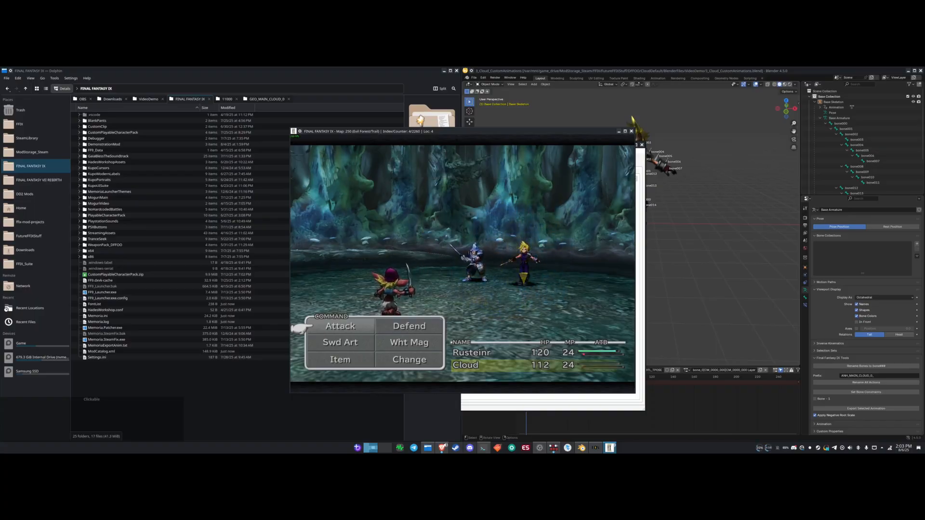
- Examine Cloud's battle model and his Attack, Defend, Swd Art and Wht Mag commands during the fight
key(Down)
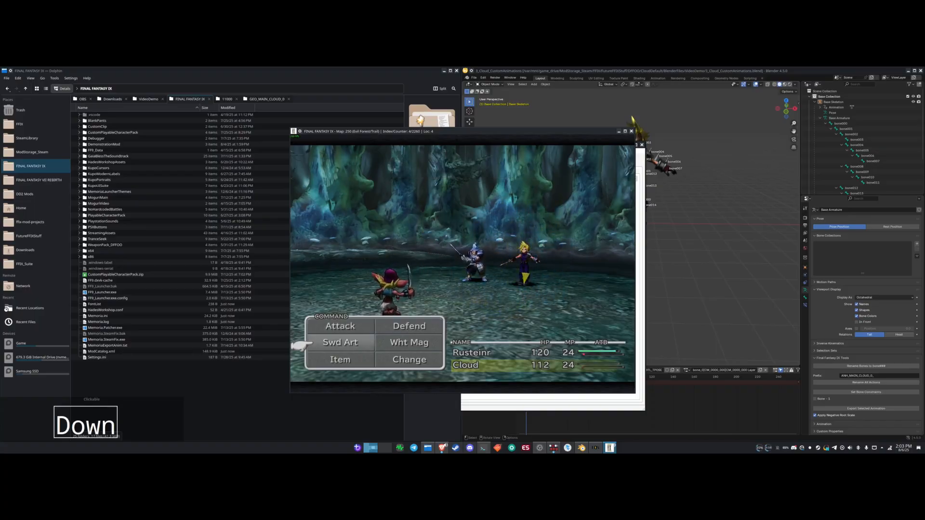
key(Up)
key(Down)
key(Right)
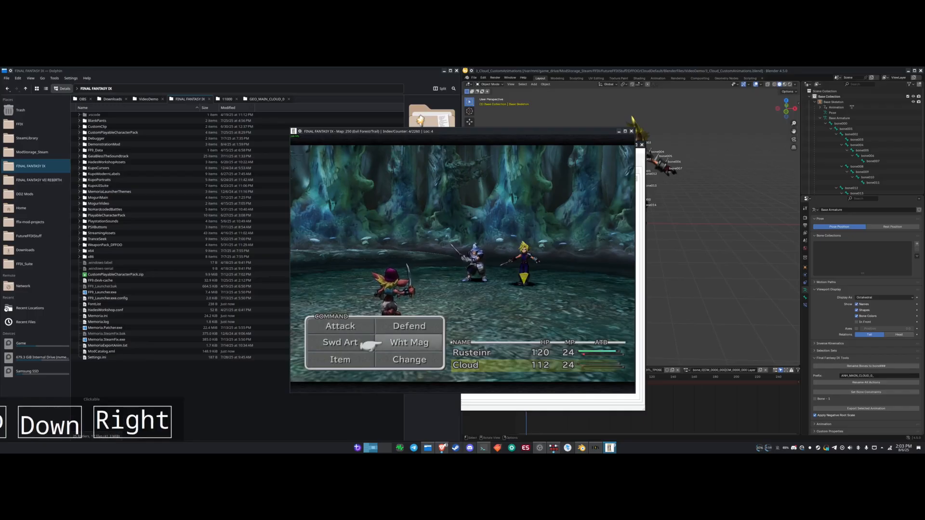
key(Up)
key(Left)
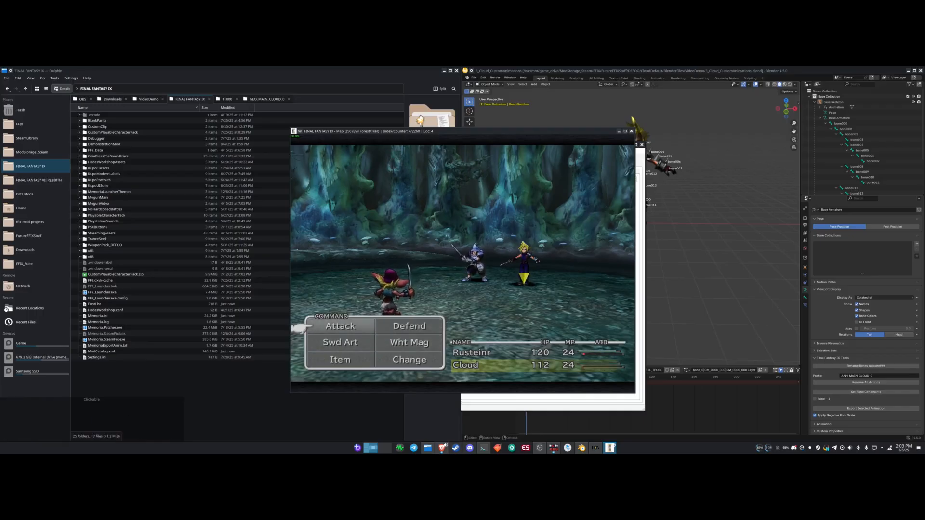
key(Down)
key(Up)
key(Right)
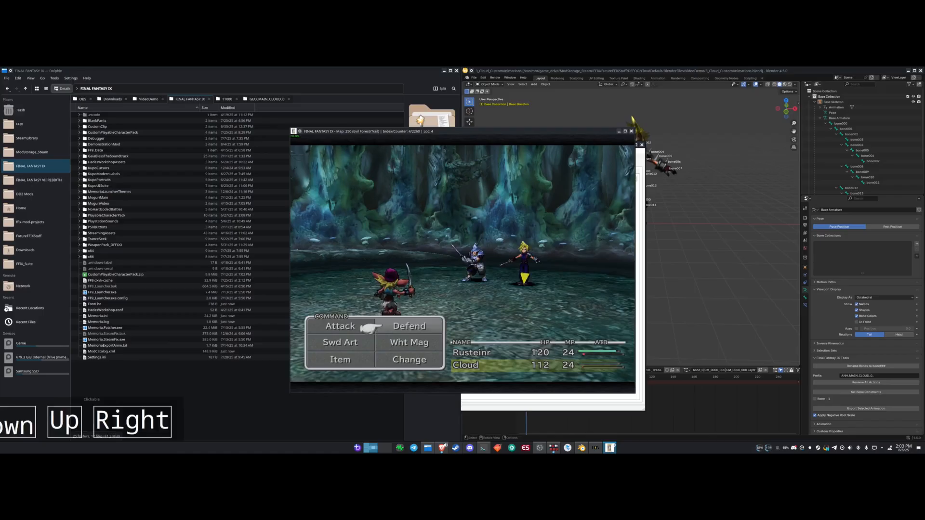
key(Left)
key(Down)
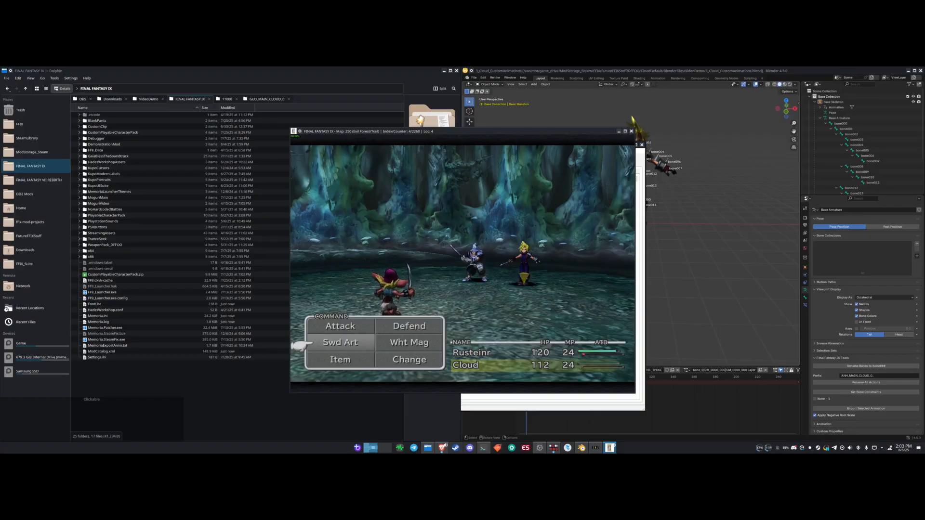
key(Right)
key(Left)
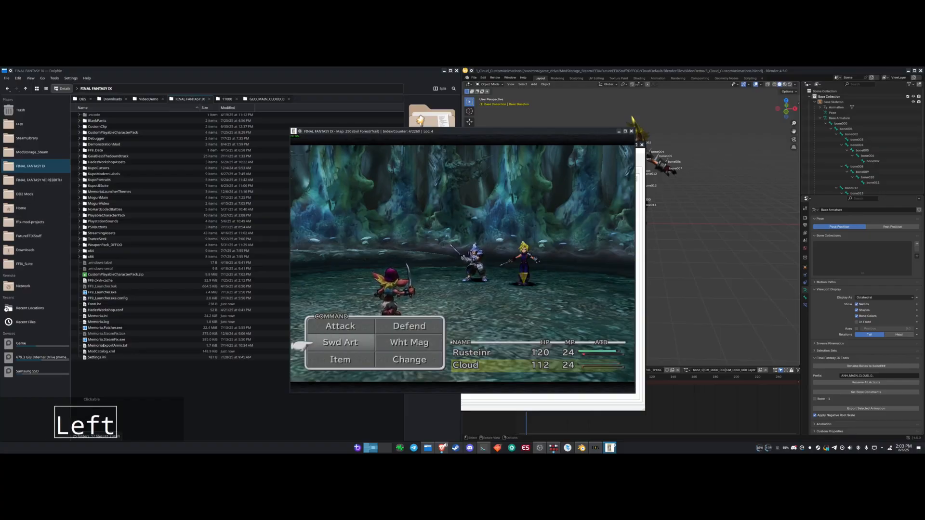
- Attack the enemy with the Attack command to test the battle animation
key(v)
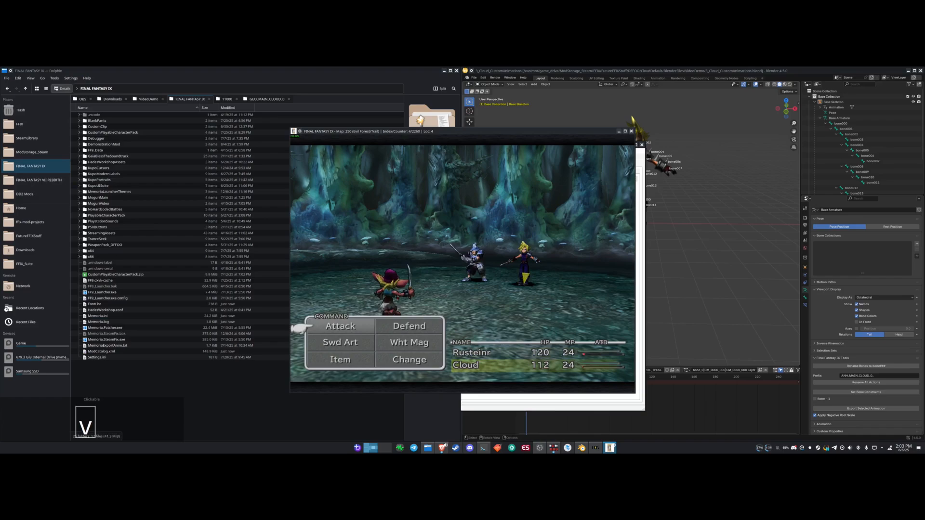
key(Down)
key(Up)
key(Return)
key(Return)
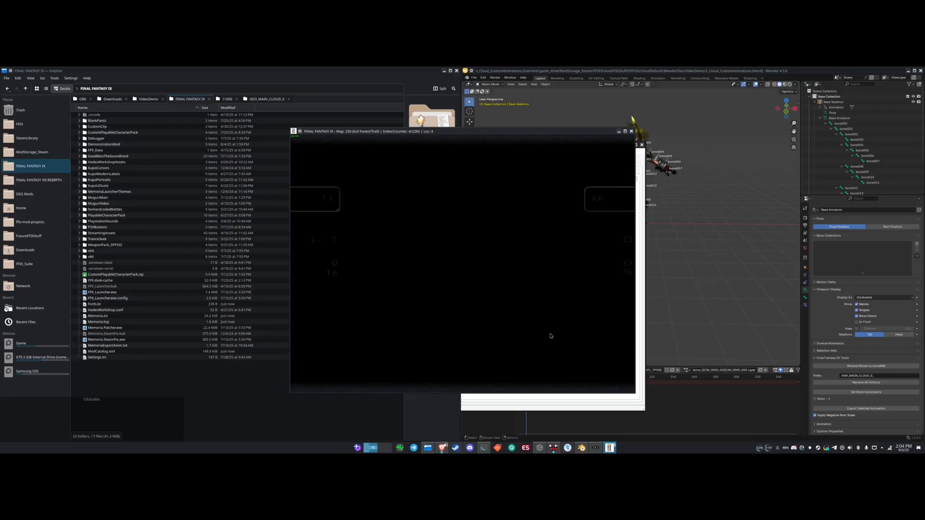
- Quit the game from the battle results screen and confirm losing the unsaved data
key(space)
click(631, 130)
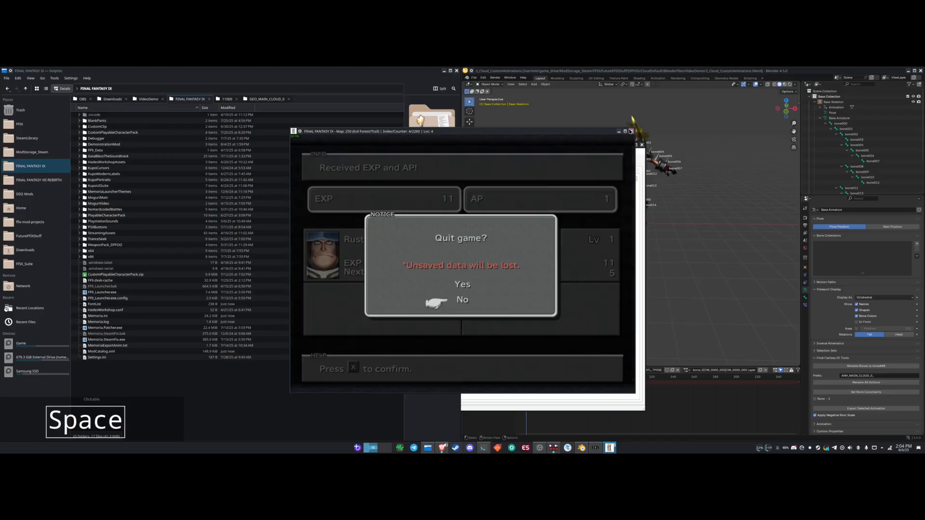
click(466, 288)
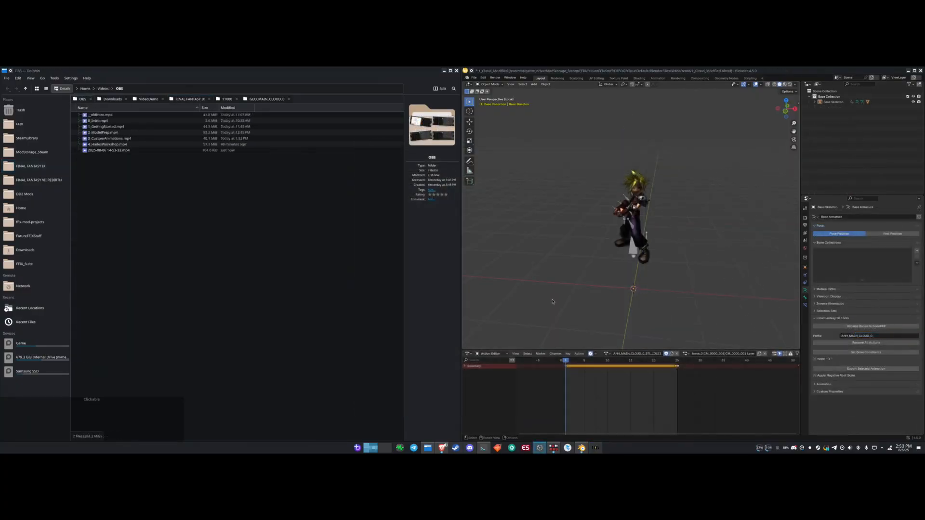
middle_drag(553, 301, 552, 302)
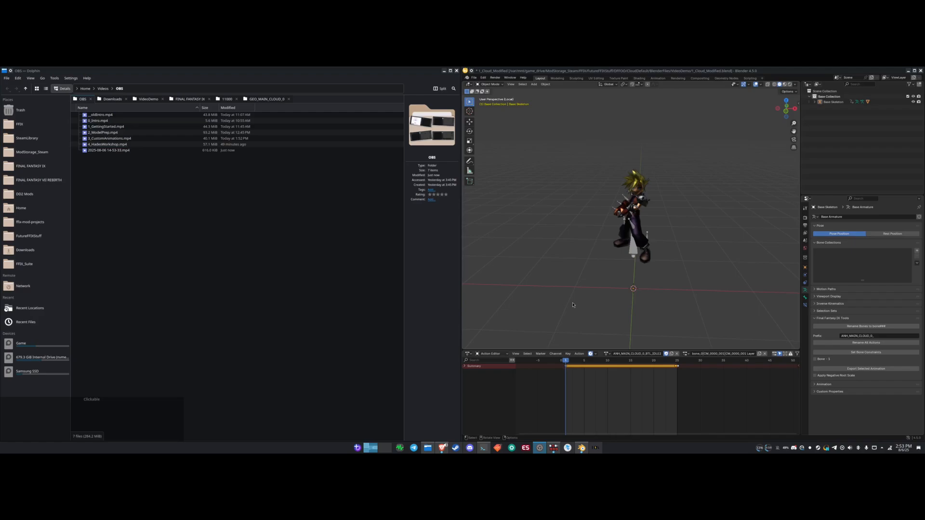
click(607, 354)
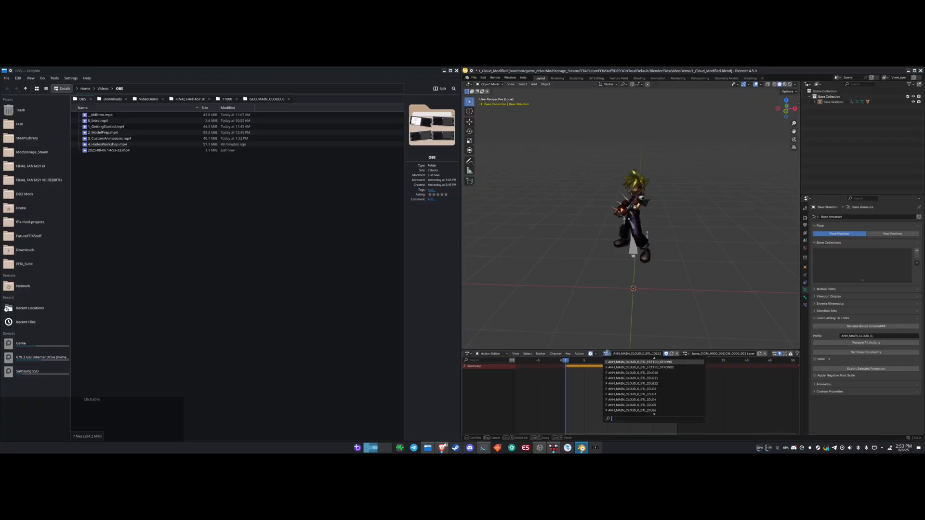
click(607, 353)
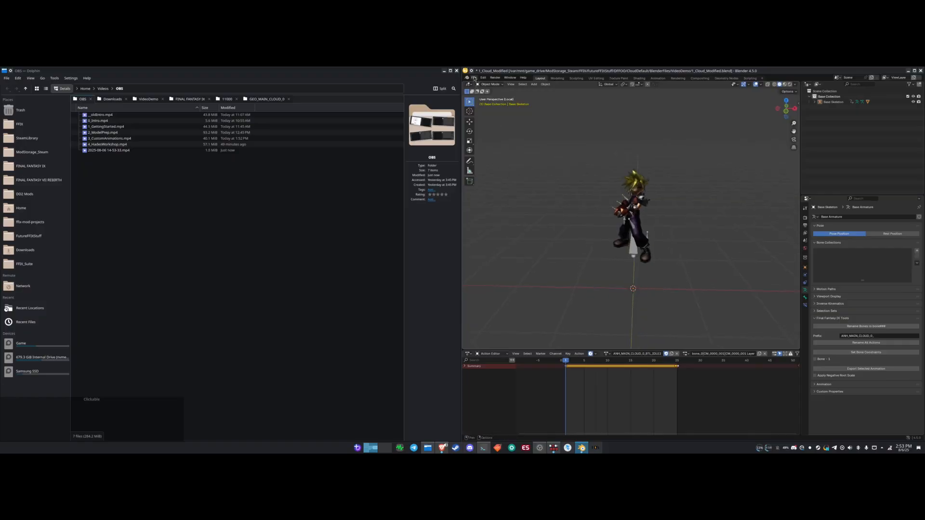
- Save the modified Cloud file under the new name 4_Cloud_ExistingAnimations.blend in the VideoDemo folder
click(474, 78)
click(486, 118)
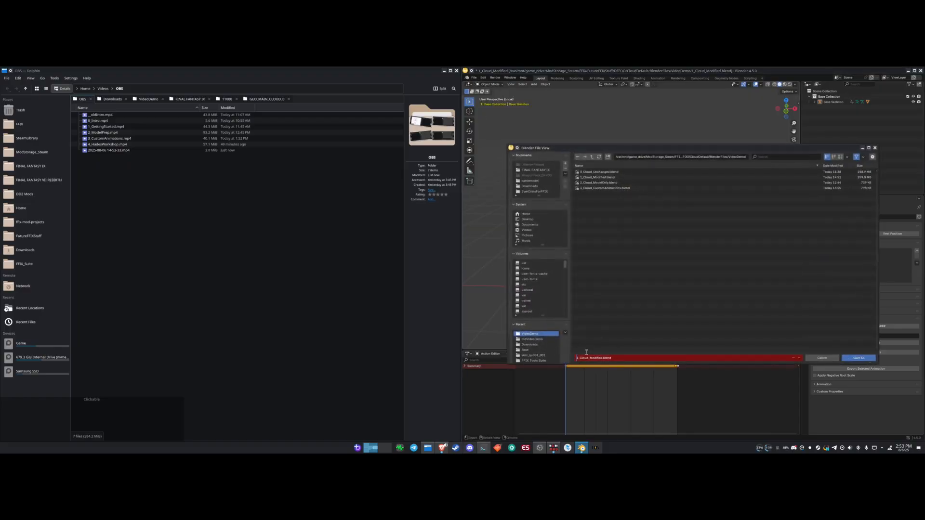
key(Right)
key(BackSpace)
text(4)
key(Right)
key(Right)
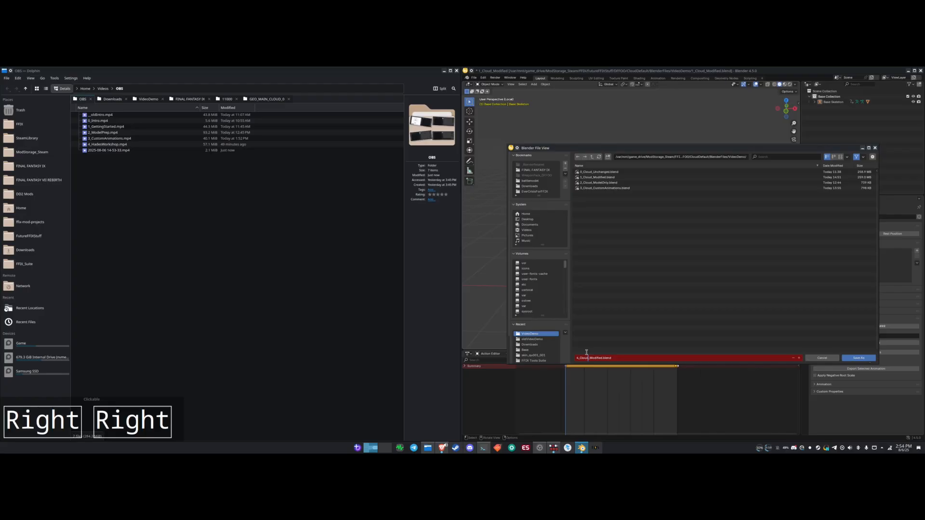
key(Delete)
key(Delete)
key(Delete)
key(Delete)
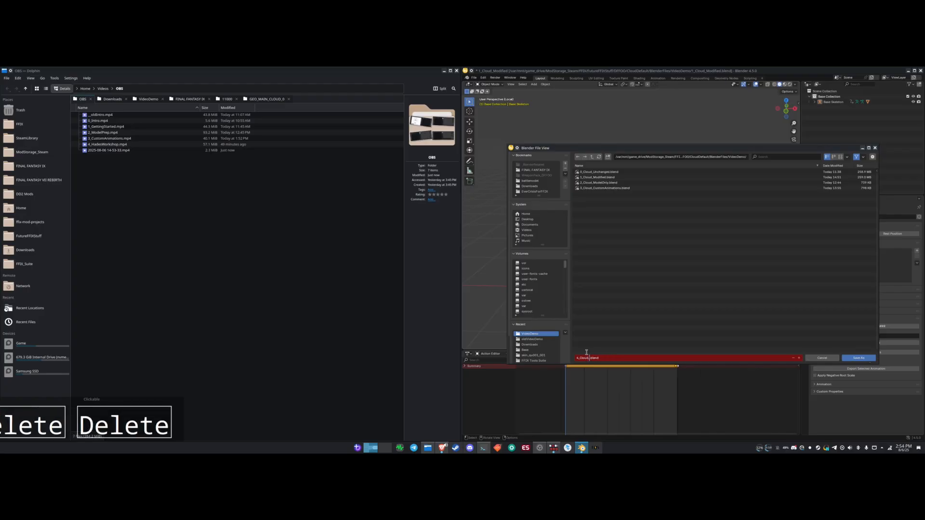
text(Animation)
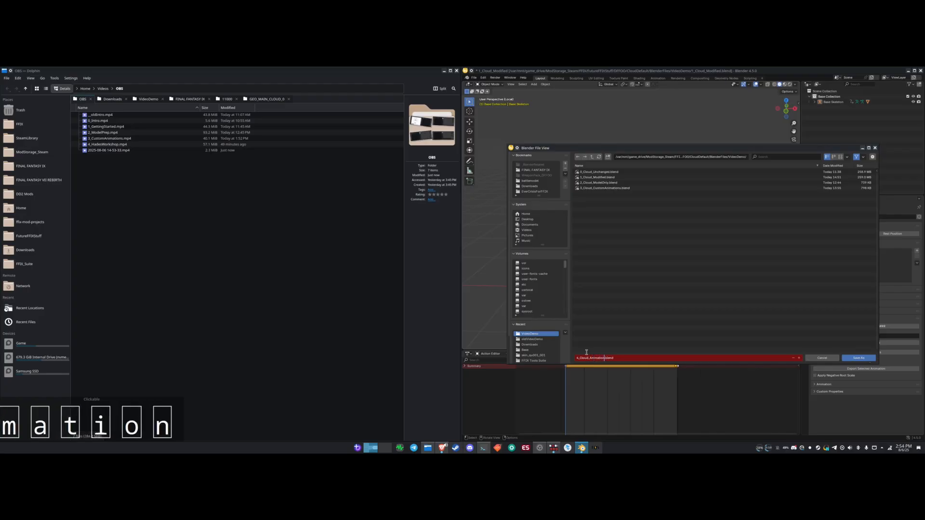
key(BackSpace)
key(BackSpace)
key(BackSpace)
key(BackSpace)
key(BackSpace)
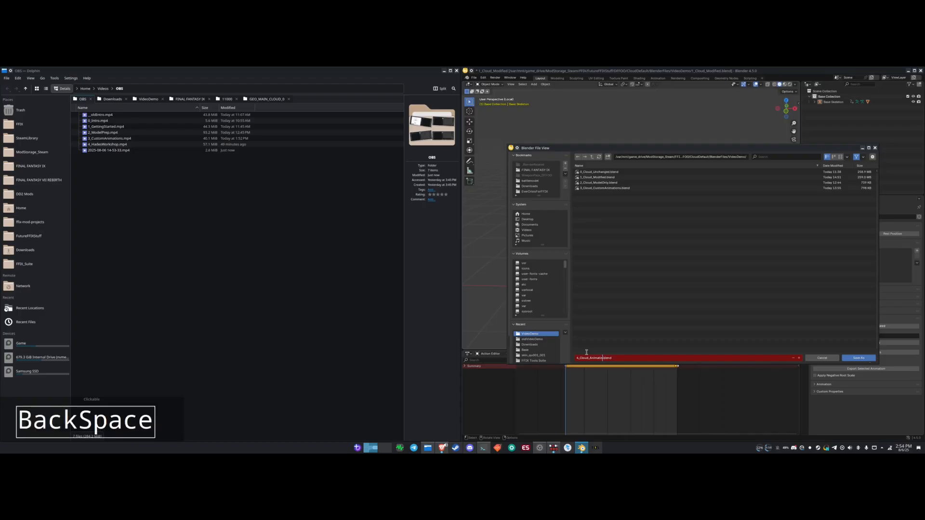
key(BackSpace)
text(Existing)
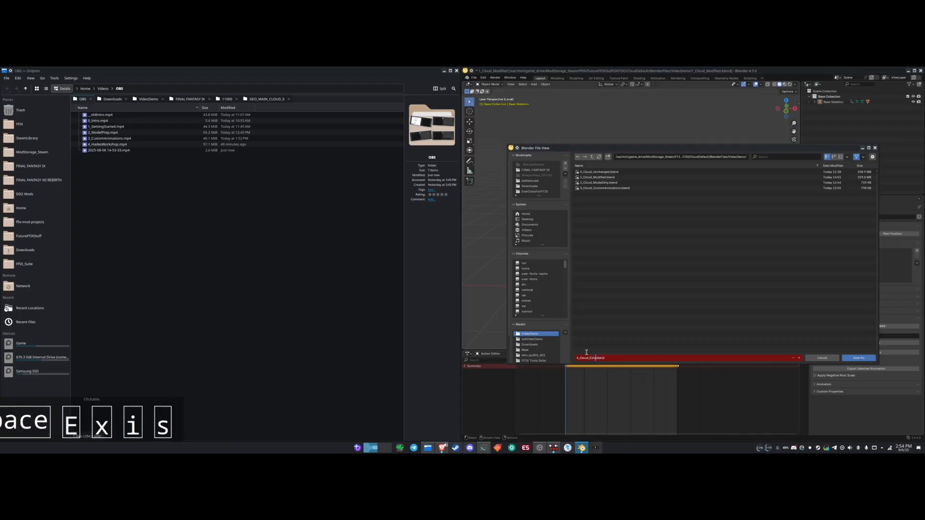
text(E)
key(BackSpace)
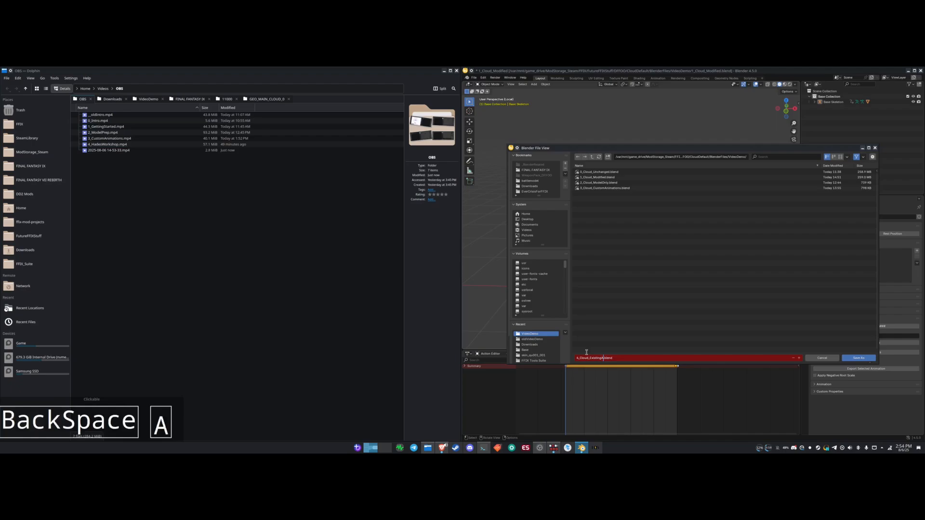
text(nimations)
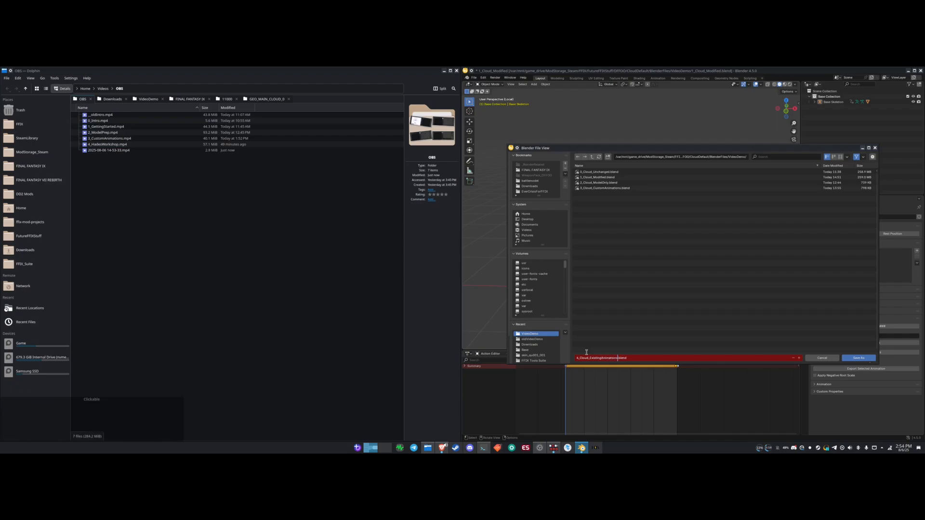
key(Return)
key(Return)
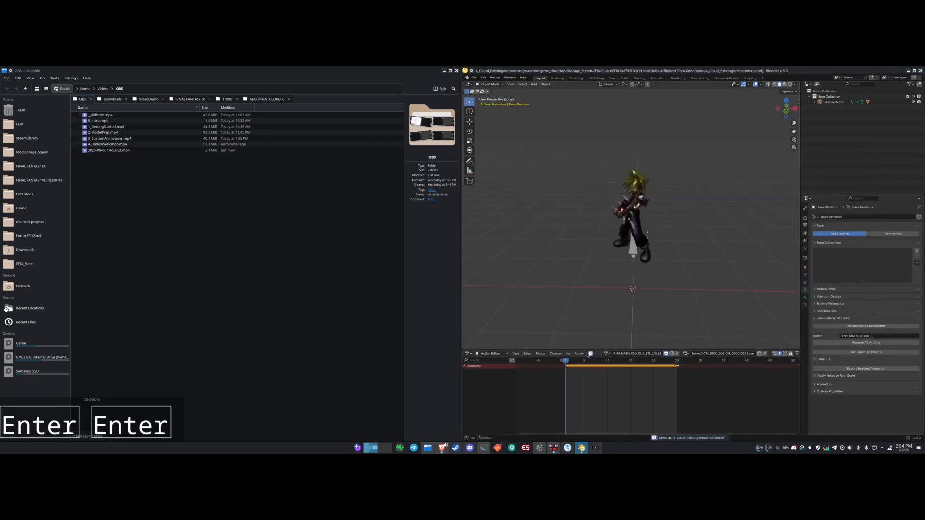
- Rename the Base Collection in the scene hierarchy to Animation Collection
mouse_move(606, 265)
middle_down()
mouse_move(596, 250)
mouse_move(579, 264)
middle_up()
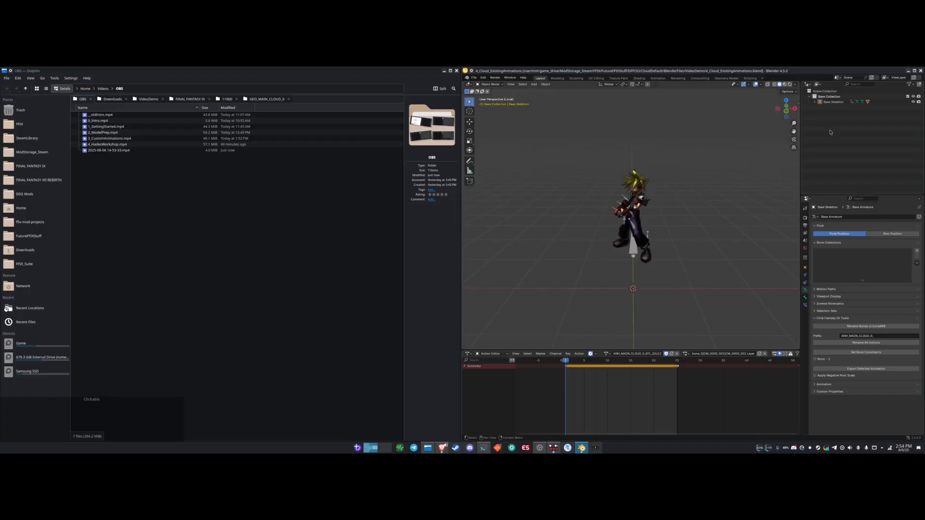
click(832, 97)
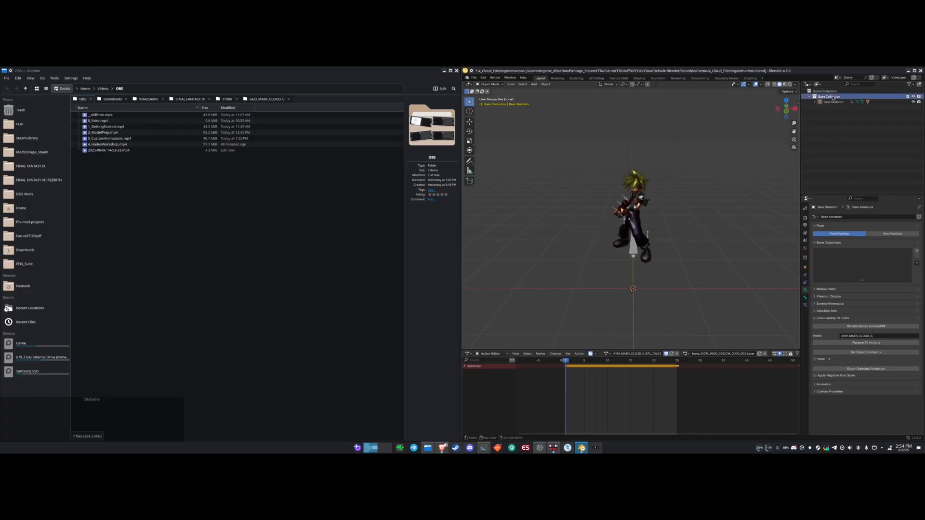
key(F2)
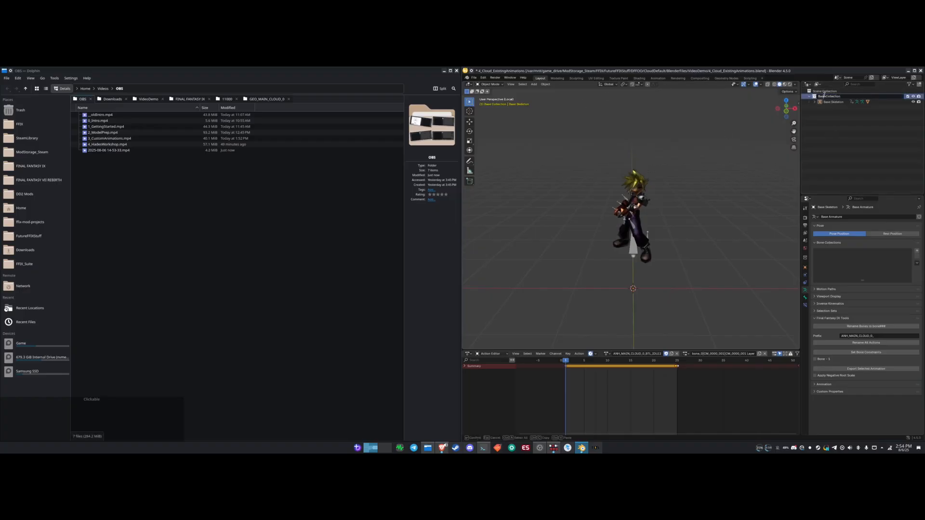
key(BackSpace)
key(BackSpace)
key(BackSpace)
key(BackSpace)
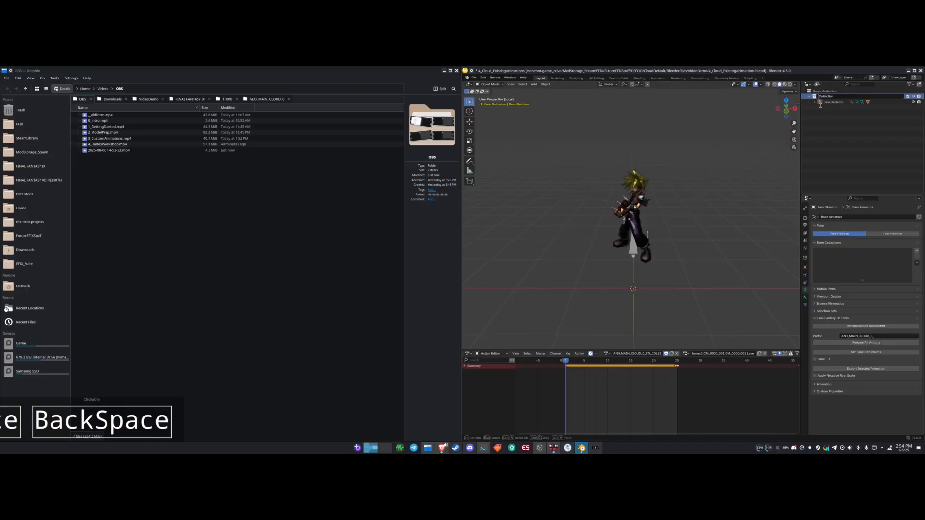
text(Animati)
text(on)
key(Return)
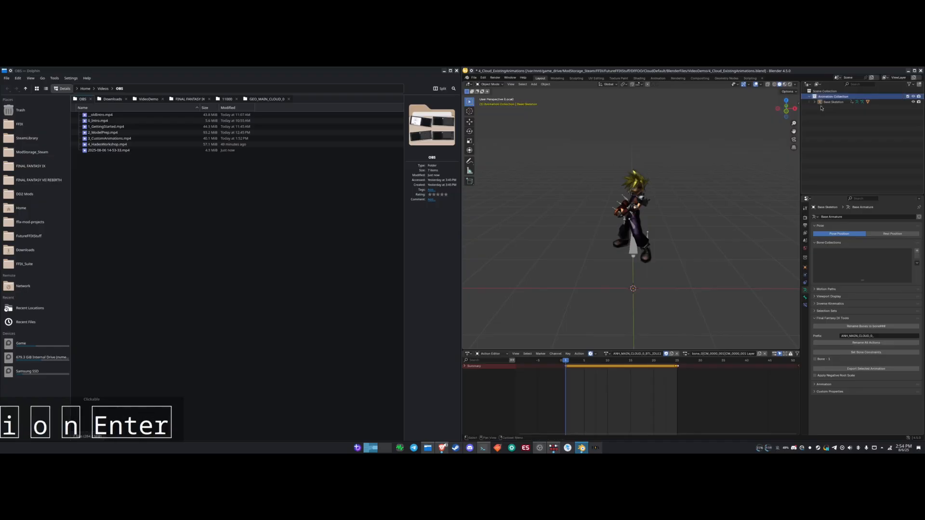
- Expand the Base Skeleton object and rename it to Animation Skeleton
click(815, 103)
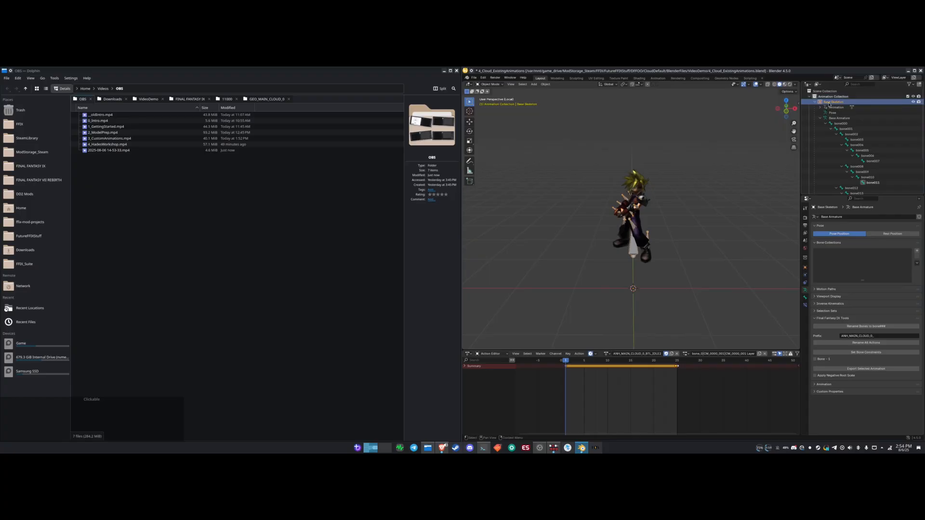
double_click(828, 101)
key(Left)
key(Delete)
key(Delete)
key(Delete)
key(Delete)
key(Delete)
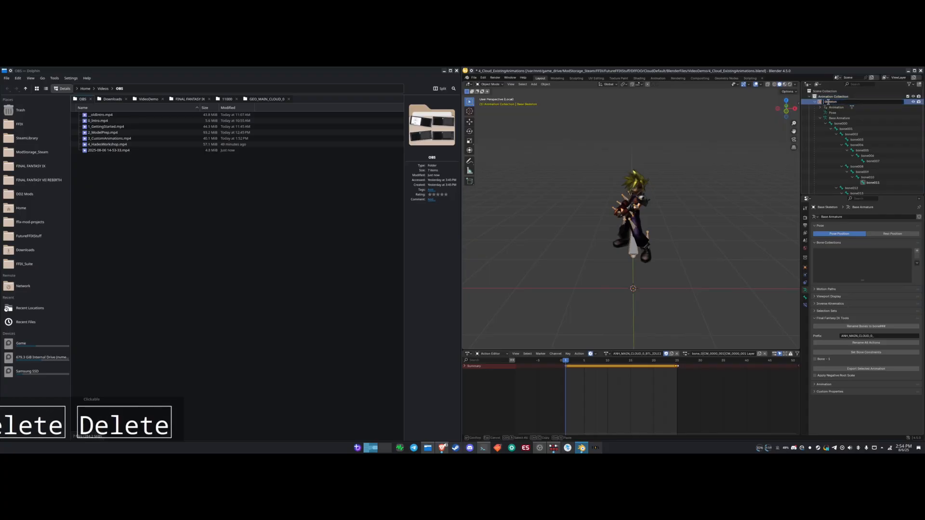
text(Animation)
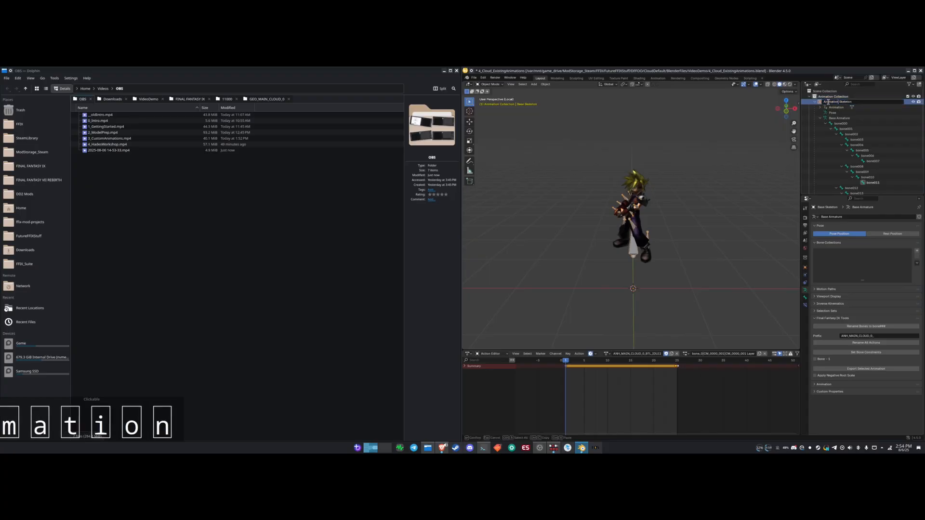
key(KP_Enter)
- Rename the skeleton's Base Armature data to Animation Armature, collapse the collection and save the file
click(844, 118)
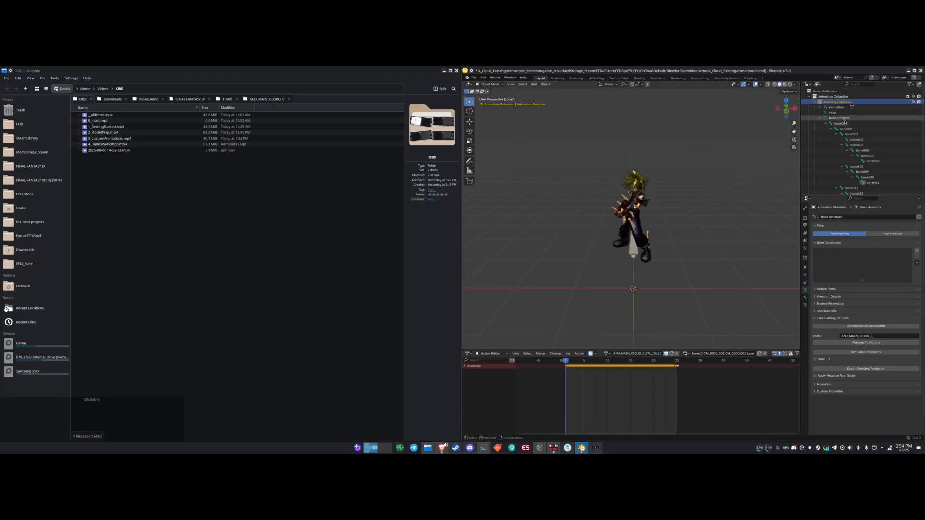
double_click(843, 118)
key(Page_Up)
key(Home)
key(Delete)
key(Delete)
key(Delete)
key(Delete)
key(Delete)
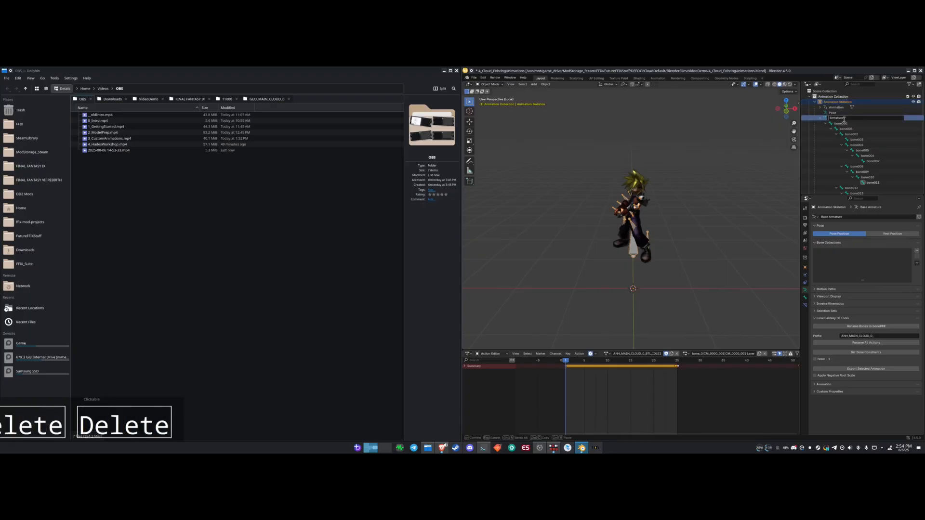
text(Animation)
key(Return)
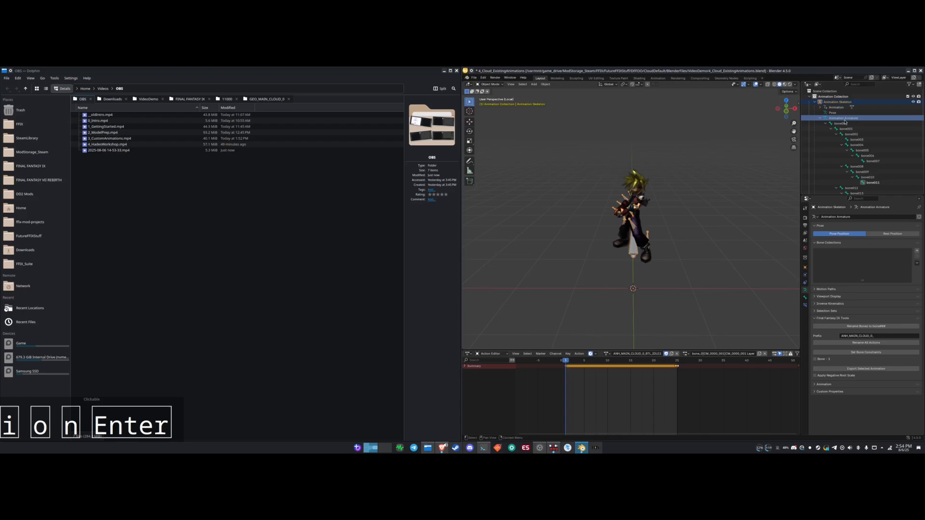
click(815, 101)
click(809, 96)
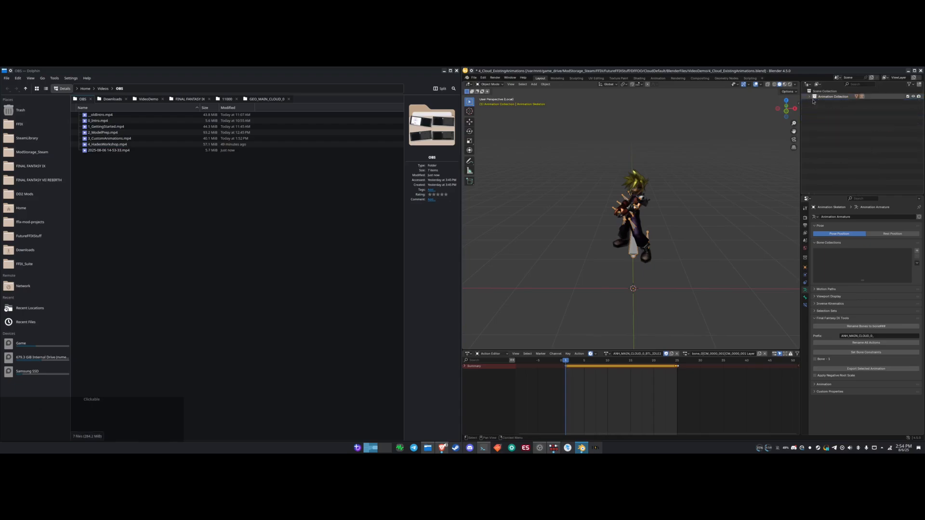
key(ctrl+s)
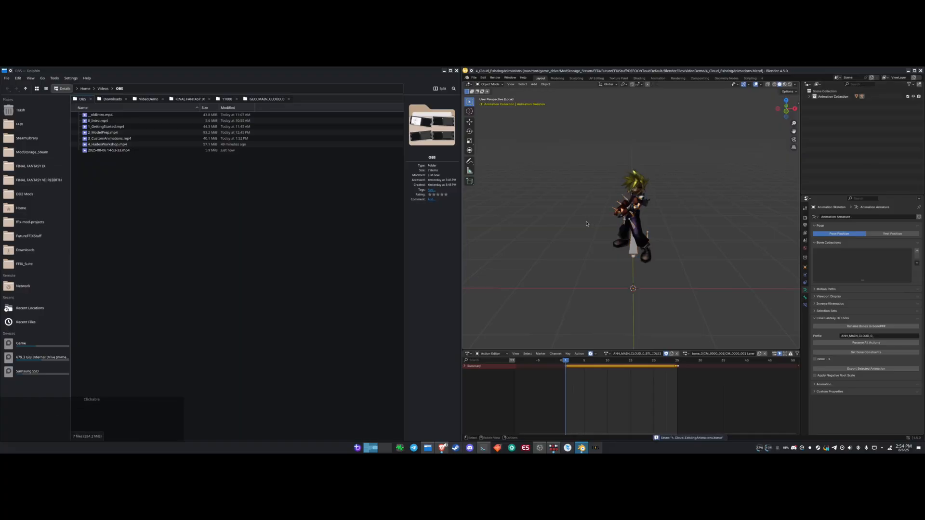
- Open the 2_Cloud_ModelOnly.blend file from the VideoDemo folder
key(ctrl+o)
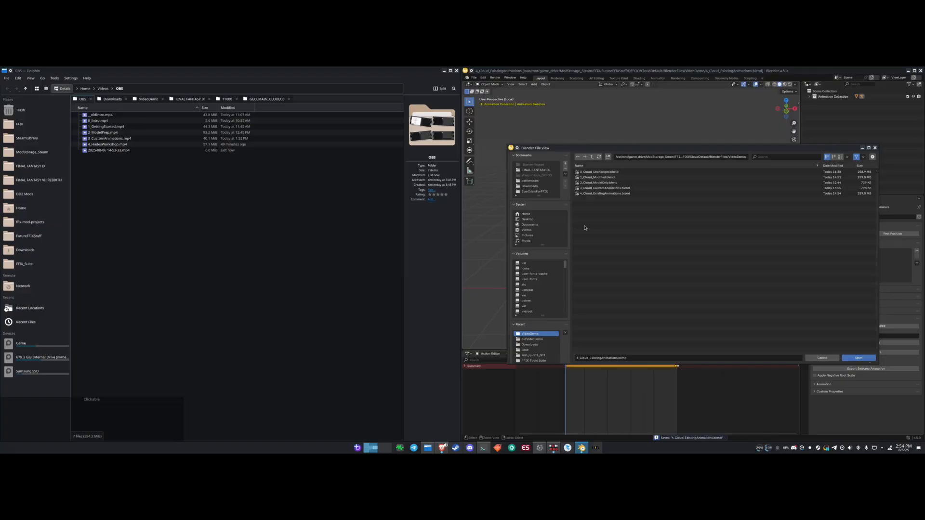
click(595, 184)
double_click(595, 184)
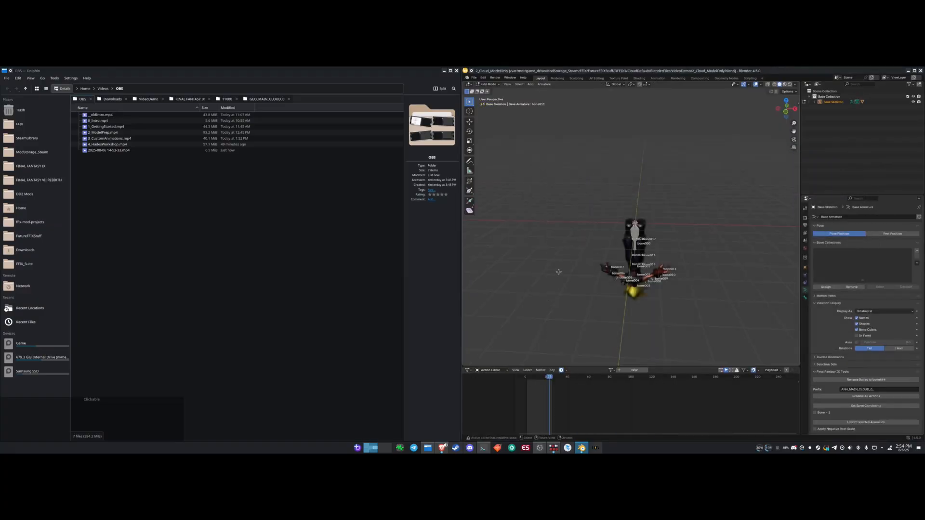
scroll(559, 272, down, 1)
scroll(565, 275, up, 2)
- Save the model-only file under the new name 5_Cloud_BoneConstraints.blend in the VideoDemo folder
click(474, 77)
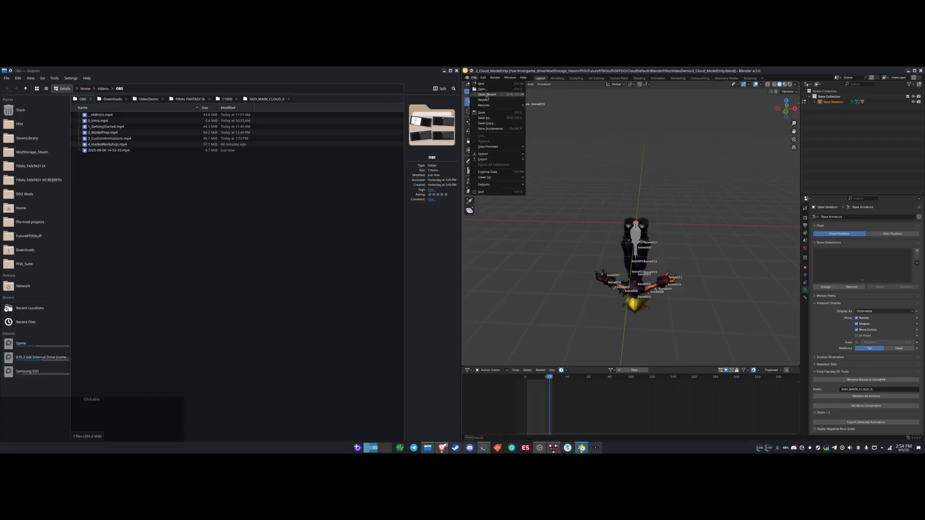
click(489, 125)
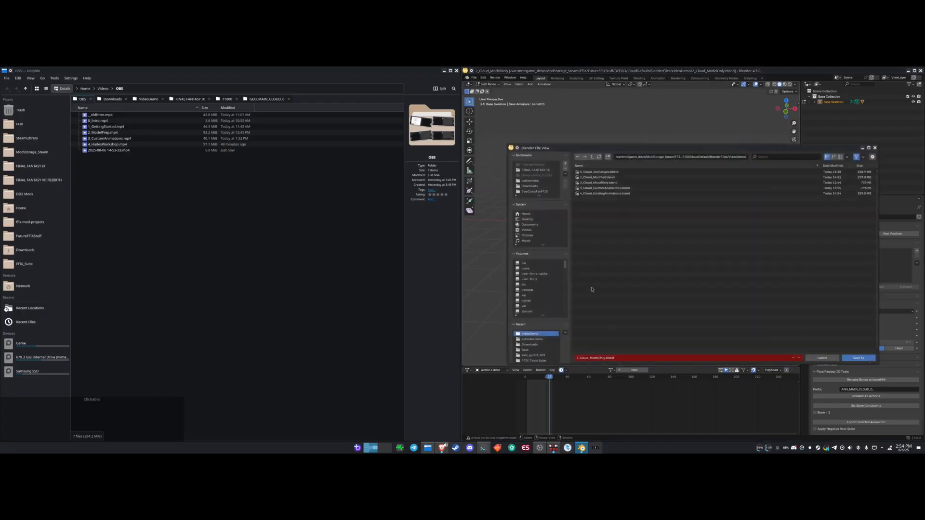
click(579, 357)
key(BackSpace)
text(5)
key(Left)
key(Right)
key(BackSpace)
key(BackSpace)
key(BackSpace)
key(BackSpace)
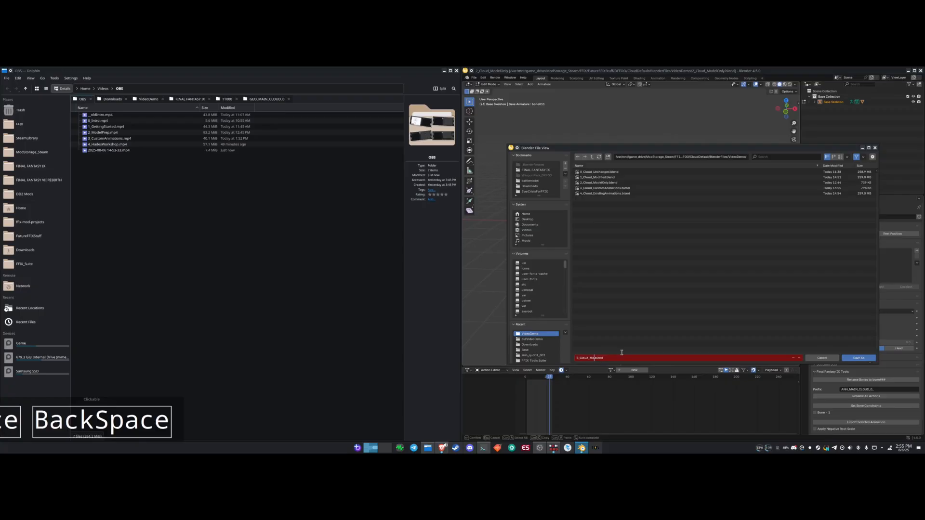
text(Anim)
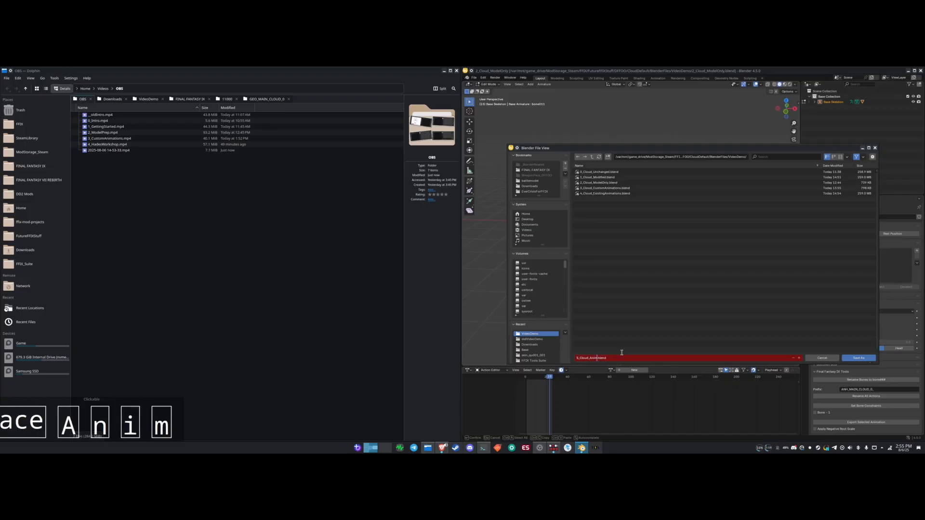
text(ation)
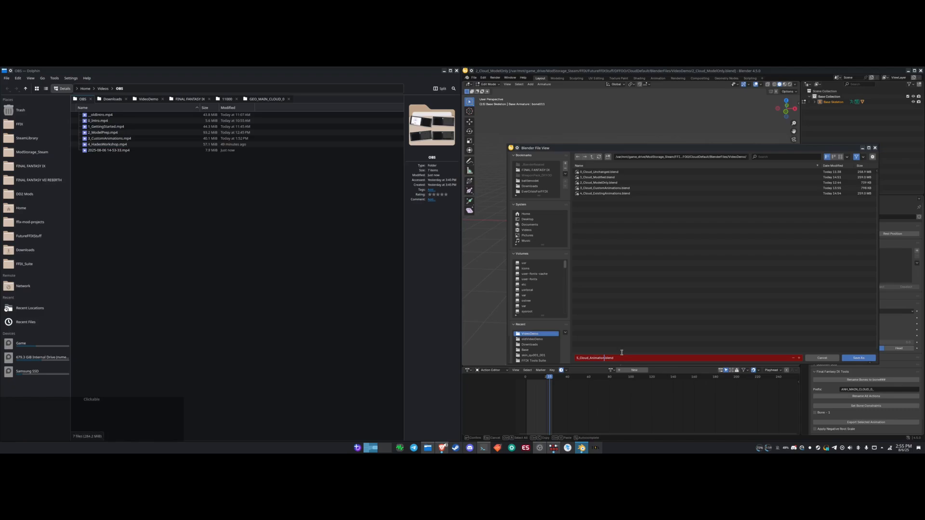
key(BackSpace)
key(BackSpace)
key(BackSpace)
key(BackSpace)
key(BackSpace)
key(BackSpace)
key(BackSpace)
text(Model)
key(BackSpace)
key(BackSpace)
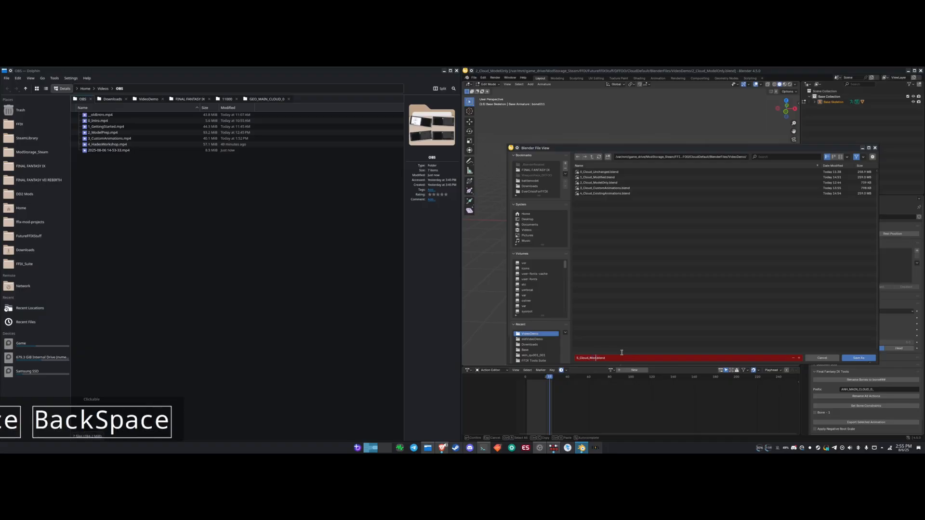
text(BoneConstrait)
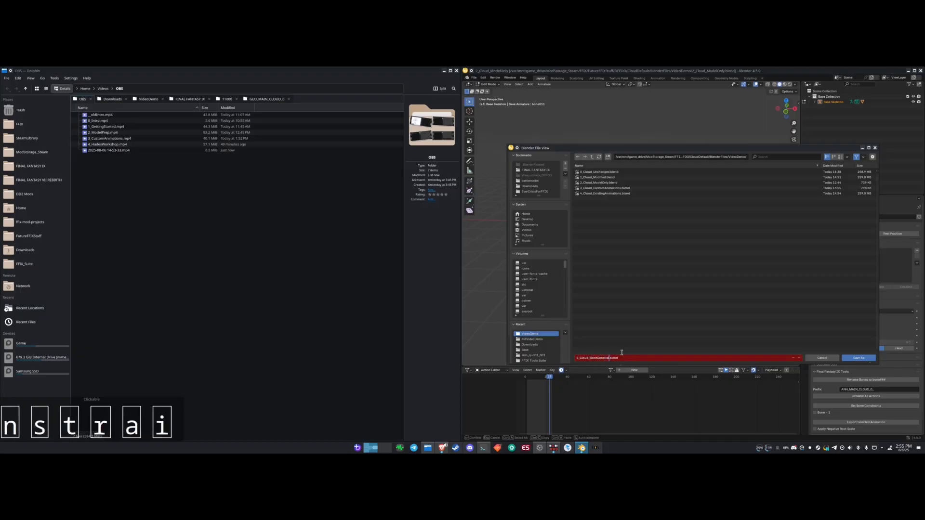
key(BackSpace)
text(nts)
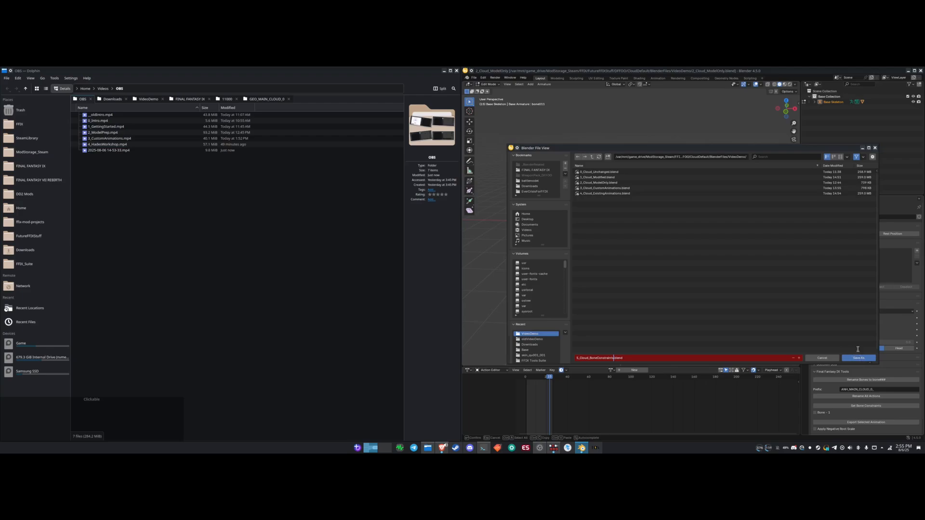
click(856, 362)
click(854, 361)
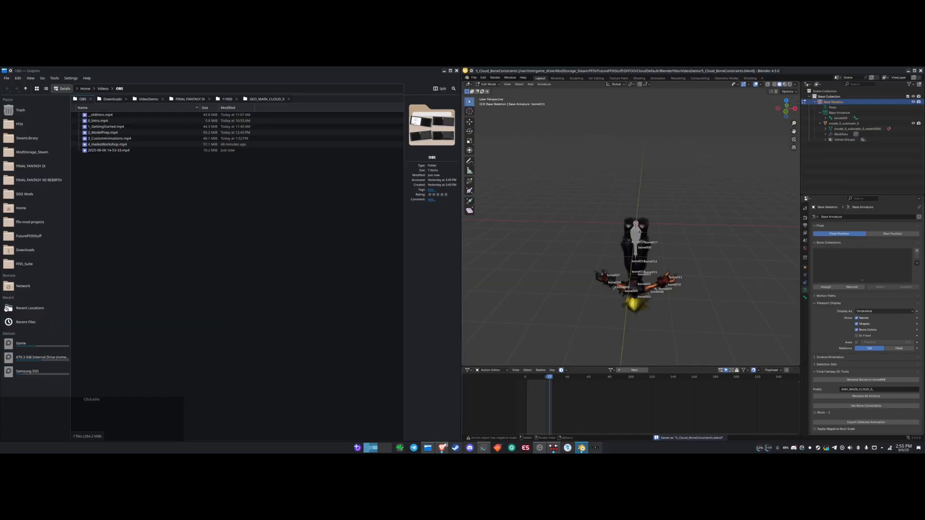
middle_drag(638, 244, 637, 217)
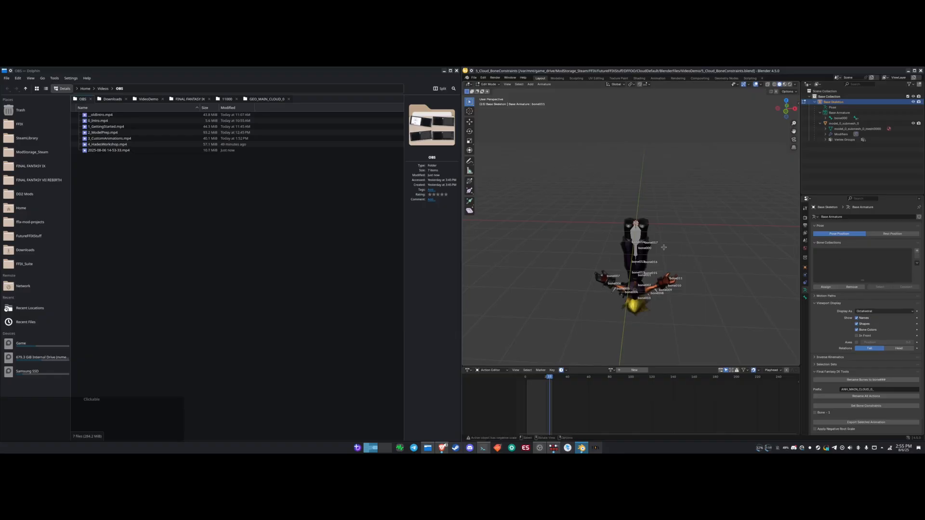
scroll(886, 381, down, 2)
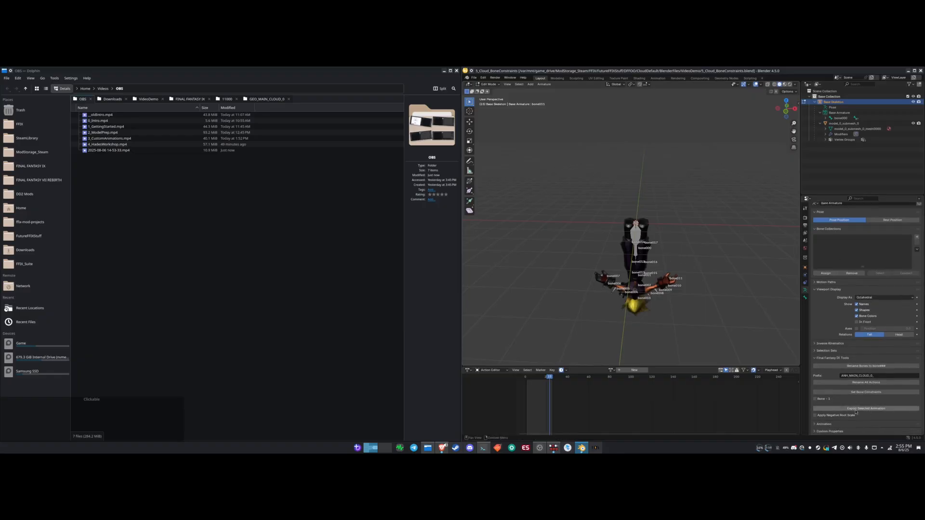
scroll(616, 229, up, 1)
scroll(637, 265, down, 2)
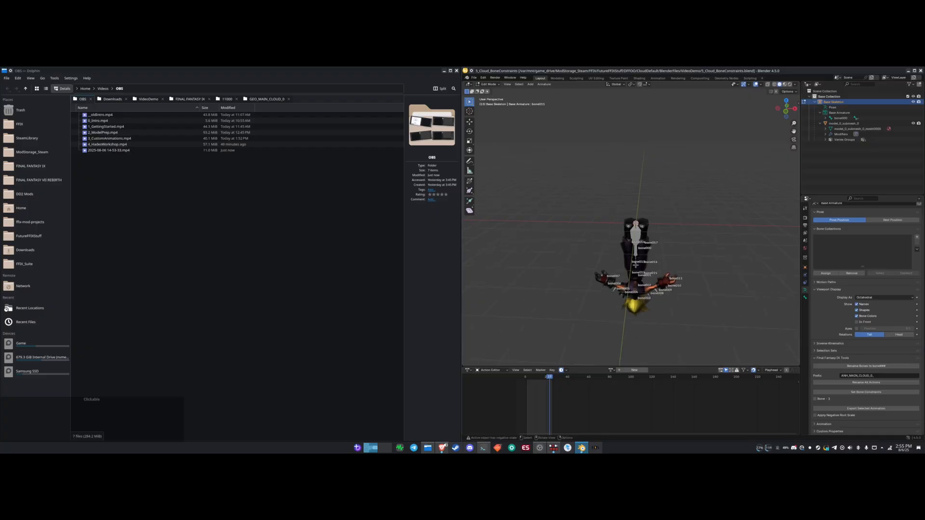
scroll(639, 267, up, 2)
scroll(654, 272, up, 2)
scroll(658, 276, down, 1)
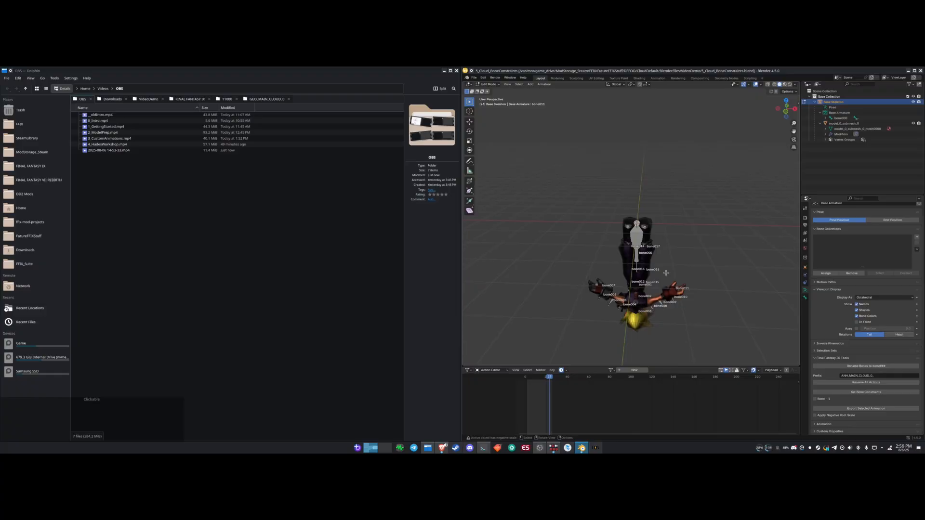
middle_drag(669, 274, 664, 275)
- Collapse the Base Collection and switch the Base Skeleton from Edit Mode to Object Mode
click(809, 97)
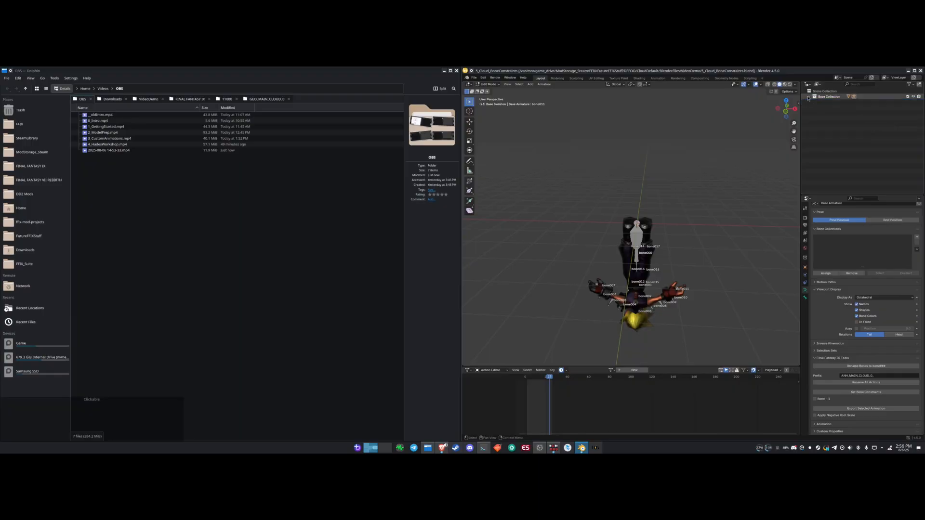
click(475, 79)
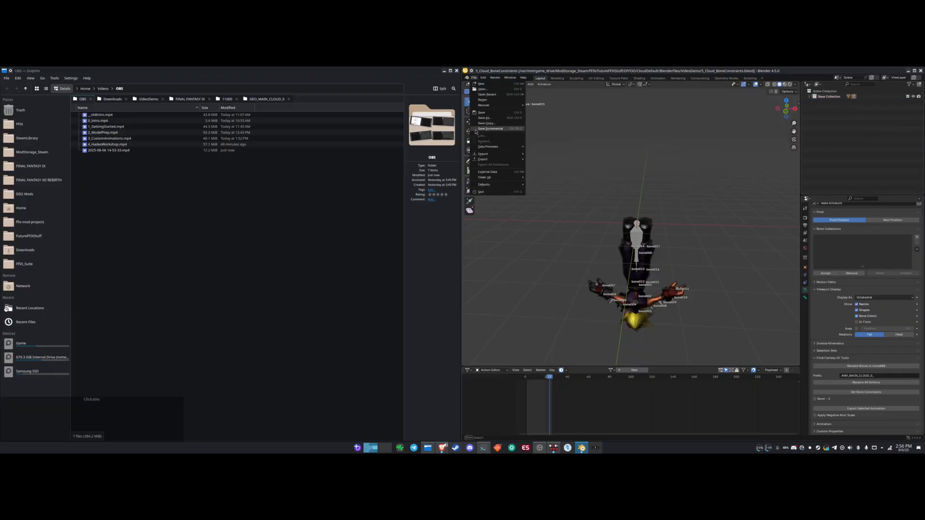
key(ctrl+Tab)
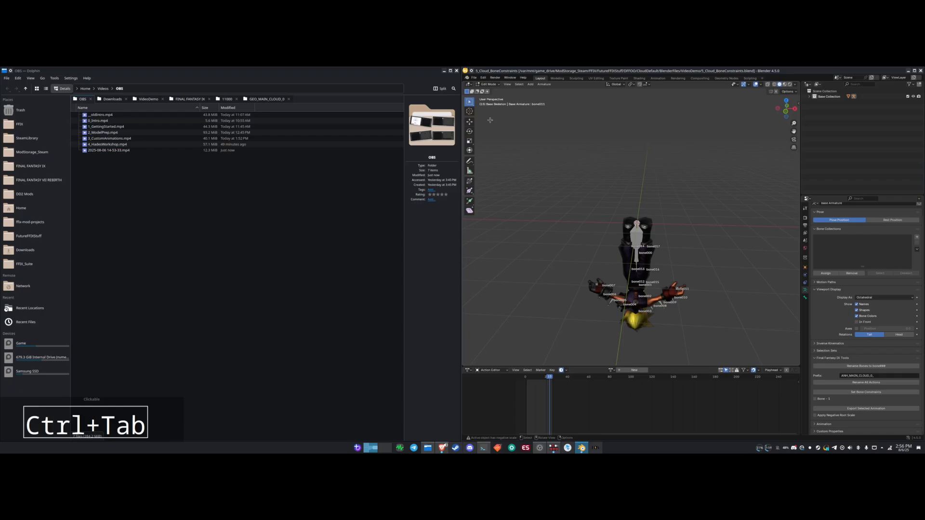
key(ctrl+Tab)
click(484, 146)
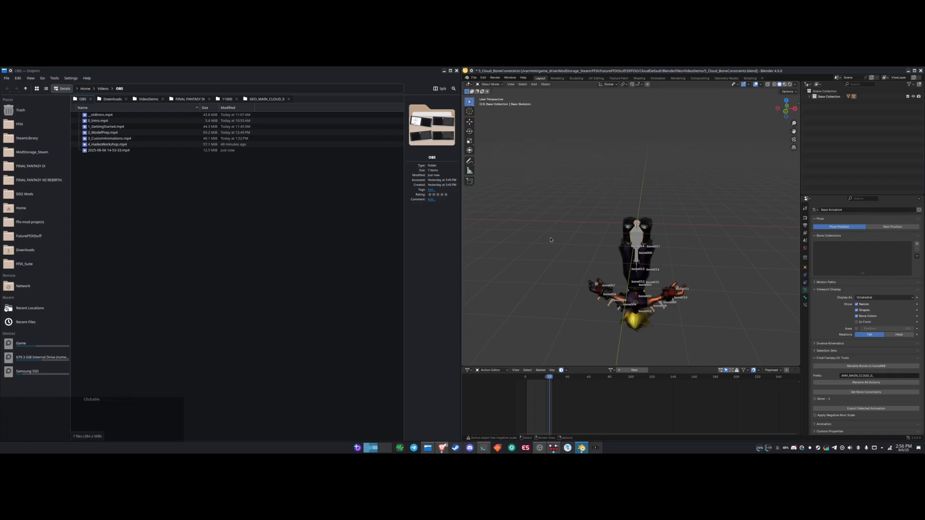
click(474, 78)
- Scale the upside-down Base Skeleton by -1 on all axes, then deselect it
click(641, 249)
click(635, 243)
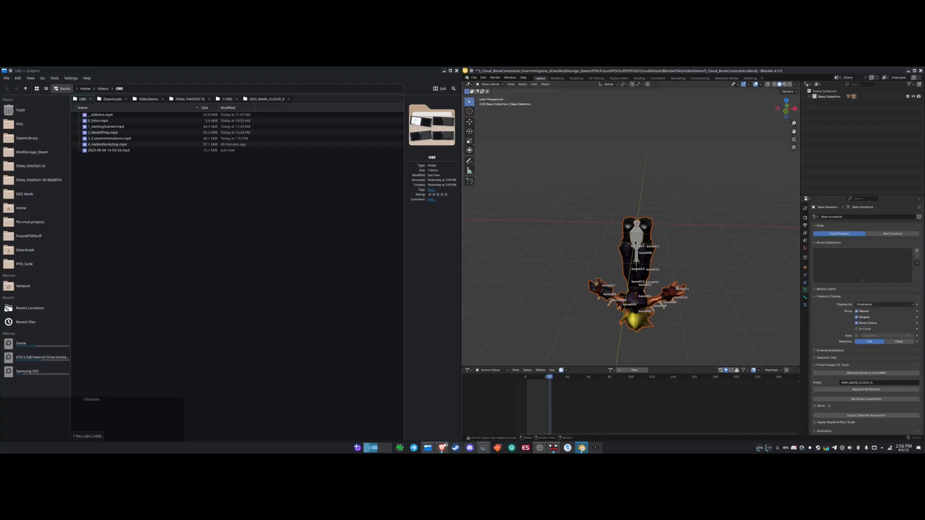
key(s)
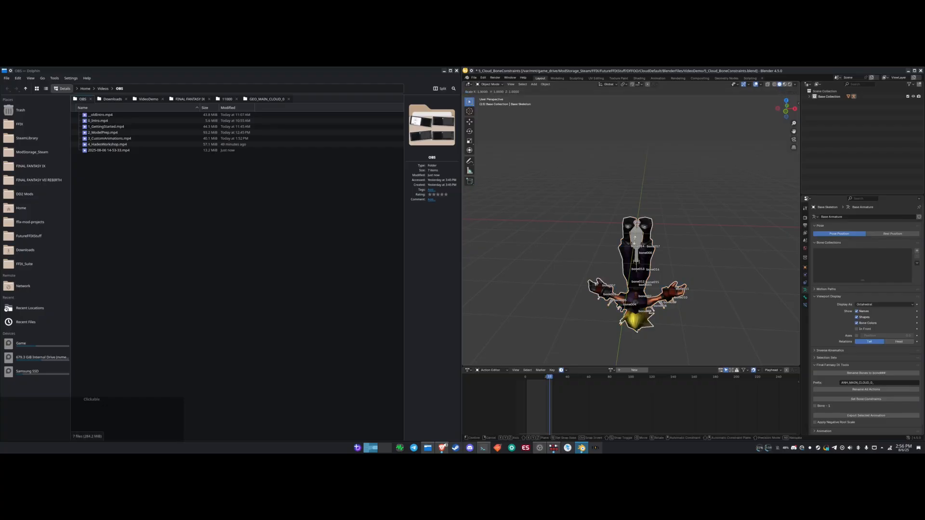
key(KP_Subtract)
key(1)
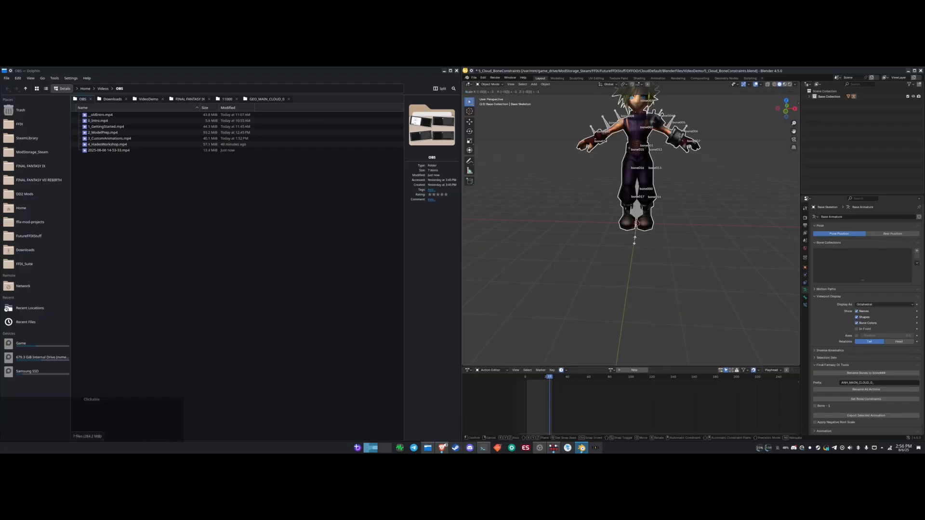
key(KP_Enter)
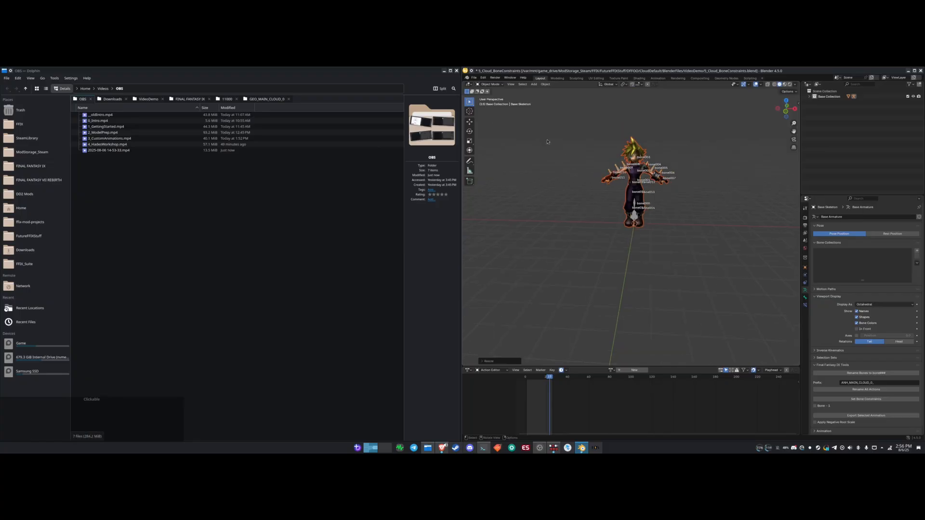
click(563, 237)
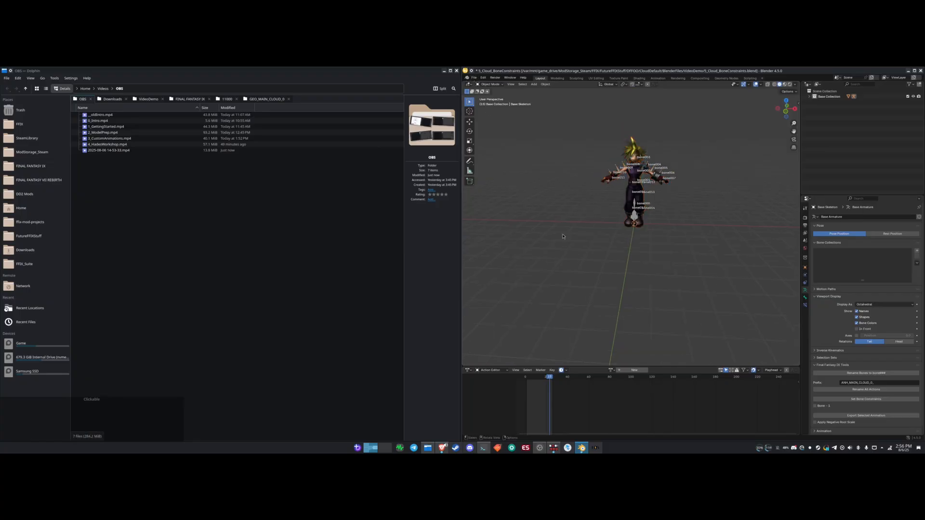
- Append the Animation Collection from 4_Cloud_ExistingAnimations.blend in the VideoDemo folder
click(474, 78)
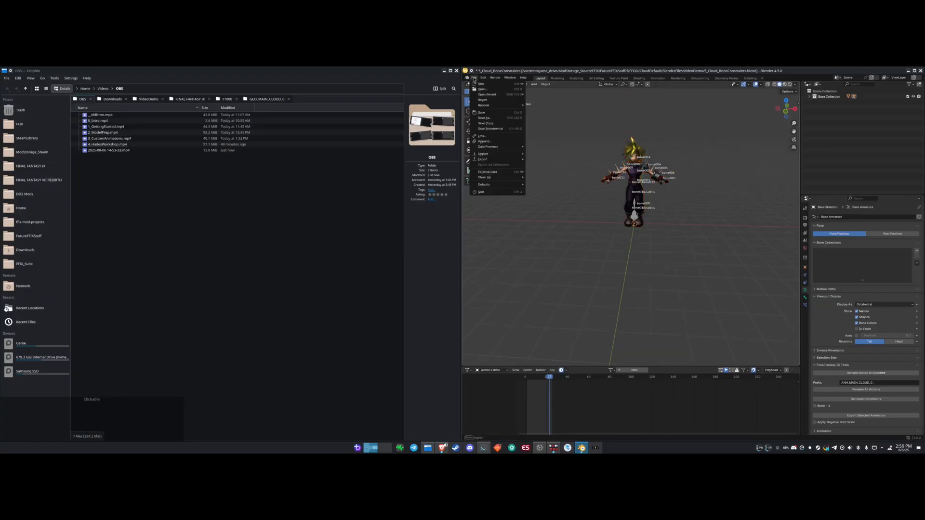
click(485, 142)
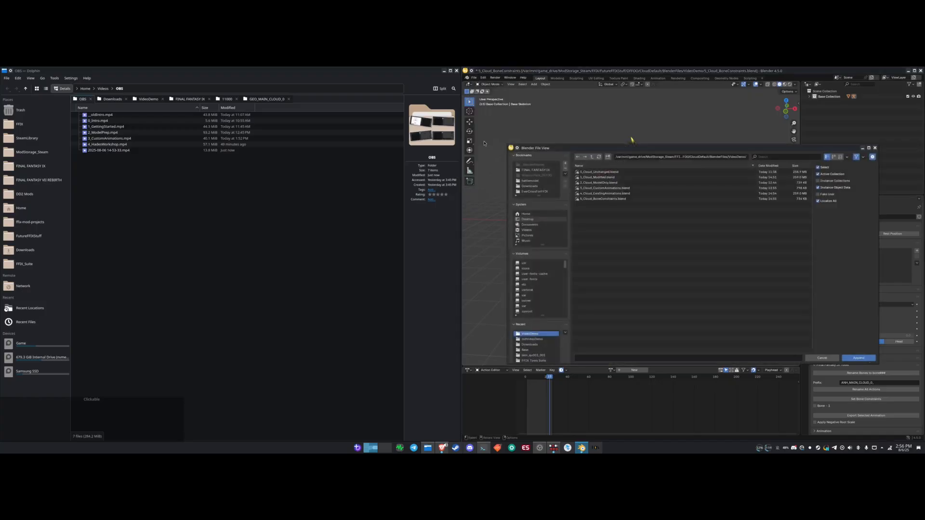
double_click(599, 195)
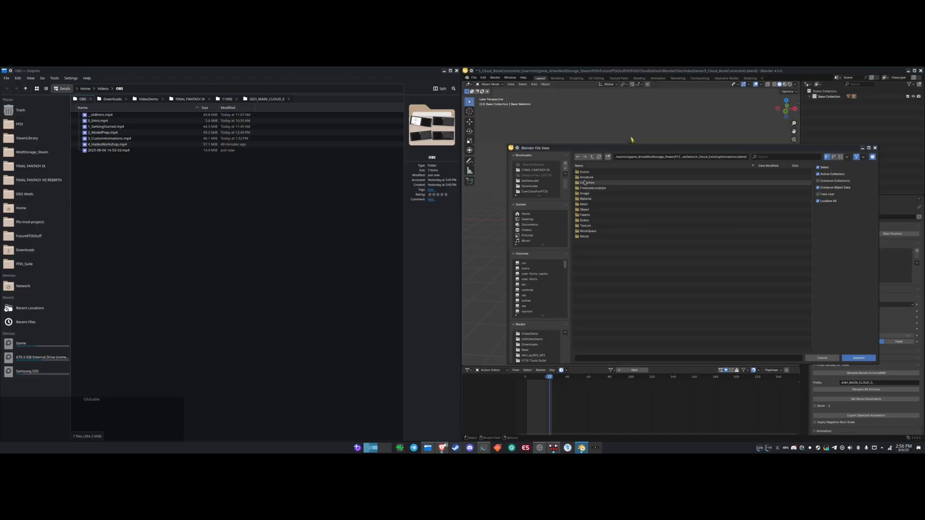
double_click(587, 183)
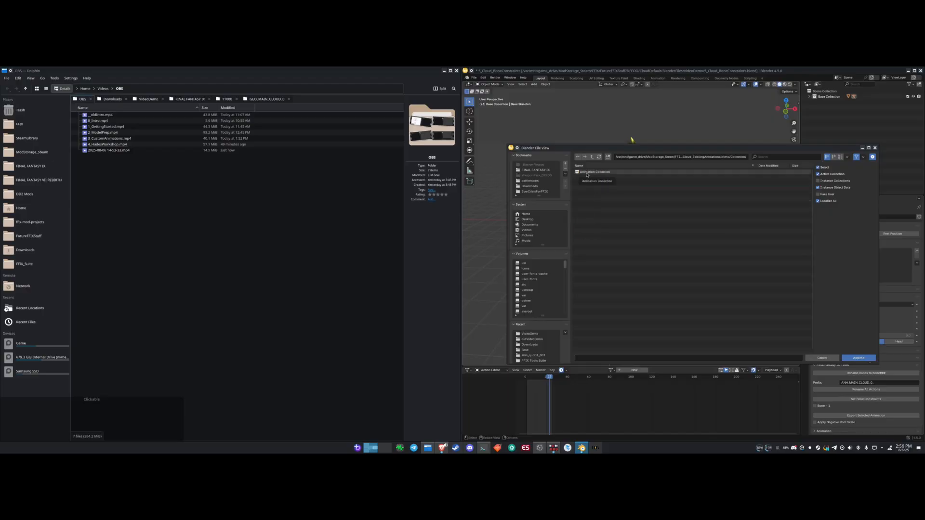
double_click(587, 173)
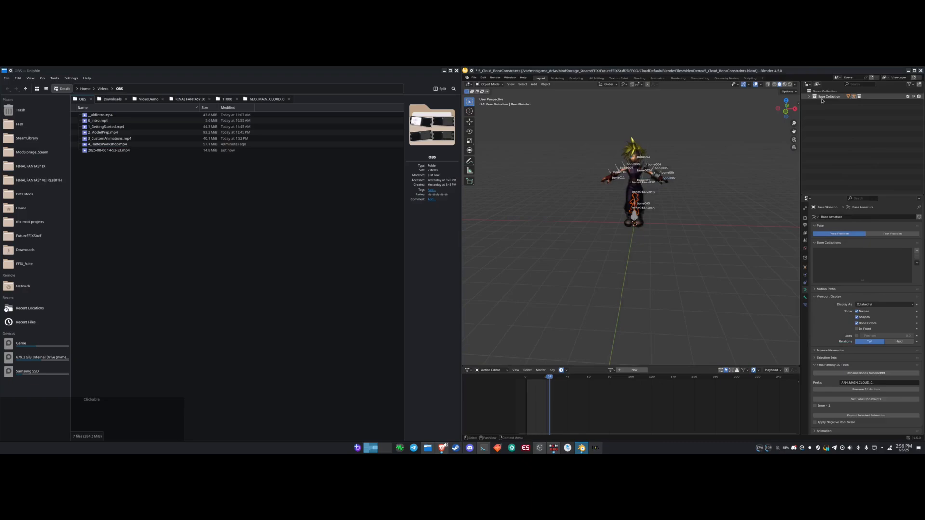
- Move the Animation Collection out of the Base Collection into the Scene Collection and place it below the Base Collection
click(823, 99)
click(809, 97)
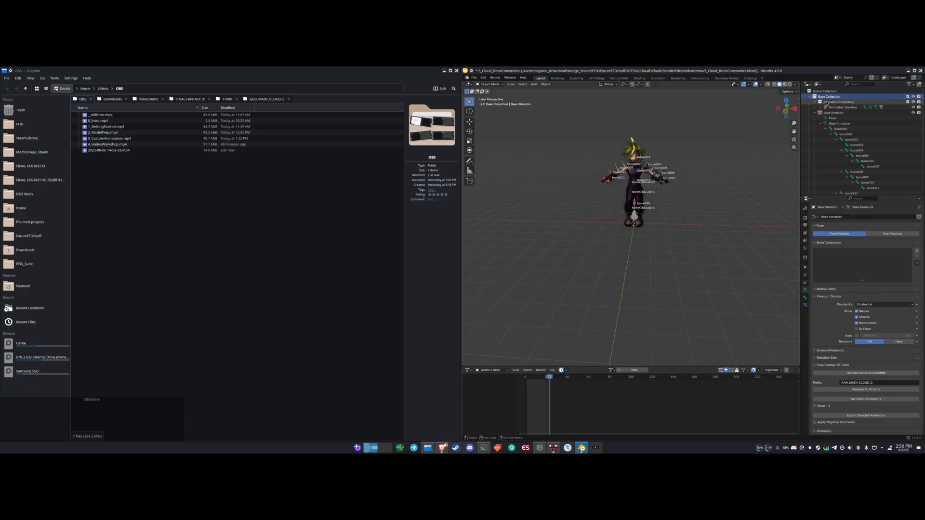
drag(830, 103, 827, 94)
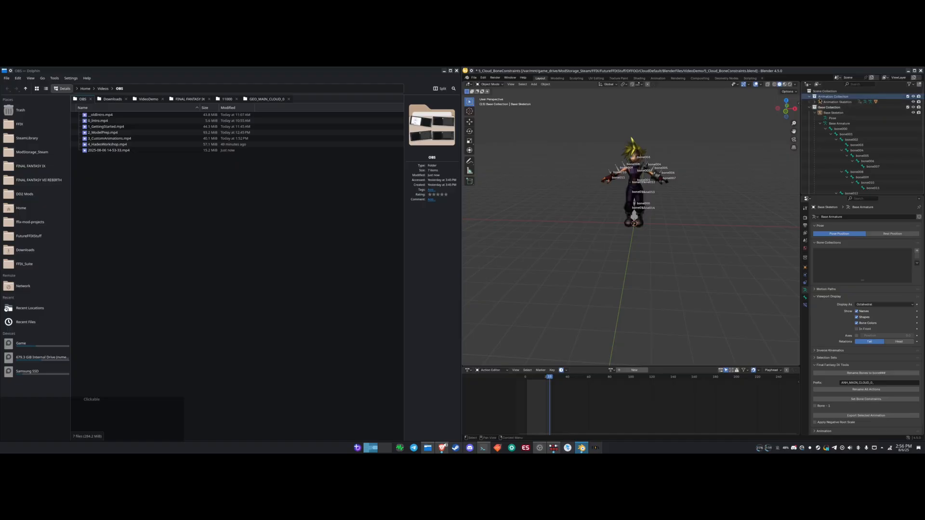
click(810, 108)
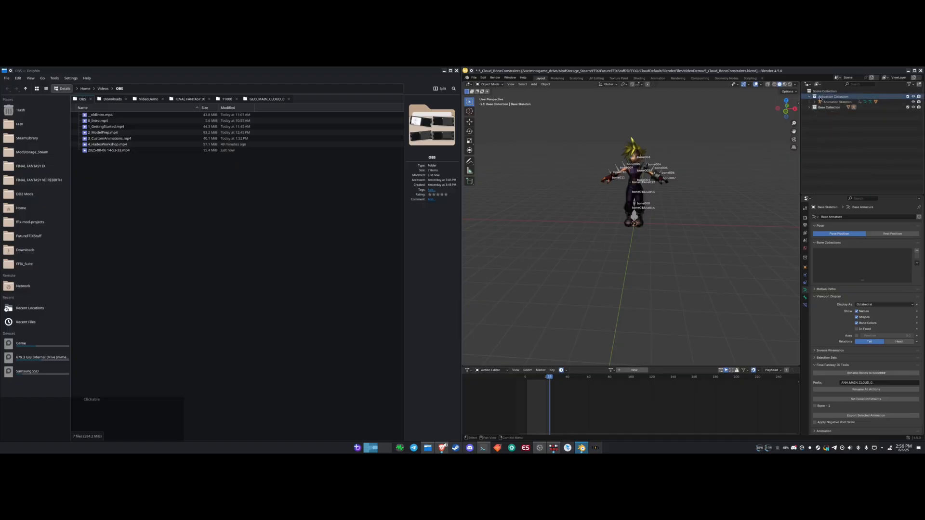
drag(827, 97, 830, 126)
- Expand the Base Collection and collapse the Base Armature and model mesh hierarchies inside it
click(809, 97)
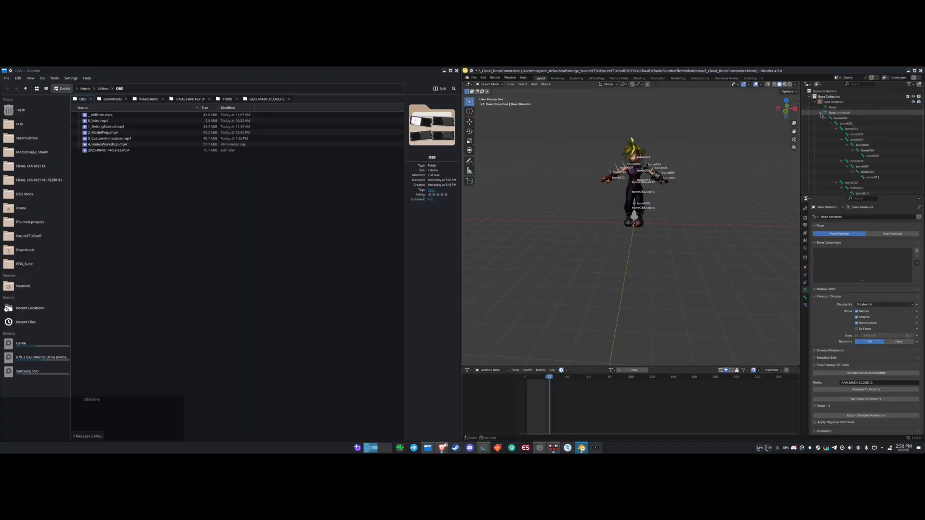
click(821, 112)
shift+click(822, 119)
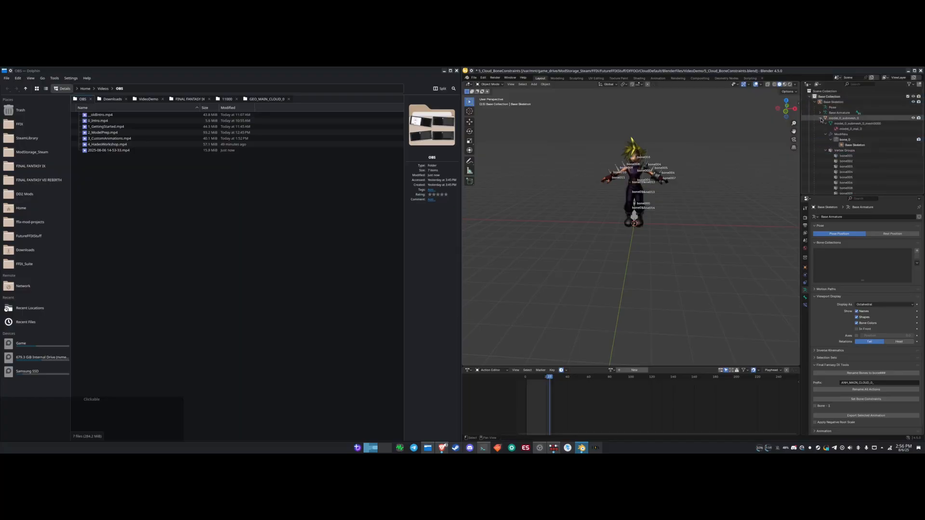
shift+click(821, 119)
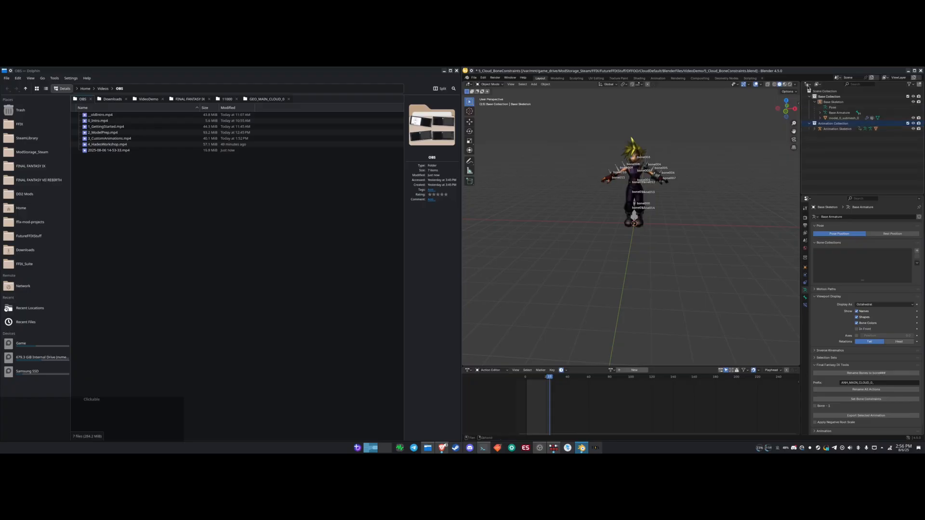
- Select the Animation Skeleton in the Animation Collection and look at it beside the base model
click(837, 130)
scroll(684, 268, up, 3)
scroll(661, 266, down, 2)
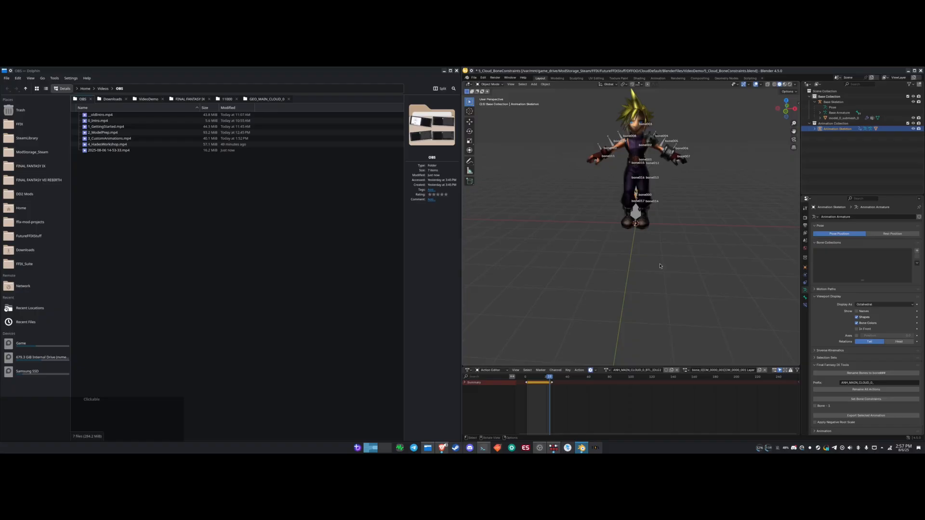
scroll(661, 265, up, 2)
middle_drag(662, 266, 664, 265)
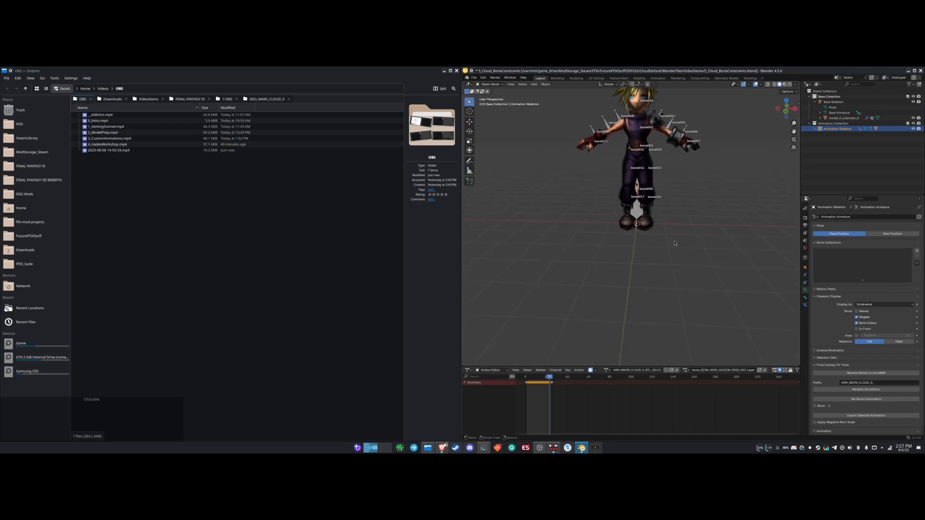
key(KP_Next)
key(KP_Delete)
key(KP_Right)
key(Escape)
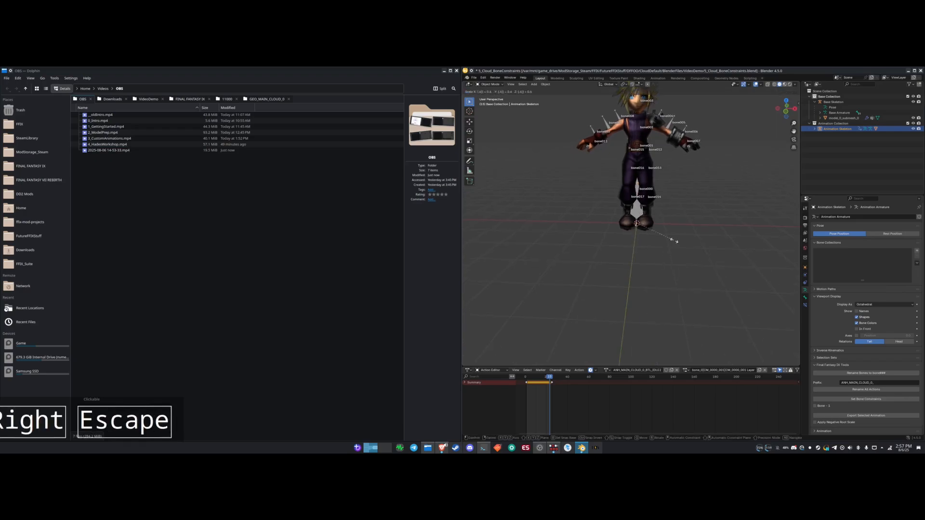
- Toggle the Base Skeleton's visibility to compare the models, then hide the entire Base Collection in the viewport
scroll(664, 237, up, 4)
middle_drag(662, 243, 662, 243)
scroll(662, 243, down, 4)
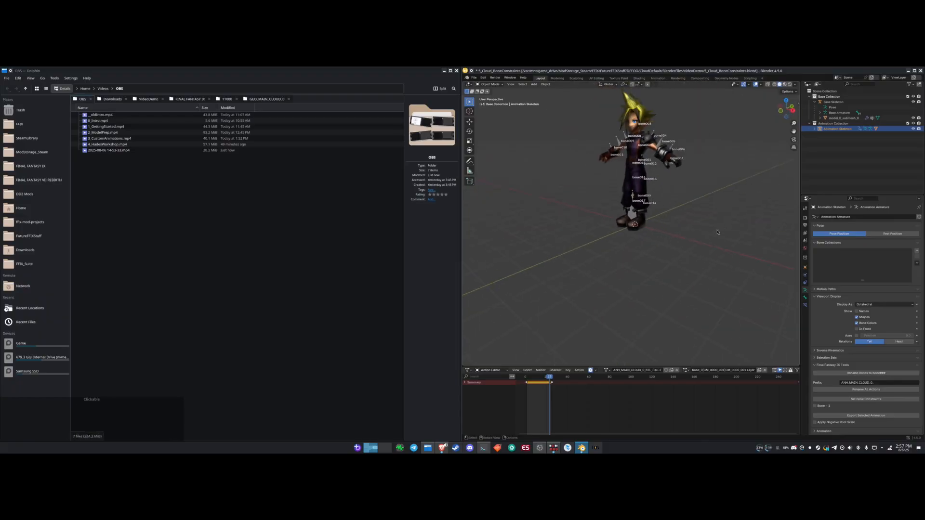
click(914, 103)
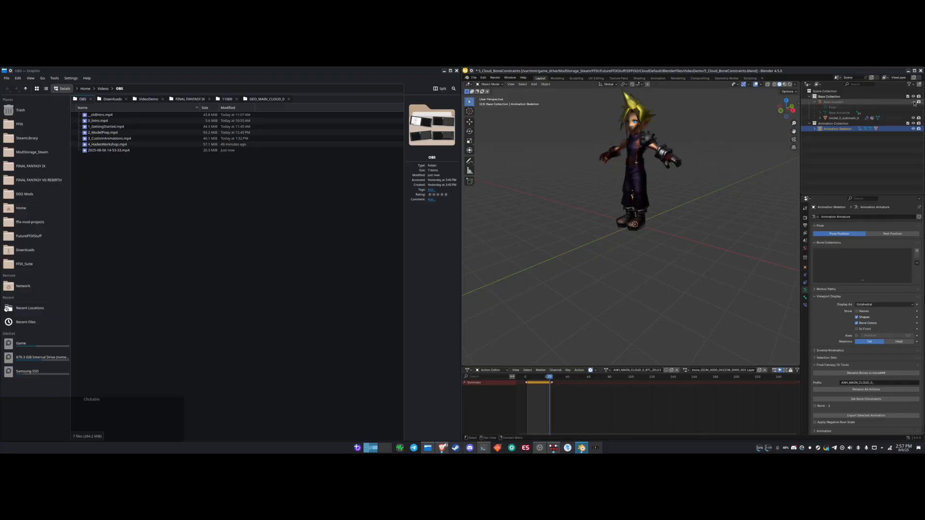
click(915, 103)
click(915, 103)
click(915, 103)
click(914, 97)
middle_drag(703, 210, 663, 225)
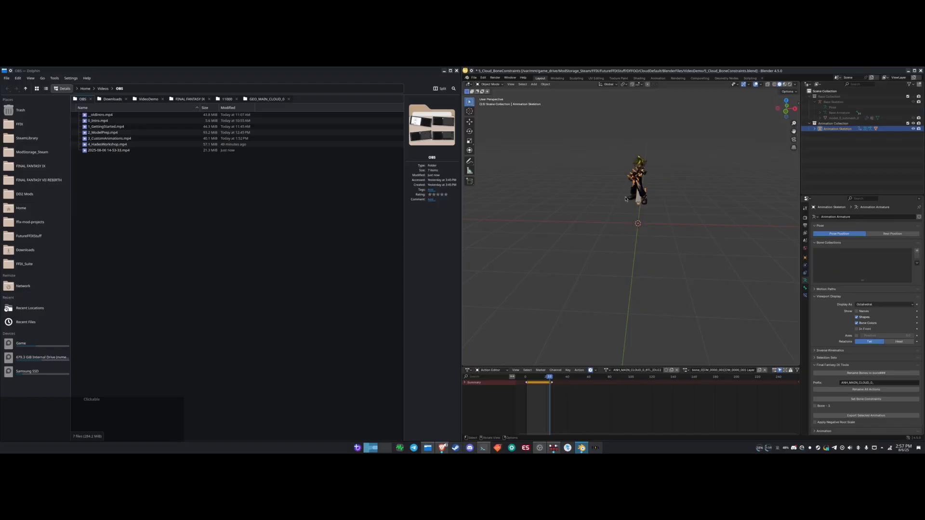
key(ctrl+s)
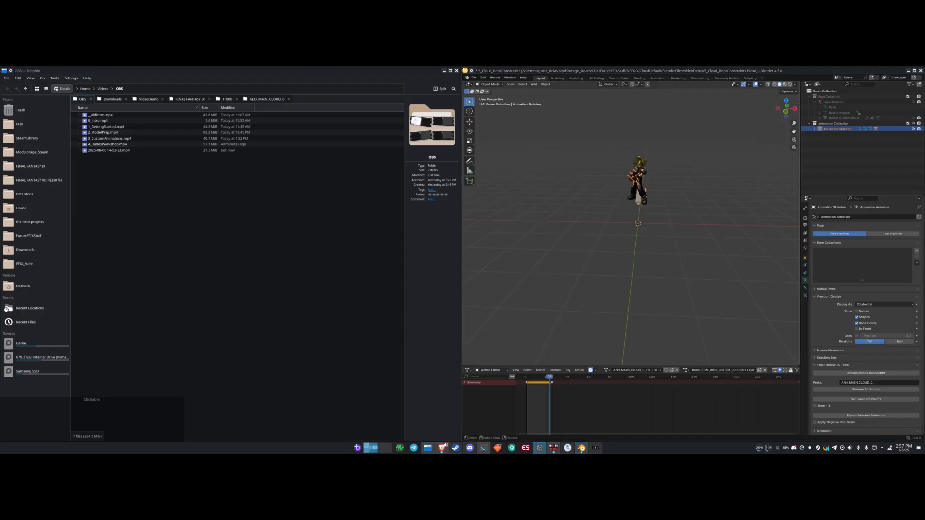
- Expand the Animation Skeleton and delete its child mesh model_0_submesh_0.001, keeping only the armature
scroll(566, 212, up, 3)
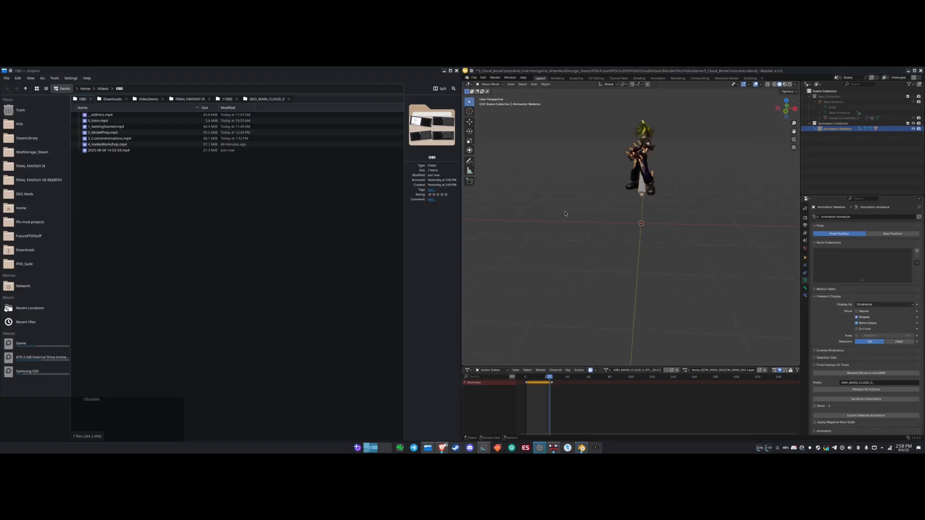
click(816, 129)
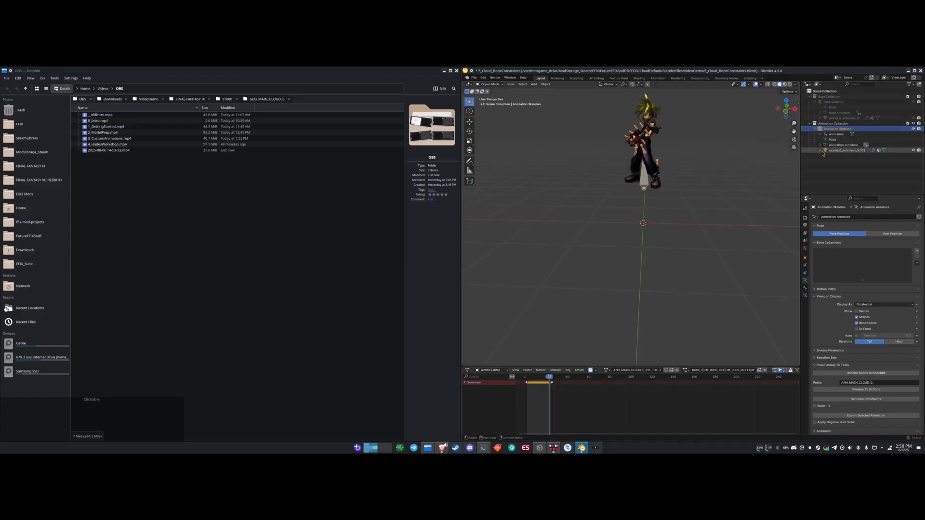
click(836, 150)
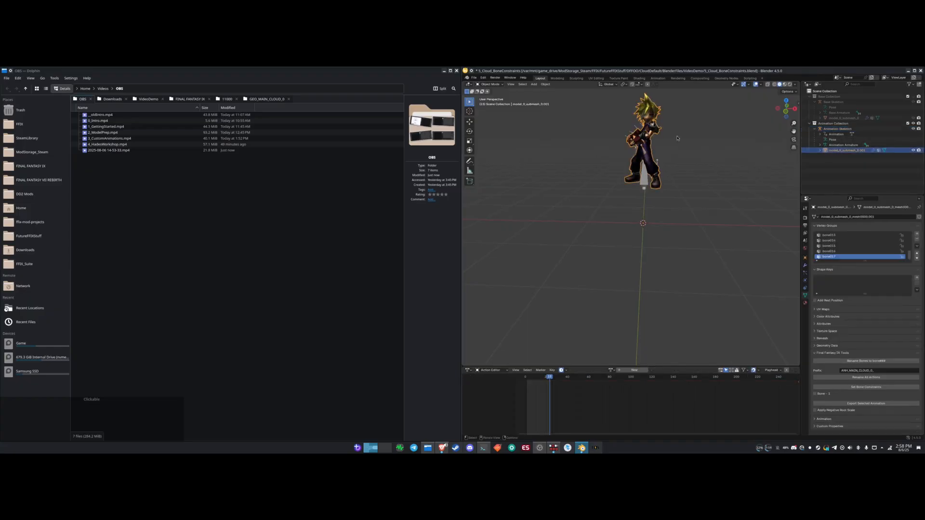
key(Delete)
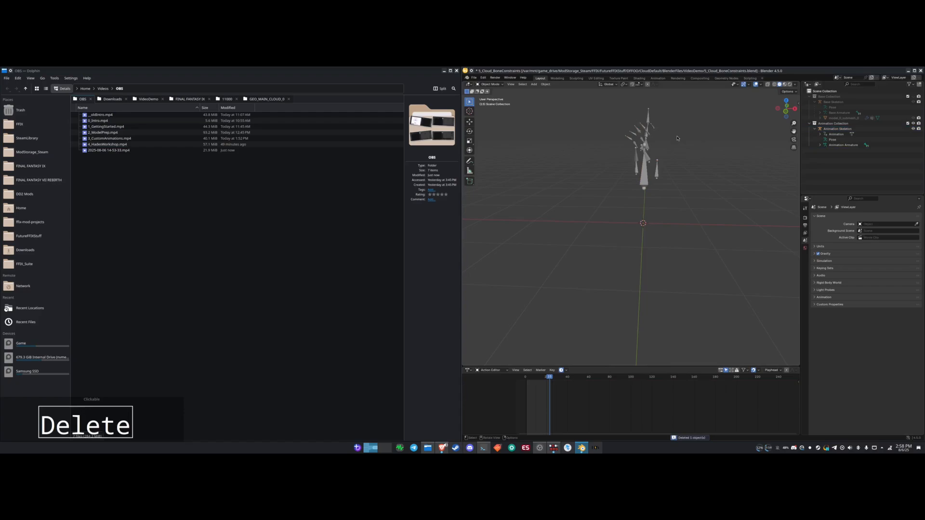
- Select the Animation Skeleton and scale it by a factor of 3.6
scroll(681, 194, down, 2)
scroll(665, 195, down, 1)
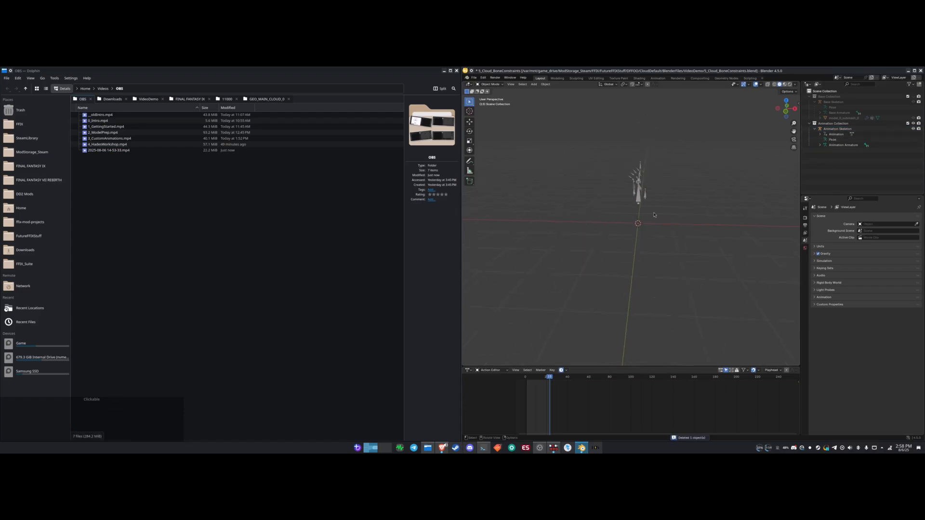
click(636, 196)
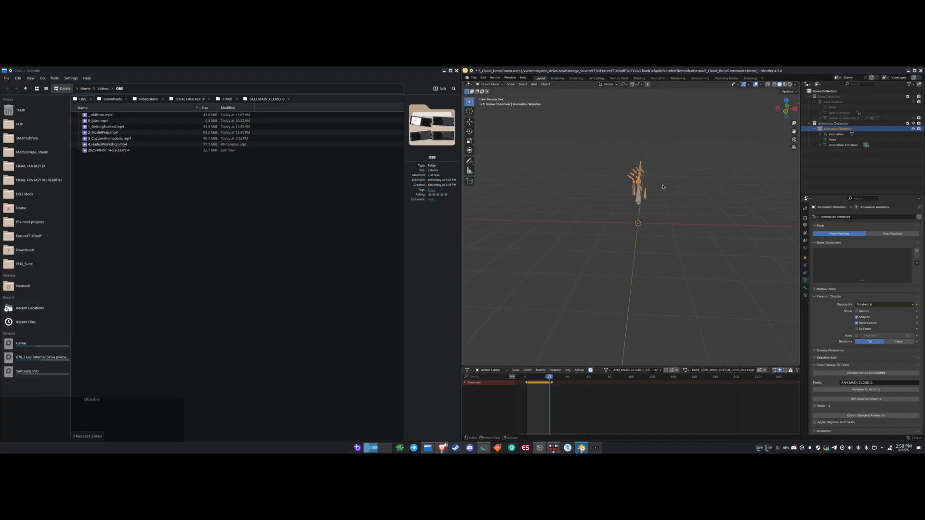
text(s3.6)
key(Return)
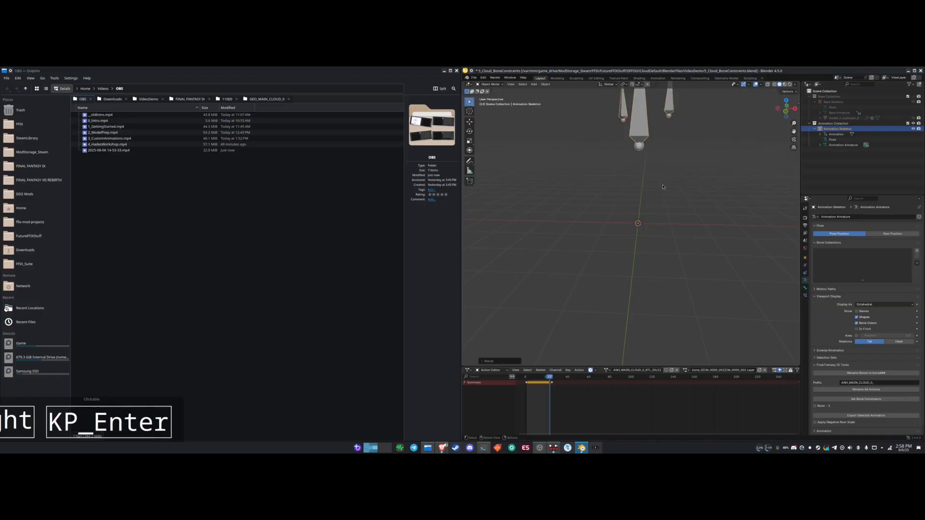
scroll(652, 189, down, 5)
scroll(652, 187, down, 1)
scroll(651, 187, up, 1)
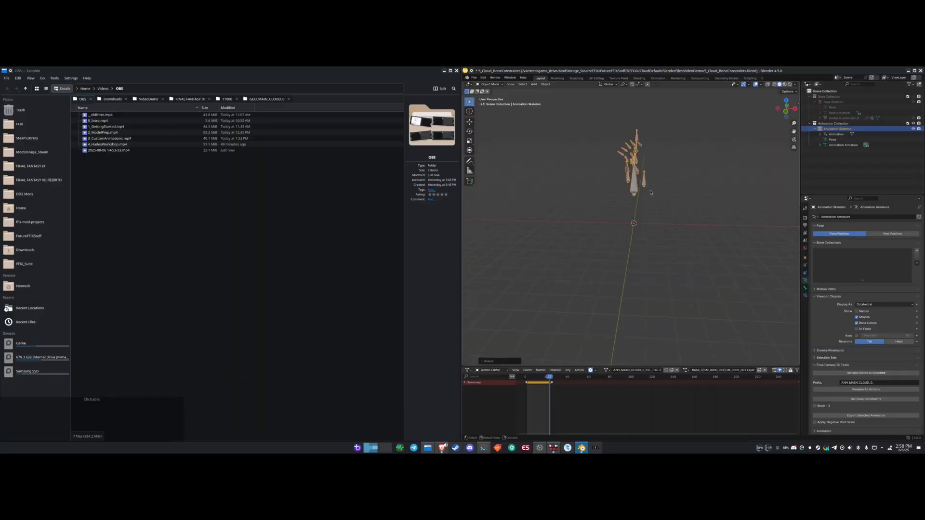
- Show the Base Collection in the viewport again and compare the Animation Skeleton's size and position with the base model
click(908, 96)
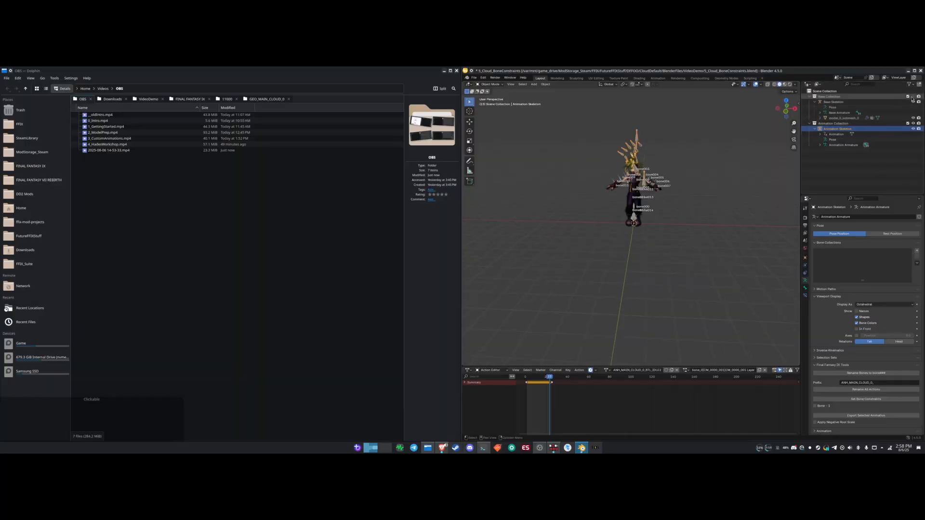
middle_drag(765, 178, 653, 146)
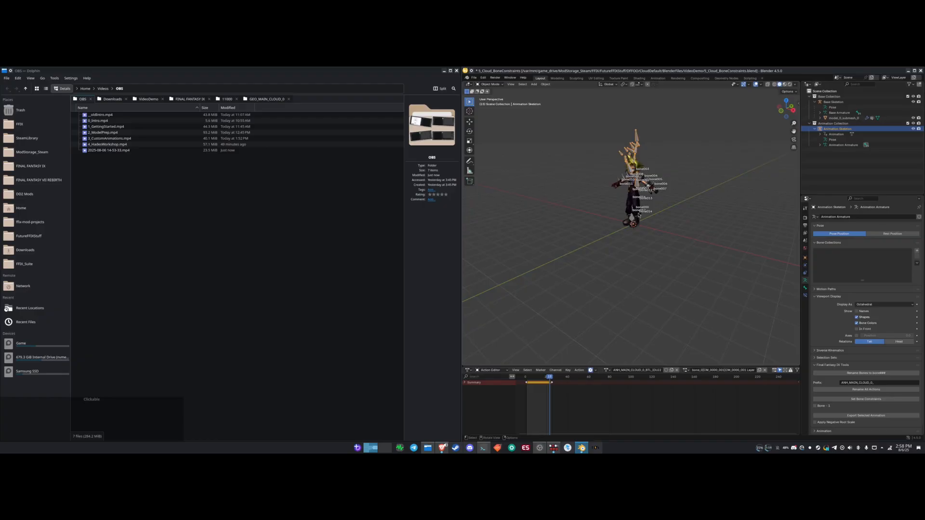
middle_drag(638, 215, 640, 205)
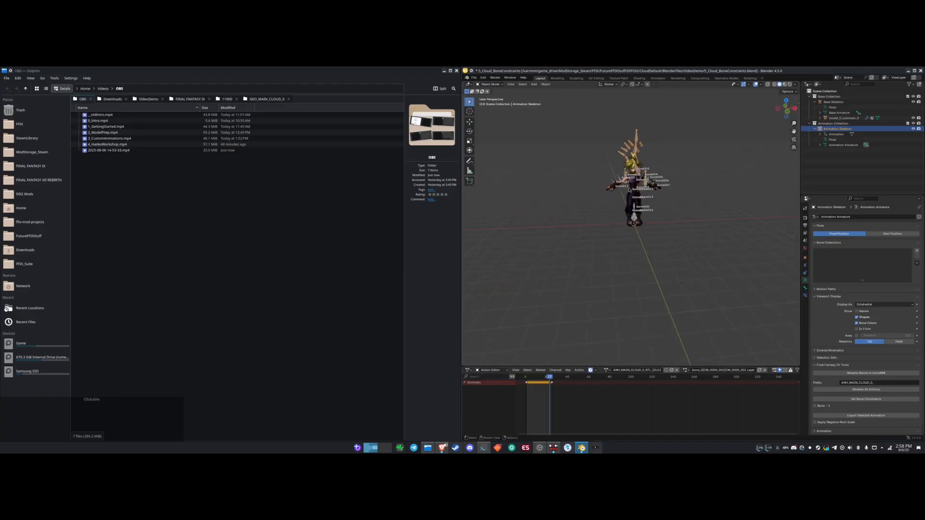
middle_drag(633, 206, 691, 221)
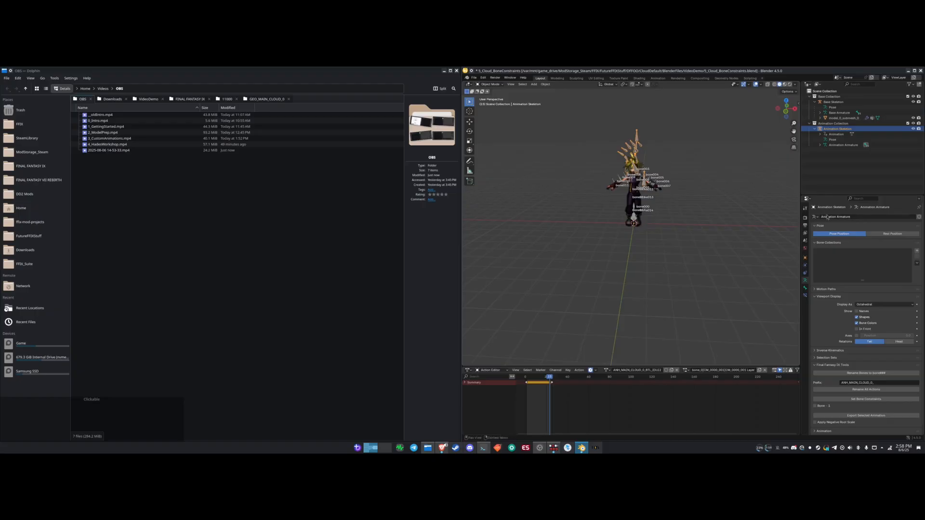
key(alt+a)
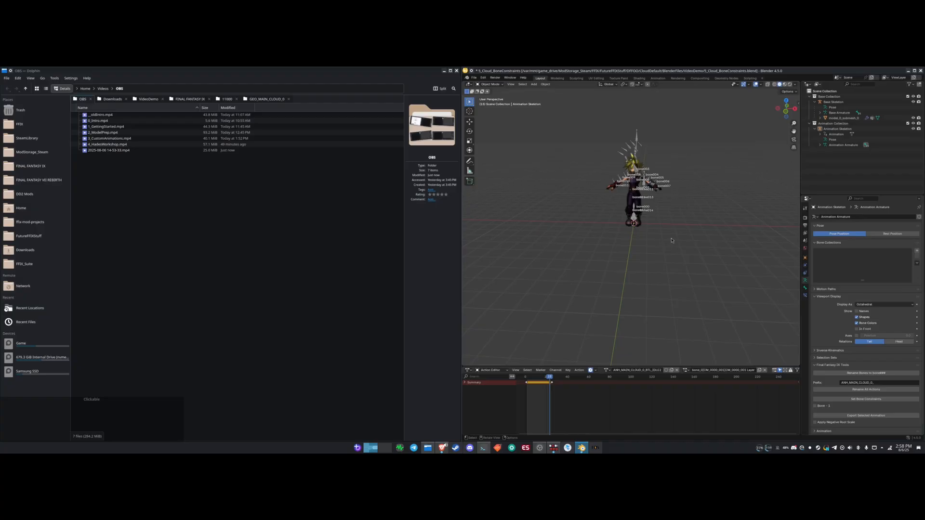
click(627, 144)
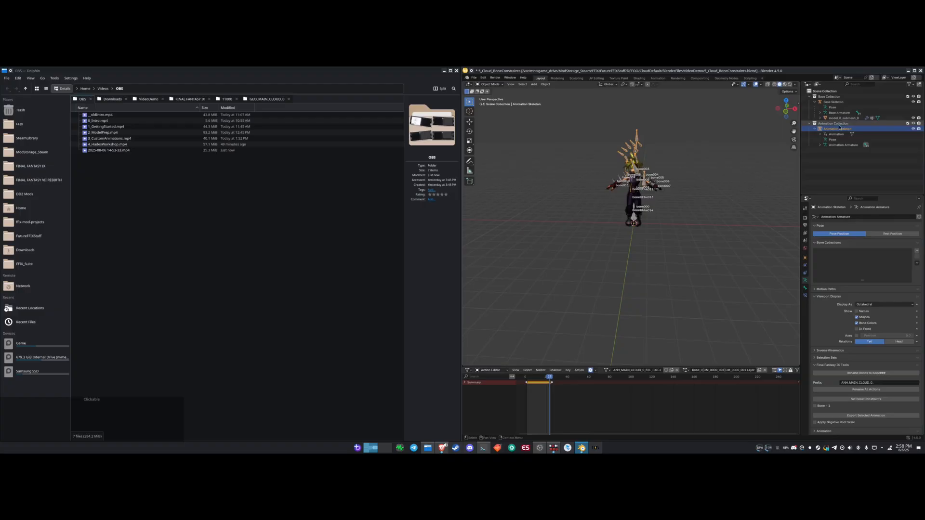
- Add a cube empty at the origin and scale it down slightly around the model's feet
key(shift+a)
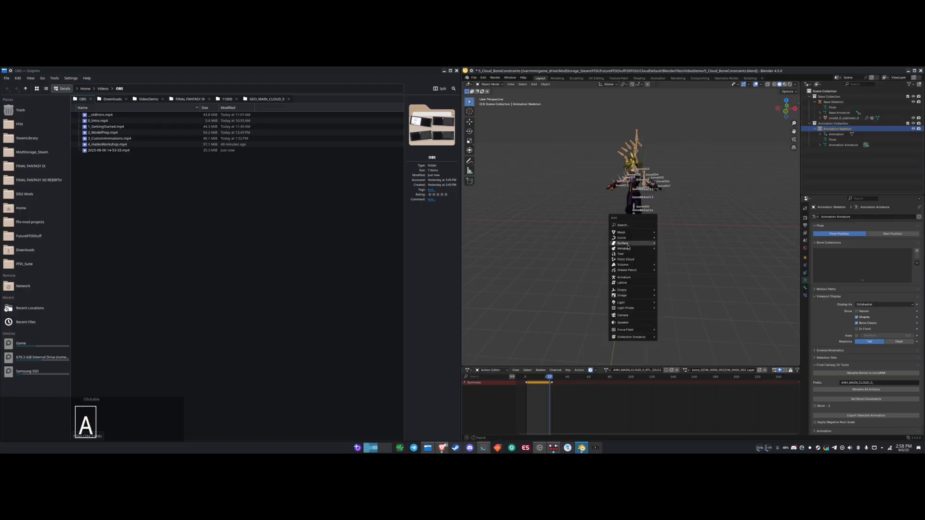
mouse_move(626, 292)
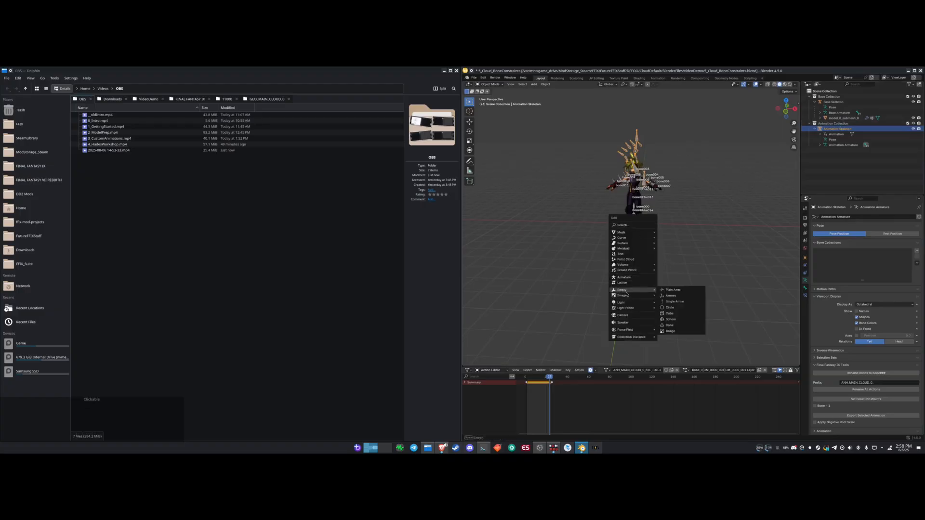
click(670, 313)
key(s)
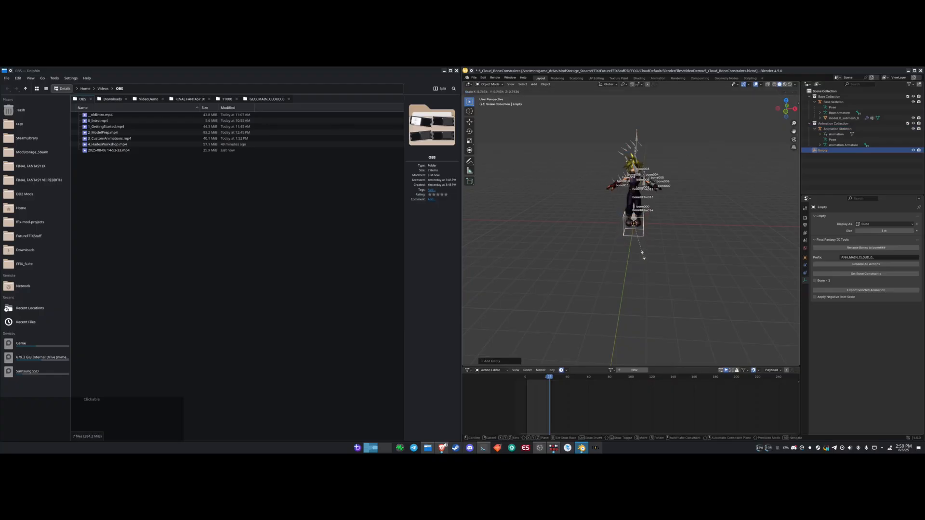
click(642, 252)
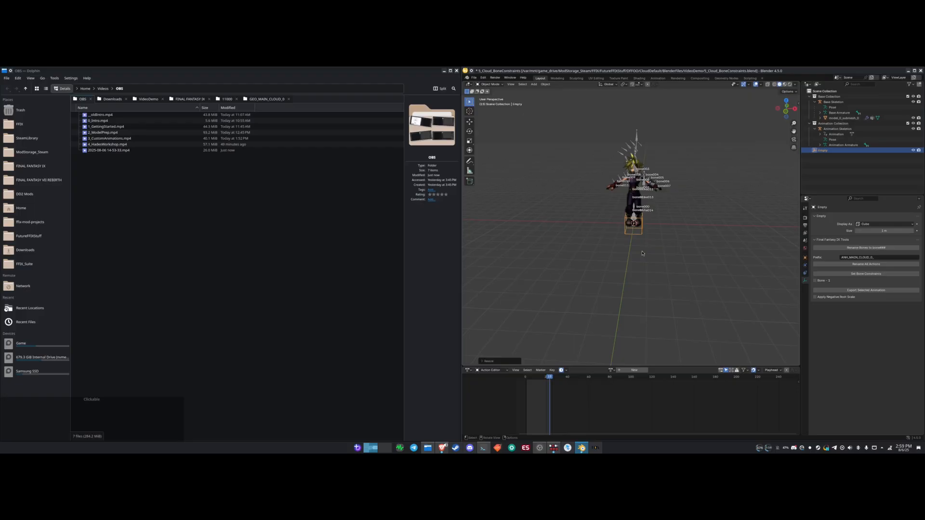
- Rename the new empty as AnimationEmpty
double_click(826, 150)
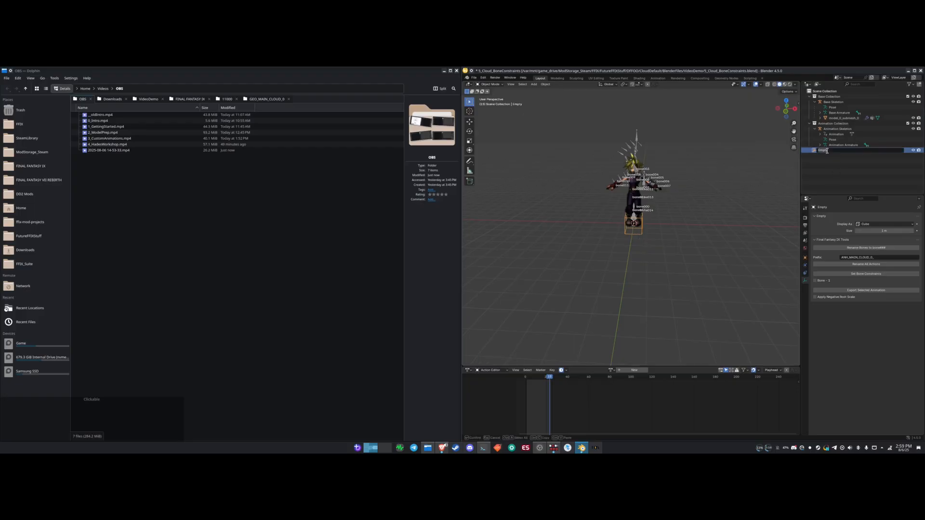
text(AnimationEm)
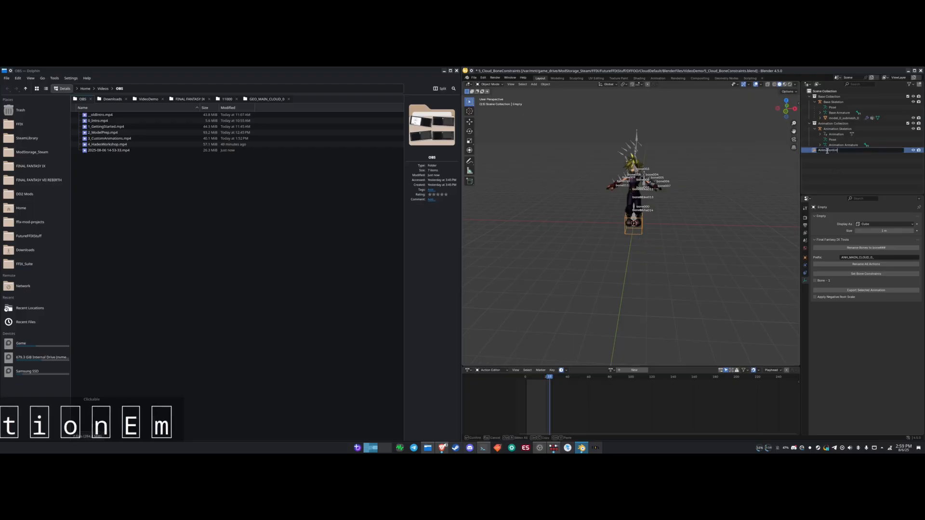
text(pty)
key(Return)
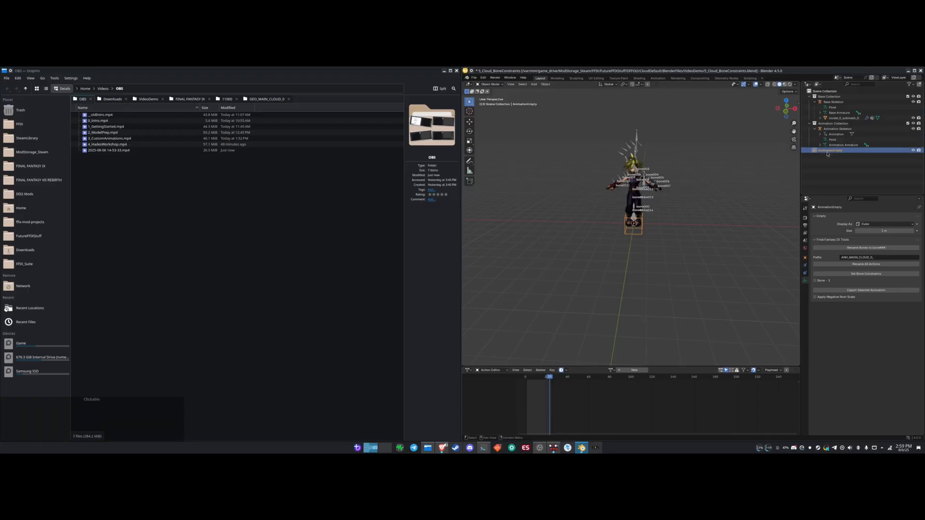
- Try to parent AnimationEmpty to the Animation Skeleton as an object, and undo the parenting
drag(829, 153, 831, 133)
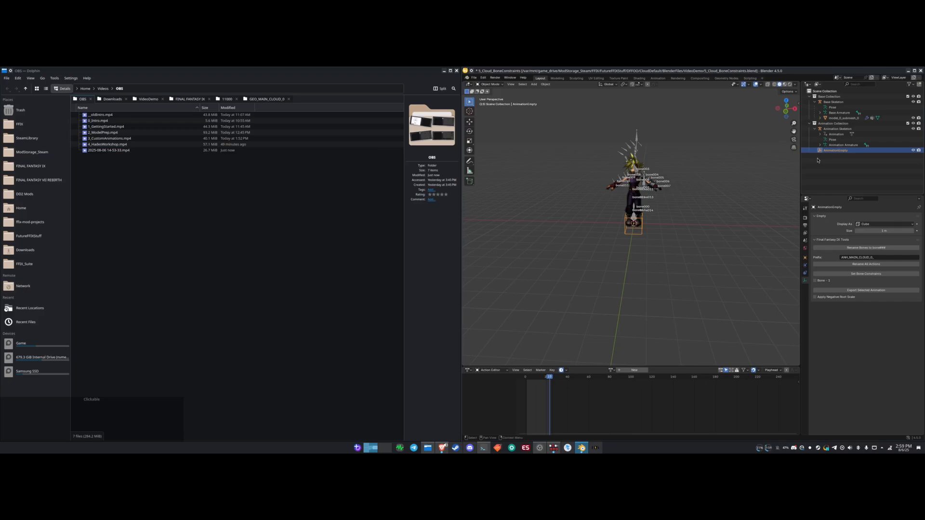
click(834, 129)
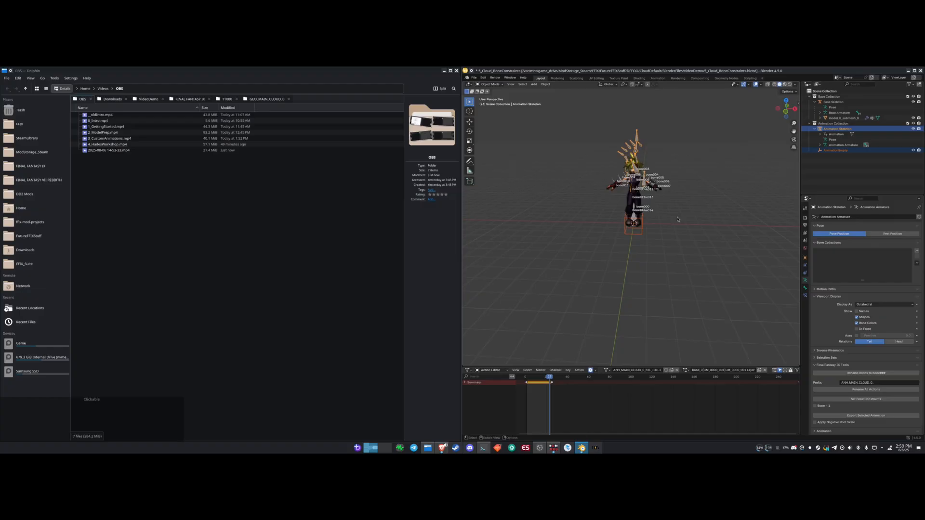
key(ctrl+p)
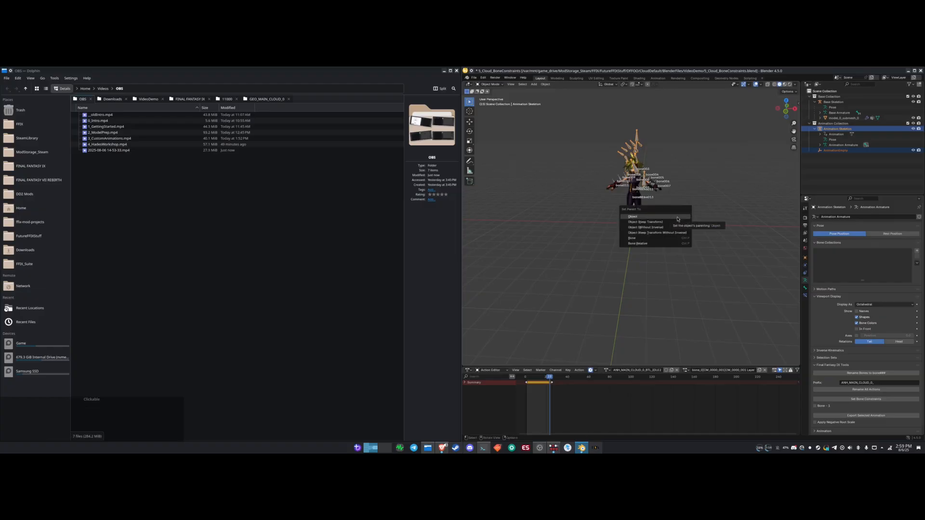
click(677, 219)
key(ctrl+z)
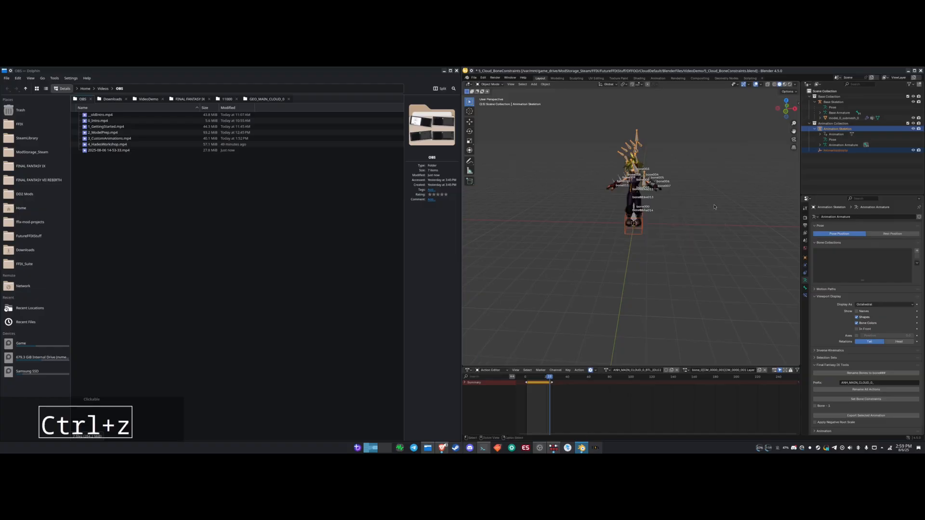
- Parent the Animation Skeleton to AnimationEmpty with the Object option, making the empty the active object
click(845, 129)
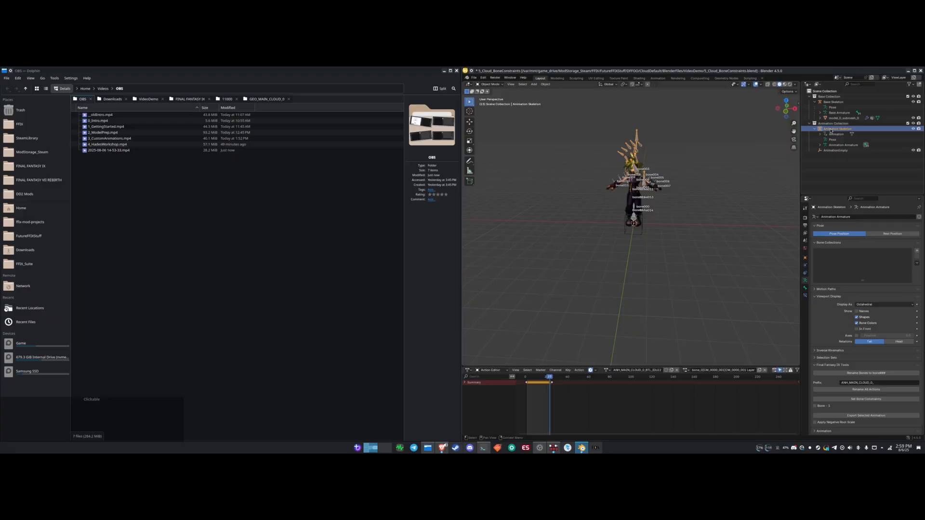
click(836, 151)
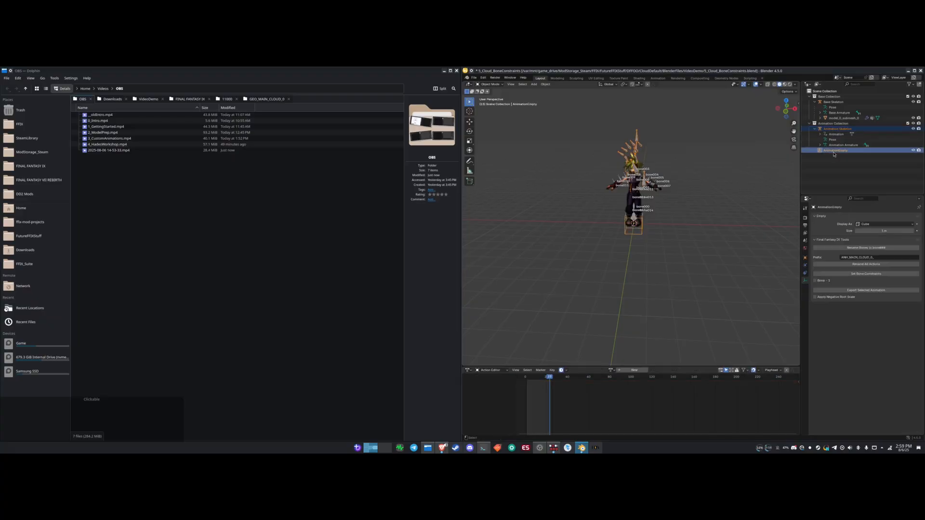
ctrl+click(830, 130)
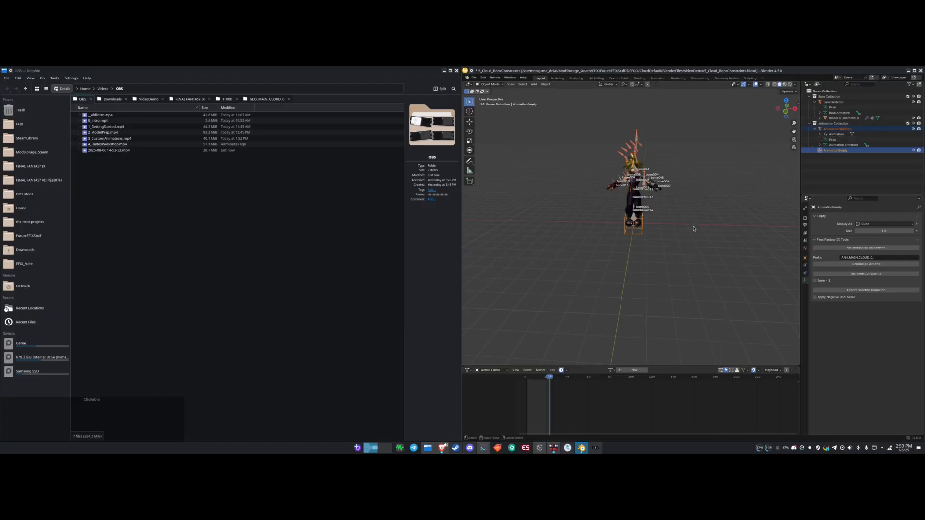
key(ctrl+p)
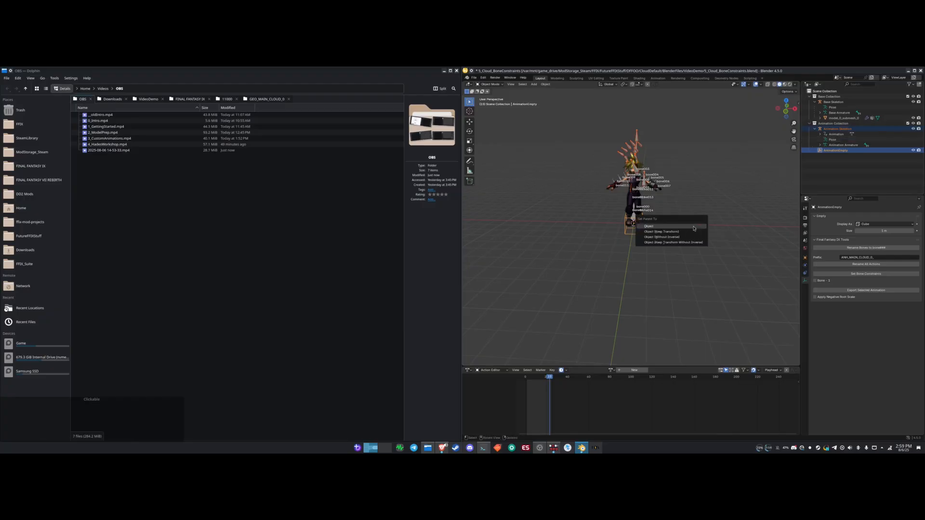
click(694, 228)
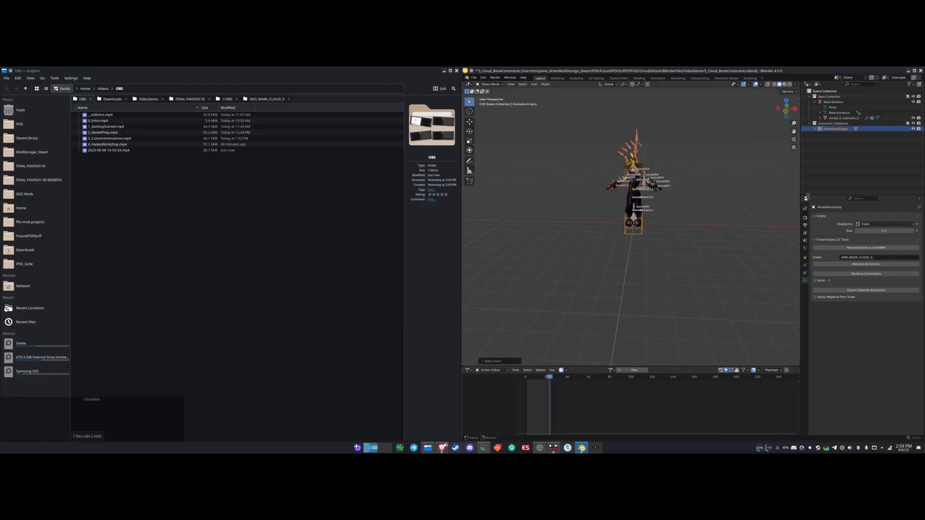
- Expand AnimationEmpty in the scene hierarchy to check the Animation Skeleton nested under it
click(816, 133)
click(816, 133)
click(816, 133)
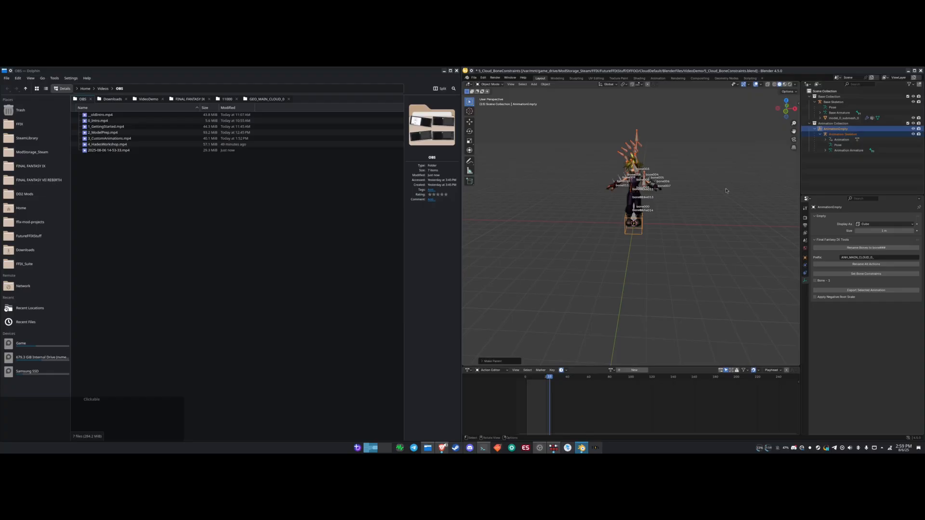
click(815, 129)
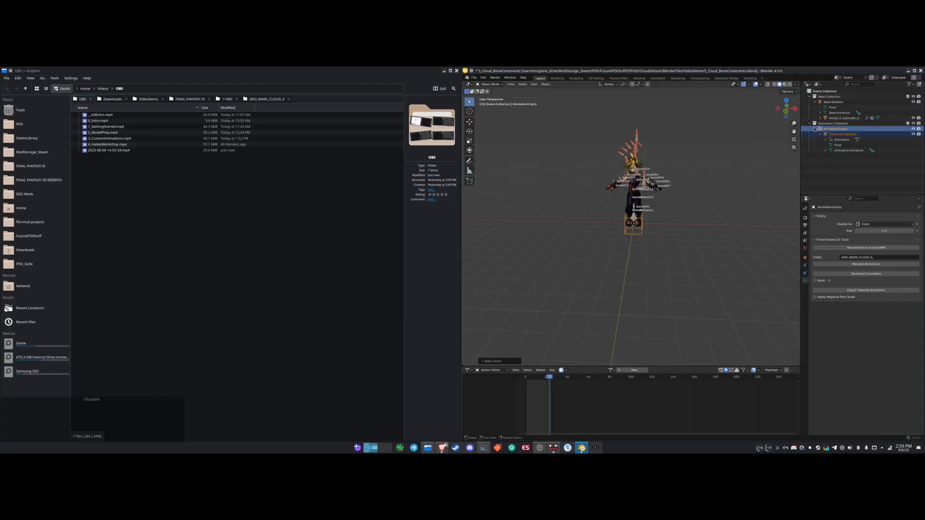
click(814, 129)
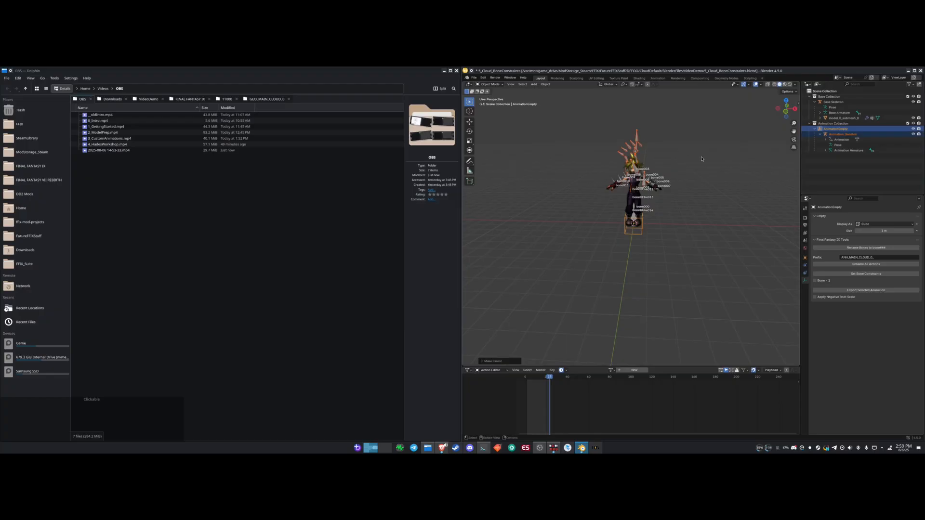
- Select only AnimationEmpty, switch to the front view and hide the model mesh model_0_submesh_0 in the Base Collection
click(834, 133)
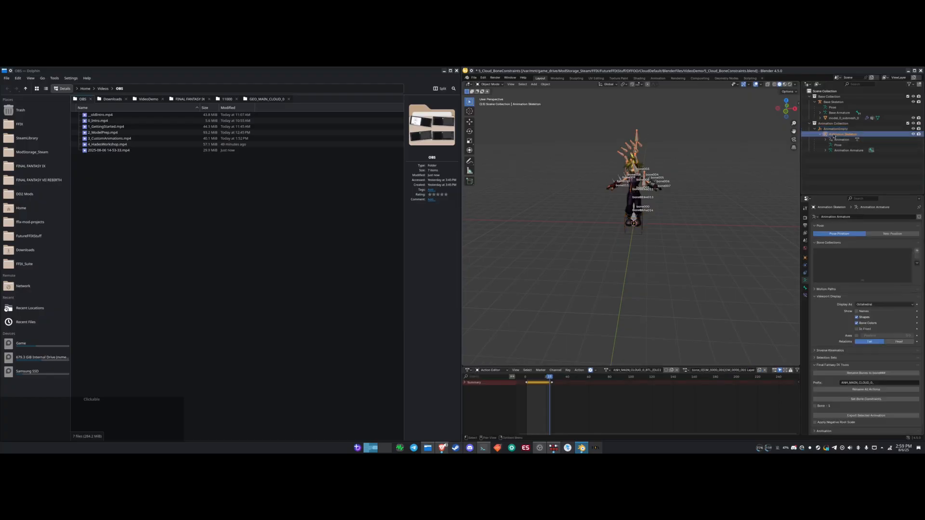
click(834, 129)
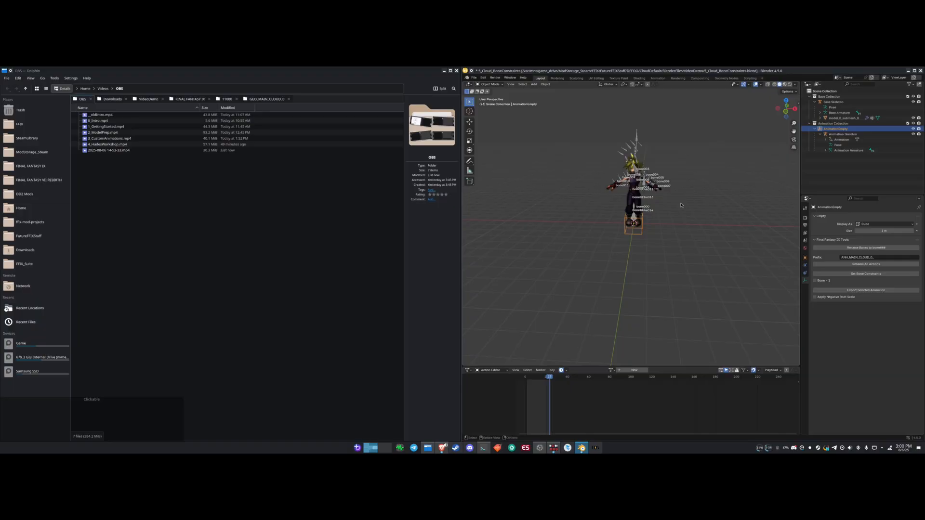
key(g)
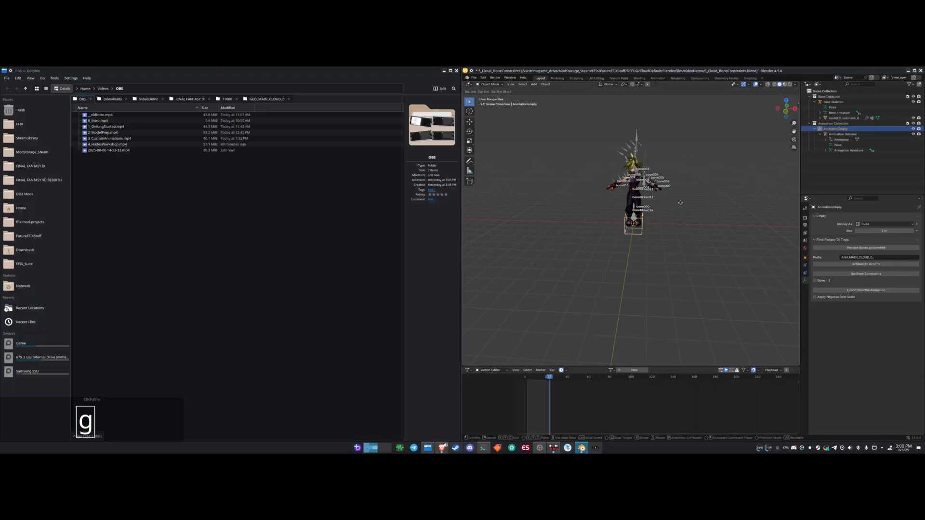
key(Escape)
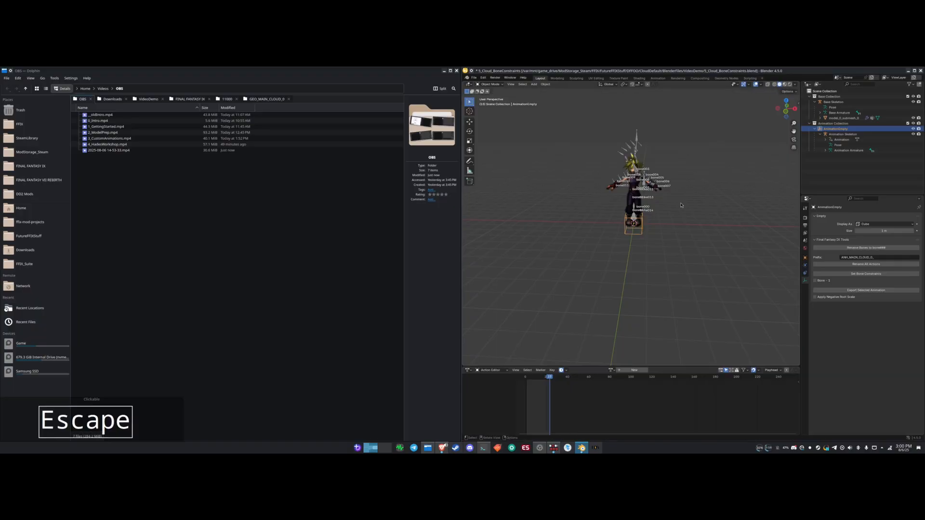
key(KP_End)
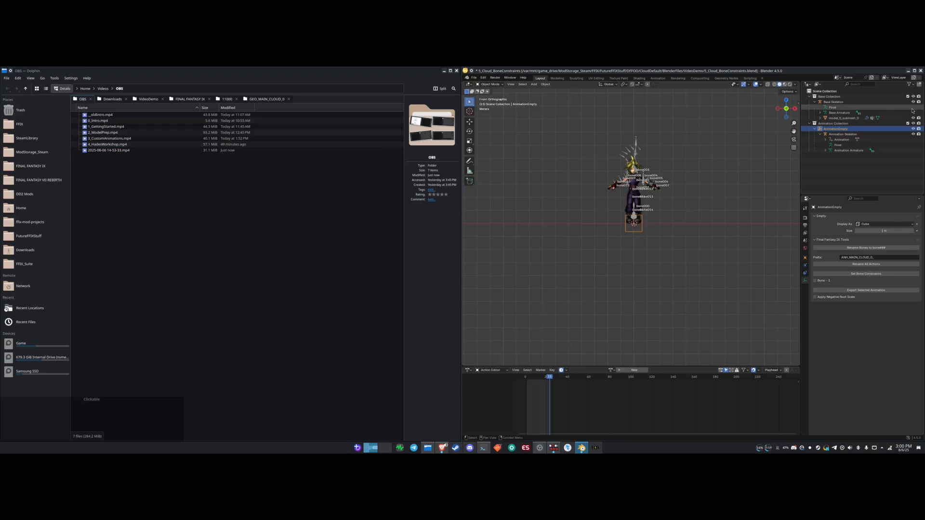
click(913, 117)
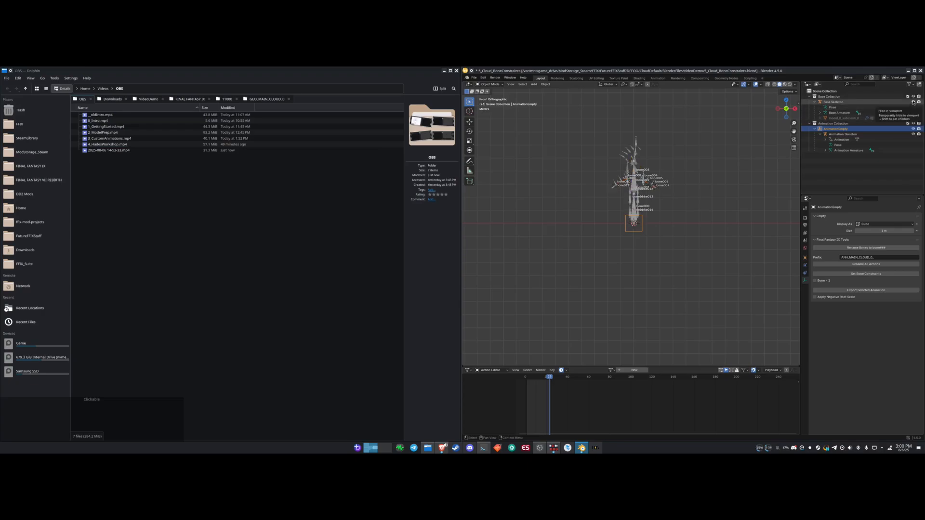
- Hide the Base Skeleton and lower AnimationEmpty along Z until the Animation Skeleton's root joint sits on the world origin
click(913, 102)
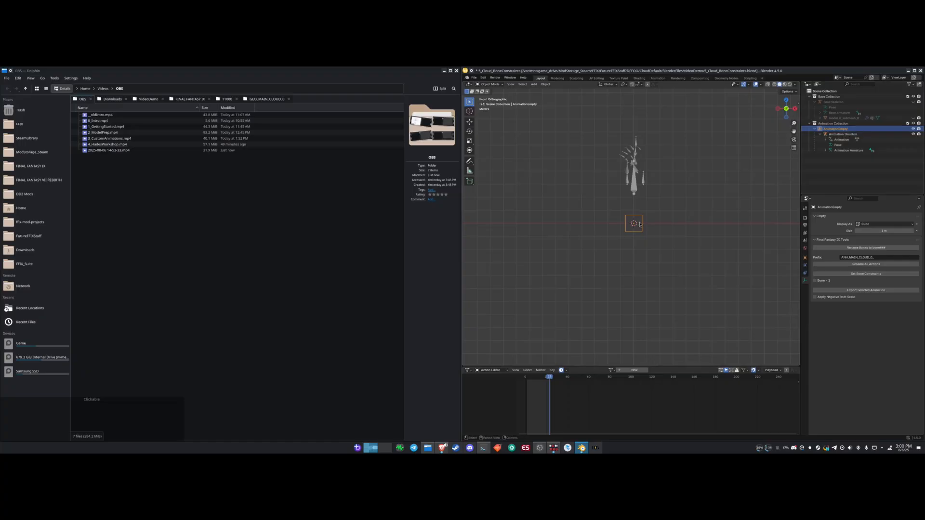
key(g)
key(z)
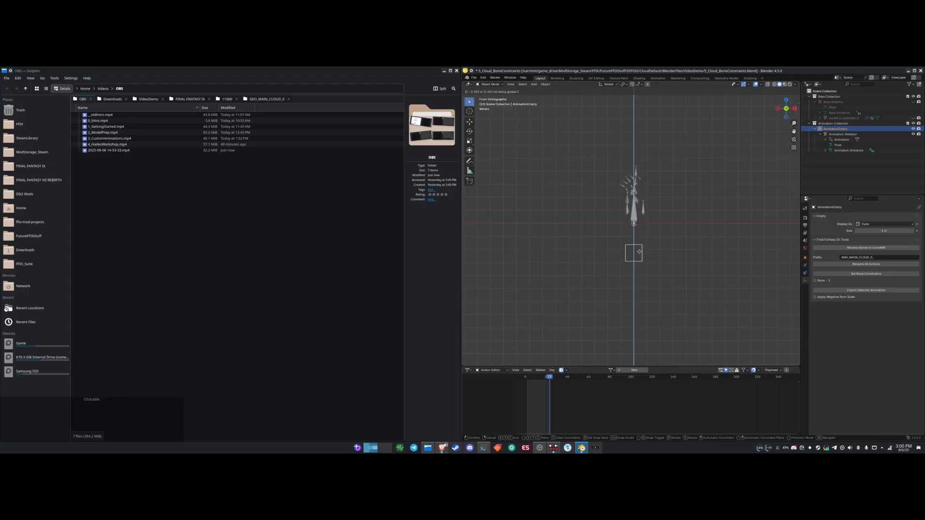
key(Escape)
scroll(642, 287, up, 8)
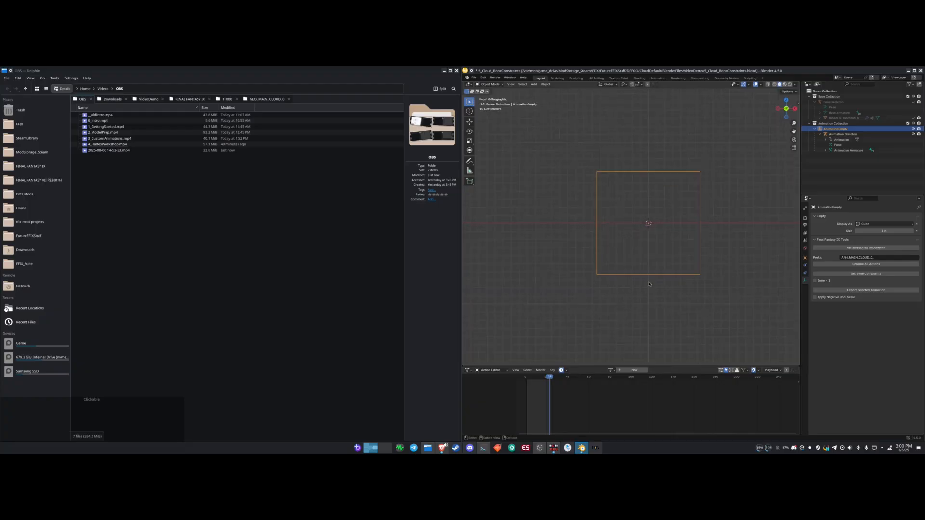
scroll(651, 275, up, 4)
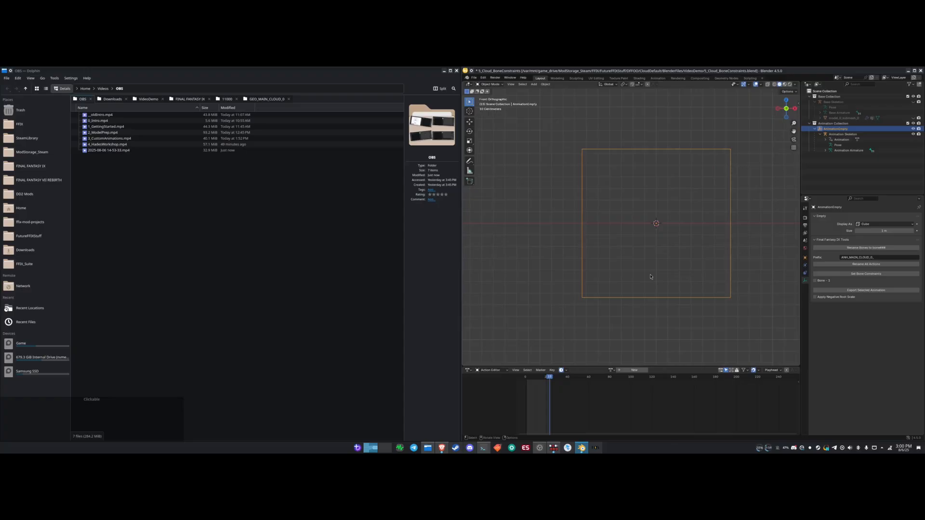
key(g)
key(z)
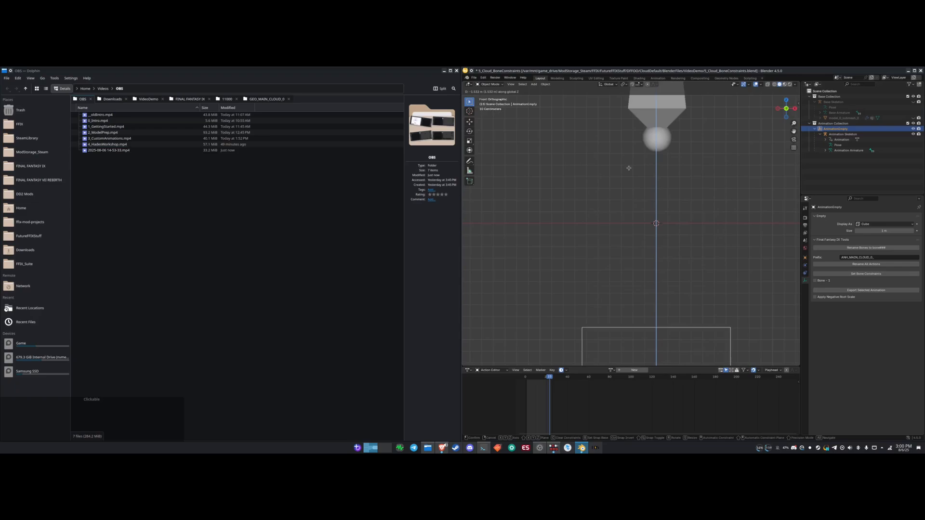
click(612, 253)
- Show the Base Skeleton again and nudge AnimationEmpty along Z and X so both skeletons' root joints overlap
click(913, 102)
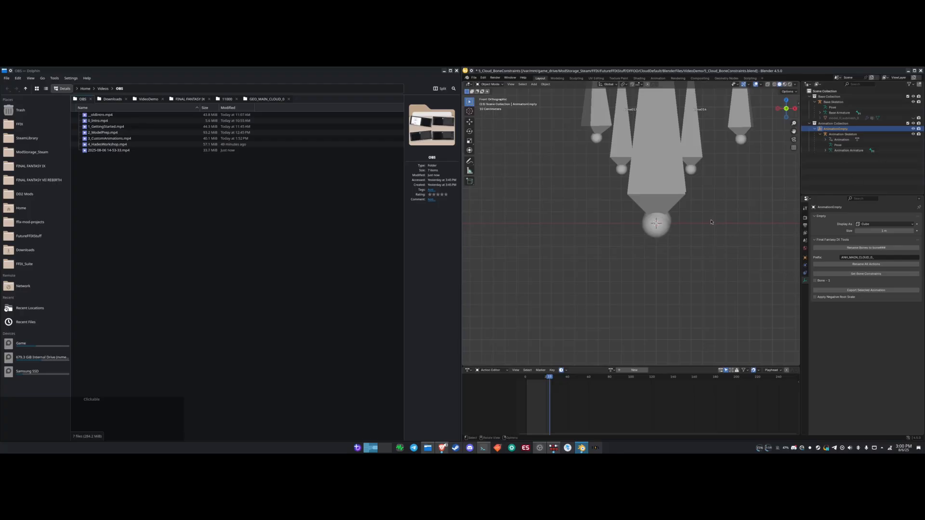
key(g)
key(z)
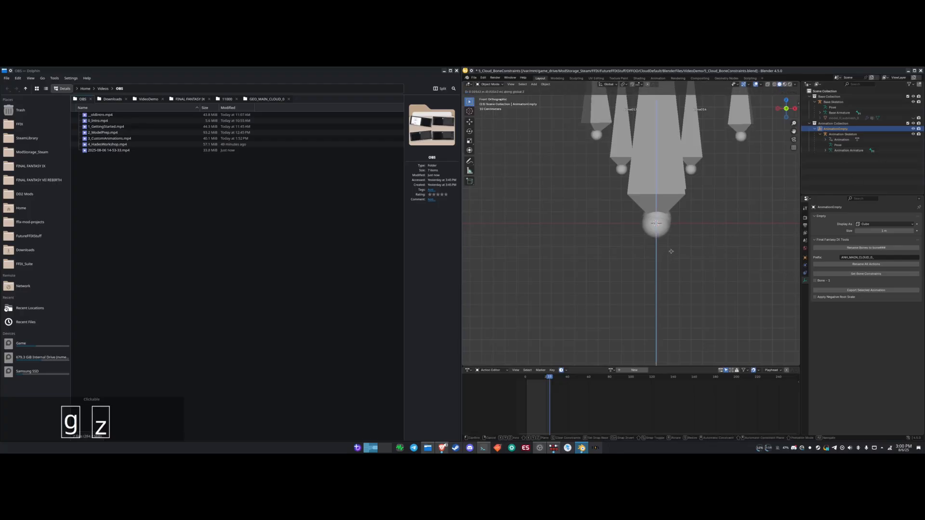
click(666, 257)
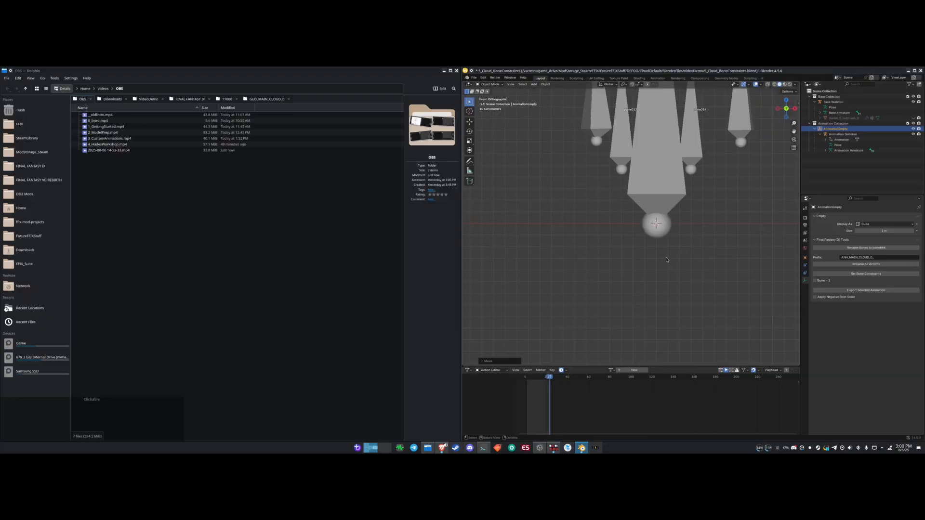
scroll(656, 262, up, 1)
key(g)
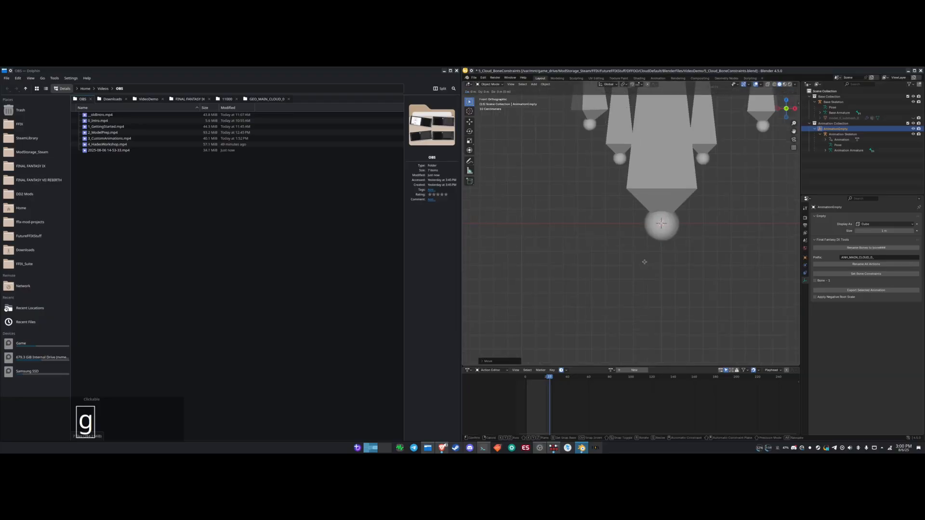
key(x)
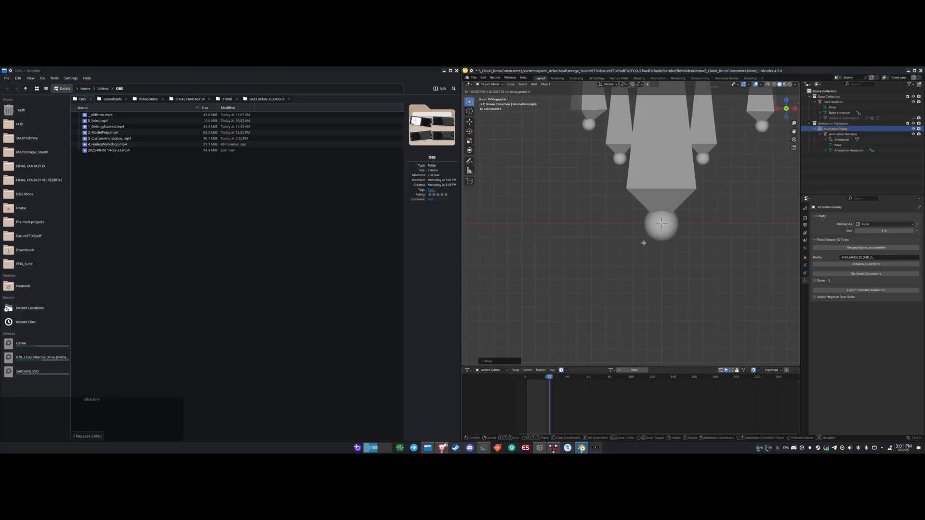
click(644, 243)
- Fine-tune AnimationEmpty's height along Z with a close-up of the overlapping root joints
scroll(665, 262, up, 2)
scroll(636, 260, up, 2)
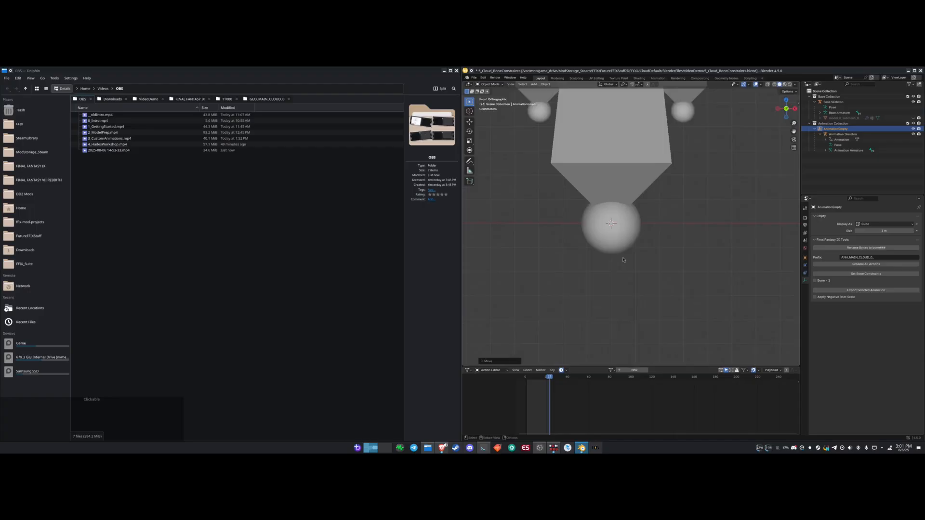
scroll(619, 260, up, 2)
key(g)
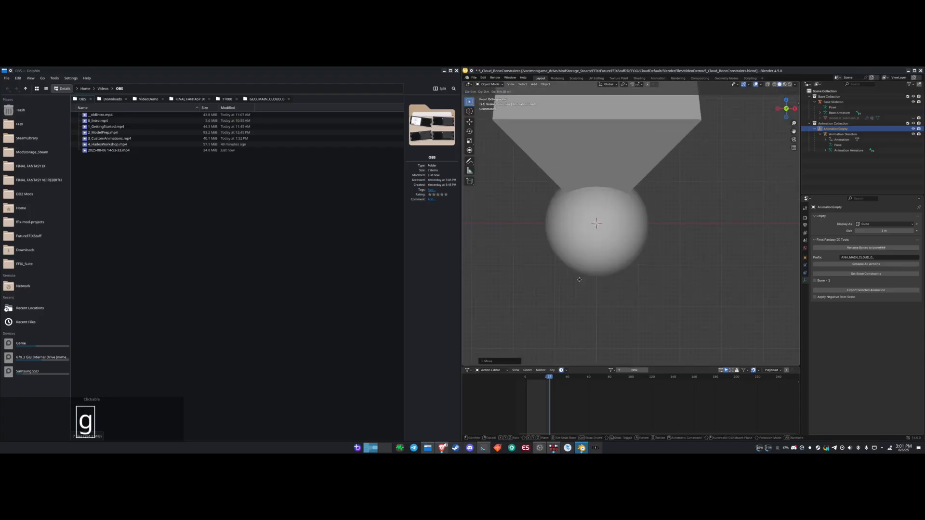
key(z)
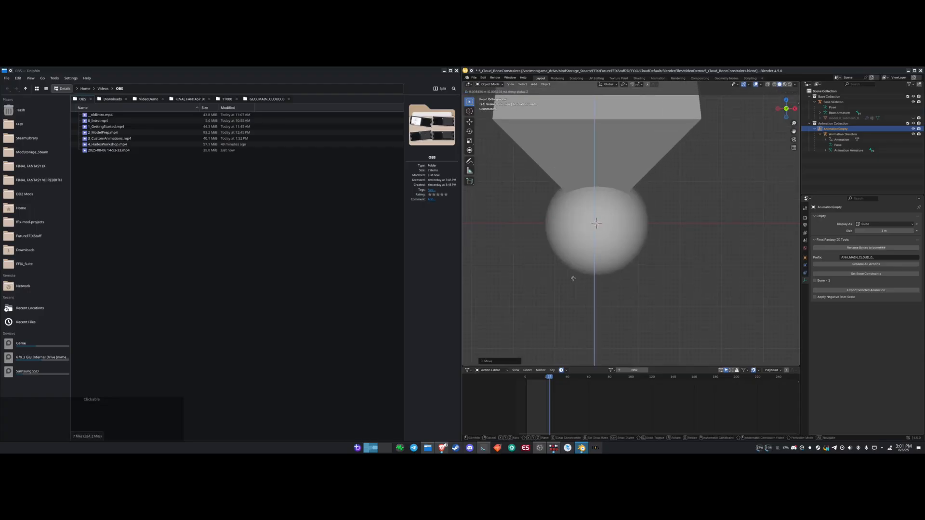
click(573, 279)
scroll(574, 261, down, 7)
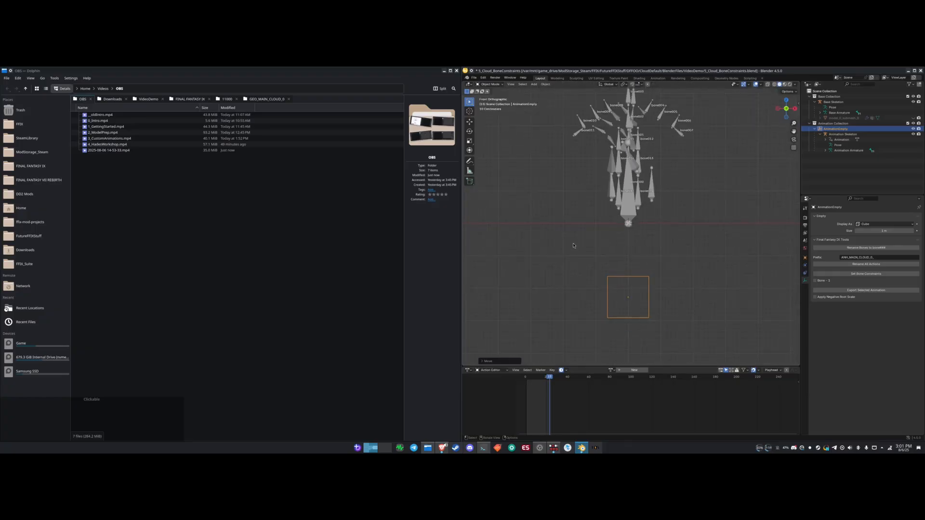
middle_drag(577, 206, 566, 186)
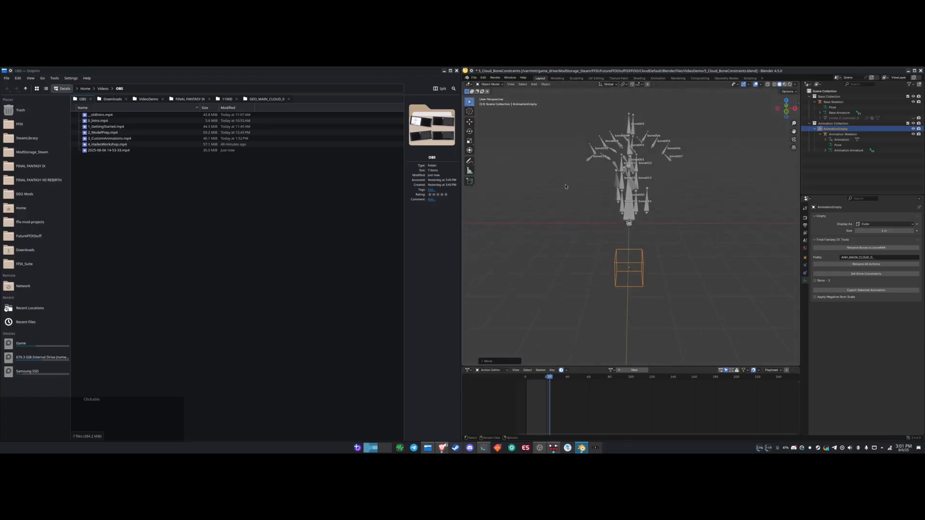
- Delete the single existing Cloud action from the outliner's Blender File display mode, and return the outliner to View Layer
click(833, 129)
click(819, 85)
click(824, 119)
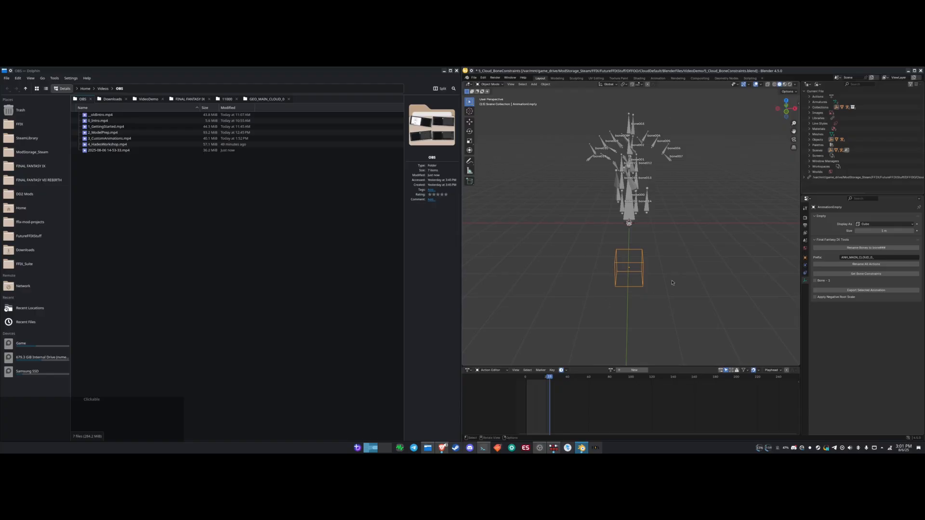
click(809, 97)
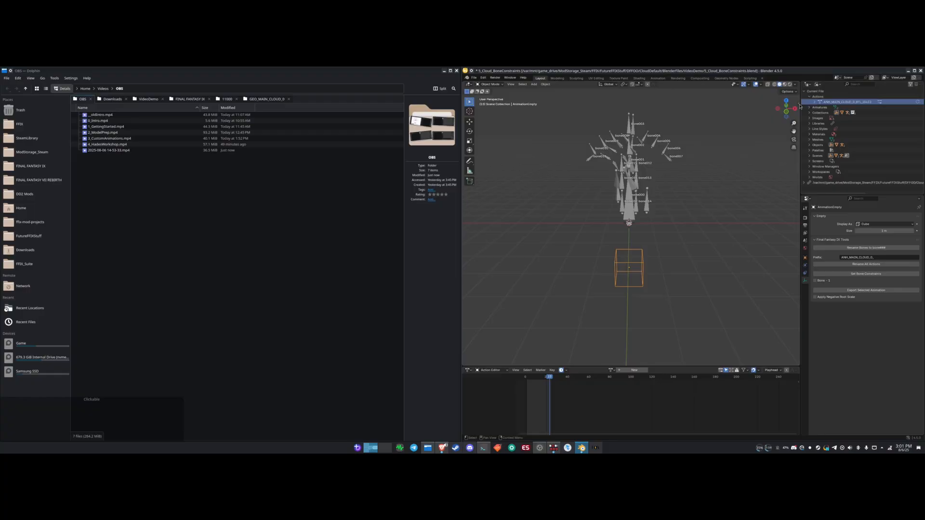
right_click(875, 105)
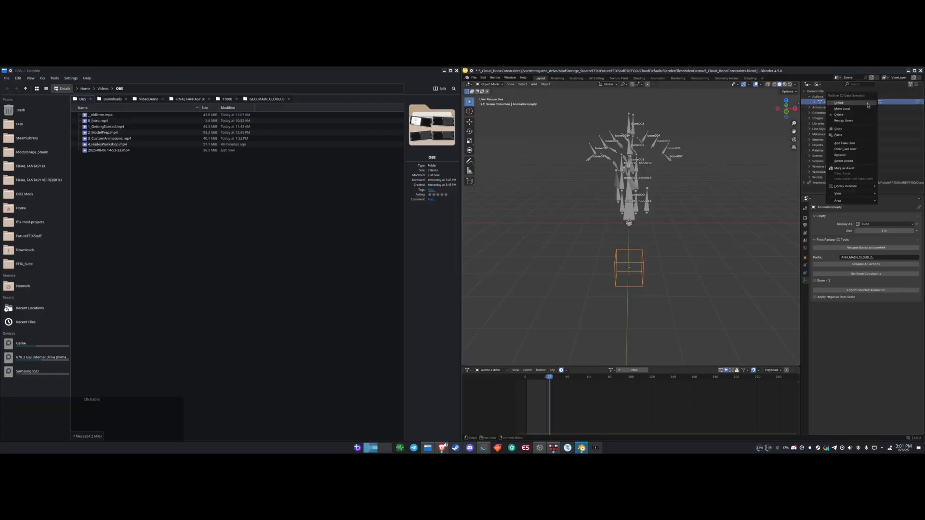
click(839, 118)
click(807, 84)
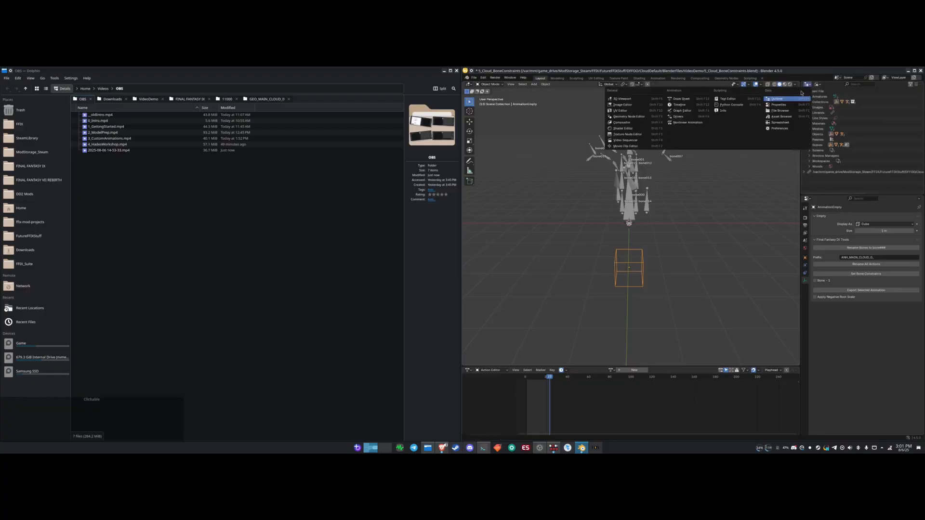
click(818, 84)
click(828, 103)
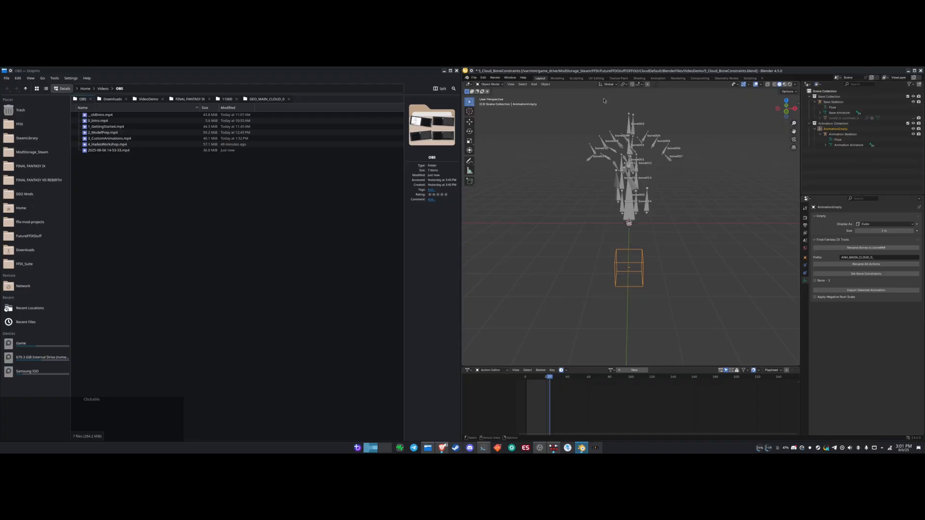
- Append all ANH_MAIN_CLOUD_0 actions from the Cloud_ExistingAnimations blend file and check them in the outliner's Blender File display mode
click(474, 78)
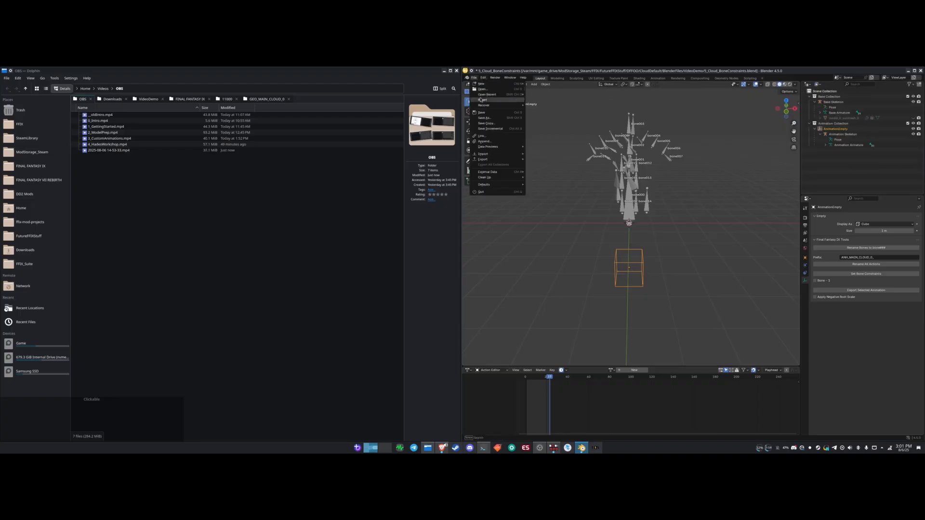
click(484, 141)
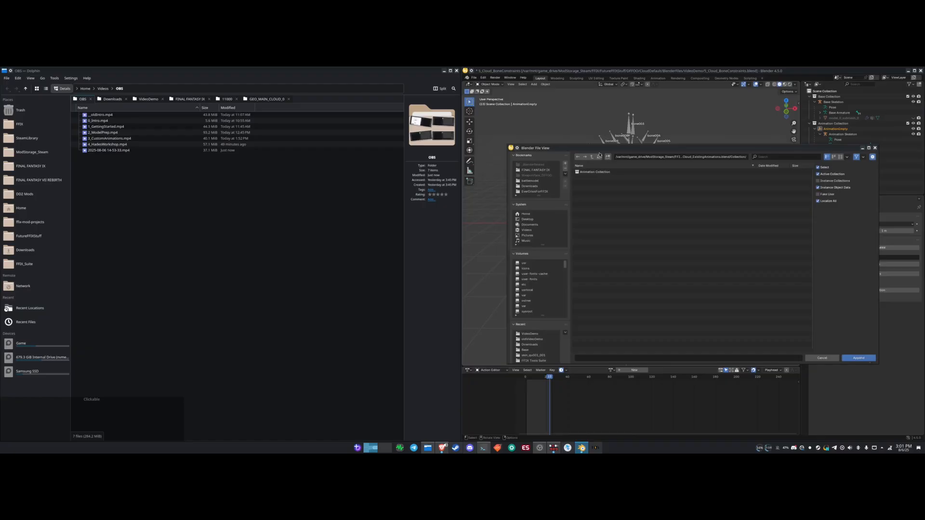
double_click(585, 172)
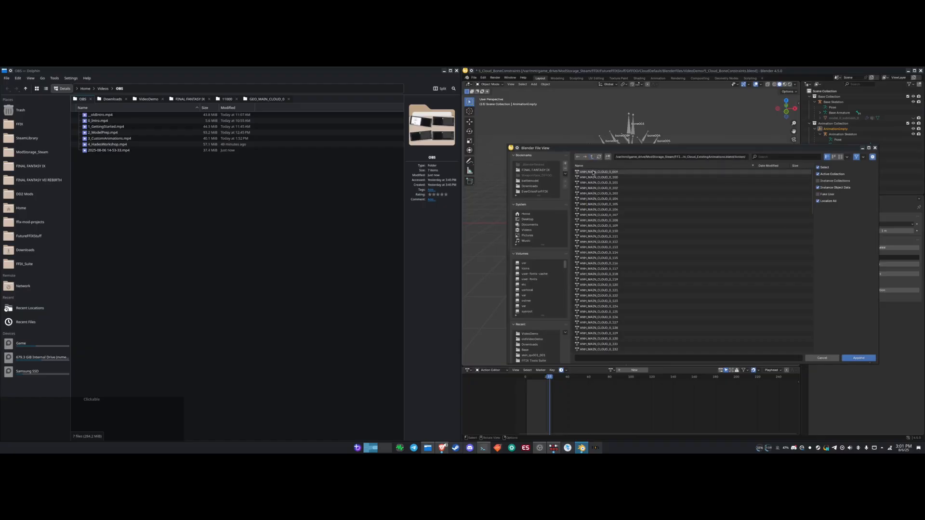
key(a)
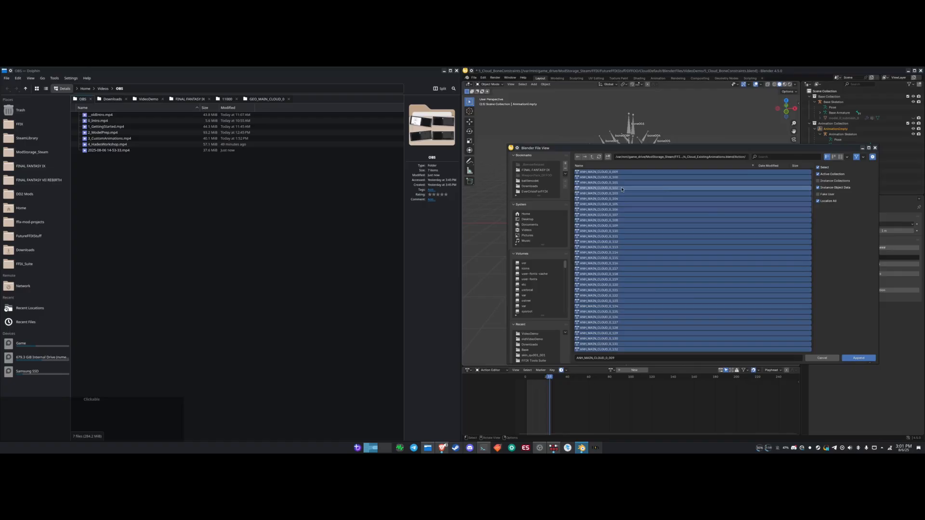
click(858, 358)
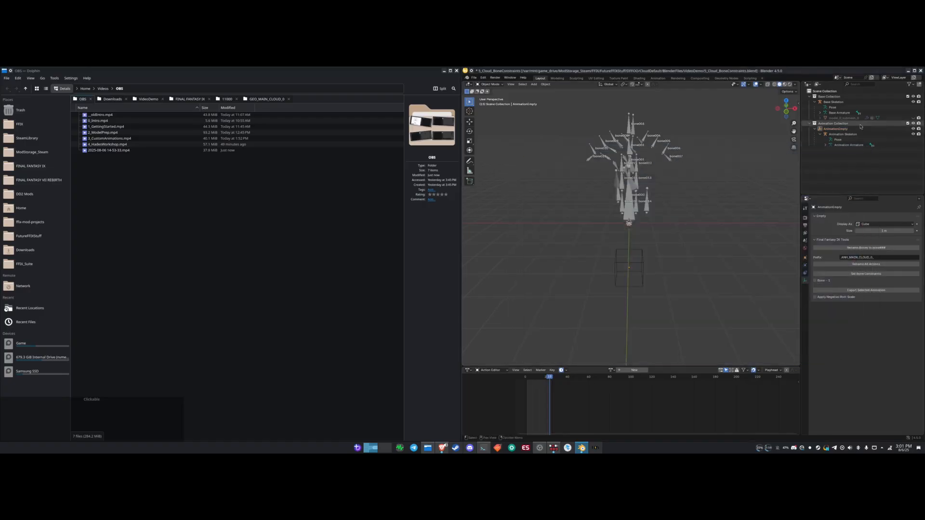
click(818, 85)
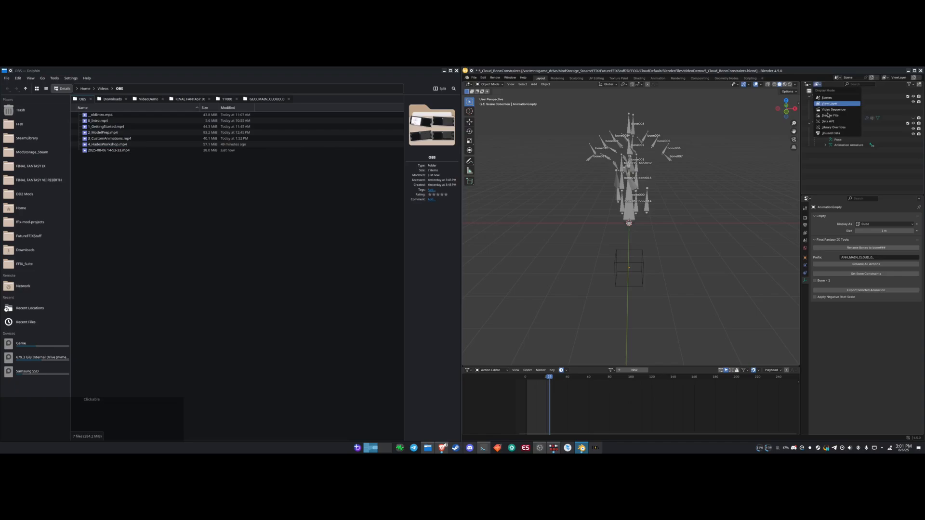
click(829, 117)
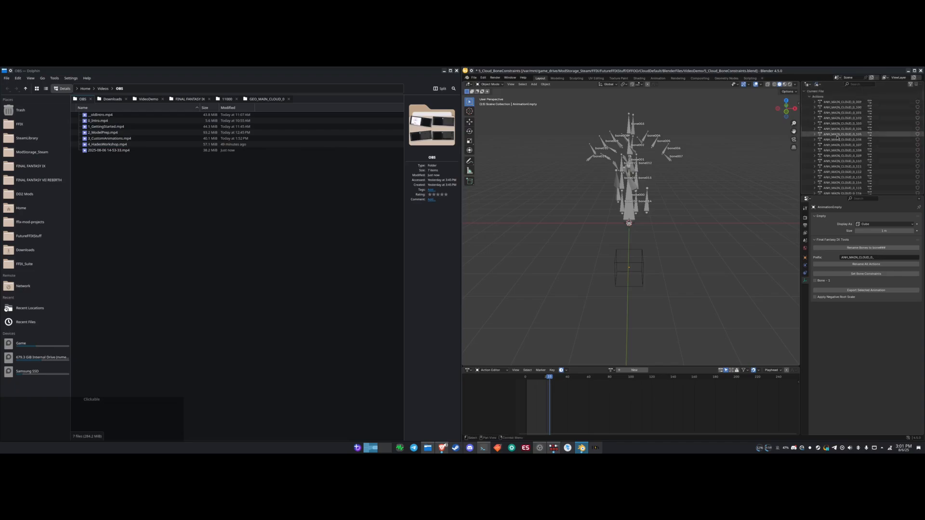
click(818, 84)
click(824, 103)
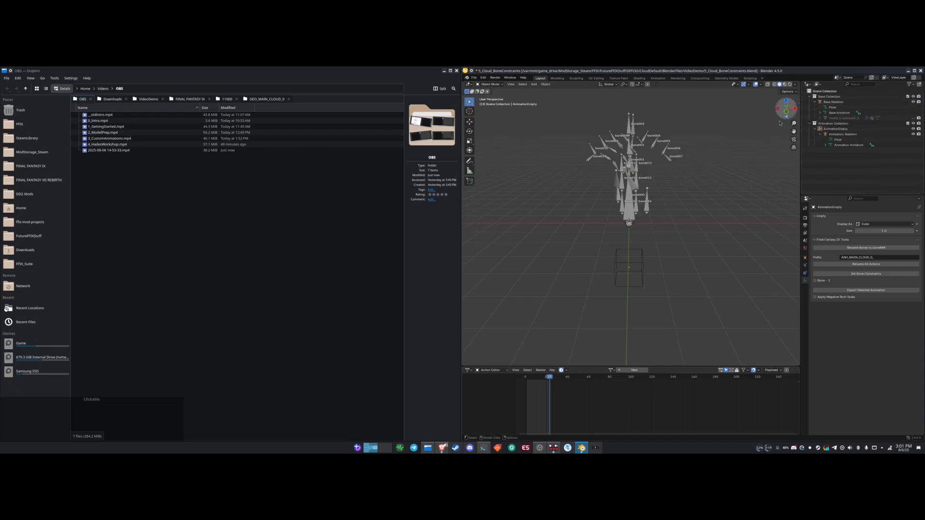
- Select the Animation Skeleton and assign it the ANH_MAIN_CLOUD_0 battle idle action together with that action's bone slot
click(838, 128)
click(852, 135)
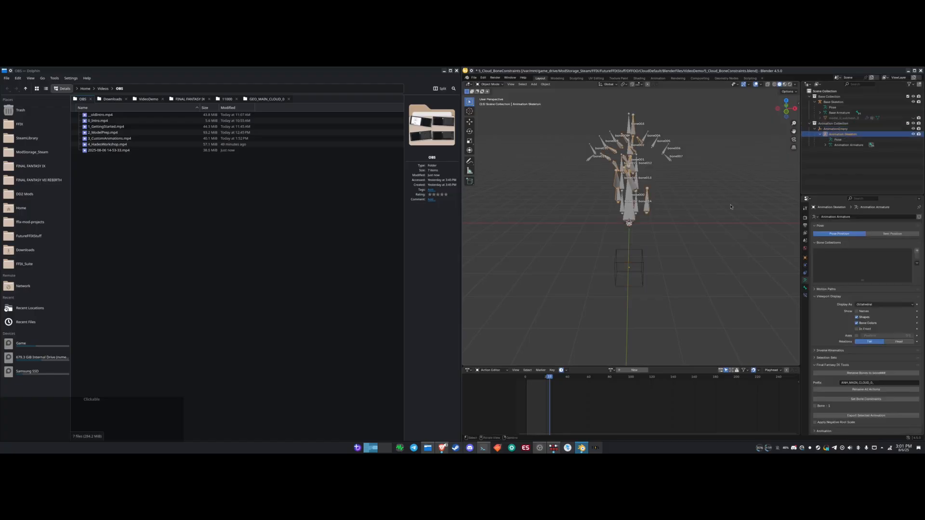
click(612, 370)
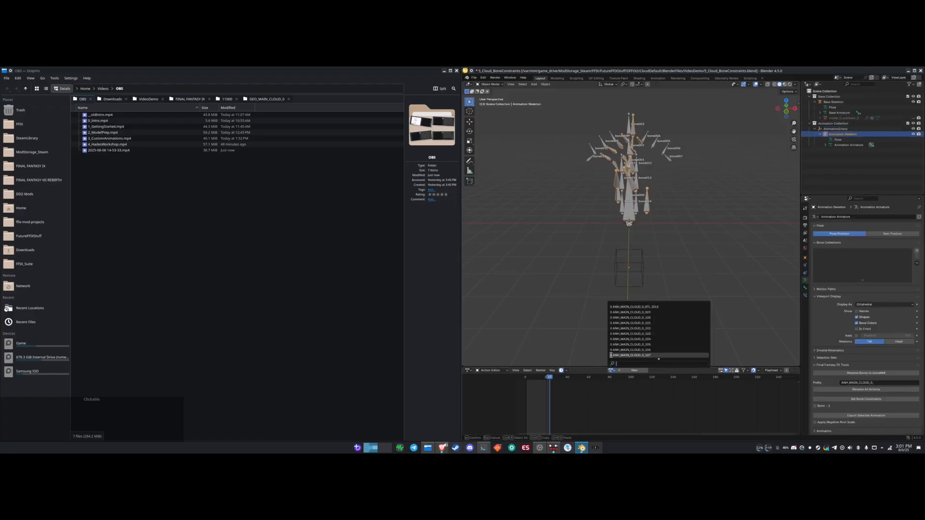
click(661, 307)
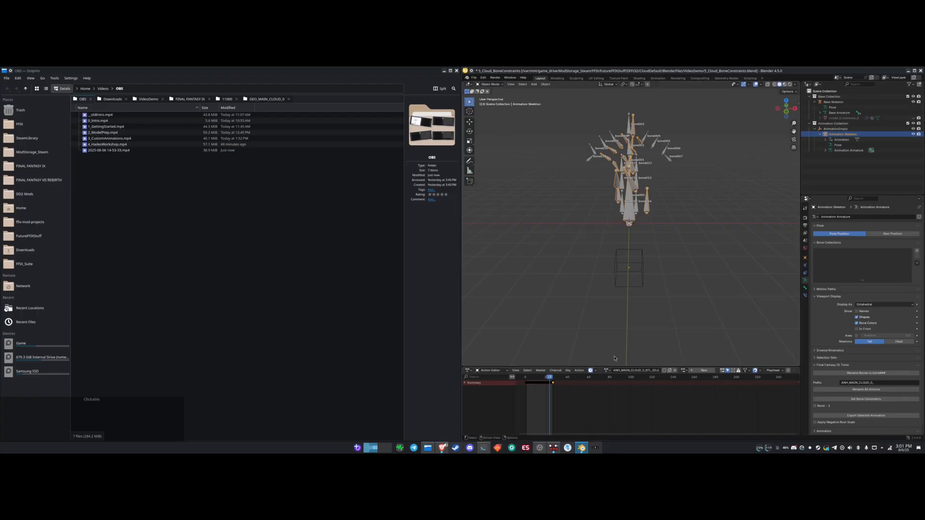
click(684, 370)
click(706, 312)
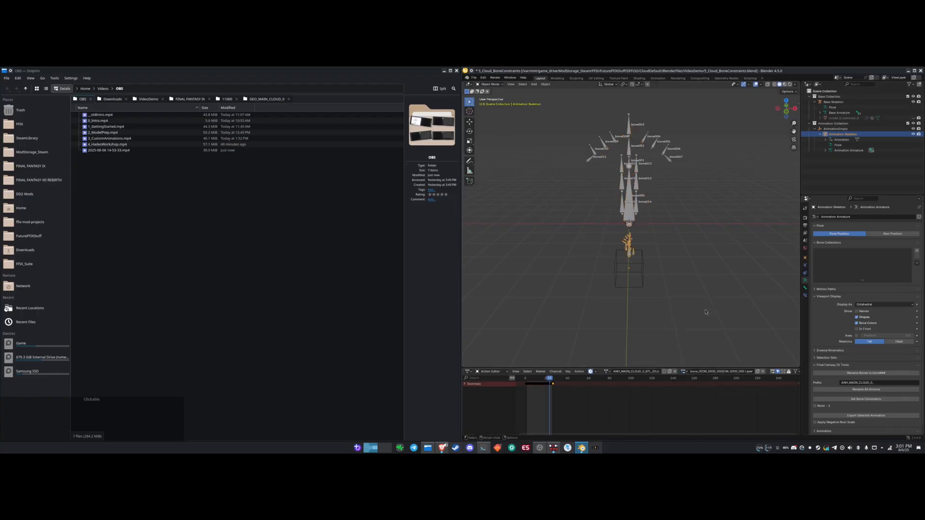
- Play the assigned idle animation and compare the Animation Skeleton's size and position with the Base Skeleton, and stop playback
key(space)
scroll(578, 267, up, 4)
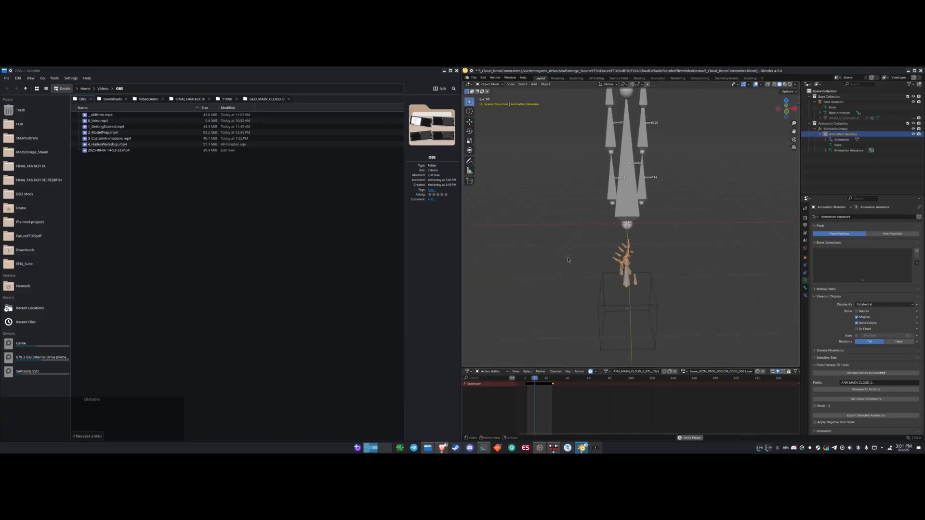
scroll(568, 260, down, 2)
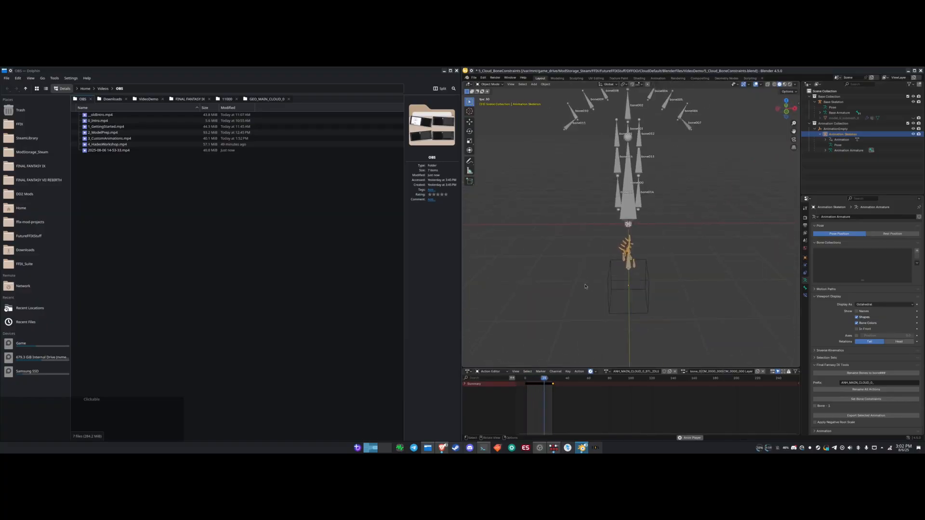
scroll(586, 287, up, 2)
key(space)
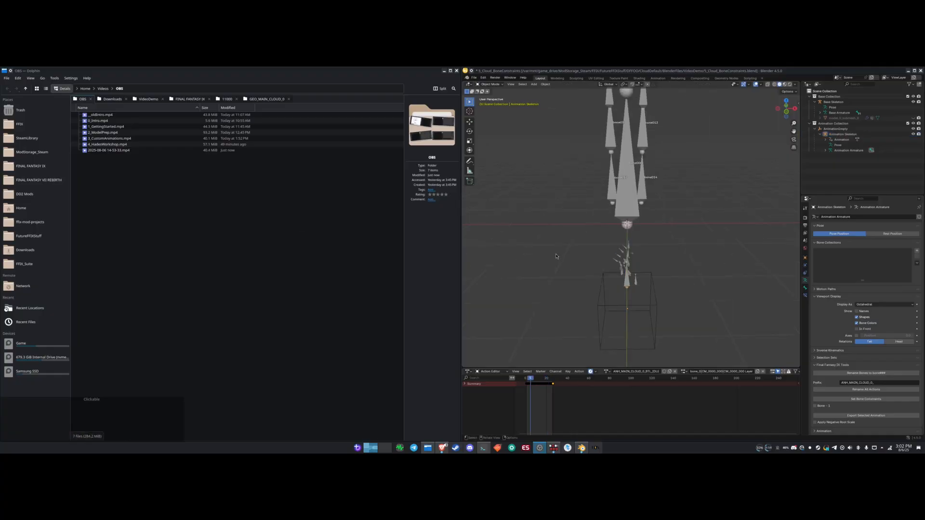
- Play the assigned idle action with the Animation Skeleton selected, check its size against the Base Skeleton, and stop playback
scroll(564, 257, down, 2)
scroll(592, 252, up, 2)
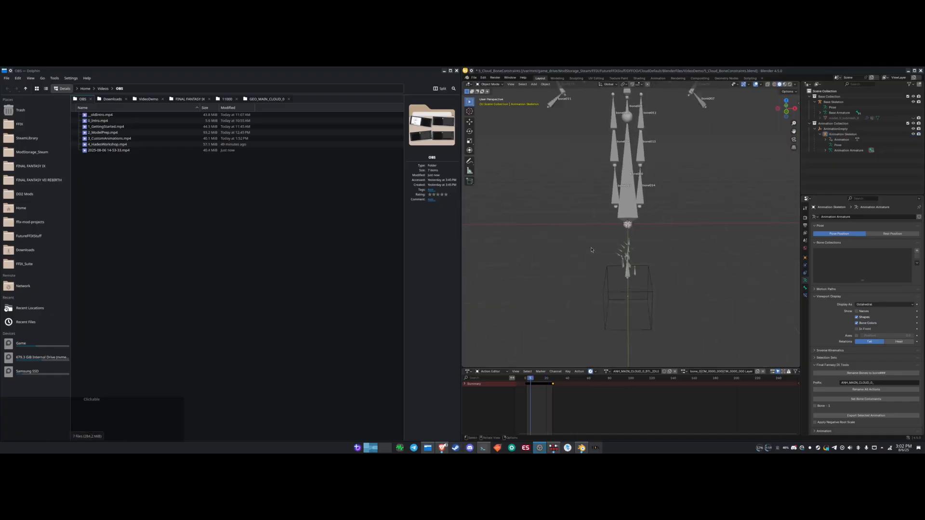
click(630, 267)
key(space)
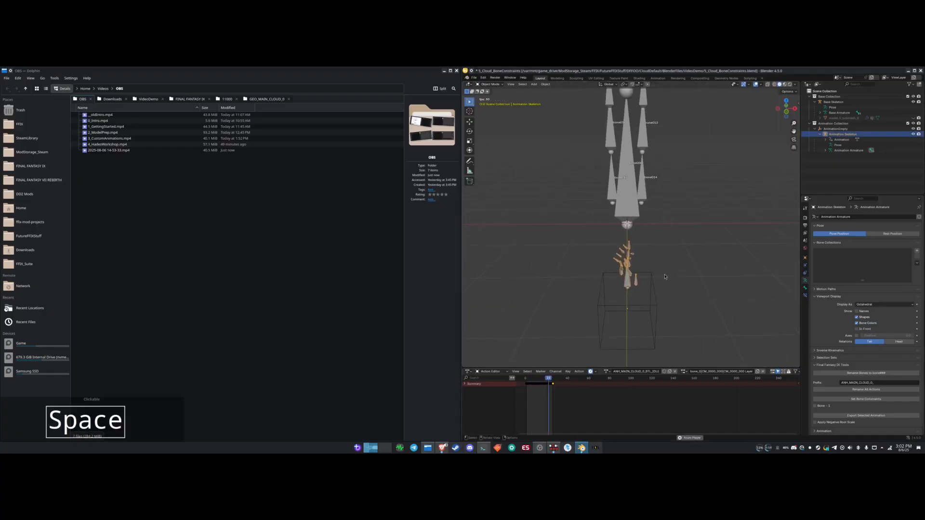
key(space)
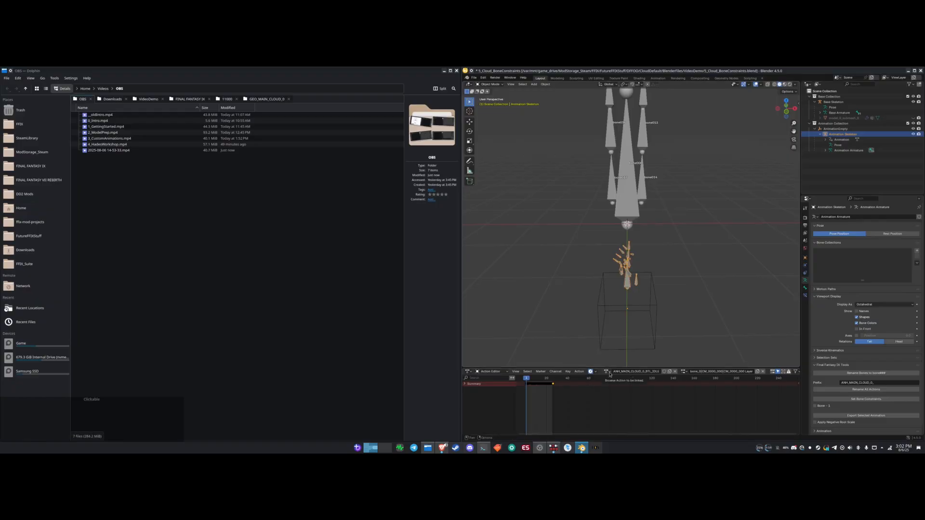
scroll(621, 279, down, 2)
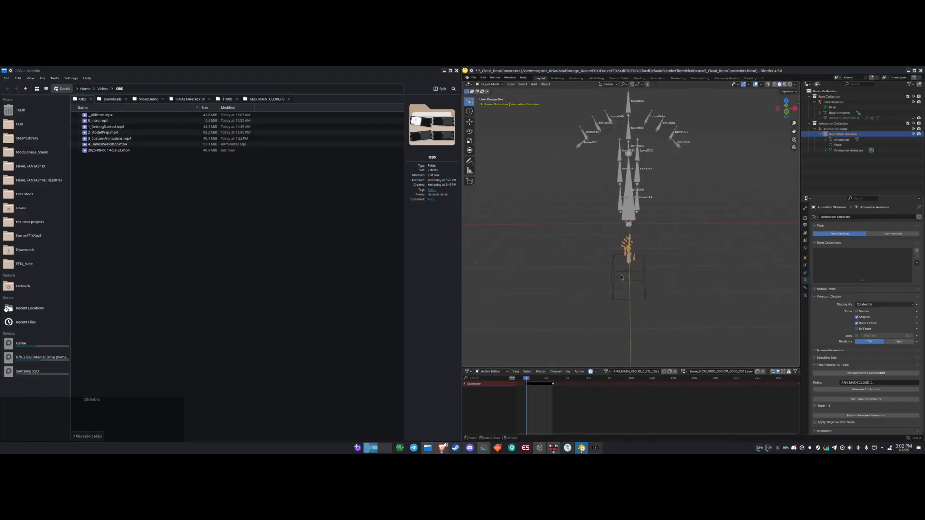
- Undo the Animation Skeleton's bone slot assignment and return the playhead to the first frame
key(ctrl+z)
key(ctrl+z)
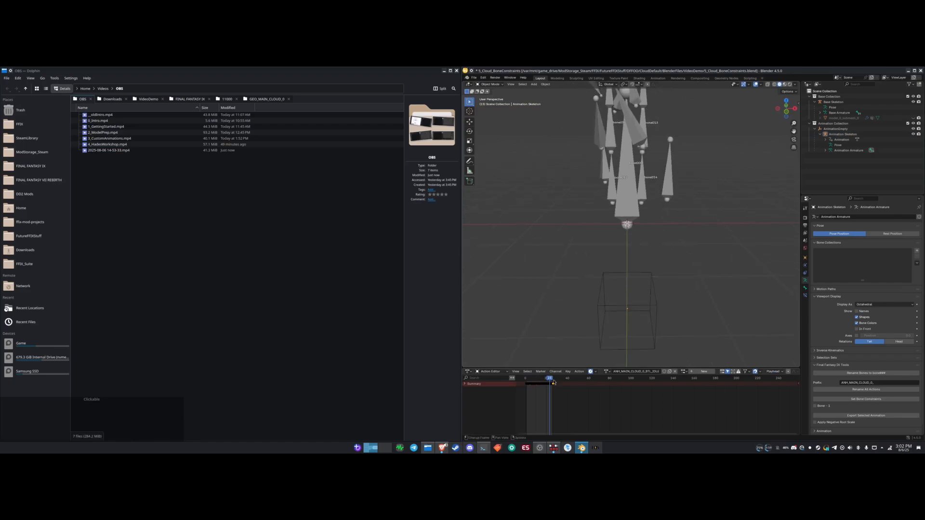
drag(554, 382, 526, 381)
scroll(648, 332, down, 2)
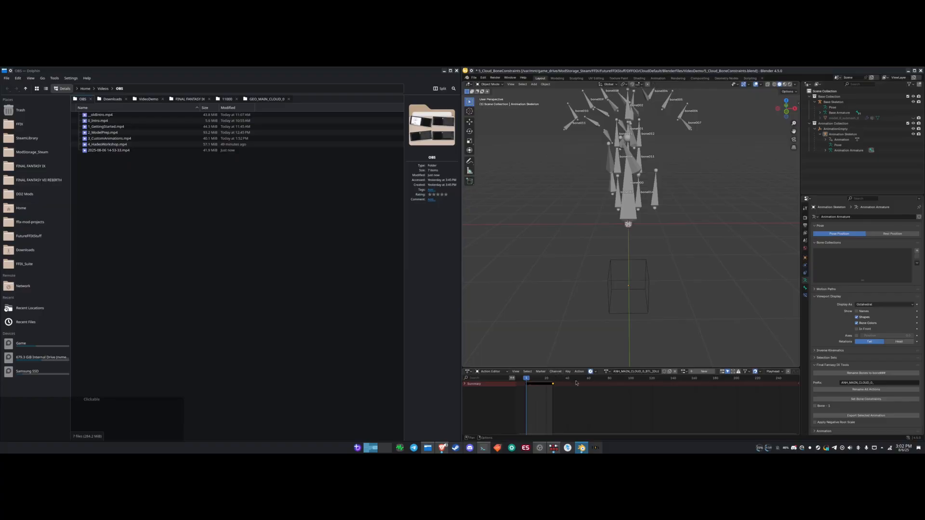
- Switch the Animation Skeleton to the ANH_MAIN_CLOUD_0_BTL_IDLE2 action, inspect its end keyframes, and briefly play it
click(607, 372)
text(idle2)
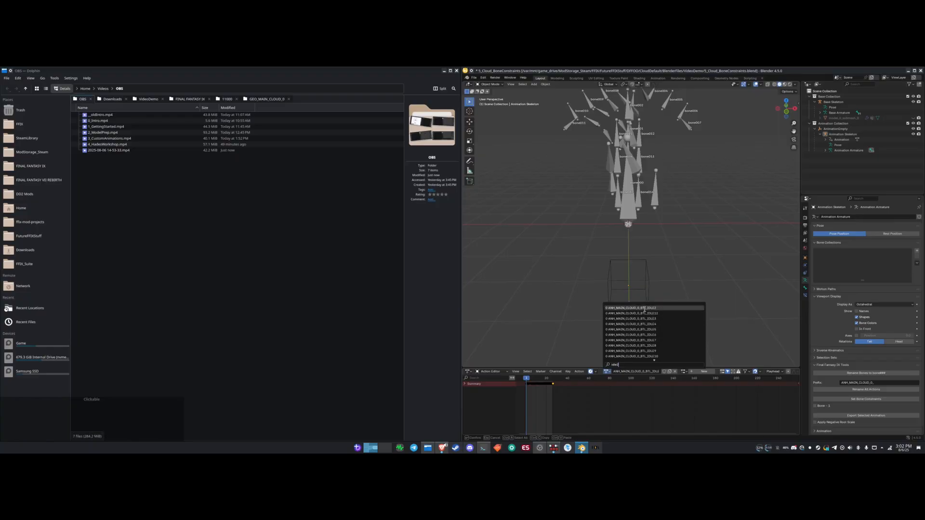
click(636, 308)
scroll(571, 400, up, 2)
middle_drag(523, 397, 682, 405)
scroll(599, 398, up, 8)
scroll(620, 403, up, 7)
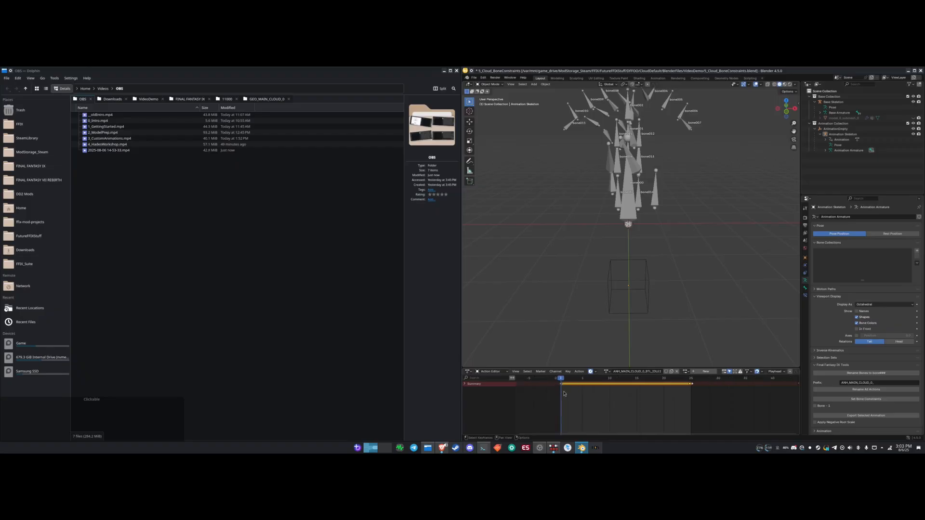
click(693, 385)
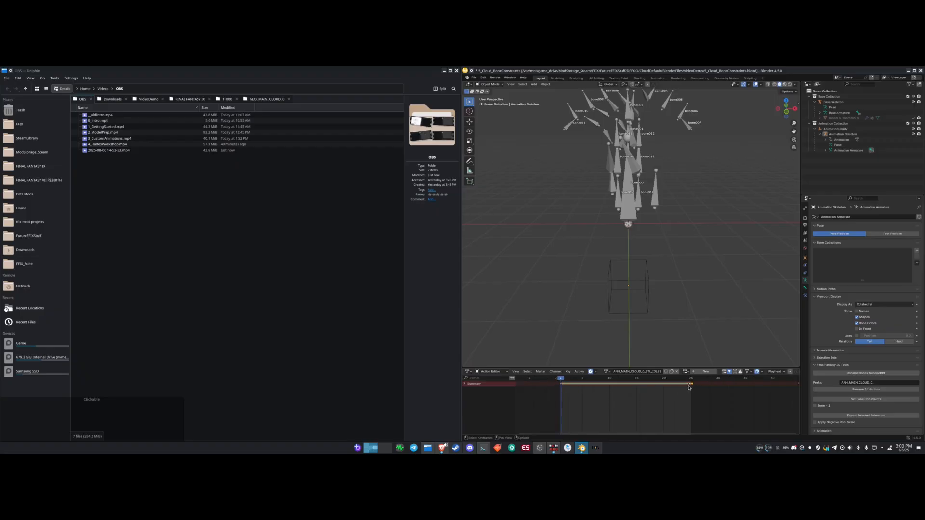
click(690, 385)
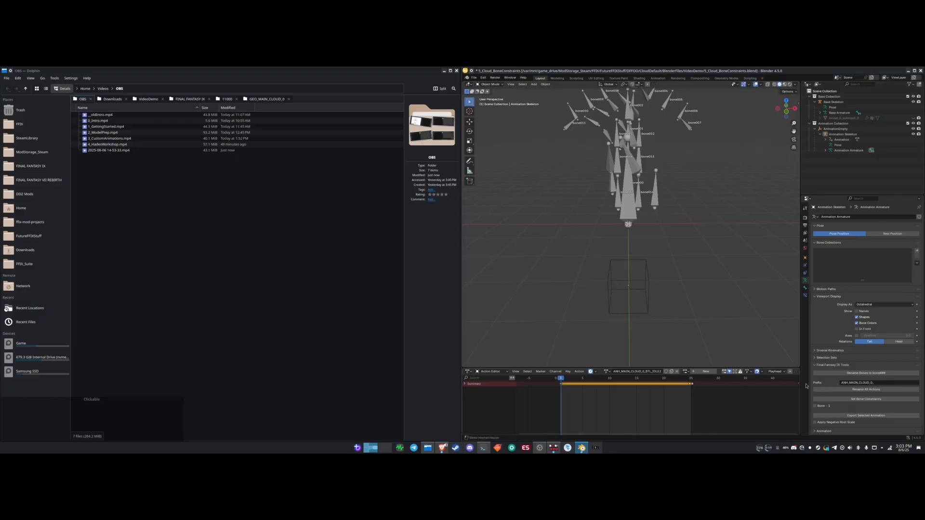
key(space)
key(space)
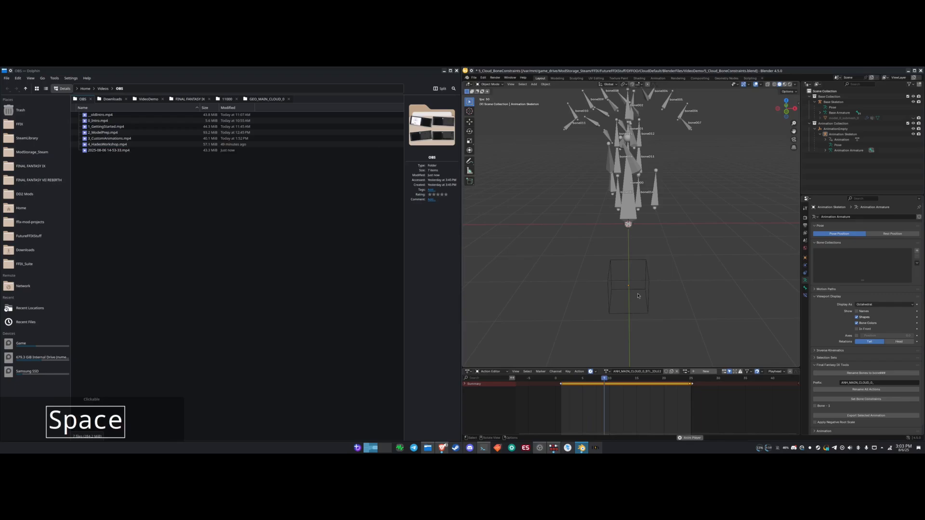
- Select the Animation Skeleton, assign the BTL_IDLE2 action's bone slot, and play the animation to check it
click(843, 134)
click(685, 372)
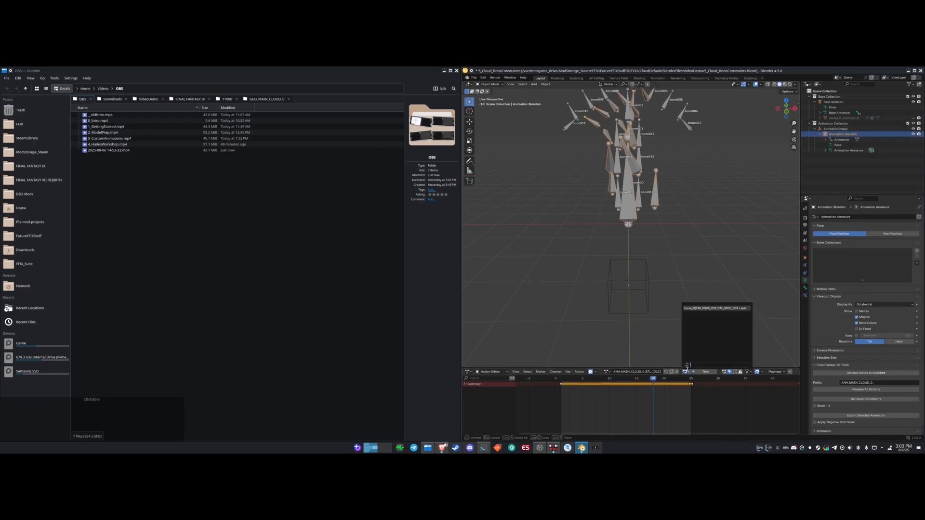
click(709, 308)
key(space)
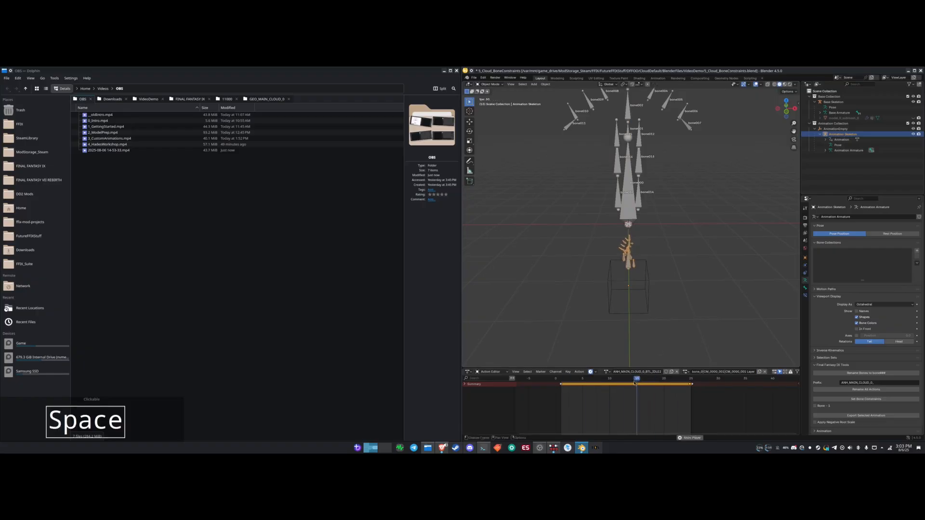
key(space)
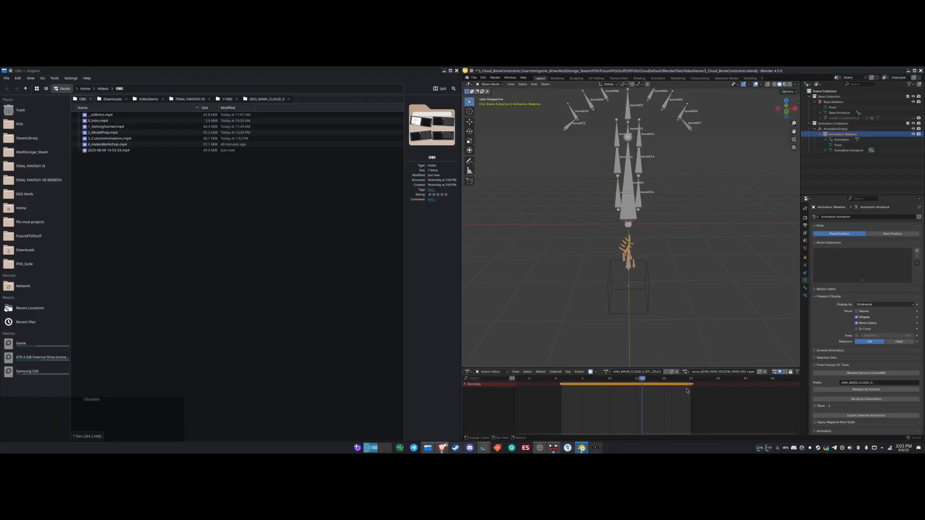
- Delete the surplus keyframe at the end of the BTL_IDLE2 action and play the animation briefly
key(x)
key(x)
click(687, 387)
key(space)
key(space)
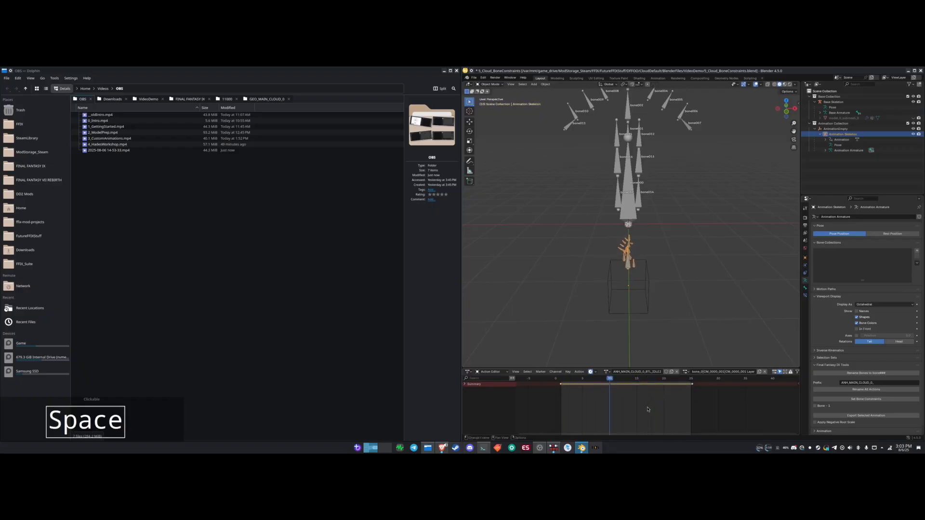
- At the first frame, scale the Animation Skeleton to match the Base Skeleton's size and insert a Scale keyframe
drag(614, 378, 561, 379)
key(s)
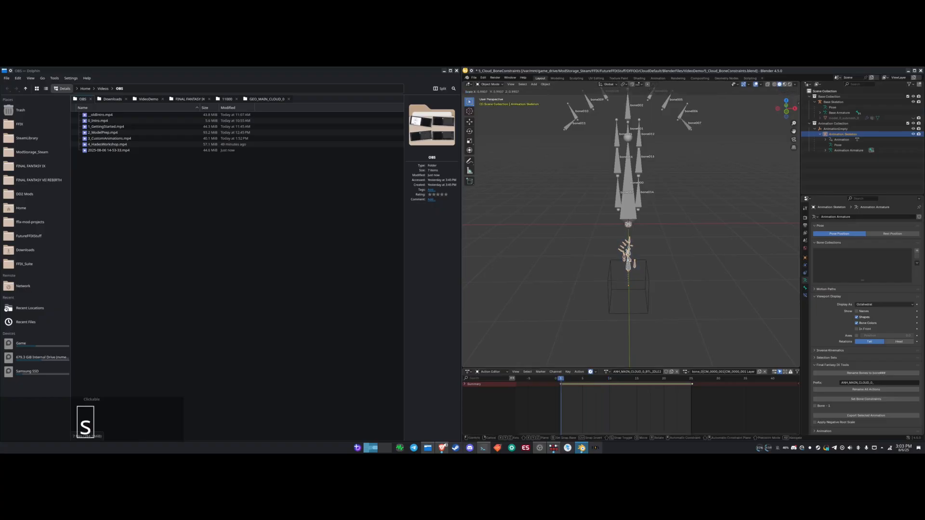
key(KP_Delete)
key(KP_Right)
key(KP_Enter)
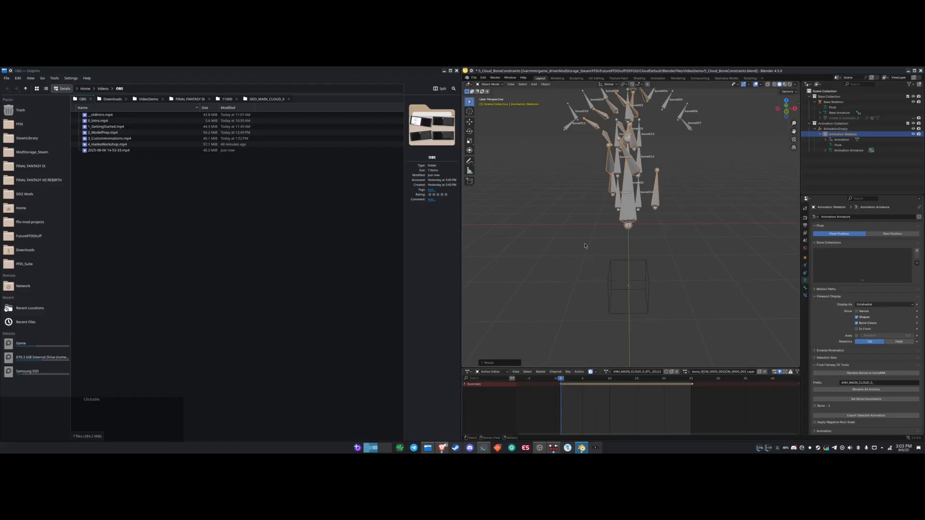
key(k)
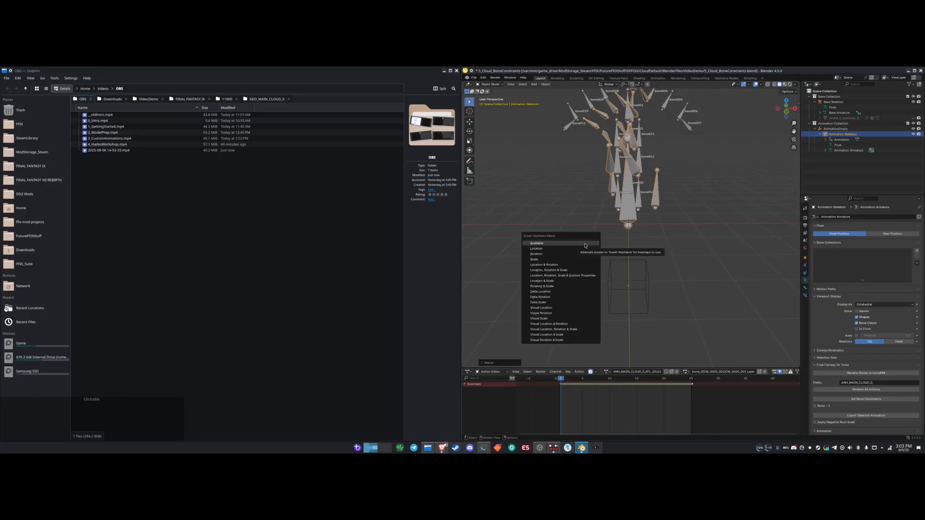
click(542, 260)
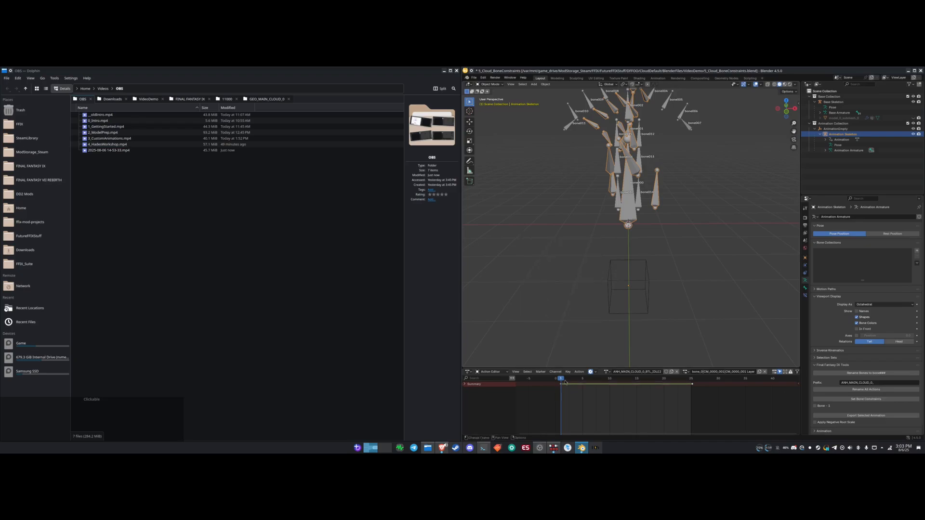
- At the action's last keyframe, scale the Animation Skeleton by the same amount and insert another Scale keyframe
drag(561, 379, 694, 382)
key(Up)
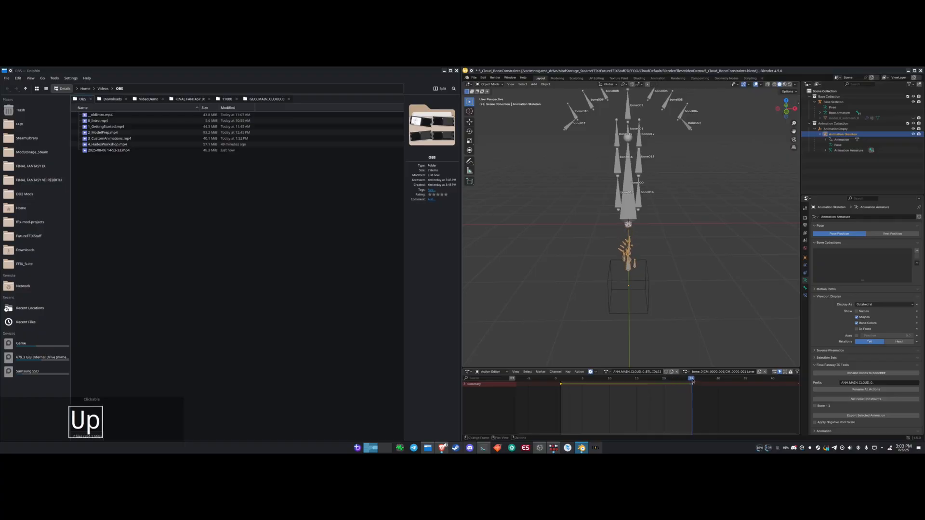
key(Up)
key(Right)
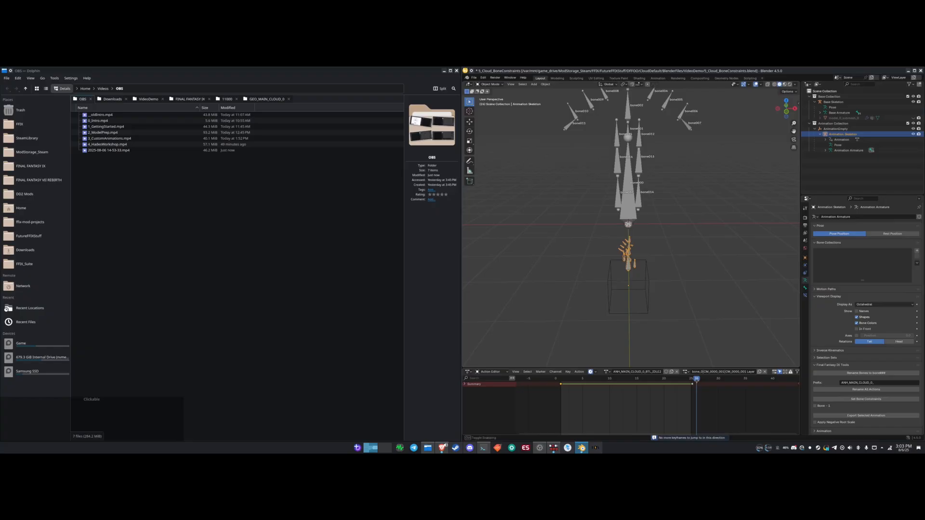
click(693, 381)
key(Up)
key(Up)
key(Up)
key(Up)
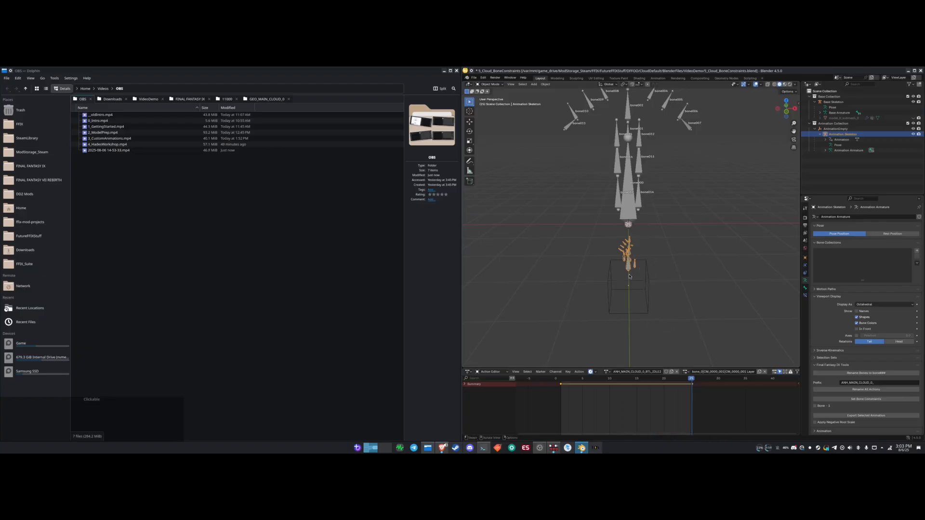
key(s)
key(KP_Delete)
key(KP_Right)
key(KP_Enter)
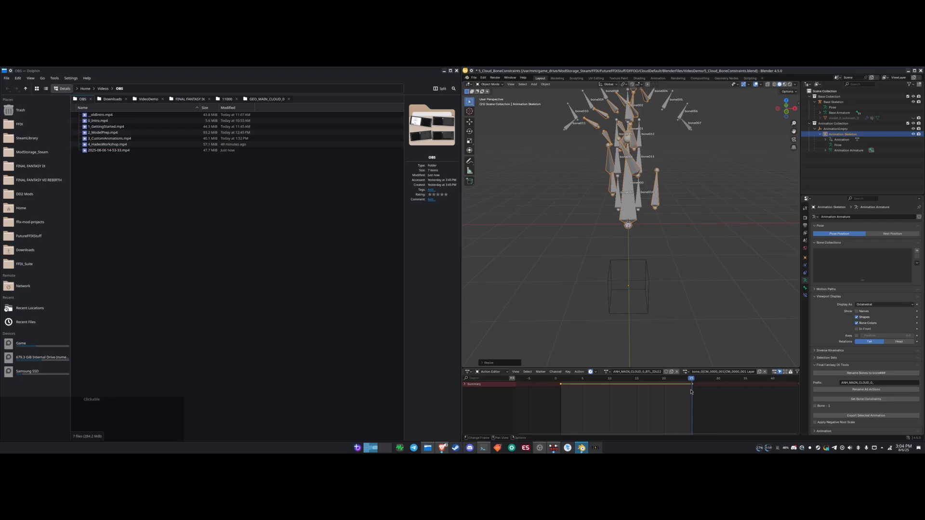
key(k)
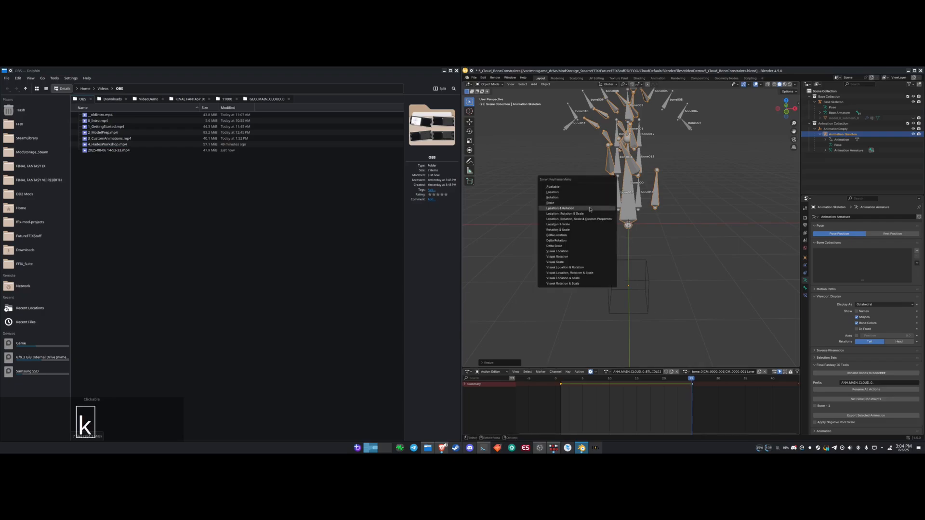
click(586, 206)
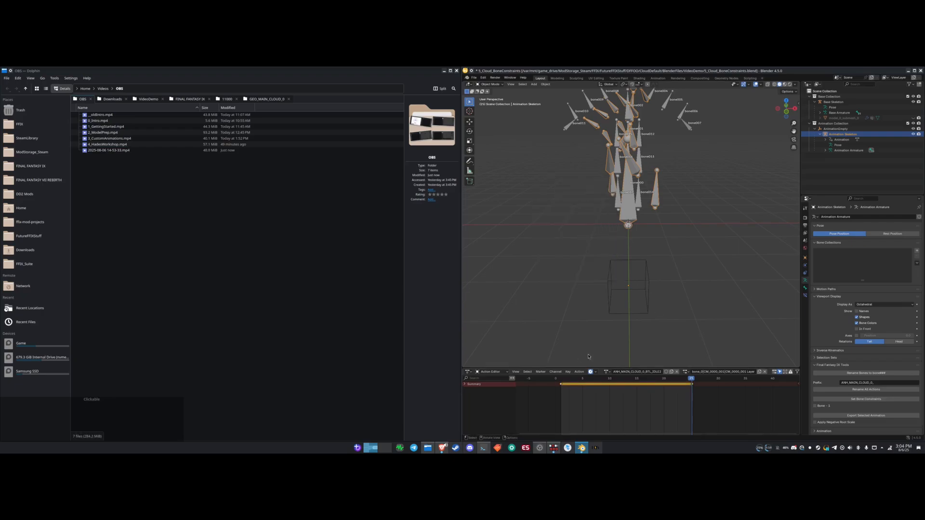
- Play the idle animation to check the Animation Skeleton's scale throughout, and return the playhead to the first frame
key(space)
scroll(645, 236, down, 3)
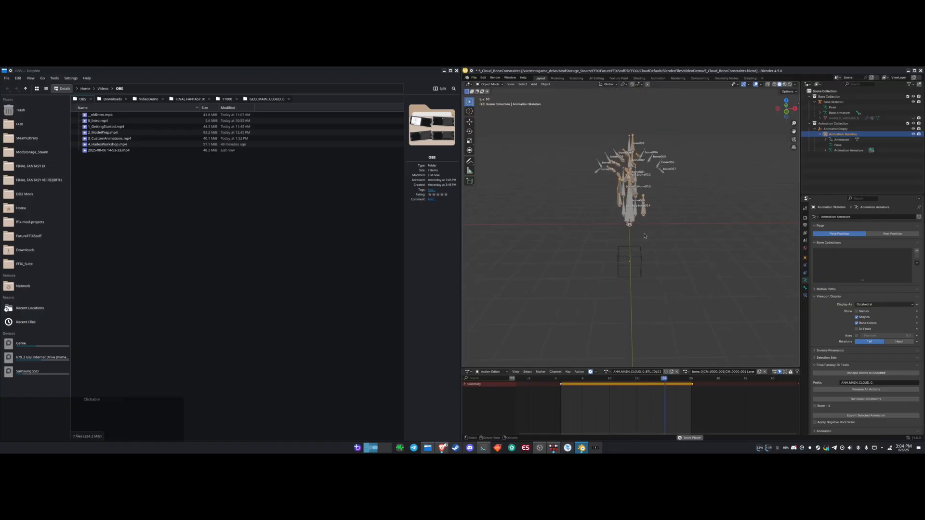
key(space)
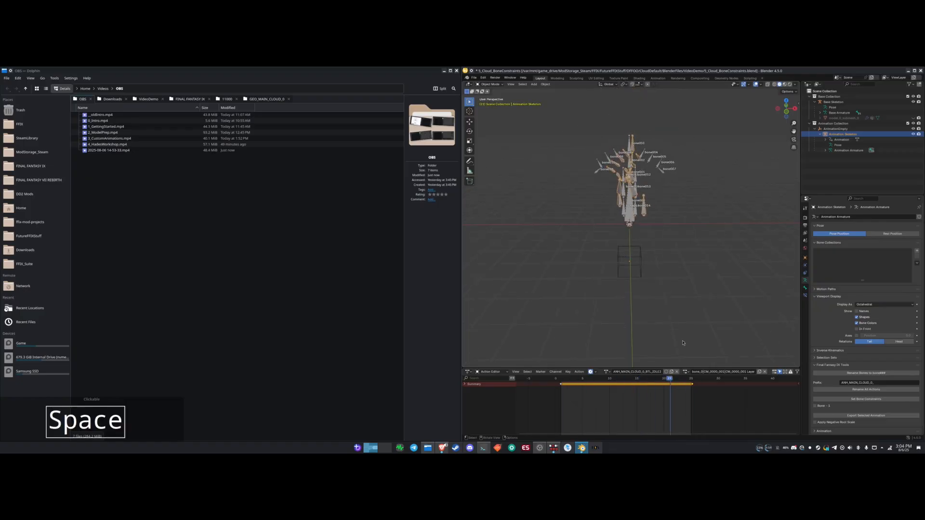
drag(669, 378, 559, 377)
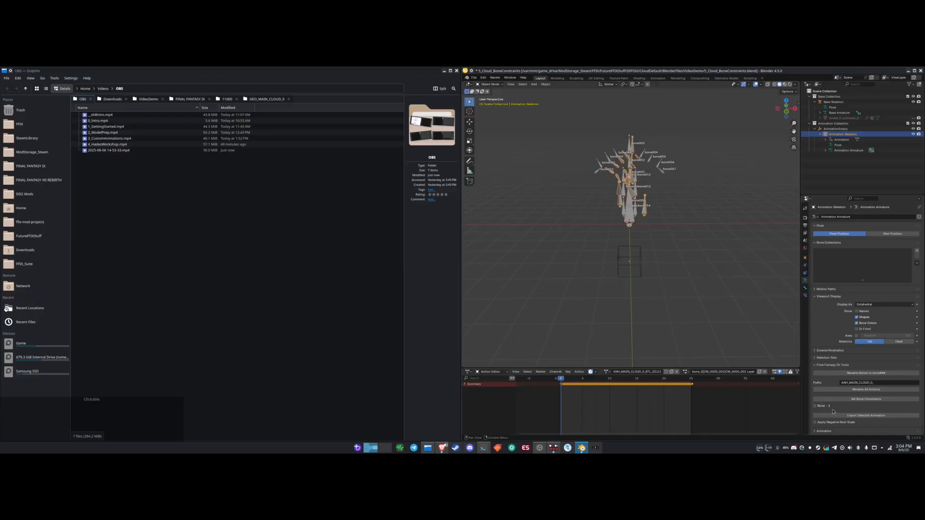
- Show Cloud's mesh, select the Base Skeleton, and run Set Bone Constraints on it, checking the resulting pose
middle_drag(548, 288, 547, 288)
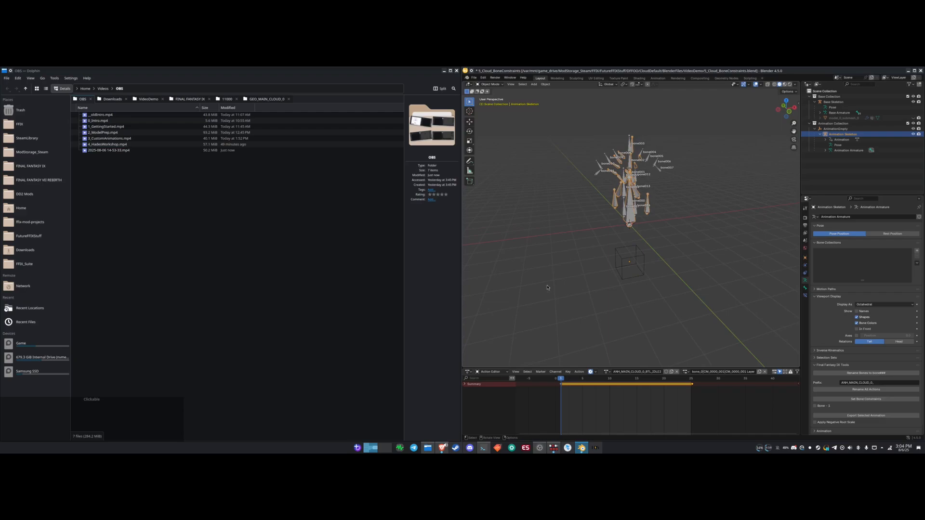
middle_drag(666, 291, 666, 292)
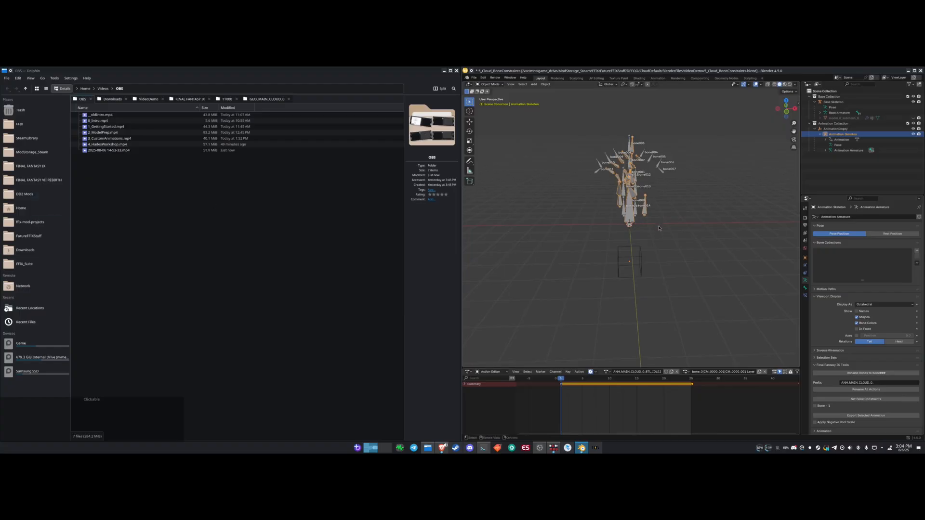
middle_drag(659, 228, 476, 217)
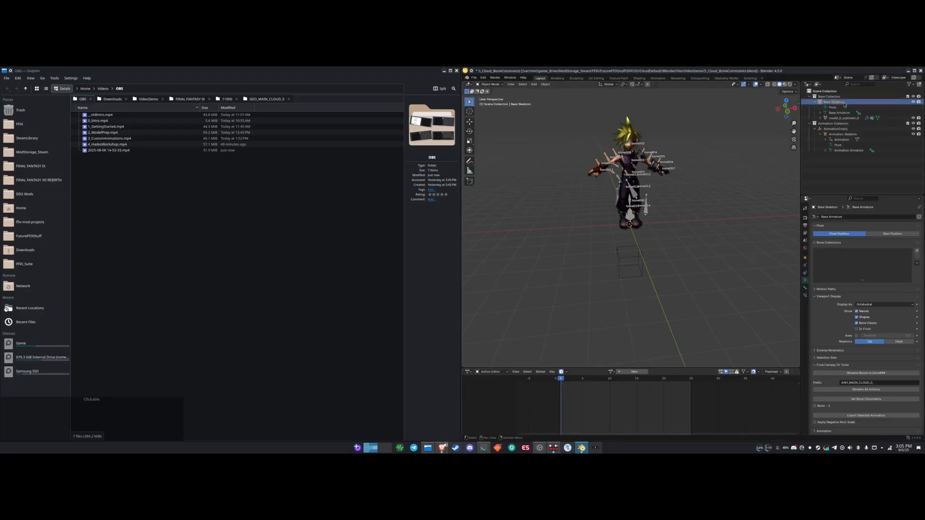
middle_drag(709, 220, 672, 228)
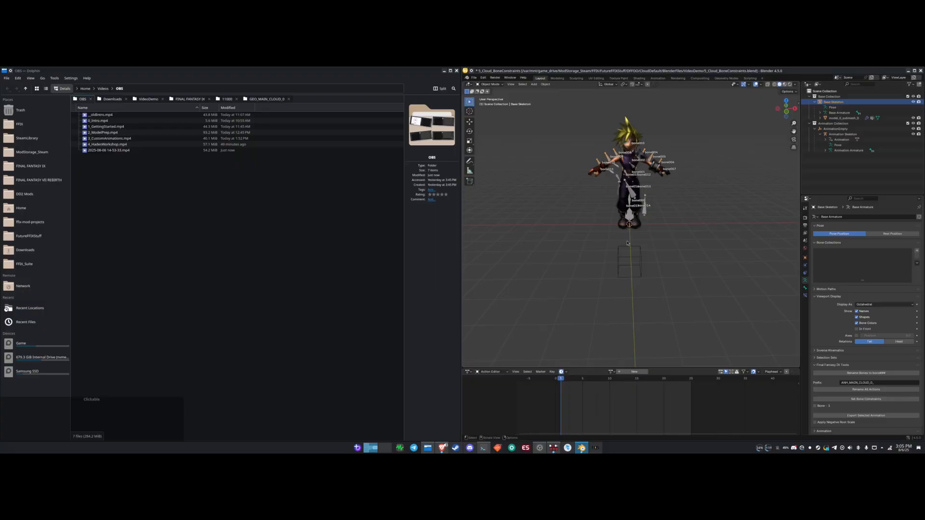
click(858, 400)
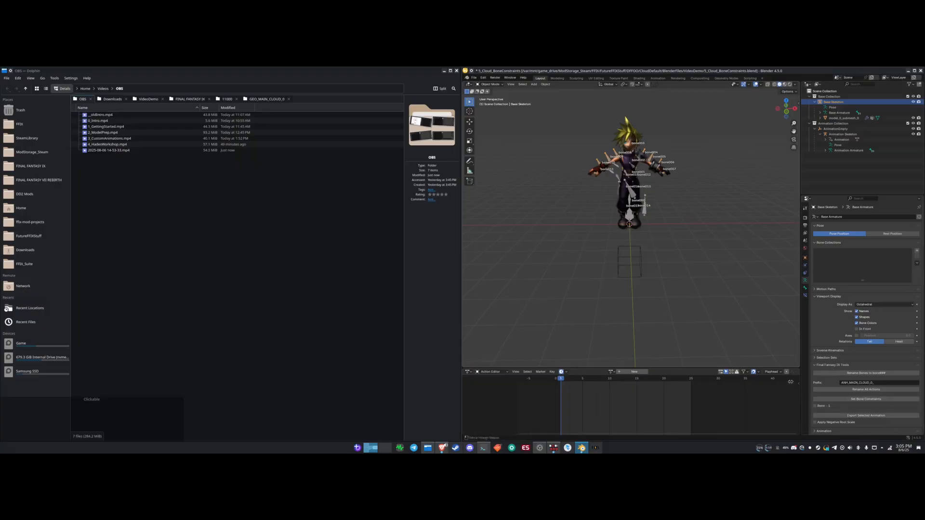
click(857, 401)
middle_drag(687, 256, 669, 251)
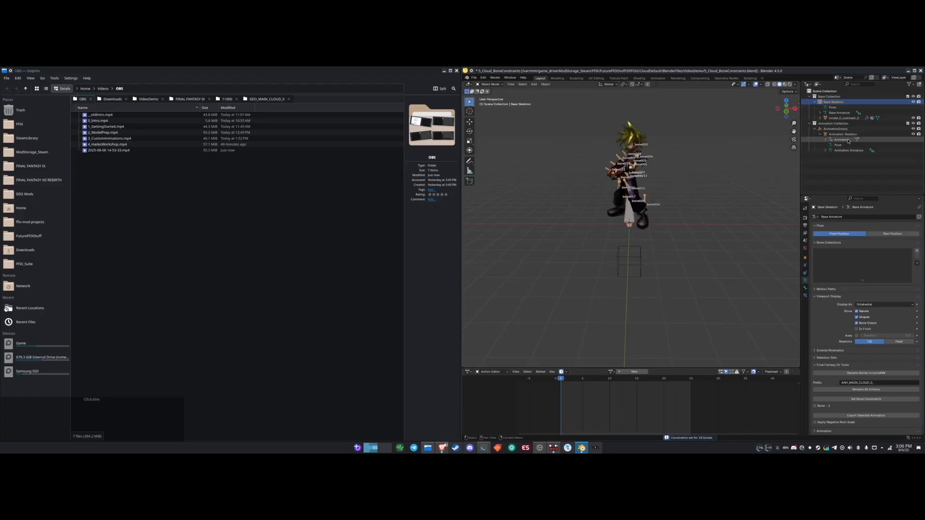
middle_drag(607, 211, 673, 261)
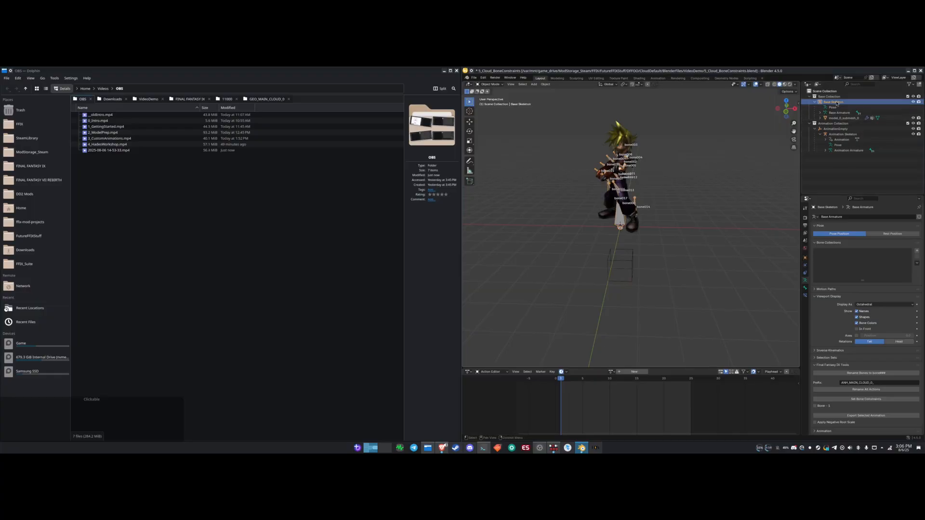
- Assign the ANH_MAIN_CLOUD_0_BTL_IDLE2 action to the Base Skeleton and open its slot choices
click(611, 372)
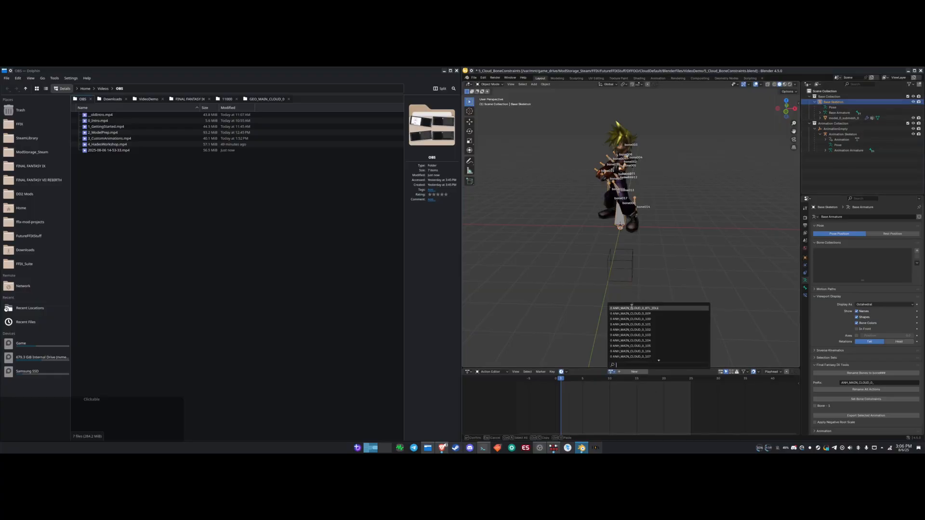
text(idle2)
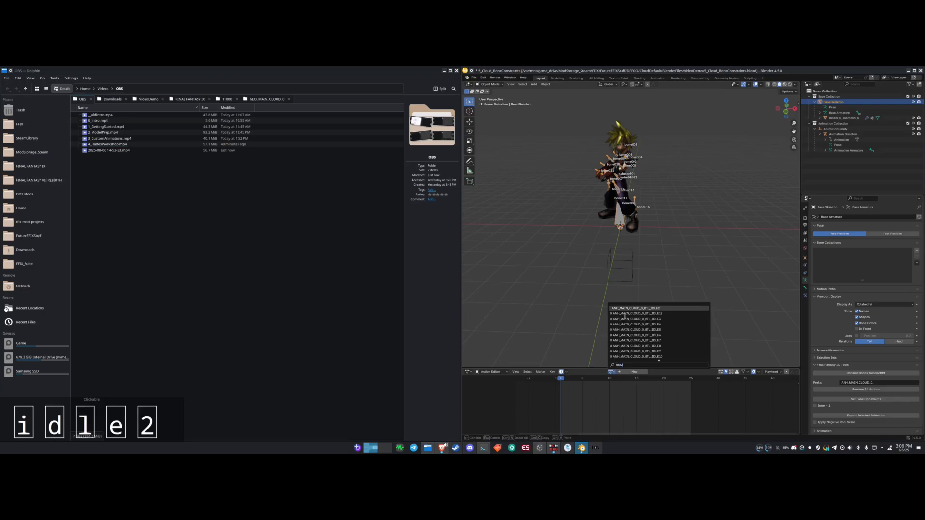
key(Return)
click(692, 372)
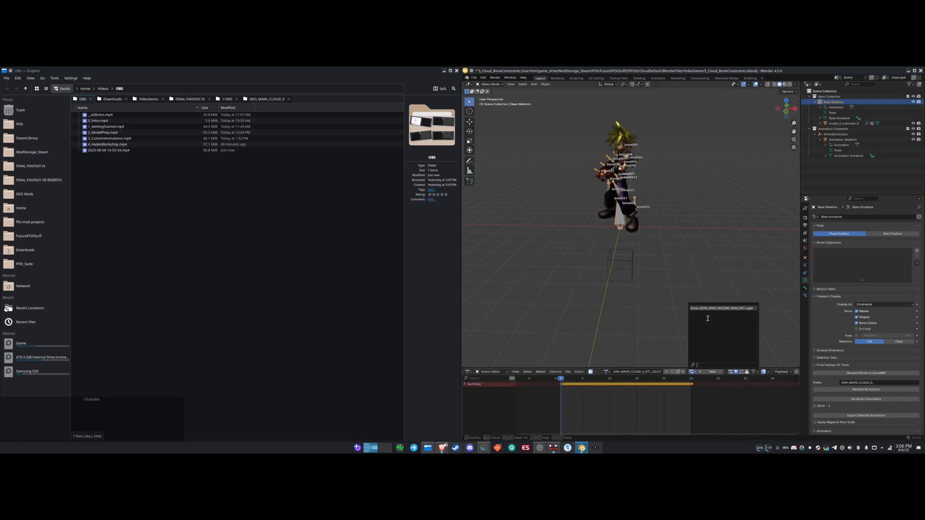
- Try to assign the animation's action slot to the Base Skeleton, and undo the assignment
click(711, 309)
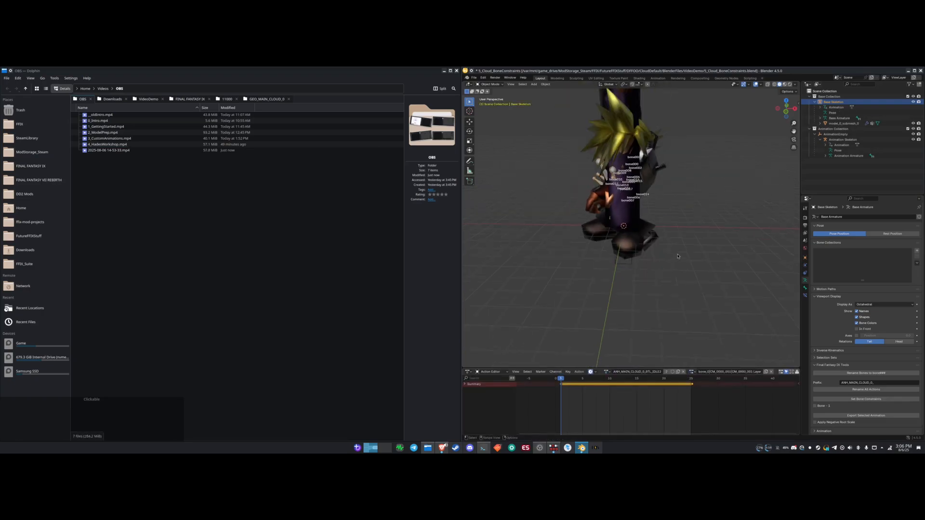
key(ctrl+z)
- Select the Animation Skeleton and play its battle idle action, examining the character's motion from several angles
click(836, 134)
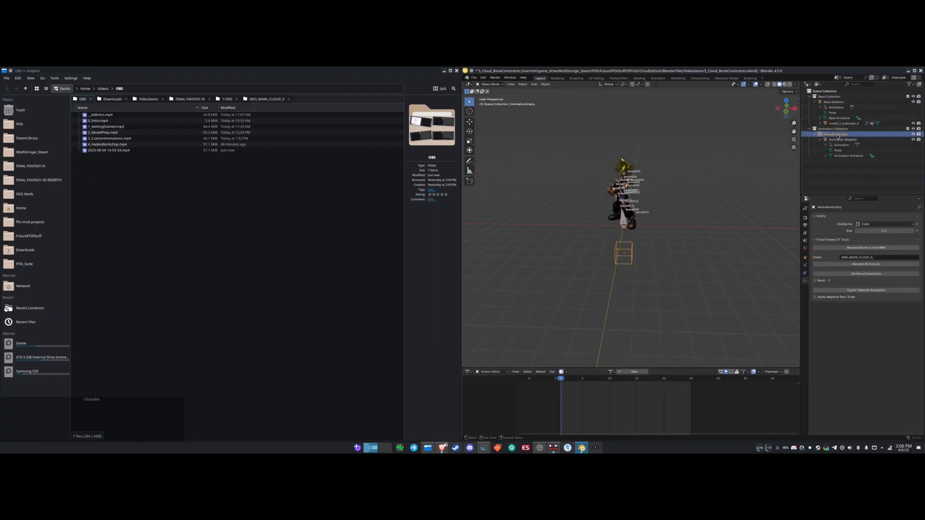
click(841, 139)
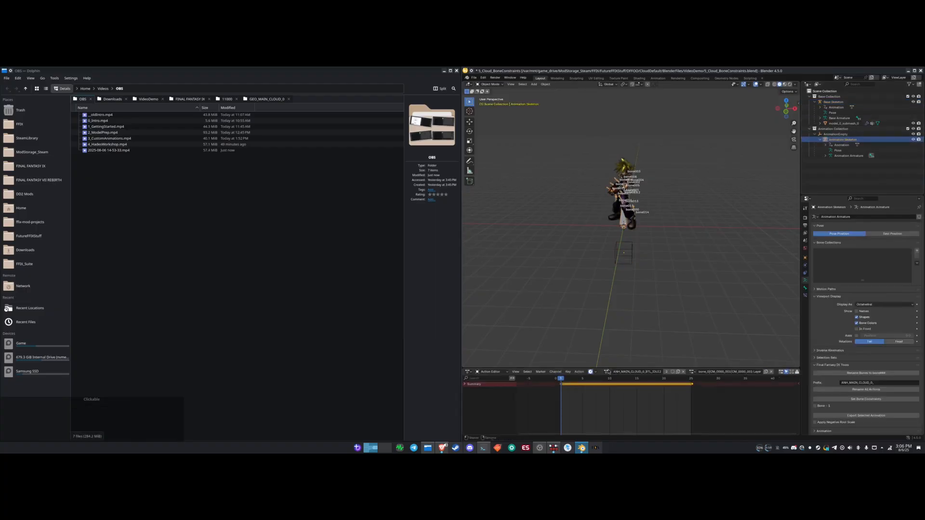
key(space)
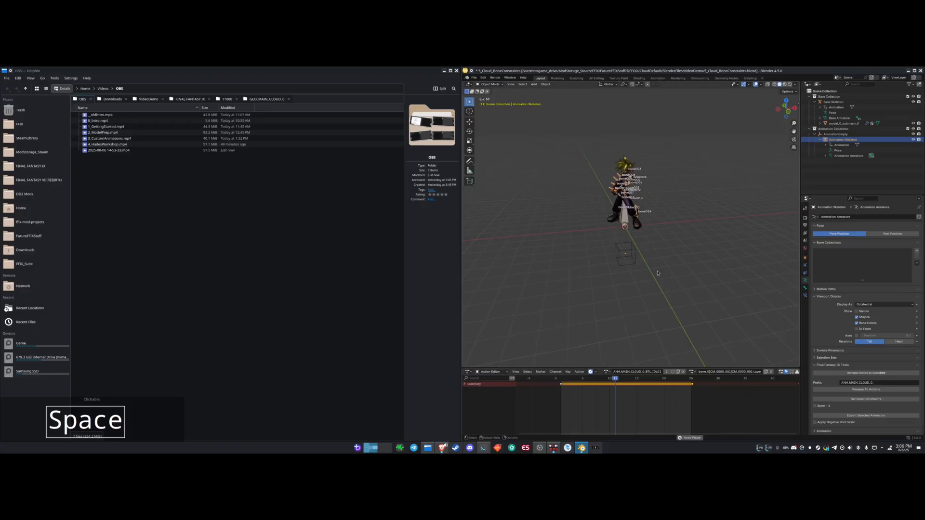
scroll(643, 253, up, 4)
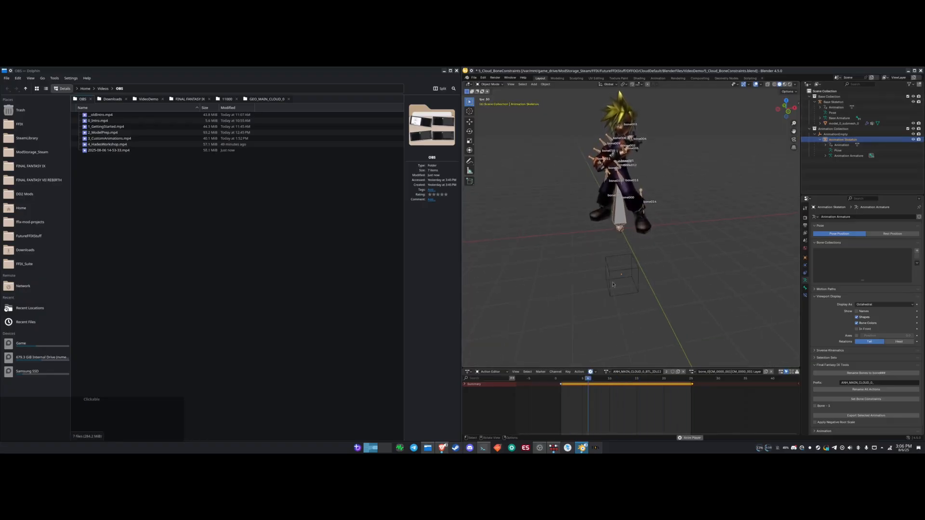
scroll(612, 250, down, 4)
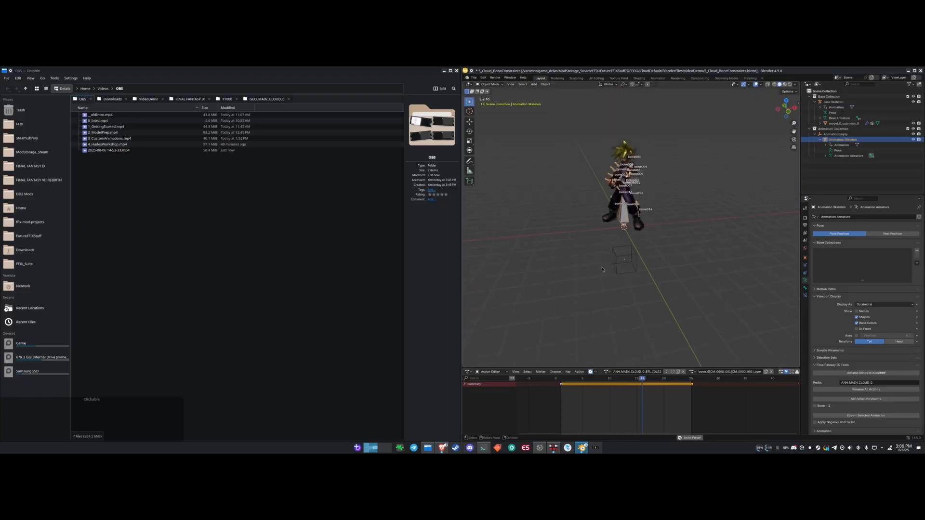
mouse_move(610, 258)
middle_down()
mouse_move(572, 259)
mouse_move(598, 259)
middle_up()
scroll(616, 275, up, 3)
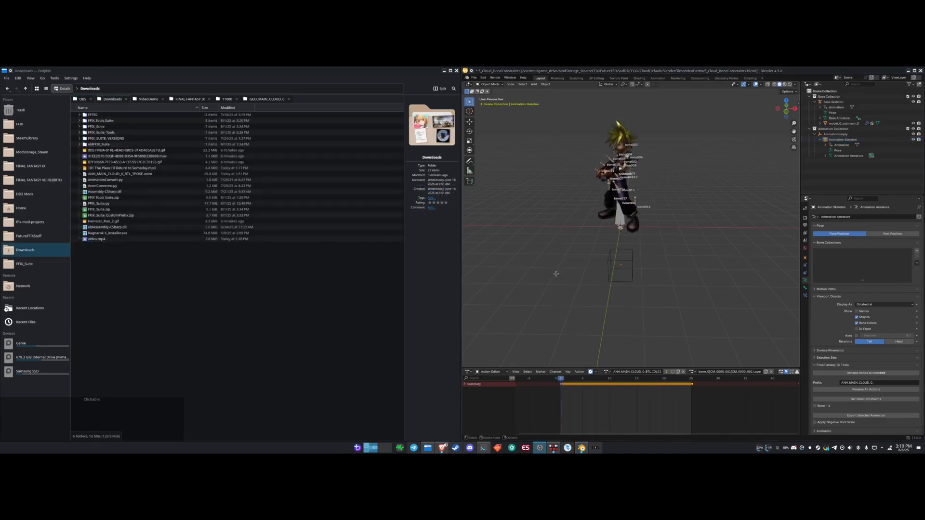
middle_drag(587, 285, 586, 286)
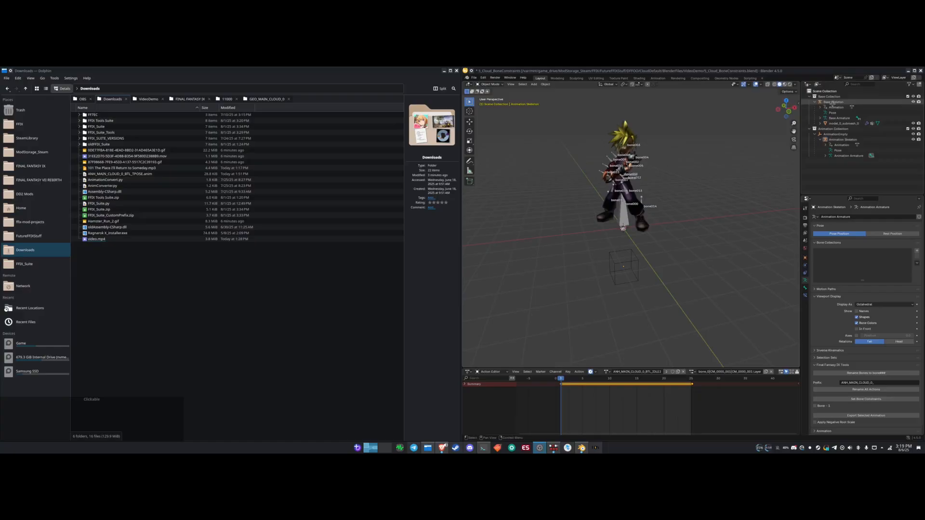
- Compare the Base Skeleton with the AnimationEmpty and Animation Skeleton, and check the action assigned to the Animation Skeleton
click(832, 135)
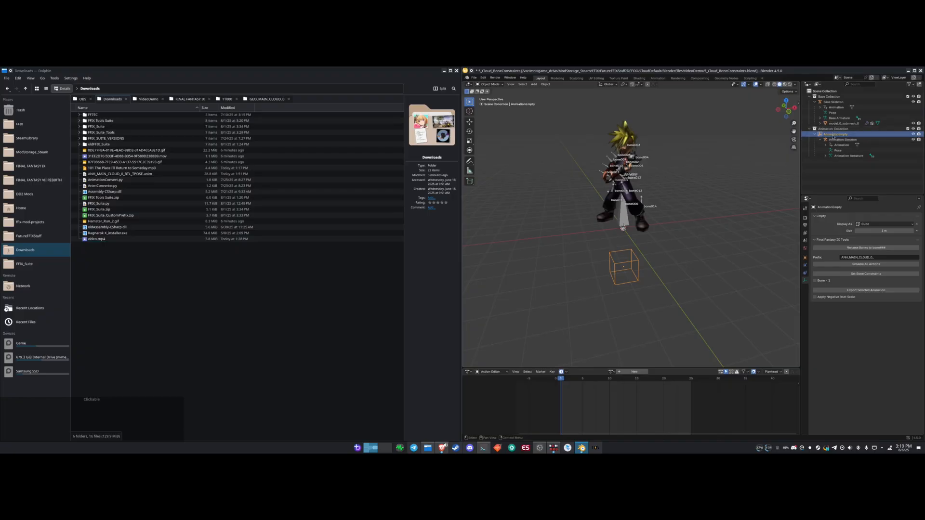
click(827, 105)
click(839, 136)
click(837, 103)
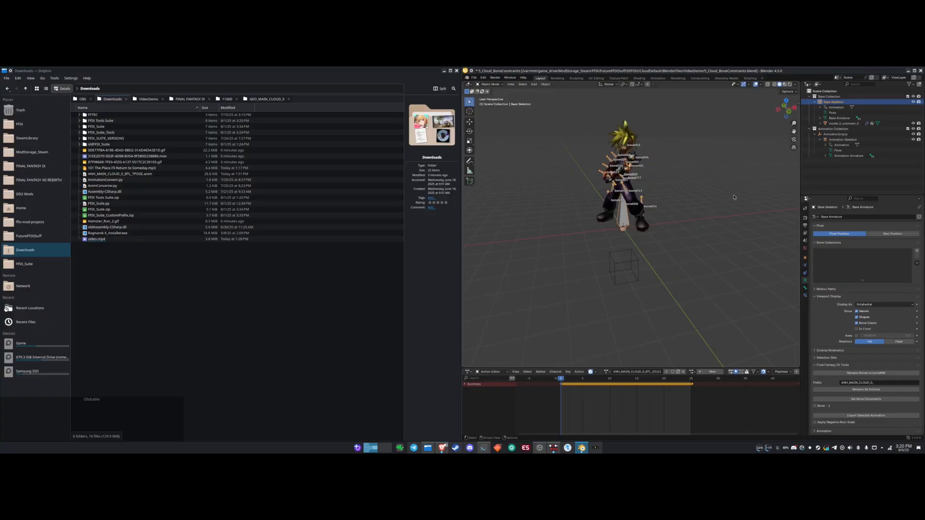
click(850, 135)
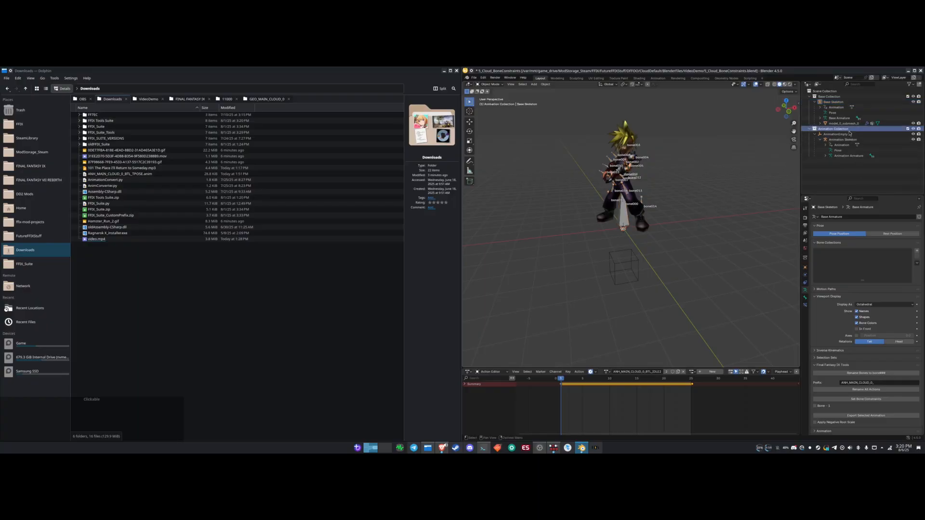
click(835, 103)
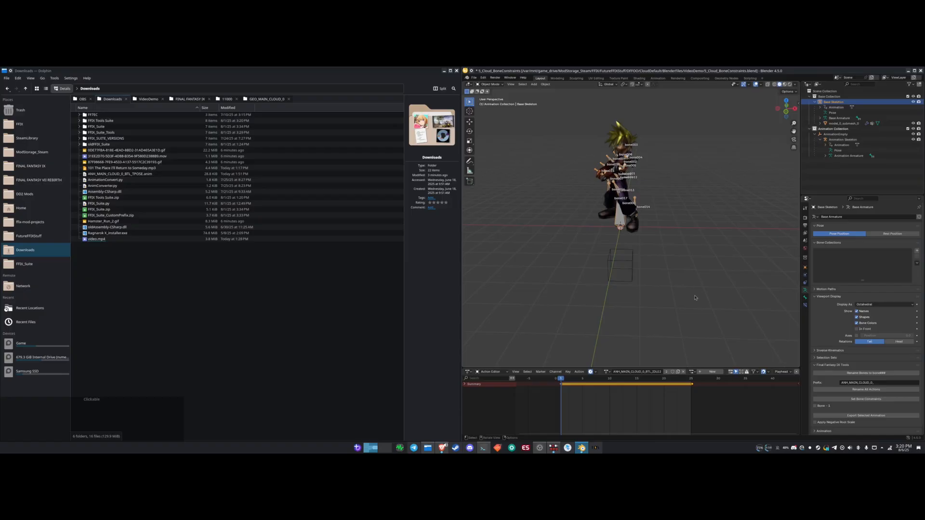
click(834, 134)
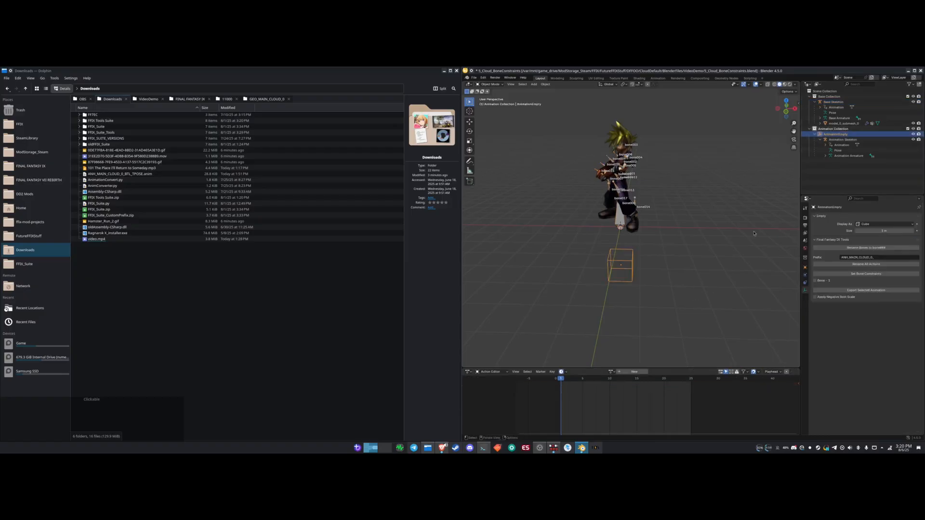
click(839, 139)
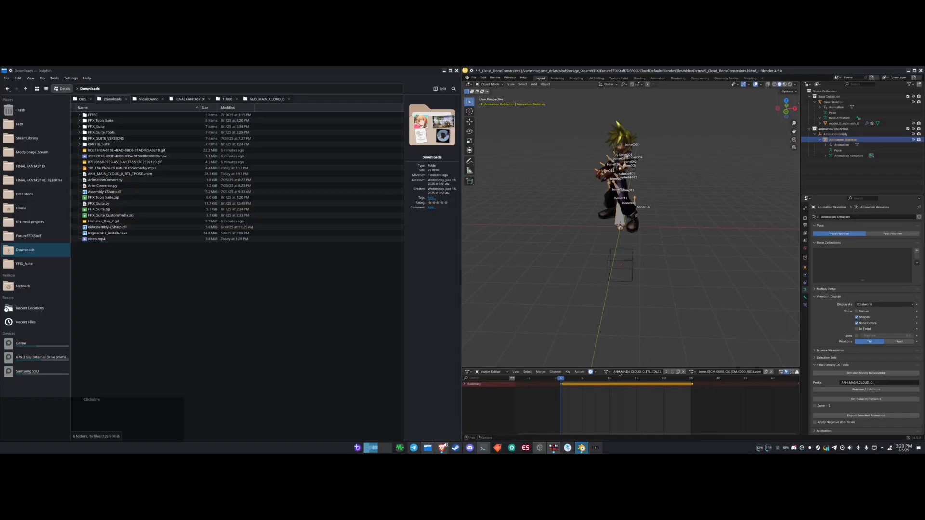
click(613, 372)
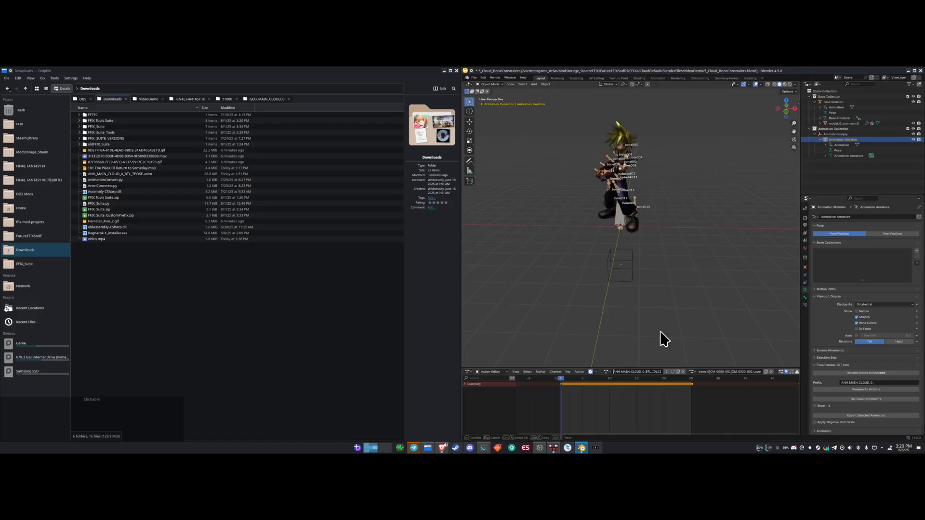
- Unlink the current action from the Base Skeleton and create a new action for it
click(830, 102)
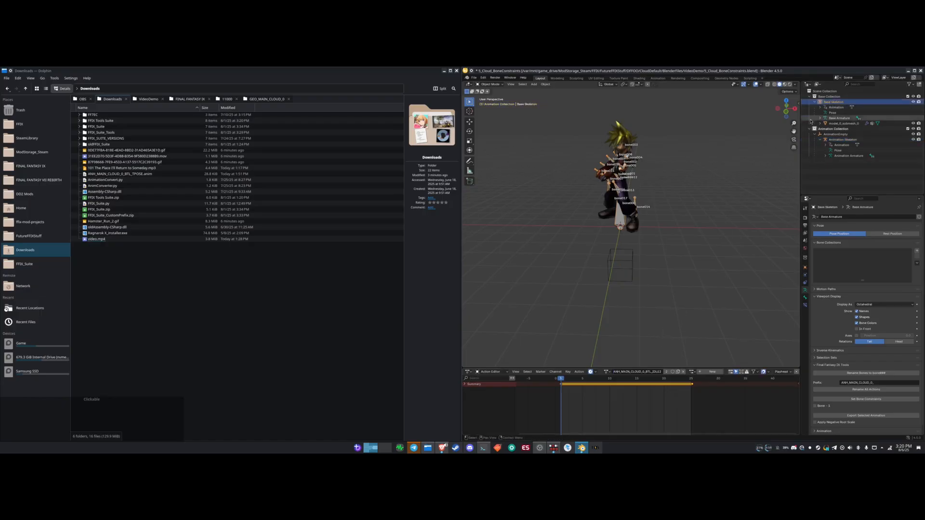
click(682, 373)
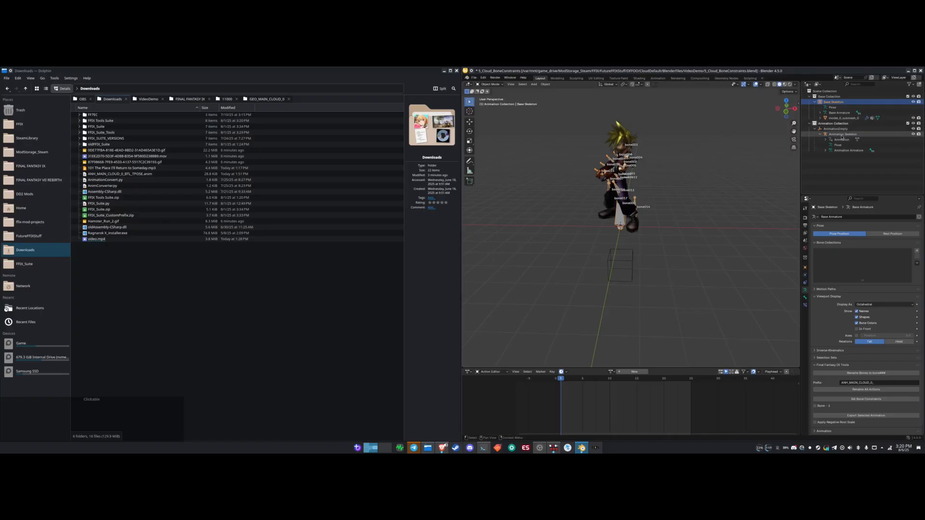
click(632, 373)
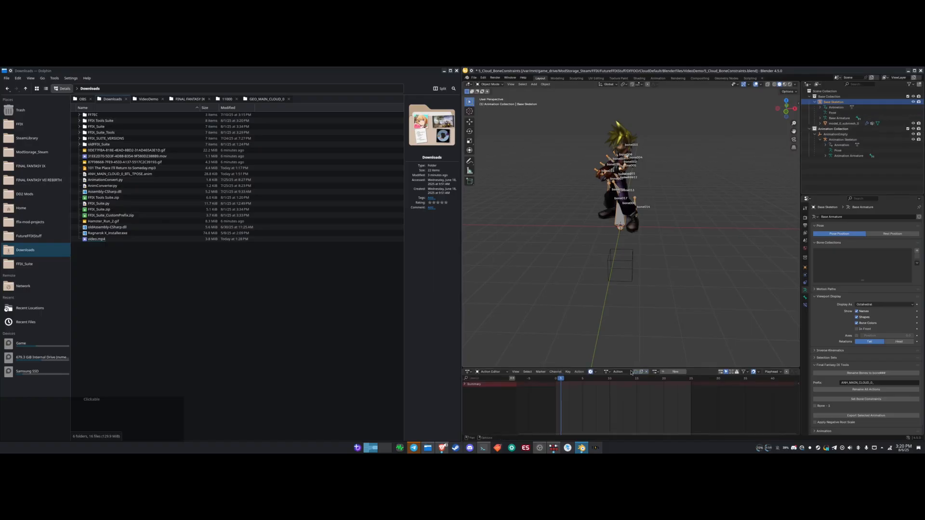
- Rename the Base Skeleton's new action as ANH_MAIN_CLOUD_BTL_IDLE_FINISHED
double_click(622, 372)
key(Caps_Lock)
text(A)
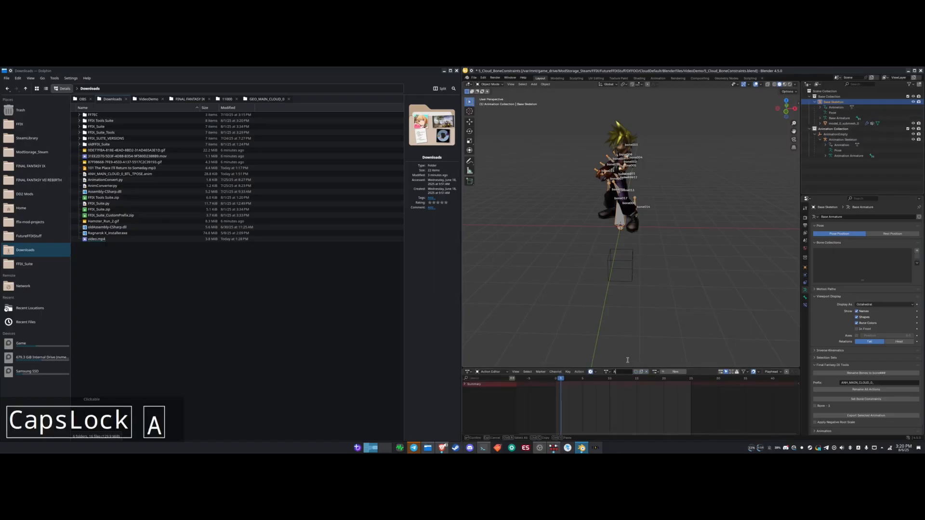
text(NH_MAIN_)
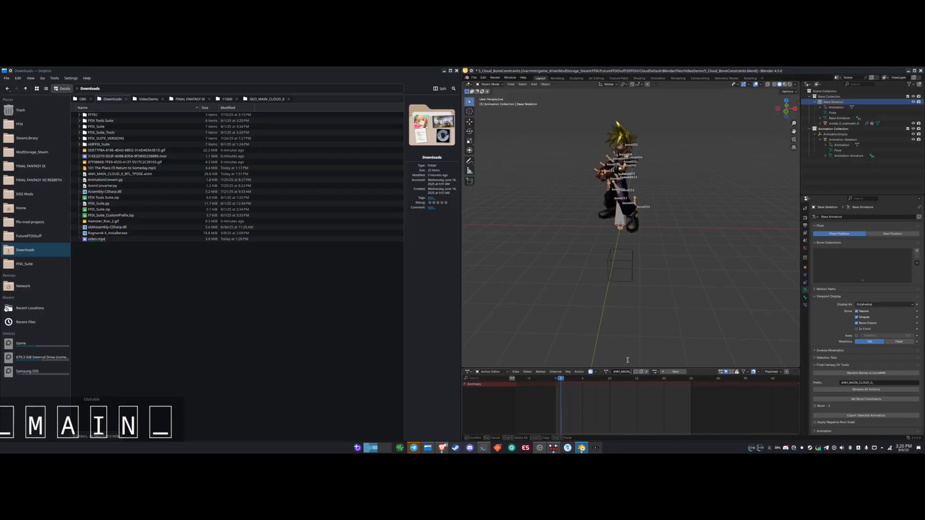
text(CLOUD_)
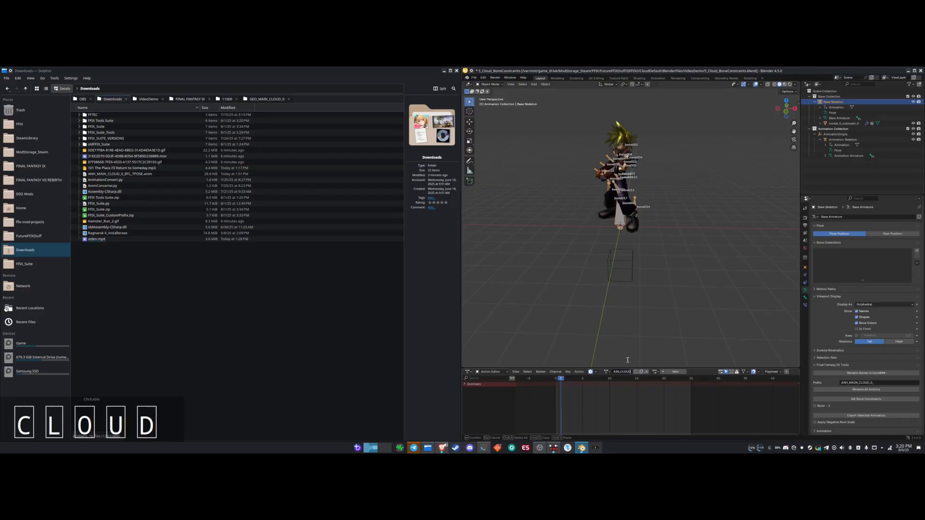
text(BTL_IDLE)
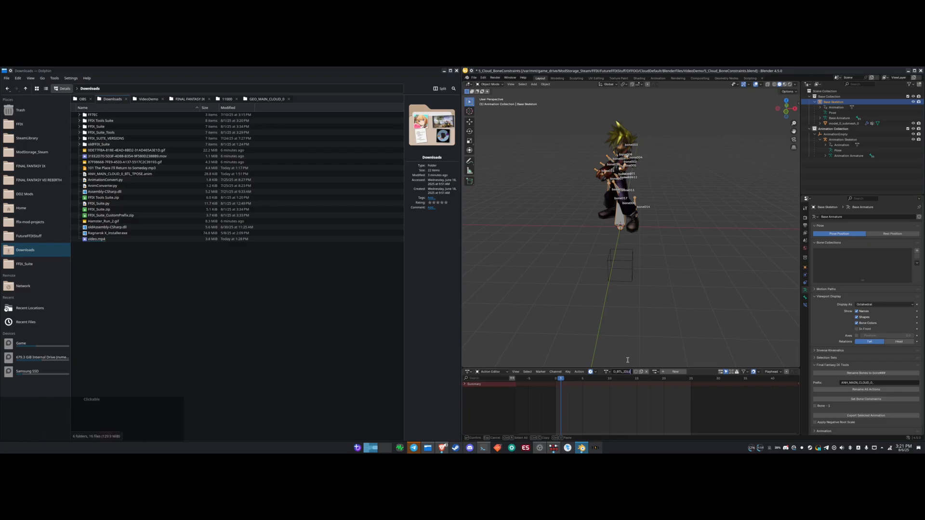
text(_FINISHED)
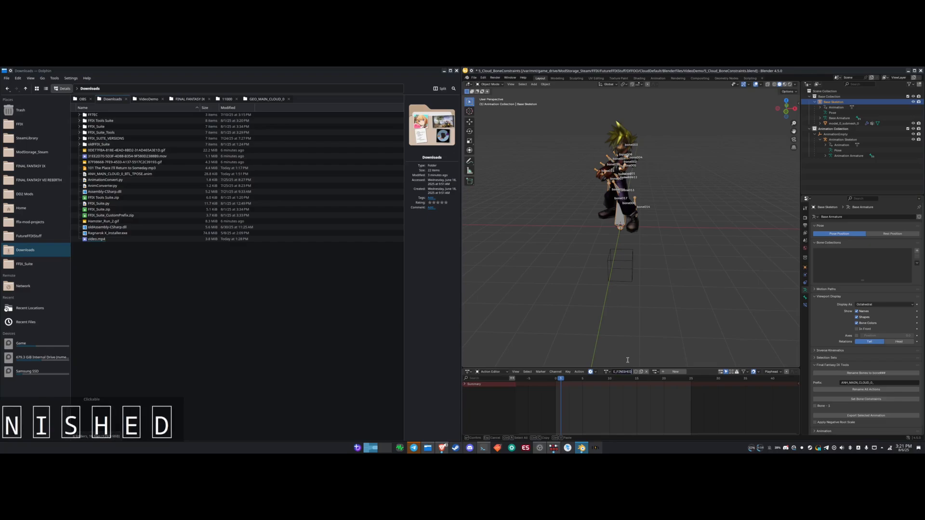
key(Return)
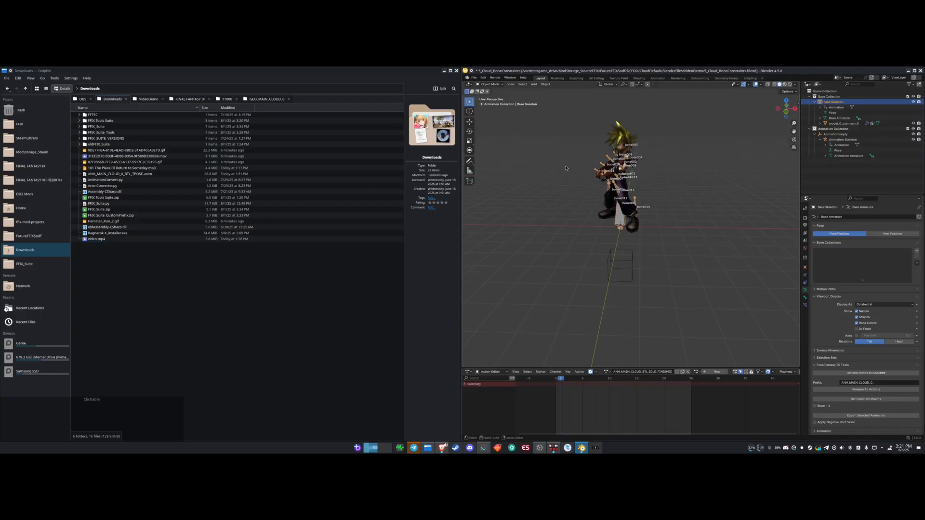
- In Pose Mode, bake the action for all Base Skeleton bones with Visual Keying, Overwrite Current Action and Clean Curves enabled
key(ctrl+Tab)
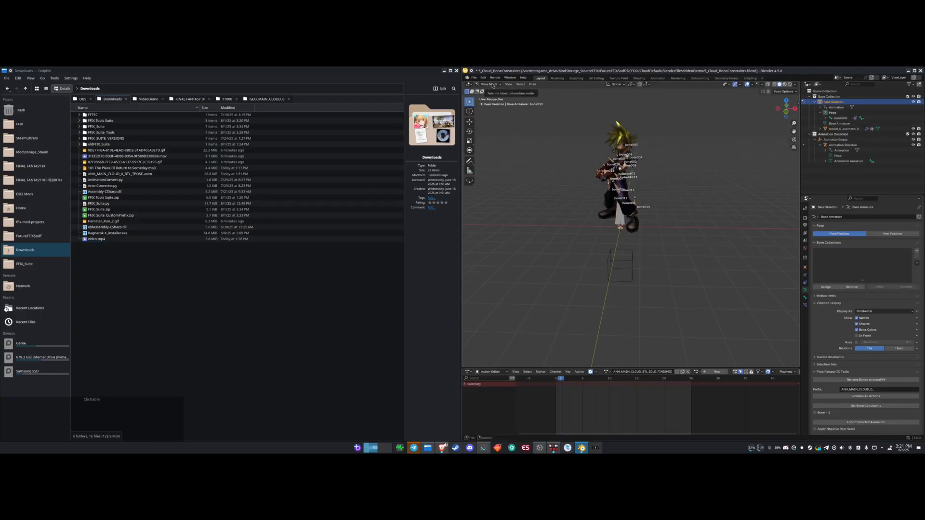
key(a)
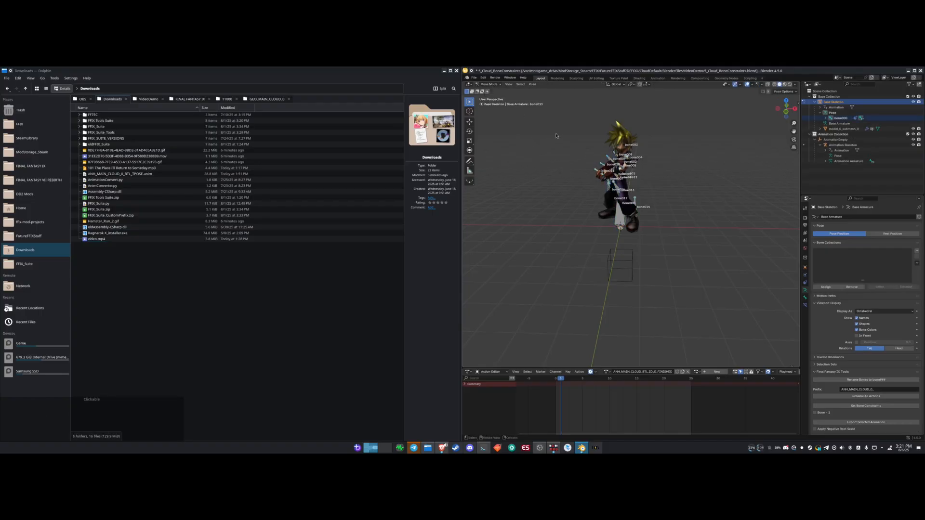
click(532, 85)
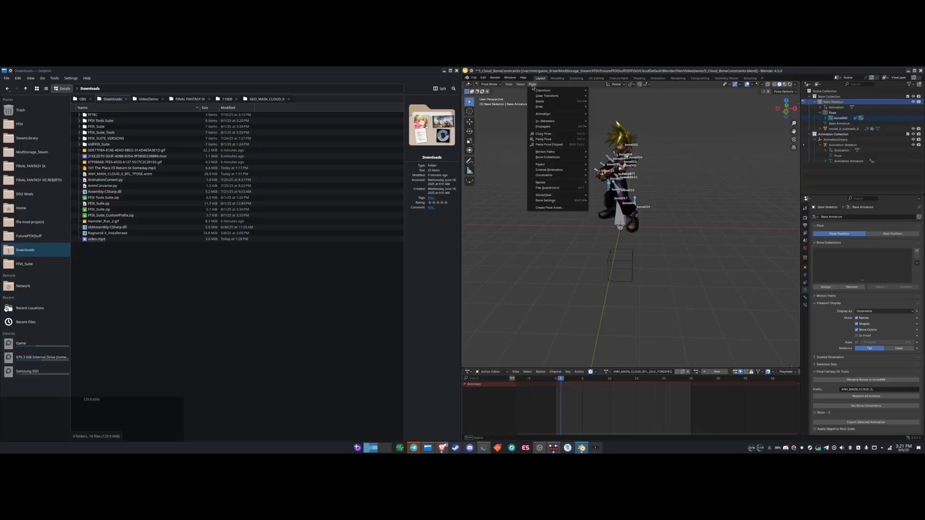
mouse_move(549, 109)
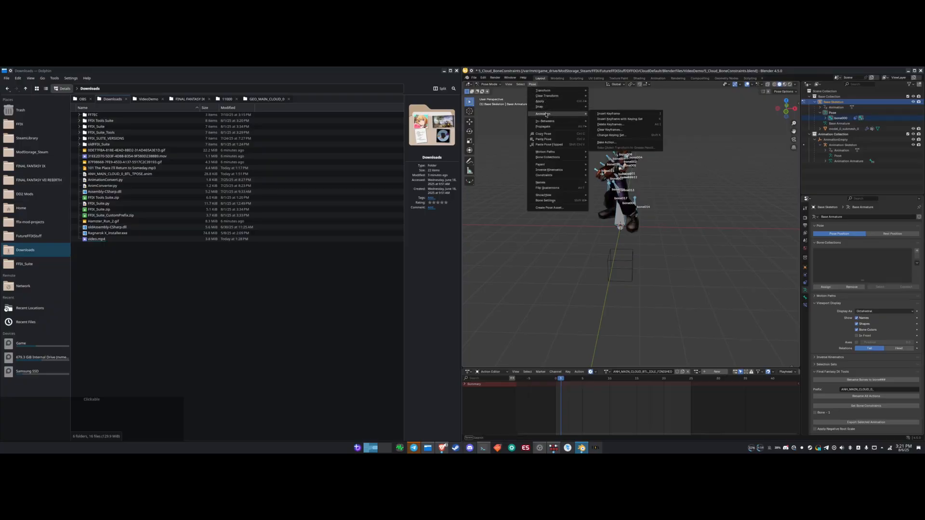
click(613, 142)
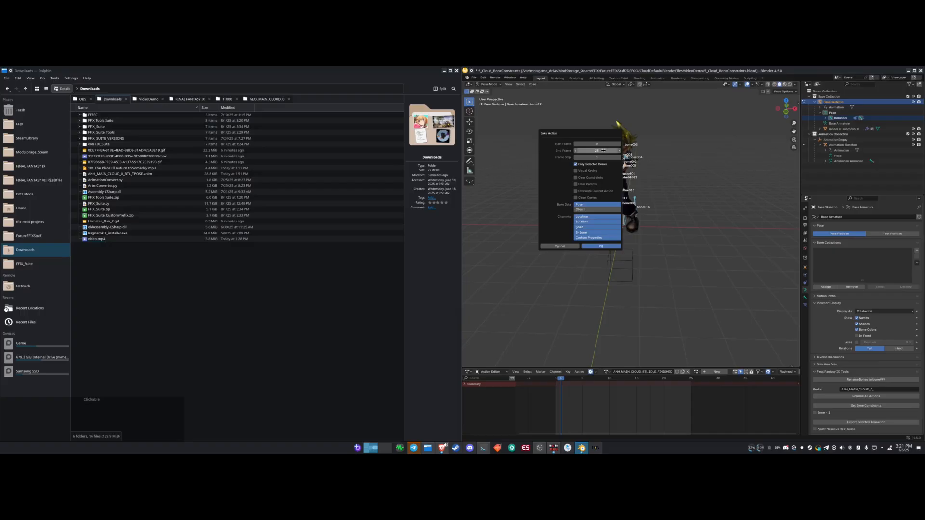
click(589, 172)
click(585, 191)
click(587, 197)
click(596, 246)
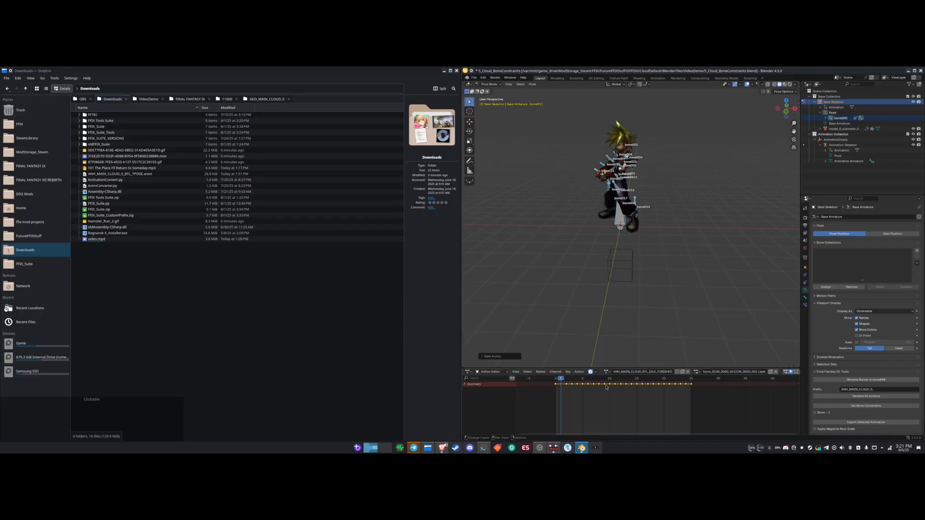
- Go to frame 0, reselect all Base Skeleton bones and play the baked animation to check it
mouse_move(561, 386)
mouse_down()
mouse_move(692, 369)
mouse_move(555, 373)
mouse_up()
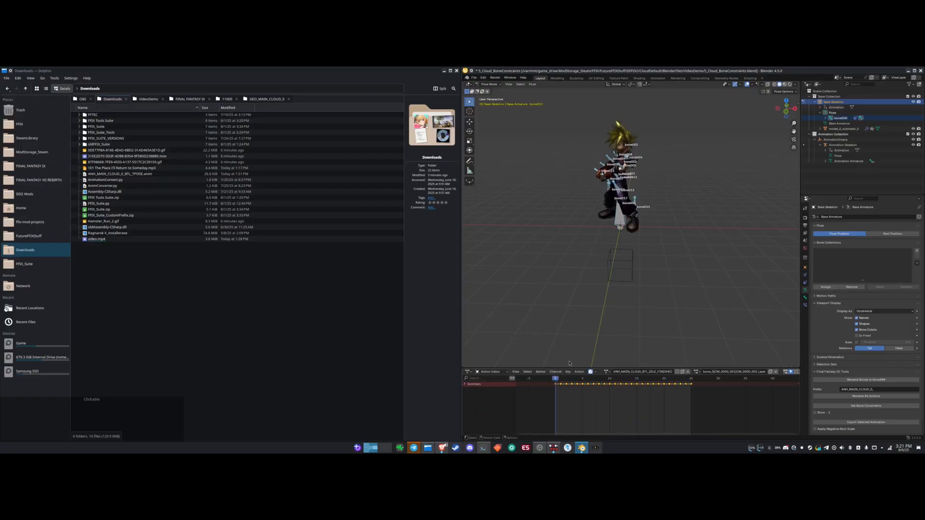
click(824, 103)
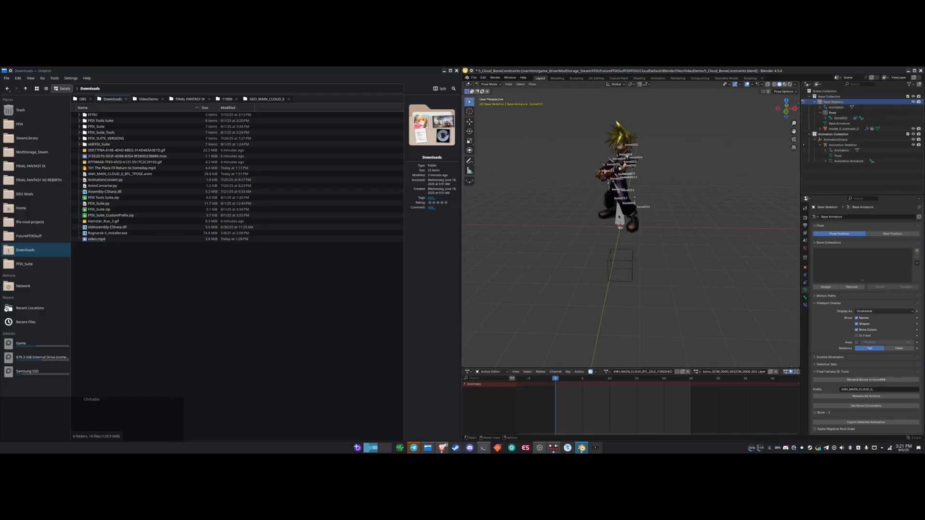
key(a)
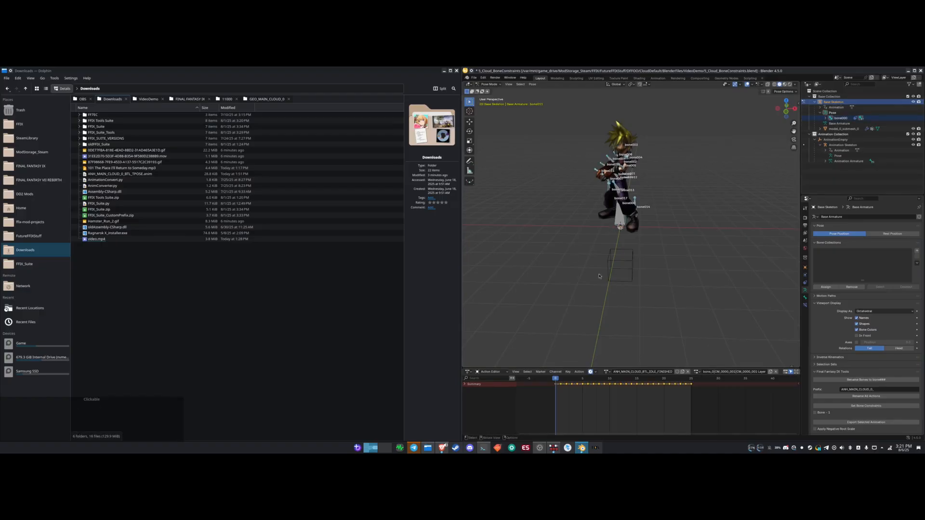
mouse_move(508, 272)
middle_down()
mouse_move(528, 272)
mouse_move(519, 271)
middle_up()
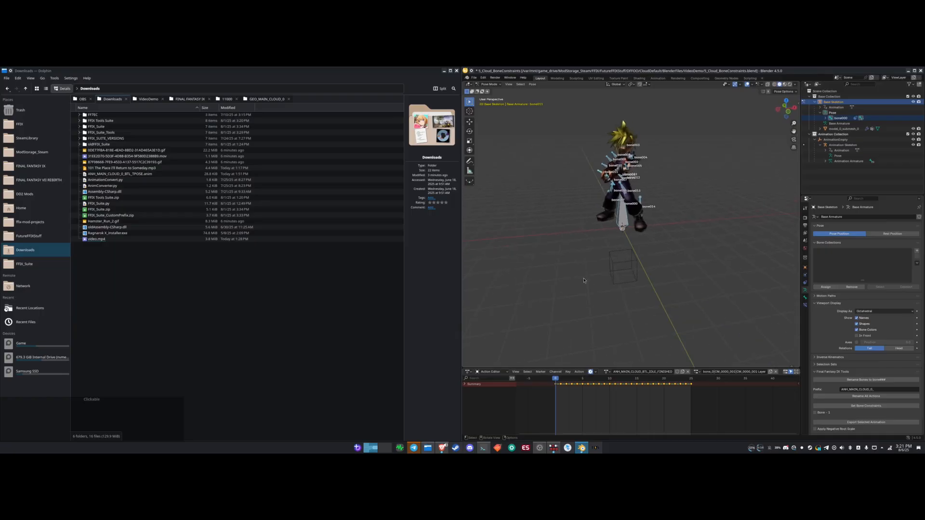
key(space)
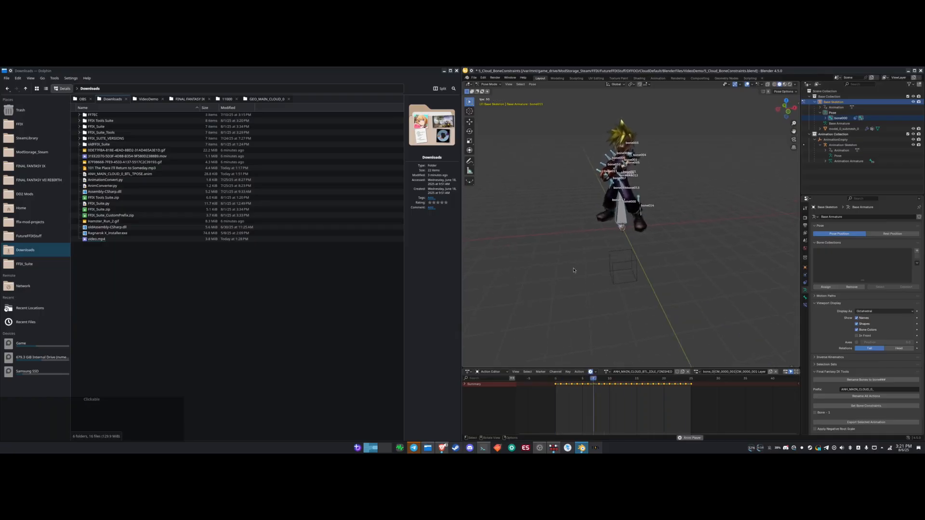
- Inspect the playing animation from another angle, stop playback and return to frame 0
middle_drag(574, 270, 605, 259)
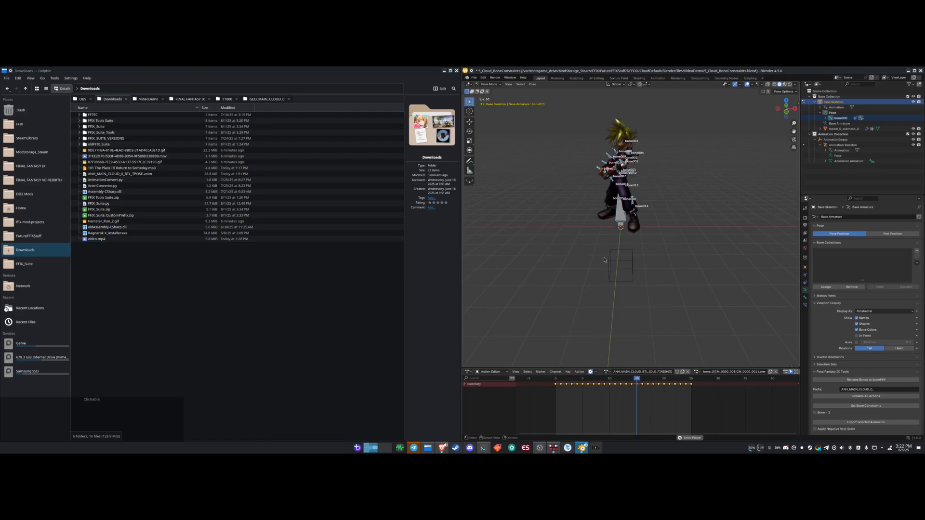
key(space)
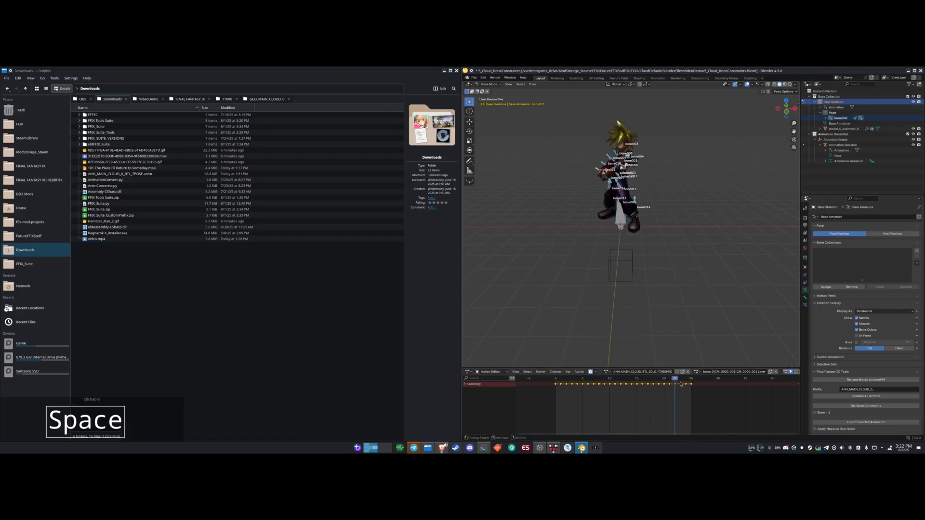
drag(678, 378, 561, 377)
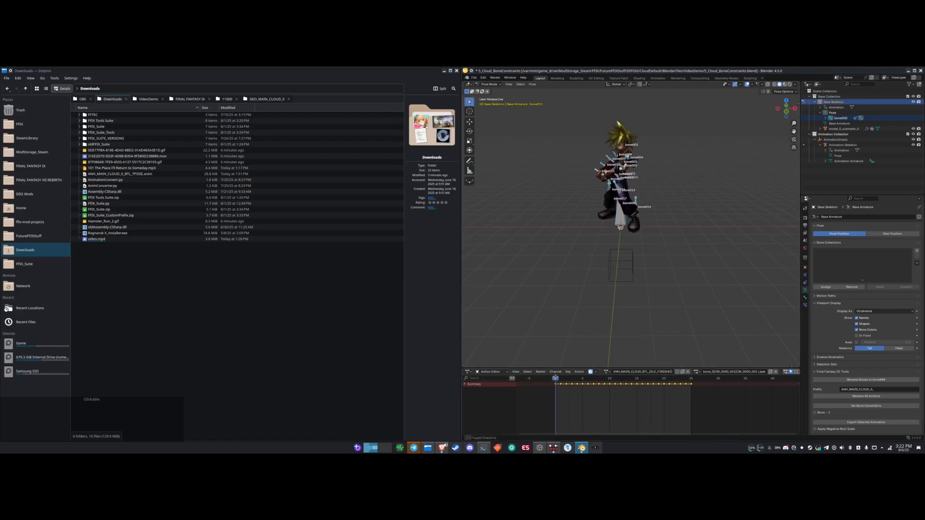
- Export the selected animation with Apply Negative Root Scale enabled and select the exported .anim file in the Downloads folder
scroll(852, 429, down, 1)
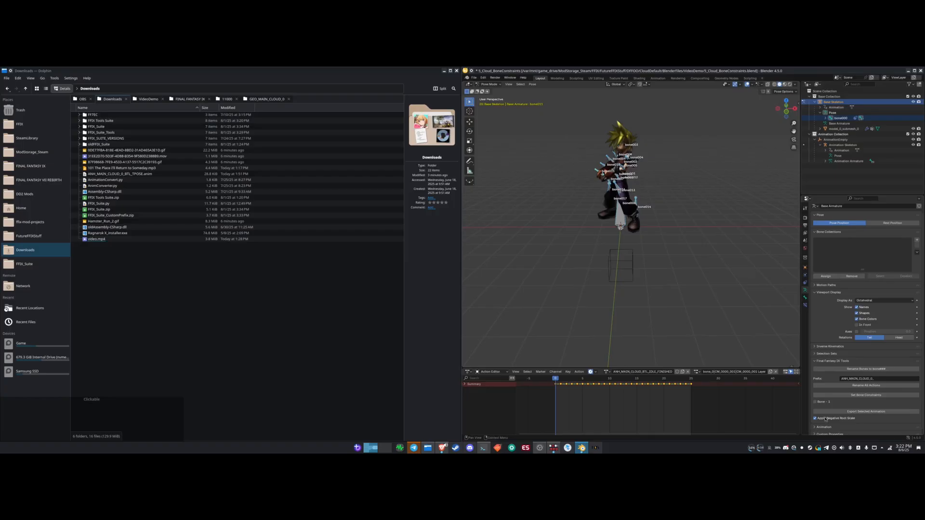
click(852, 412)
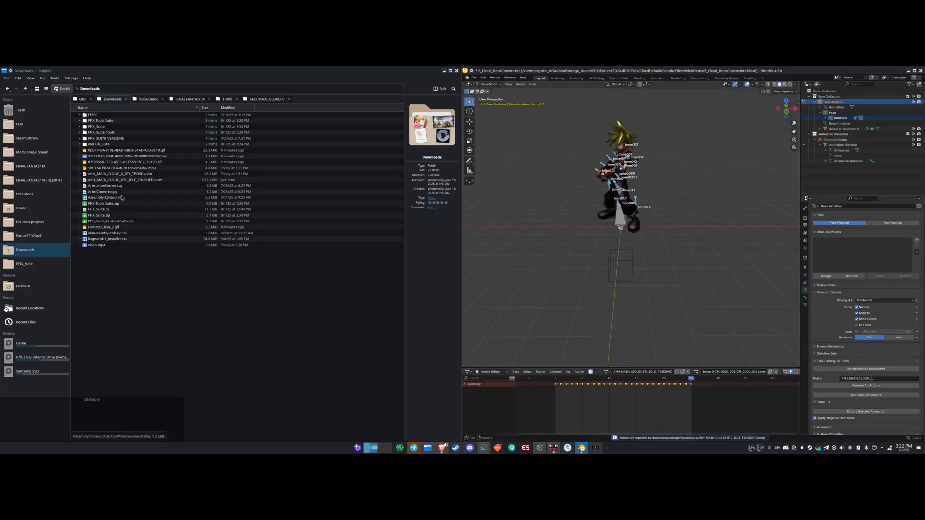
click(154, 180)
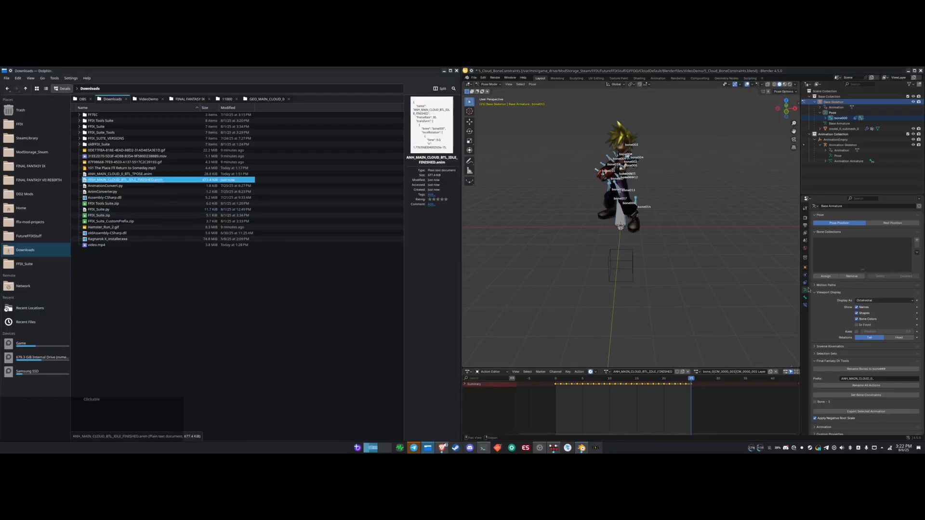
- Set the scene's output frame rate to 60 fps
click(806, 217)
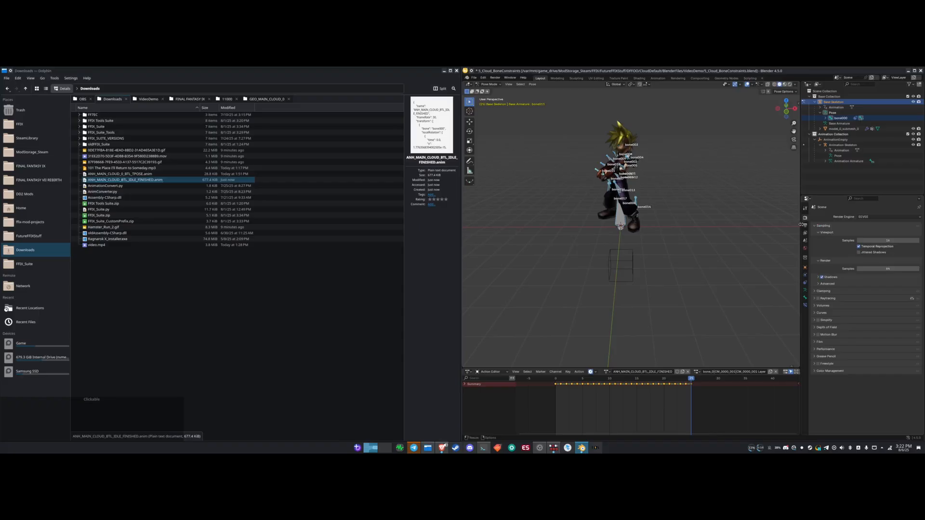
click(804, 226)
click(888, 266)
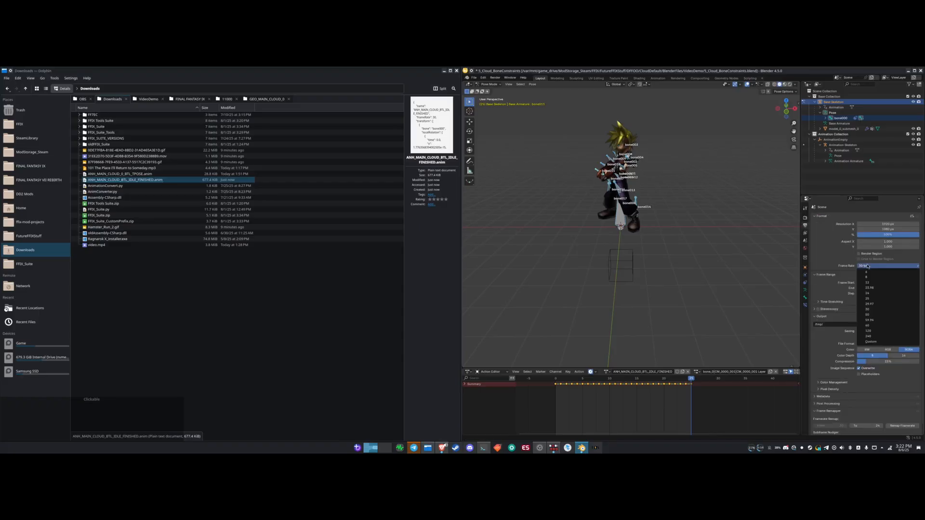
click(877, 325)
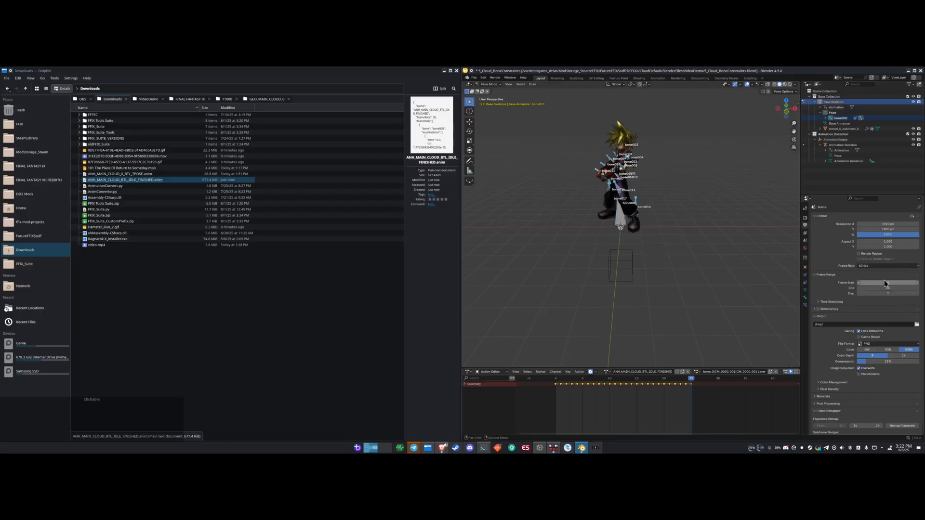
- Export the Base Skeleton's selected animation again and save the Blender file
click(805, 291)
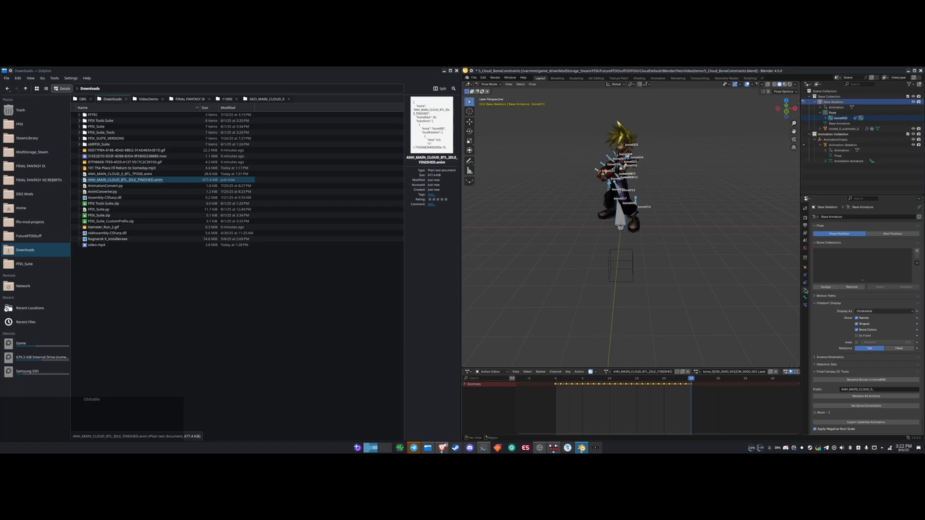
click(849, 422)
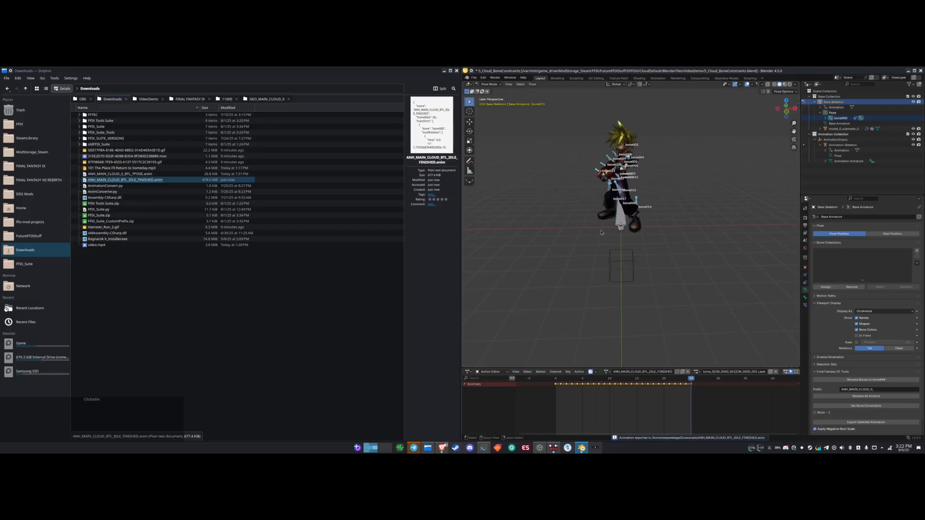
key(ctrl+s)
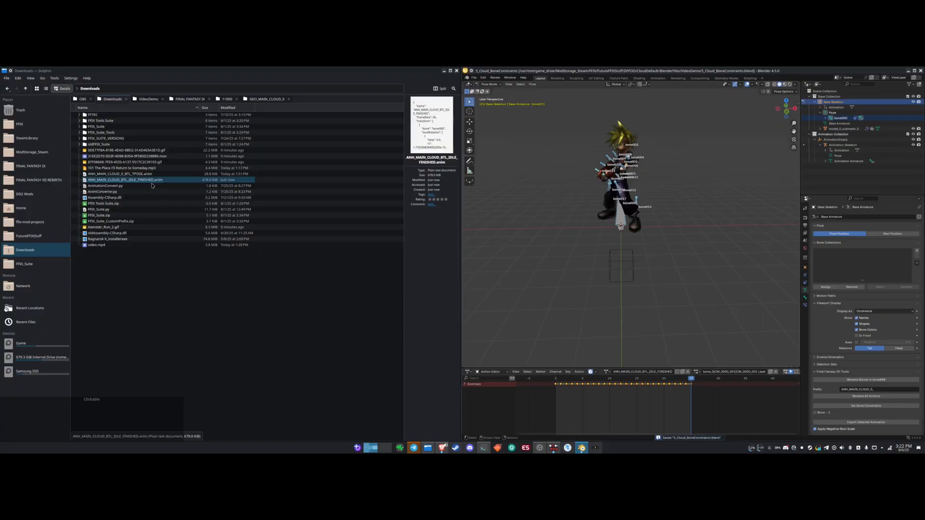
- In the Downloads folder, rename the exported animation file as ANH_MAIN_CLOUD_BTL_IDLE.anim
click(139, 191)
click(144, 181)
key(F2)
key(Right)
key(BackSpace)
key(BackSpace)
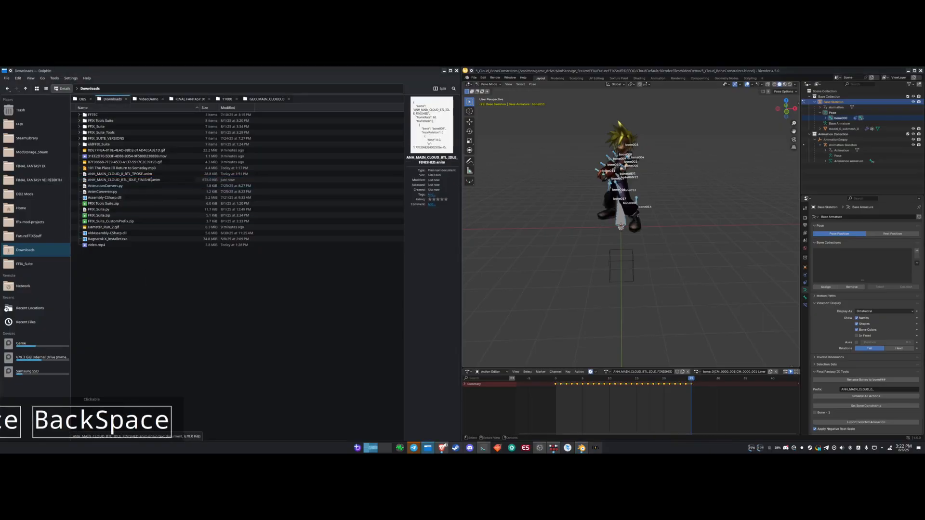
key(Return)
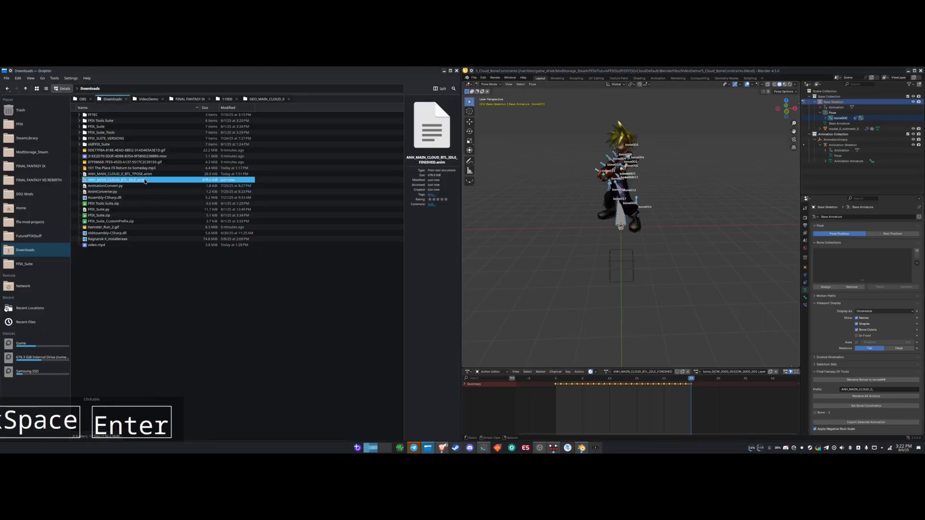
- Copy ANH_MAIN_CLOUD_BTL_IDLE.anim into the mod's Animations/GEO_MAIN_CLOUD_0 folder
key(ctrl+c)
click(267, 99)
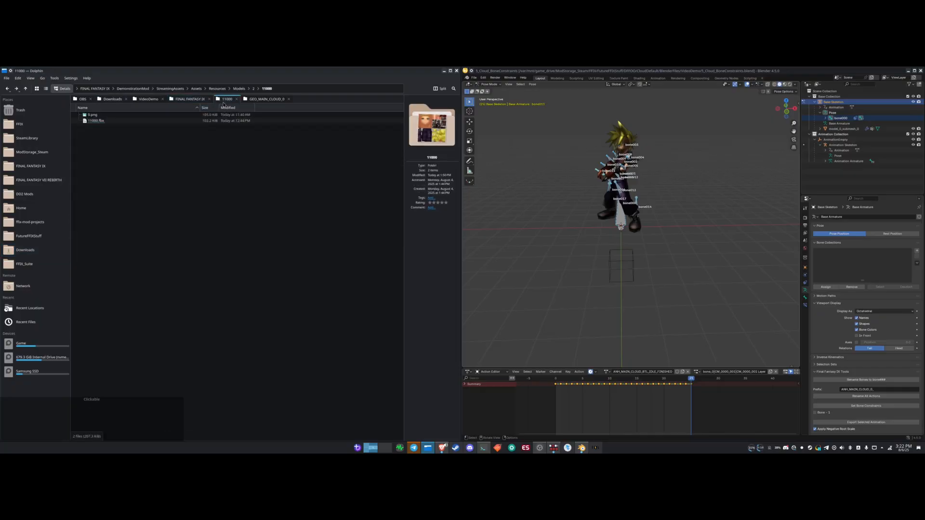
key(ctrl+v)
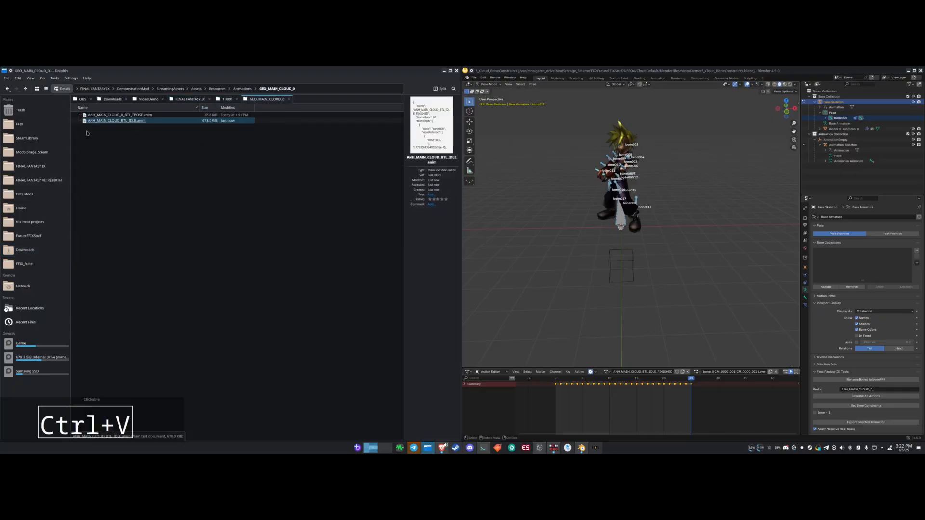
- Paste the animation file into the mod's Animations/11000 folder as well and rename that copy as 55556.anim
key(alt+Left)
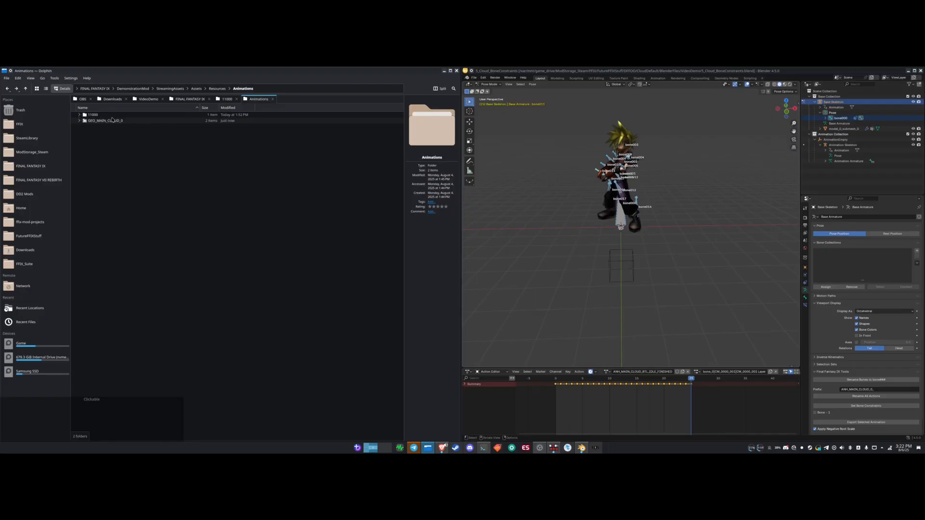
double_click(109, 115)
key(ctrl+v)
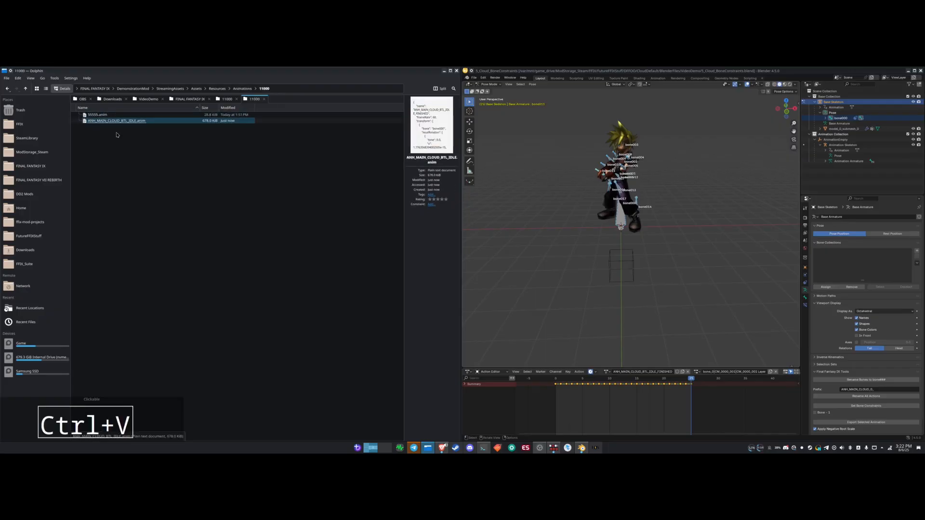
key(F2)
text(55556)
key(Return)
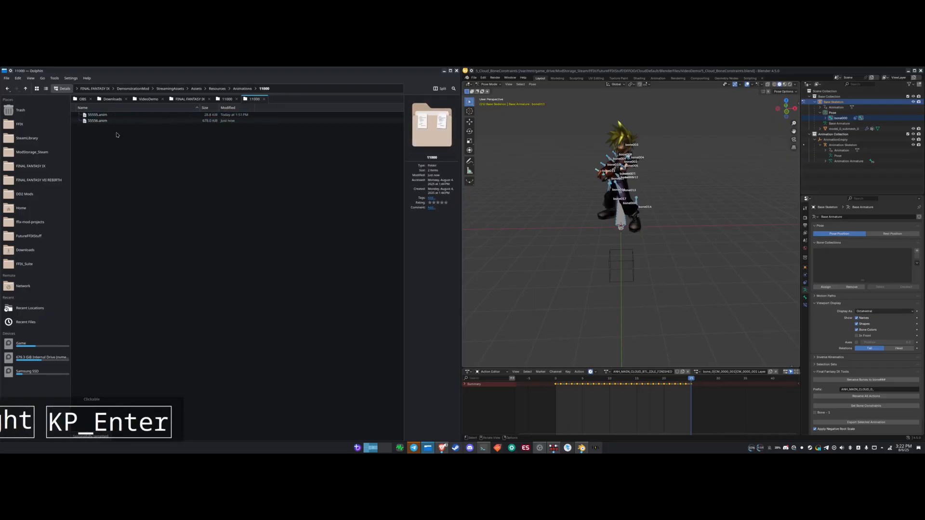
- Check the 3DModelAnimation entries in DictionaryPatch.txt in Kate and minimize the editor
click(568, 449)
click(81, 99)
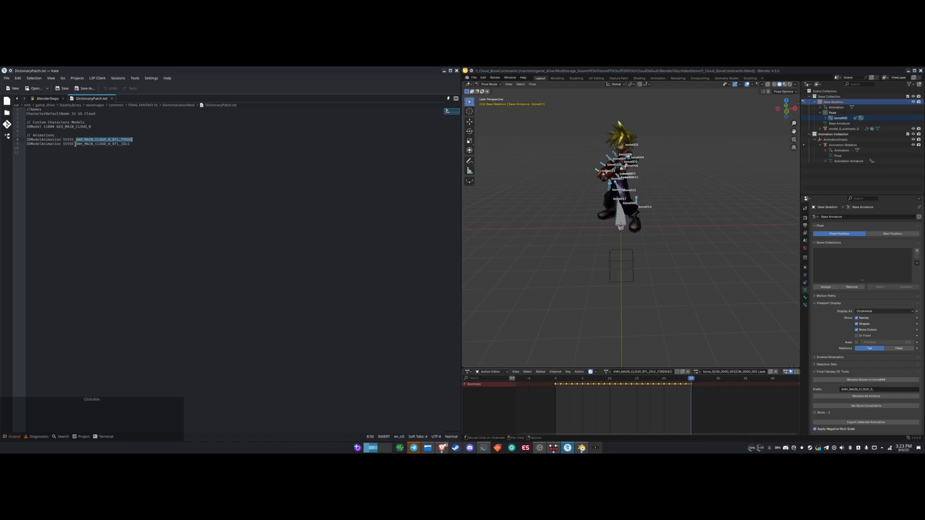
click(443, 72)
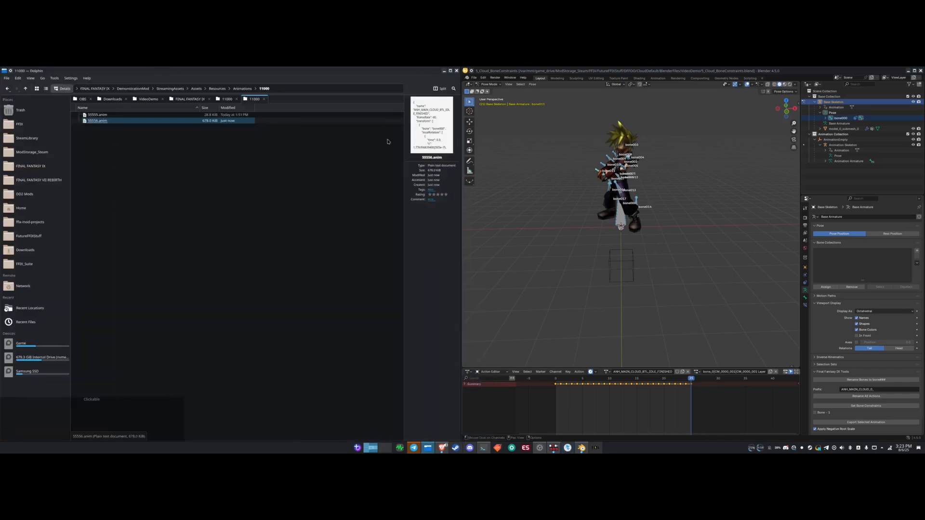
- Start the FINAL FANTASY IX launcher and open its Model Viewer from the advanced options
key(super)
text(FOM)
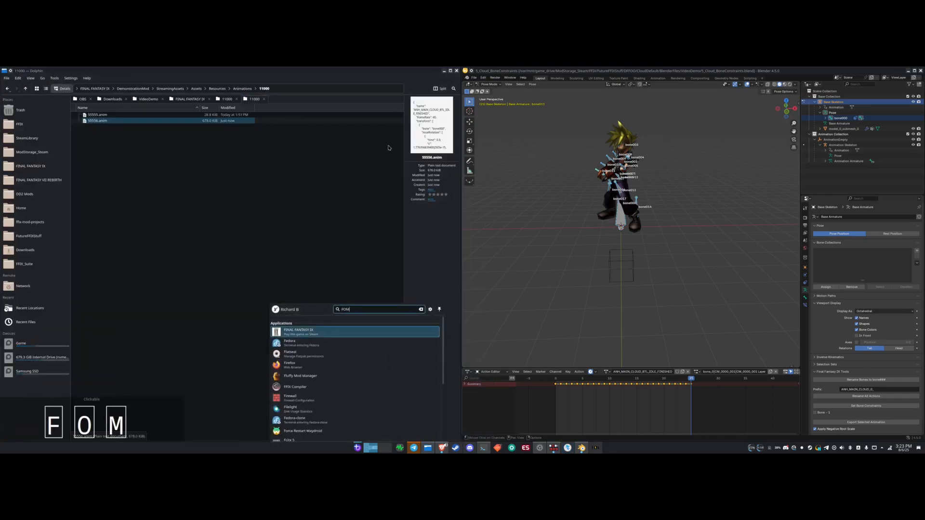
key(BackSpace)
key(BackSpace)
text(IN)
key(Return)
key(Caps_Lock)
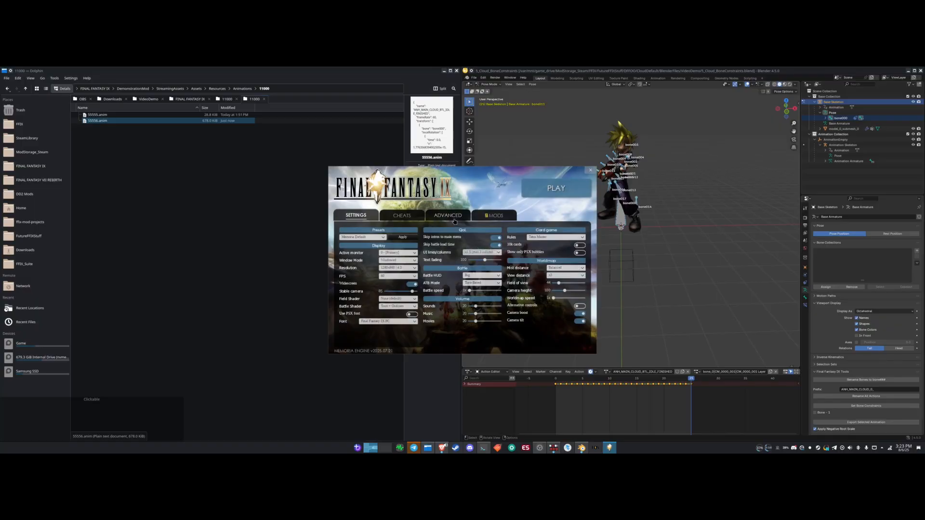
click(450, 218)
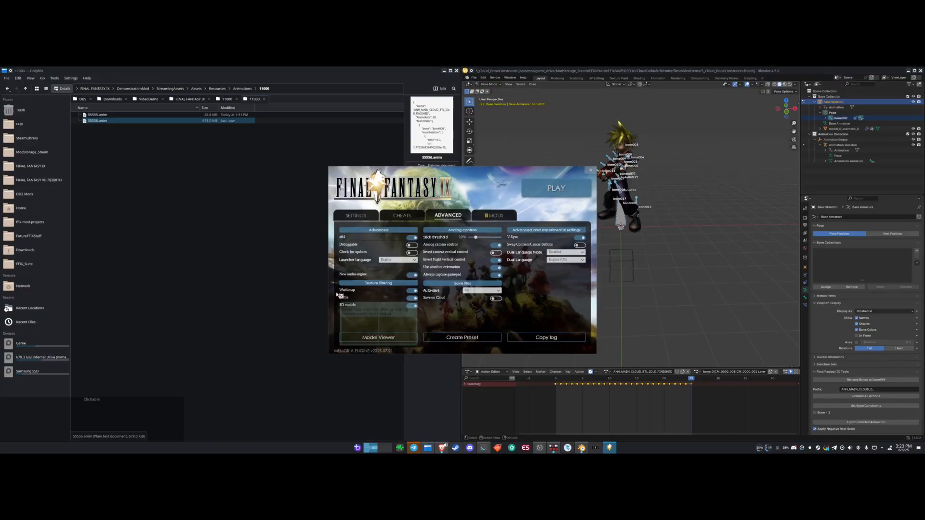
click(387, 336)
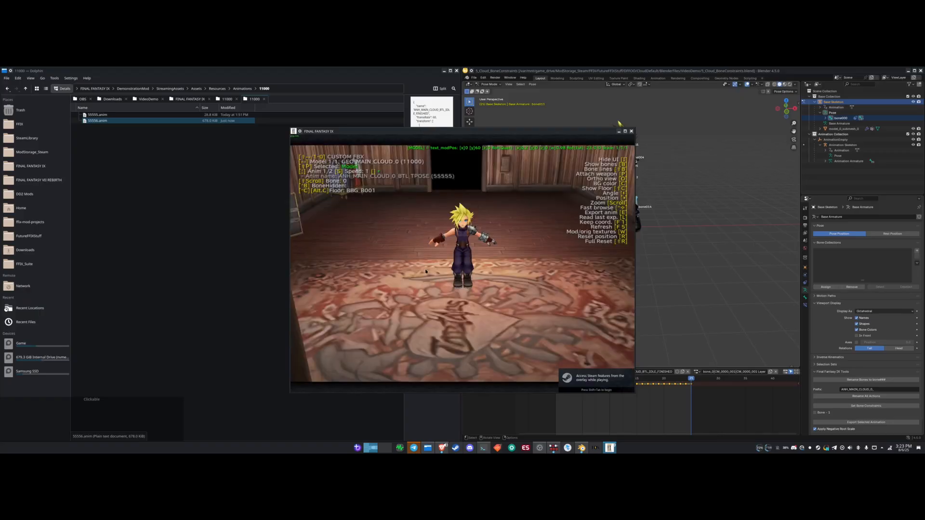
- View Cloud's ANH_MAIN_CLOUD_0_BTL_IDLE animation in the Model Viewer from different angles and quit the game
key(Up)
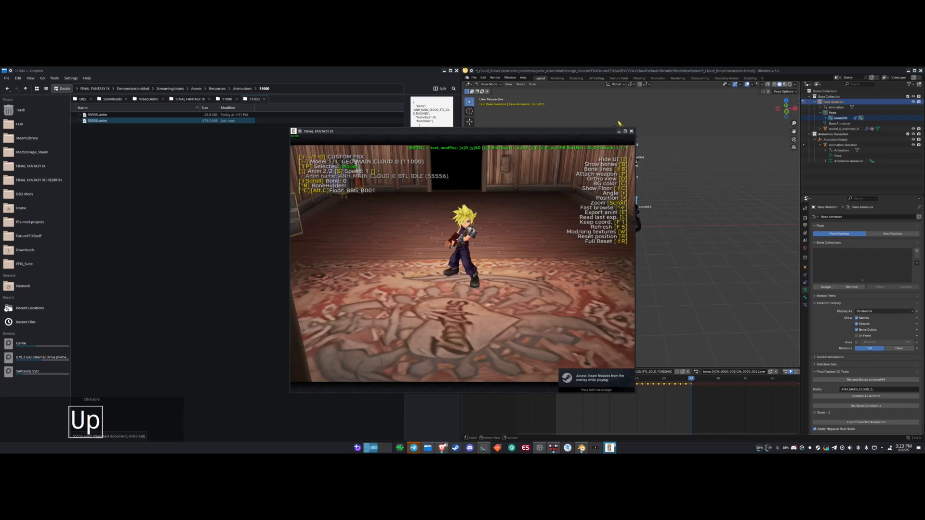
drag(426, 271, 459, 293)
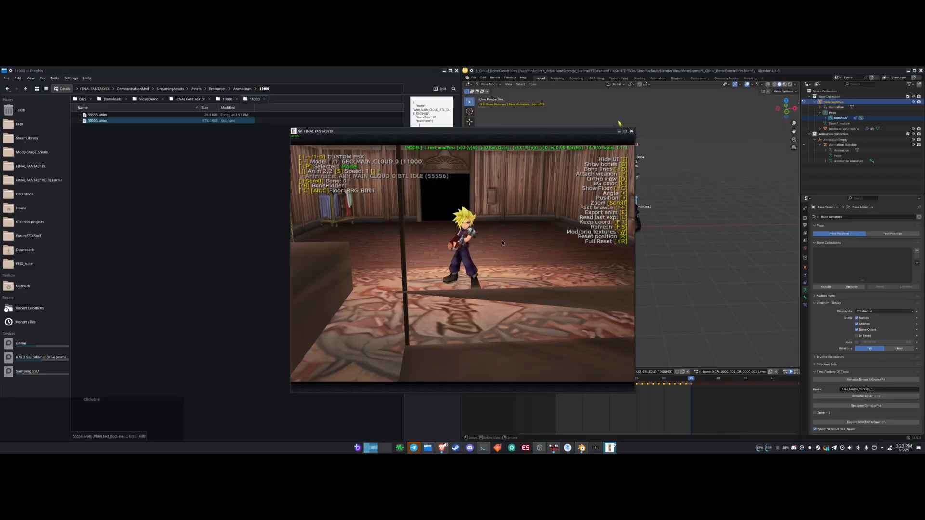
key(space)
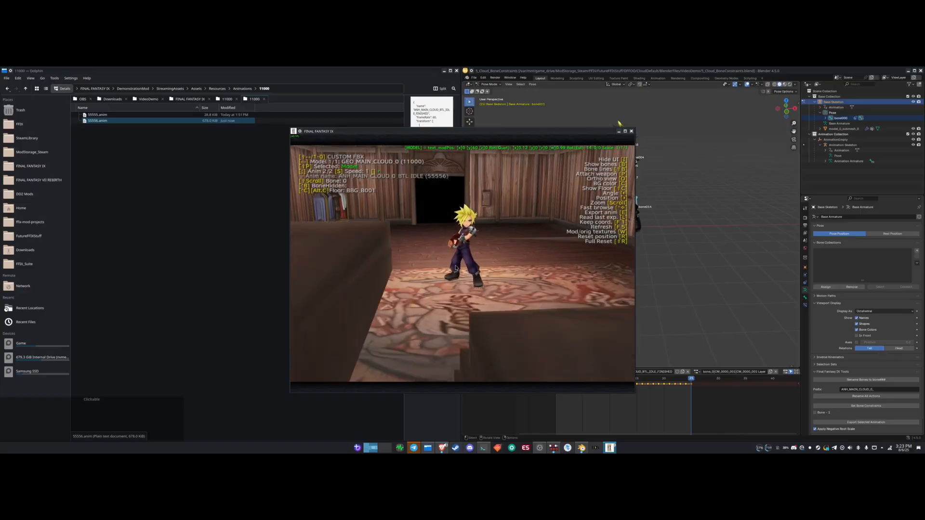
click(631, 131)
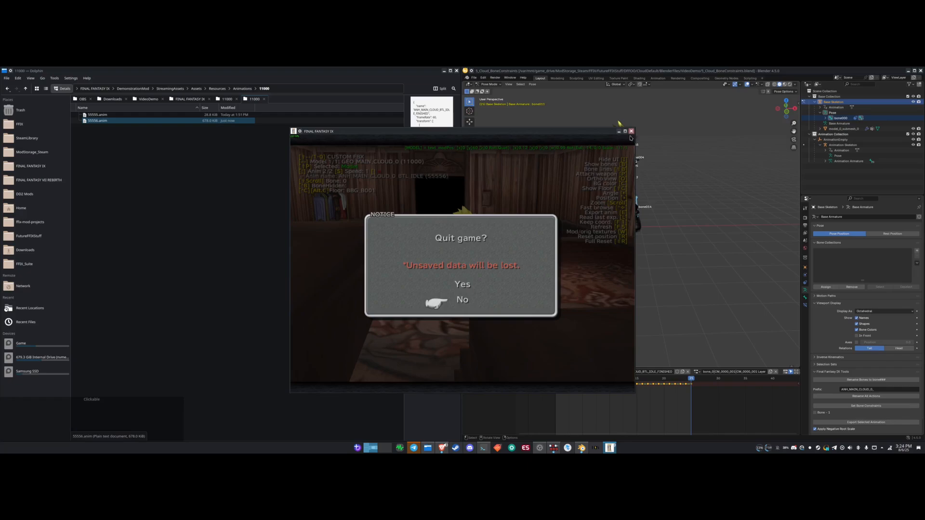
click(449, 283)
- Back in Blender, select the root bone bone000 and play the animation to examine its motion from several angles
click(638, 264)
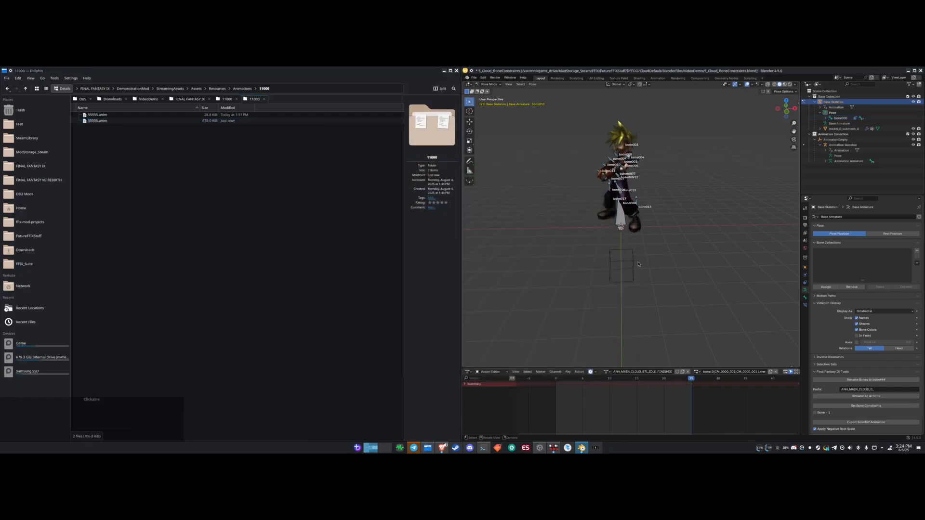
middle_drag(603, 256, 631, 240)
click(625, 221)
middle_drag(646, 279, 714, 318)
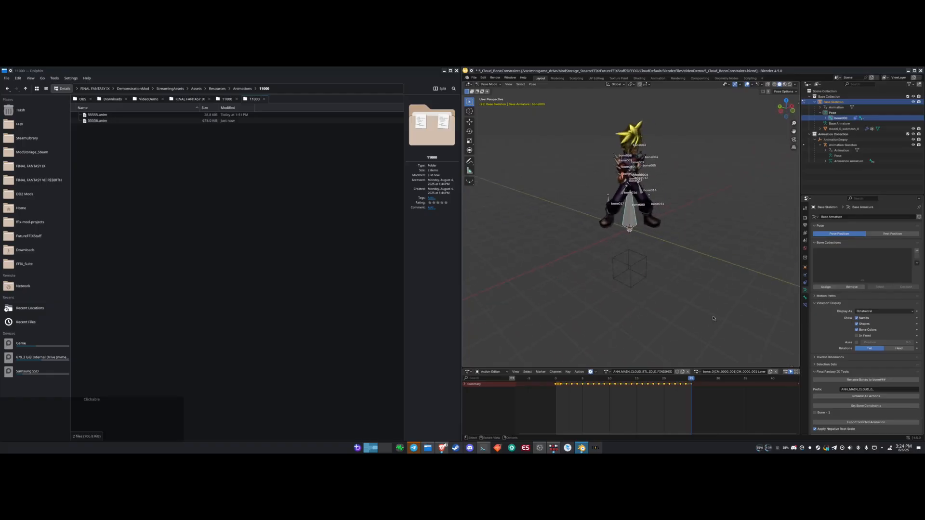
middle_drag(604, 294, 604, 295)
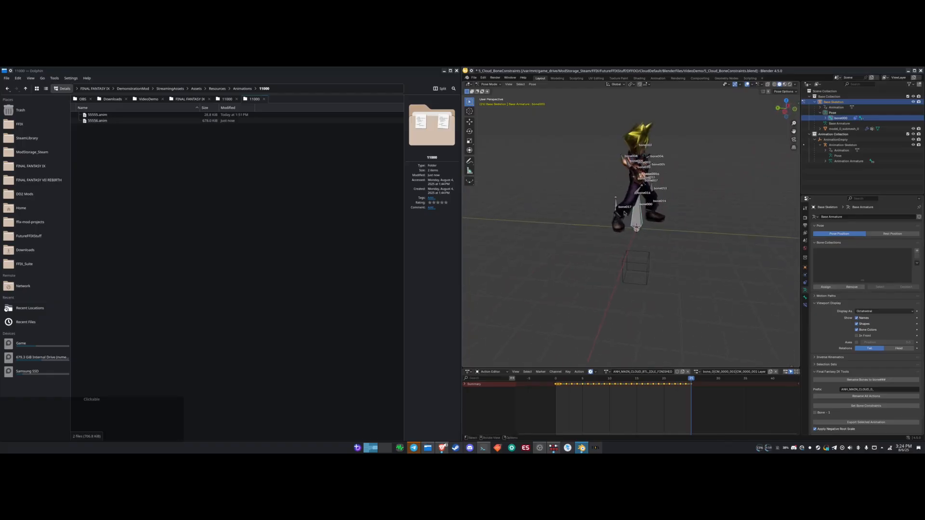
click(641, 310)
key(space)
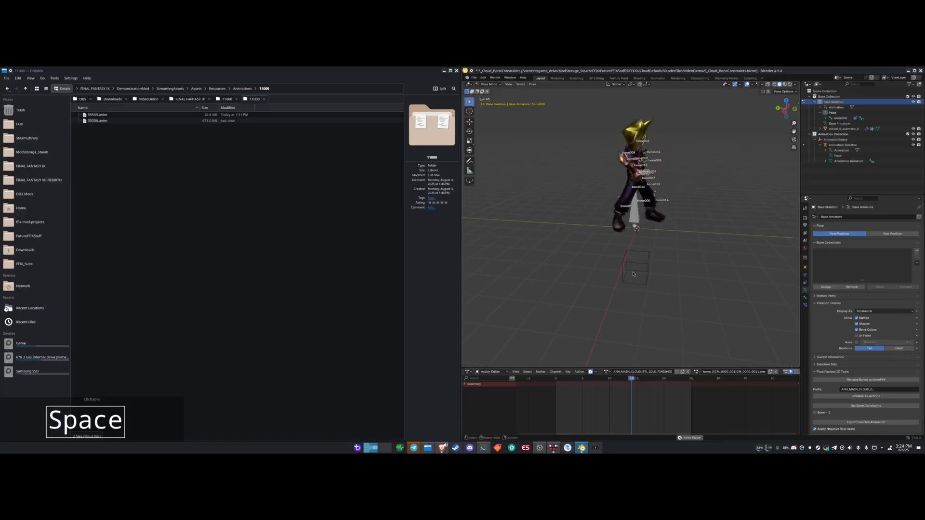
click(645, 231)
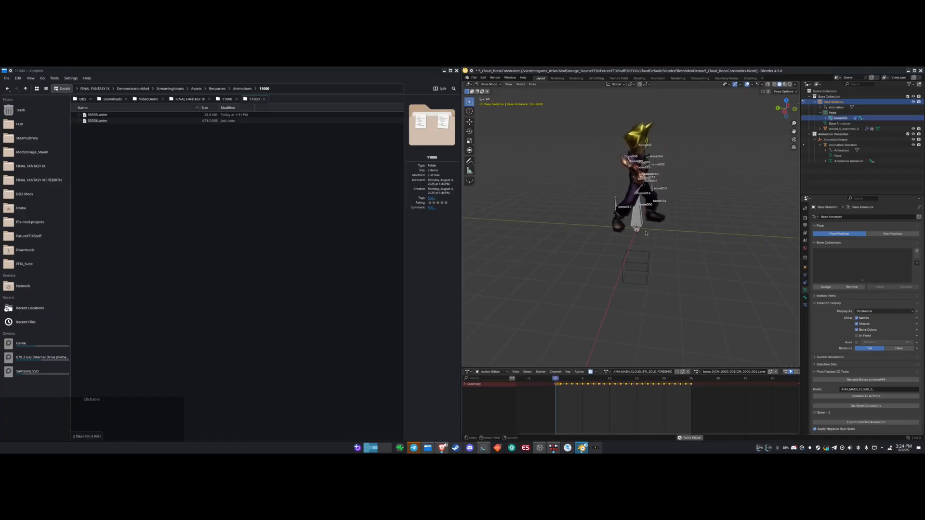
middle_drag(663, 250, 656, 220)
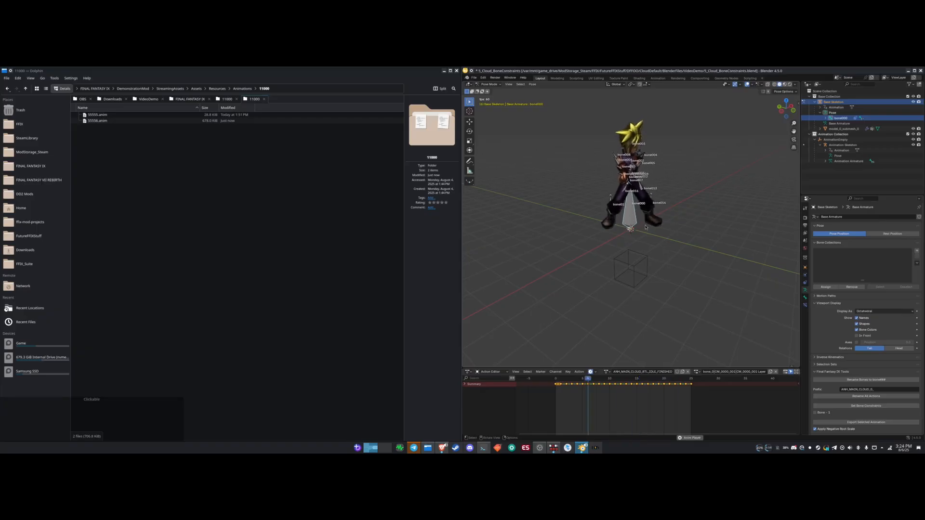
- Replay the battle idle animation and orbit around Cloud to examine how the root bone moves
key(space)
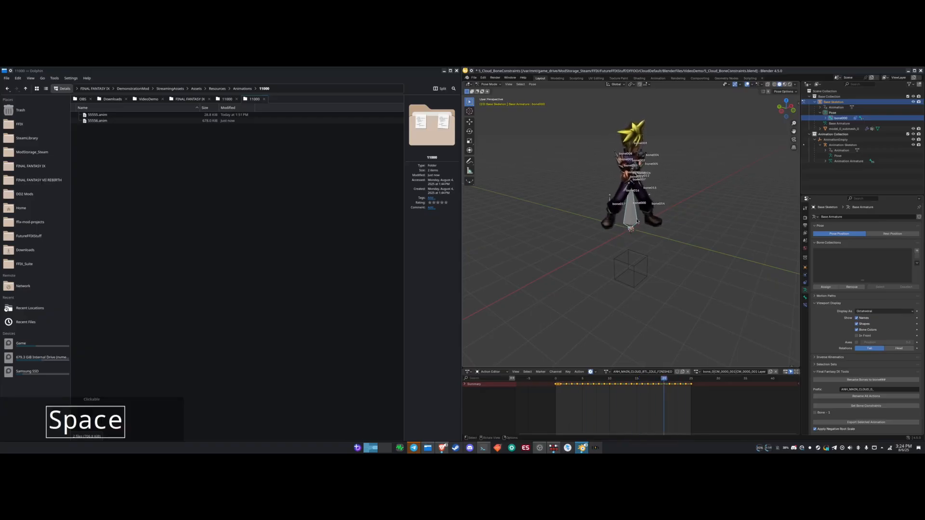
key(space)
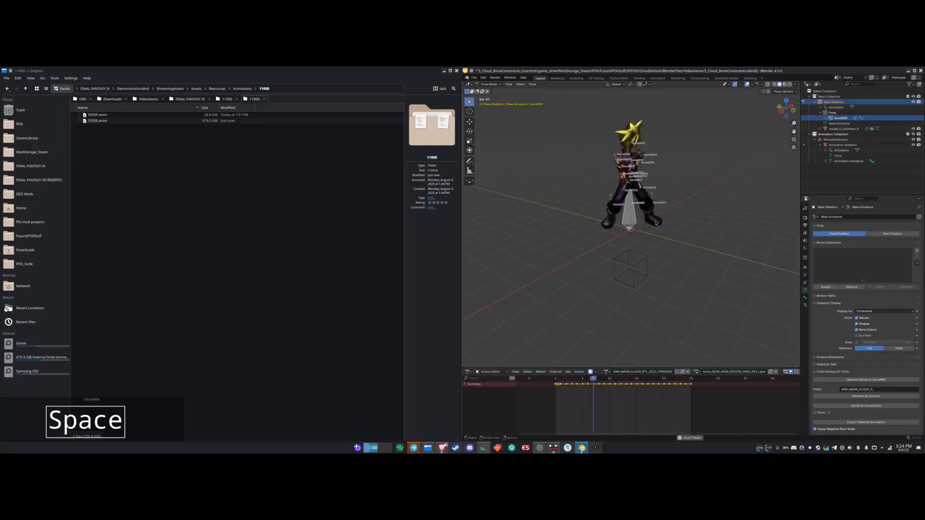
key(space)
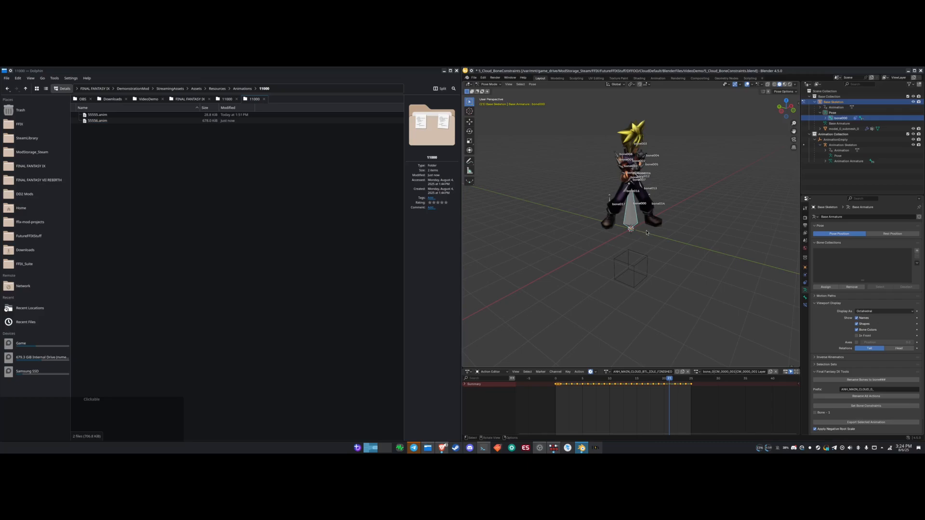
mouse_move(634, 270)
middle_down()
mouse_move(625, 266)
mouse_move(641, 263)
mouse_move(634, 269)
mouse_move(667, 289)
mouse_move(620, 289)
mouse_move(641, 261)
middle_up()
click(641, 261)
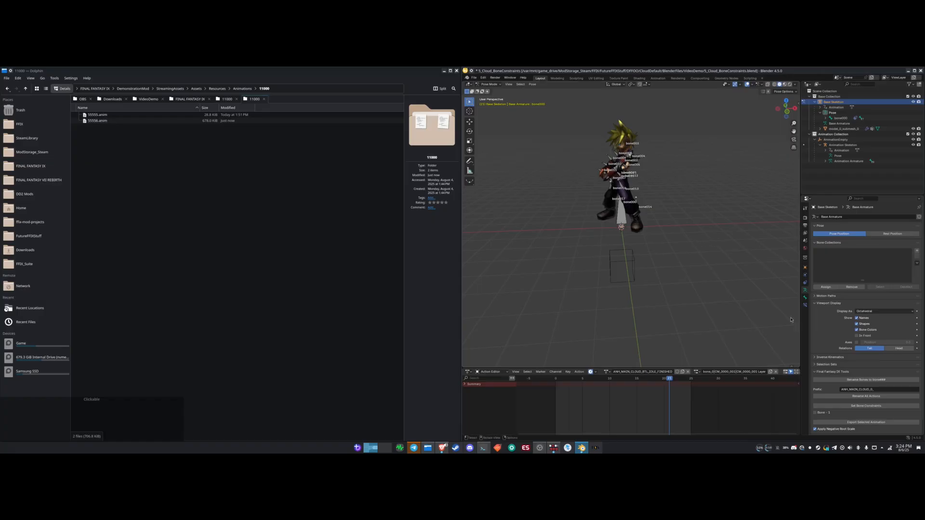
- Undo the constraint and bake edits until the Base Skeleton is back in its rest pose without an action, and reselect the Base Skeleton
key(ctrl+z)
key(ctrl+z)
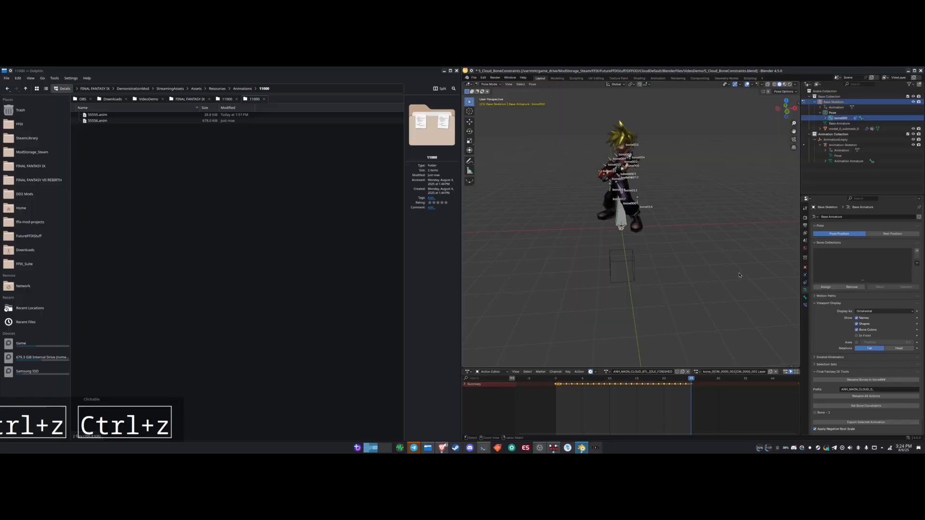
key(ctrl+z)
key(ctrl+z)
key(ctrl+z)
key(ctrl+z)
key(ctrl+z)
key(ctrl+z)
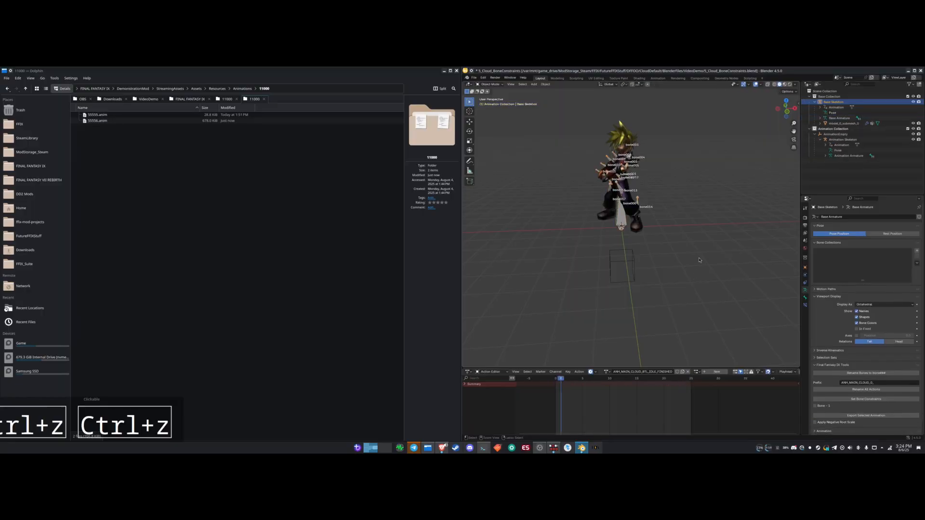
key(ctrl+z)
key(ctrl+z)
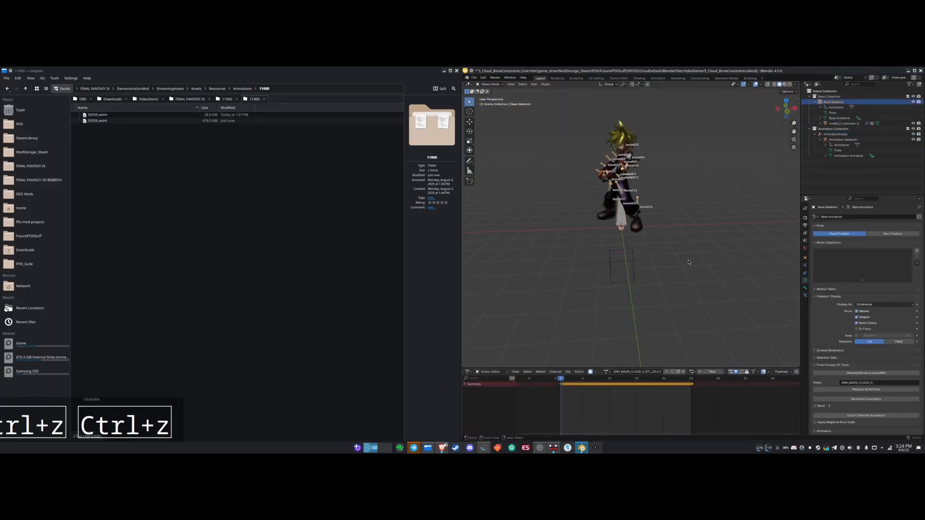
key(ctrl+z)
key(ctrl+z)
key(ctrl+z)
key(ctrl+z)
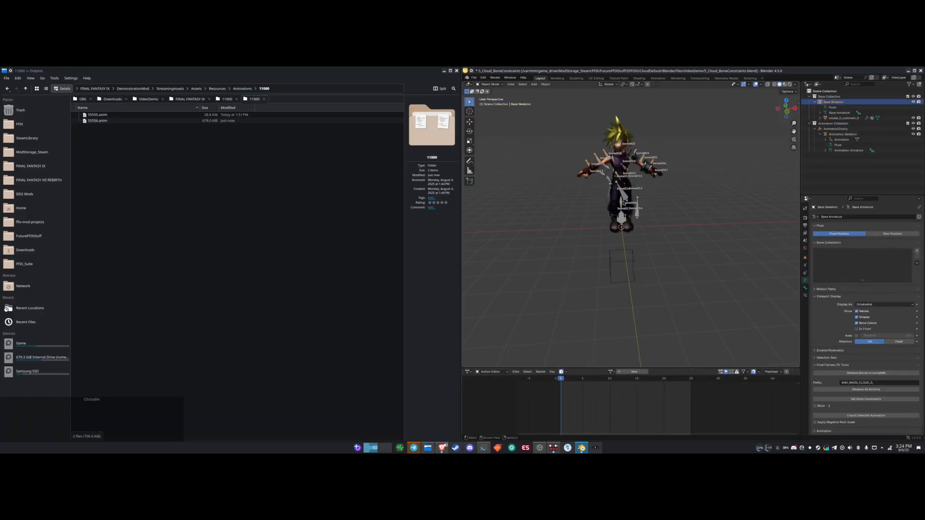
click(674, 282)
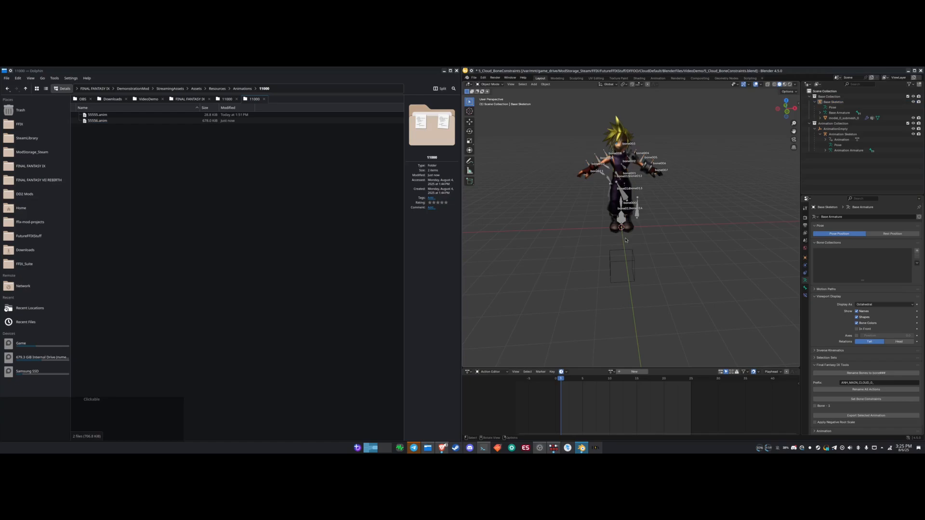
mouse_move(623, 232)
middle_down()
mouse_move(635, 231)
mouse_move(624, 231)
middle_up()
click(623, 228)
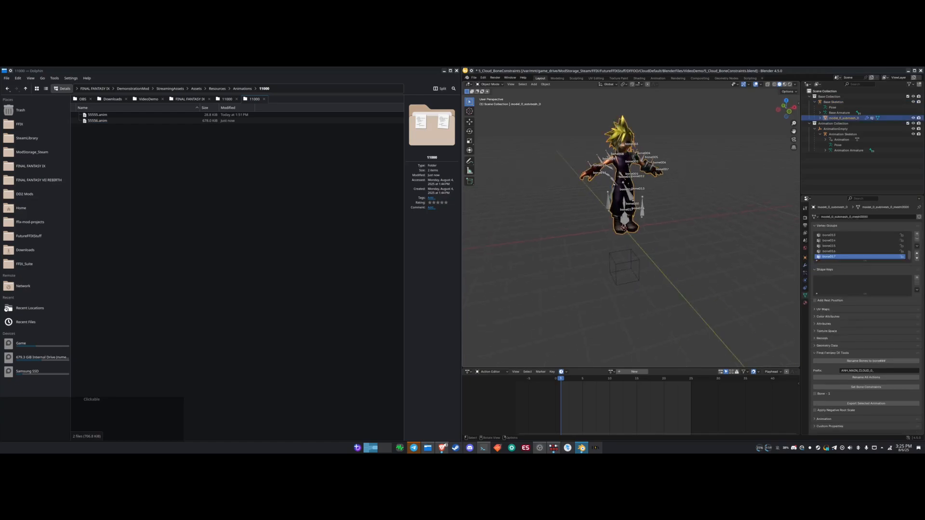
click(624, 220)
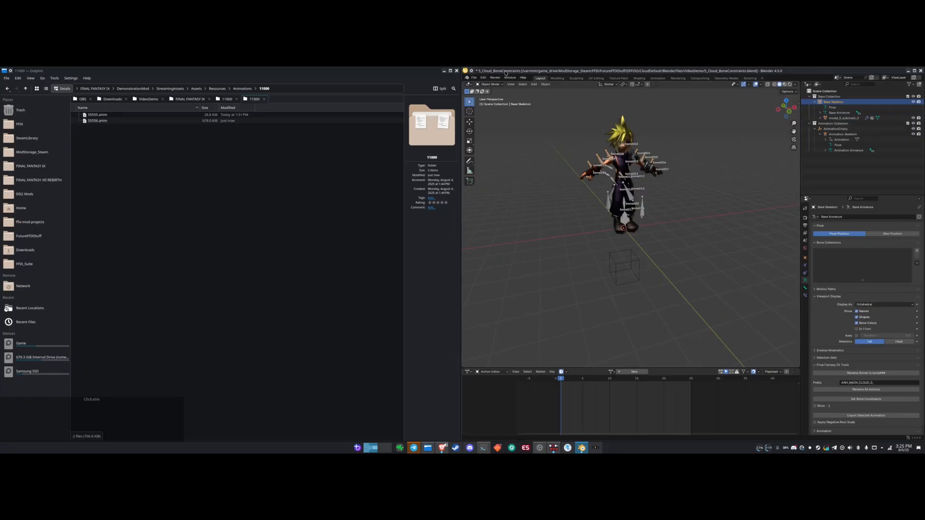
- Save the scene as a new file named 6_Cloud_BoneConstraintsDummyBoneAdded.blend in the VideoDemo folder
click(475, 78)
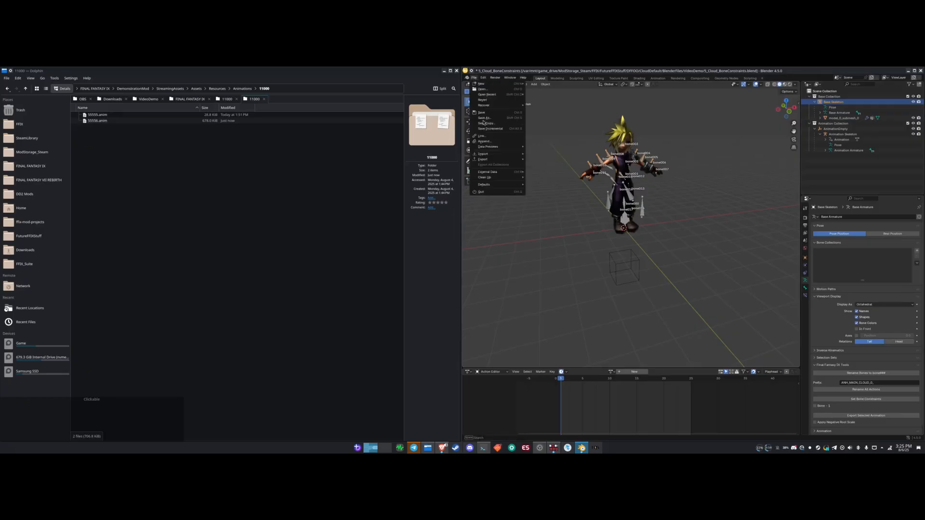
click(483, 122)
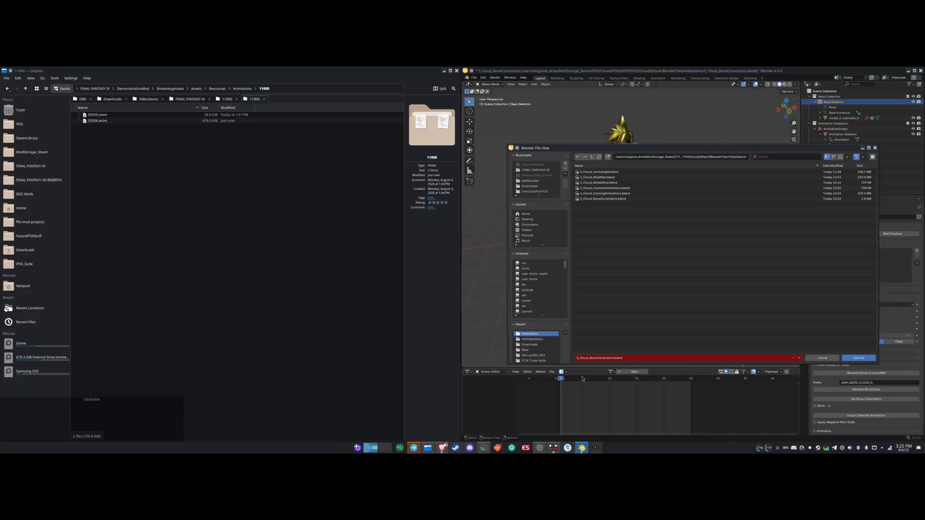
key(BackSpace)
text(6)
key(Right)
key(Right)
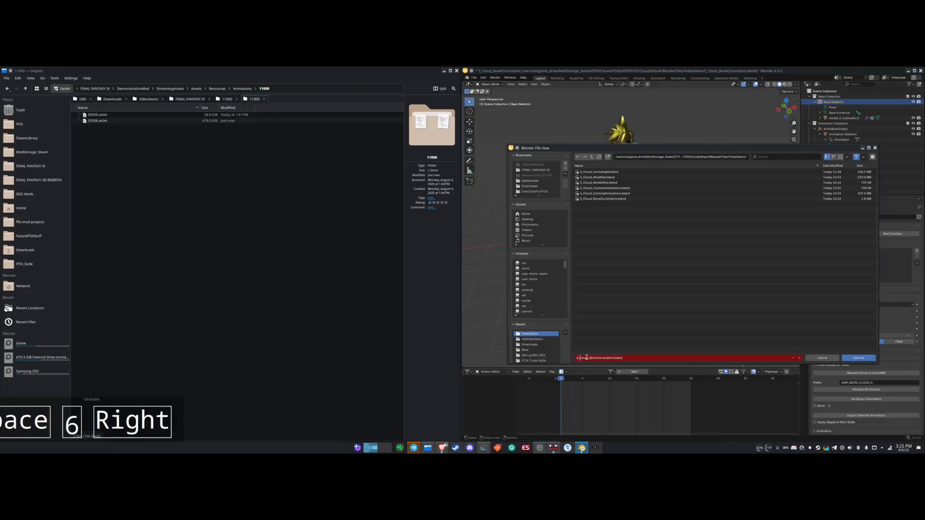
key(ctrl+Right)
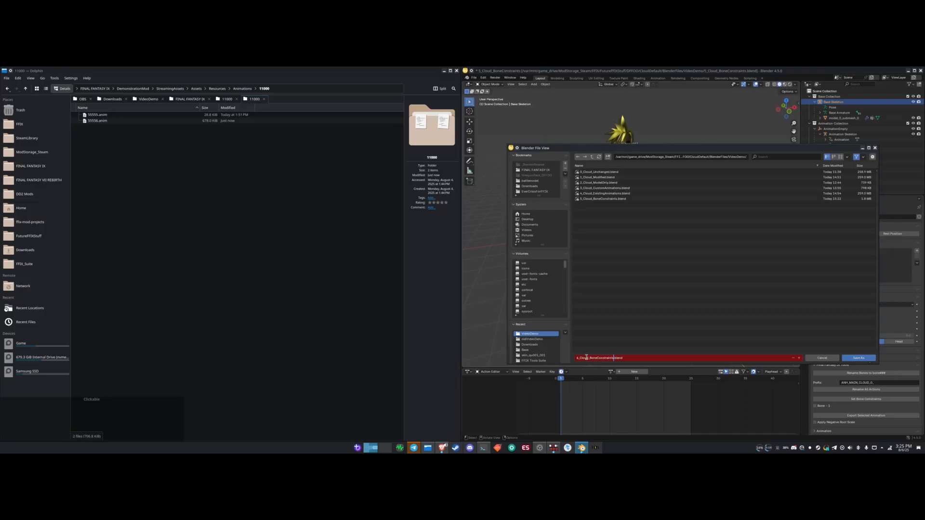
key(BackSpace)
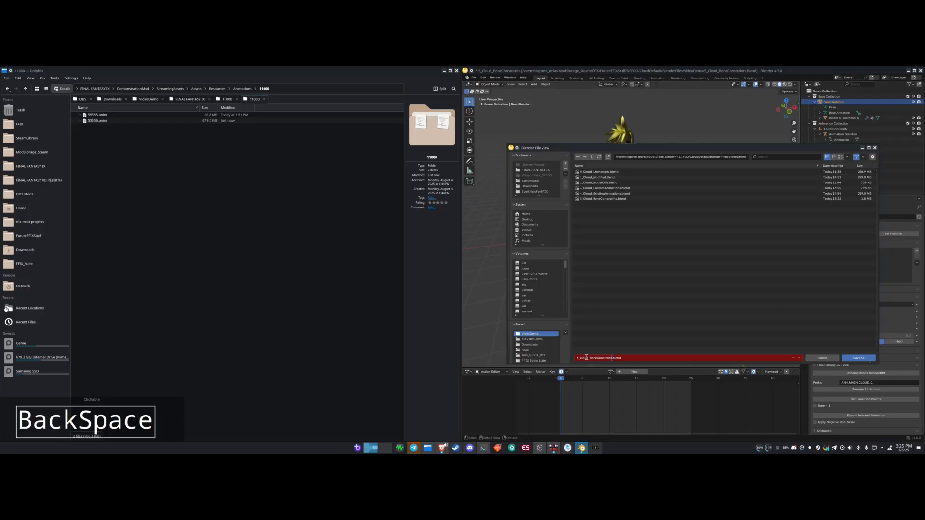
text(s)
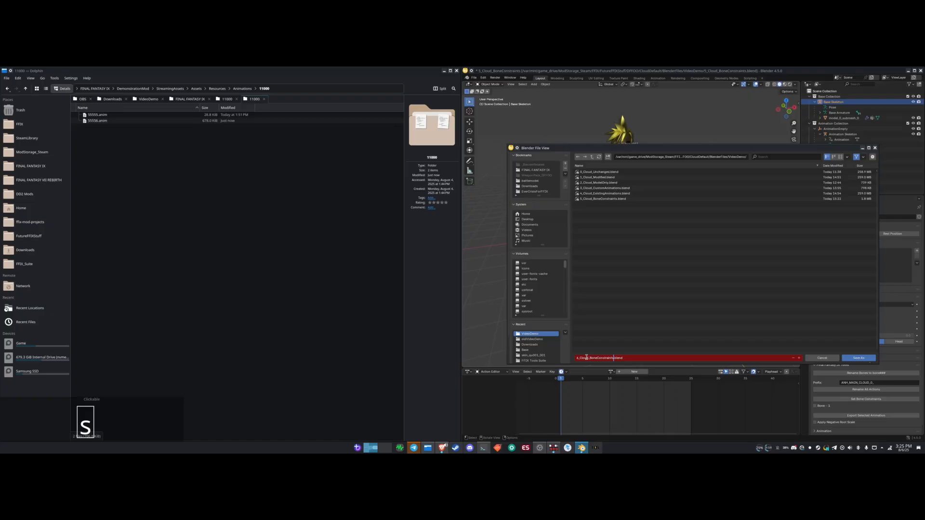
text(Dummy)
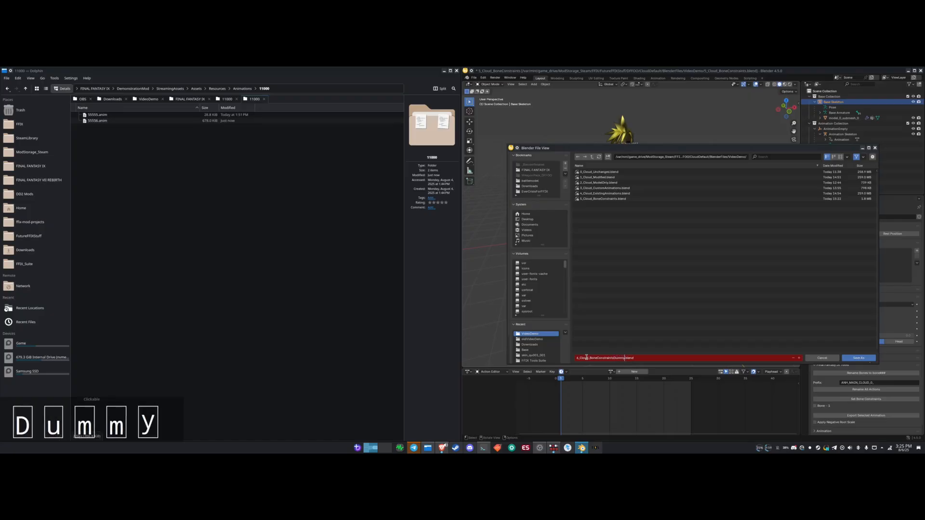
text(BoneAdded)
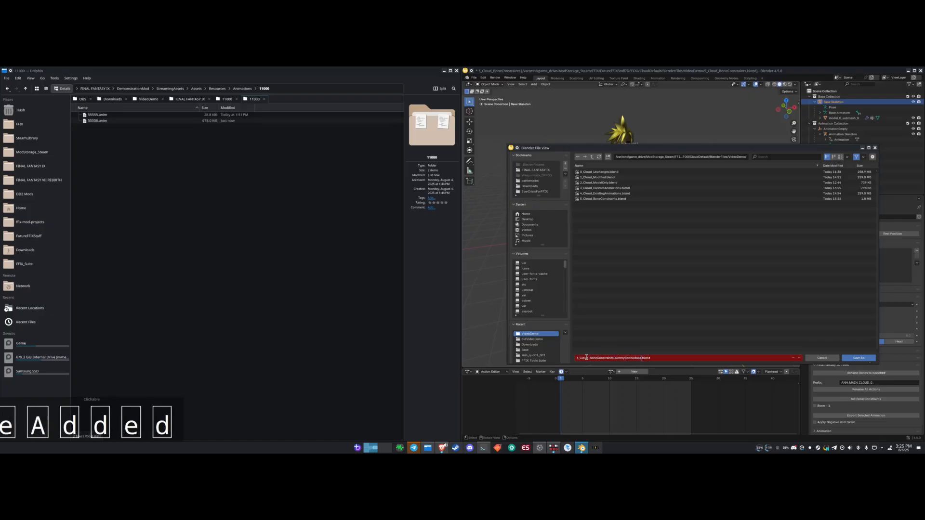
click(861, 358)
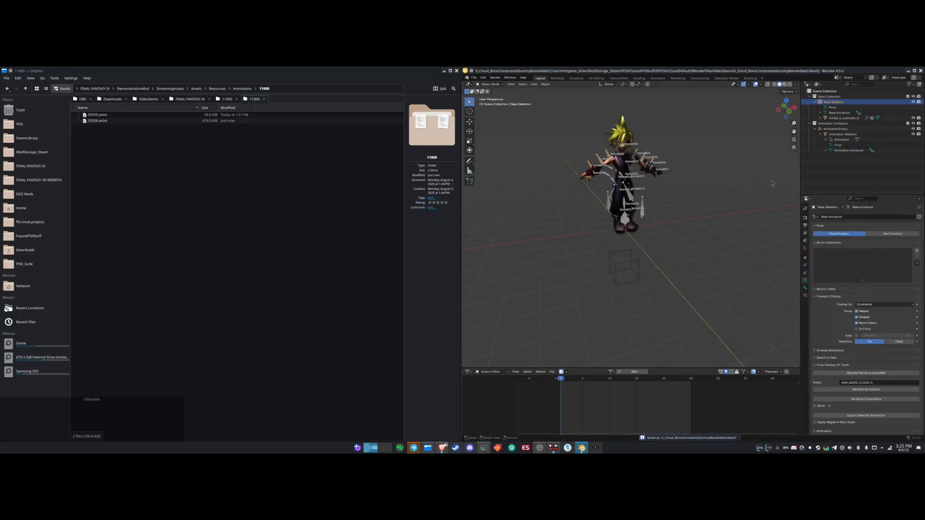
- Hide the Animation Collection with the Animation Skeleton so only the Base Skeleton and Cloud's mesh are displayed
middle_drag(751, 210, 747, 209)
click(848, 134)
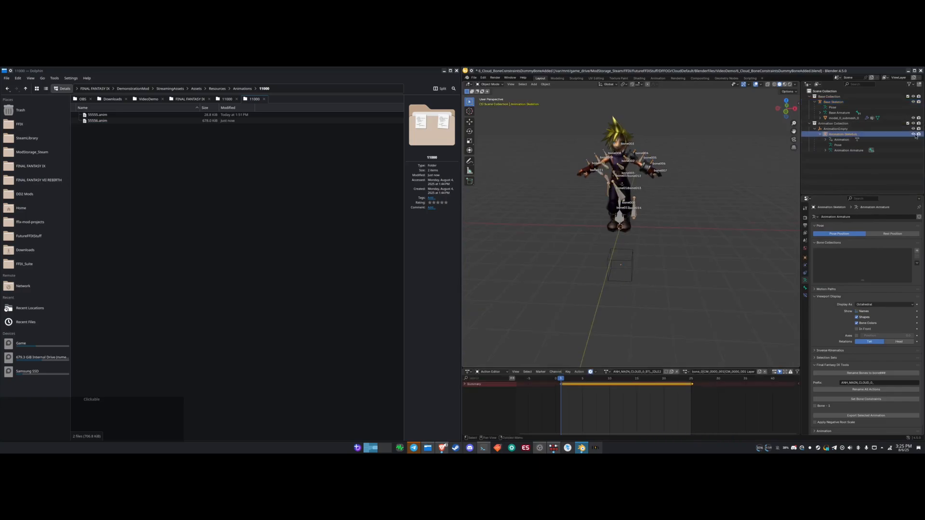
click(914, 134)
click(913, 124)
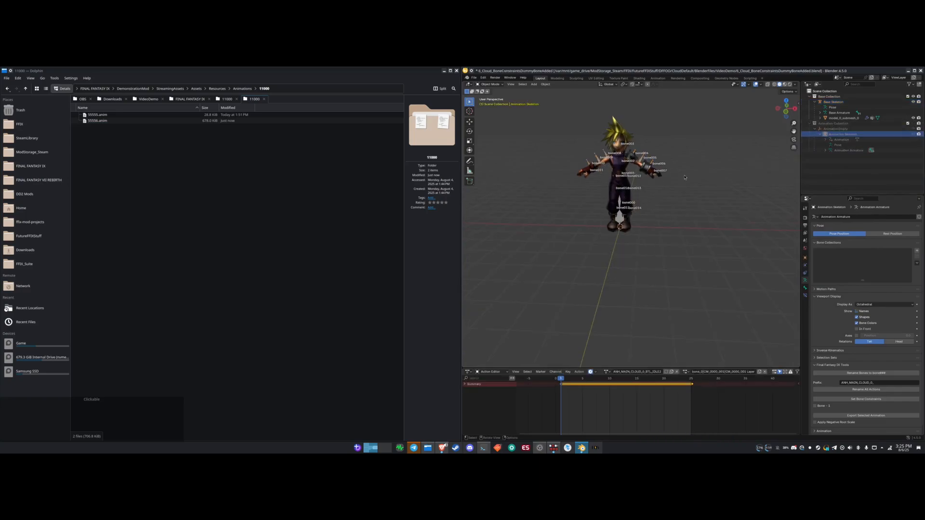
- Select the Base Skeleton and add a new single bone to its armature in Edit Mode
scroll(678, 202, up, 1)
scroll(678, 201, up, 1)
click(617, 218)
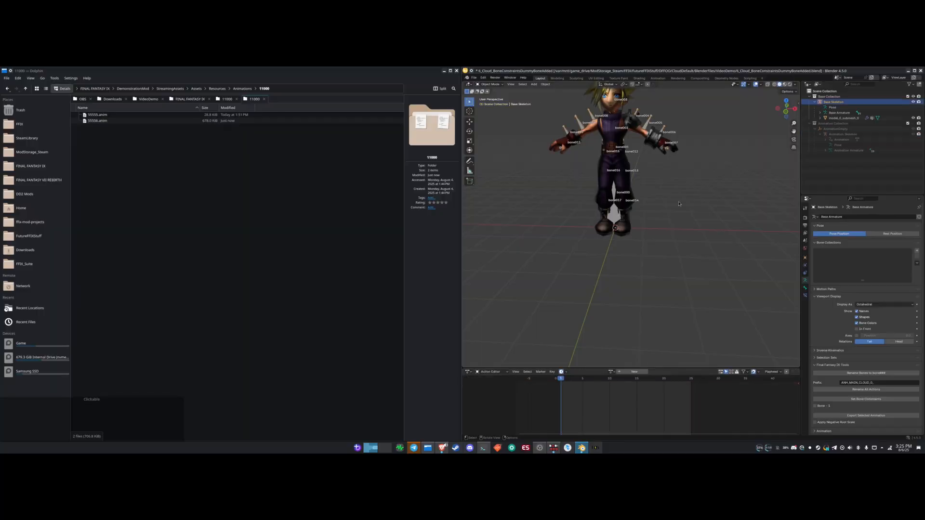
scroll(679, 204, down, 2)
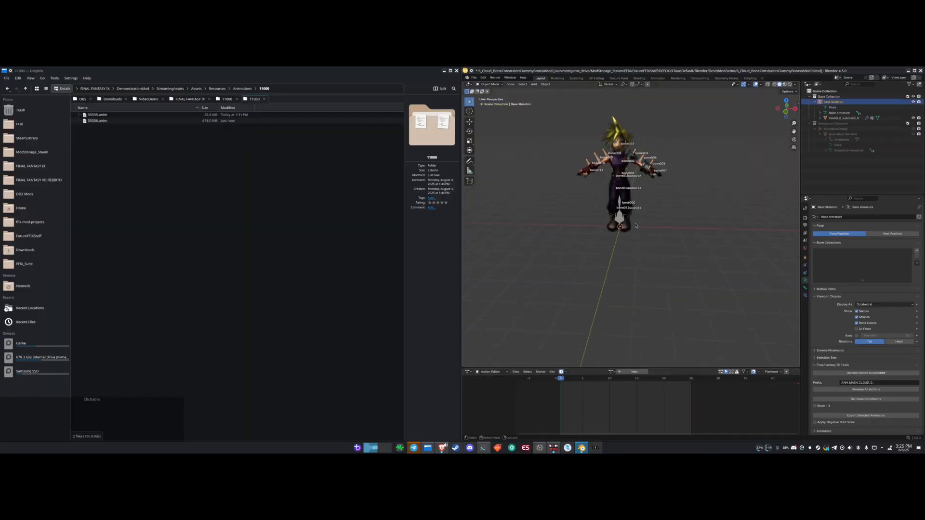
key(Tab)
key(a)
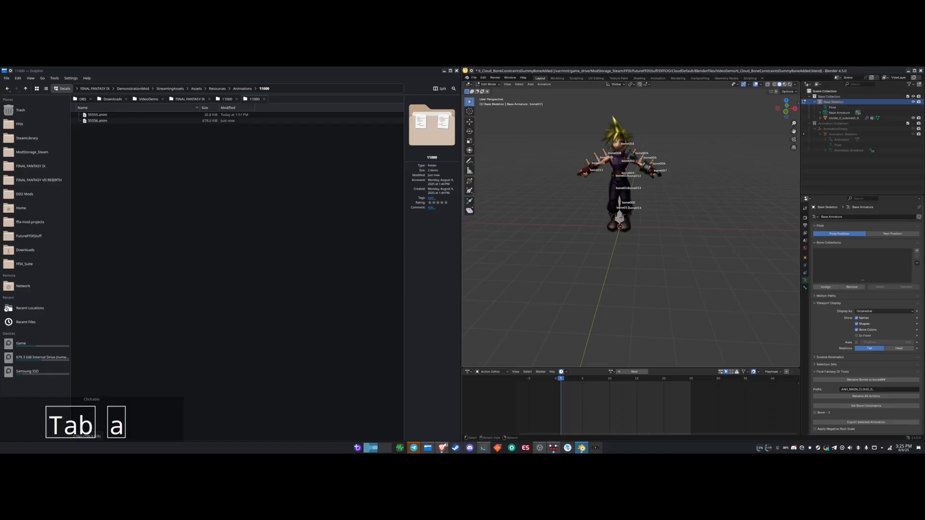
click(621, 217)
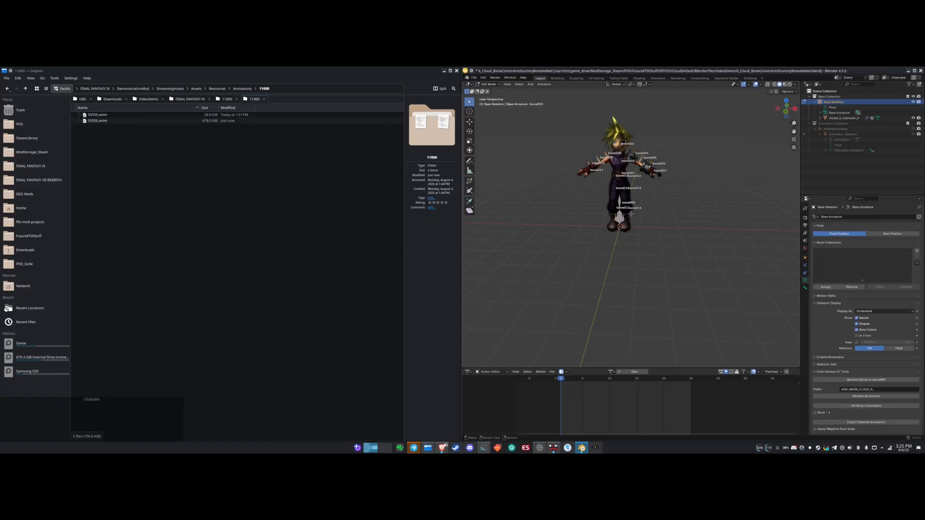
shift+click(818, 114)
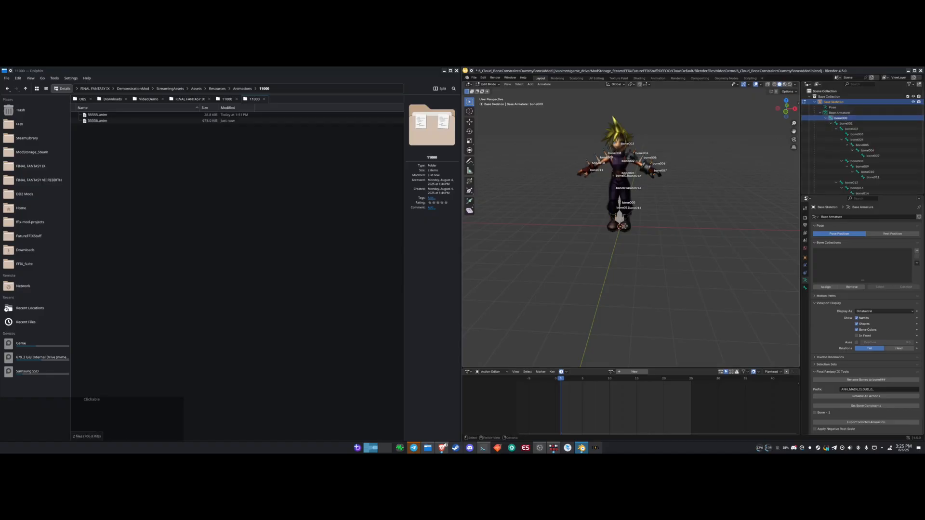
key(shift+a)
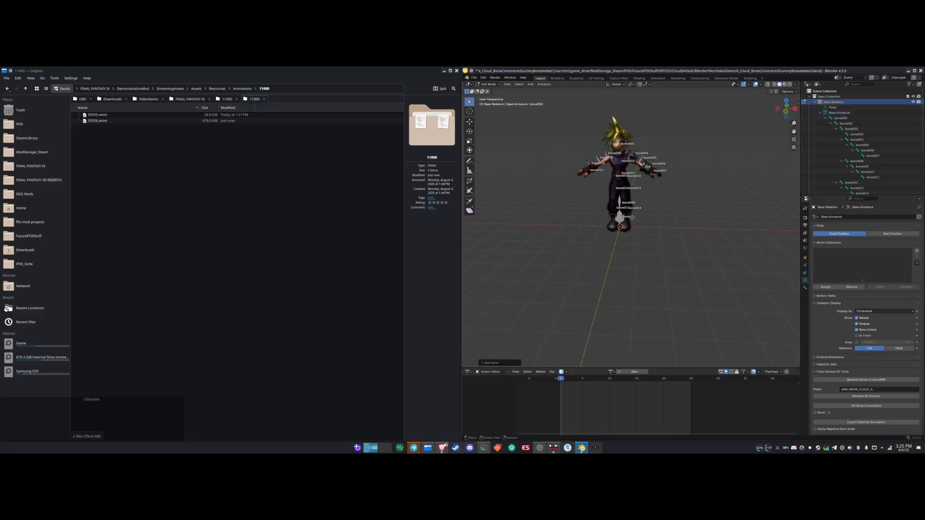
- Try to set a parent relation between bone000 and the new Bone, using Object parenting in Object Mode
scroll(858, 154, down, 4)
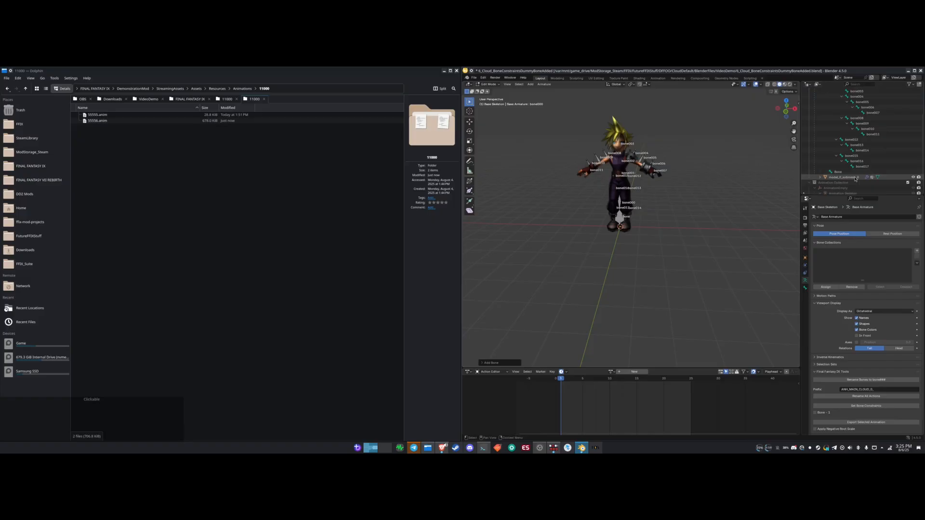
click(846, 172)
scroll(846, 174, up, 3)
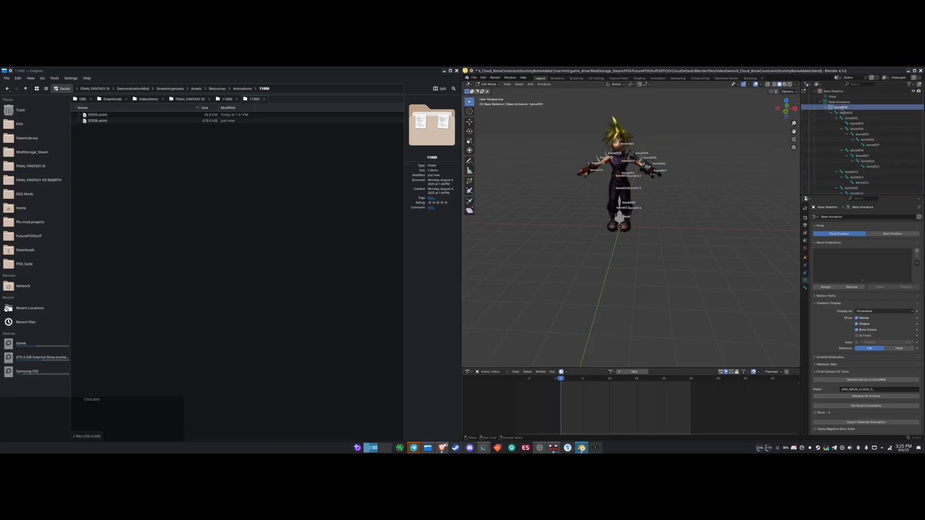
click(841, 107)
scroll(845, 156, down, 5)
click(844, 152)
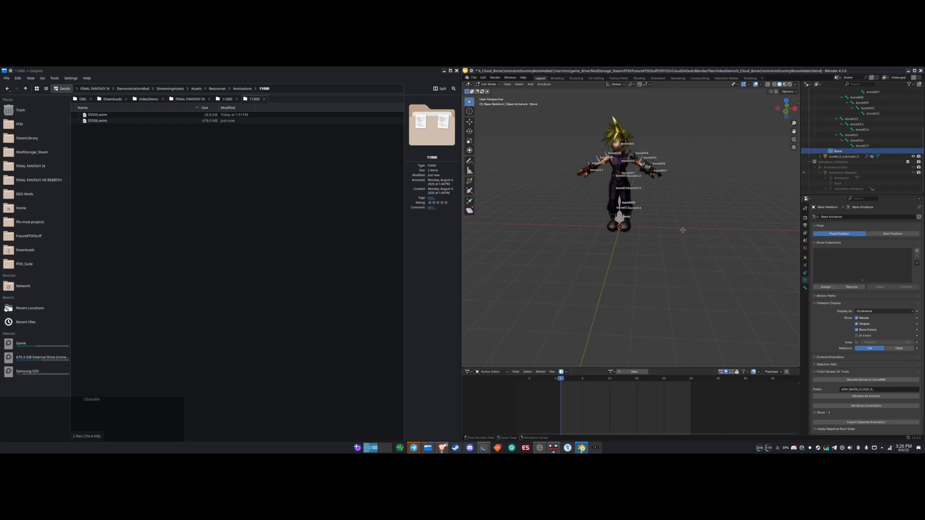
key(ctrl+p)
key(Tab)
key(ctrl+p)
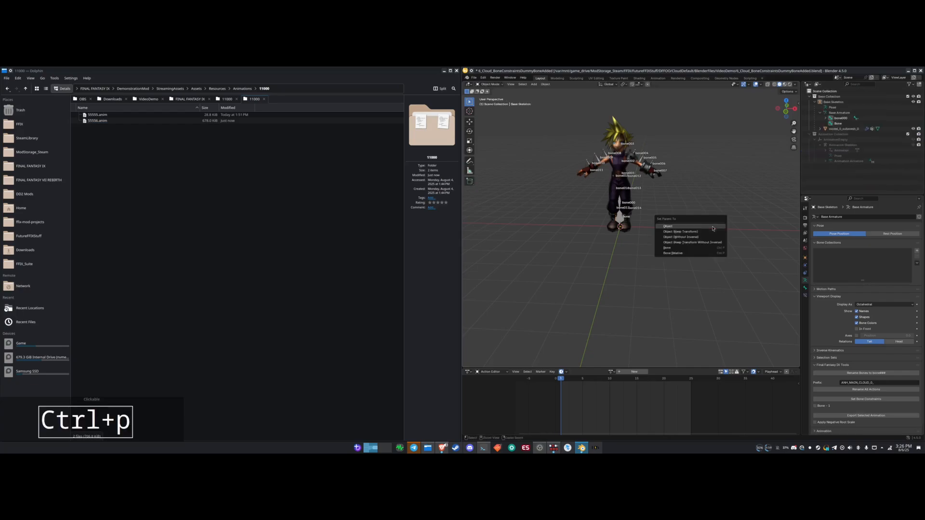
click(713, 227)
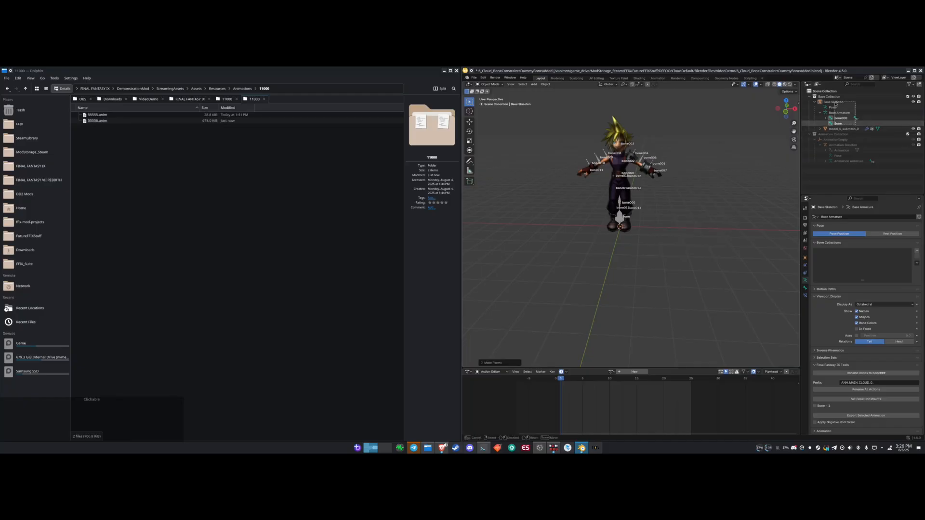
click(835, 123)
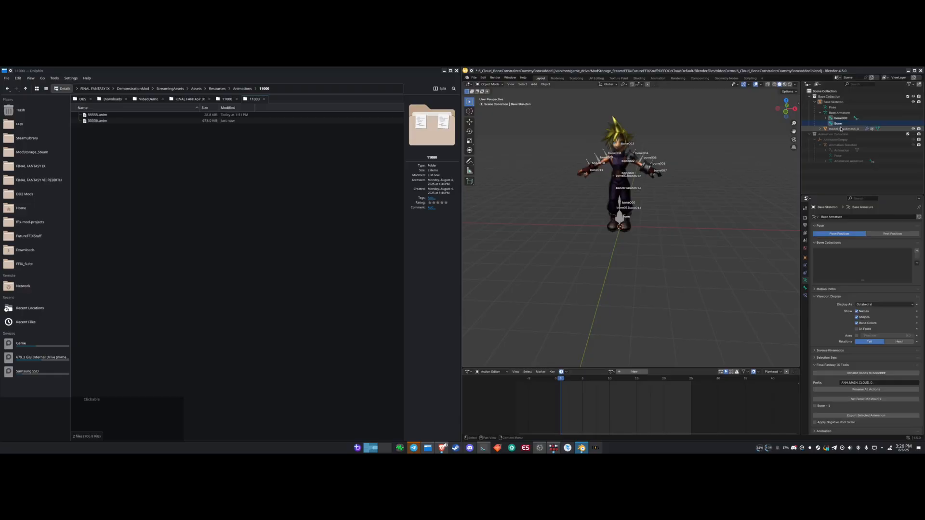
click(840, 124)
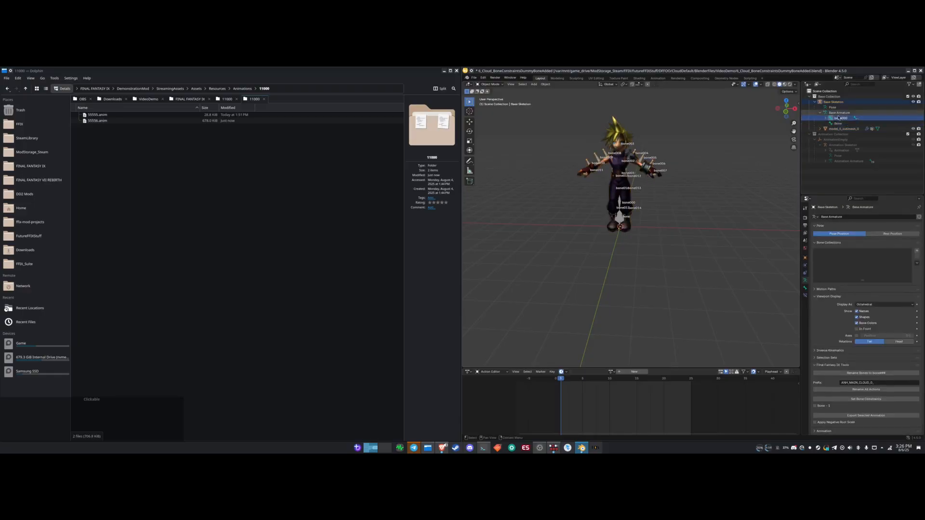
key(Tab)
key(a)
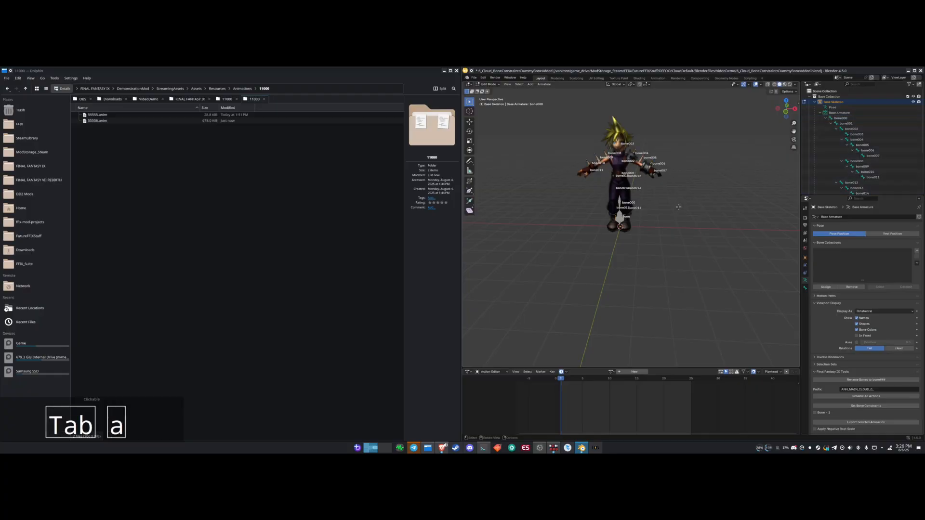
key(ctrl+Tab)
click(673, 213)
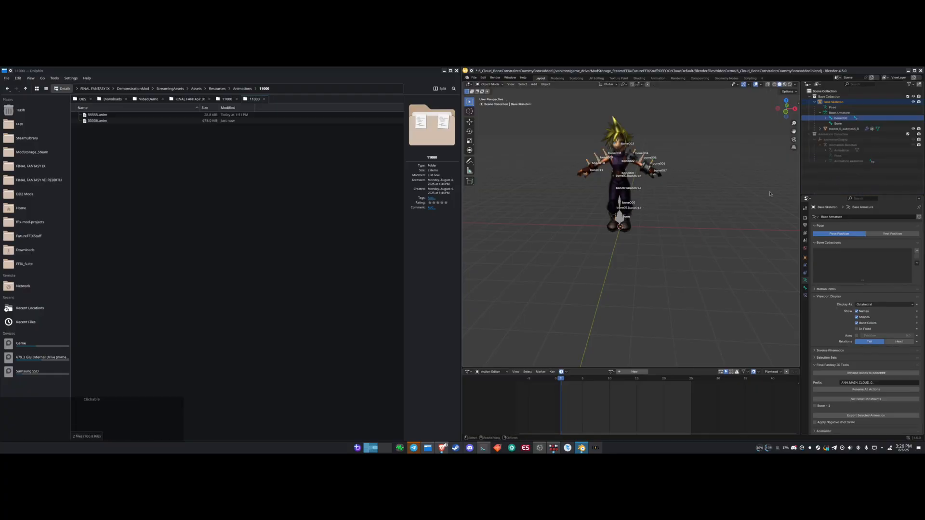
- Try to parent bone000 and the new Bone with Object parenting in Object Mode, using both selection orders
click(837, 120)
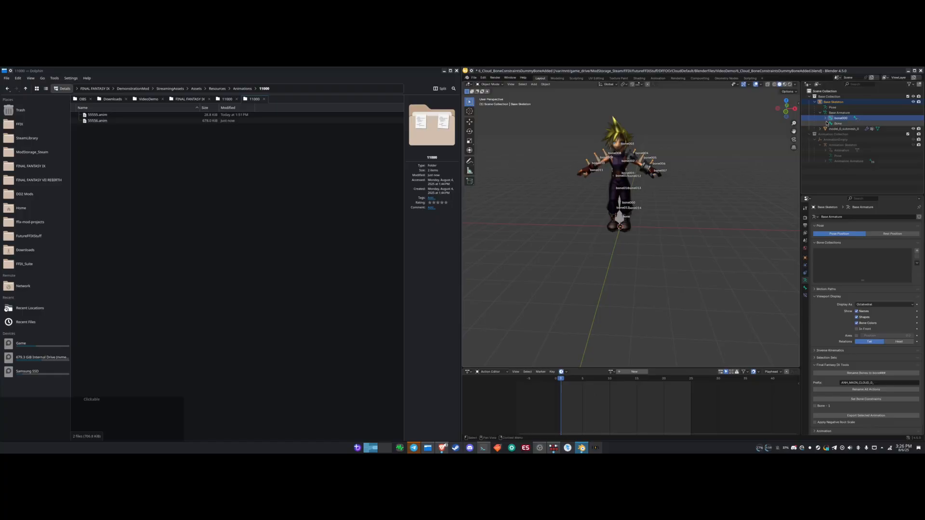
click(839, 124)
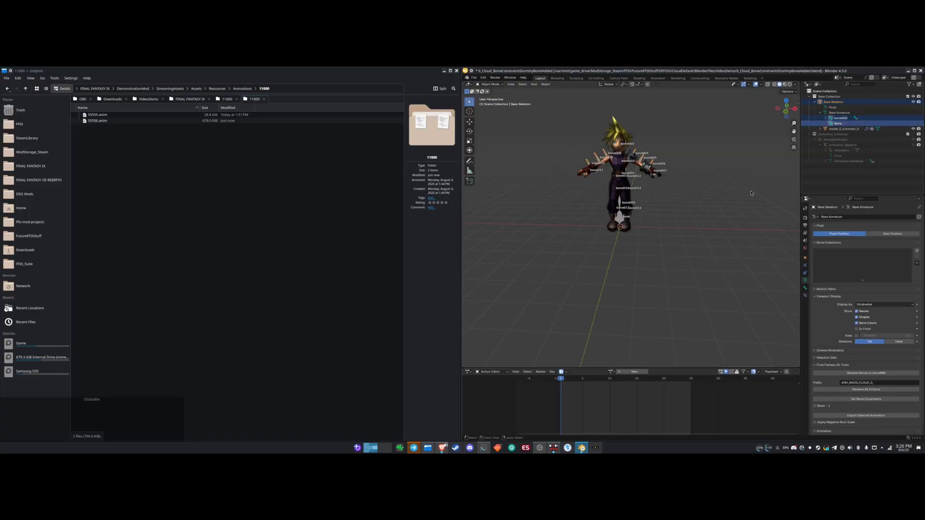
key(ctrl+p)
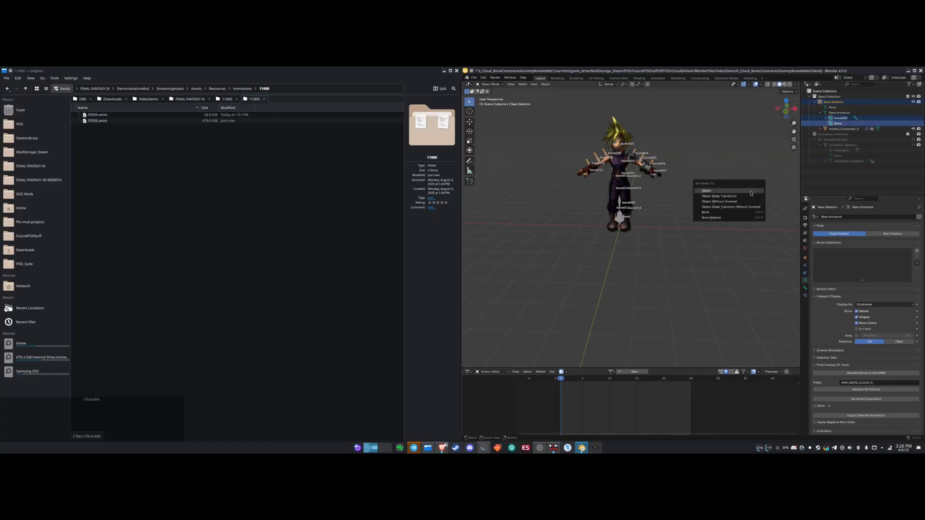
click(751, 192)
click(841, 119)
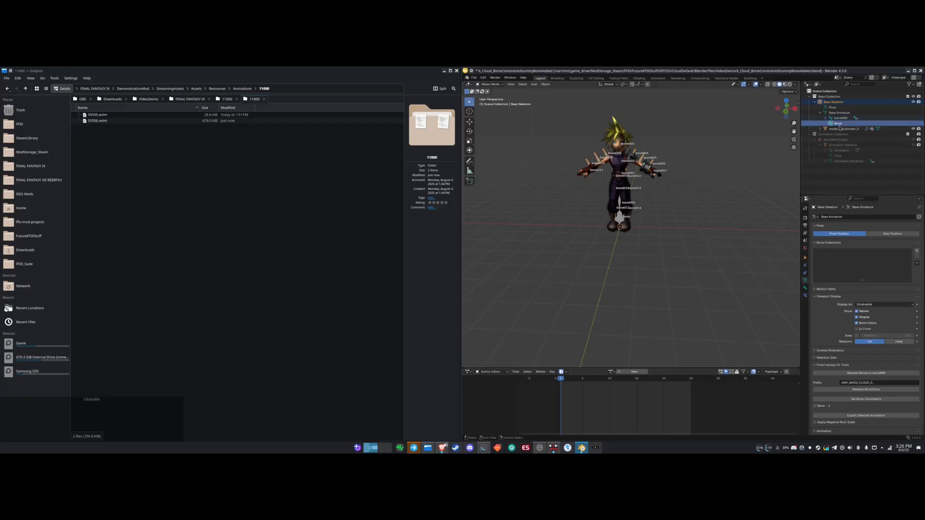
key(ctrl+p)
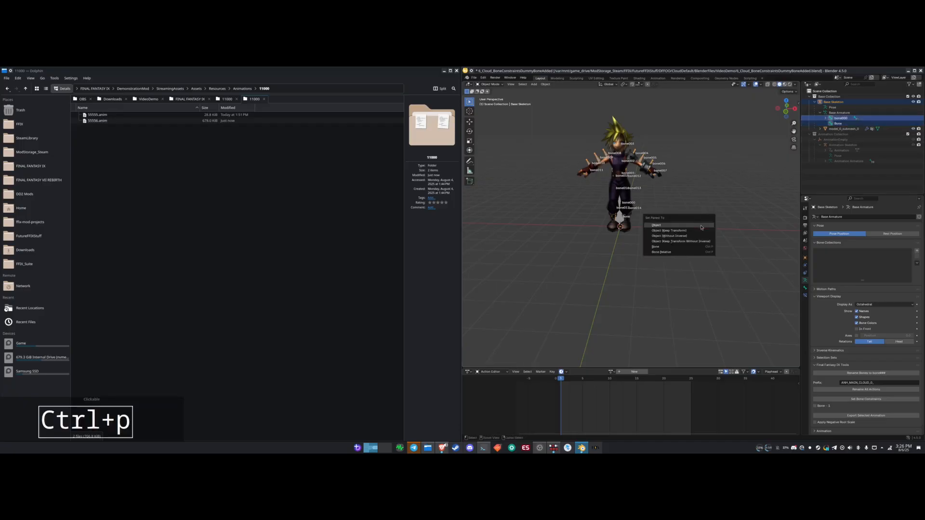
click(702, 228)
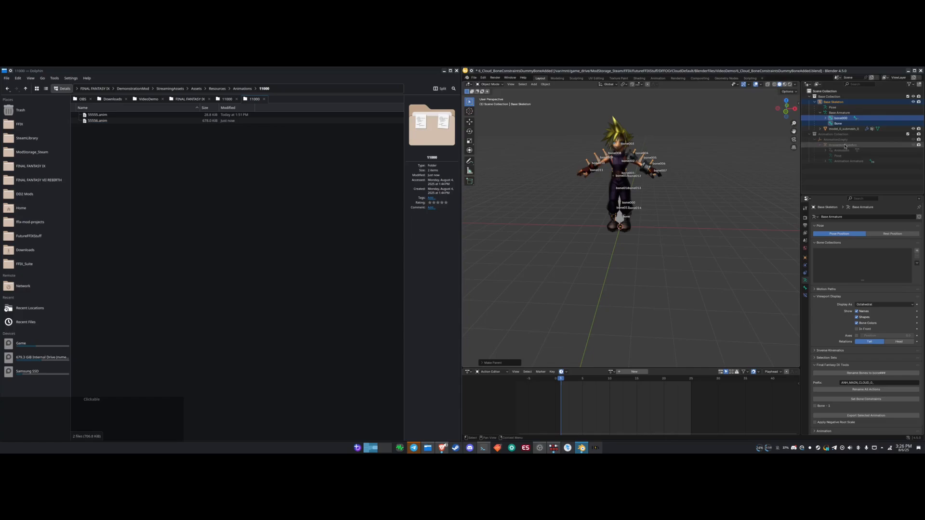
- Try to set a parent relation between bone000 and the new Bone in Pose Mode, and undo the attempt
click(844, 122)
key(Tab)
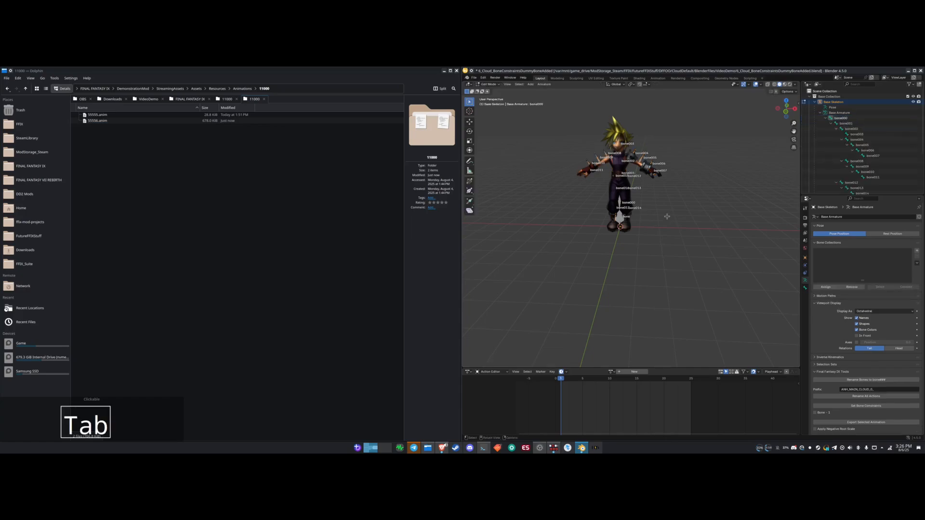
key(ctrl+Tab)
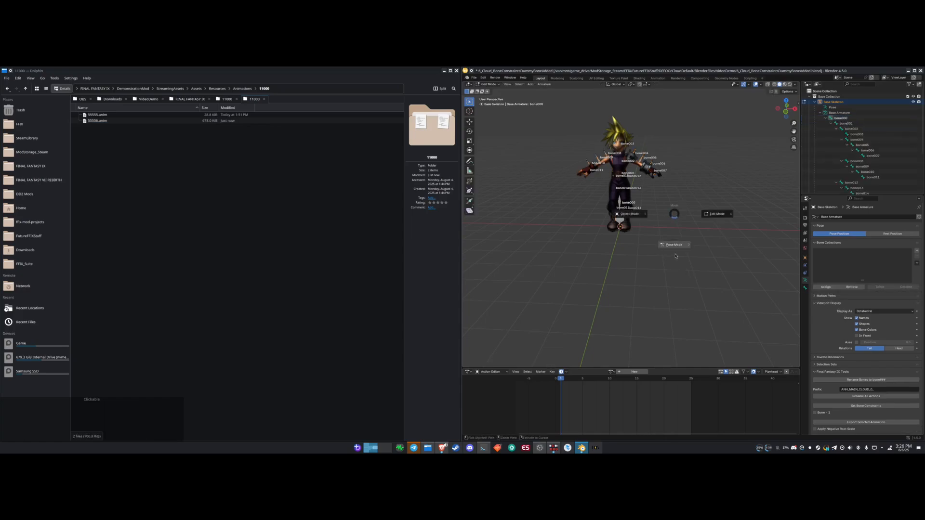
click(674, 244)
ctrl+click(841, 118)
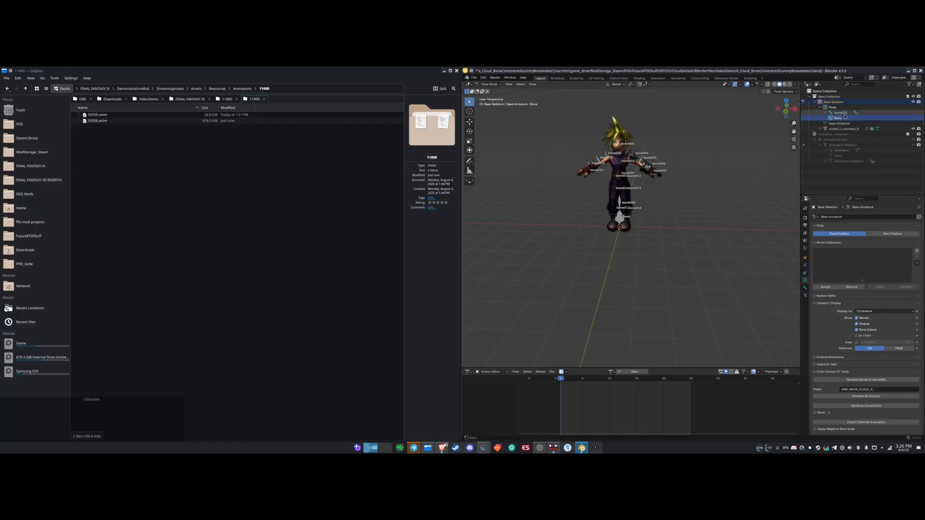
key(ctrl+p)
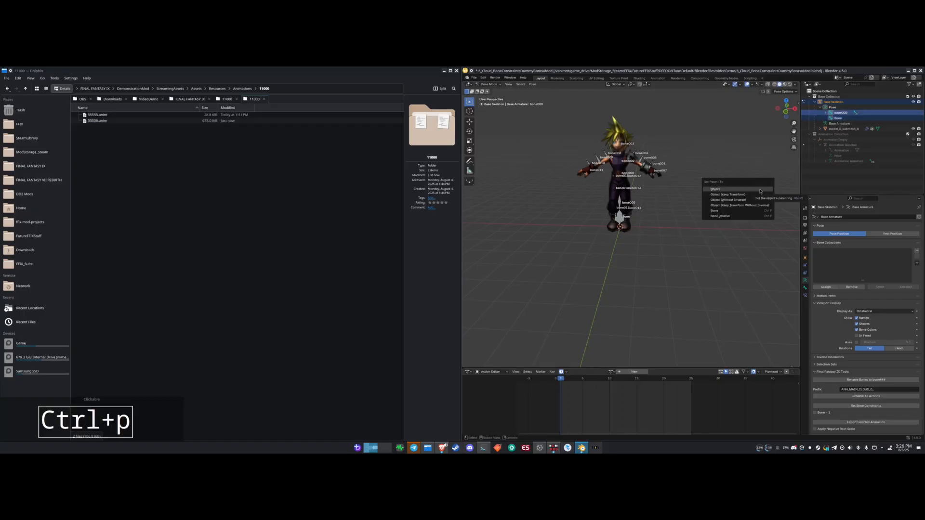
click(769, 185)
key(ctrl+z)
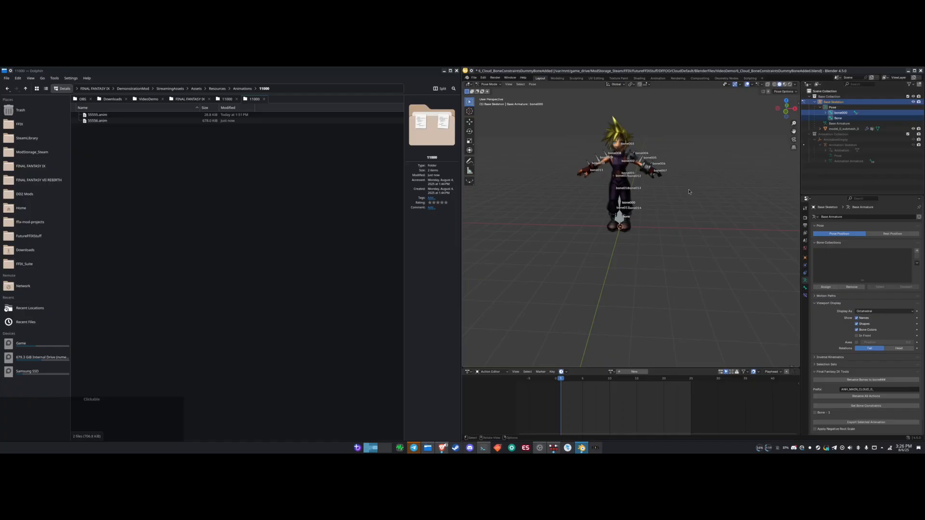
- Return to Object Mode, reselect bone000 and the new Bone, and retry the Object parent type
key(Tab)
key(ctrl+Tab)
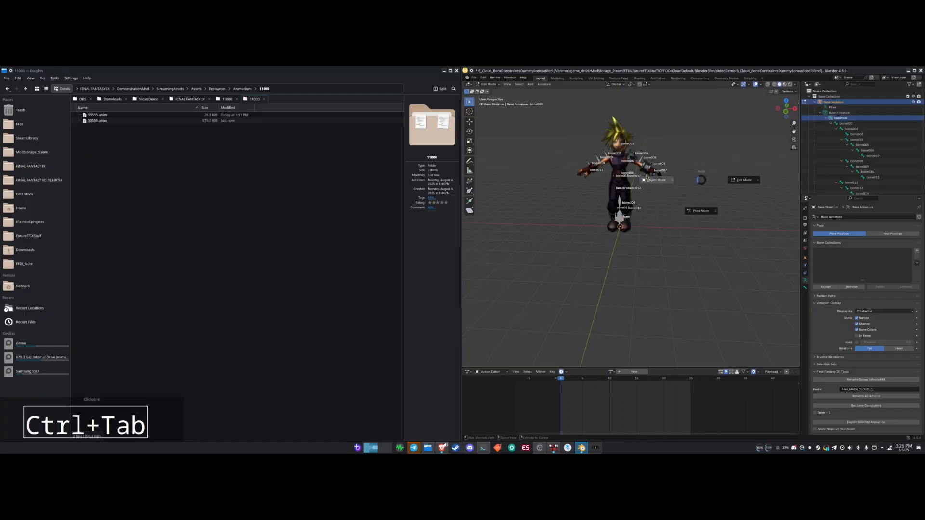
click(647, 178)
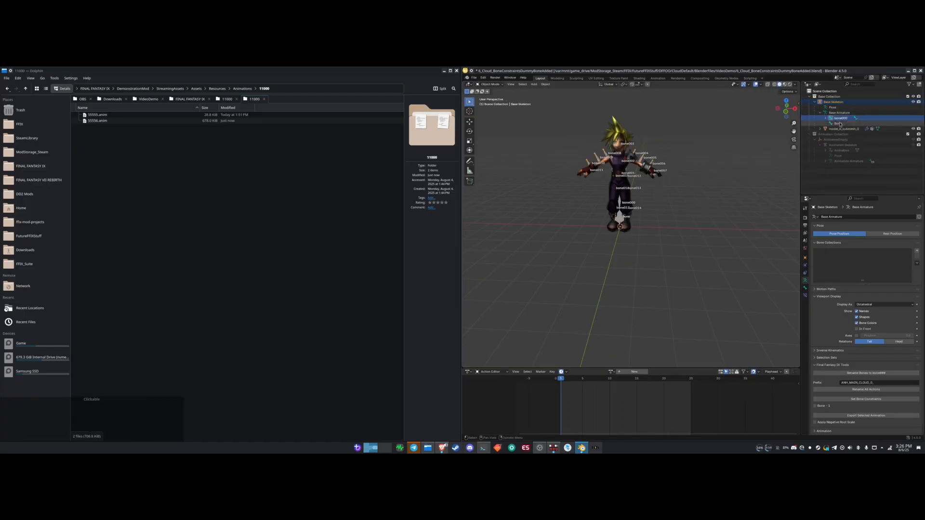
click(840, 123)
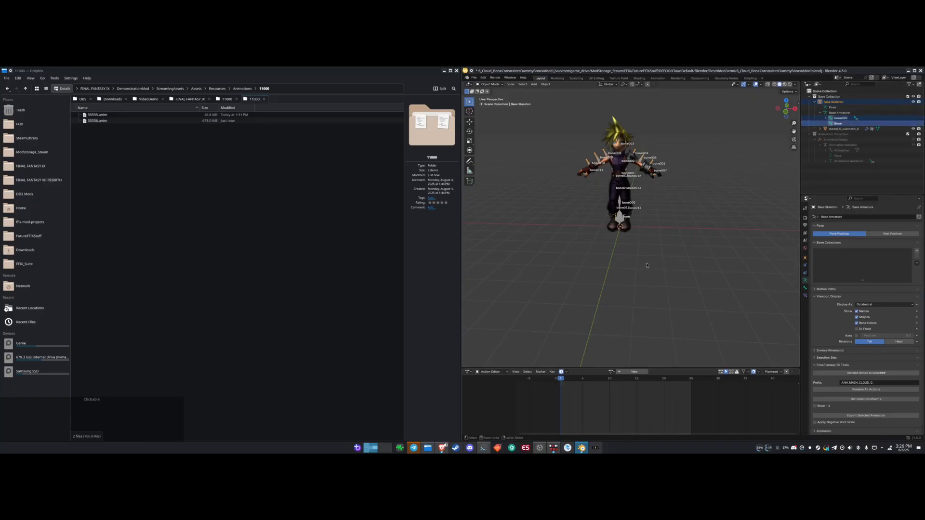
click(546, 84)
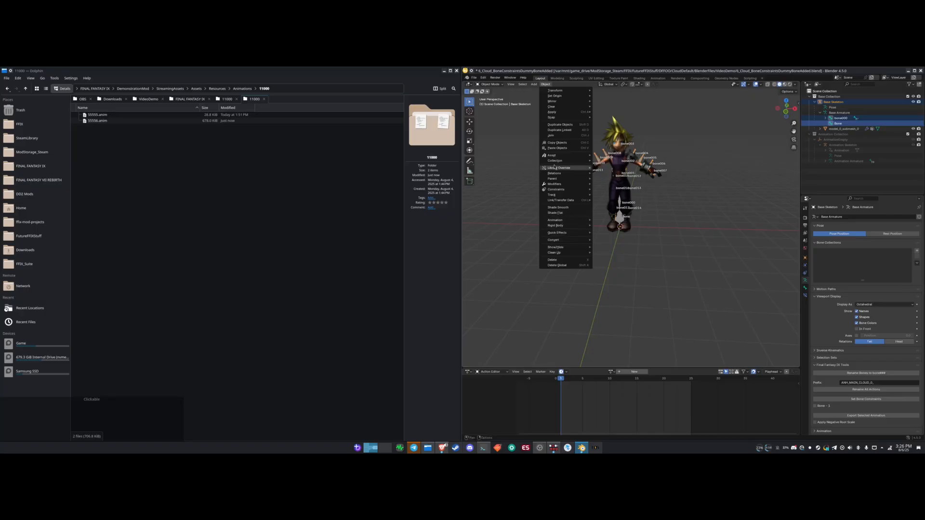
mouse_move(565, 180)
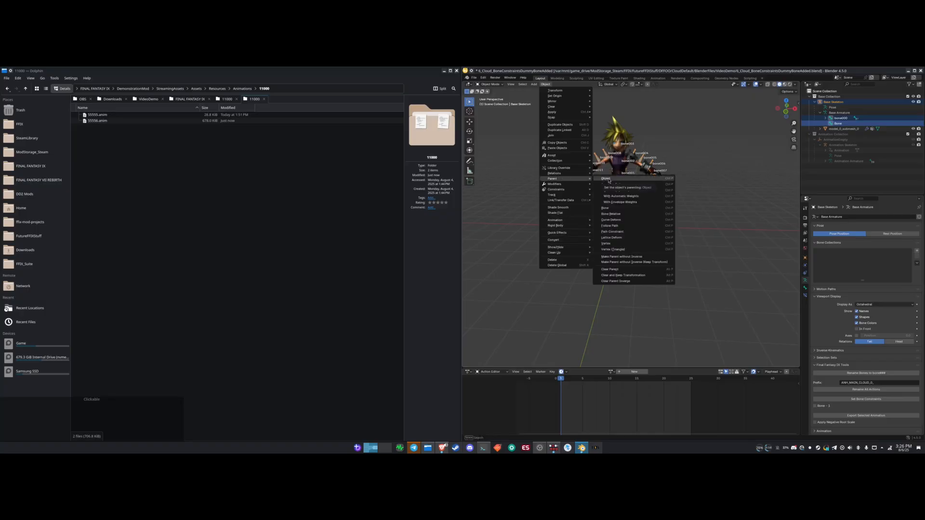
click(609, 179)
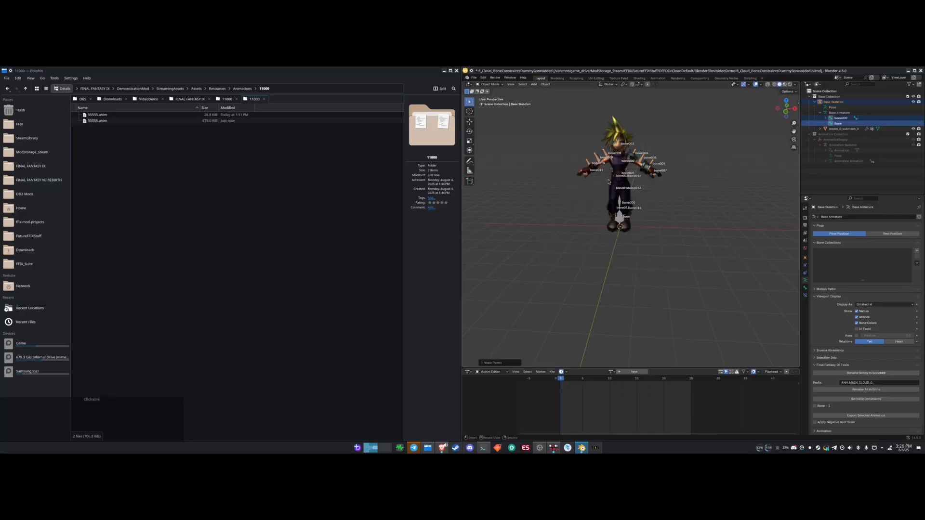
- Try the Bone and Bone Relative parent types on the selected bone000 and new Bone
click(546, 84)
mouse_move(564, 179)
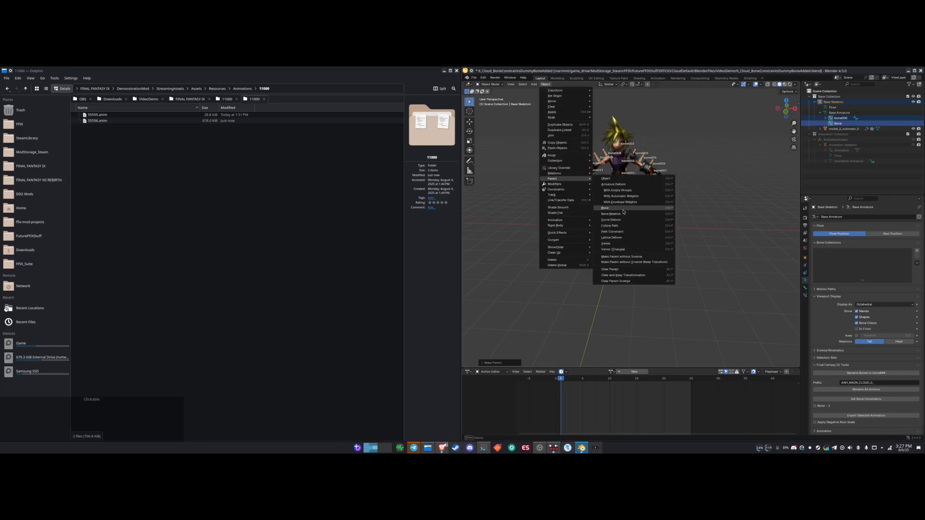
click(624, 208)
click(545, 84)
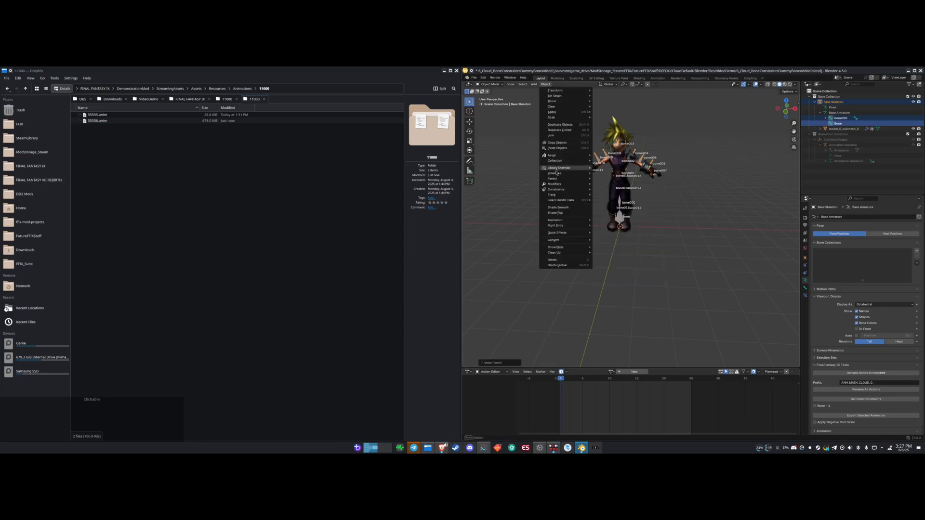
mouse_move(561, 179)
click(616, 215)
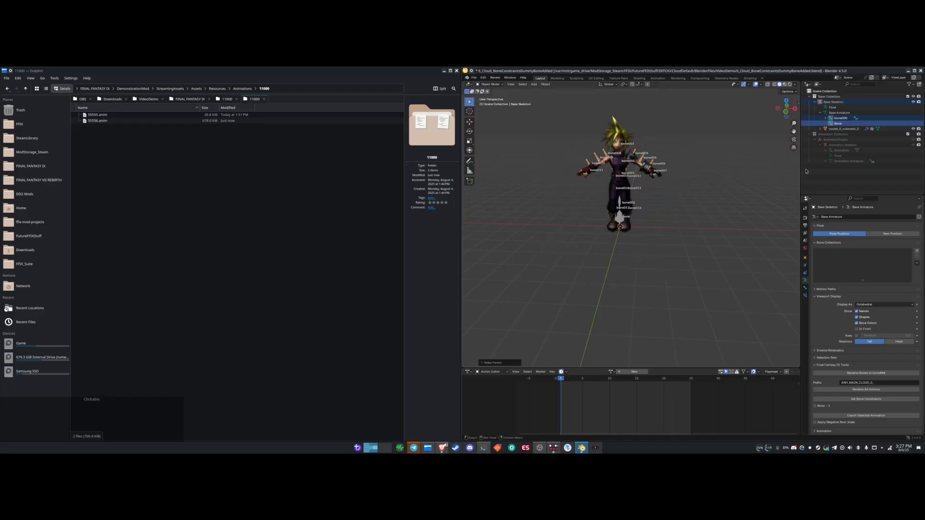
- Make the new Bone the parent of bone000 in the Base Skeleton's Edit Mode, using Keep Offset
click(852, 123)
click(843, 119)
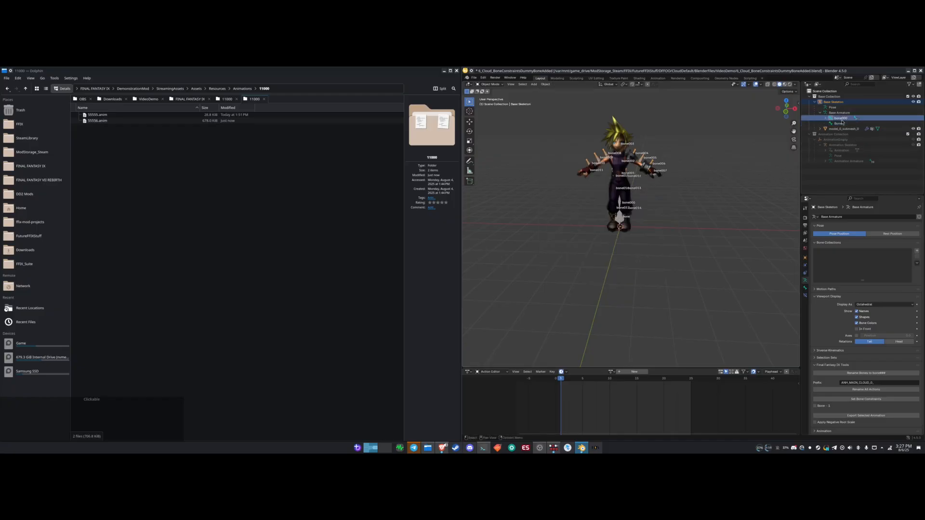
scroll(752, 182, up, 3)
click(839, 123)
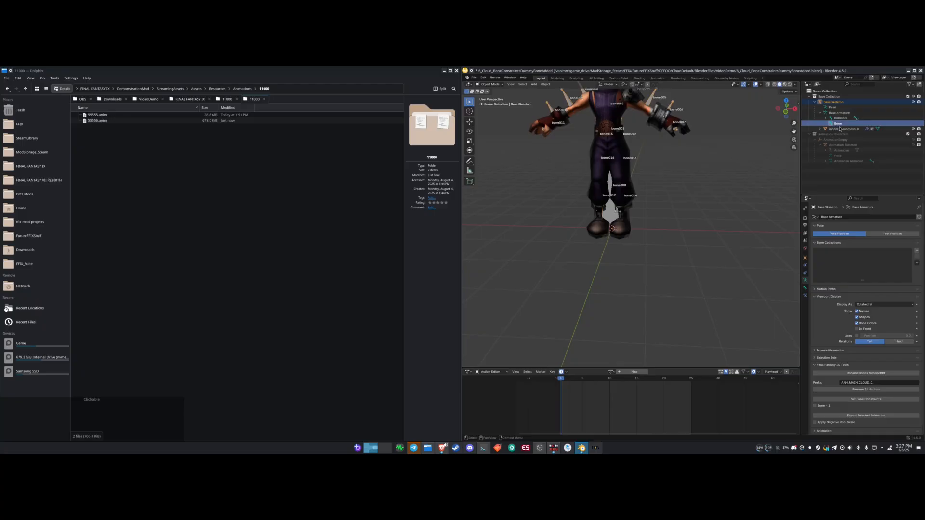
key(Tab)
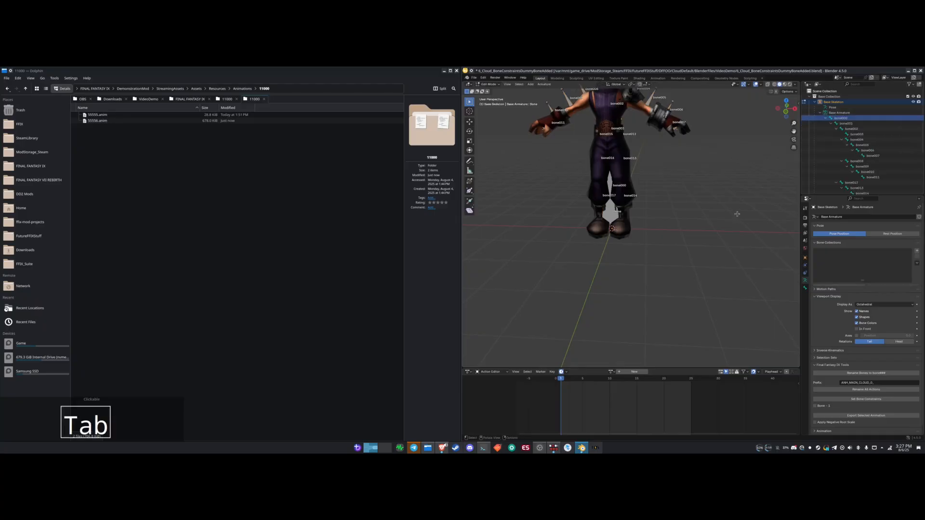
scroll(844, 168, down, 5)
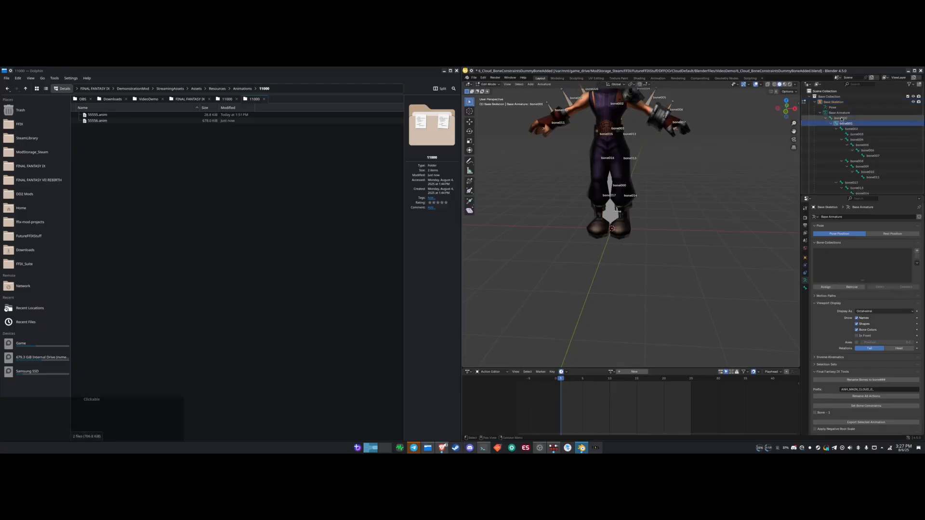
click(839, 161)
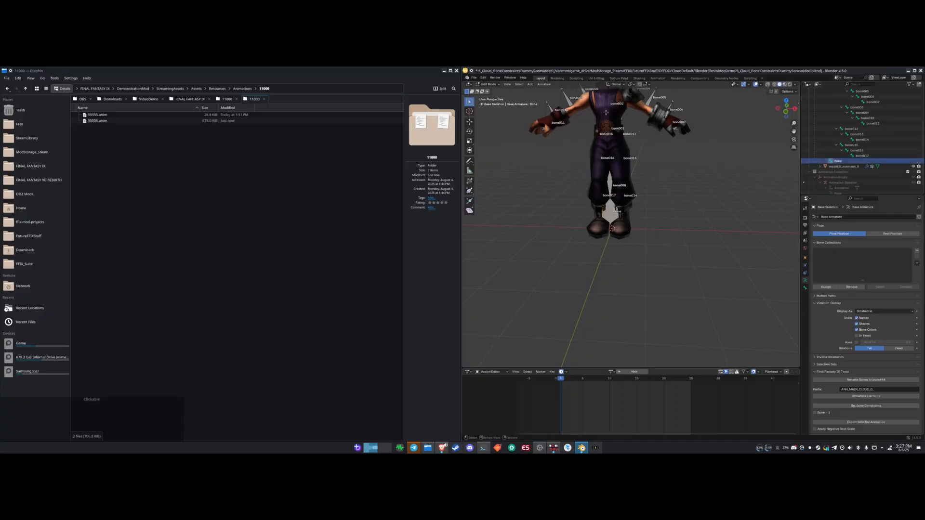
click(544, 85)
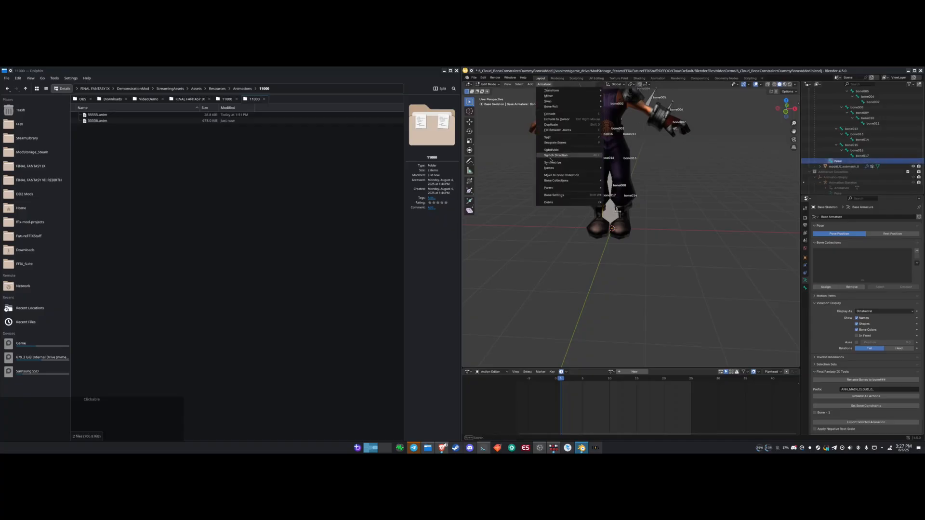
mouse_move(578, 187)
click(621, 187)
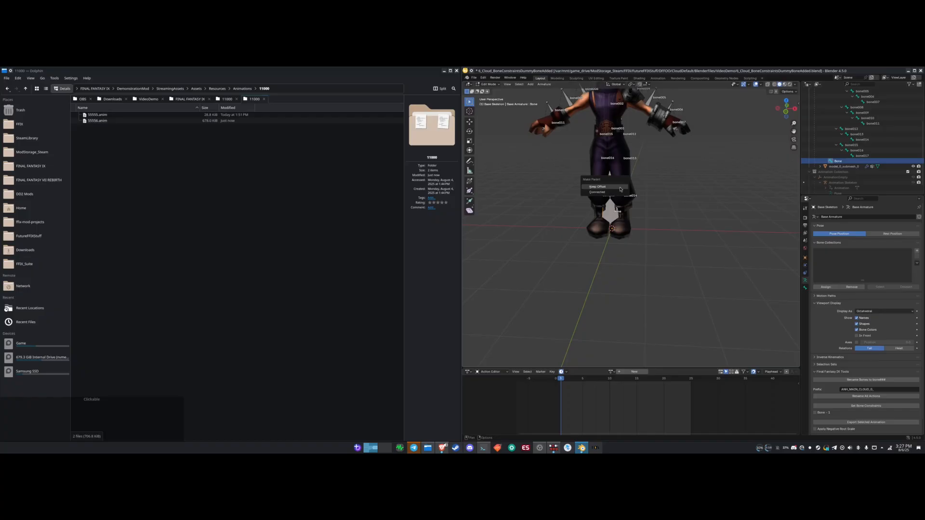
click(621, 189)
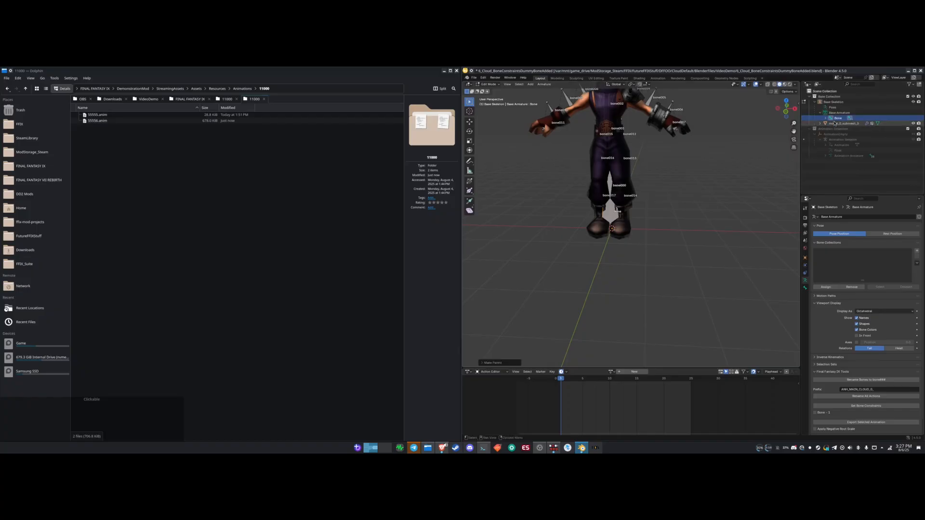
- Expand the full hierarchy under the new Bone and select bone000 to check the parenting
scroll(688, 205, down, 2)
scroll(689, 204, down, 1)
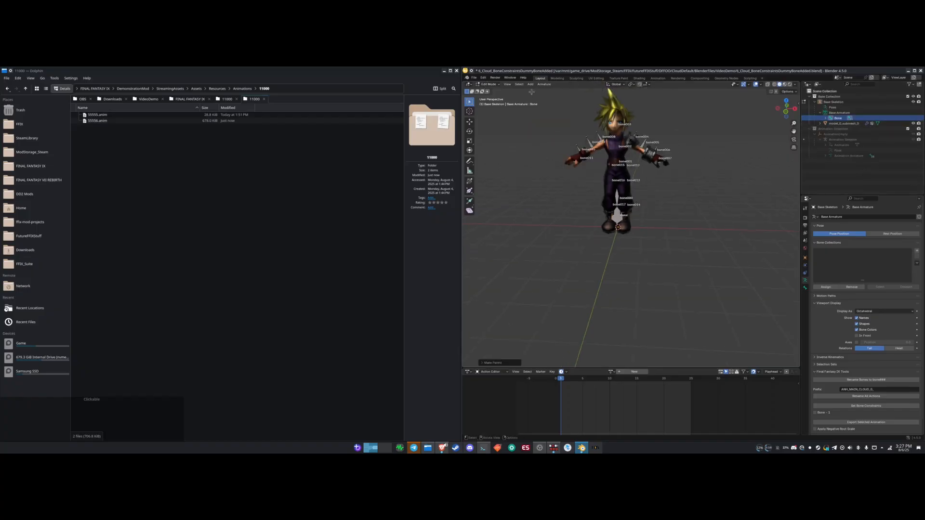
shift+click(826, 119)
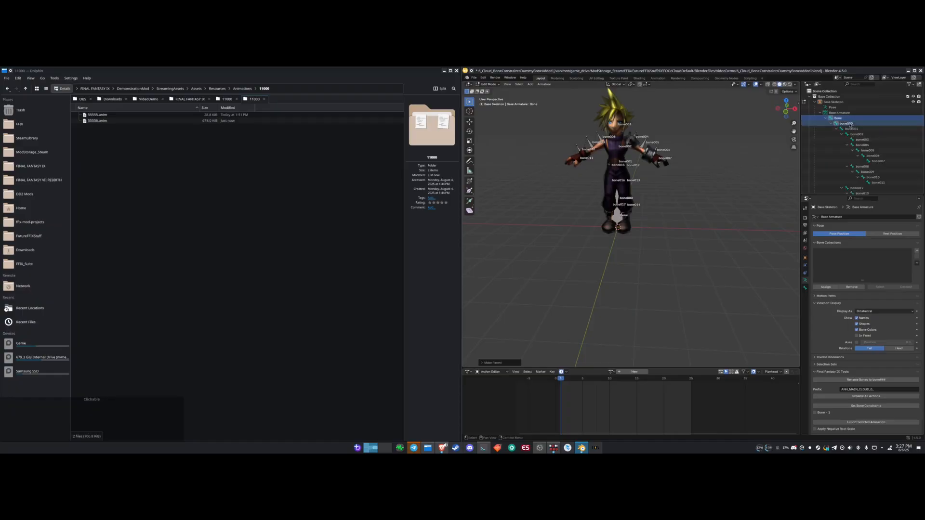
click(835, 123)
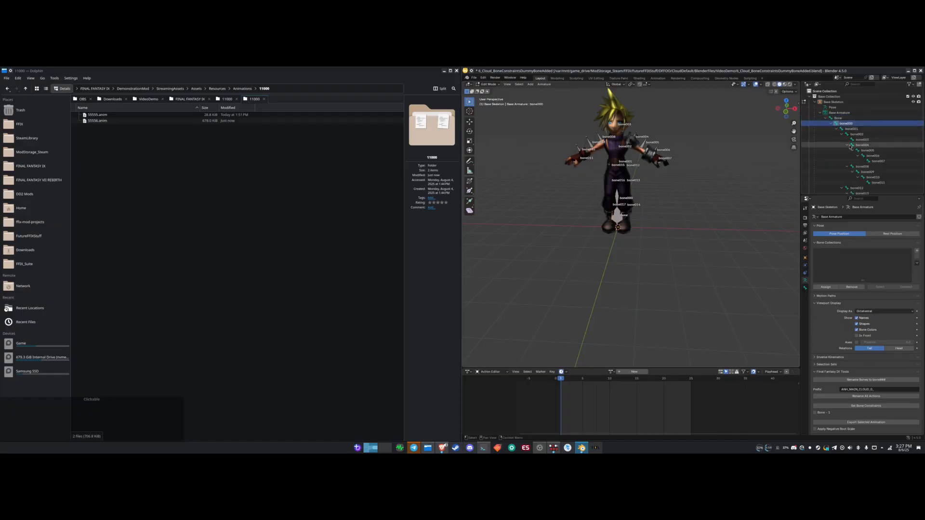
- Select the new Bone and renumber all Base Skeleton bones with Rename Bones to bone###, running it again to clear the suffixes
click(838, 118)
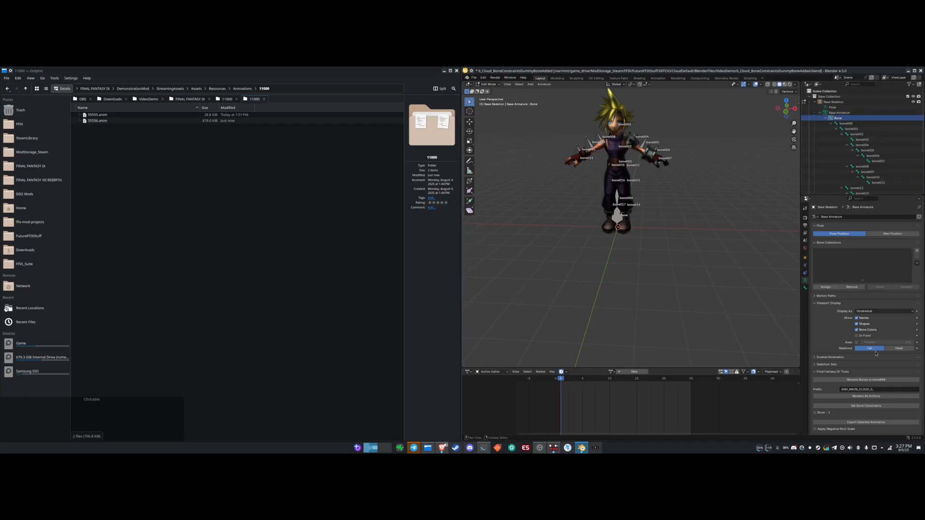
click(861, 382)
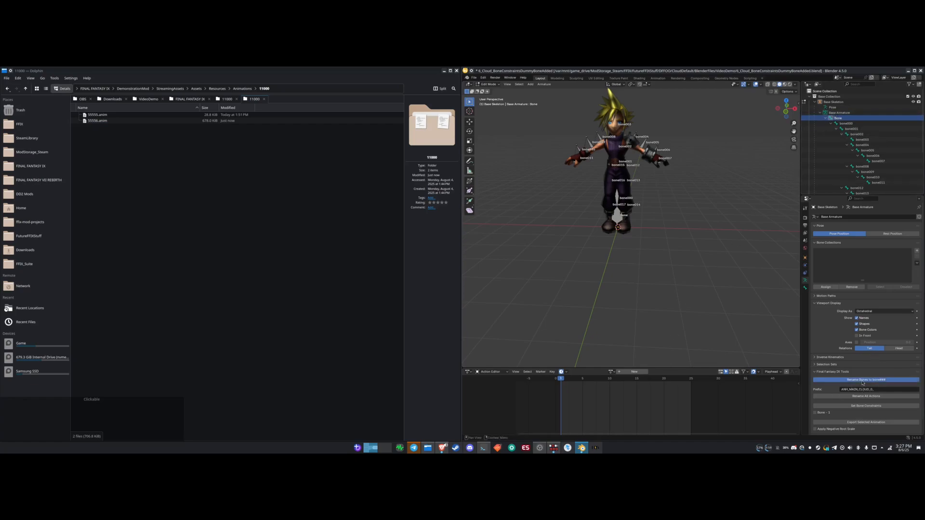
click(862, 380)
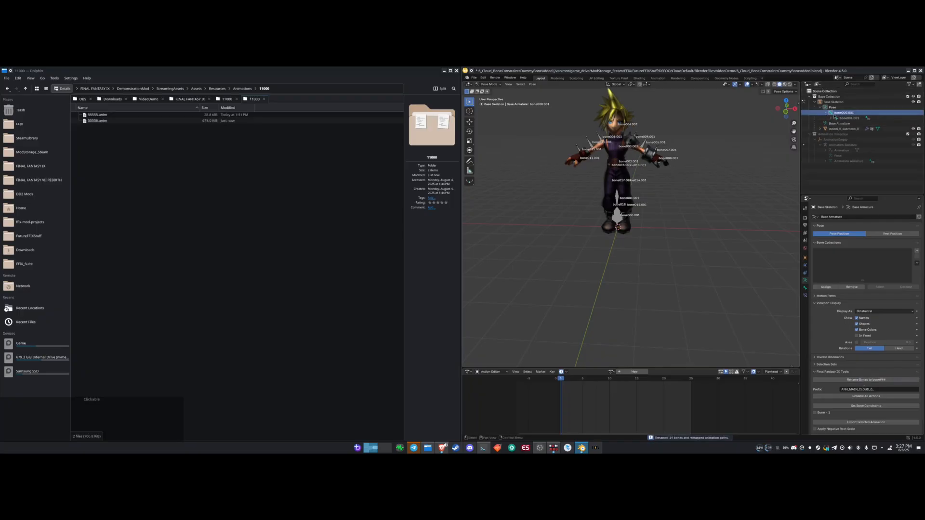
click(875, 380)
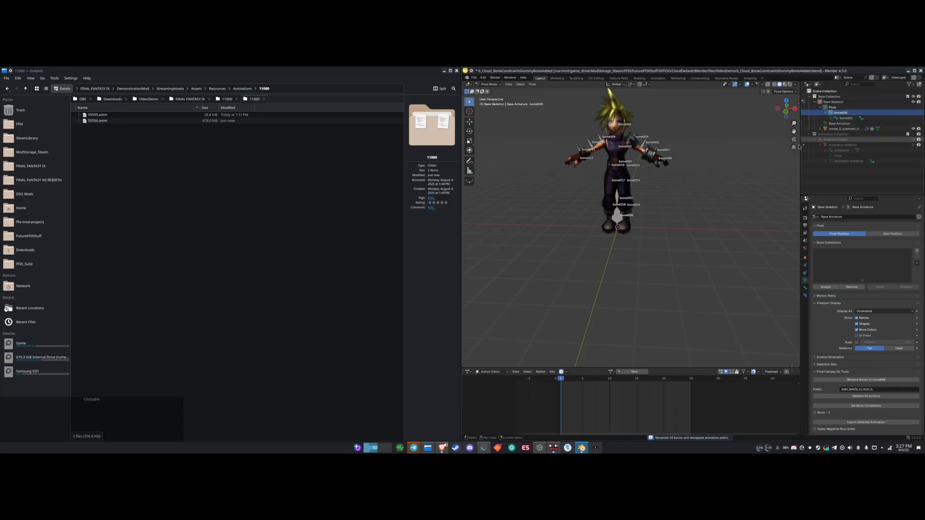
- Show the Animation Collection, return to Object Mode and select the Base Skeleton
middle_drag(746, 258, 745, 257)
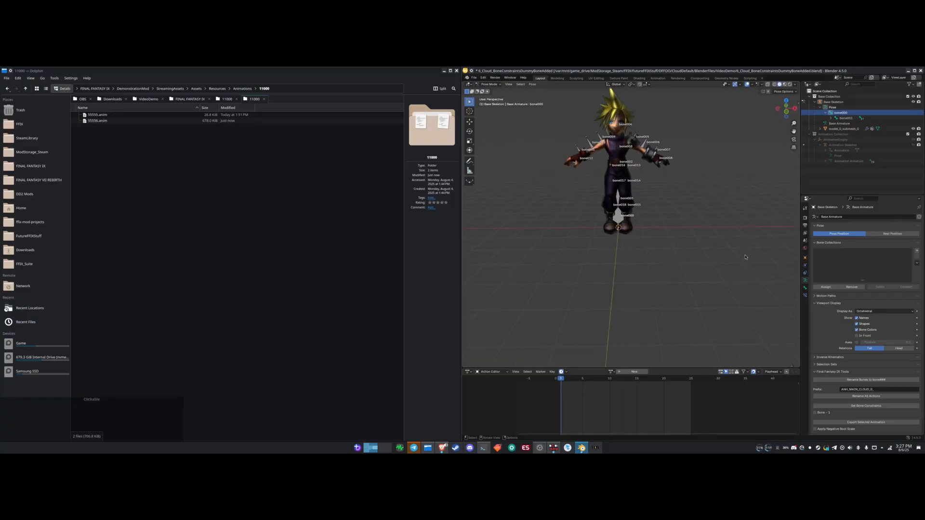
click(914, 135)
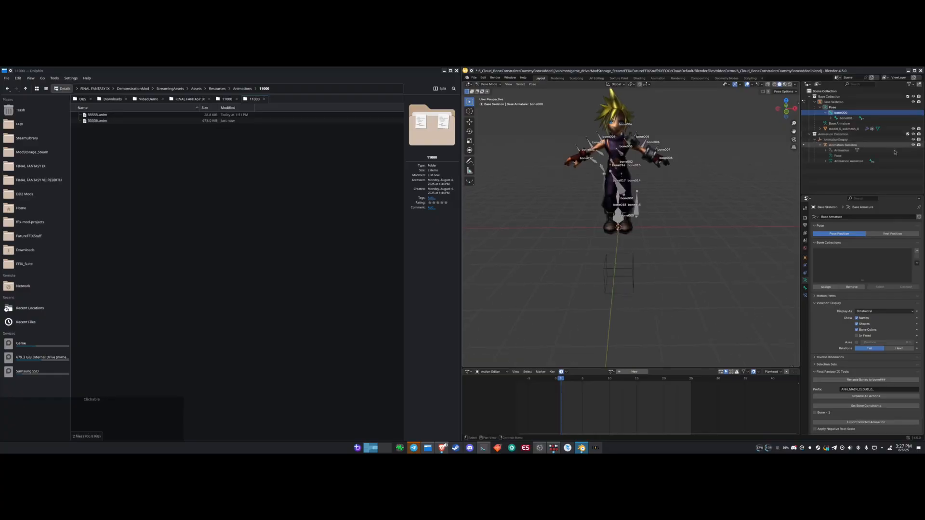
scroll(655, 272, down, 1)
scroll(655, 272, down, 2)
scroll(635, 264, up, 4)
middle_drag(573, 252, 606, 251)
click(602, 149)
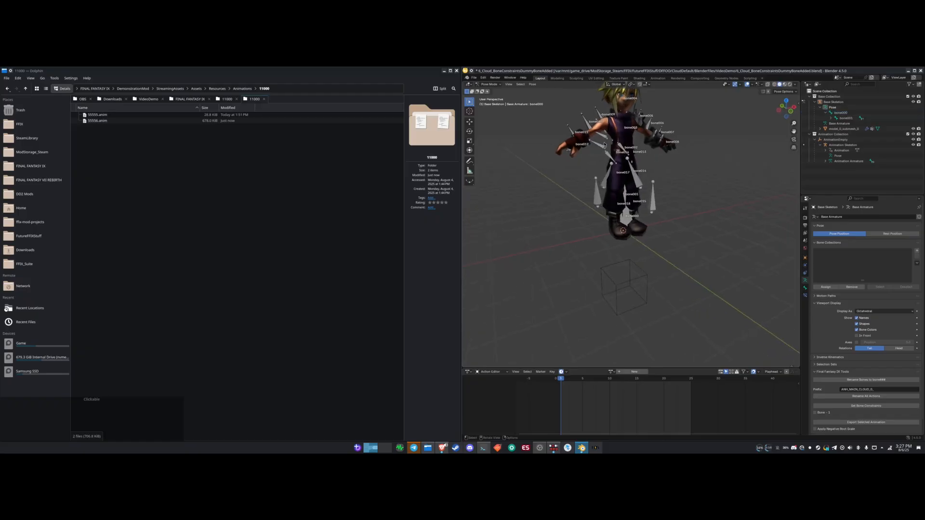
key(Tab)
key(ctrl+Tab)
click(556, 143)
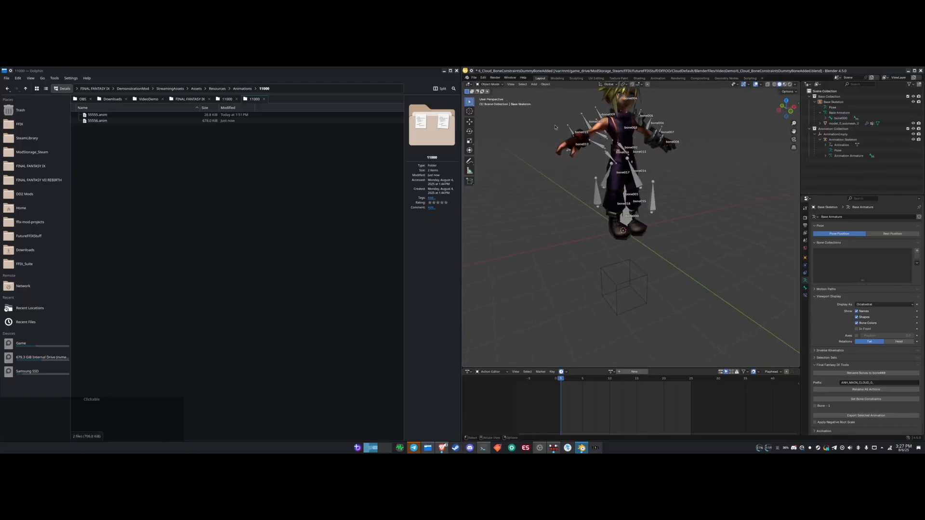
click(586, 125)
- Enable the Bone - 1 option and set the bone constraints on the Base Skeleton, checking the resulting pose from several angles
middle_drag(730, 223, 703, 225)
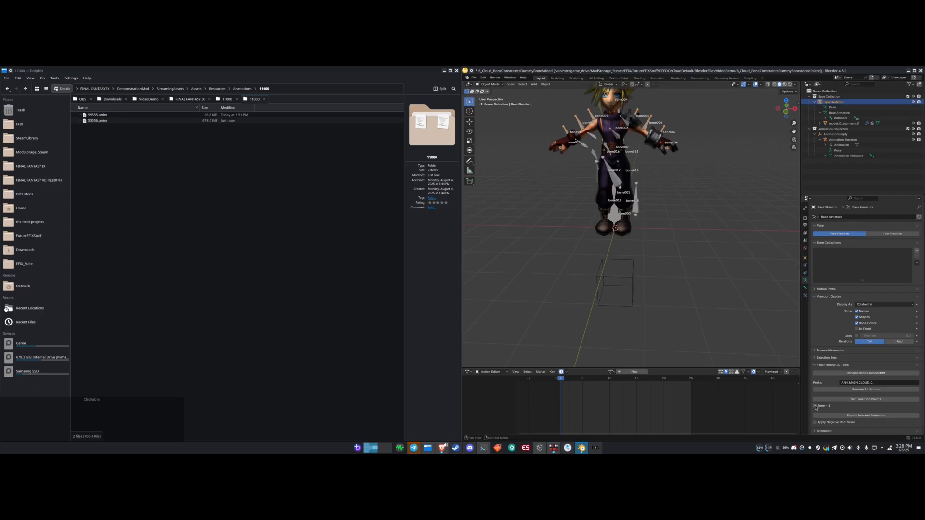
click(845, 402)
middle_drag(632, 286, 656, 288)
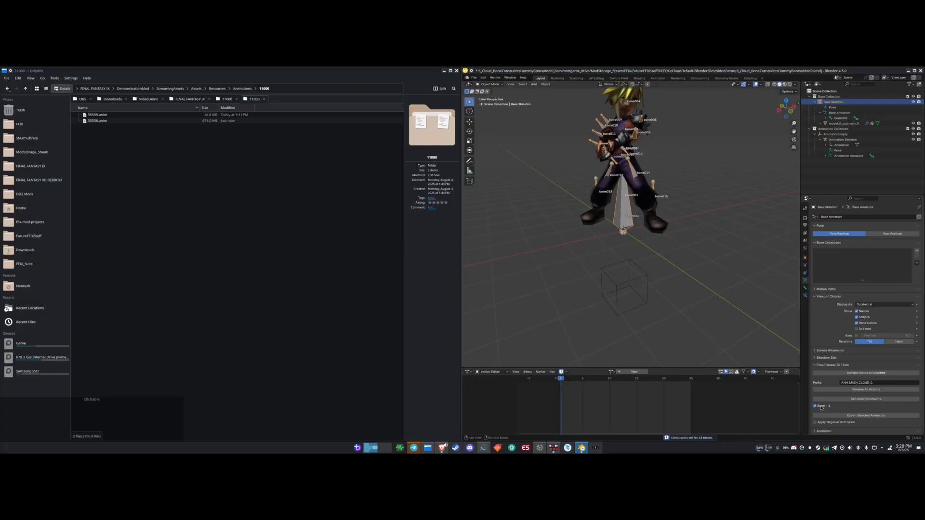
middle_drag(697, 257, 683, 260)
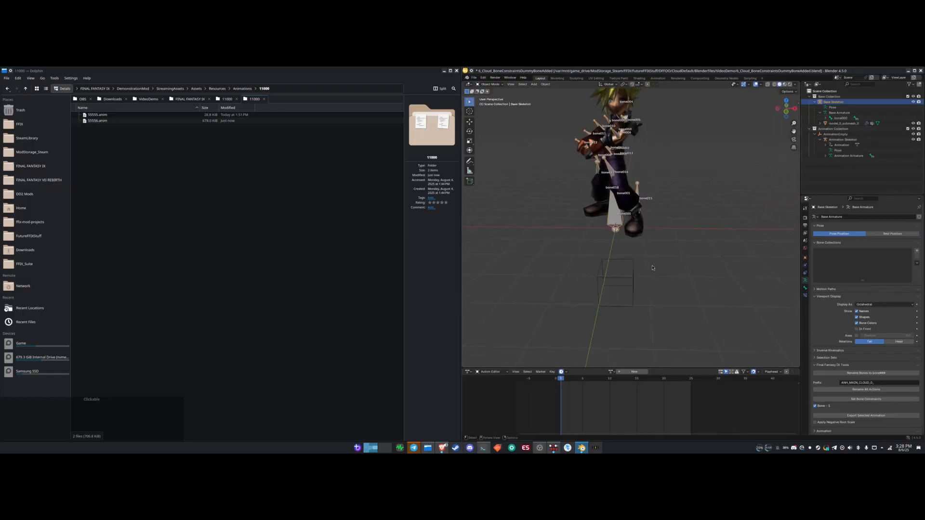
middle_drag(652, 267, 593, 358)
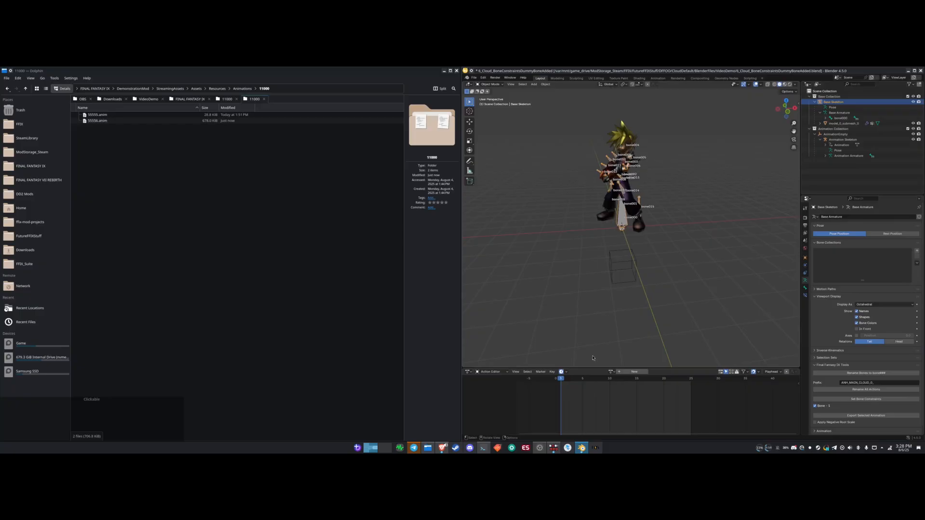
- Select the Animation Skeleton and play back its battle idle action to check the constrained motion
click(838, 140)
key(space)
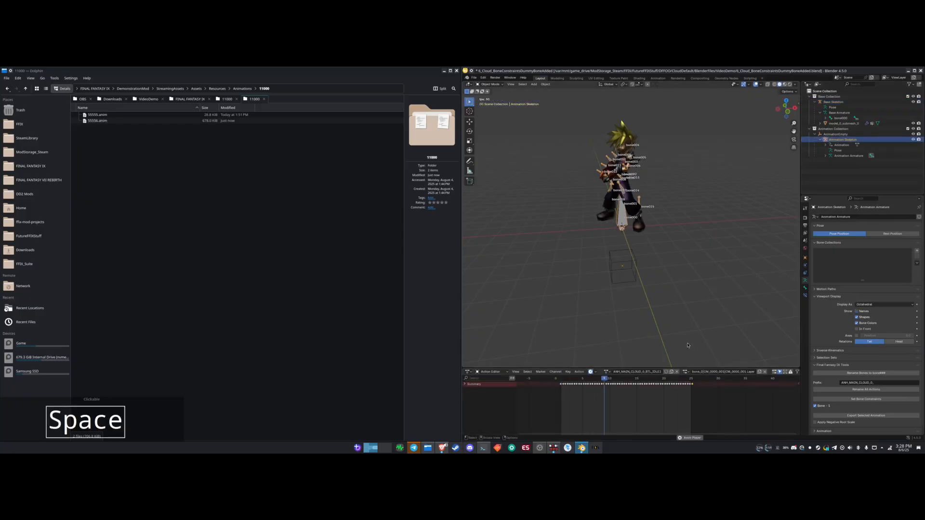
key(space)
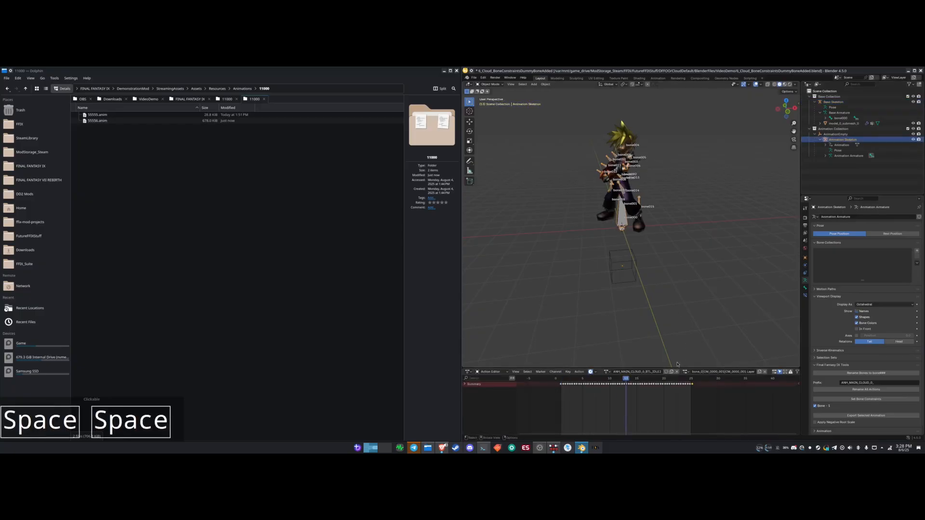
- Try to reassign the battle idle action and its slot on the Animation Skeleton, and play it back
click(607, 373)
click(651, 339)
click(610, 372)
click(631, 332)
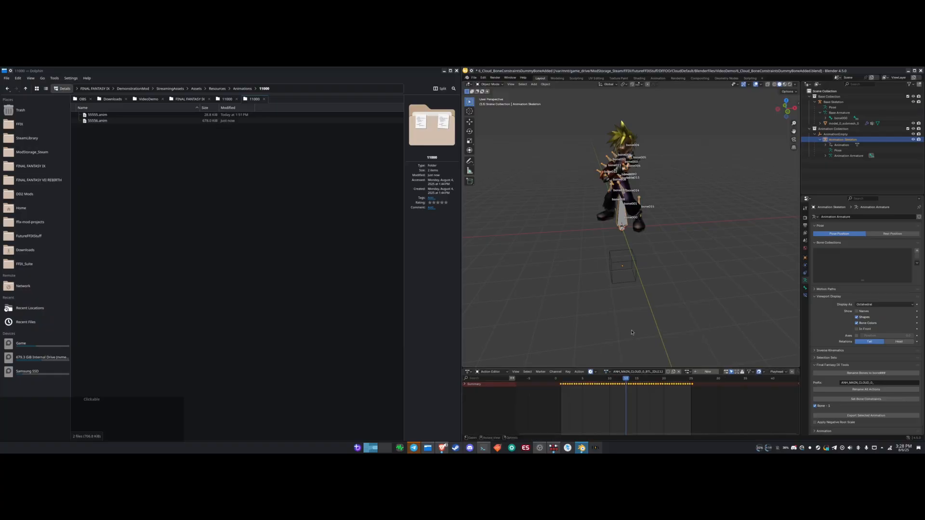
click(609, 374)
click(651, 338)
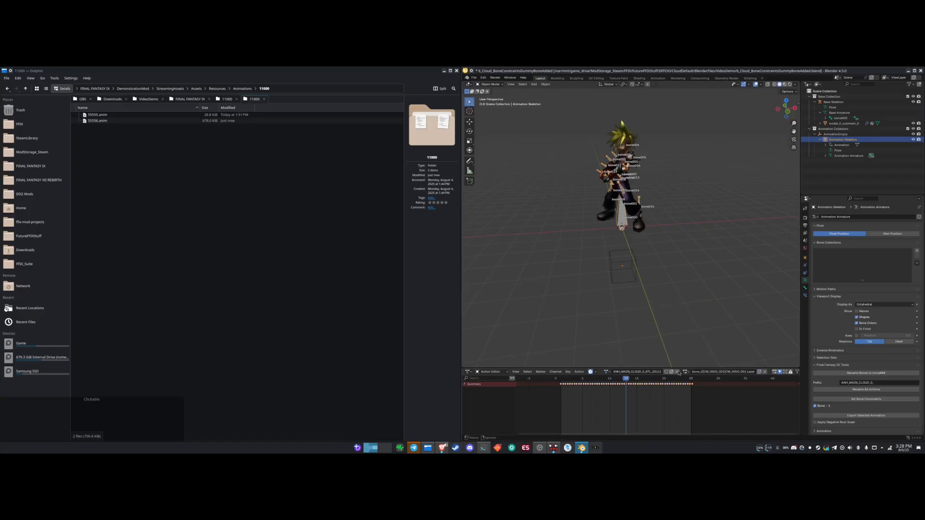
click(686, 372)
key(space)
key(space)
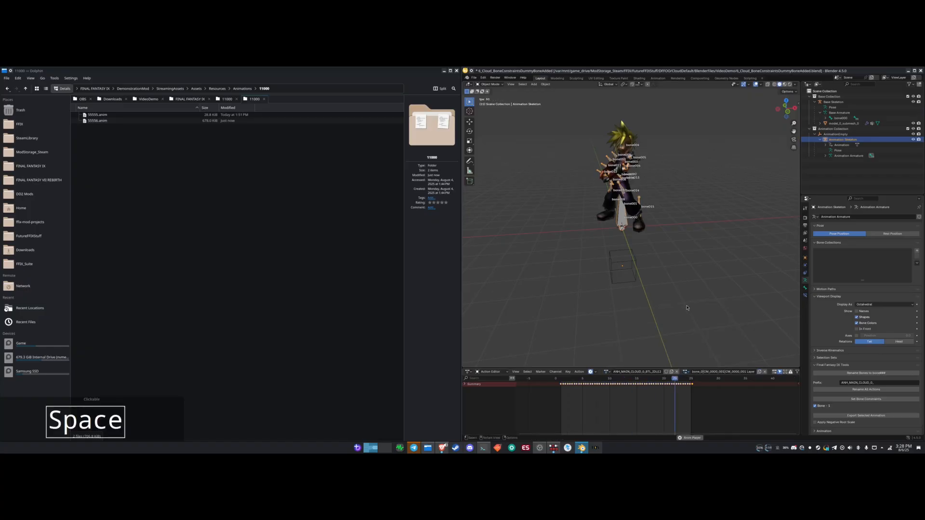
- Switch the Animation Skeleton to Pose Mode, select all its bones and test playback
scroll(657, 236, down, 3)
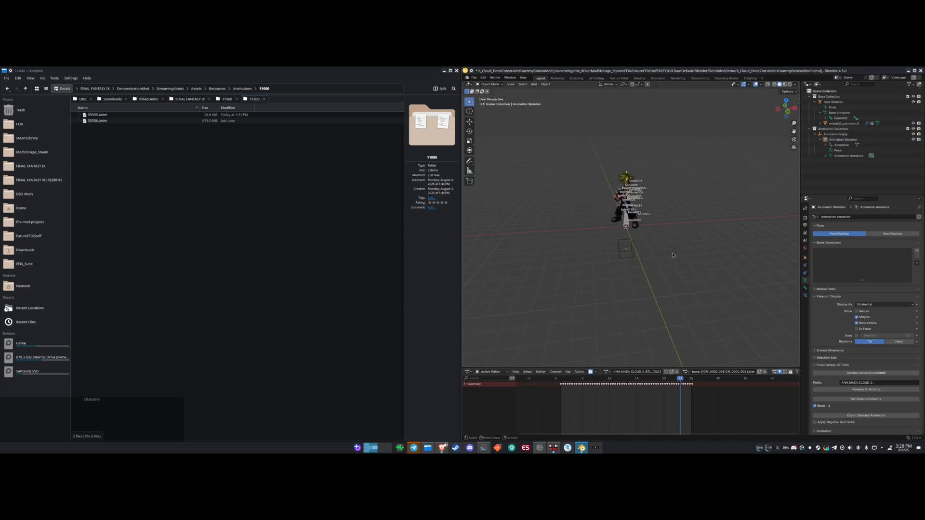
key(ctrl+Tab)
key(a)
key(space)
key(space)
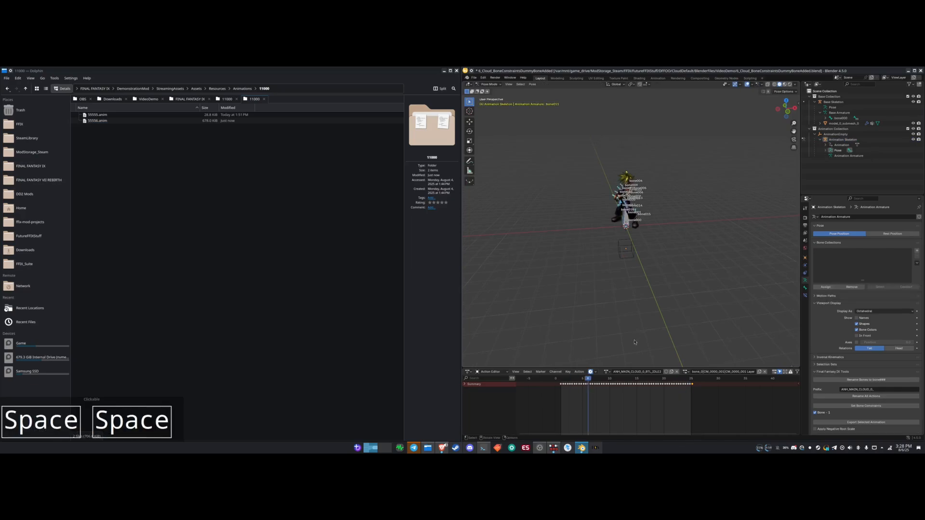
- Unlink the action, try to reassign the battle idle action and its slot in Pose Mode, and undo the slot assignment
click(677, 371)
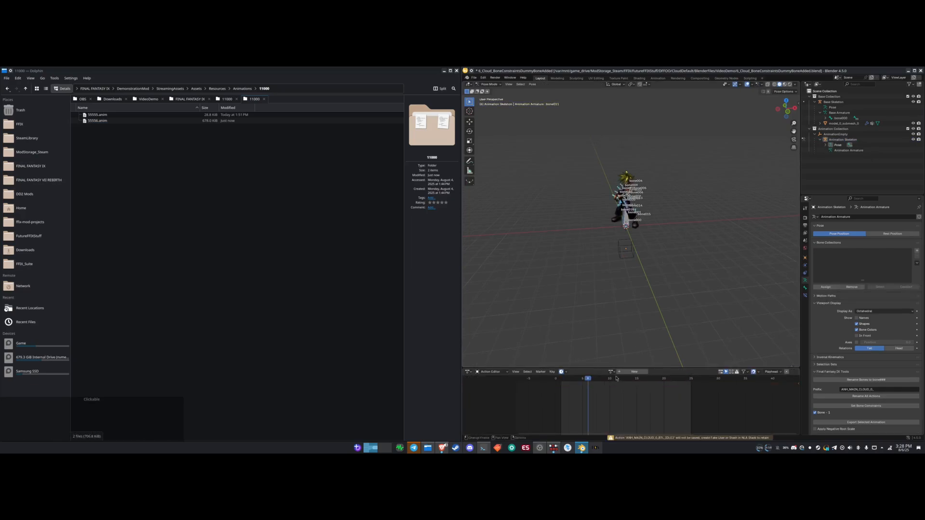
click(610, 372)
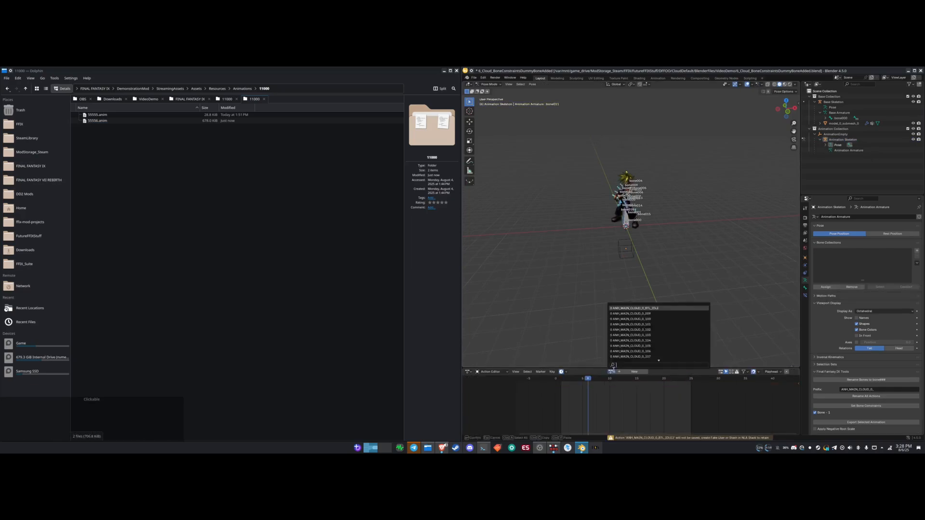
click(648, 308)
click(684, 372)
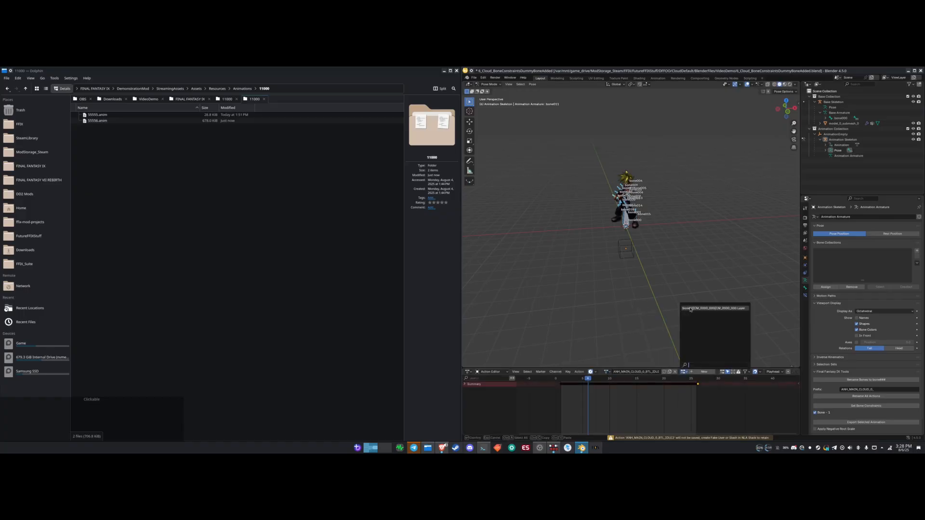
click(690, 308)
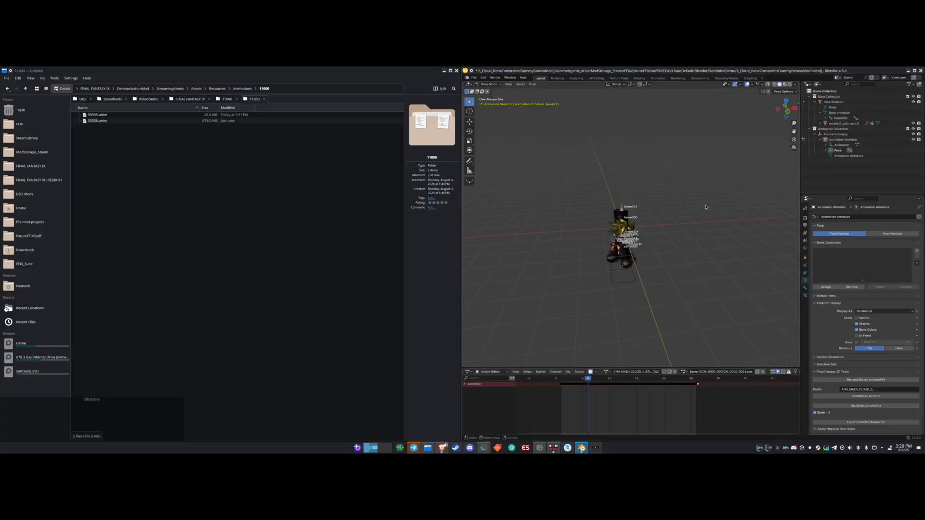
key(ctrl+z)
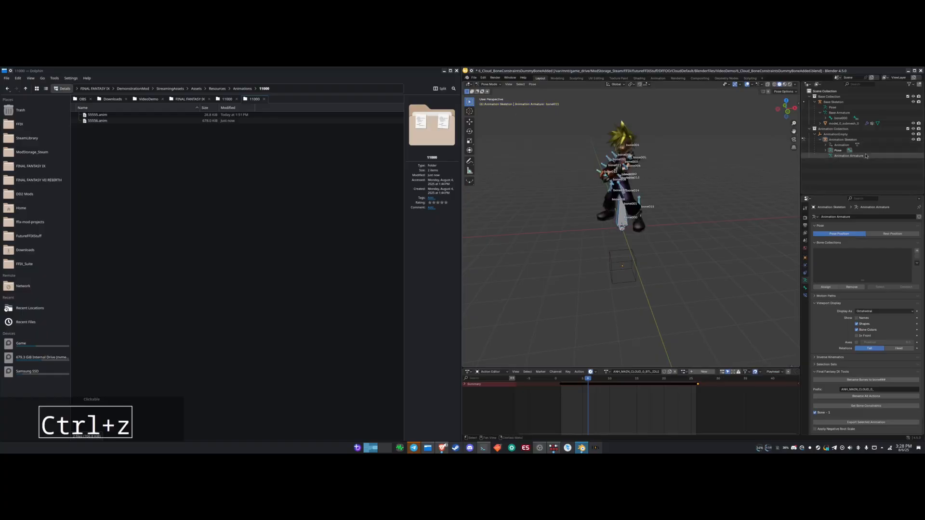
- Try the slot assignment again in Object Mode, and undo back to the state with the Base Skeleton selected
key(ctrl+Tab)
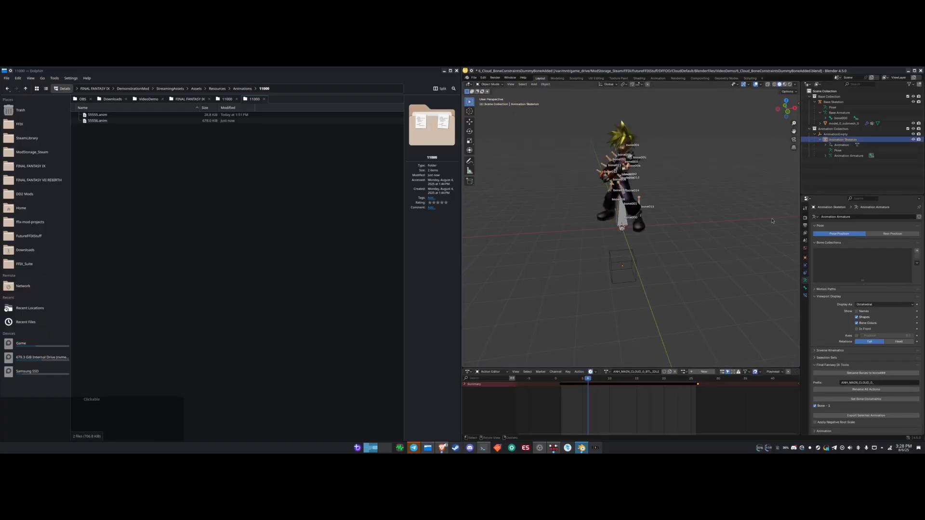
click(684, 371)
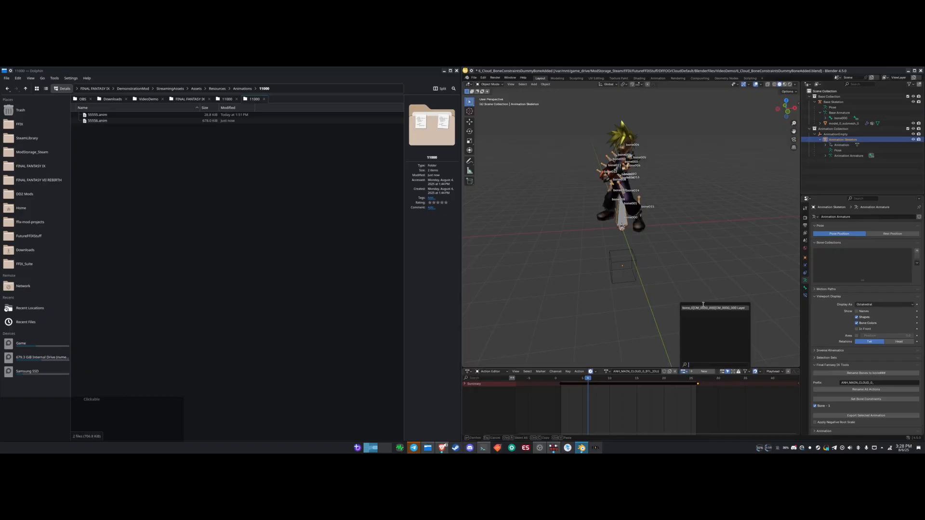
click(703, 308)
key(ctrl+z)
key(ctrl+z)
key(ctrl+z)
key(ctrl+z)
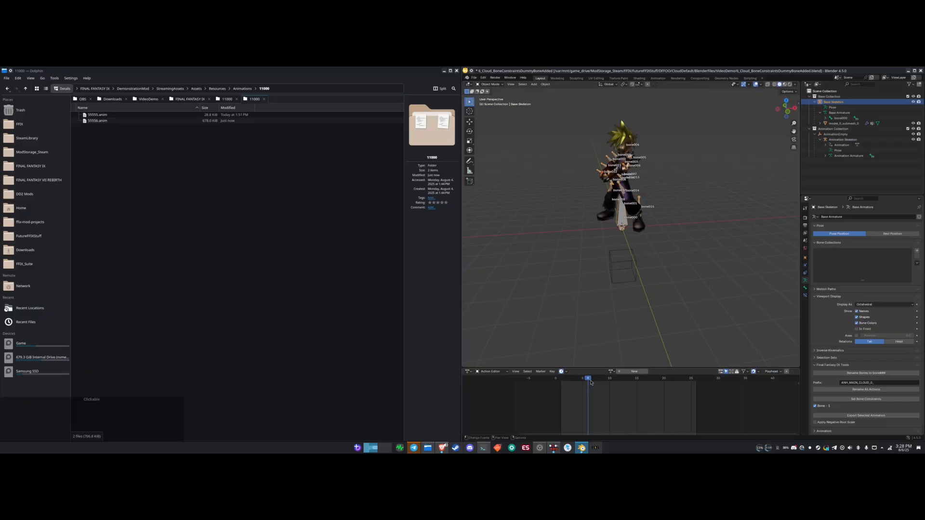
- Assign the battle idle action to the Base Skeleton, play it back and check its slot
click(611, 372)
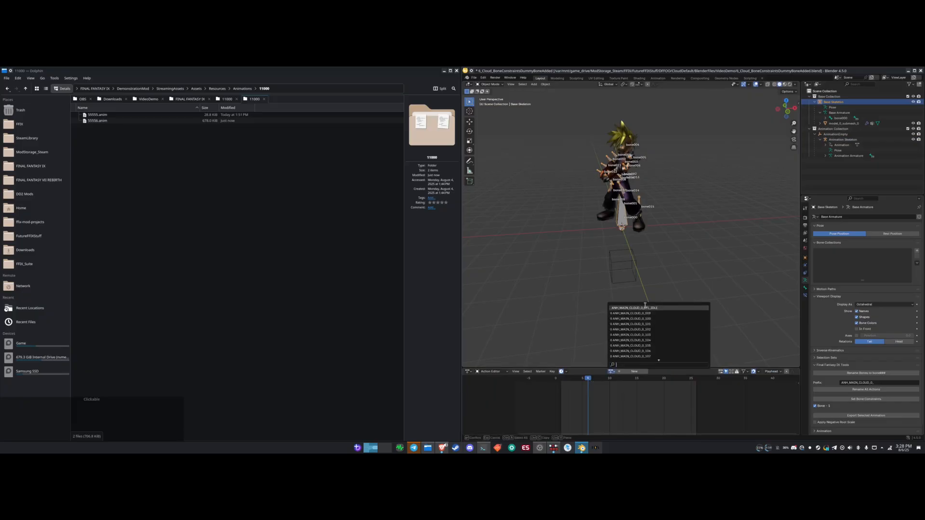
click(644, 307)
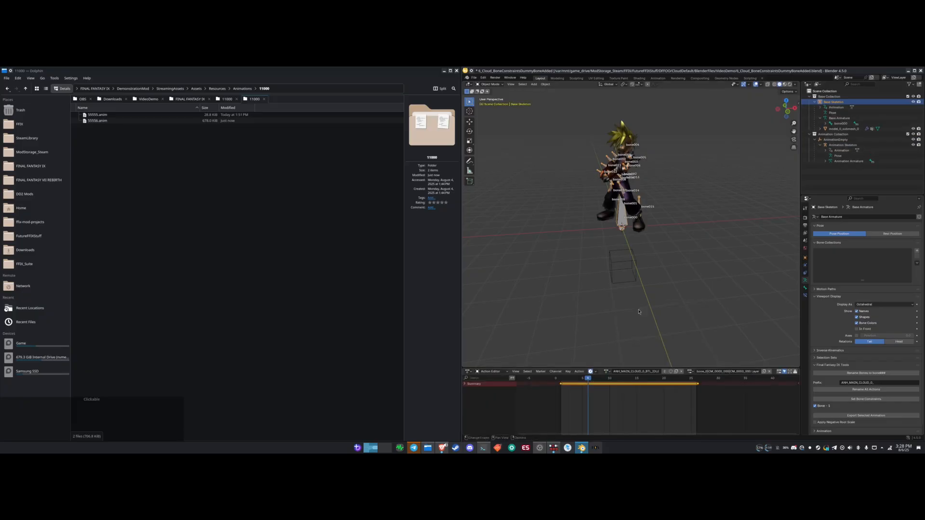
key(space)
key(space)
click(690, 372)
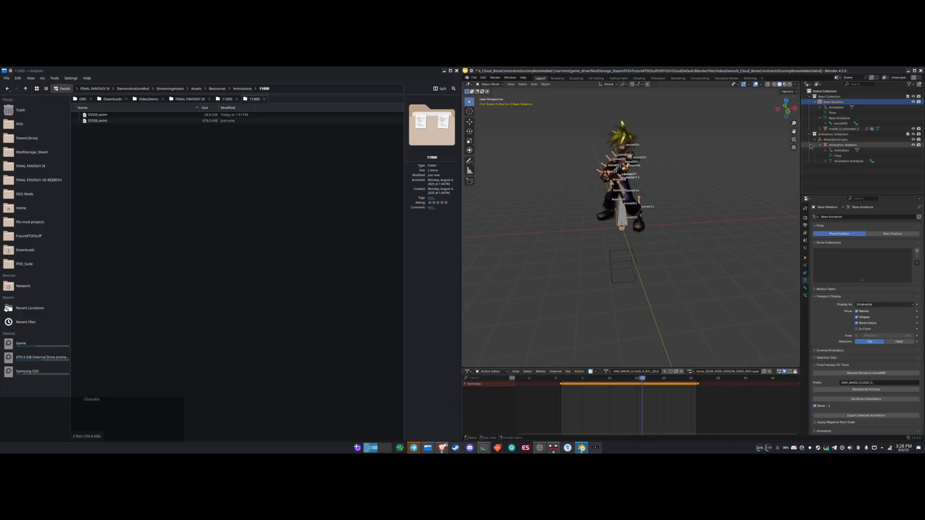
- Try assigning the battle idle action's existing slot to the Animation Skeleton and play the animation back
click(841, 144)
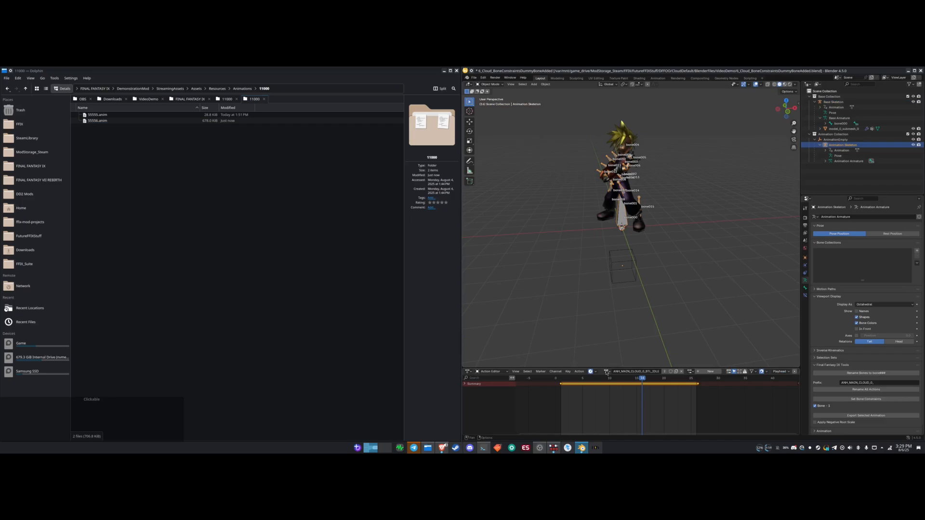
click(691, 372)
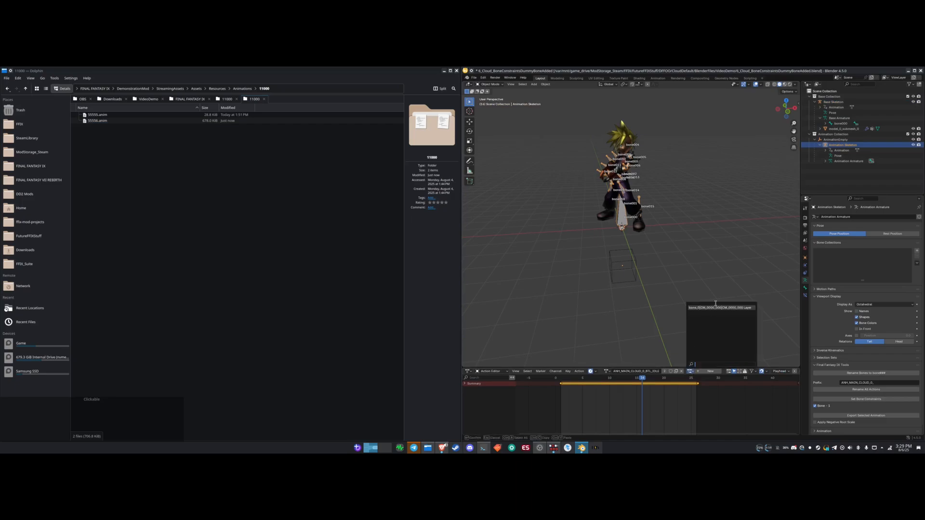
click(716, 308)
key(space)
key(space)
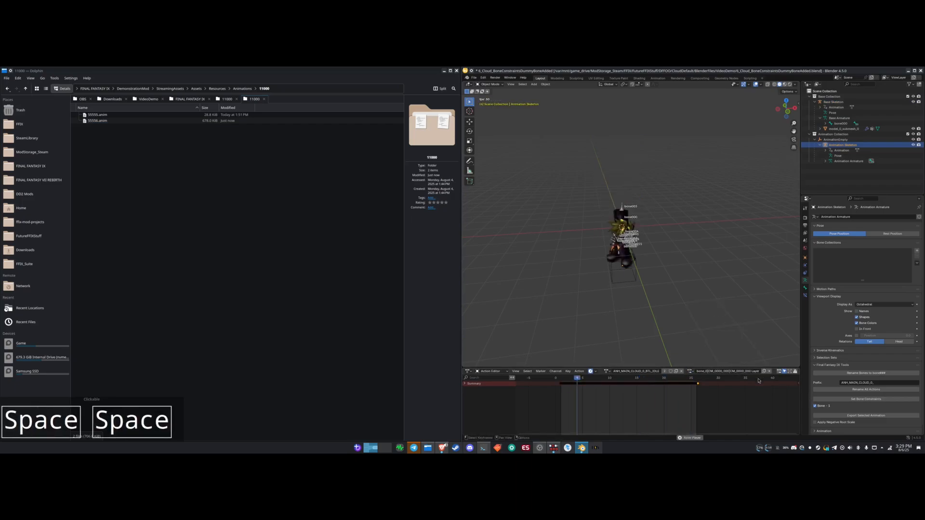
middle_drag(673, 336, 791, 284)
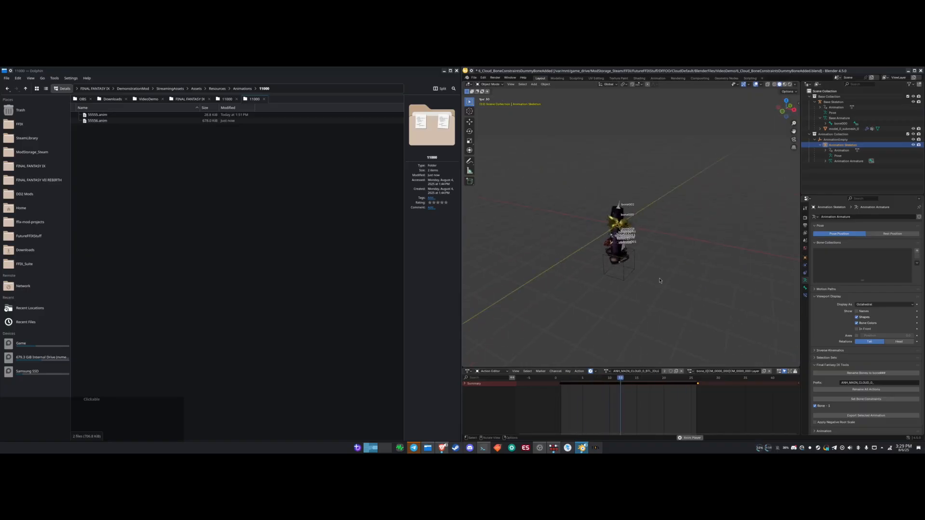
key(space)
- Try a different Cloud action with its slot on the Animation Skeleton and play it back
click(608, 371)
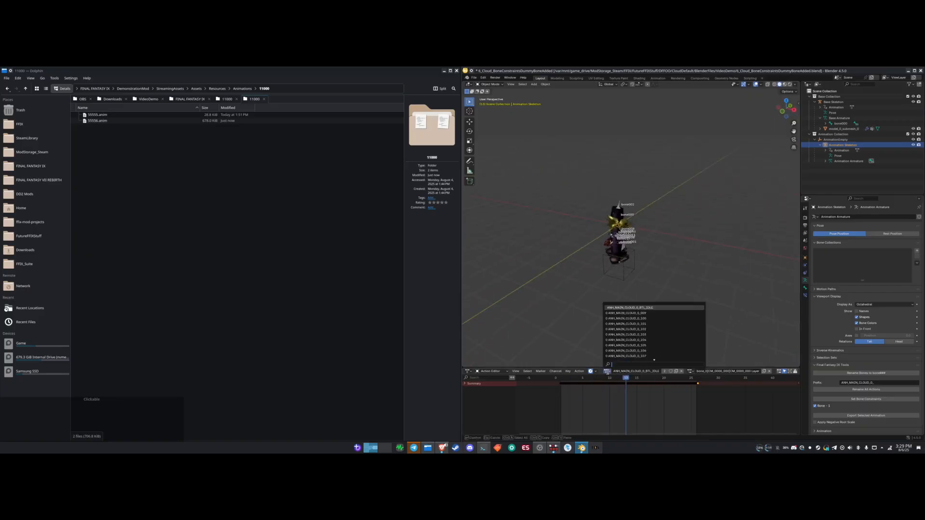
click(639, 339)
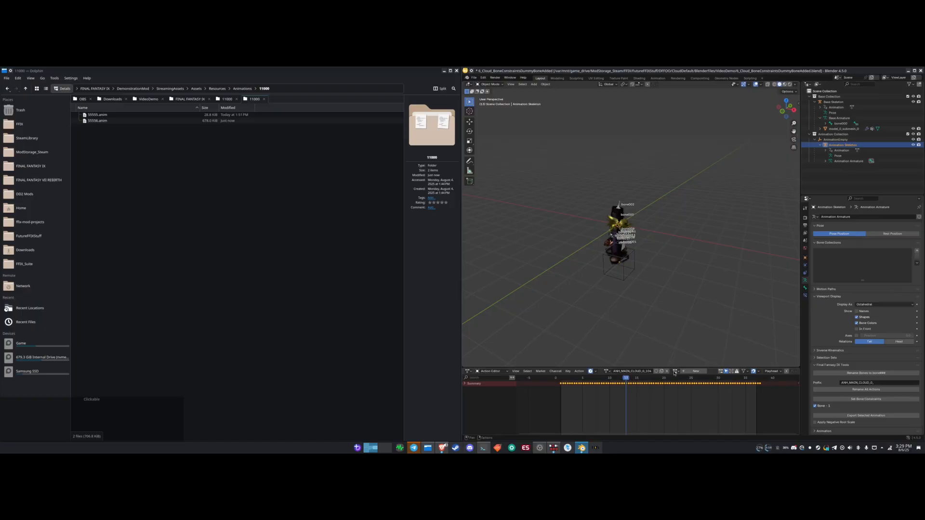
click(677, 372)
click(693, 309)
key(space)
middle_drag(697, 308, 730, 309)
key(space)
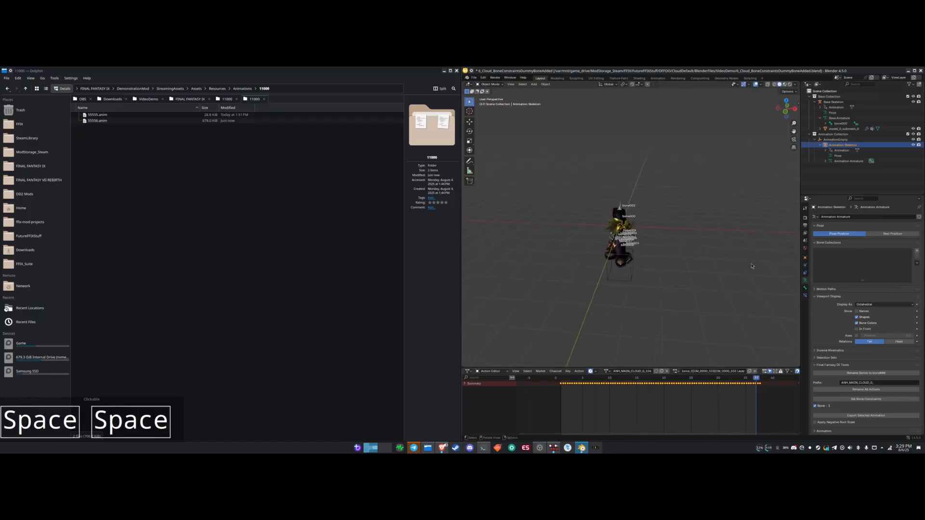
- Undo the action and slot changes back to the state with the Base Skeleton selected
click(843, 141)
middle_drag(607, 270, 631, 268)
key(ctrl+z)
key(ctrl+z)
key(ctrl+z)
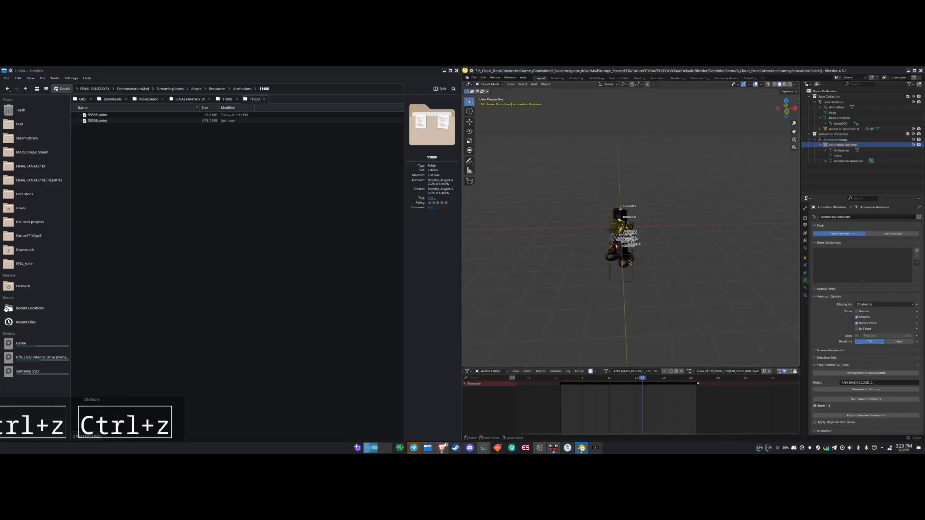
key(ctrl+z)
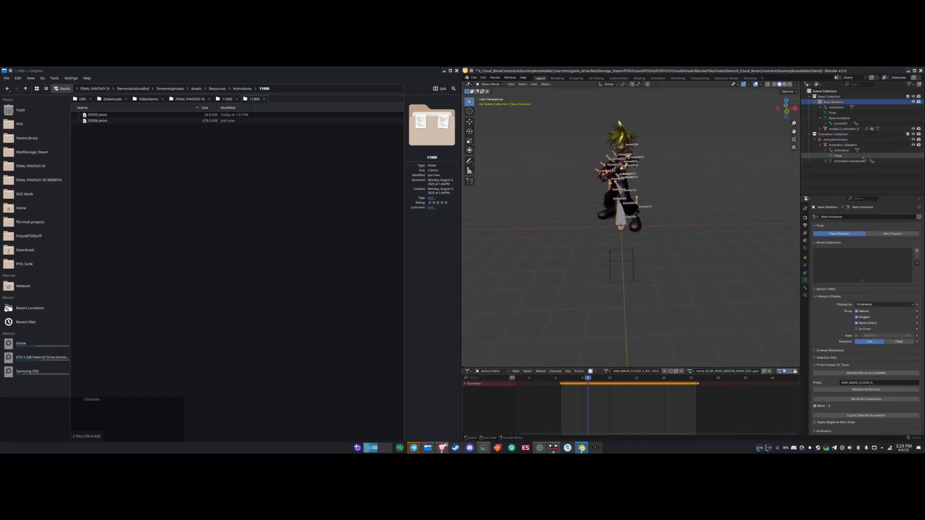
- Expand bone000 of the Base Armature and examine its bone hierarchy and the root area of the model
click(848, 125)
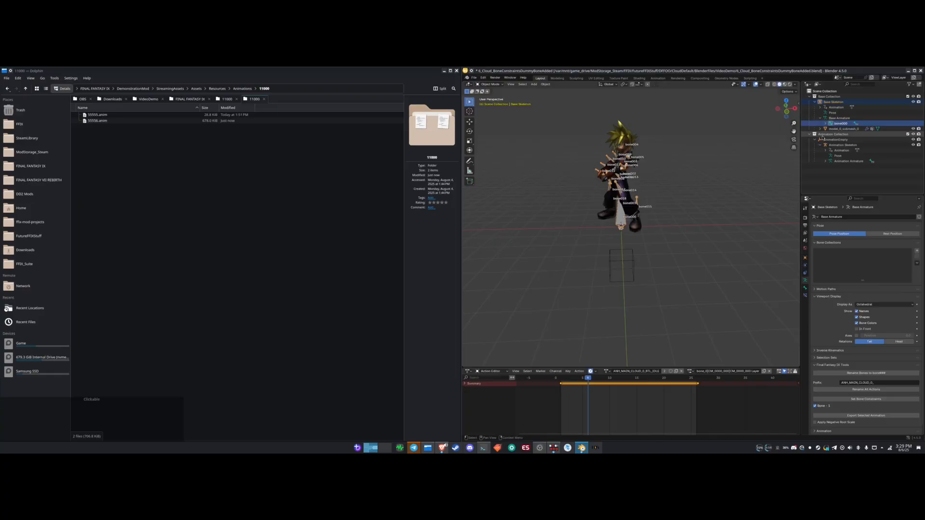
click(826, 124)
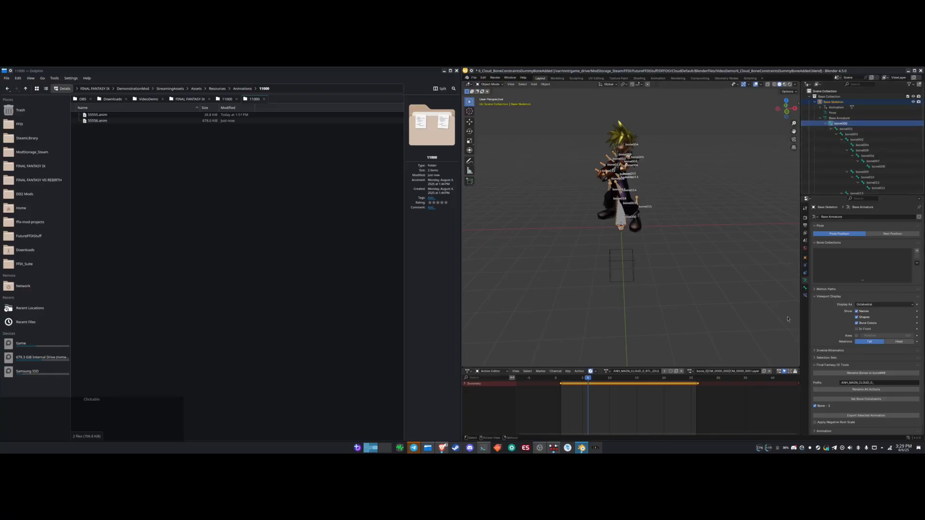
middle_drag(640, 269, 621, 251)
scroll(621, 251, up, 2)
click(612, 224)
scroll(588, 230, down, 3)
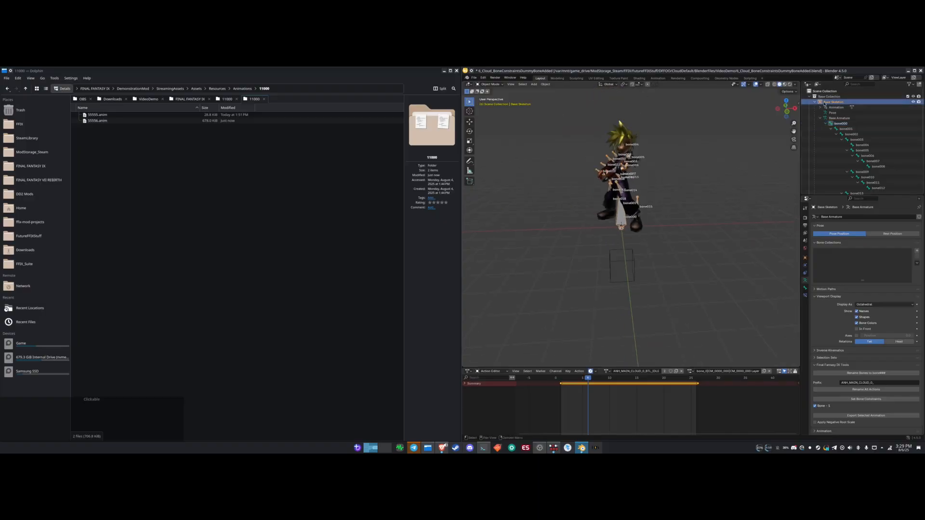
- Collapse the Base Skeleton, try the existing slot on the Animation Skeleton again, and undo the slot assignment
click(815, 102)
click(847, 119)
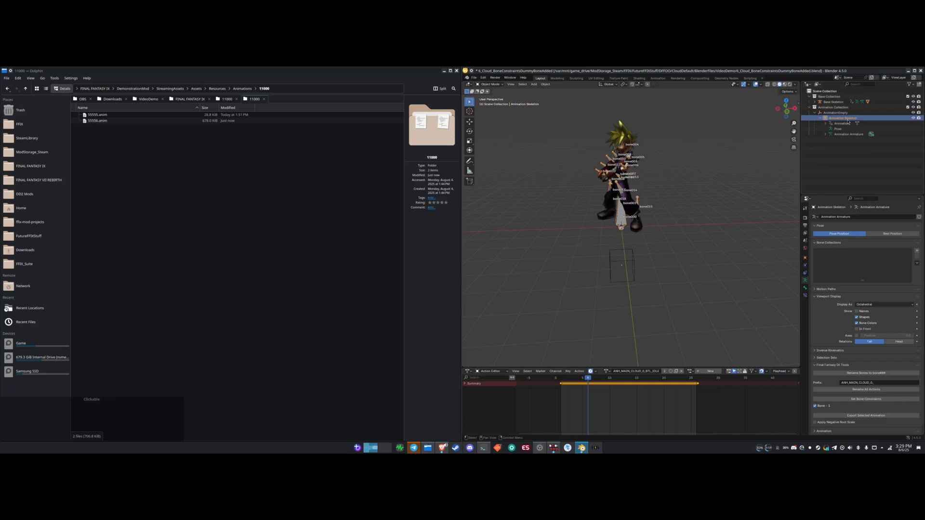
click(692, 371)
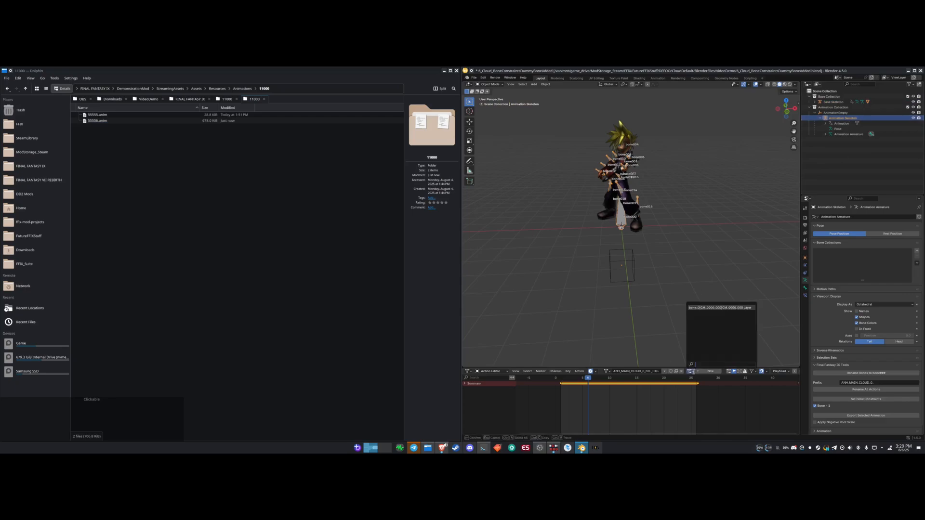
click(710, 307)
key(ctrl+z)
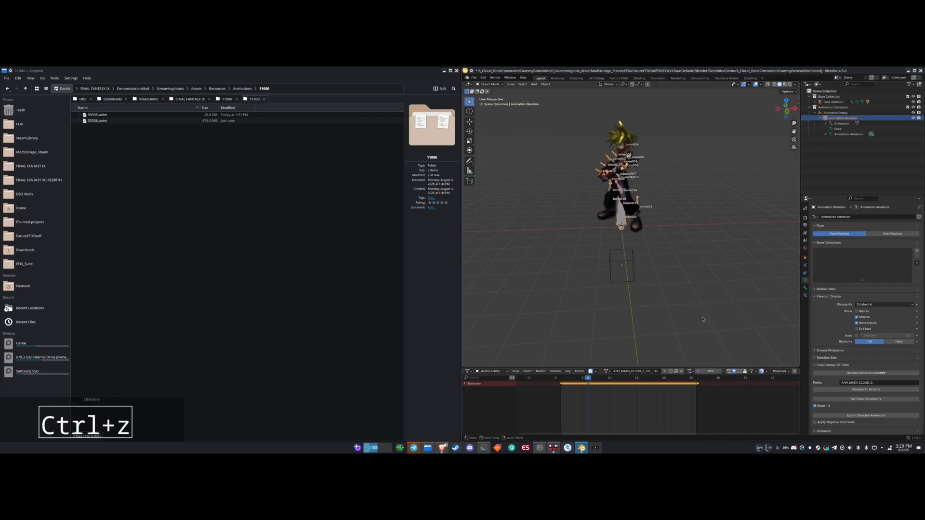
- Scrub the battle idle timeline back to its start to check whether the model moves
middle_drag(642, 314, 661, 313)
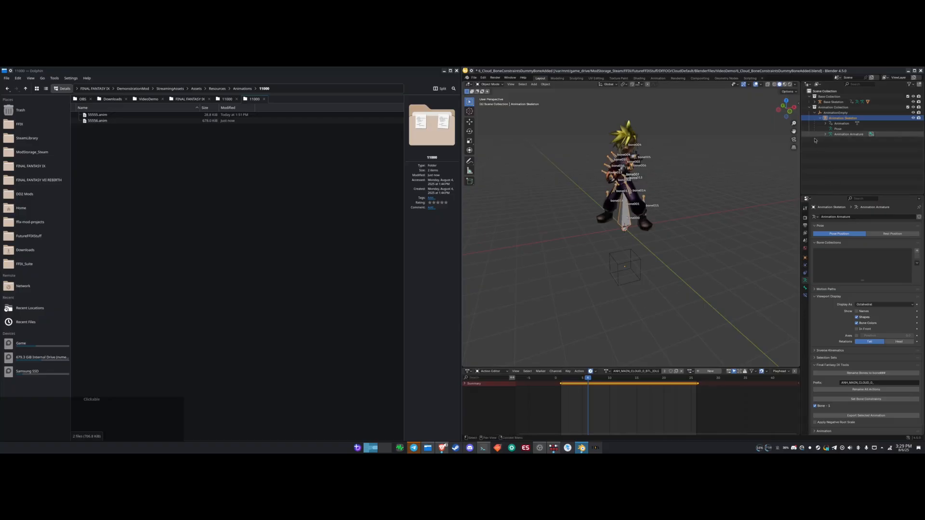
click(610, 378)
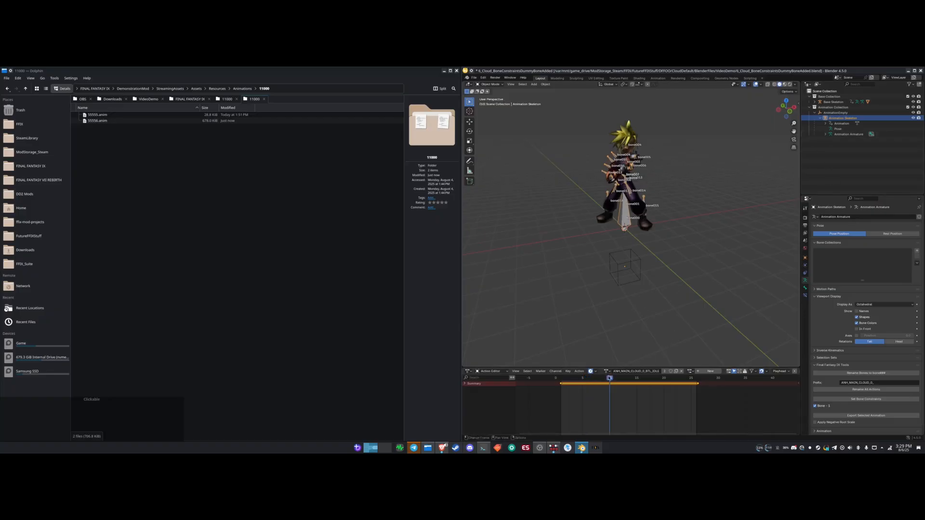
drag(610, 378, 560, 378)
click(833, 113)
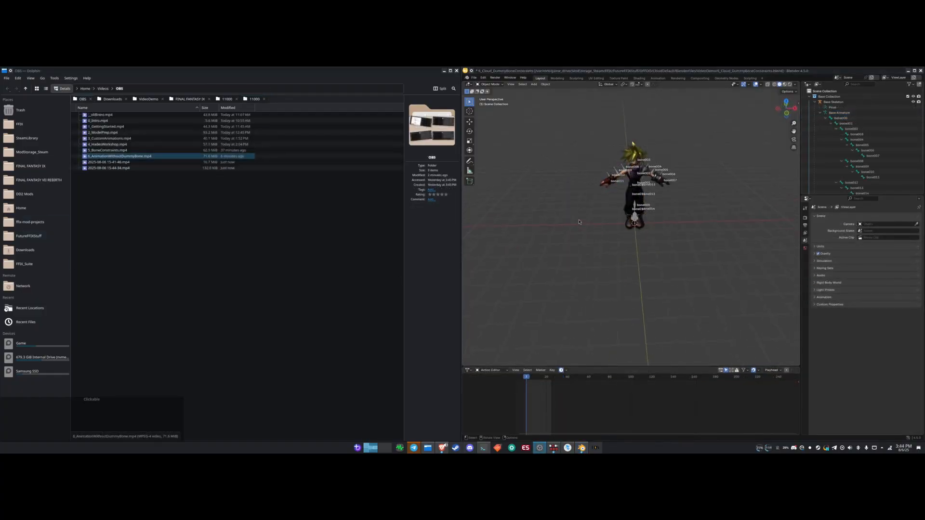
middle_drag(685, 229, 674, 241)
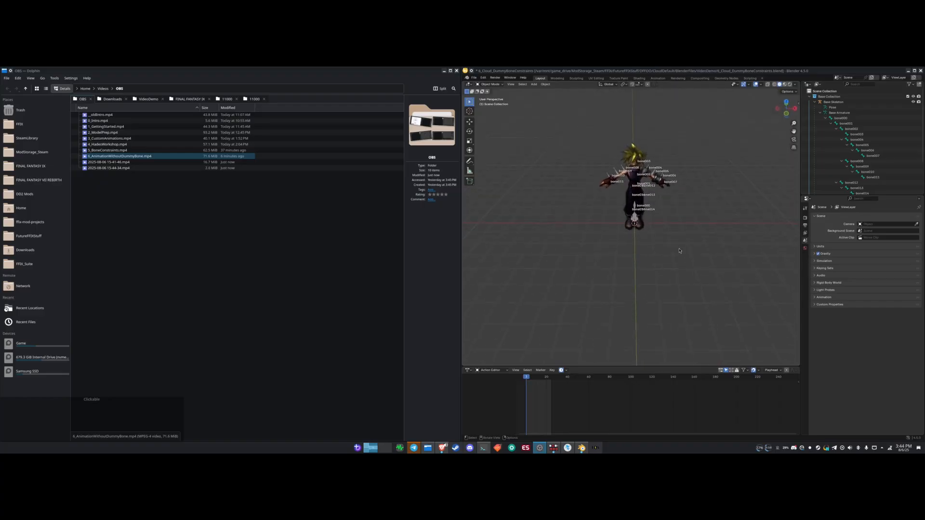
middle_drag(683, 268, 685, 271)
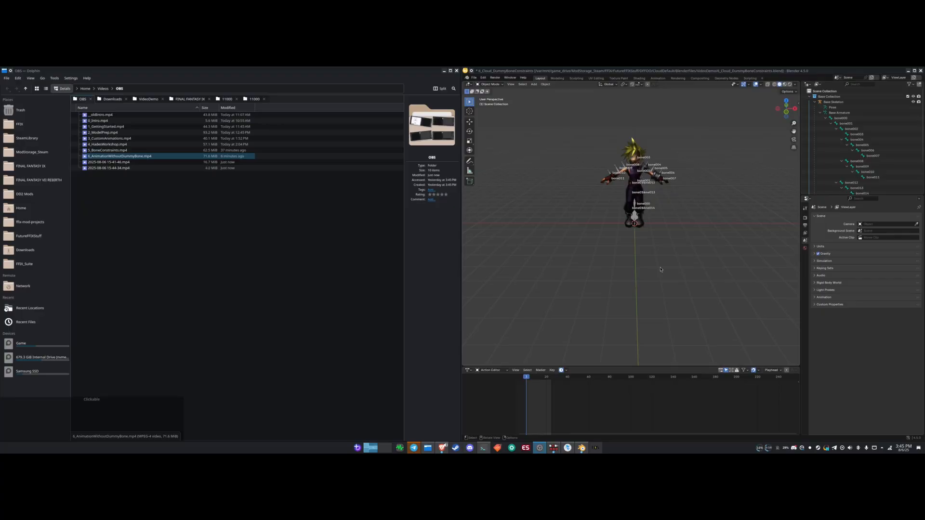
click(814, 102)
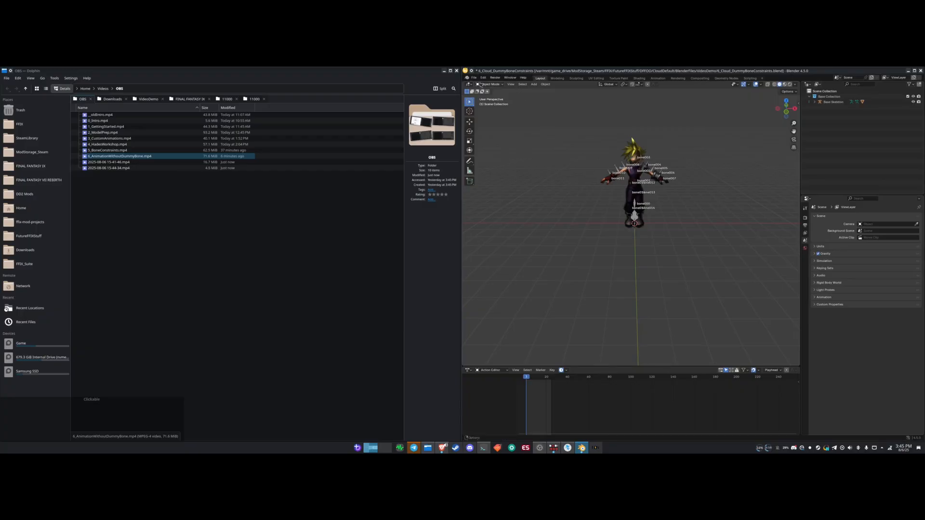
middle_drag(640, 188, 625, 160)
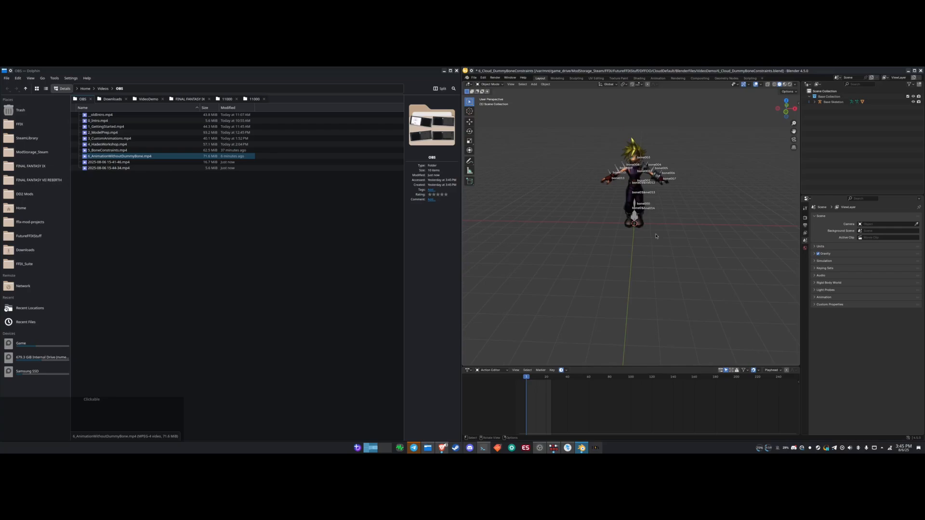
- Try scaling the Base Skeleton and its mesh by -1, and cancel the transform
click(632, 159)
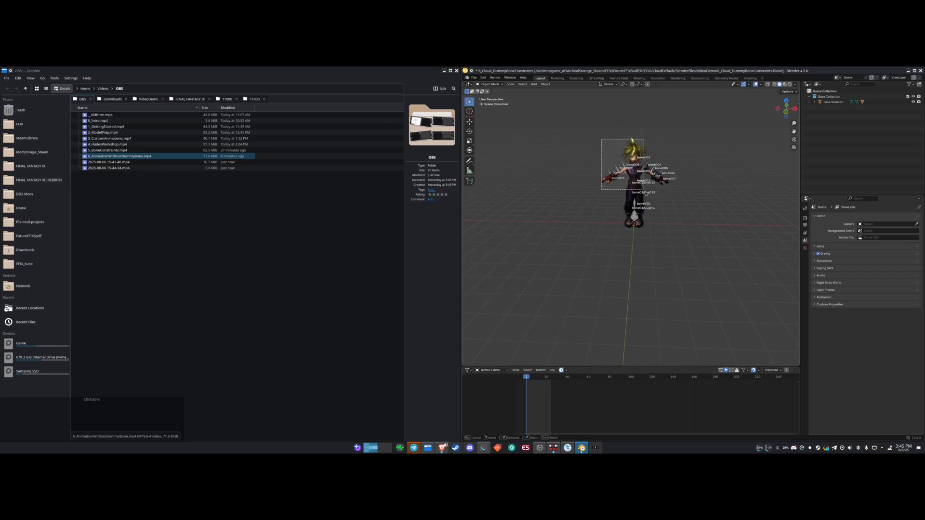
text(s-1)
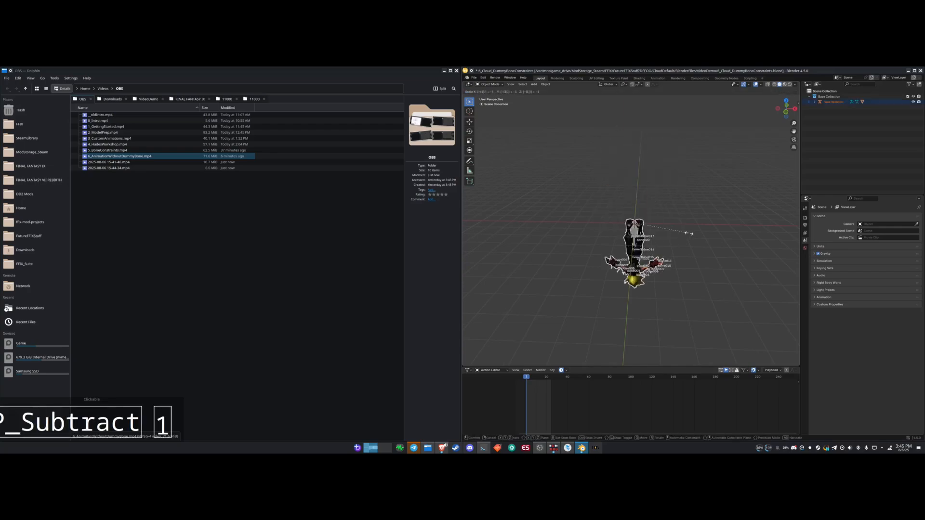
key(Escape)
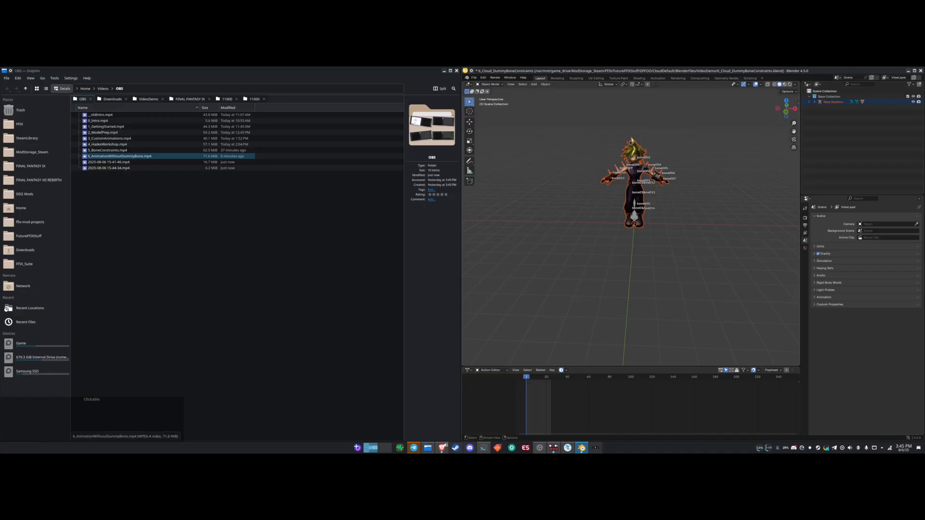
- Select the Base Skeleton and expand its full hierarchy to review the bones and mesh
click(829, 97)
right_click(822, 97)
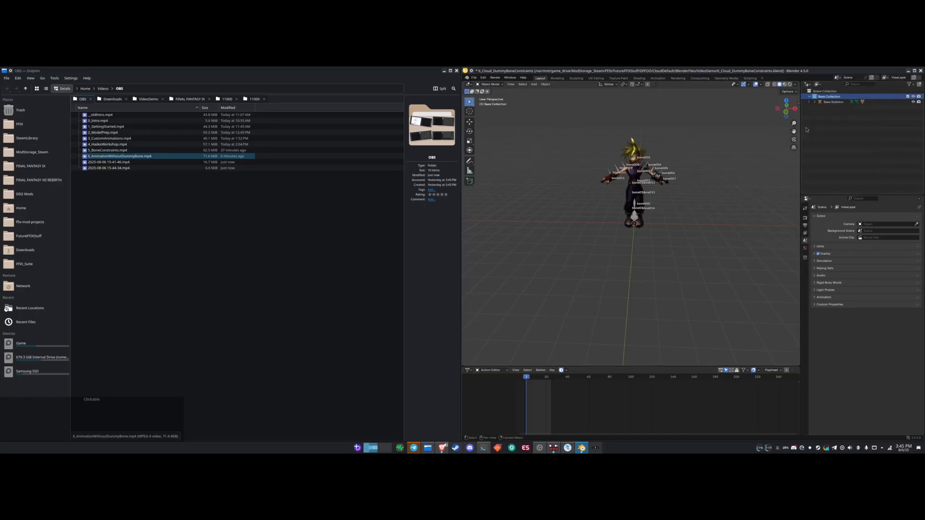
click(834, 102)
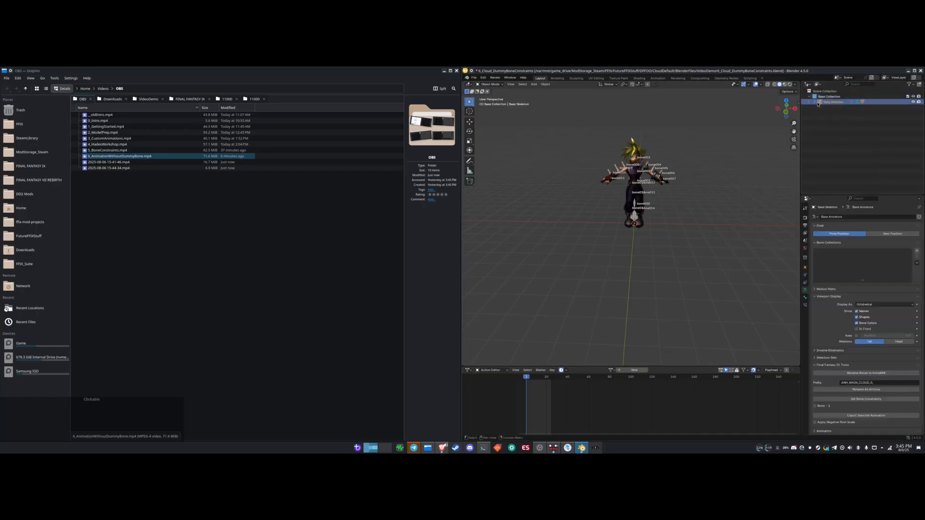
shift+click(815, 103)
scroll(871, 170, down, 4)
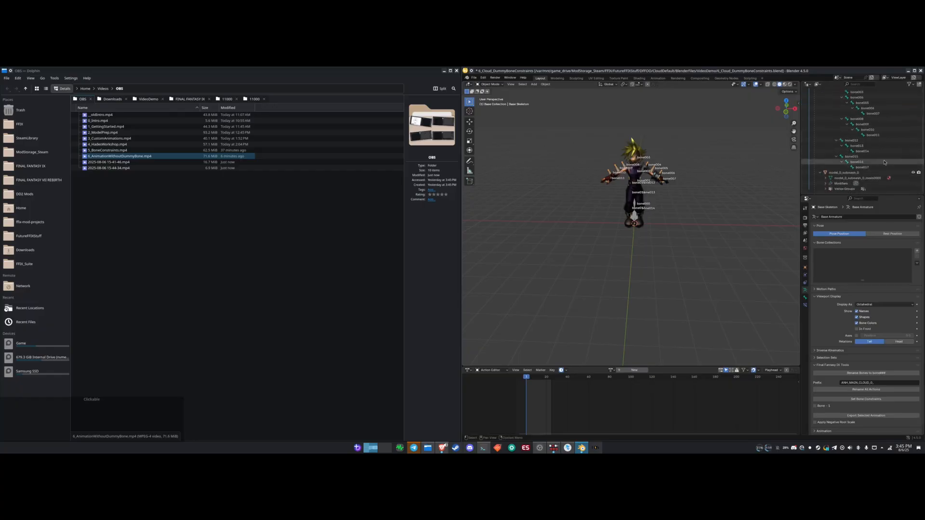
scroll(870, 170, up, 5)
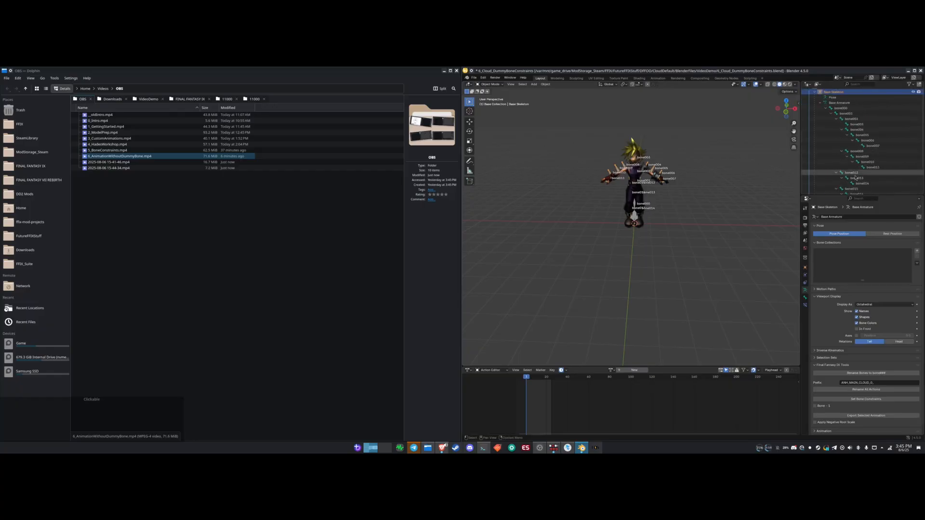
- Select bone000, put the Base Armature in Edit Mode and add a new bone
click(842, 118)
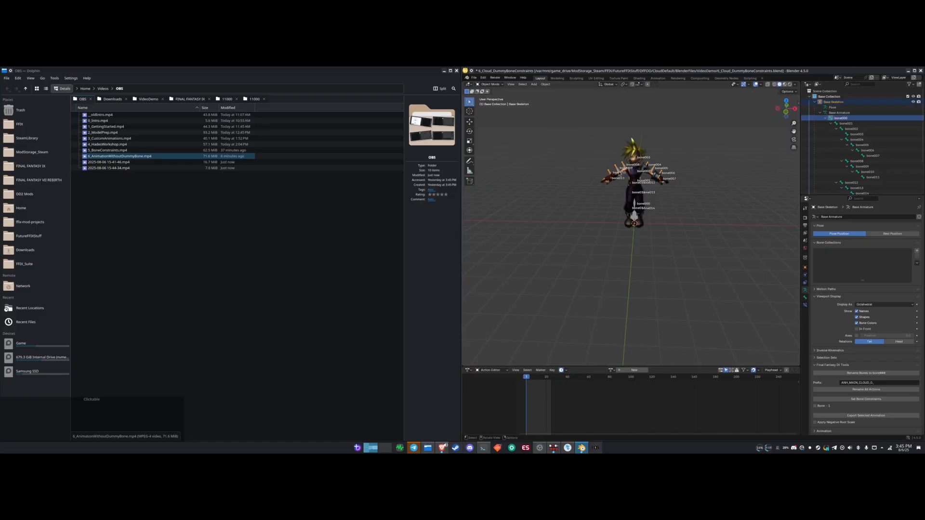
key(Tab)
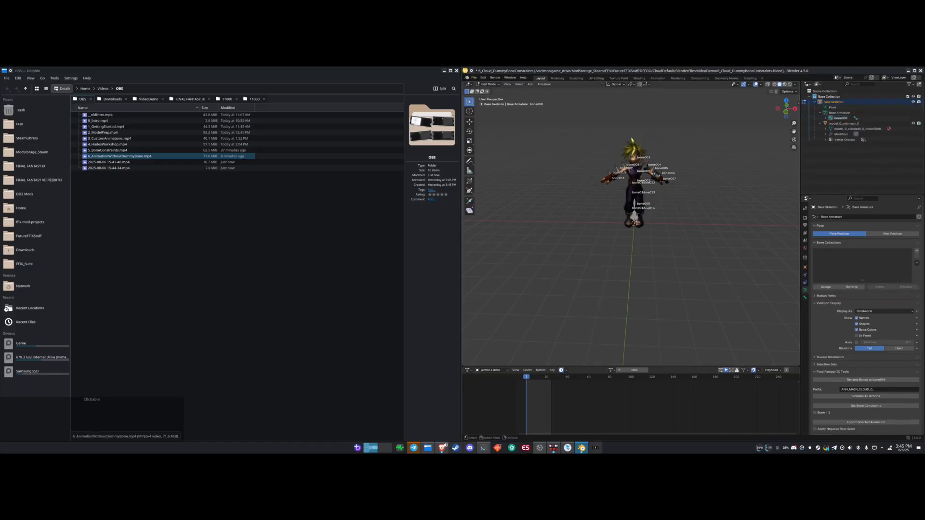
key(shift+a)
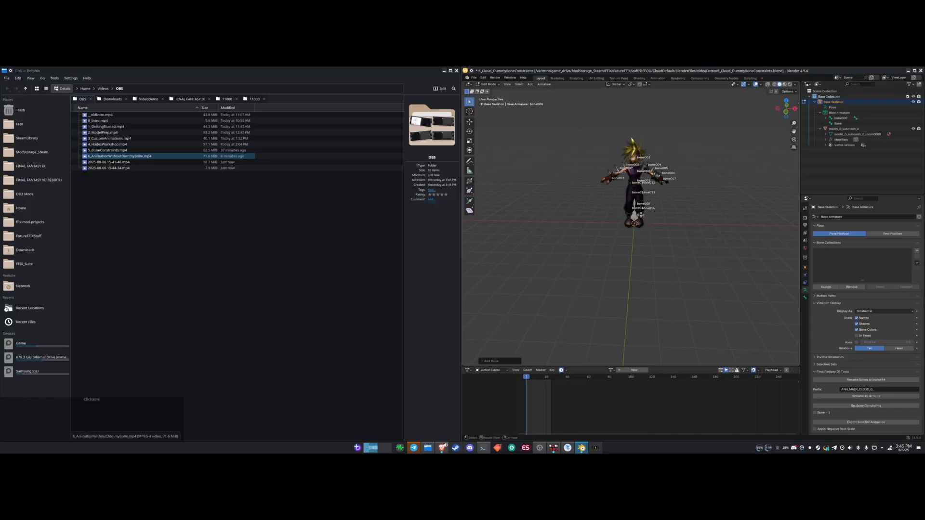
- Select bone000 with the new Bone as the active bone, and make the new Bone its parent
click(839, 124)
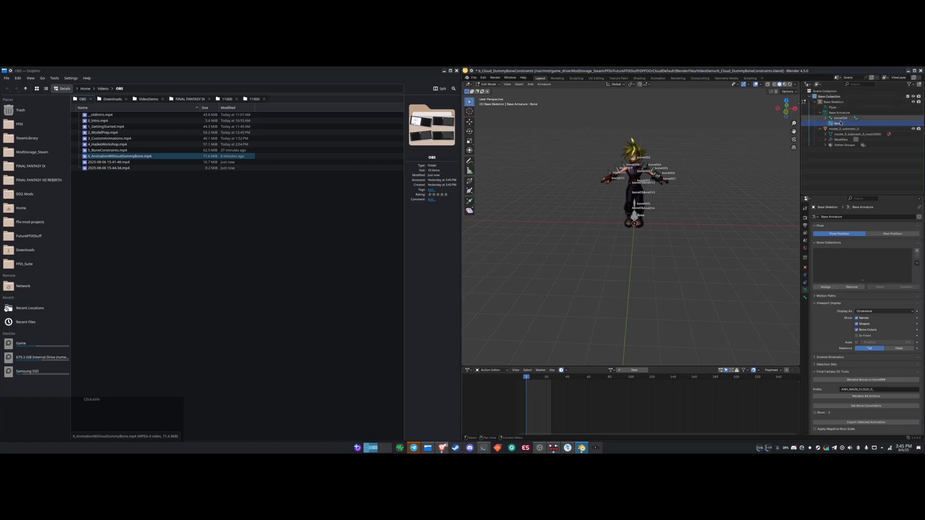
click(841, 119)
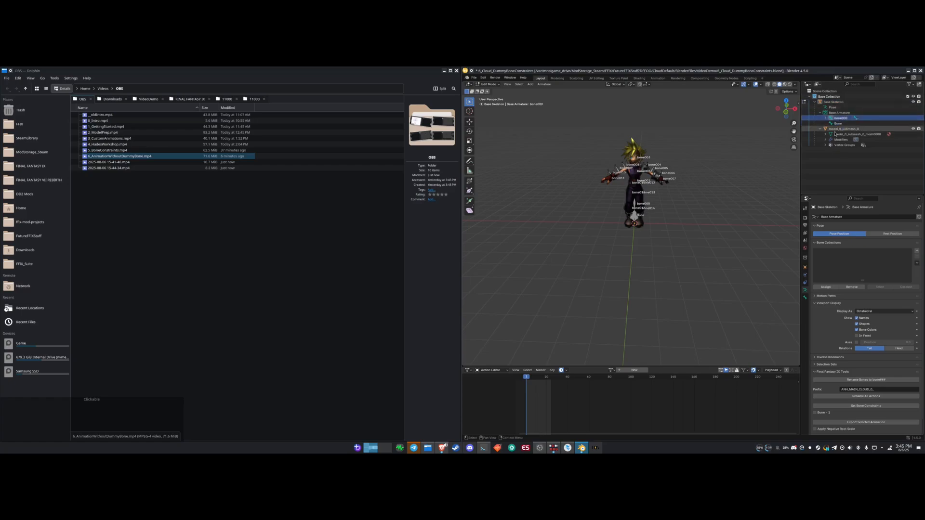
click(838, 124)
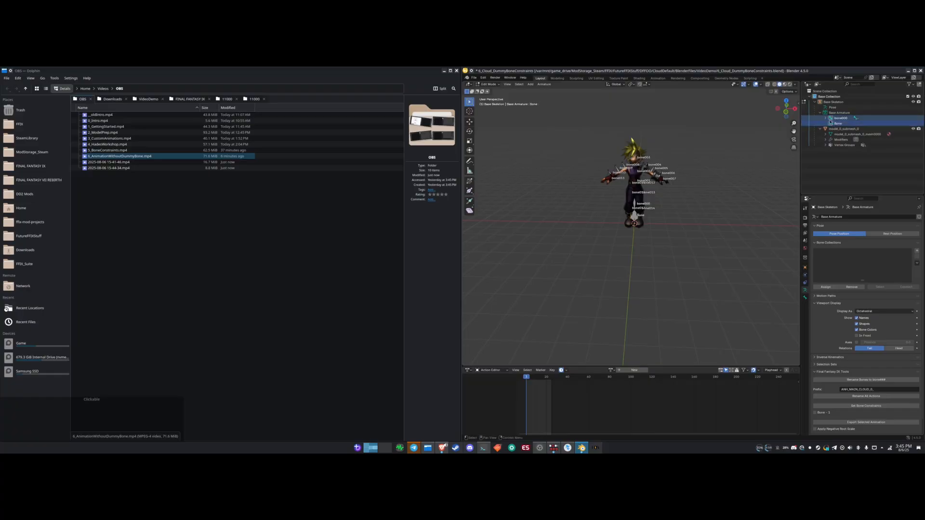
click(826, 118)
click(826, 118)
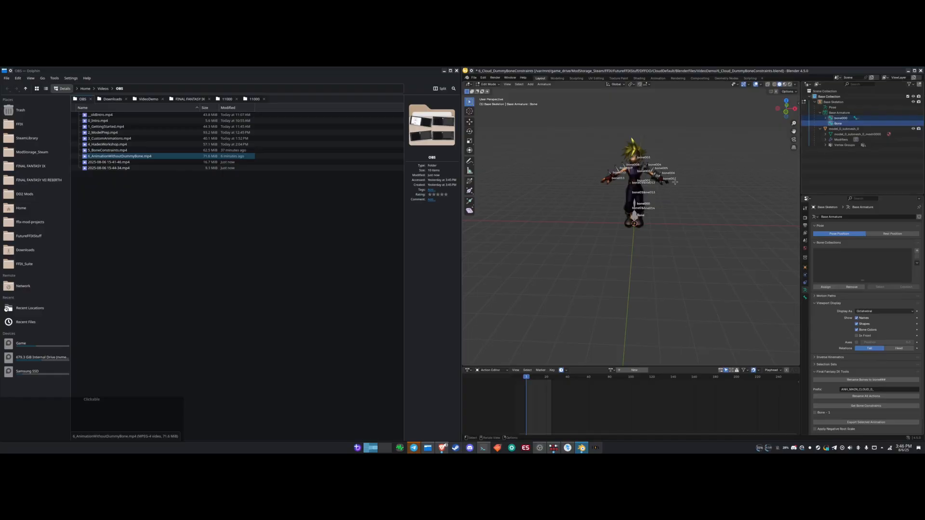
click(544, 84)
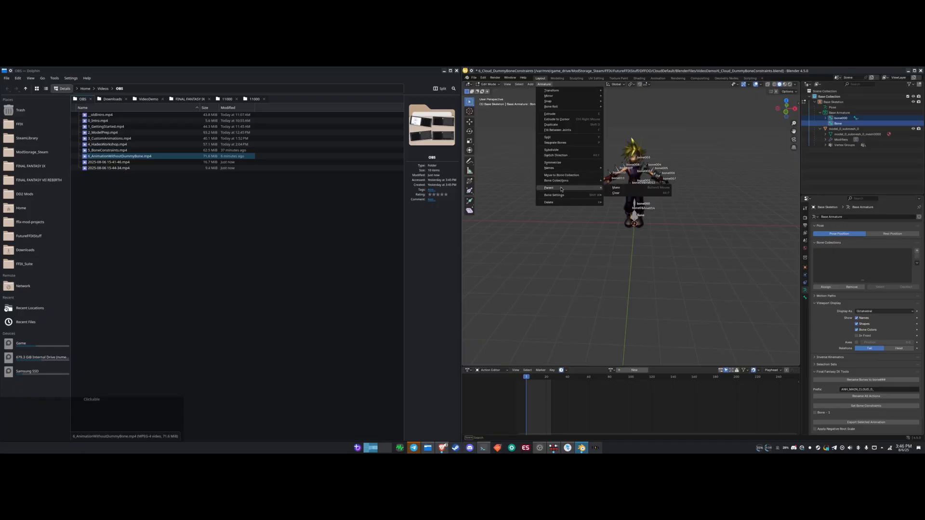
click(543, 85)
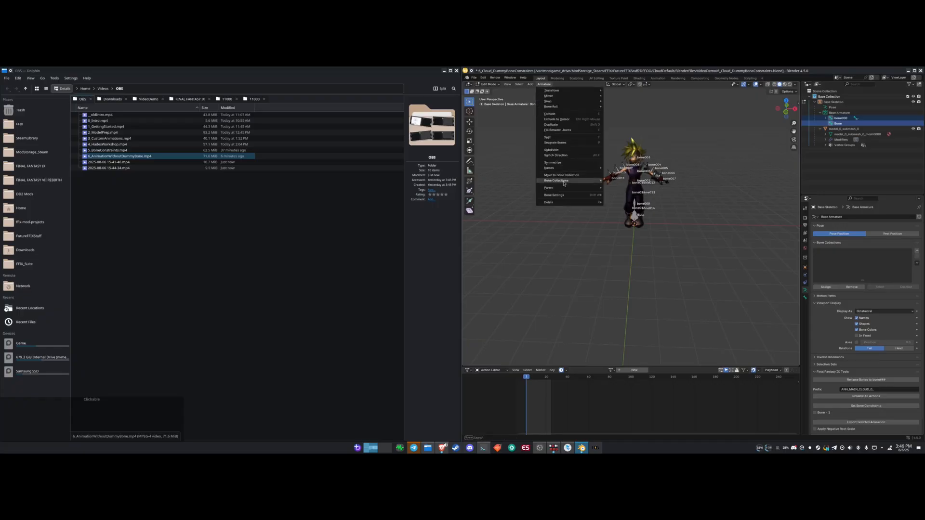
mouse_move(578, 188)
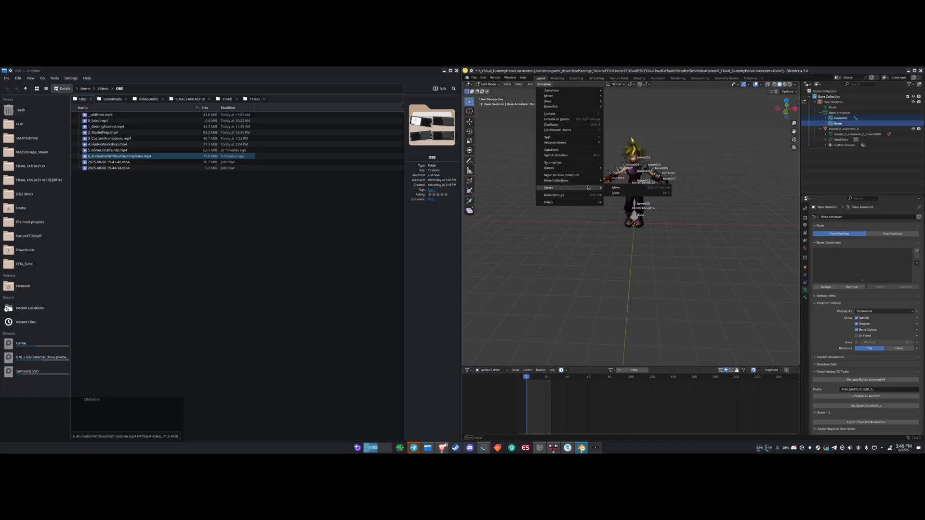
click(616, 188)
click(607, 187)
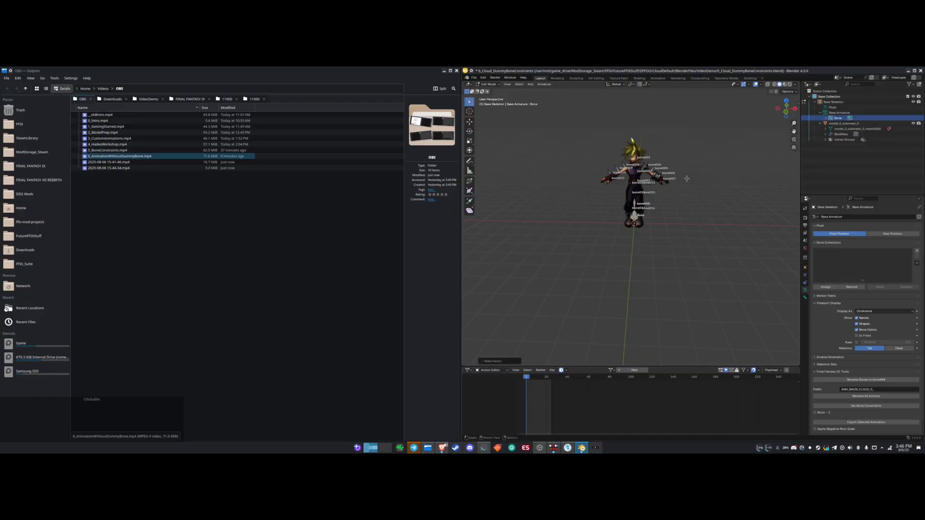
- Rename the Base Armature's bones to the bone### numbering with the Final Fantasy IX tools, and expand the root bone to check the hierarchy
click(825, 118)
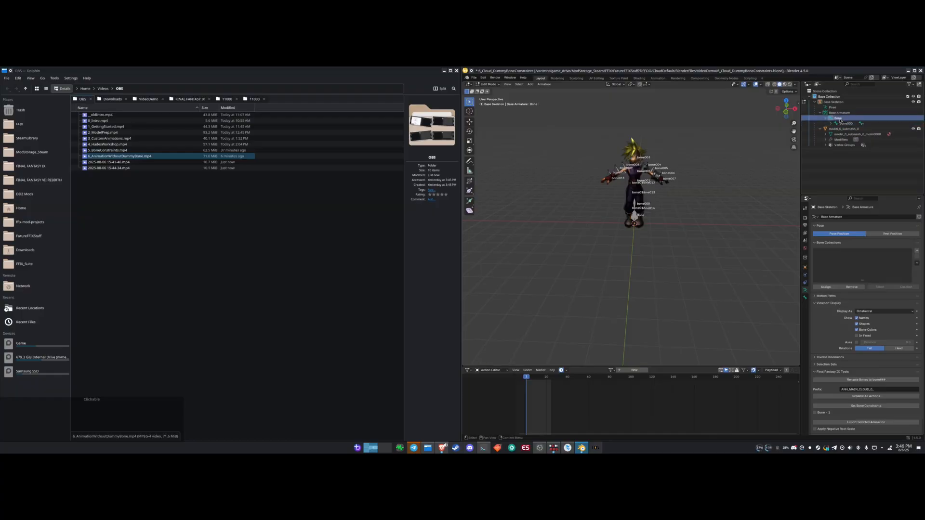
click(861, 380)
click(860, 381)
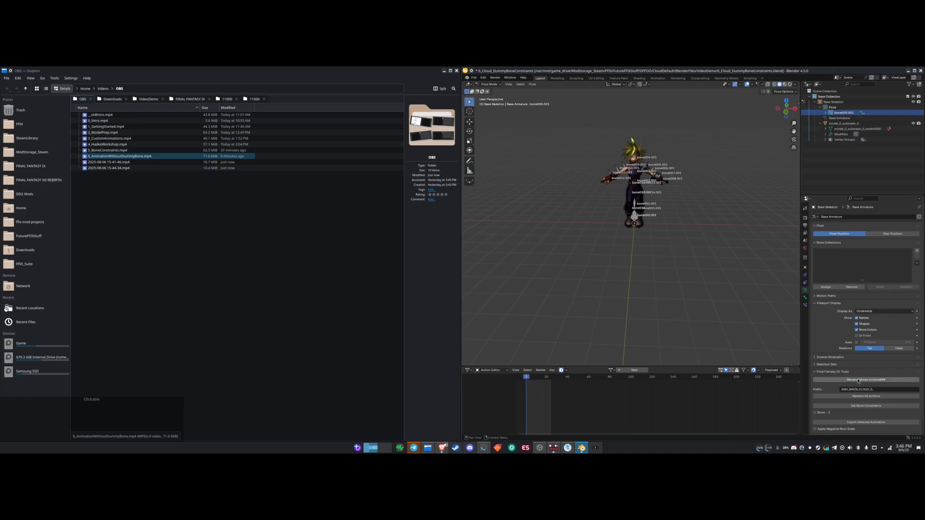
click(857, 380)
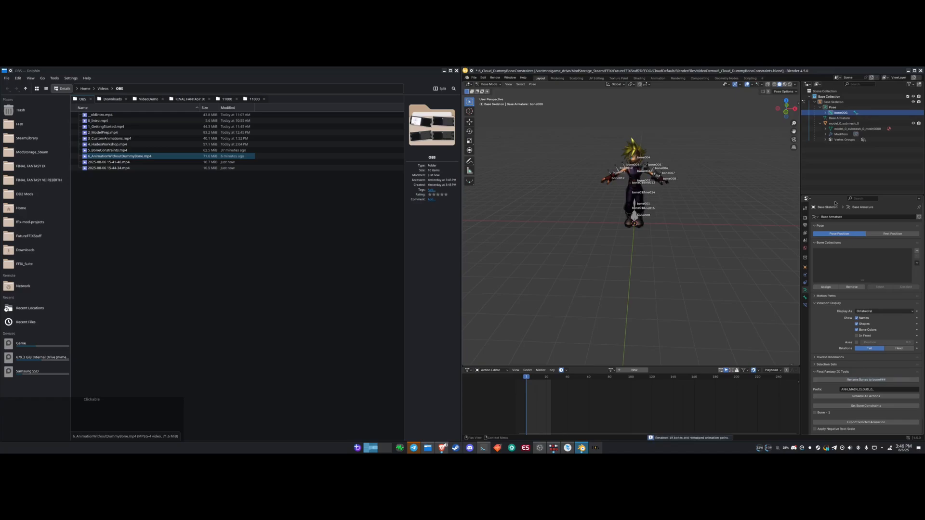
click(825, 113)
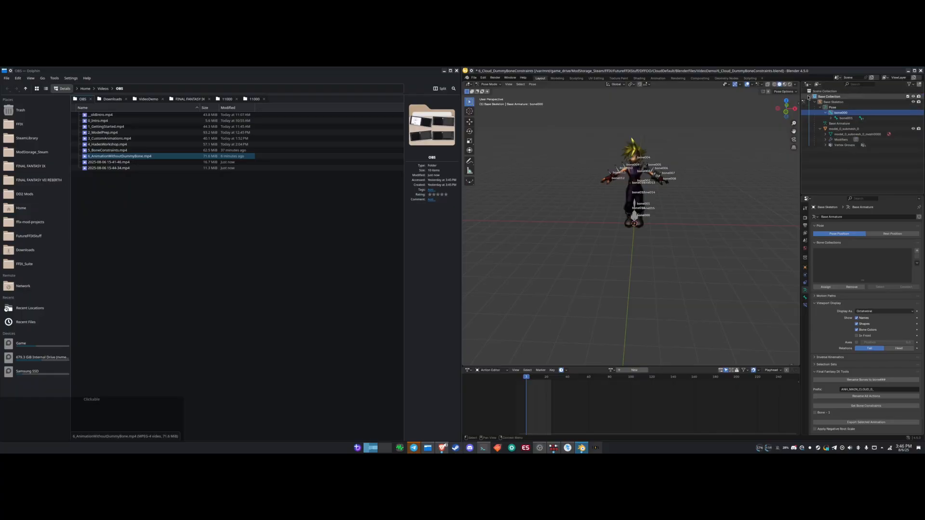
- Append the Animation Collection from the Cloud_ExistingAnimations blend file in the VideoDemo folder into the Scene Collection
click(809, 97)
click(822, 91)
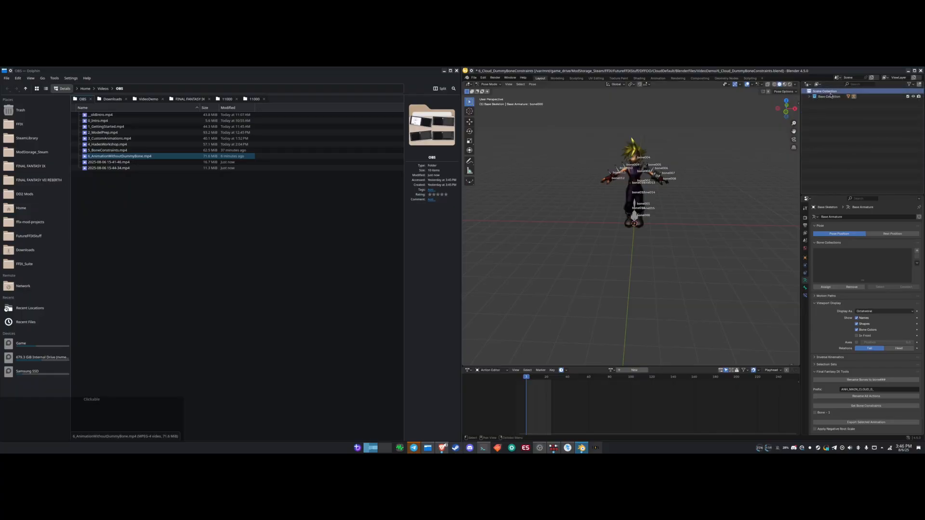
click(474, 78)
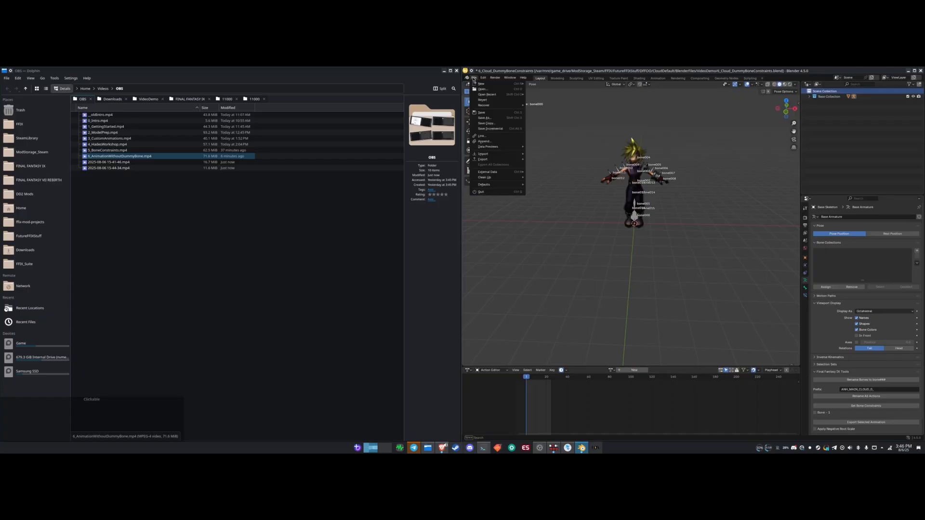
click(484, 141)
click(474, 77)
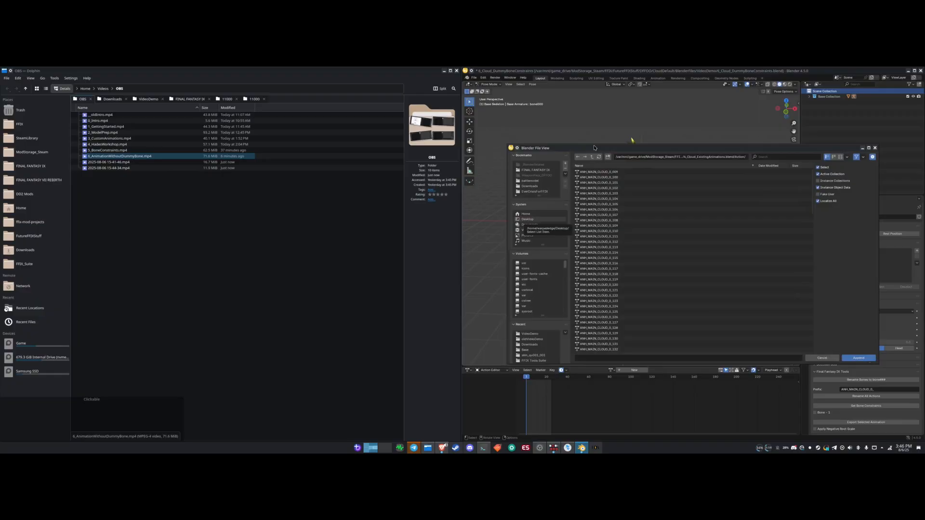
click(530, 333)
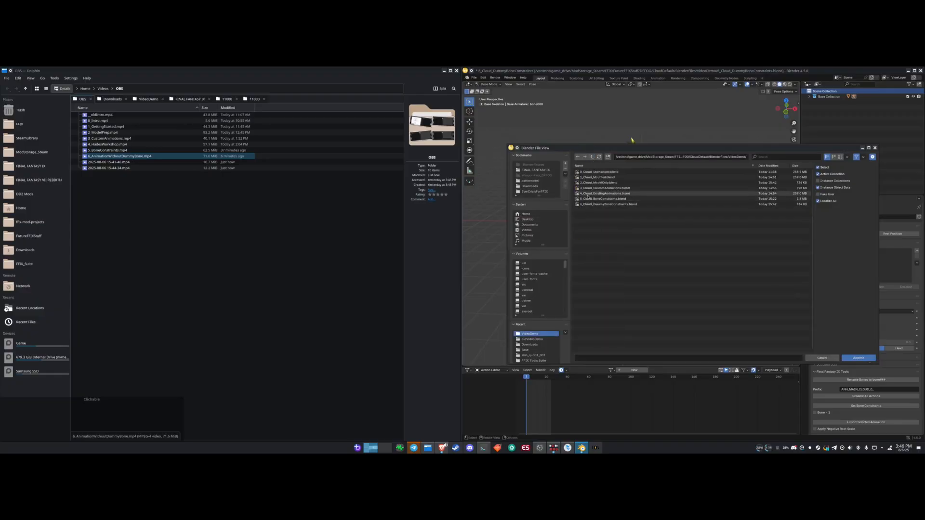
click(597, 193)
double_click(599, 195)
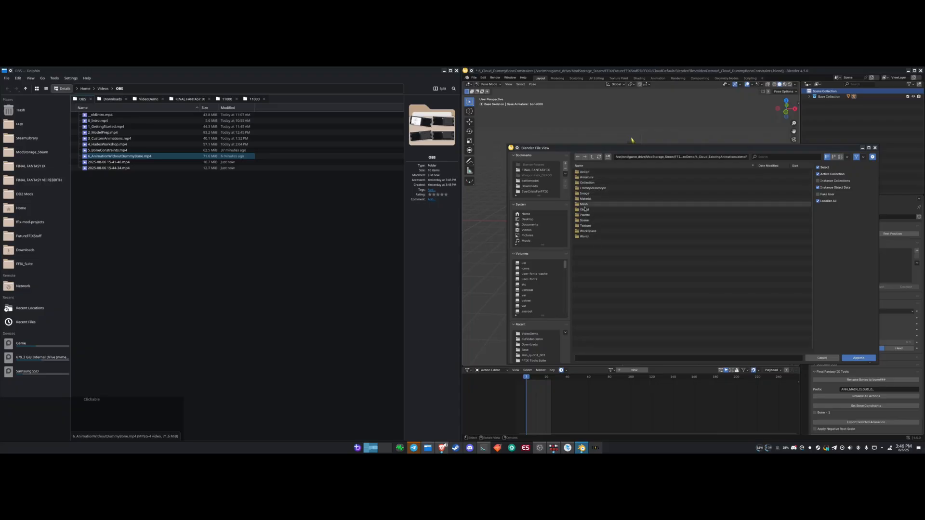
double_click(587, 182)
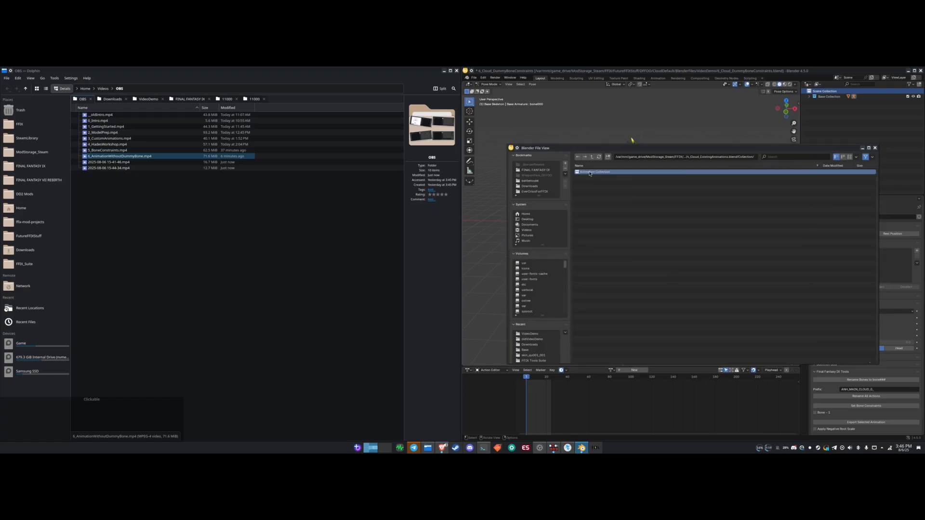
double_click(589, 174)
- Give the Animation Collection a red colour tag
click(833, 102)
right_click(832, 102)
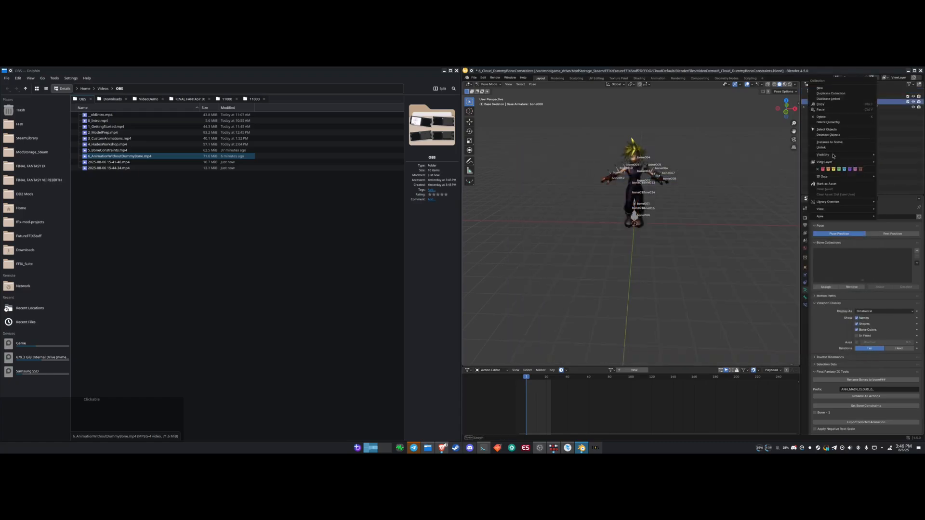
click(823, 170)
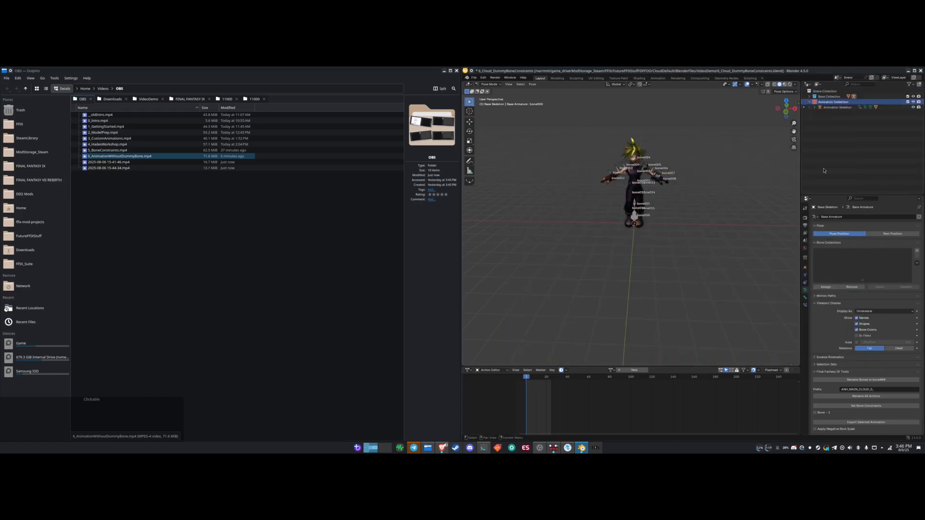
- Delete the mesh under the Animation Skeleton and collapse the Animation Collection
click(815, 107)
click(837, 129)
key(x)
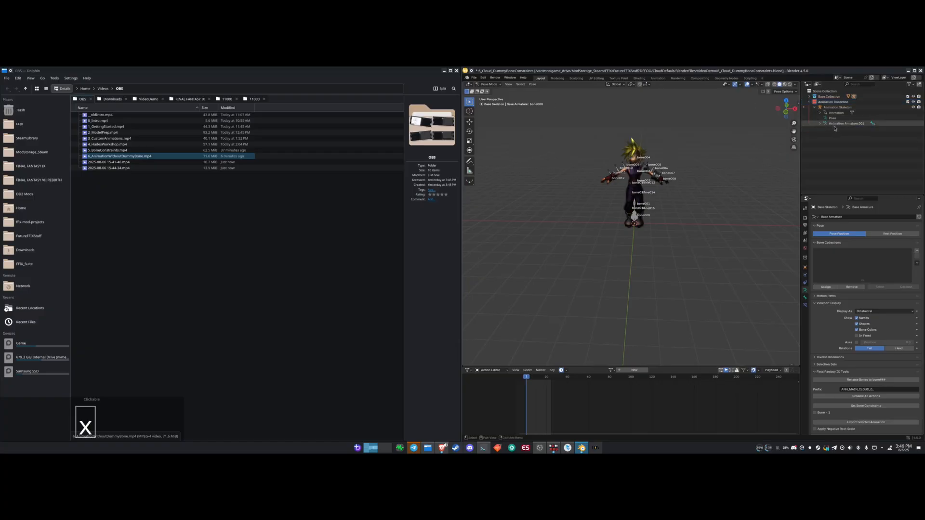
click(809, 102)
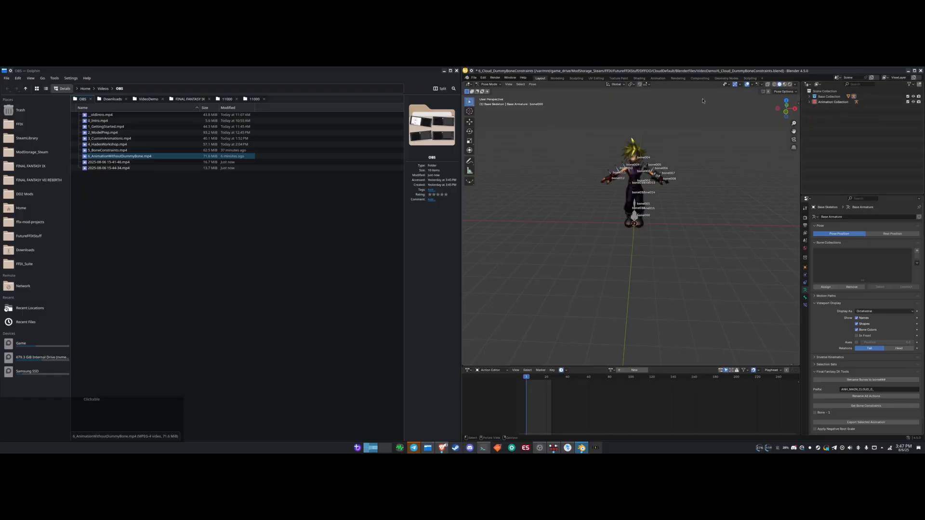
- Delete all ANH_MAIN_CLOUD actions from the Blender File data, and return the Outliner to the View Layer display
click(475, 79)
click(818, 84)
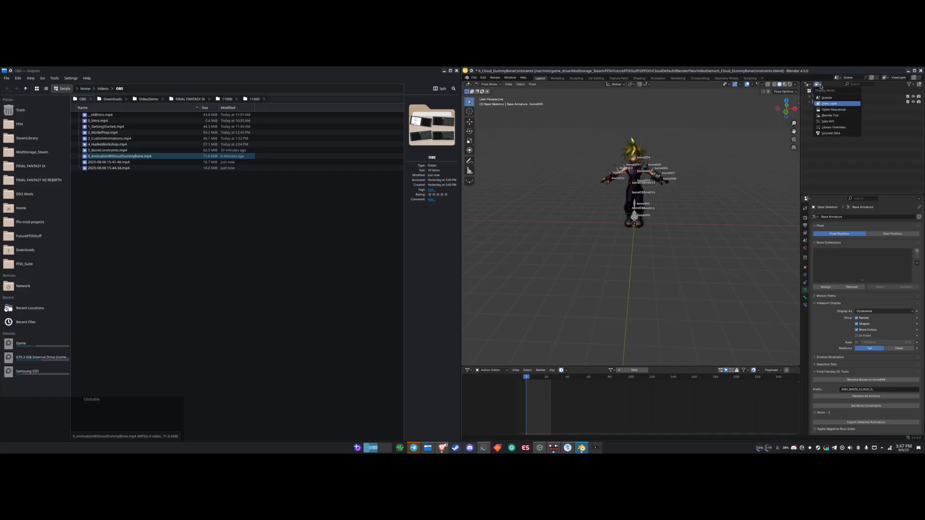
click(824, 115)
scroll(858, 144, down, 5)
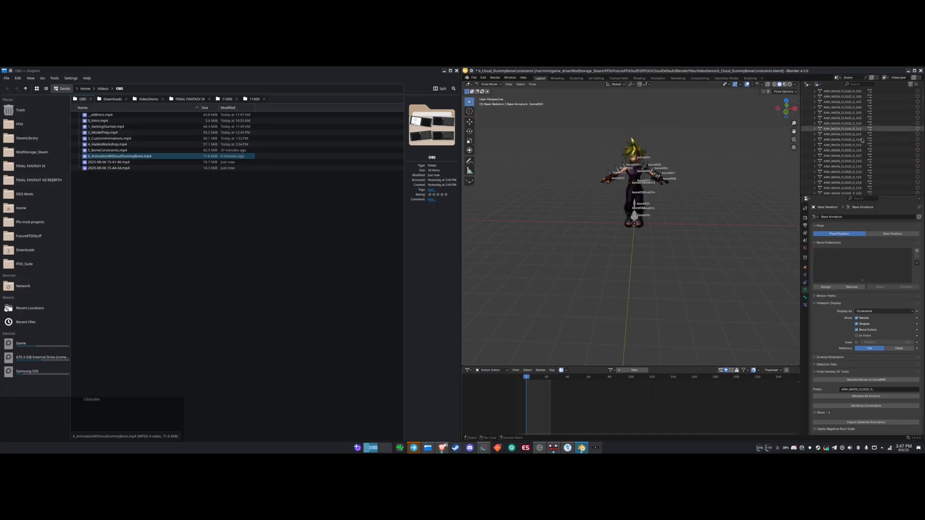
scroll(858, 162, down, 10)
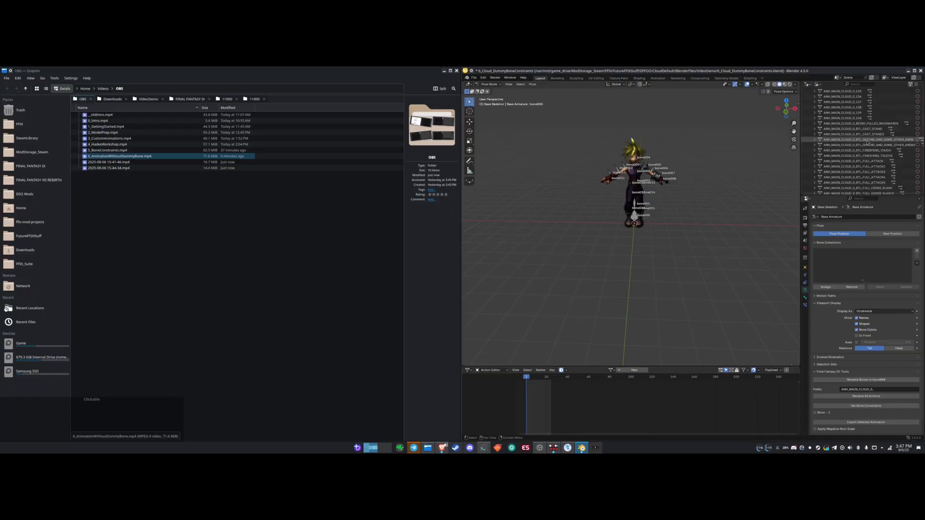
scroll(865, 159, down, 15)
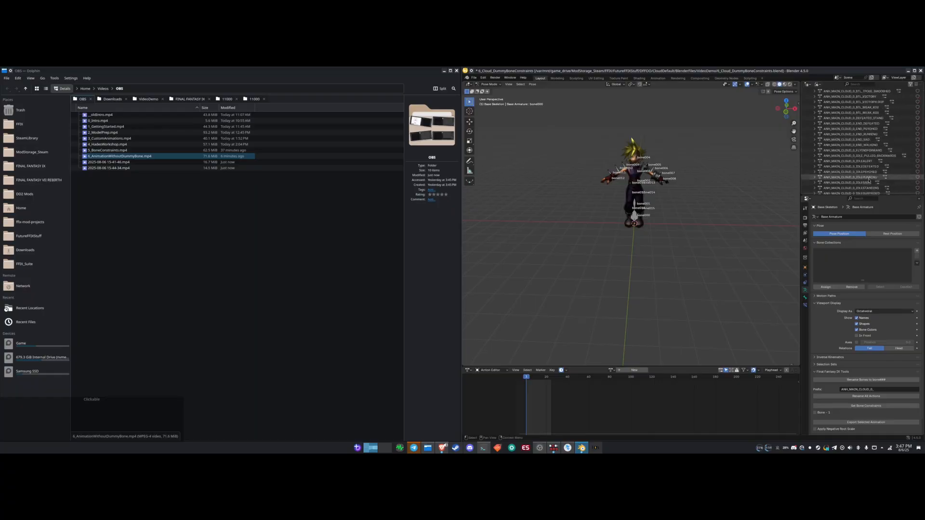
scroll(856, 143, up, 10)
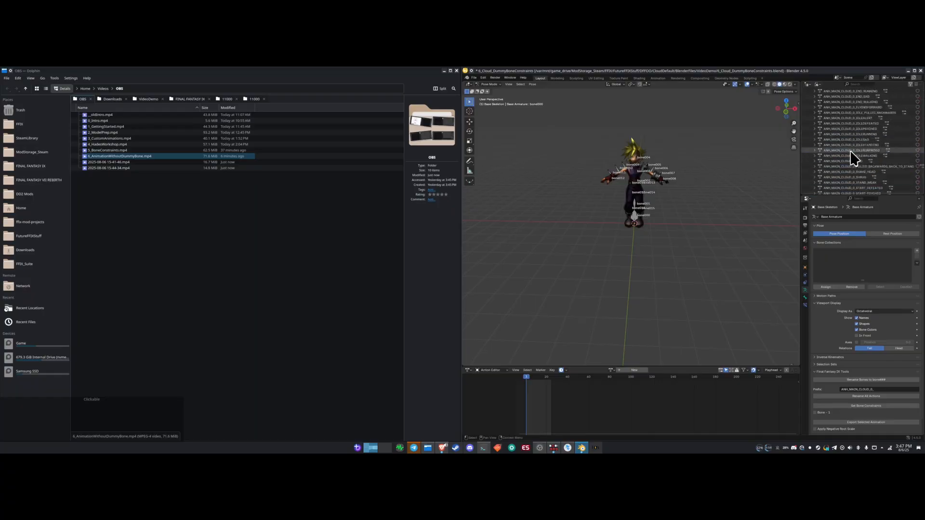
scroll(864, 165, up, 15)
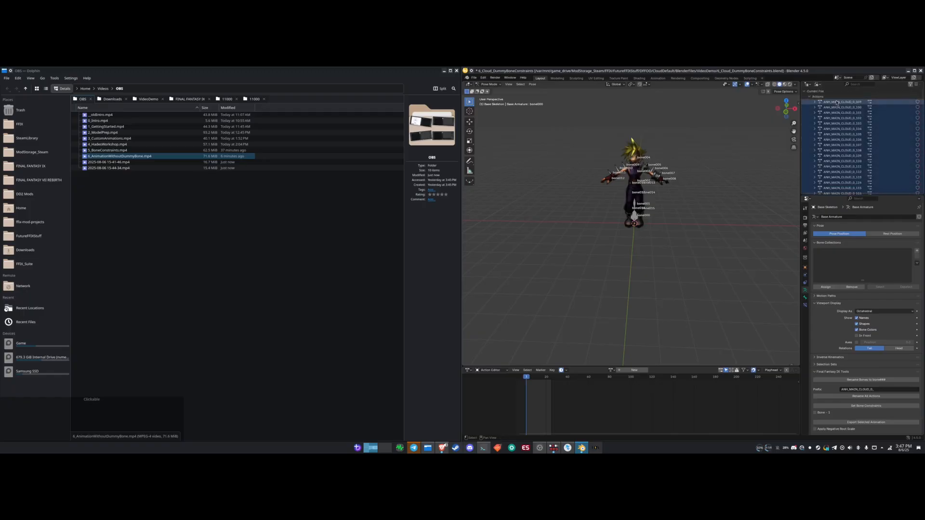
right_click(817, 129)
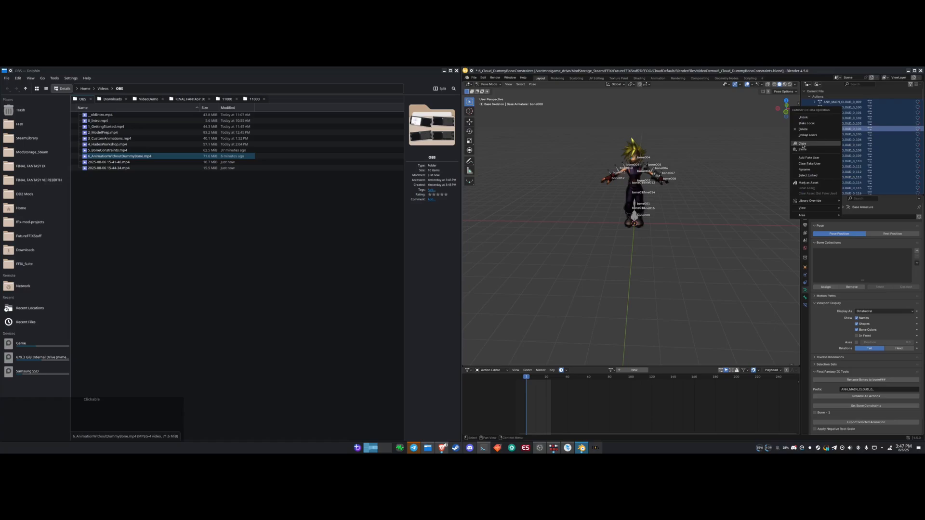
click(803, 129)
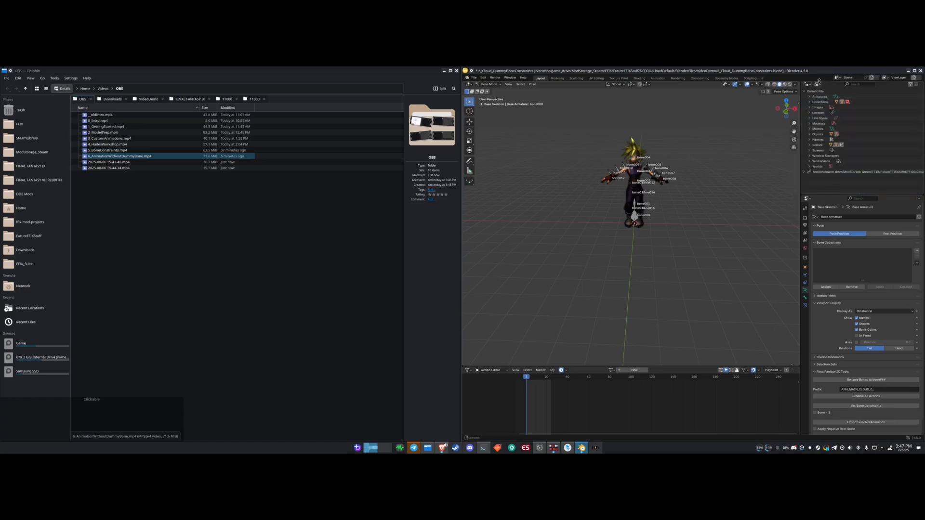
click(818, 84)
click(833, 104)
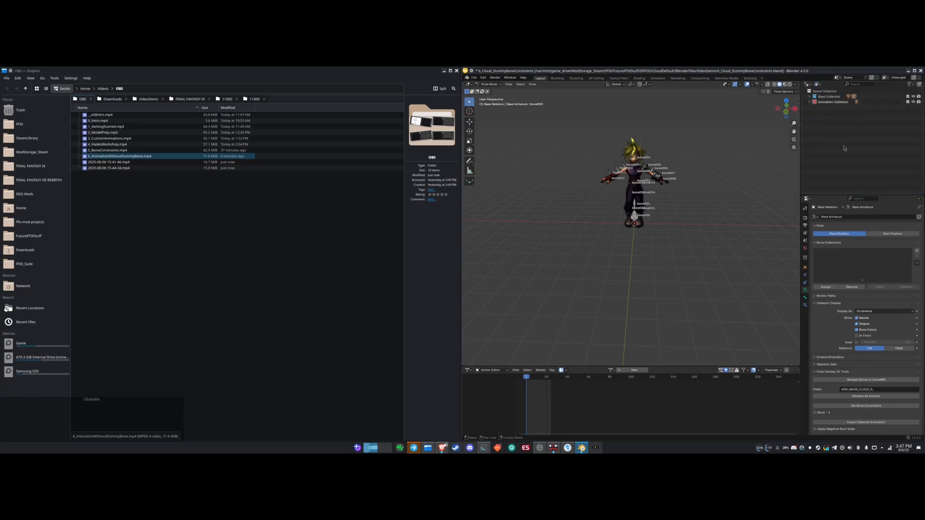
- Append all the actions from the Cloud_ExistingAnimations blend file
click(475, 78)
click(487, 139)
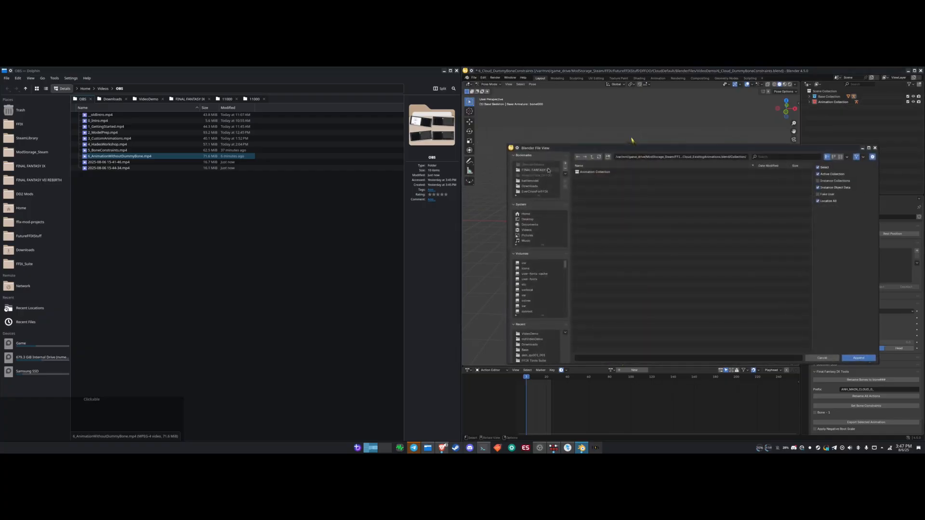
click(593, 156)
double_click(598, 172)
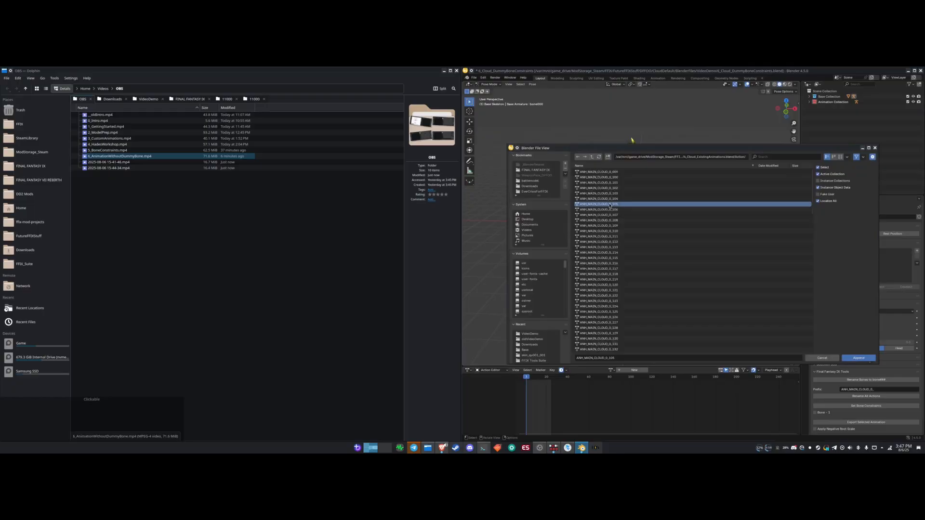
key(a)
click(859, 358)
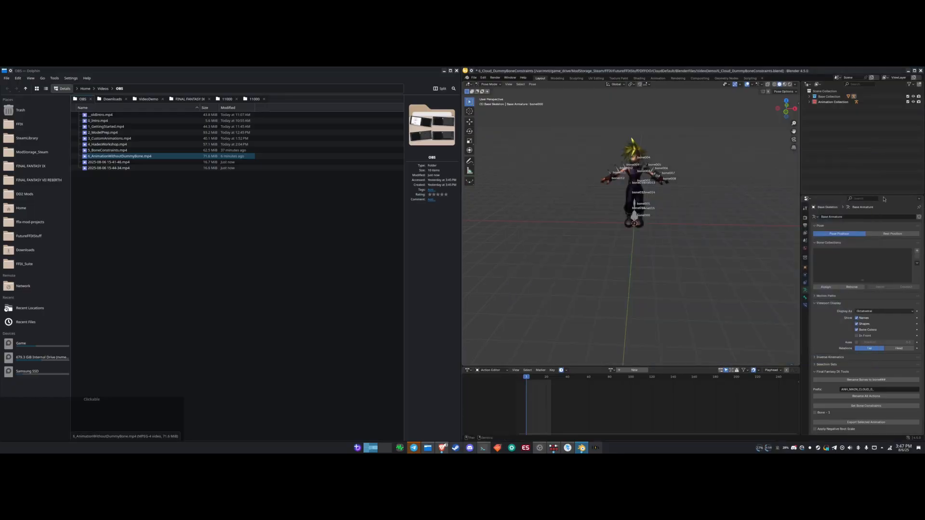
- Expand the Animation Collection and hide the Base Collection in the viewport
click(810, 102)
click(913, 97)
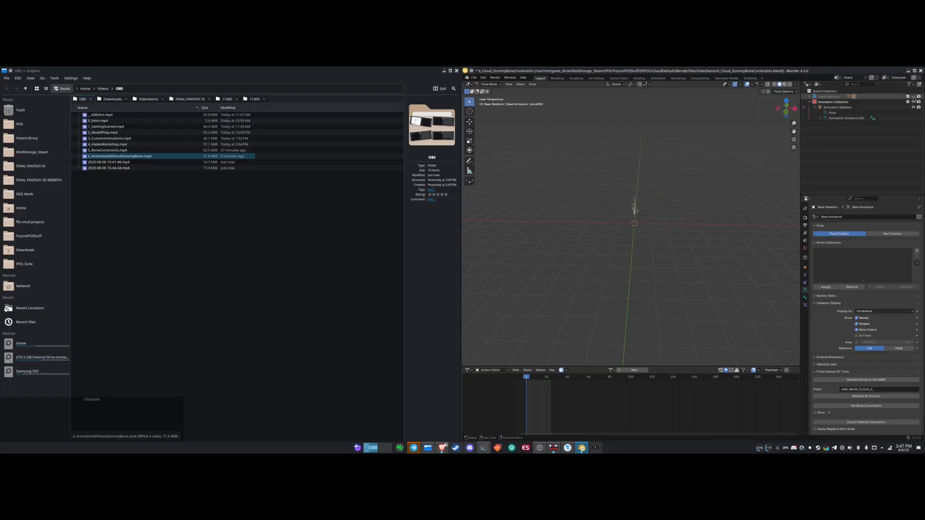
- Switch to Object Mode and select the Animation Skeleton in the viewport
middle_drag(713, 203, 645, 208)
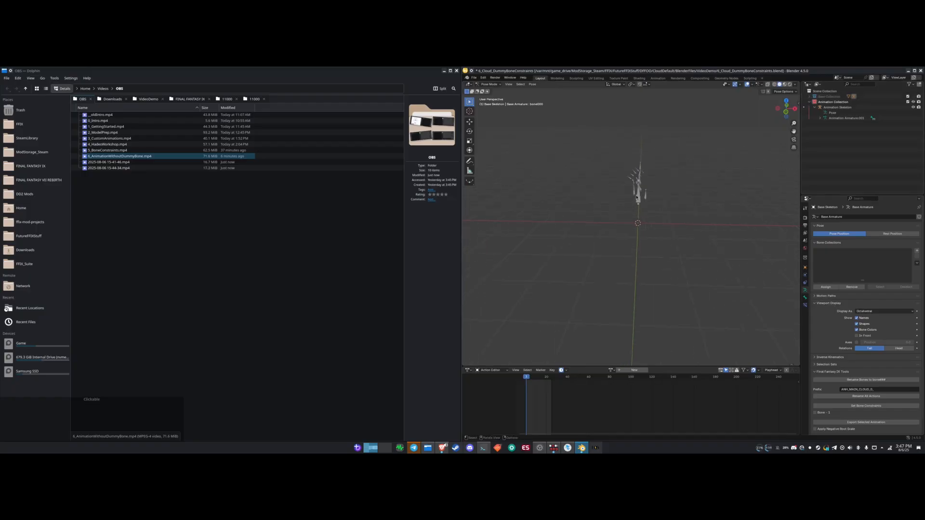
key(ctrl+Tab)
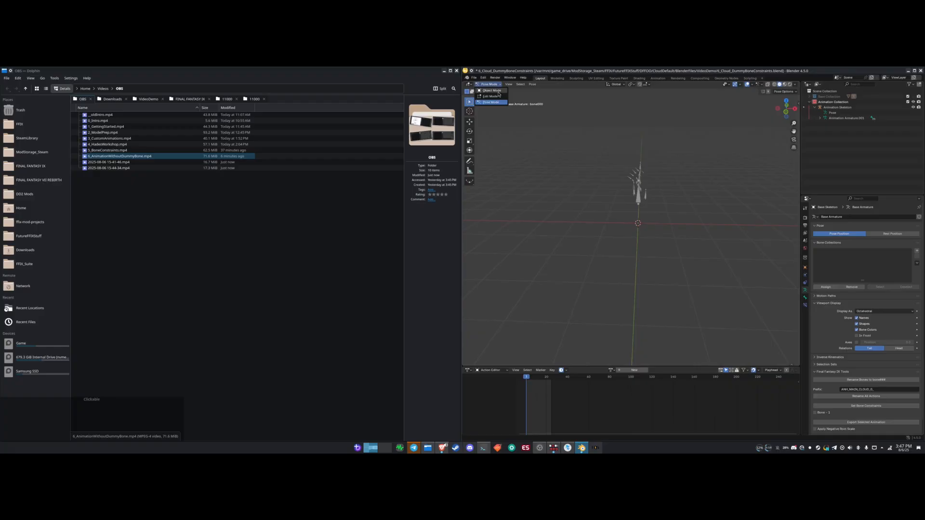
click(635, 194)
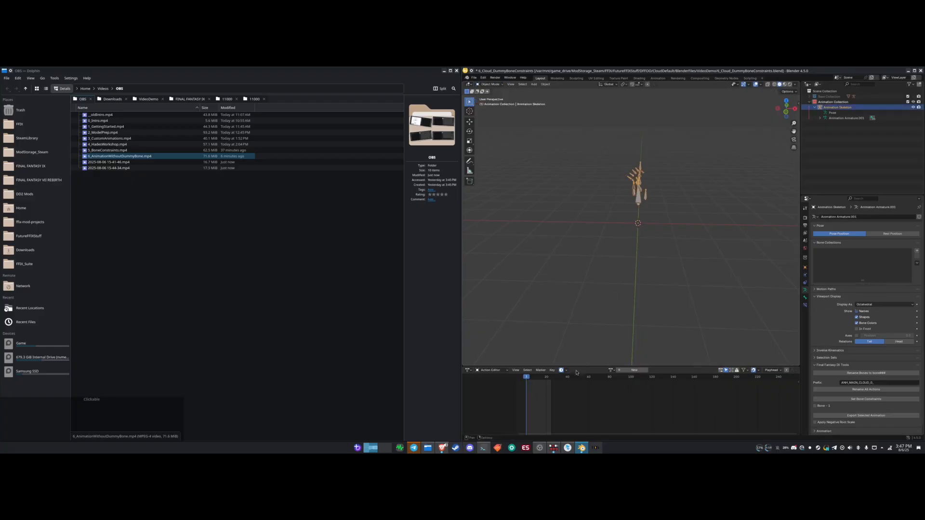
- Assign the ANH_MAIN_CLOUD_0_BTL_IDLE action and its slot to the Animation Skeleton, play it back, and return to the start of the timeline
click(609, 371)
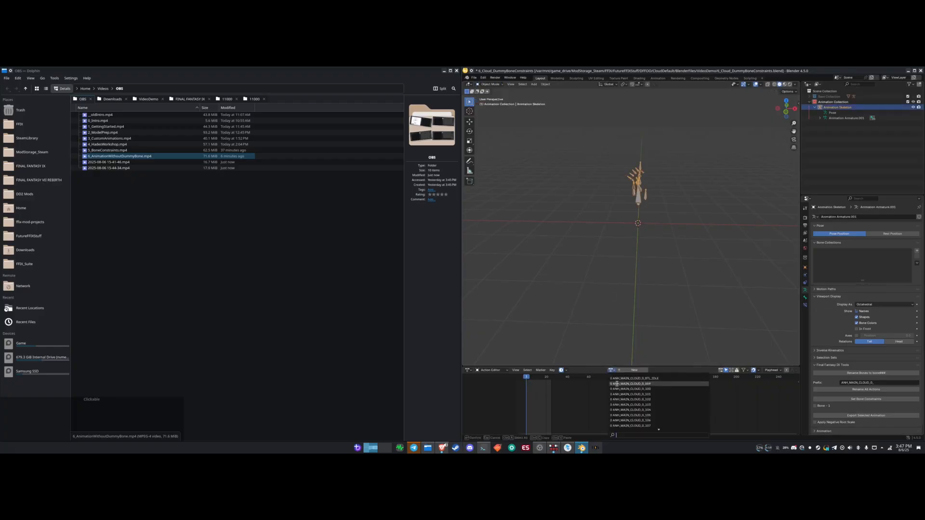
click(616, 380)
click(676, 370)
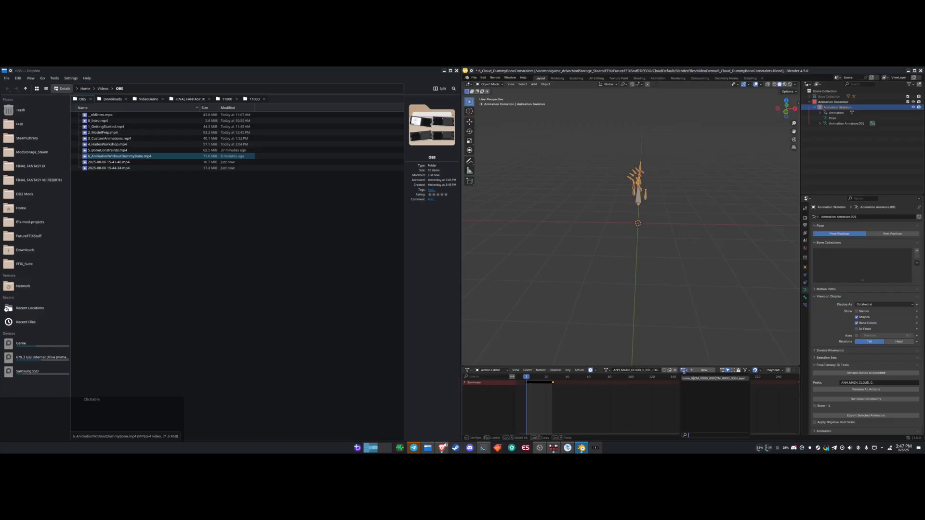
click(694, 381)
key(space)
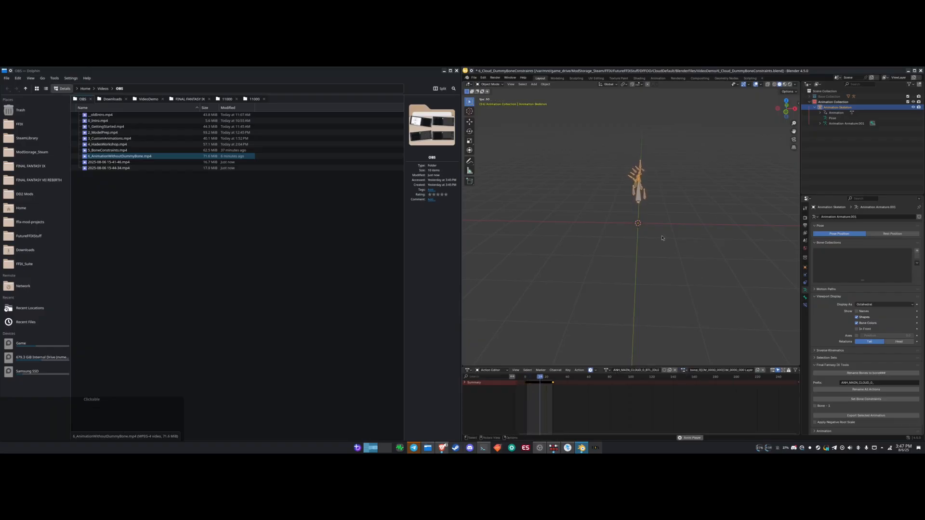
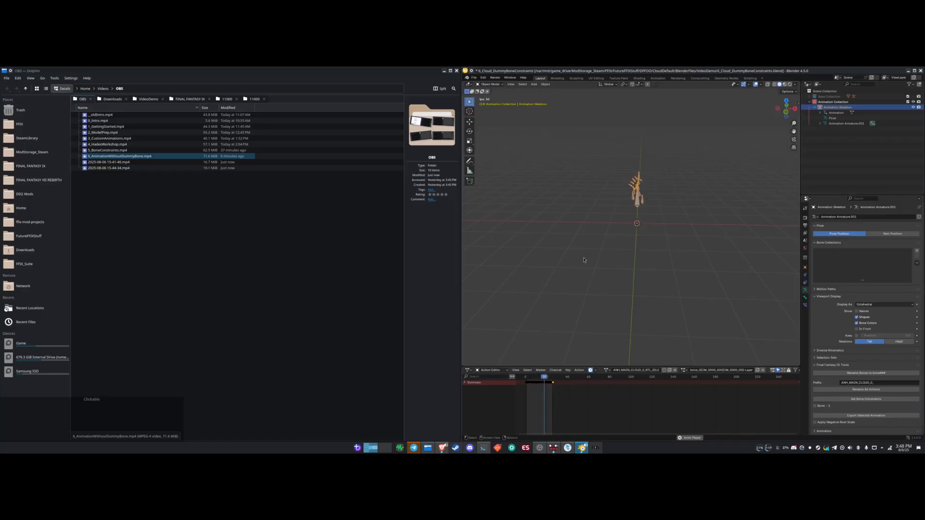
key(space)
drag(545, 378, 525, 378)
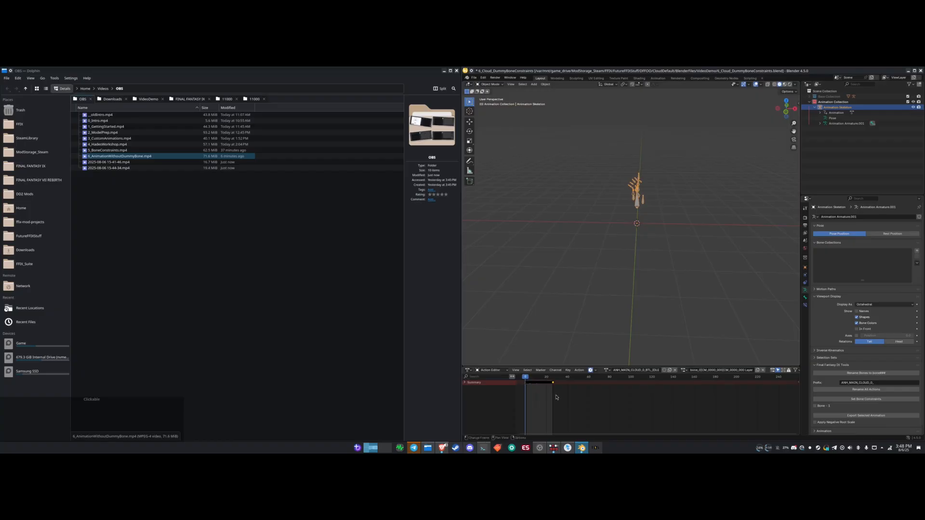
- Replace the Animation Skeleton's action with ANH_MAIN_CLOUD_0_BTL_IDLE2
scroll(633, 374, up, 2)
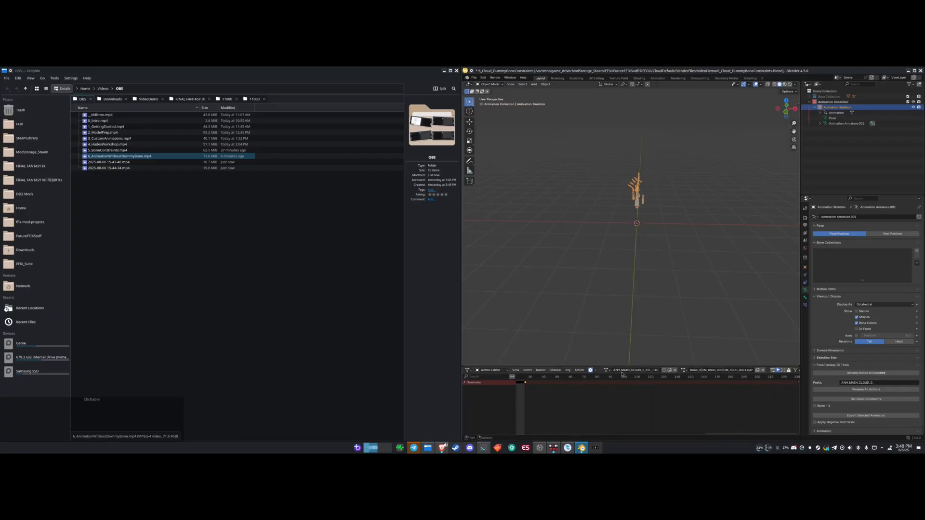
double_click(652, 371)
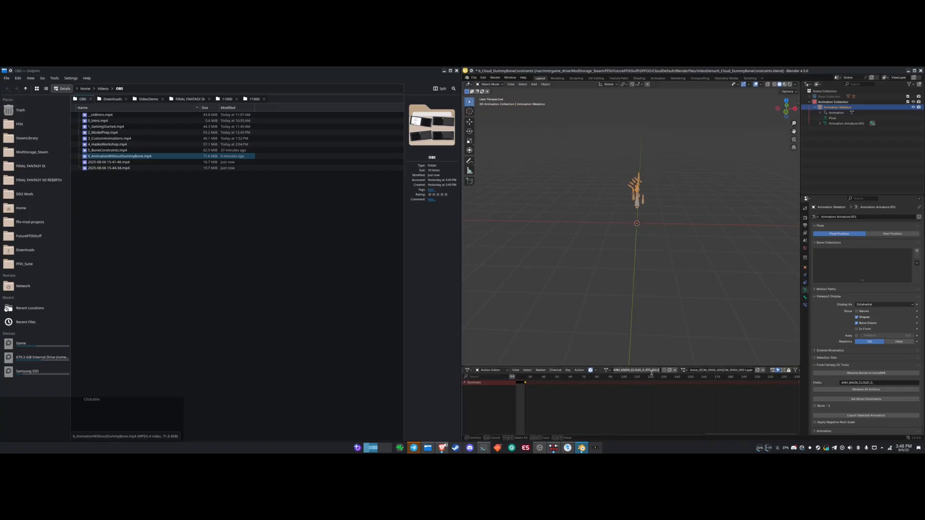
drag(660, 371, 610, 374)
click(605, 376)
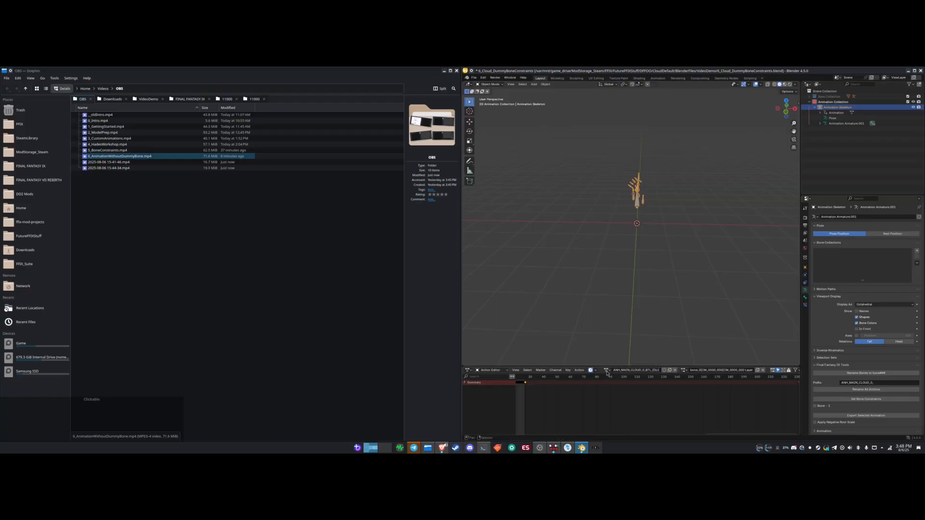
click(607, 370)
text(idle2)
key(Return)
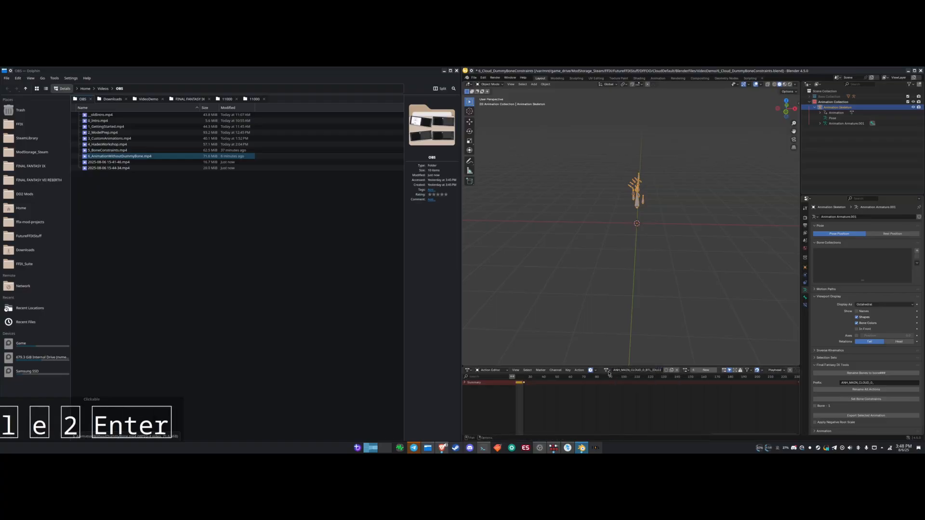
middle_drag(518, 402, 624, 395)
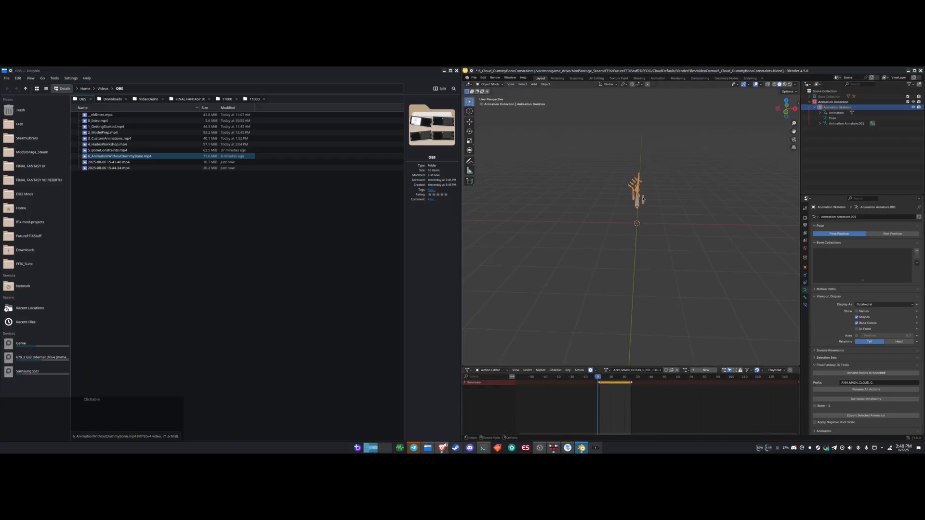
- Enter Pose Mode on the Animation Skeleton, select all its bones, and briefly run the animation
key(ctrl+Tab)
key(a)
scroll(631, 423, up, 9)
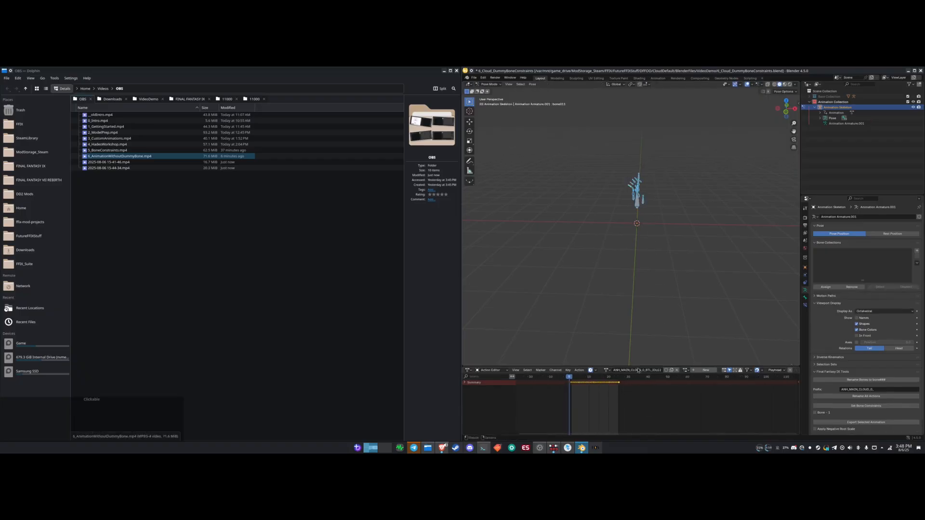
scroll(630, 406, down, 6)
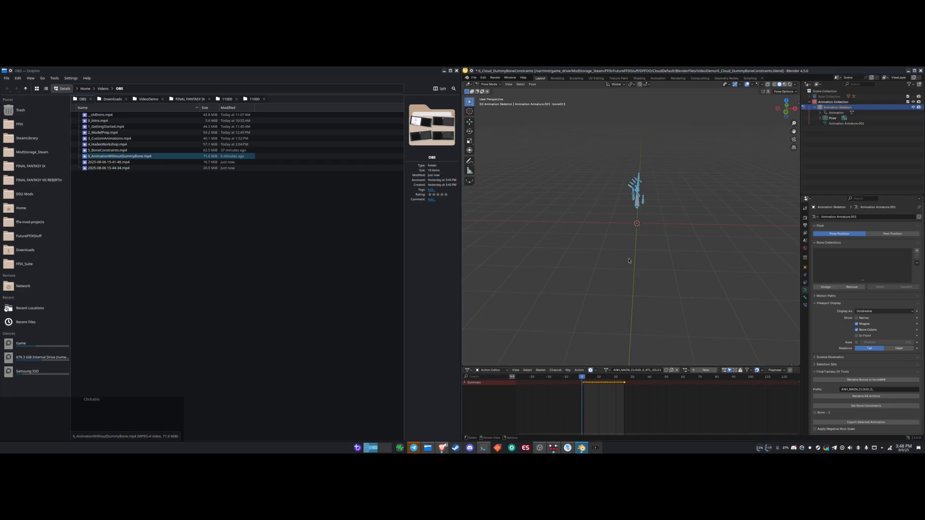
key(space)
key(space)
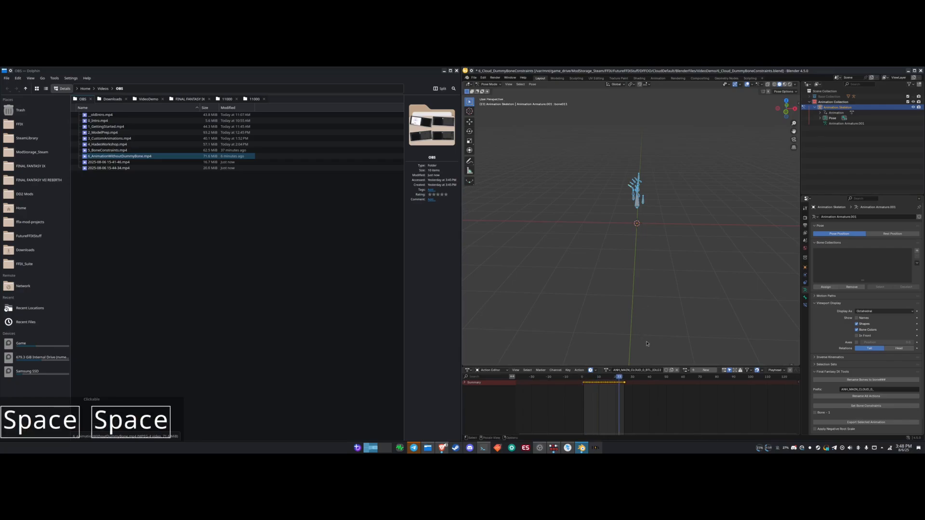
- Assign the available slot of the IDLE2 action, play the animation, and return the playhead to the start
click(686, 370)
click(694, 379)
key(space)
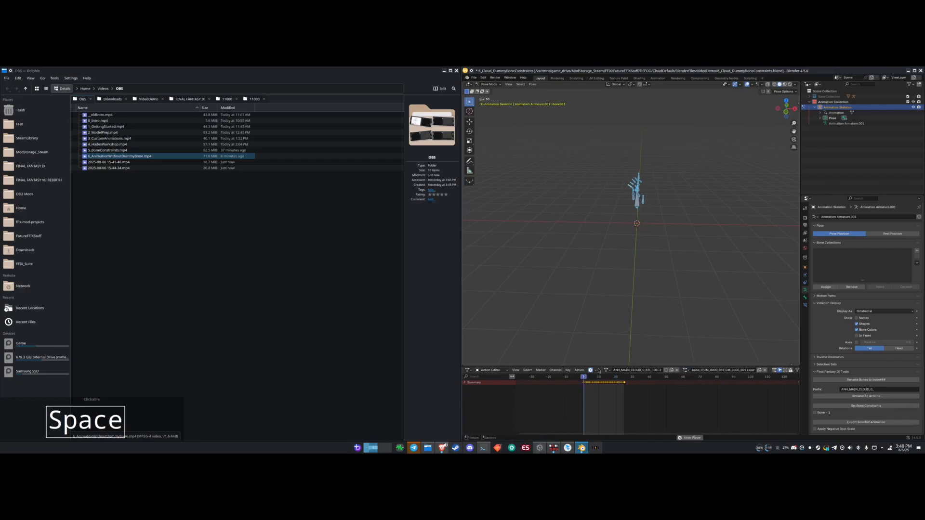
key(space)
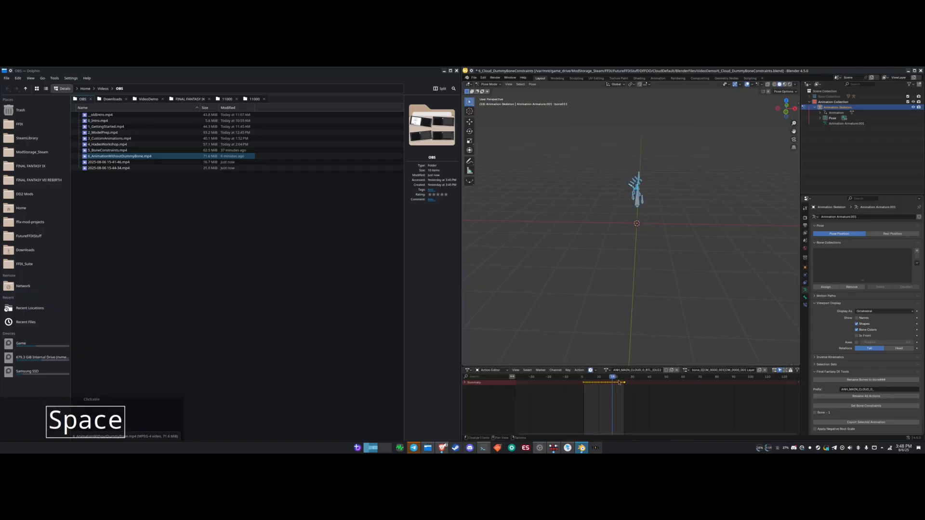
drag(617, 378, 582, 377)
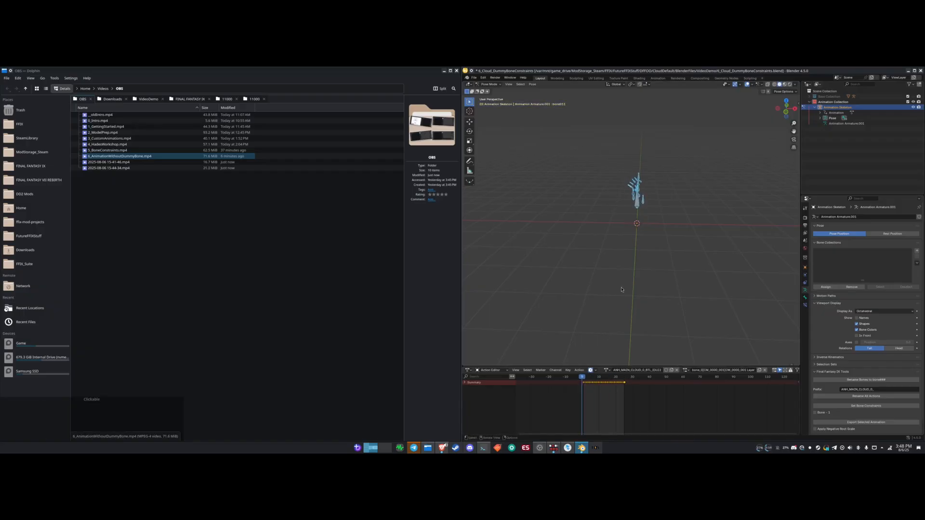
- Return to Object Mode and reselect the whole Animation Skeleton
key(ctrl+Tab)
click(617, 164)
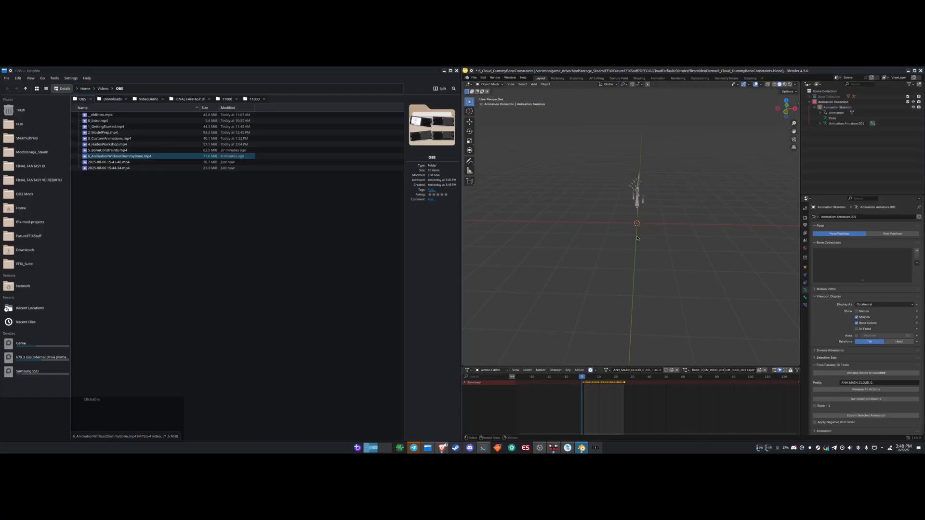
drag(616, 154, 652, 239)
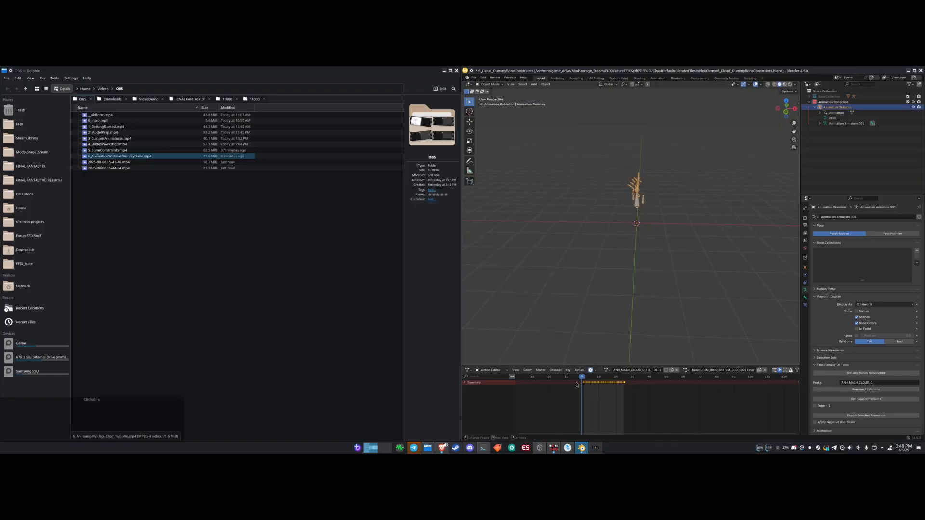
- Jump back and forth between the Animation Skeleton's keyframes and stop on the first one
key(Up)
key(Down)
key(Up)
key(Up)
key(Down)
key(Down)
key(Down)
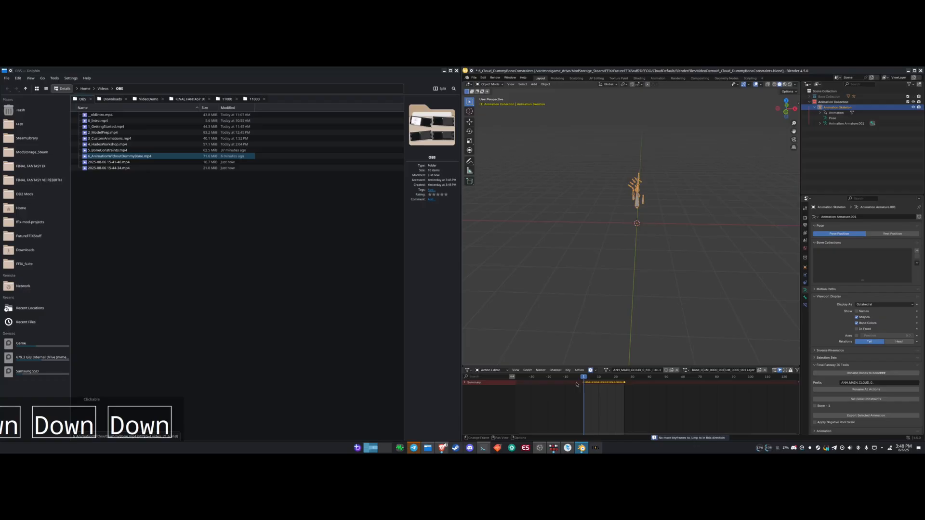
key(Up)
key(Up)
key(Down)
key(Down)
key(Down)
- Scale the Animation Skeleton by 3.6 at the first keyframe and insert a Scale keyframe
text(s)
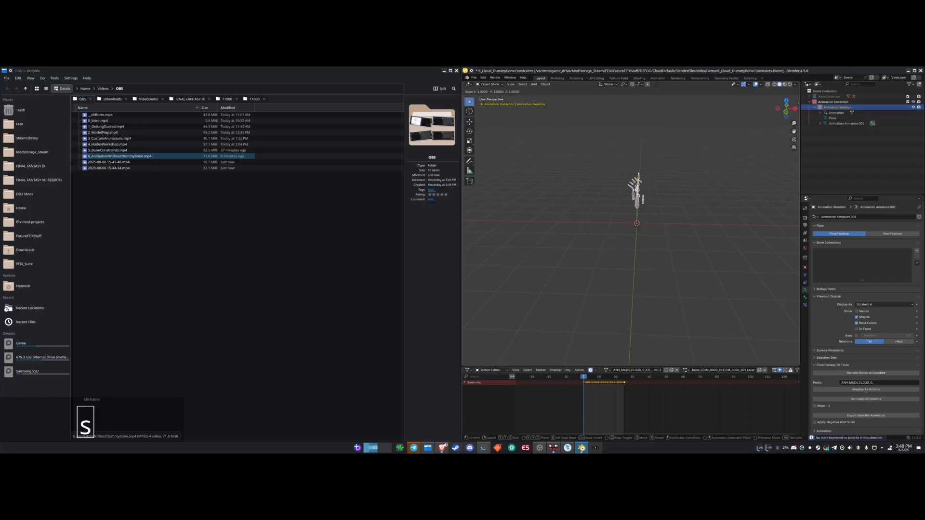
text(3.6)
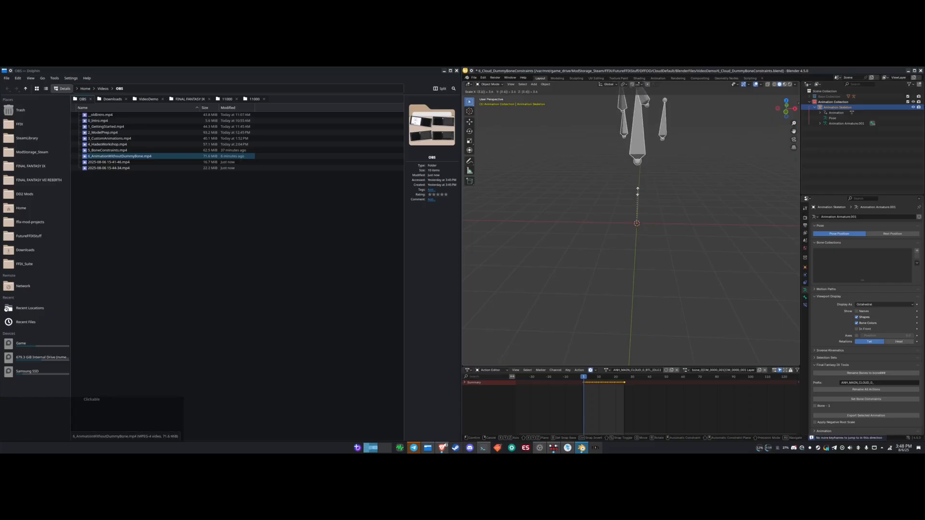
key(KP_Enter)
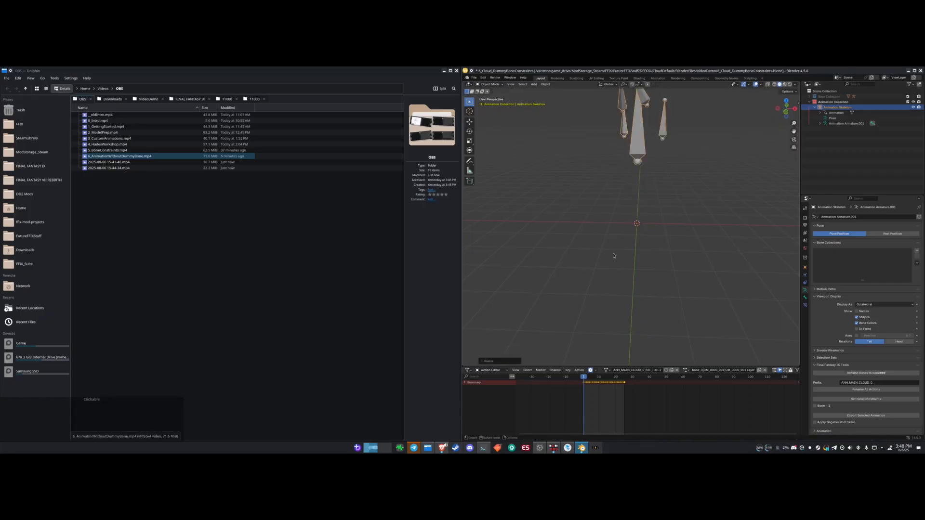
key(k)
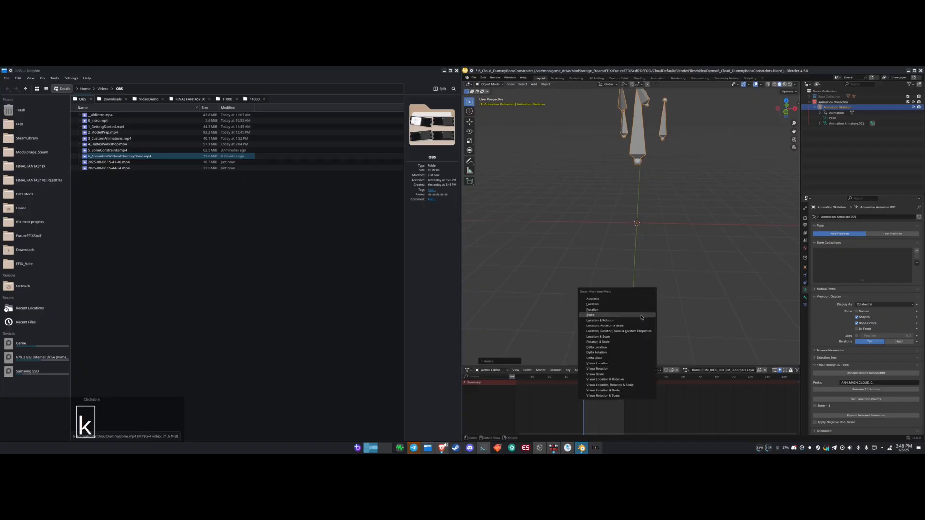
click(602, 316)
- Go to the last keyframe, scale the Animation Skeleton by 3.6 there, and insert a Scale keyframe
key(Up)
key(Up)
key(Up)
key(Up)
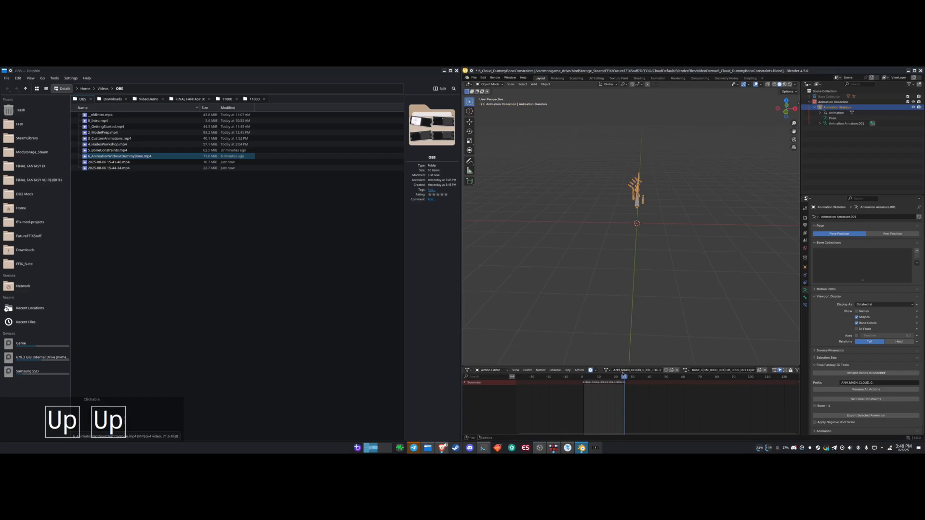
text(s4.6)
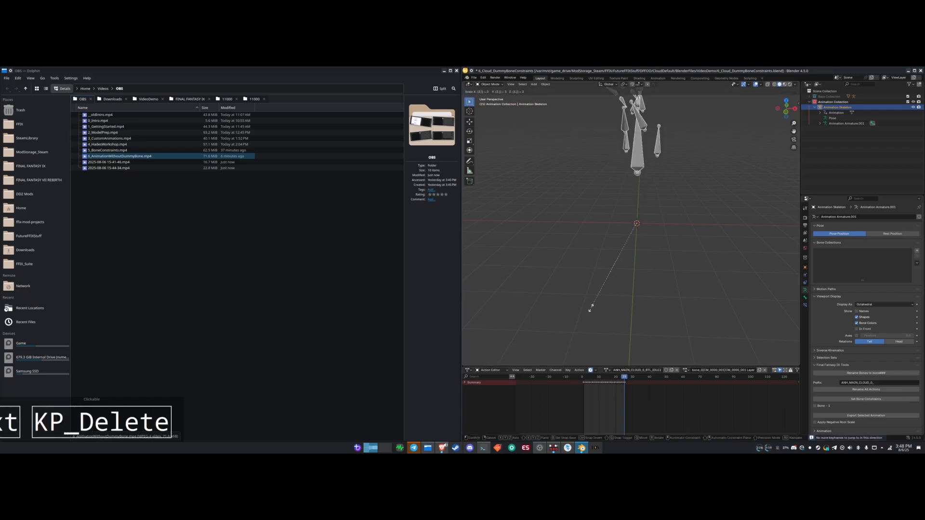
key(KP_Enter)
key(k)
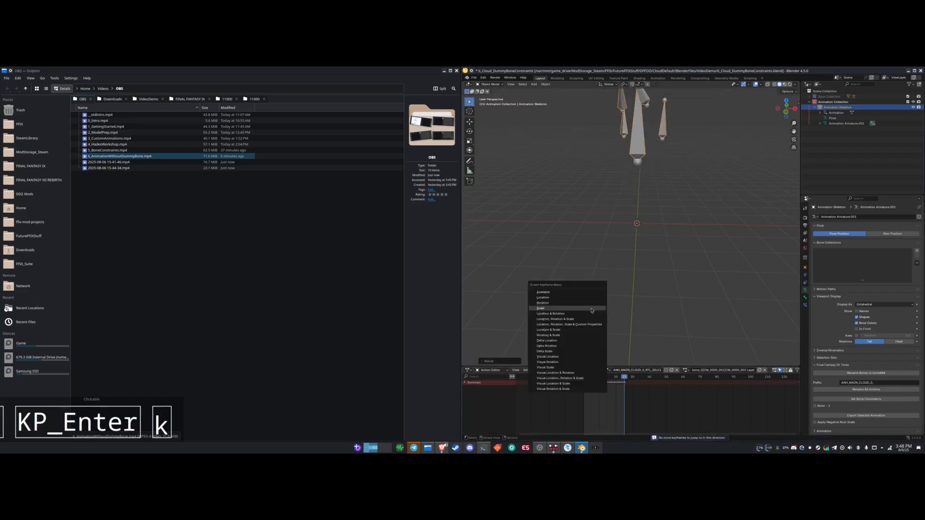
click(592, 310)
- Play the IDLE2 animation briefly to check the skeleton's scale between the keyframes
key(space)
key(space)
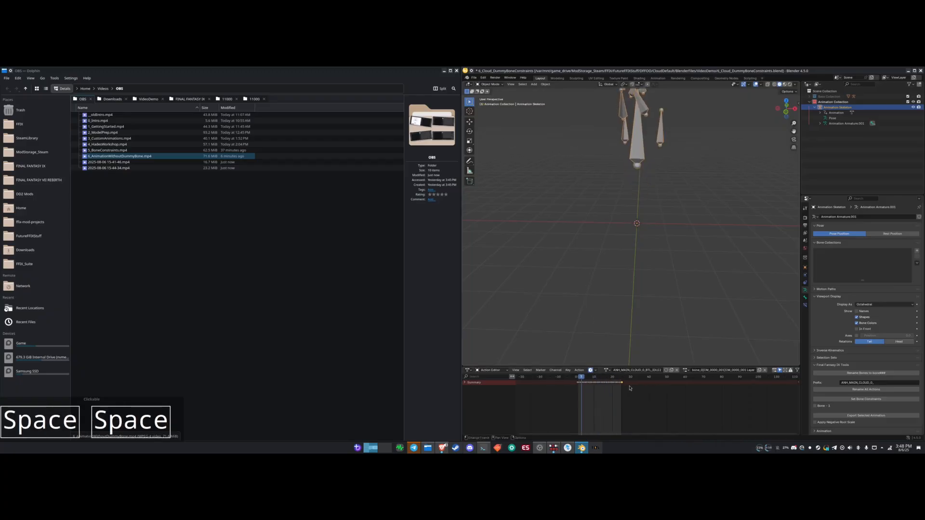
scroll(630, 388, up, 2)
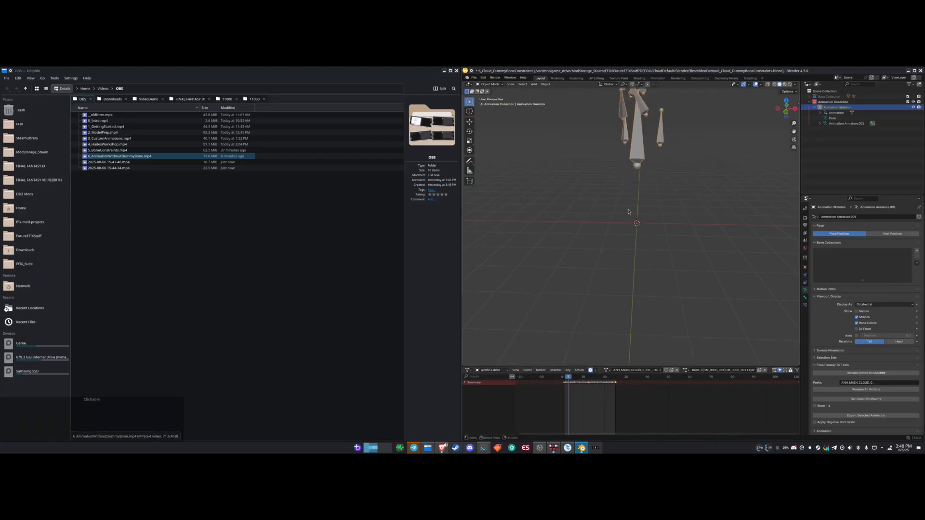
scroll(593, 400, up, 4)
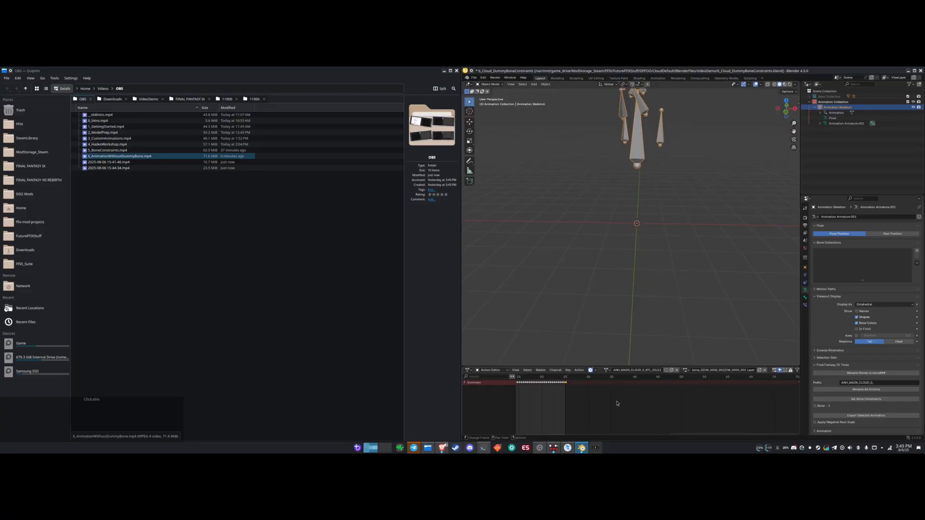
click(491, 370)
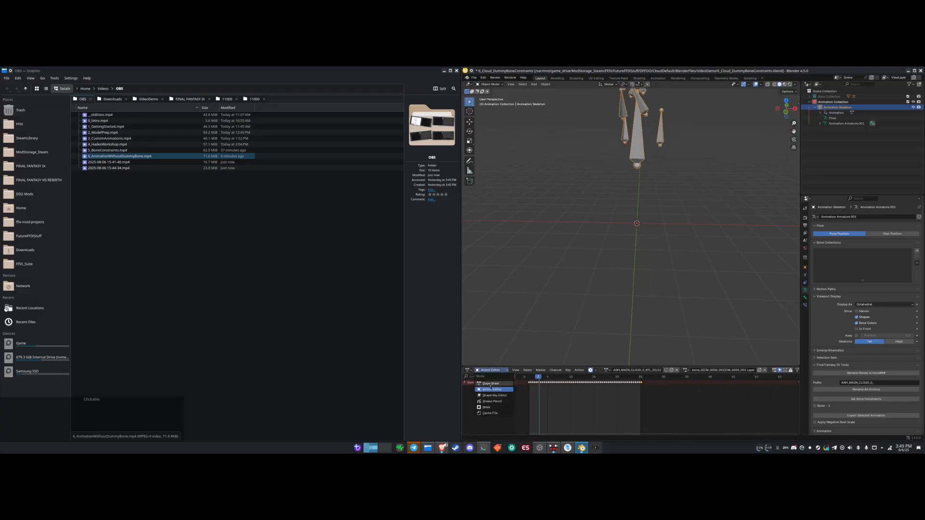
click(491, 387)
click(489, 371)
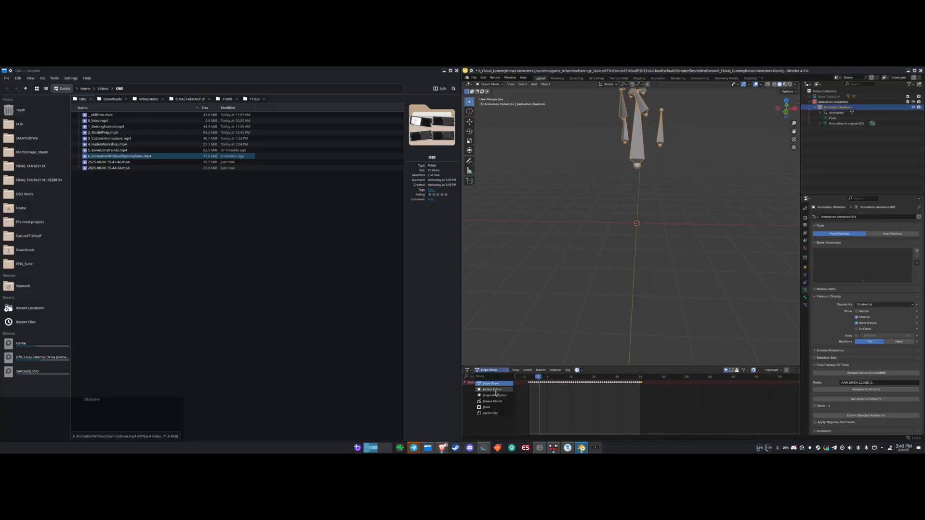
click(491, 381)
- Put the scaled Animation Skeleton into Pose Mode
scroll(652, 275, down, 2)
key(ctrl+Tab)
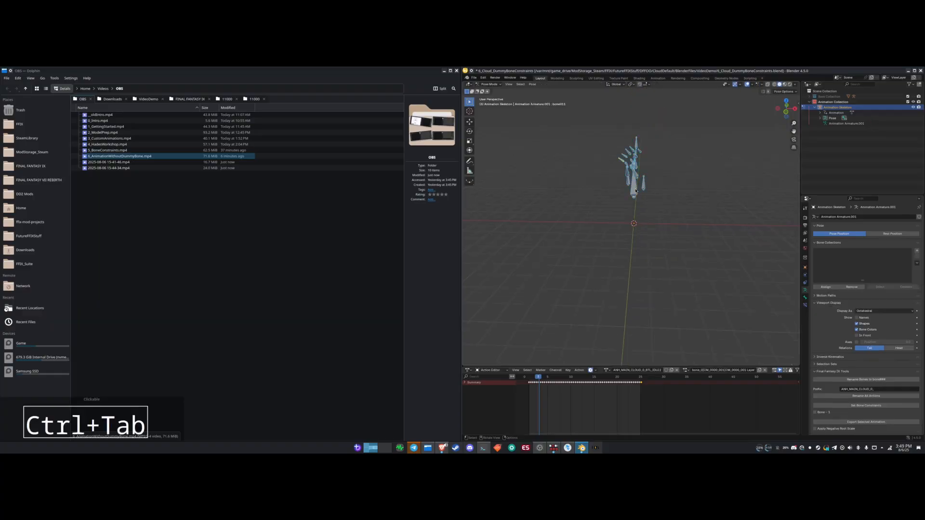
scroll(614, 390, down, 1)
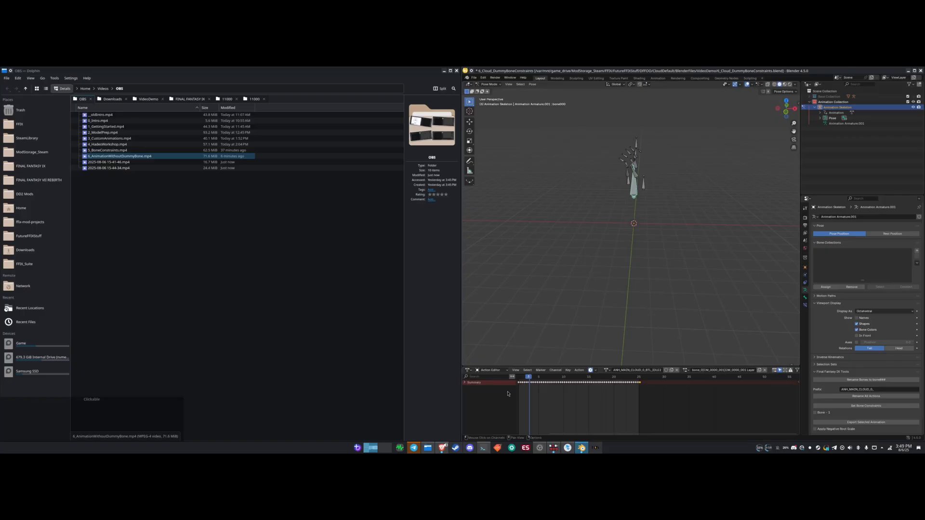
click(476, 370)
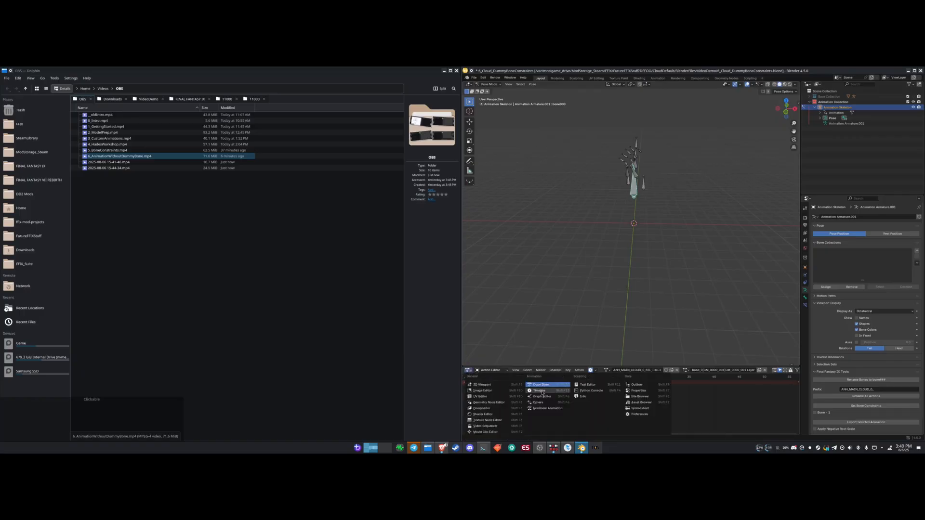
click(542, 393)
scroll(621, 395, up, 3)
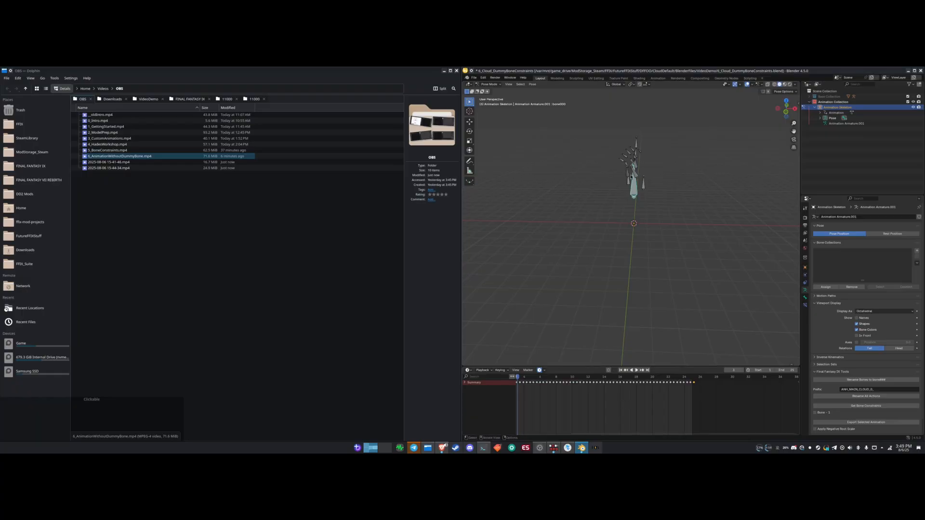
click(638, 196)
click(633, 192)
click(467, 370)
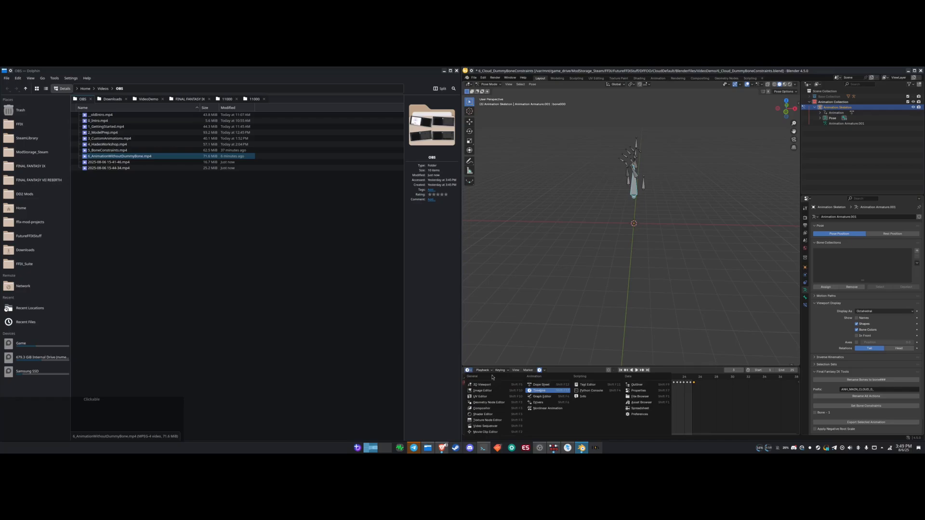
click(549, 388)
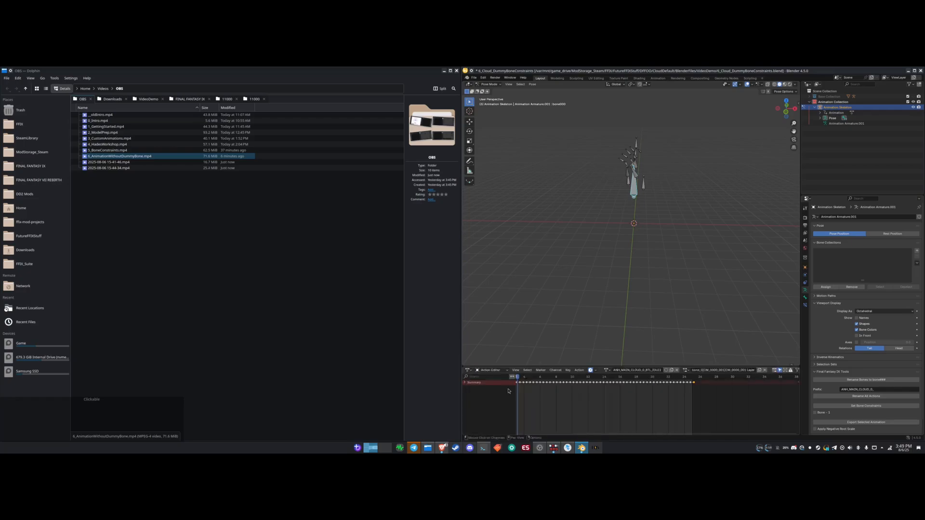
- Scrub to the final keyframes of the IDLE2 action to inspect the Animation Skeleton's scale there
scroll(670, 410, up, 5)
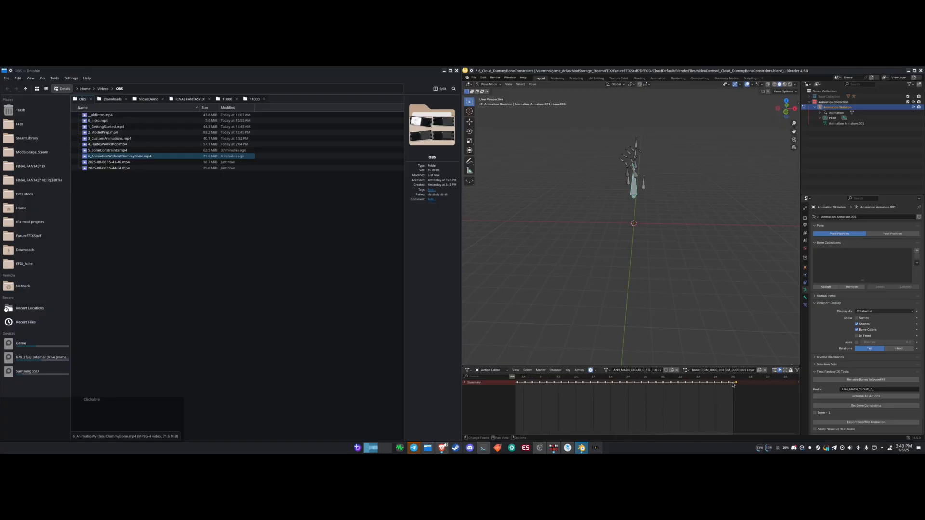
scroll(549, 407, down, 2)
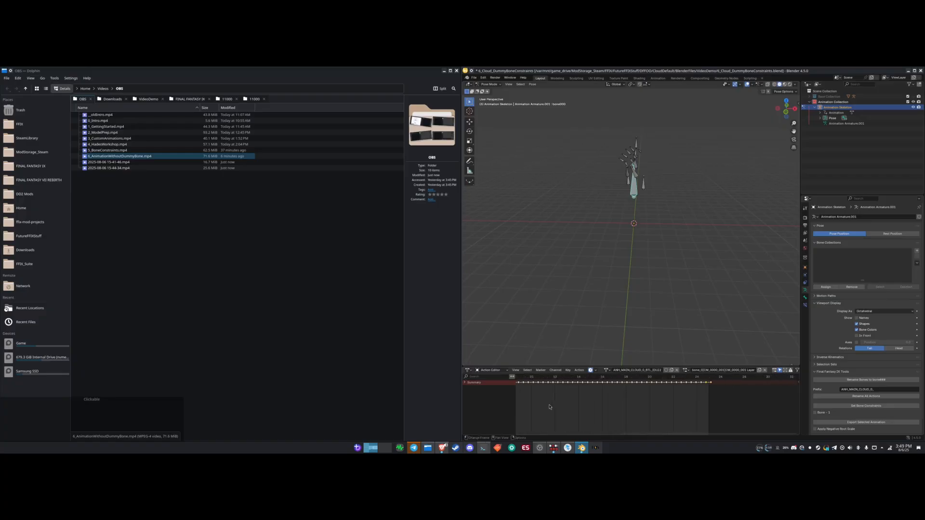
scroll(716, 391, down, 3)
drag(549, 378, 683, 383)
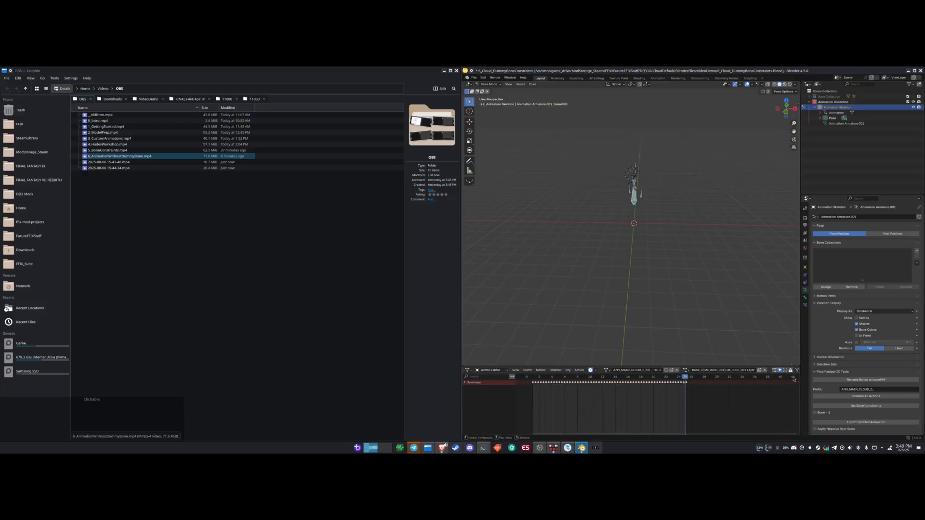
key(Down)
key(x)
click(681, 397)
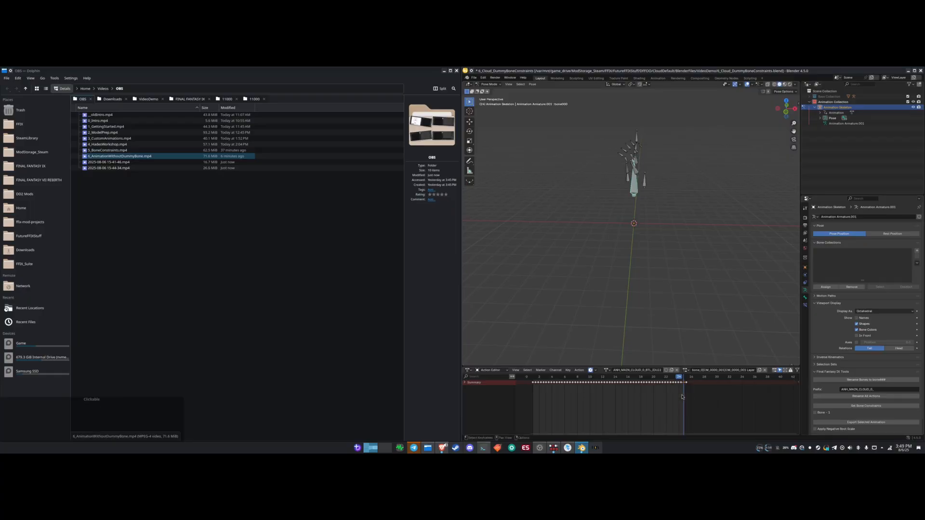
- Play the IDLE2 animation, stop it, and scrub to frame 24 to check the skeleton's scale
key(space)
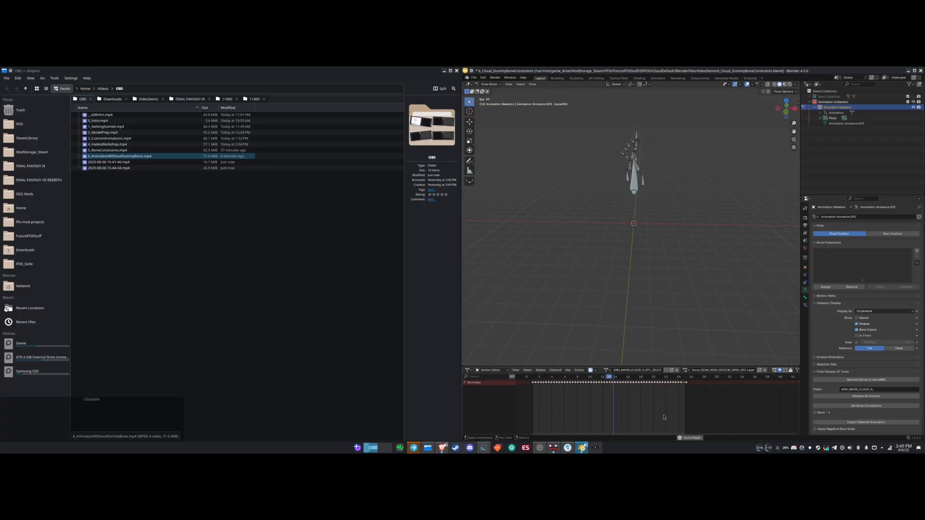
scroll(665, 418, up, 2)
key(space)
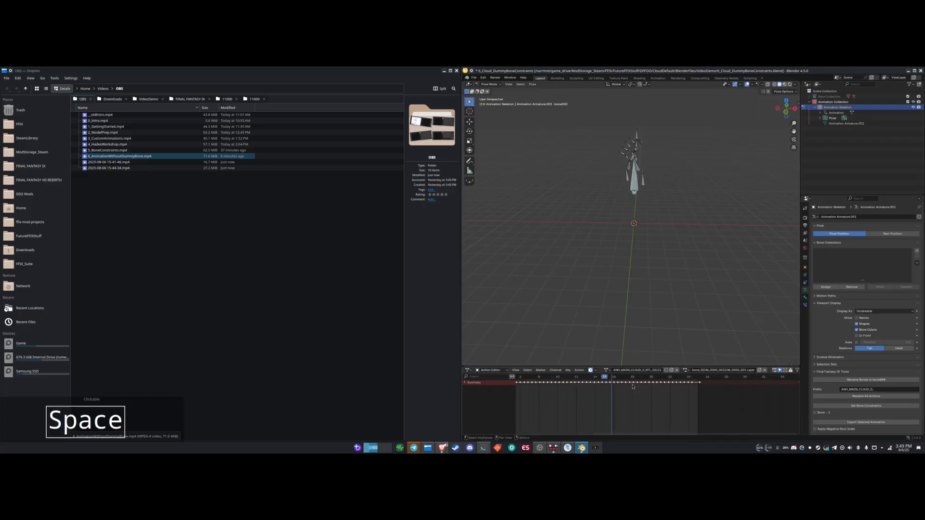
drag(623, 378, 688, 386)
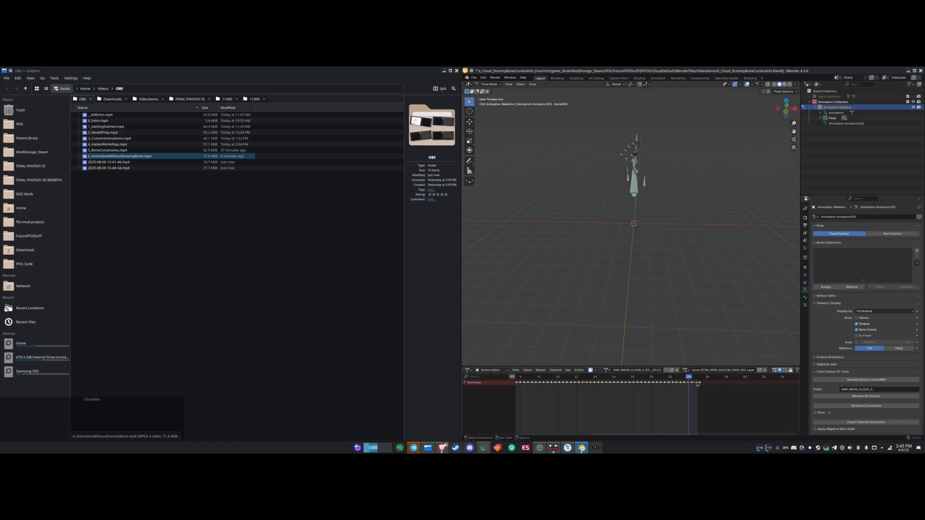
scroll(591, 407, down, 8)
middle_drag(528, 407, 612, 404)
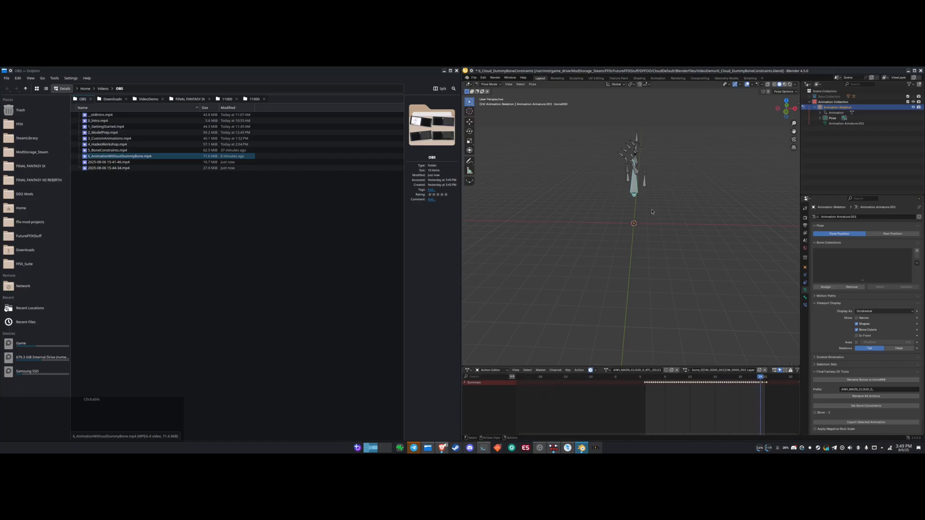
- Show the Base Collection again and return the Animation Skeleton to Object Mode
click(651, 190)
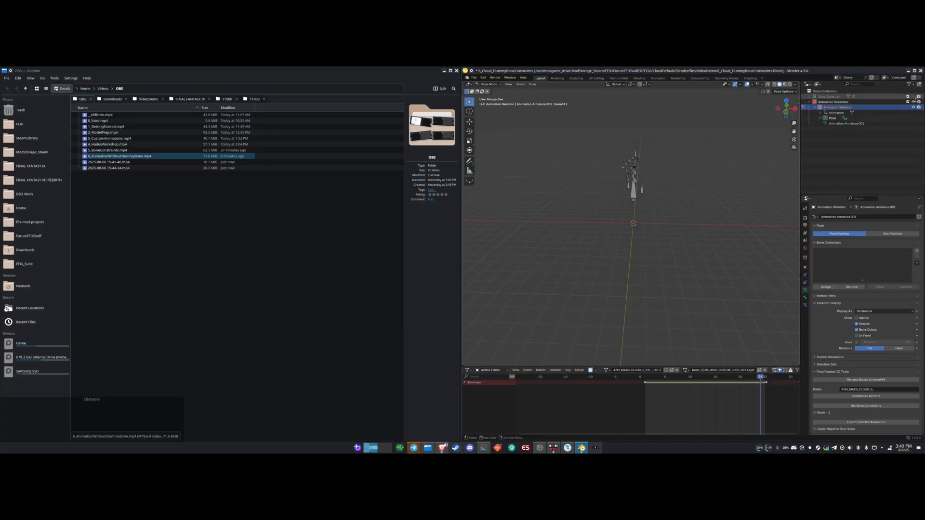
click(908, 97)
click(635, 163)
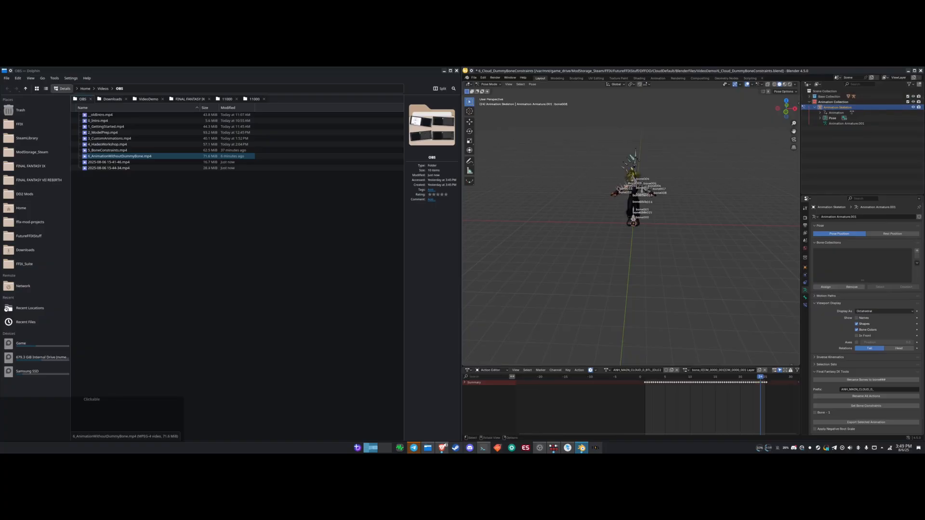
key(ctrl+Tab)
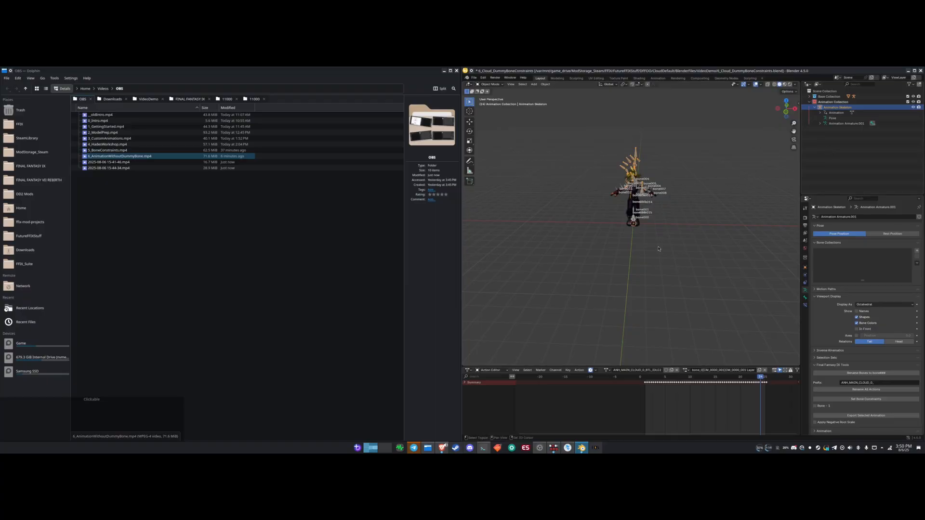
- Add a cube empty at the origin, scale it down to about 0.73, and apply its scale
key(shift+a)
mouse_move(650, 260)
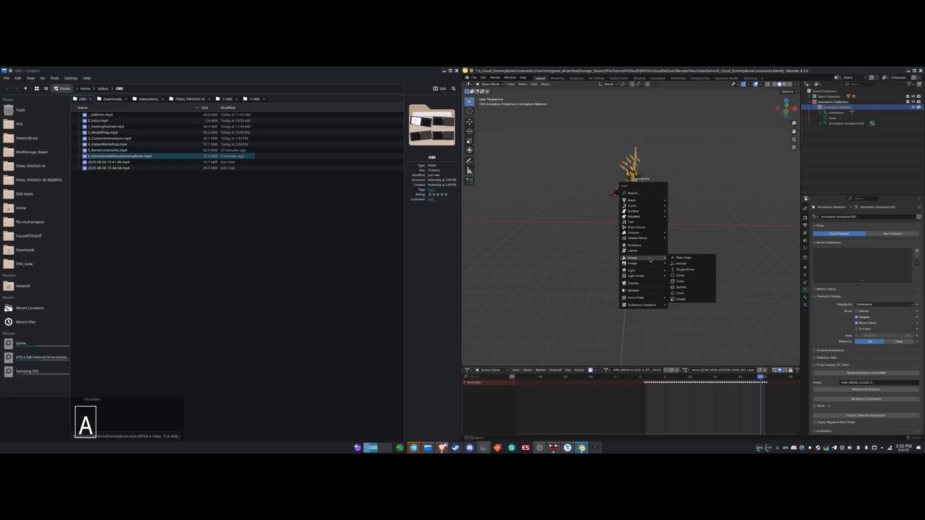
click(678, 282)
key(s)
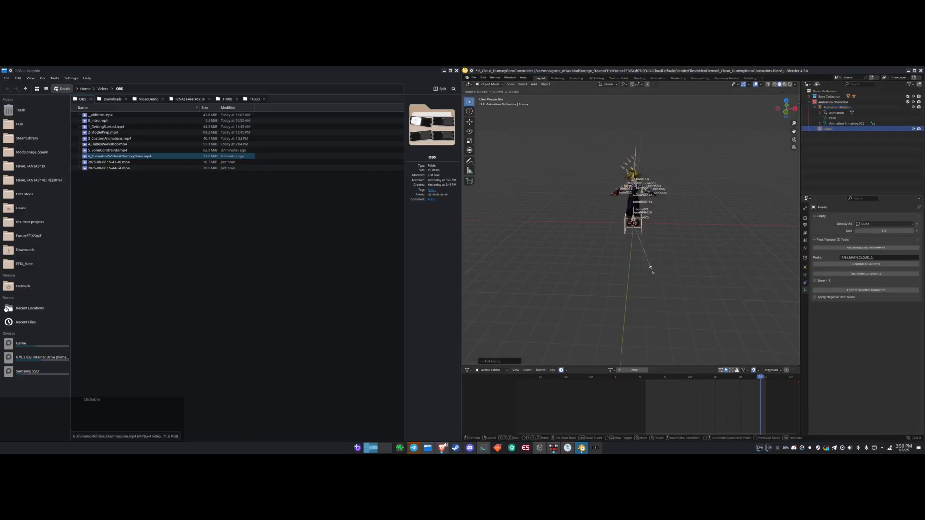
click(654, 271)
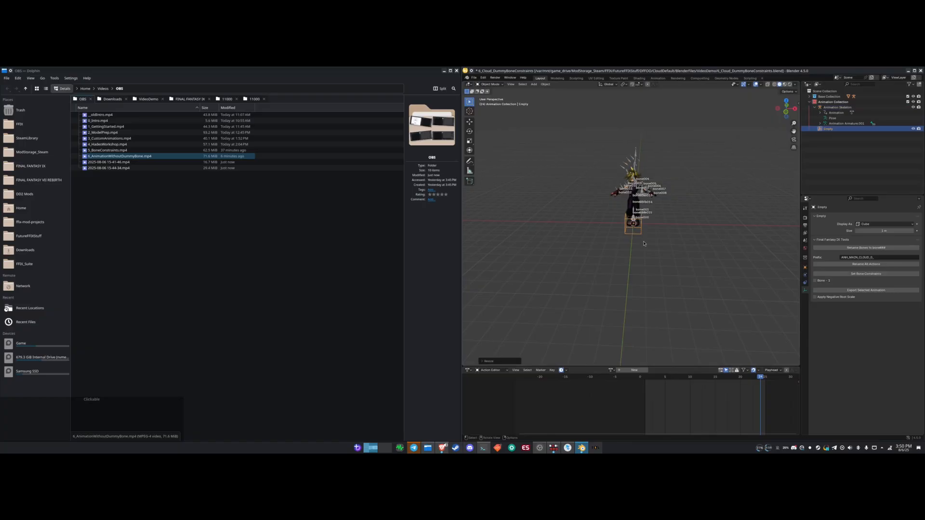
key(ctrl+a)
click(610, 251)
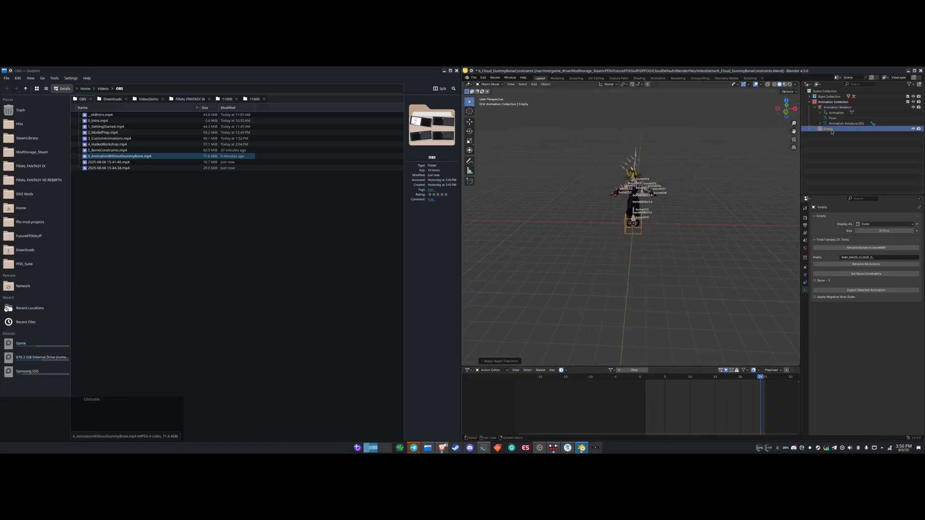
- Rename the cube empty to AnimationEmpty
key(F2)
key(Left)
text(Animation)
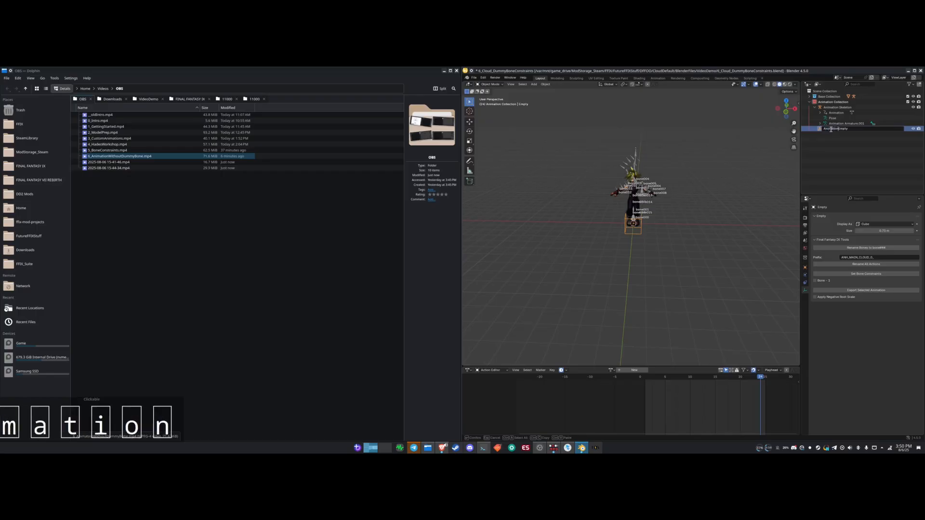
key(Return)
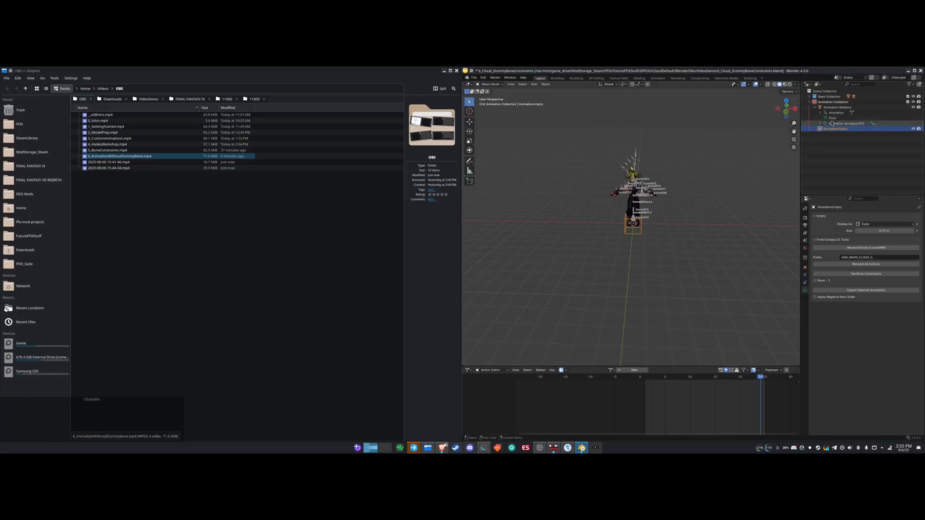
- Parent the Animation Skeleton to AnimationEmpty and expand the empty's hierarchy in the Outliner
click(837, 108)
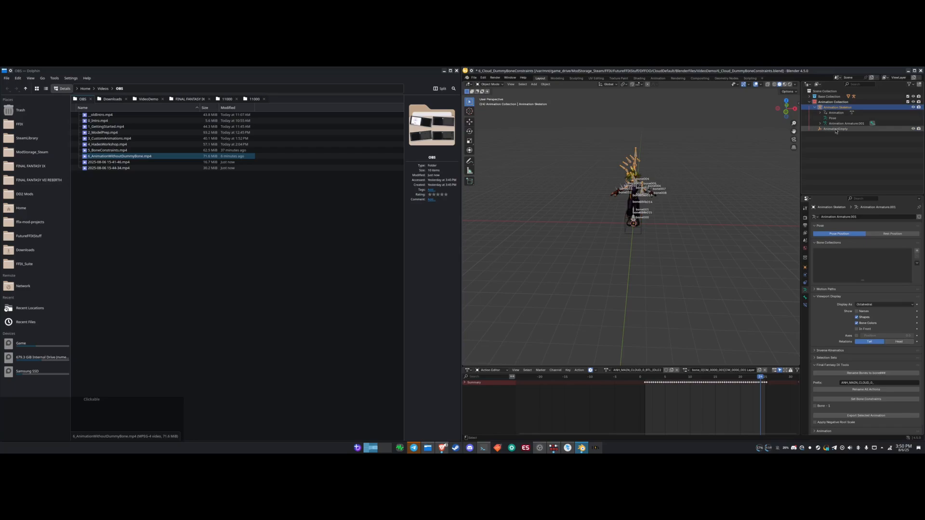
click(836, 129)
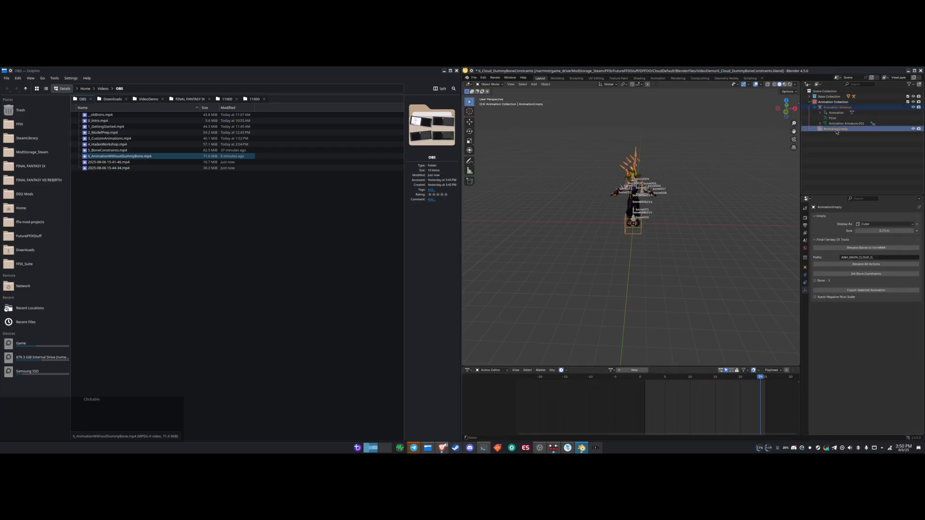
key(ctrl+p)
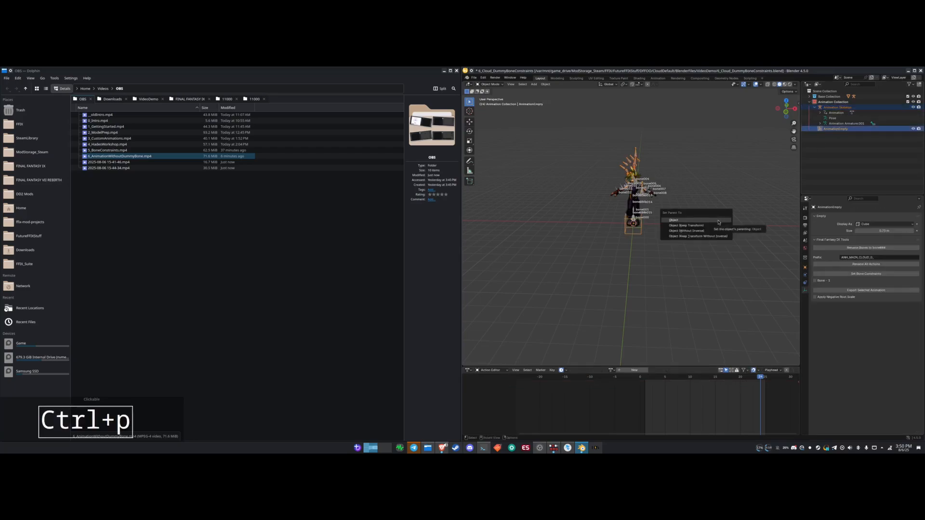
click(728, 229)
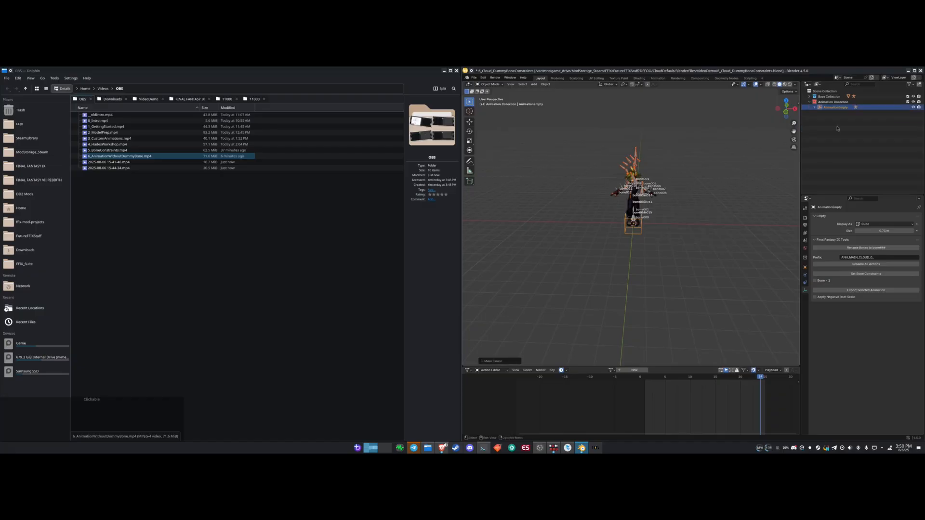
click(815, 108)
- Hide Cloud's character mesh in the front view, leaving only the two skeletons and the empty shown
scroll(632, 236, up, 4)
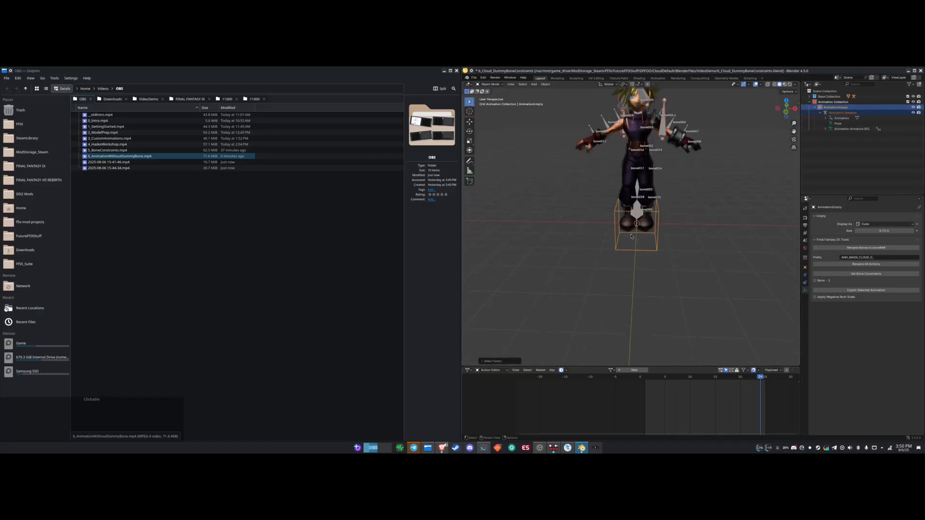
middle_drag(629, 240, 638, 251)
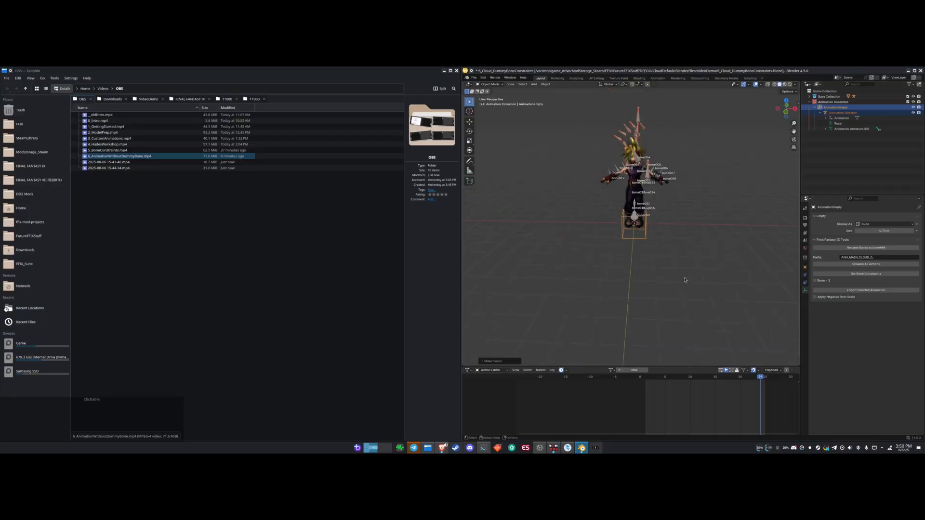
scroll(690, 278, up, 5)
scroll(682, 294, down, 5)
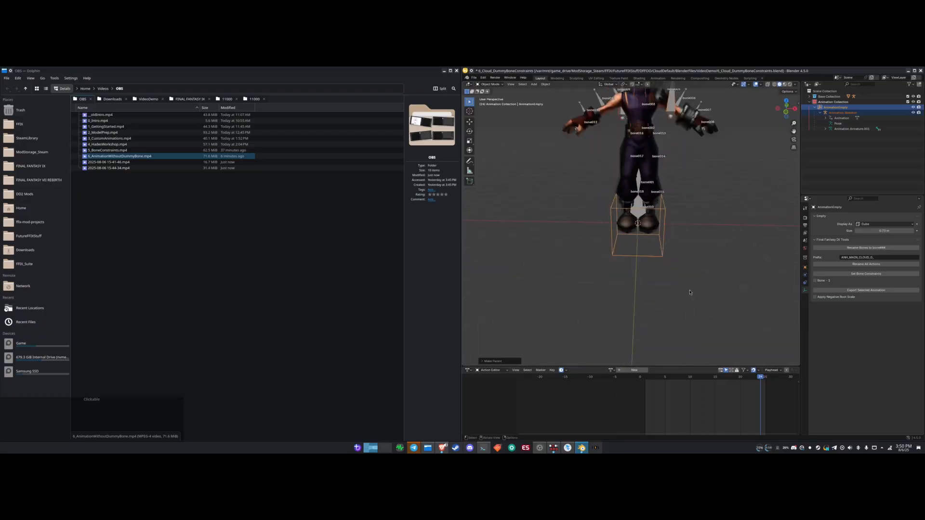
key(KP_End)
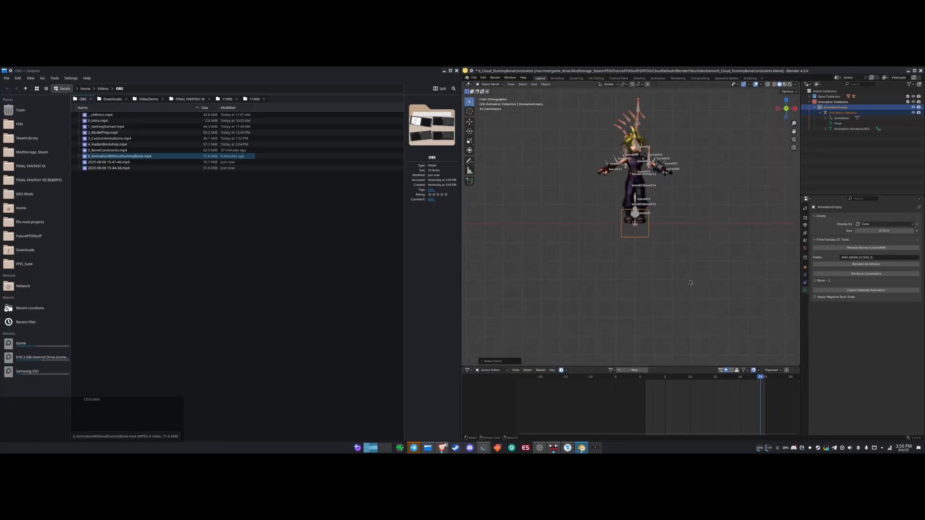
scroll(690, 283, up, 1)
click(632, 180)
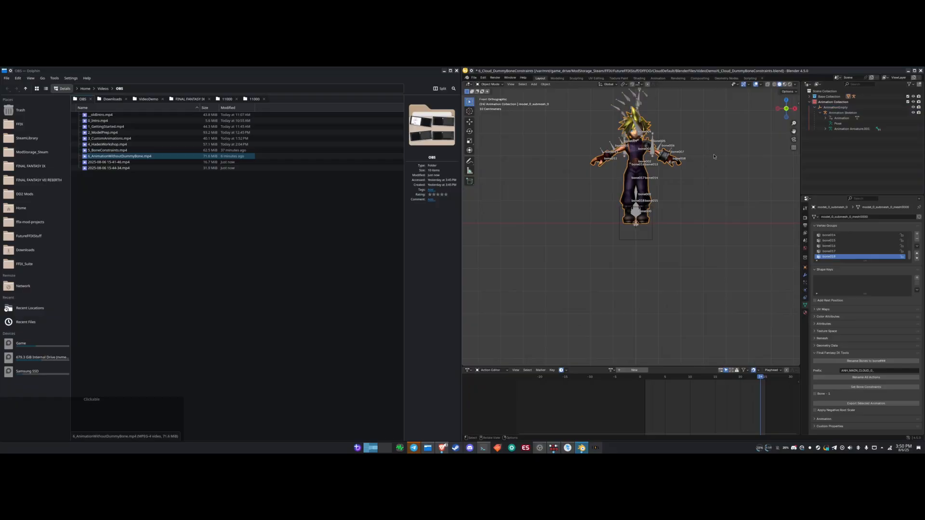
key(h)
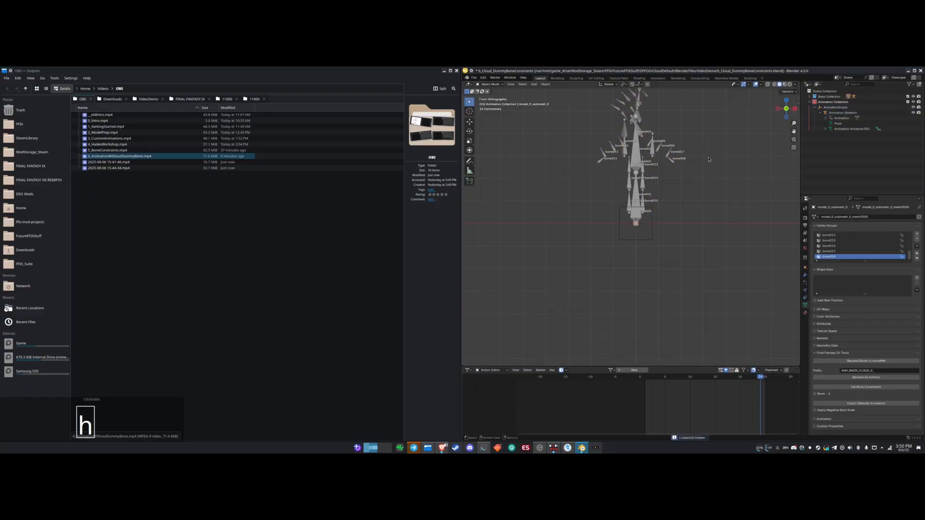
key(alt+h)
key(h)
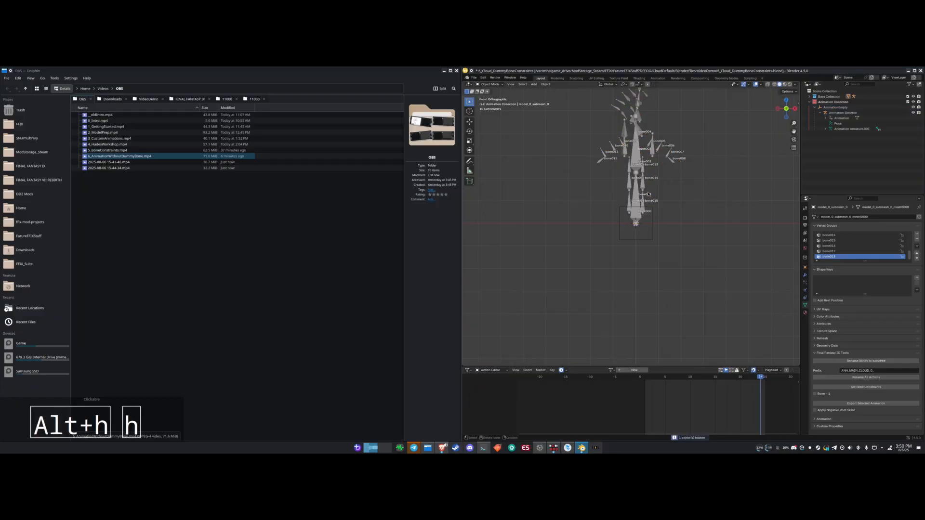
- Set the viewport shading to wireframe around the root bones and the cube empty
scroll(649, 194, up, 2)
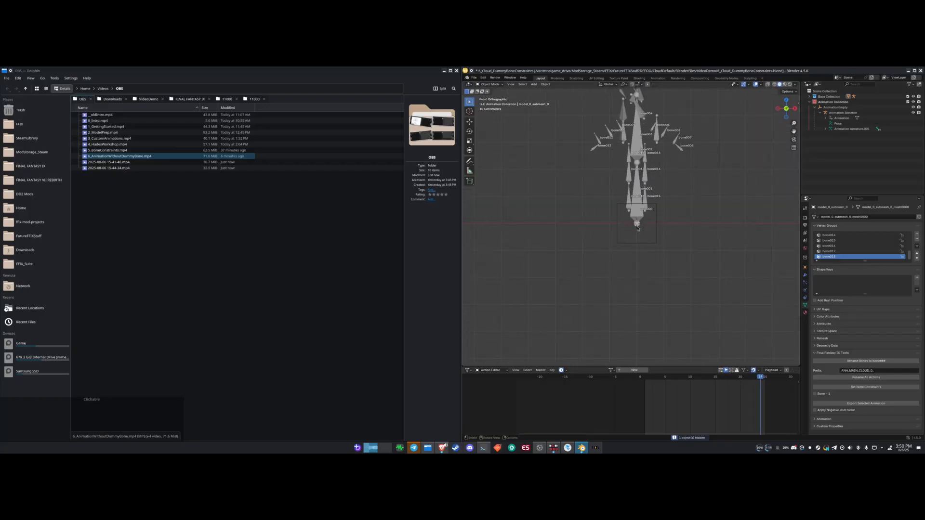
scroll(637, 229, up, 2)
key(z)
click(578, 260)
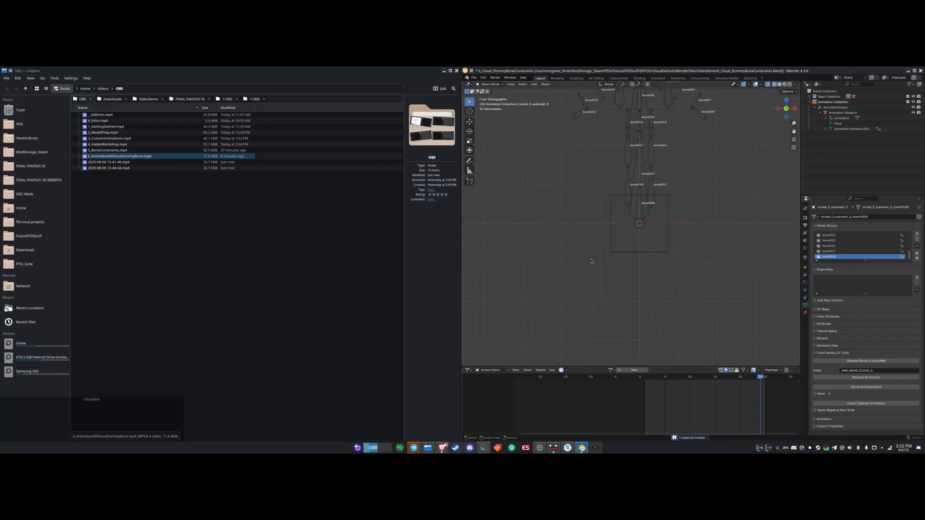
- In wireframe shading, move AnimationEmpty down along Z to bring the Animation Skeleton's root onto the Base Skeleton's root
key(z)
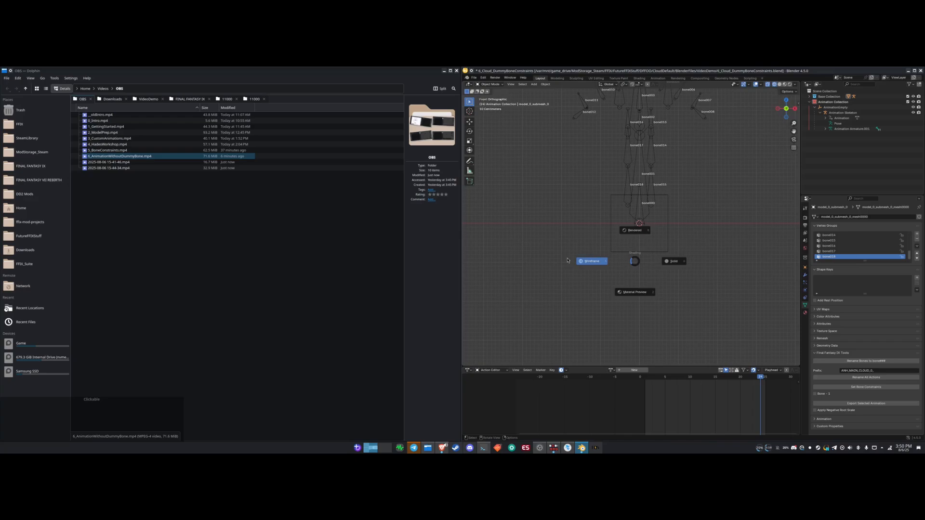
click(591, 258)
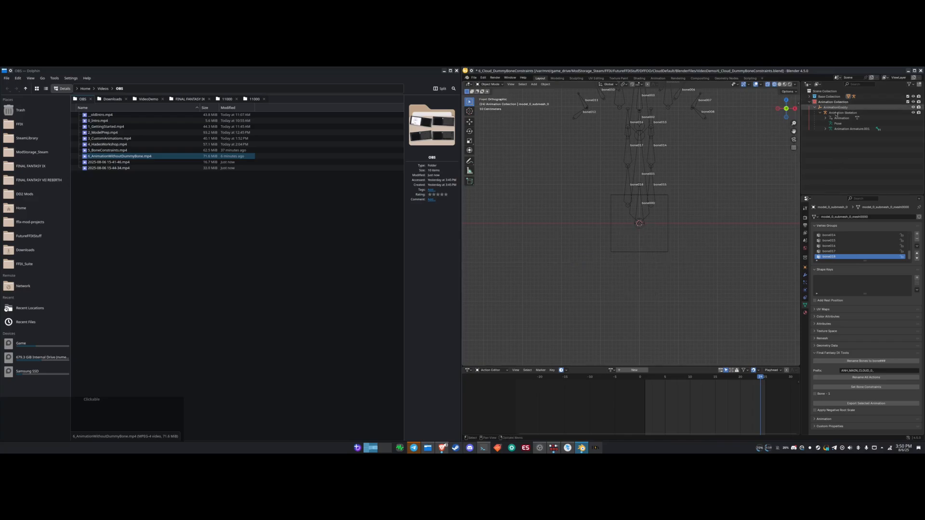
scroll(736, 285, up, 2)
scroll(718, 280, down, 7)
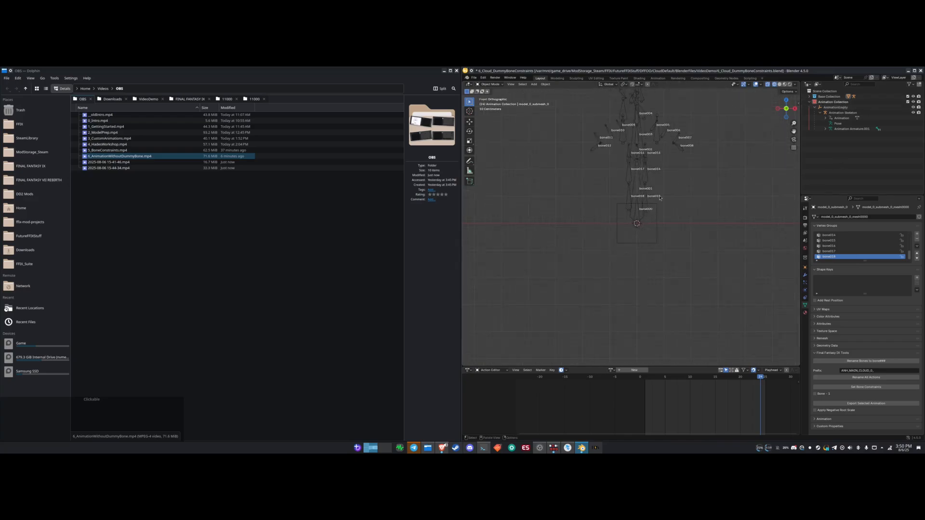
click(634, 153)
scroll(664, 249, up, 3)
click(651, 250)
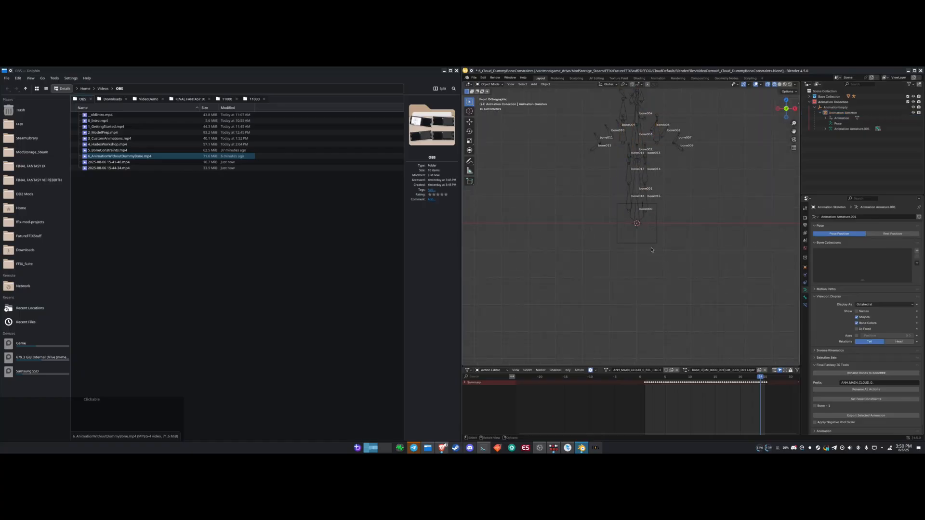
click(641, 245)
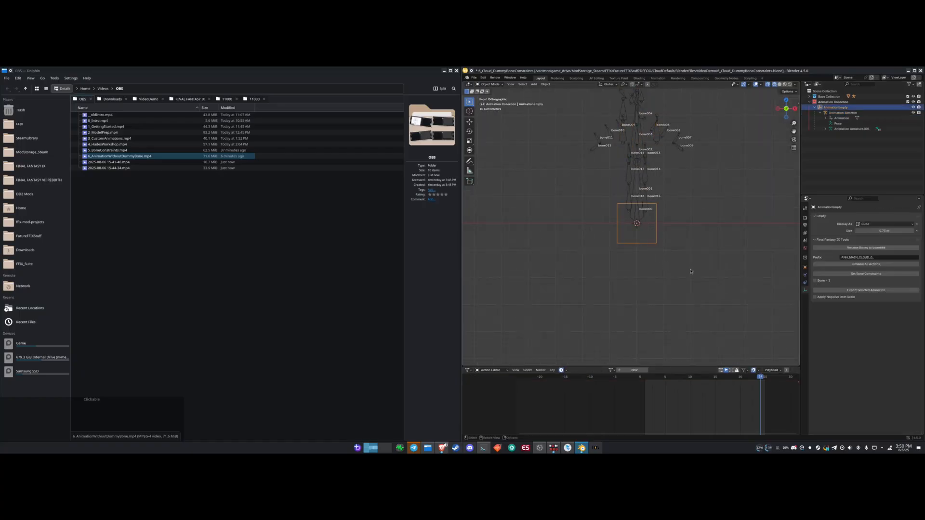
scroll(691, 272, up, 3)
key(g)
key(z)
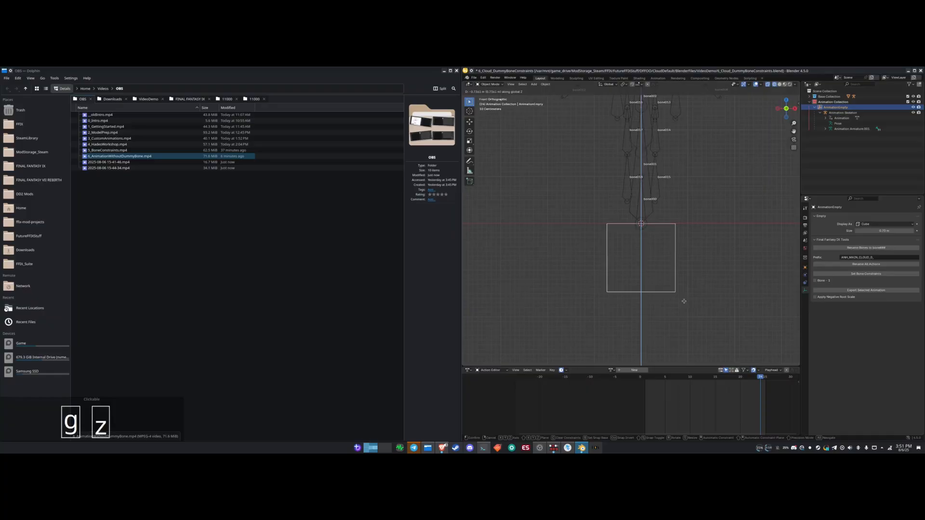
click(663, 88)
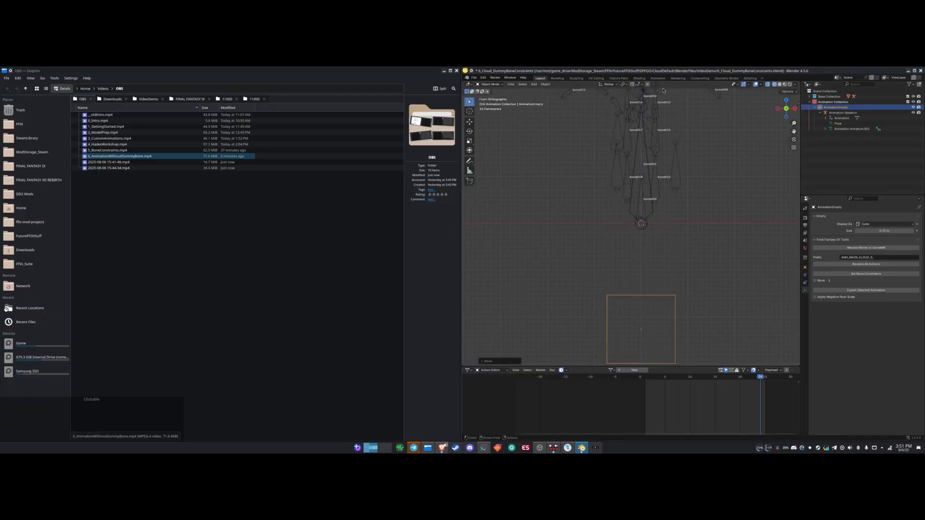
- Fine-tune AnimationEmpty's position along Z and X until the root bone circles of both skeletons coincide at the origin
scroll(698, 178, up, 8)
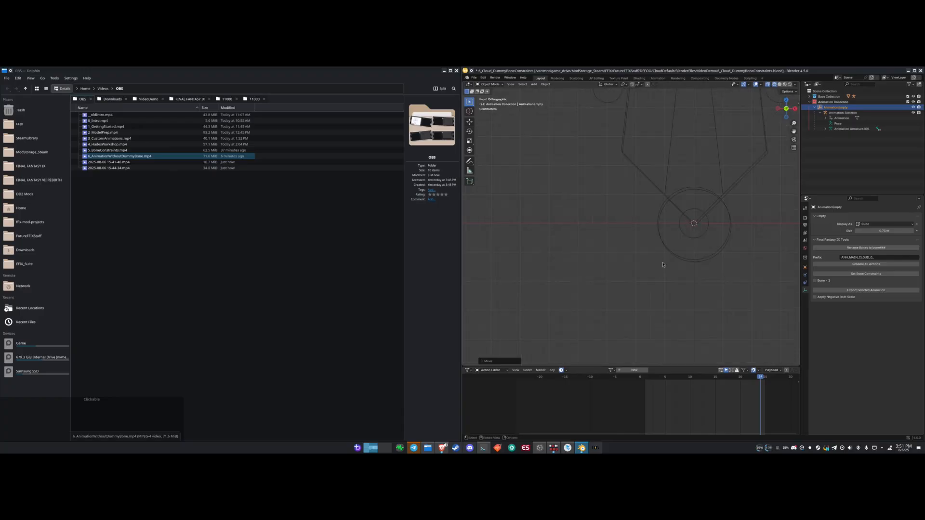
key(g)
key(z)
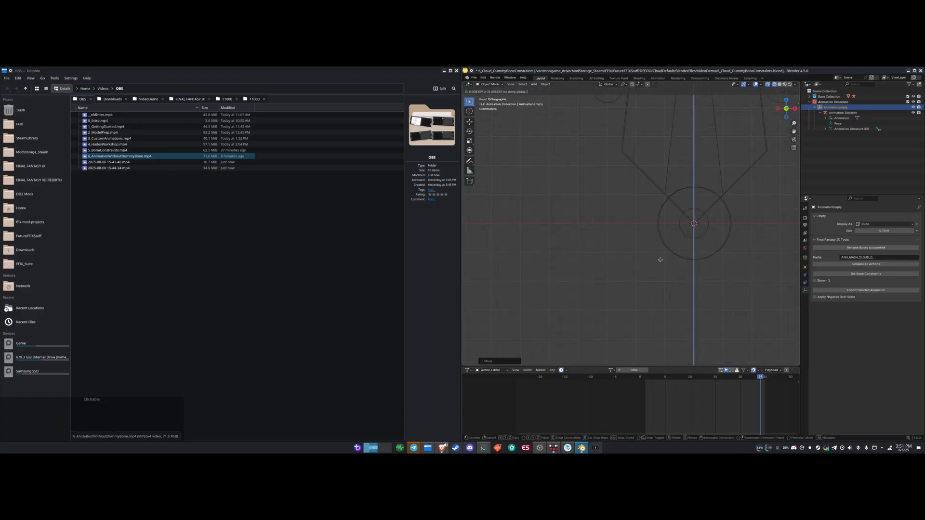
click(660, 259)
key(g)
key(x)
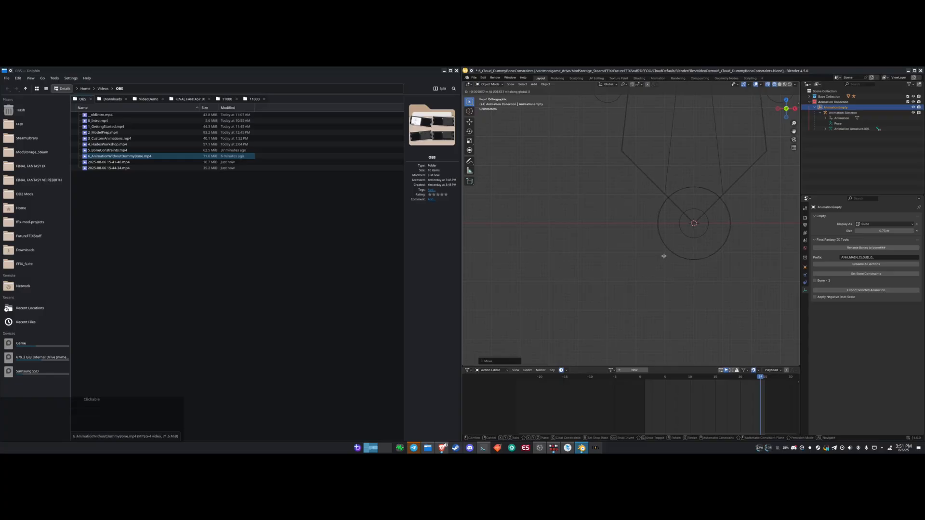
click(664, 256)
scroll(670, 255, down, 6)
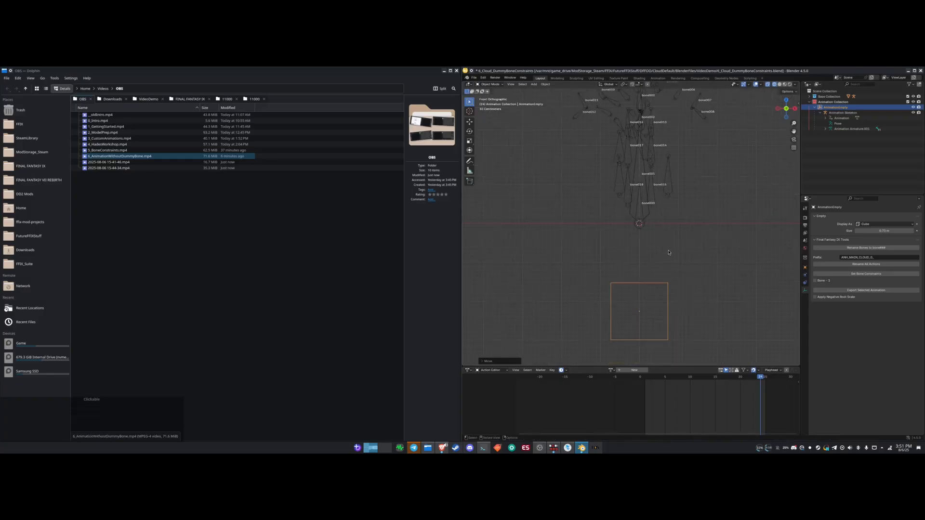
- Switch the viewport out of wireframe shading and unhide Cloud's character mesh
key(z)
click(718, 253)
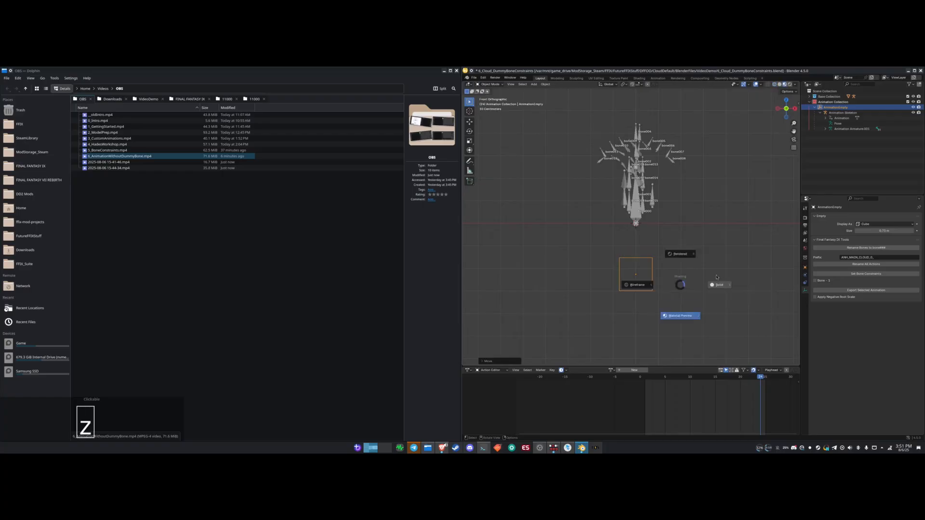
scroll(684, 243, down, 2)
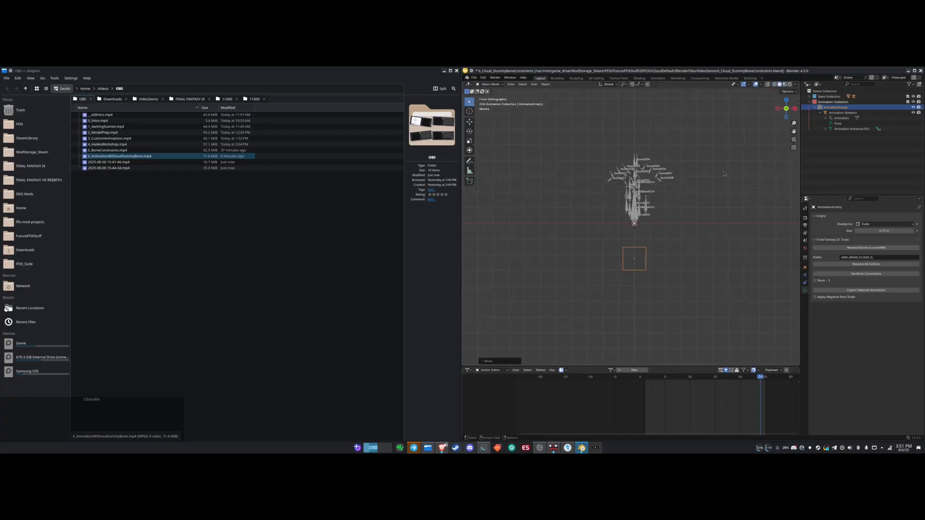
key(alt+h)
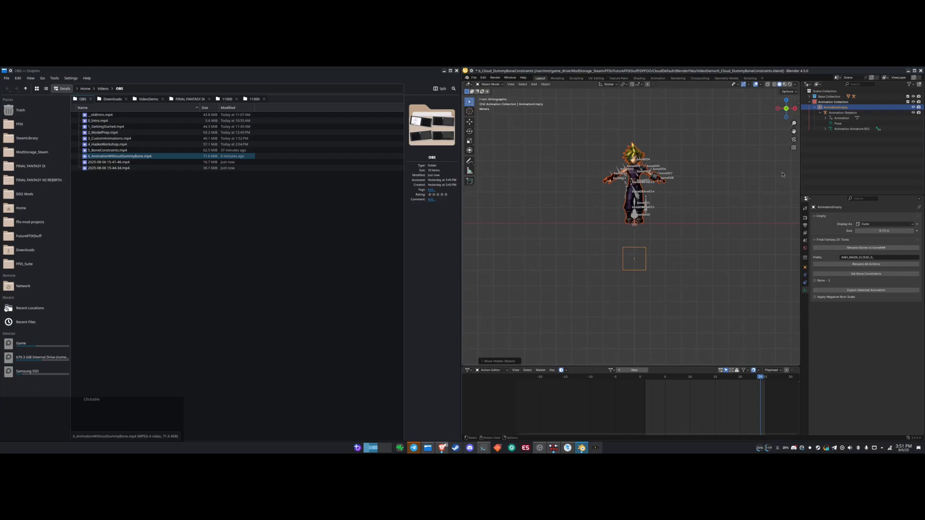
middle_drag(660, 187, 685, 206)
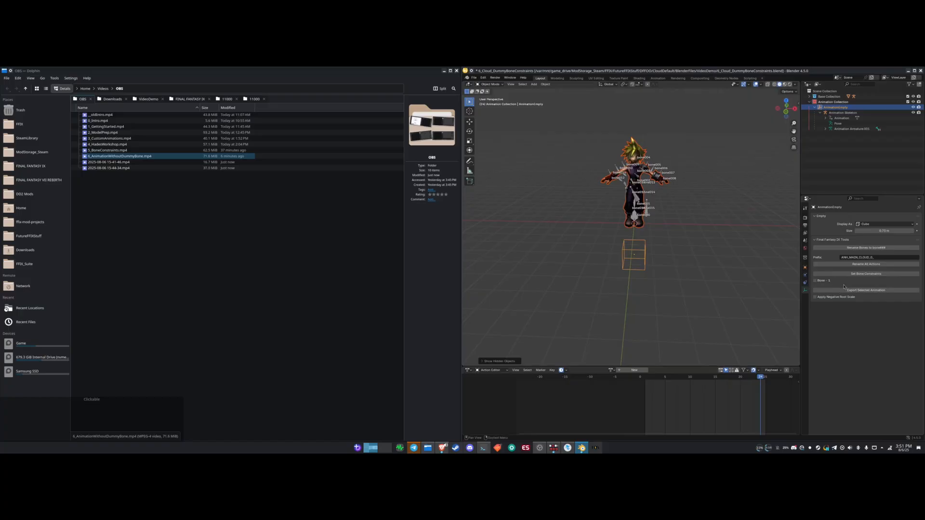
- Set the bone constraints on the Base Skeleton with the Bone - 1 option enabled in the Final Fantasy IX tools
click(822, 283)
click(848, 97)
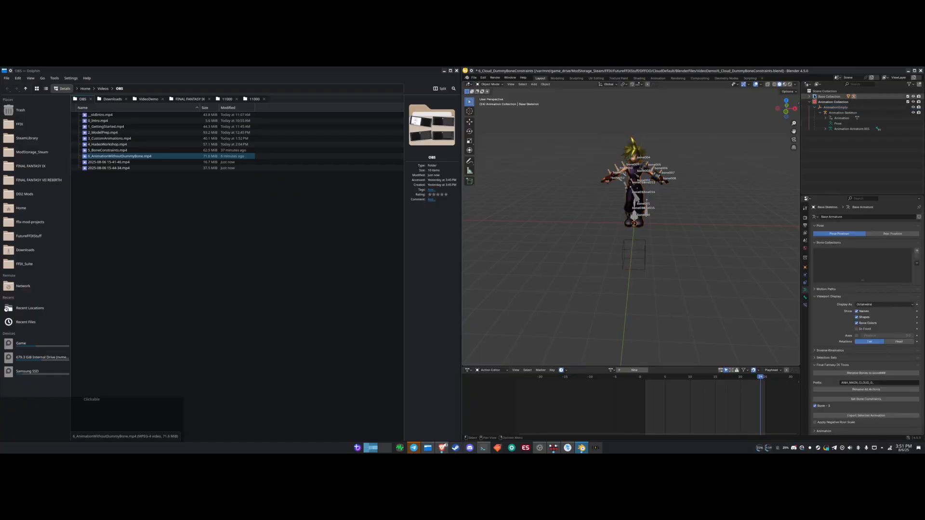
shift+click(809, 97)
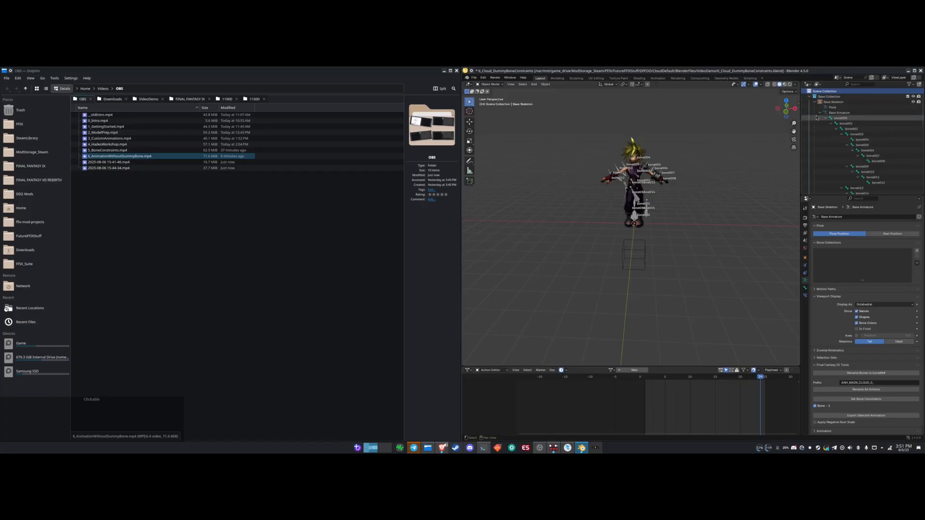
click(819, 115)
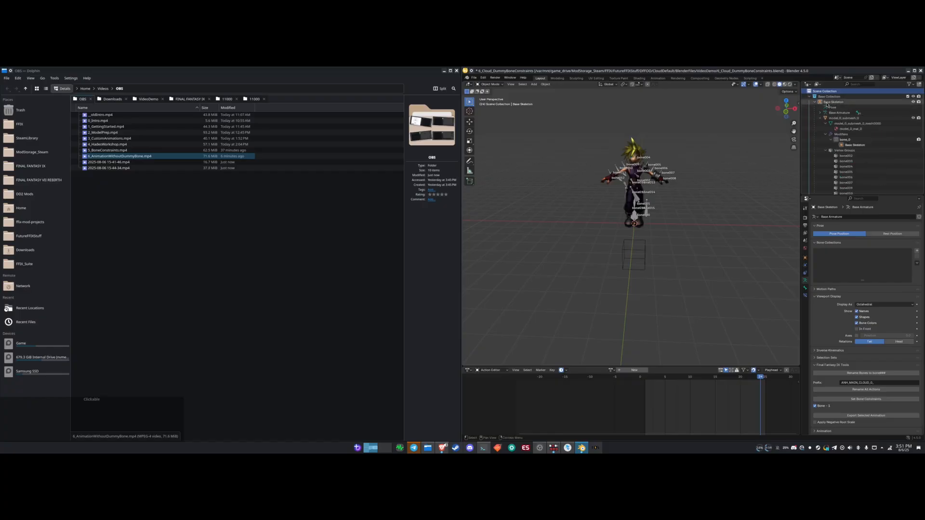
click(827, 102)
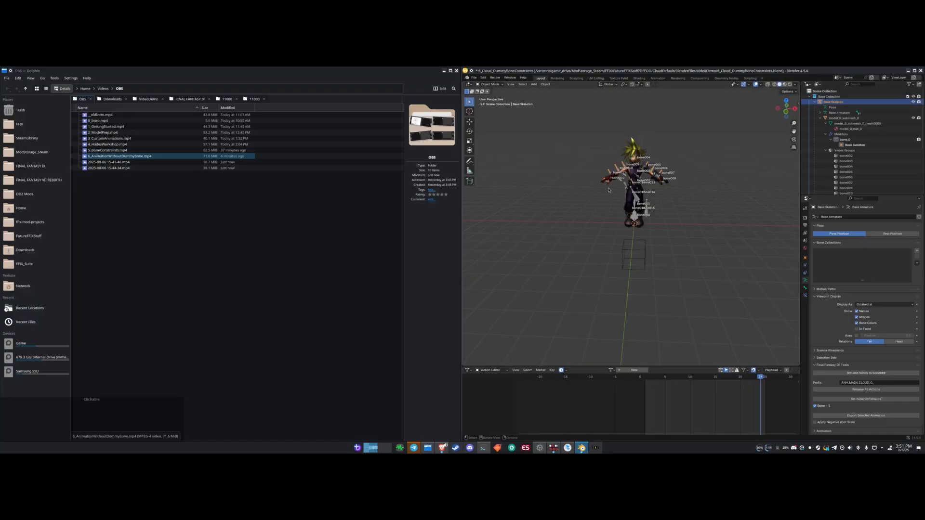
scroll(824, 348, down, 1)
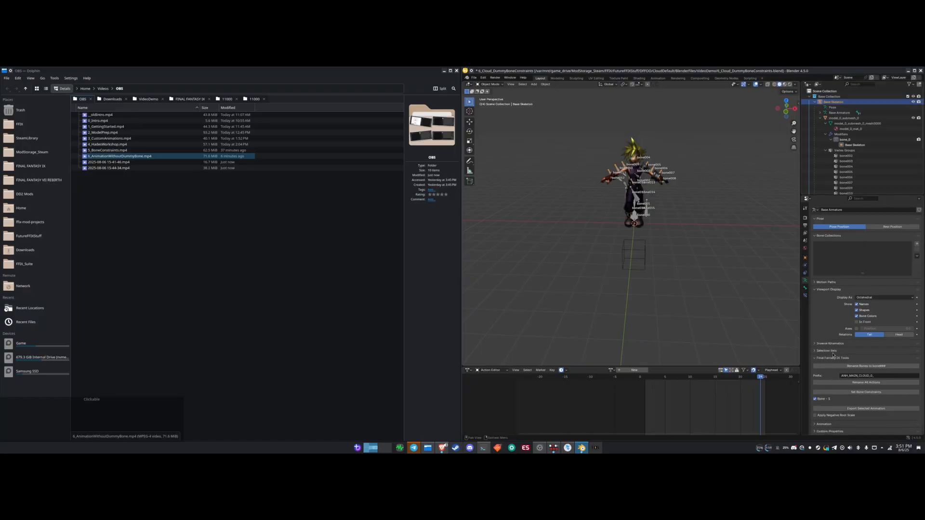
click(814, 290)
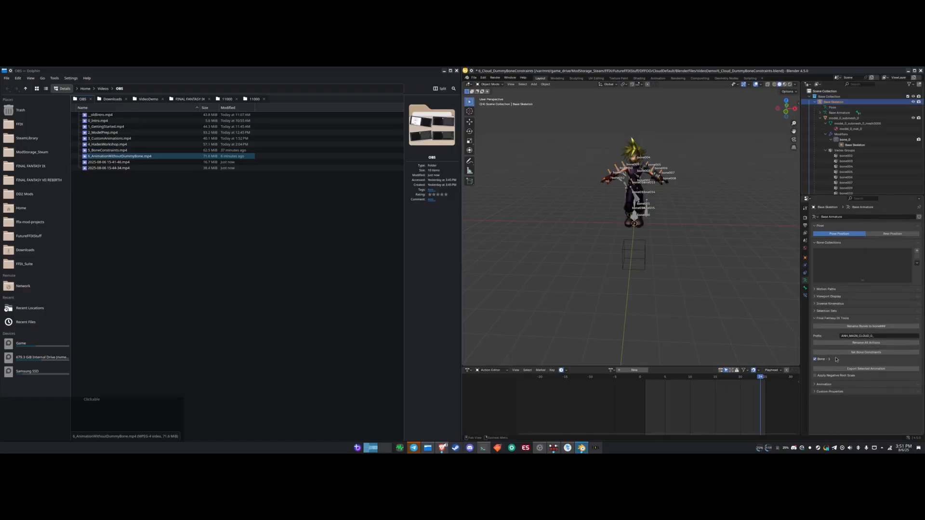
click(859, 353)
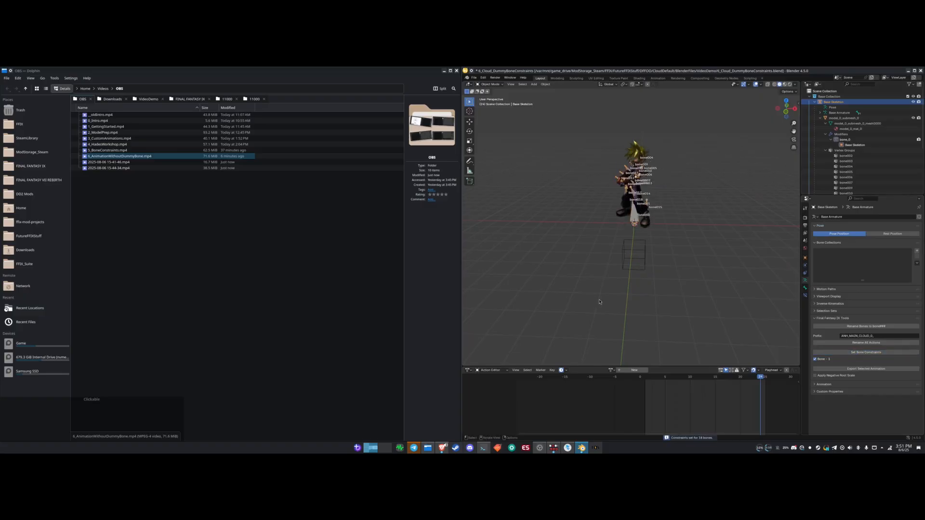
- Inspect the constrained character around its root bone and play the Animation Skeleton's animation
middle_drag(599, 302, 635, 304)
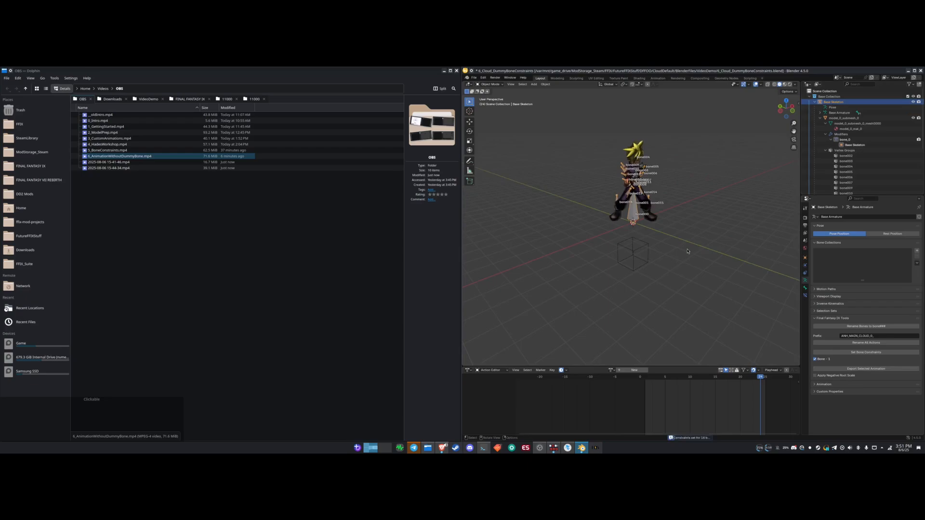
middle_drag(687, 251, 657, 255)
scroll(627, 288, up, 3)
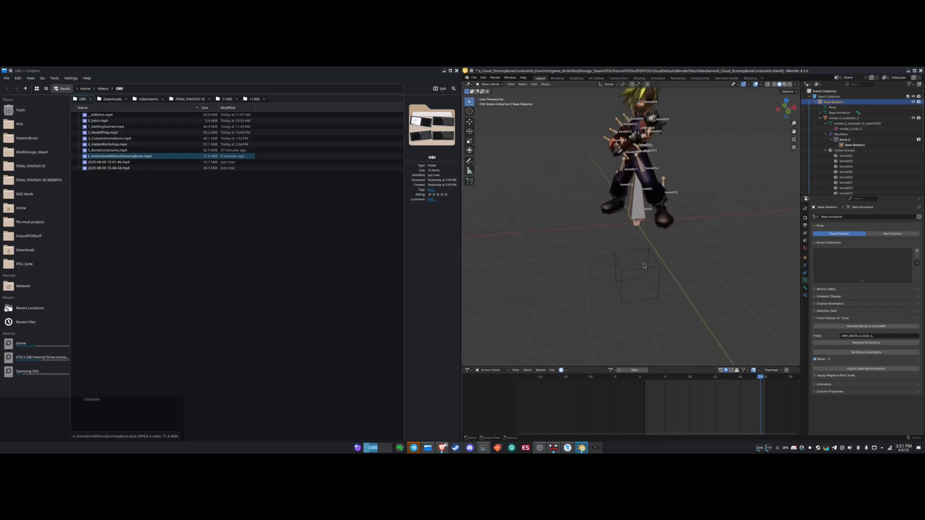
scroll(663, 225, up, 2)
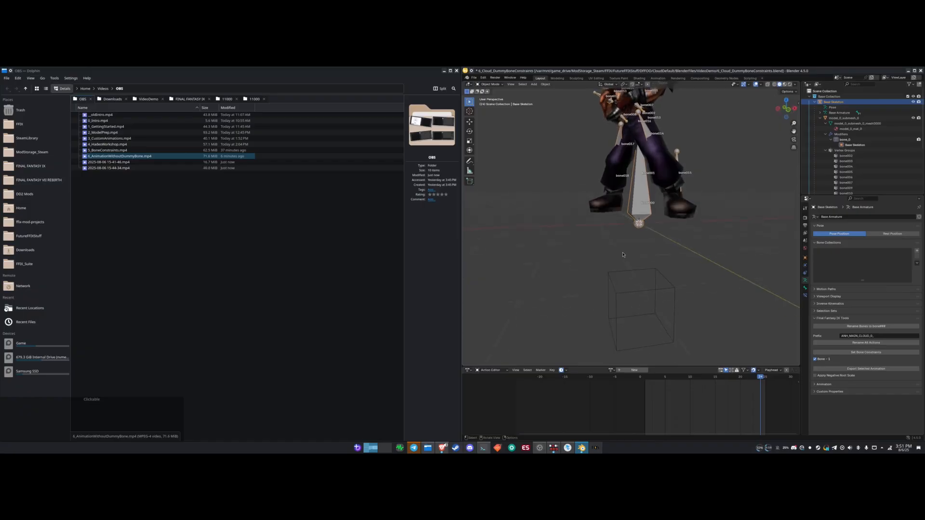
middle_drag(623, 254, 659, 253)
scroll(815, 94, down, 2)
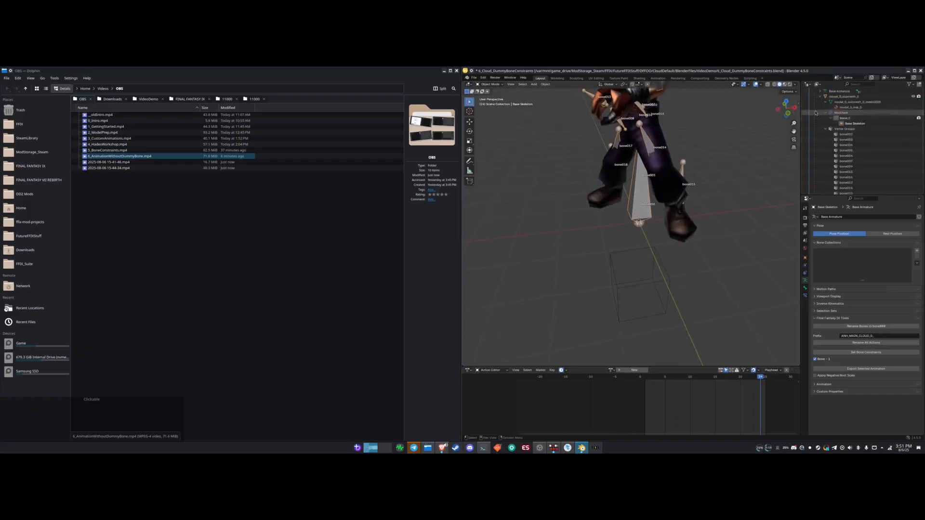
click(815, 94)
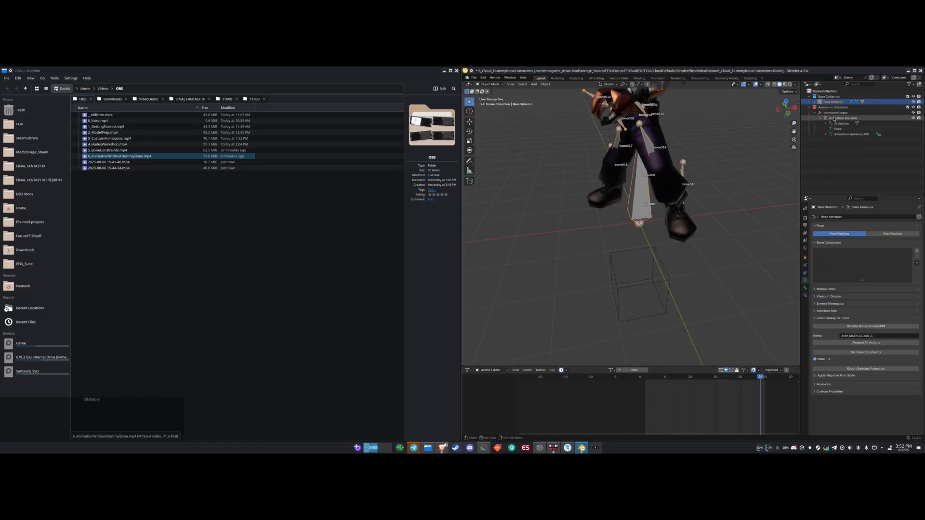
click(834, 112)
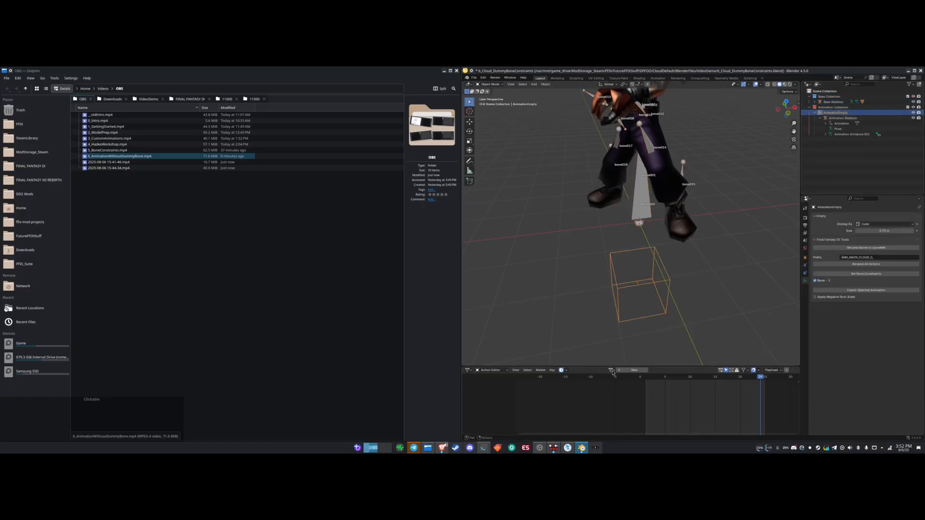
click(843, 117)
key(space)
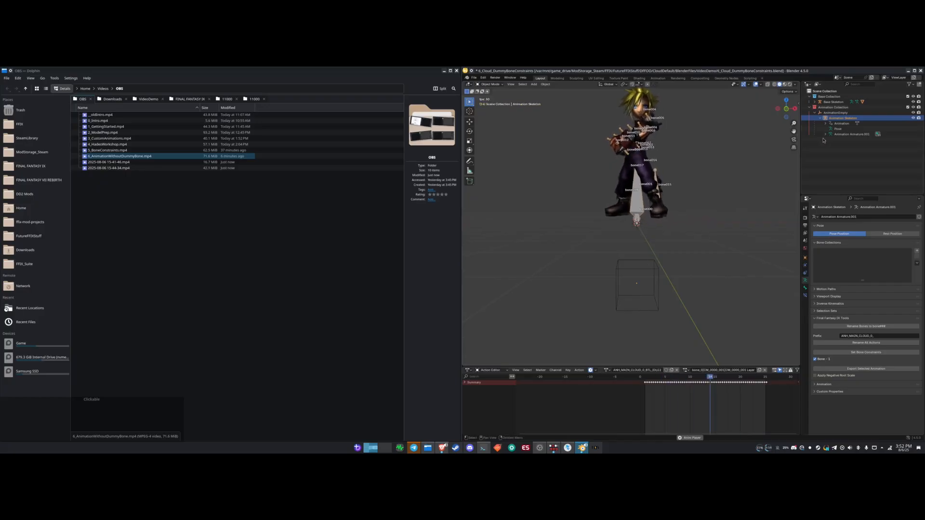
- Lower AnimationEmpty along Z in the front view so Cloud's feet rest on the floor line, and stop playback at the start frame
click(654, 282)
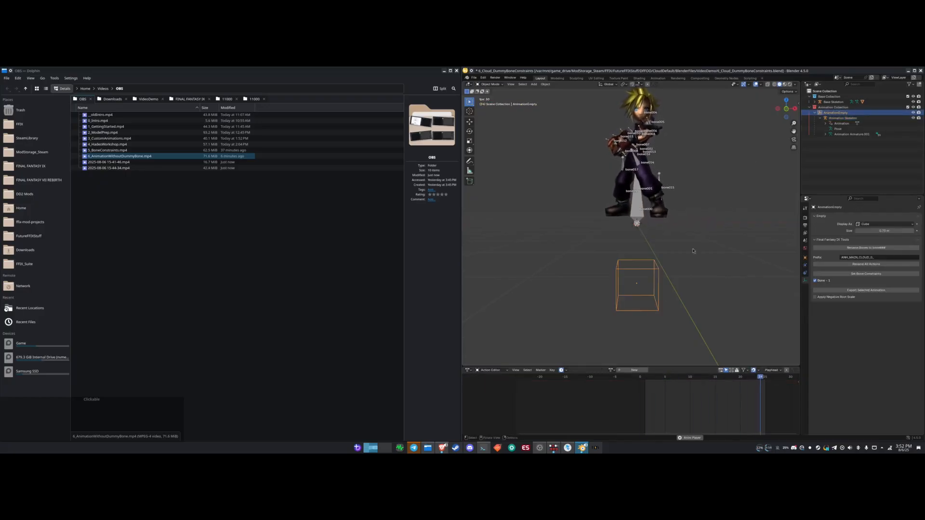
key(KP_End)
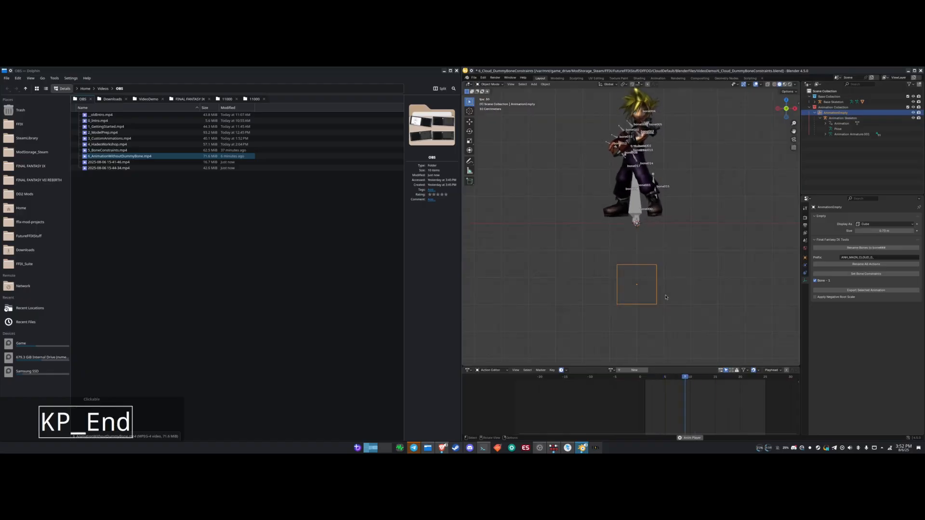
scroll(666, 297, up, 5)
key(g)
key(z)
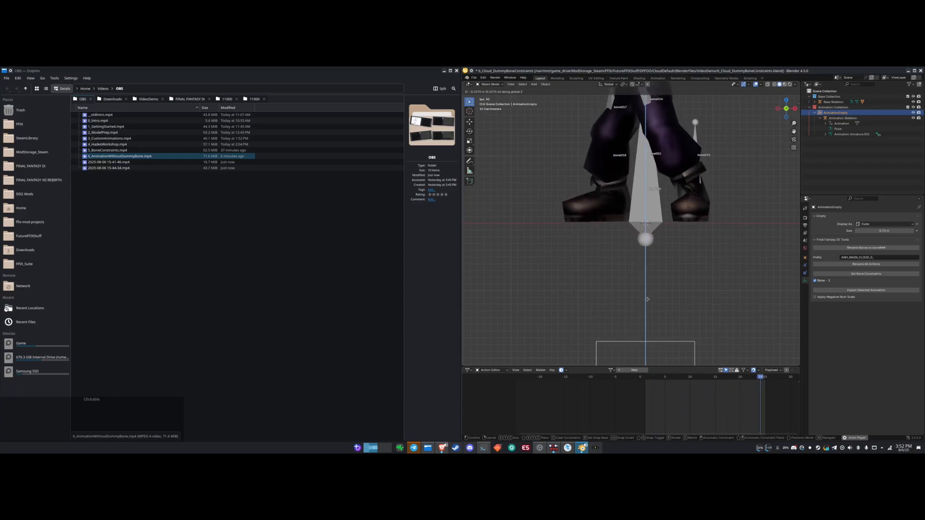
click(647, 301)
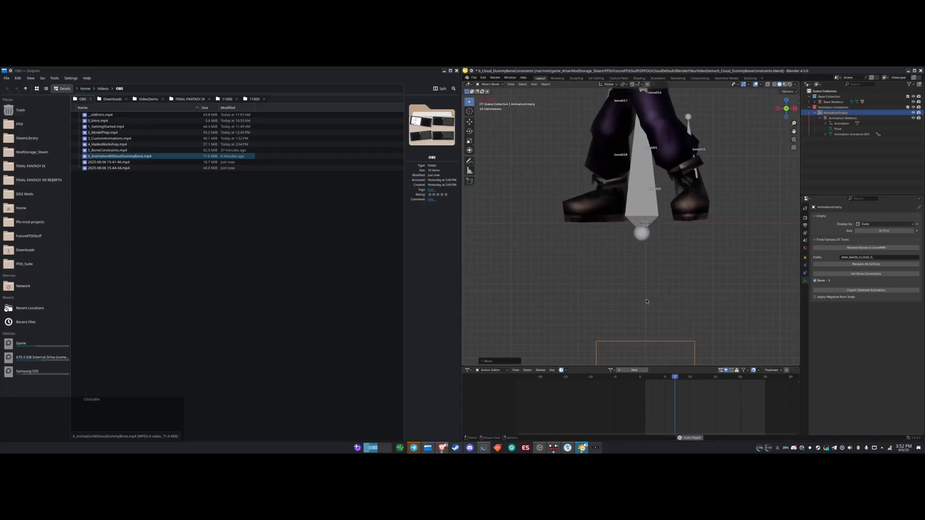
key(space)
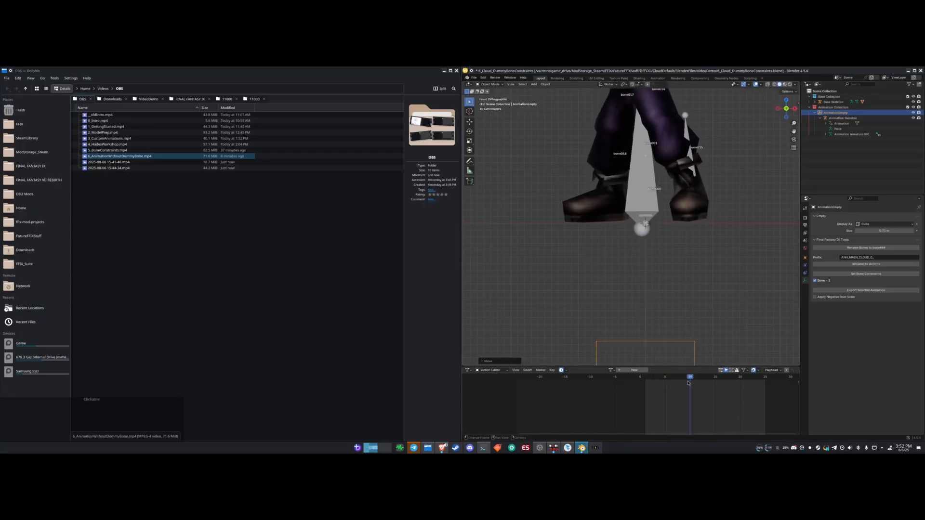
drag(685, 376, 645, 377)
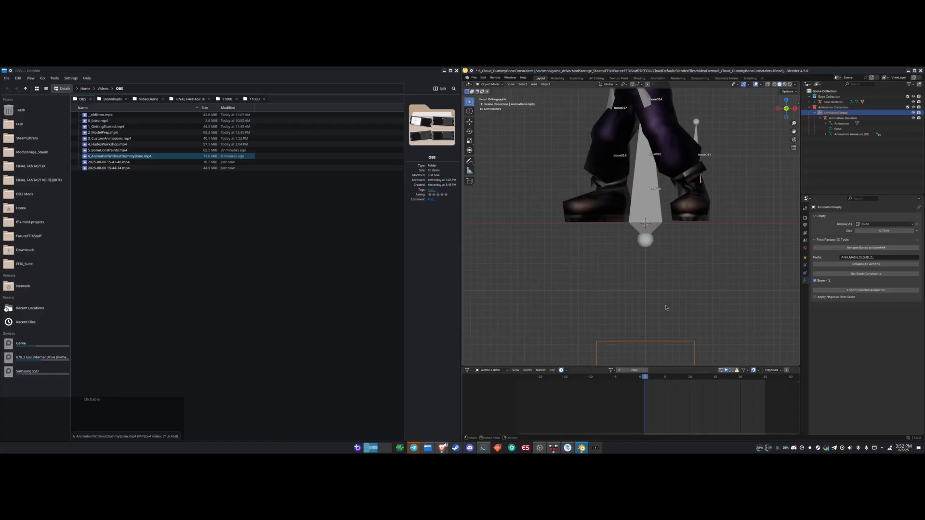
- Nudge AnimationEmpty slightly further down along Z to fine-tune the contact between Cloud's boots and the floor line
key(g)
key(z)
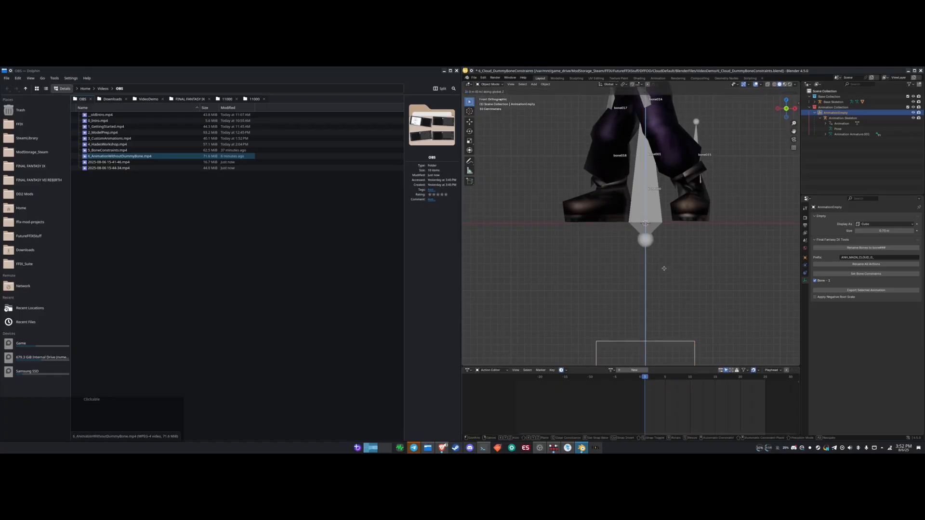
key(Down)
key(Down)
key(Down)
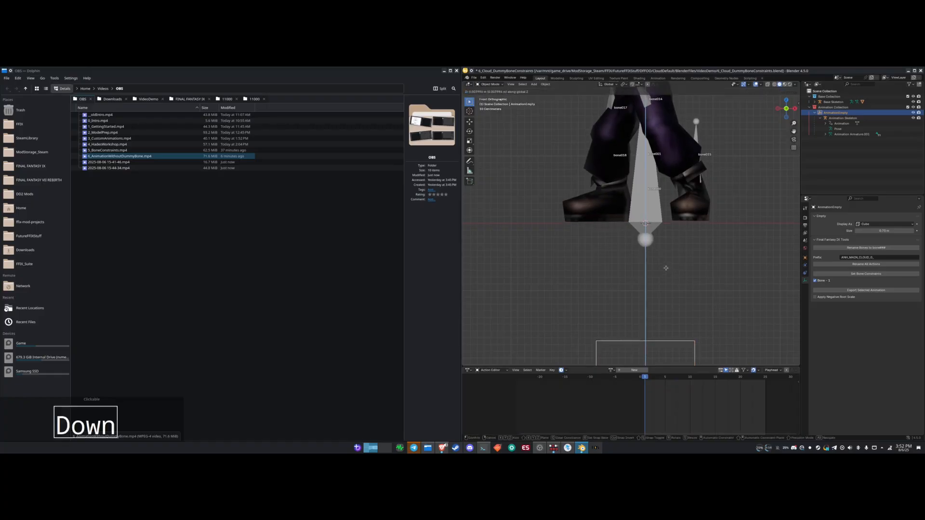
key(Up)
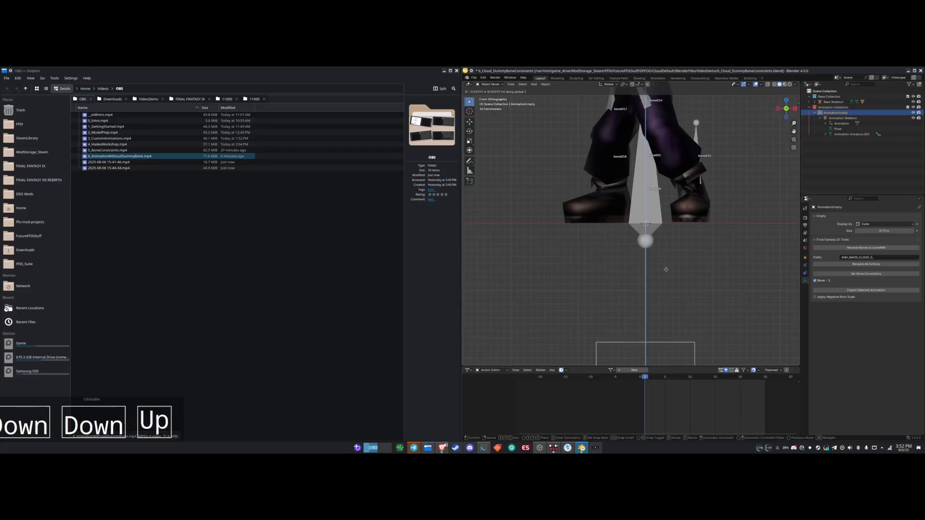
key(Return)
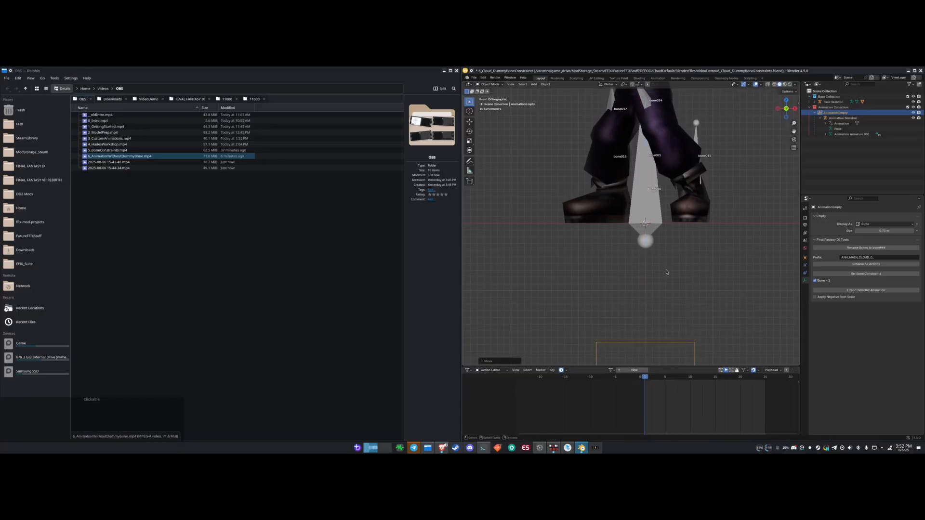
- Play the animation to check Cloud's ground contact from a perspective view, then return to the start frame
key(space)
scroll(666, 258, down, 8)
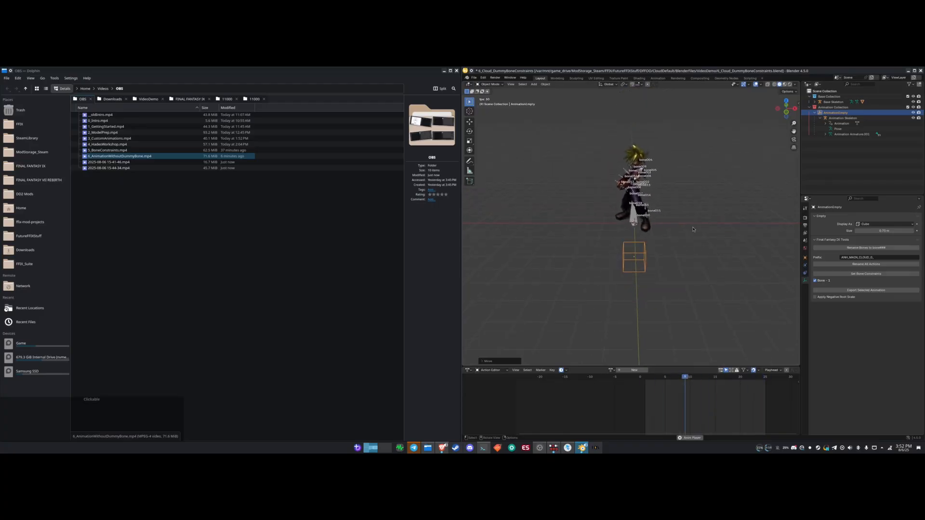
middle_drag(711, 222, 671, 234)
scroll(679, 251, up, 4)
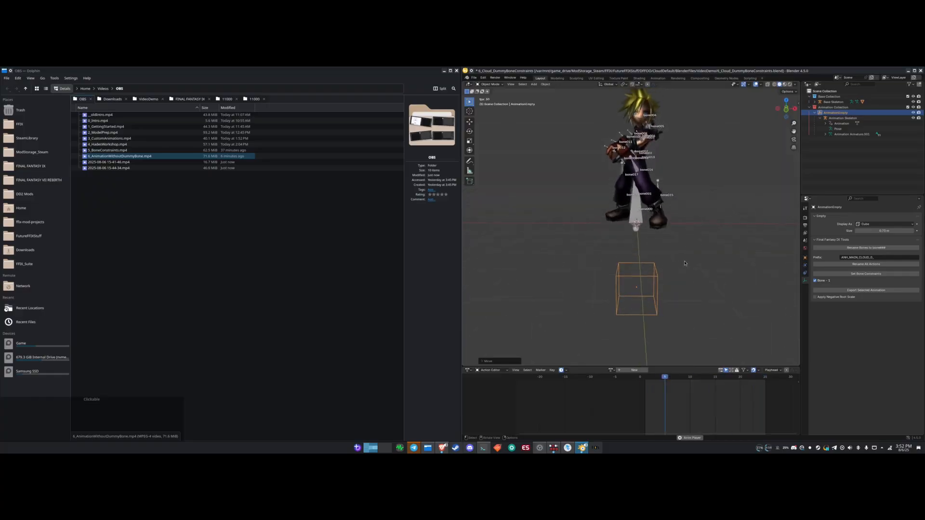
scroll(684, 261, down, 2)
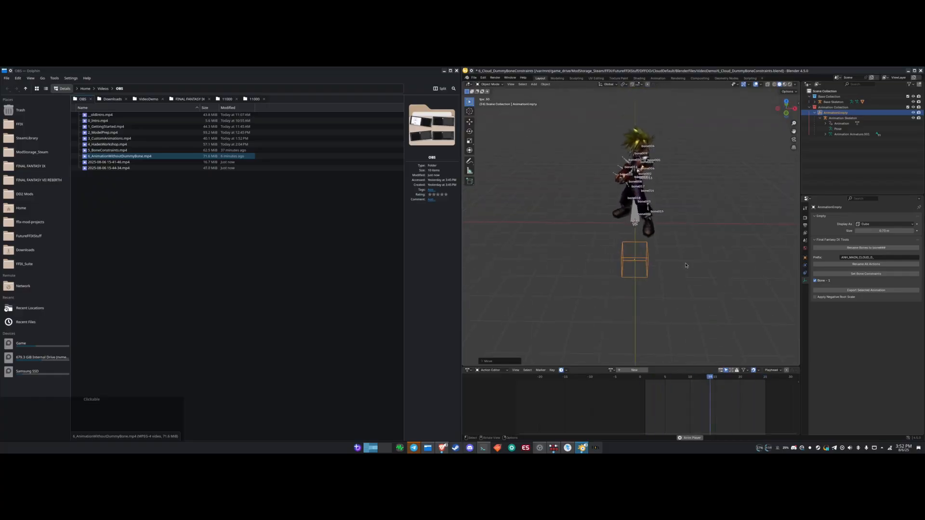
key(space)
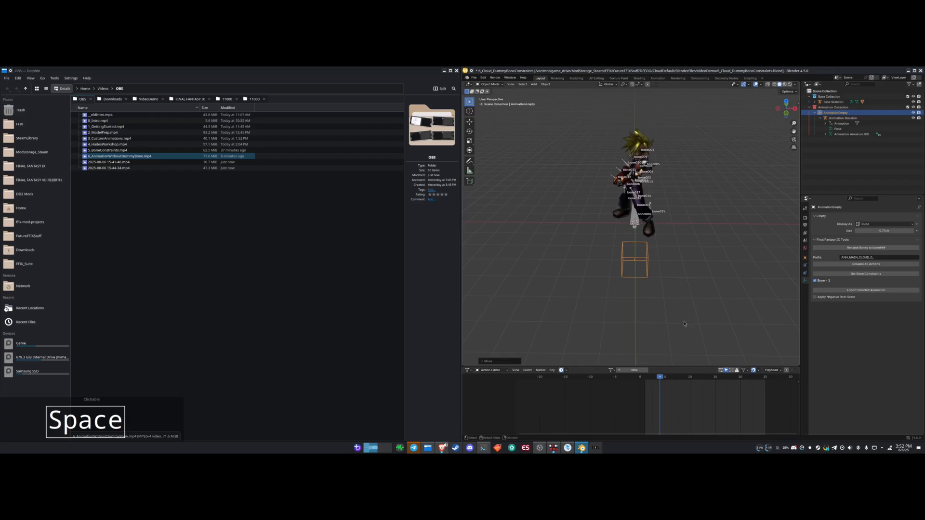
drag(664, 378, 645, 378)
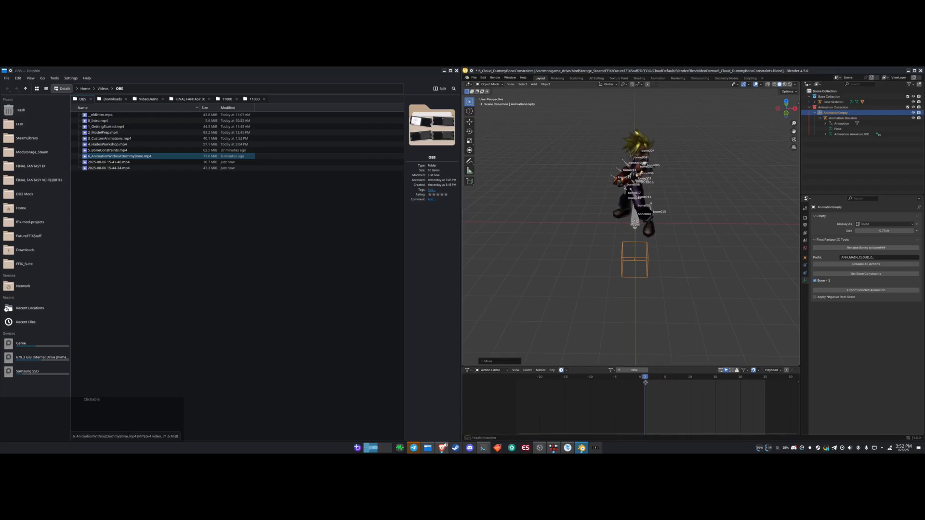
- Create a new action on the Base Skeleton and name it ANH_MAIN_CLOUD_0_BTL_IDLE_FINISHED
click(845, 118)
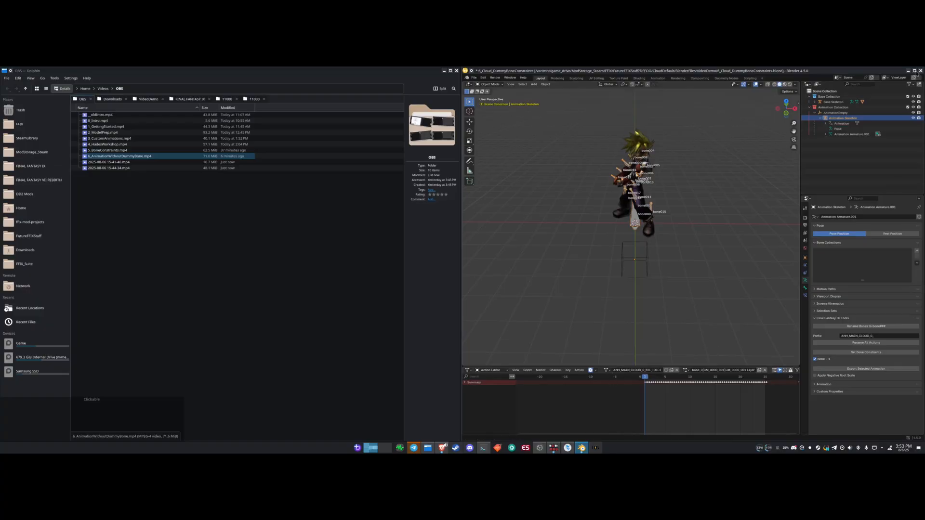
click(833, 101)
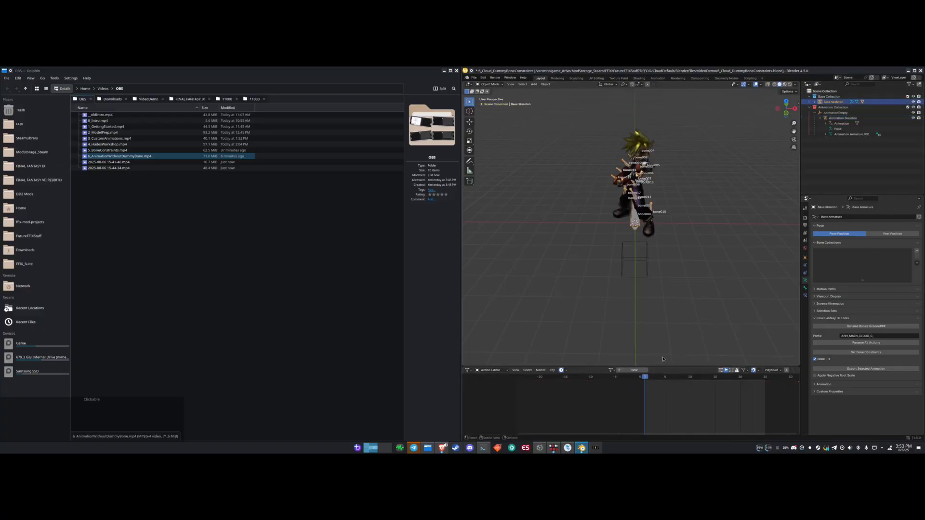
click(632, 371)
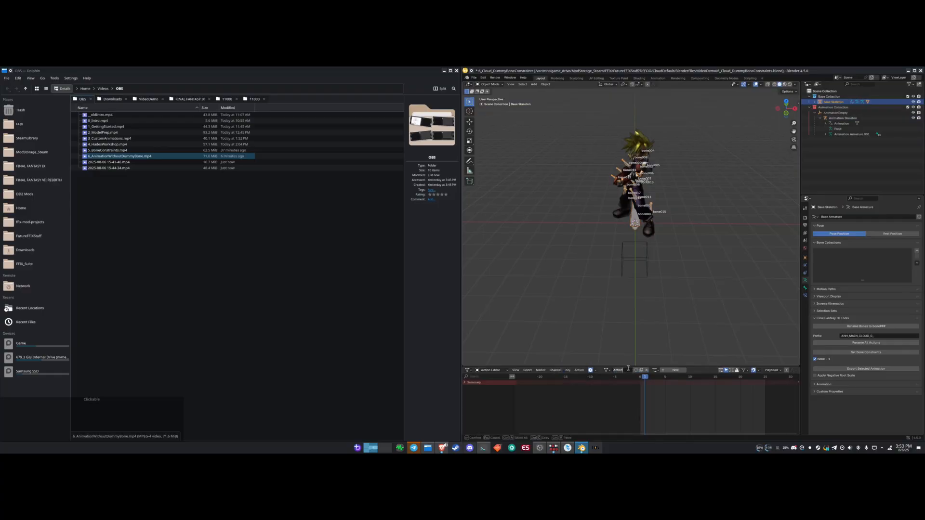
double_click(622, 370)
key(Caps_Lock)
text(ANH_MAI)
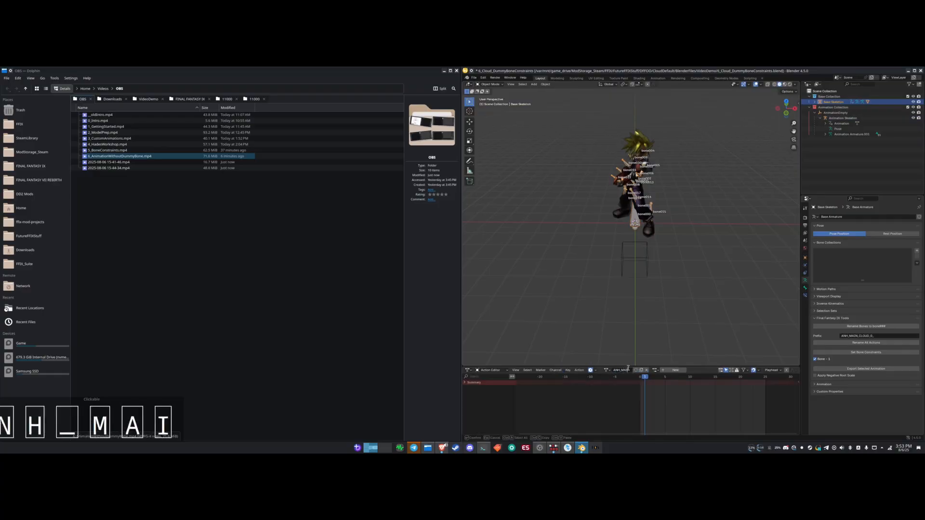
text(N_CLOUD_0)
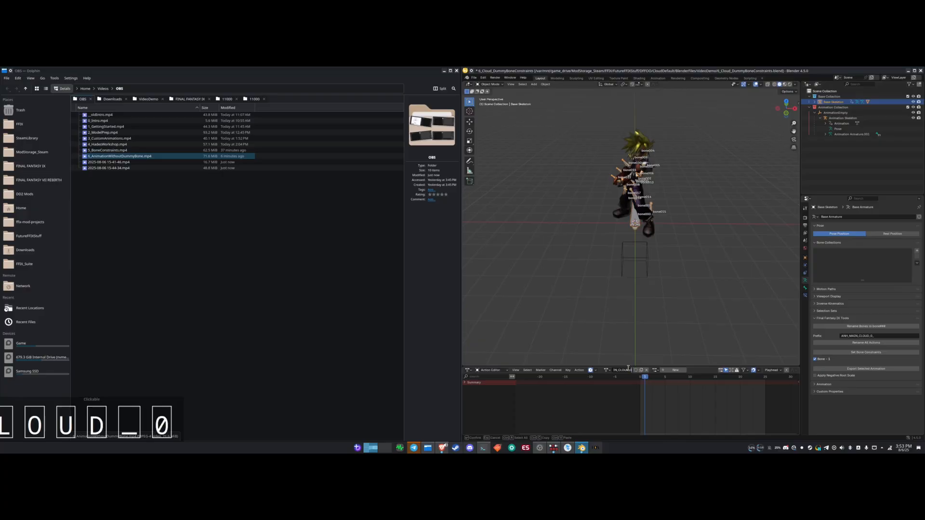
text(_BTL_IDLE)
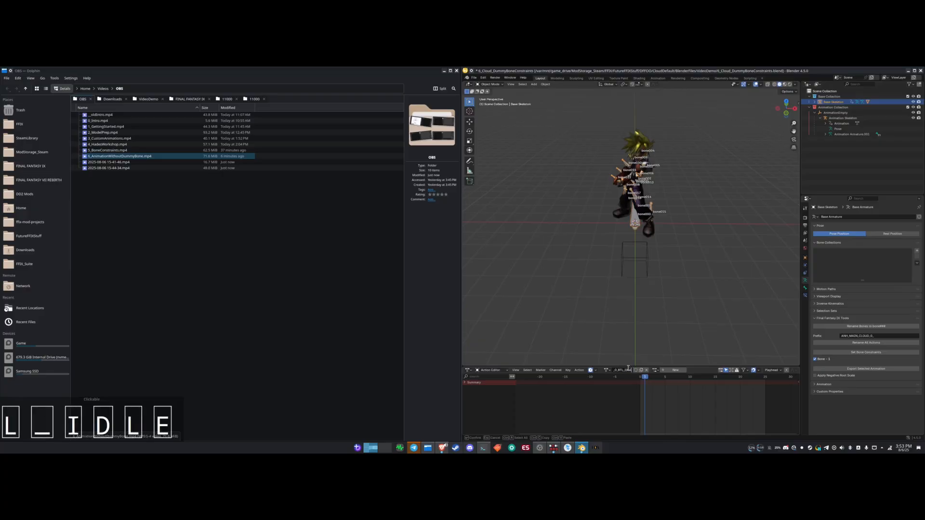
text(_FINISHED)
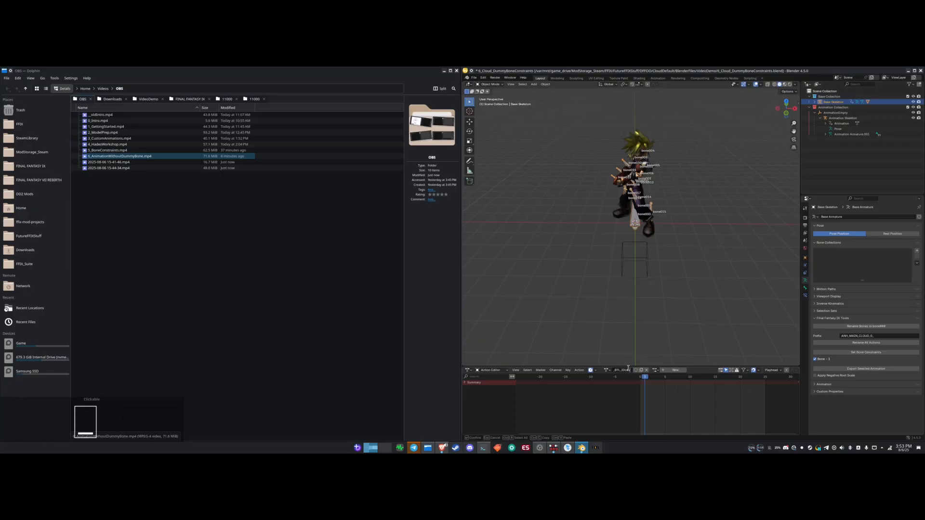
key(Return)
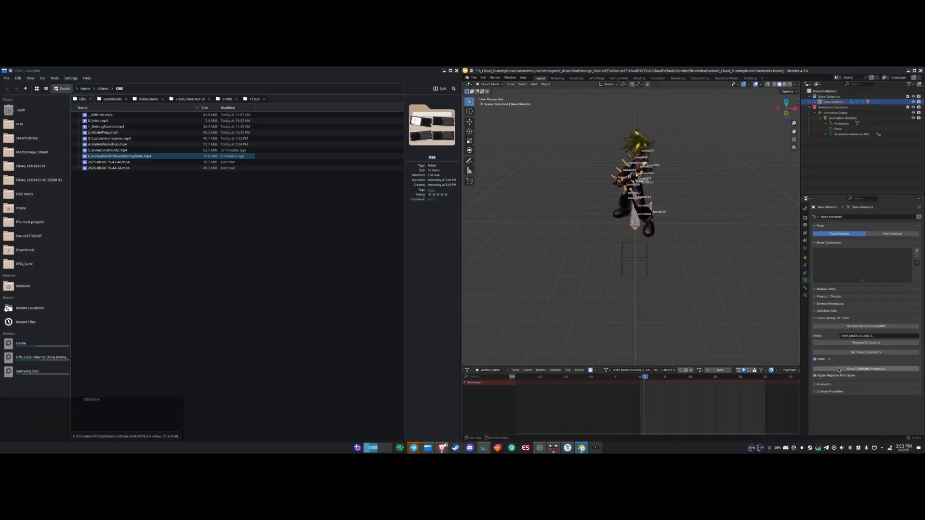
- Bake all Base Skeleton pose bones from frame 0 with Only Selected Bones, Visual Keying, Overwrite Current Action and Clean Curves enabled
drag(645, 376, 641, 368)
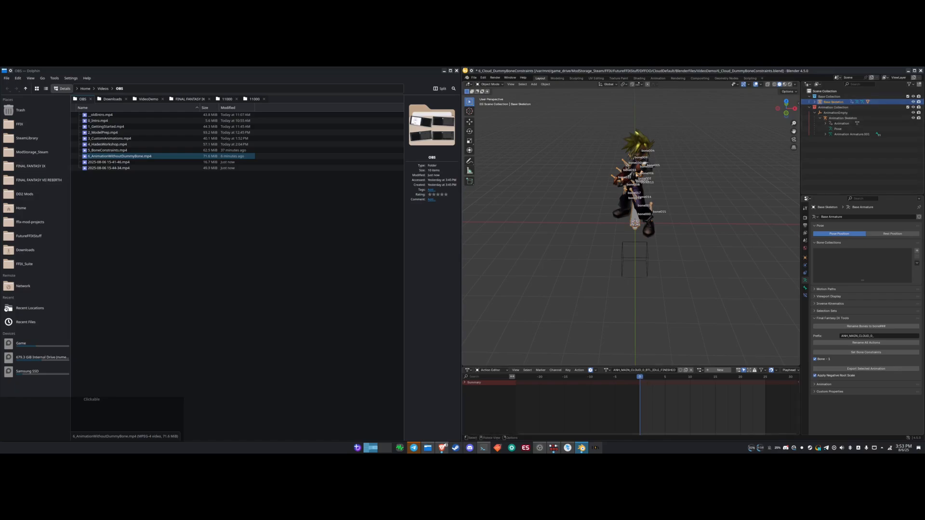
key(ctrl+Tab)
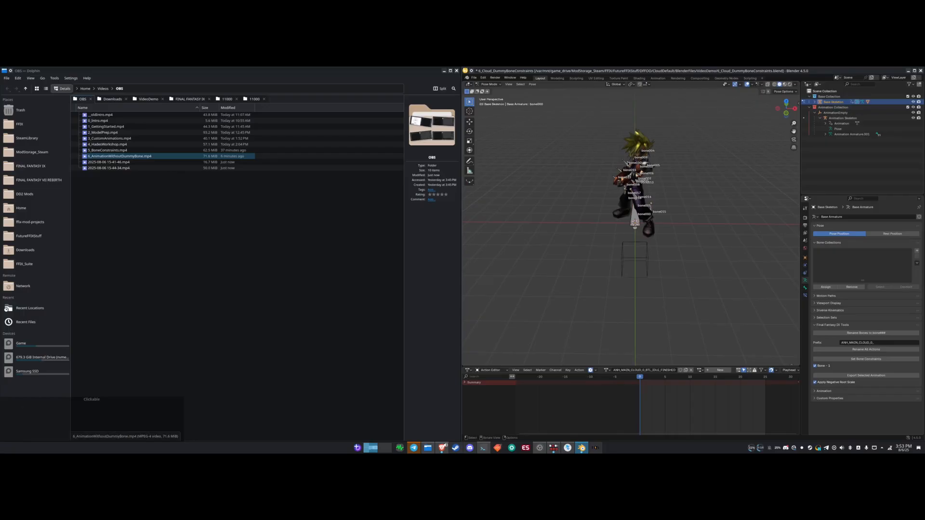
key(a)
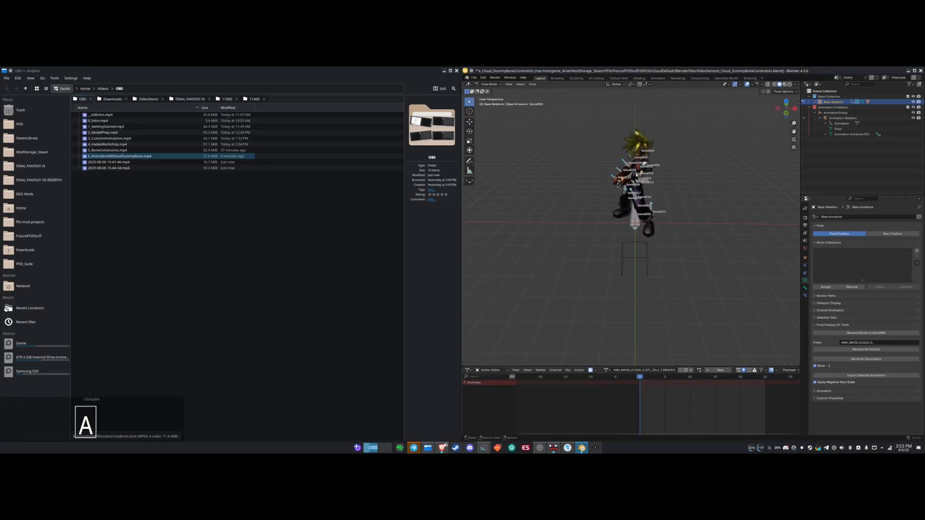
click(532, 85)
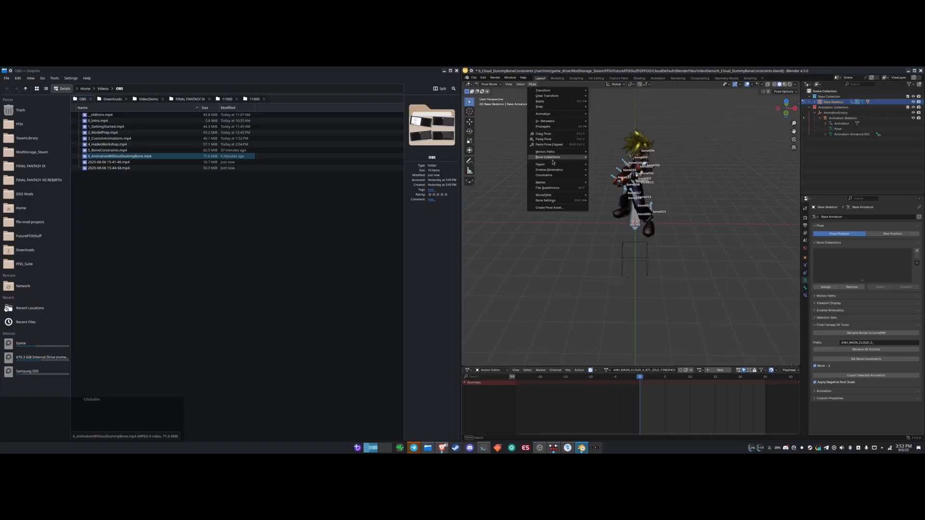
mouse_move(557, 116)
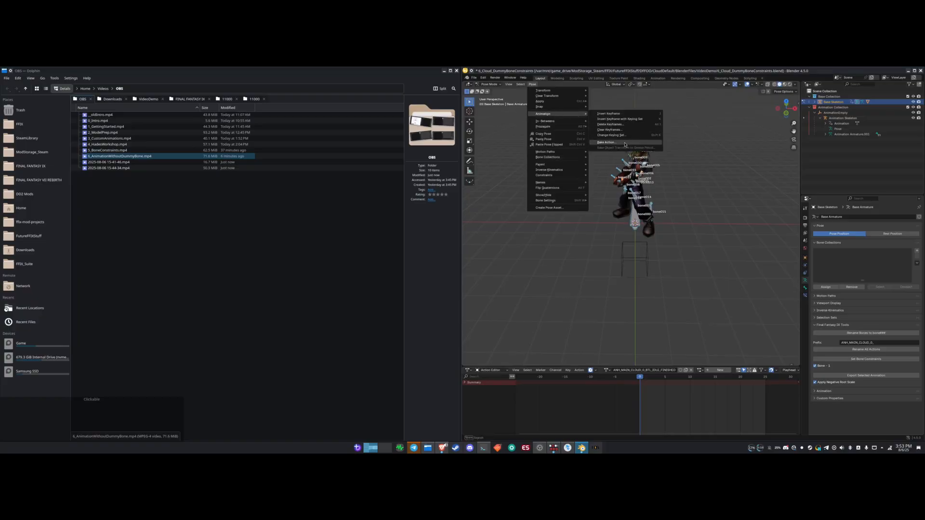
click(625, 144)
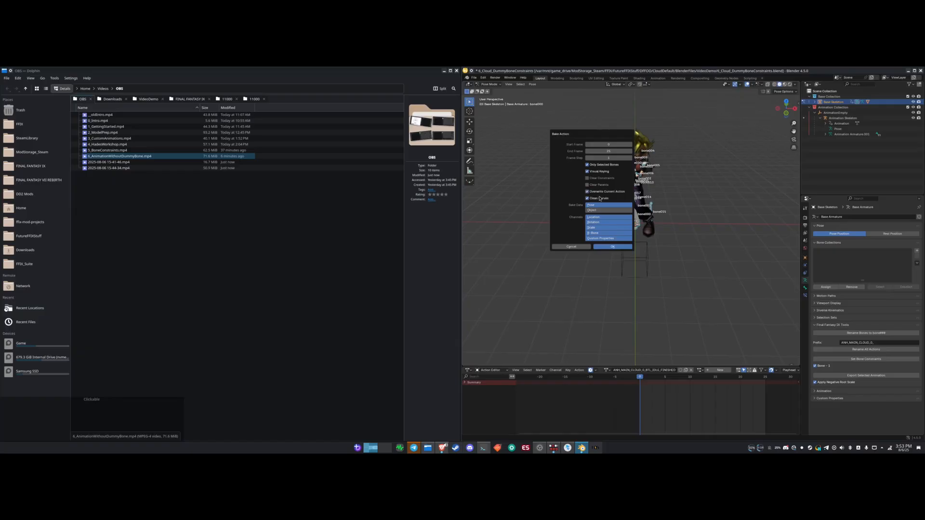
click(608, 247)
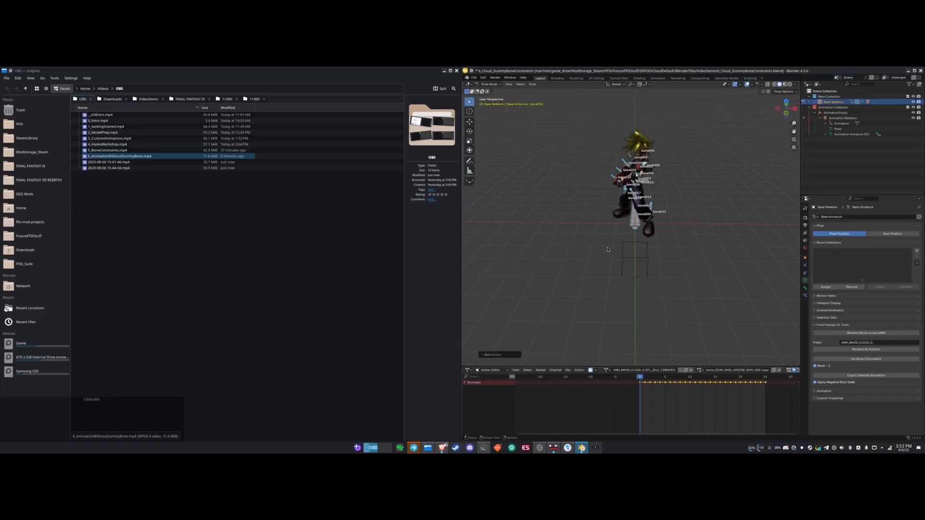
- Play back the baked animation, then export the selected animation from its start frame with Apply Negative Root Scale enabled
key(space)
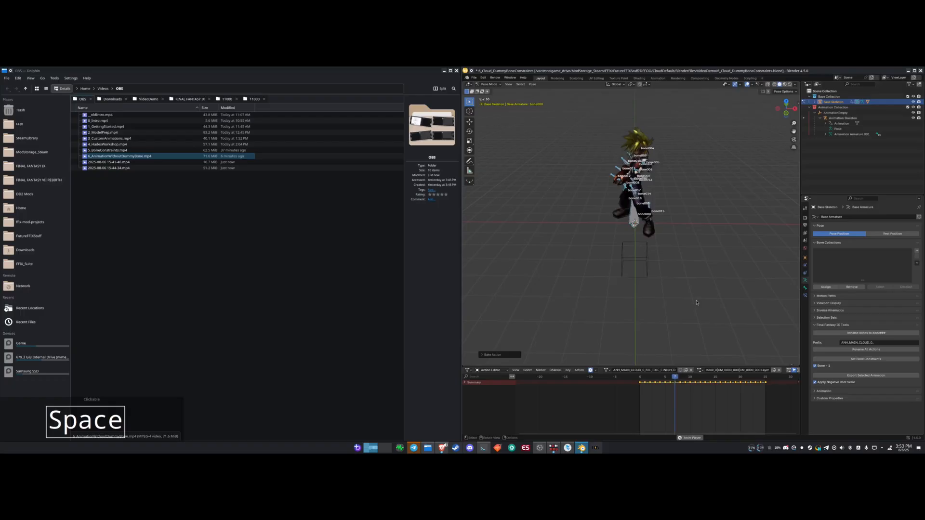
key(space)
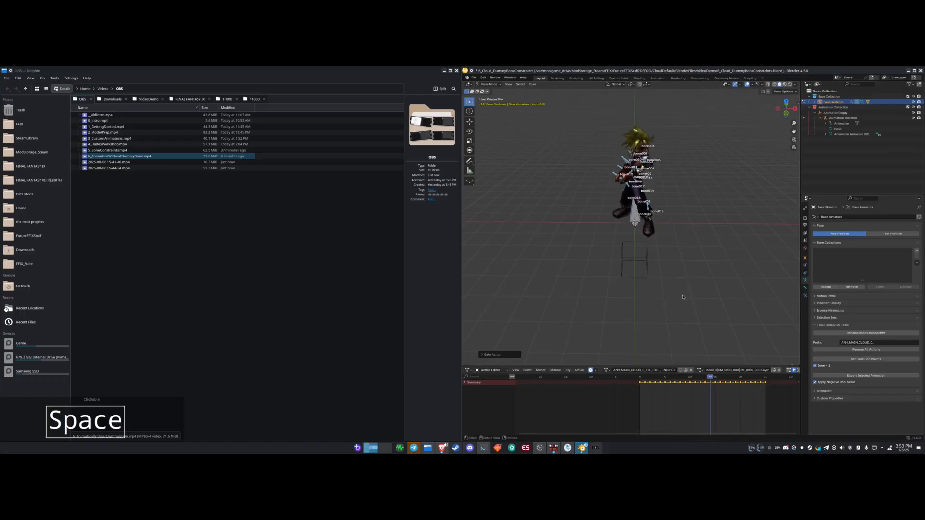
drag(711, 377, 640, 379)
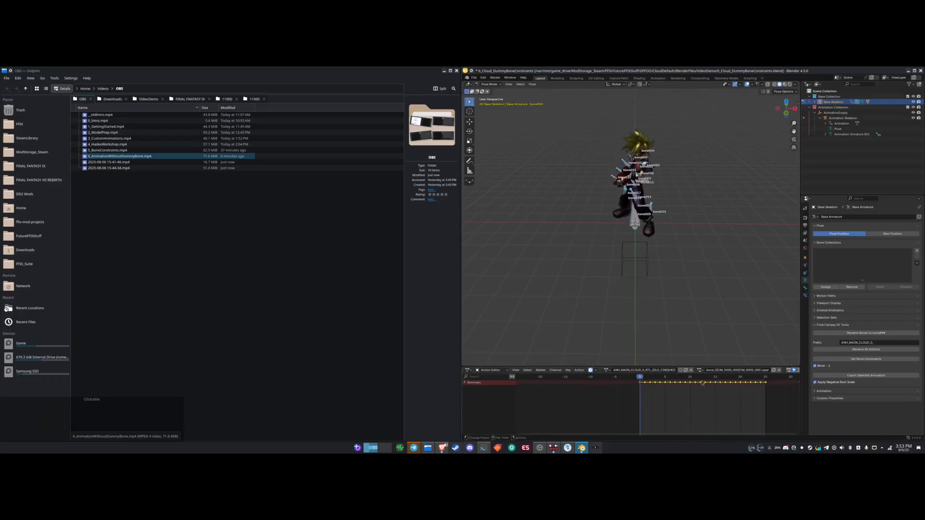
click(856, 376)
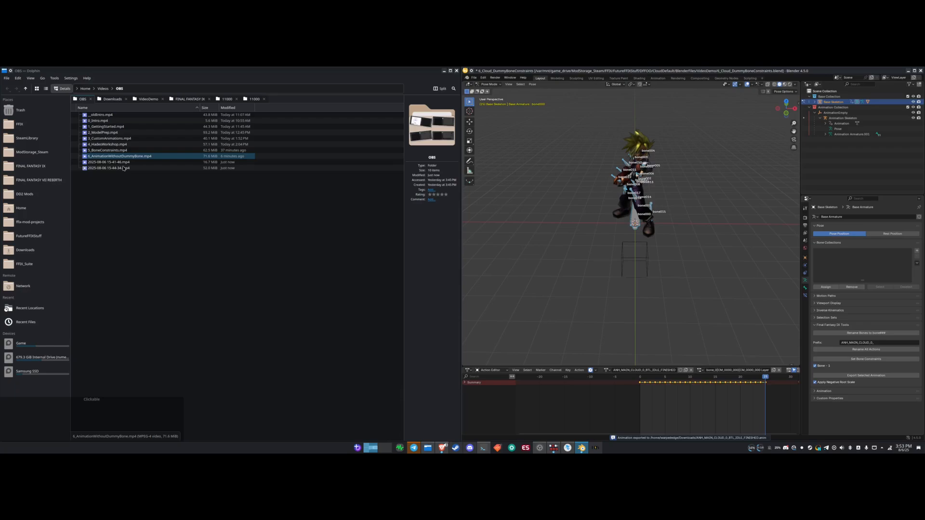
- Switch to the Dolphin file manager and copy ANH_MAIN_CLOUD_0_BTL_IDLE_FINISHED.anim from the Downloads folder
click(112, 99)
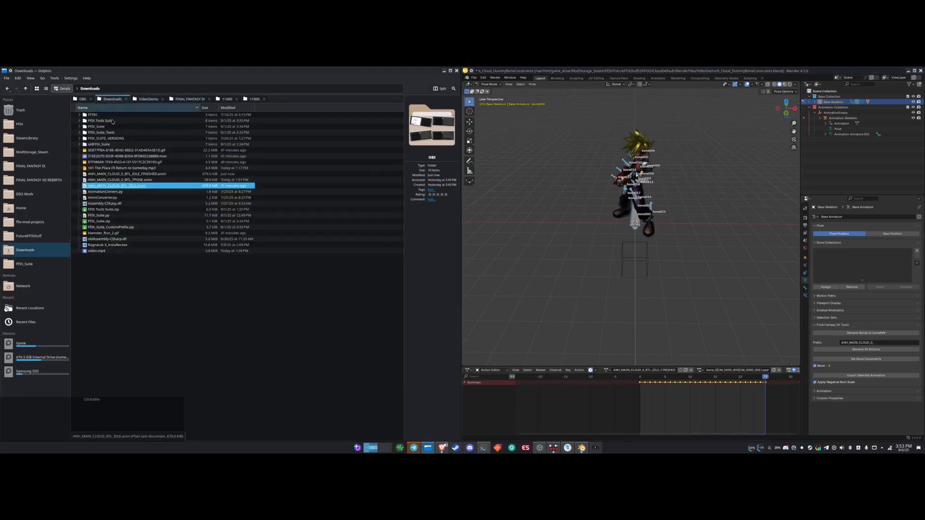
click(164, 169)
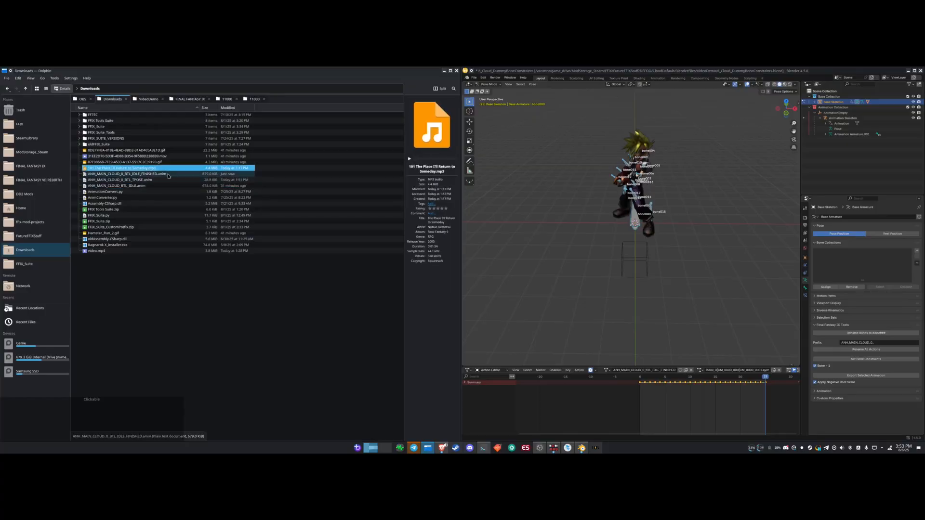
click(166, 174)
key(ctrl+c)
- Paste the exported animation into the mod's Animations/11000 folder and rename it 55556.anim, overwriting the existing file
click(227, 99)
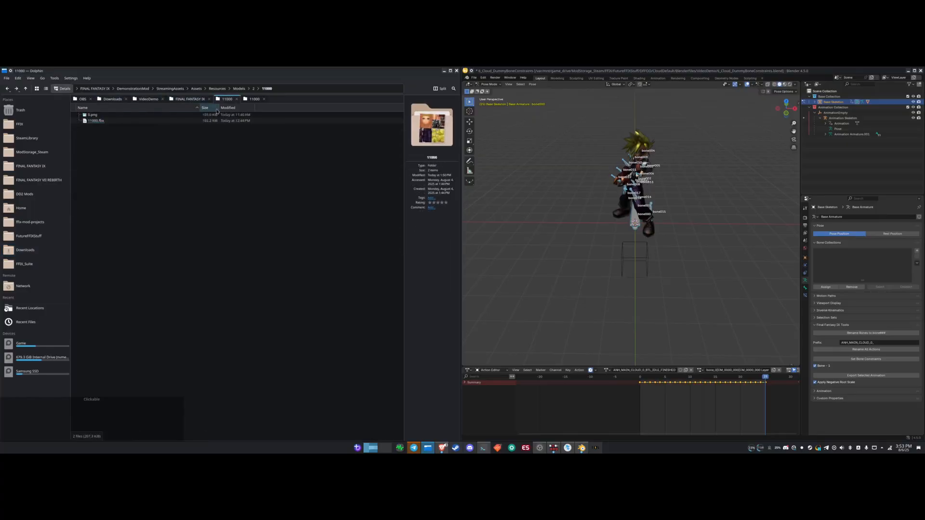
click(251, 99)
key(ctrl+v)
key(F2)
text(555)
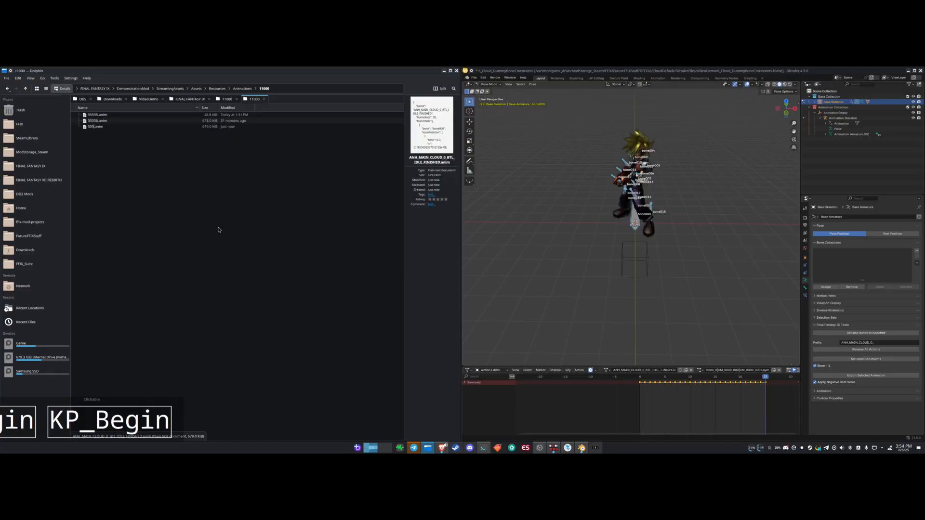
text(56)
key(Return)
click(294, 296)
- Paste the exported animation into GEO_MAIN_CLOUD_0 as ANH_MAIN_CLOUD_0_BTL_IDLE.anim and trash the old ANH_MAIN_CLOUD_BTL_IDLE.anim
key(alt+Left)
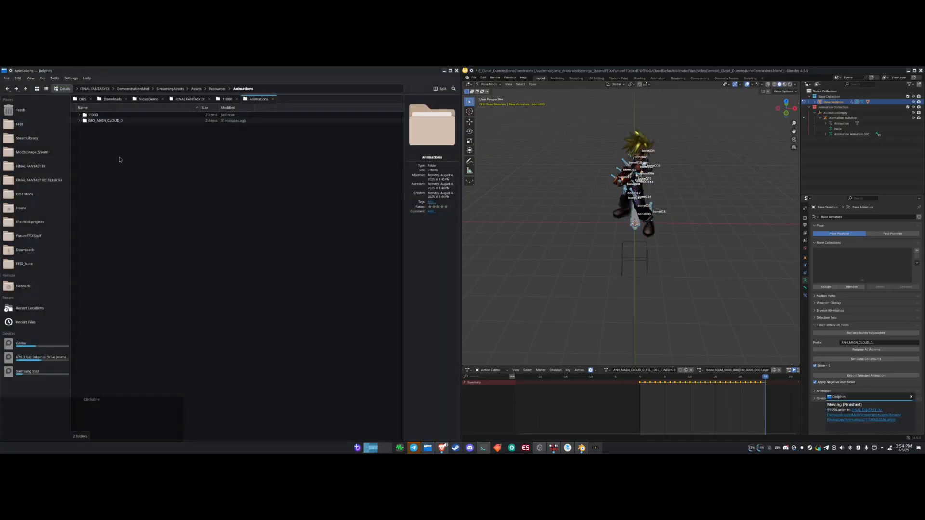
double_click(105, 120)
key(ctrl+v)
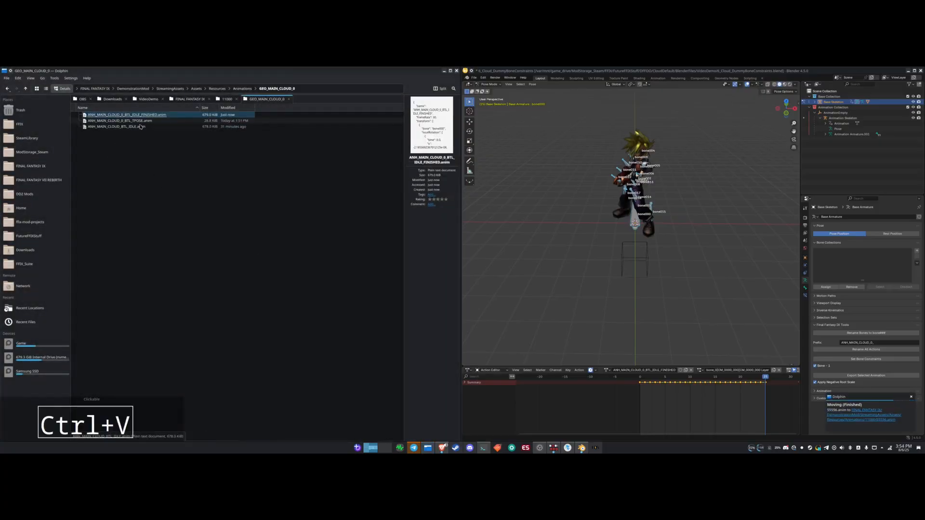
key(F2)
key(Right)
key(BackSpace)
key(BackSpace)
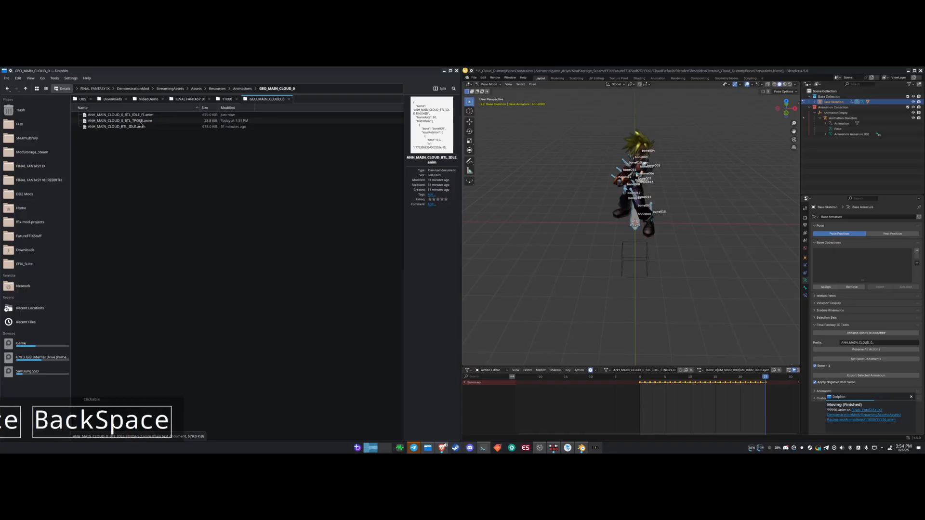
key(Return)
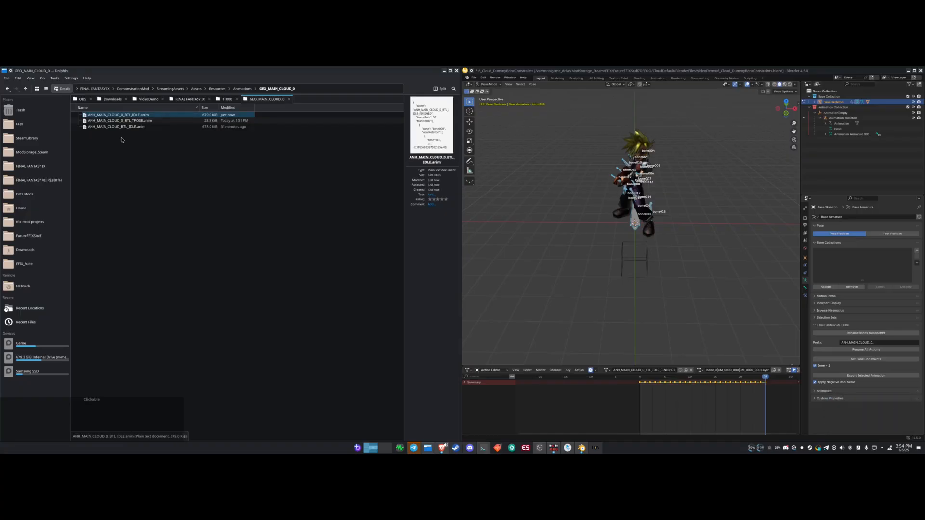
click(124, 127)
key(Delete)
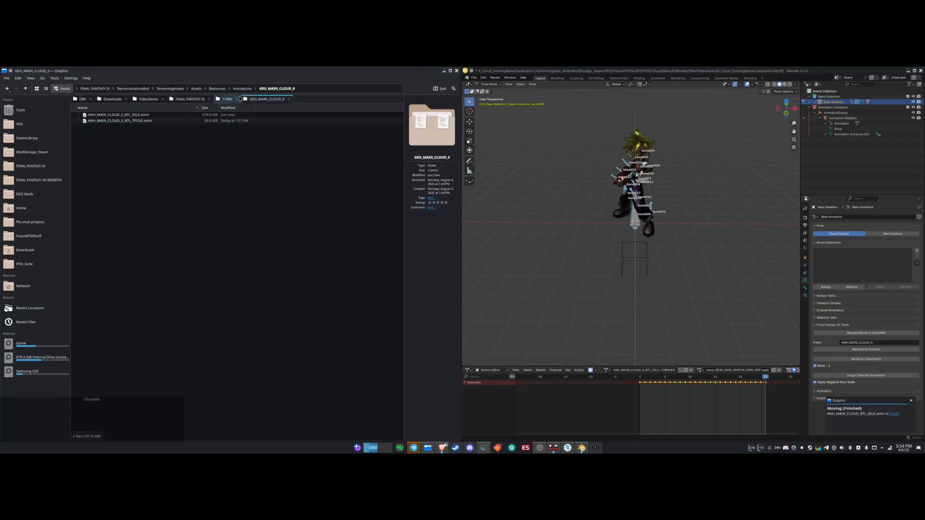
- Check the animation files in the 11000 folder, and return to the Animations folder
key(alt+Left)
double_click(99, 116)
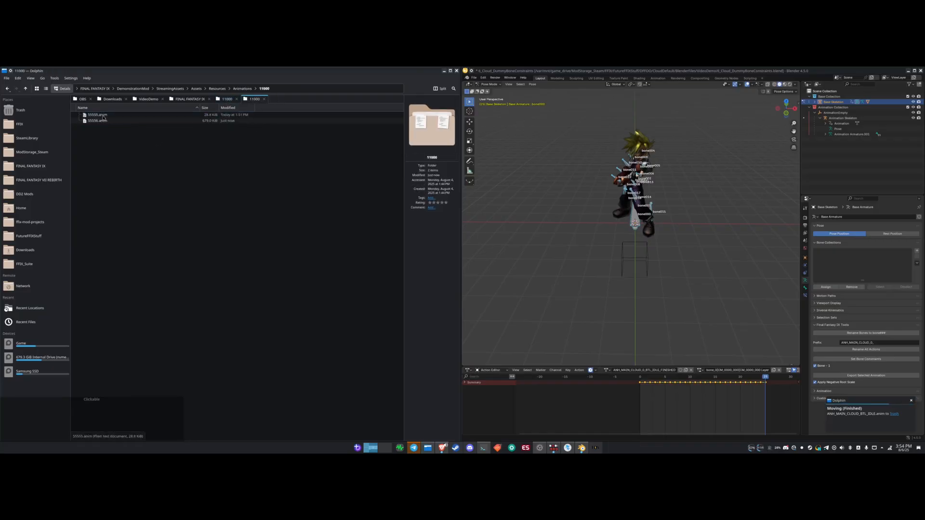
key(alt+Left)
- Launch FINAL FANTASY IX and start the model viewer from the launcher's advanced options
click(357, 448)
text(fin)
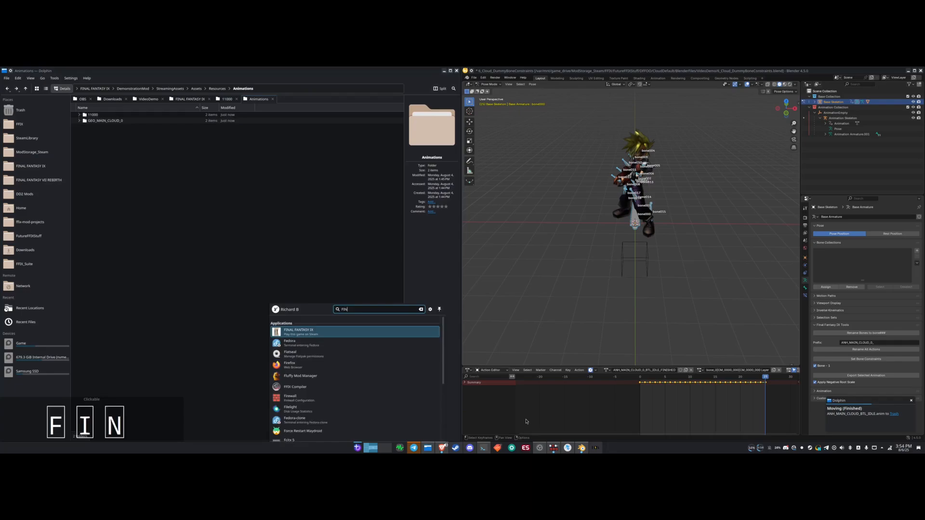
key(Return)
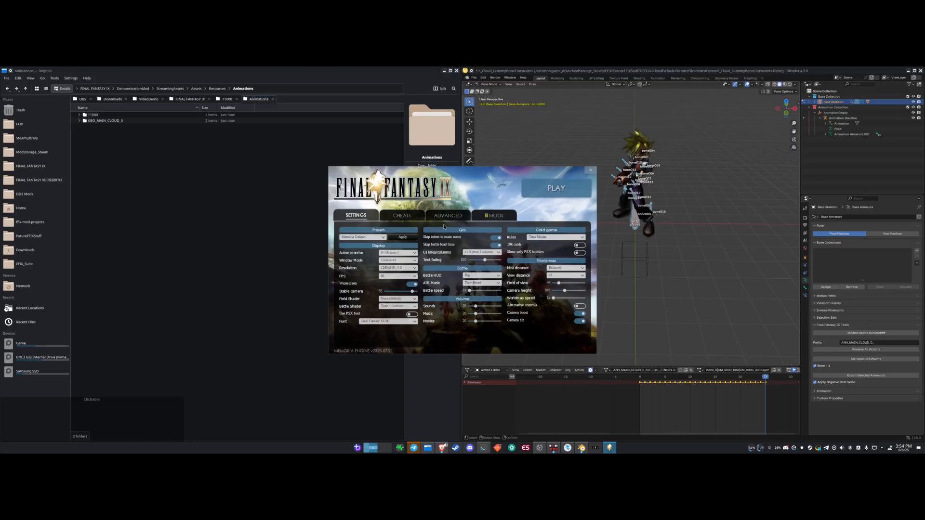
click(446, 216)
click(411, 342)
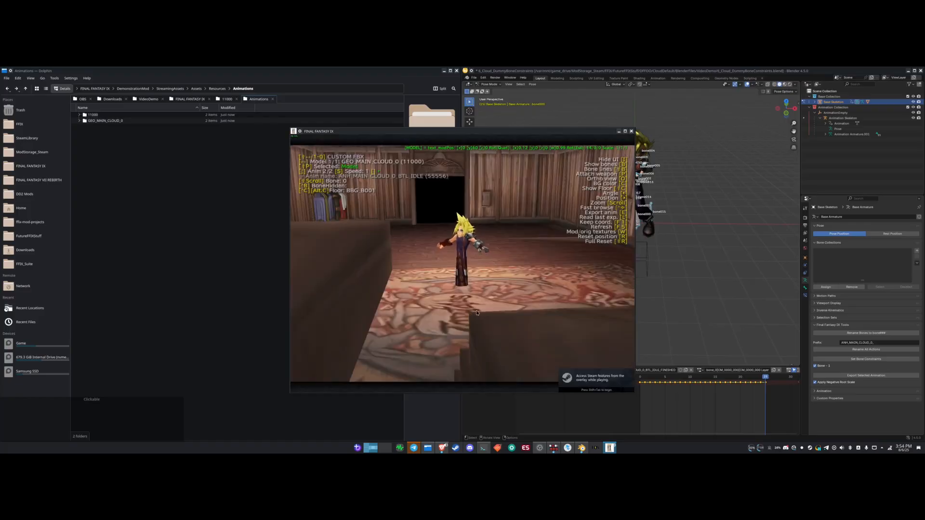
- Play the idle animation on GEO_MAIN_CLOUD_0, and switch to ANH_MAIN_CLOUD_0_BTL_TPOSE for comparison
key(space)
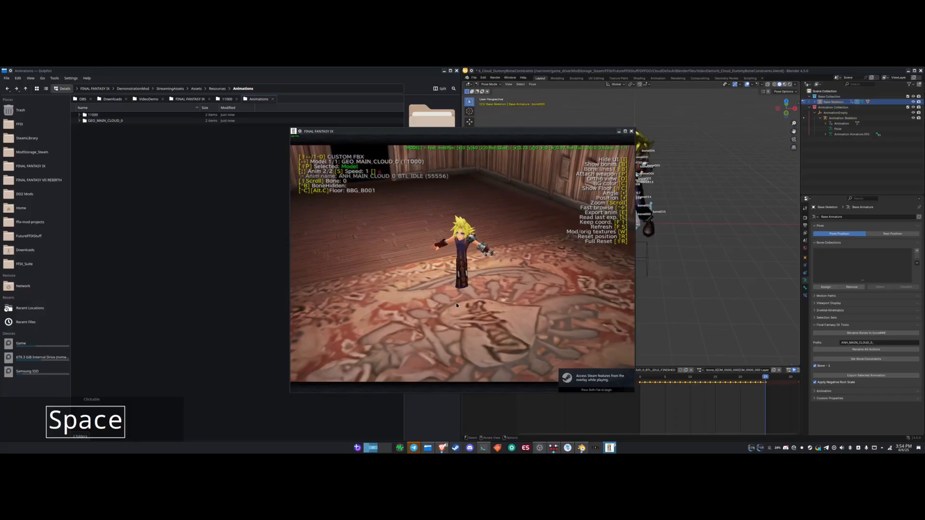
key(Left)
key(Right)
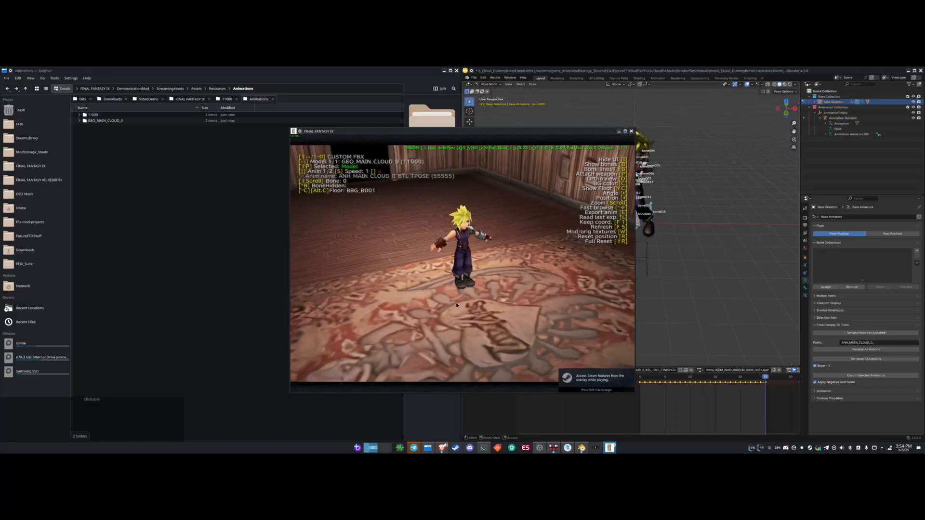
key(space)
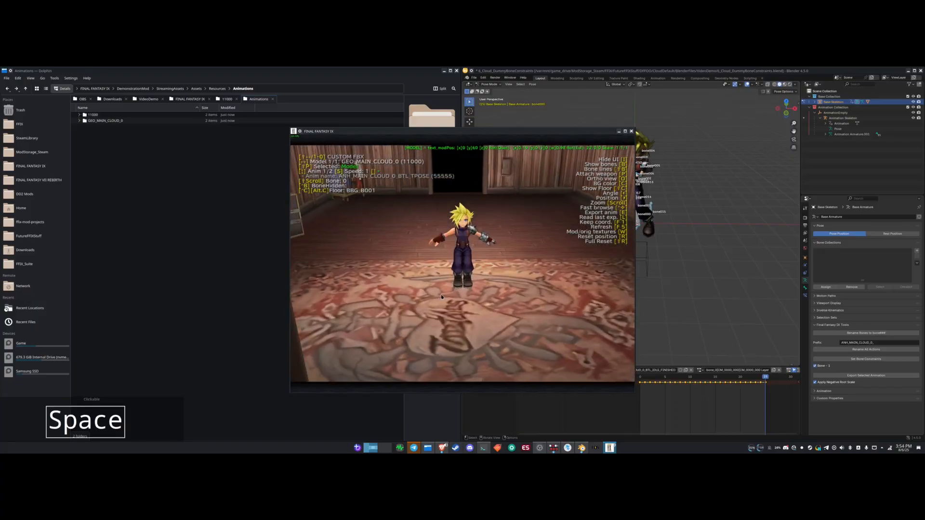
key(space)
- Return to ANH_MAIN_CLOUD_0_BTL_IDLE and examine its playback on the model from different angles
key(Up)
key(Up)
key(Down)
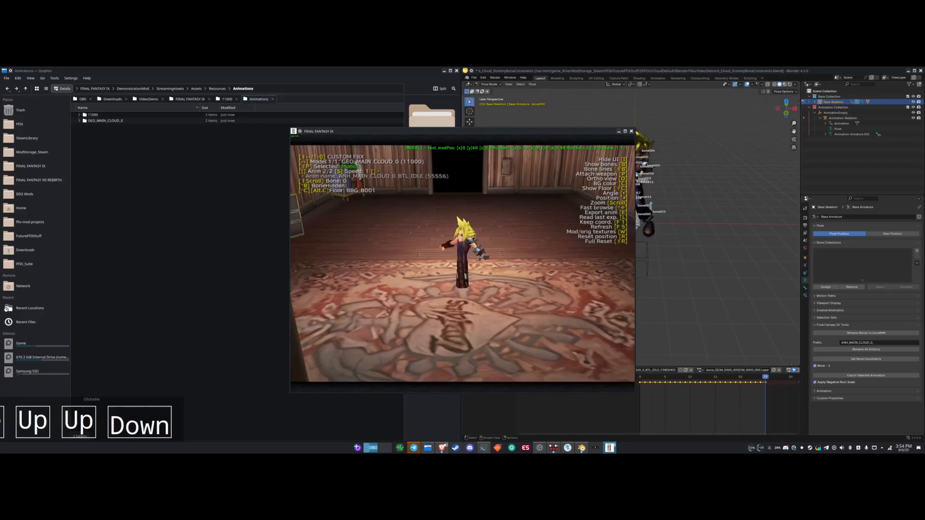
mouse_move(456, 286)
mouse_down()
mouse_move(498, 267)
mouse_move(475, 293)
mouse_move(458, 285)
mouse_up()
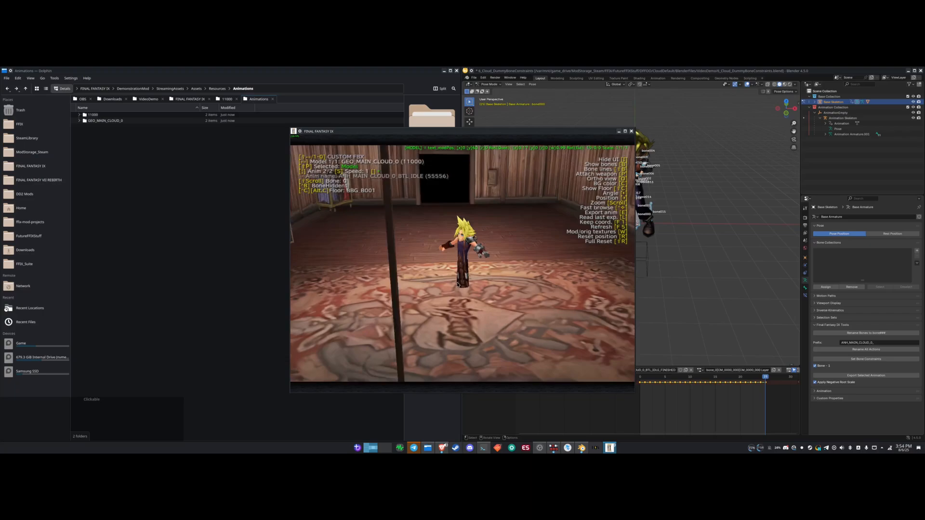
key(space)
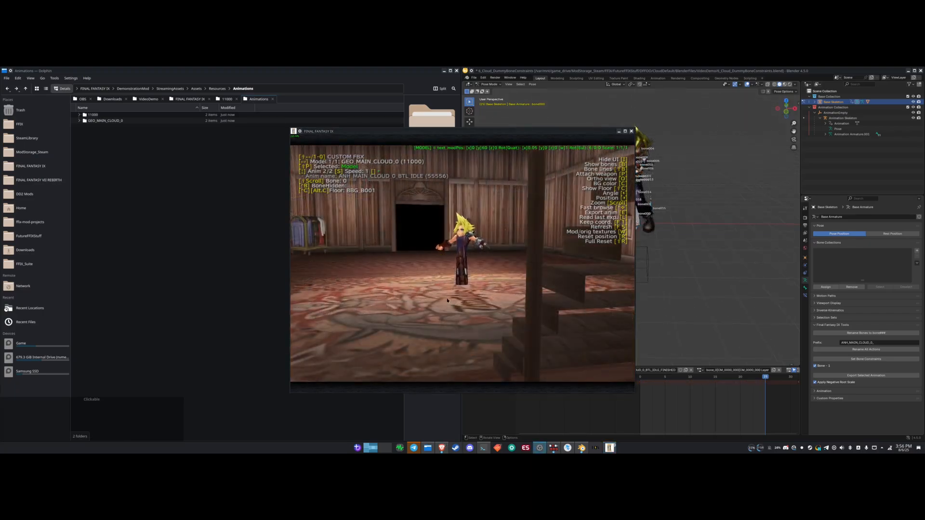
drag(462, 289, 486, 312)
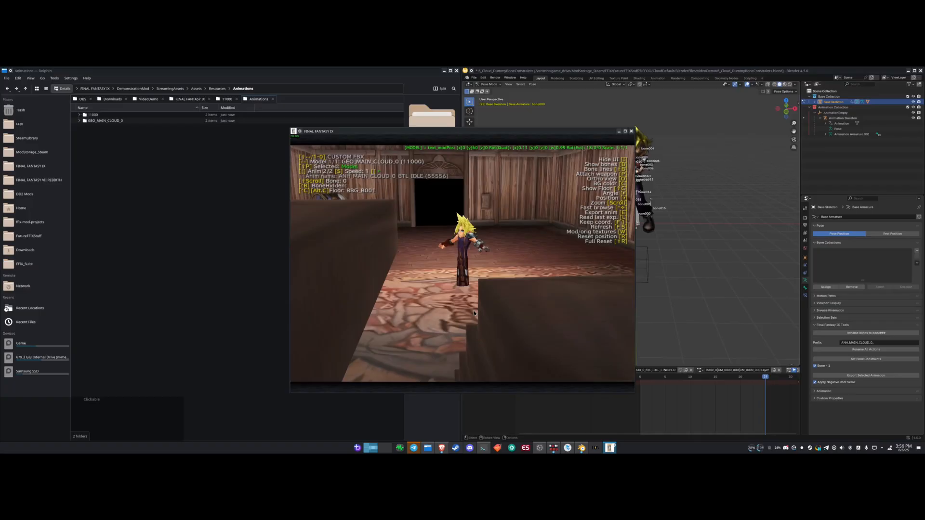
key(space)
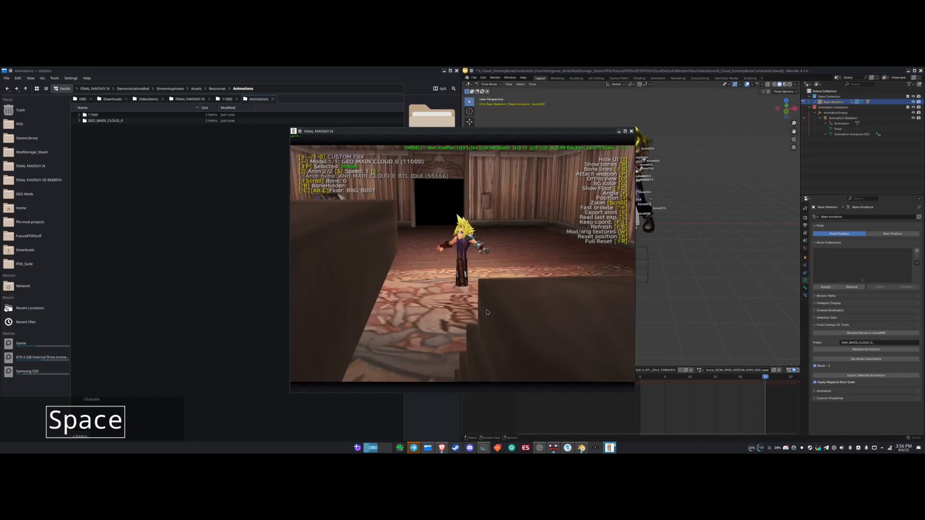
- Switch to Blender and save the Cloud dummy bone constraints file
click(693, 273)
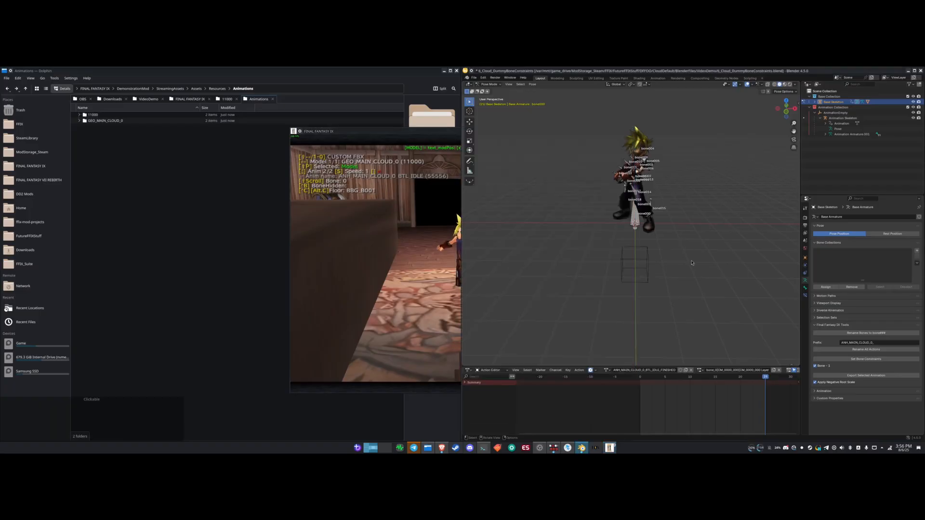
middle_drag(669, 275, 666, 276)
key(ctrl+s)
- Switch back to the game's model viewer and compare the idle animation's deformation with the Blender pose
click(452, 334)
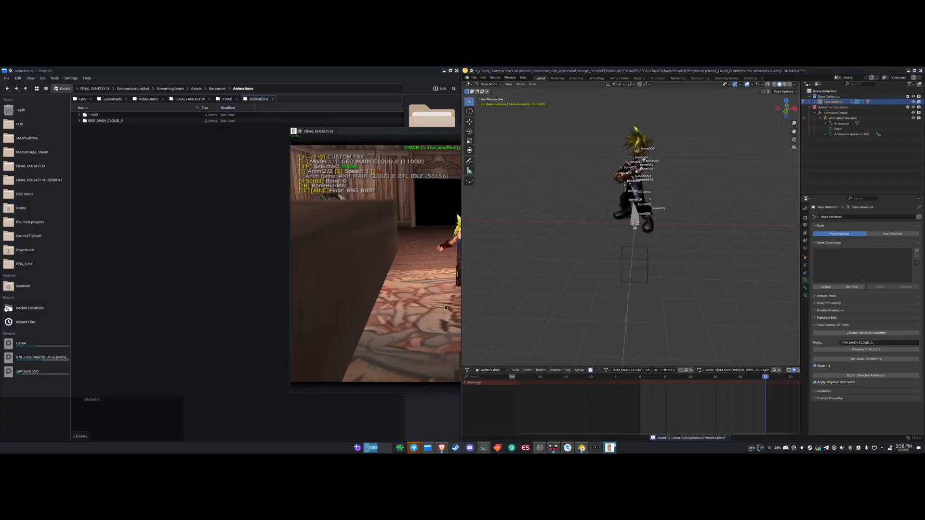
key(space)
scroll(470, 337, up, 1)
mouse_move(469, 336)
mouse_down()
mouse_move(470, 313)
mouse_move(470, 324)
mouse_up()
scroll(470, 323, down, 2)
drag(476, 265, 484, 288)
key(space)
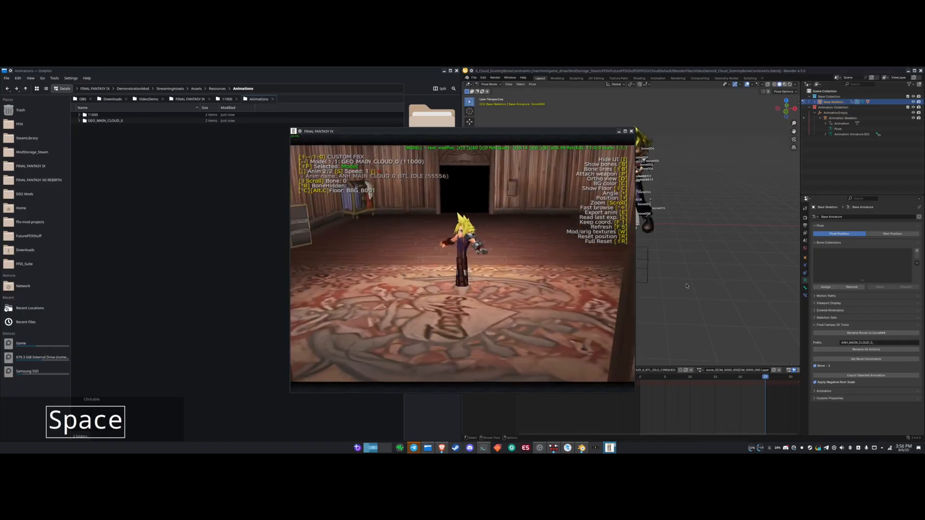
click(688, 285)
click(434, 228)
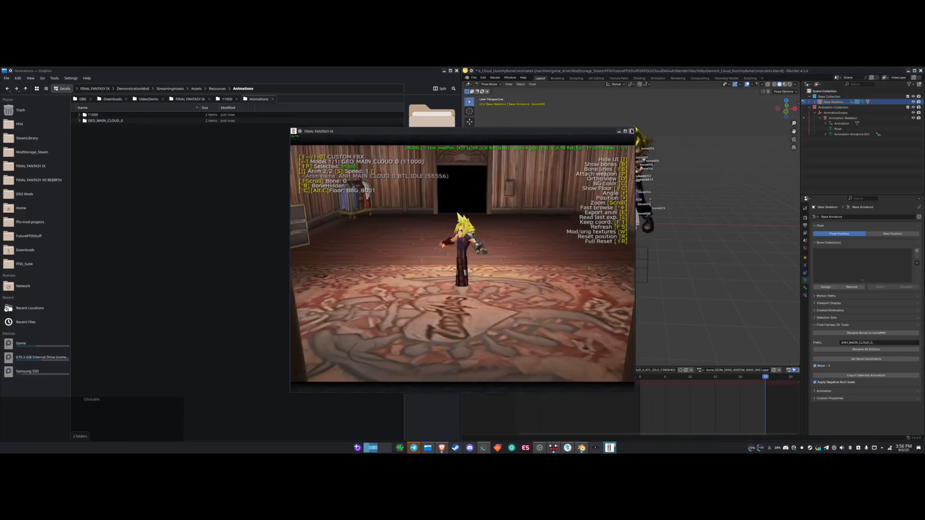
- Start a second Blender instance and open the Cloud_ModelOnly blend file in it
click(728, 277)
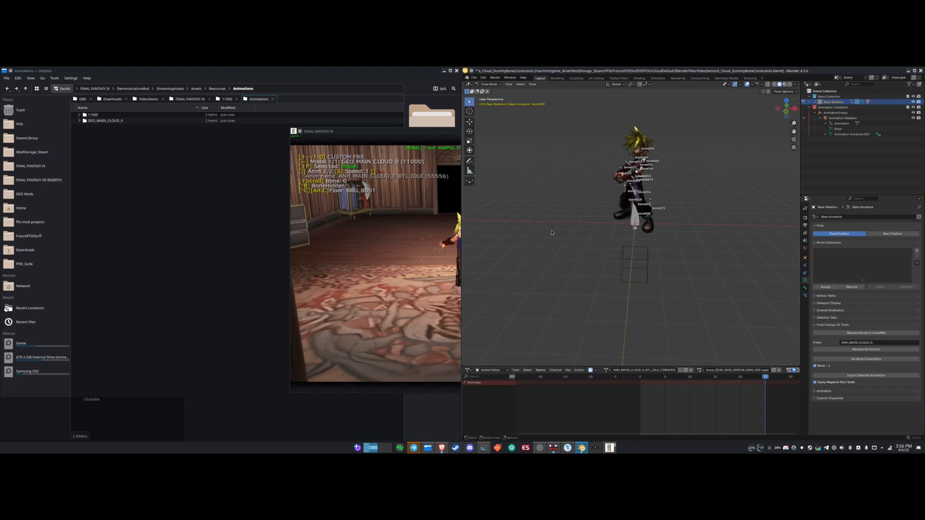
key(super)
text(blen)
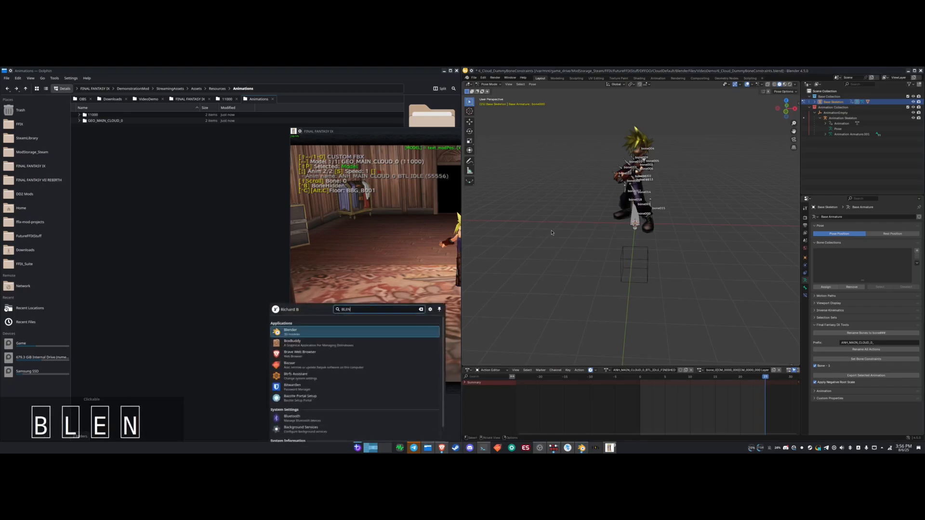
key(Return)
key(super+Right)
key(Escape)
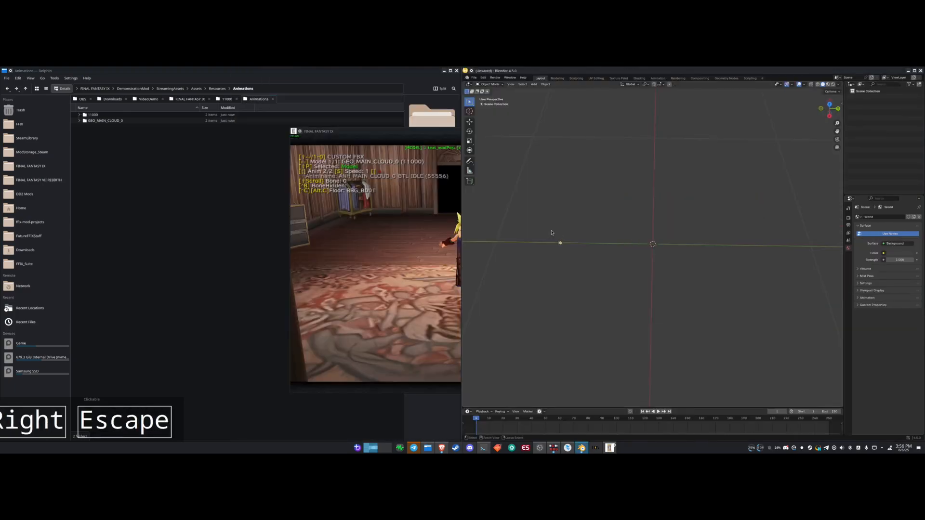
key(ctrl+o)
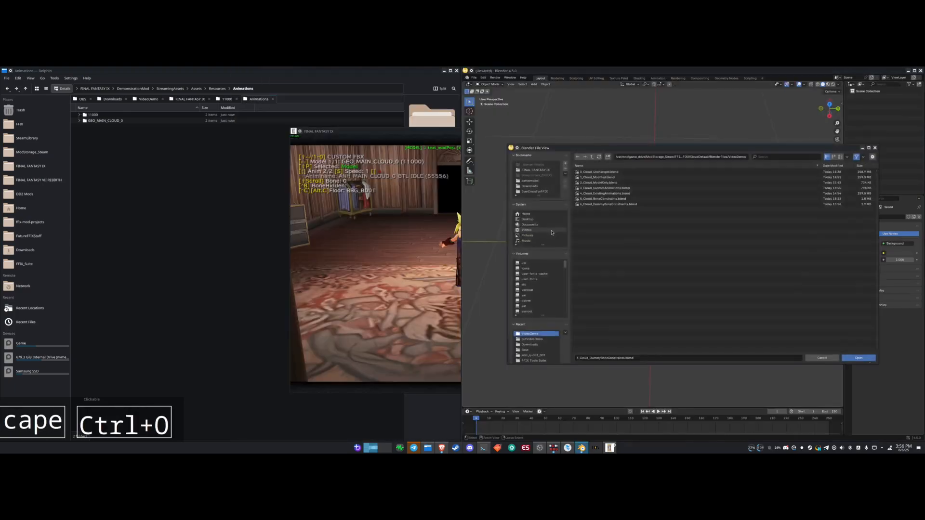
double_click(599, 183)
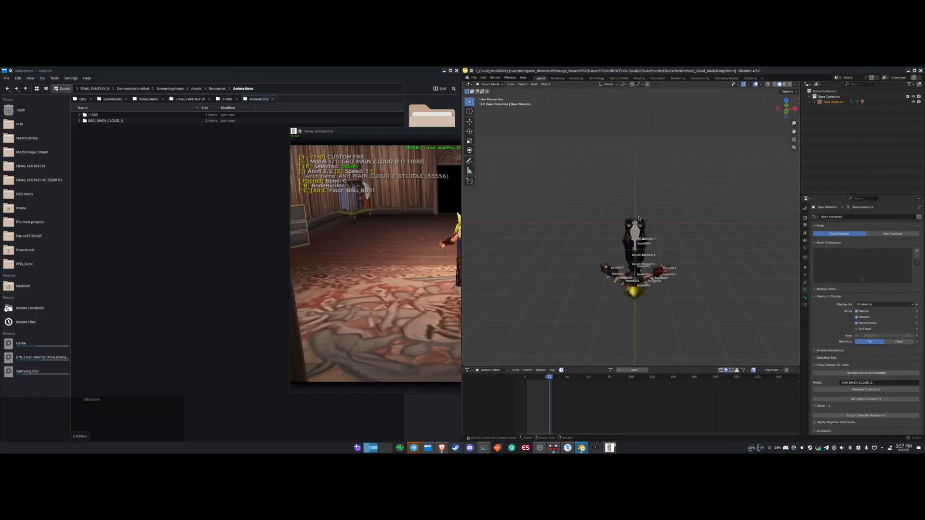
- Select the whole Cloud model with its armature and scale it by -1
click(642, 246)
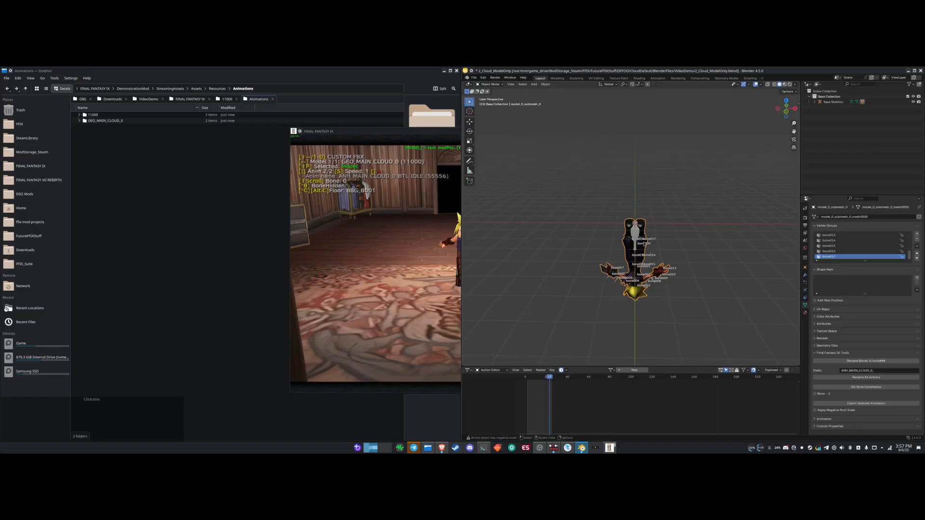
key(a)
key(s)
key(KP_Subtract)
key(1)
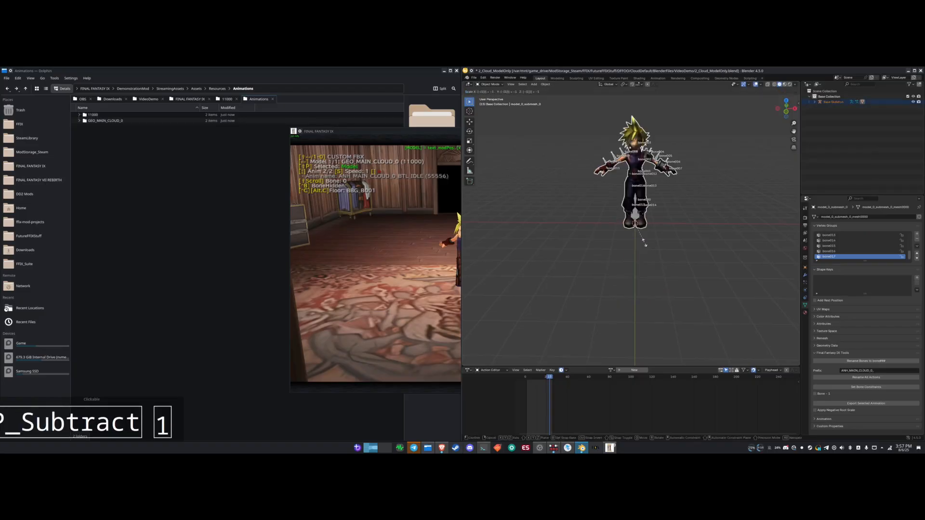
key(KP_Enter)
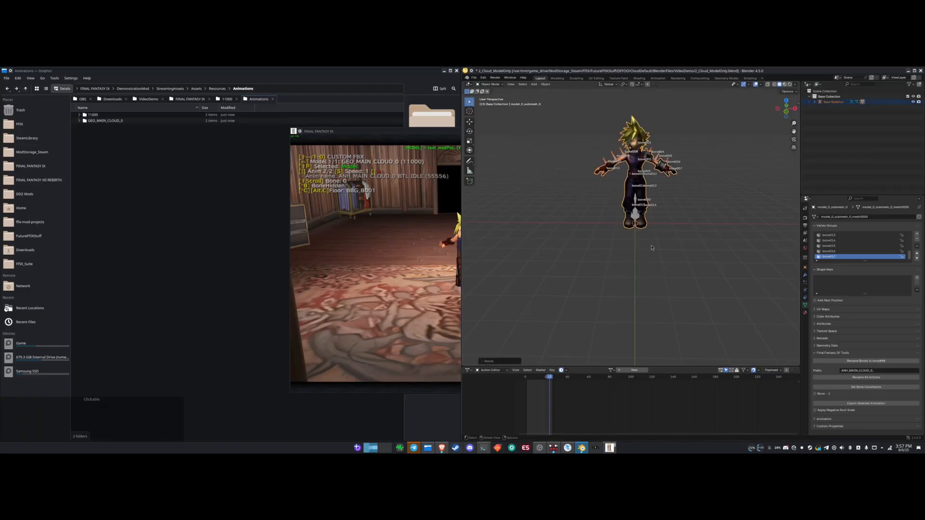
- Put the Base Skeleton armature in Edit Mode and add a new bone at its origin
click(832, 102)
click(815, 102)
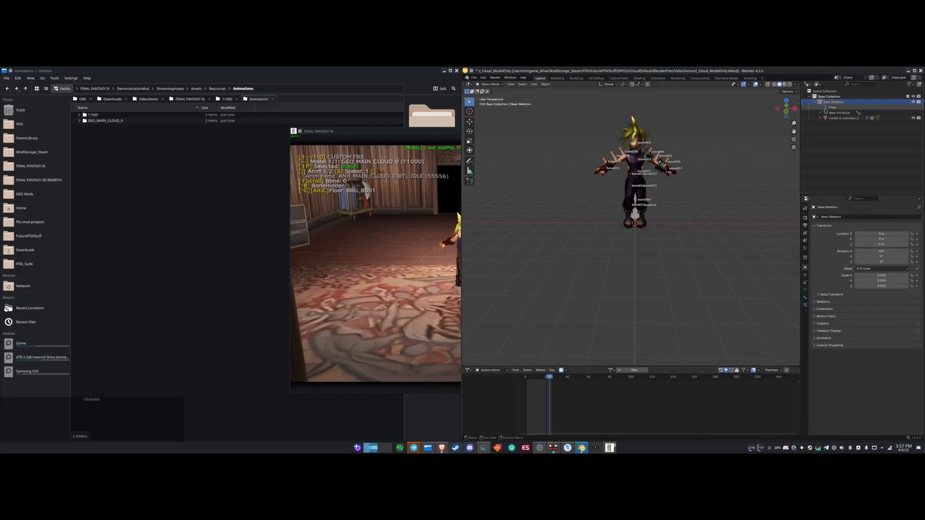
shift+click(821, 112)
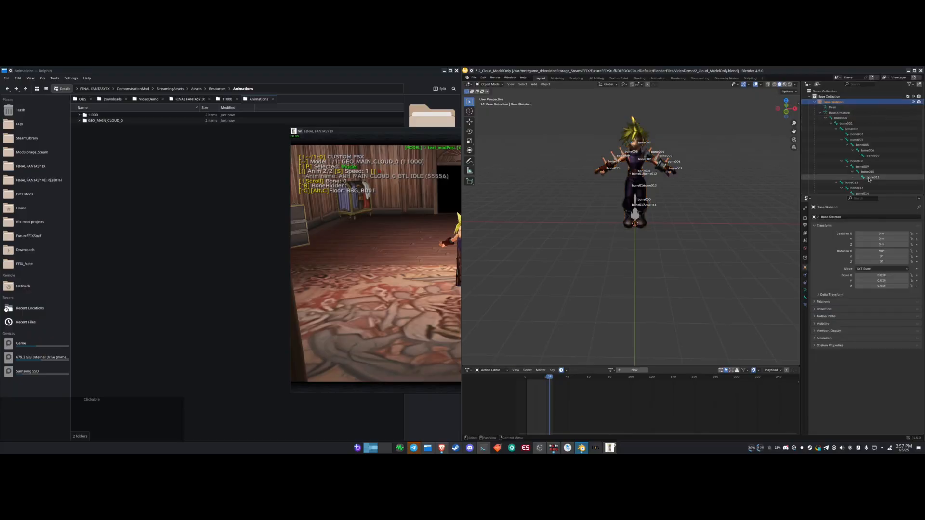
click(840, 117)
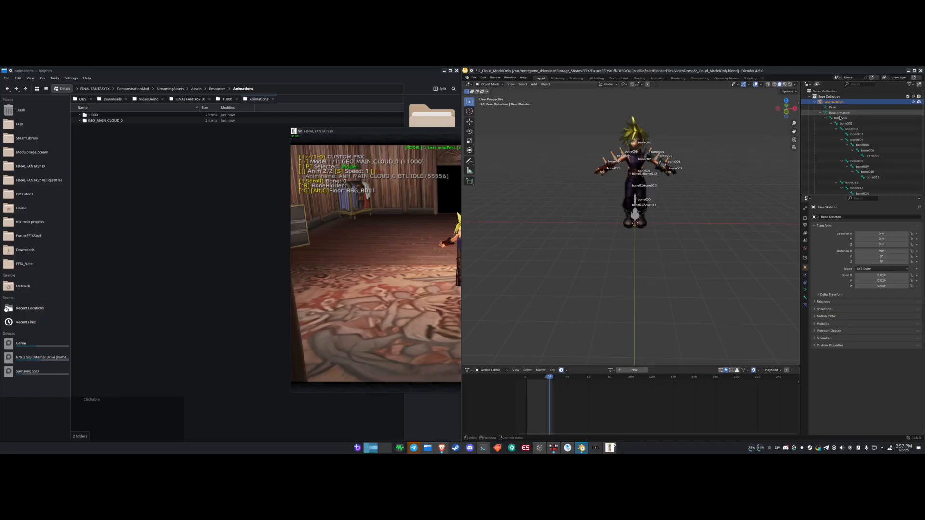
key(Tab)
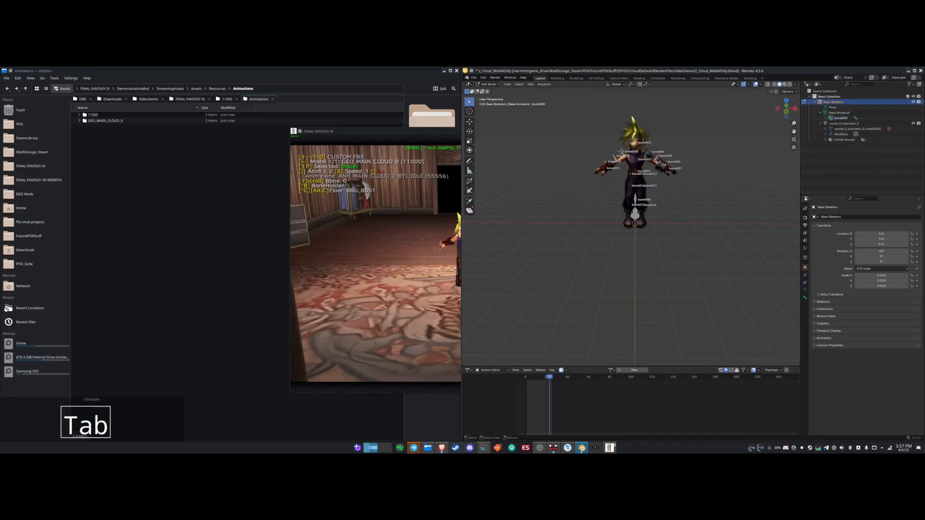
key(shift+a)
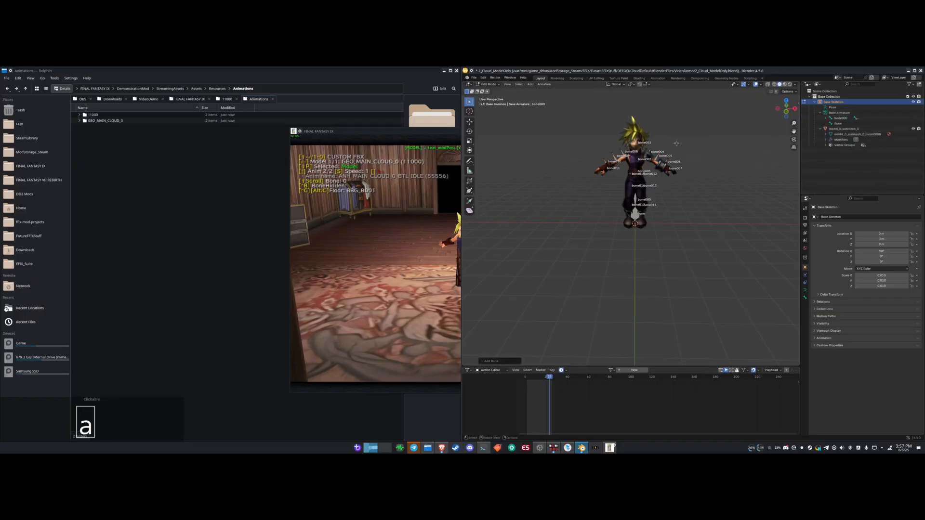
- Parent bone000 to the newly added bone in the Base Armature
click(838, 124)
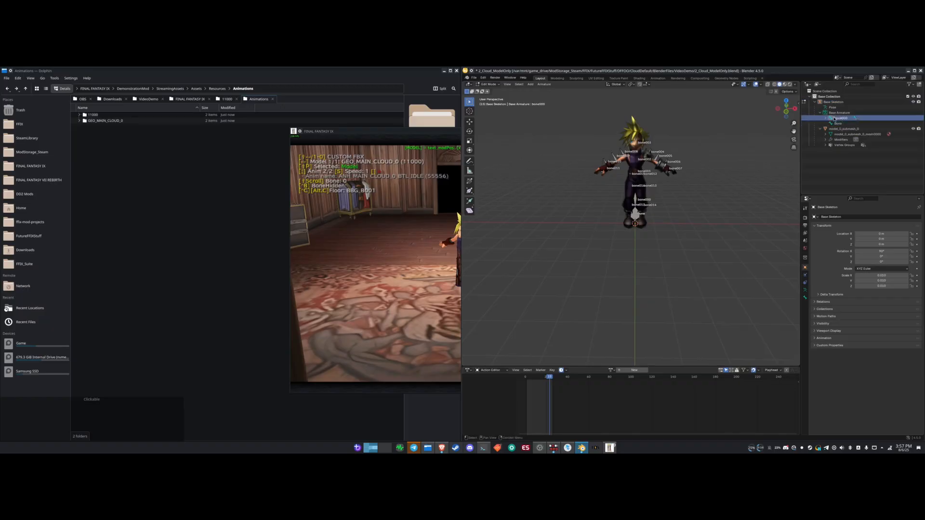
click(545, 85)
mouse_move(589, 188)
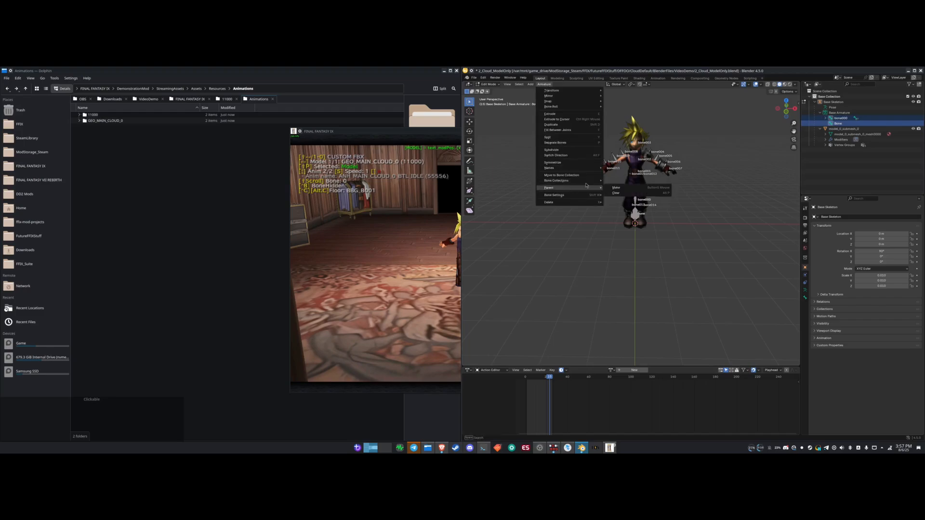
click(618, 188)
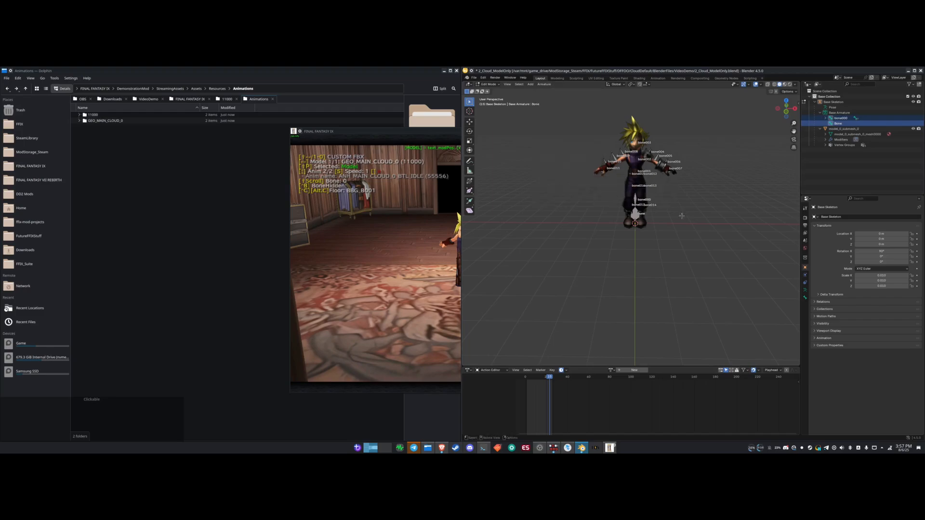
click(544, 84)
mouse_move(589, 188)
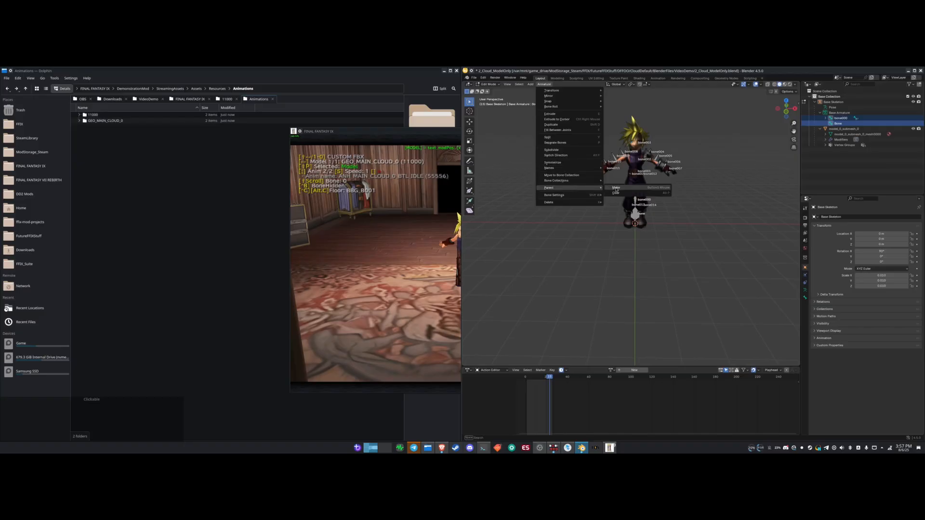
click(617, 188)
click(617, 192)
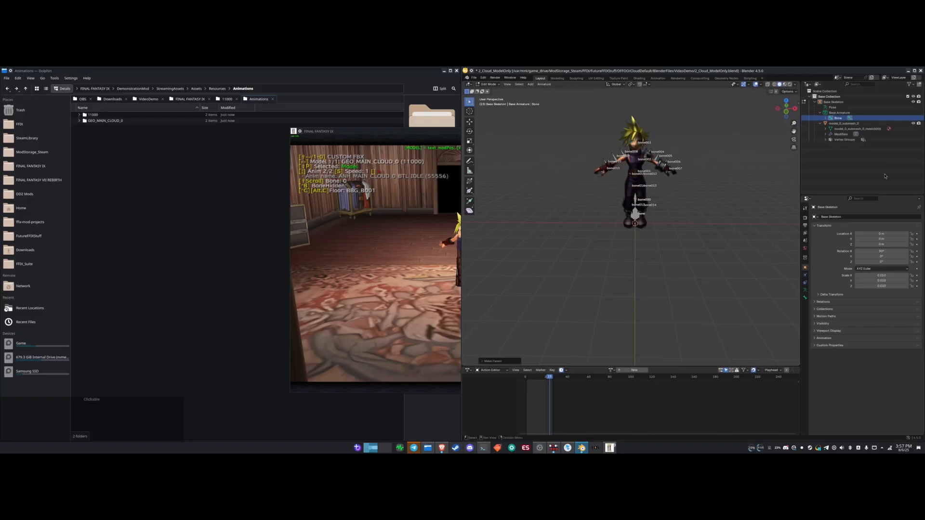
- Rename the Base Armature's bones to the bone### scheme with the Final Fantasy IX Tools and return to Object Mode
click(805, 291)
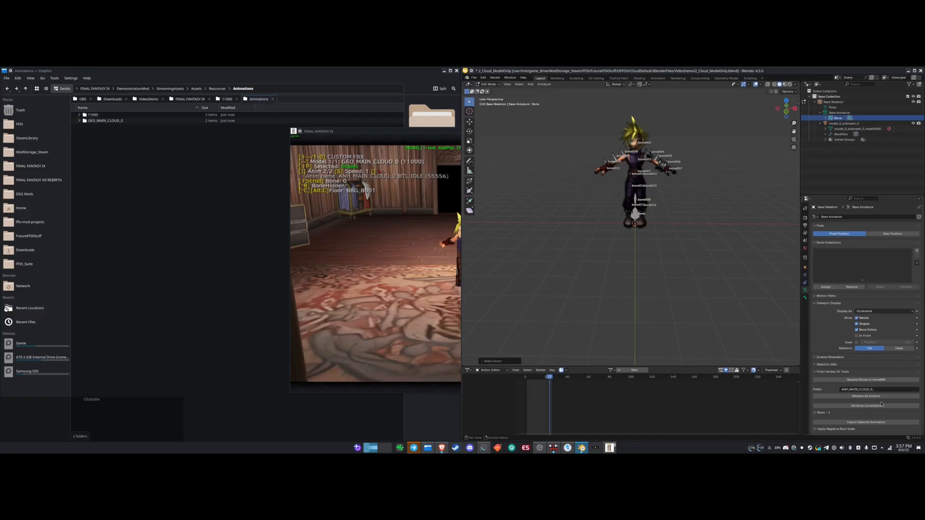
click(866, 379)
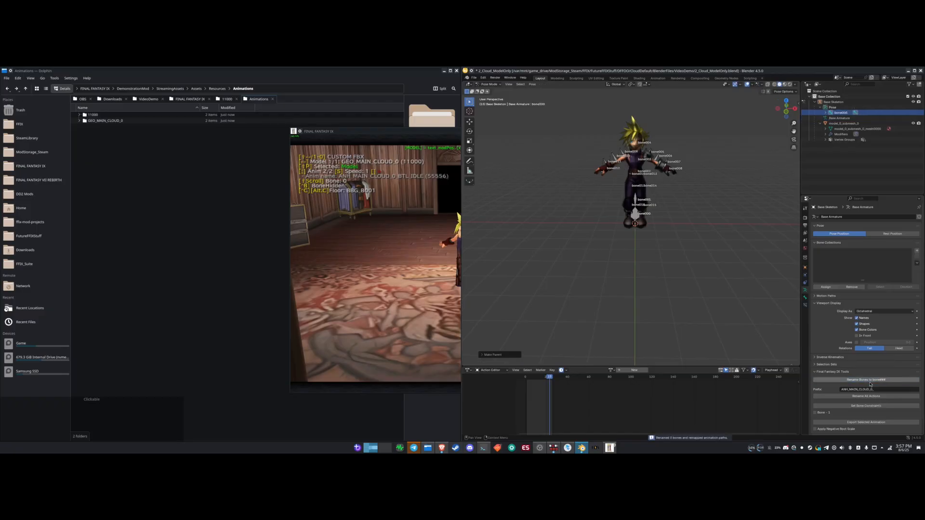
click(647, 241)
key(a)
key(Tab)
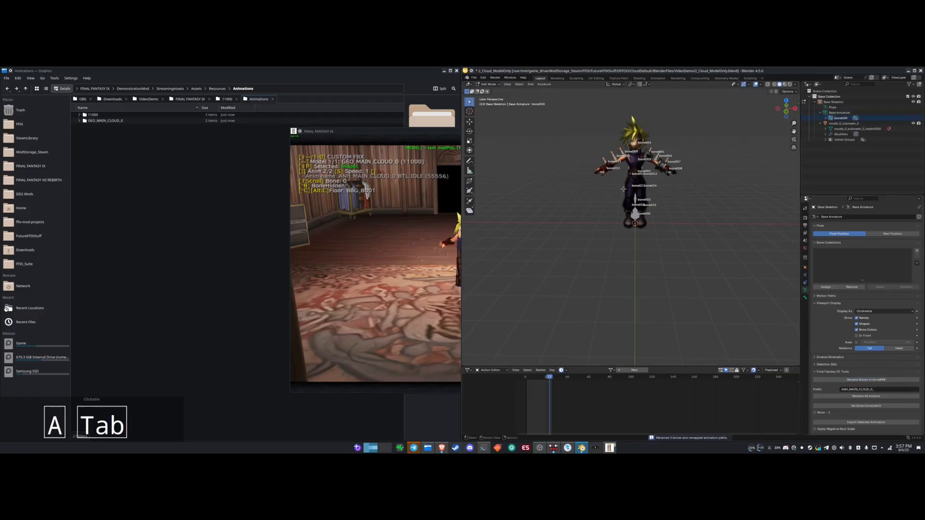
key(Tab)
key(ctrl+Tab)
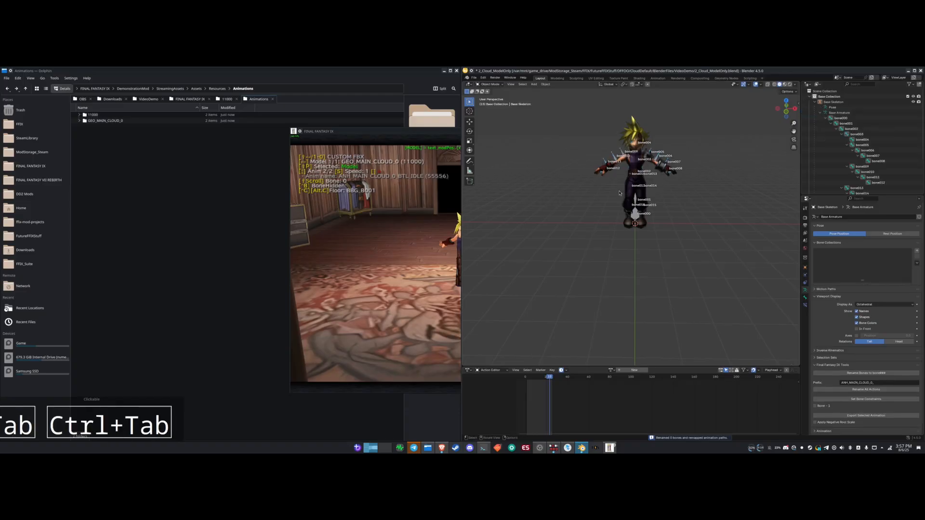
- Select the whole Cloud model with its armature in Object Mode and scale it by -1
key(a)
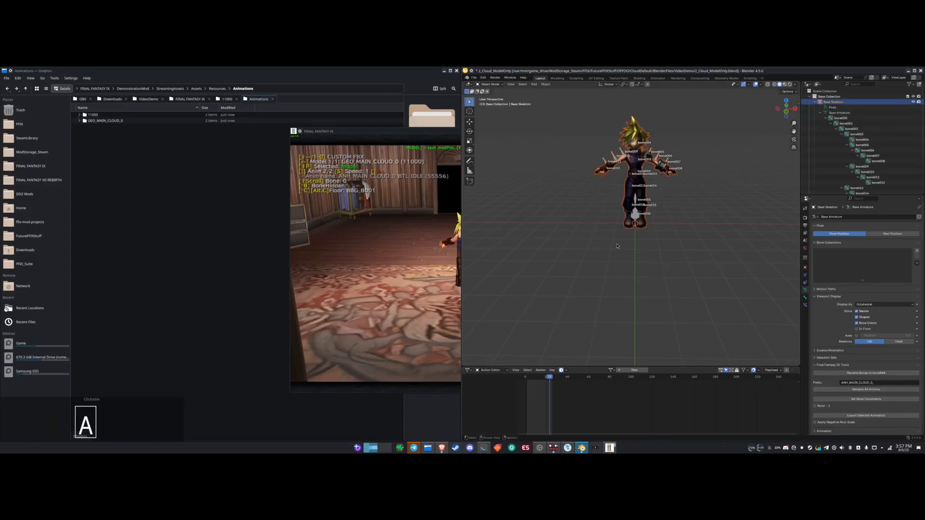
key(s)
key(KP_Subtract)
key(KP_End)
key(KP_Enter)
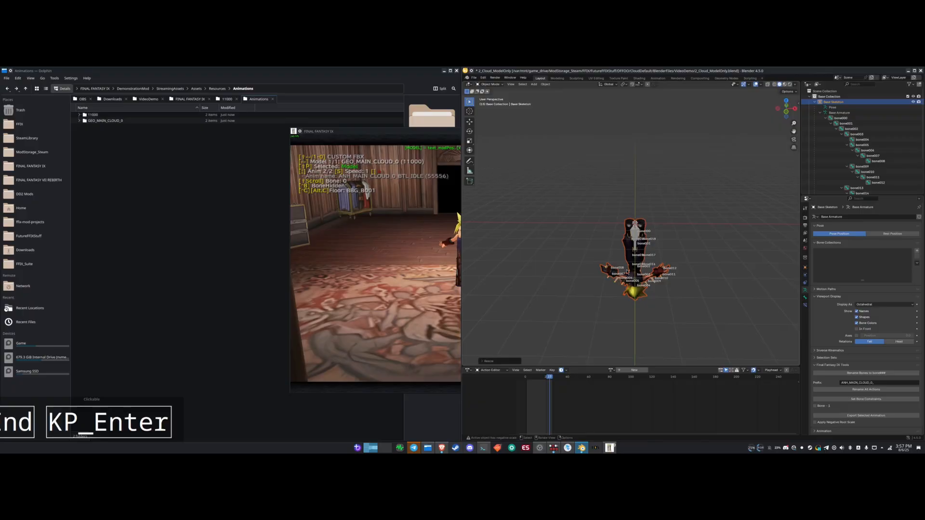
mouse_move(649, 297)
middle_down()
mouse_move(620, 296)
mouse_move(649, 297)
middle_up()
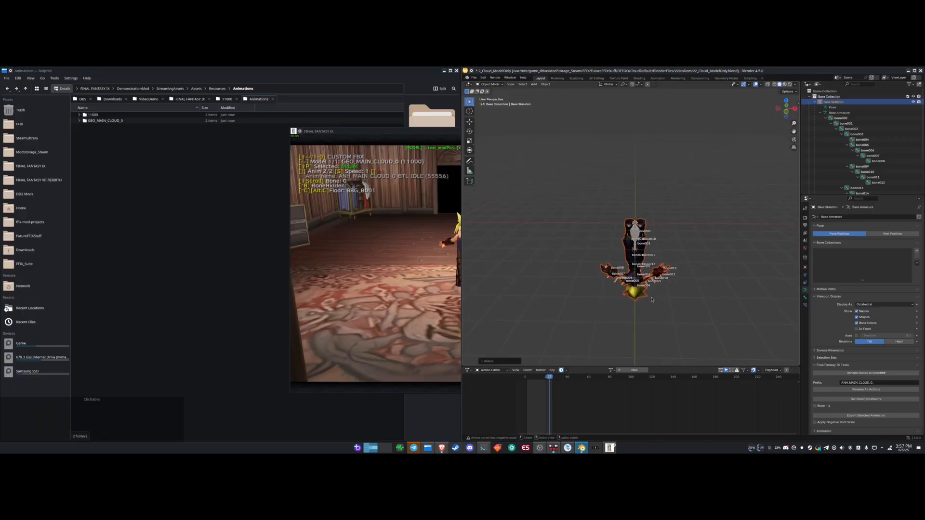
- Export the Cloud model as FBX, overwriting 11000.fbx in the VideoDemo folder
key(e)
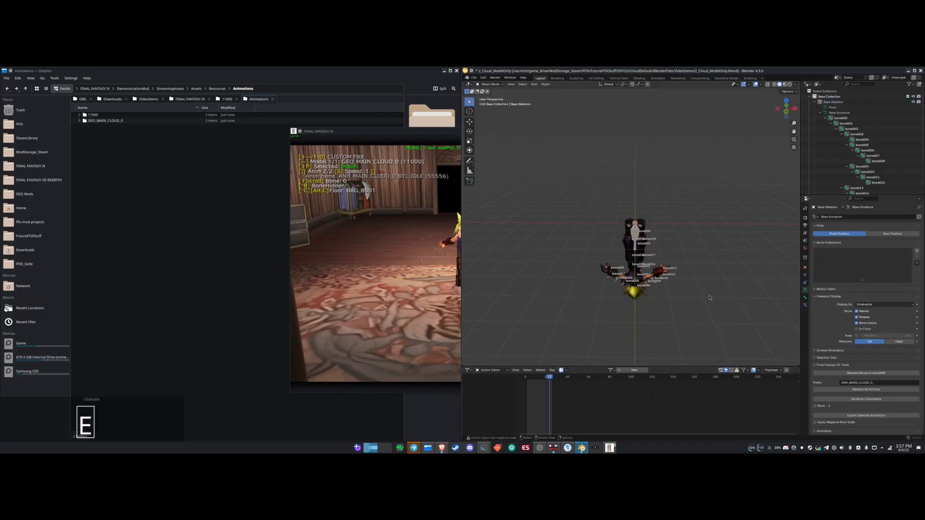
key(ctrl+e)
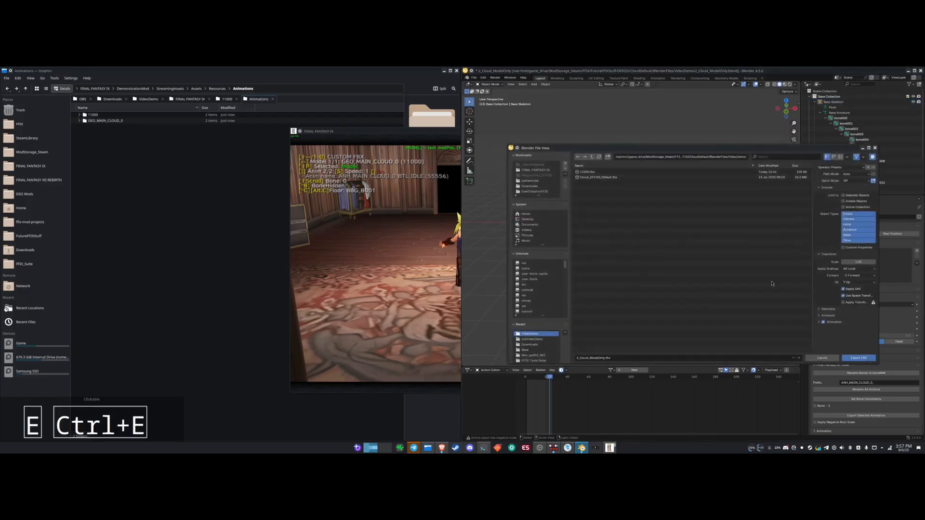
click(829, 316)
click(588, 172)
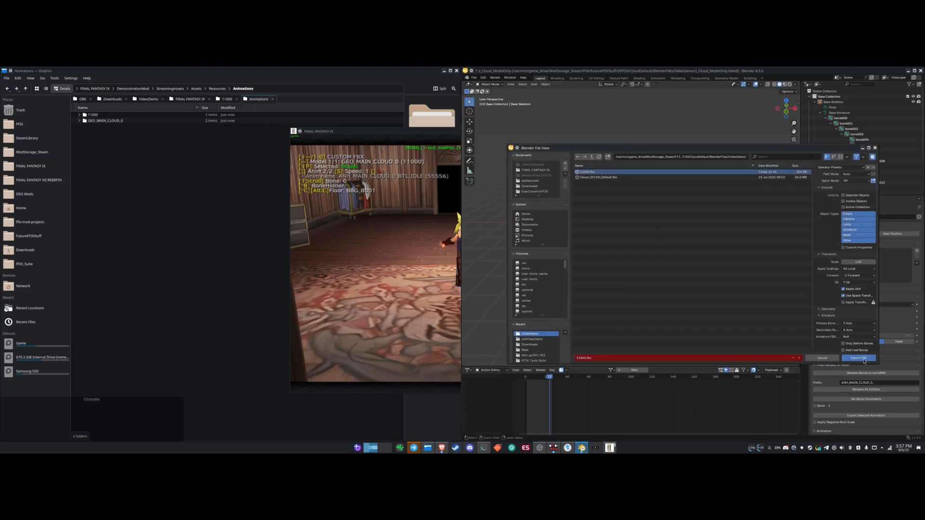
click(859, 359)
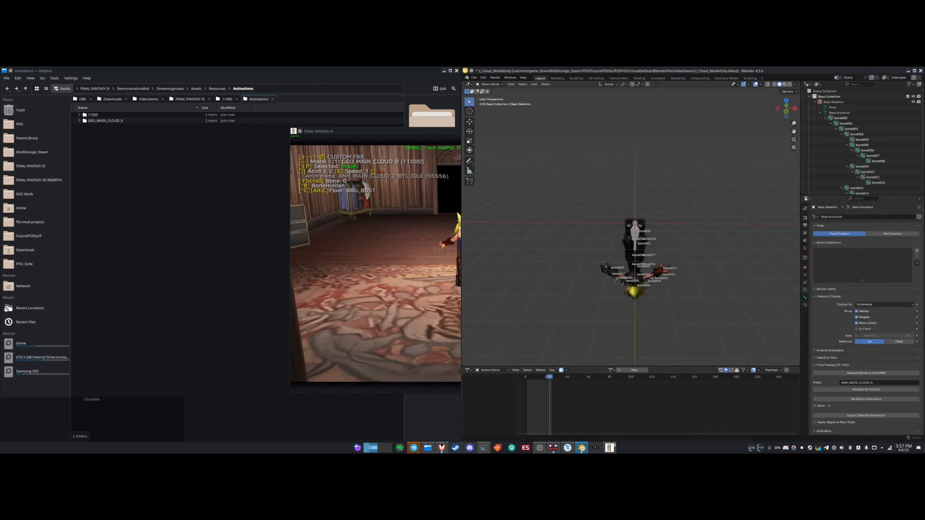
- Copy 11000.fbx from the VideoDemo folder into DemonstrationMod's 11000 model folder, replacing the existing file
click(427, 447)
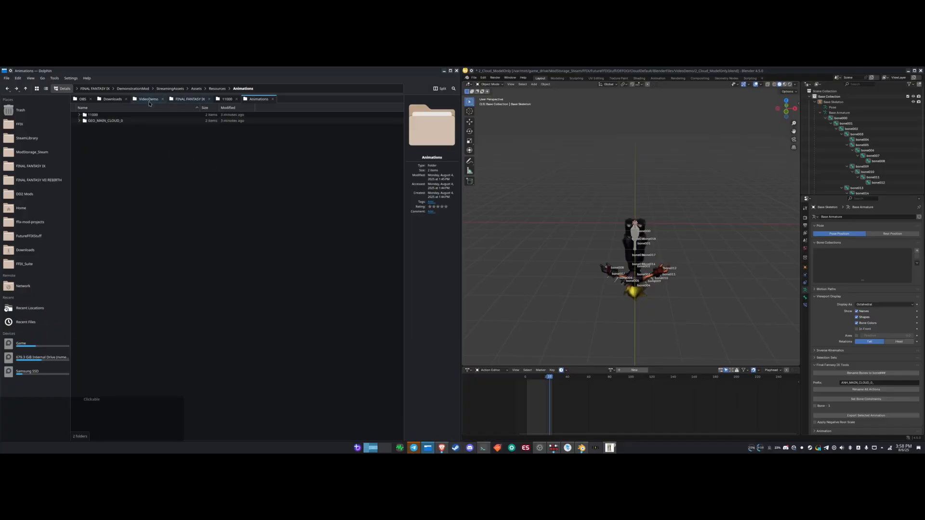
click(112, 99)
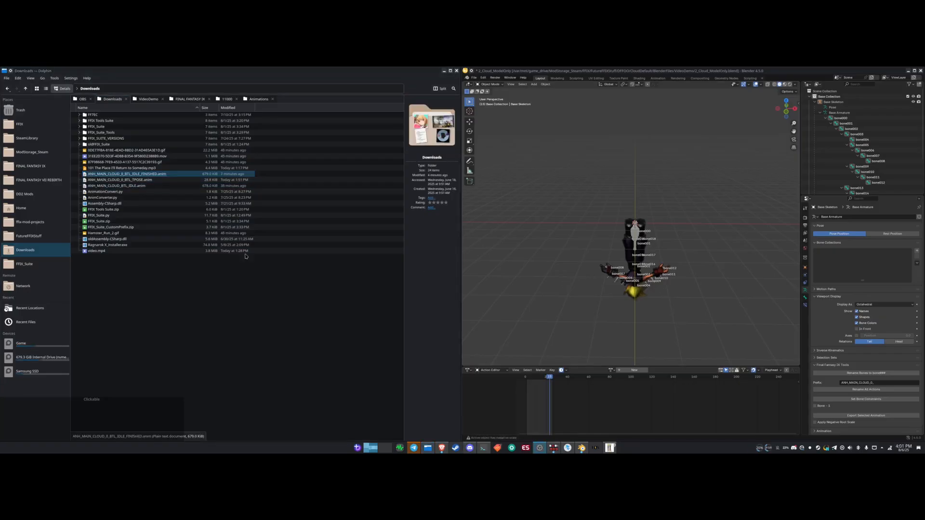
middle_drag(621, 254, 643, 248)
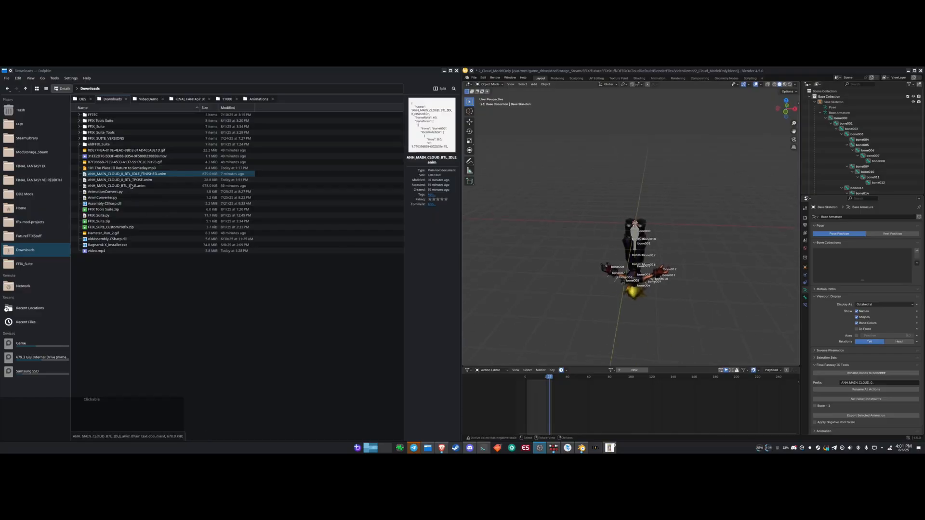
click(148, 99)
key(ctrl+c)
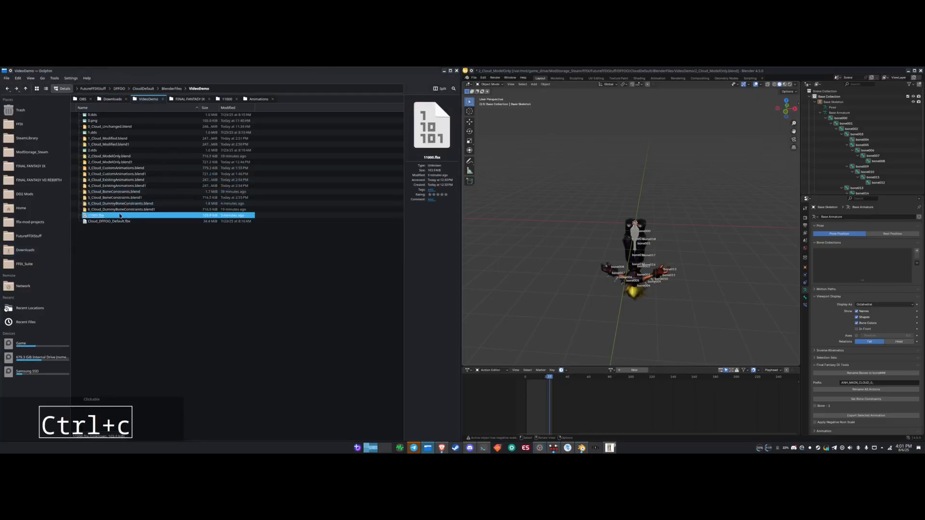
click(218, 99)
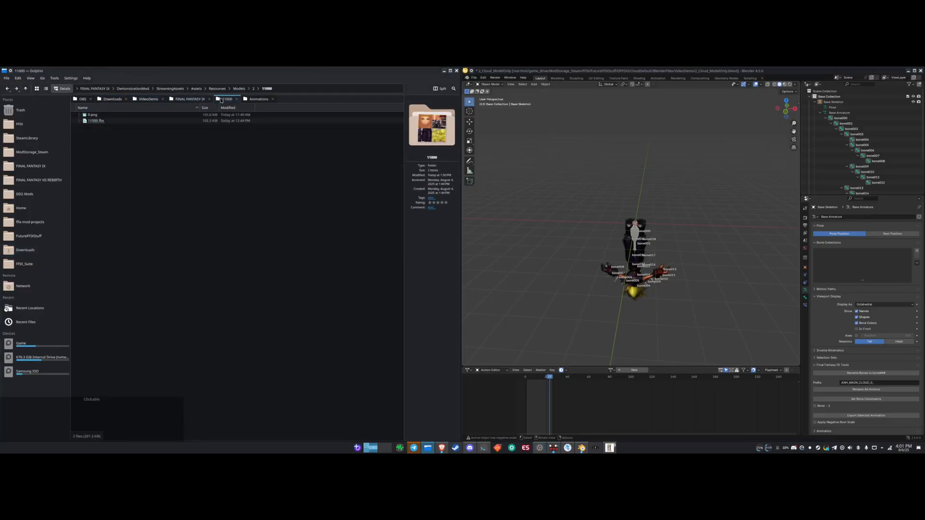
key(ctrl+v)
click(291, 295)
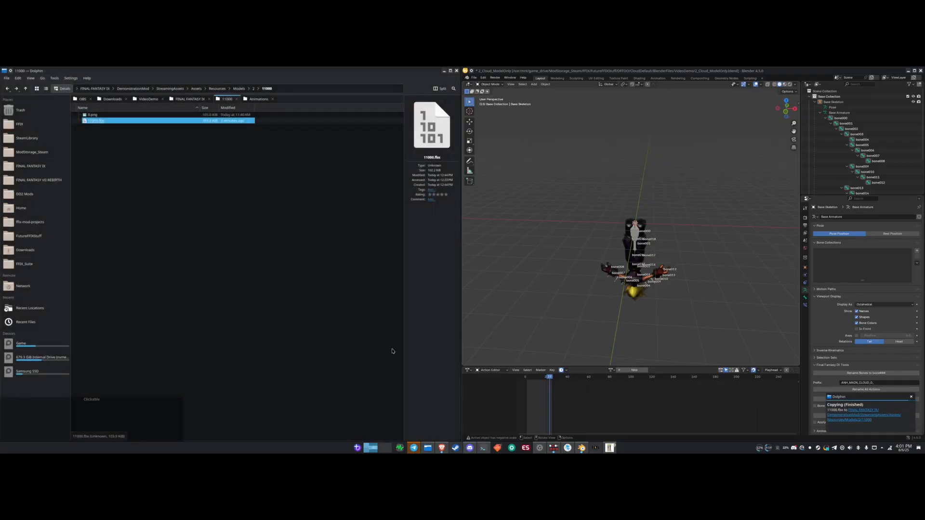
- Switch to the Final Fantasy IX model viewer and reload GEO_MAIN_CLOUD_0 with its BTL_TPOSE animation
click(596, 448)
key(space)
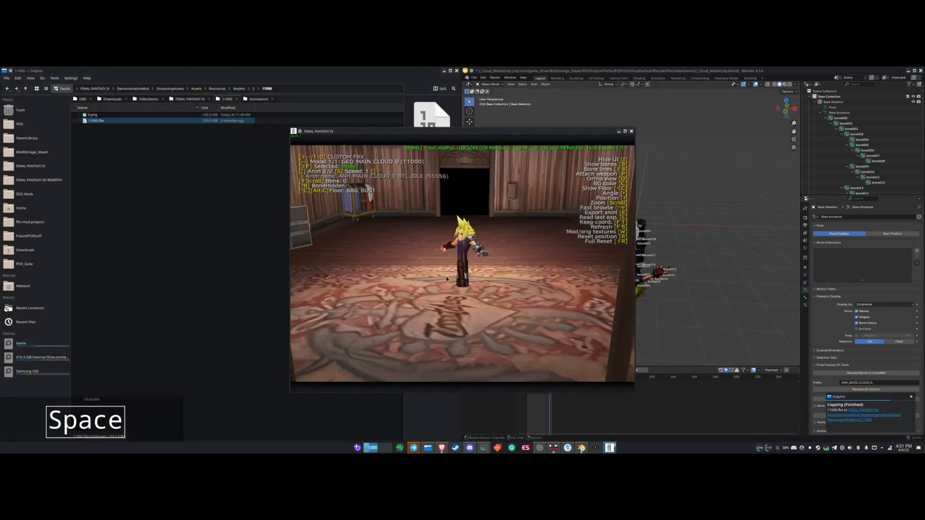
key(space)
key(Left)
key(Right)
key(space)
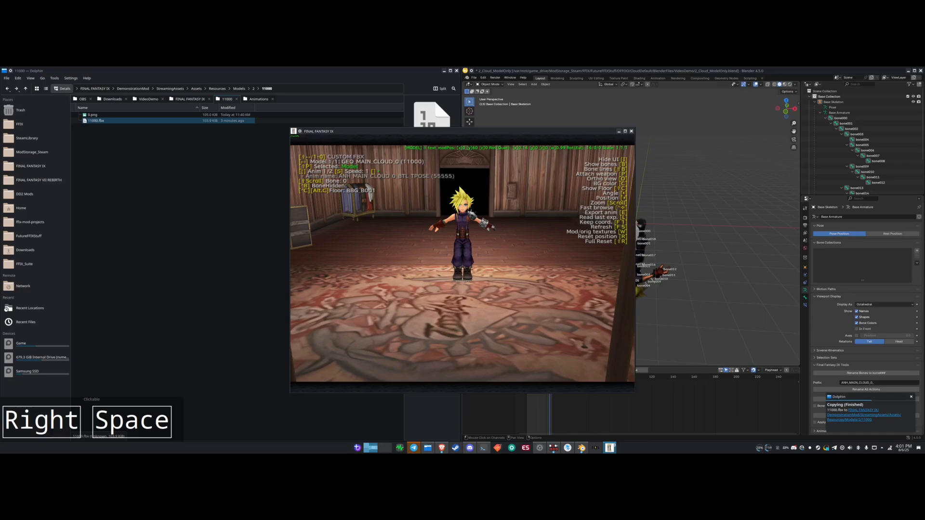
- Show Cloud's bone numbers and compare the BTL_IDLE and BTL_TPOSE animations from several angles
drag(470, 211, 464, 293)
key(Up)
key(b)
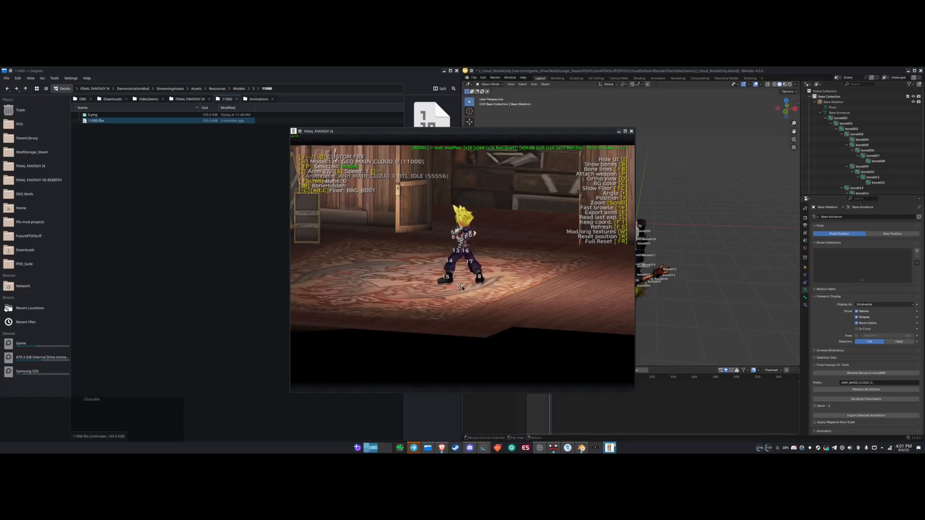
mouse_move(459, 288)
mouse_down()
mouse_move(479, 292)
mouse_move(460, 285)
mouse_up()
key(Down)
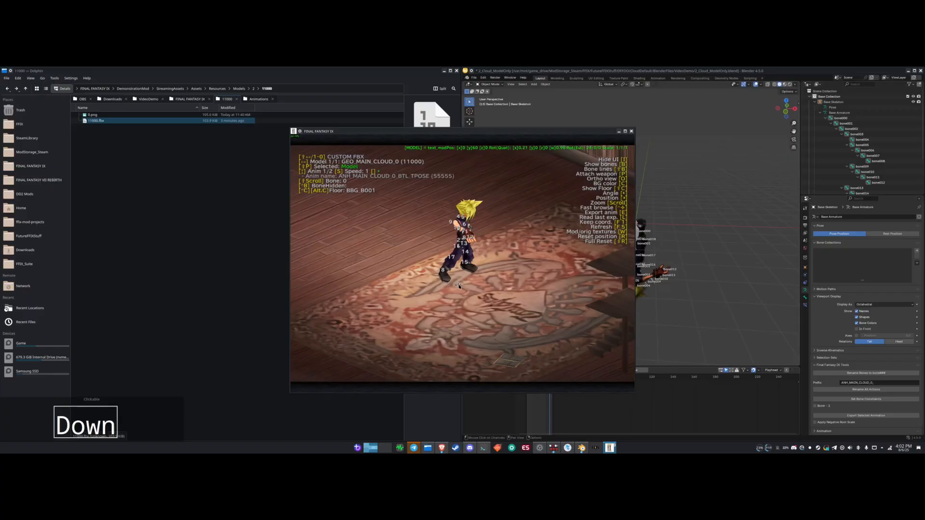
key(Up)
key(Down)
key(Down)
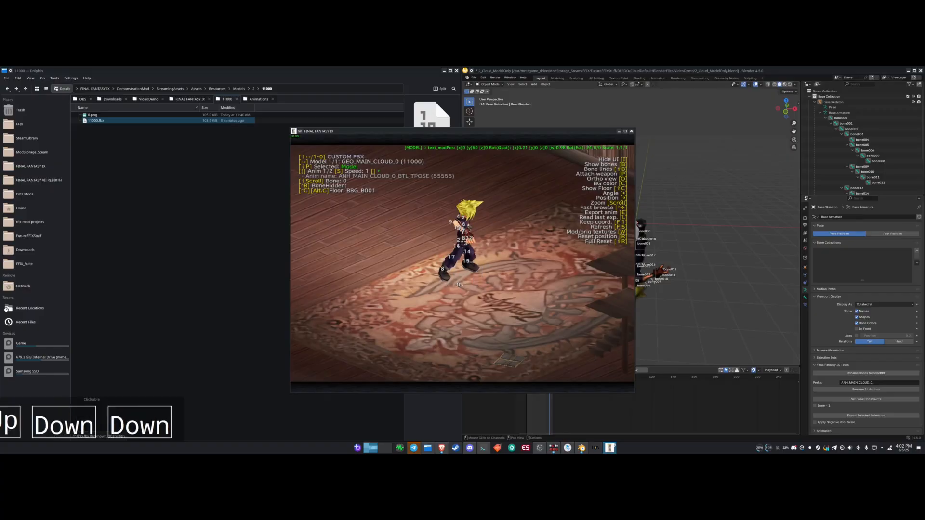
- Reload Cloud's model, inspect the T-pose up close, and check the BTL_IDLE animation from the front
key(space)
key(Left)
key(Right)
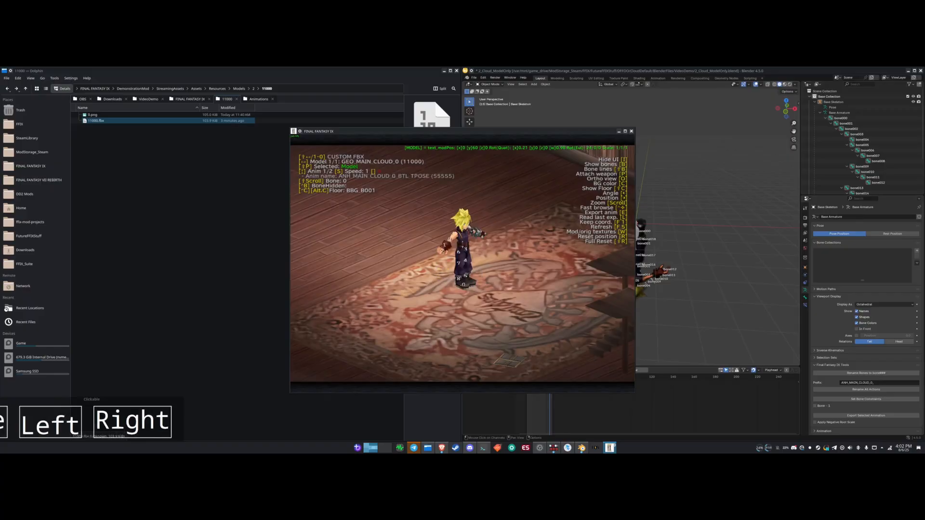
drag(486, 284, 464, 269)
key(space)
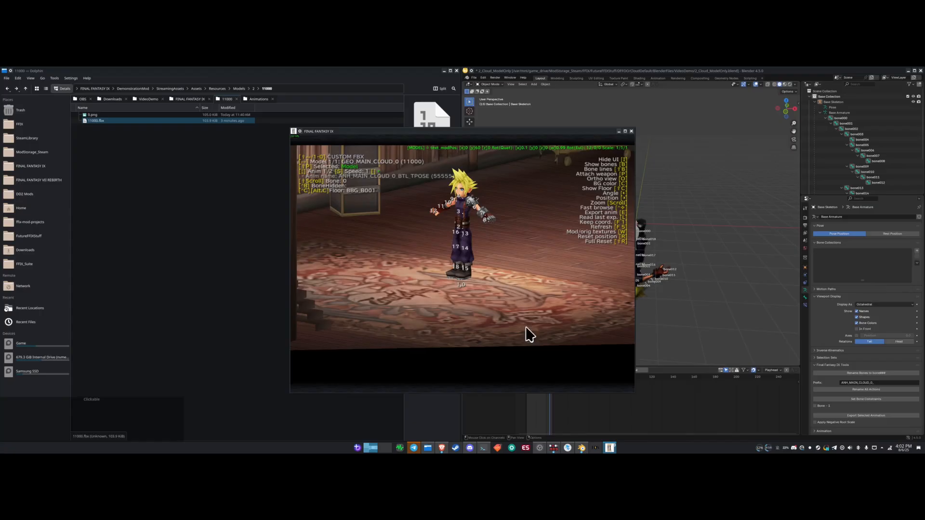
key(Up)
drag(502, 317, 465, 316)
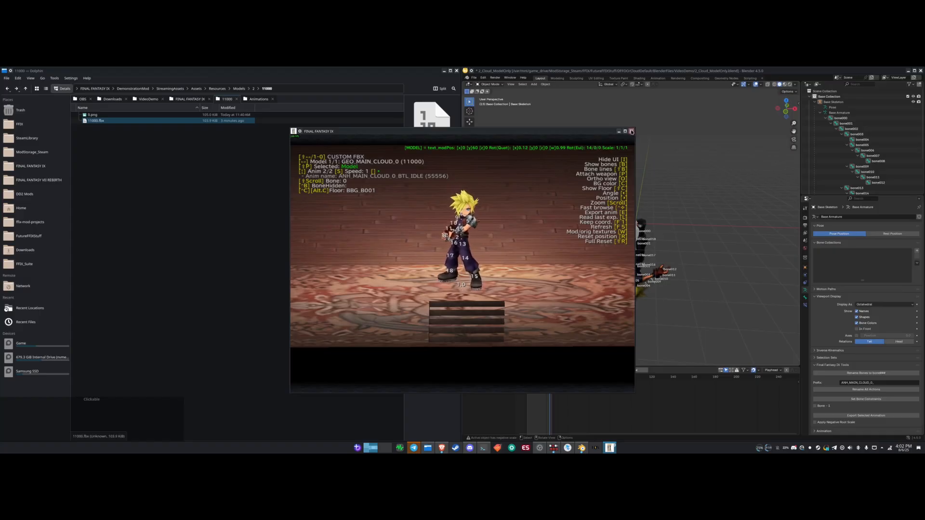
- Quit the game and open Cloud's advanced character parameters in Hades Workshop
click(632, 132)
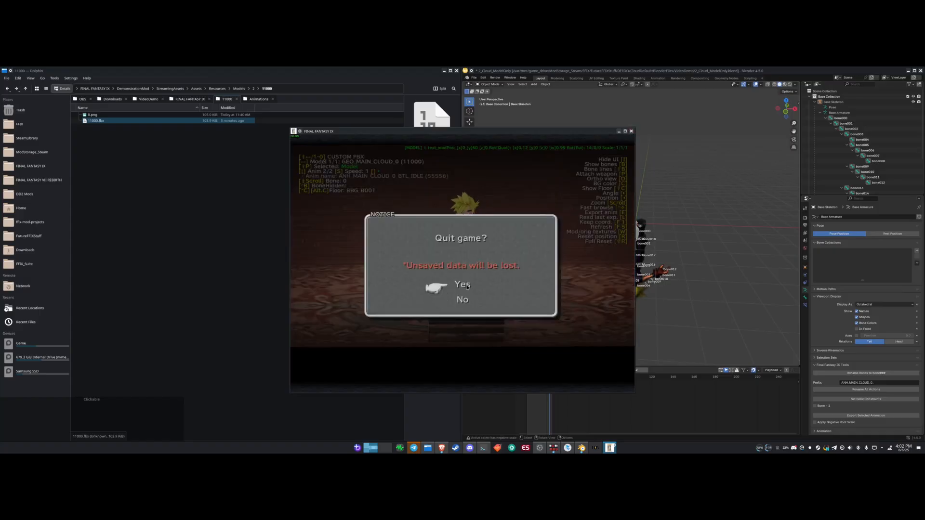
click(464, 285)
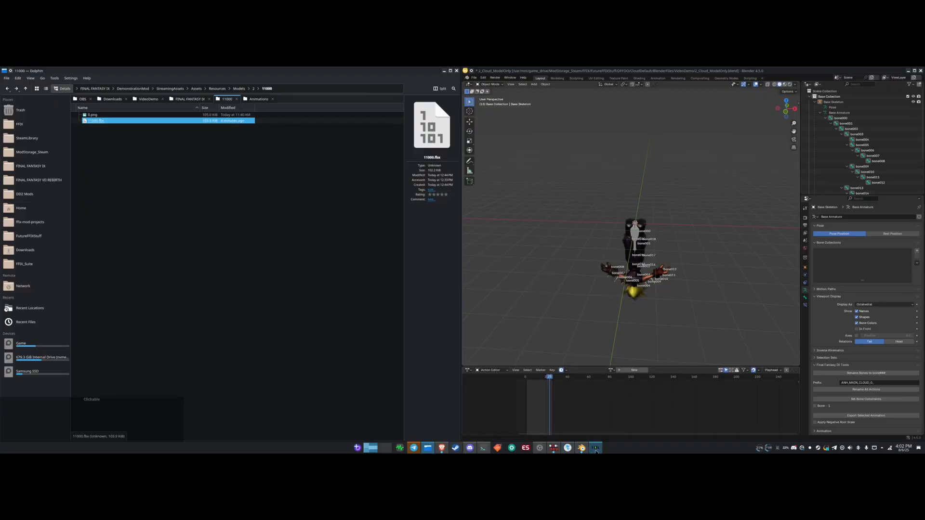
click(596, 448)
click(438, 219)
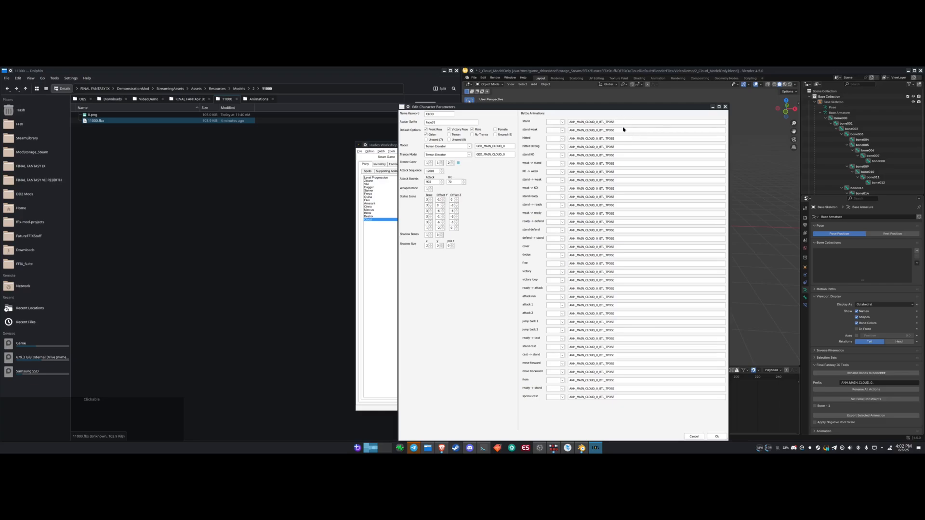
- Set Cloud's stand battle animation to ANH_MAIN_CLOUD_0_BTL_IDLE and accept the character parameters
key(BackSpace)
key(BackSpace)
key(BackSpace)
text(idle)
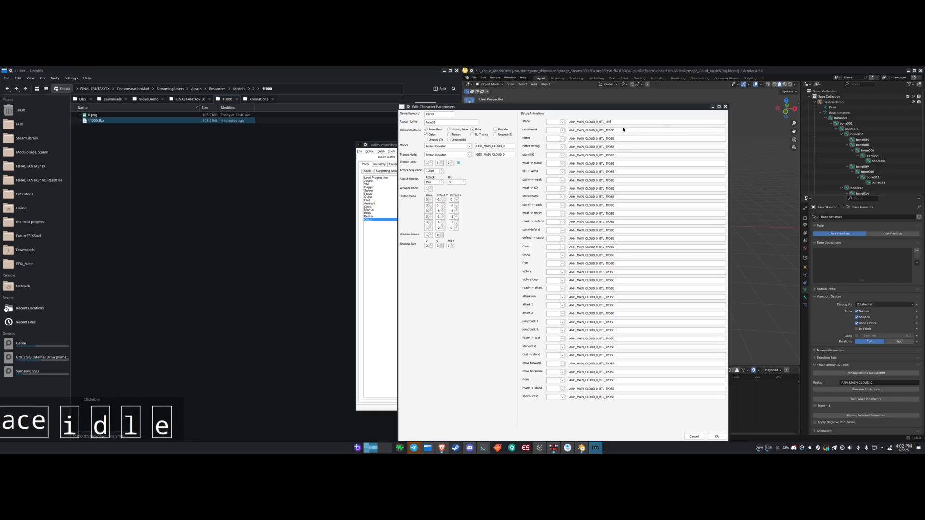
key(CapsLock)
key(BackSpace)
key(BackSpace)
key(BackSpace)
key(BackSpace)
text(IDLE)
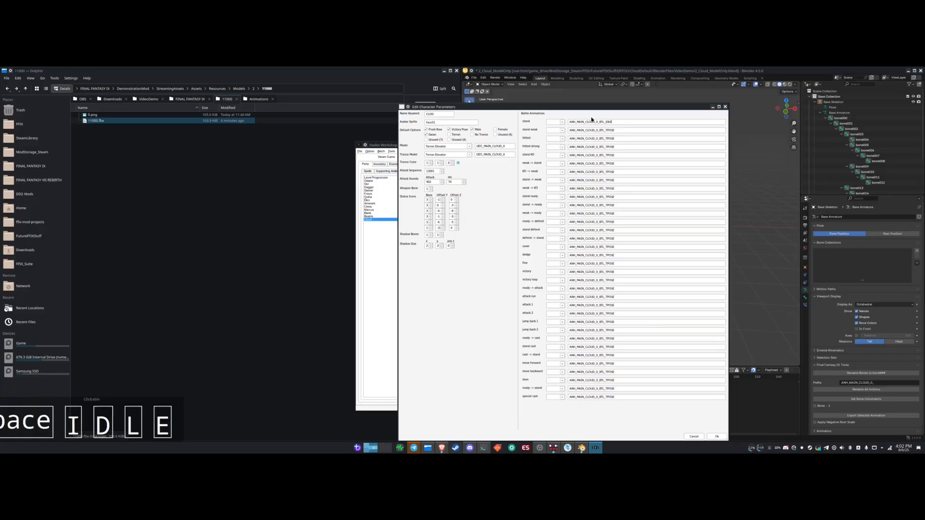
click(716, 437)
- Save the Hades Workshop project with its Stats data and generate the Steam mod from it
key(ctrl+s)
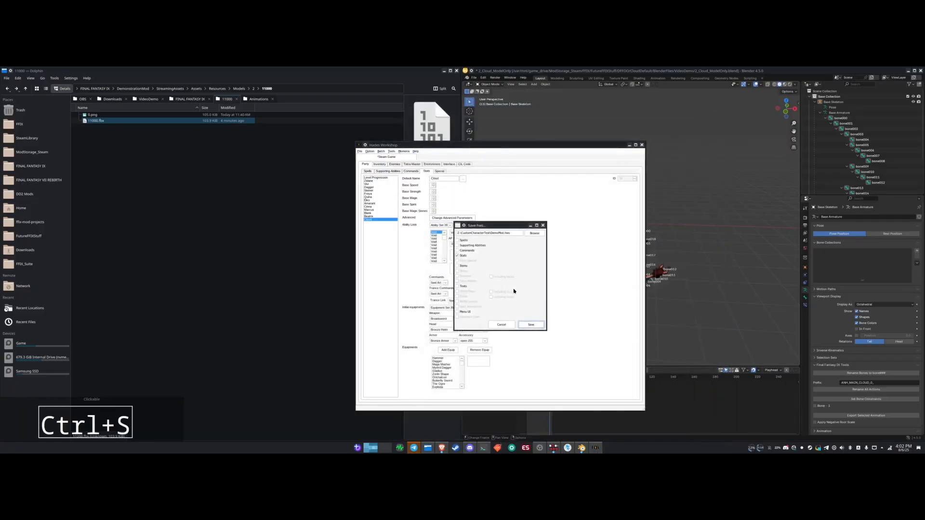
key(KP_Enter)
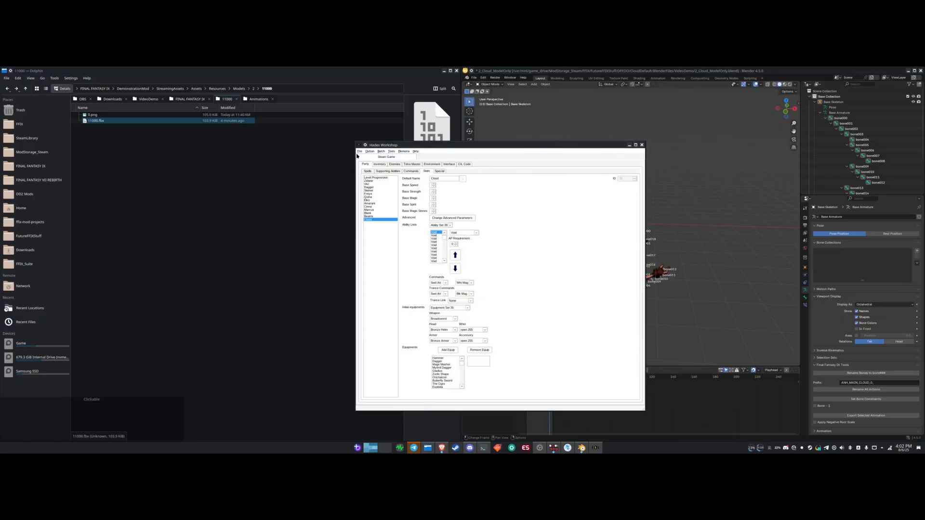
click(359, 151)
click(372, 182)
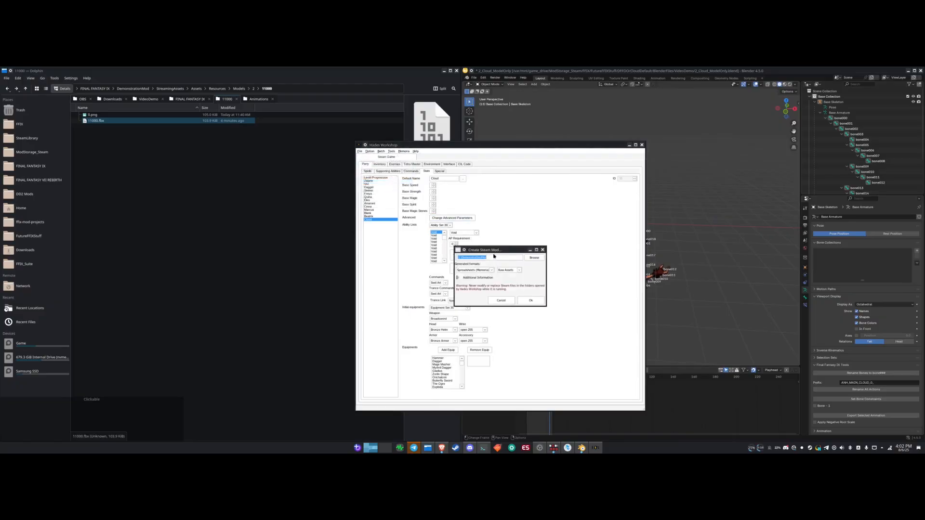
click(539, 304)
key(KP_Enter)
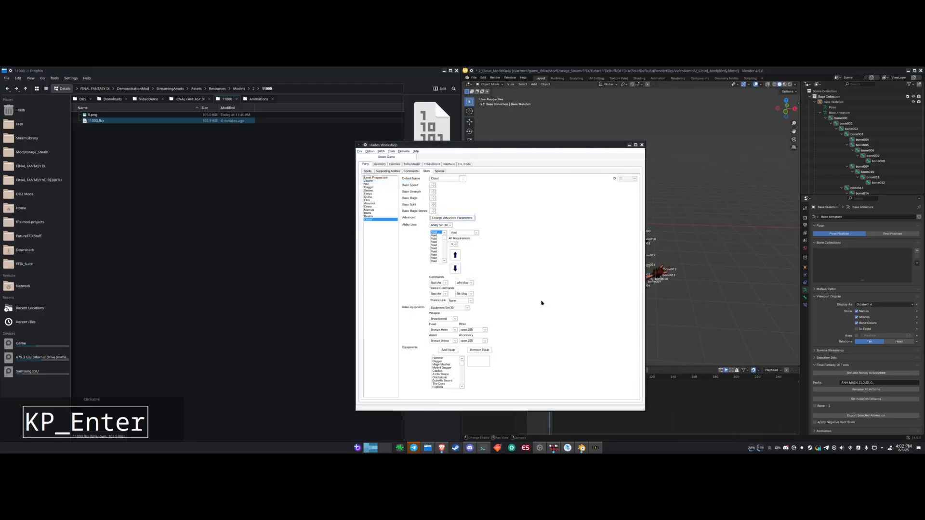
- Find Final Fantasy IX through the system's application search and start its launcher
key(super)
text(FINA)
key(Return)
key(Caps_Lock)
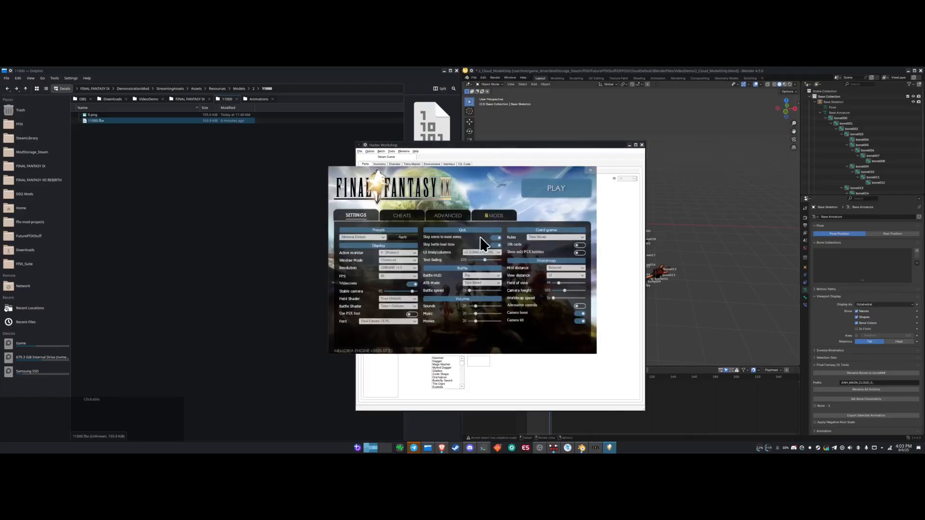
- Check Cloud's custom battle idle in the launcher's Model Viewer, and quit the game
click(450, 219)
click(378, 338)
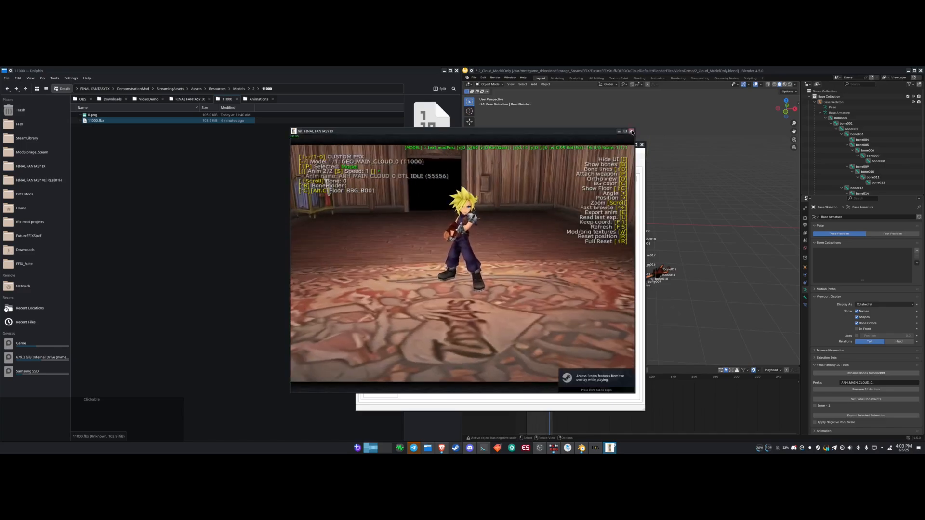
key(Escape)
click(460, 288)
- Relaunch Final Fantasy IX through the system's application search, start playing, and continue the saved game
key(super)
text(fin)
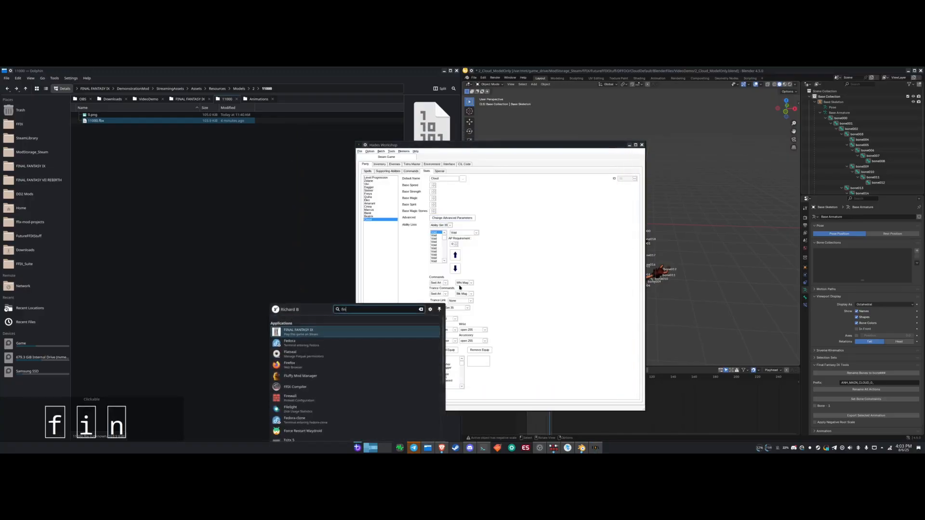
key(Return)
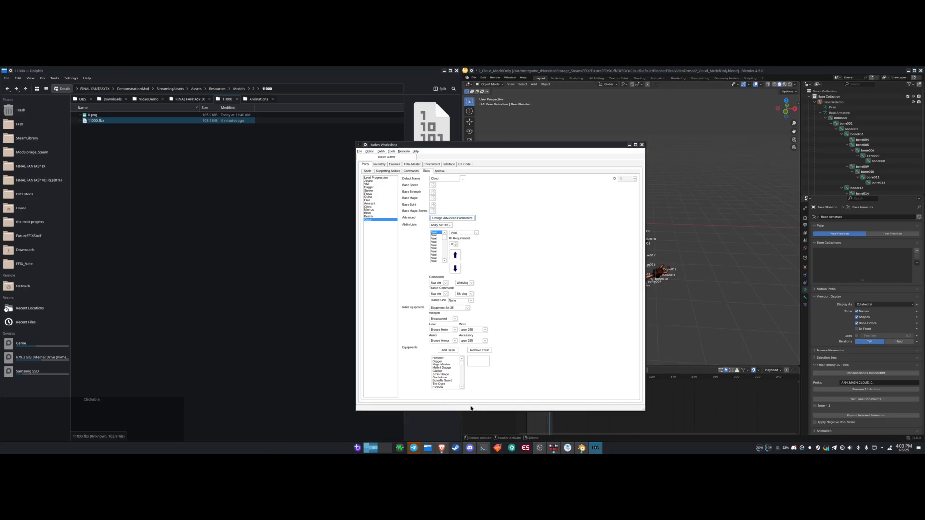
key(super)
text(fina)
key(Return)
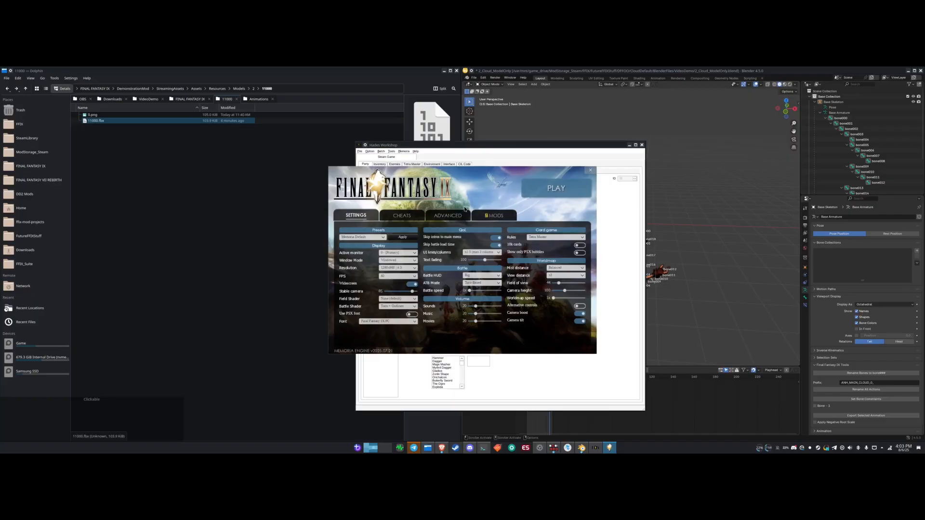
click(535, 193)
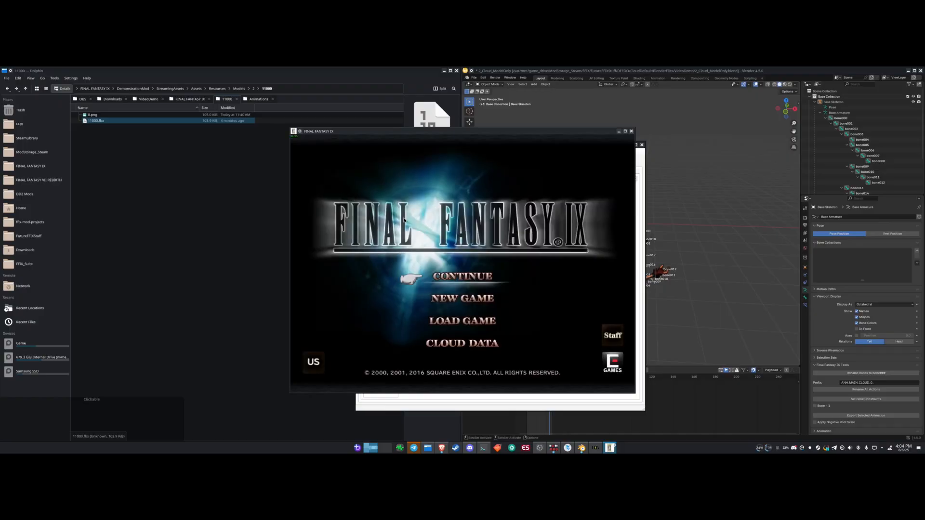
key(Return)
key(Return)
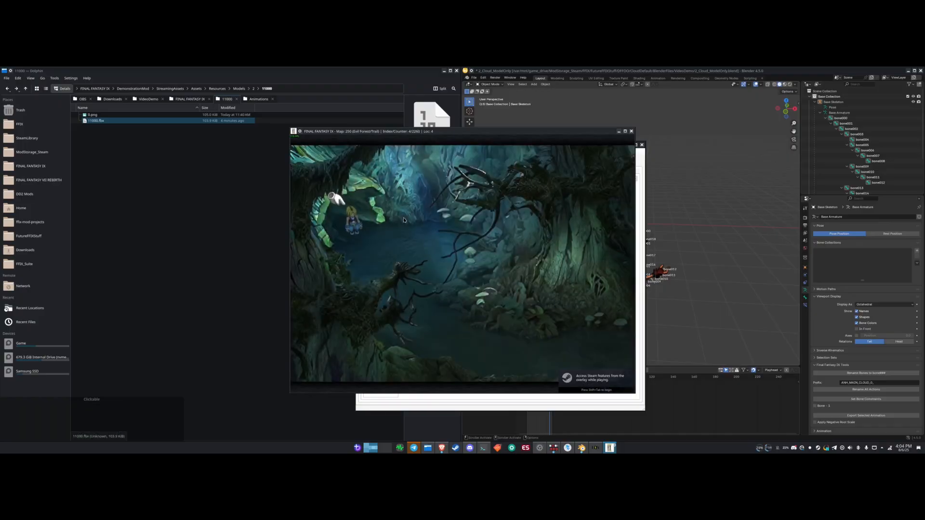
- Walk Cloud around the Evil Forest to get into a battle and check his stand animation
key(Right)
key(Down)
key(F1)
key(Up)
key(Down)
key(Up)
key(Down)
key(Up)
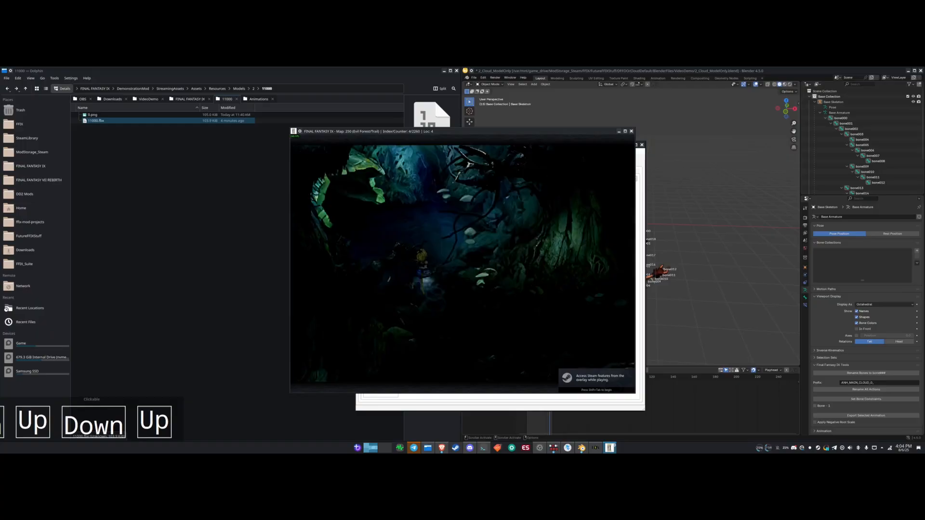
key(F1)
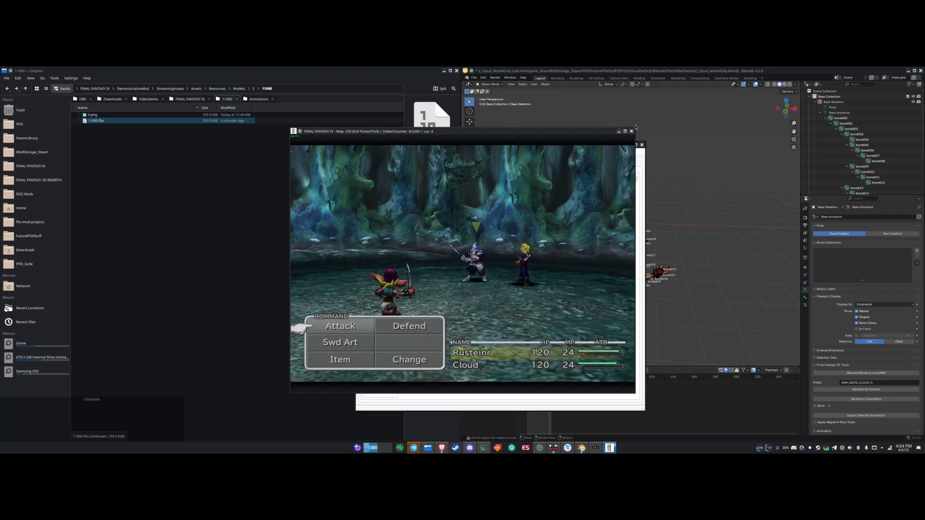
- Quit the game, restart the Final Fantasy IX launcher, and open its Model Viewer
key(Escape)
click(463, 283)
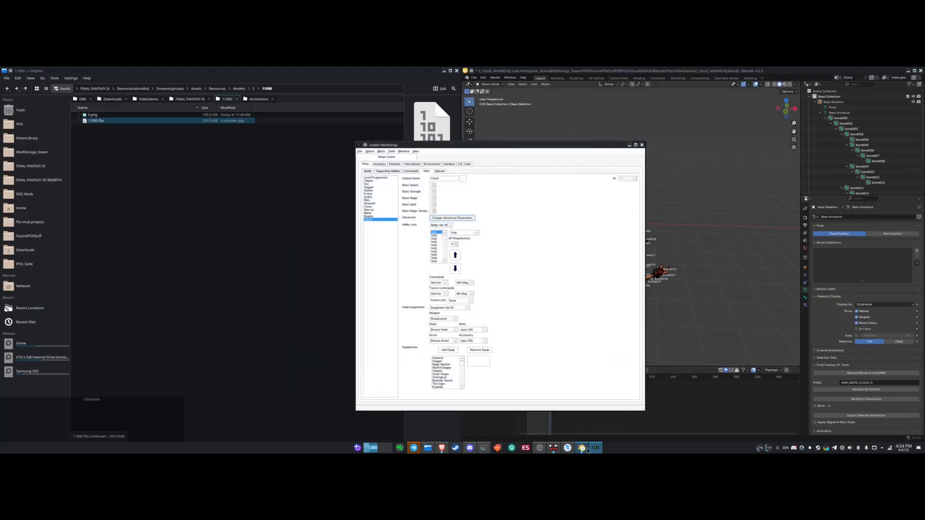
key(super)
text(fina)
key(Return)
click(448, 215)
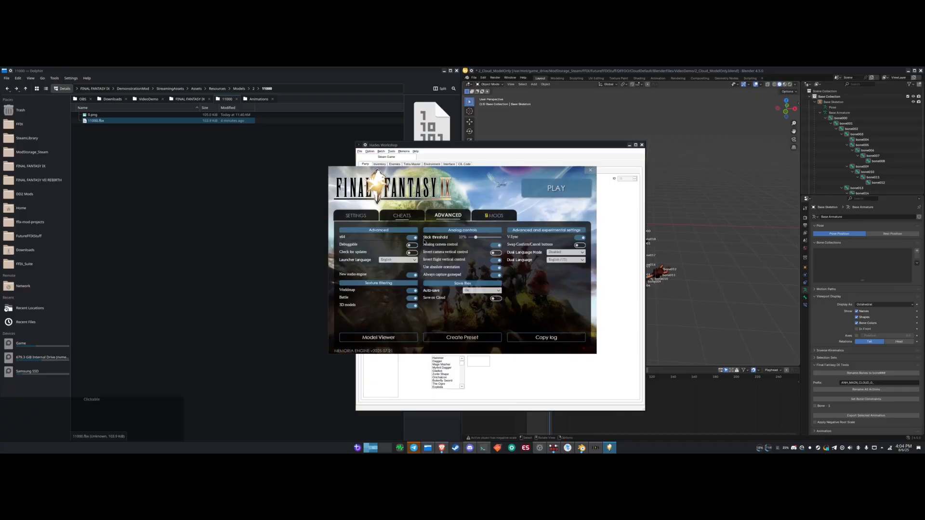
click(393, 338)
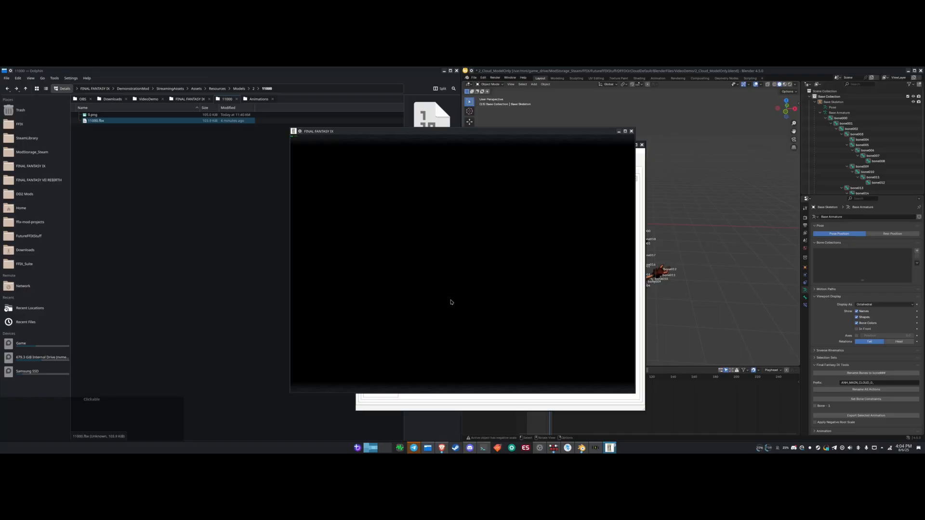
- Attach a weapon to Cloud's model in the viewer and set its attachment bone to 12
key(o)
key(o)
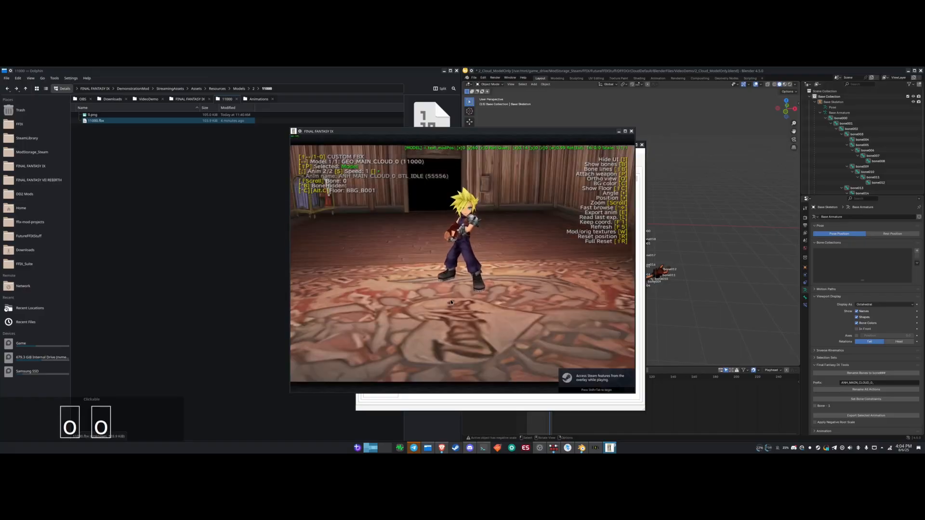
key(p)
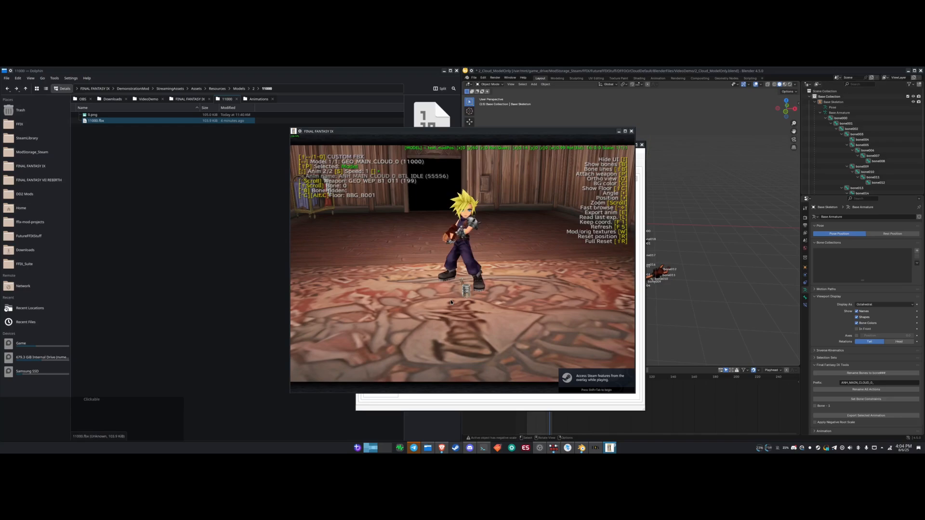
scroll(450, 292, up, 2)
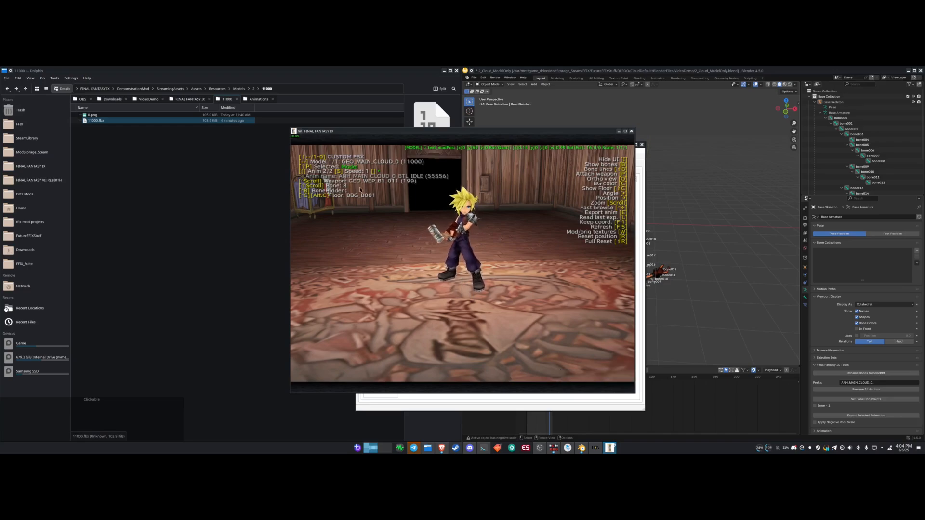
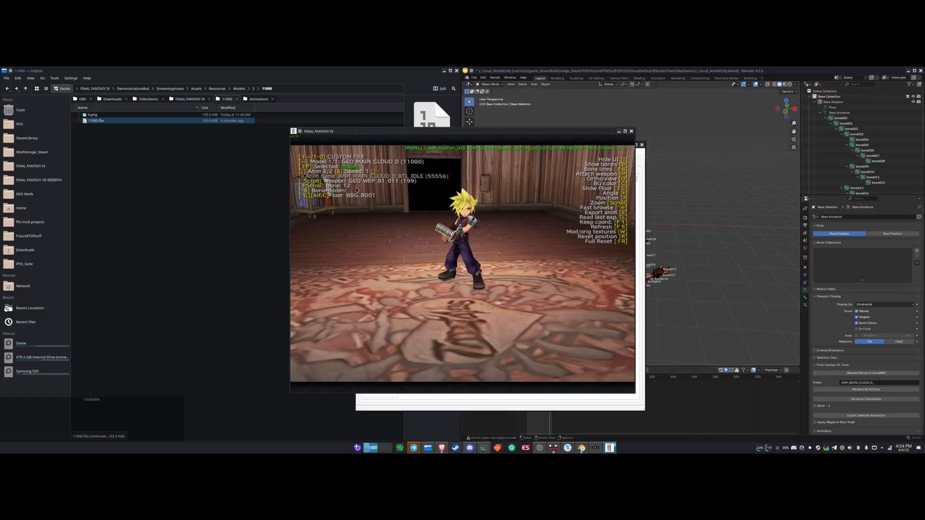
- With the model's bone numbers shown, switch the attached weapon to GEO_WEP_B1_027, and quit the game
key(b)
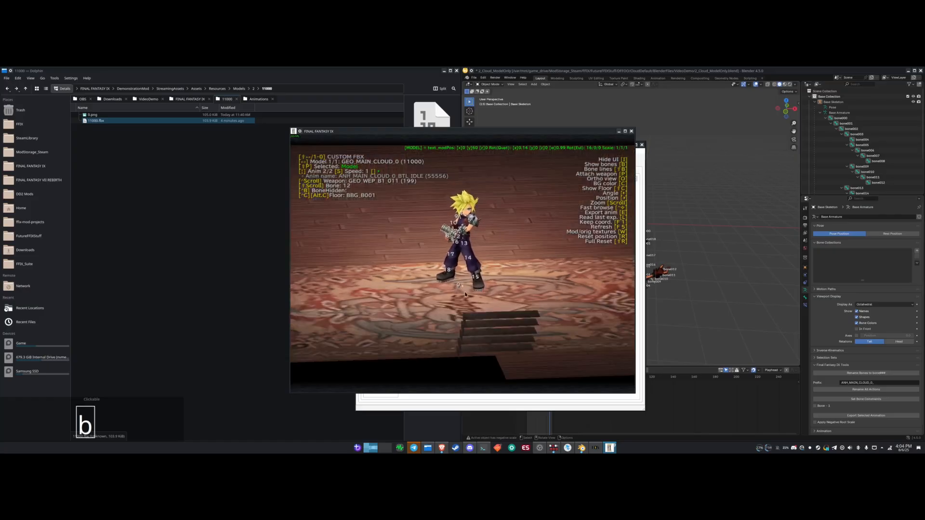
ctrl+scroll(476, 291, down, 12)
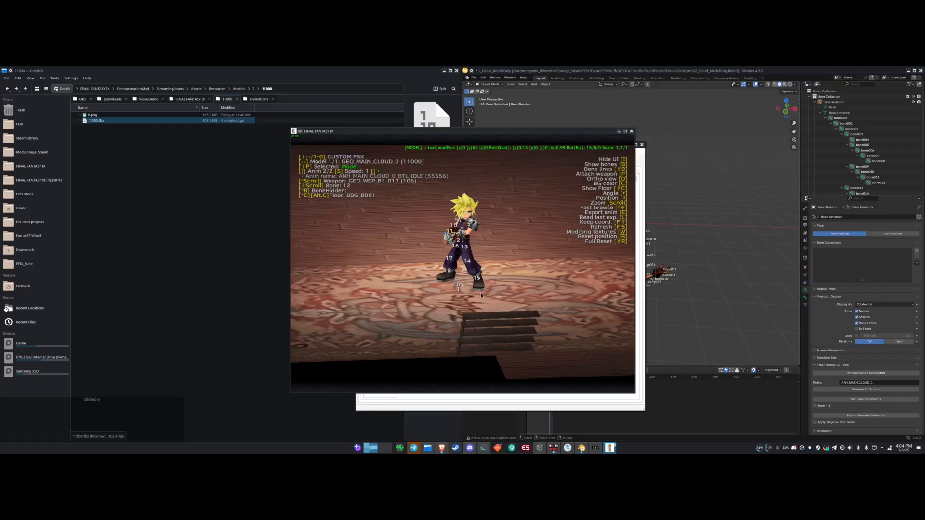
ctrl+scroll(489, 301, down, 4)
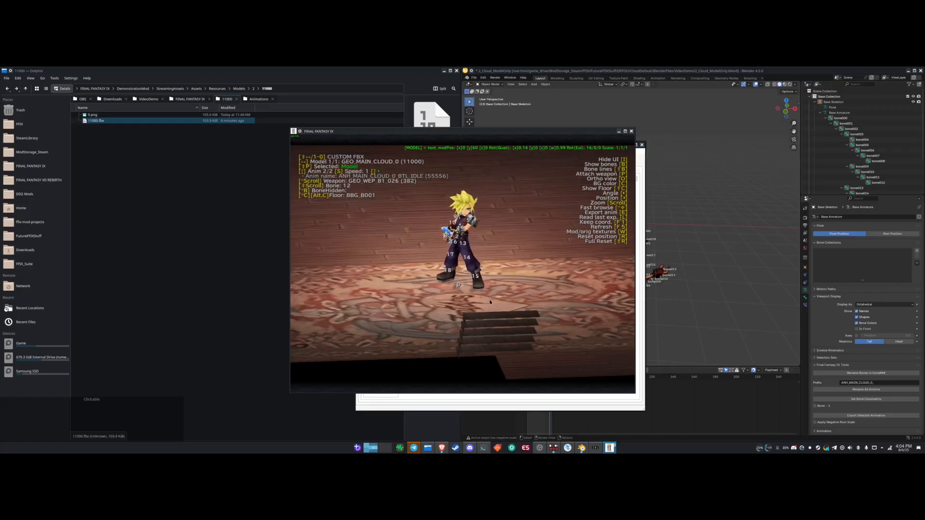
drag(505, 319, 510, 281)
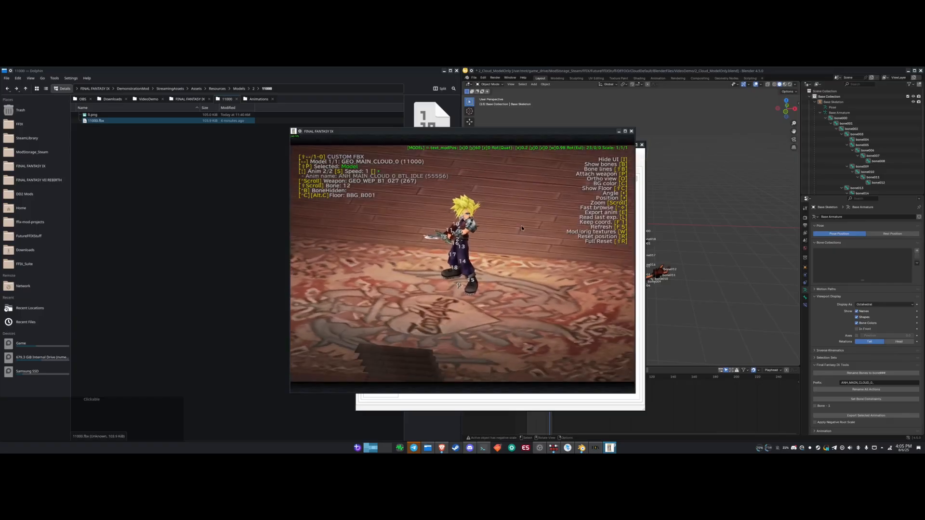
click(631, 131)
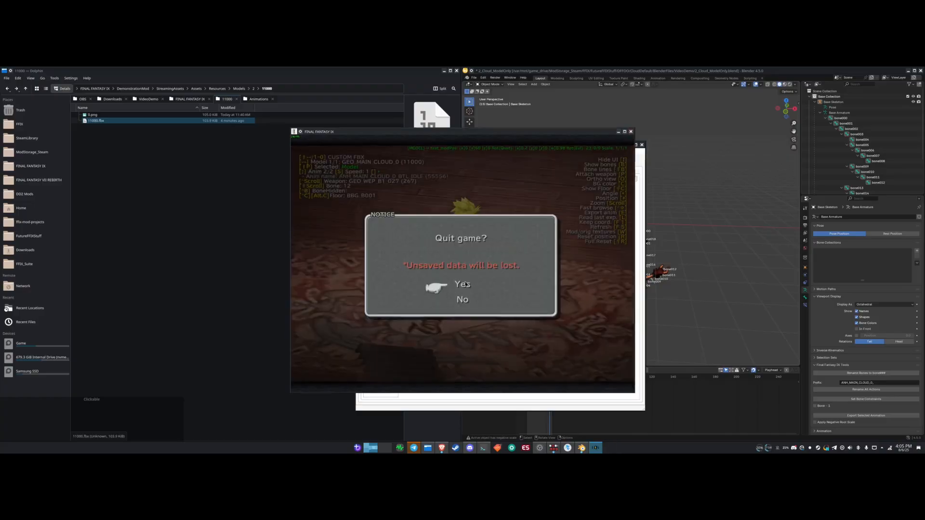
click(462, 285)
- Switch to Blender, select Cloud's mesh, and save the file as 2_Cloud_ModelOnly_DummyBone.blend
scroll(660, 285, down, 1)
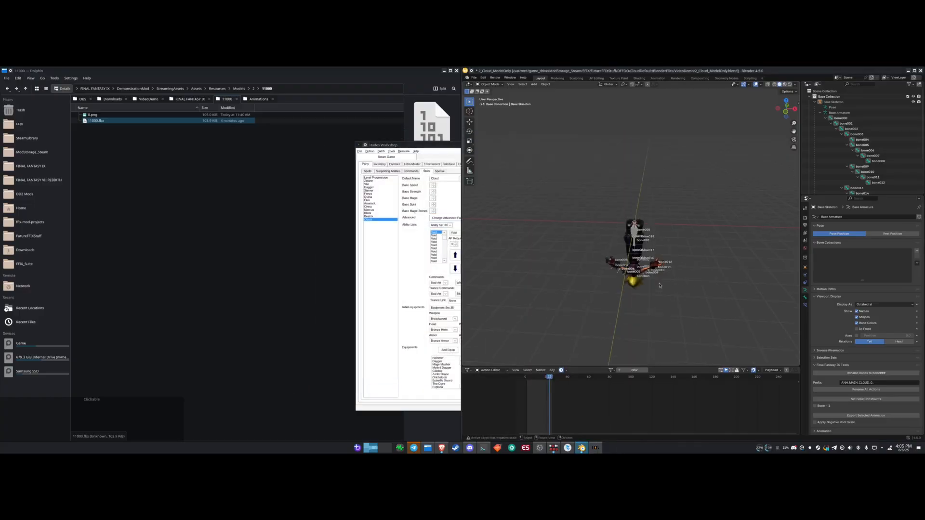
scroll(660, 268, up, 1)
click(601, 268)
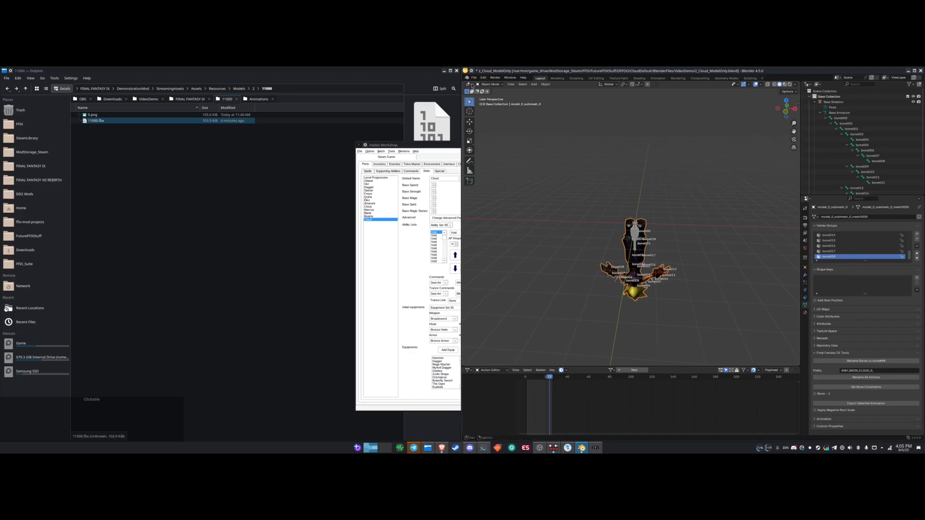
click(474, 78)
click(487, 120)
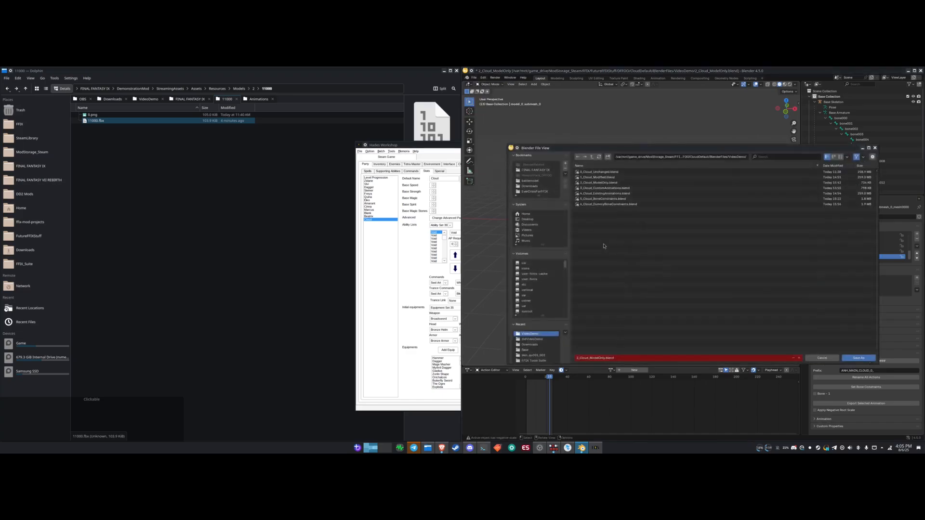
click(591, 358)
click(608, 359)
key(Left)
key(Left)
text(_D)
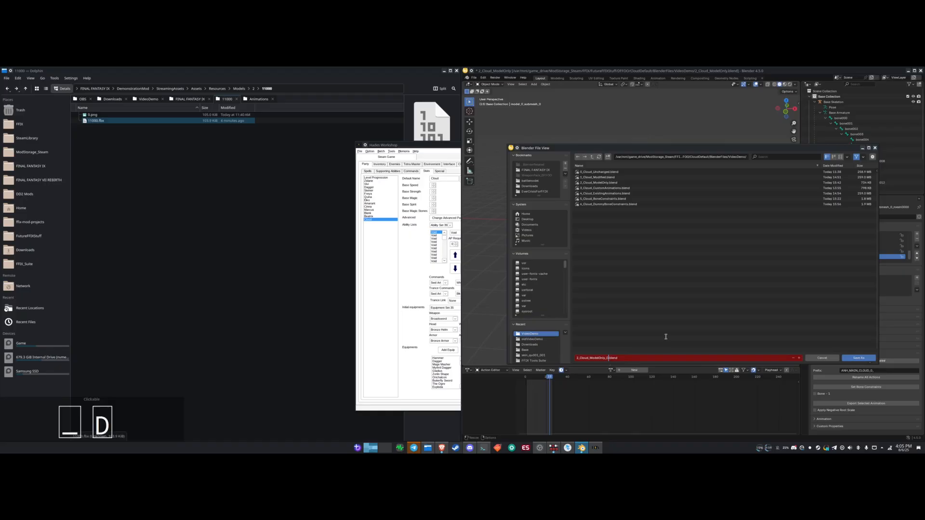
text(ummyBone)
key(Return)
key(Return)
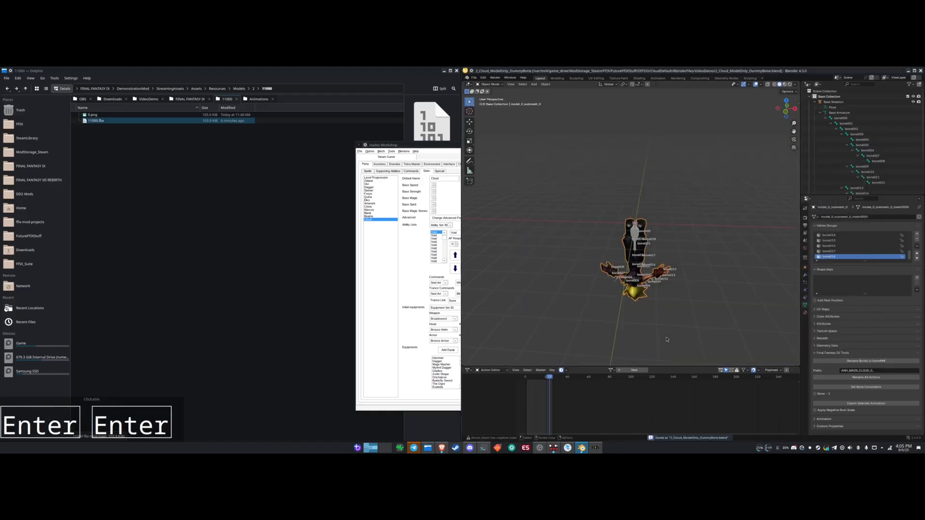
- Open the Blender file 6_Cloud_DummyBoneConstraints.blend from the VideoDemo folder
click(474, 78)
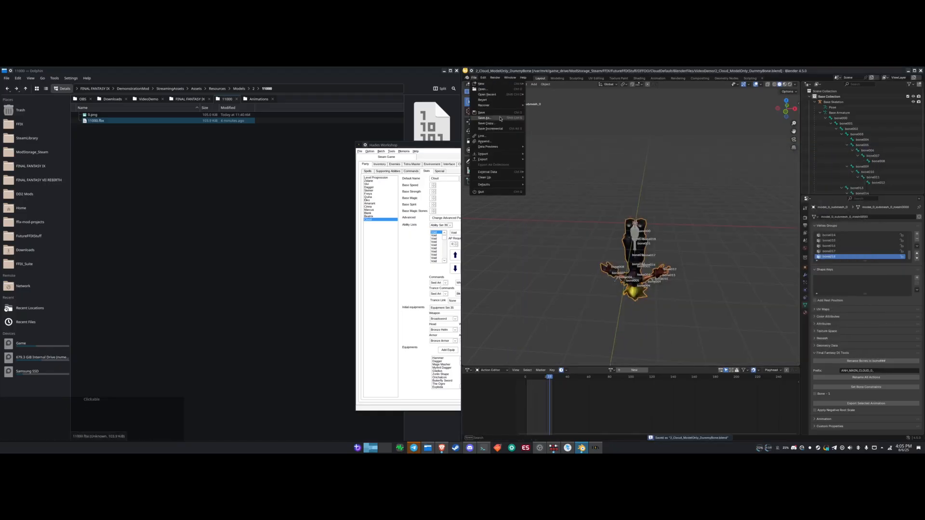
click(483, 89)
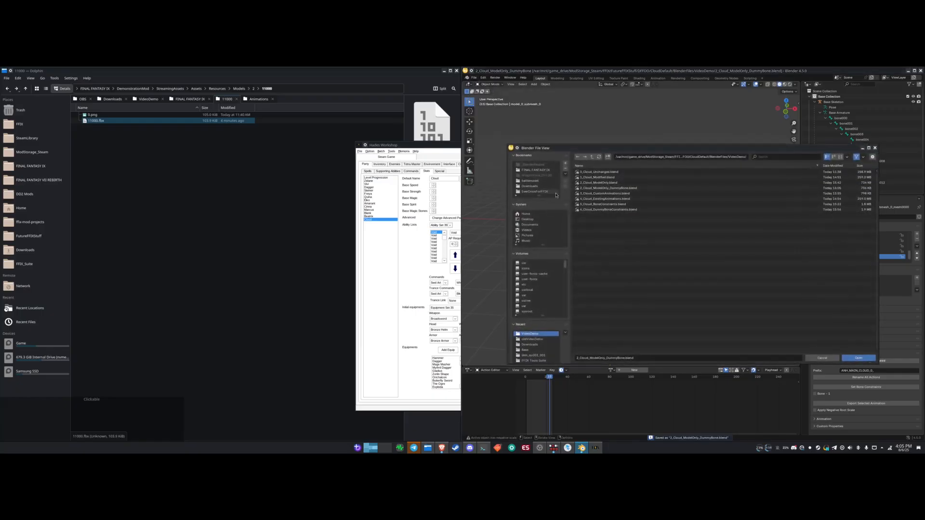
double_click(607, 211)
middle_drag(600, 237, 600, 209)
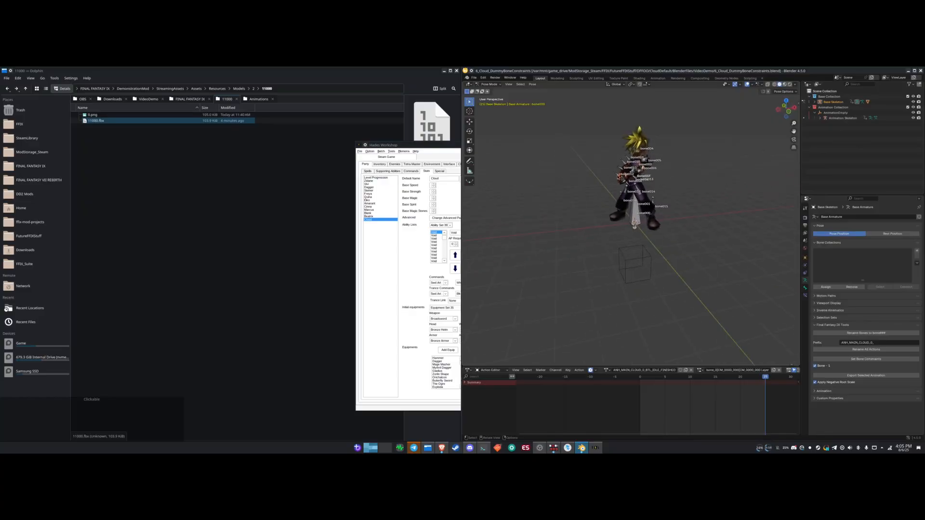
- Select a bone of Cloud's base skeleton and switch the armature to Rest Position
click(615, 176)
scroll(615, 175, up, 3)
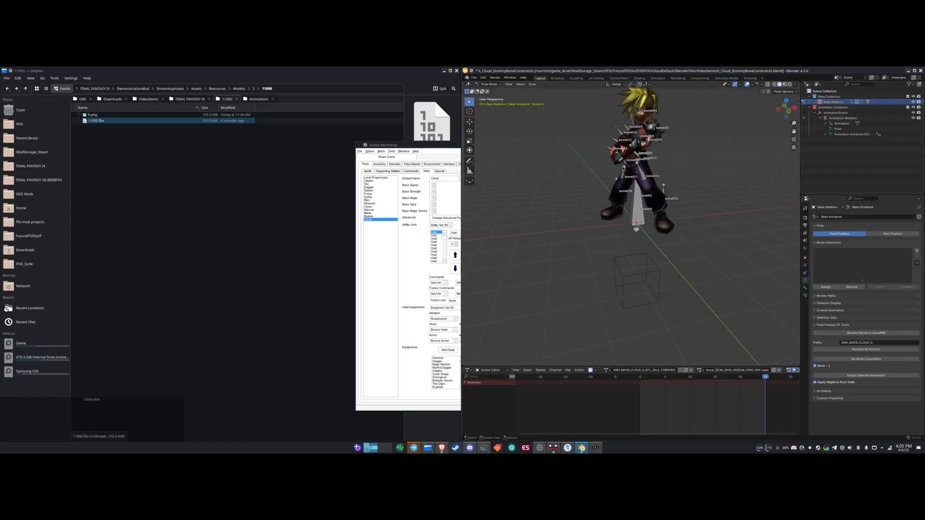
click(888, 235)
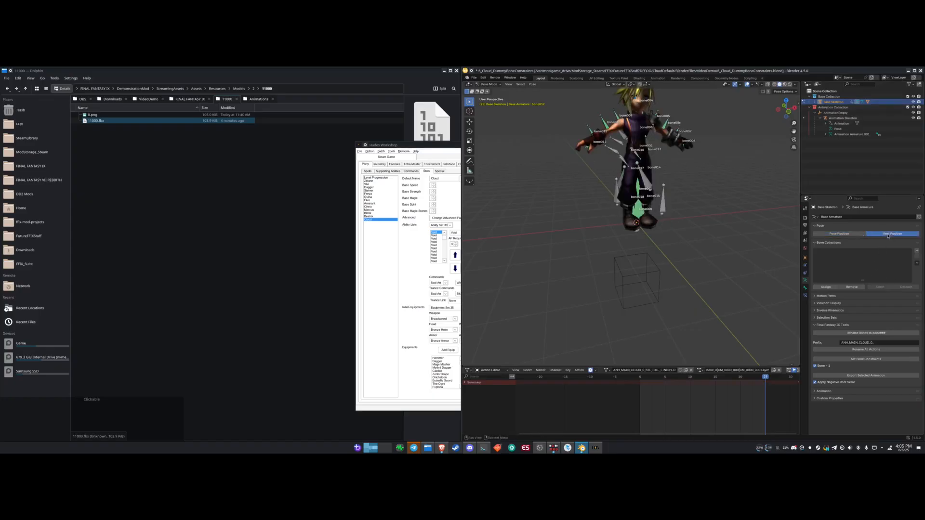
- Leave Pose Mode, select Cloud's mesh, inspect it in Edit Mode, and return to Object Mode
key(ctrl+Tab)
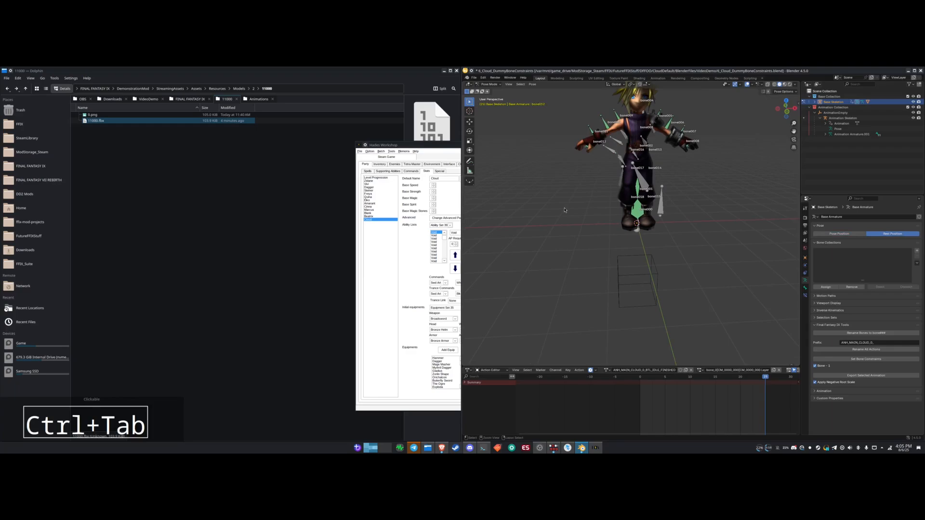
click(585, 146)
key(Tab)
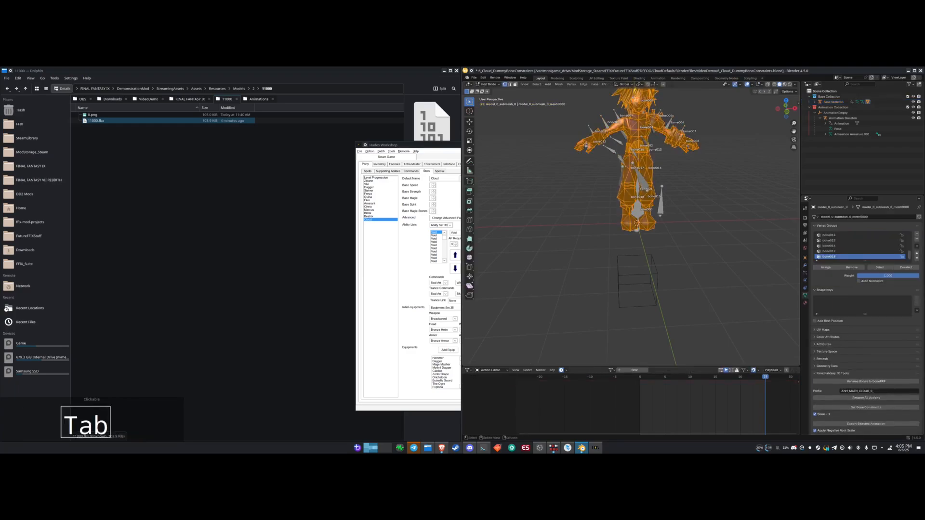
key(Tab)
scroll(584, 187, up, 3)
middle_drag(583, 189, 592, 198)
scroll(596, 191, down, 2)
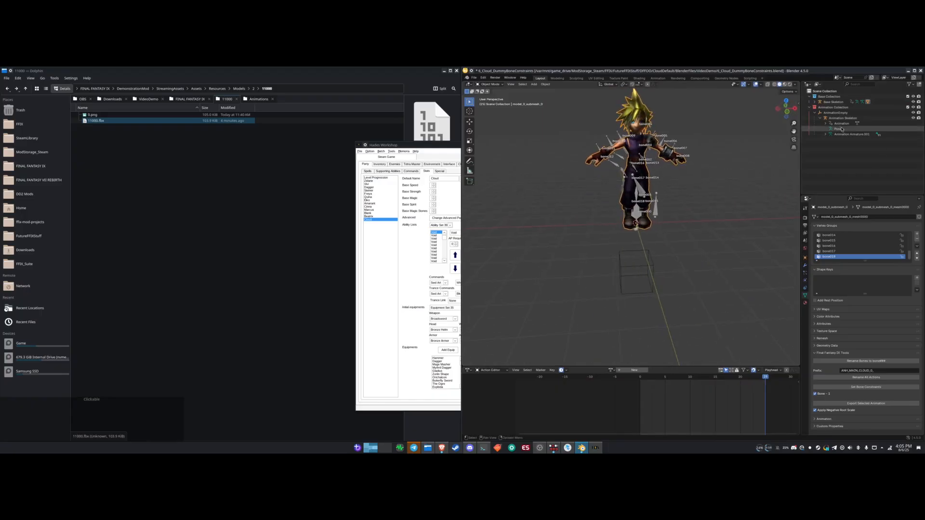
key(Tab)
key(ctrl+Tab)
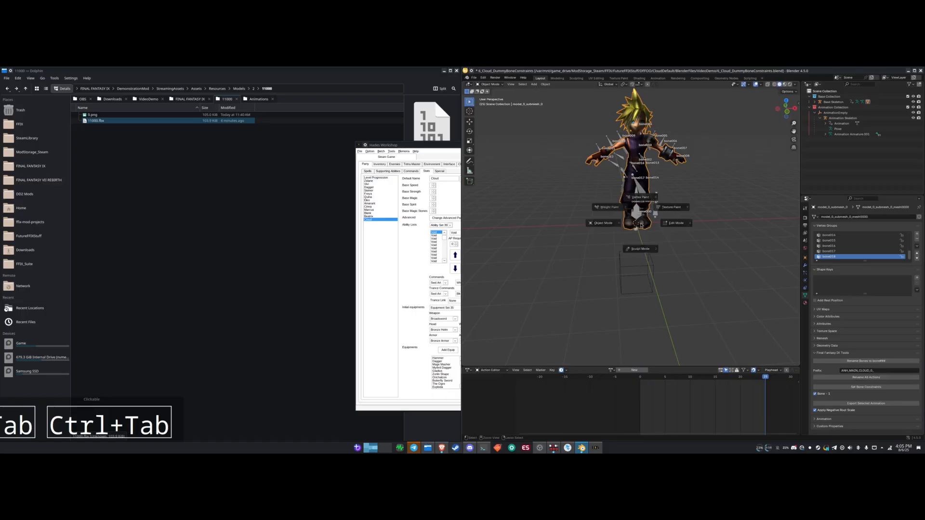
click(600, 223)
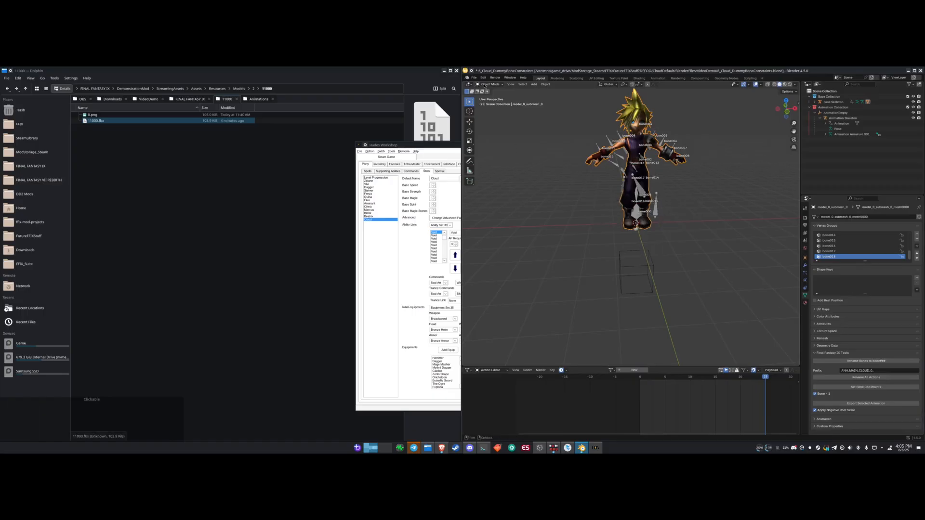
- Compare the Rest Position of the animation skeleton with the base skeleton's Pose and Rest Positions
click(469, 85)
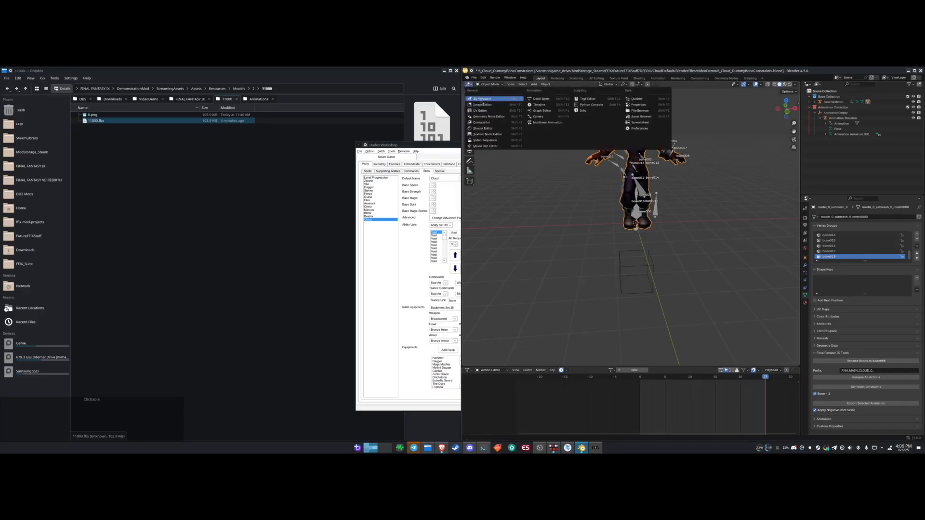
click(467, 85)
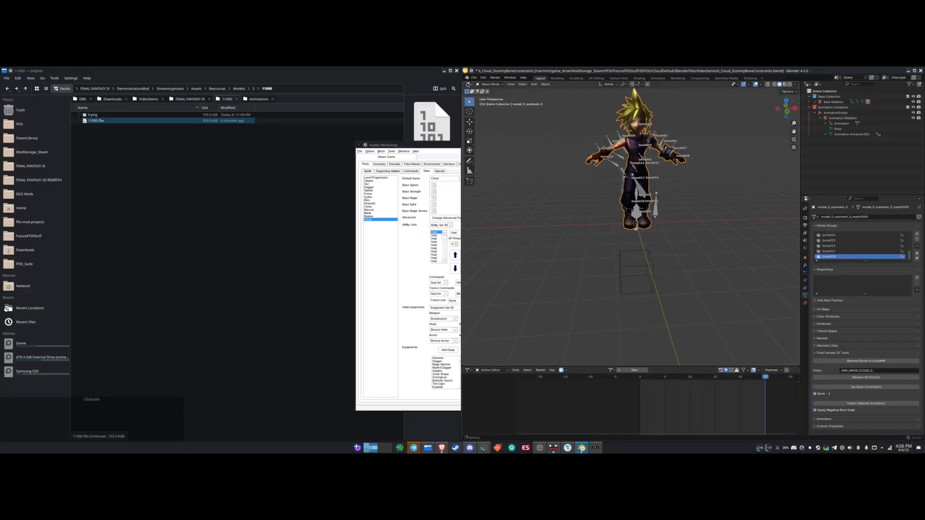
click(838, 128)
click(893, 234)
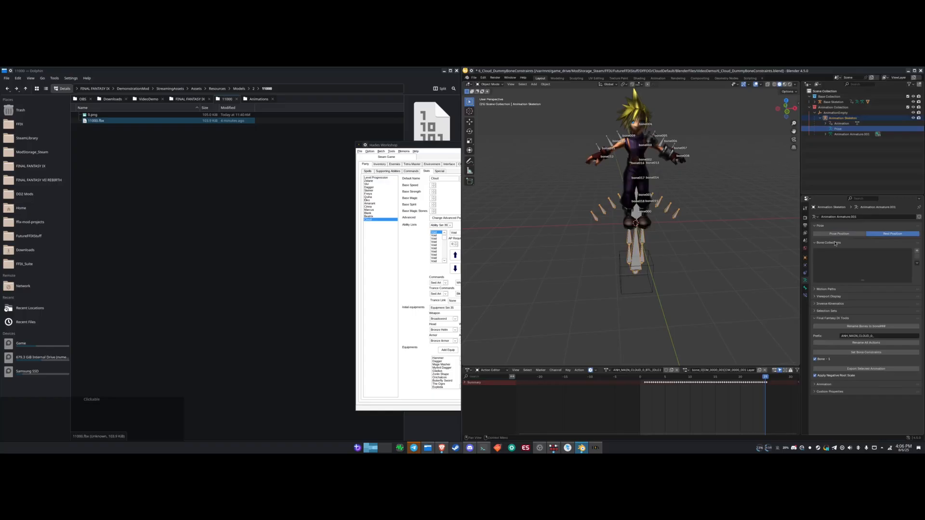
click(834, 102)
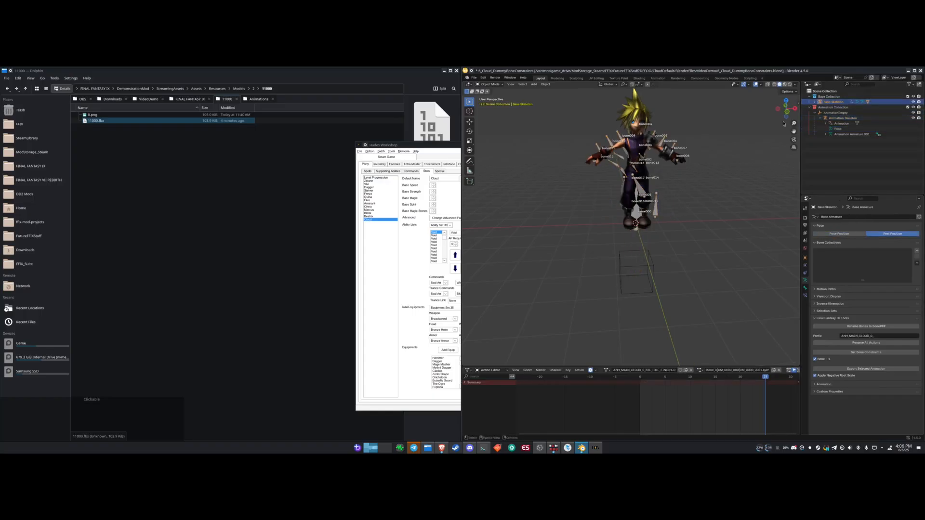
click(846, 235)
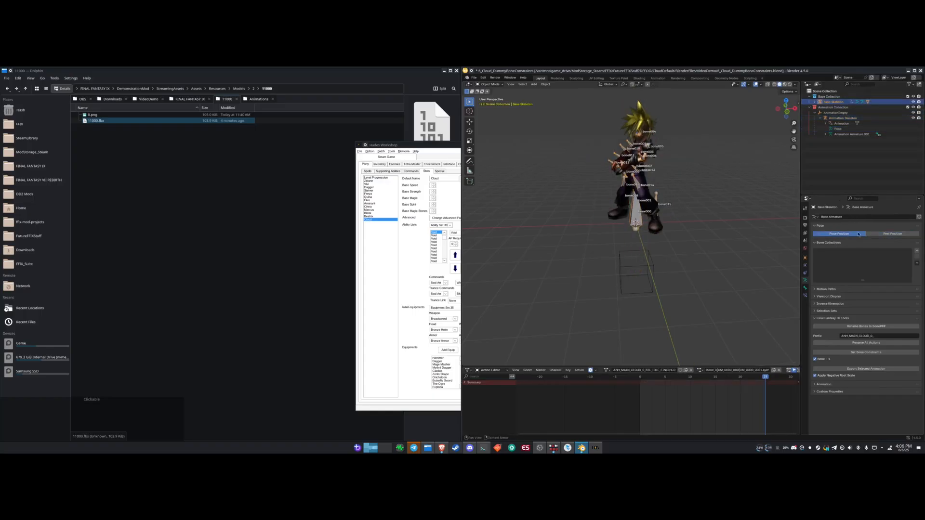
click(883, 235)
- Set the animation skeleton to Rest Position, enter Edit Mode on it, and display its bone names
click(612, 163)
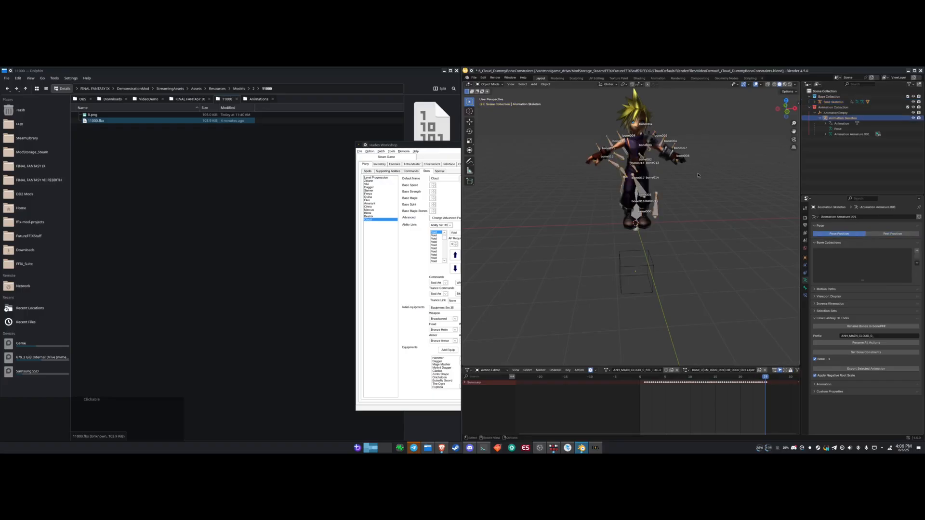
click(892, 234)
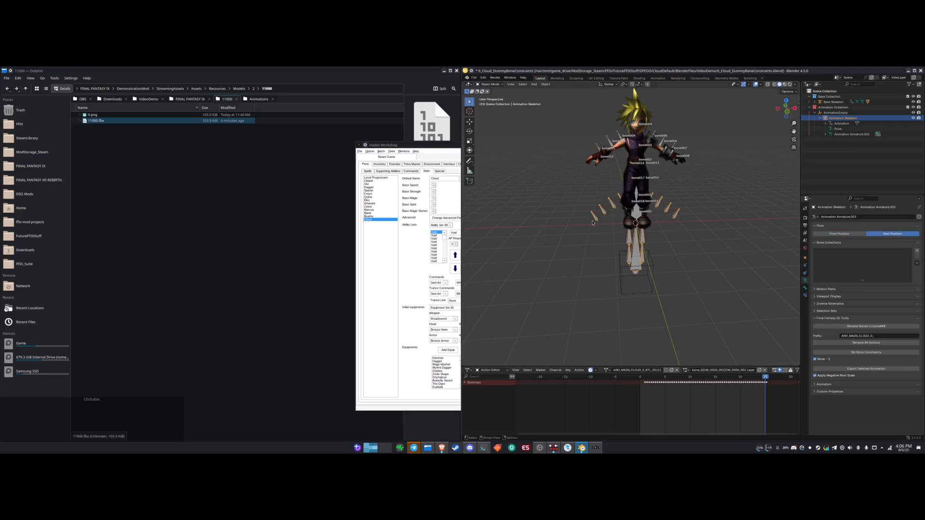
key(Tab)
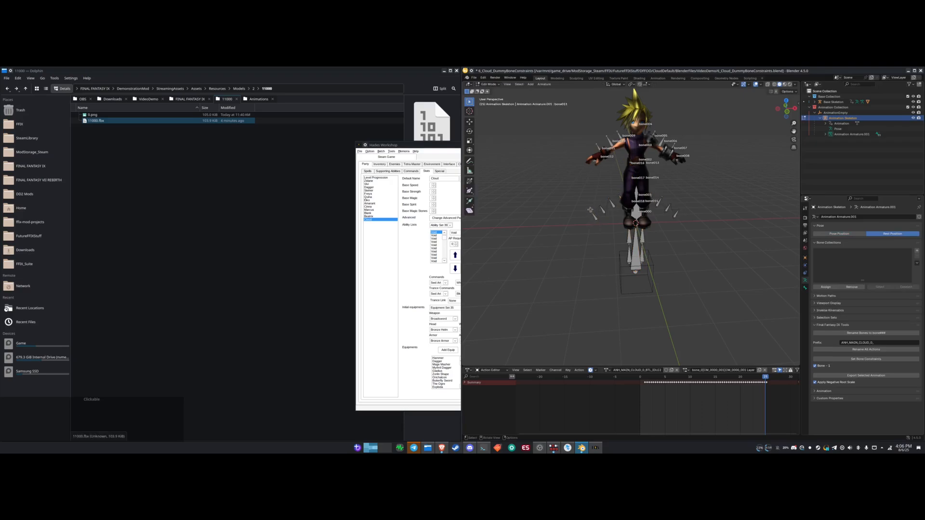
click(824, 304)
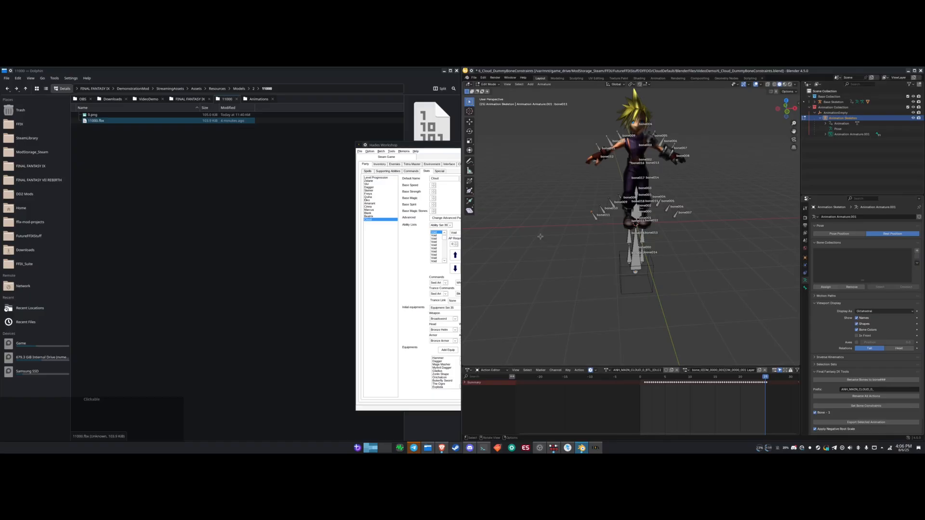
key(r)
key(y)
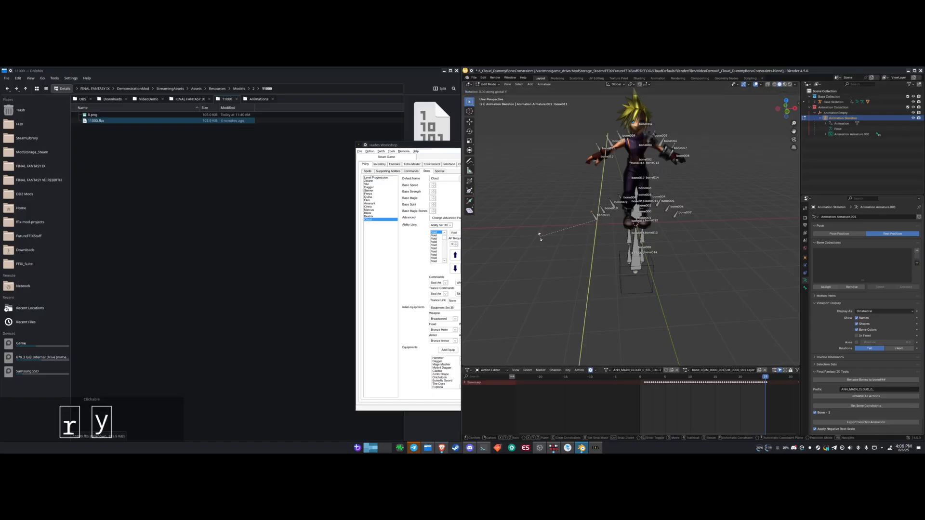
key(KP_Subtract)
key(KP_Insert)
key(Escape)
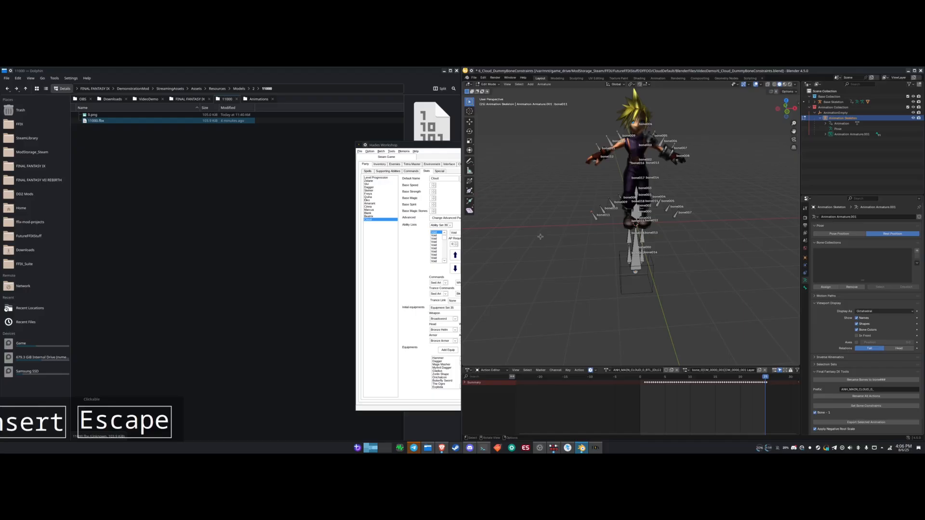
- Rotate the animation skeleton's bone011 in the view plane, and rotate bone007 on the opposite side by -90 degrees
key(r)
key(KP_Insert)
key(KP_Enter)
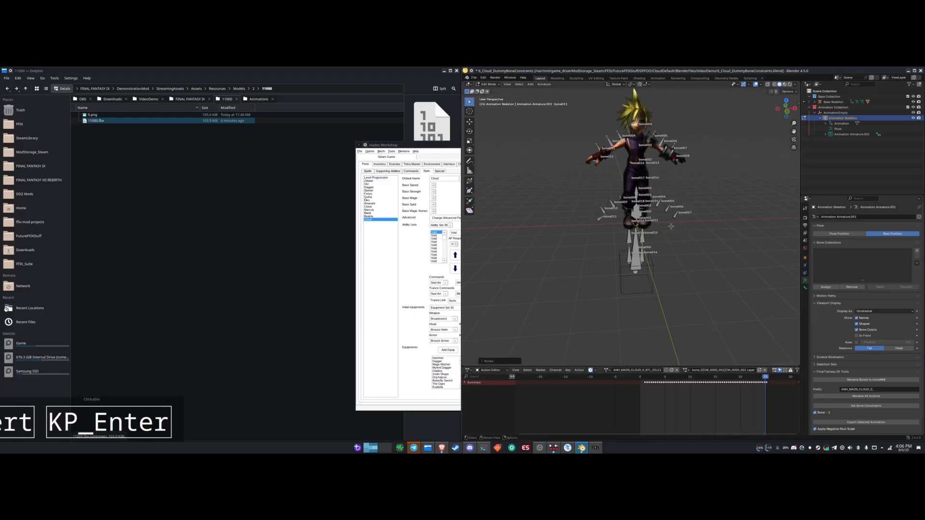
click(687, 211)
key(r)
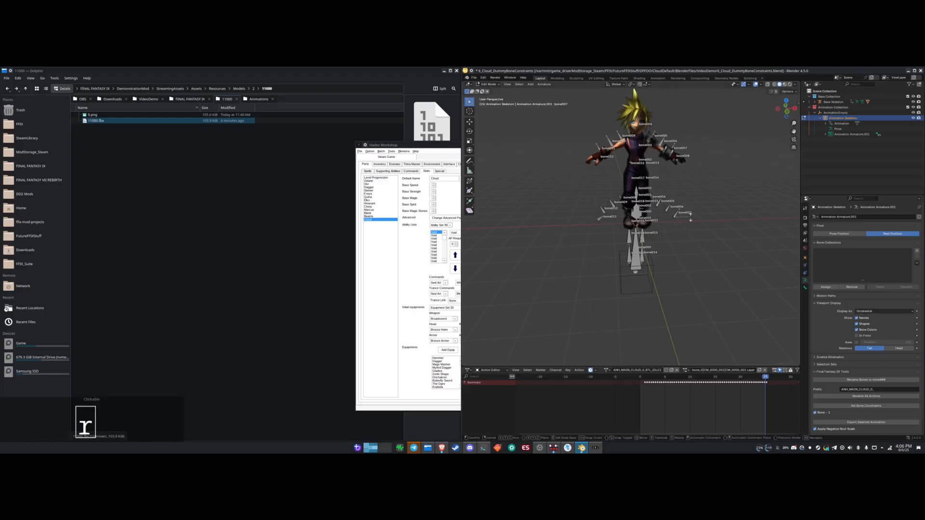
key(KP_Subtract)
key(KP_Prior)
key(KP_Insert)
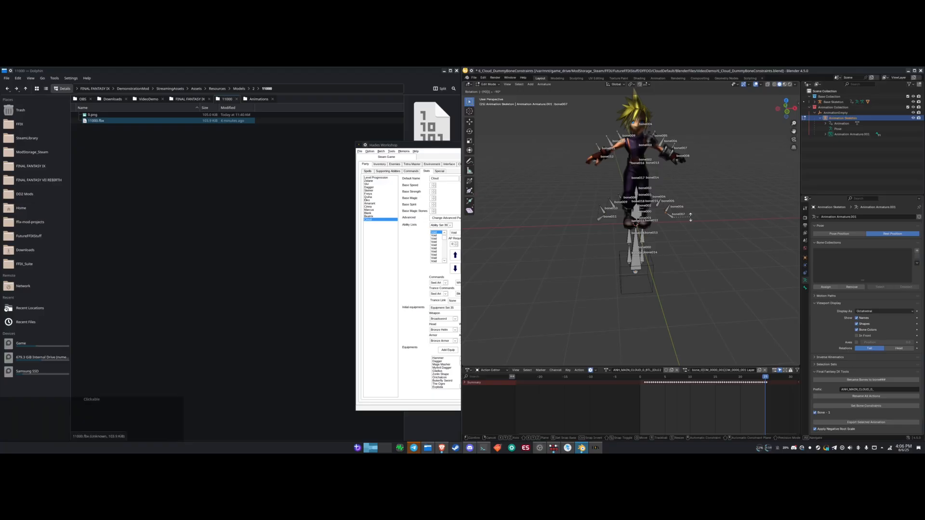
key(KP_Enter)
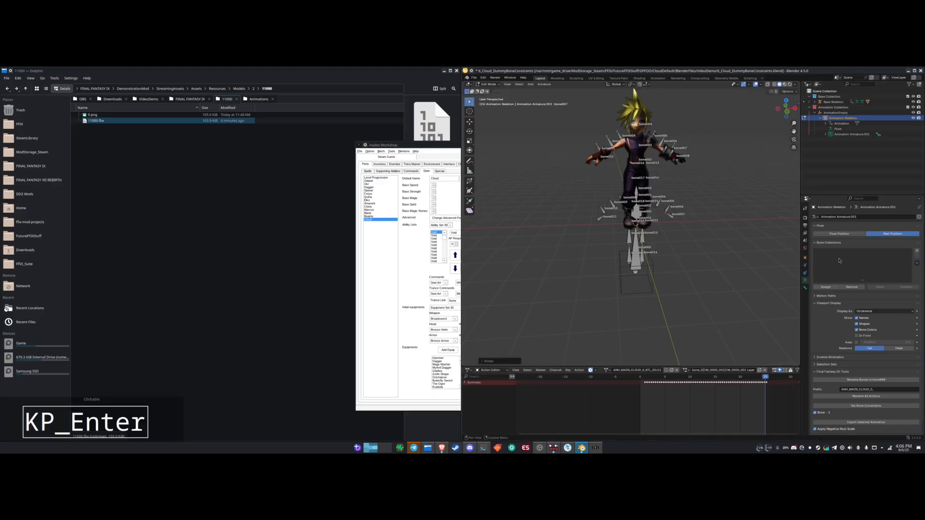
- Return the animation skeleton to Object Mode and set it to Pose Position
click(839, 233)
click(886, 234)
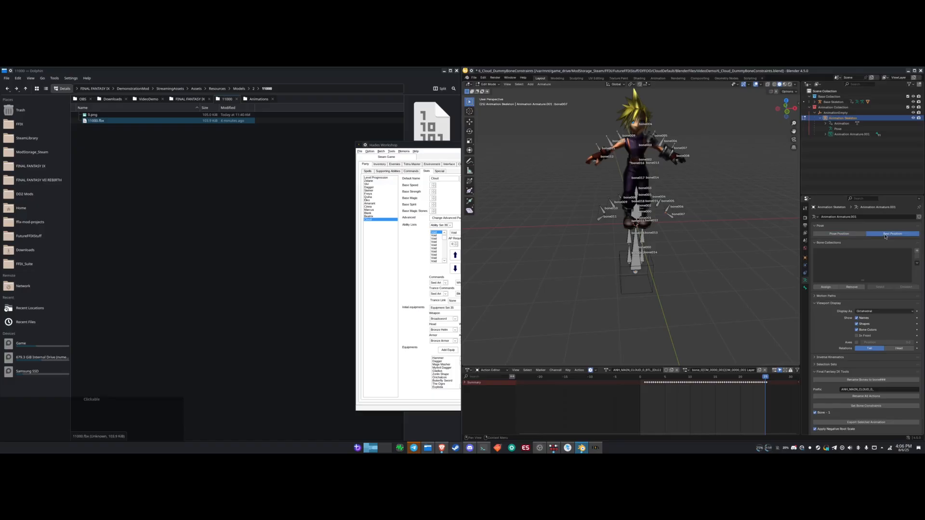
key(Tab)
click(843, 234)
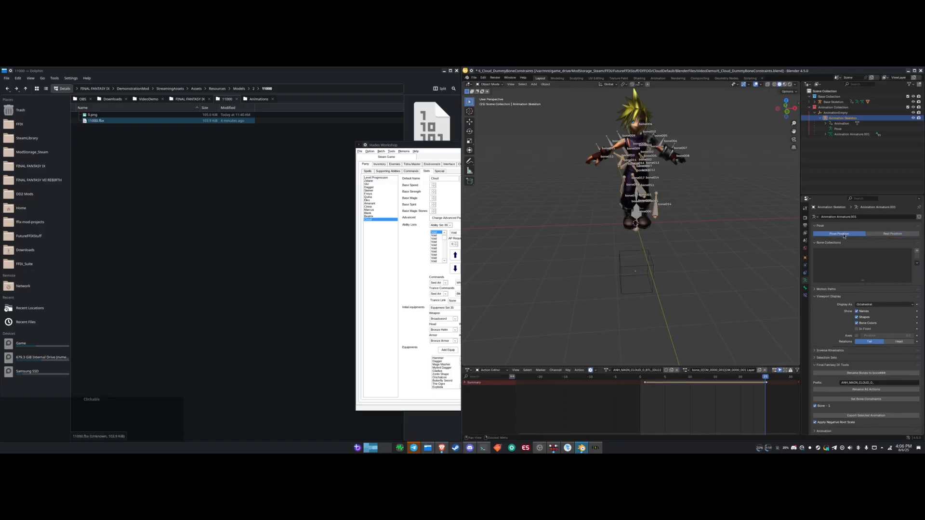
- Select the base skeleton, preview it in Pose Position, and restore its Rest Position
click(597, 148)
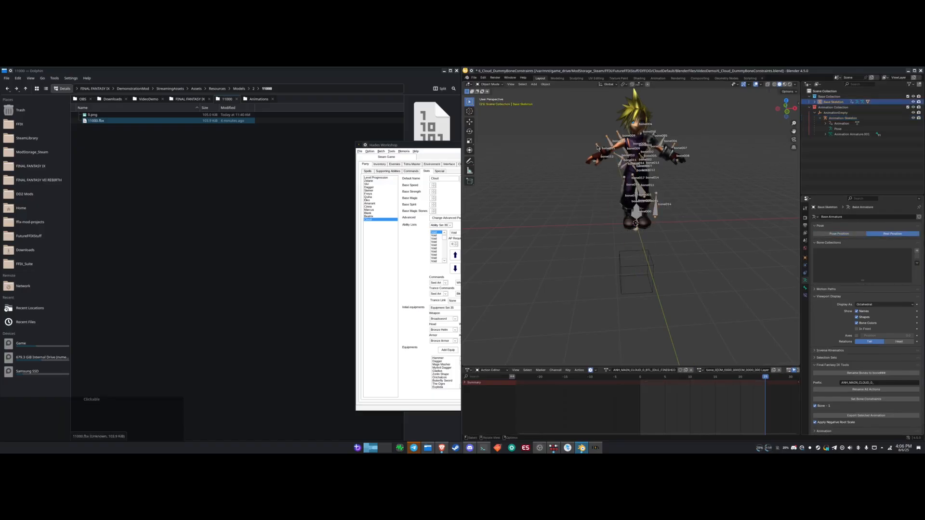
click(840, 233)
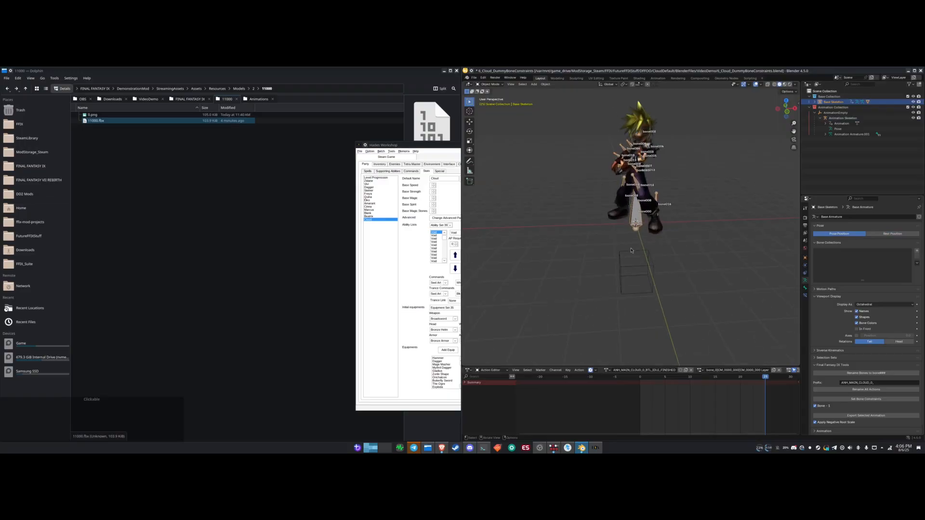
click(891, 233)
- Examine the animation skeleton's bones against Cloud's body from several angles, in both Object Mode and Edit Mode
scroll(717, 238, up, 3)
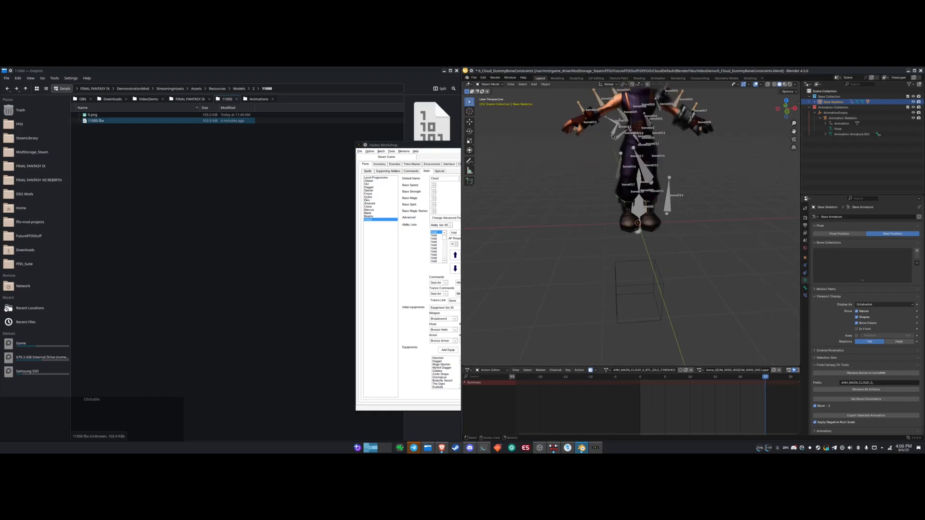
click(613, 135)
scroll(653, 263, down, 2)
scroll(653, 263, up, 2)
scroll(653, 264, down, 2)
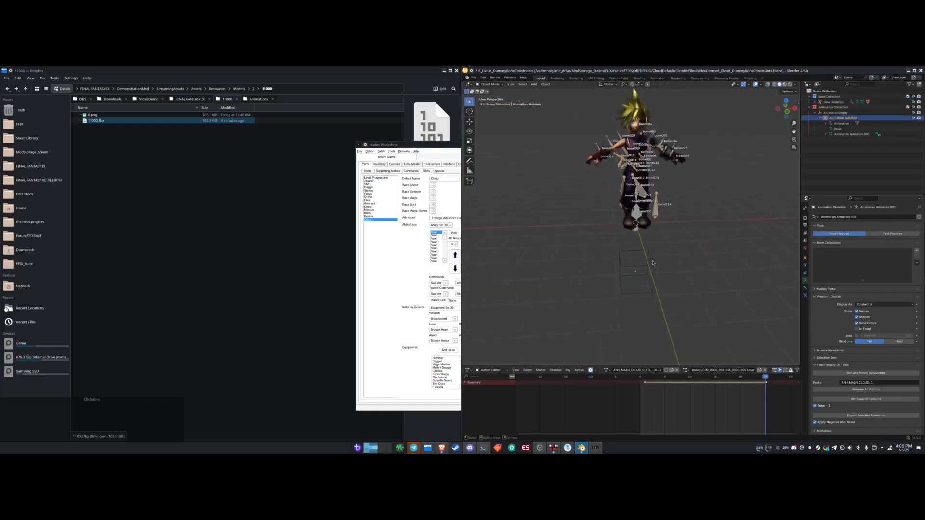
scroll(653, 263, up, 2)
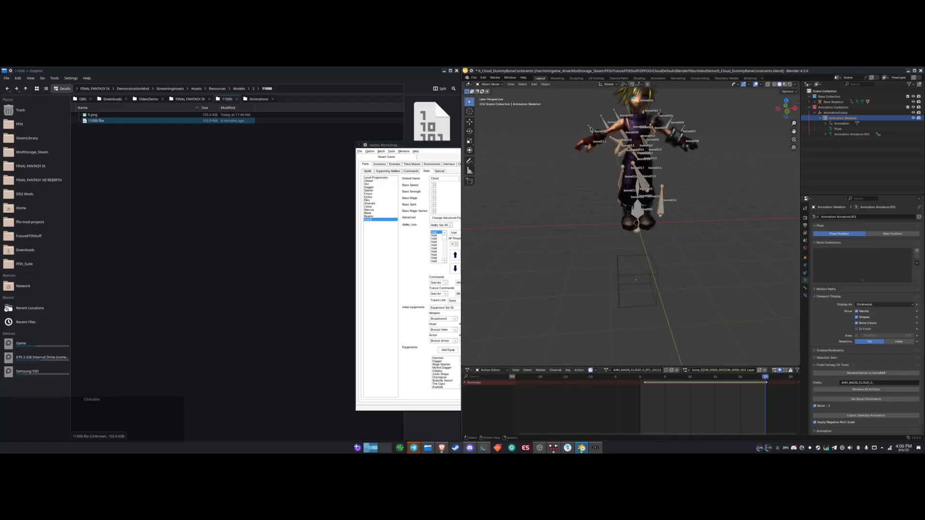
middle_drag(592, 201, 611, 201)
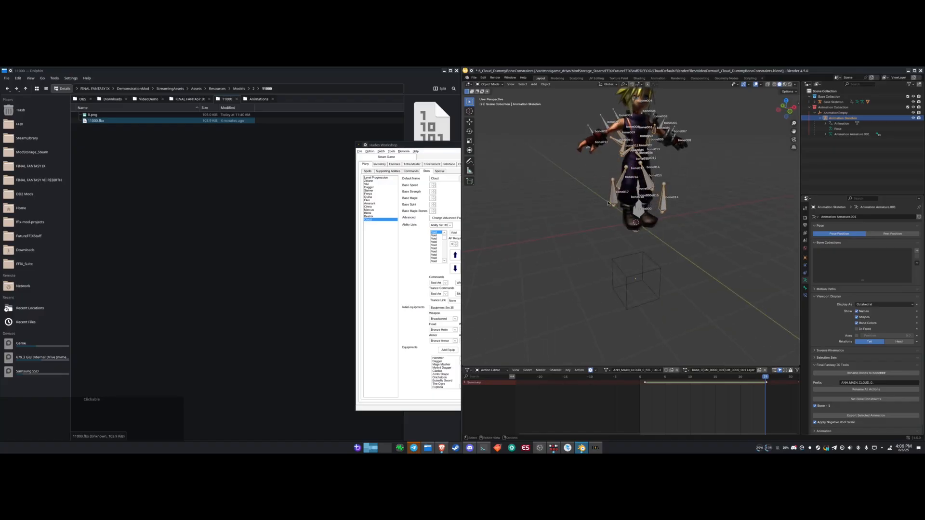
key(Tab)
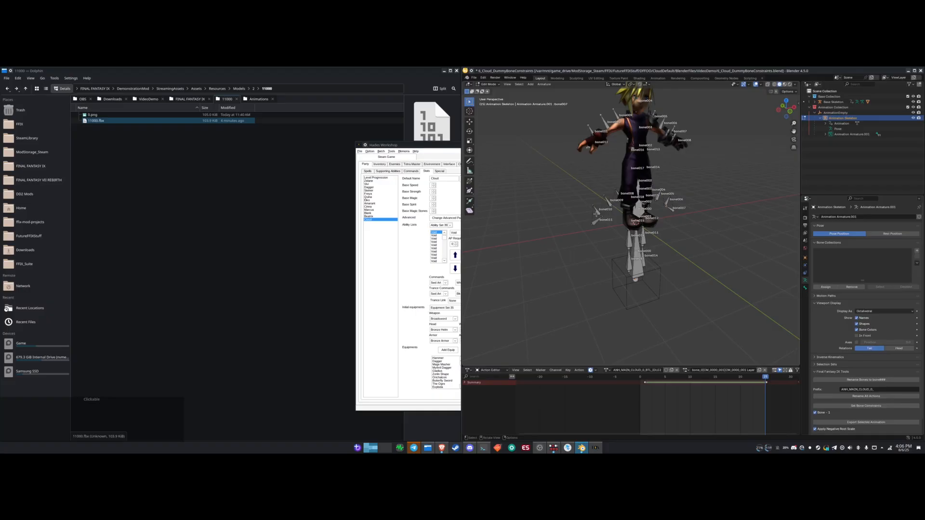
key(Tab)
middle_drag(701, 207, 665, 206)
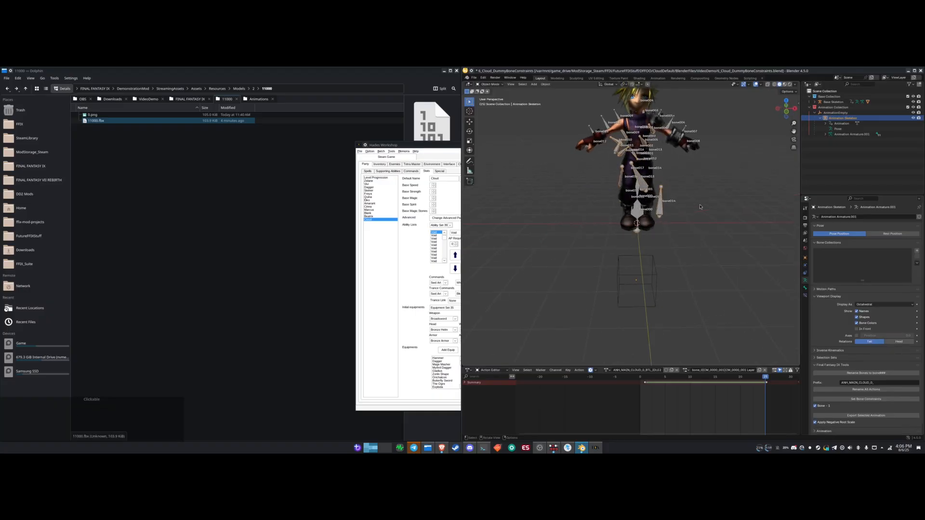
- Select the base skeleton again and set it to Pose Position
click(590, 149)
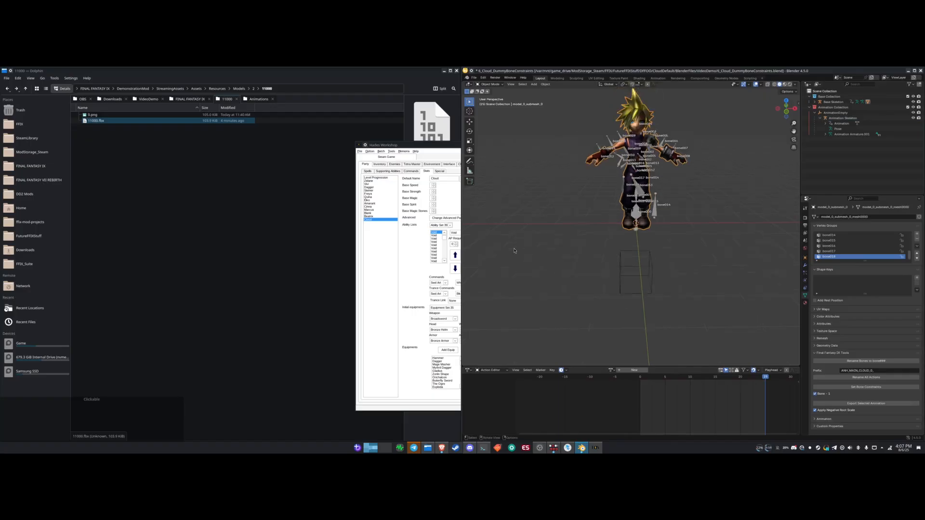
scroll(651, 238, down, 2)
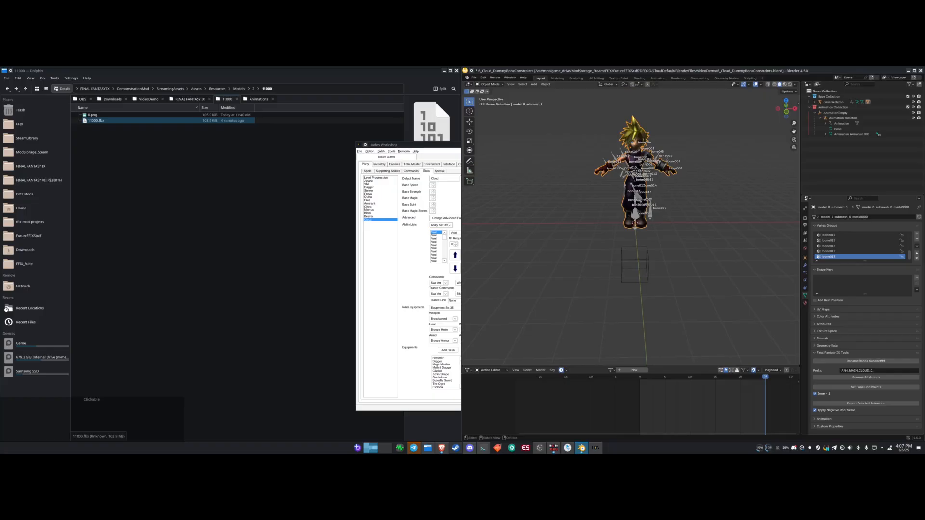
click(650, 212)
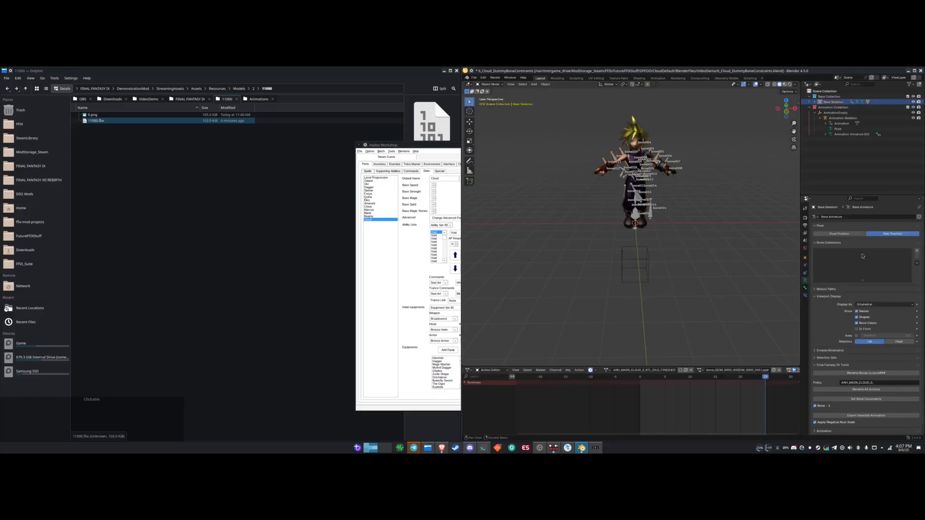
click(845, 233)
mouse_move(621, 282)
middle_down()
mouse_move(666, 282)
mouse_move(614, 283)
mouse_move(638, 278)
middle_up()
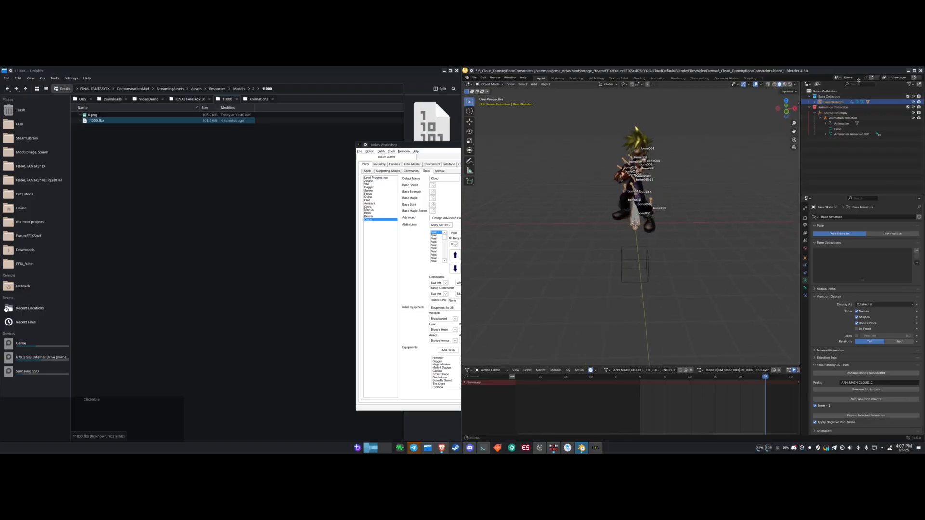
- Delete the action ANH_MAIN_CLOUD_0_BTL_IDLE_FINISHED from the Blender File data, restore the View Layer listing, and select the base skeleton
click(818, 83)
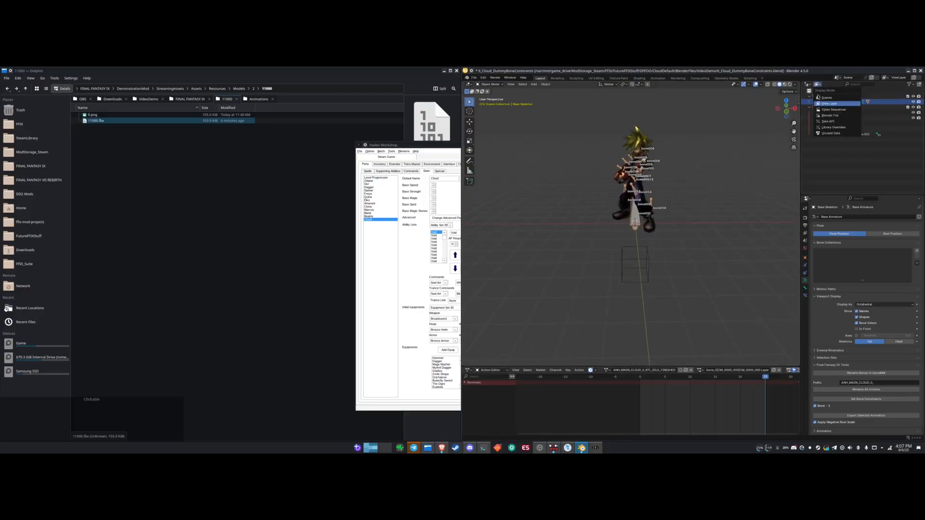
click(821, 116)
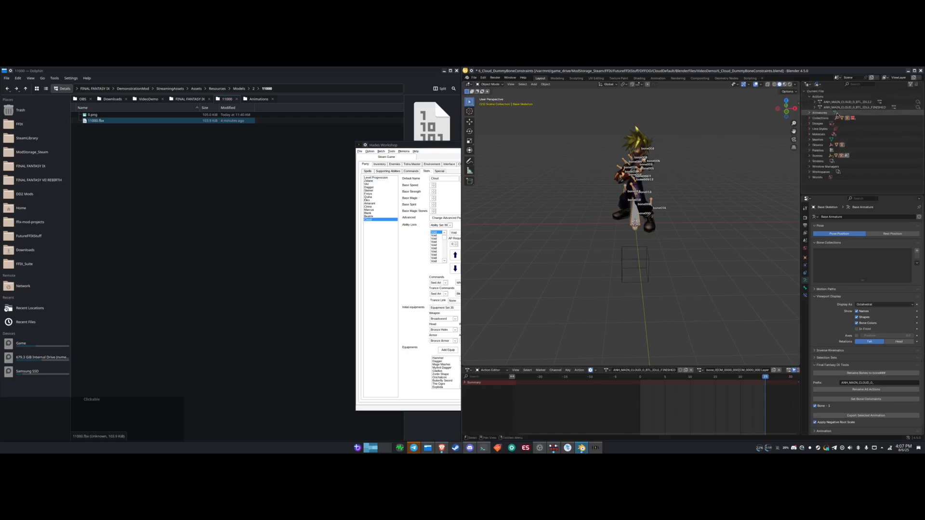
click(848, 107)
right_click(836, 107)
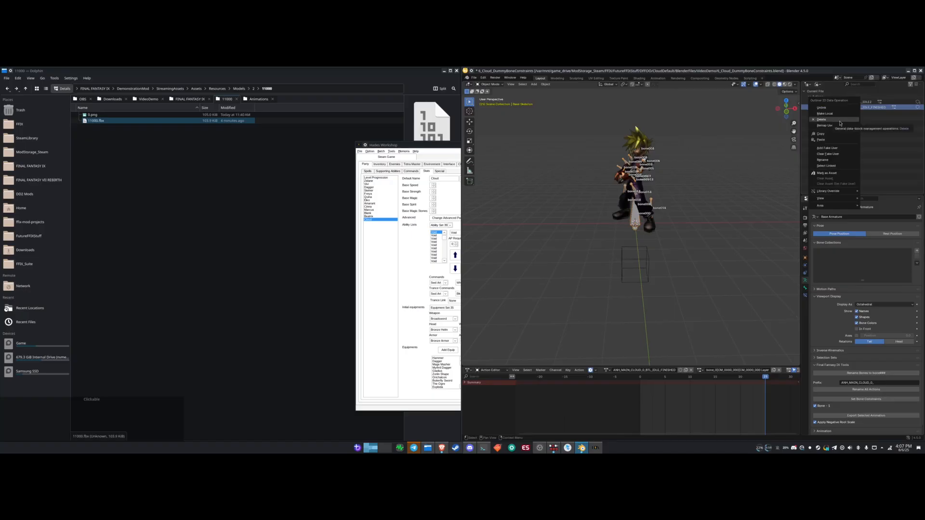
click(840, 121)
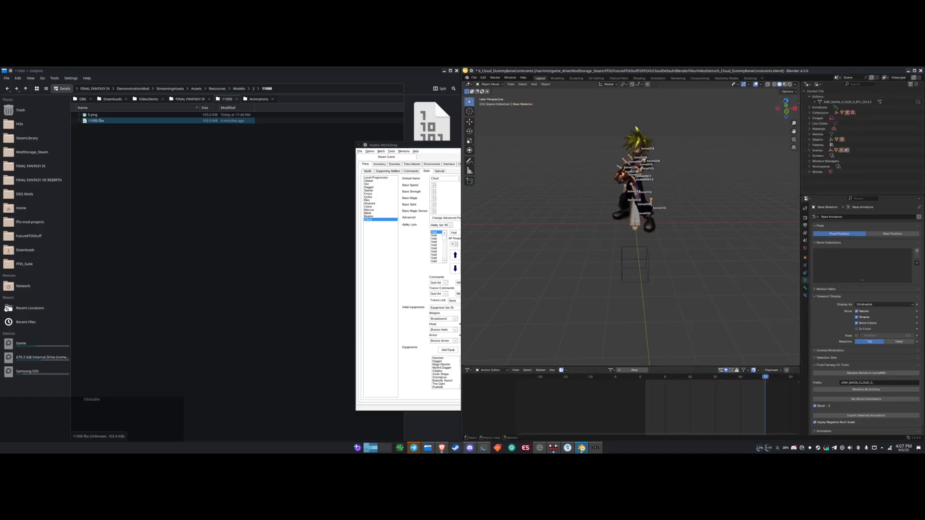
click(816, 85)
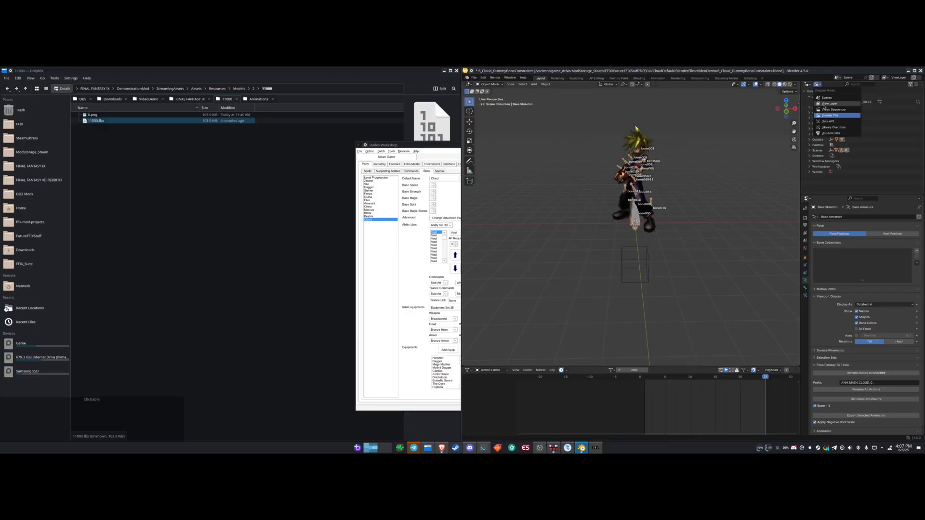
click(827, 98)
click(619, 168)
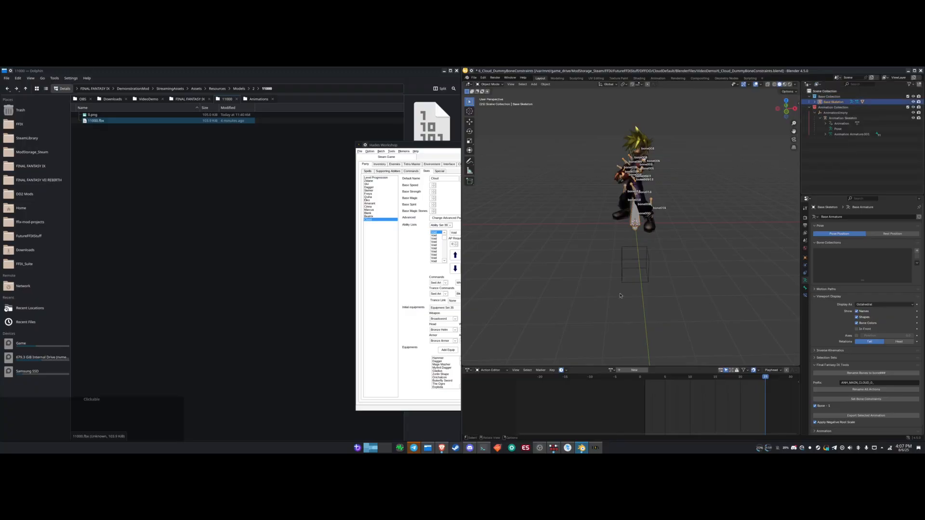
- Create a new action for the base skeleton and name it ANH_MAIN_CLOUD_0_BTL_IDLE_FINISHED
click(620, 370)
key(Caps_Lock)
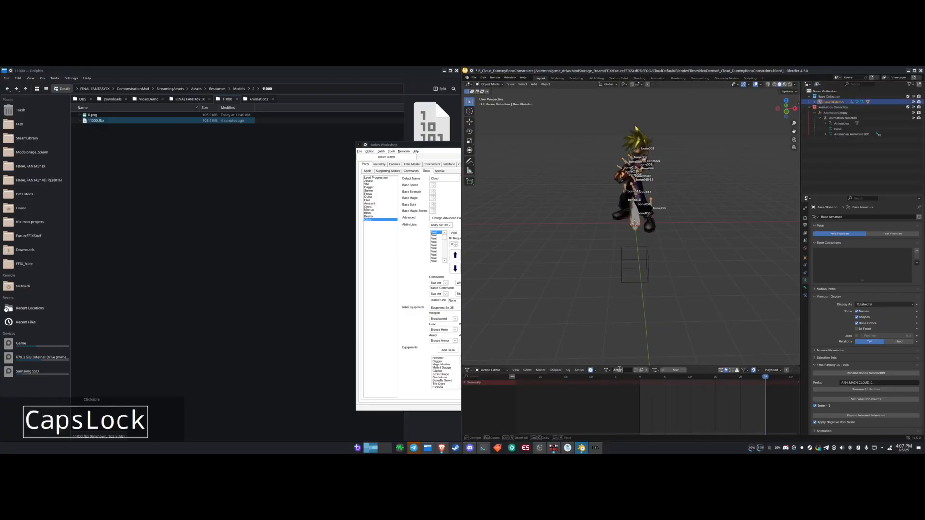
text(ANH_M)
key(BackSpace)
text(_MAIN)
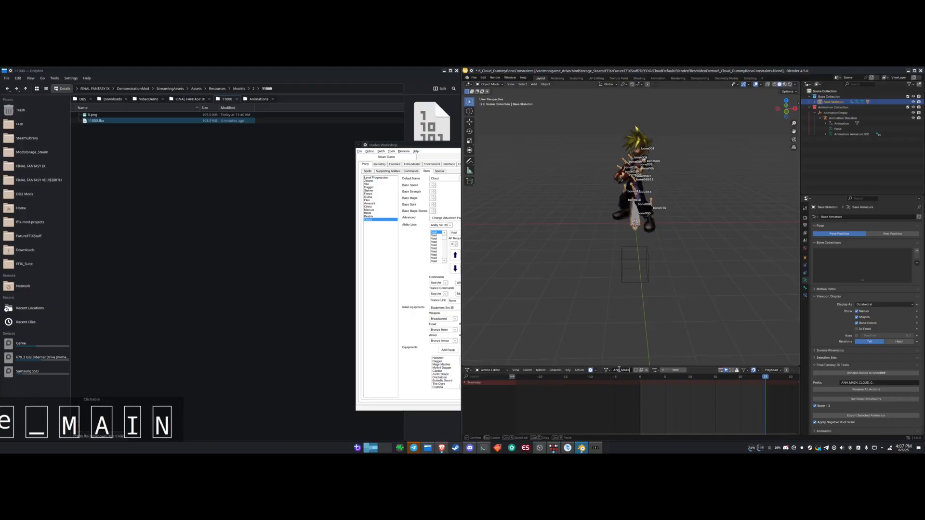
text(_CLOUD_90)
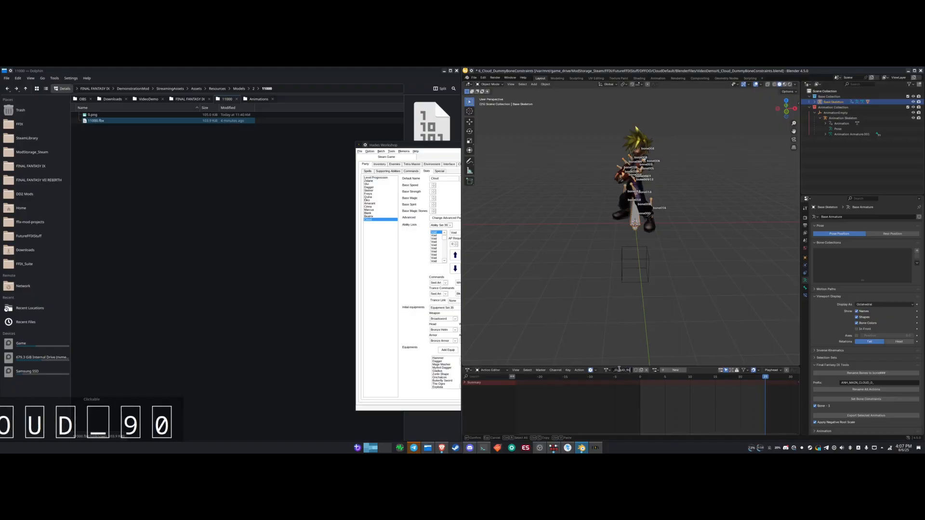
key(BackSpace)
key(BackSpace)
text(0_NT;)
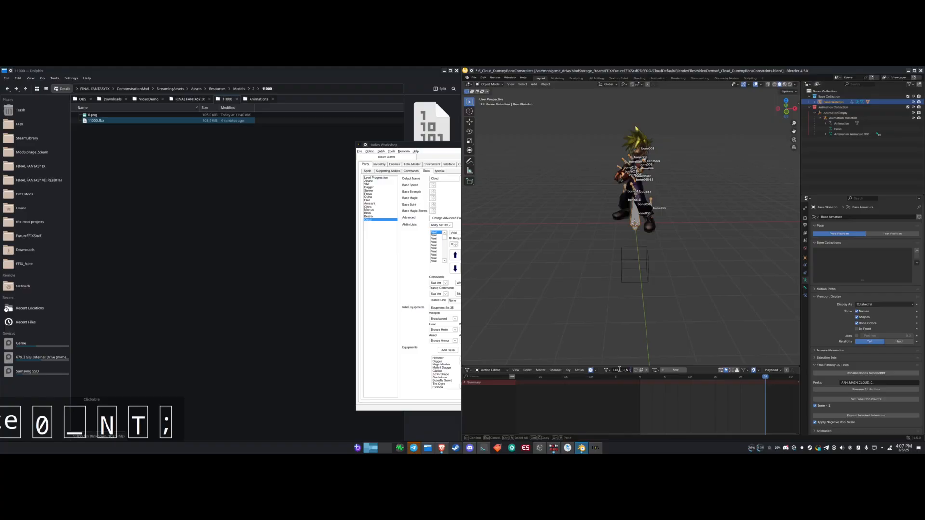
key(BackSpace)
key(BackSpace)
text(BTL_IDLE2)
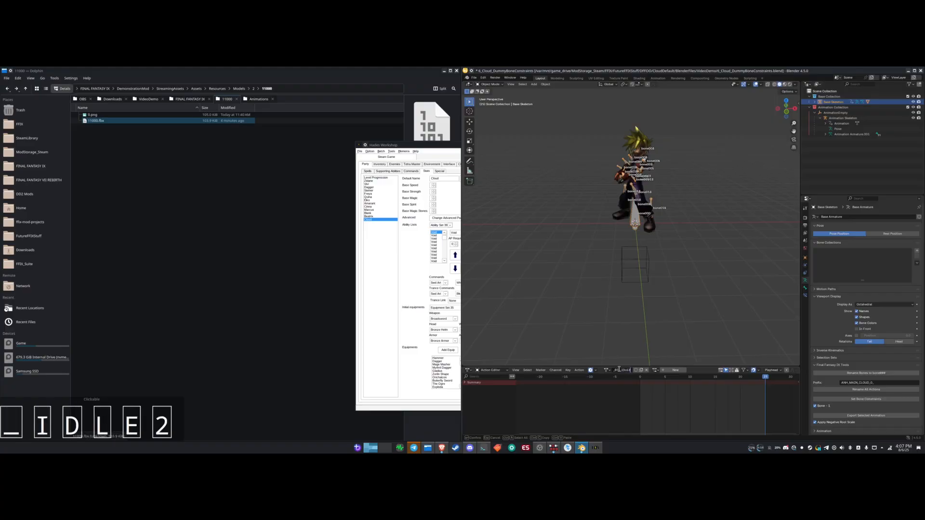
key(BackSpace)
text(_FIN)
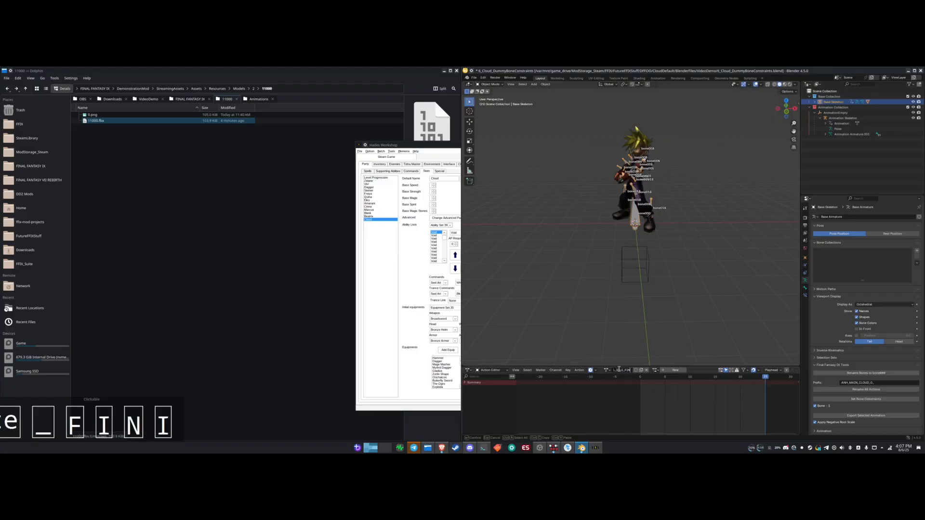
text(ISHED)
key(Return)
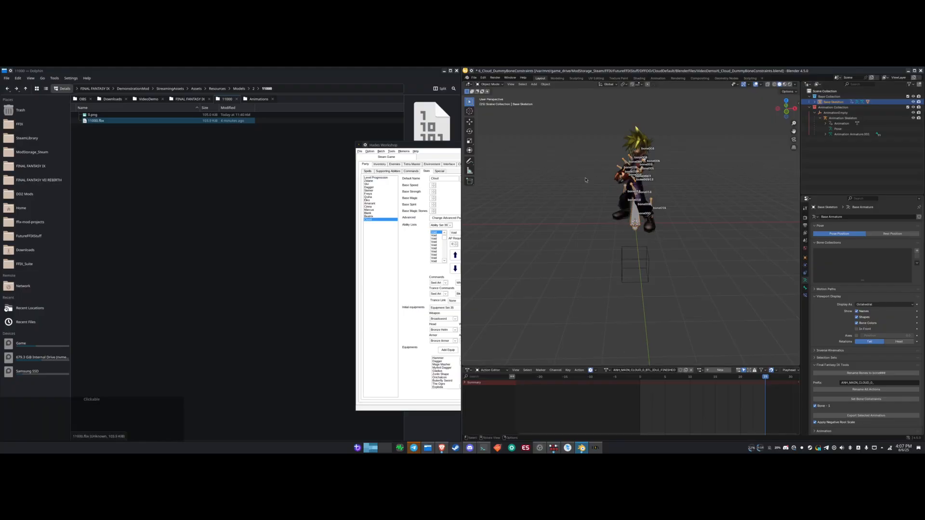
- In Pose Mode, bake the pose of all base skeleton bones into the current action with Visual Keying, and play the animation back
key(ctrl+Tab)
key(a)
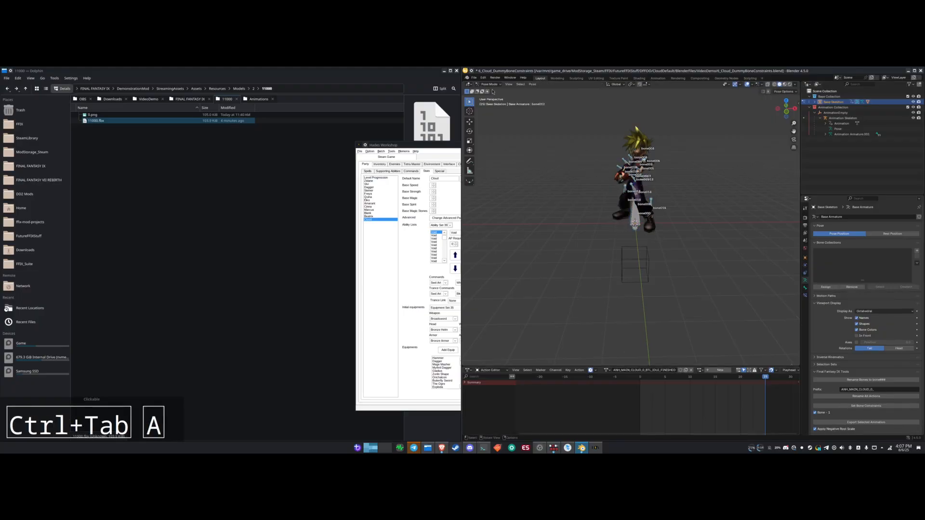
click(532, 84)
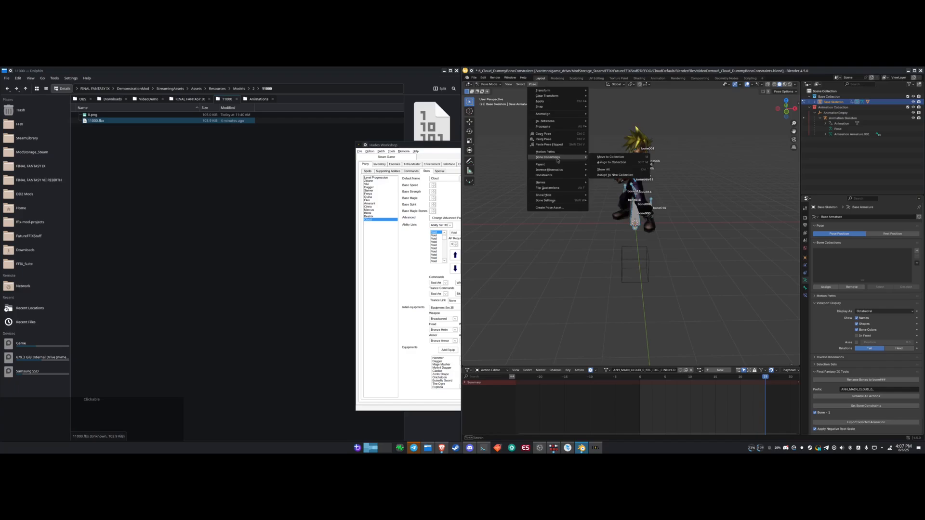
mouse_move(558, 165)
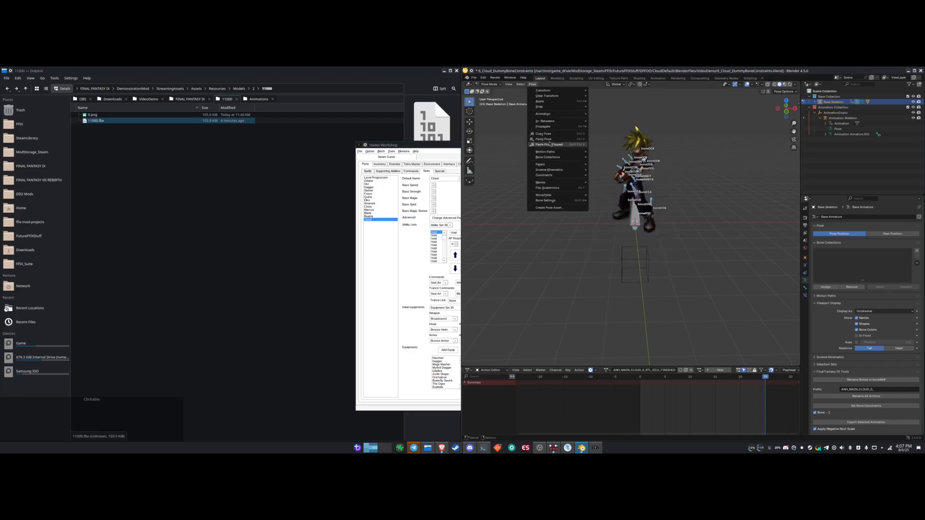
mouse_move(574, 114)
click(618, 143)
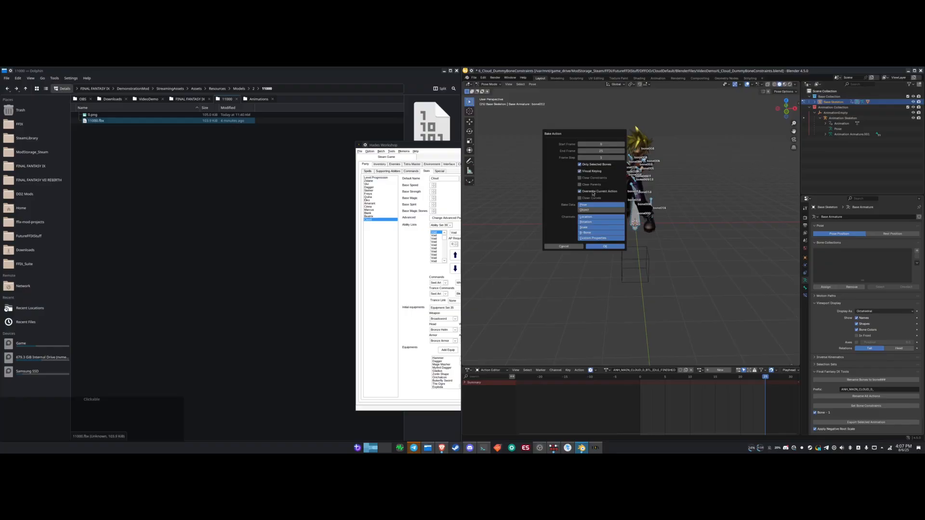
click(609, 246)
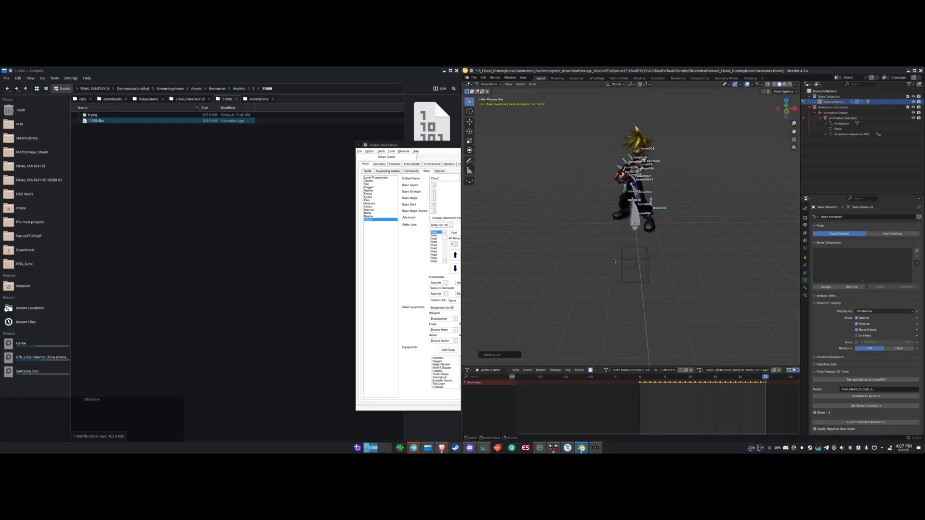
key(space)
key(space)
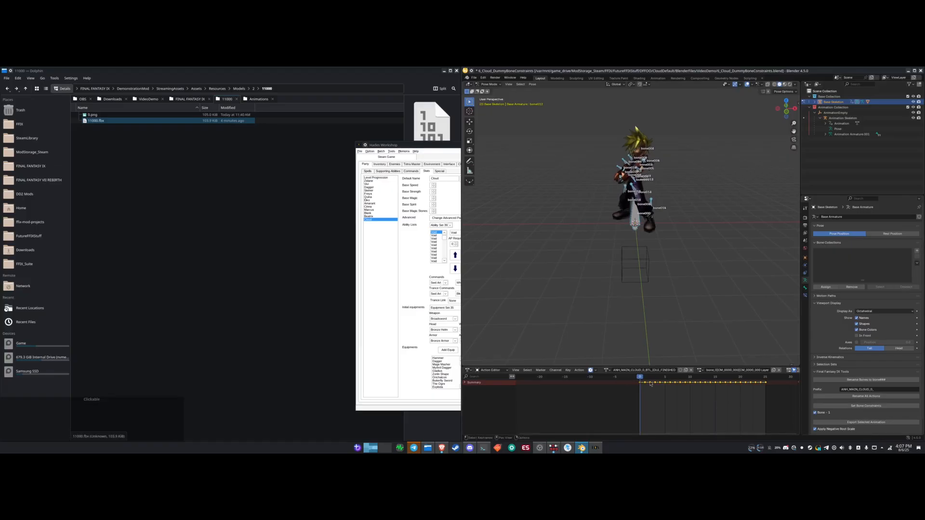
- Export the baked animation and copy the exported ANH_MAIN_CLOUD_0_BTL_IDLE_FINISHED.anim file from the Downloads folder
click(866, 423)
click(112, 99)
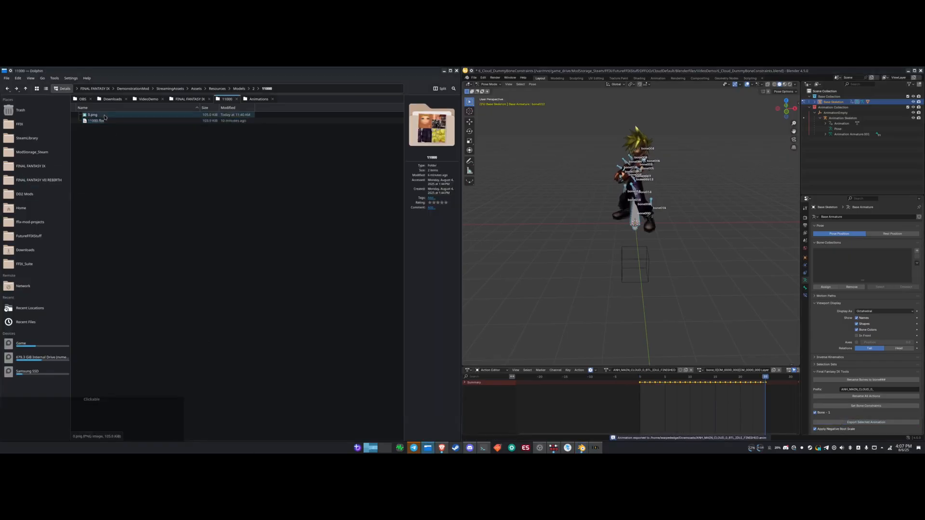
key(ctrl+c)
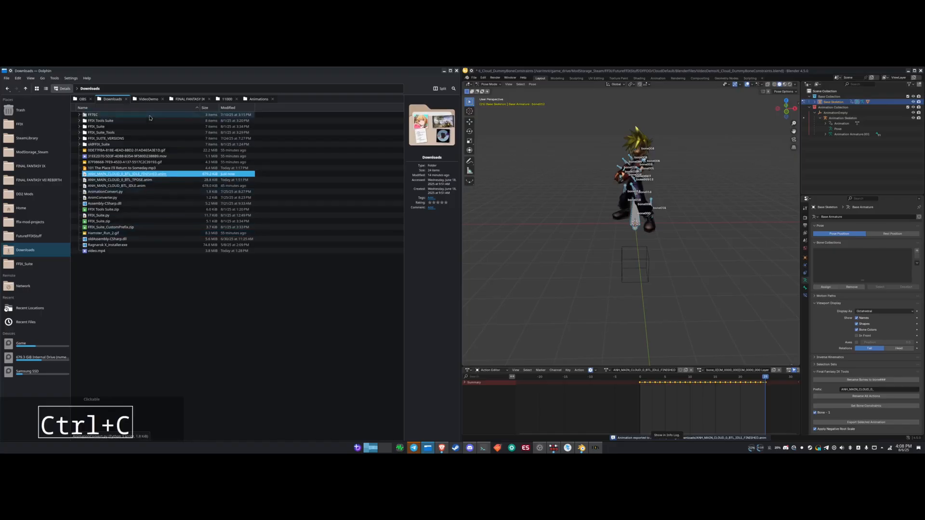
- Paste the exported animation into the 11000 folder under Animations and rename it 55556.anim, overwriting the existing file
click(227, 99)
click(258, 99)
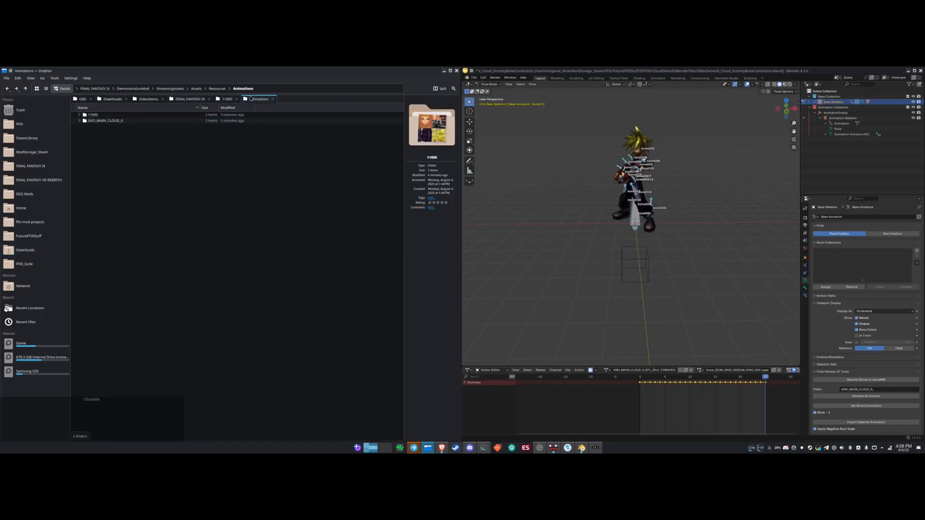
double_click(94, 117)
key(ctrl+v)
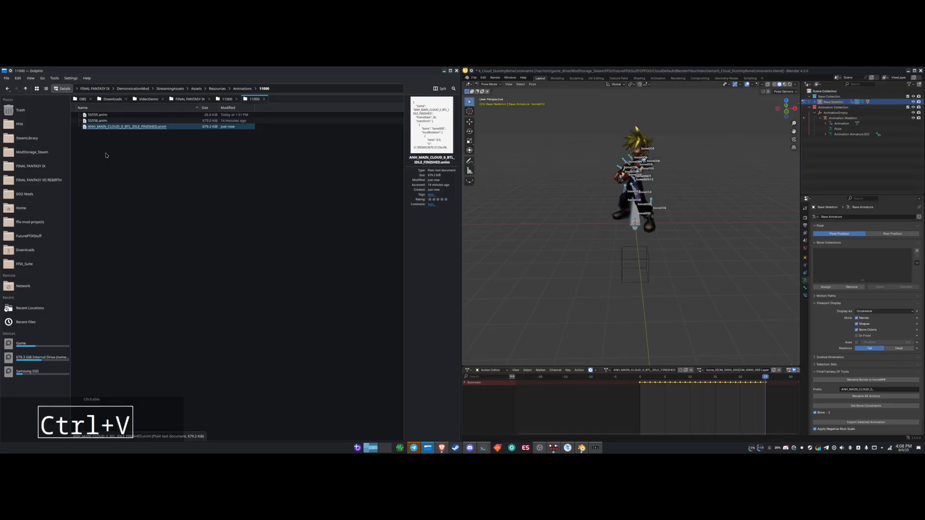
key(F2)
text(55556)
key(Return)
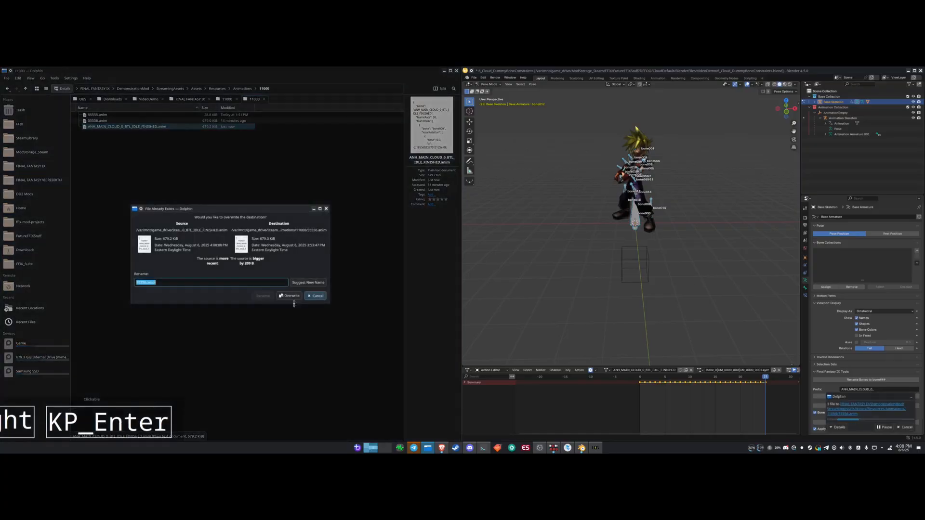
click(289, 295)
- Paste the exported animation into GEO_MAIN_CLOUD_0 and rename it ANH_MAIN_CLOUD_0_BTL_IDLE.anim, overwriting the existing file
key(alt+Left)
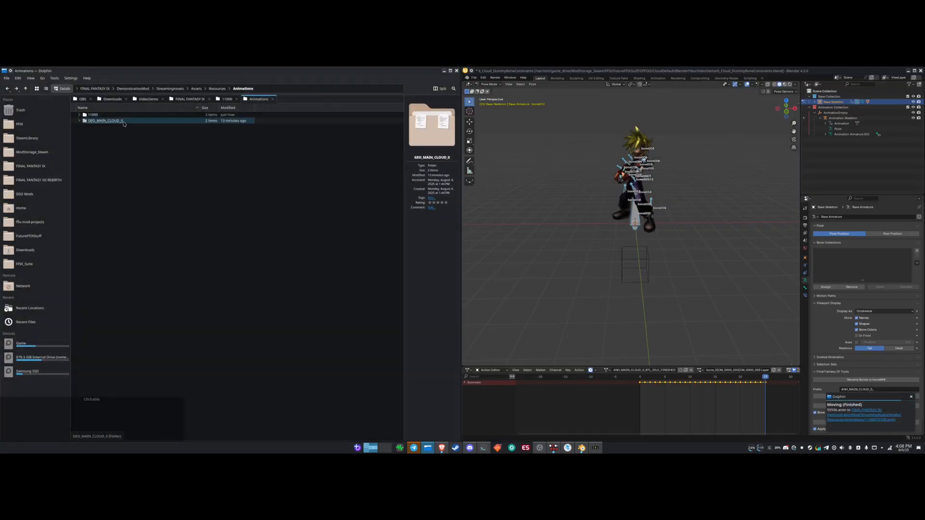
double_click(123, 122)
key(ctrl+v)
key(F2)
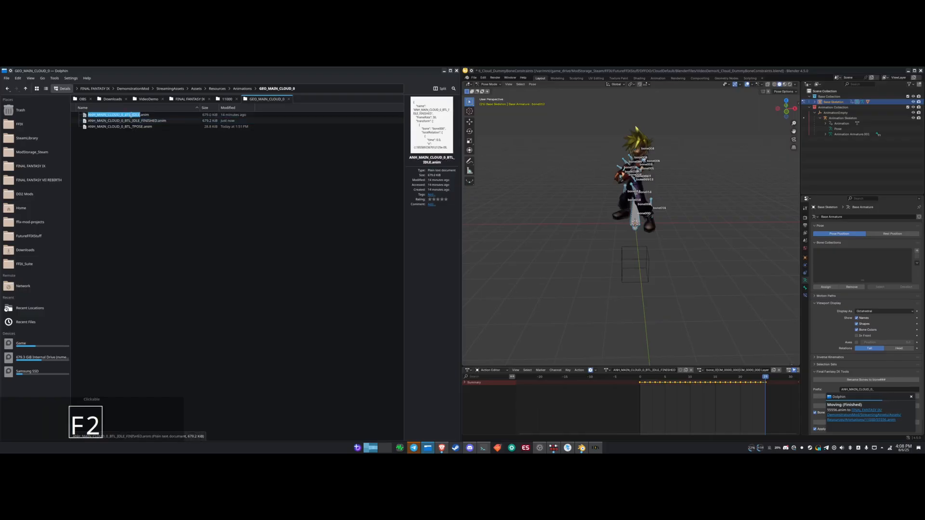
key(ctrl+c)
key(F2)
key(ctrl+v)
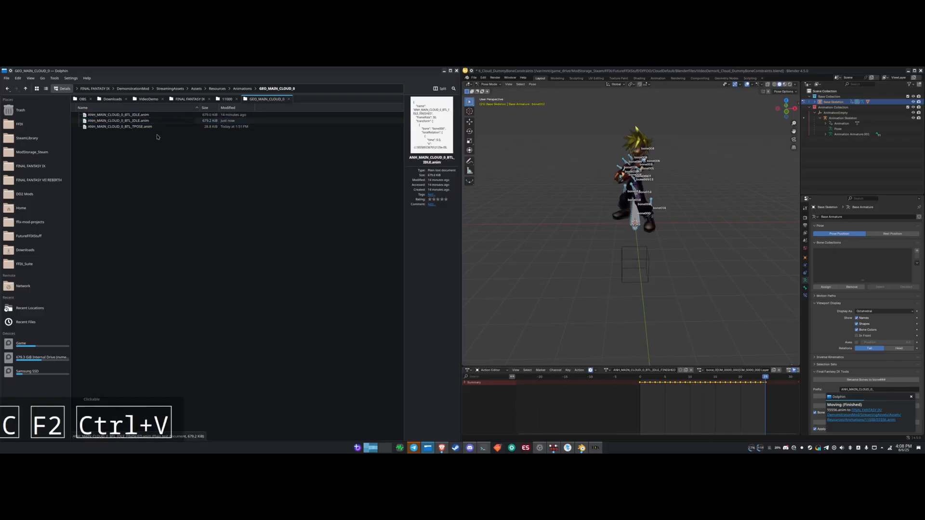
key(KP_Enter)
click(289, 296)
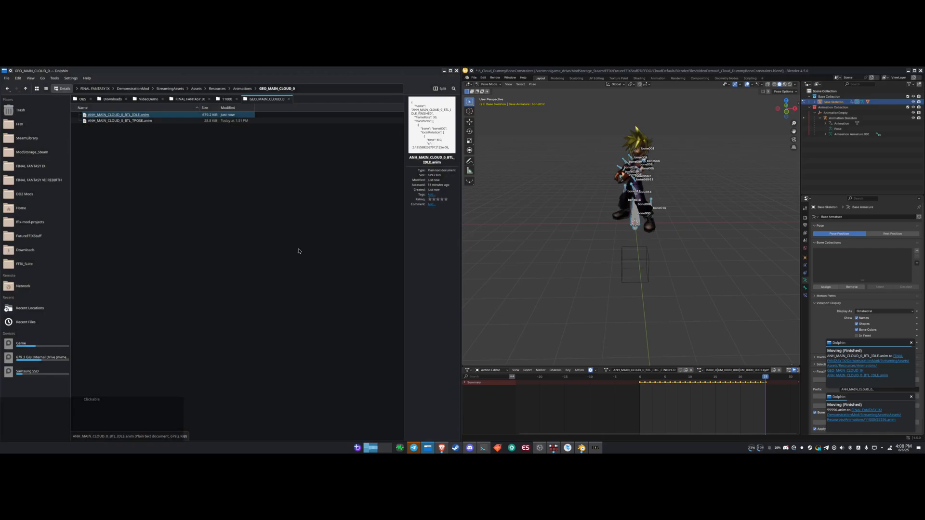
- Launch Final Fantasy IX's Model Viewer from the Advanced settings and inspect Cloud's idle animation with the sword attached
key(super)
text(FINA)
key(Return)
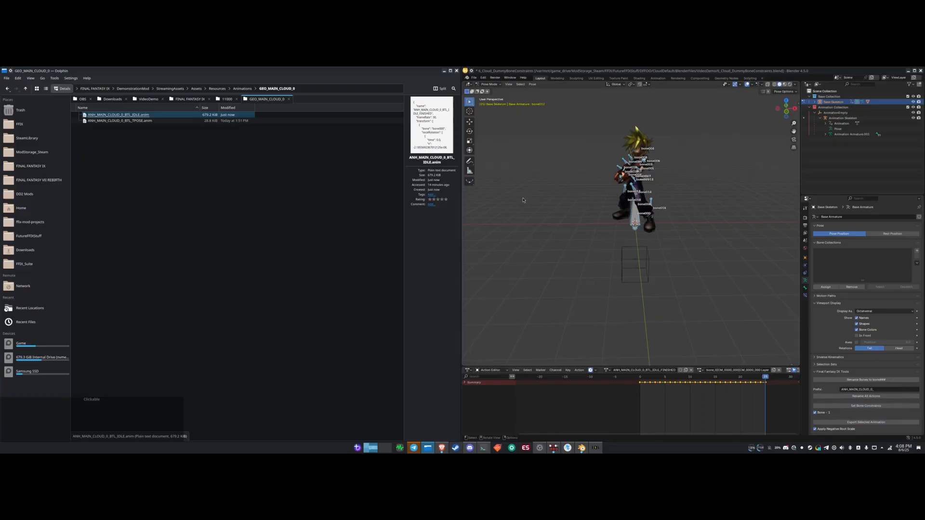
click(450, 217)
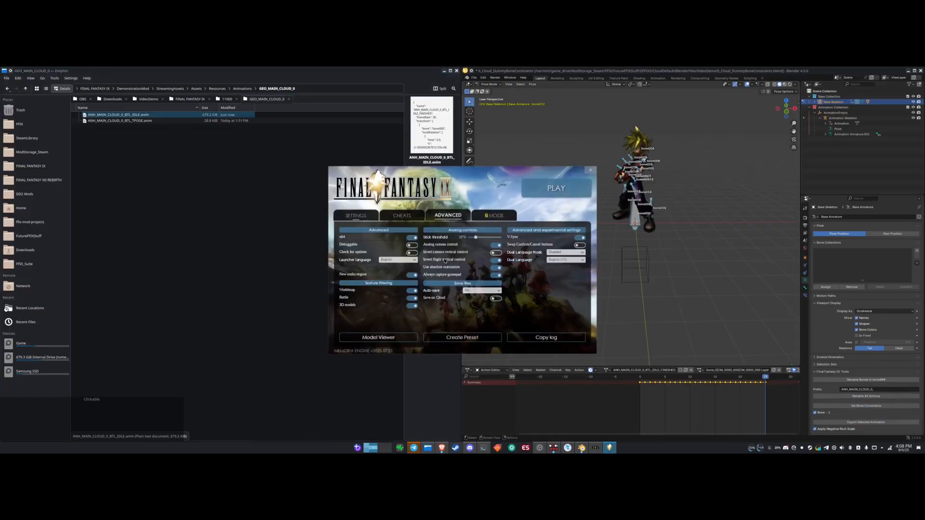
click(402, 339)
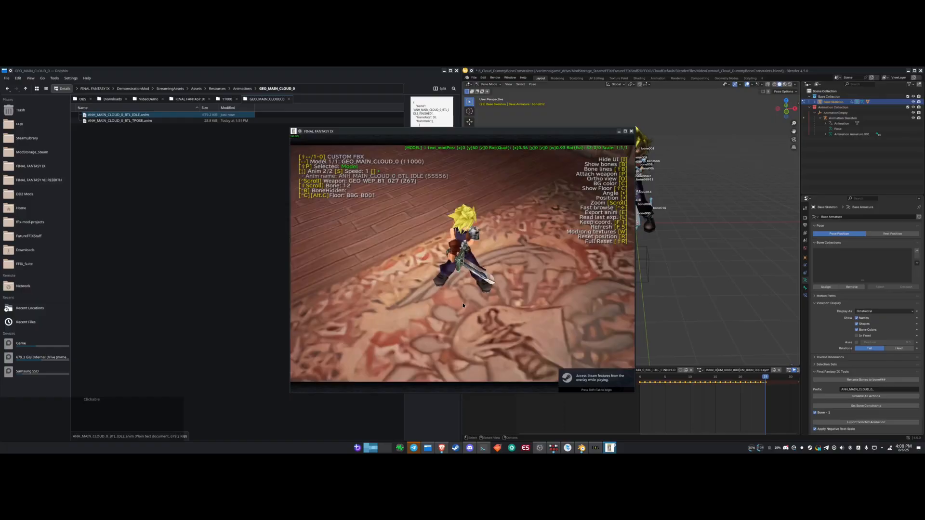
drag(464, 306, 444, 275)
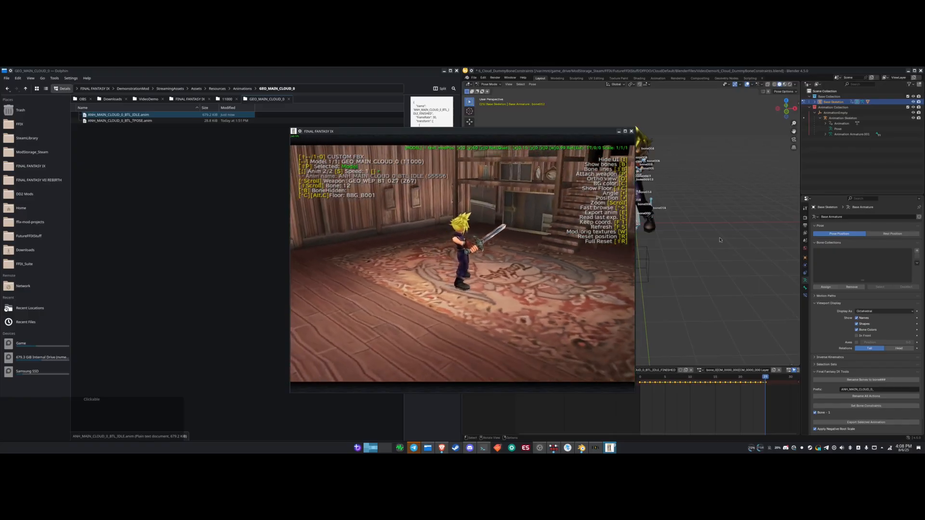
- Switch to Blender, set the base skeleton to Rest Position, and check the animation skeleton's bones in Edit Mode
click(839, 135)
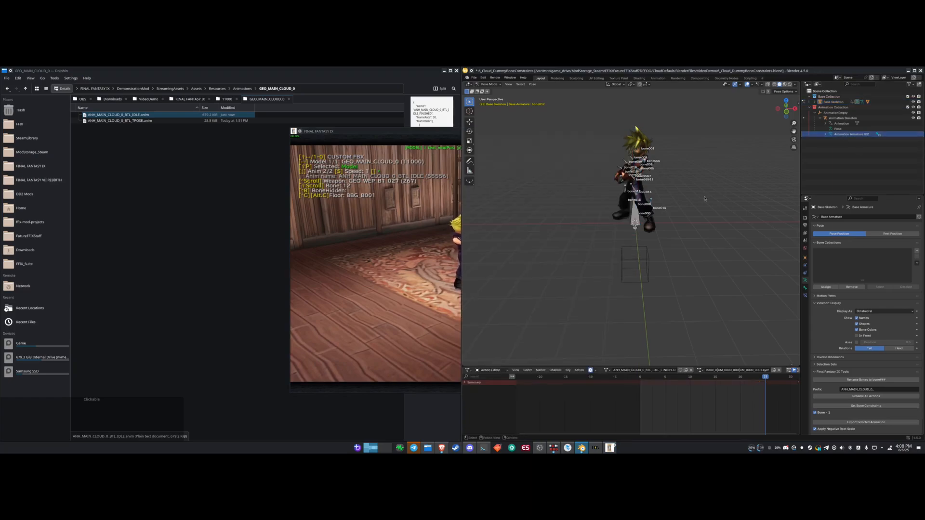
click(890, 234)
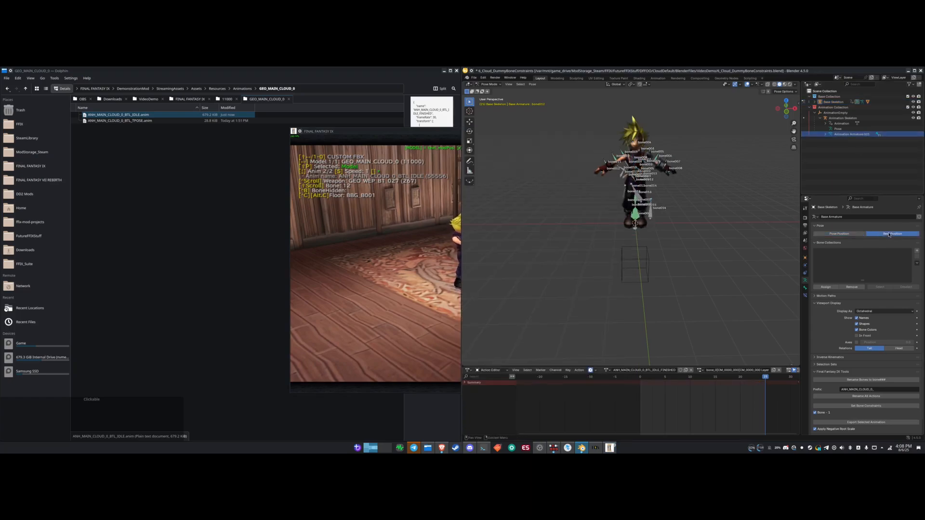
click(836, 112)
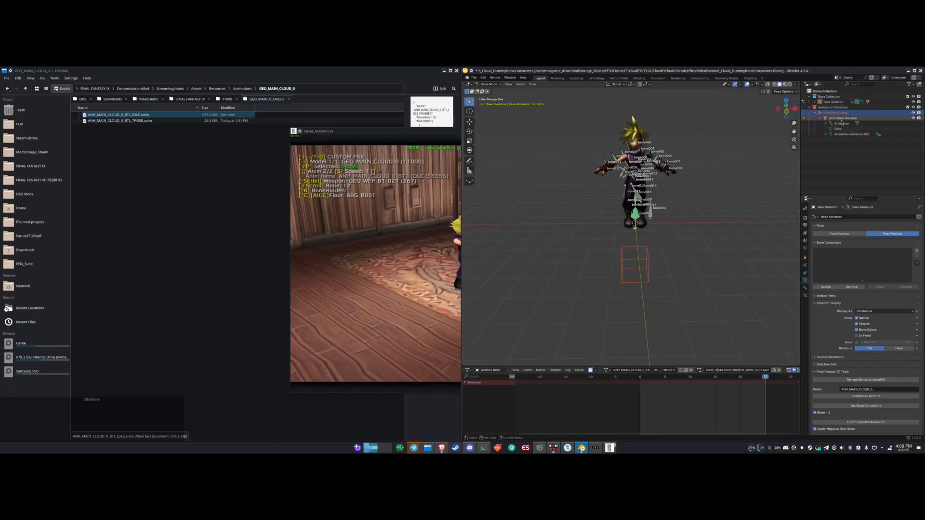
click(843, 119)
key(Tab)
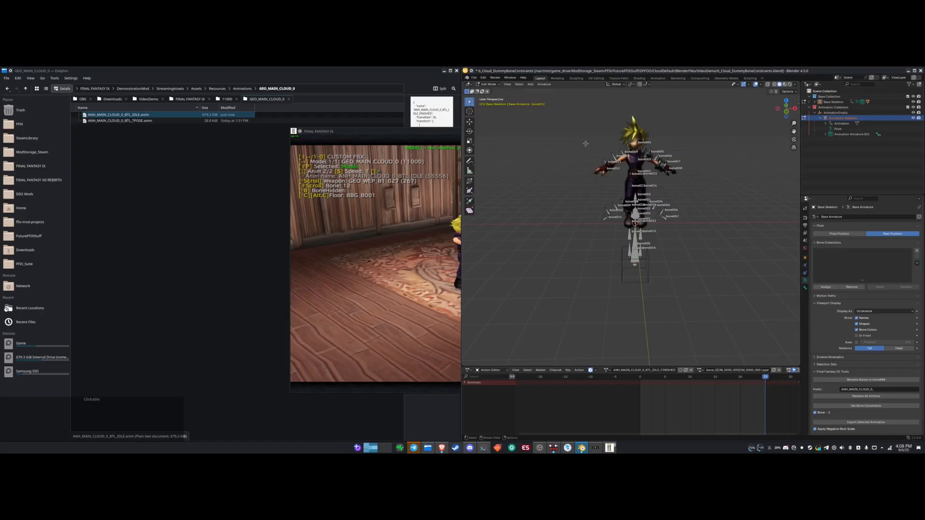
key(Tab)
- Switch back to the Model Viewer, inspect Cloud's weapon grip from other angles, and close the viewer
click(416, 289)
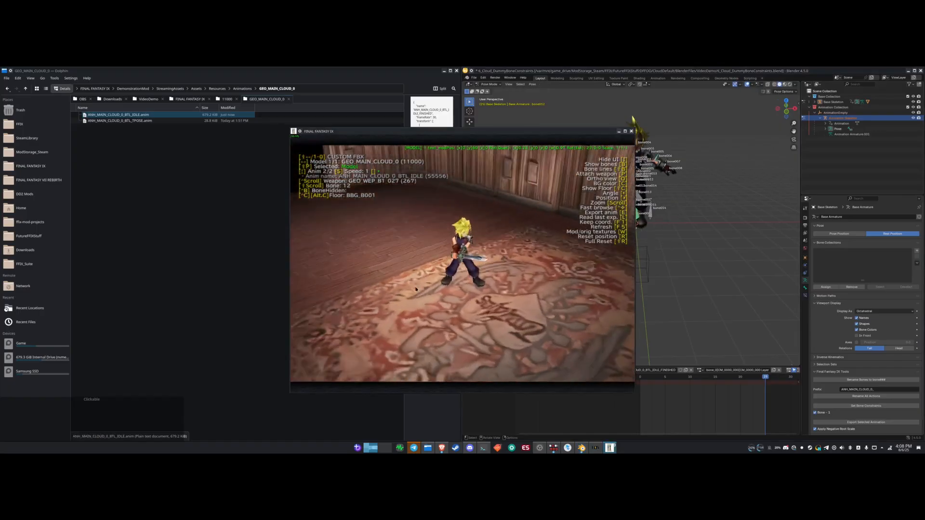
drag(416, 289, 611, 148)
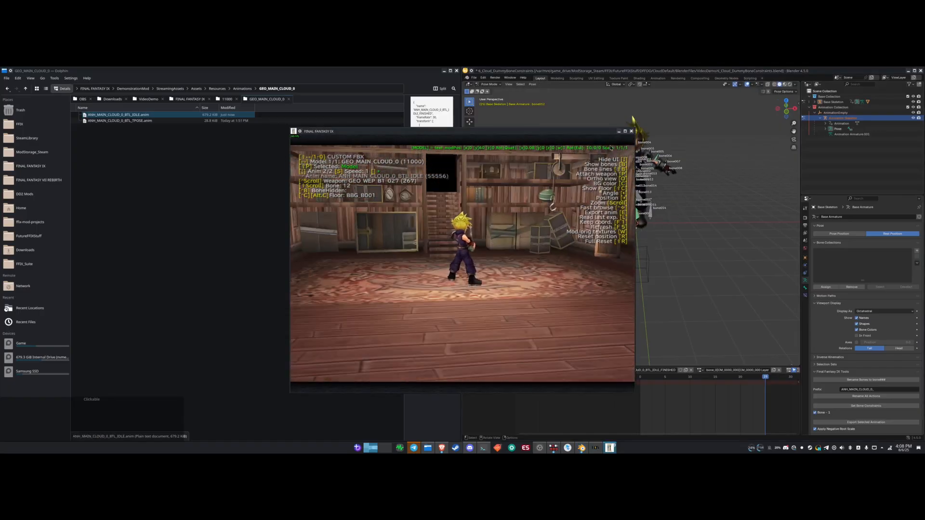
click(632, 131)
- Confirm quitting the Model Viewer, relaunch Final Fantasy IX and continue the saved game
click(464, 285)
key(super)
text(F)
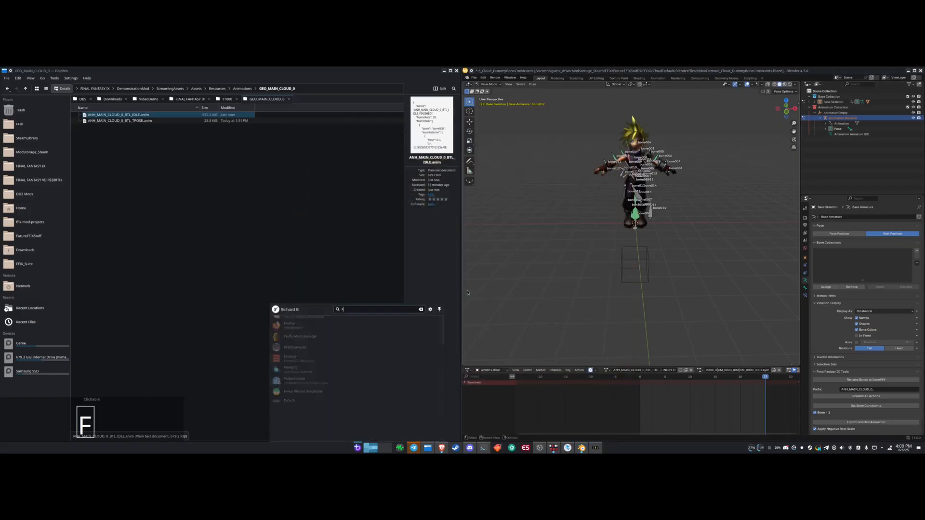
text(INA)
key(Return)
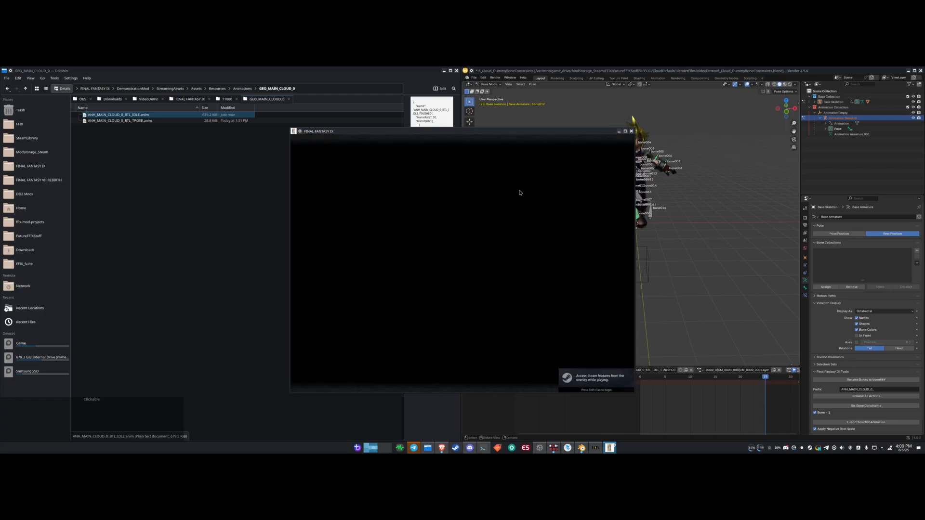
click(462, 276)
- Walk around the Evil Forest to trigger a battle, check how Cloud holds his weapon, and quit the game
key(Down)
key(F1)
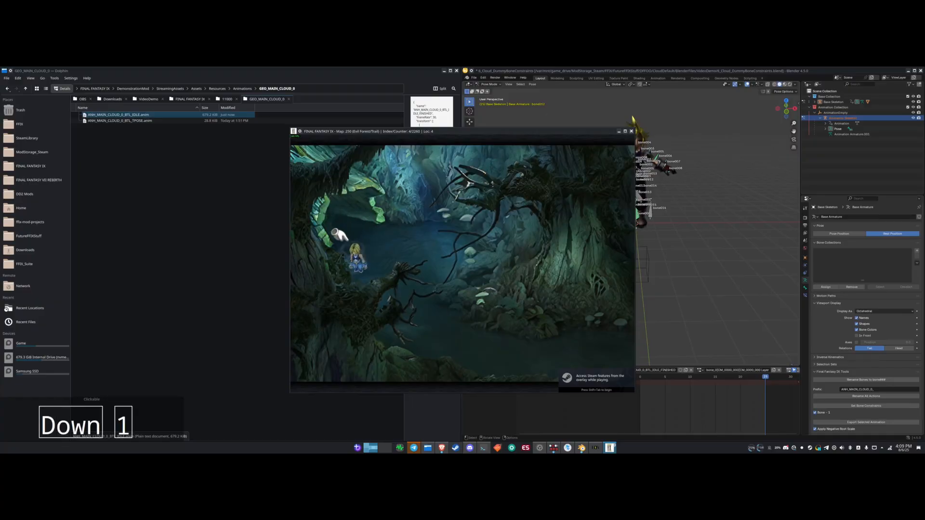
key(Down)
key(Up)
key(Down)
key(Up)
key(Up)
key(Down)
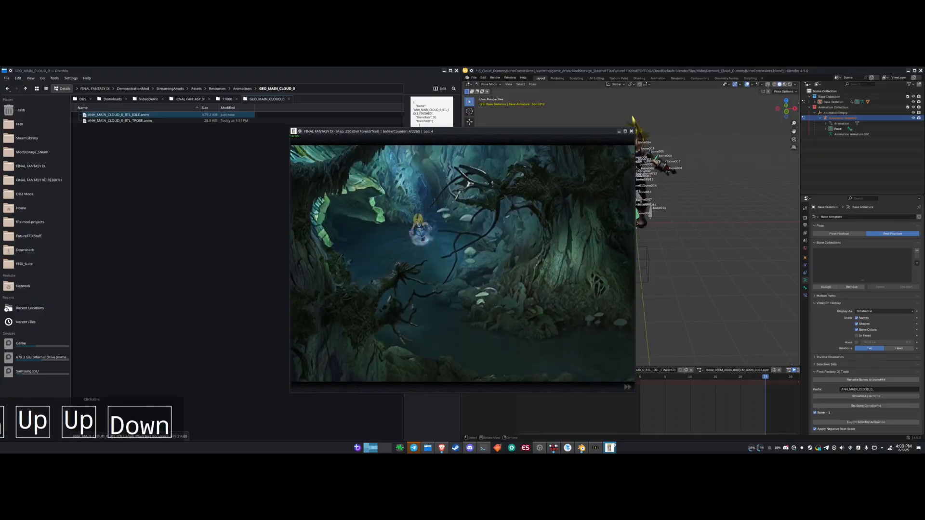
key(Up)
key(Down)
key(F1)
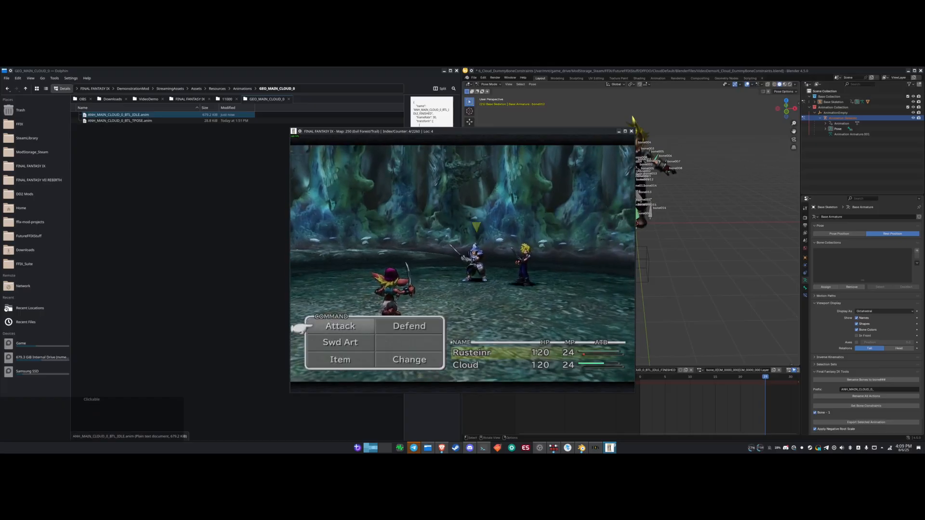
click(631, 131)
click(462, 282)
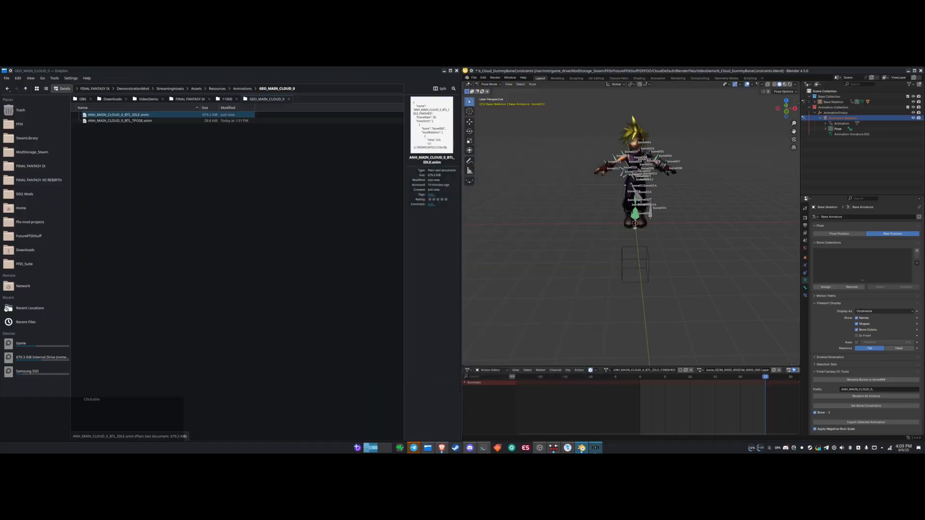
- In Hades Workshop, change the Weapon Bone number in Cloud's advanced character parameters and accept the change
click(446, 217)
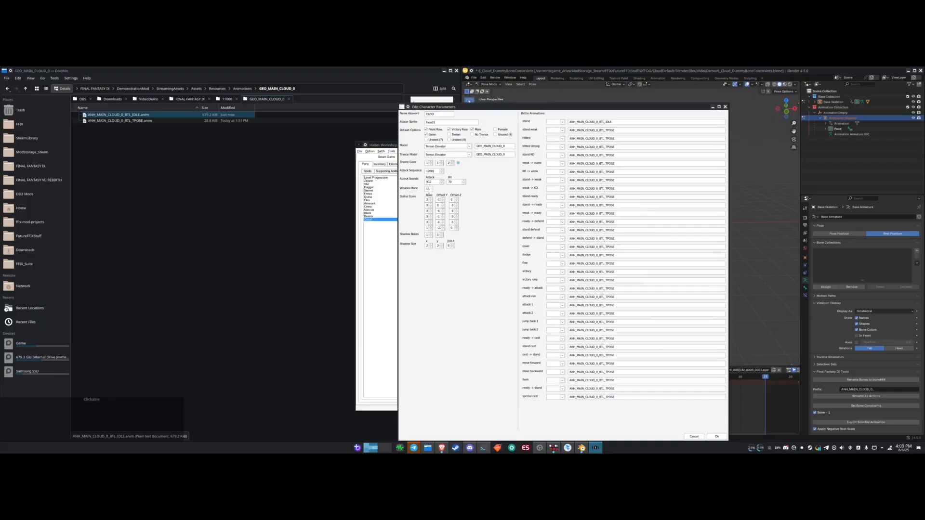
key(Left)
key(Up)
key(Right)
key(Tab)
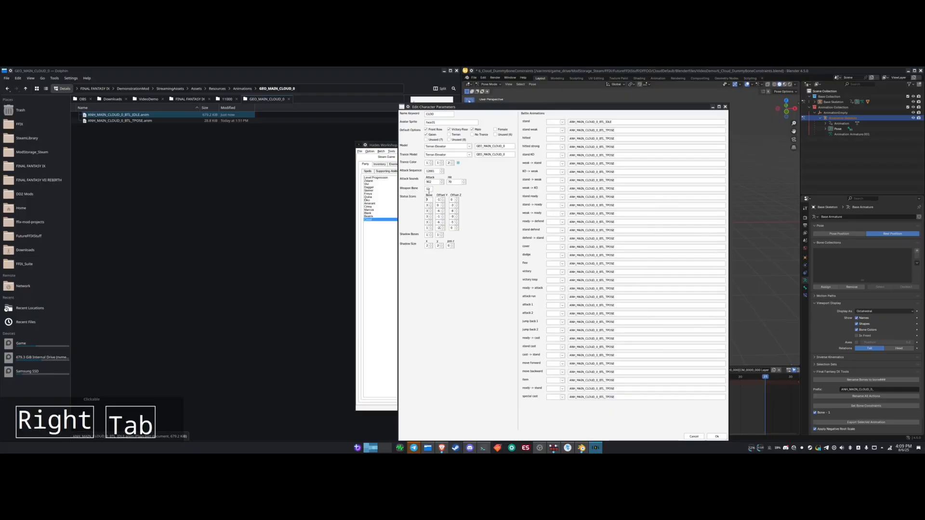
click(717, 437)
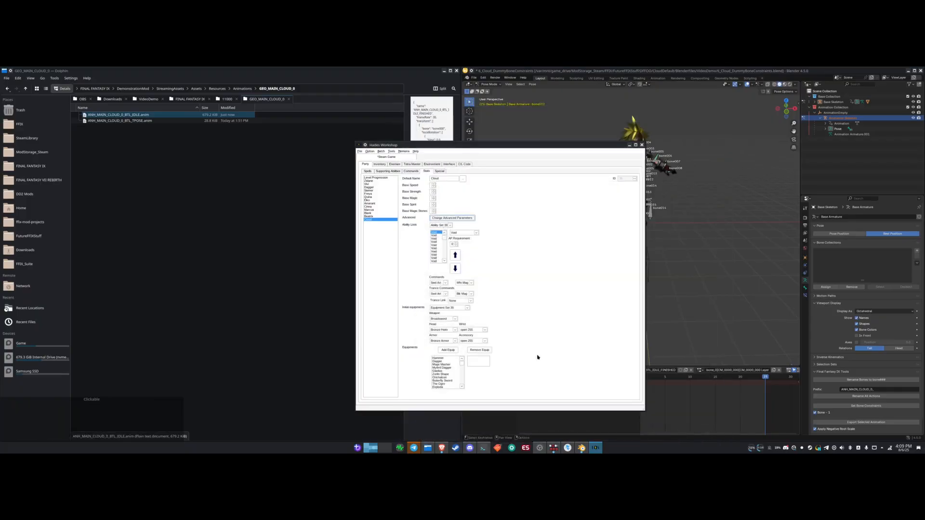
- Save the updated character data as a Steam mod and confirm the save
click(360, 152)
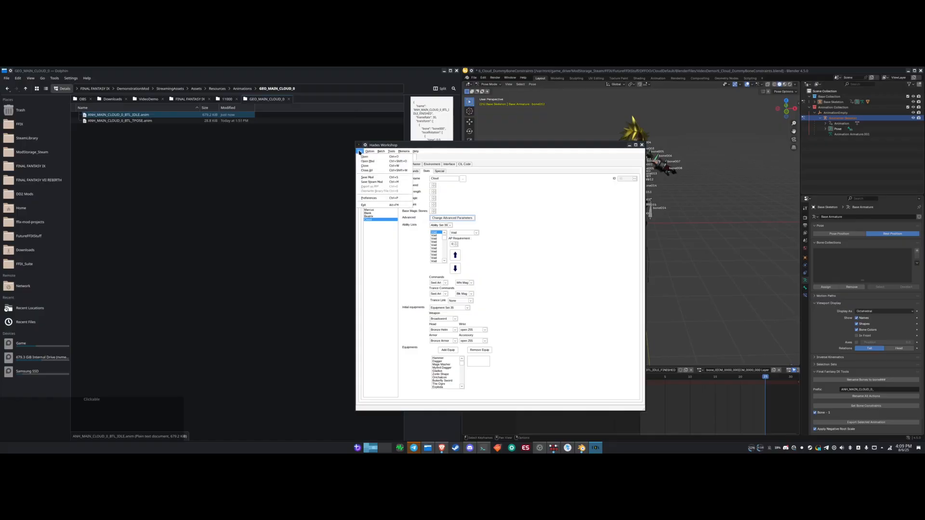
click(381, 181)
click(532, 300)
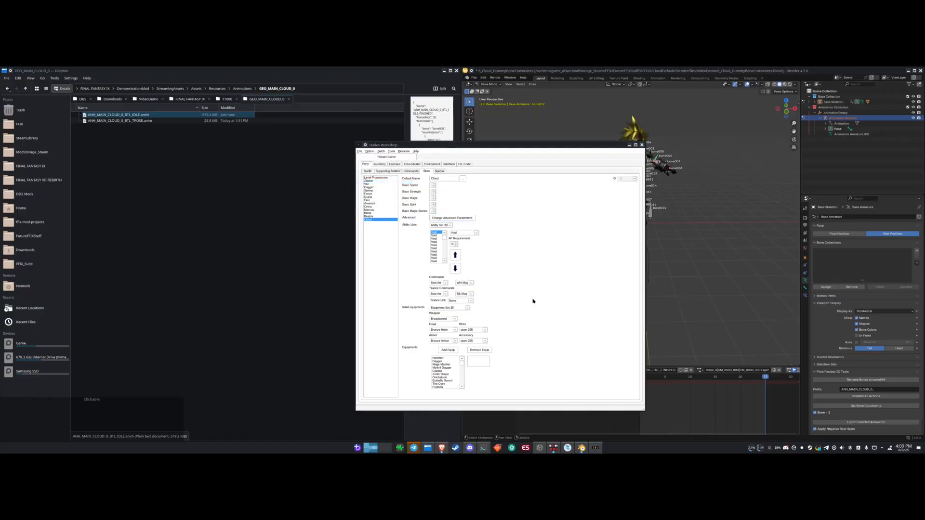
key(KP_Enter)
key(ctrl+s)
key(KP_Enter)
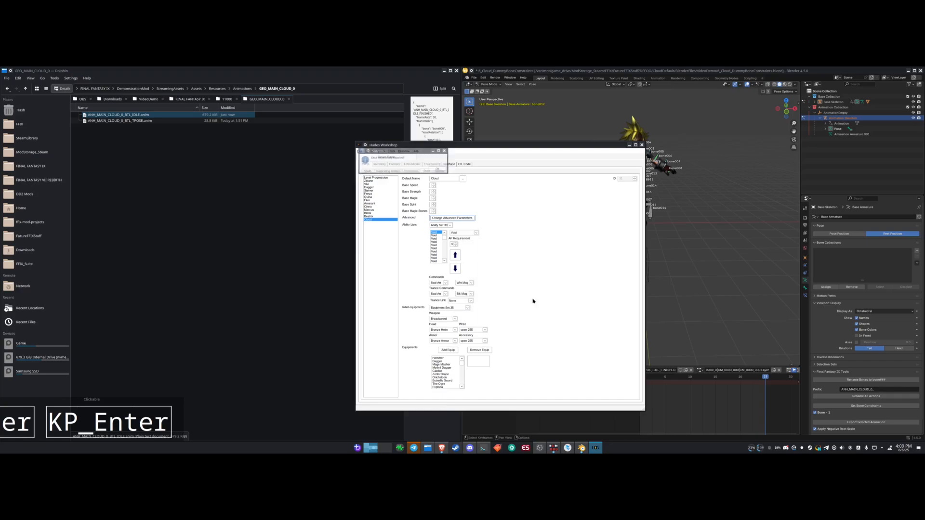
- Launch Final Fantasy IX again and continue the saved game to test the new weapon bone
key(super)
text(FIN)
key(Return)
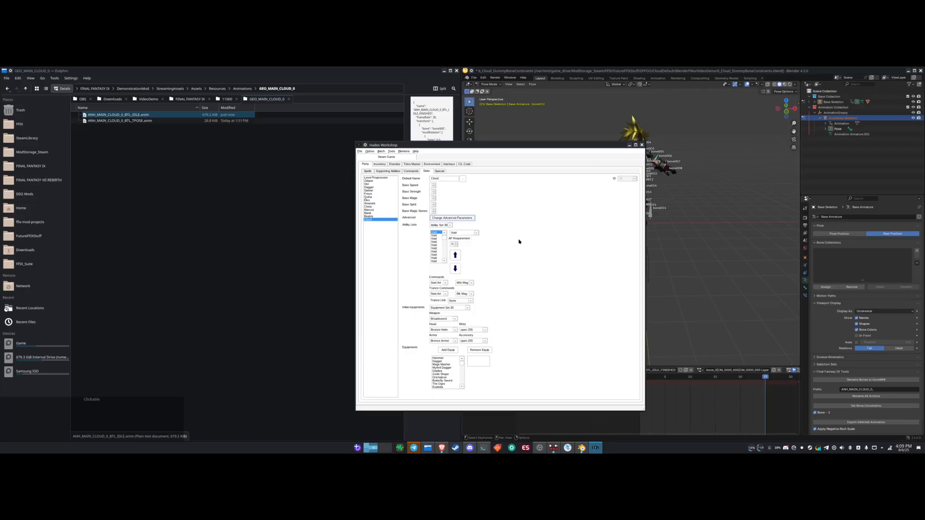
click(537, 178)
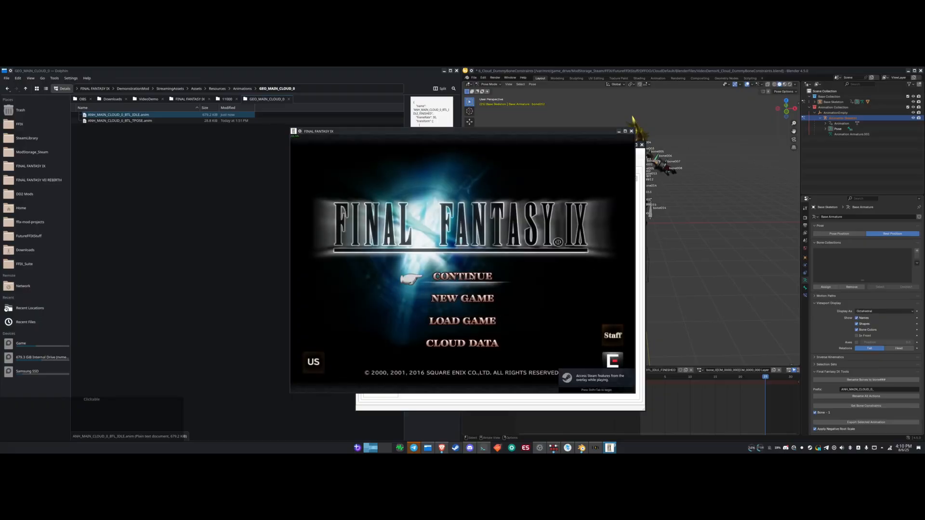
click(471, 278)
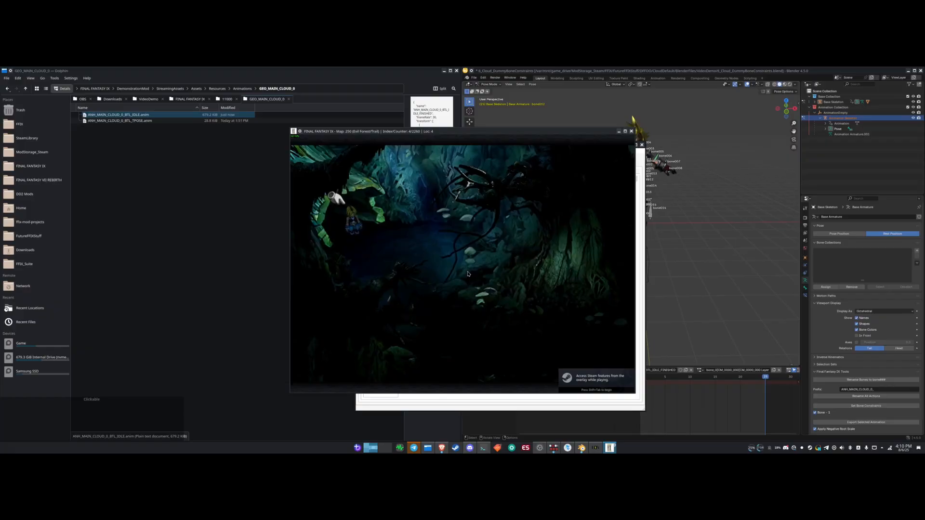
- Run around the Evil Forest field until a random battle starts with Cloud in the party
key(Right)
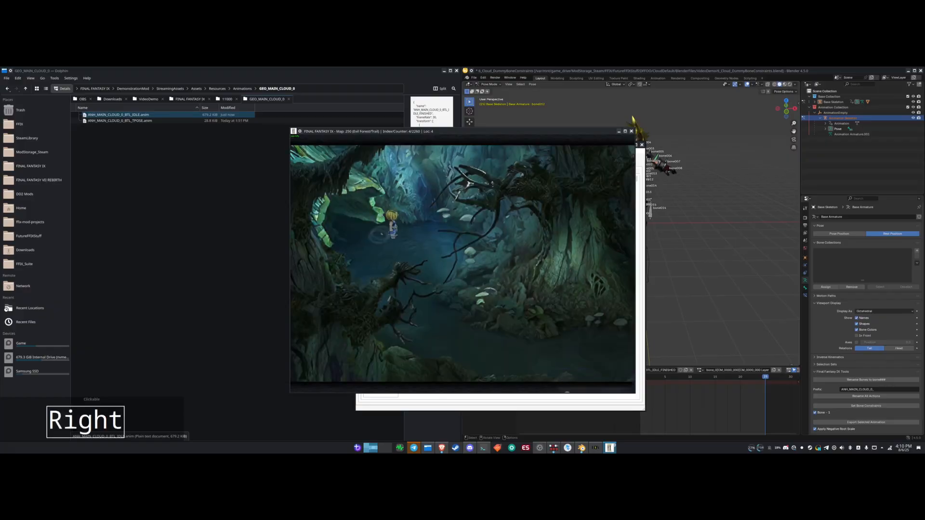
key(Down)
key(Up)
key(Down)
key(Up)
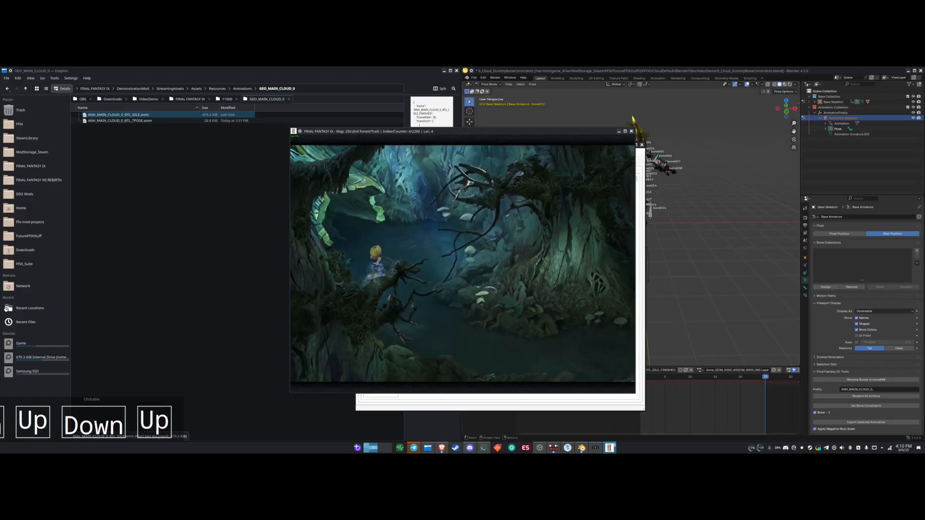
key(Down)
key(F1)
key(Up)
key(Down)
key(F1)
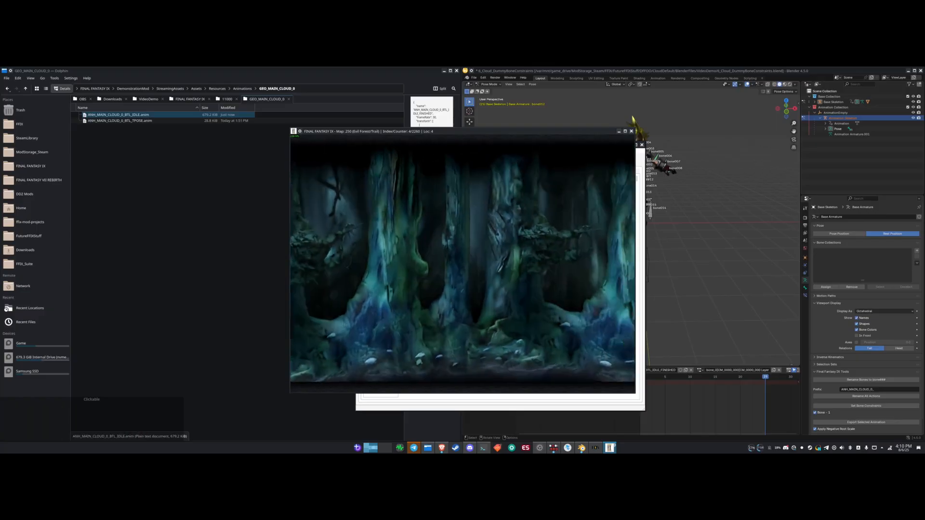
key(F1)
key(F1)
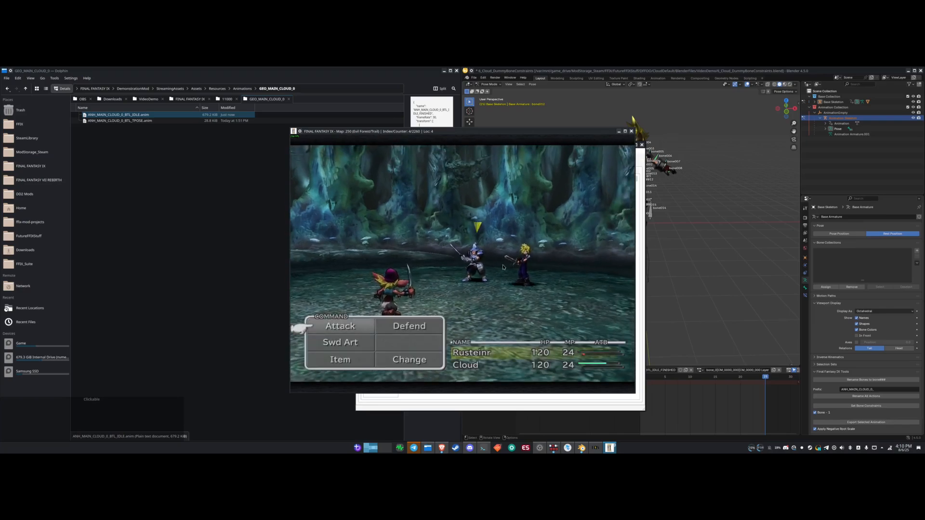
- Switch between the party members' turns to examine Cloud's sword grip in battle, and attack the enemy
key(b)
key(v)
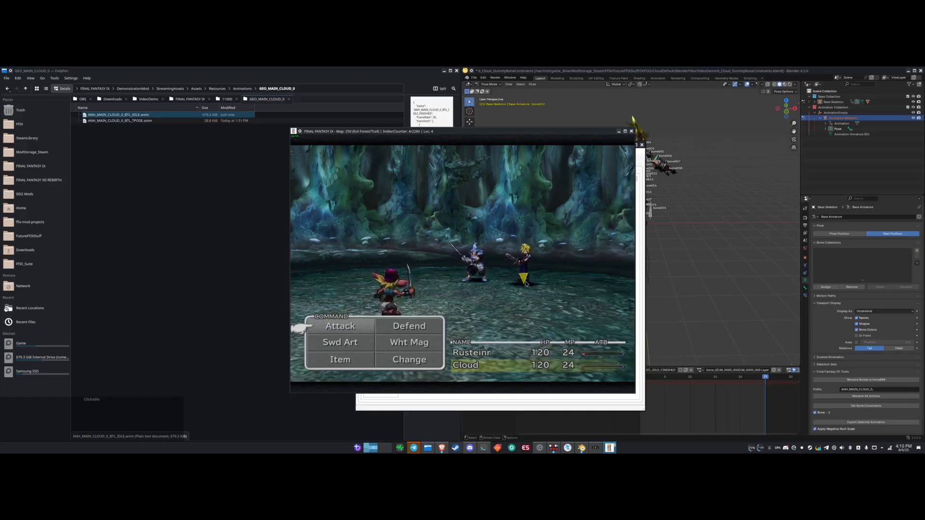
key(v)
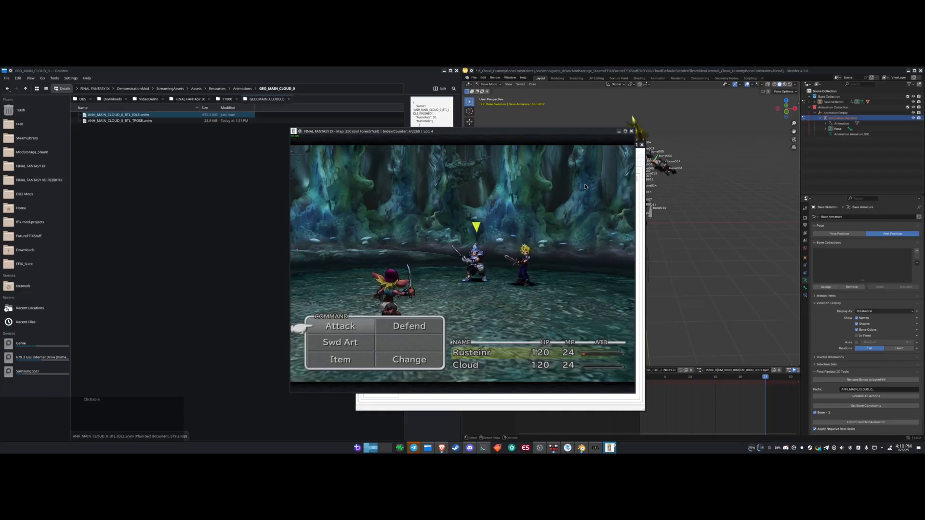
key(v)
key(Return)
key(Return)
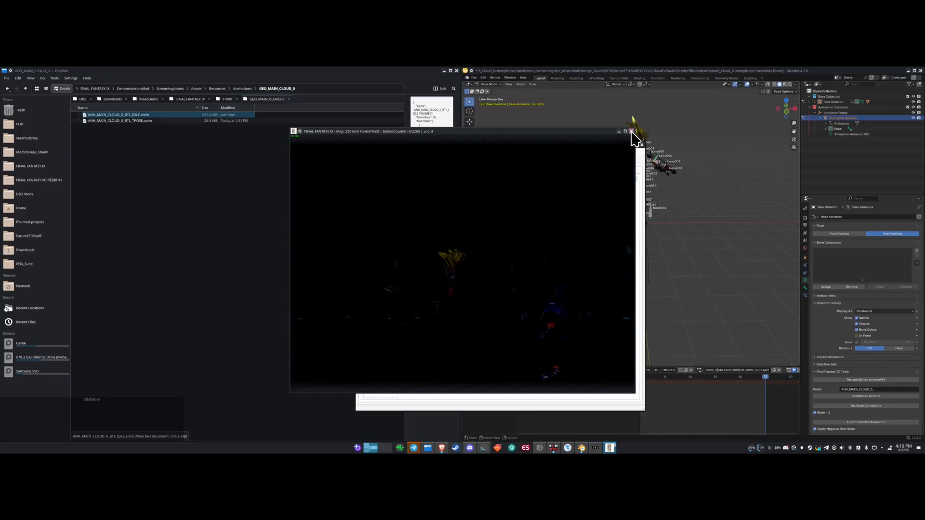
- Quit the game, accepting the loss of unsaved data, and minimize Hades Workshop
click(632, 132)
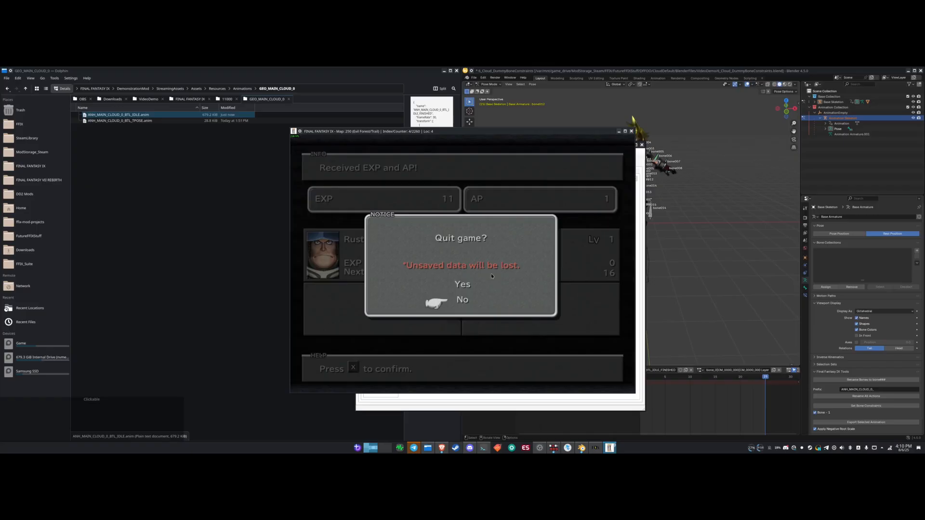
click(456, 285)
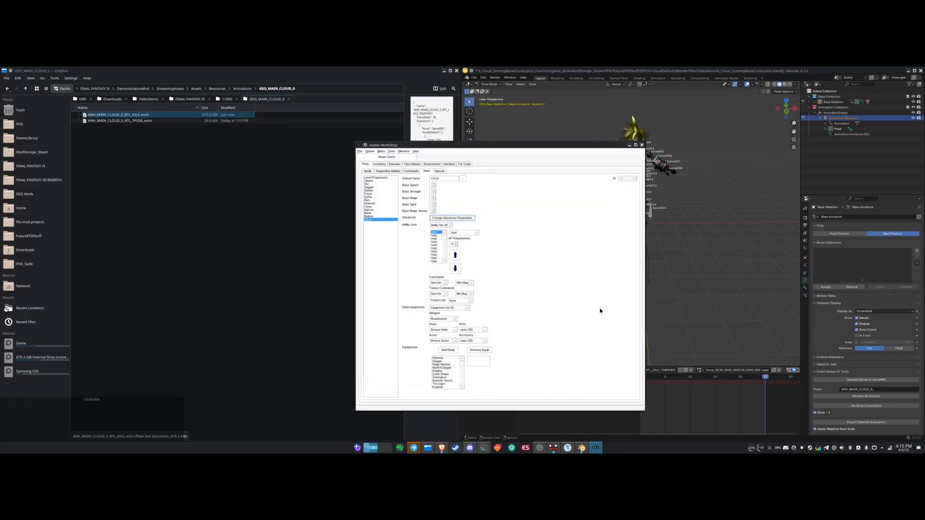
click(629, 145)
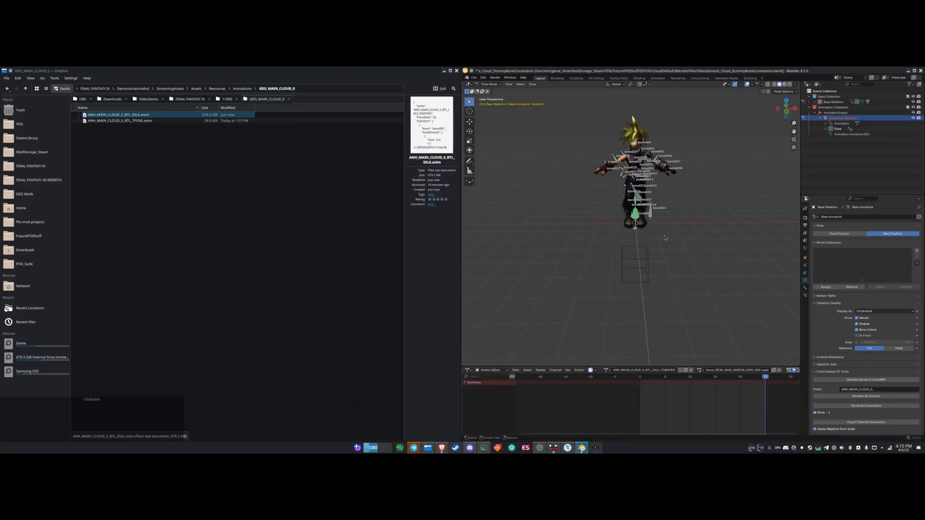
middle_drag(573, 251, 573, 250)
middle_drag(650, 266, 646, 278)
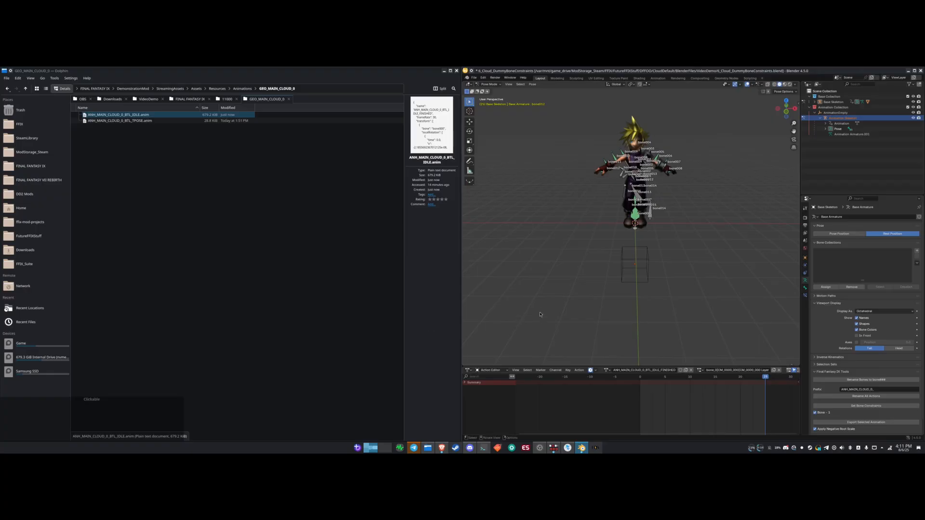
middle_drag(554, 298, 570, 338)
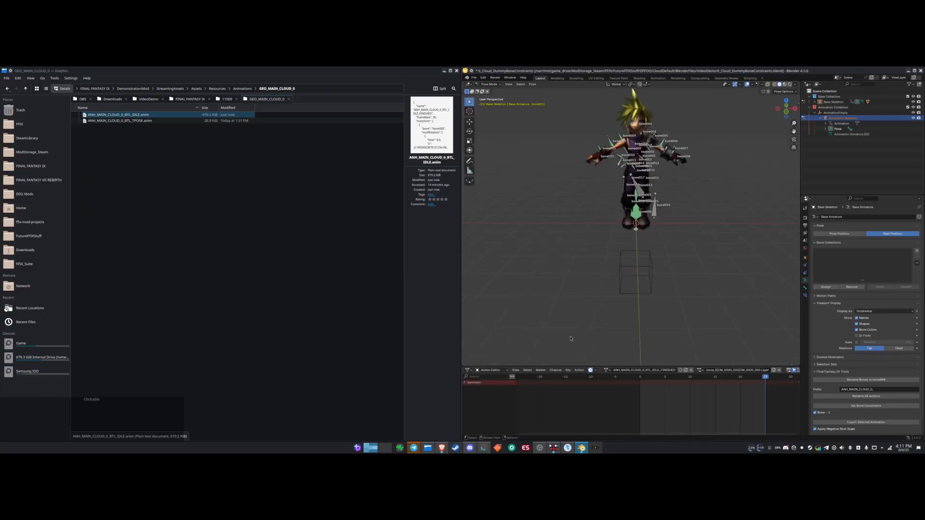
scroll(587, 311, up, 2)
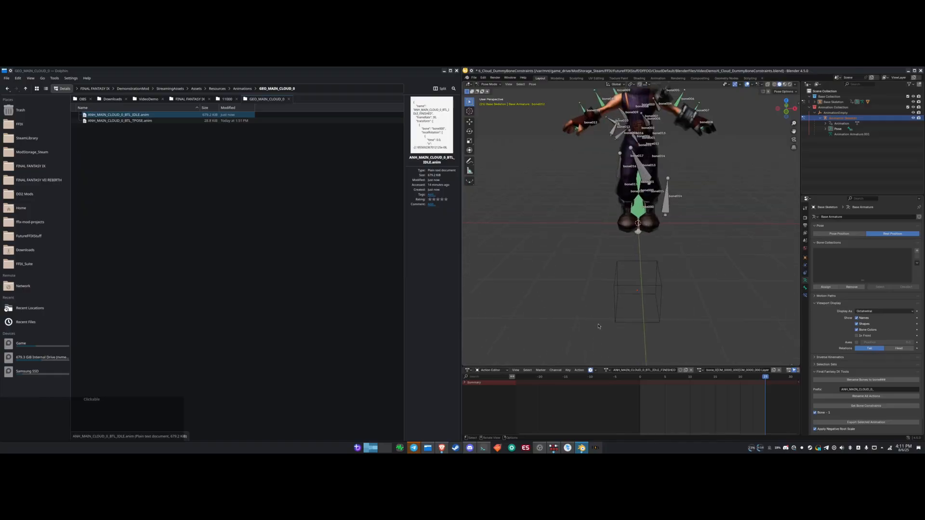
scroll(602, 318, down, 2)
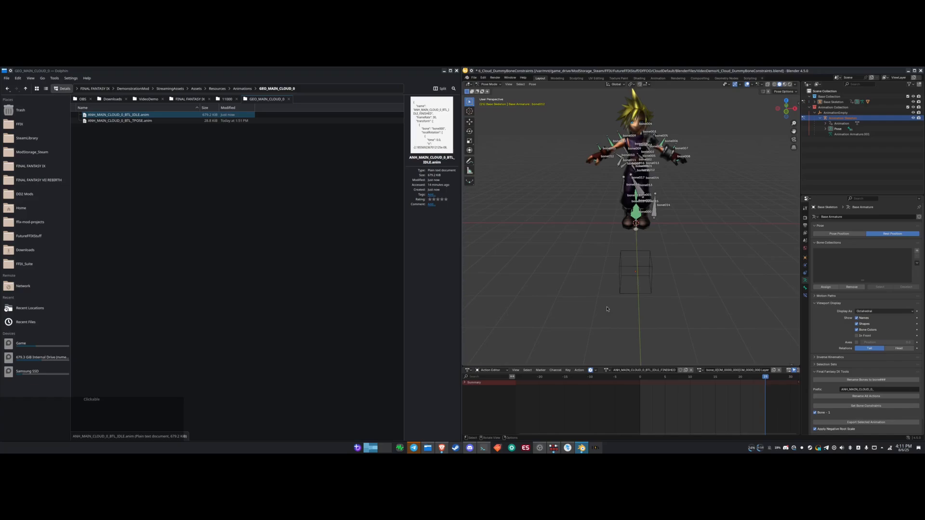
scroll(610, 288, down, 1)
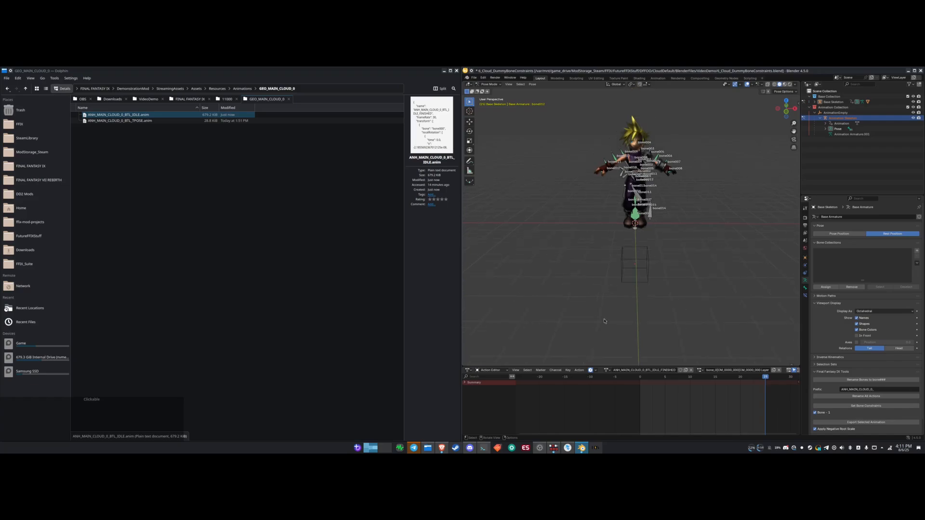
scroll(581, 305, up, 1)
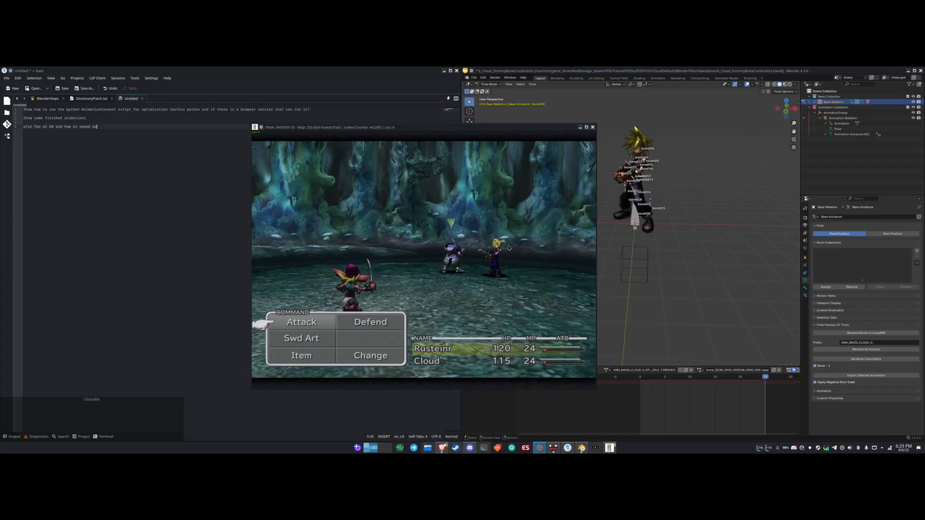
- In the Evil Forest battle, switch between party members and issue battle commands while watching Cloud's idle animation
key(v)
key(v)
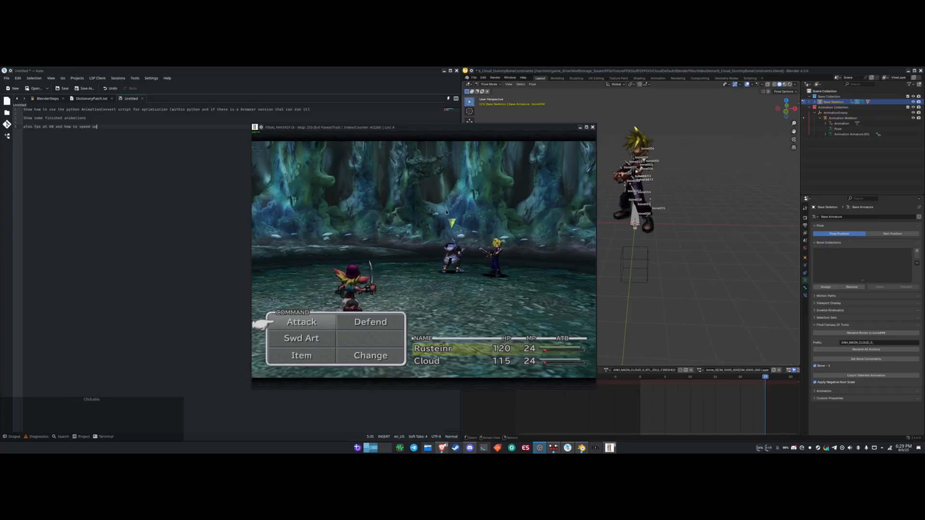
key(Right)
key(Left)
key(Down)
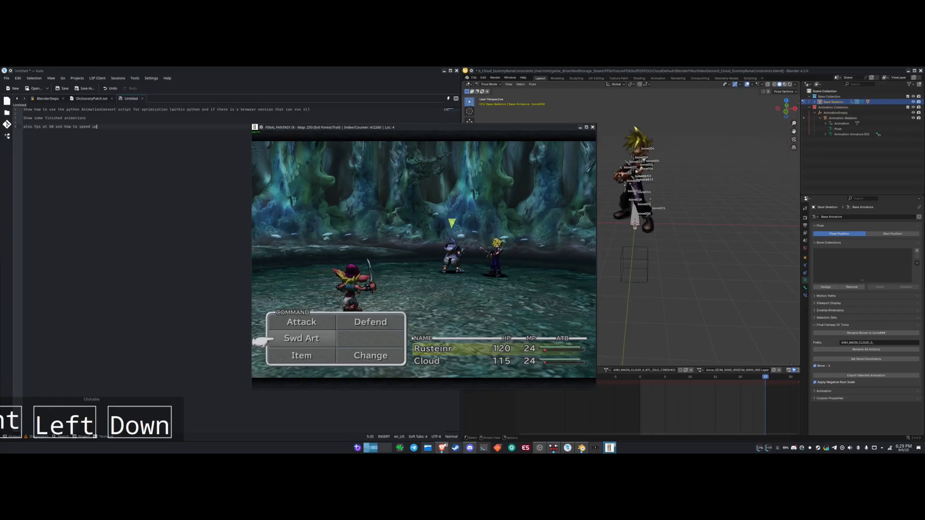
key(Return)
key(Return)
key(Up)
key(Return)
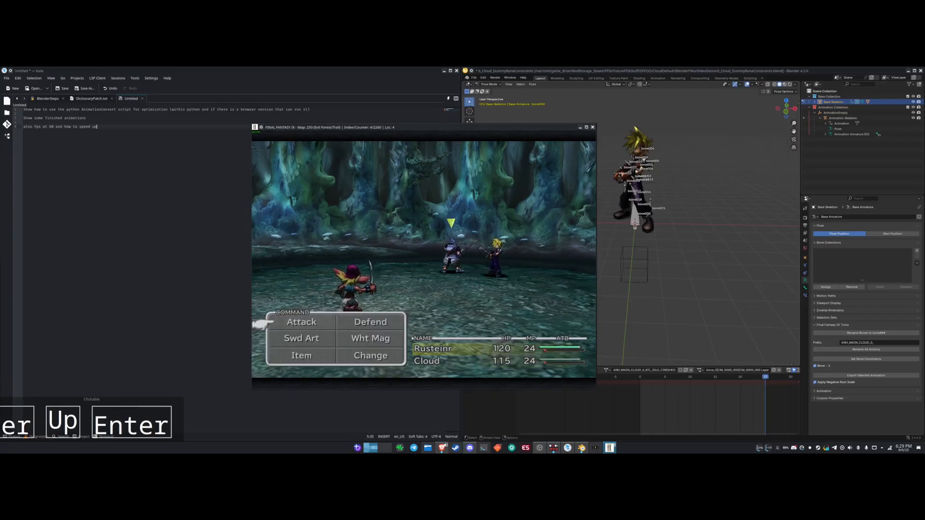
key(F1)
key(F1)
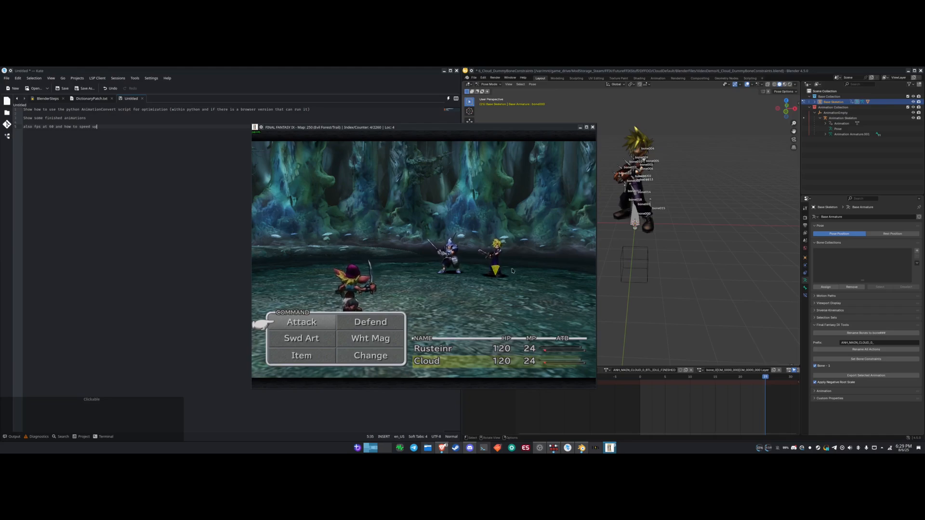
- Quit the Final Fantasy IX battle, accepting the loss of unsaved data
key(Right)
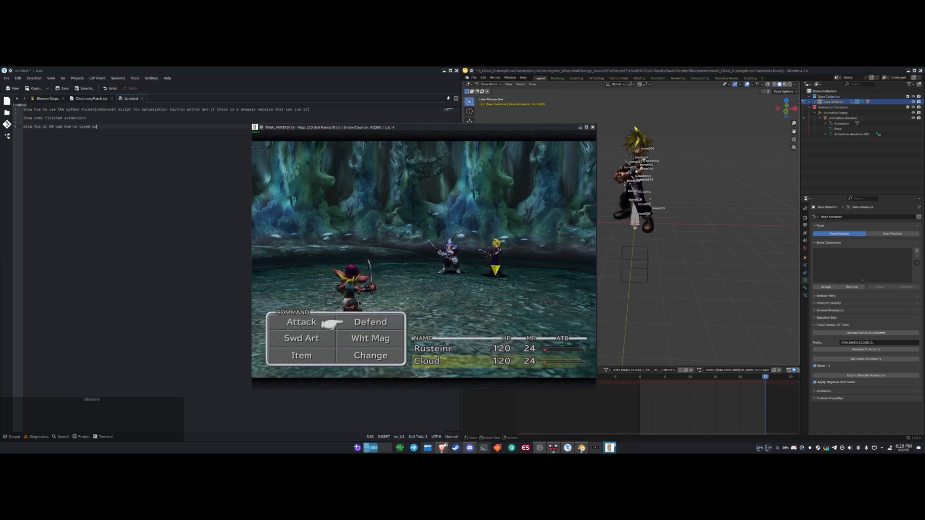
click(593, 128)
click(427, 280)
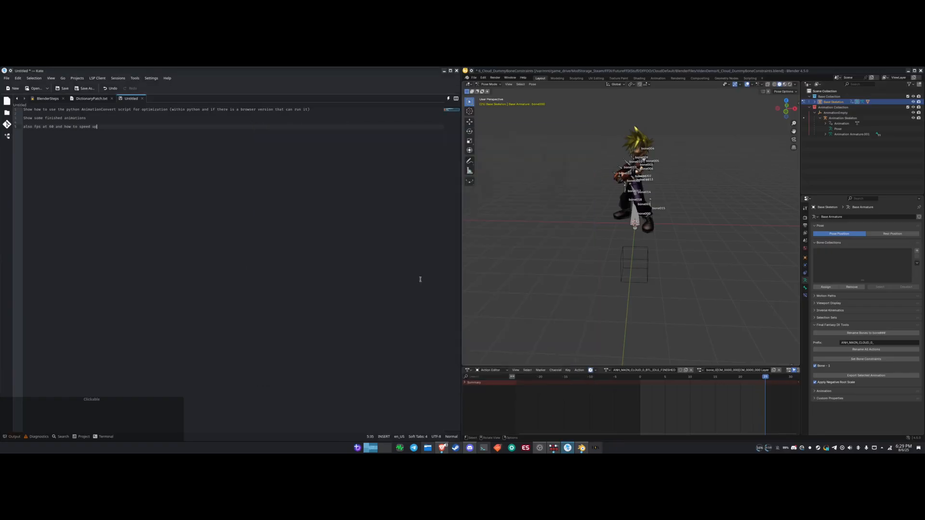
- In the file manager, open 55556.anim from the mod's Animations/11000 folder and examine its frameRate entry
click(427, 447)
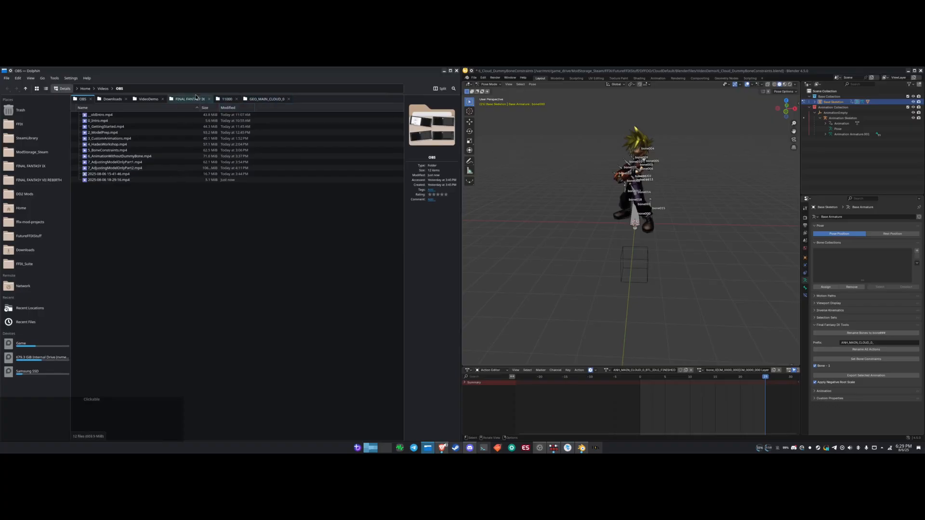
click(226, 100)
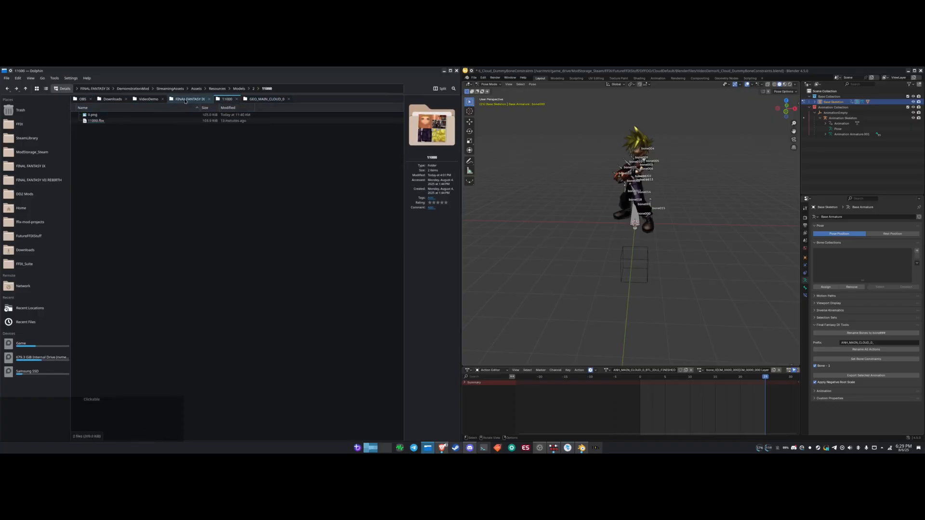
click(261, 99)
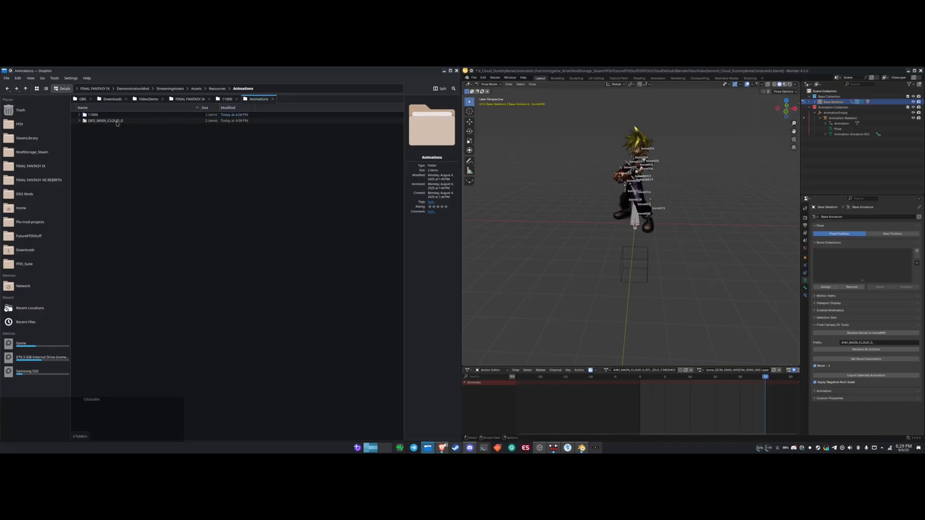
double_click(108, 117)
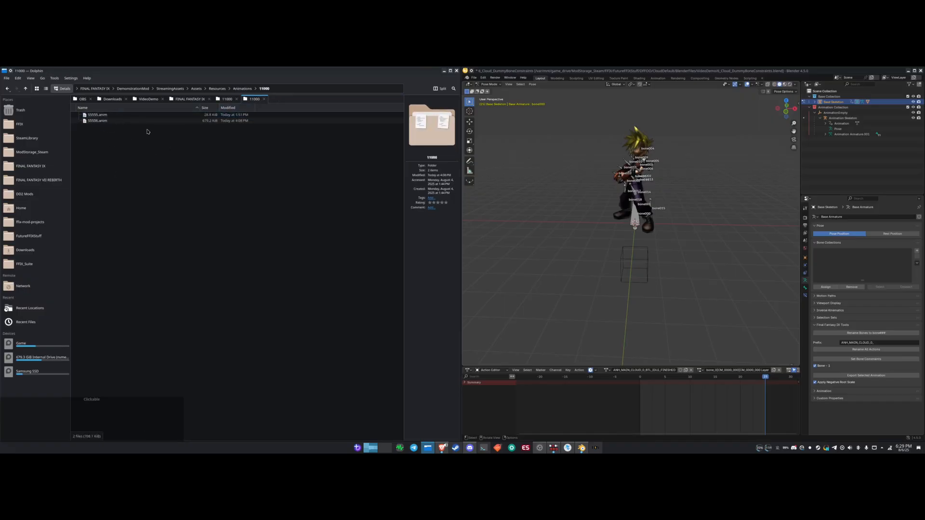
click(104, 122)
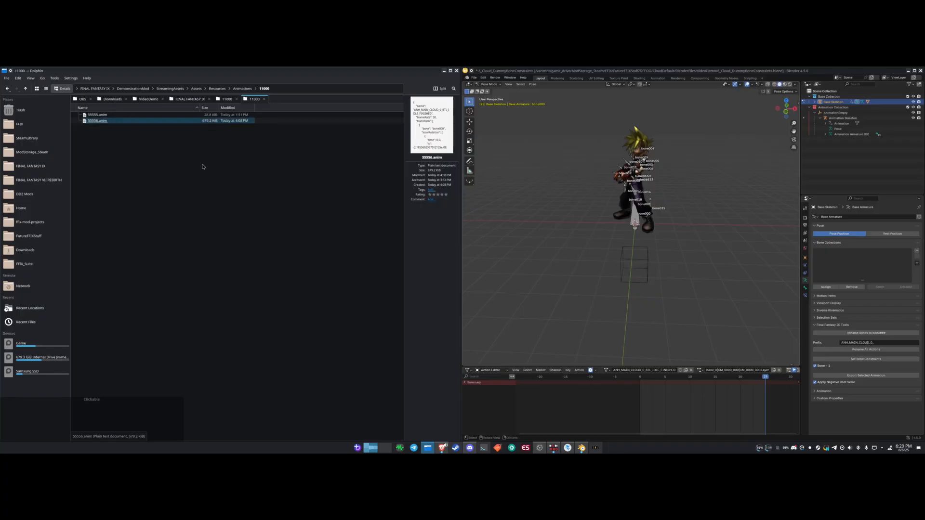
double_click(89, 121)
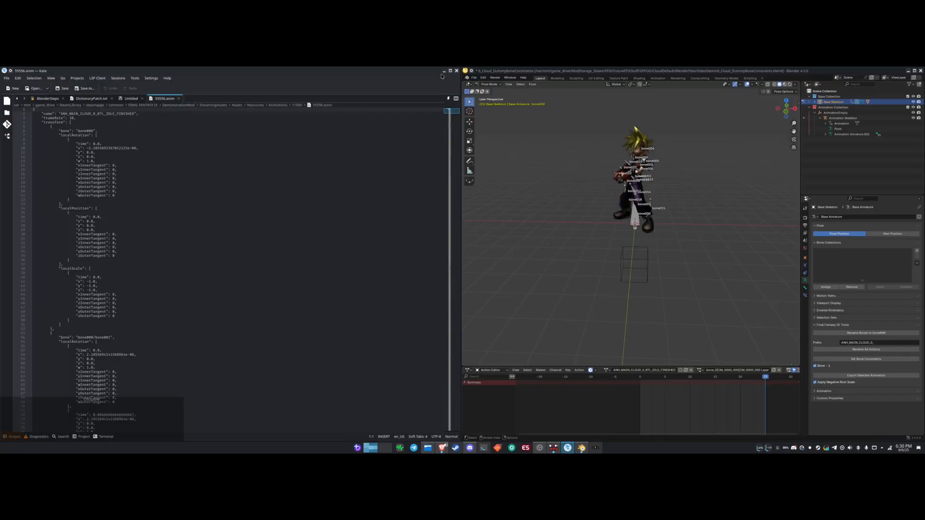
click(71, 118)
click(444, 71)
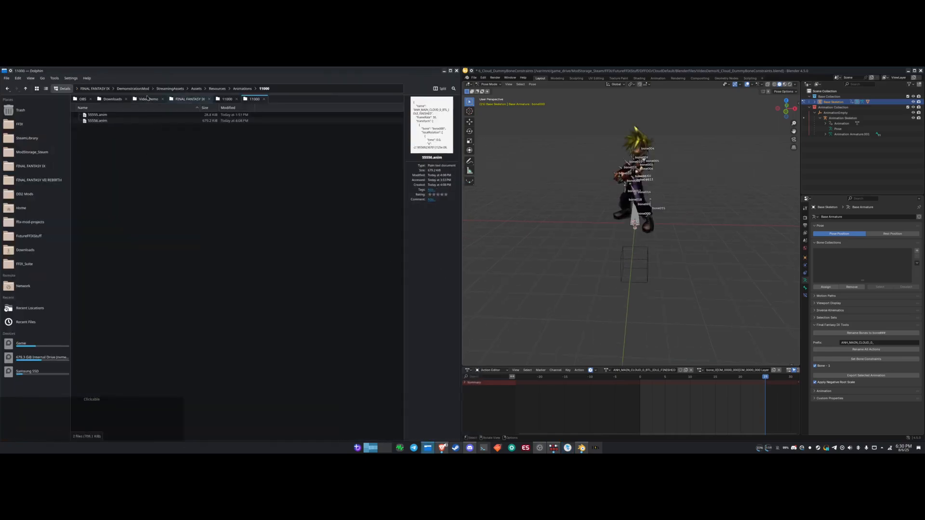
- Set the Blender scene's frame rate to 60 fps, re-export Cloud's idle animation, and preview the exported file in Downloads
click(111, 99)
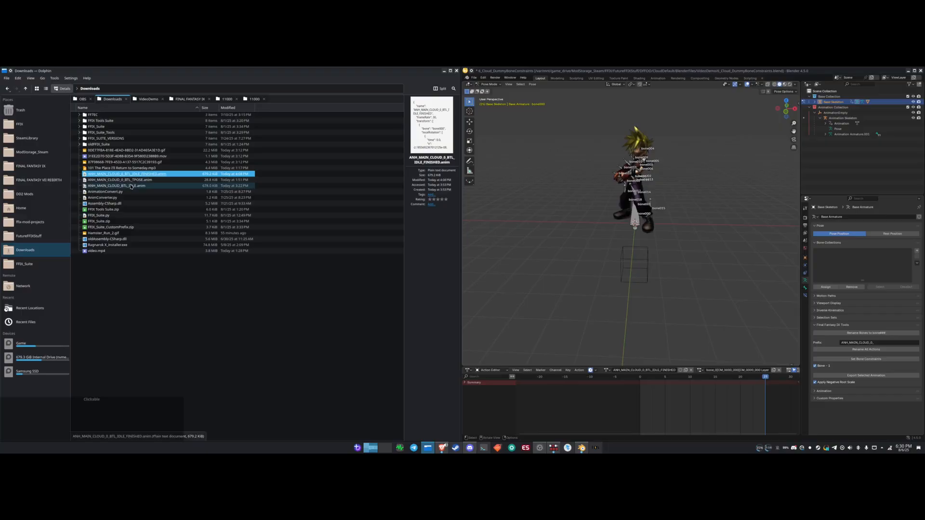
click(805, 224)
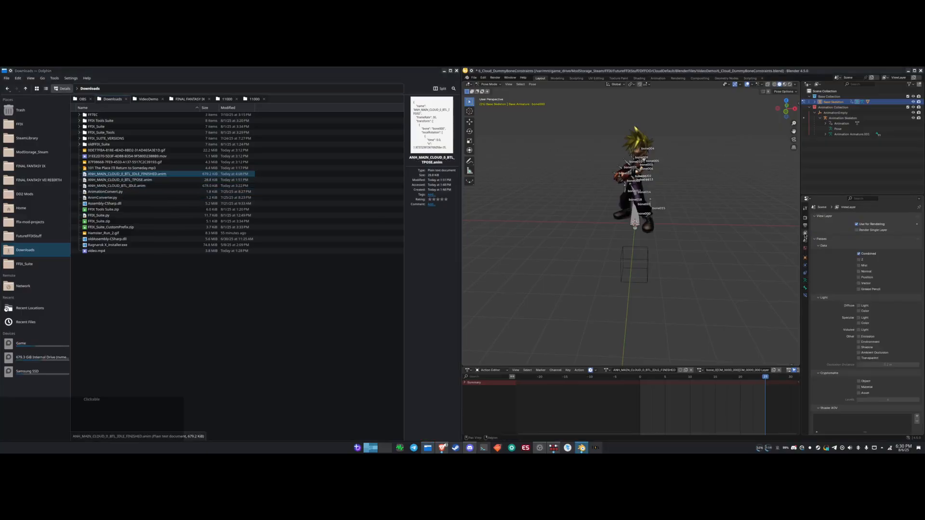
click(888, 266)
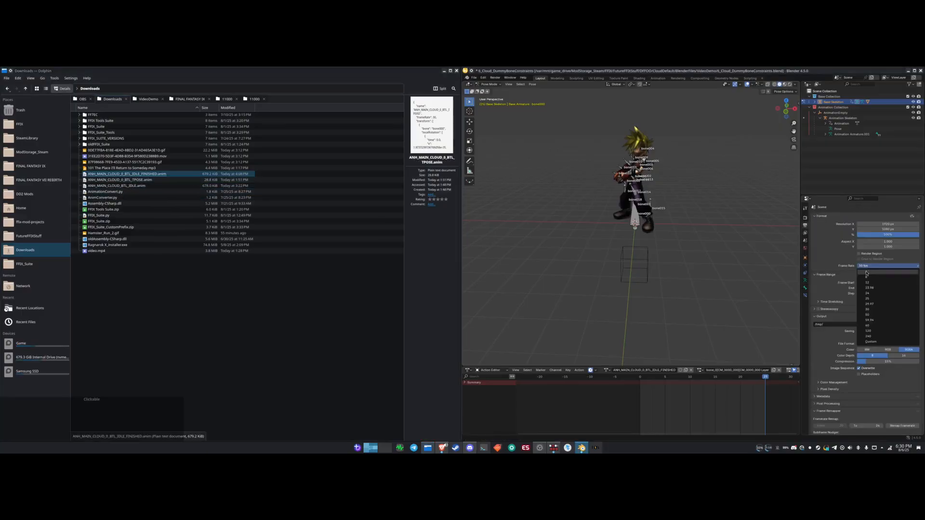
click(869, 326)
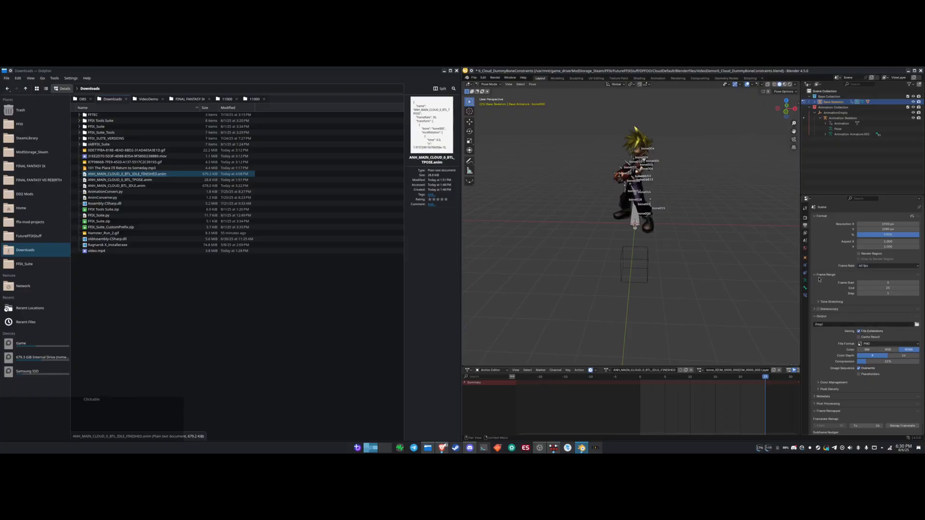
click(805, 281)
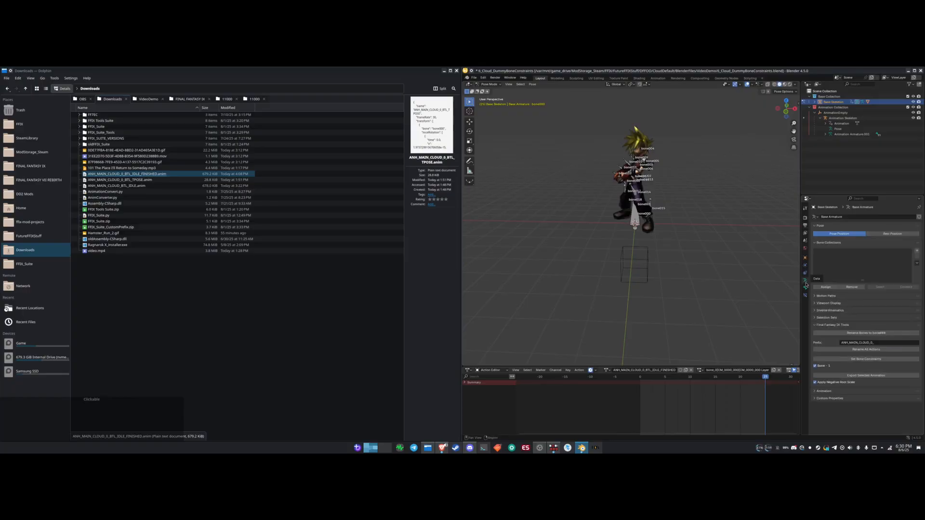
click(842, 376)
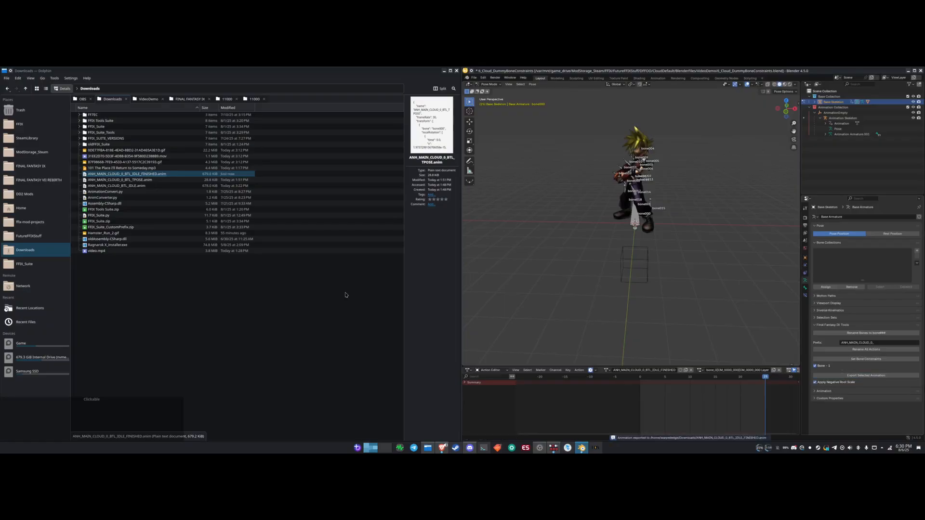
click(158, 233)
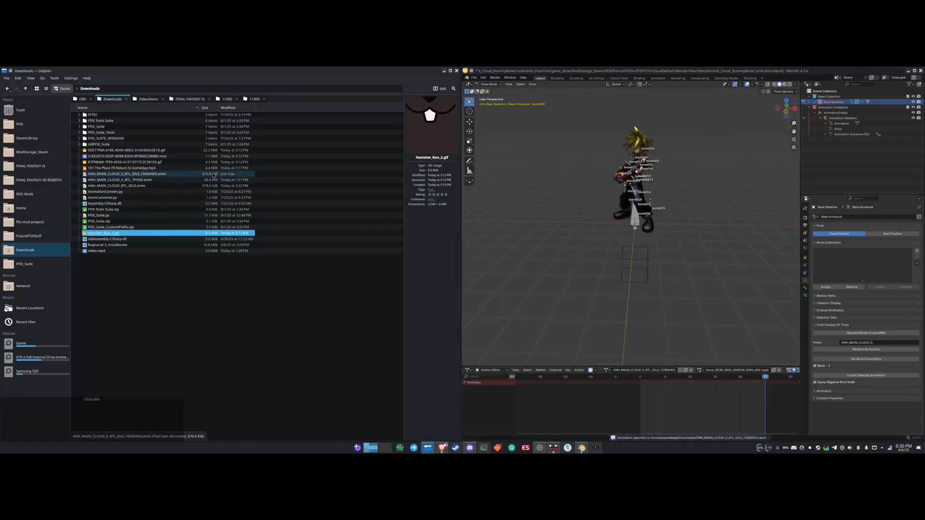
click(160, 175)
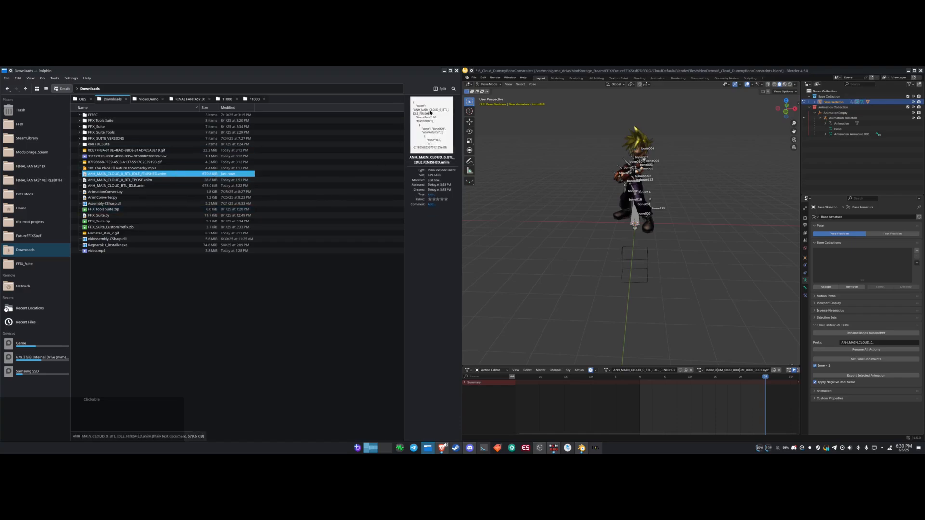
- In the terminal, run AnimationConvert.py with python3.13 on ANH_MAIN_CLOUD_0_BTL_IDLE_FINISHED.anim, and examine the converted file's contents
click(484, 448)
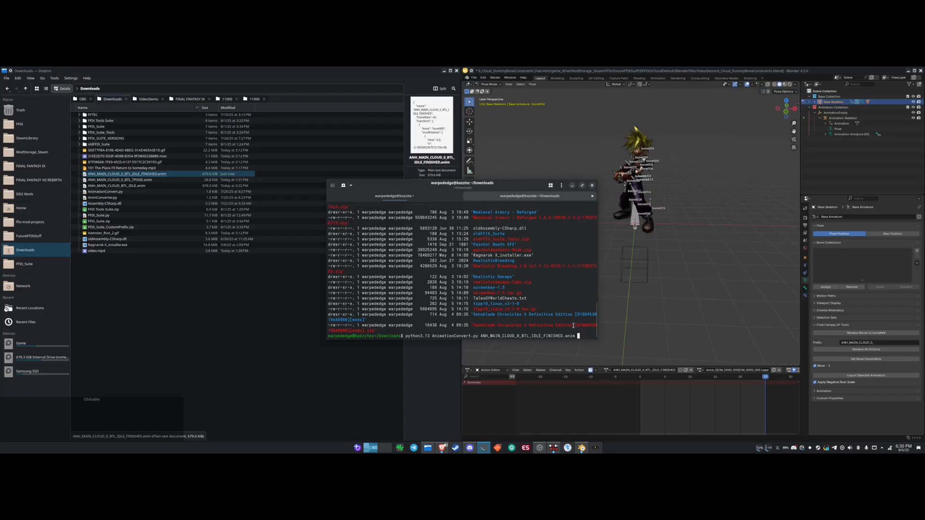
key(Return)
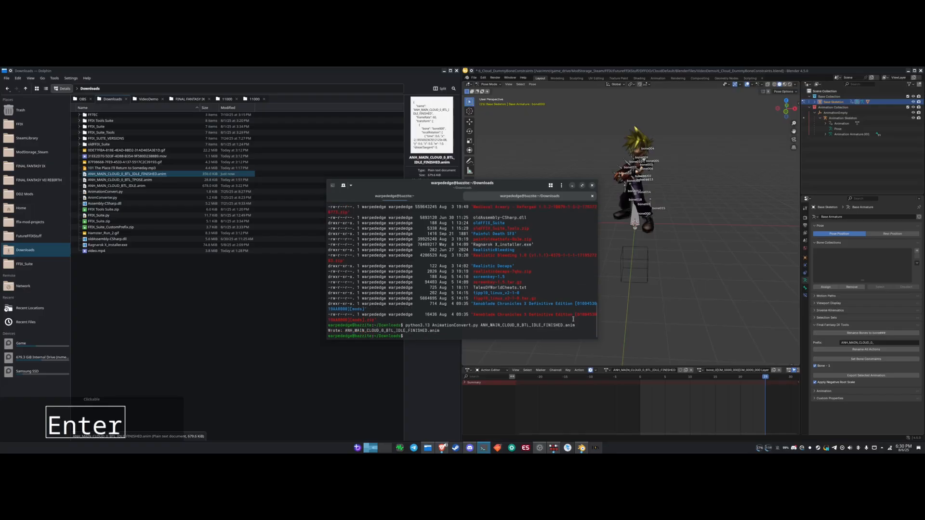
click(235, 287)
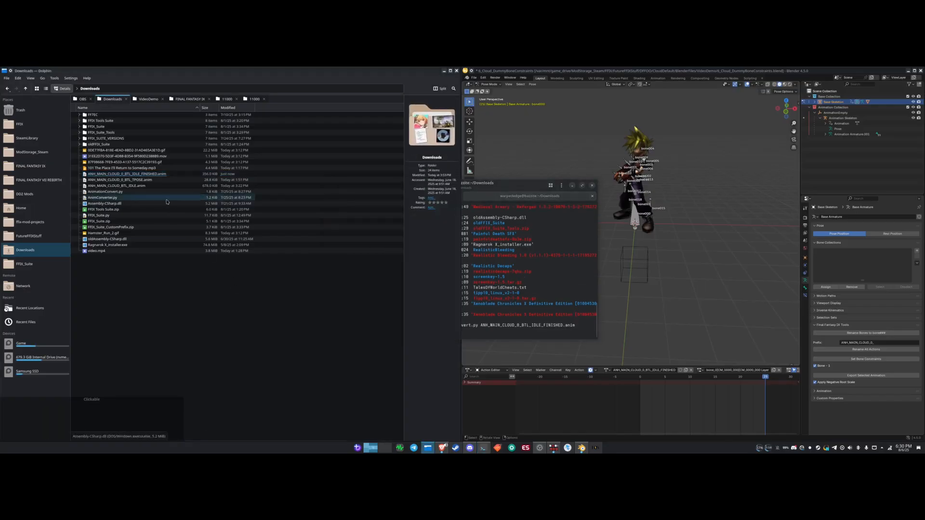
double_click(170, 175)
scroll(216, 274, down, 15)
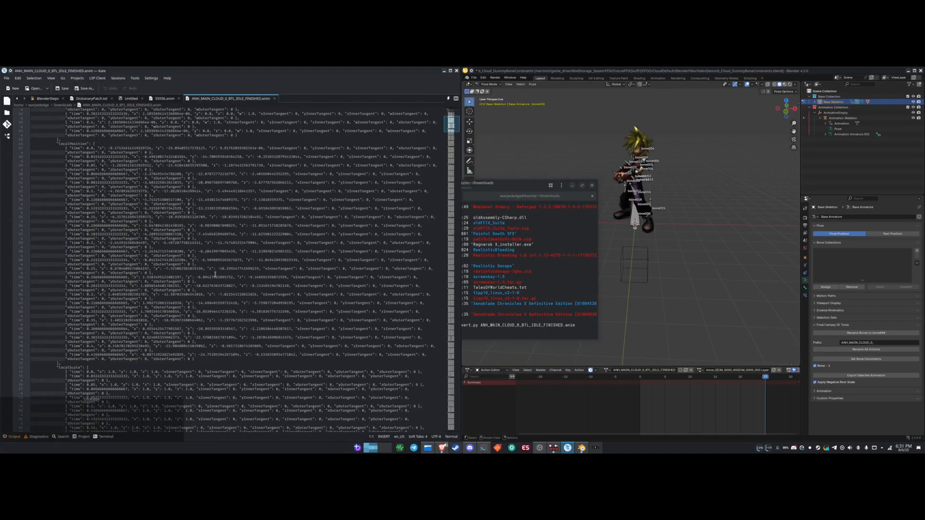
scroll(215, 274, up, 13)
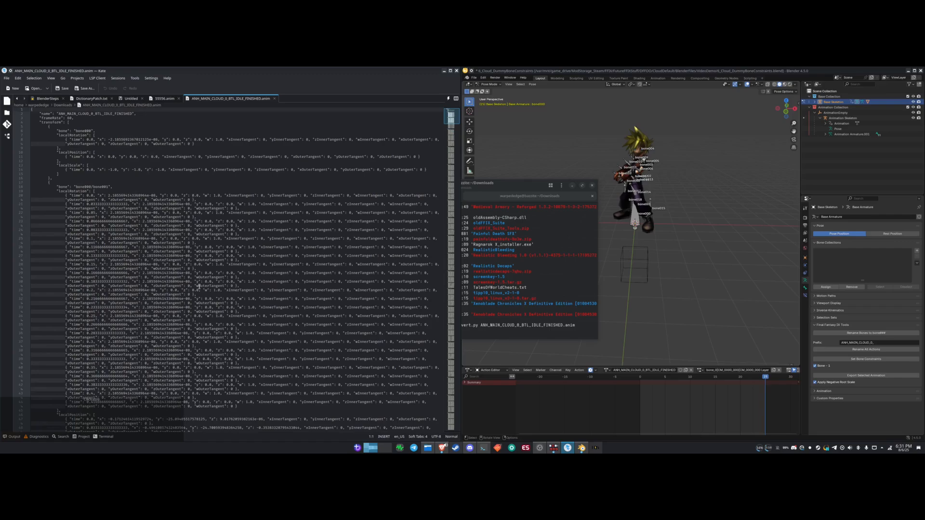
scroll(246, 158, down, 3)
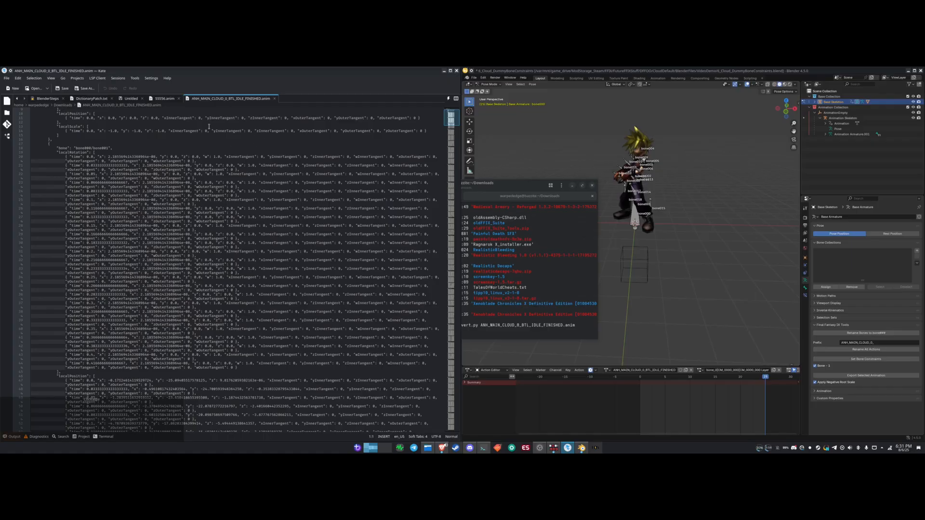
key(ctrl+w)
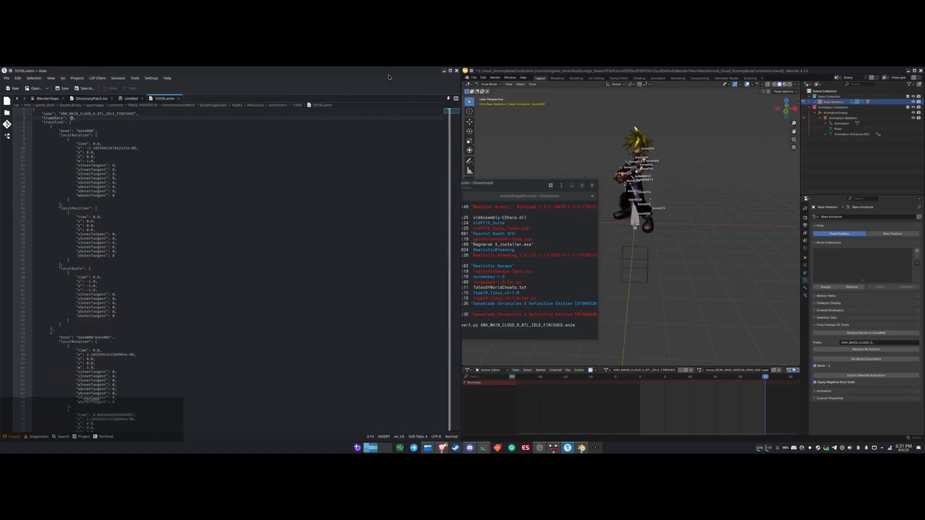
- Copy ANH_MAIN_CLOUD_0_BTL_IDLE_FINISHED.anim from Downloads into the Animations/11000 folder, renaming it to overwrite 55556.anim
click(444, 71)
click(144, 173)
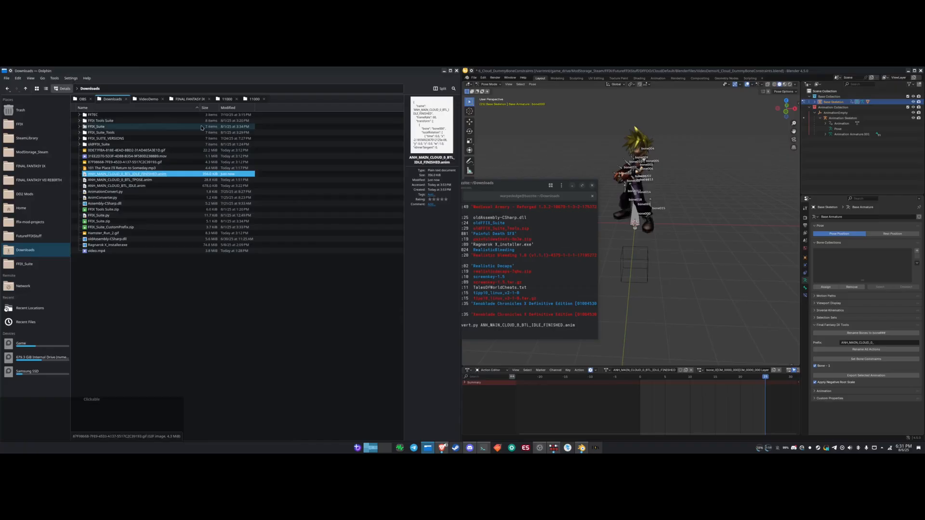
key(ctrl+c)
click(222, 98)
click(255, 99)
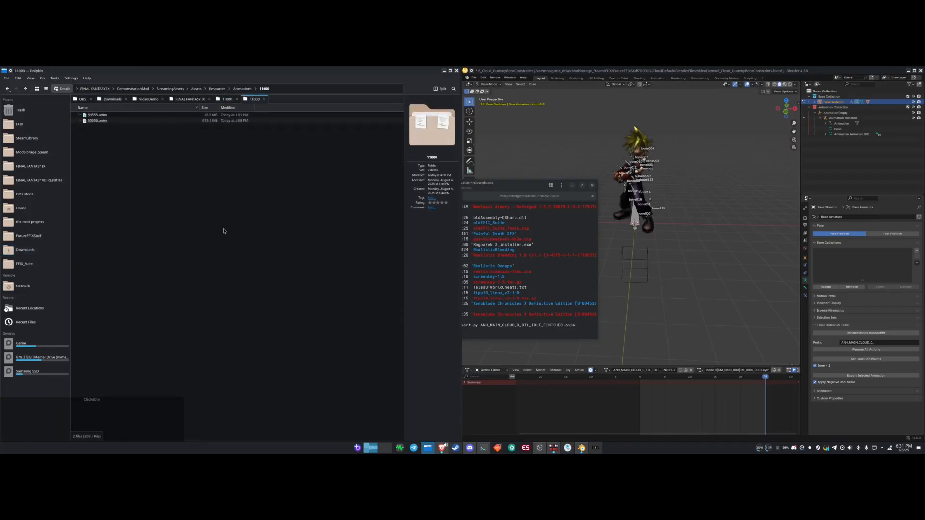
key(ctrl+v)
key(F2)
text(55556)
key(KP_Enter)
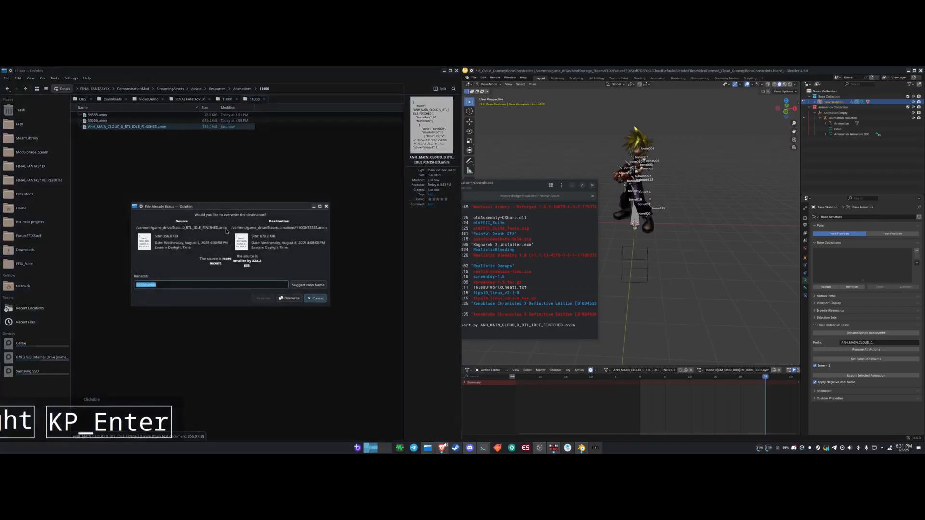
click(289, 293)
click(215, 165)
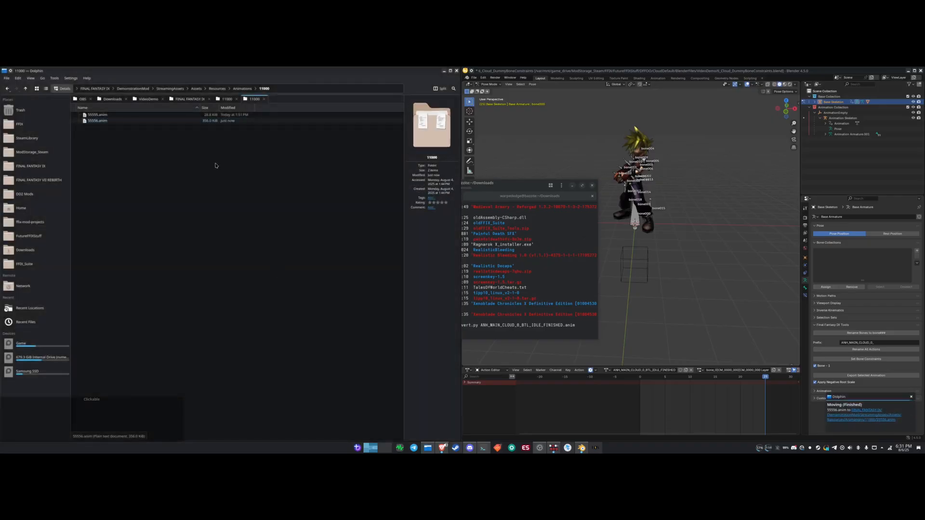
- Paste the converted animation into the GEO_MAIN_CLOUD_0 folder, renaming it to overwrite ANH_MAIN_CLOUD_0_BTL_IDLE.anim
key(alt+Left)
double_click(106, 124)
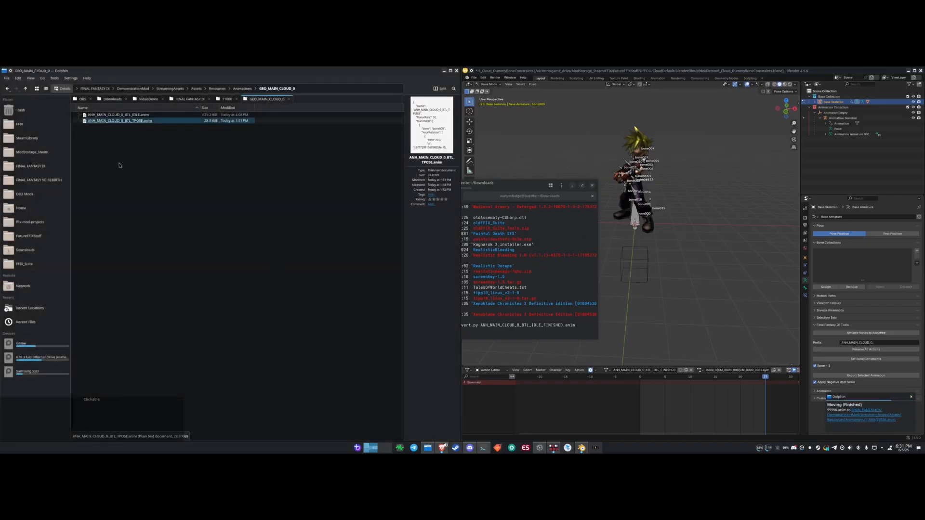
key(F2)
key(Escape)
key(ctrl+v)
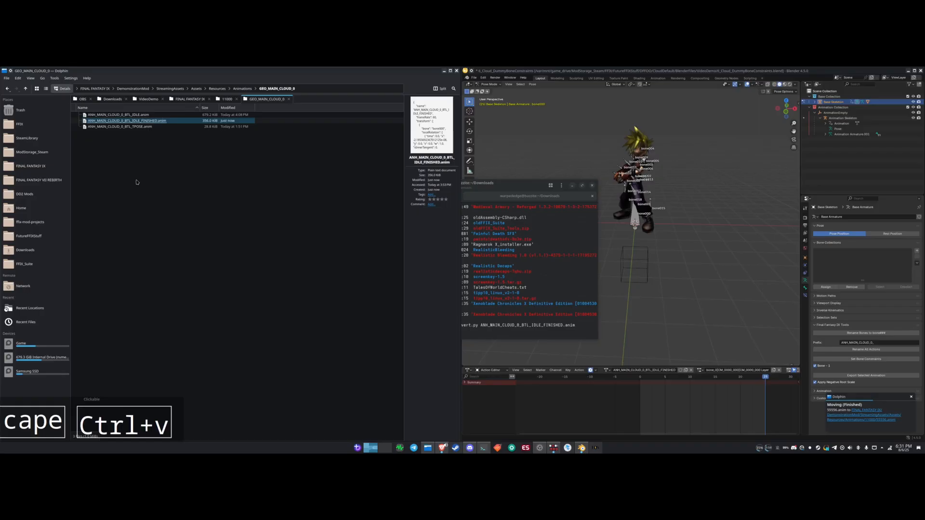
key(F2)
key(BackSpace)
key(BackSpace)
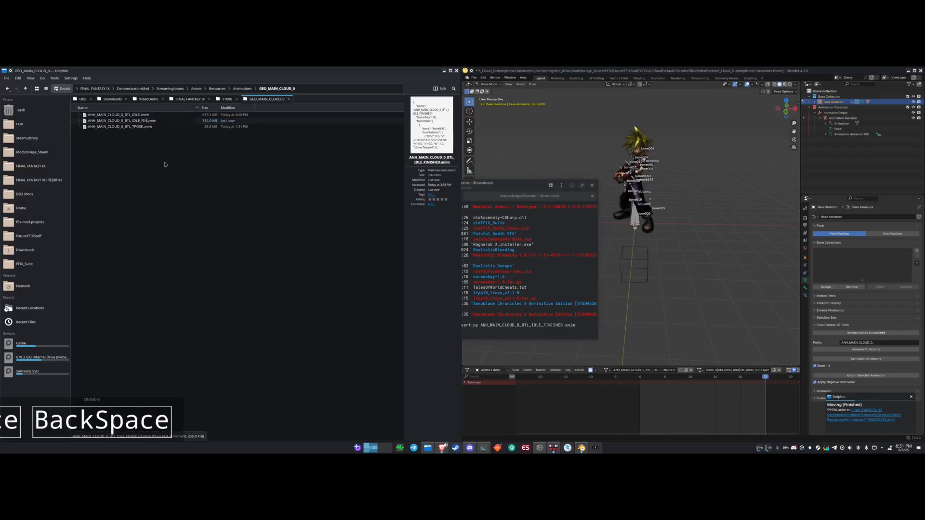
key(Return)
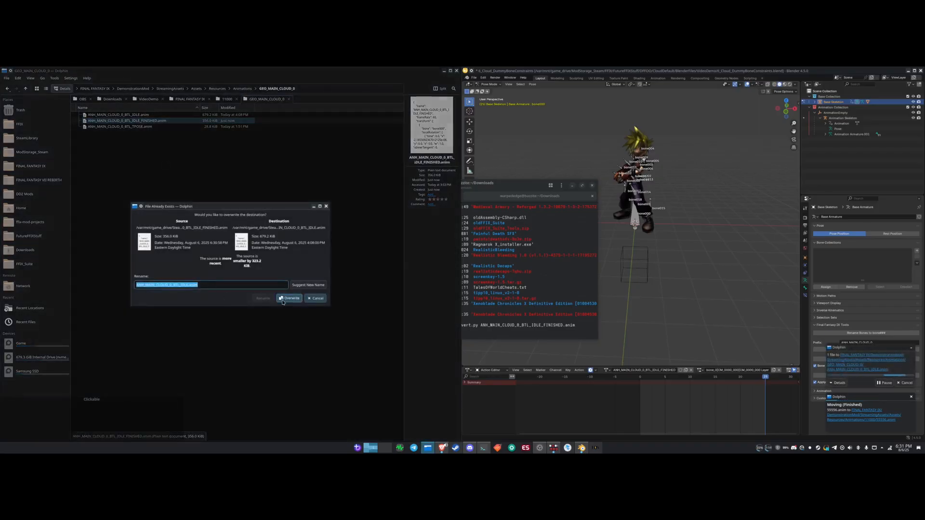
click(291, 295)
- Launch Final Fantasy IX, start playing from its launcher, and skip the opening logo
key(super)
text(final)
key(Return)
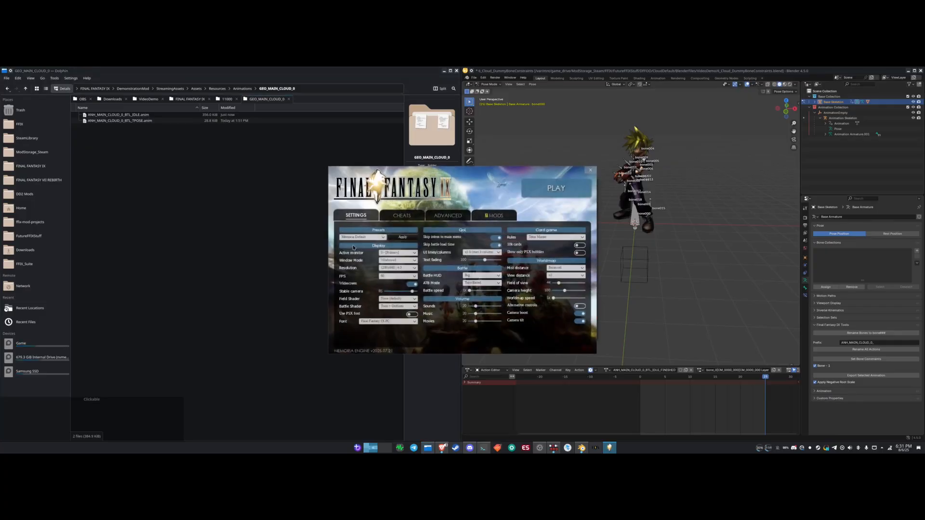
click(538, 190)
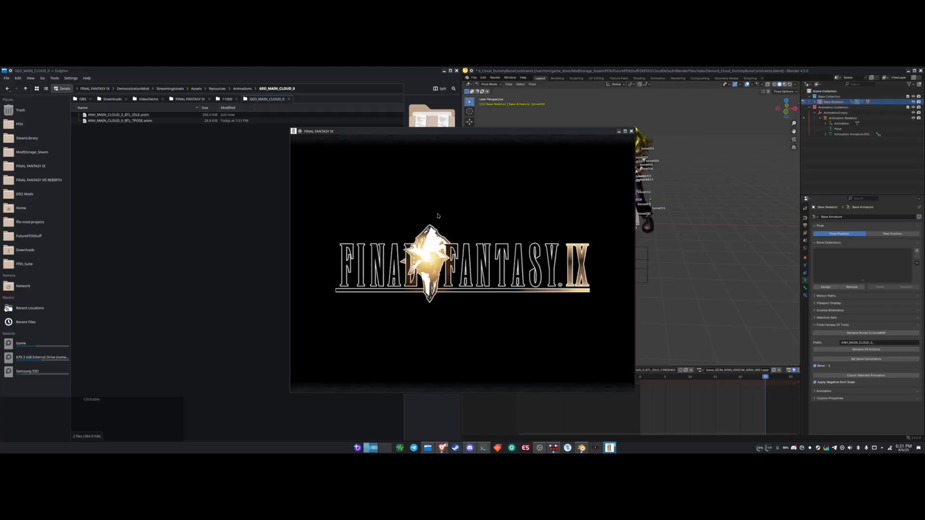
key(Return)
key(Return)
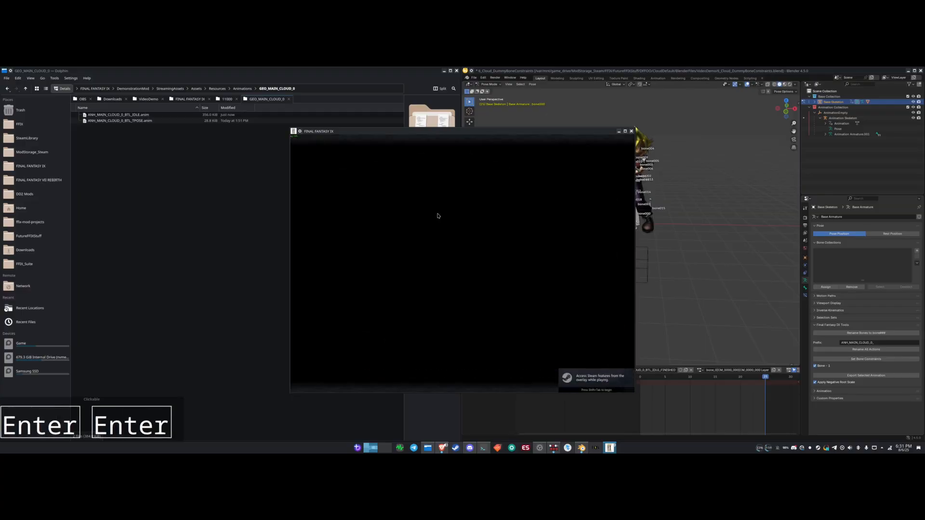
- Run back and forth in the Evil Forest until a battle starts, and examine Cloud's idle animation once his turn comes up
key(F1)
key(Down)
key(Up)
key(Down)
key(Up)
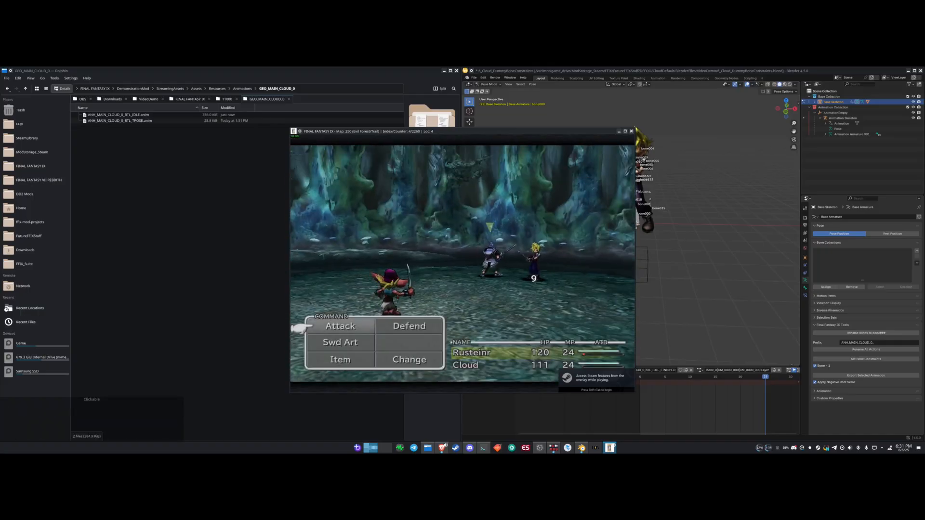
key(F1)
key(v)
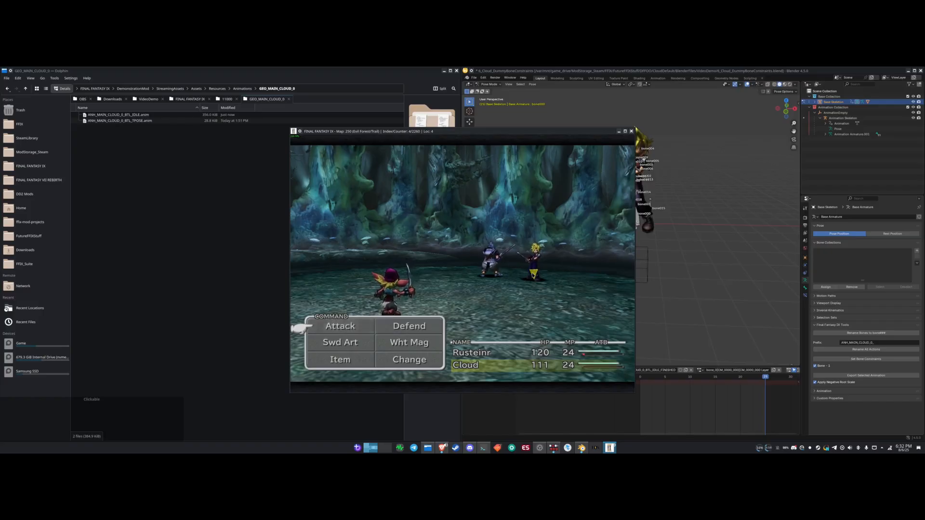
click(508, 273)
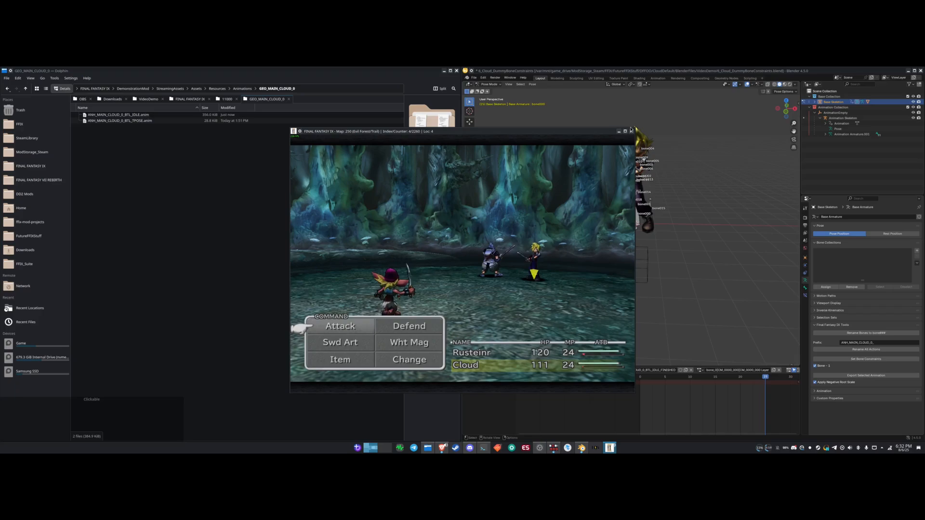
click(554, 285)
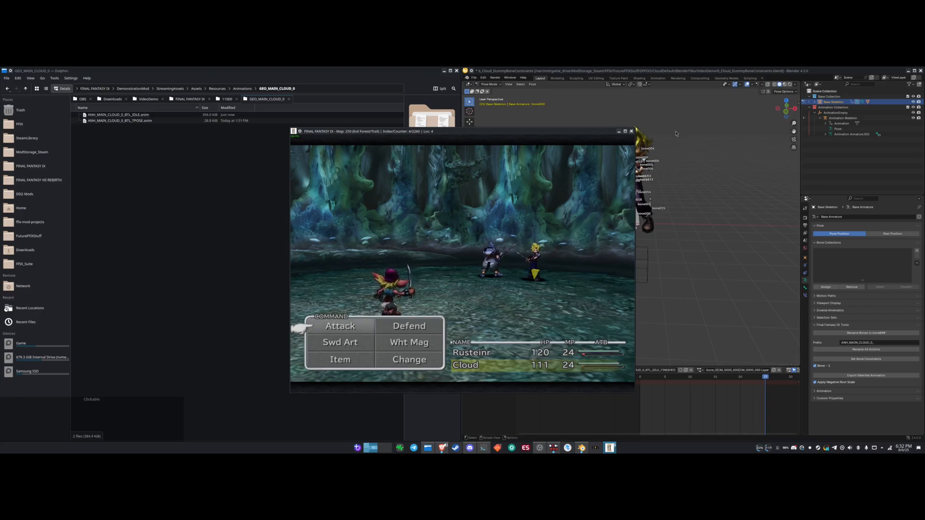
- Close the Final Fantasy IX game and confirm quitting without saving
drag(631, 133, 635, 133)
click(635, 134)
key(Up)
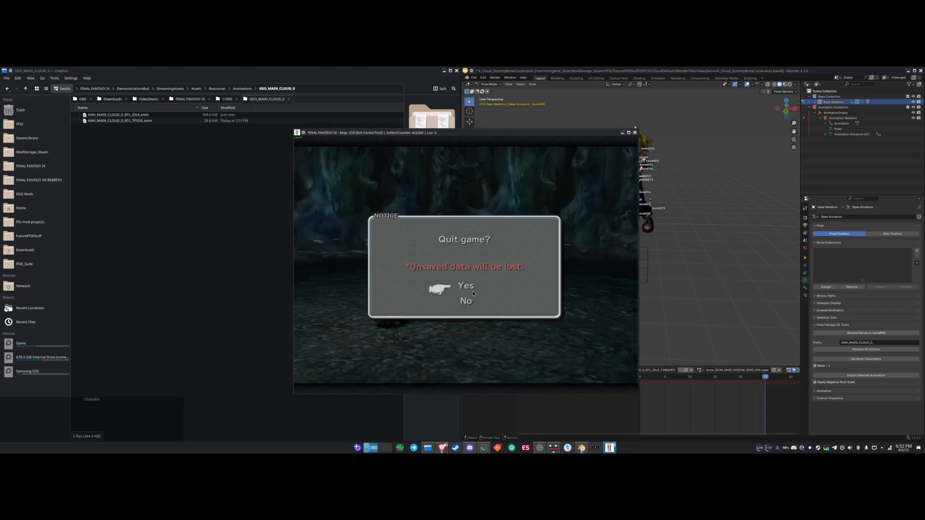
key(Return)
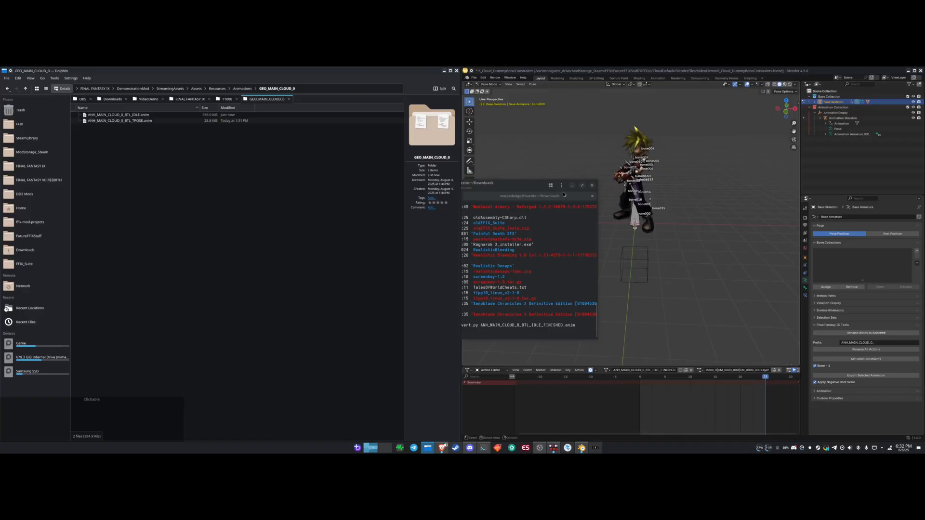
- Open ANH_MAIN_CLOUD_0_BTL_IDLE.anim in the text editor, set its frameRate to 30, and save the file
double_click(138, 116)
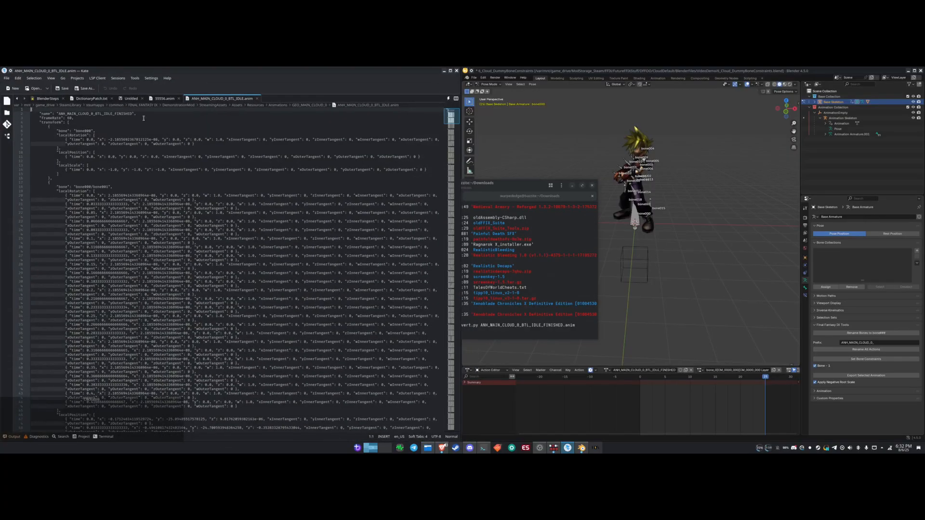
click(69, 118)
key(Right)
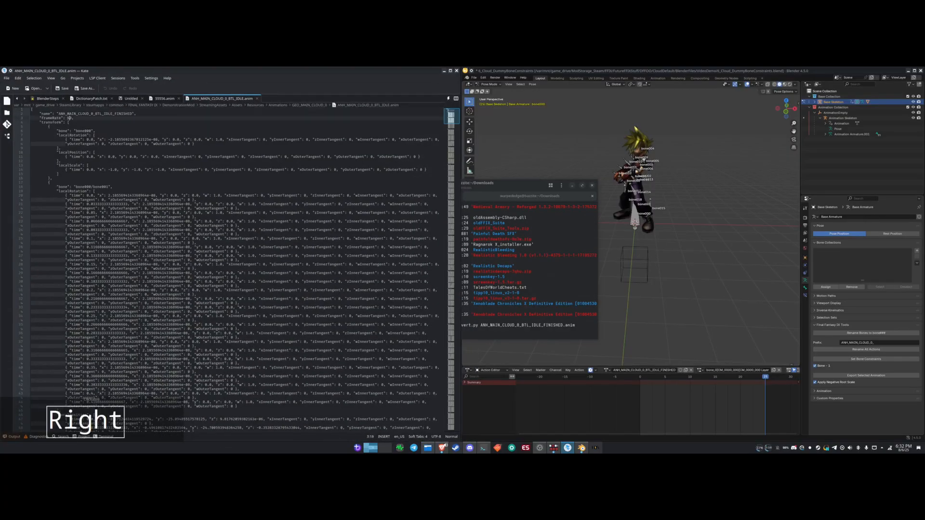
key(BackSpace)
text(3)
key(ctrl+s)
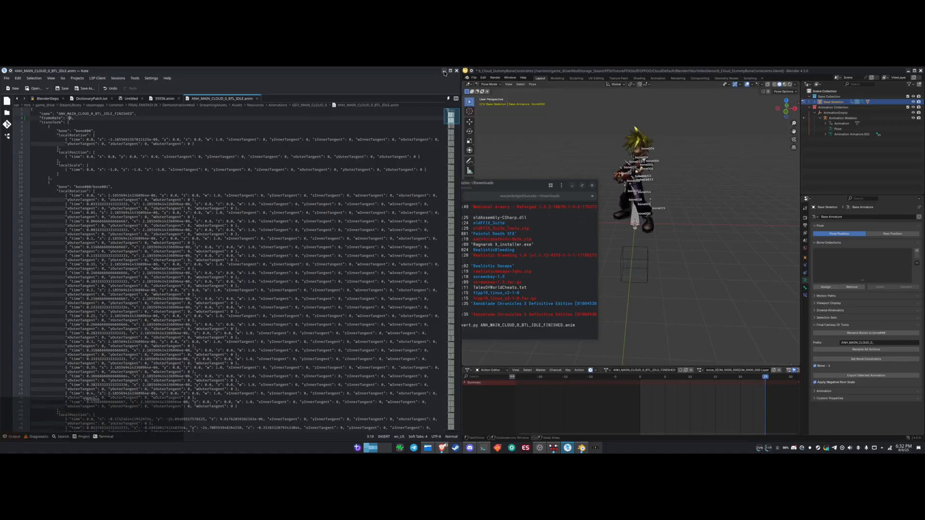
- Reload the open 55556.anim file from disk, set its frameRate to 30, and save it
click(164, 99)
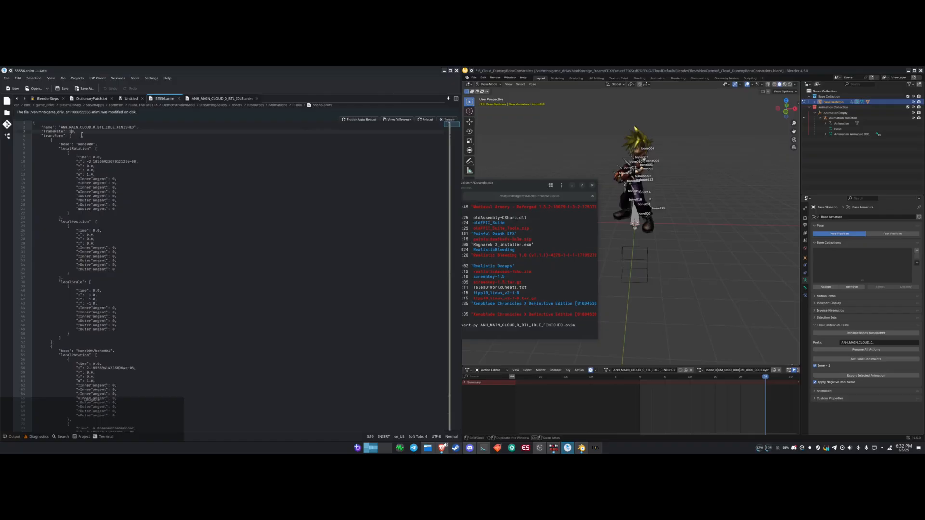
click(426, 120)
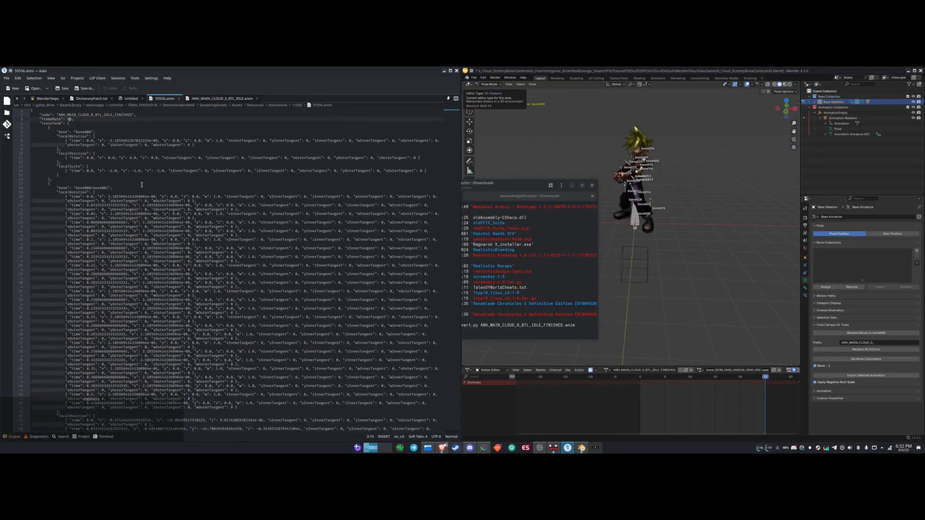
key(BackSpace)
text(3)
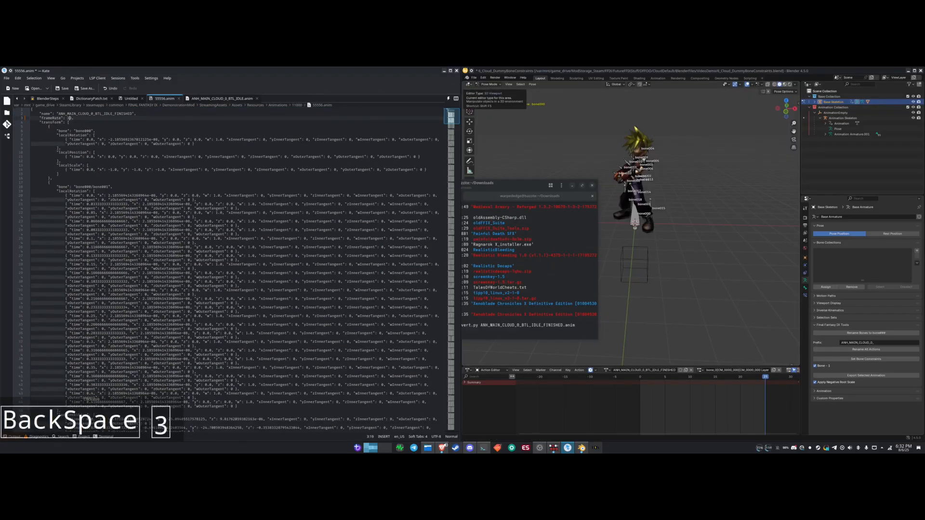
key(ctrl+s)
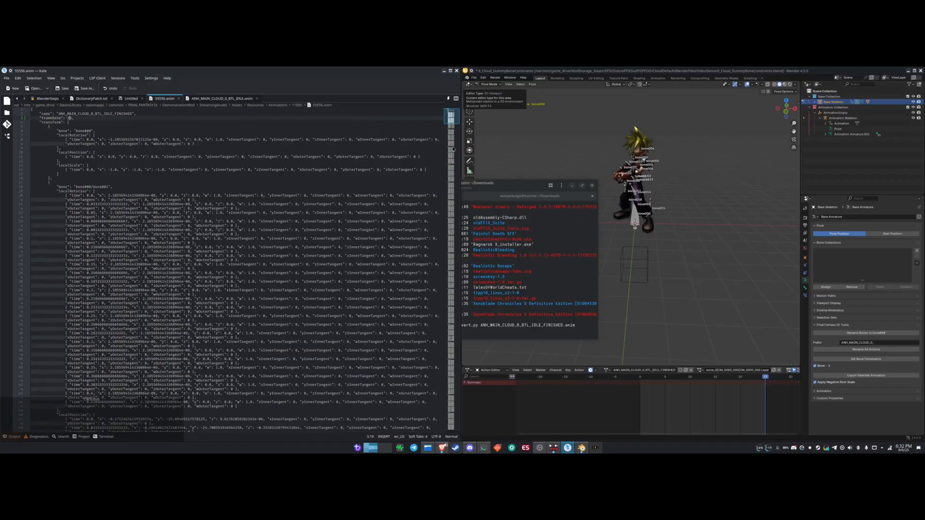
- Relaunch Final Fantasy IX and run back and forth in the Evil Forest until a battle starts
click(357, 448)
text(fi)
key(Return)
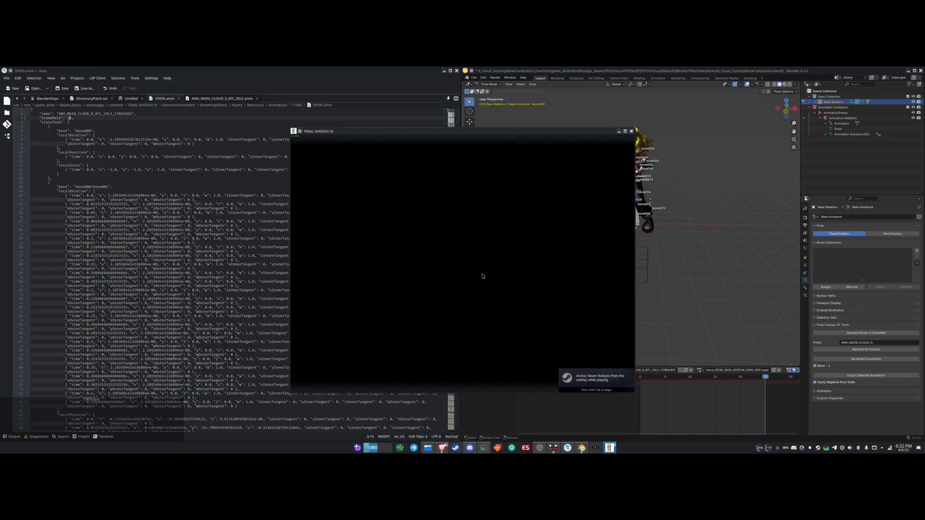
key(F1)
key(Down)
key(Up)
key(Down)
key(Up)
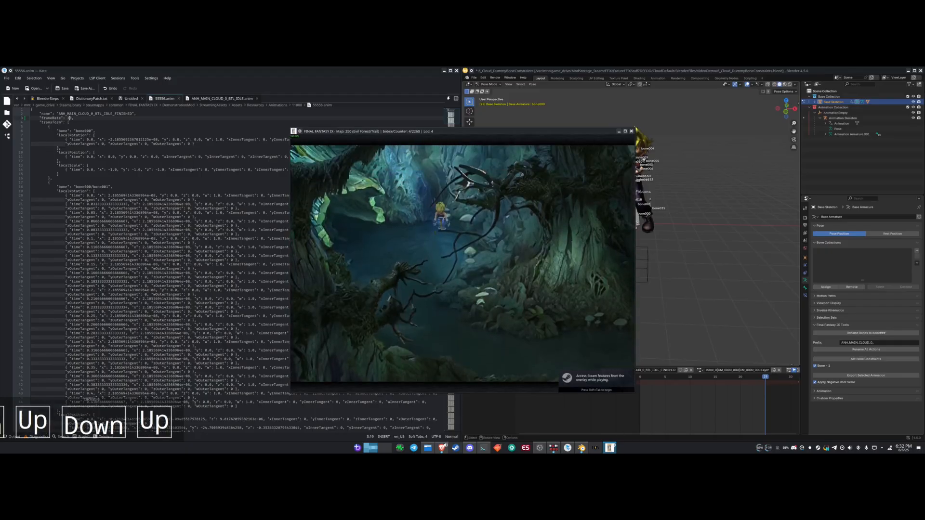
key(Down)
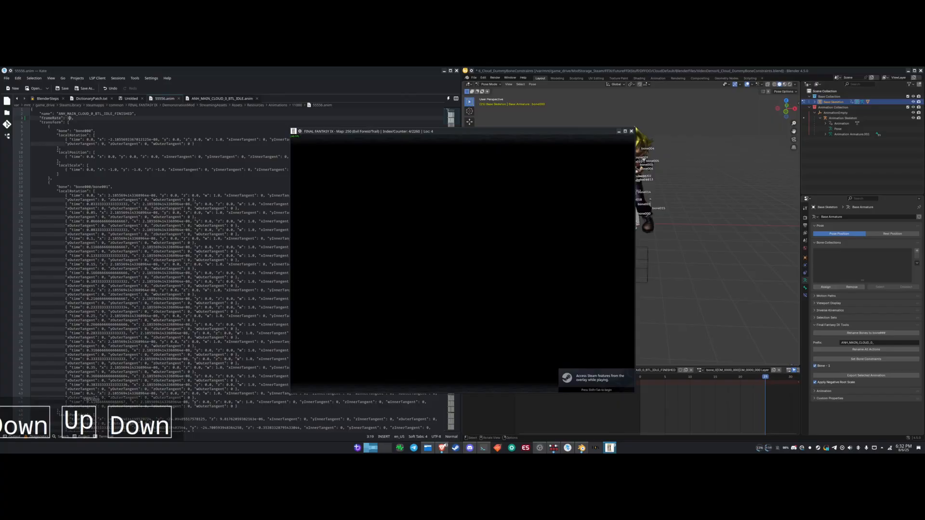
- Examine Cloud's idle animation in the battle by switching to his turn, and quit the game
key(F1)
key(F1)
key(F1)
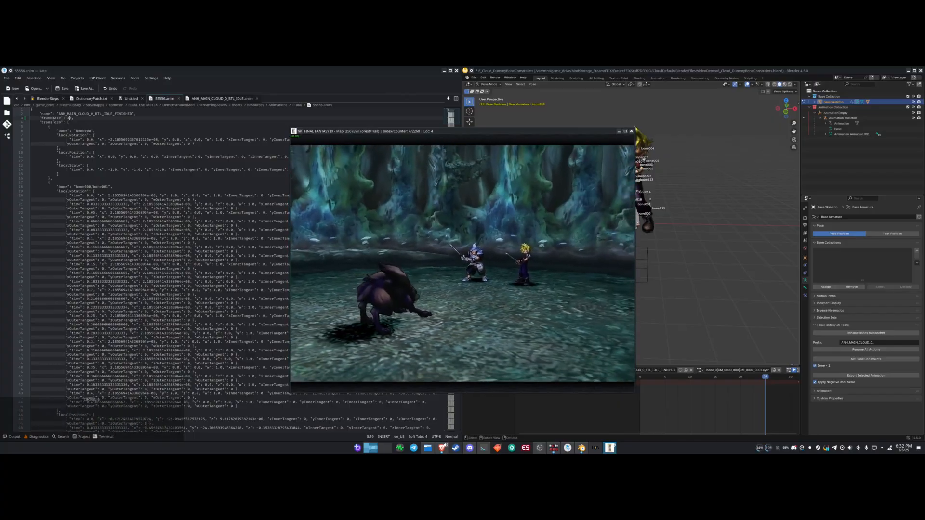
key(v)
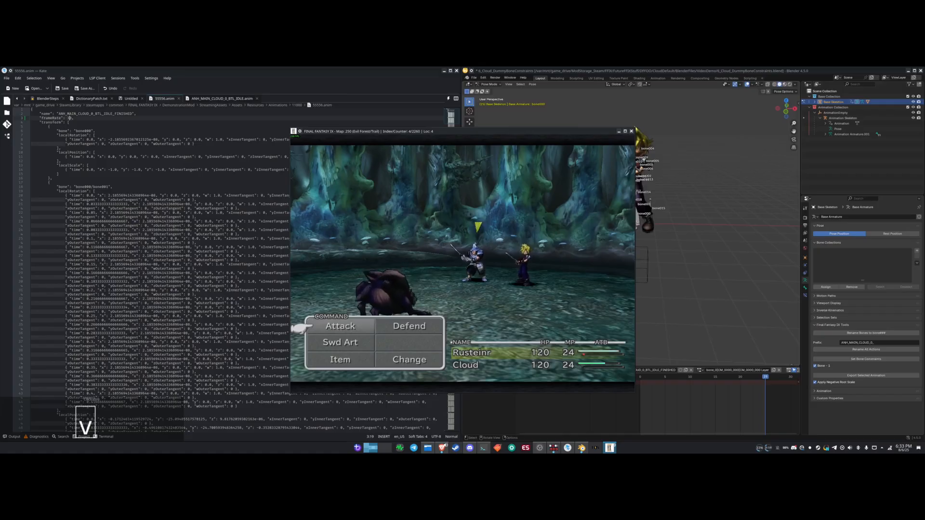
key(v)
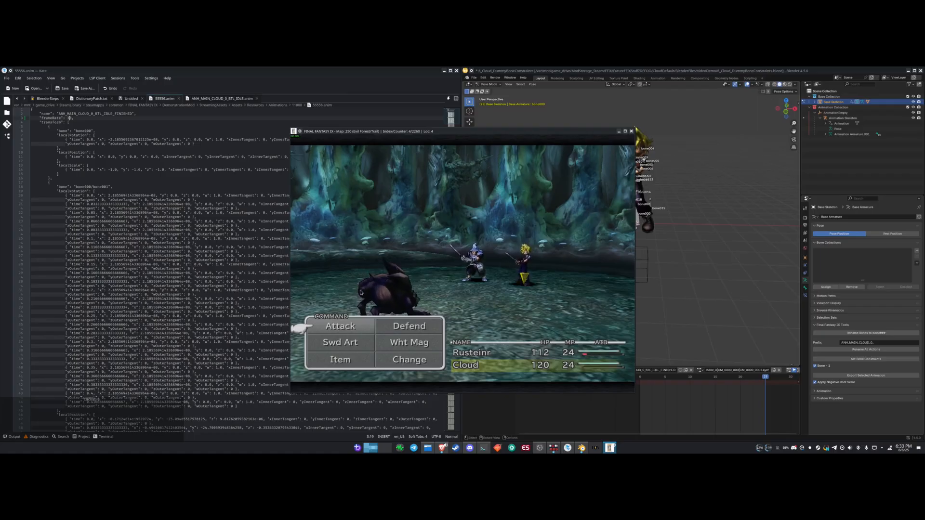
click(632, 131)
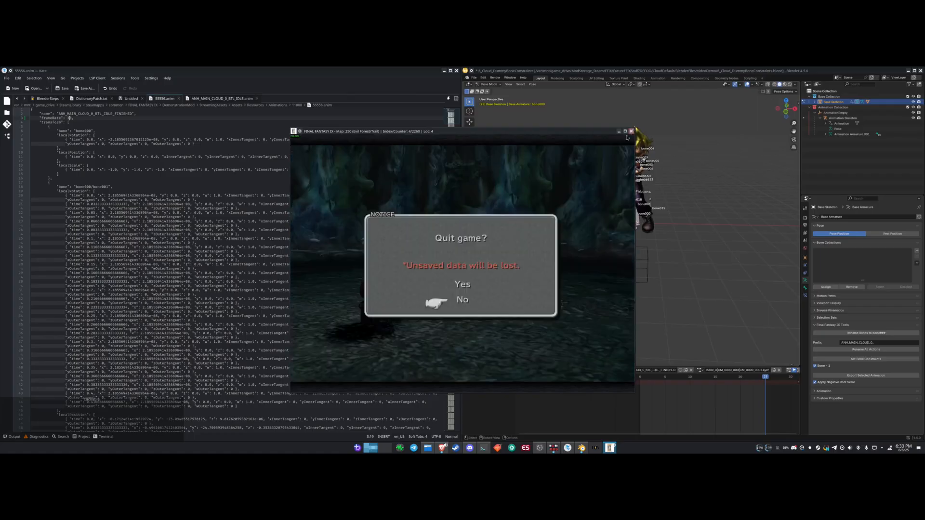
click(448, 289)
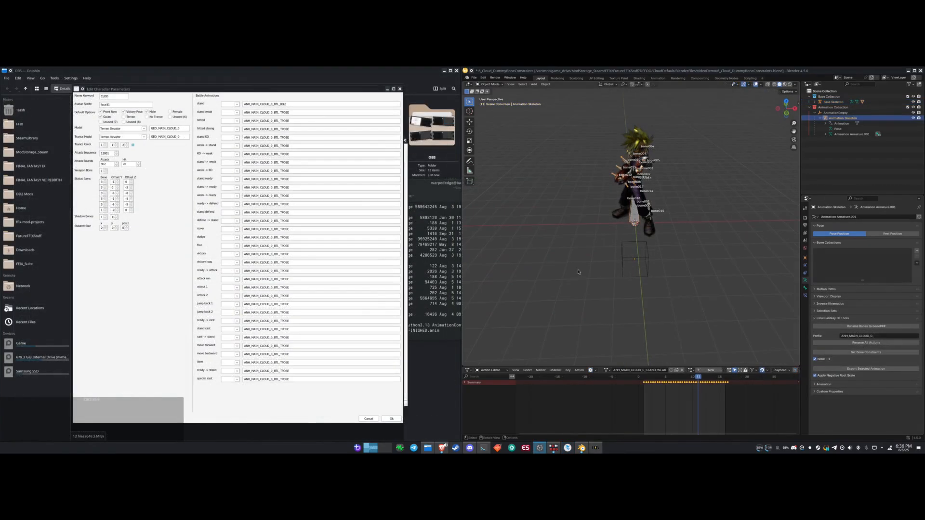
- In Blender, go to the first frame of Cloud's STAND_WEAK action and assign the action's existing slot to the Animation Skeleton
mouse_move(578, 271)
middle_down()
mouse_move(584, 260)
mouse_move(574, 254)
middle_up()
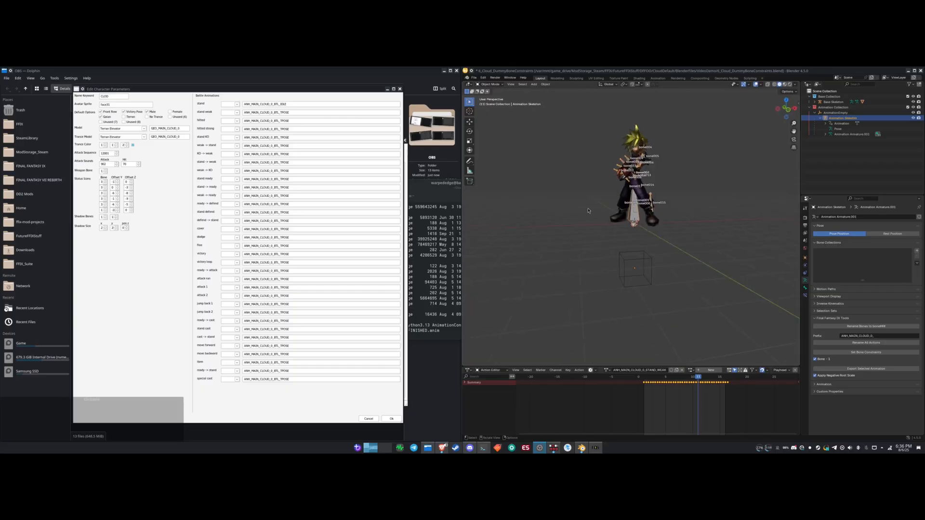
middle_drag(588, 211, 592, 214)
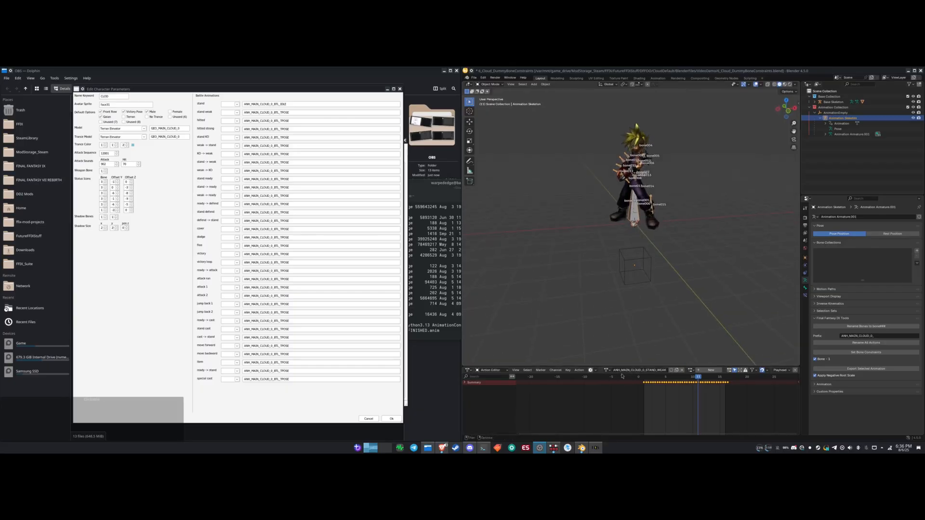
click(644, 377)
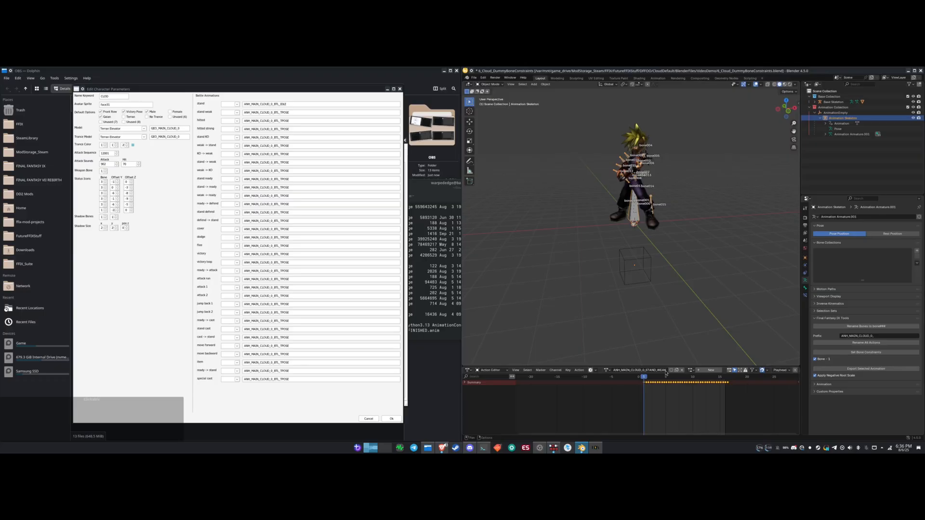
click(691, 371)
click(698, 379)
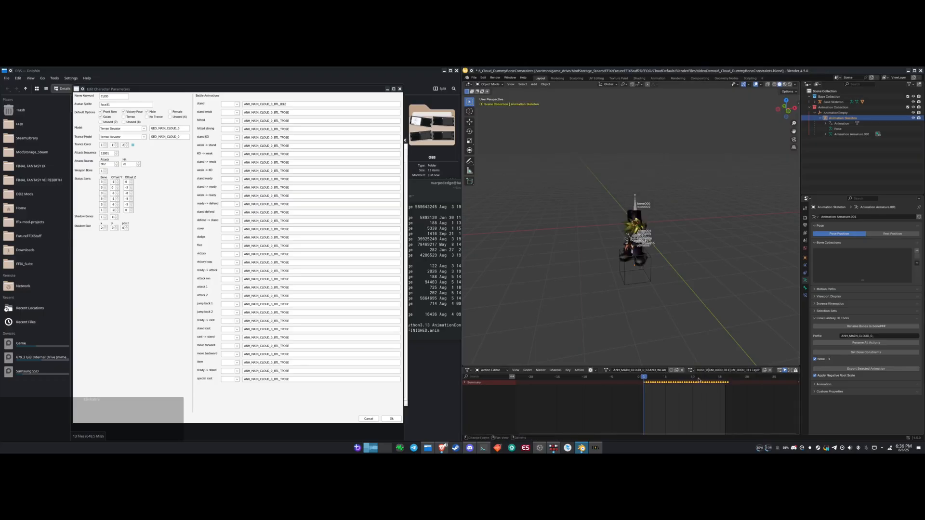
middle_drag(630, 259, 626, 258)
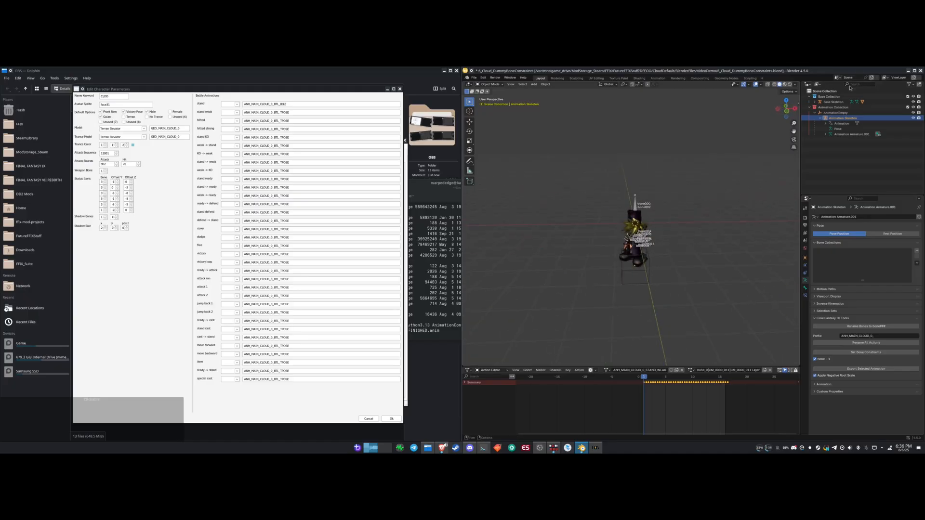
- Exclude the Base Collection from the view layer, leaving only the Animation Collection enabled
click(907, 97)
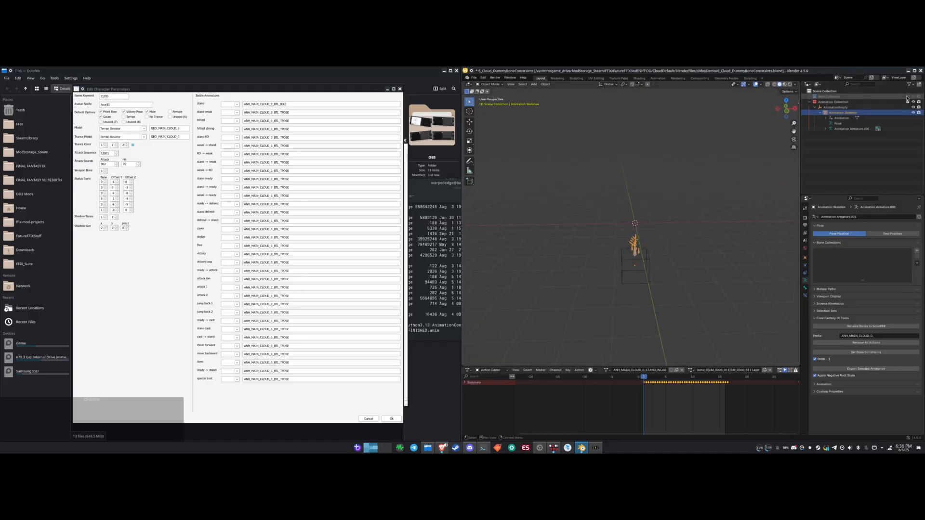
middle_drag(733, 265, 638, 255)
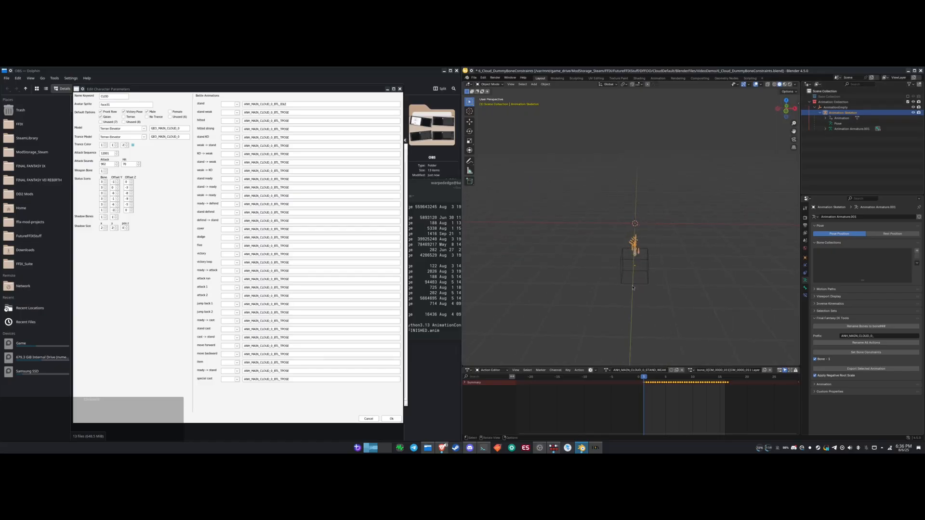
scroll(634, 294, up, 2)
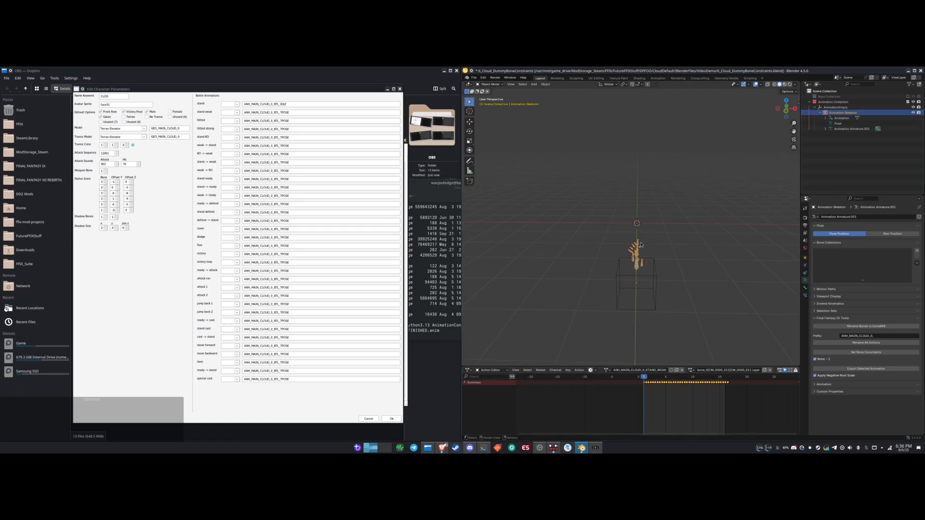
- Scale up the Animation Skeleton on the first frame and insert a keyframe for it
key(s)
key(KP_Right)
key(KP_Delete)
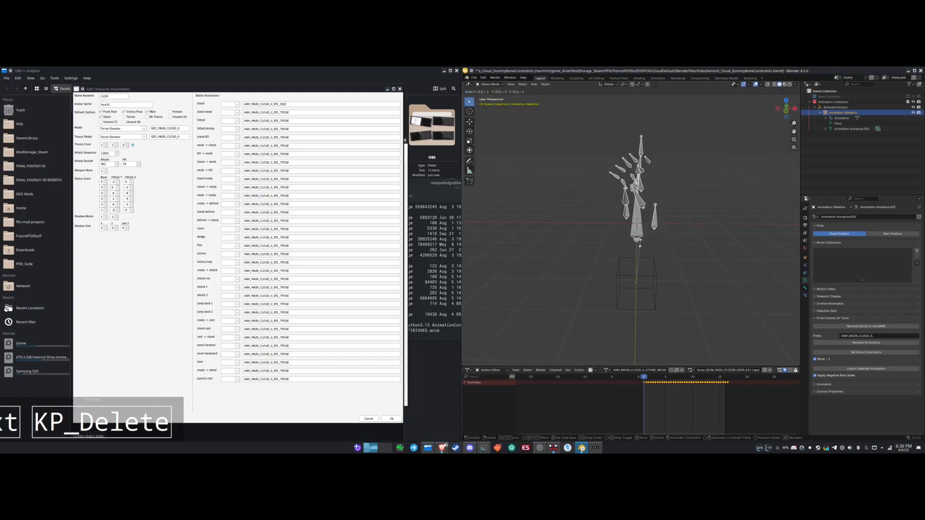
key(KP_Right)
key(KP_Enter)
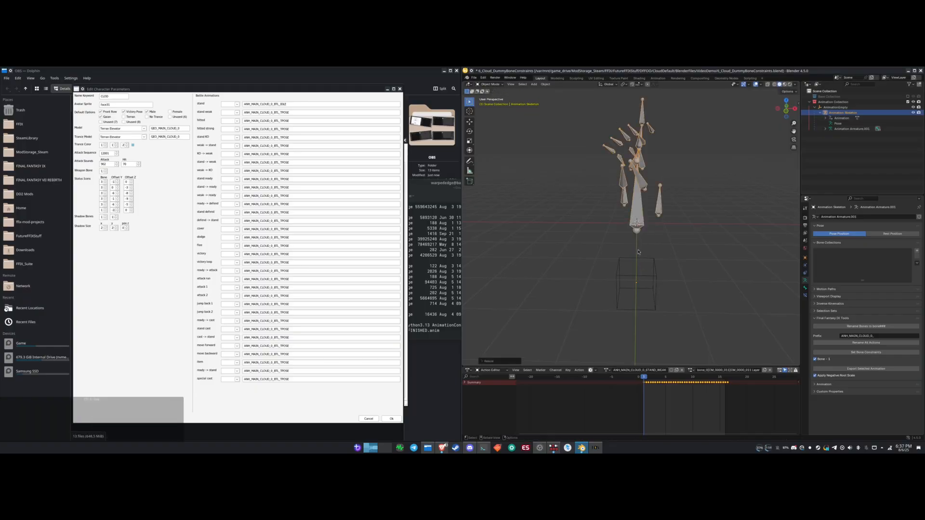
key(k)
click(638, 251)
- Jump to the action's last keyframe, scale the Animation Skeleton up by the same factor, and insert a keyframe
key(Up)
key(Up)
key(Up)
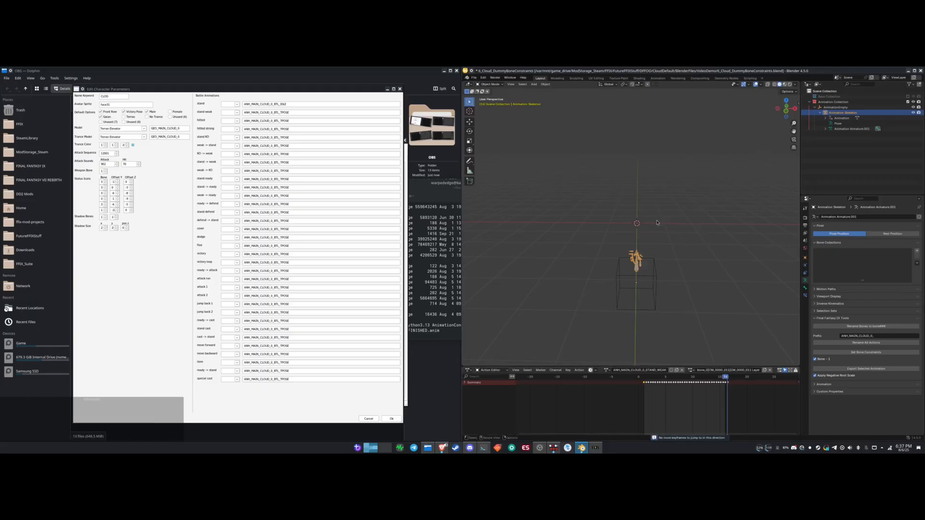
key(s)
key(KP_Right)
key(KP_Delete)
key(KP_Right)
key(KP_Enter)
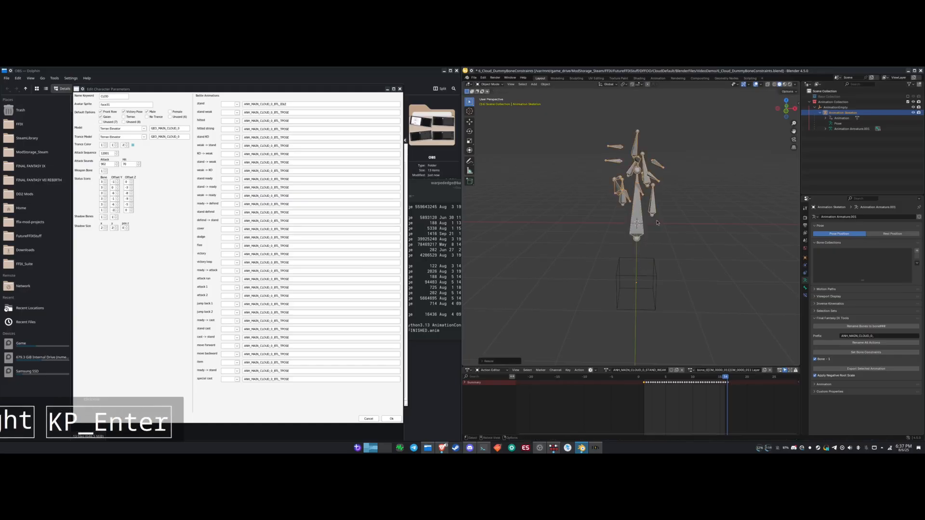
key(k)
key(KP_Enter)
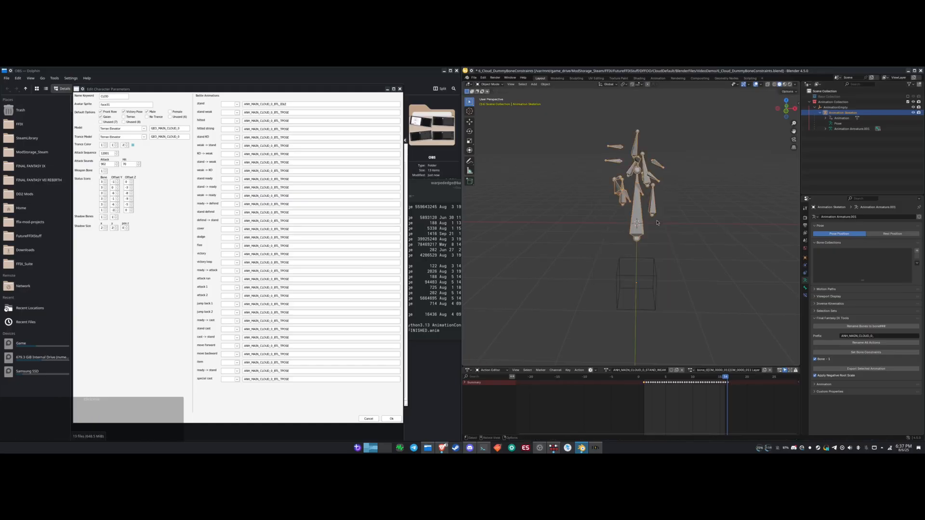
- Jump between the neighbouring keyframes near the end of the action to check the skeleton's scale
key(Up)
key(Down)
key(Down)
key(Up)
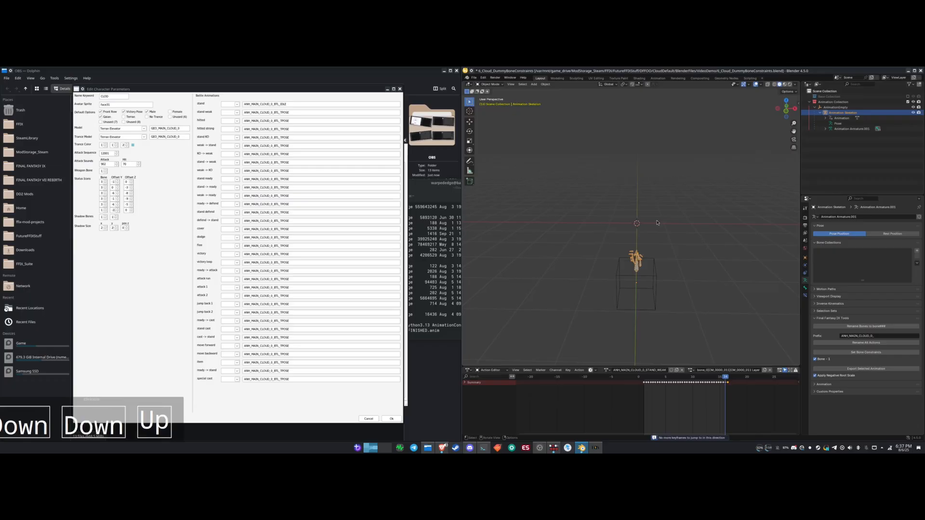
- Step through the final frames and play back the action to check how the Animation Skeleton's scale changes
key(Down)
key(Down)
key(Down)
key(Up)
key(Up)
key(Up)
key(Left)
key(Left)
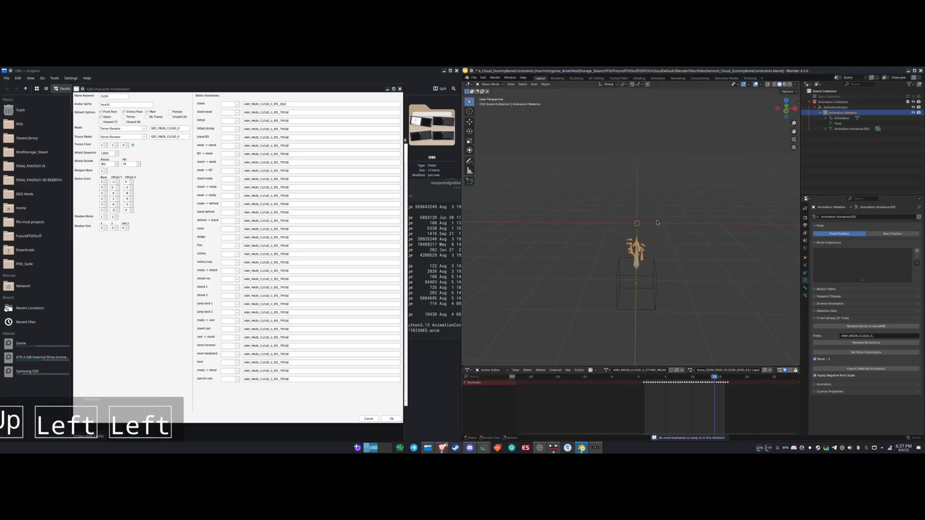
key(Right)
key(Left)
key(Right)
key(Right)
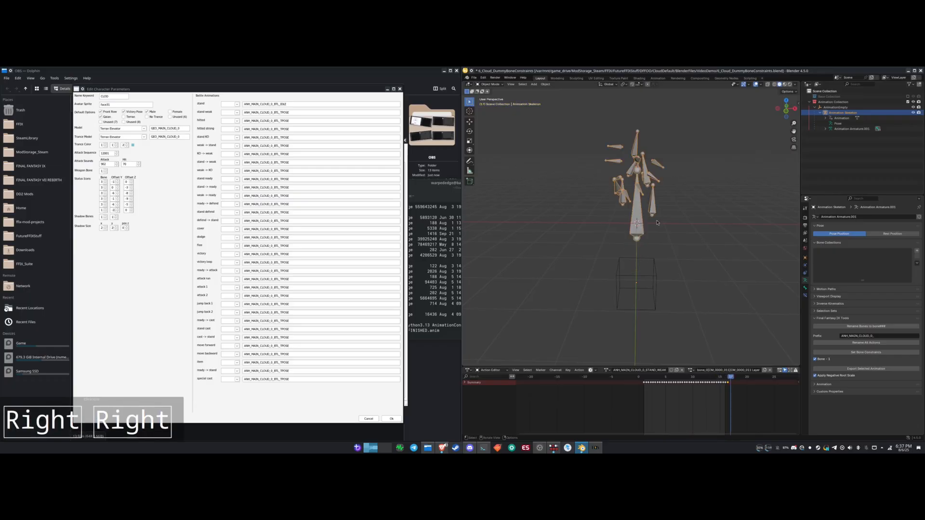
key(Left)
key(Right)
key(Home)
key(End)
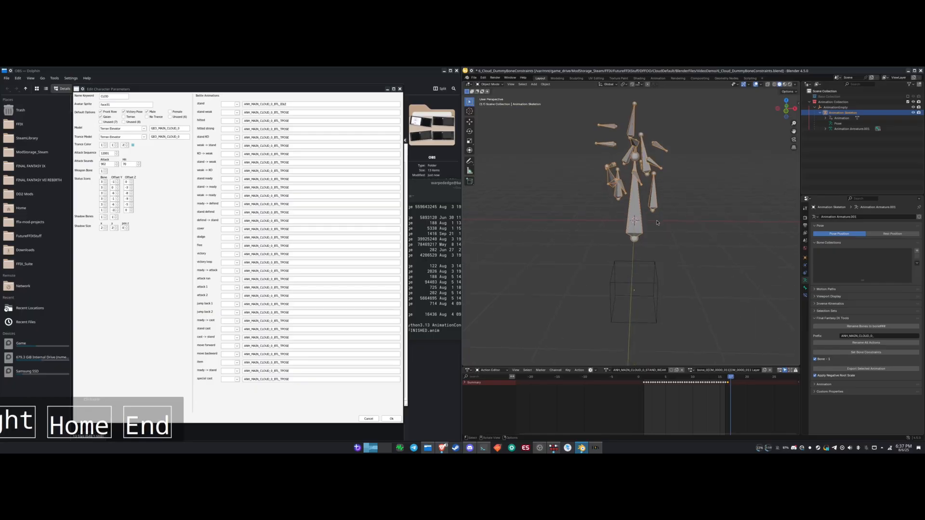
key(space)
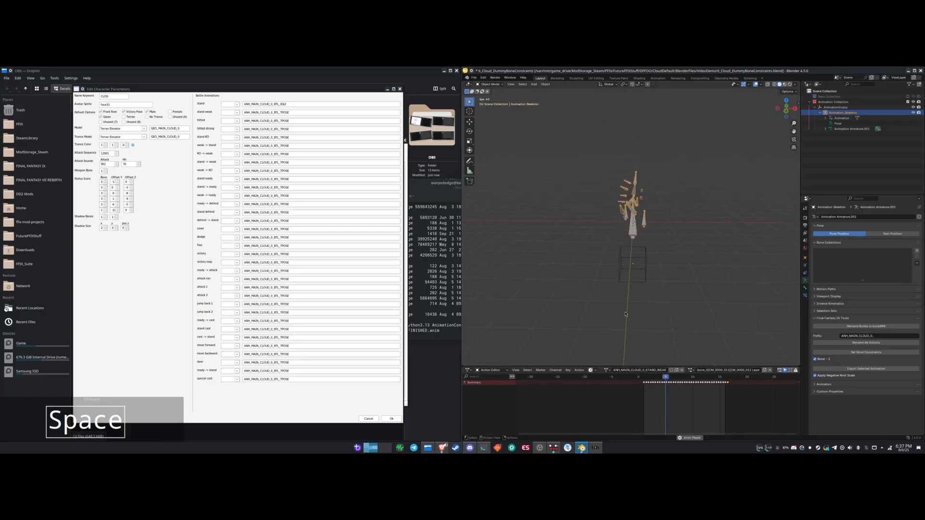
key(space)
- Move to the action's end, delete the last keyframe beyond the playback range, and play back the action
drag(686, 378, 726, 401)
click(728, 383)
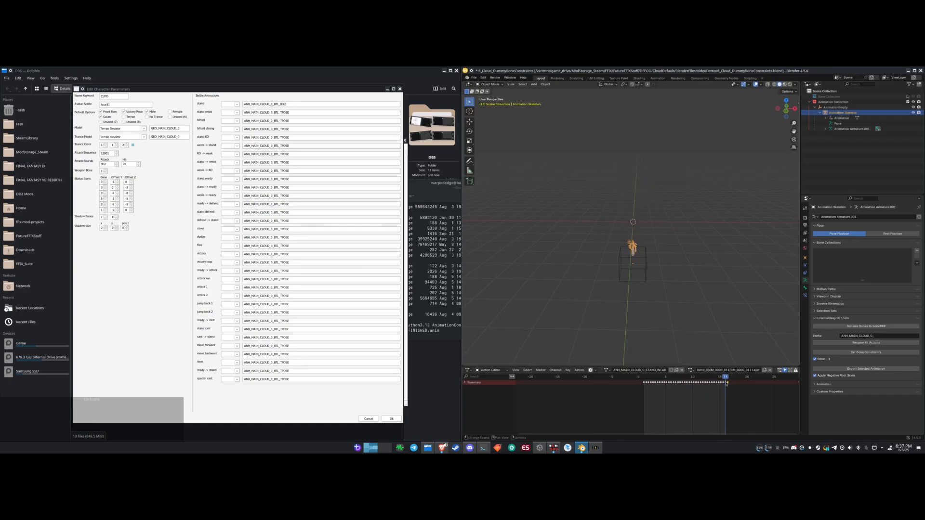
key(x)
click(728, 418)
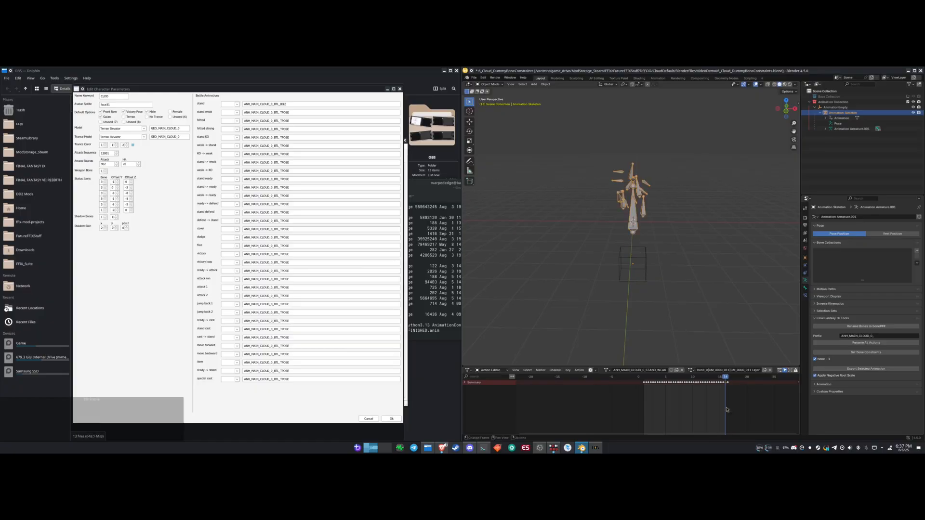
key(space)
key(space)
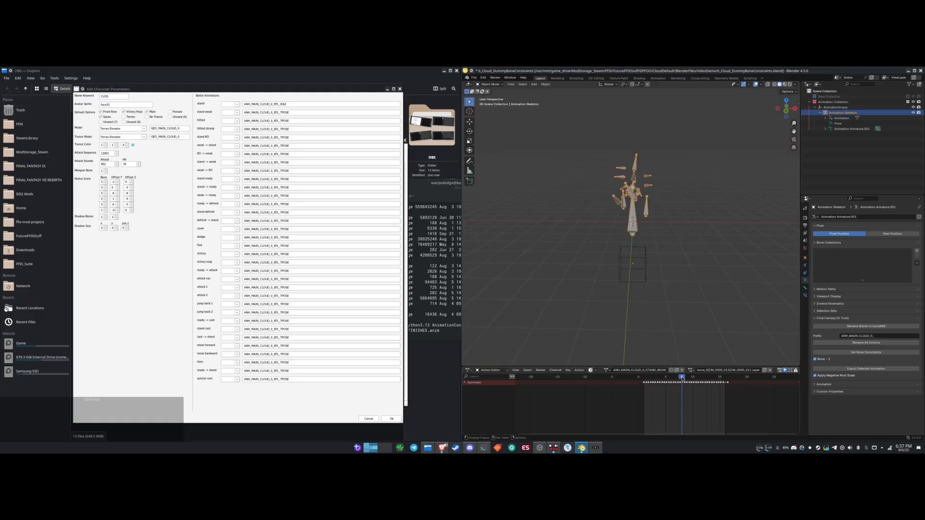
- Return to the first frame, include the Base Collection in the view layer, and undo the last changes
key(shift+Left)
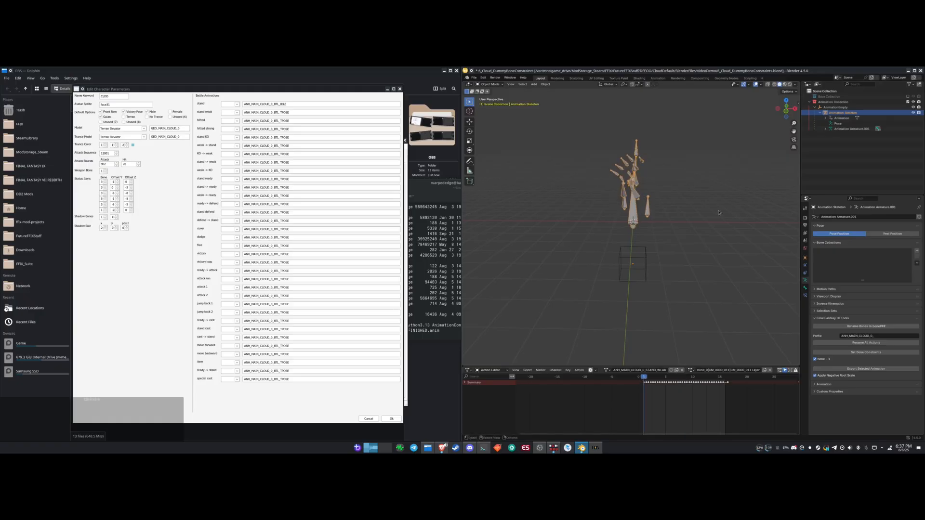
click(907, 97)
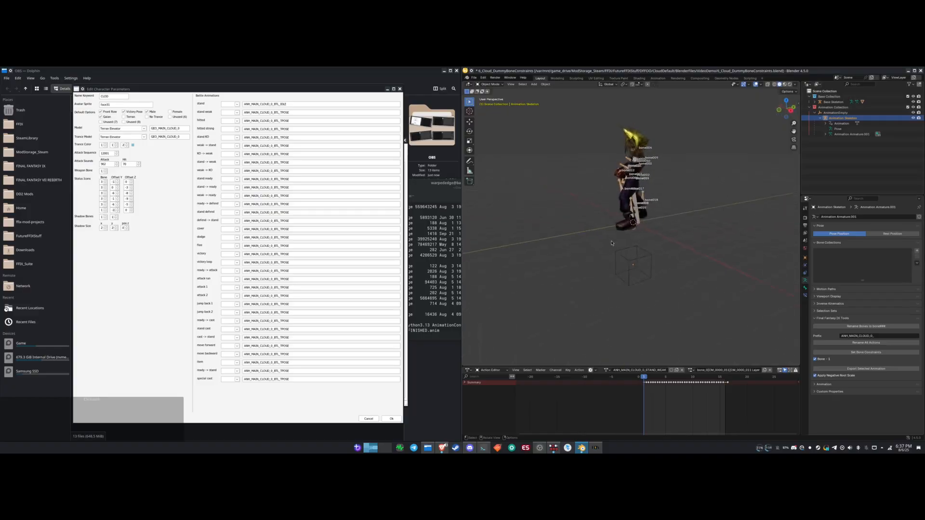
key(ctrl+z)
key(ctrl+z)
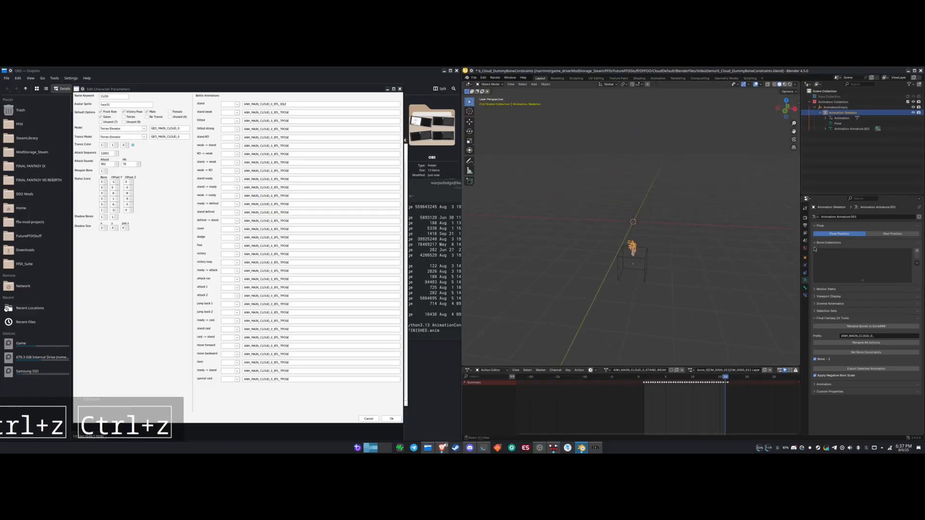
- Include the Base Collection in the view layer, delete the selected end keyframe, and play the action on Cloud's model
click(907, 96)
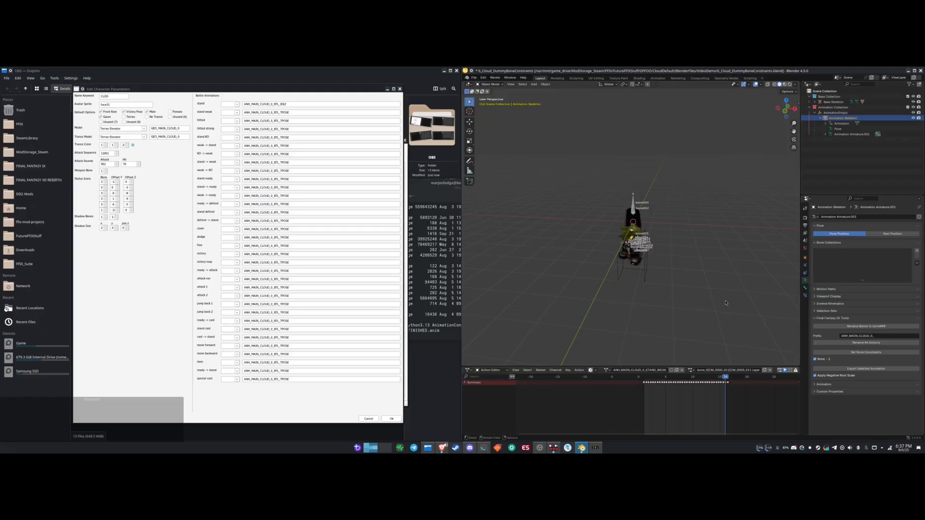
key(x)
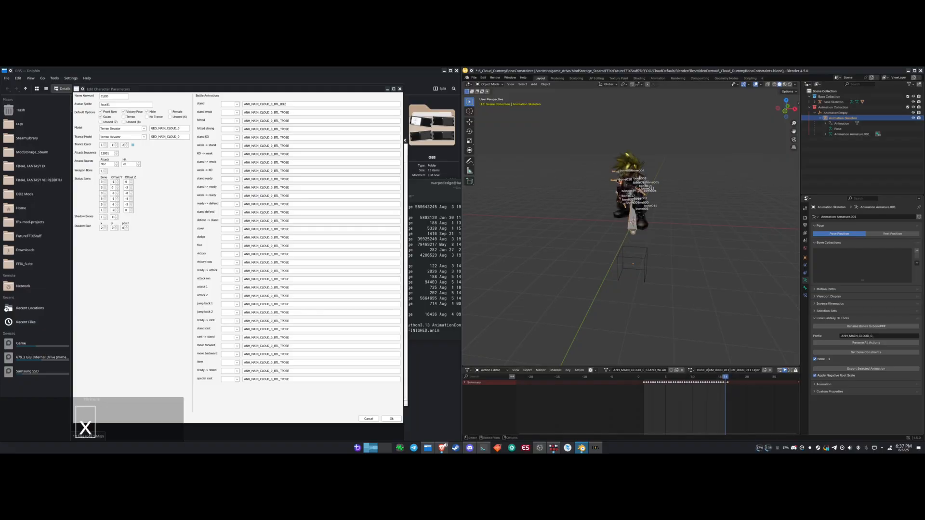
key(space)
key(space)
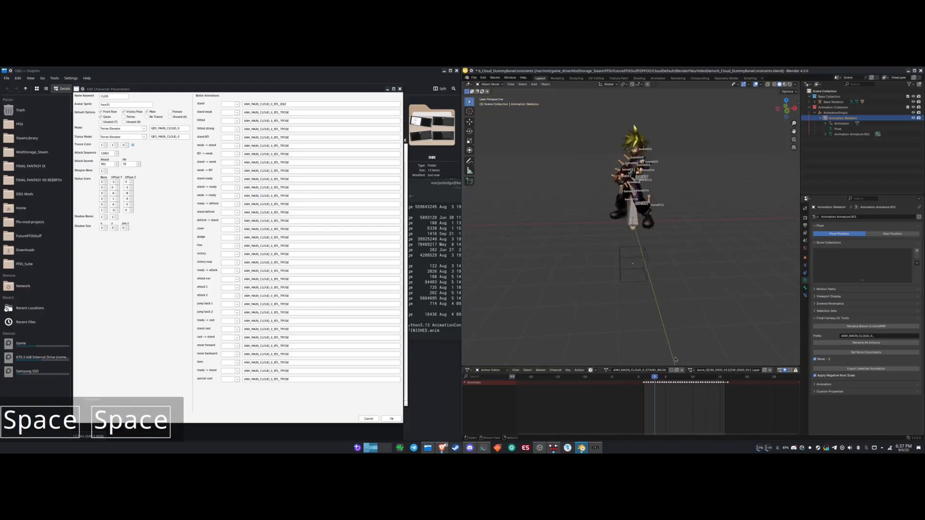
click(644, 377)
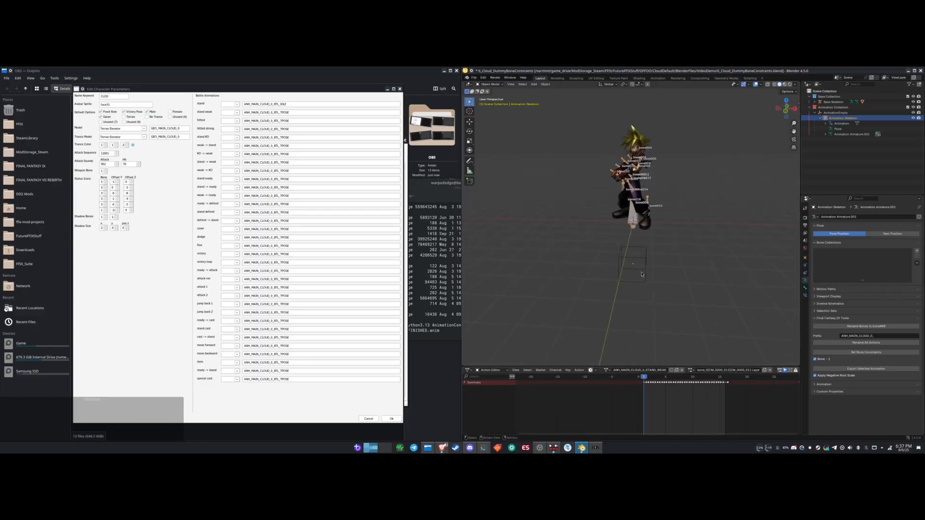
- Rename the Animation Skeleton's action by adding the prefix UNFINISHED_ to its current name
click(614, 371)
key(Caps_Lock)
text(UNFINISHED_)
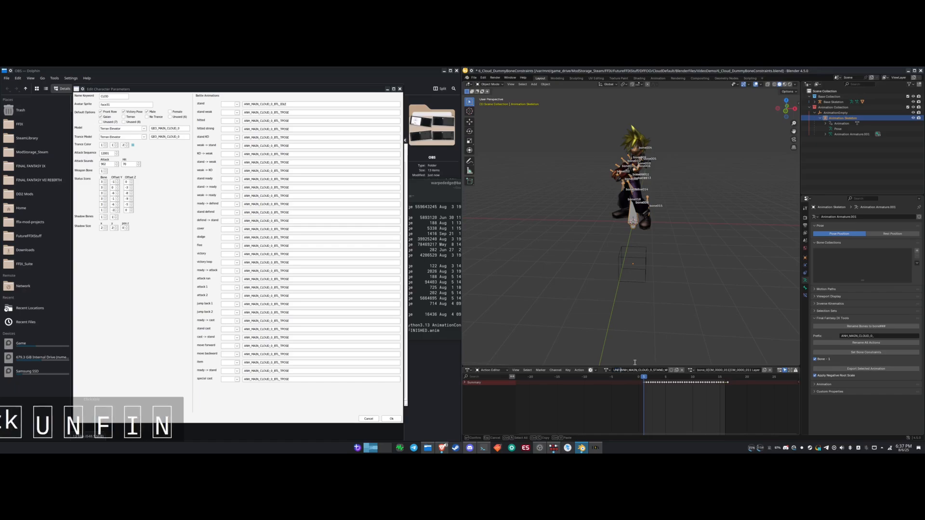
key(Return)
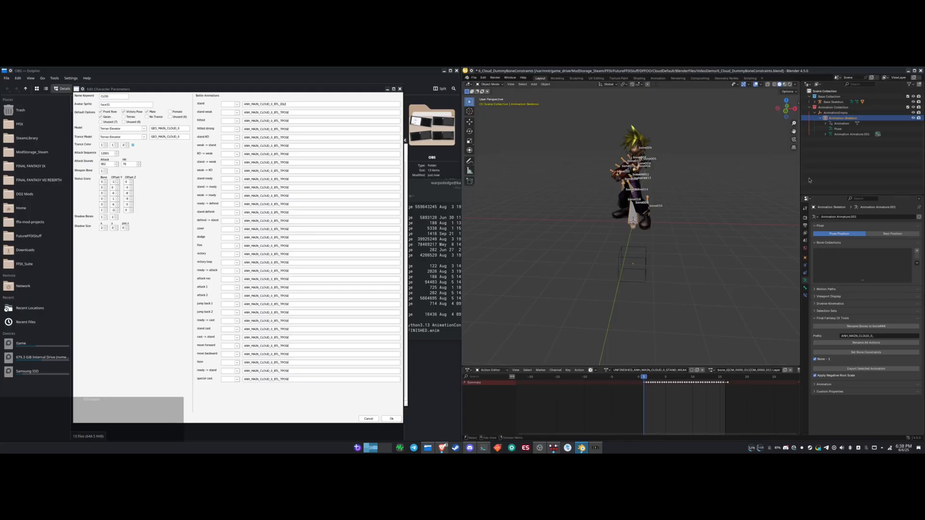
- Select the Base Skeleton and create a new action for it
middle_drag(626, 296, 644, 293)
click(839, 102)
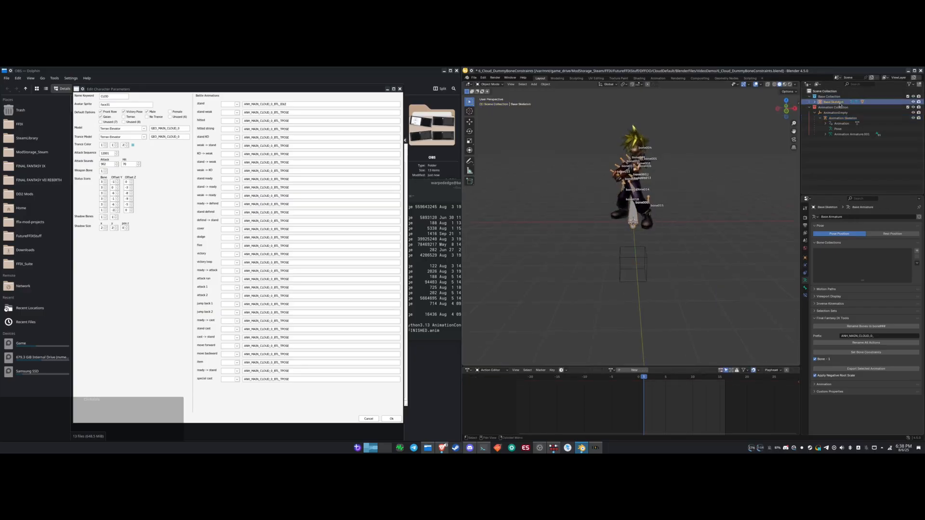
click(635, 370)
- Name the Base Skeleton's new action ANH_MAIN_CLOUD_0_STAND_WEAK
click(626, 371)
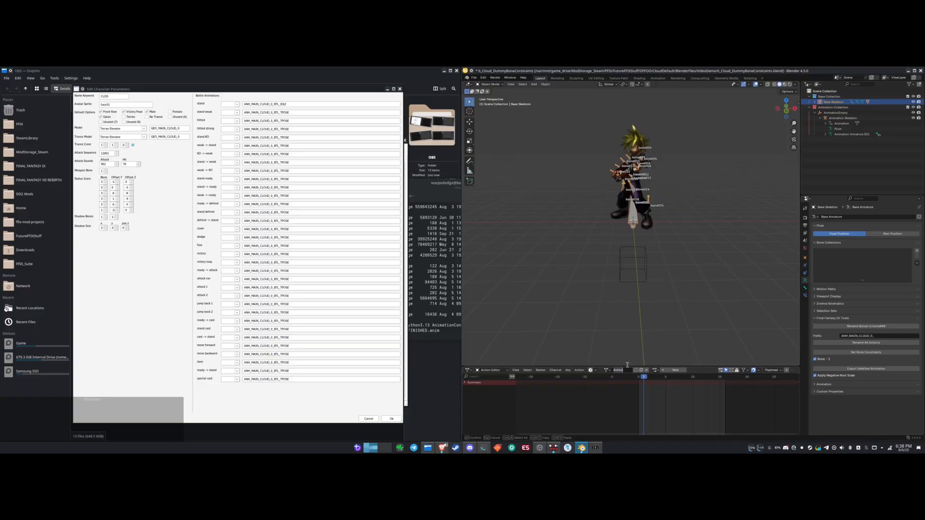
key(Caps_Lock)
text(anh)
key(Caps_Lock)
key(BackSpace)
key(BackSpace)
key(BackSpace)
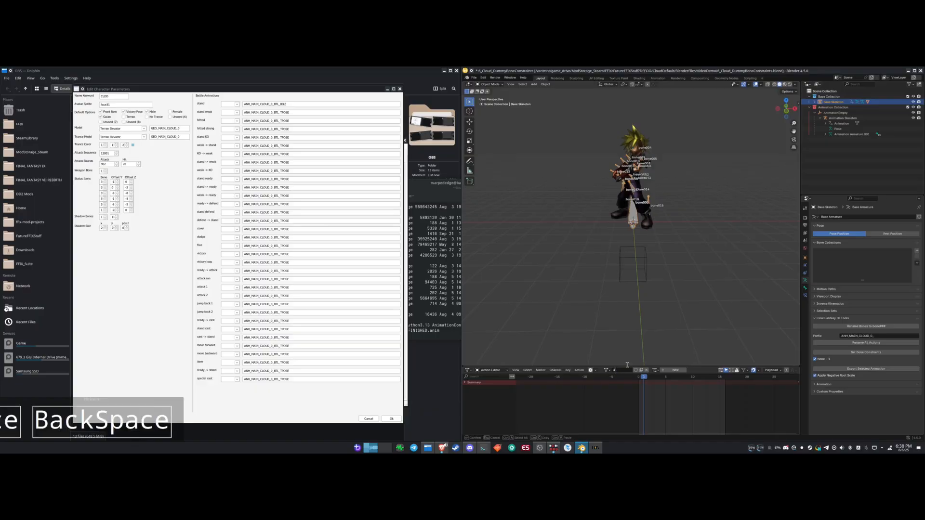
text(ANG)
key(BackSpace)
text(H_MAIN_)
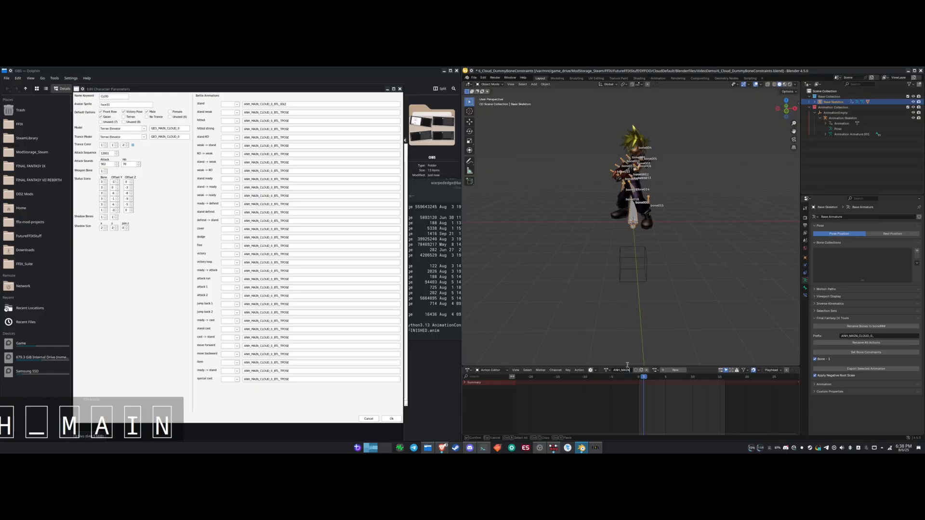
text(CLOUD_)
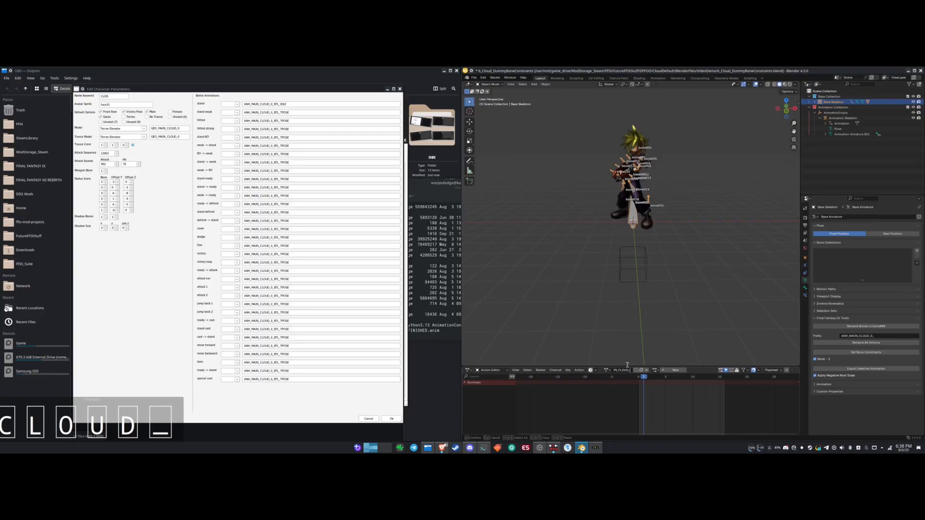
text(0_STAND)
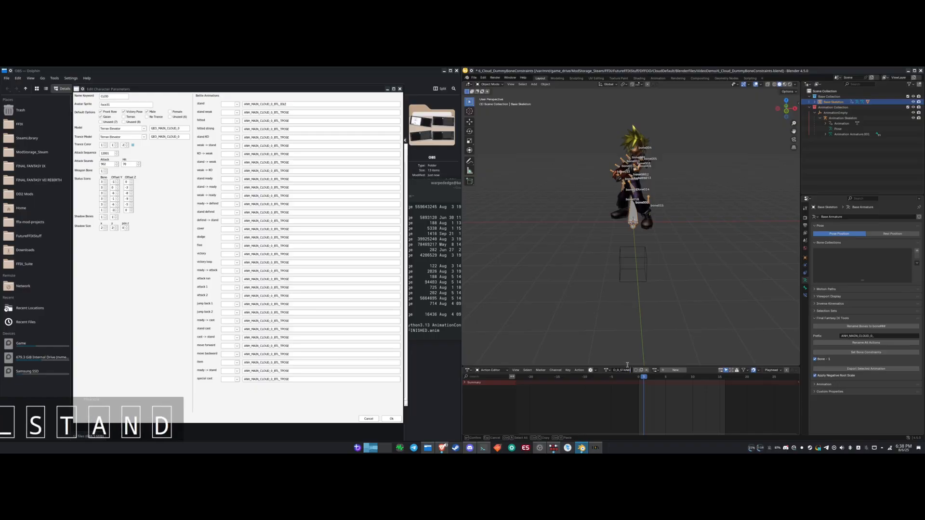
text(_WEAK)
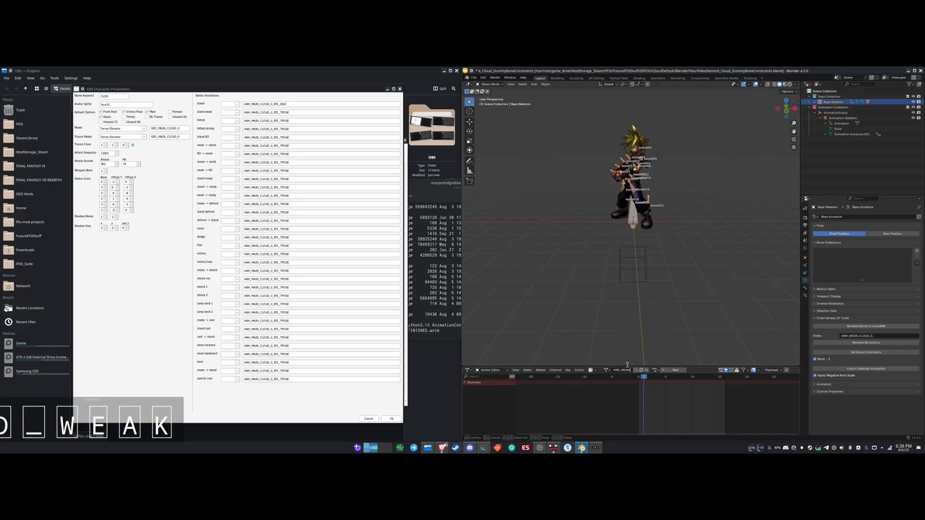
key(Return)
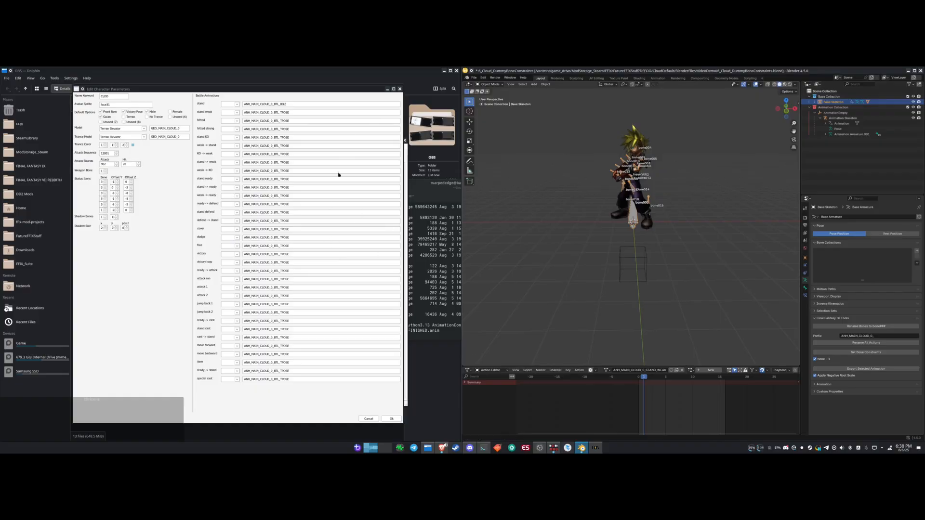
scroll(597, 231, down, 2)
scroll(637, 200, up, 3)
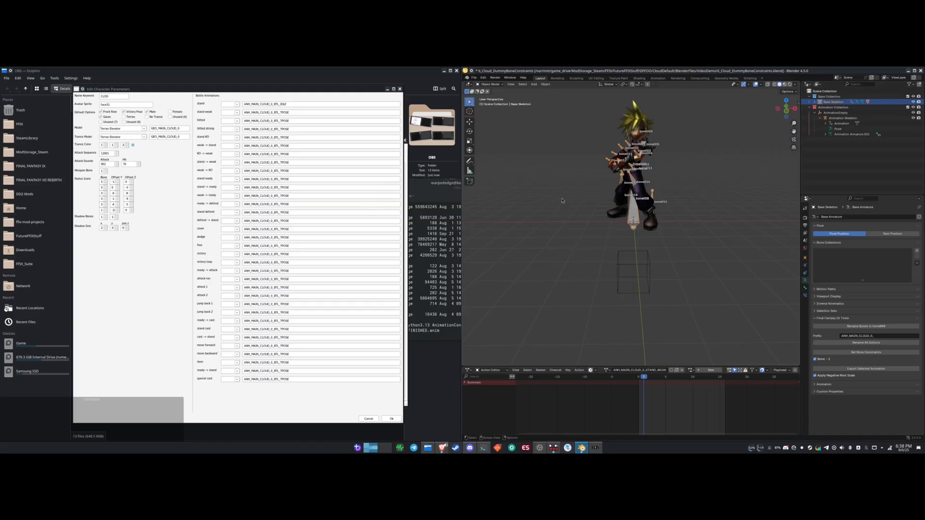
scroll(561, 200, down, 1)
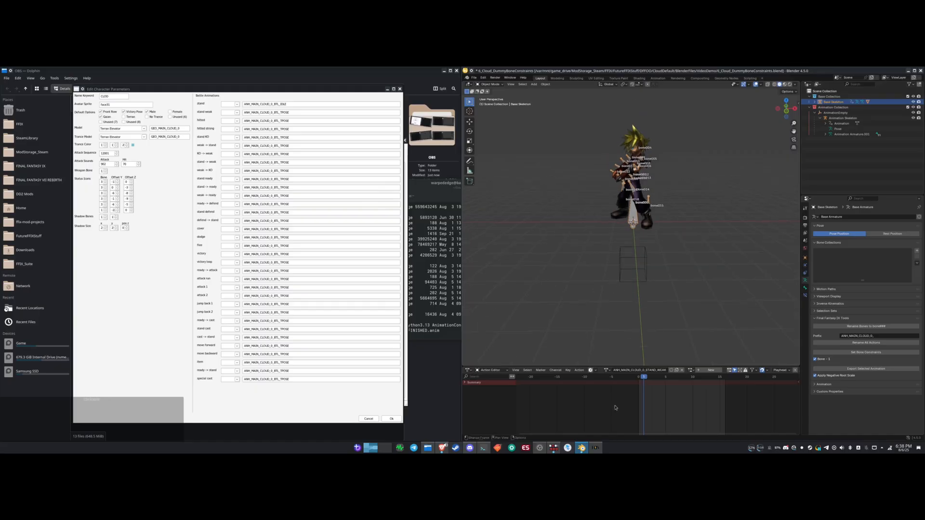
- From frame 0, bake the action onto all Base Skeleton bones in Pose Mode, with visual keying and overwriting the current action
drag(644, 378, 639, 378)
mouse_move(641, 377)
mouse_down()
mouse_move(697, 378)
mouse_move(639, 377)
mouse_up()
key(ctrl+Tab)
key(a)
click(532, 84)
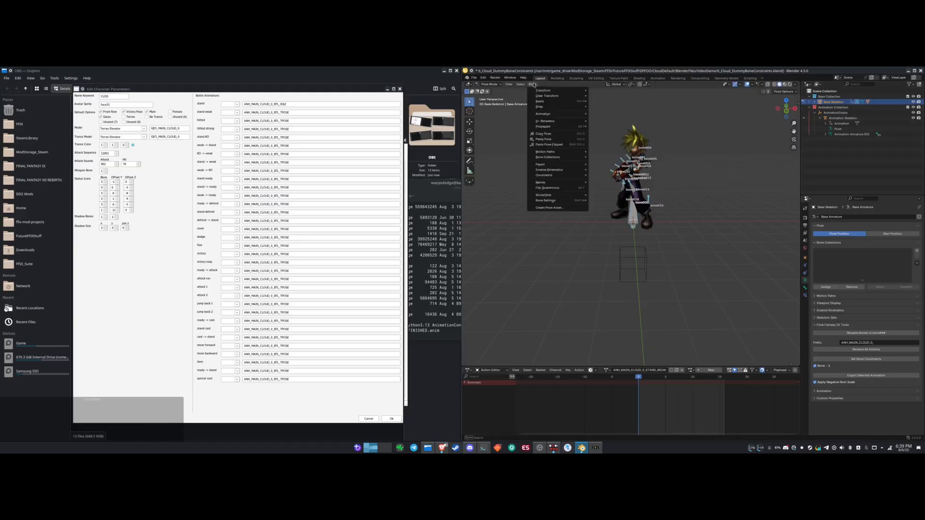
mouse_move(559, 114)
click(607, 142)
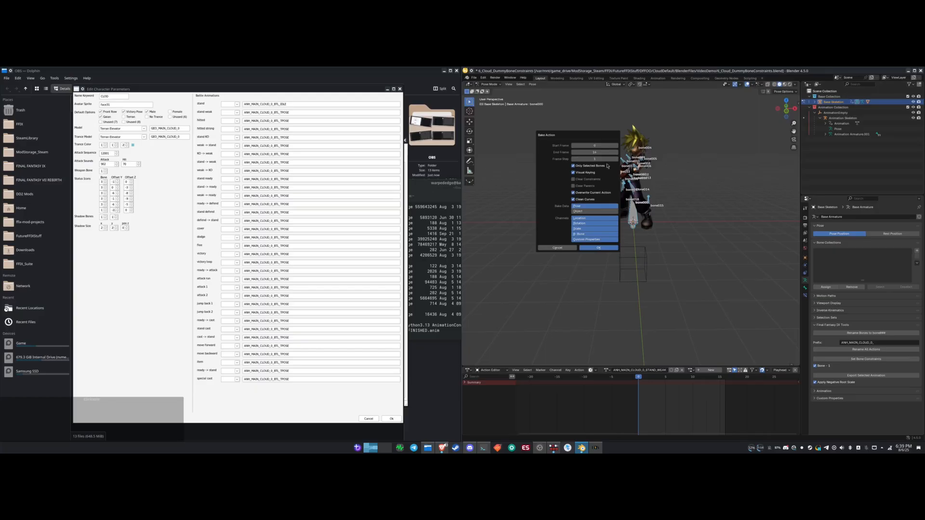
click(599, 247)
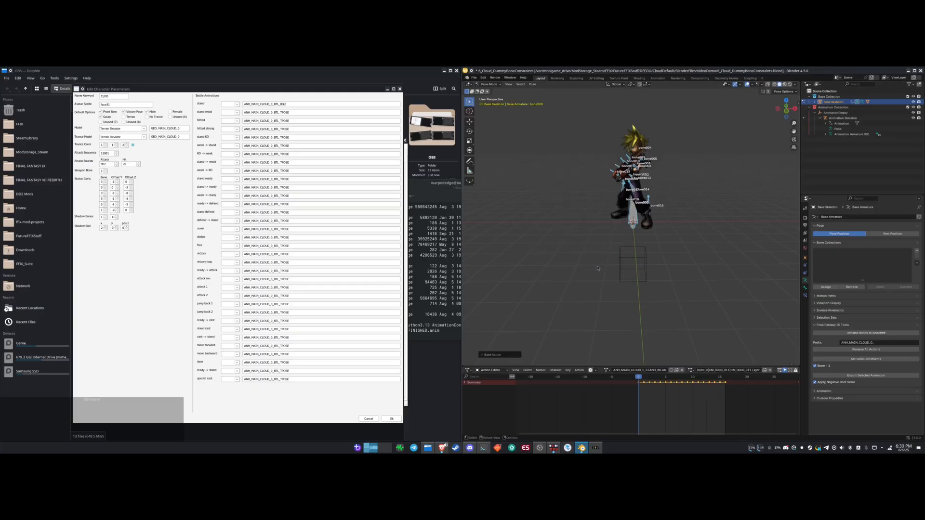
- Play back the baked STAND_WEAK action and export it as the selected animation
key(space)
key(space)
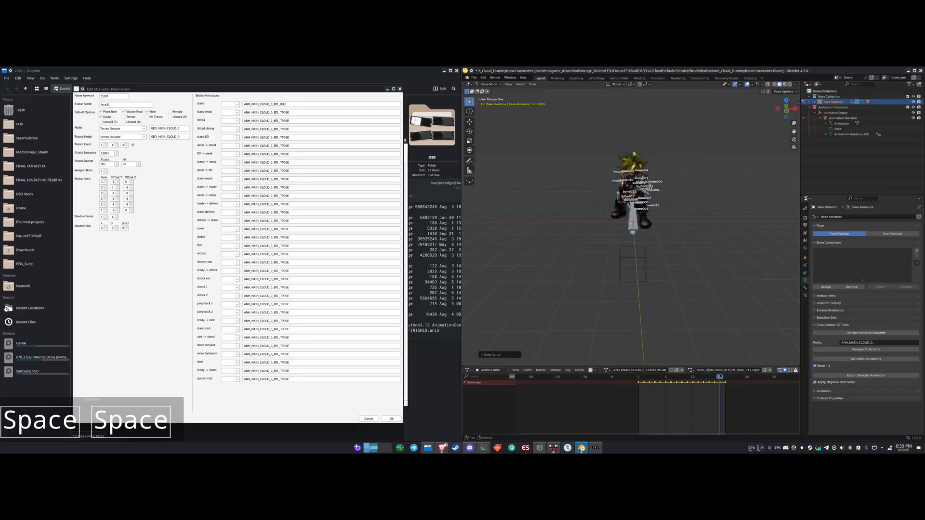
drag(677, 379, 638, 378)
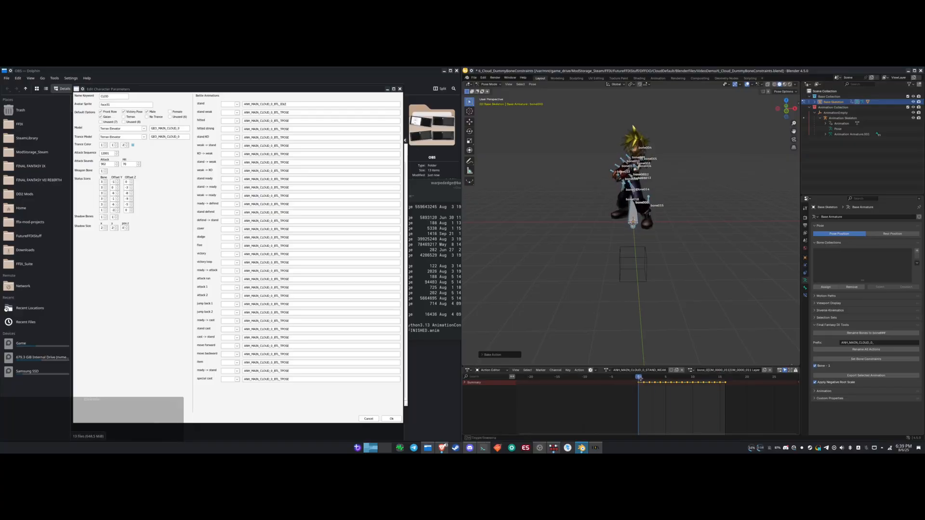
click(846, 376)
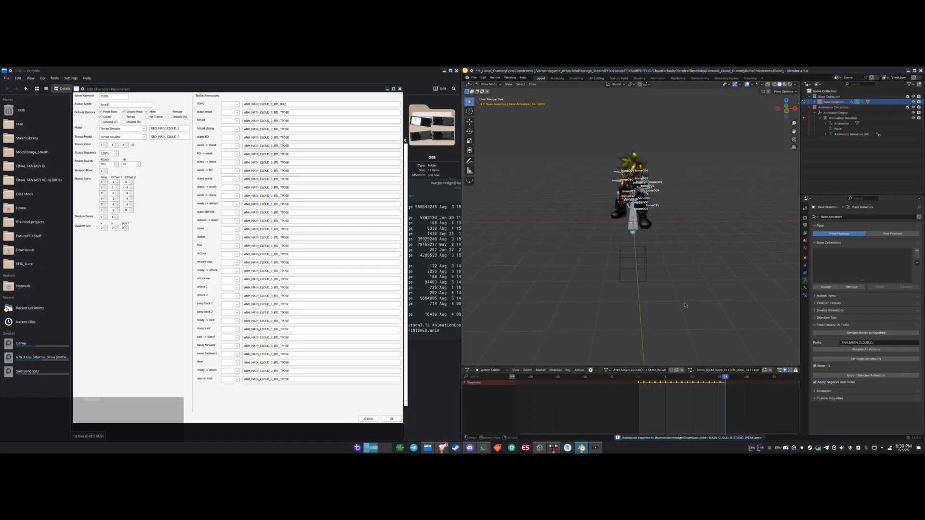
- Unlink the baked action from the Base Skeleton and select the Animation Skeleton in Object Mode
click(682, 370)
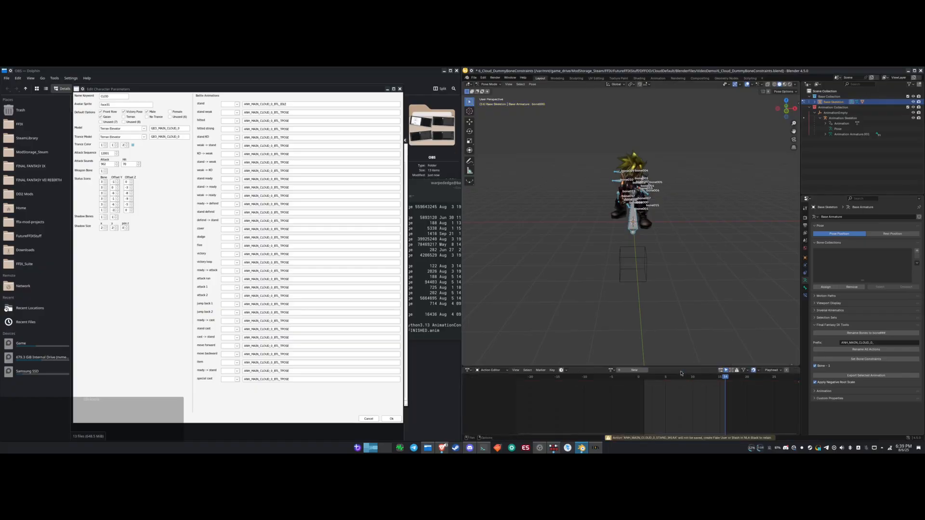
click(838, 118)
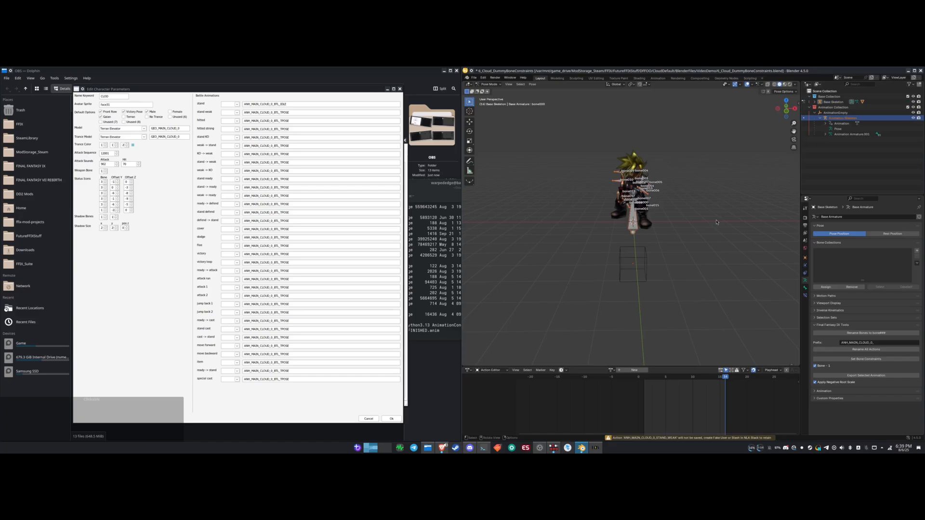
key(ctrl+Tab)
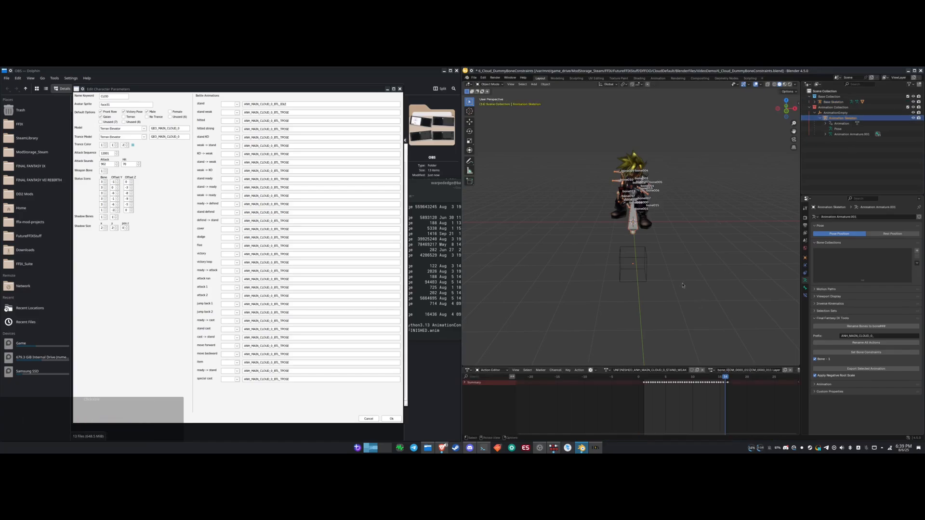
- Assign the ANH_MAIN_CLOUD_0_BTL_HITTED action to the Animation Skeleton, go to frame 1 and choose the action's existing slot
click(607, 371)
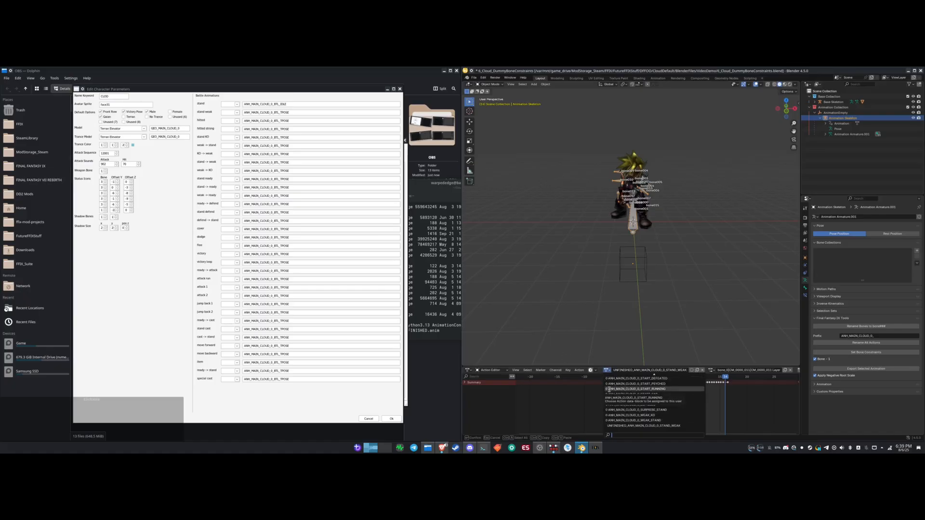
text(hitt)
key(Return)
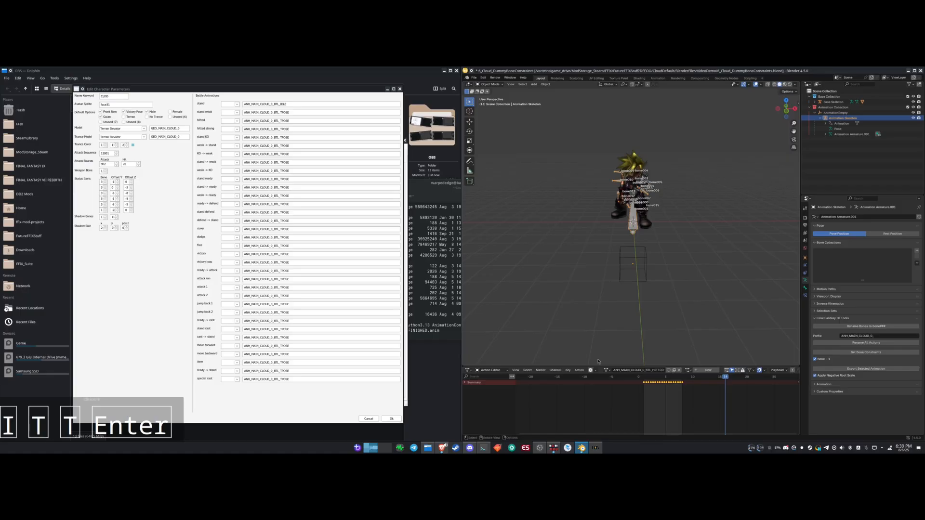
drag(661, 378, 644, 383)
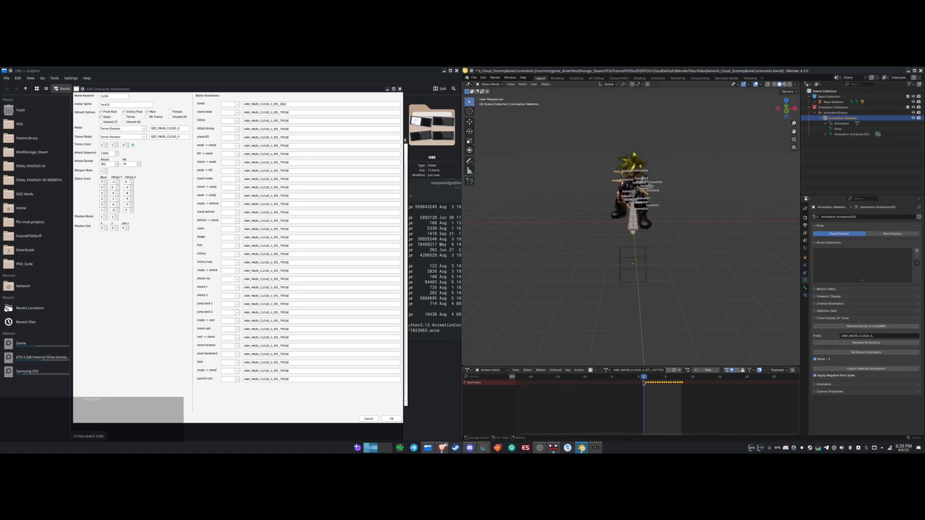
click(688, 370)
click(691, 379)
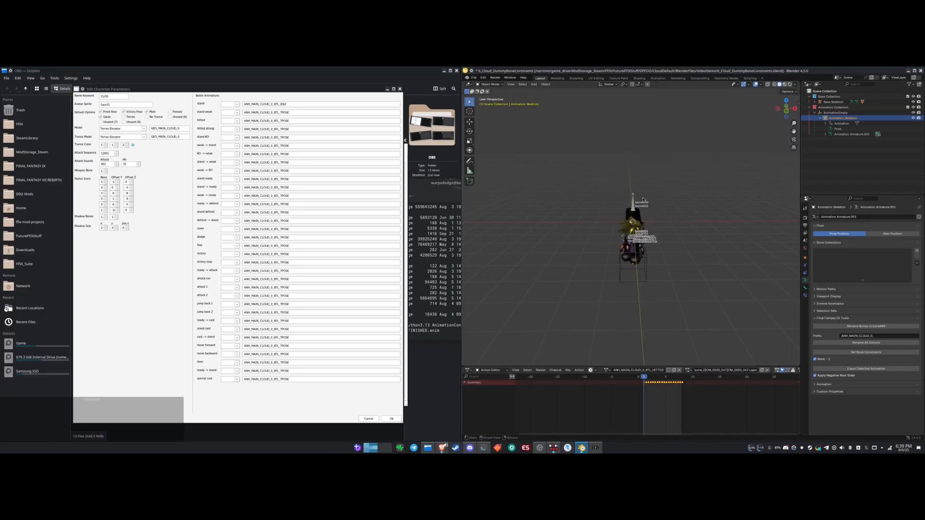
- Scale the Animation Skeleton by 3.6 at frame 1 and insert a keyframe for it
scroll(608, 273, up, 2)
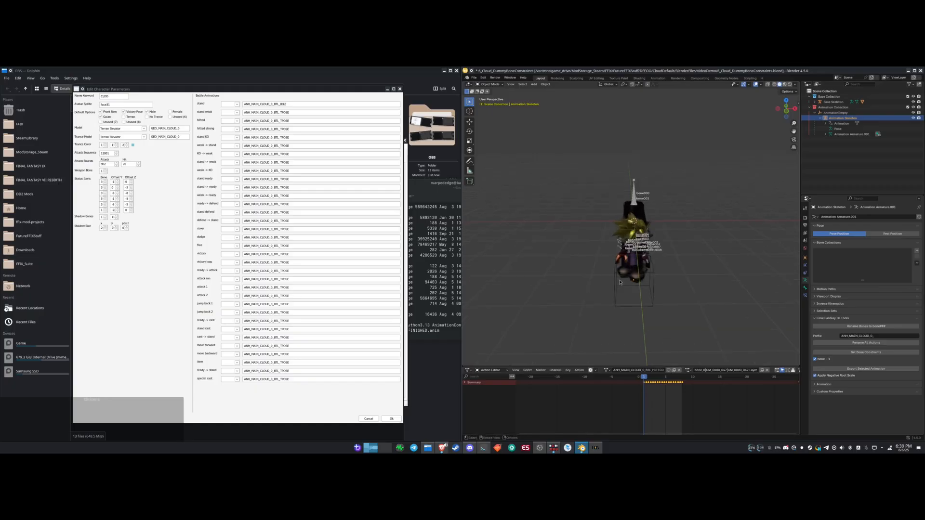
scroll(607, 273, down, 2)
scroll(607, 273, up, 2)
key(s)
key(KP_Delete)
key(KP_Right)
key(KP_Enter)
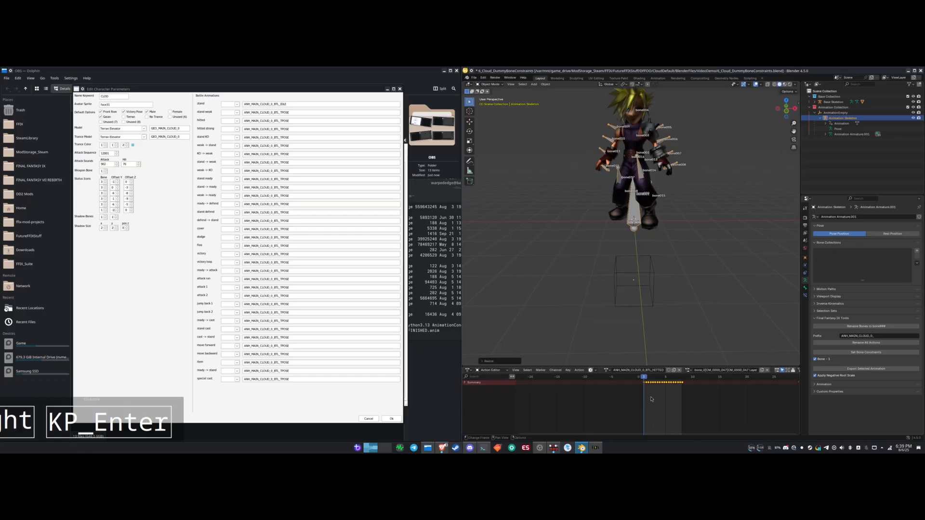
key(k)
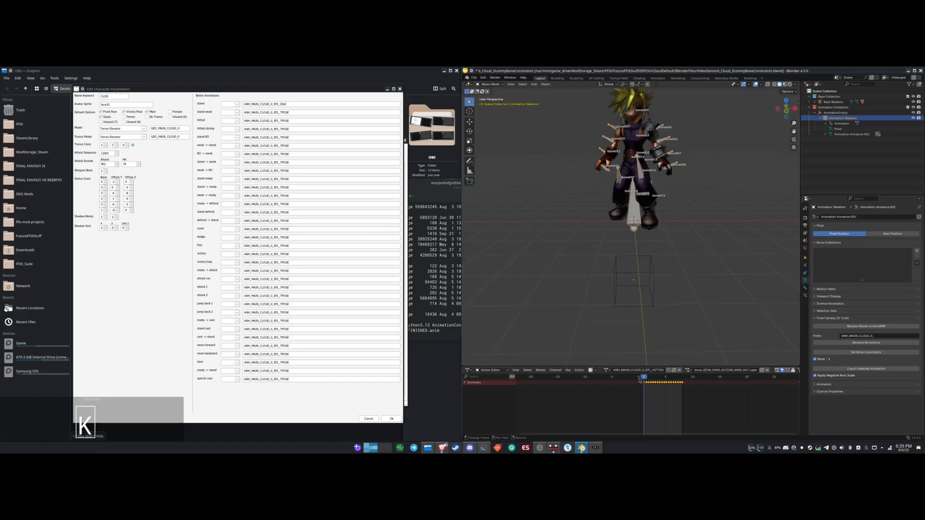
key(k)
click(653, 331)
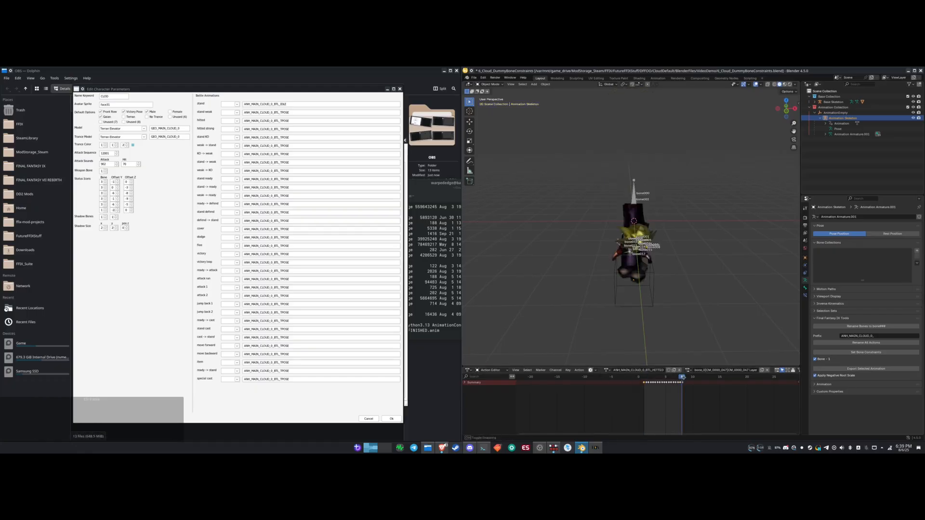
- At the action's last keyframe, scale the Animation Skeleton by 3.6 and insert a keyframe
key(Up)
key(Up)
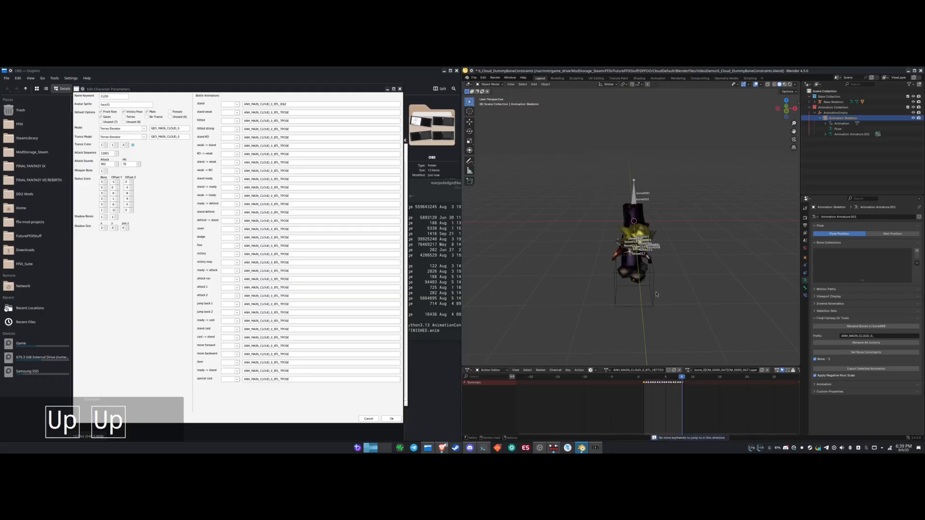
text(s3.6)
key(KP_Enter)
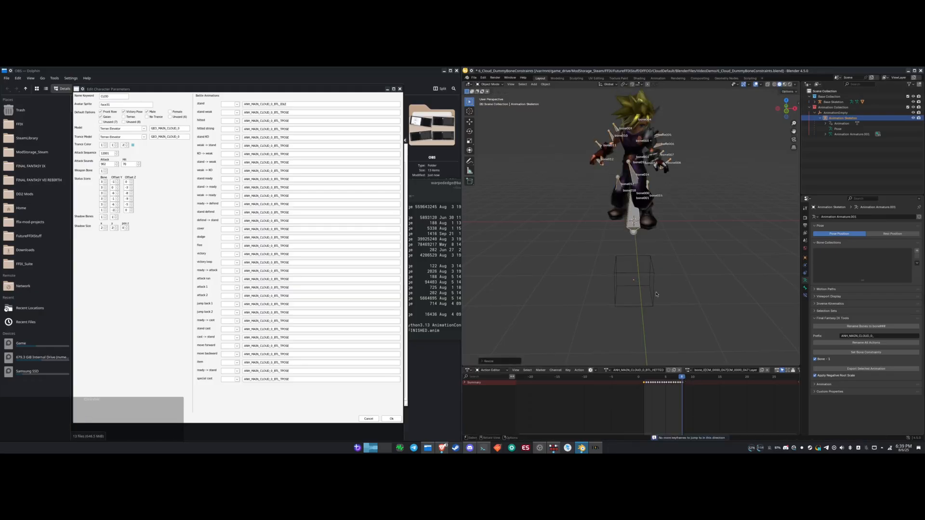
key(k)
key(KP_Enter)
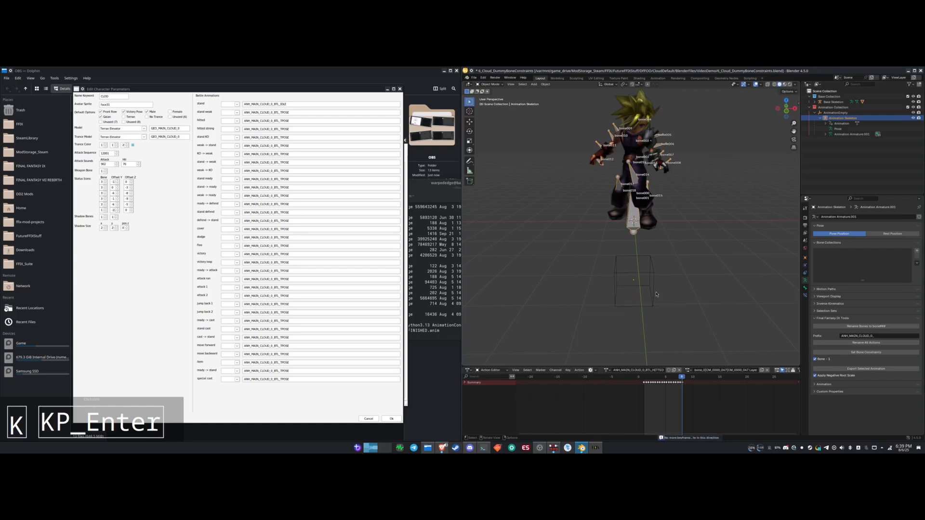
- Delete the Animation Skeleton's in-between scale keyframes, play back the action and return to frame 1
key(space)
key(space)
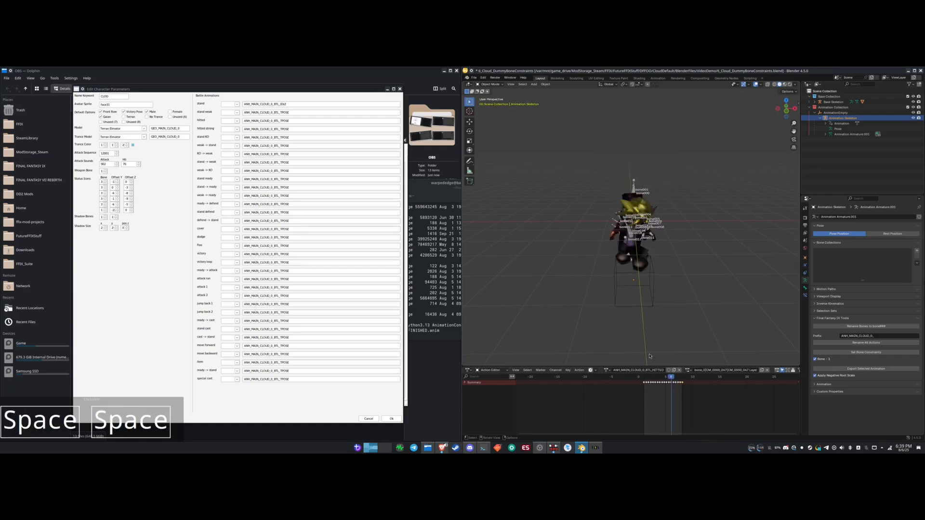
key(x)
click(682, 385)
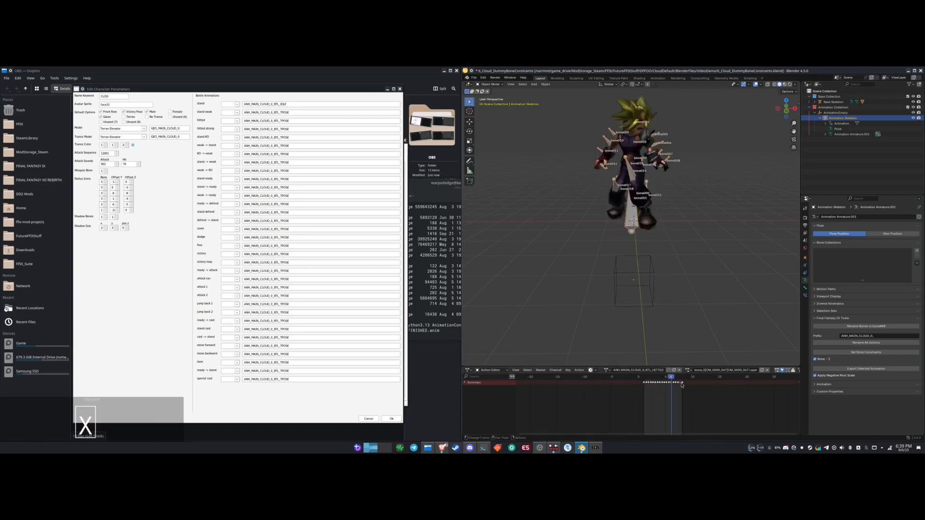
key(space)
key(space)
key(space)
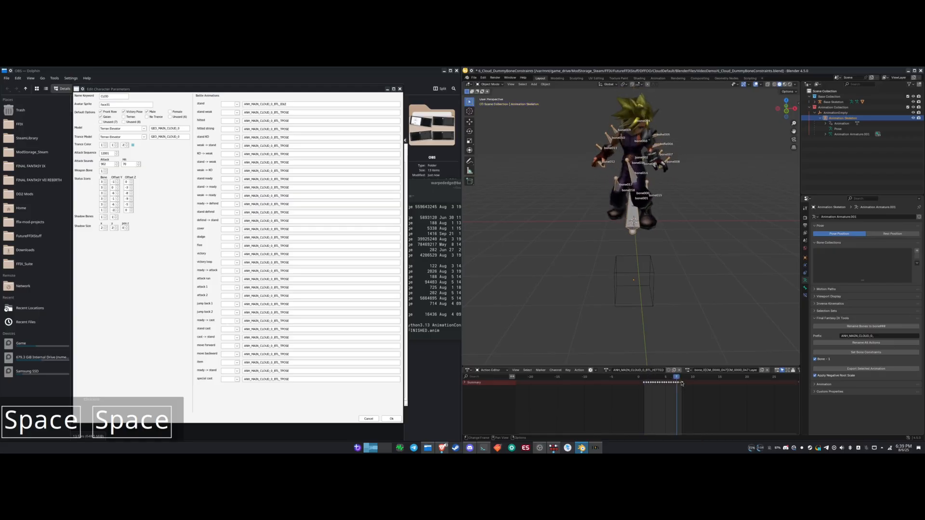
drag(675, 377, 644, 383)
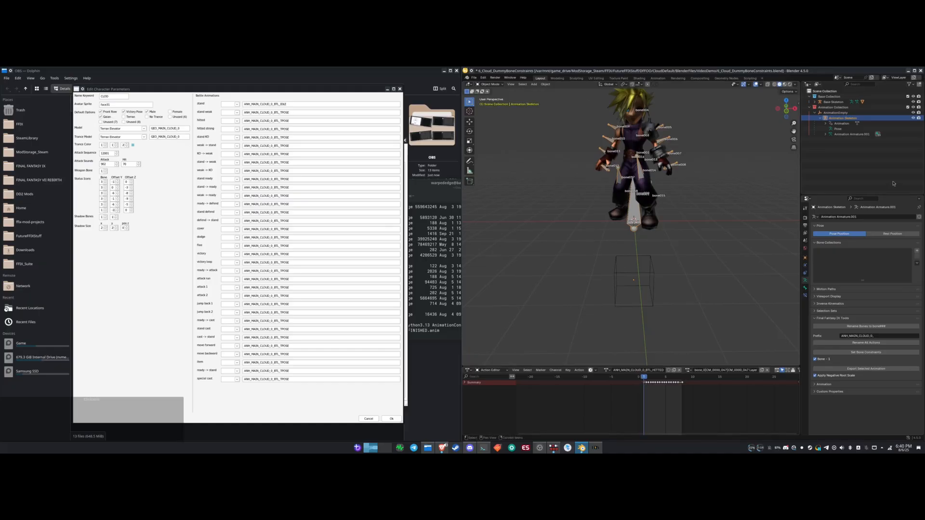
- Create a new action on the Base Skeleton and name it ANH_MAIN_CLOUD_0_BTL_HITTED
click(834, 101)
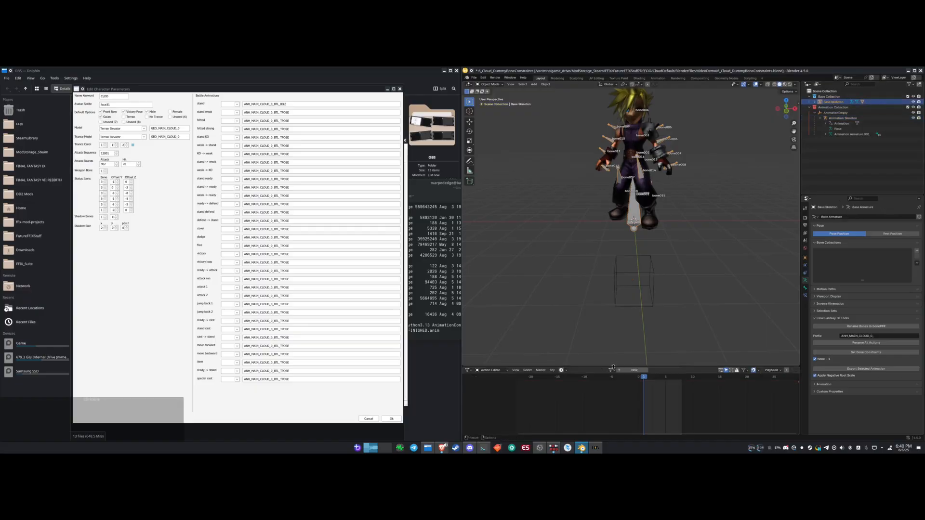
click(619, 370)
click(618, 370)
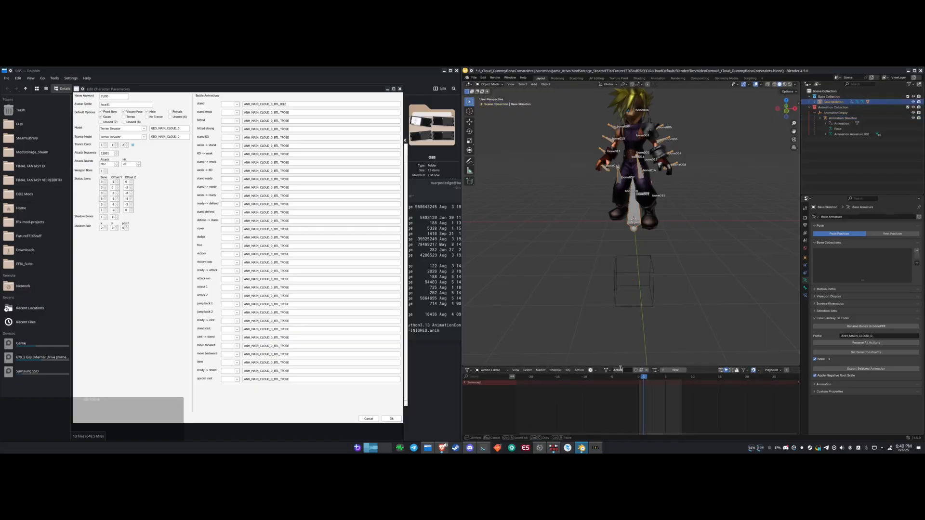
key(CapsLock)
text(anh)
key(CapsLock)
key(BackSpace)
key(BackSpace)
key(BackSpace)
text(AH)
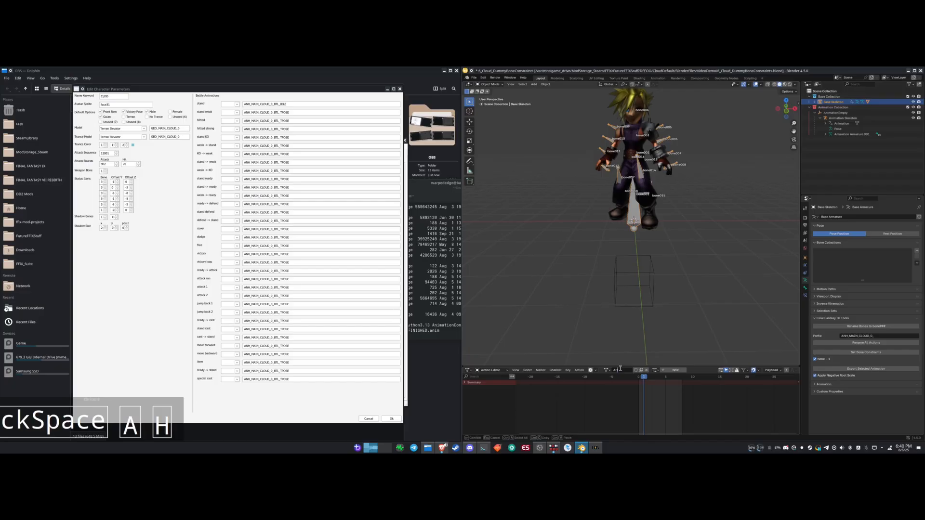
key(BackSpace)
text(NH_MAIN_CL)
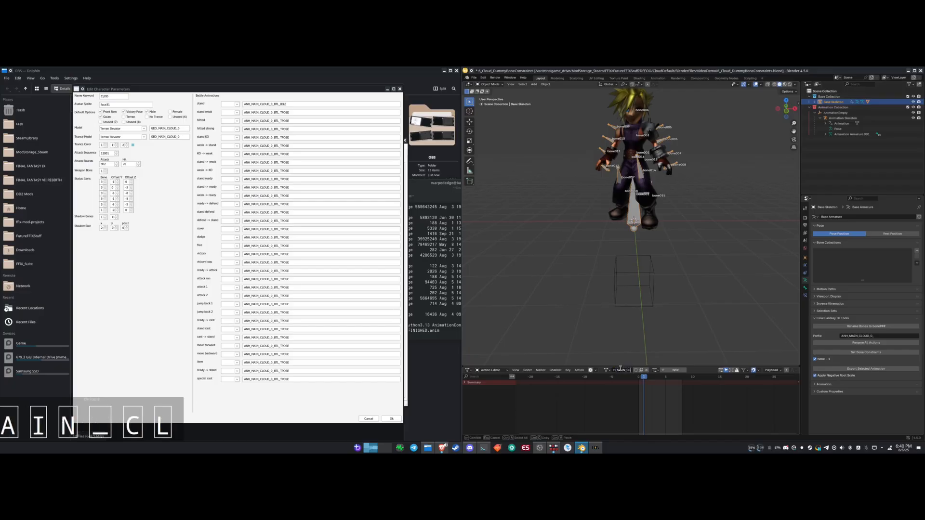
text(OUD_0_BTL)
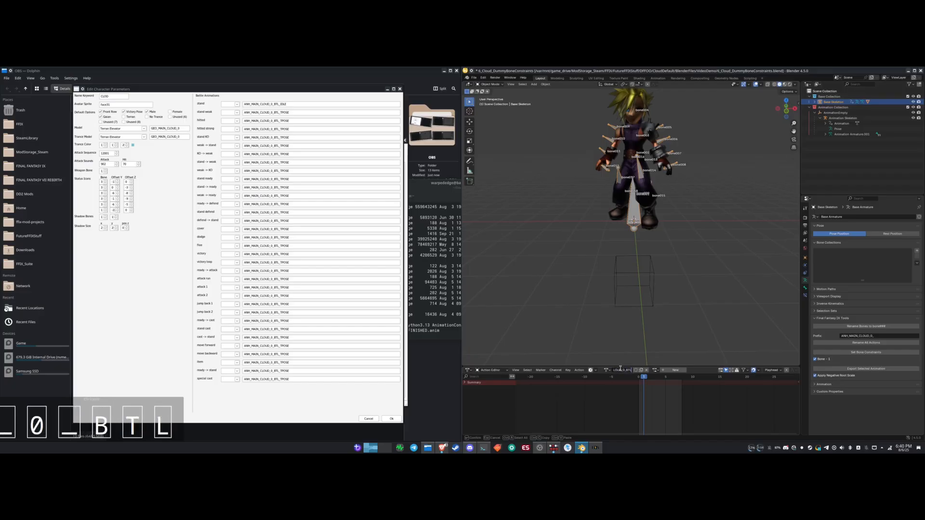
text(_)
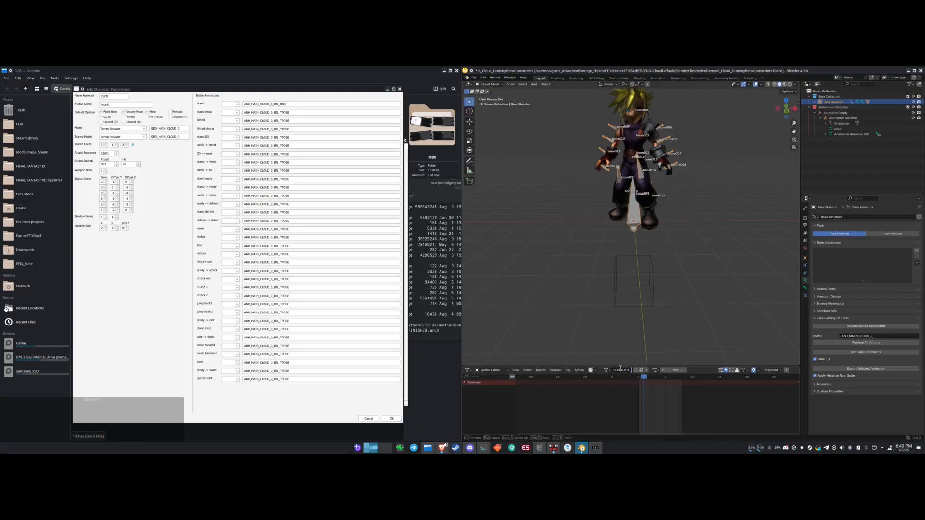
text(HITTED)
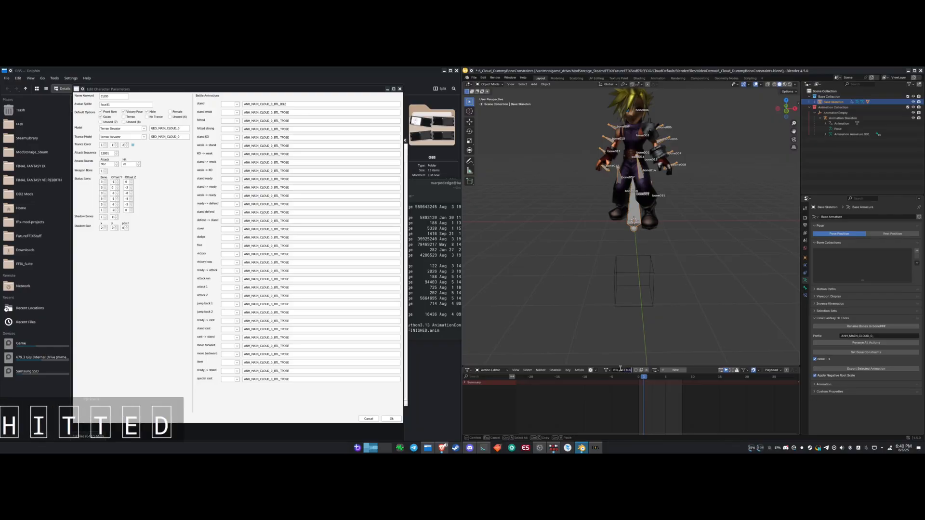
key(Return)
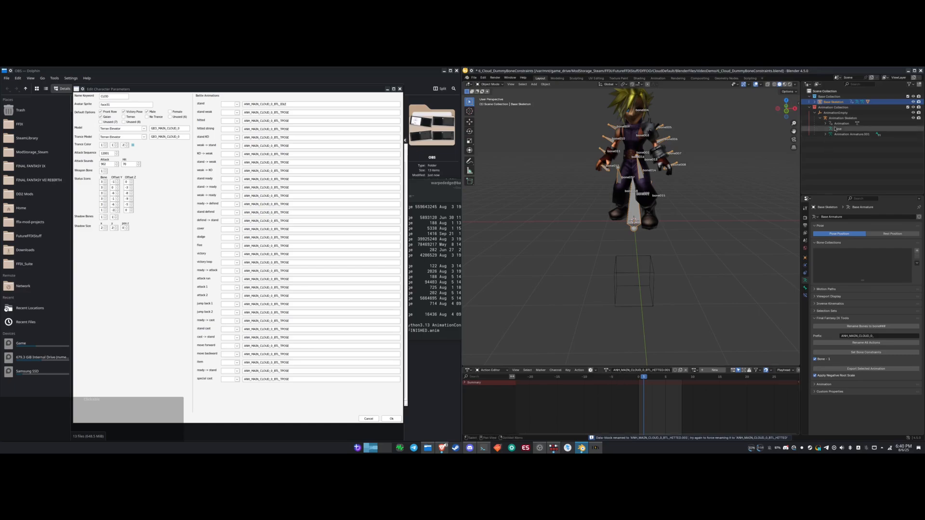
- Rename the Animation Skeleton's action as UNFINISHED_ANH_MAIN_CLOUD_0_BTL_HITTED
click(844, 118)
double_click(641, 370)
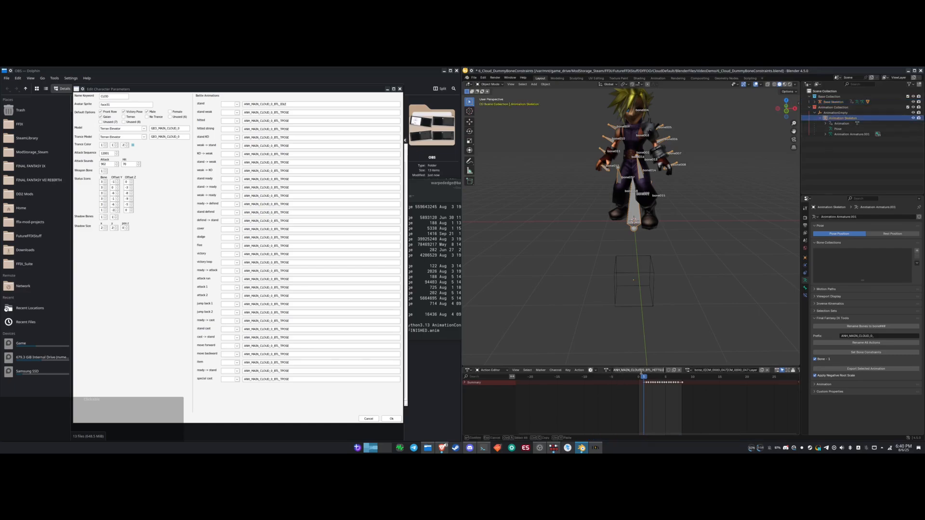
key(Home)
text(UNFINISHED)
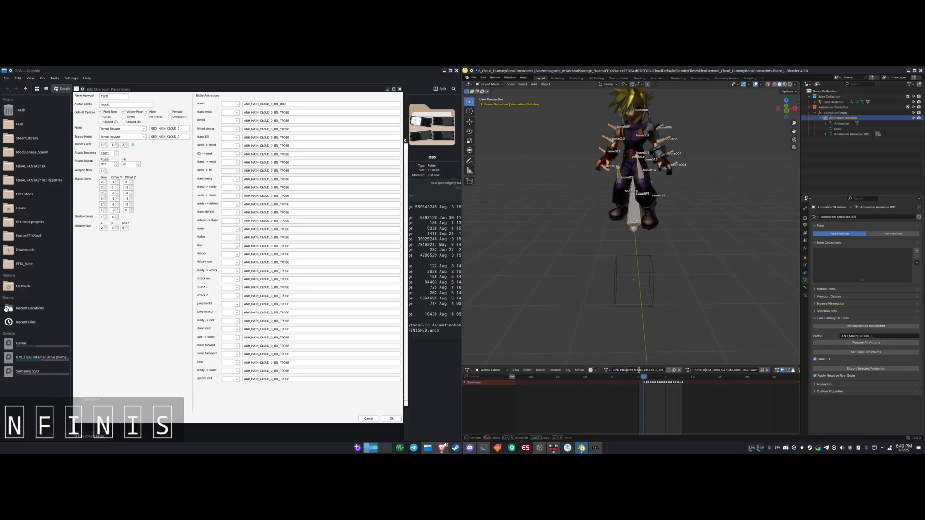
key(Return)
- Remove the numeric suffix from the Base Skeleton's action name, leaving ANH_MAIN_CLOUD_0_BTL_HITTED
click(830, 102)
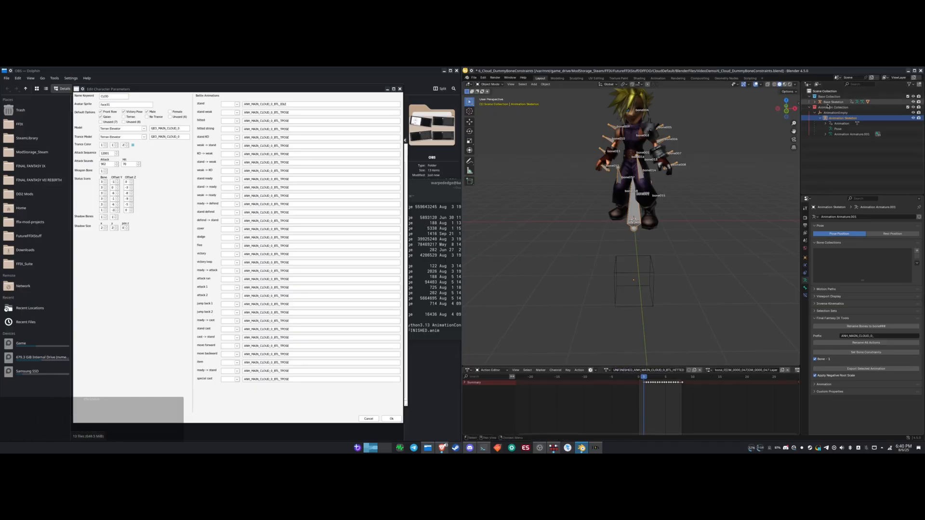
double_click(663, 370)
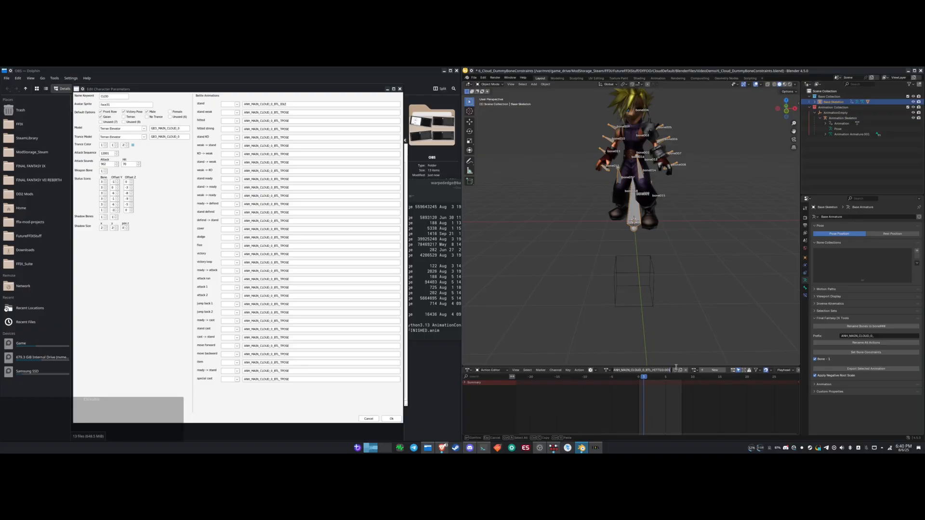
key(Right)
key(BackSpace)
key(BackSpace)
key(BackSpace)
key(BackSpace)
key(Return)
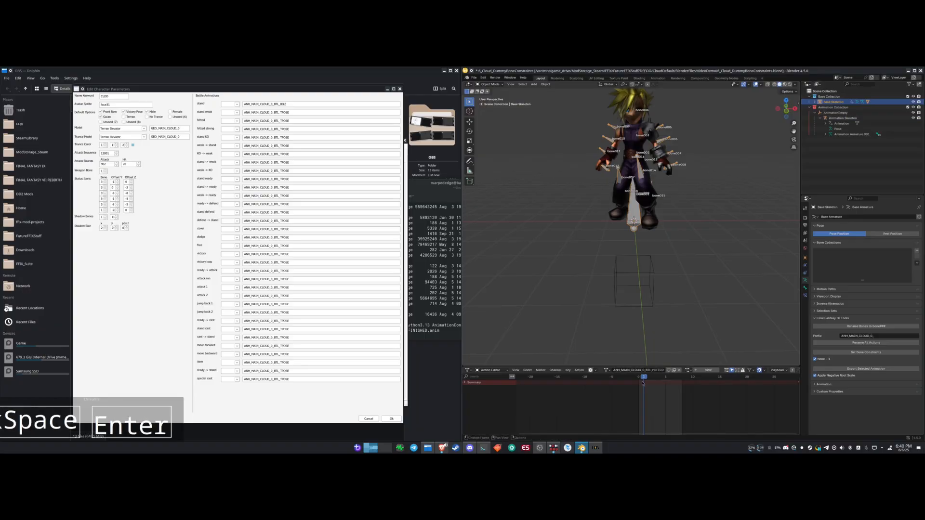
- From frame 0, bake the HITTED action onto all Base Skeleton bones in Pose Mode, with visual keying and overwriting the current action
click(639, 377)
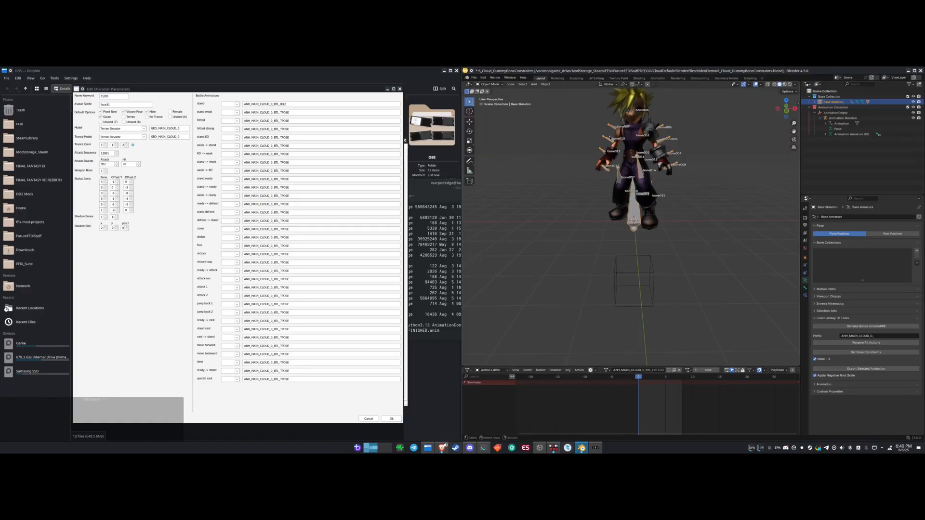
key(ctrl+Tab)
key(a)
click(532, 84)
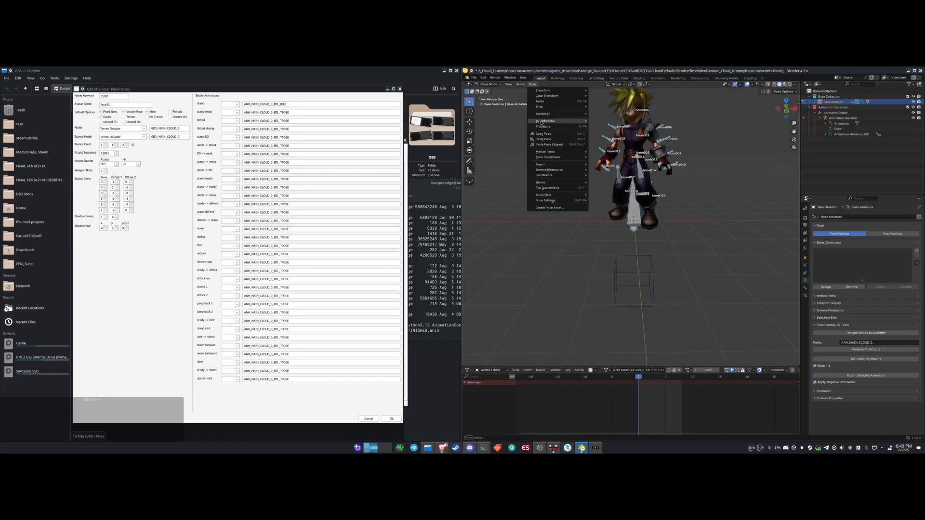
mouse_move(559, 112)
click(614, 143)
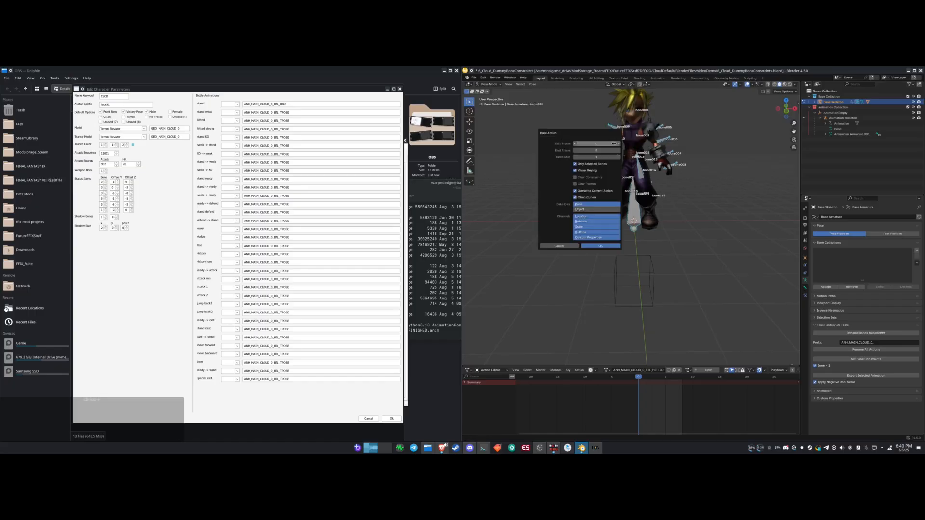
click(600, 246)
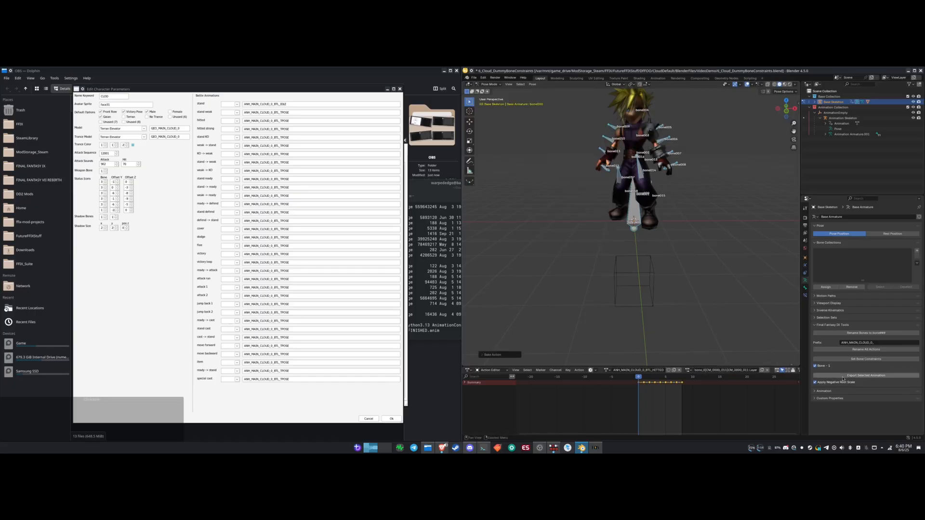
- Play back the baked BTL_HITTED action and export it as the selected animation
key(space)
key(space)
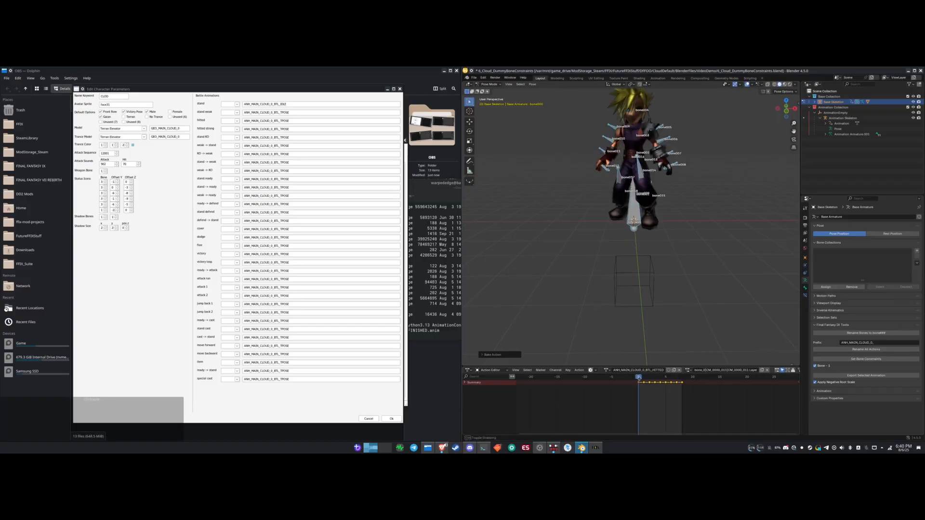
click(855, 377)
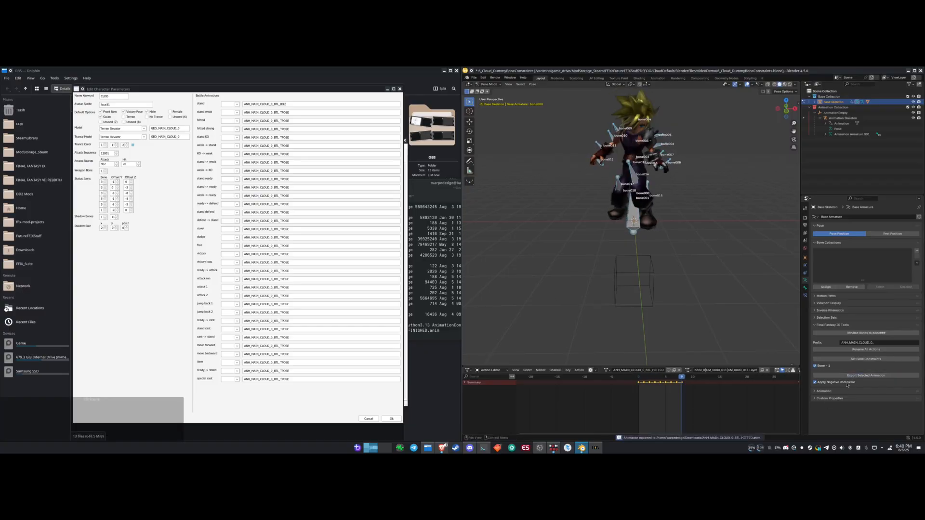
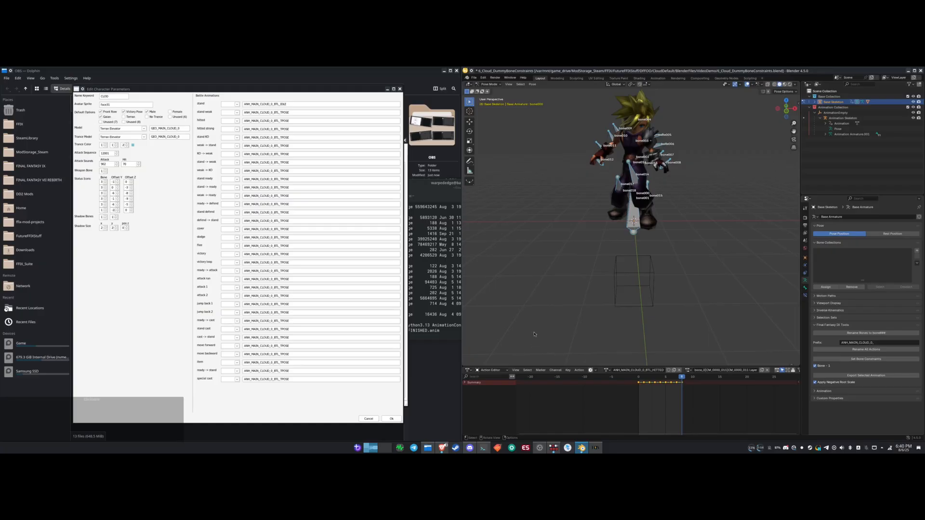
click(806, 226)
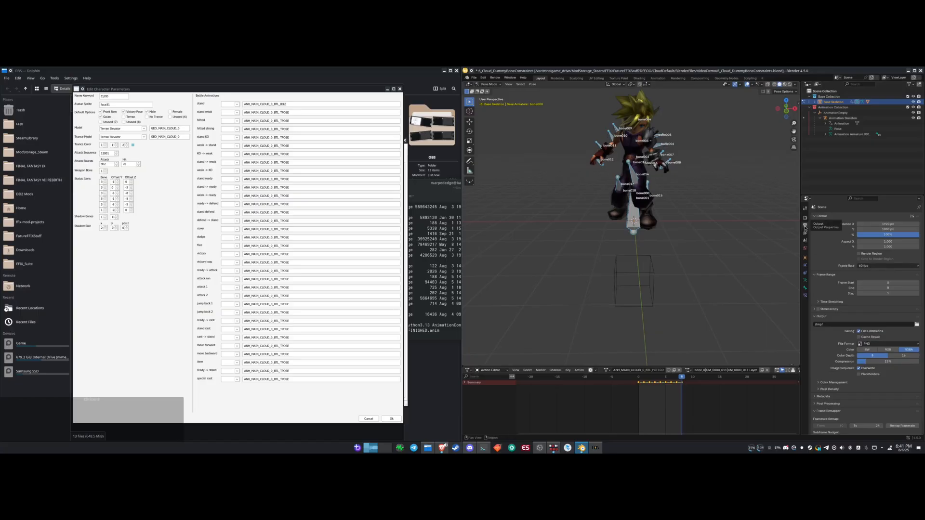
click(804, 281)
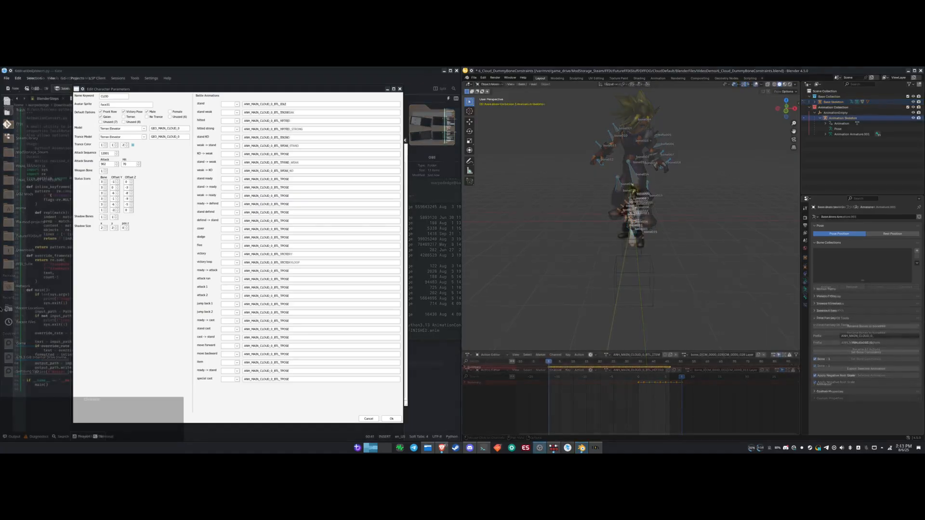
- At the first keyframe, scale the Animation Skeleton by -0.6 to turn it upright
middle_drag(636, 303, 636, 302)
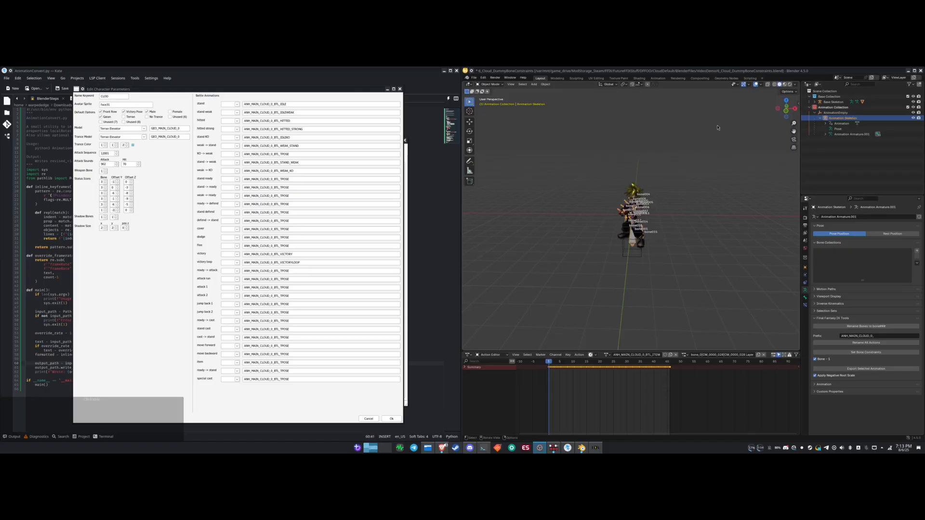
middle_drag(653, 296, 631, 288)
scroll(593, 300, up, 2)
drag(550, 362, 550, 359)
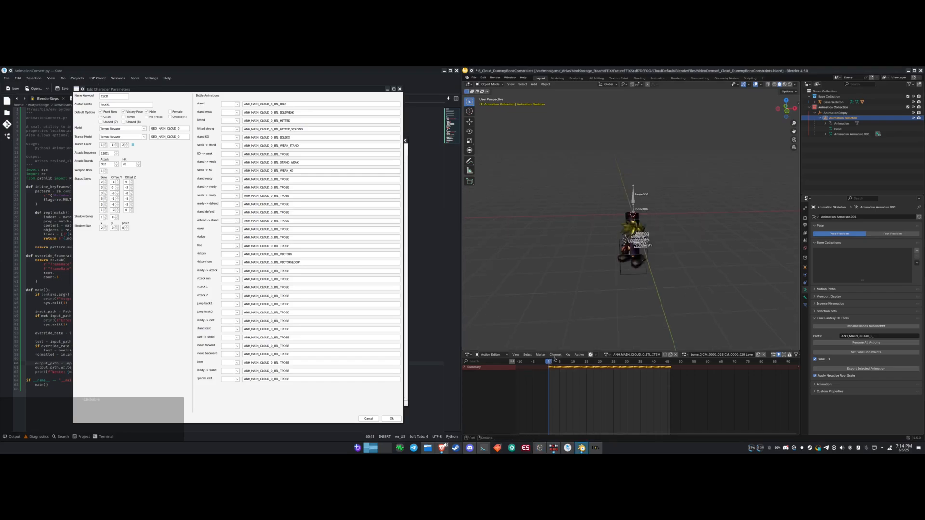
key(Up)
key(Left)
key(Left)
key(Right)
key(Right)
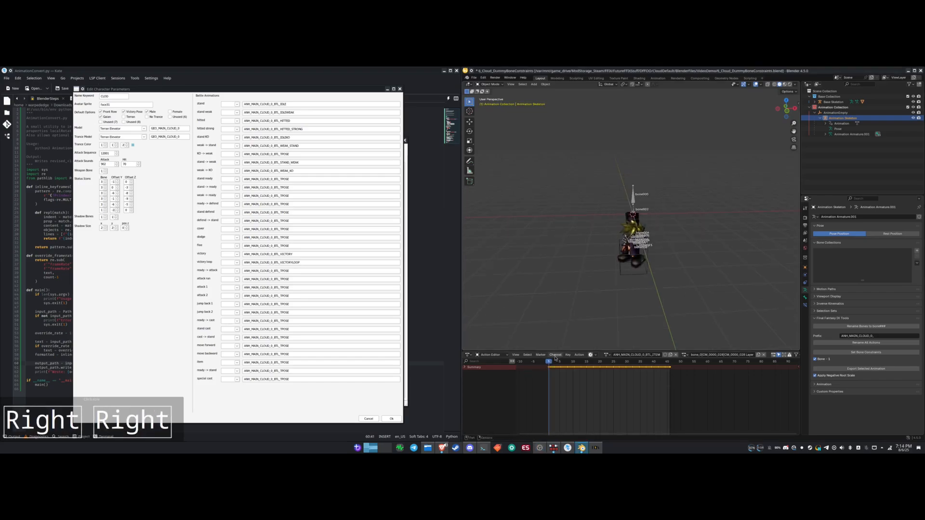
text(s)
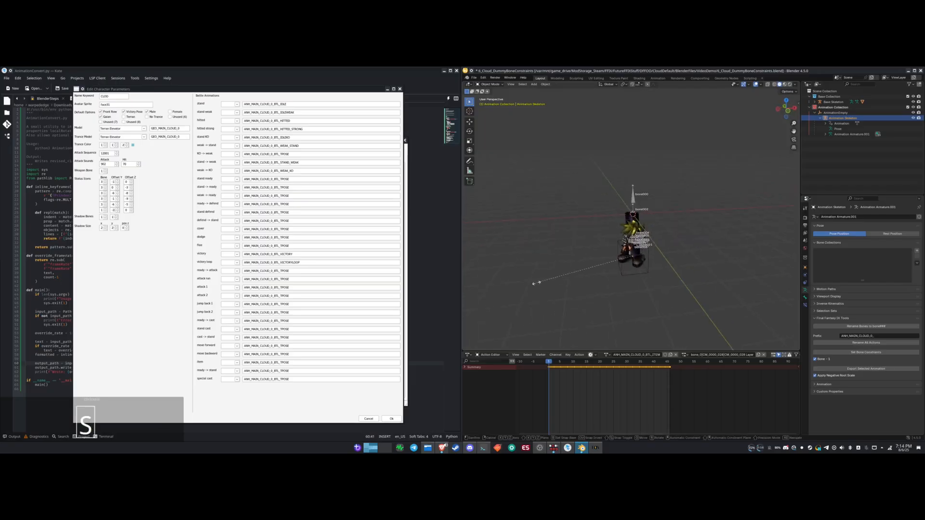
text(-.6)
key(Return)
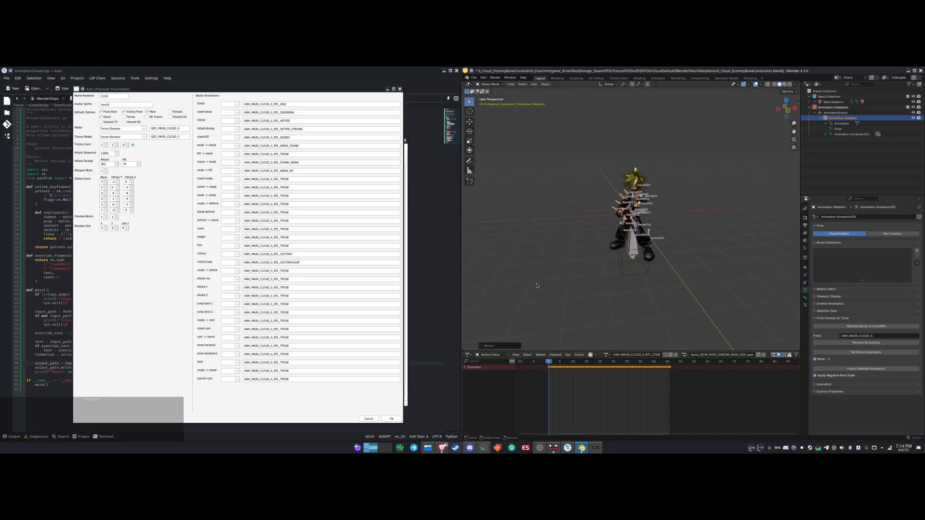
- Raise the Animation Skeleton along Z until its feet meet the ground line, and insert a Location & Scale keyframe at the first frame
middle_drag(610, 274, 615, 270)
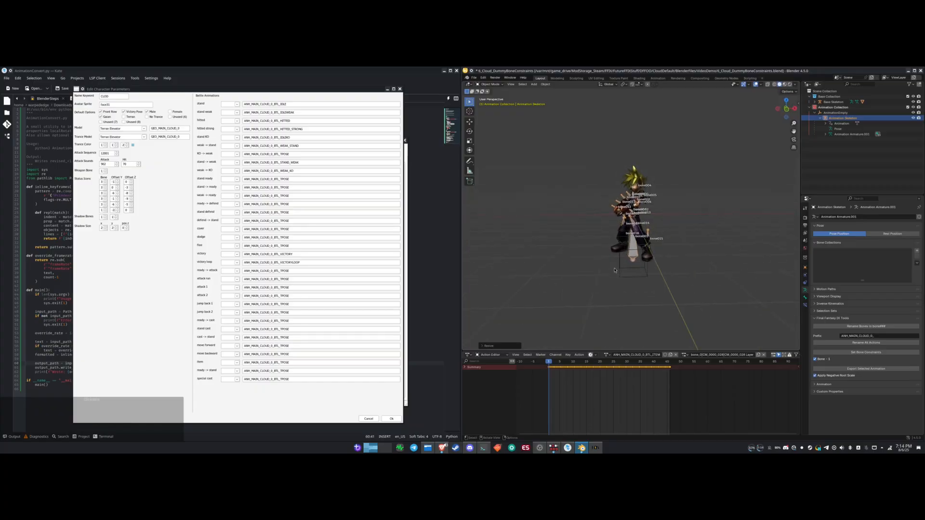
key(KP_End)
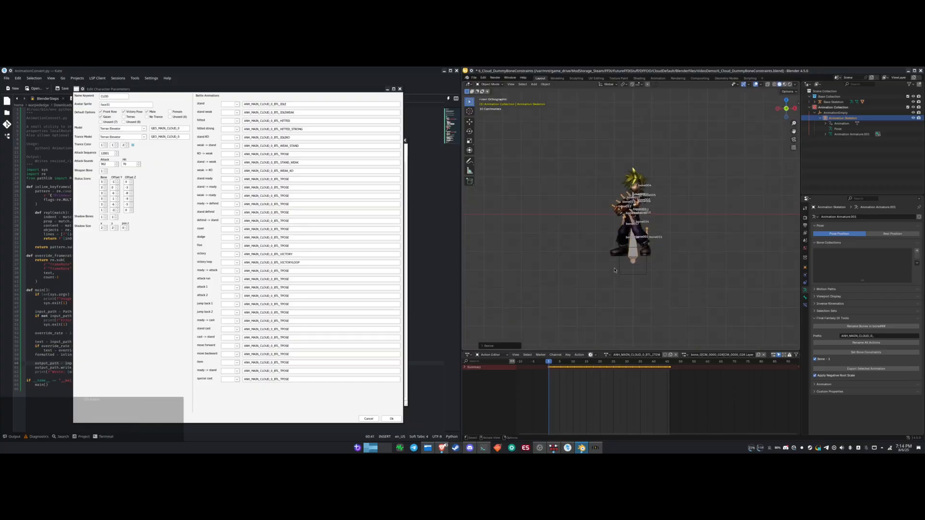
key(g)
key(z)
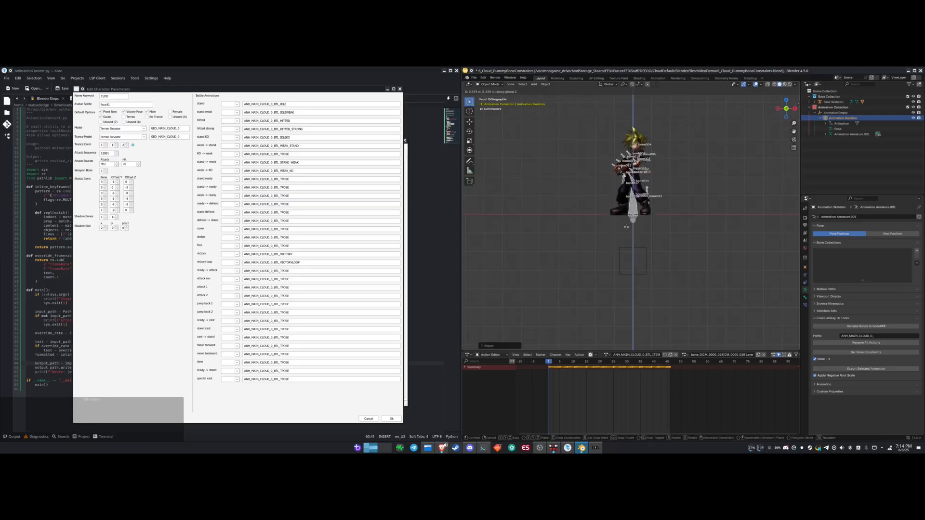
key(Down)
key(Down)
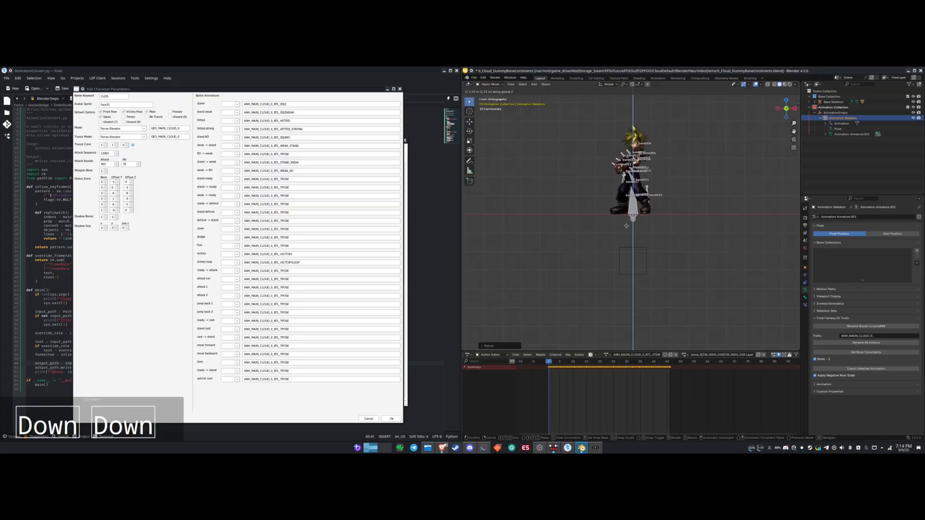
key(Down)
key(Up)
key(Down)
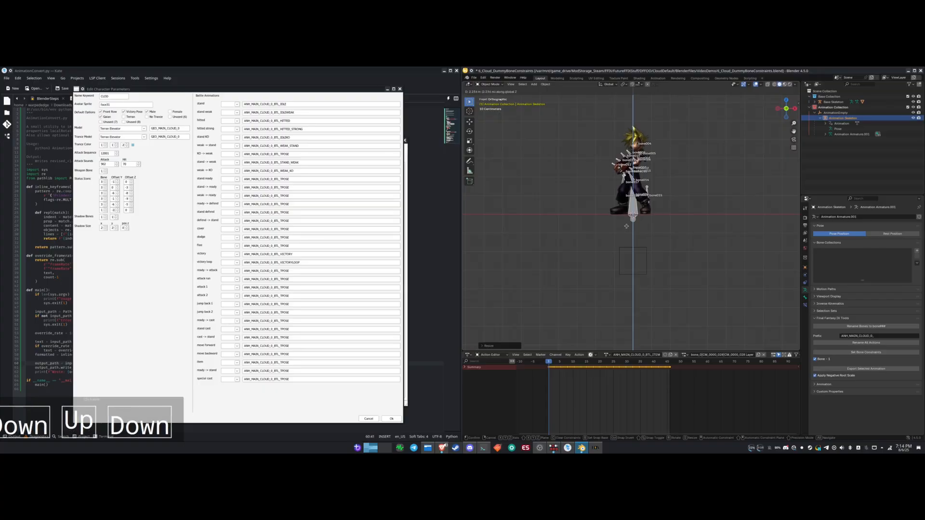
key(Return)
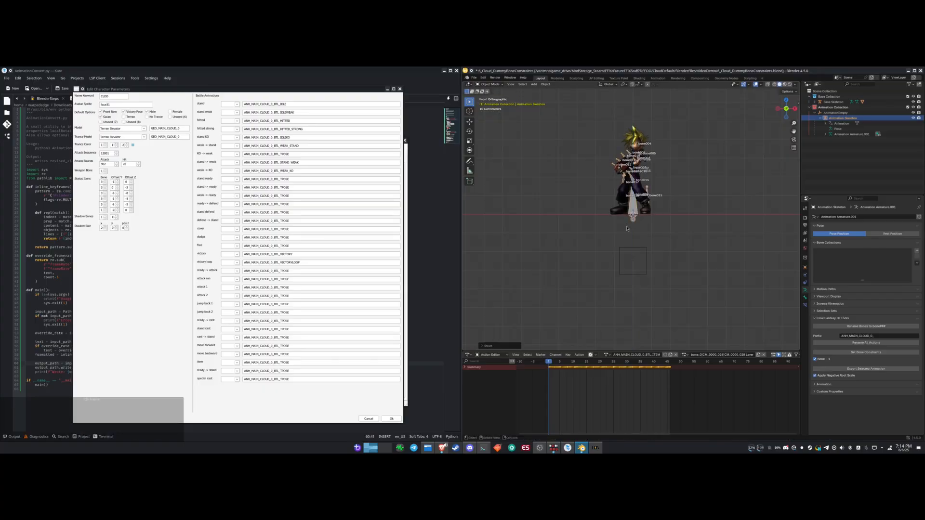
key(k)
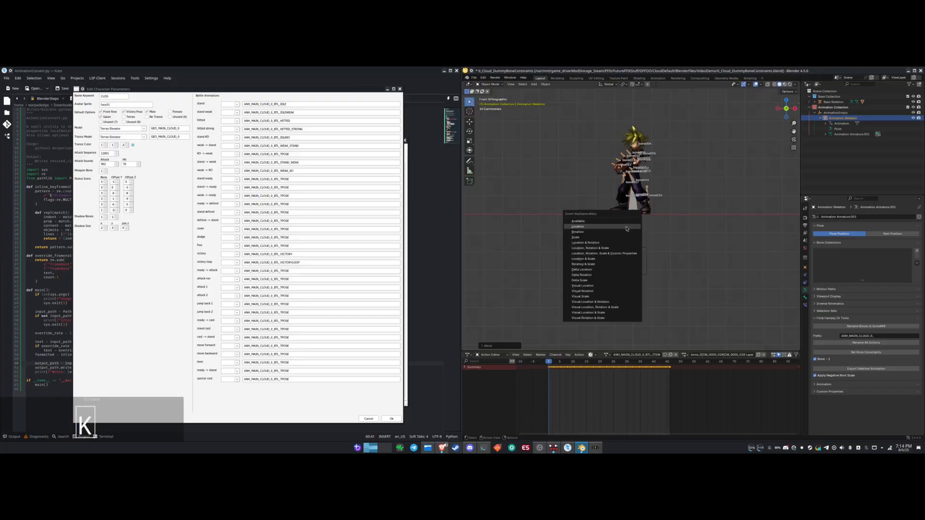
click(589, 263)
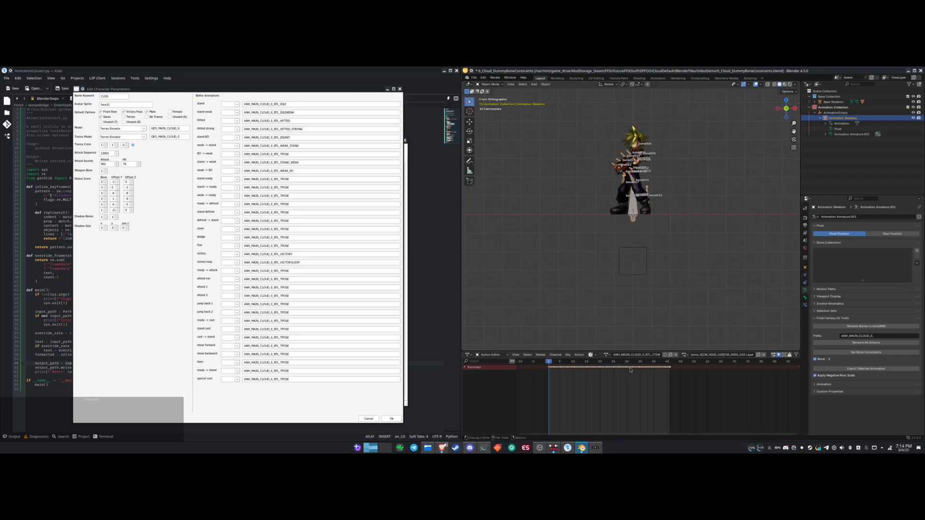
- At the last keyframe, scale the Animation Skeleton by -0.6 to match its size and orientation at the first frame
click(670, 364)
key(Up)
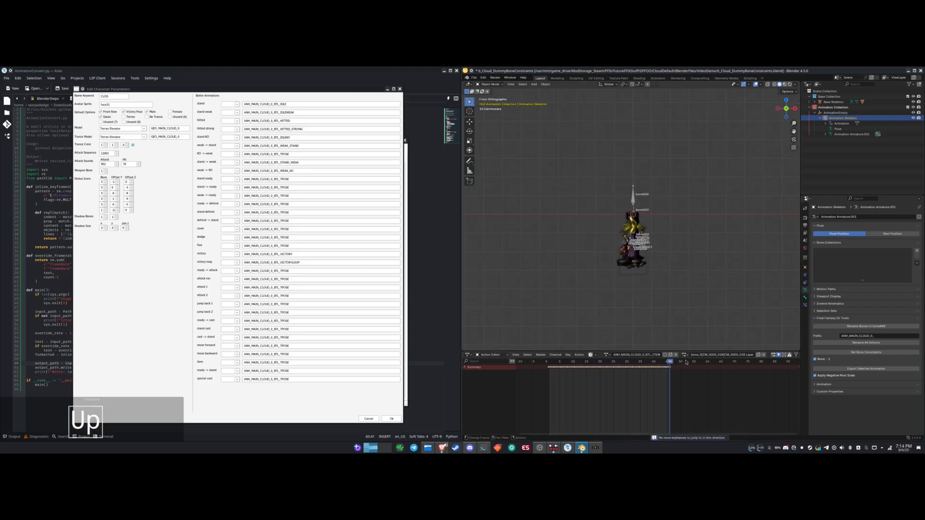
key(k)
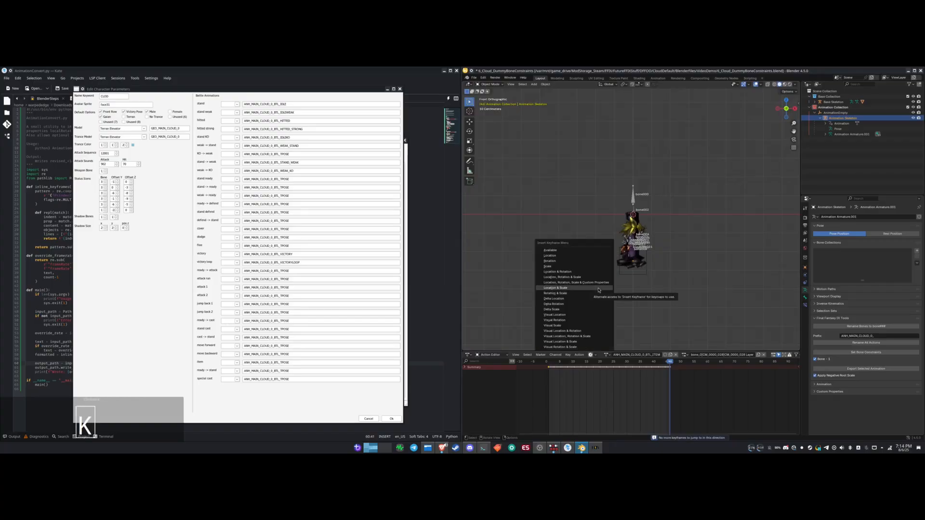
key(Escape)
key(s)
key(KP_Next)
key(KP_Delete)
key(KP_Right)
key(KP_Enter)
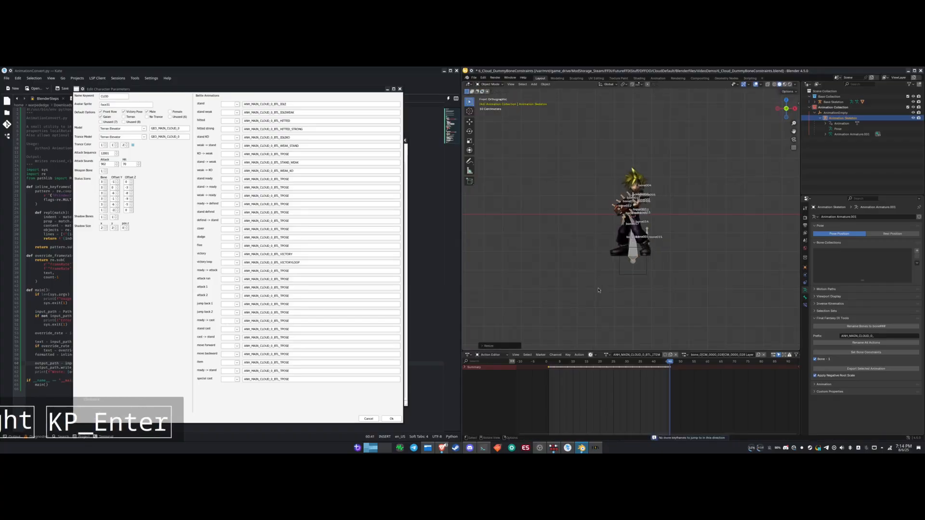
- At the last keyframe, raise the Animation Skeleton along Z until its feet meet the ground line, and insert a Location & Scale keyframe
key(g)
key(z)
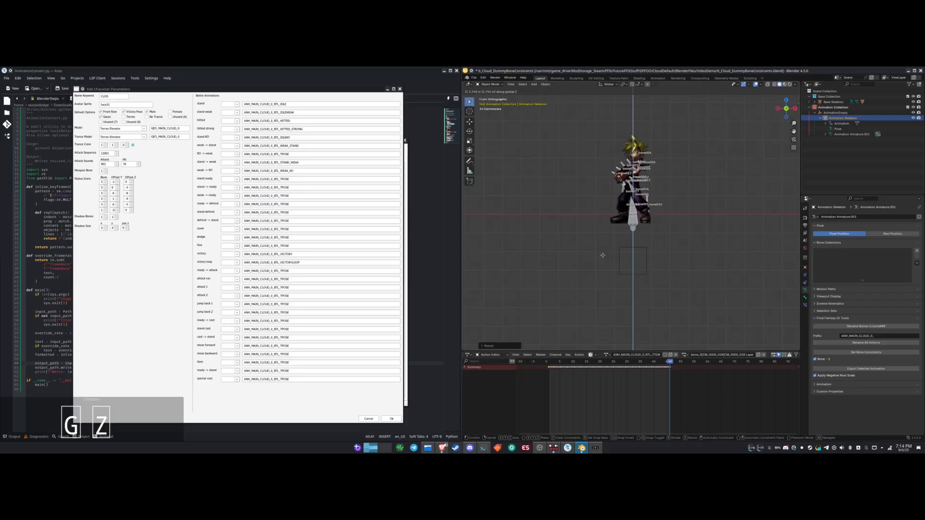
key(Up)
key(Up)
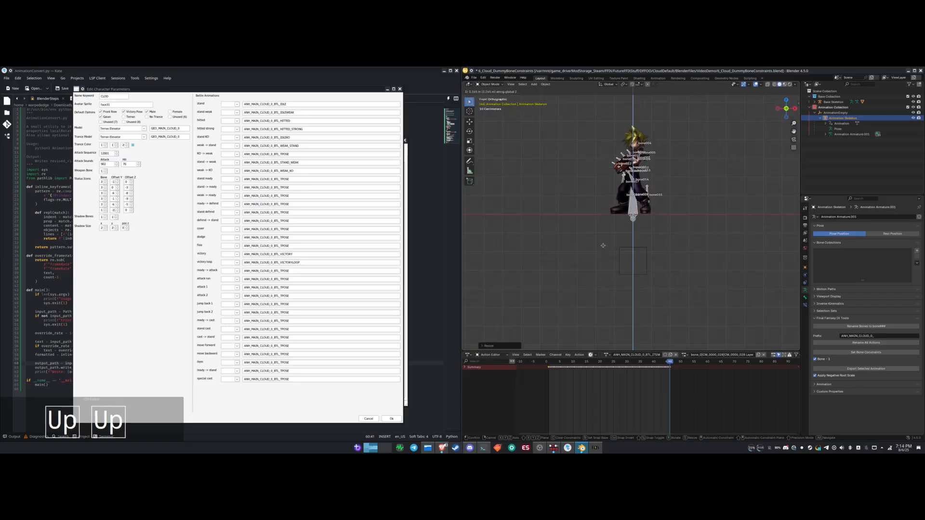
key(Down)
key(Down)
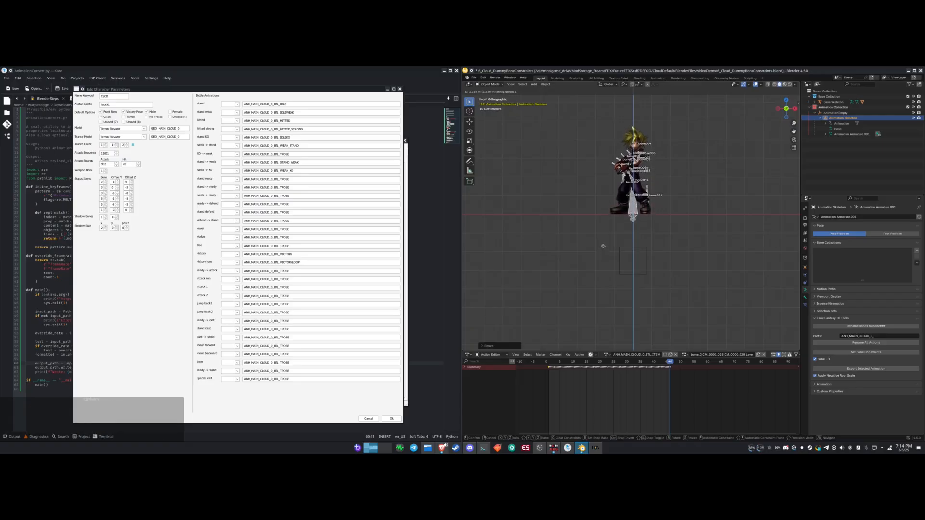
key(Return)
key(k)
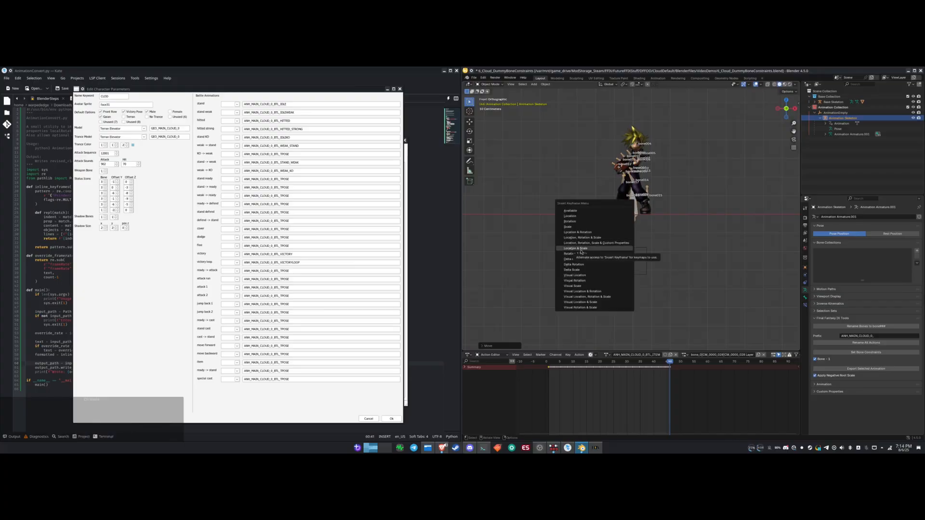
click(581, 249)
- Check the frame just before the last keyframe and delete the selected keyframes in the Action Editor
mouse_move(670, 362)
mouse_down()
mouse_move(643, 364)
mouse_move(668, 364)
mouse_up()
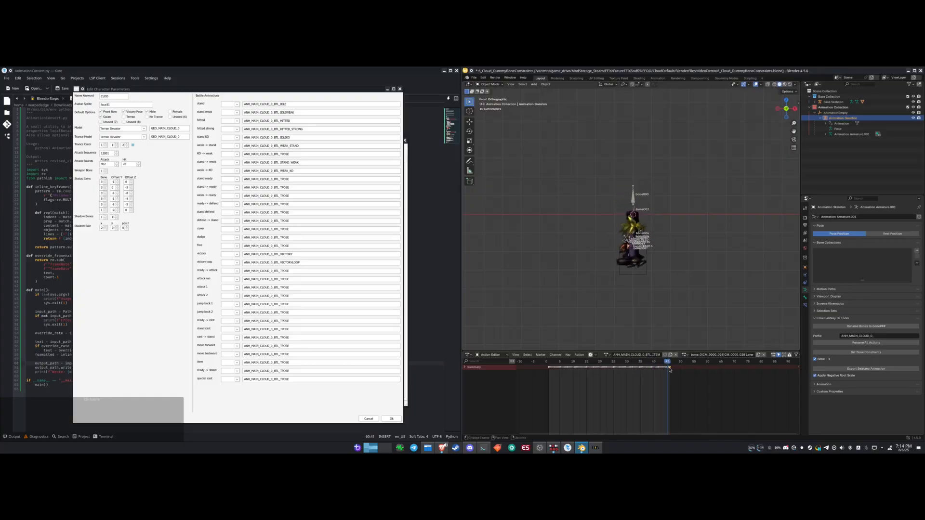
scroll(668, 369, up, 2)
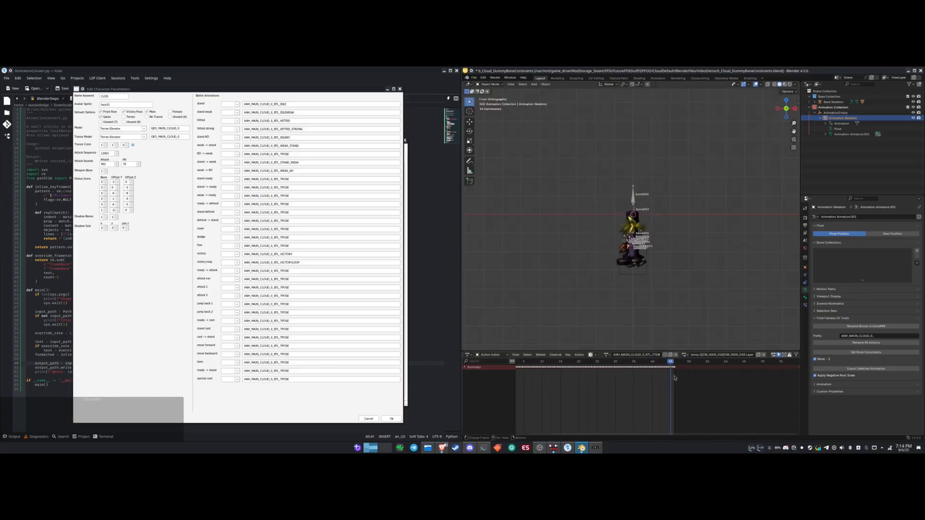
scroll(674, 369, up, 1)
key(x)
click(675, 373)
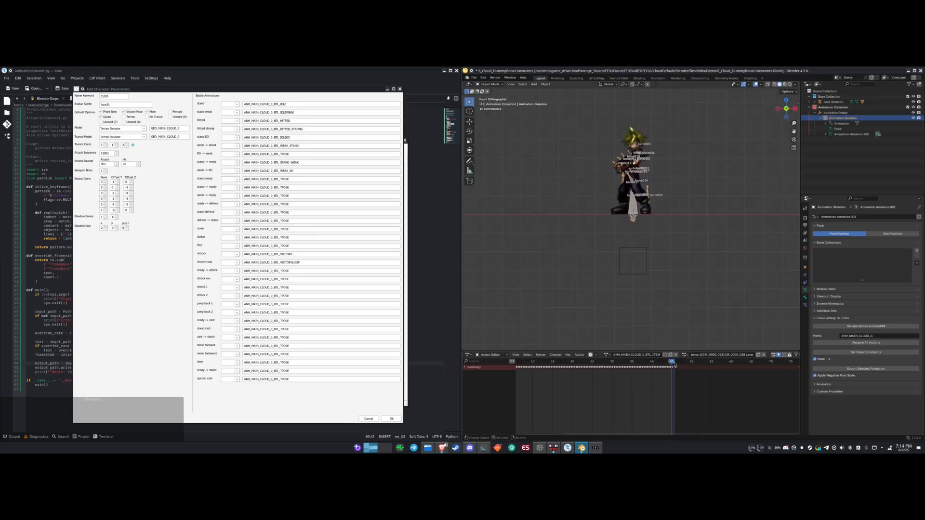
- Compare the Animation Skeleton's placement at the first and last keyframes, and play back the animation
drag(675, 364, 676, 364)
ctrl+scroll(580, 378, left, 5)
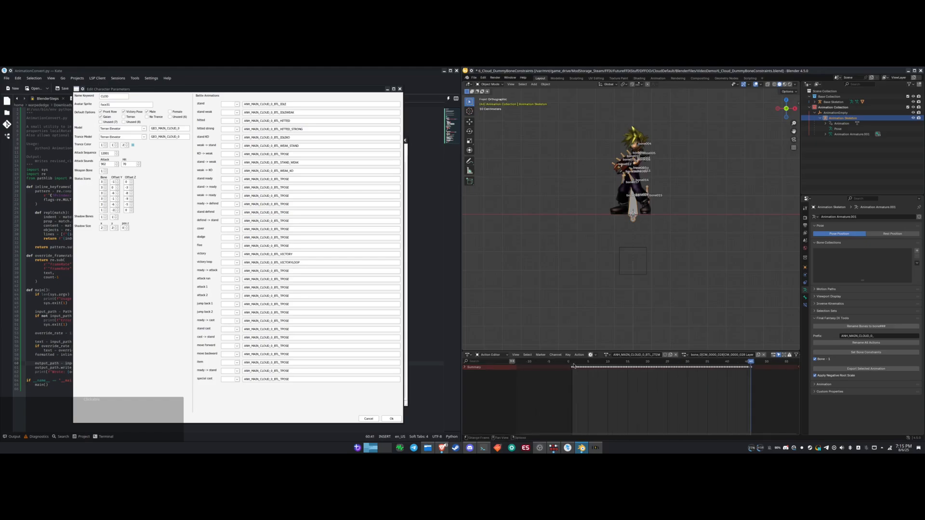
click(573, 364)
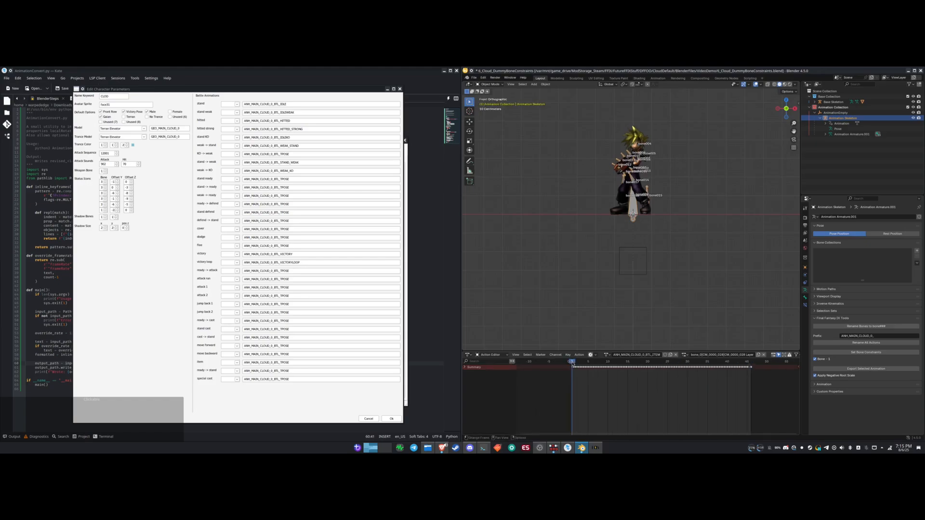
click(752, 362)
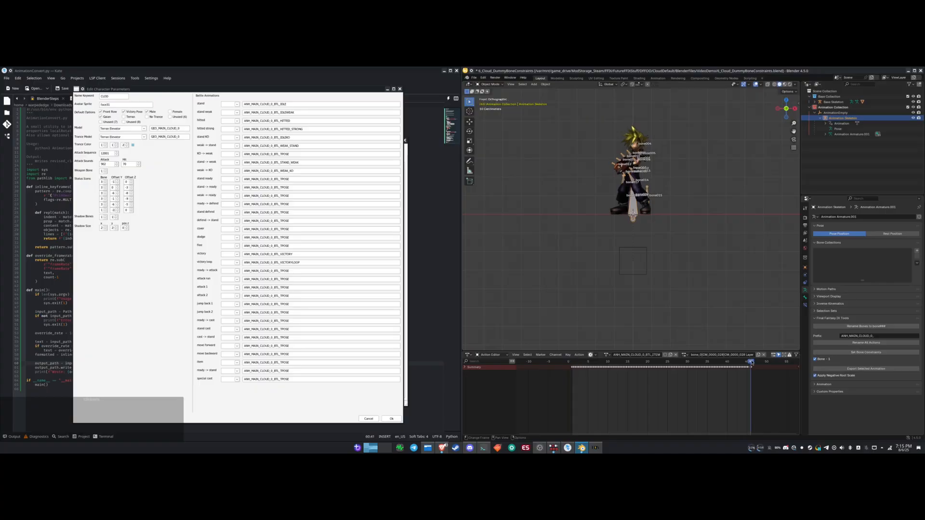
key(space)
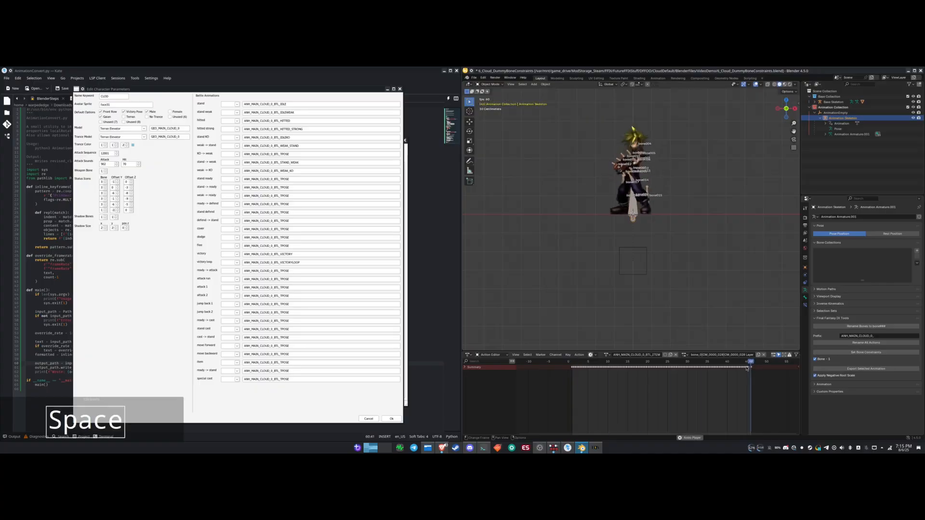
key(space)
mouse_move(631, 276)
middle_down()
mouse_move(644, 290)
mouse_move(634, 290)
middle_up()
scroll(634, 290, down, 3)
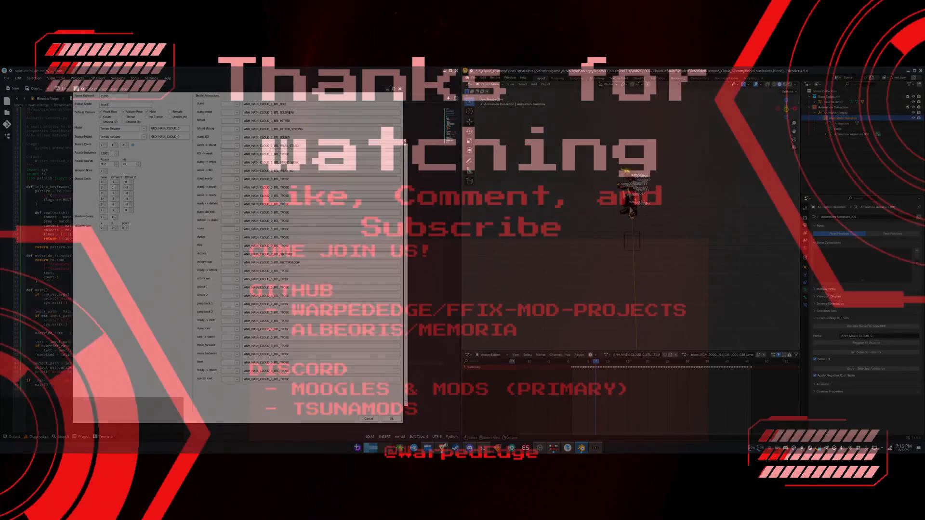